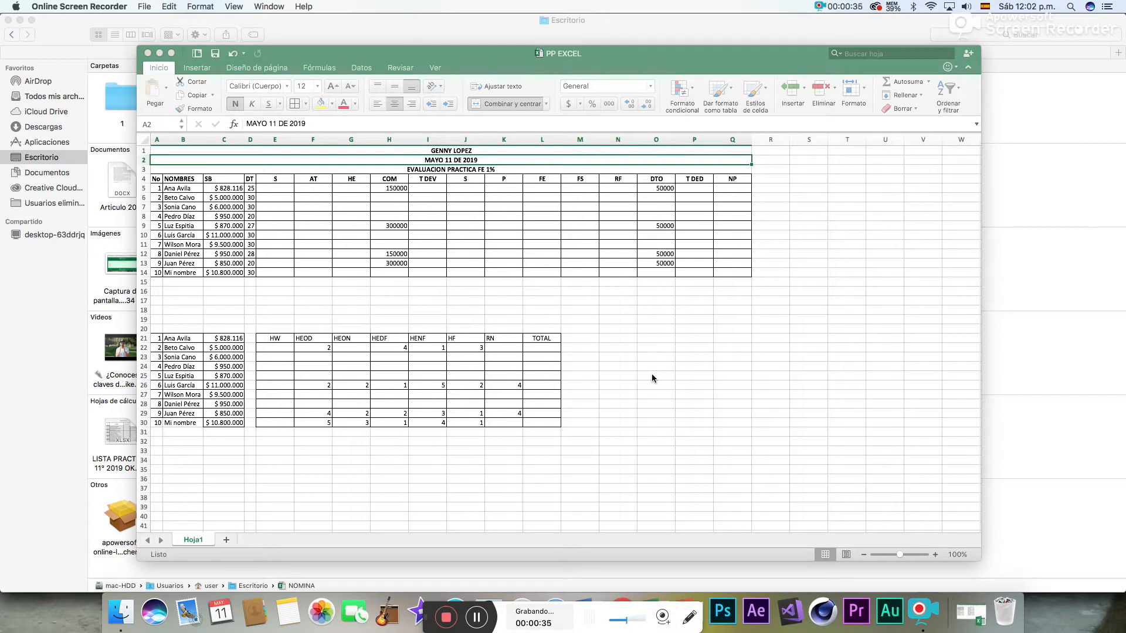
left_click(465, 151)
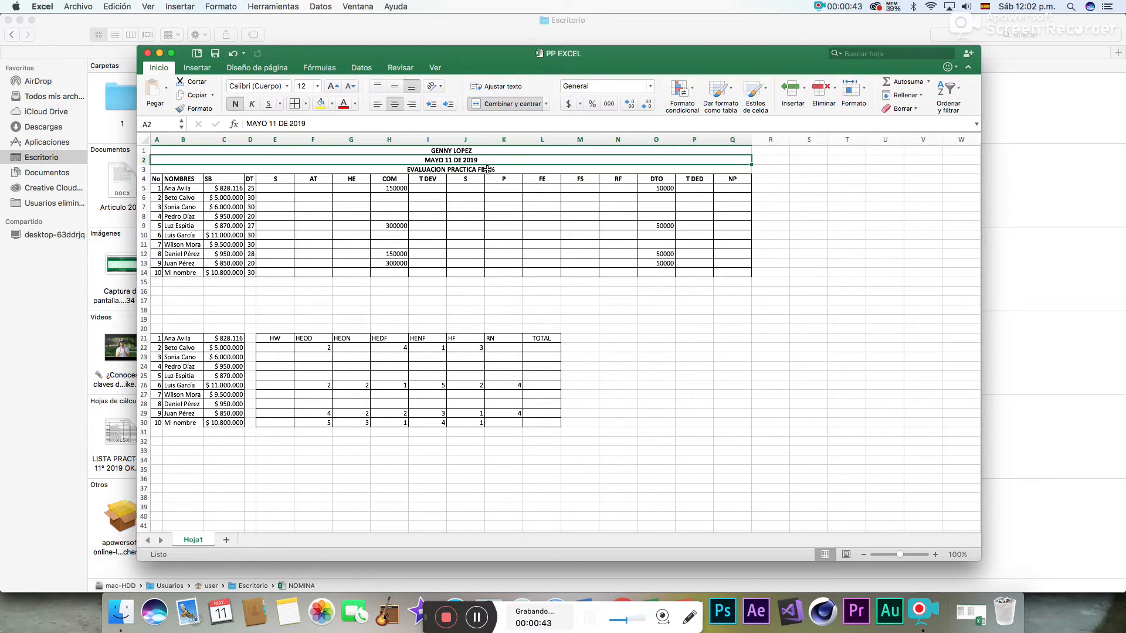
left_click(494, 152)
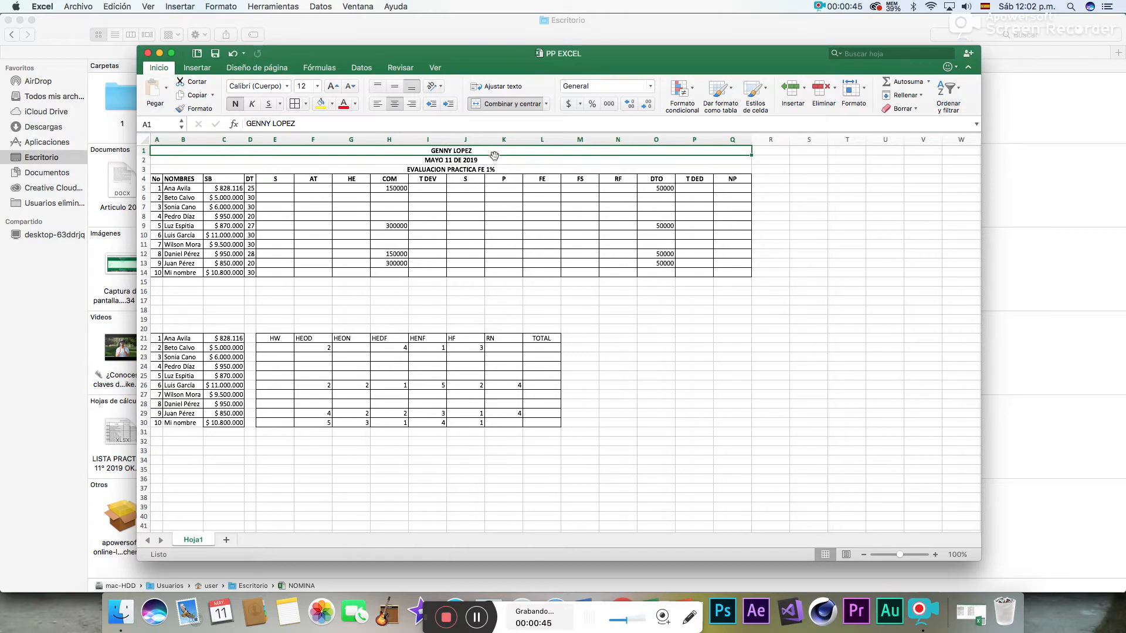
left_click(494, 159)
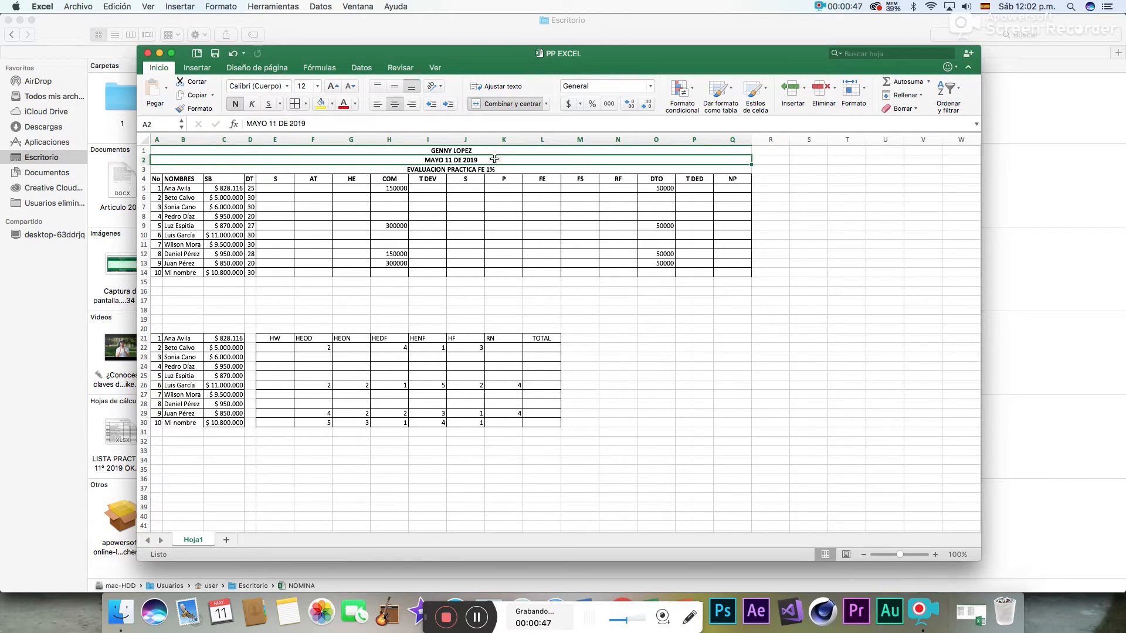
left_click(493, 169)
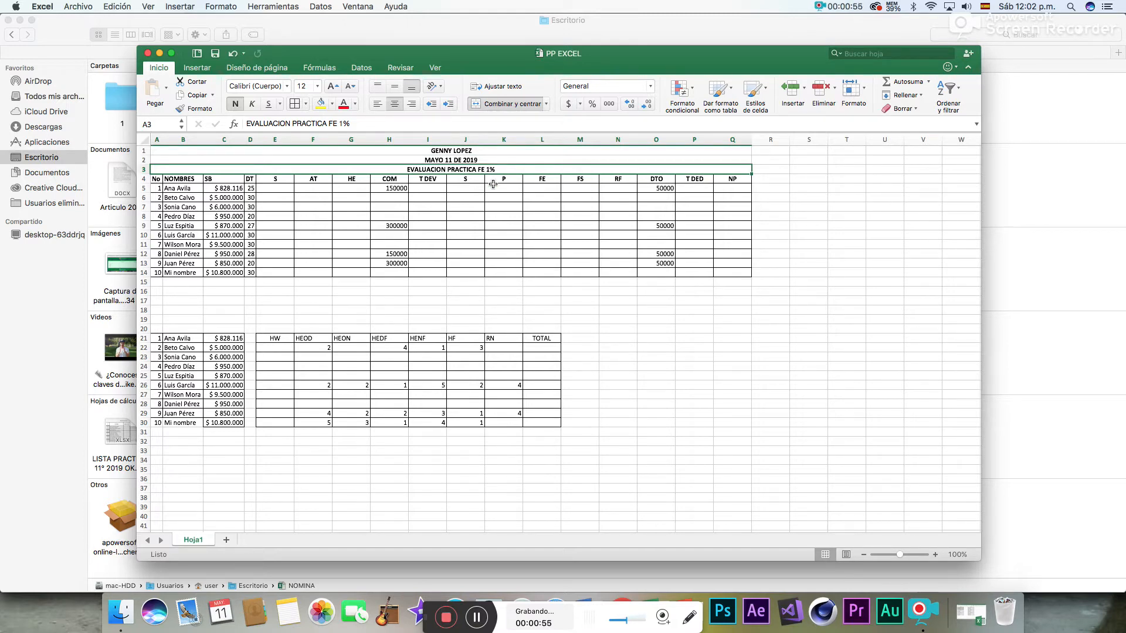
- Enter the formula =(C5/30)*D5 in cell E5 to calculate the first employee's salary for the days worked
left_click(283, 189)
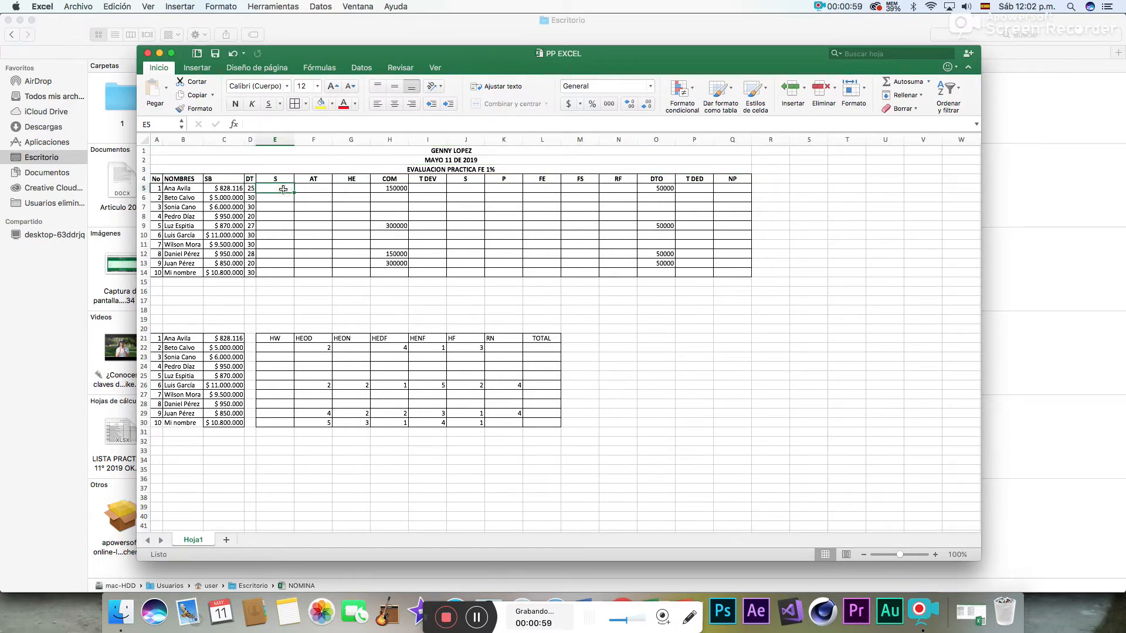
type("=")
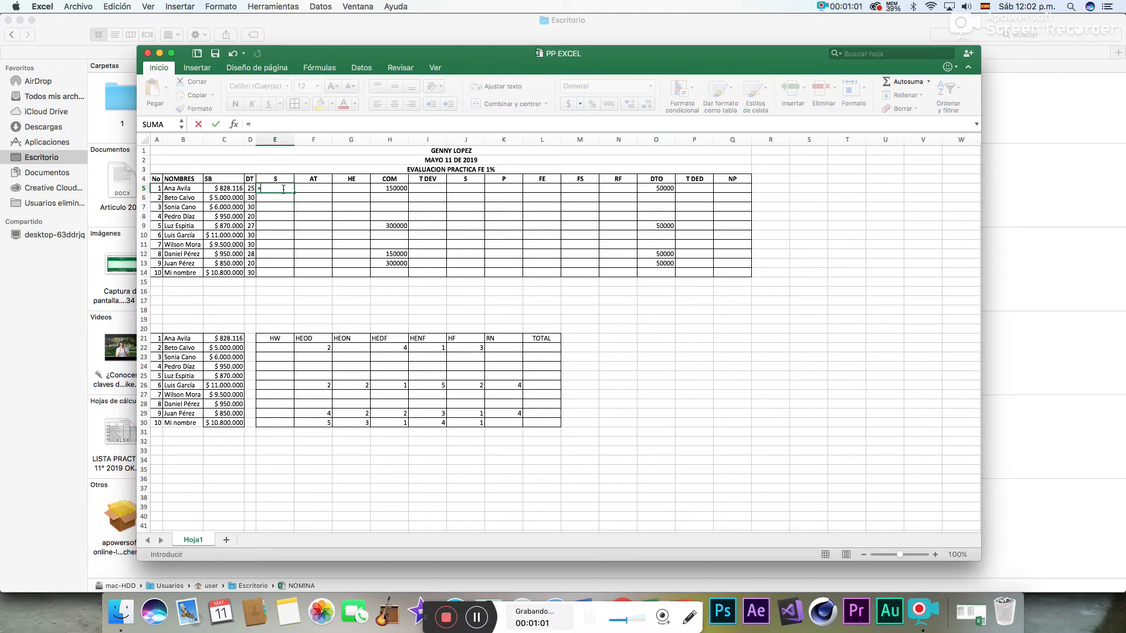
type("(")
left_click(228, 188)
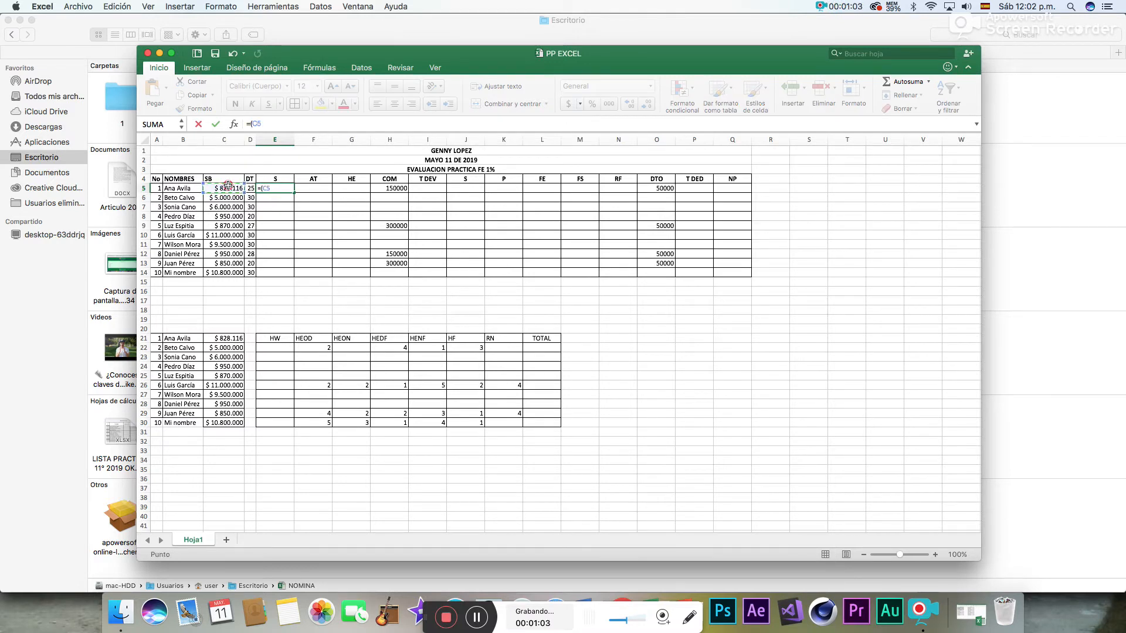
type("/3")
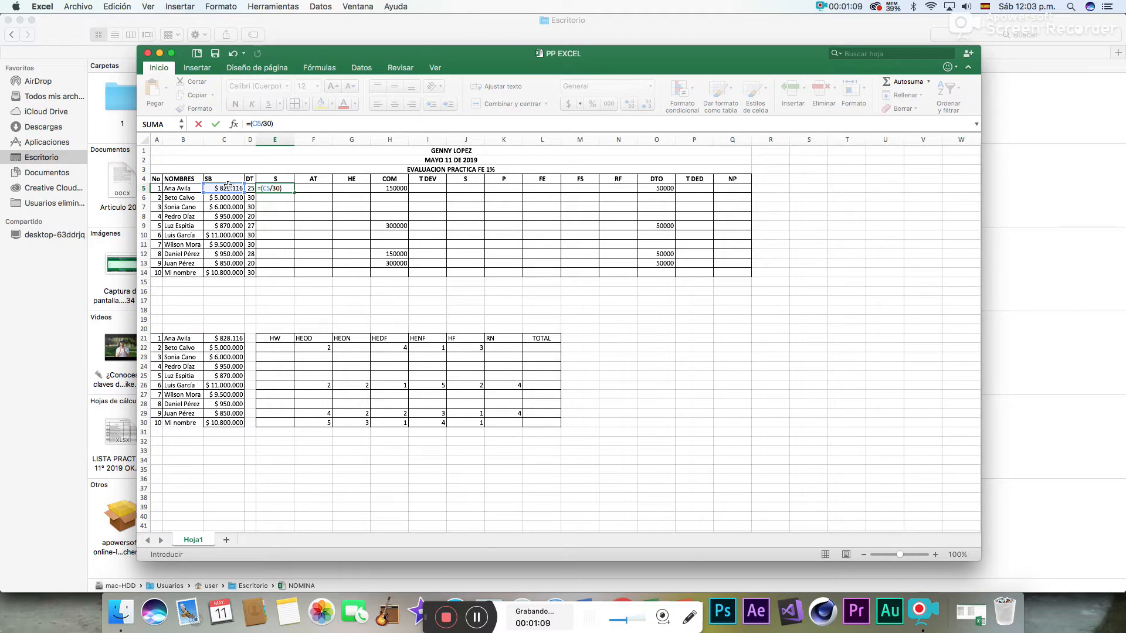
type("0)*")
left_click(251, 188)
key("Return")
- Fill the salary formula from E5 down to E13 and total E5:E13 in cell E14 with AutoSum
left_click(267, 188)
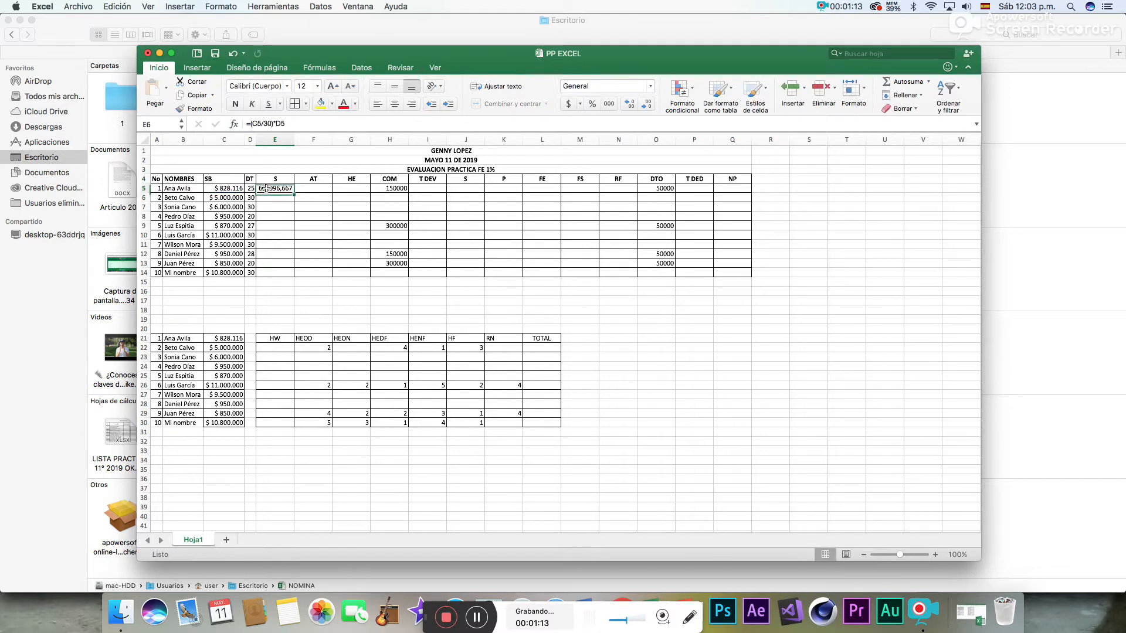
left_click_drag(294, 193, 293, 268)
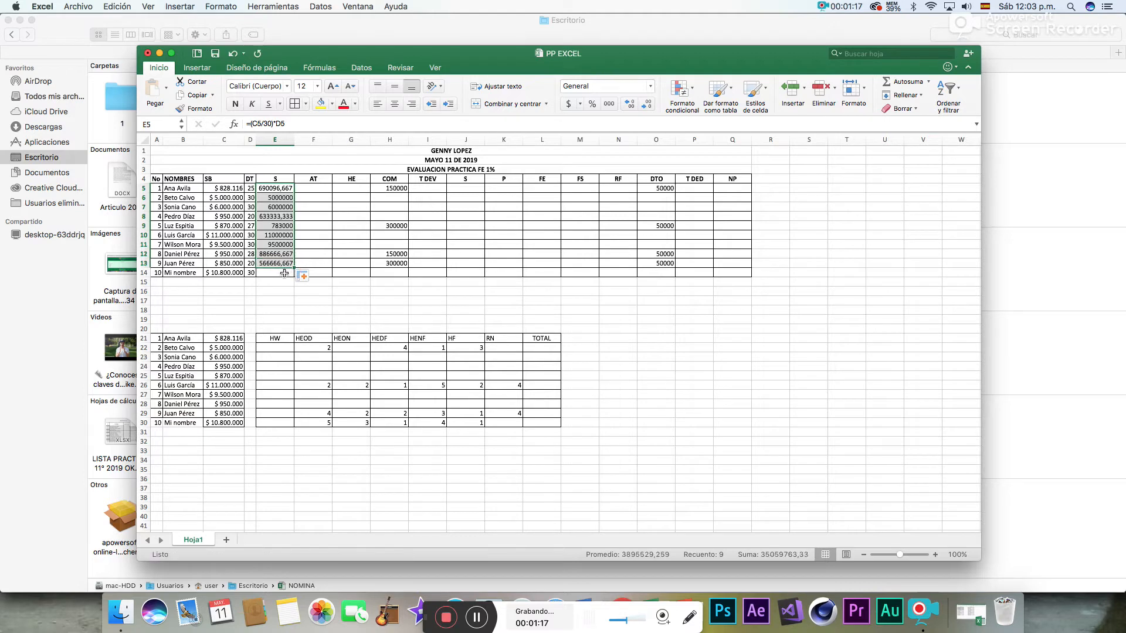
left_click(284, 274)
left_click(899, 83)
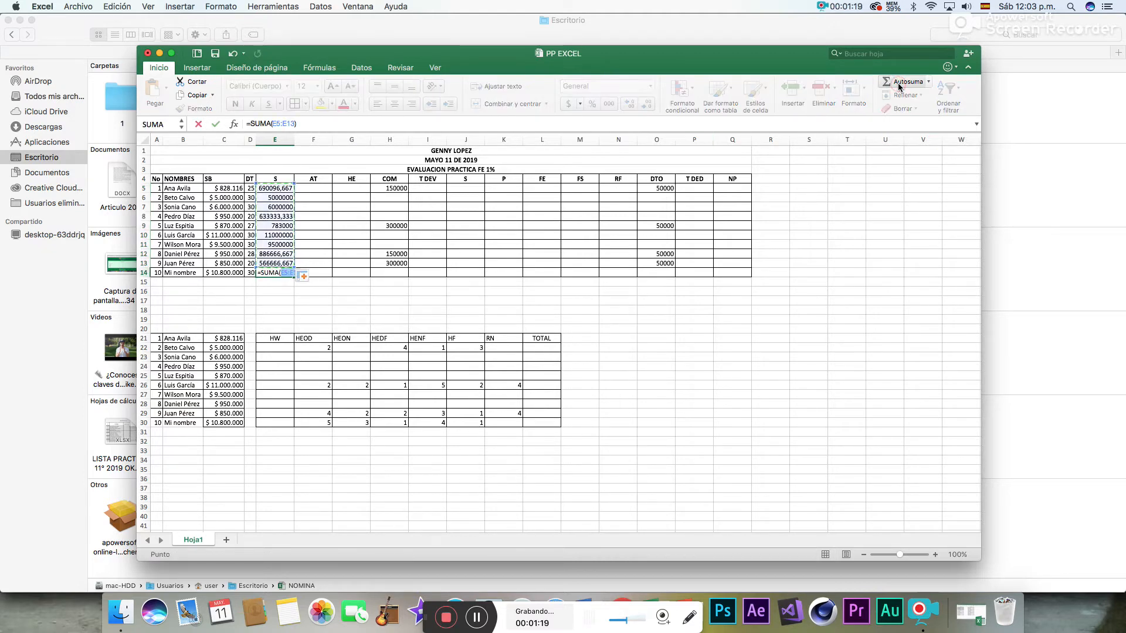
key("Return")
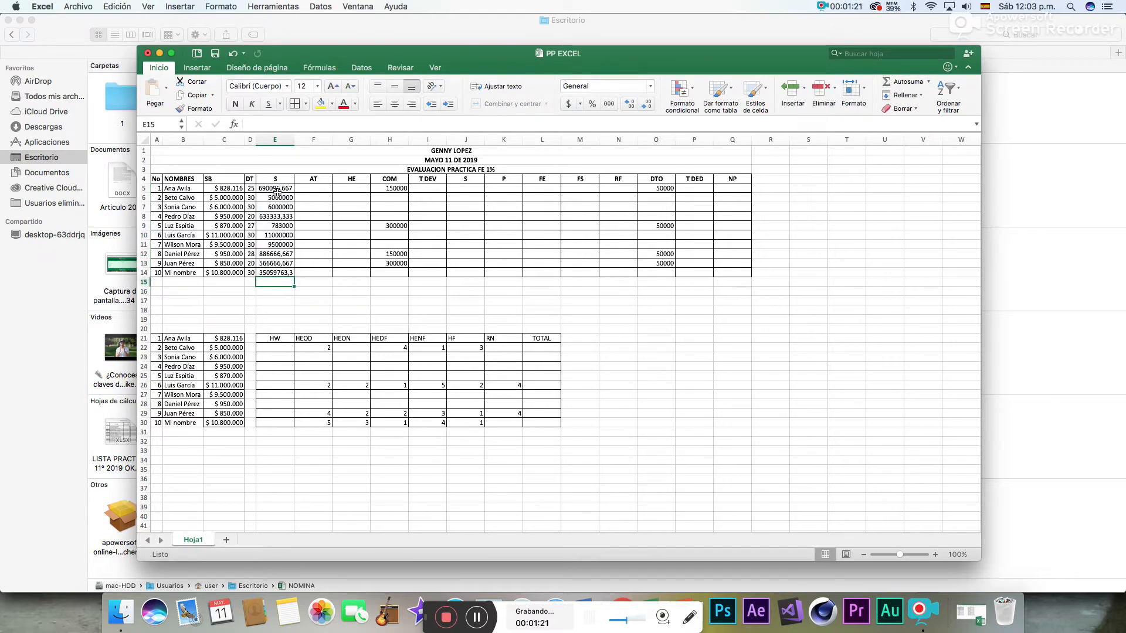
- Format the S column values in E5:E14 as currency (Moneda) without decimals
left_click_drag(280, 189, 286, 273)
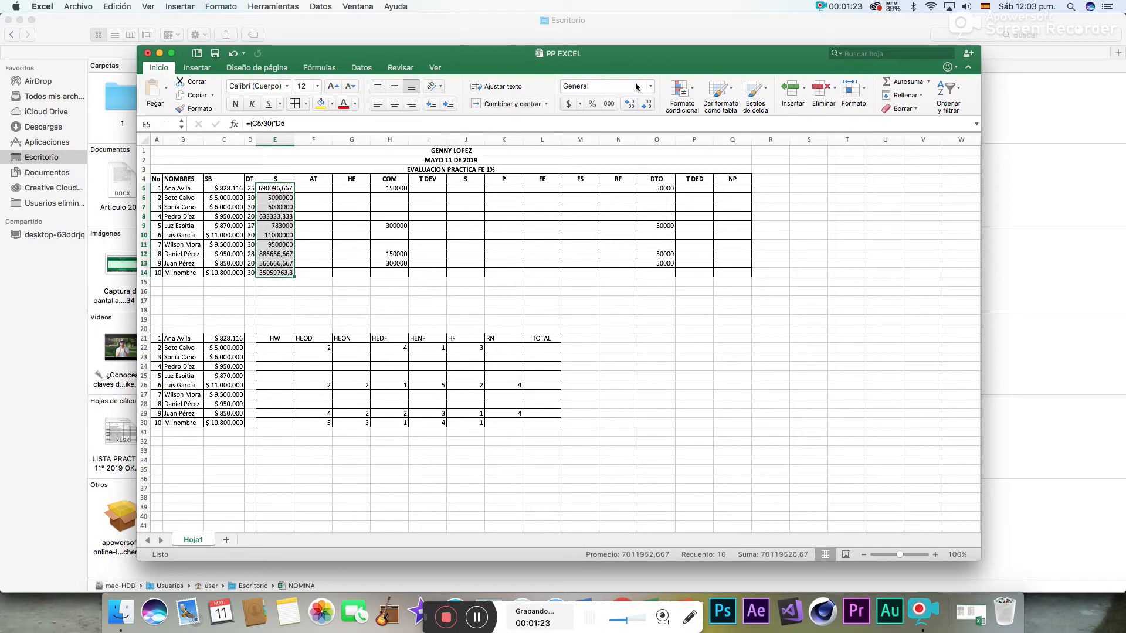
left_click(630, 105)
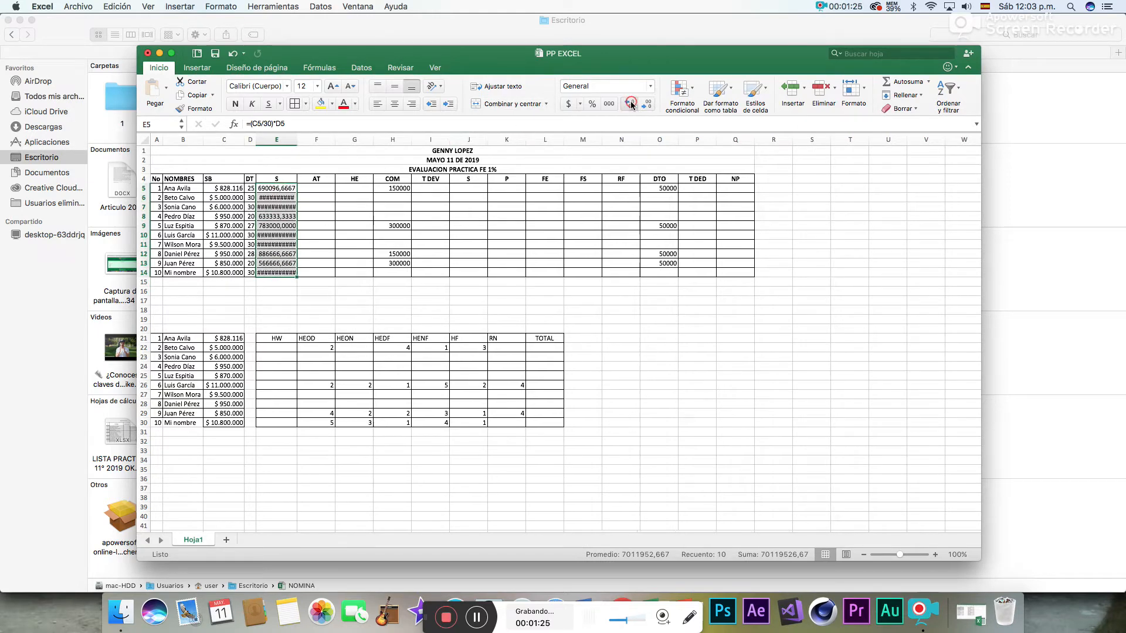
left_click(648, 106)
left_click(648, 106)
left_click(648, 106)
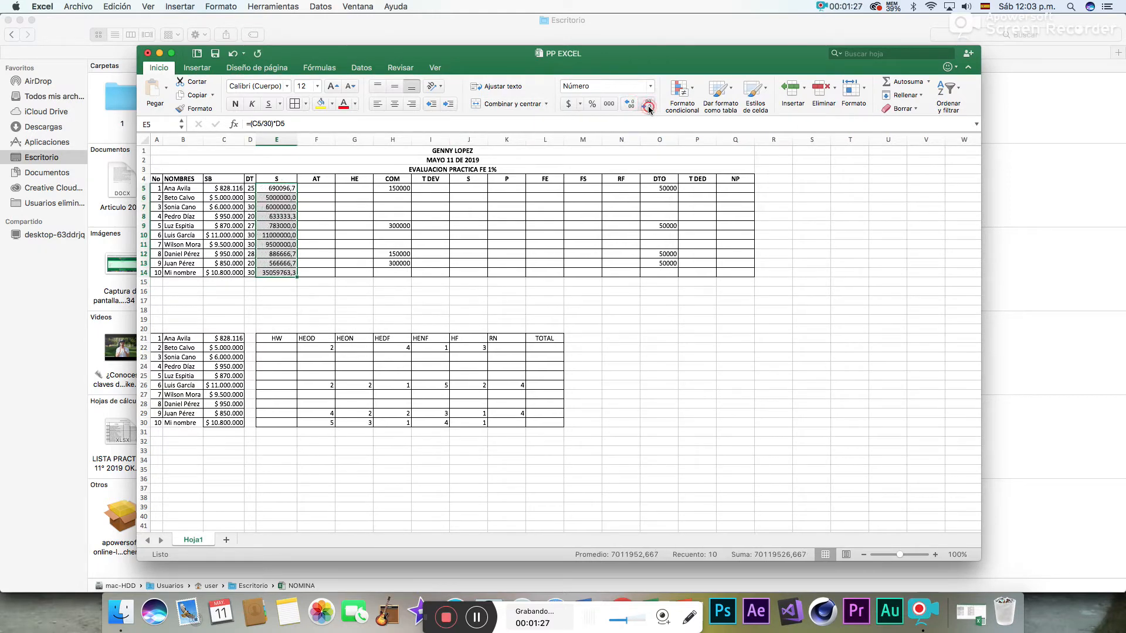
left_click(648, 105)
left_click(651, 87)
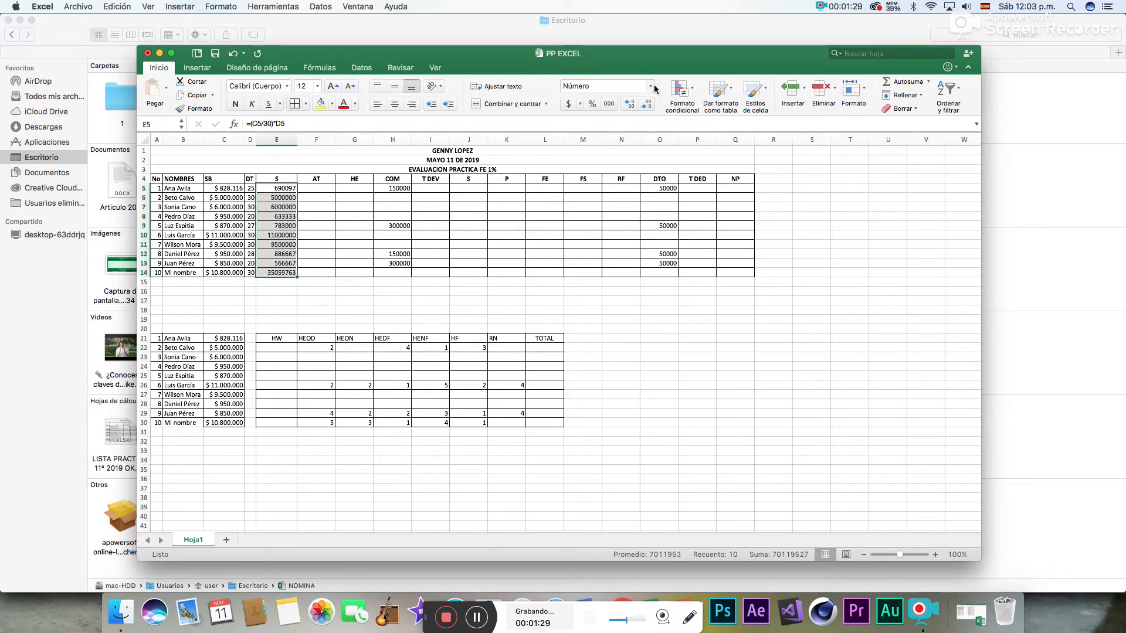
left_click(599, 144)
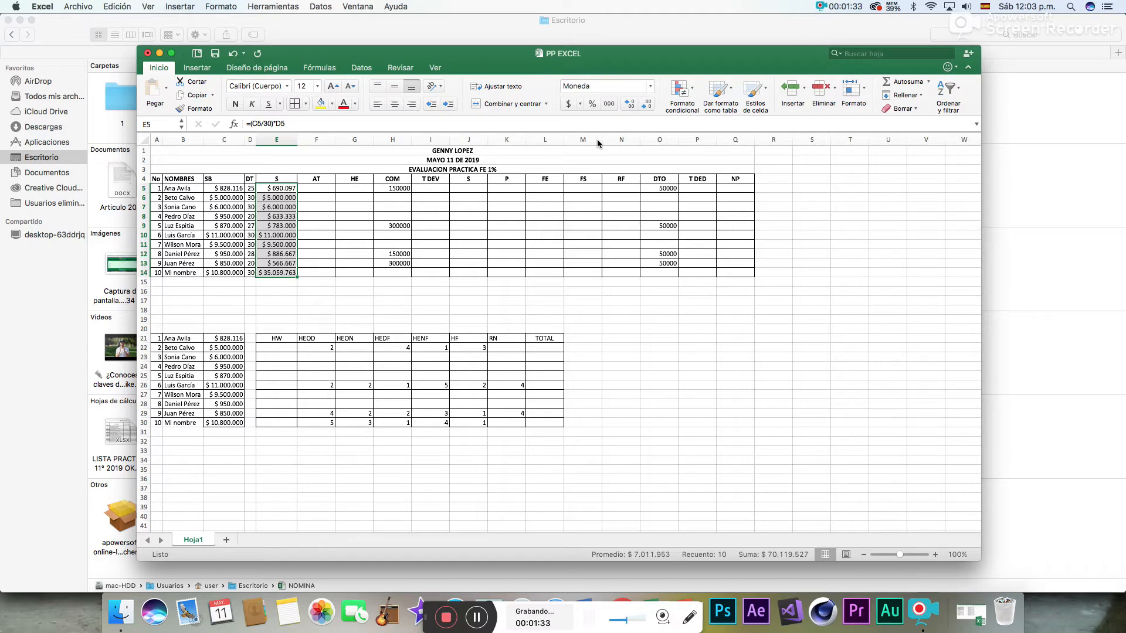
- Add the label SMLV in B16 below the payroll table and enter 828116 beside it in C16
left_click(317, 190)
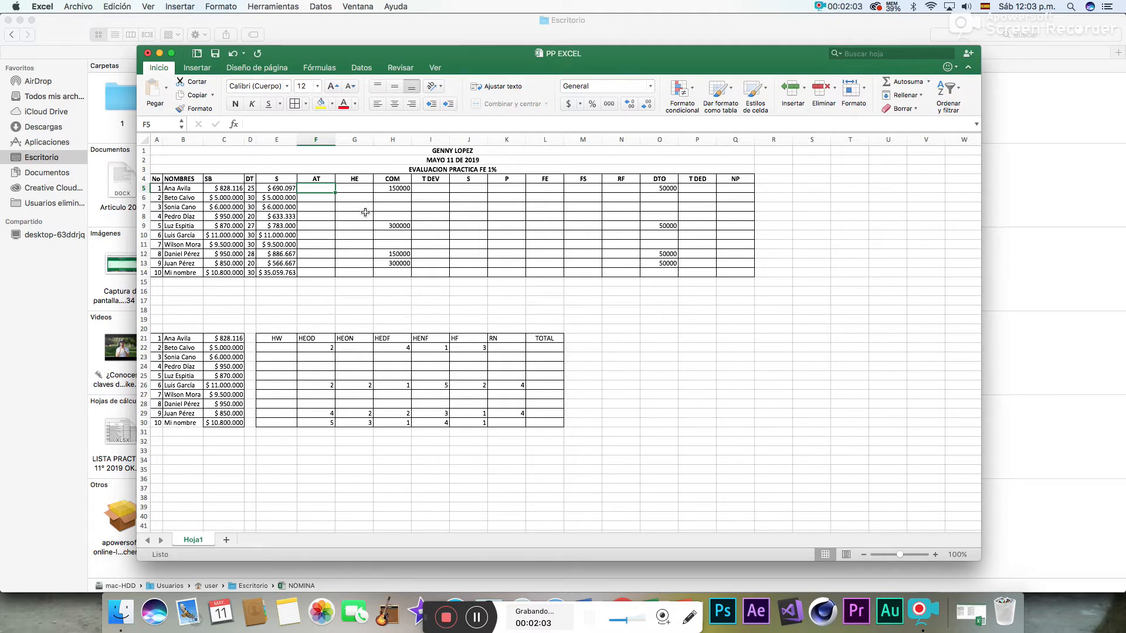
left_click(222, 290)
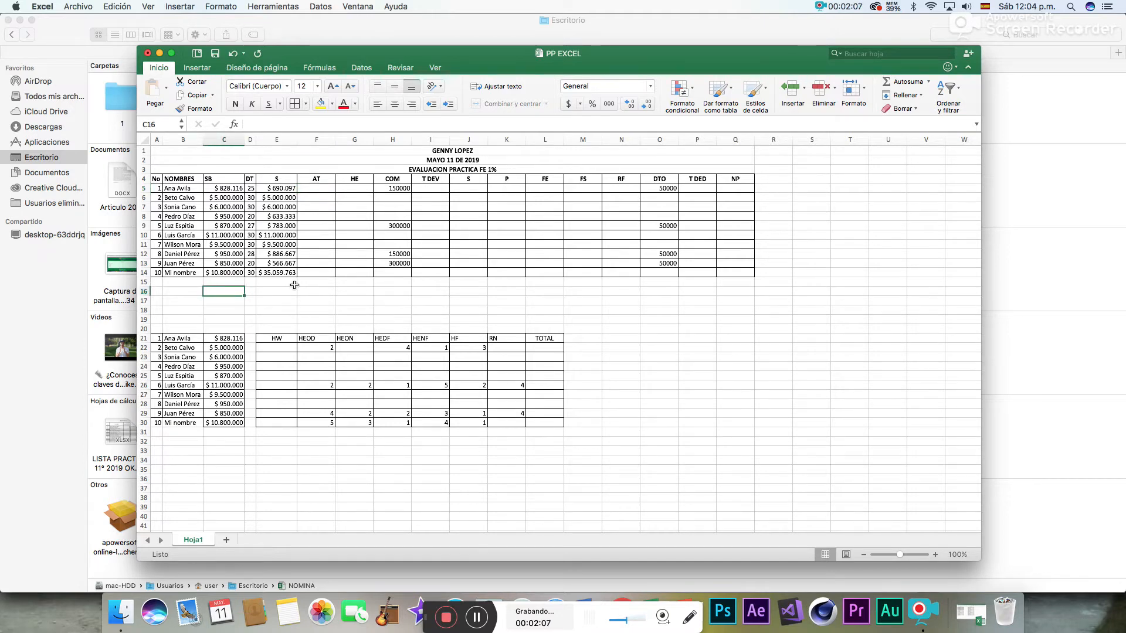
left_click(188, 293)
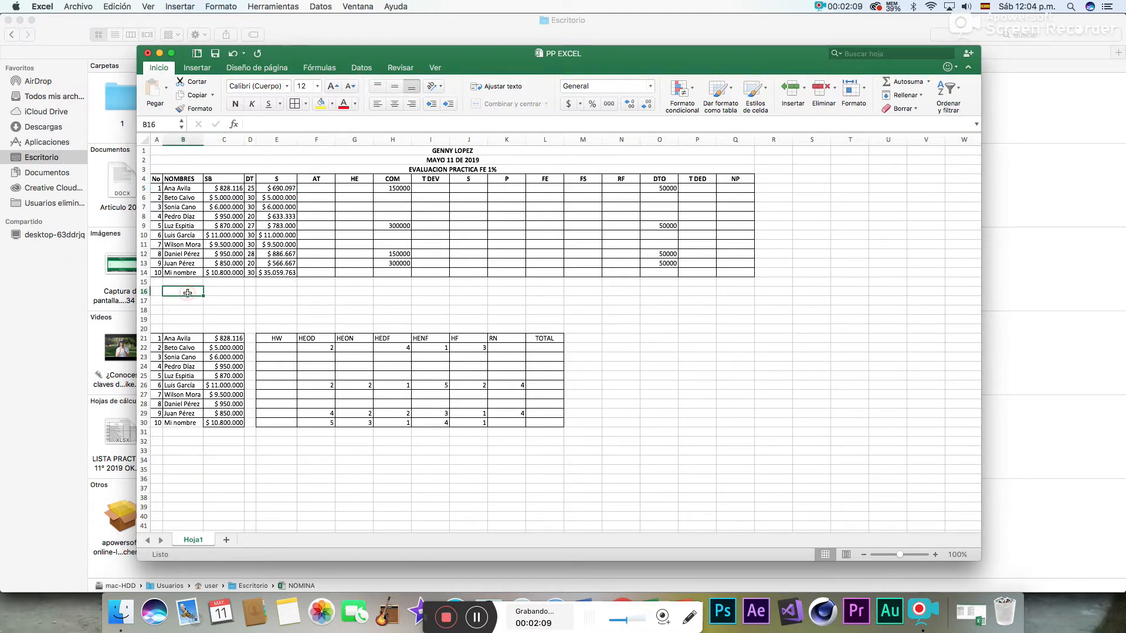
type("SMLV")
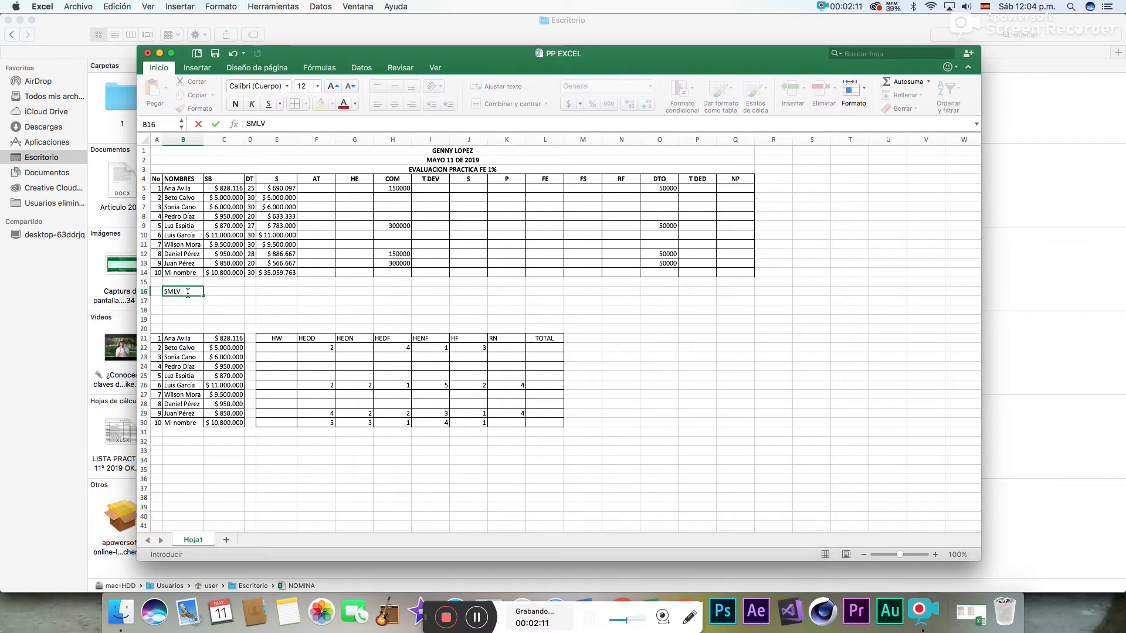
key("Tab")
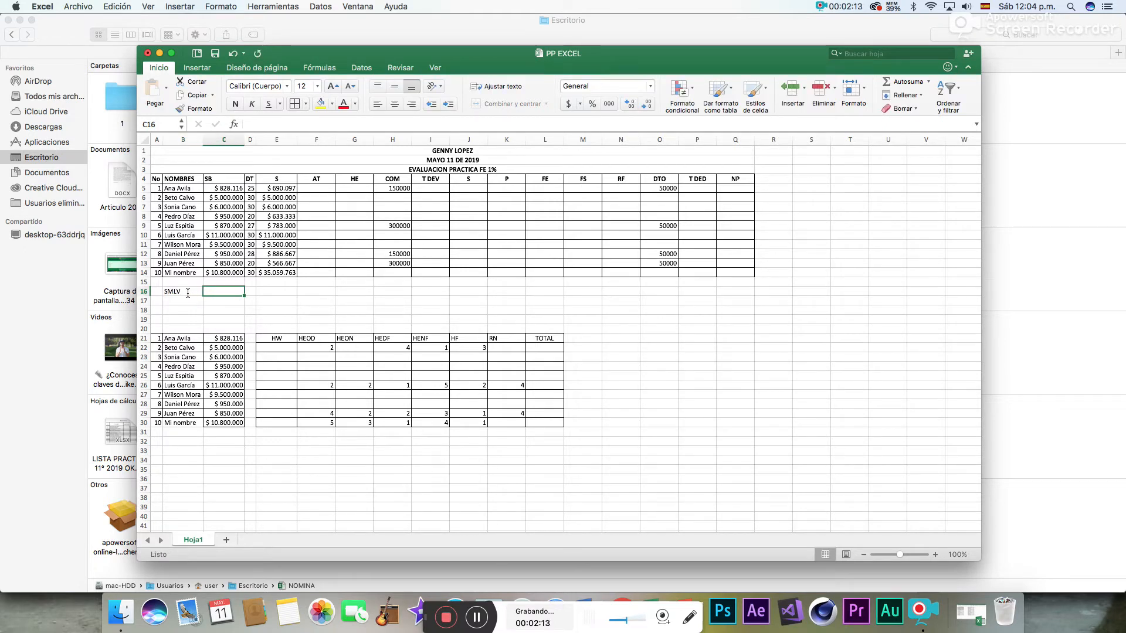
type("8282")
key("BackSpace")
type("11")
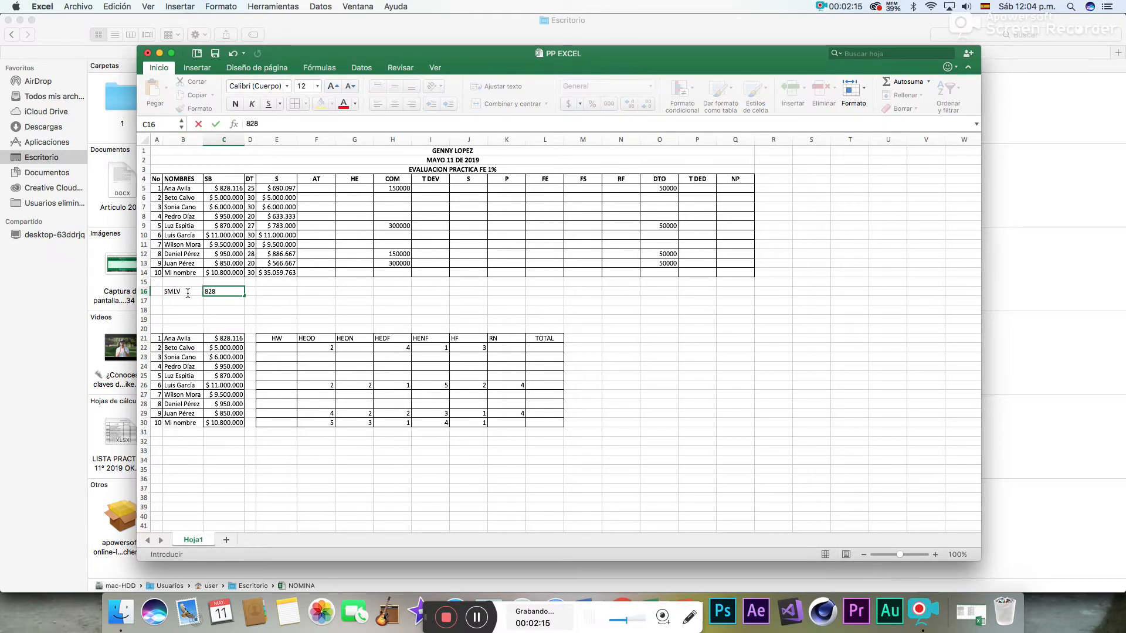
type("6")
key("Return")
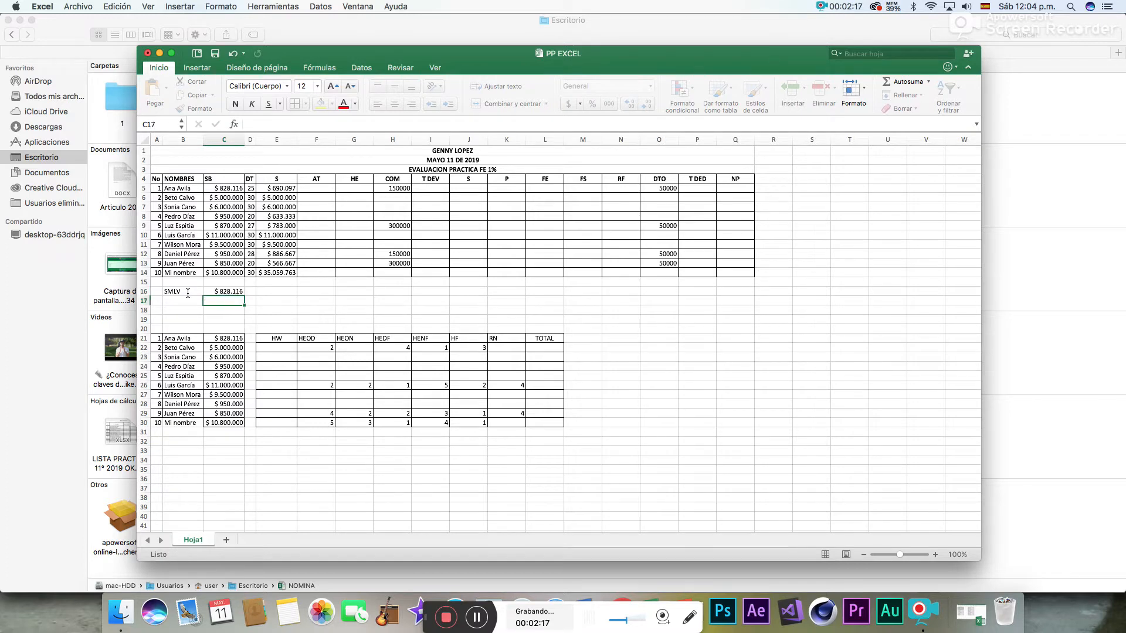
- Add the label AT in B17 and enter its value 97032 in C17
type("AT")
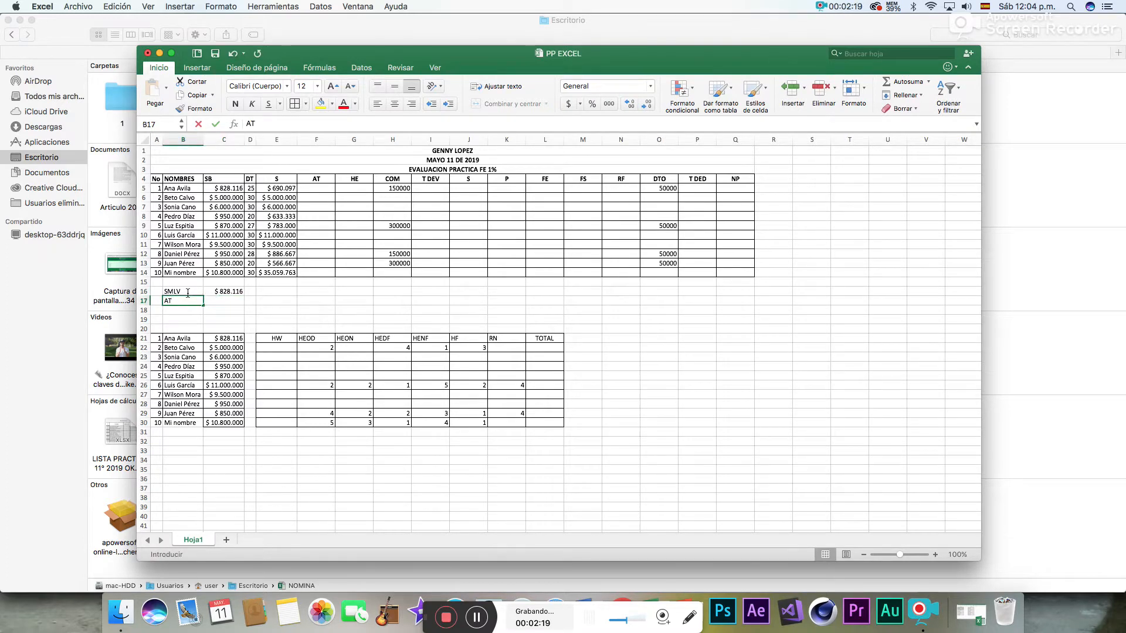
key("Tab")
type("97.032")
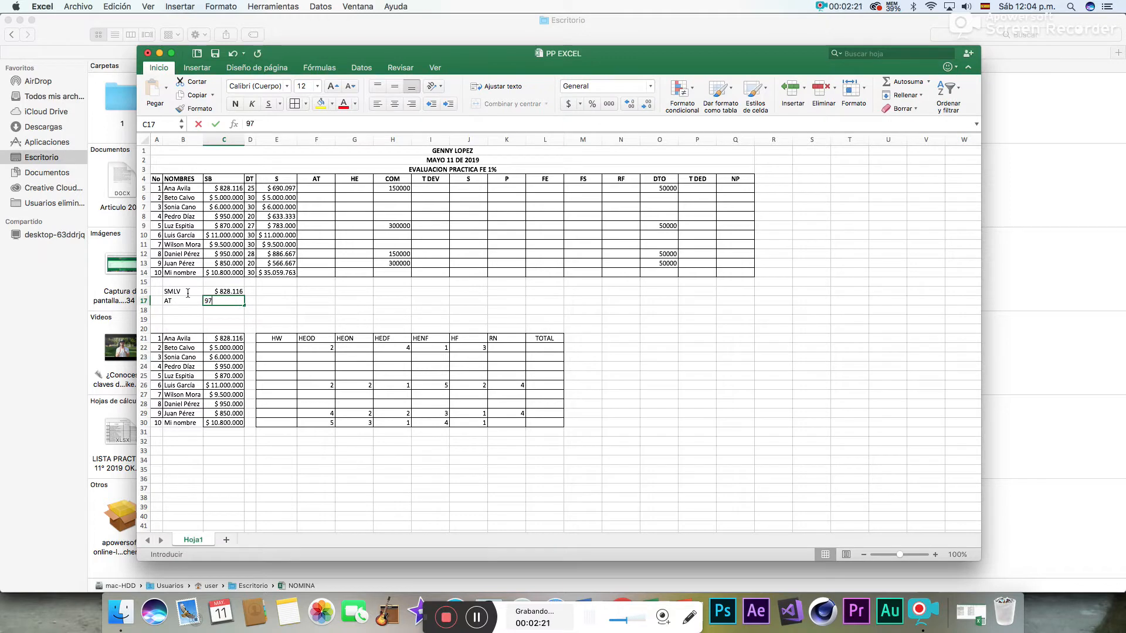
key("Return")
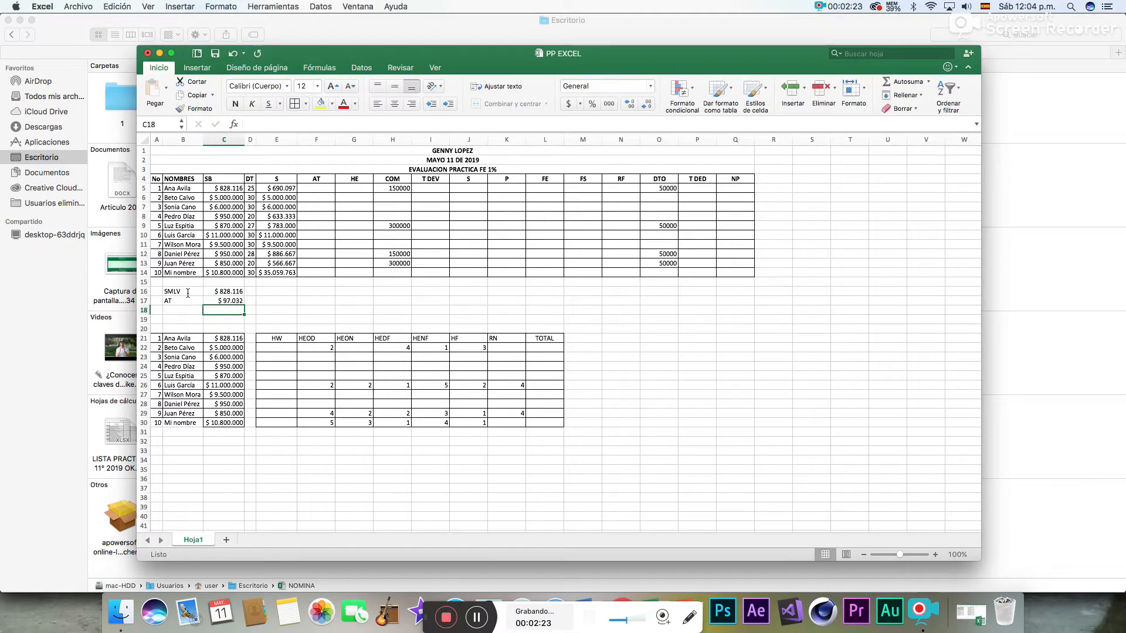
- Examine the base salary in C5, days worked in D5 and the SMLV and AT reference values for calculating AT in F5
left_click(334, 189)
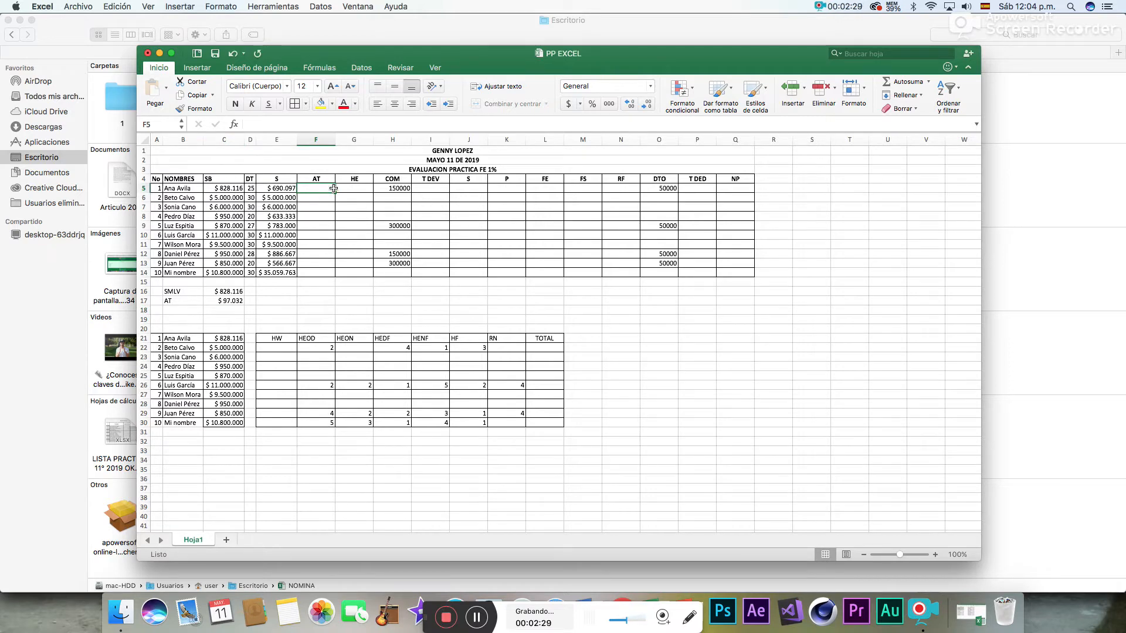
left_click(231, 189)
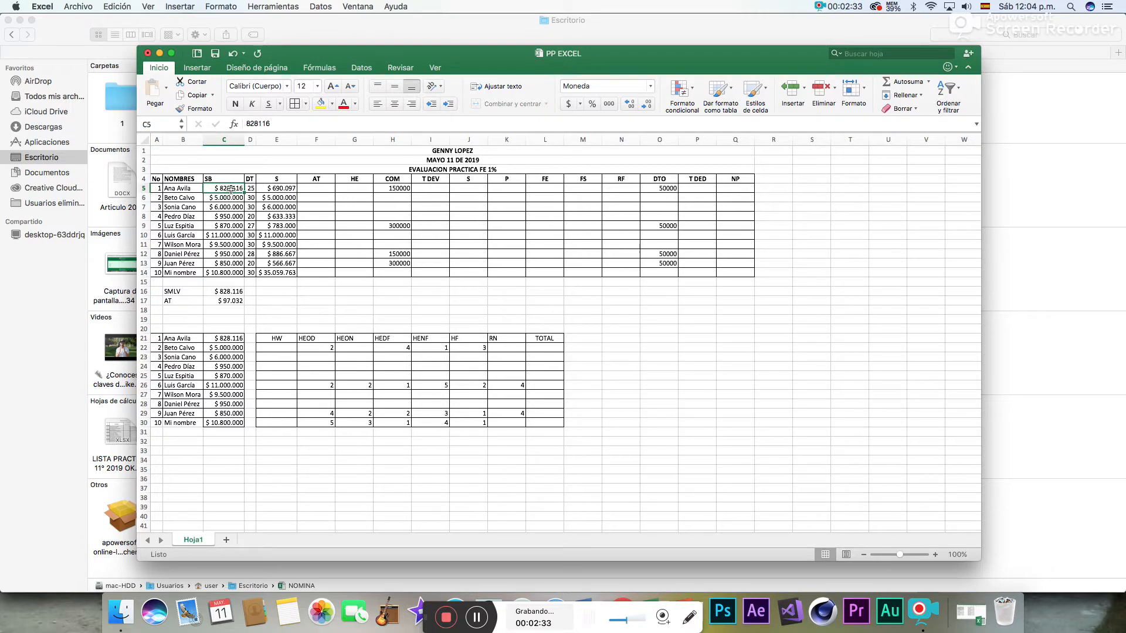
left_click(222, 294)
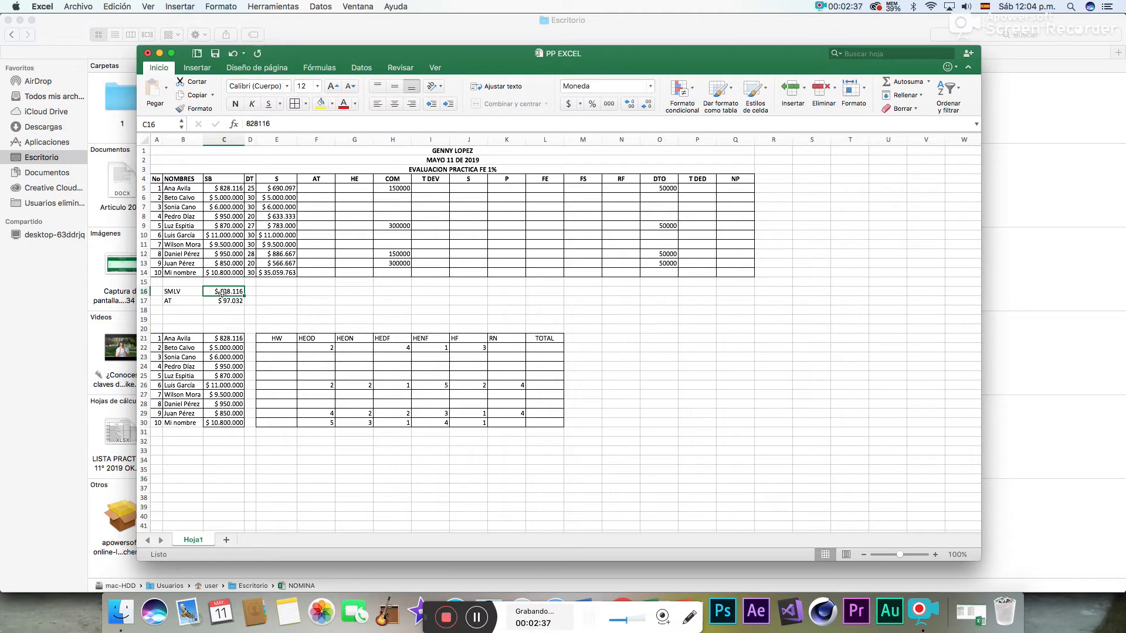
left_click(223, 302)
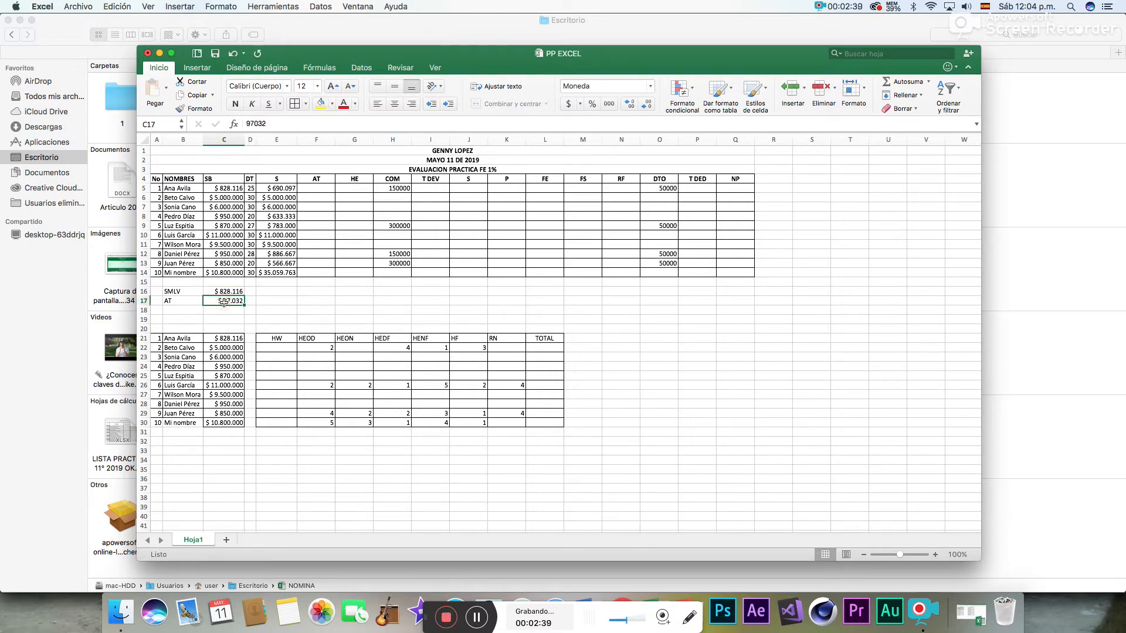
left_click(252, 188)
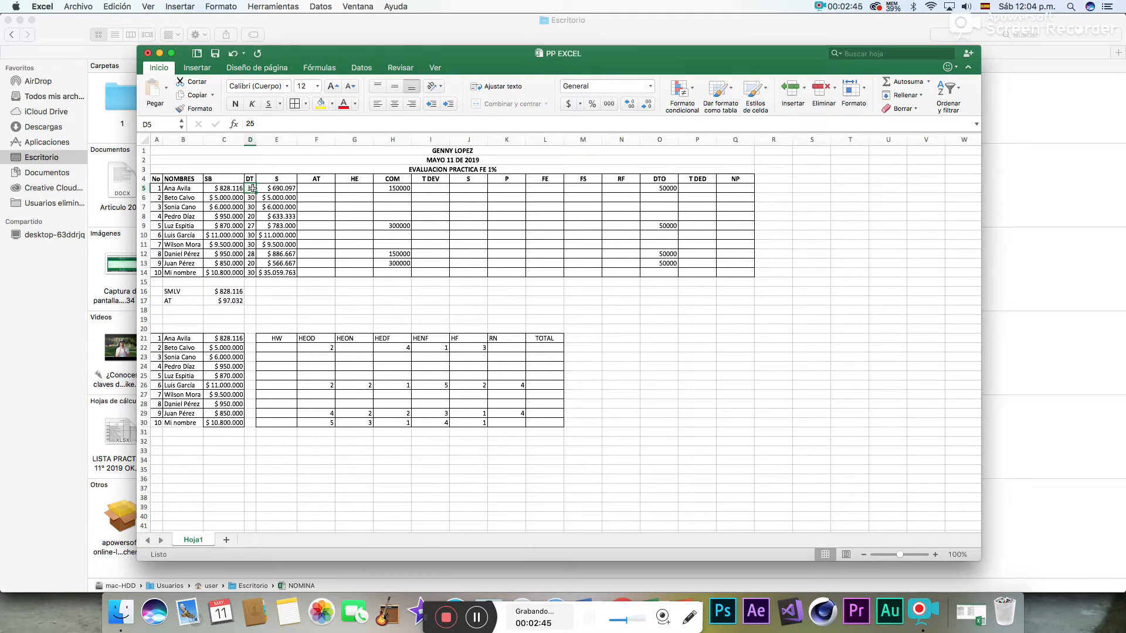
left_click(229, 292)
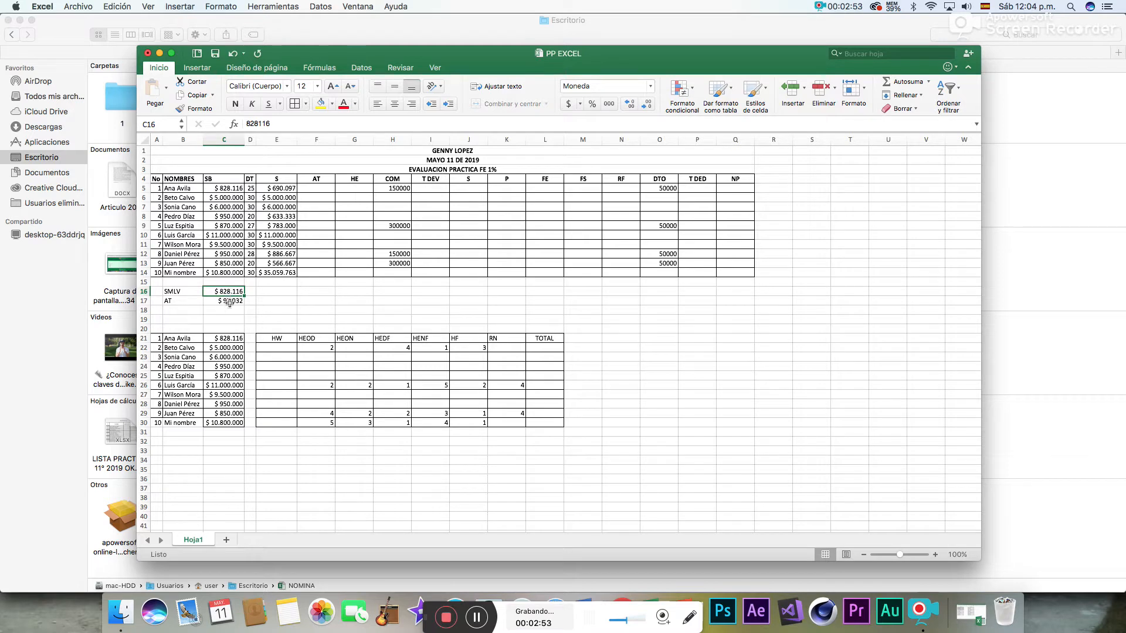
left_click(231, 302)
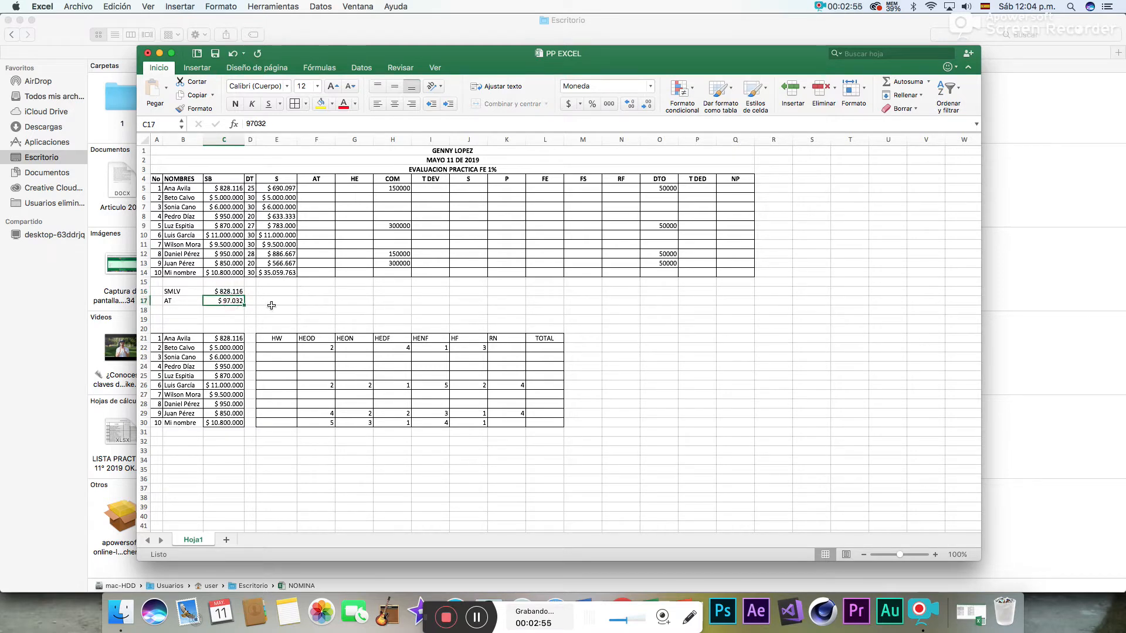
left_click(319, 188)
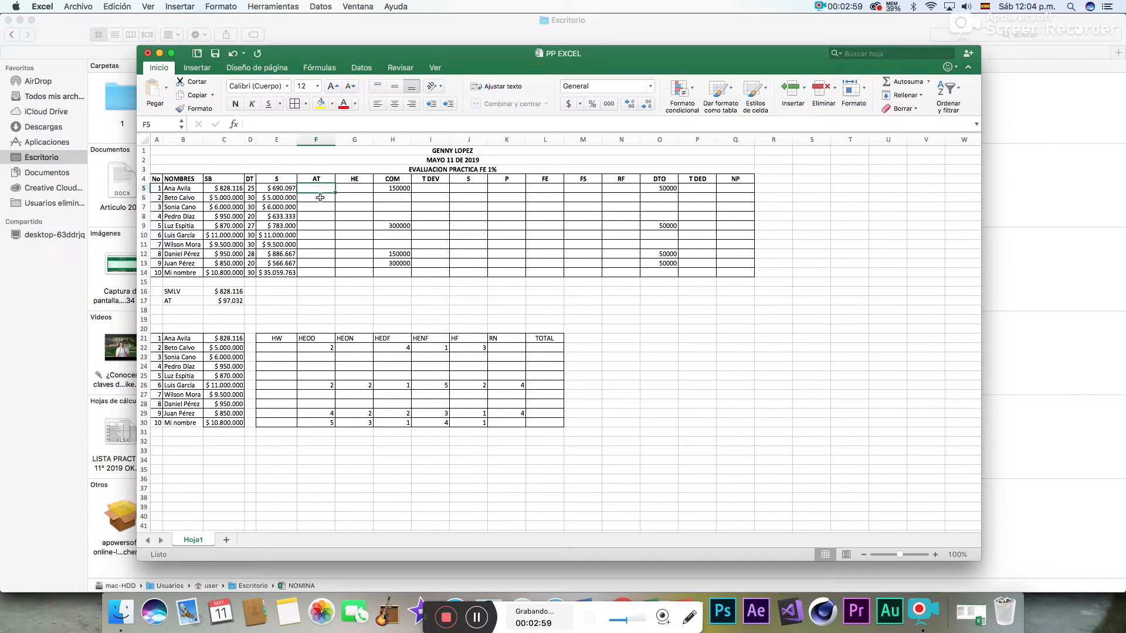
- Highlight the base salaries in C5, C8:C9 and C12:C13 with yellow fill
left_click(231, 188)
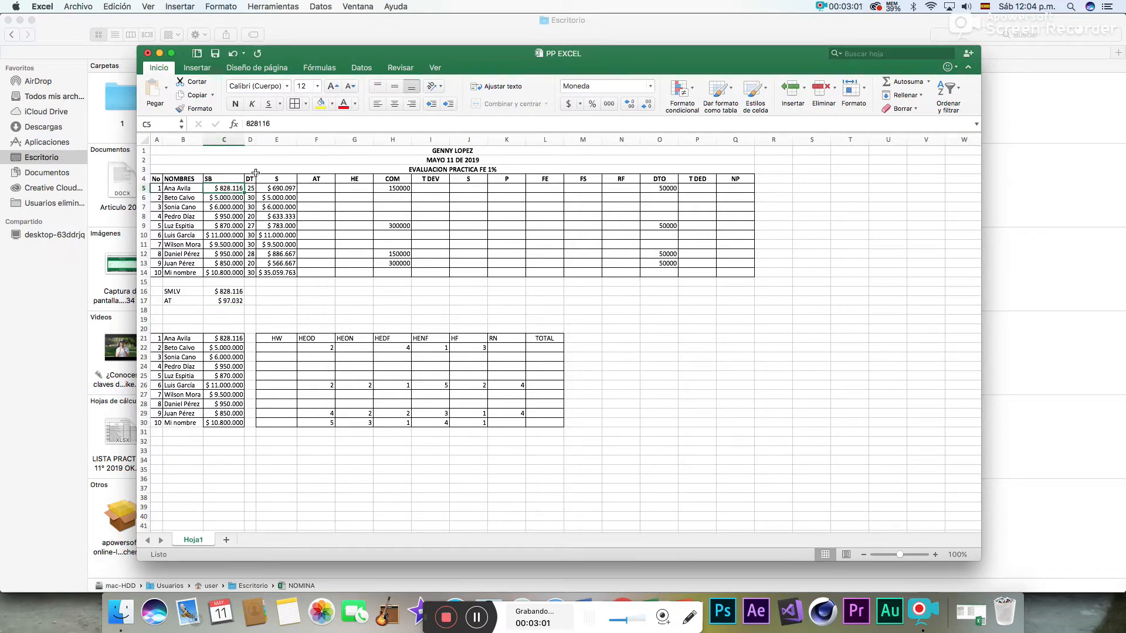
left_click(321, 106)
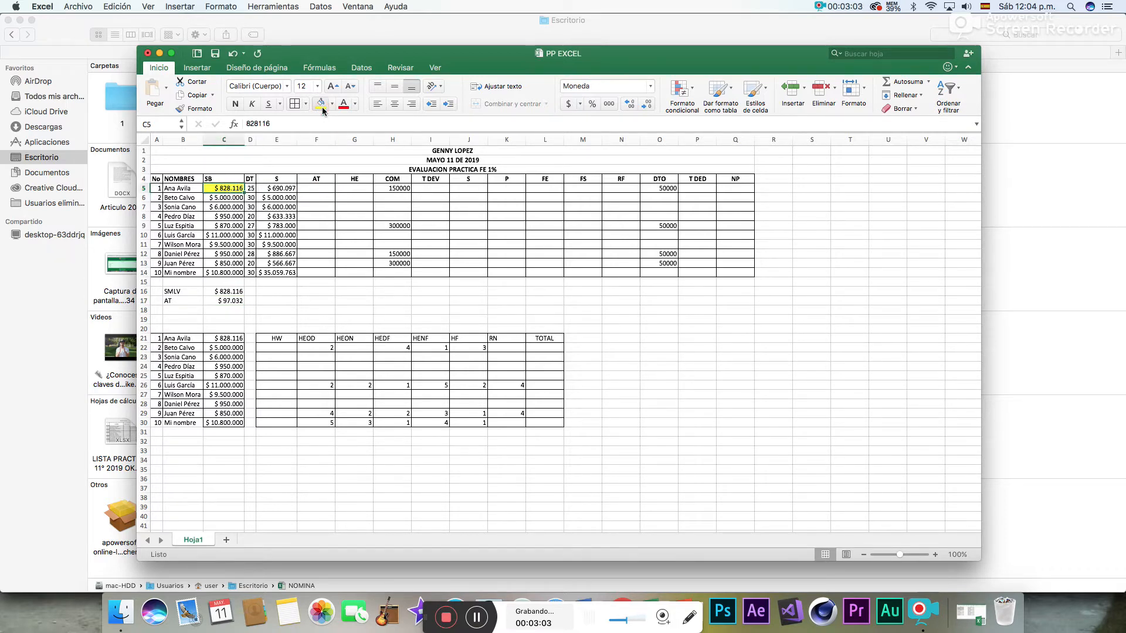
left_click_drag(228, 217, 225, 263)
left_click(319, 104)
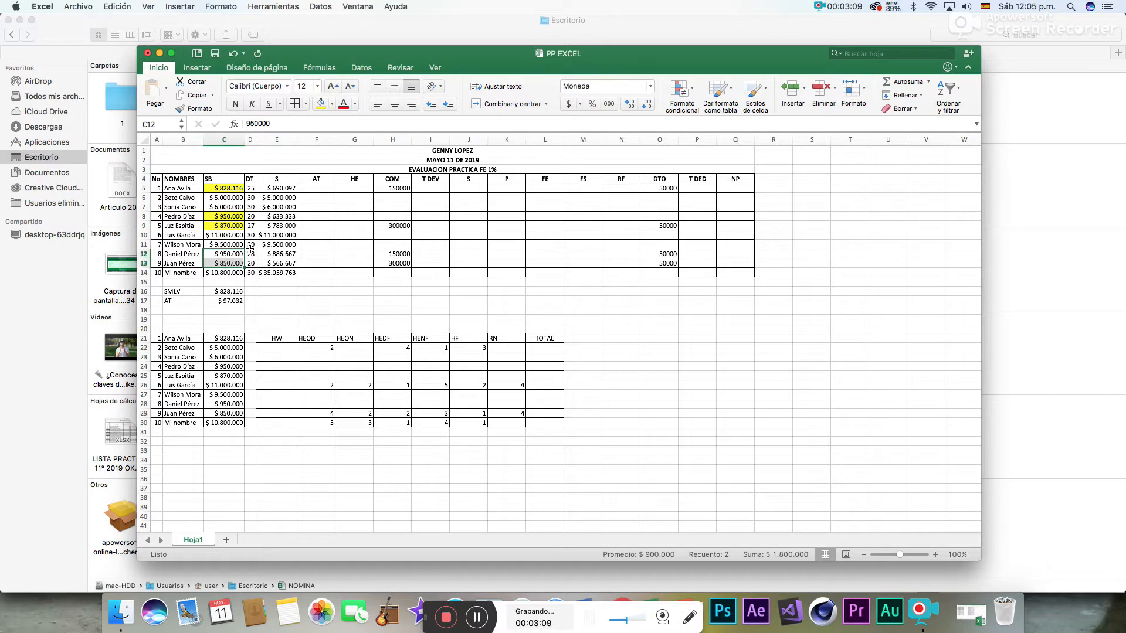
left_click(321, 105)
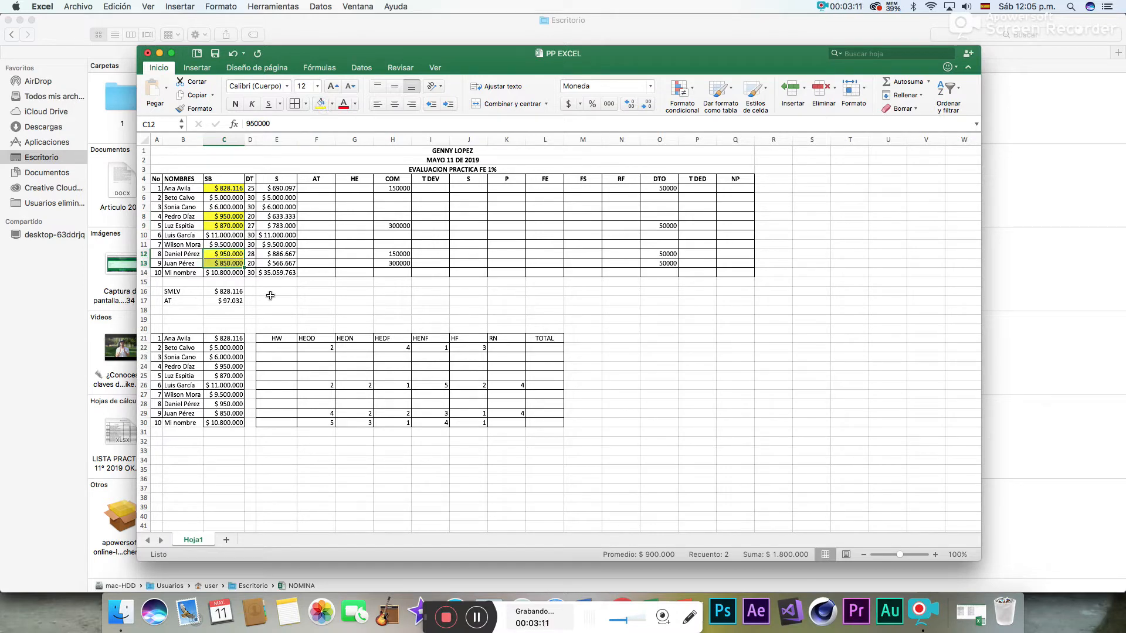
- Calculate twice the SMLV in E16 with the formula =C16*2
left_click(271, 293)
type("=")
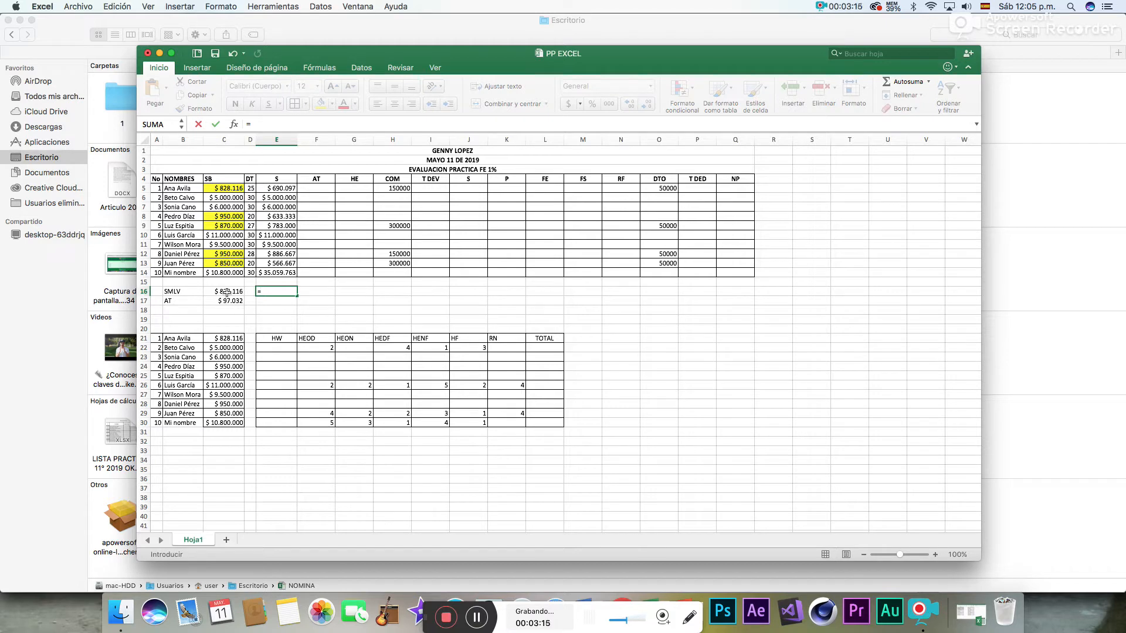
left_click(227, 291)
type("*2")
key("Return")
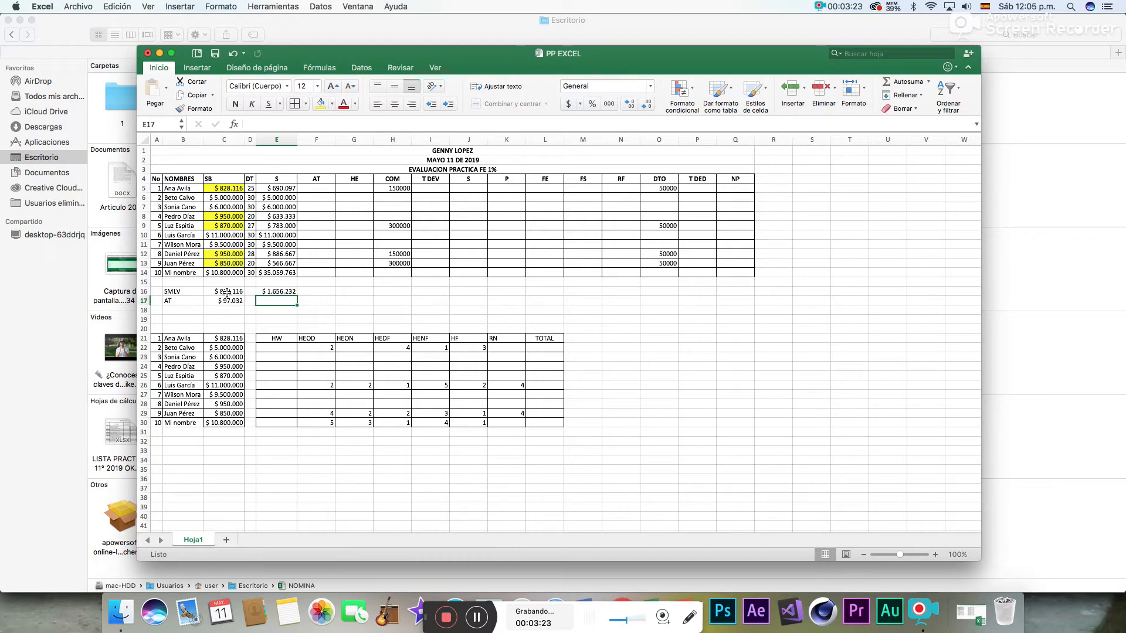
left_click(276, 293)
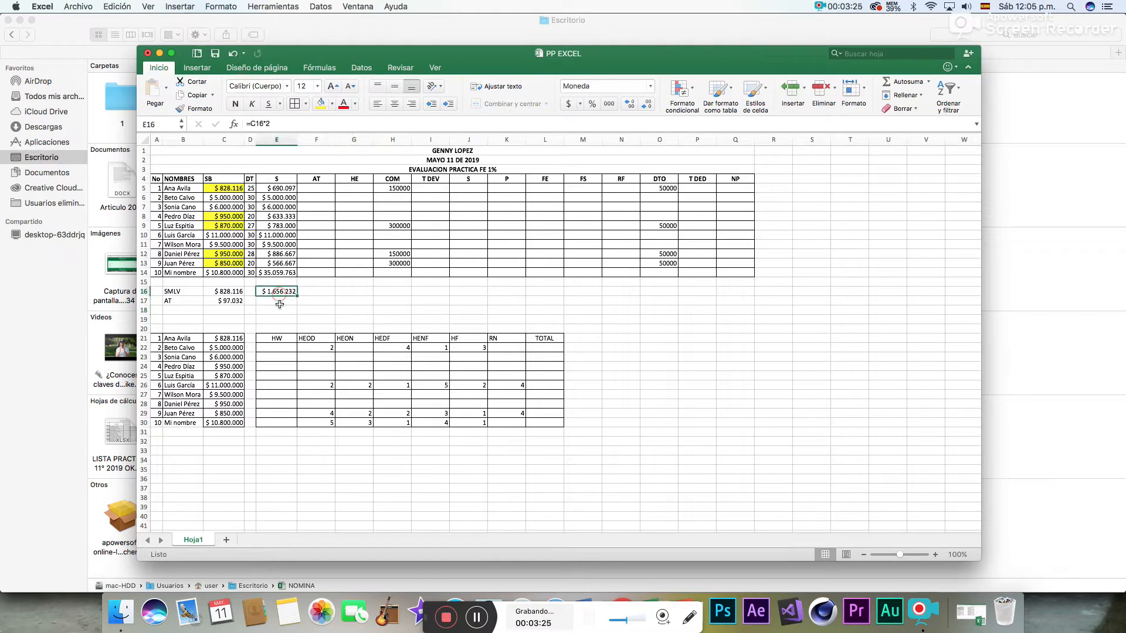
left_click(280, 304)
left_click(325, 300)
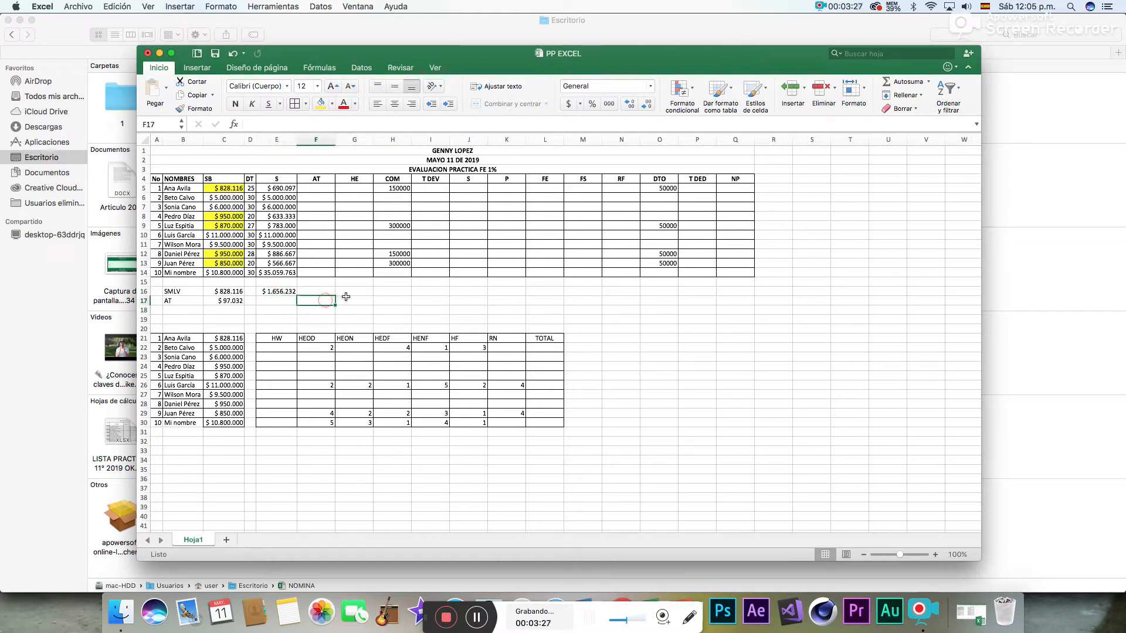
left_click(284, 300)
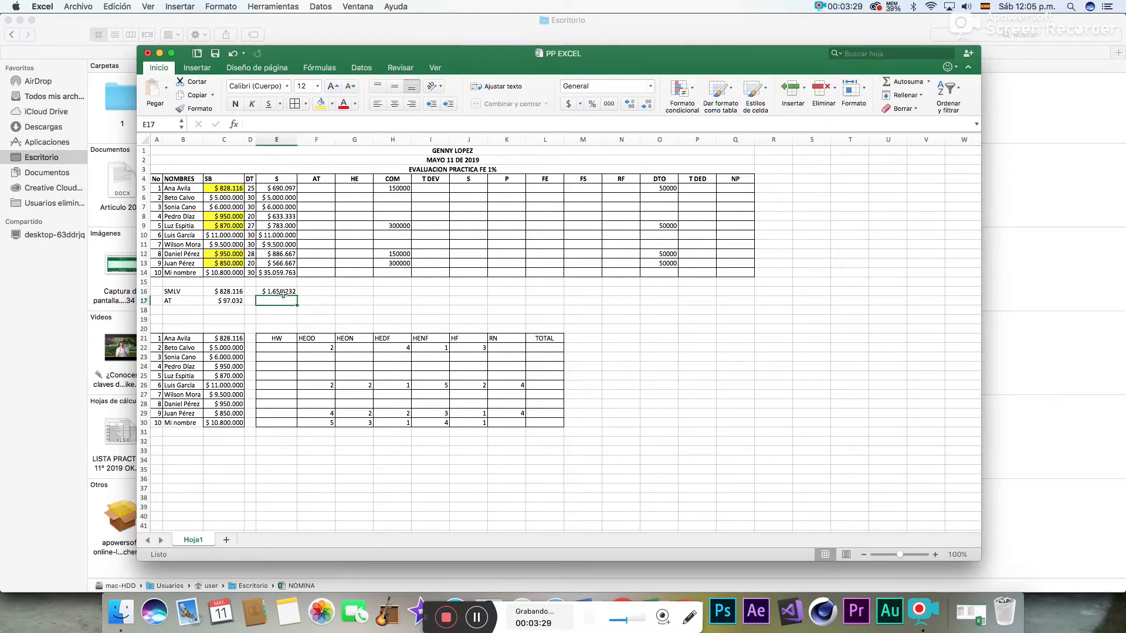
- Replace the yellow highlighting in the base salary range C5:C14 with white fill
left_click_drag(226, 188, 227, 273)
left_click(332, 106)
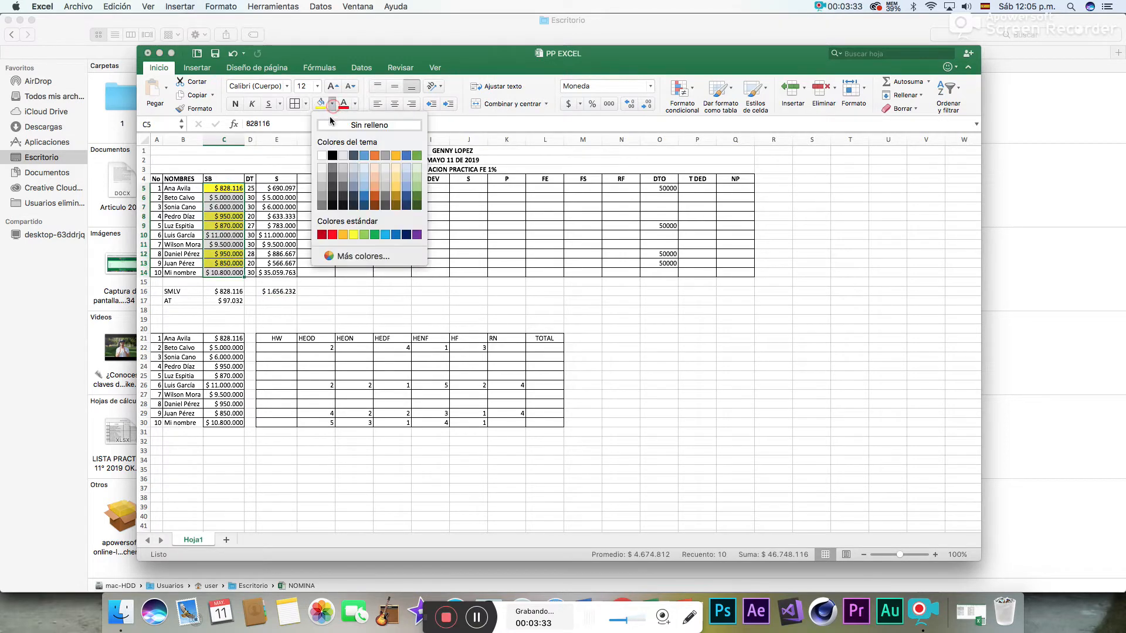
left_click(324, 156)
- Calculate the first employee's AT in F5 with the formula =(C17/30)*D5
left_click(318, 188)
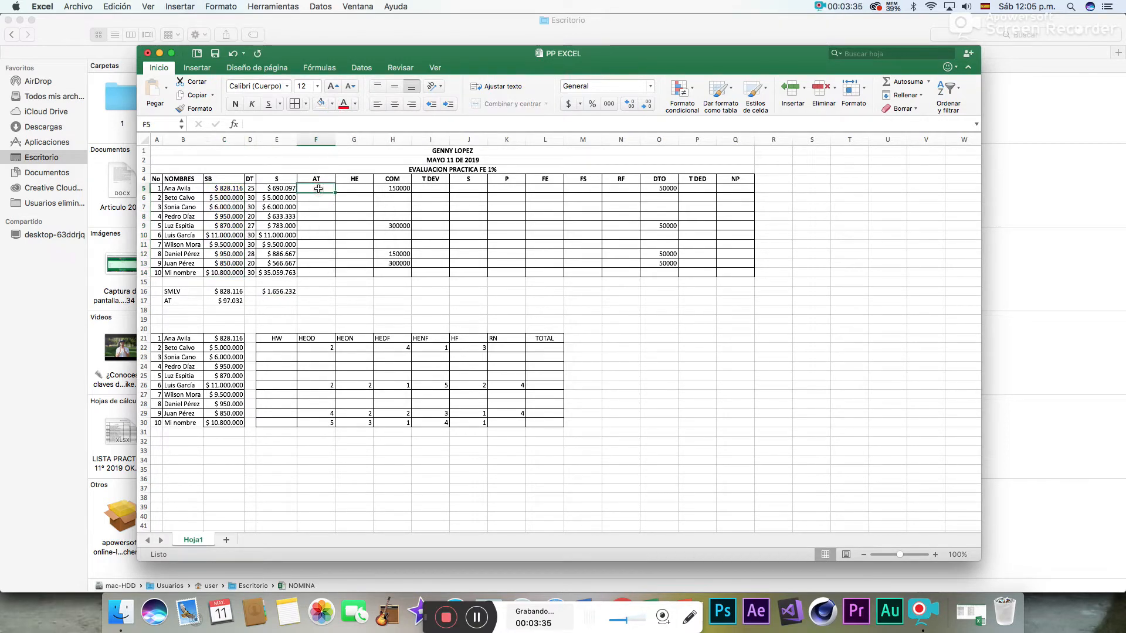
type("=(")
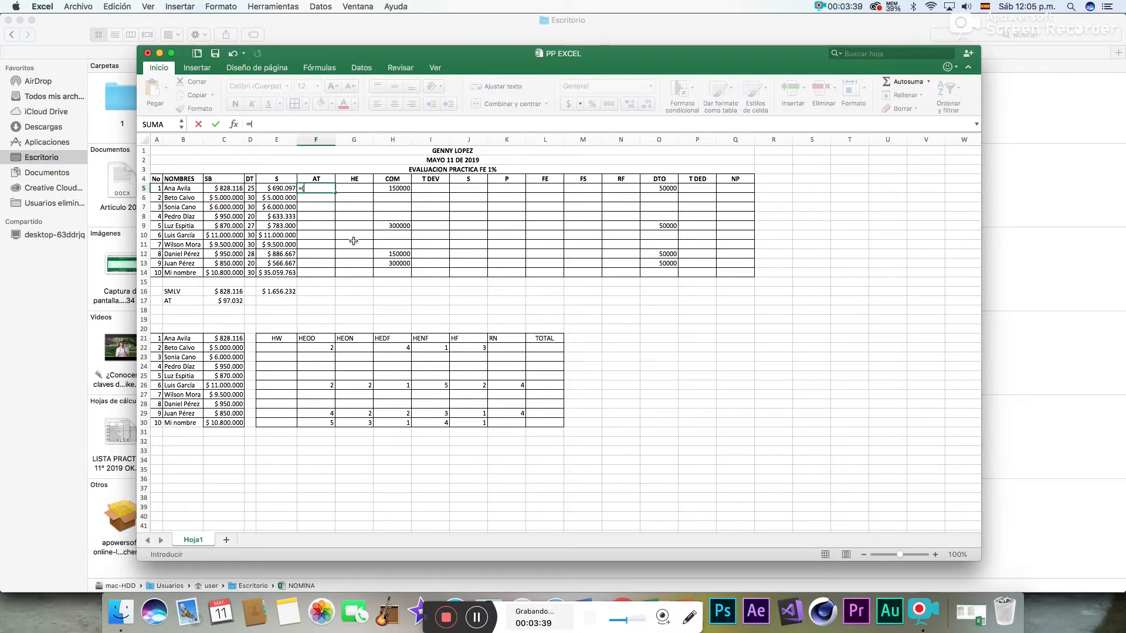
left_click(231, 301)
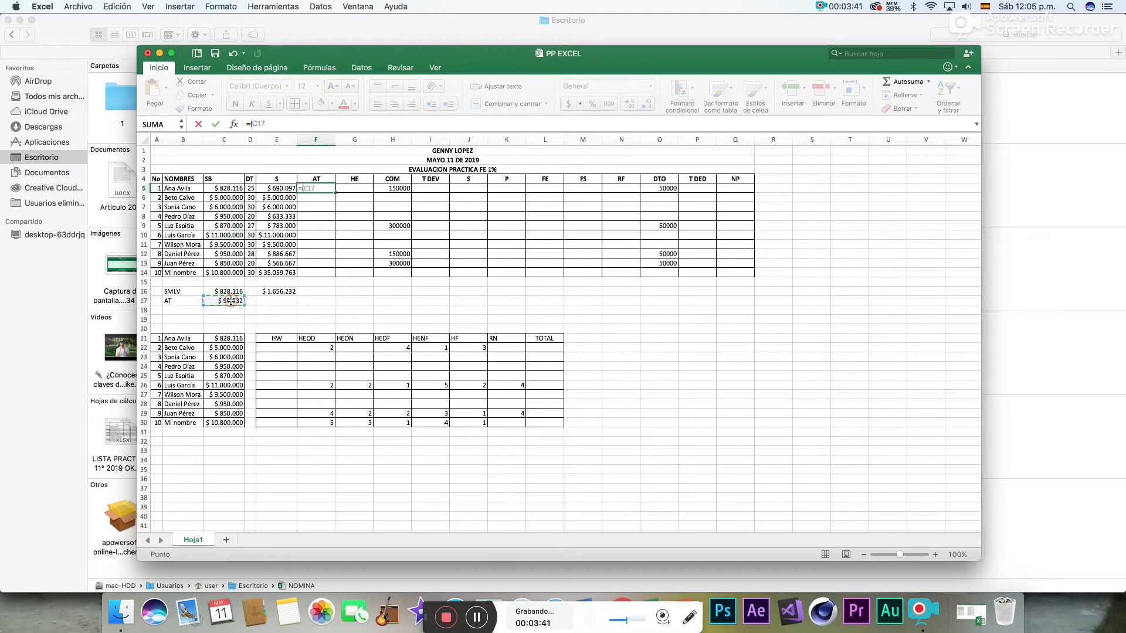
type("/30)*")
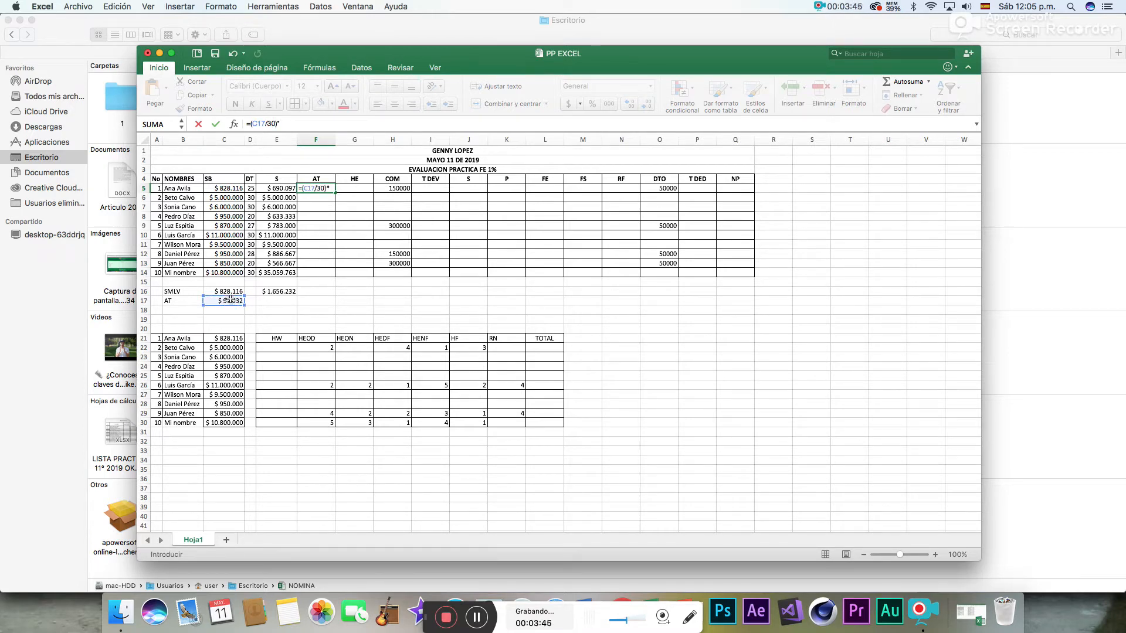
left_click(250, 187)
key("Return")
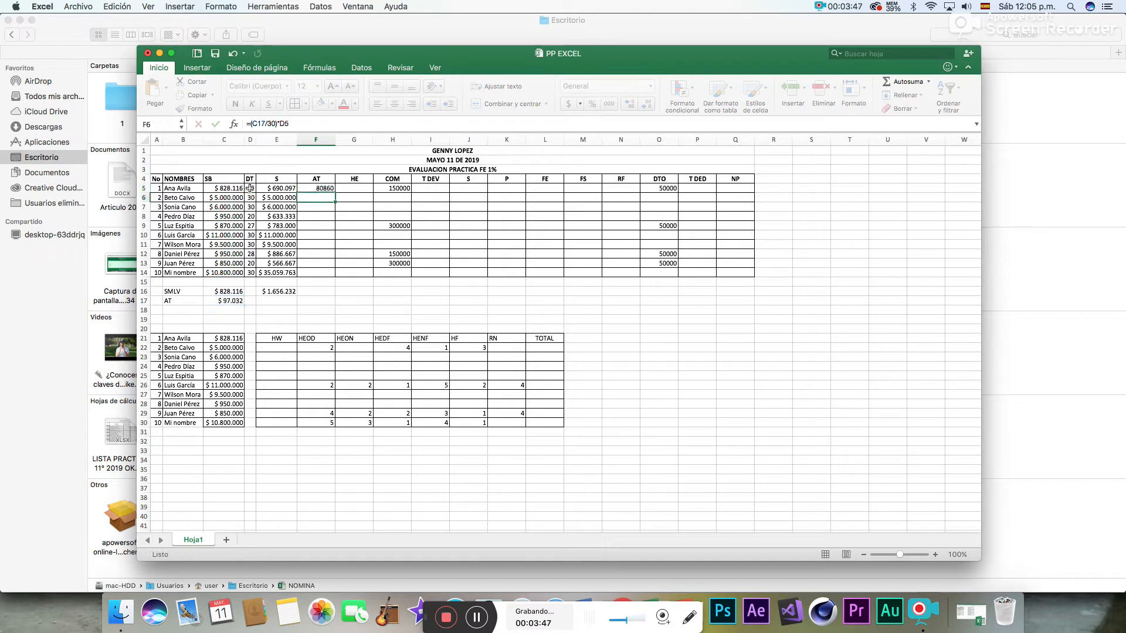
- Try filling the AT formula from F5 down through F14, and clear the copies in F6:F14
left_click(325, 188)
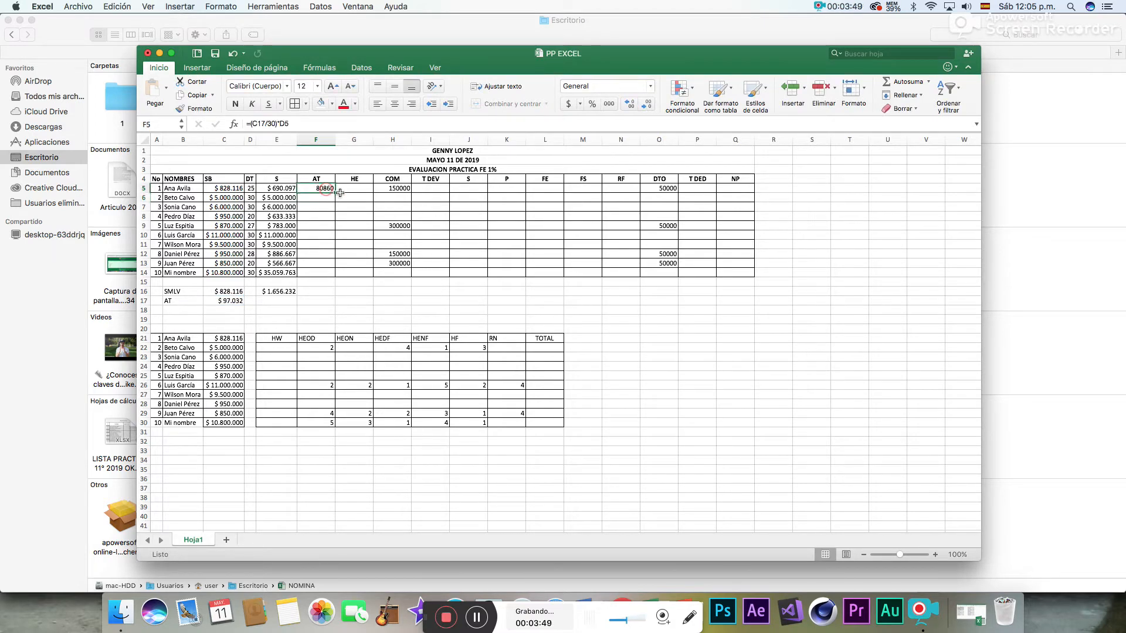
left_click_drag(335, 192, 328, 273)
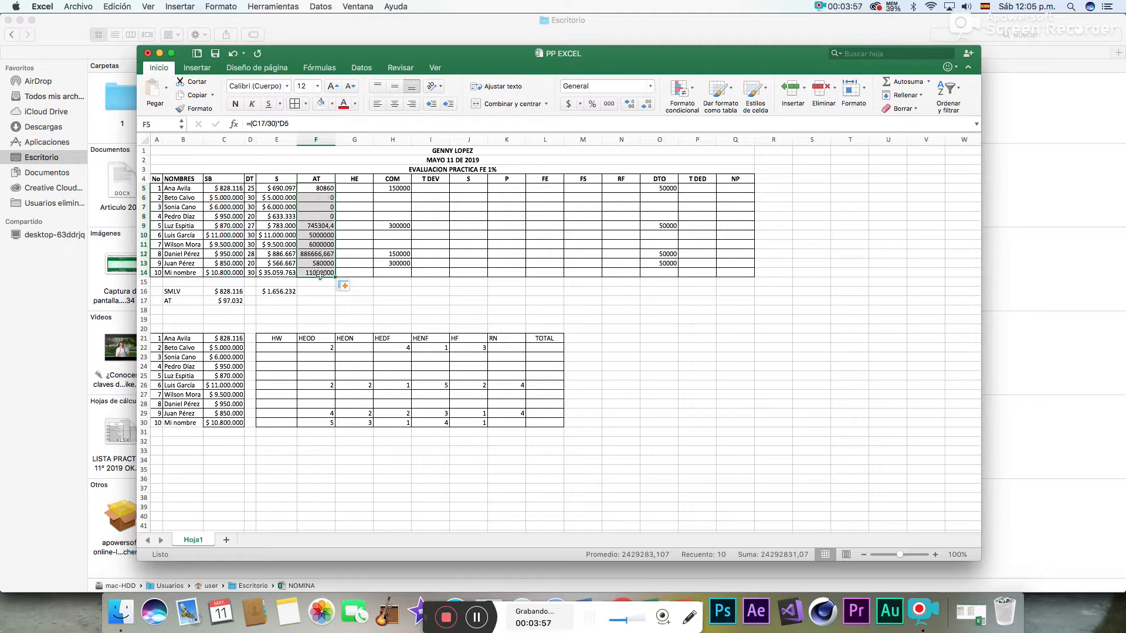
left_click_drag(321, 272, 325, 200)
key("Delete")
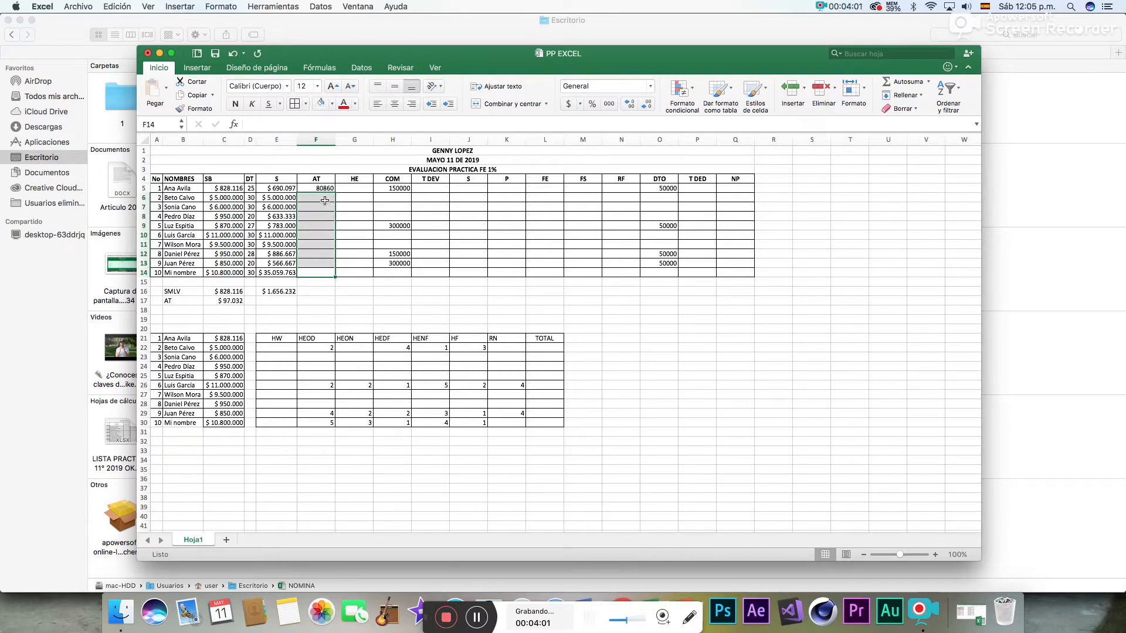
- Calculate the fourth employee's AT in F8 with the formula =(C17/30)*D8
left_click(320, 215)
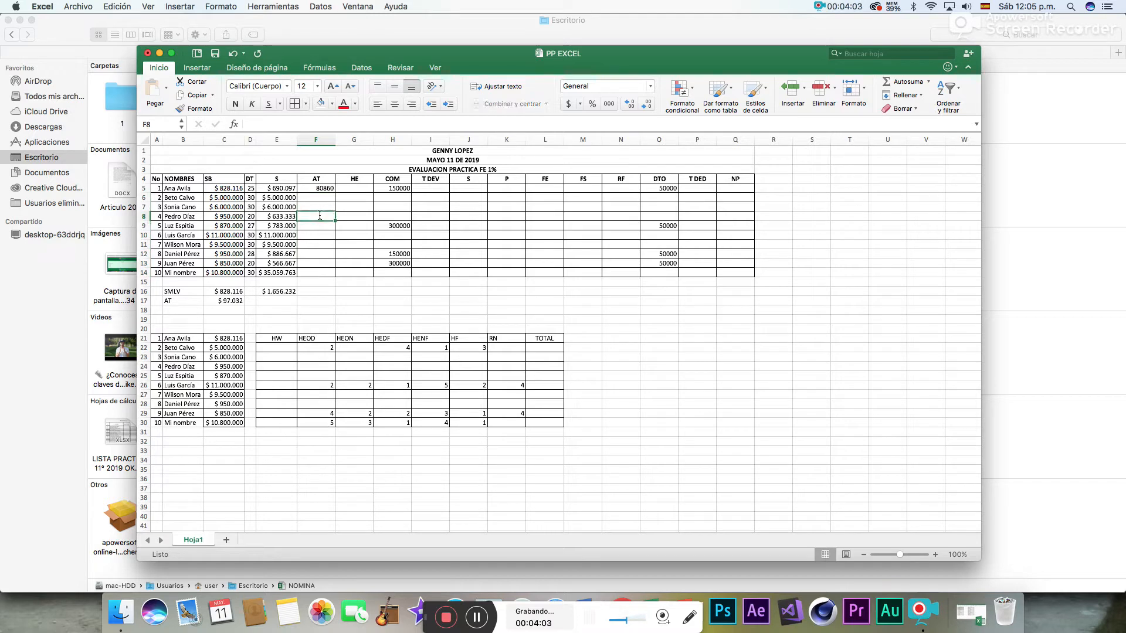
type("=")
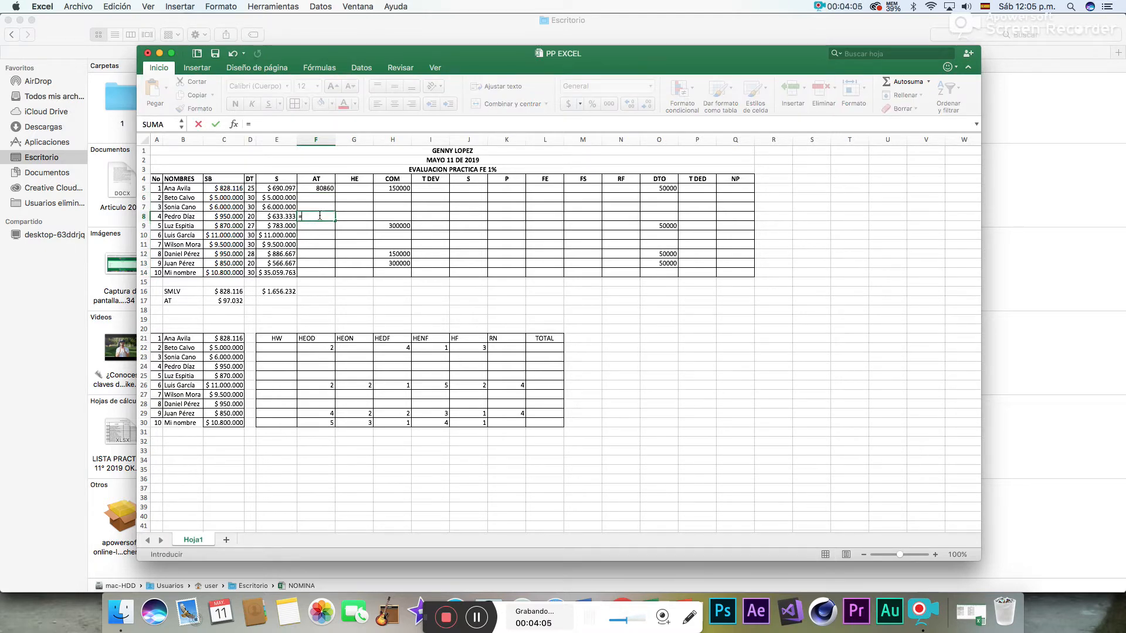
type("(")
left_click(231, 301)
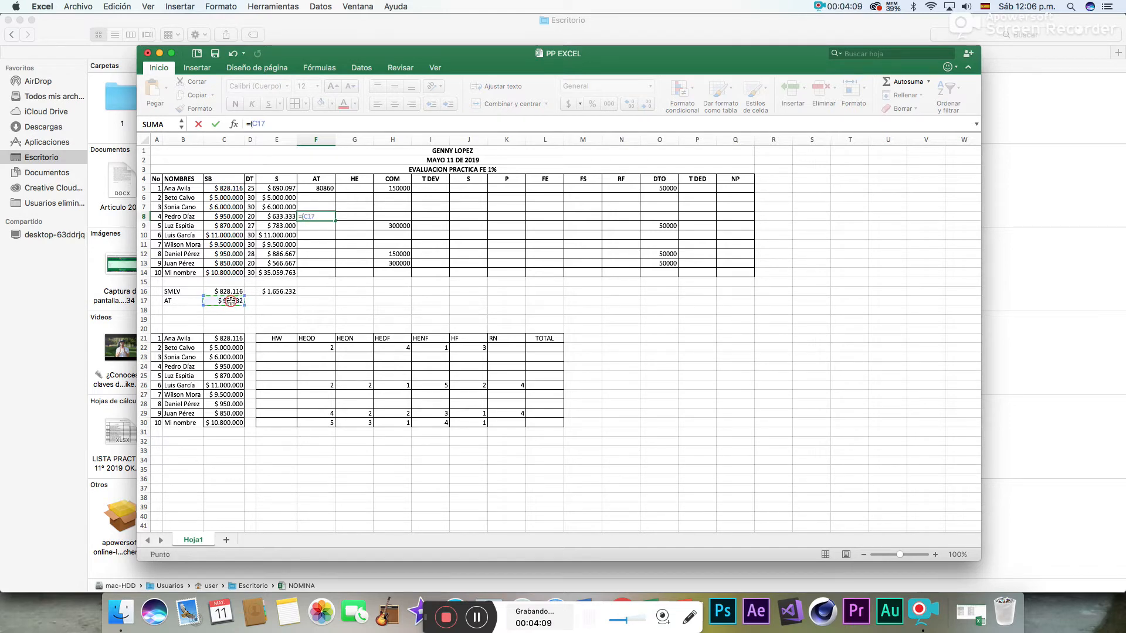
type("/30)*")
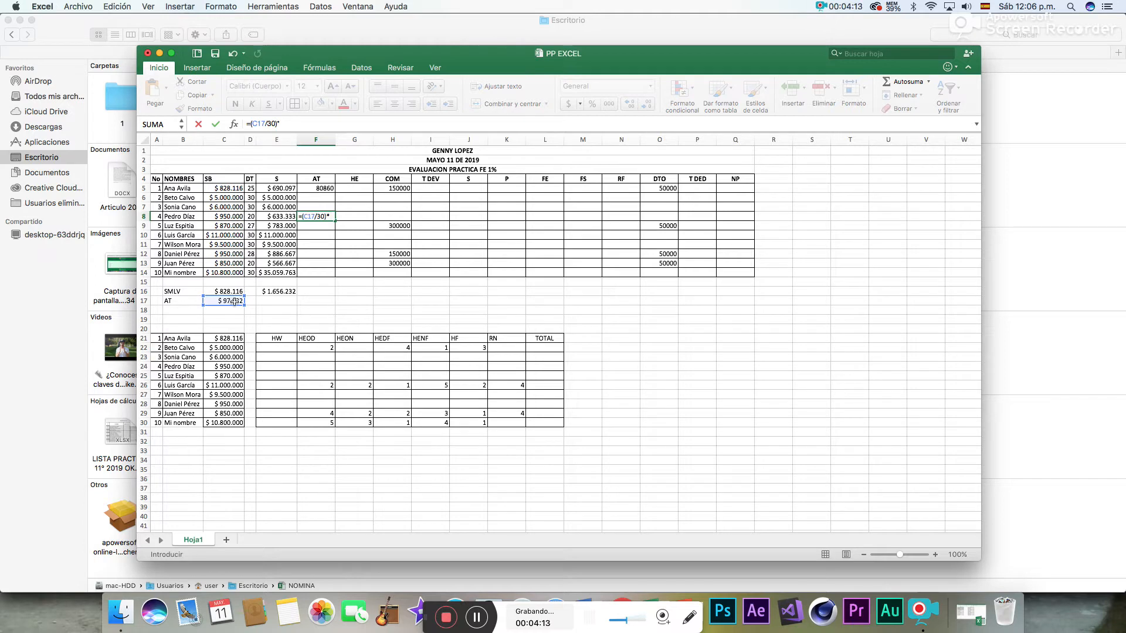
left_click(251, 216)
key("Return")
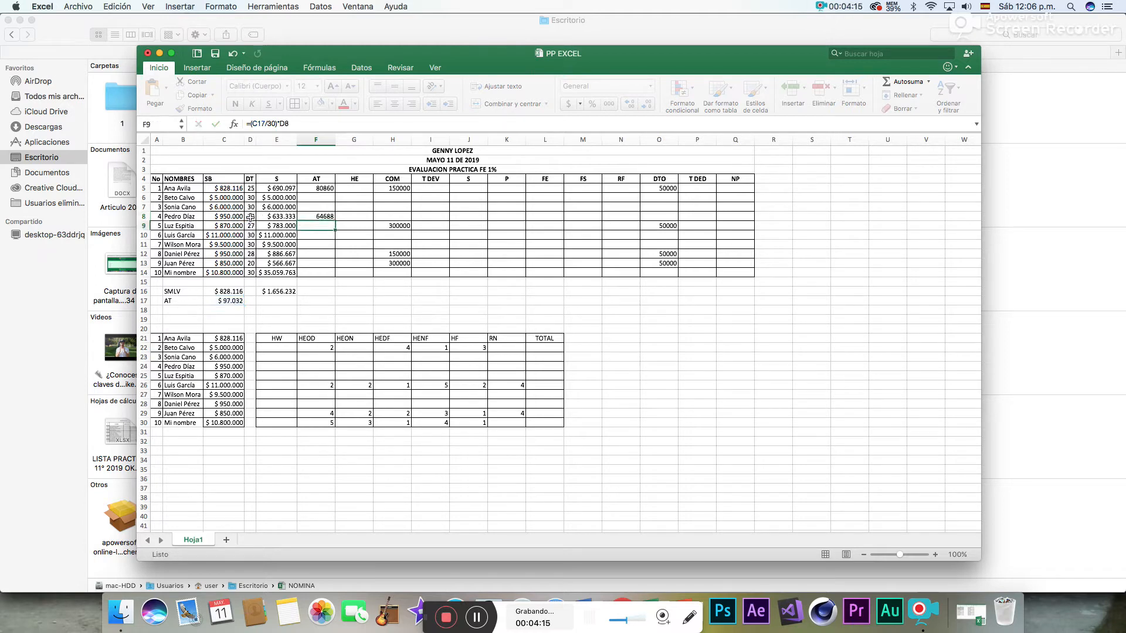
- Calculate the fifth employee's AT in F9 with the formula =(C17/30)*D9
type("=")
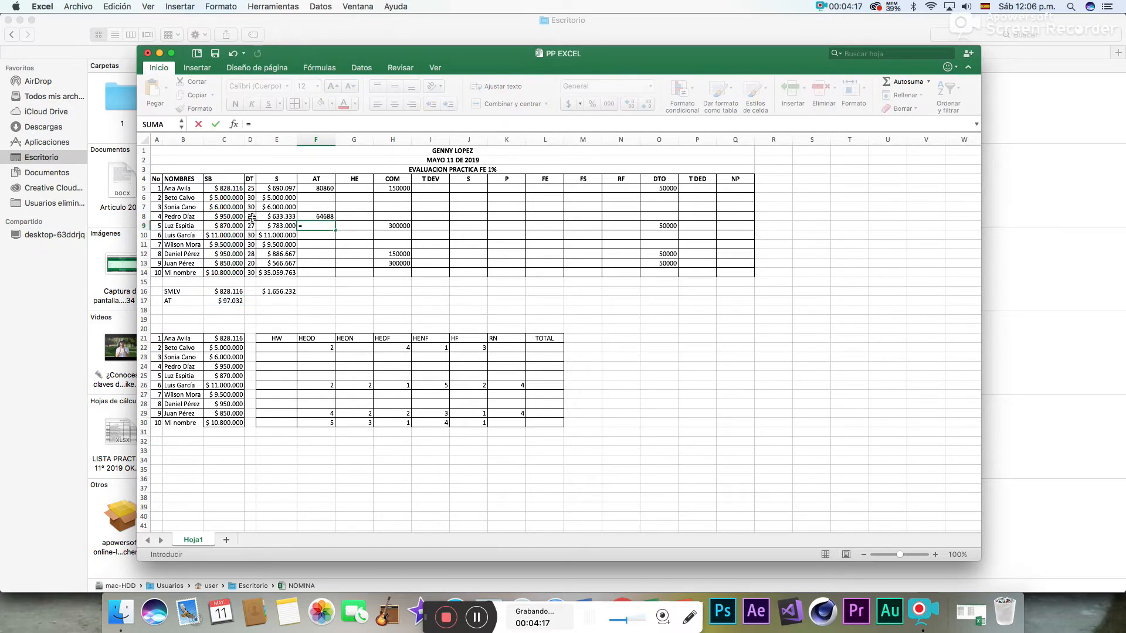
left_click(222, 300)
type("/30")
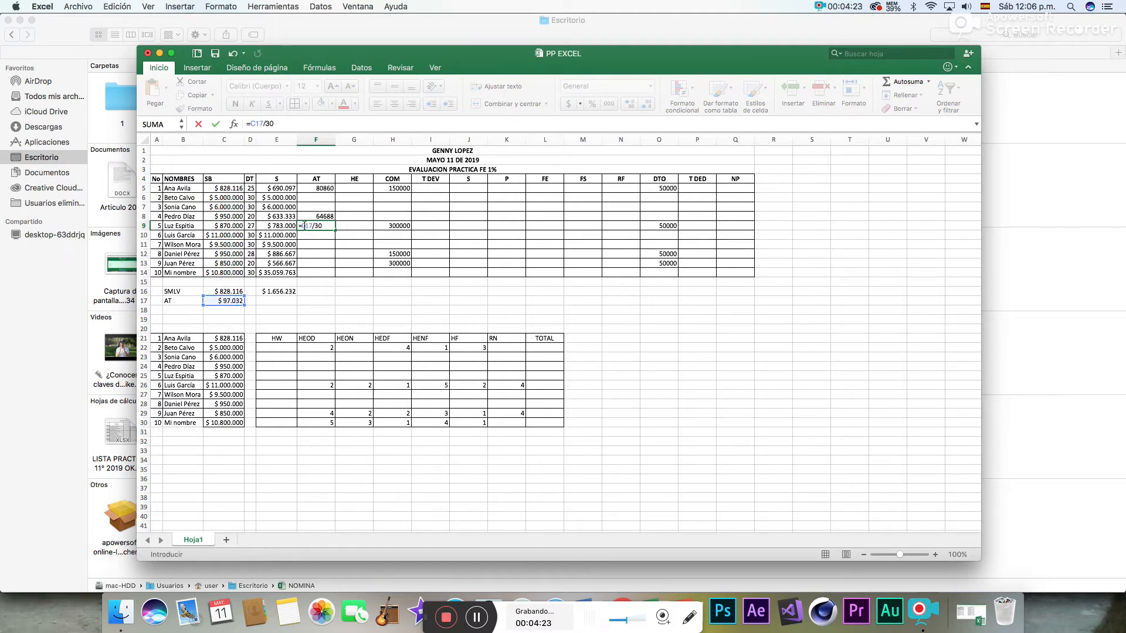
left_click(305, 226)
type("(")
left_click(323, 225)
left_click(252, 226)
key("Return")
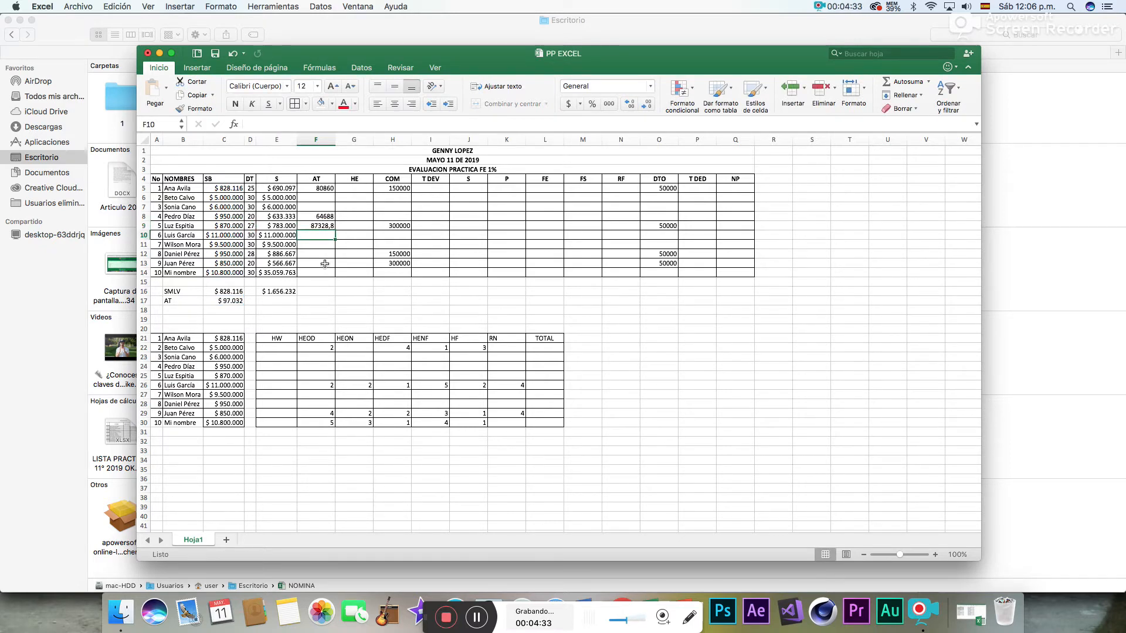
- Calculate the eighth employee's AT in F12 with the formula =(C17/30)*D12
left_click(330, 255)
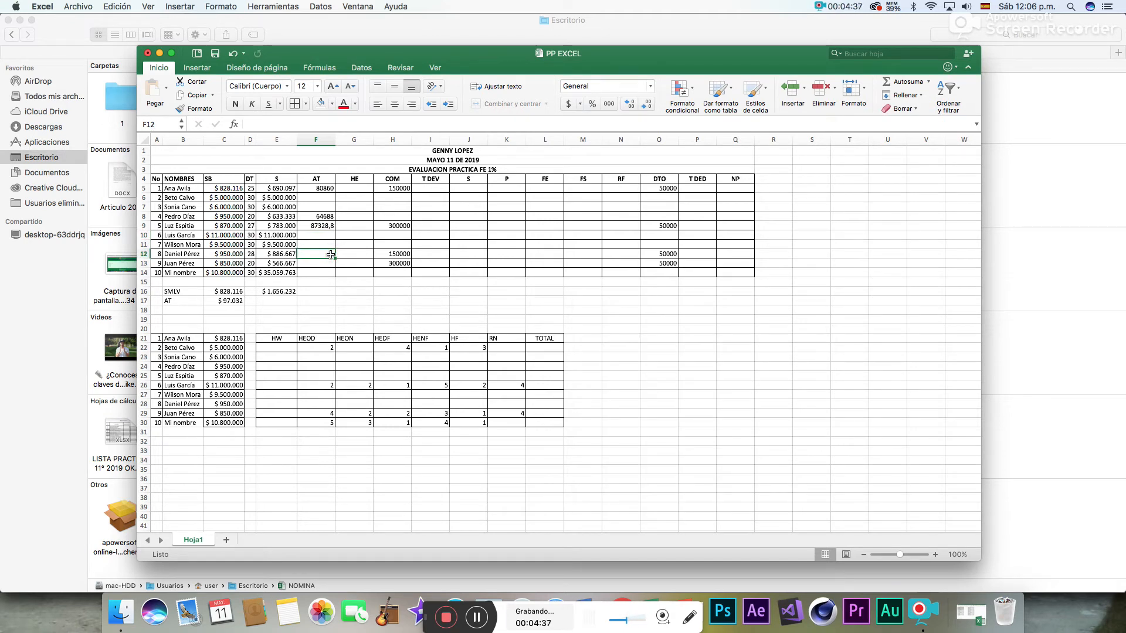
type("=")
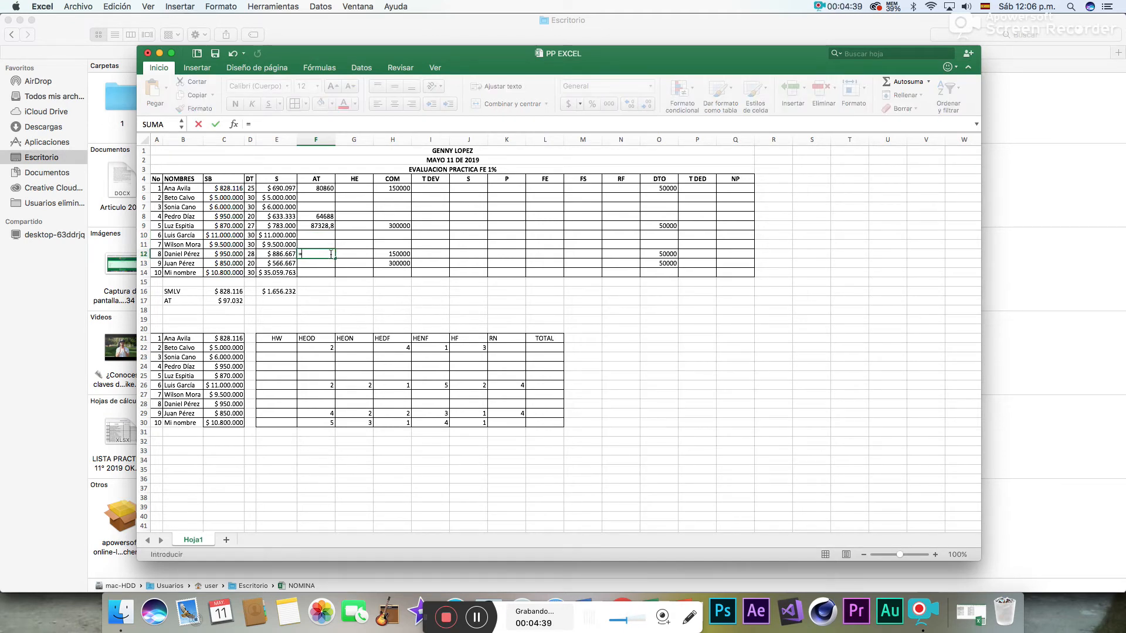
type("(")
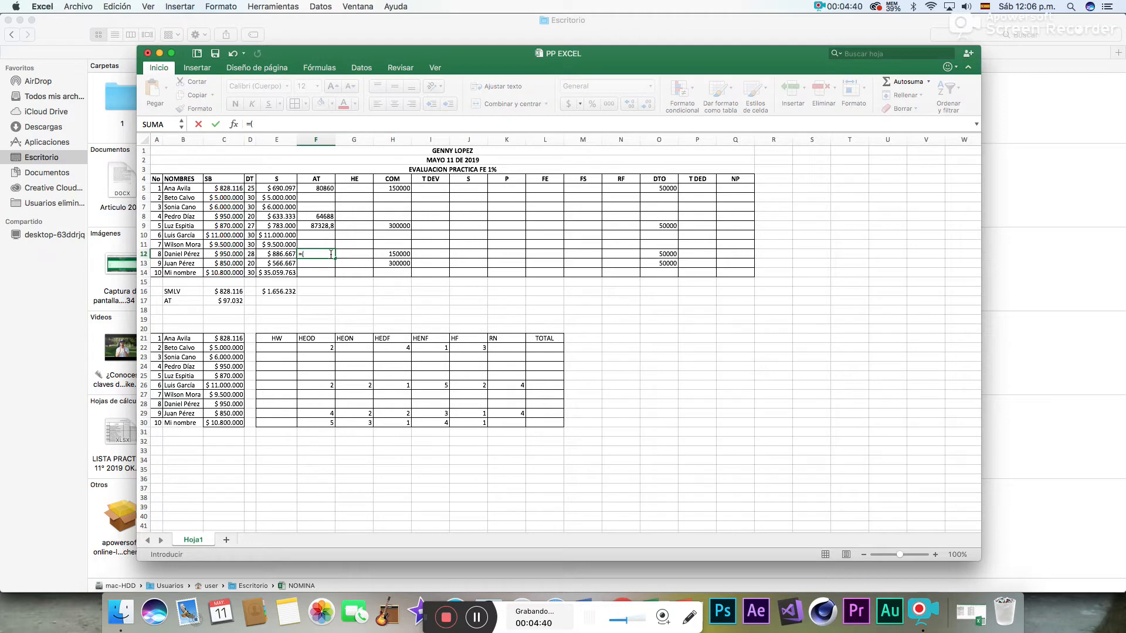
left_click(228, 301)
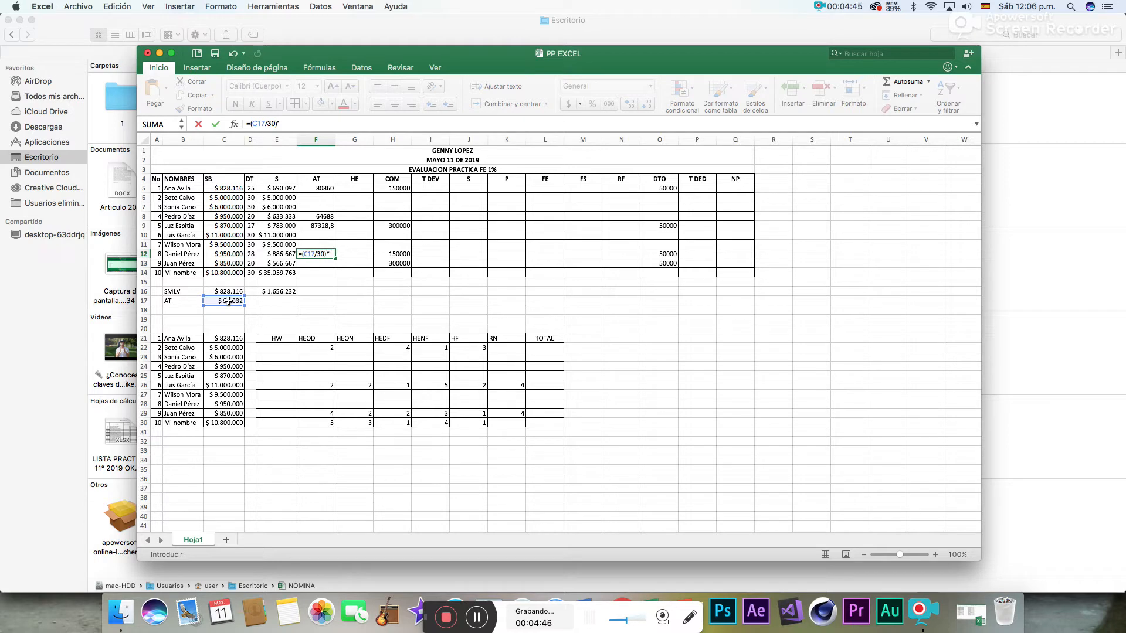
left_click(250, 253)
key("Return")
- Calculate the ninth employee's AT in F13 with the formula =(C17/30)*D13
type("=(")
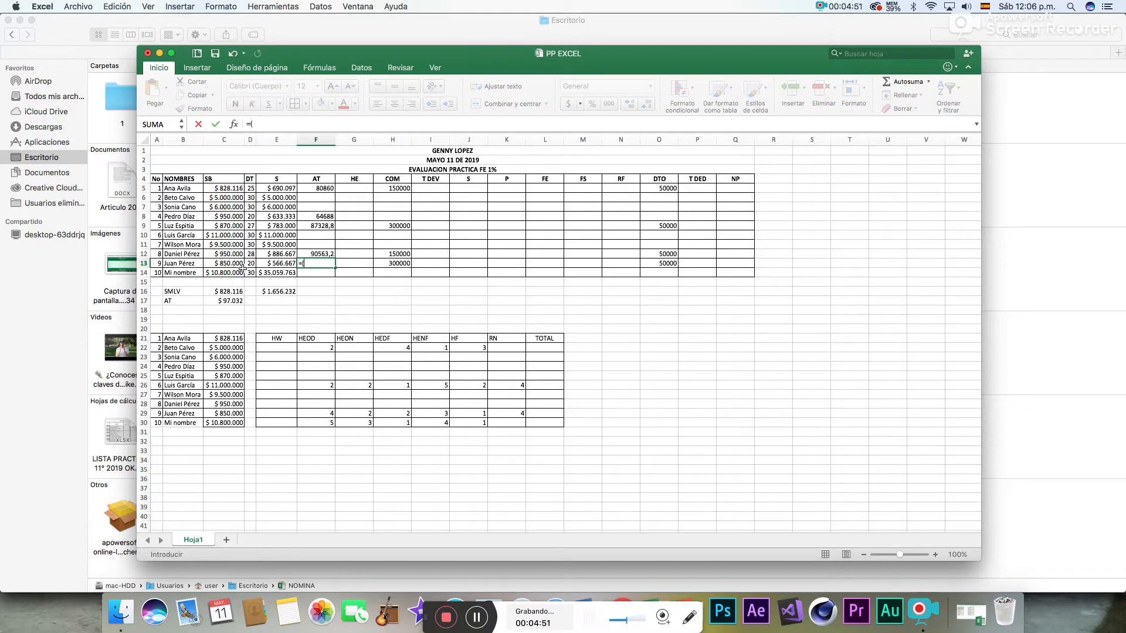
left_click(232, 301)
type("/30)*")
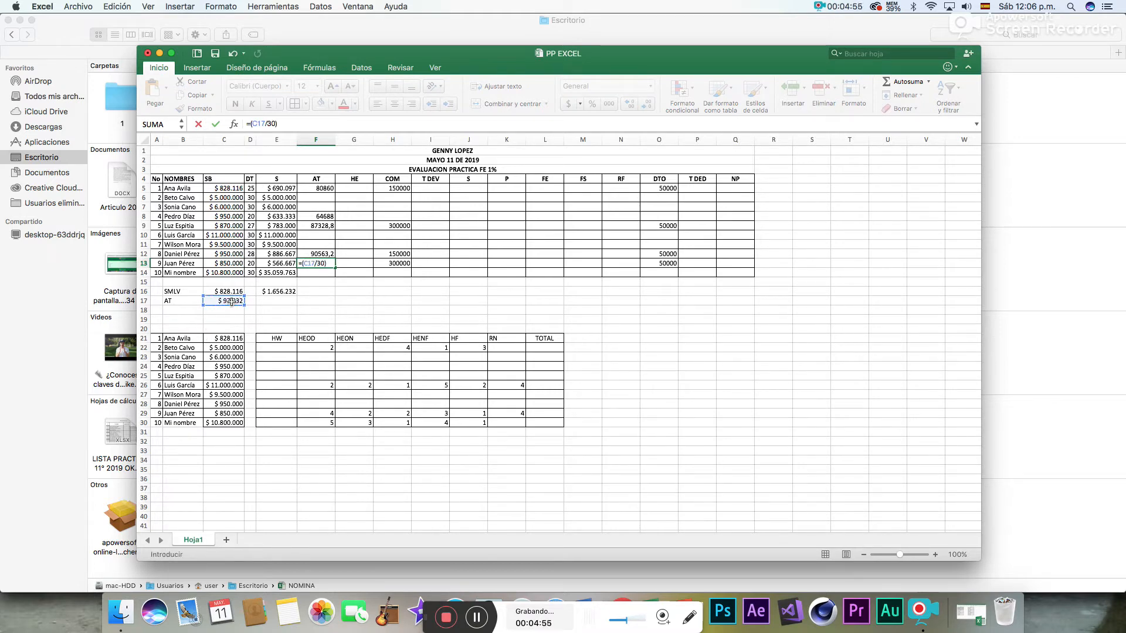
left_click(253, 263)
key("Return")
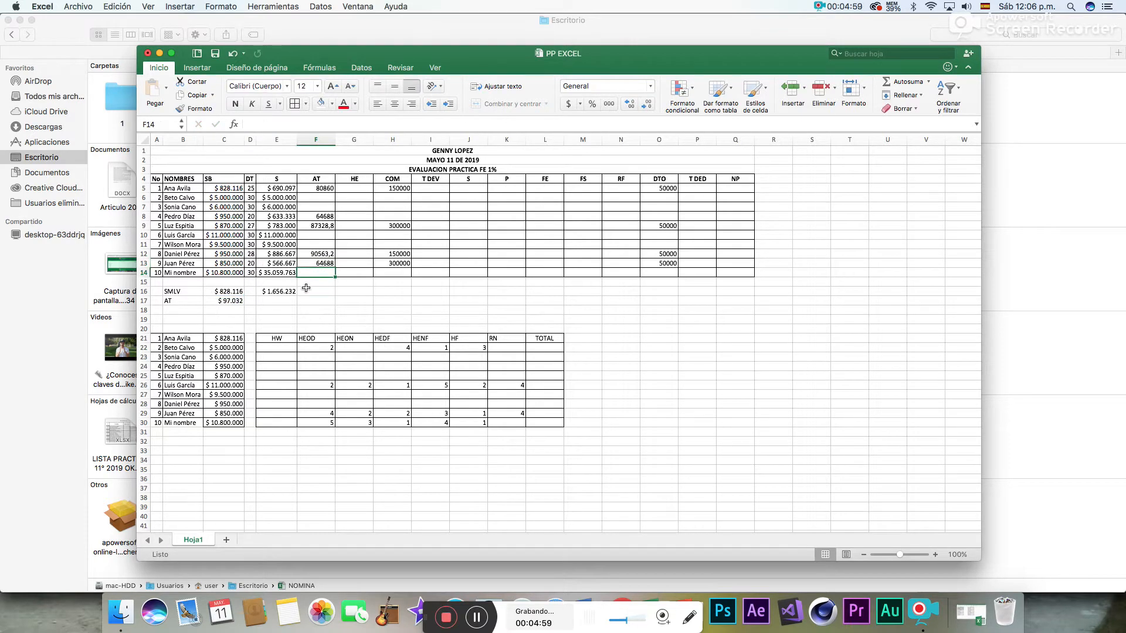
left_click(279, 281)
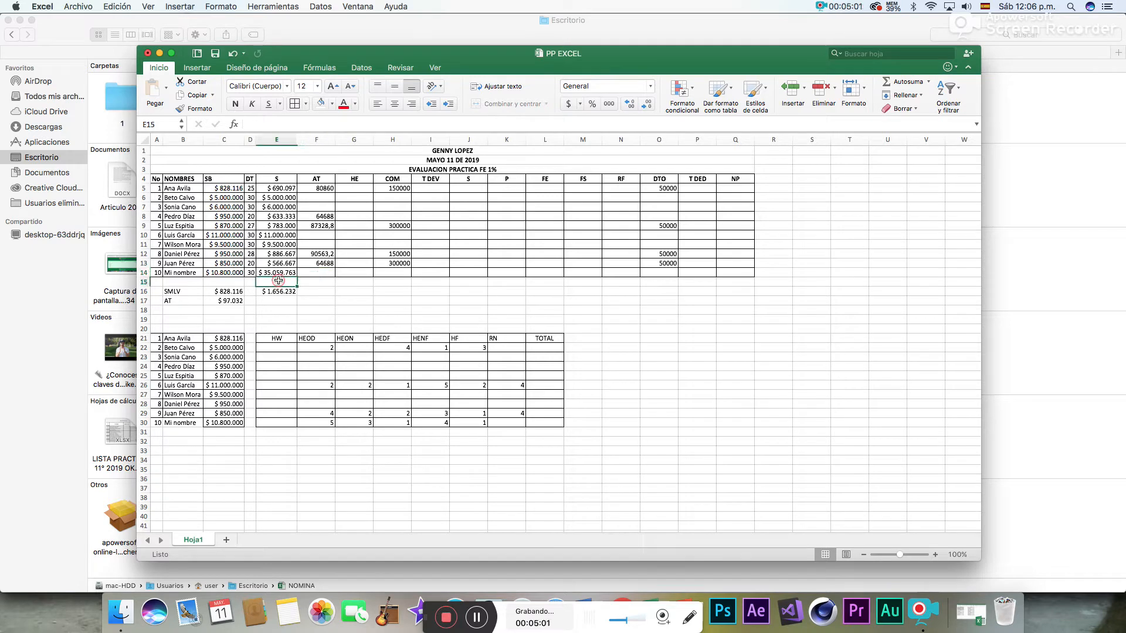
- Apply cell borders to the totals row range E15:Q15 beneath the payroll table
left_click_drag(279, 281, 361, 283)
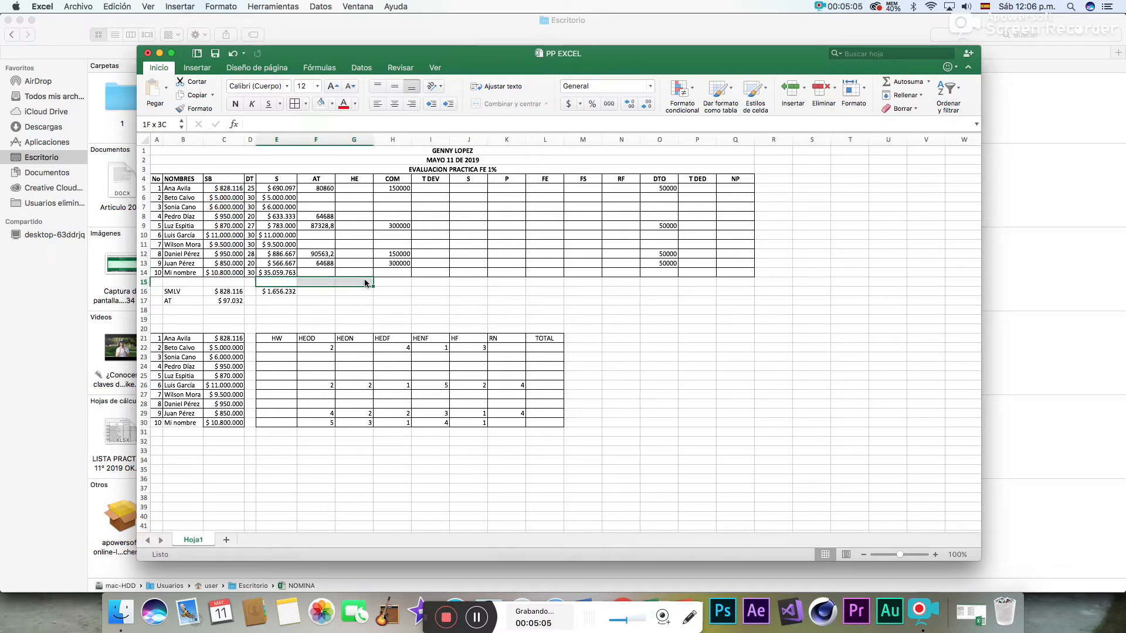
left_click_drag(364, 283, 730, 285)
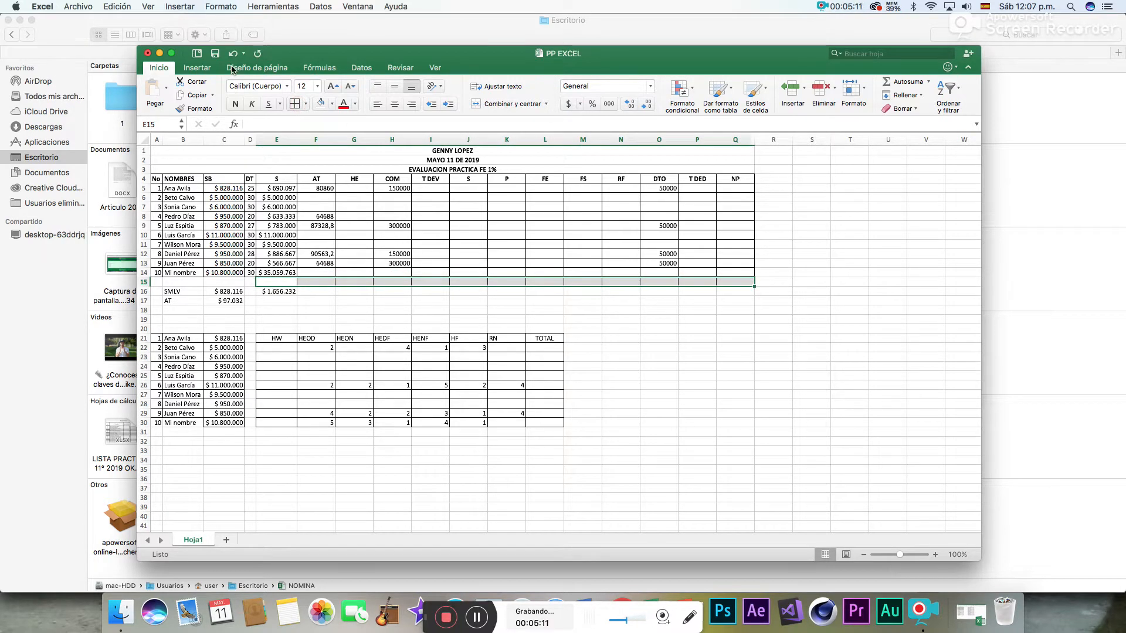
left_click(233, 109)
- Replace the tenth employee's S value in E14 by filling down the earned-salary formula from E13, giving =(C14/30)*D14
left_click(275, 273)
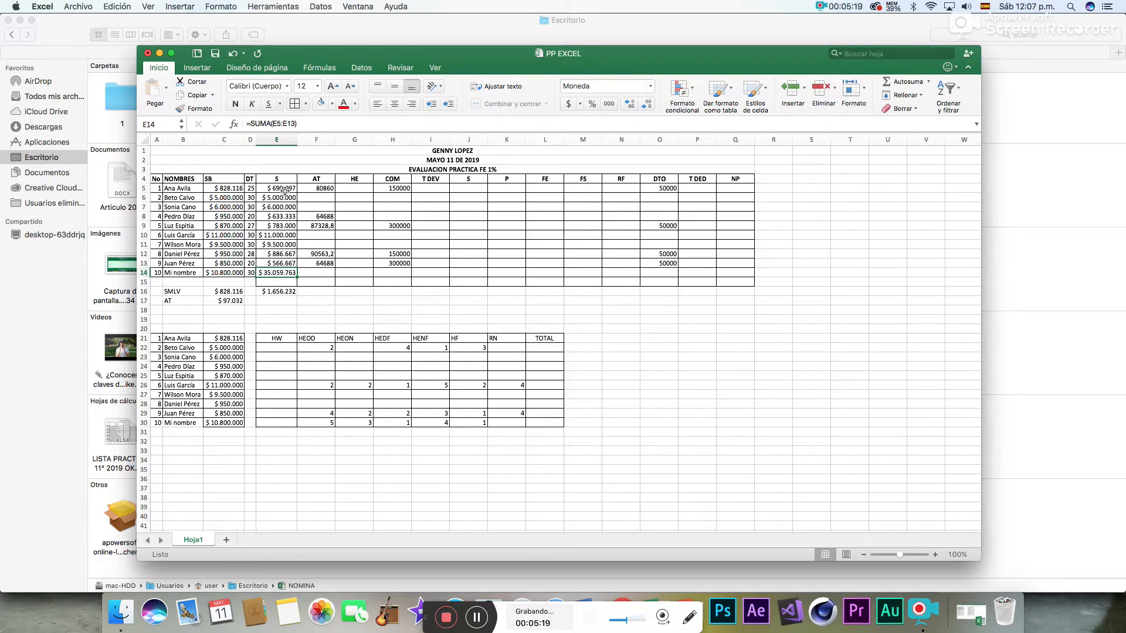
left_click(285, 264)
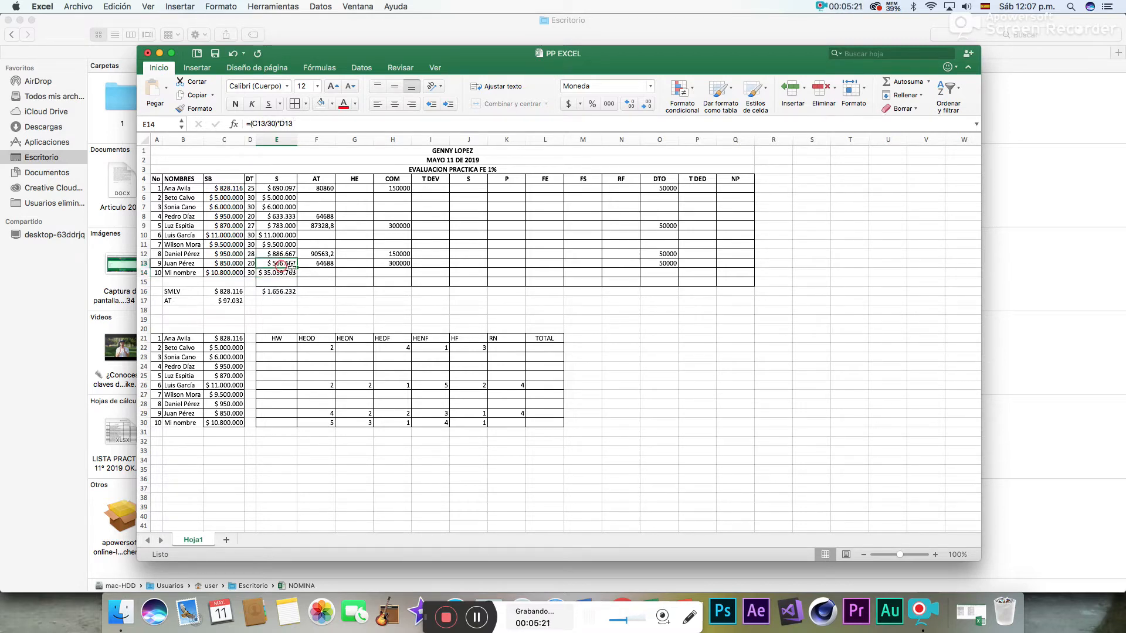
left_click_drag(291, 267, 291, 274)
- Total the S column in E15 with the formula =SUMA(E5:E14)
left_click(286, 282)
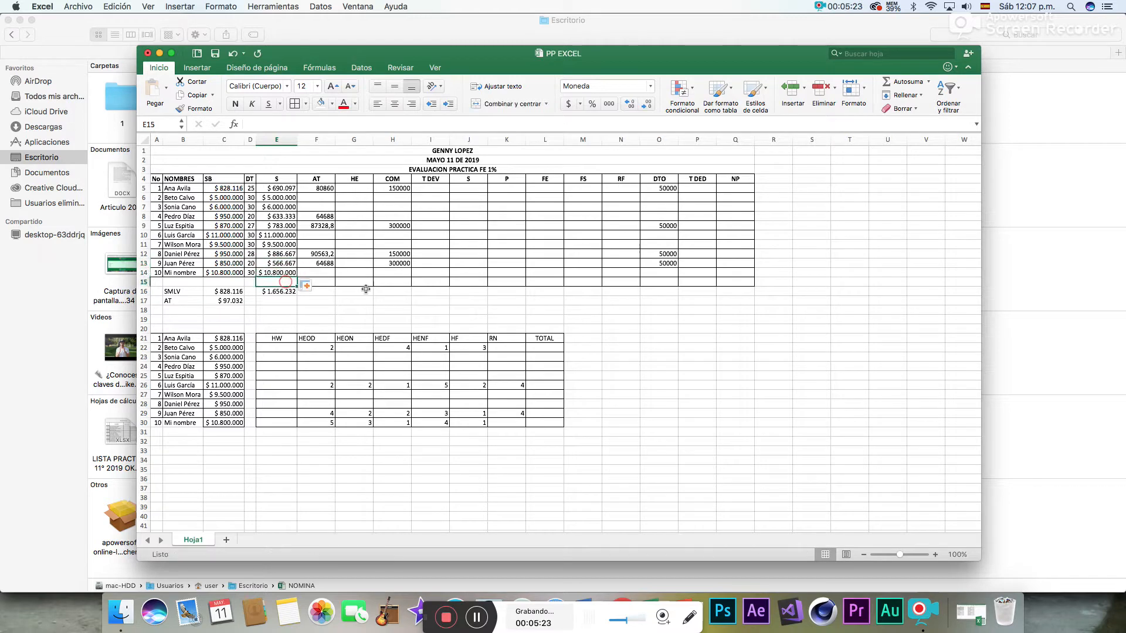
left_click(887, 81)
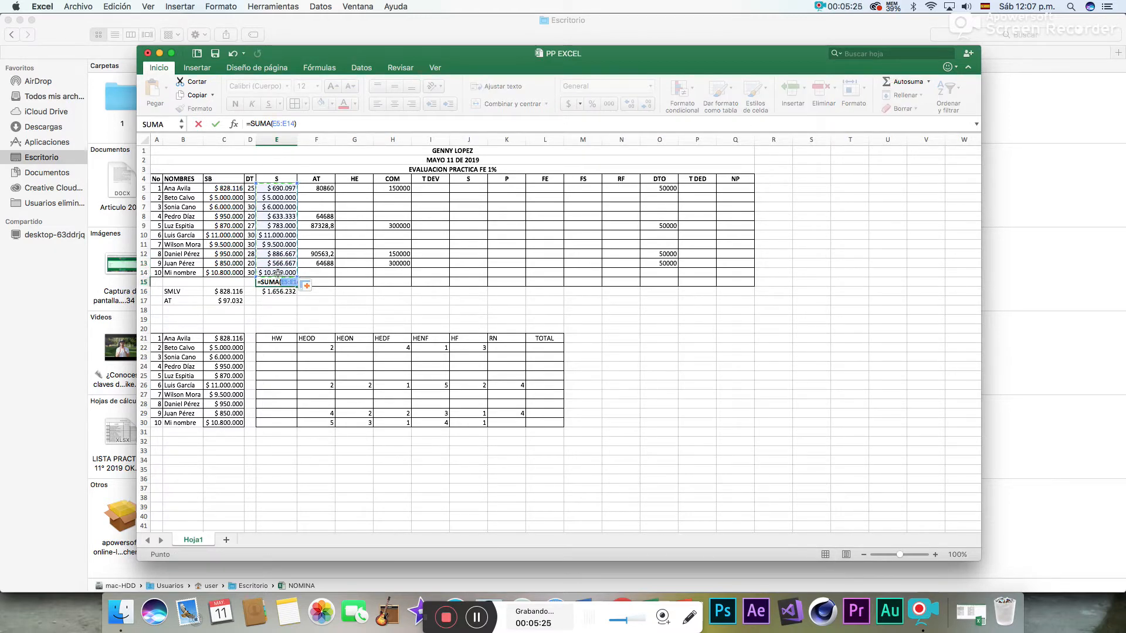
key("Return")
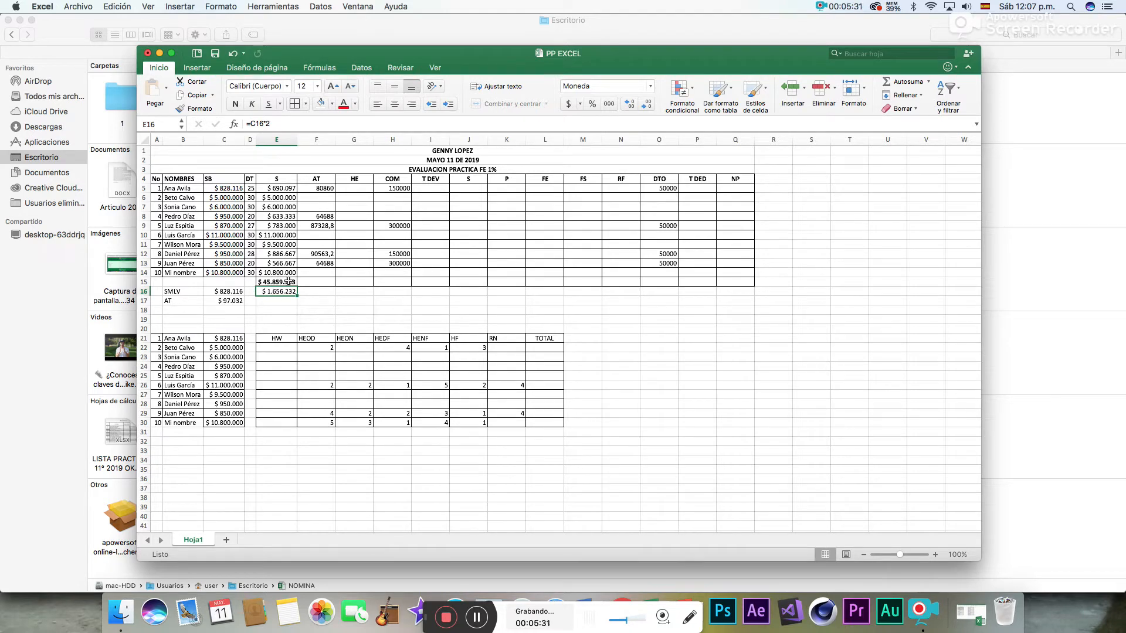
- Examine the earned-salary formulas in the S column from E5 down to the total in E15
left_click(227, 192)
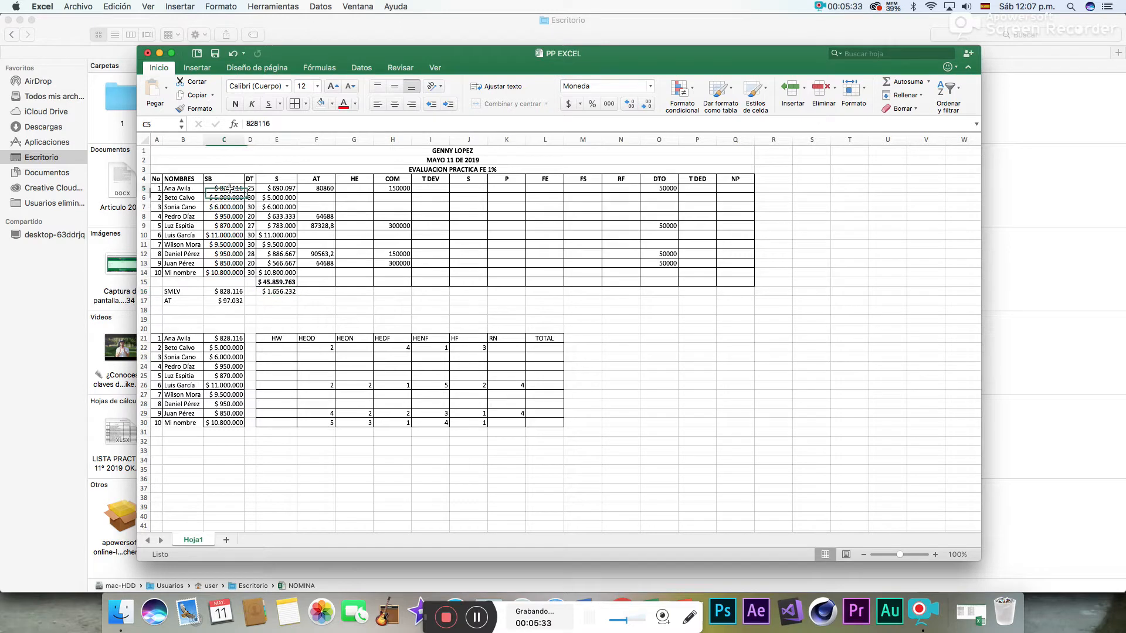
key("Right")
key("Right")
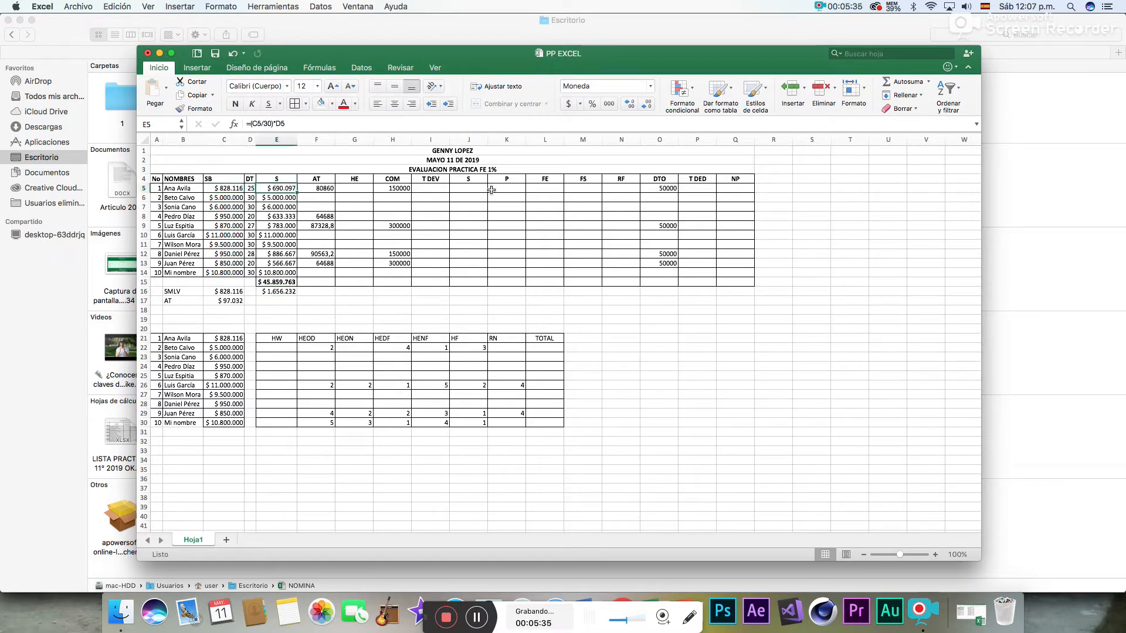
key("Down")
key("Down")
key("Down")
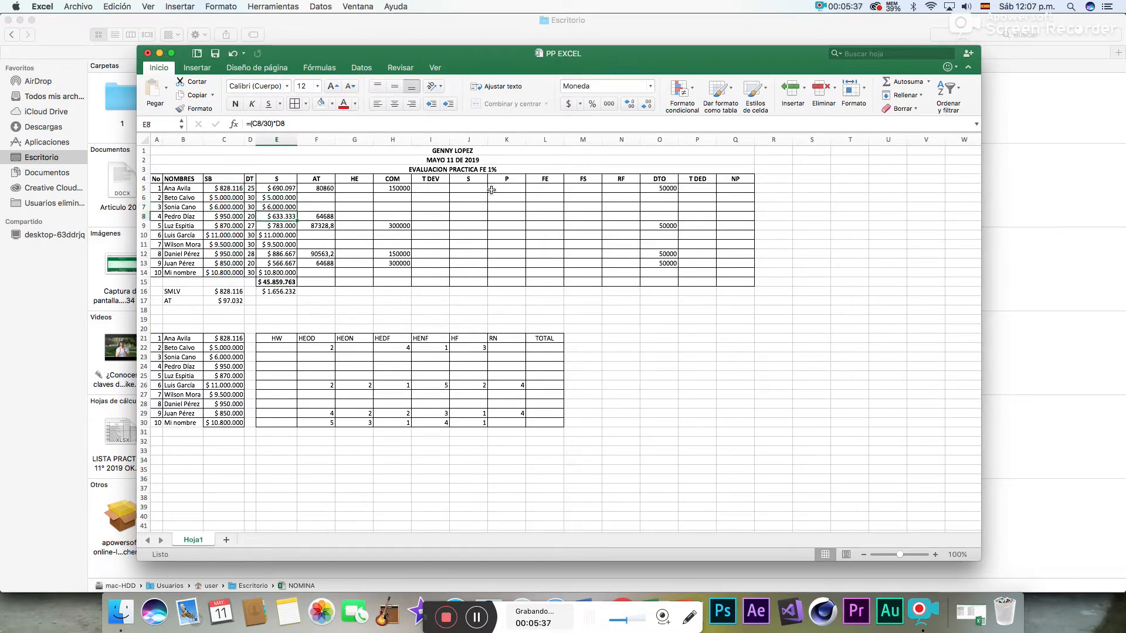
key("Down")
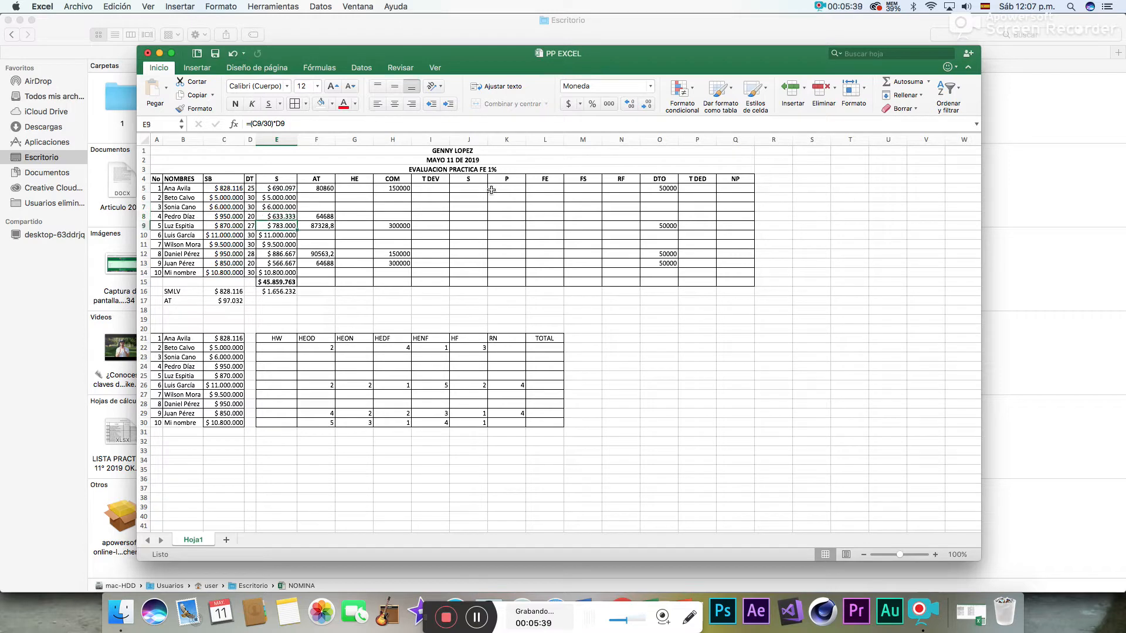
key("Down")
key("Down")
key("Down")
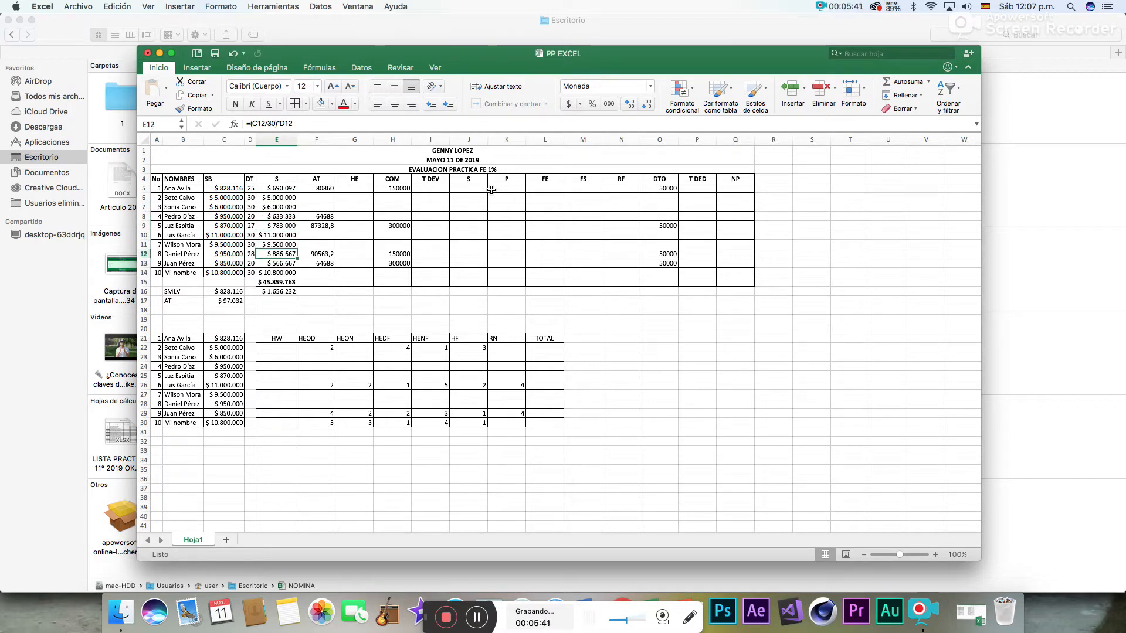
key("Down")
key("Down")
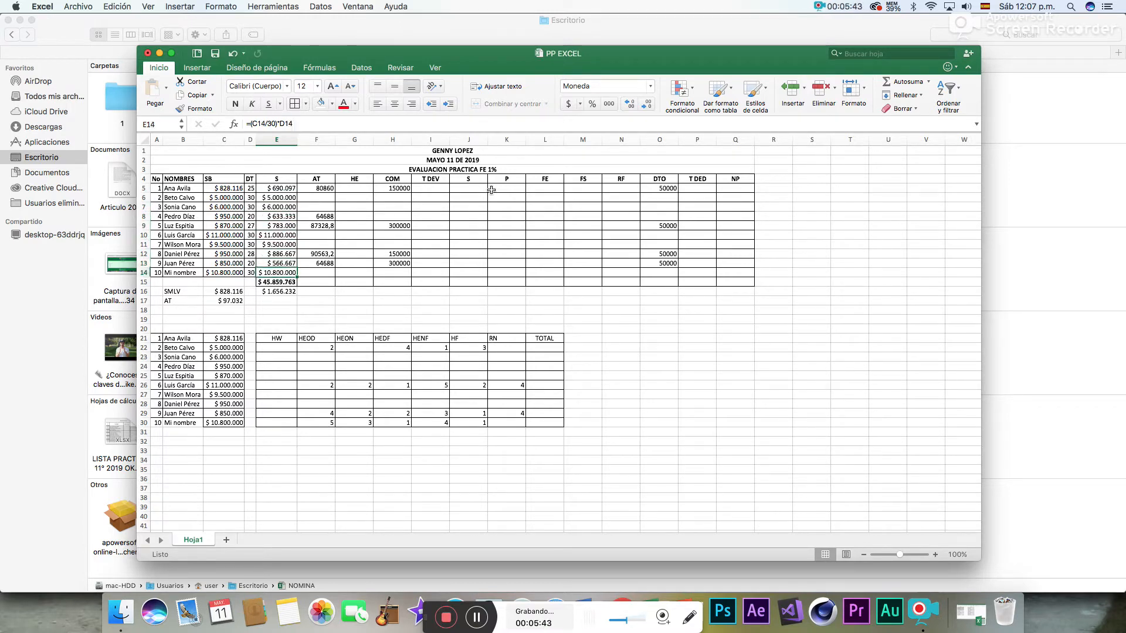
key("Down")
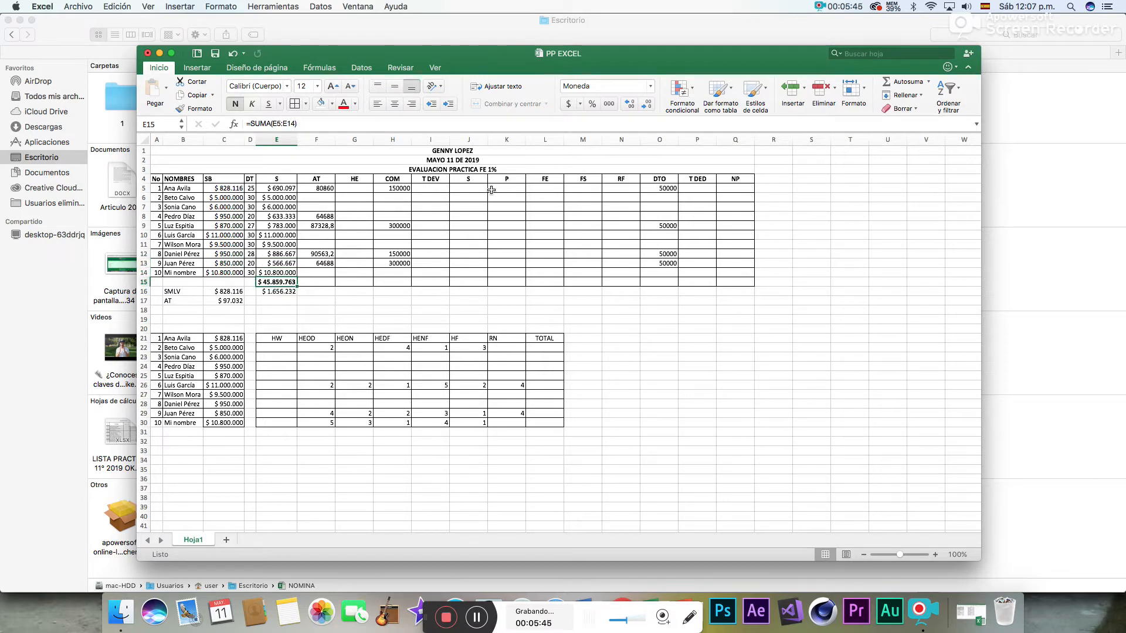
- Total the AT column in F15 with the formula =SUMA(F5:F14)
left_click(317, 281)
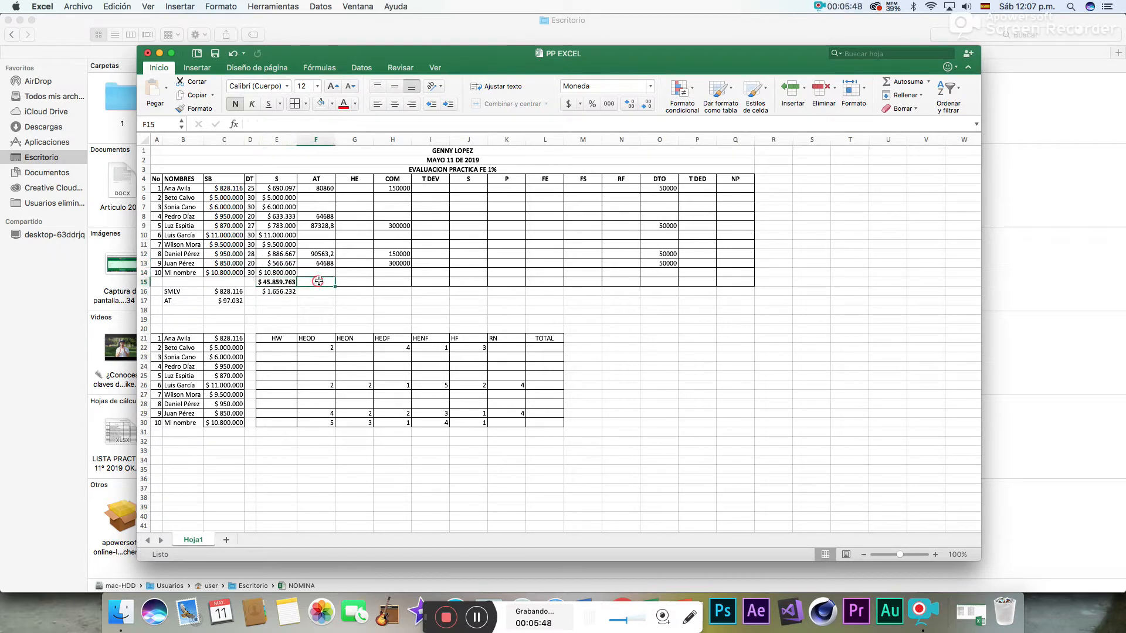
left_click(912, 82)
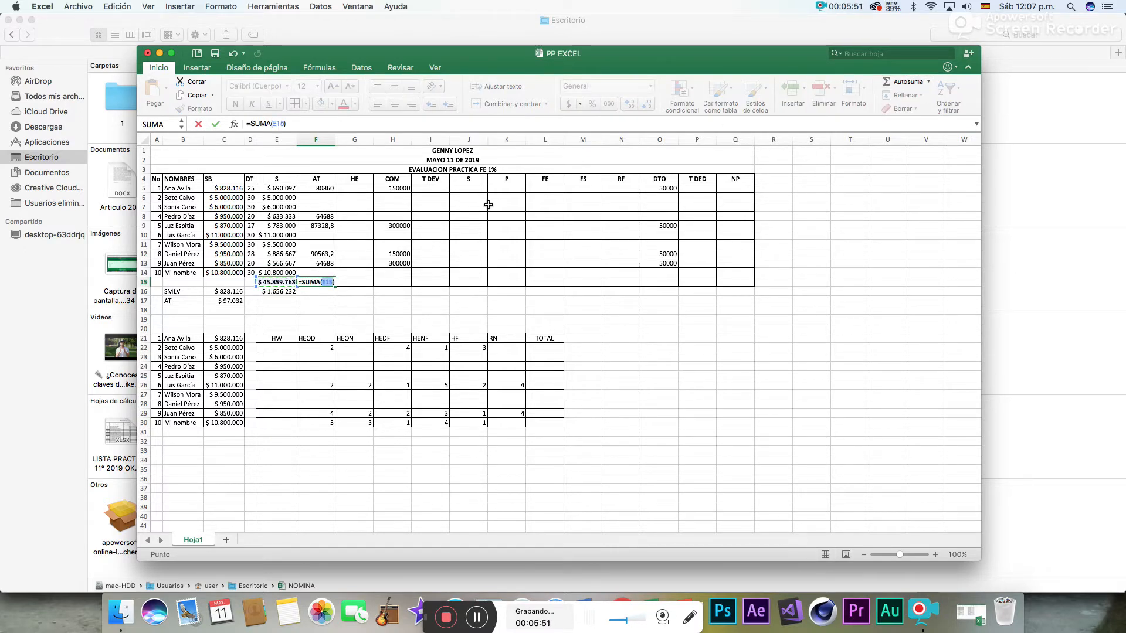
mouse_move(321, 271)
left_mouse_down()
mouse_move(327, 189)
mouse_move(321, 284)
left_mouse_up()
key("Return")
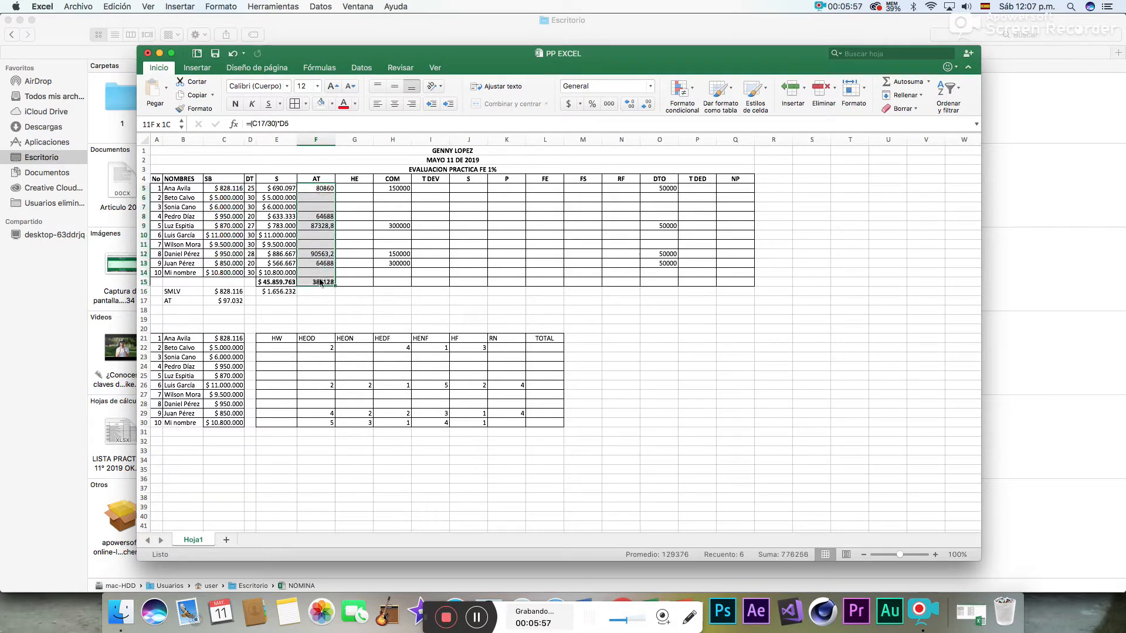
- Format the AT values and their total in F5:F15 as Moneda
left_click(595, 88)
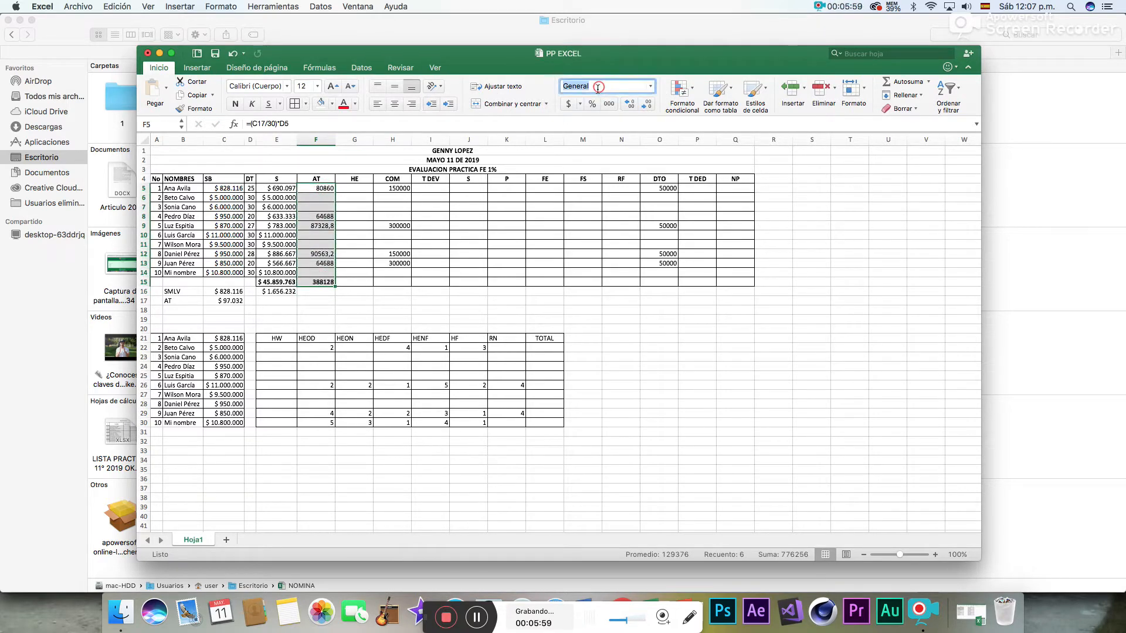
left_click(651, 88)
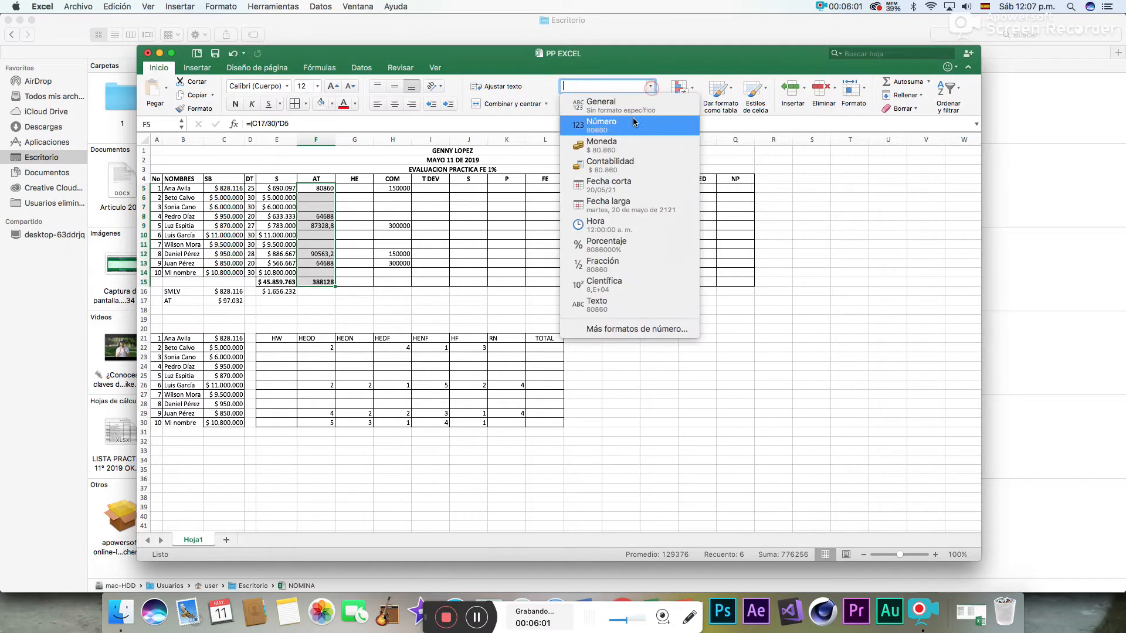
left_click(616, 141)
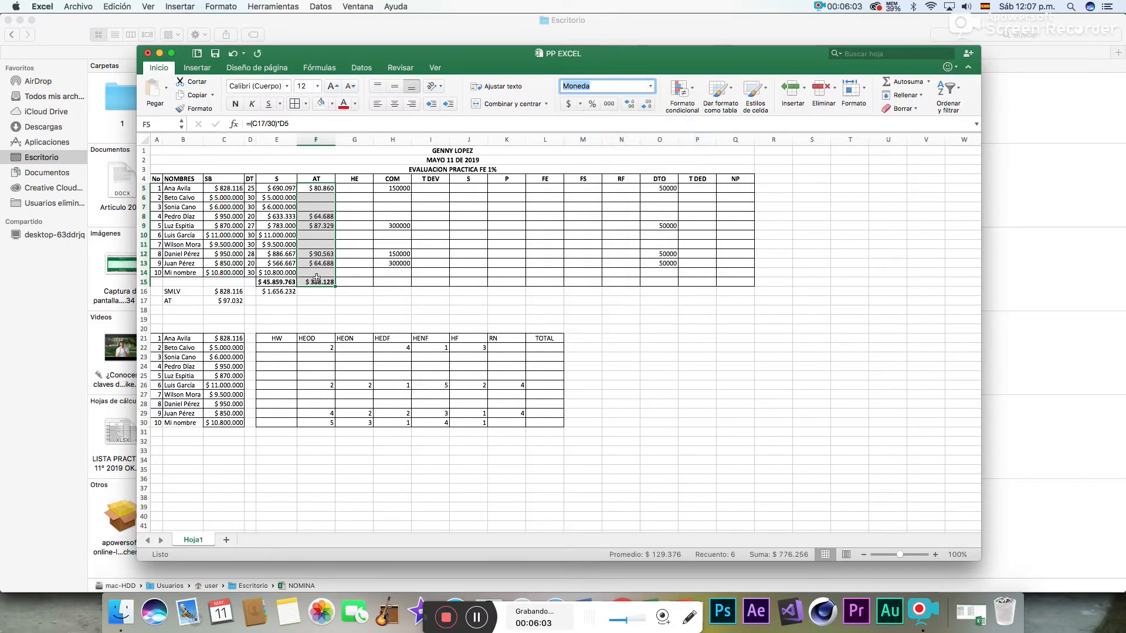
- Examine the transport allowance formulas in the AT column from F5 down to the total in F15
left_click(327, 188)
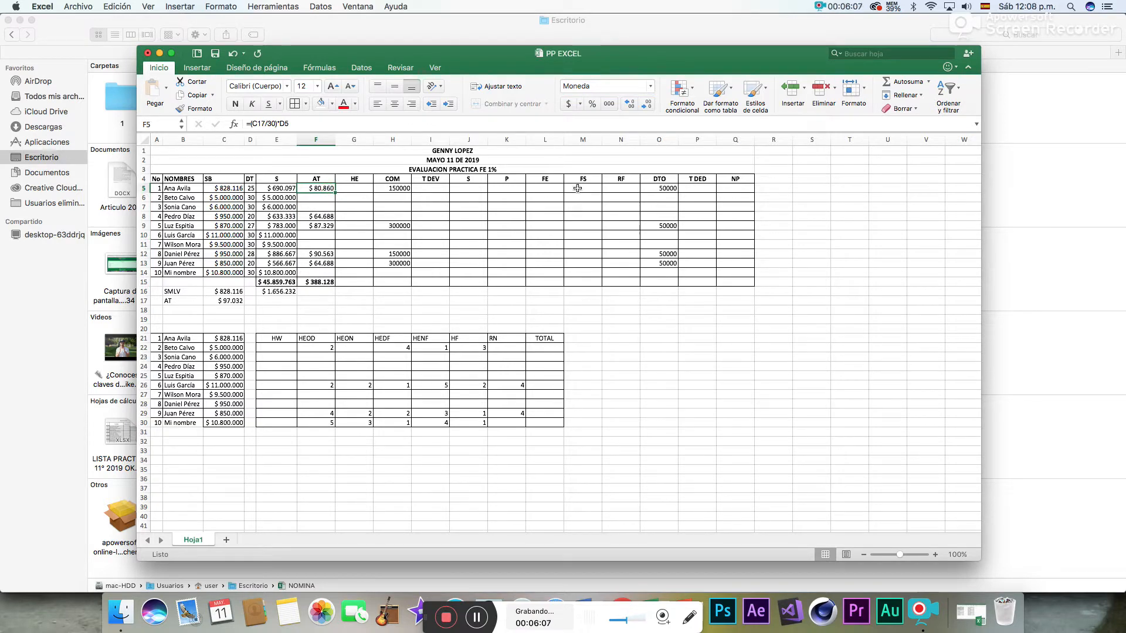
key("Return")
key("Down")
key("Down")
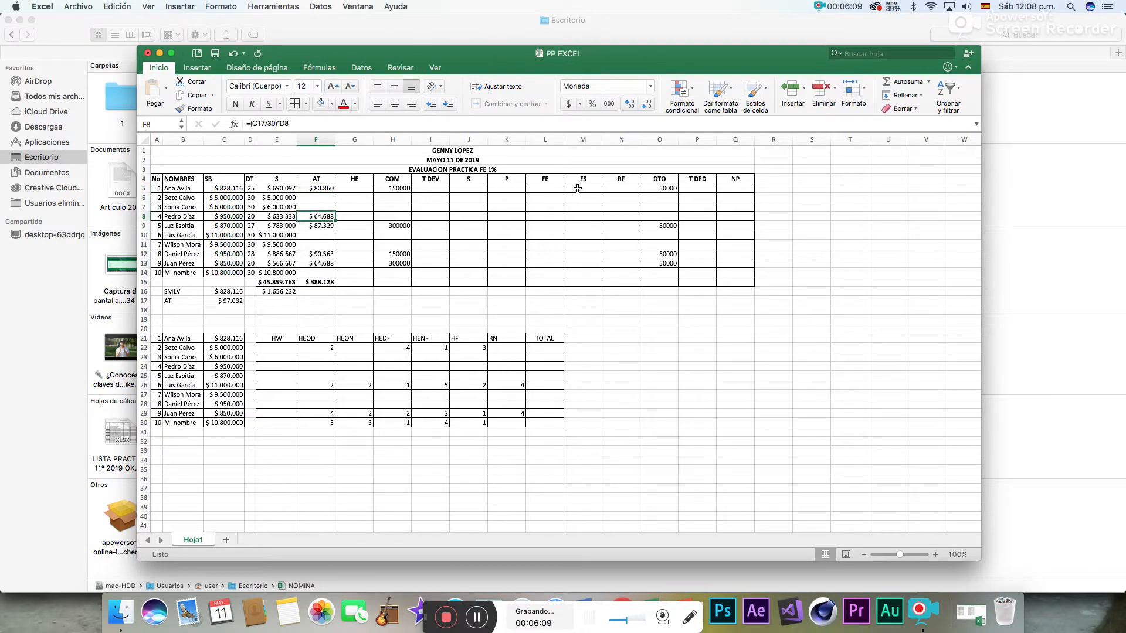
key("Down")
key("Down")
key("Down")
key("Down")
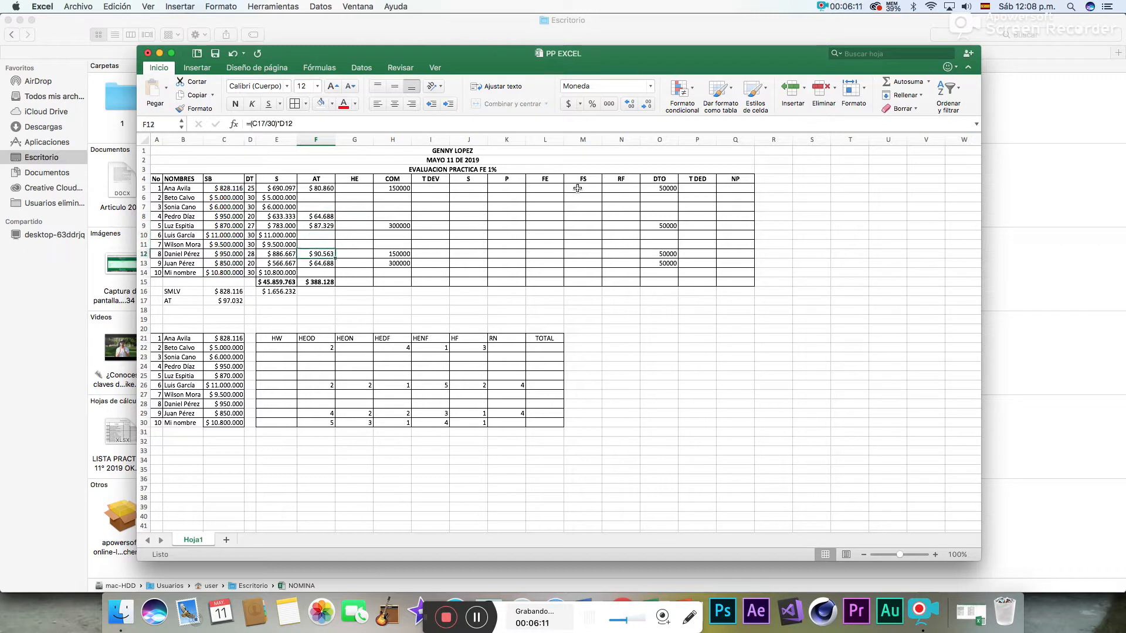
key("Down")
key("Down")
key("Down")
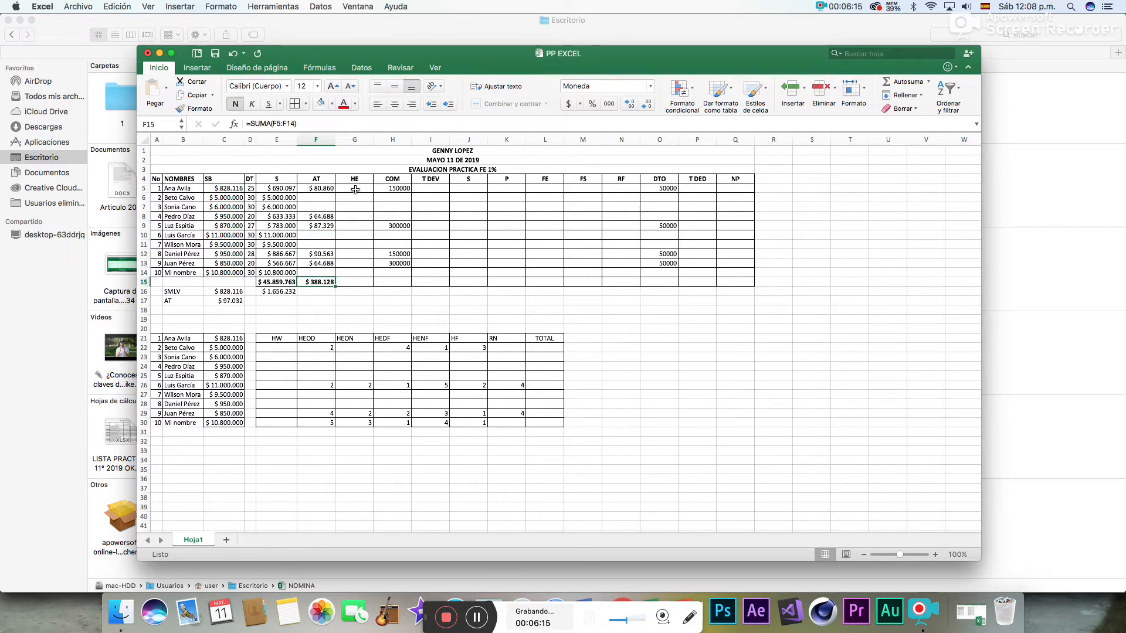
left_click_drag(355, 191, 356, 281)
left_click(346, 327)
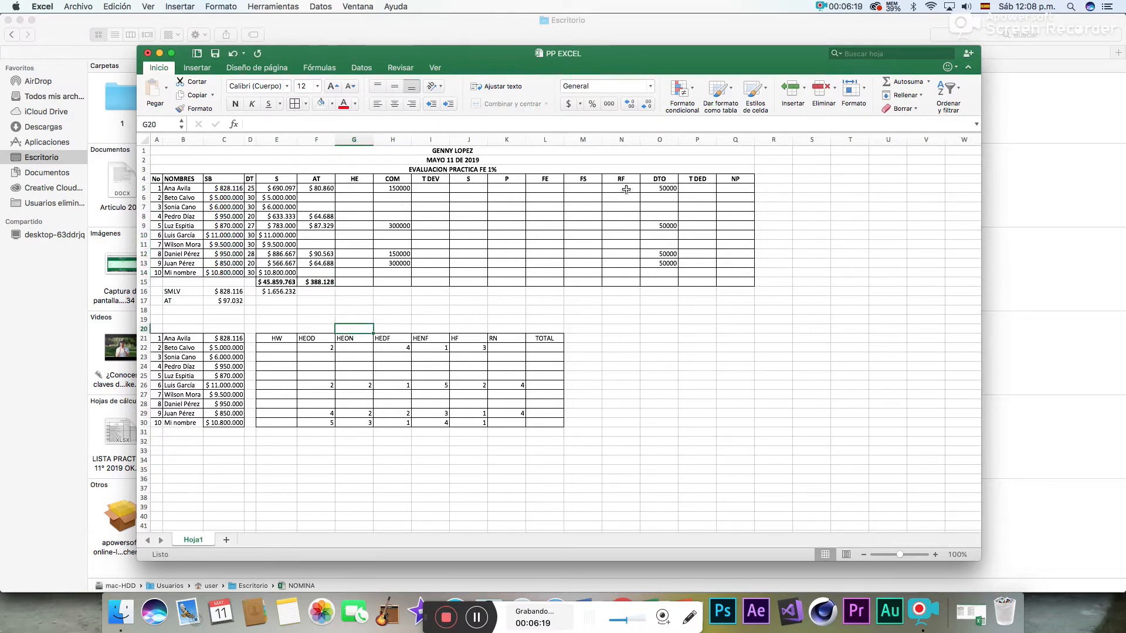
left_click_drag(626, 187, 626, 286)
left_click(597, 320)
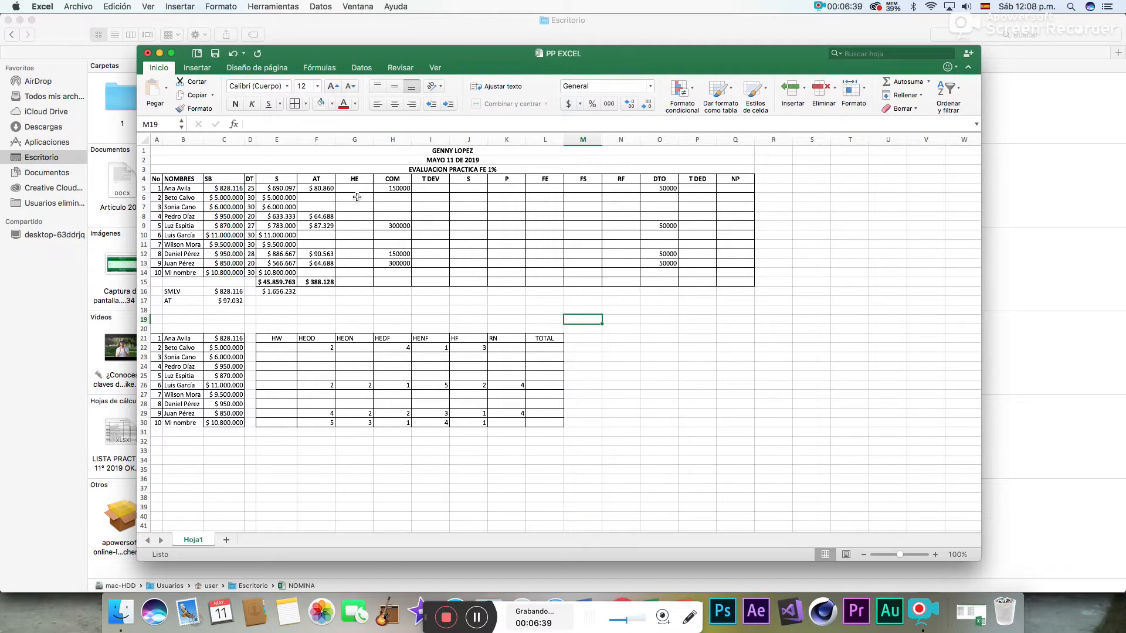
left_click(442, 187)
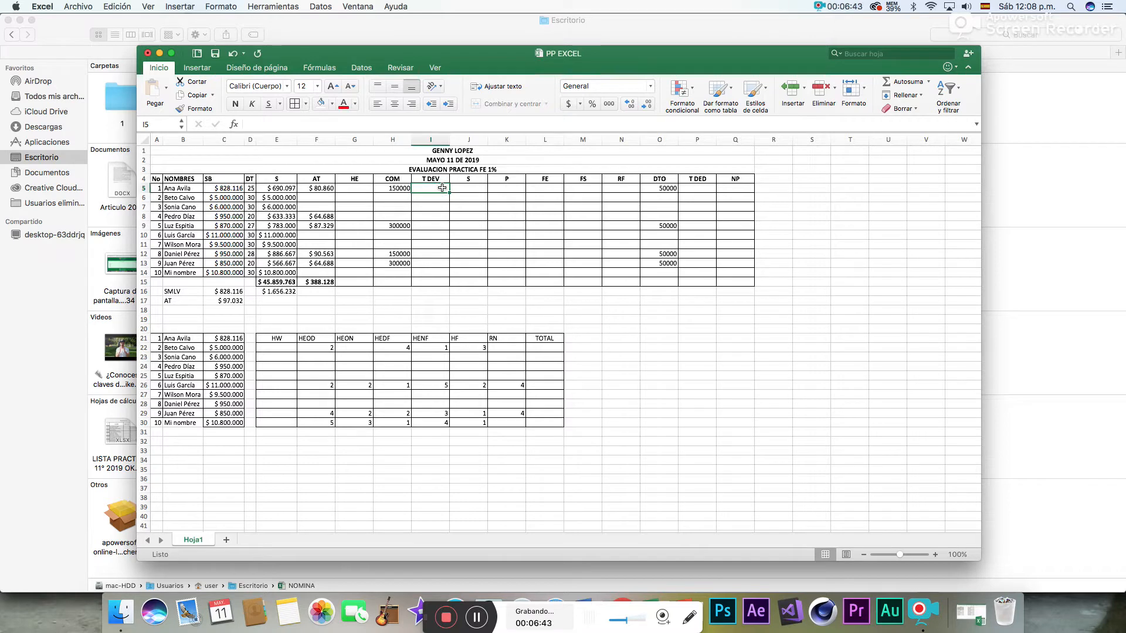
- Total the COM column in H15 with the formula =SUMA(H5:H14)
left_click_drag(391, 189, 382, 281)
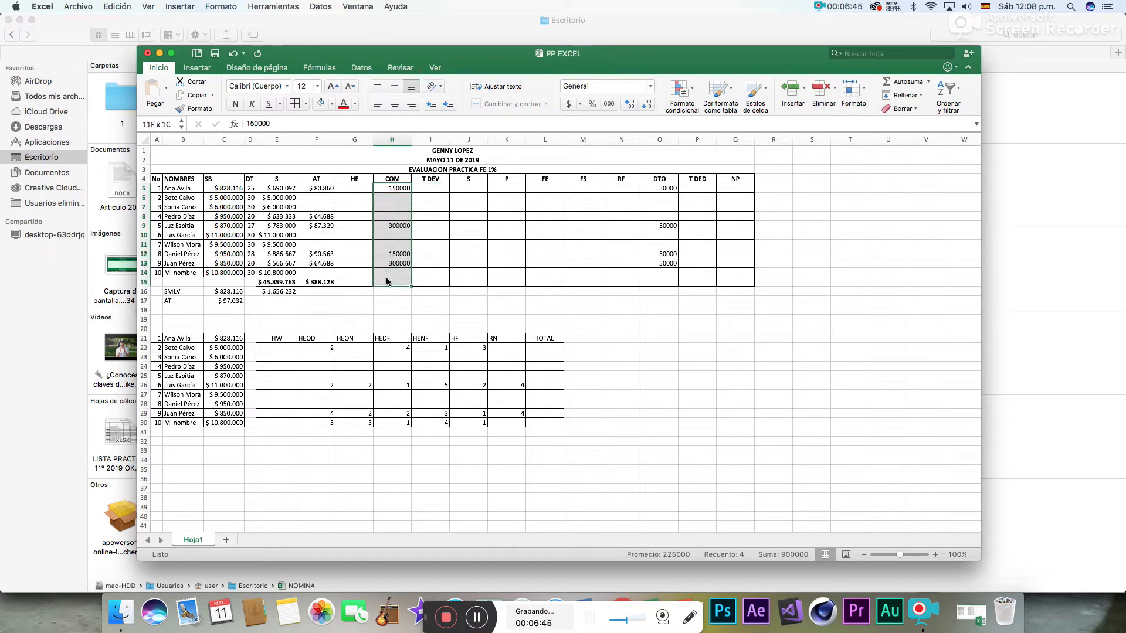
left_click(382, 282)
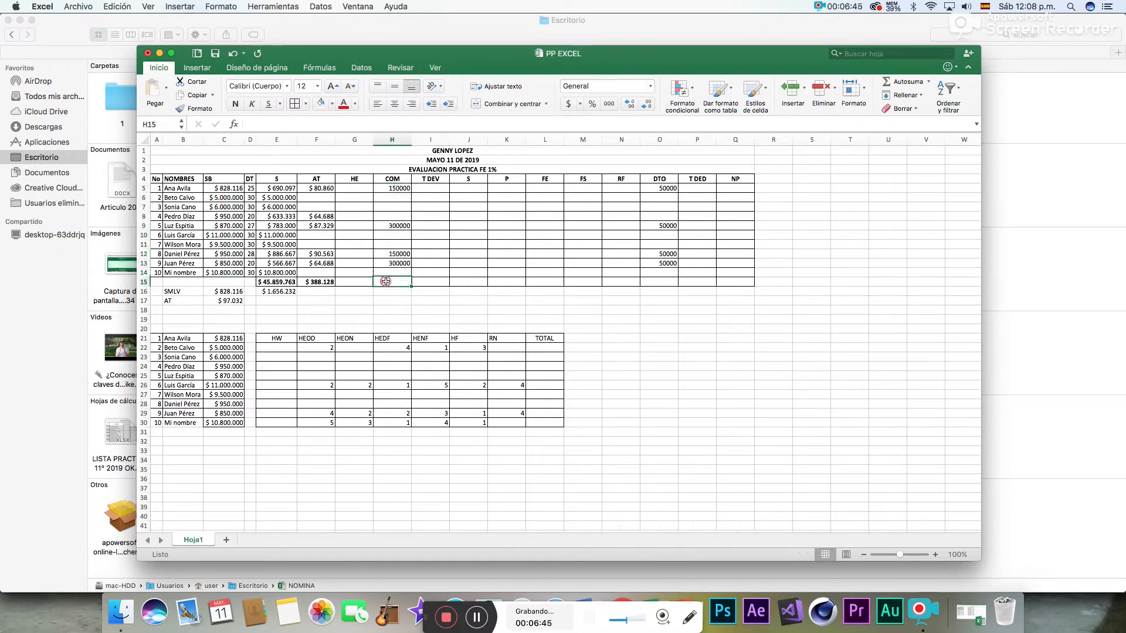
left_click(903, 81)
left_click_drag(403, 272, 408, 194)
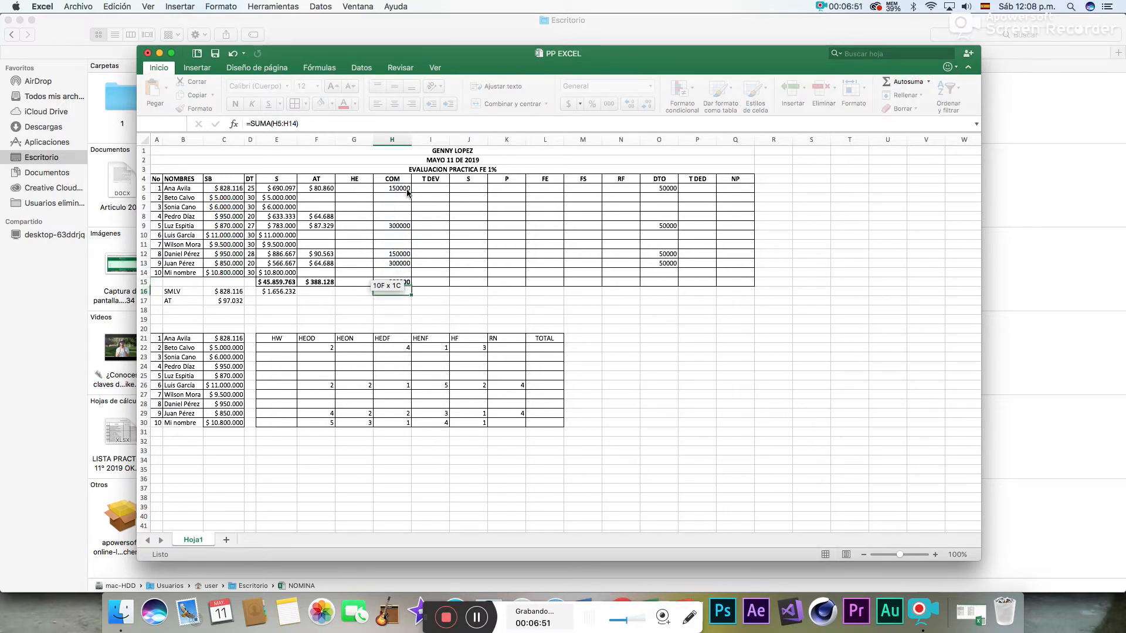
key("Return")
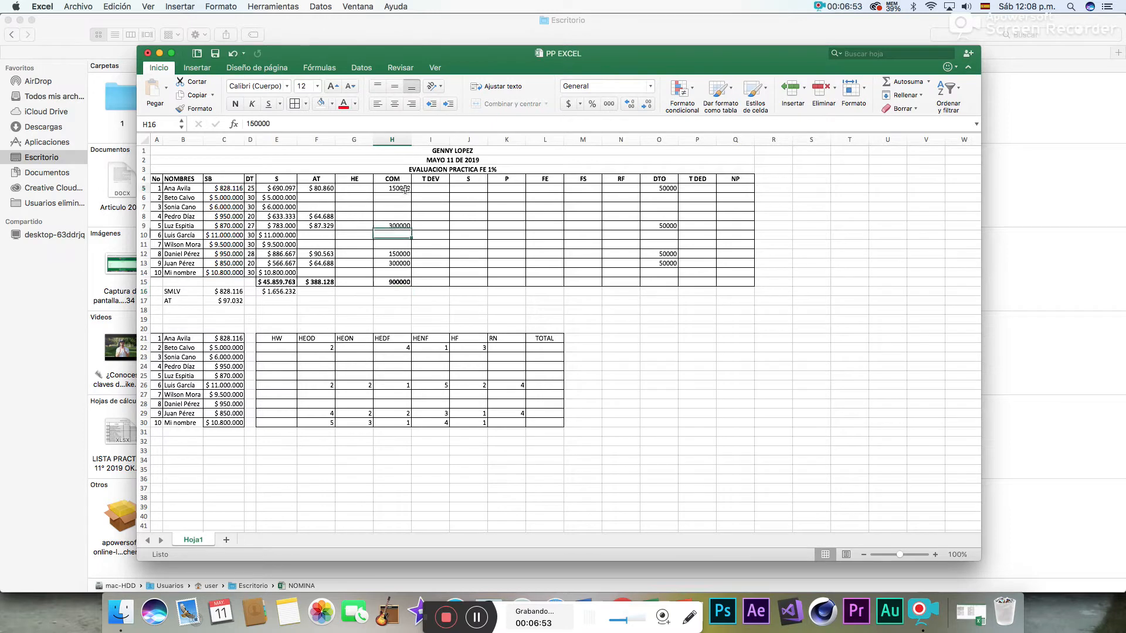
- Format the COM values and their total in H5:H15 as Moneda
left_click_drag(392, 188, 393, 282)
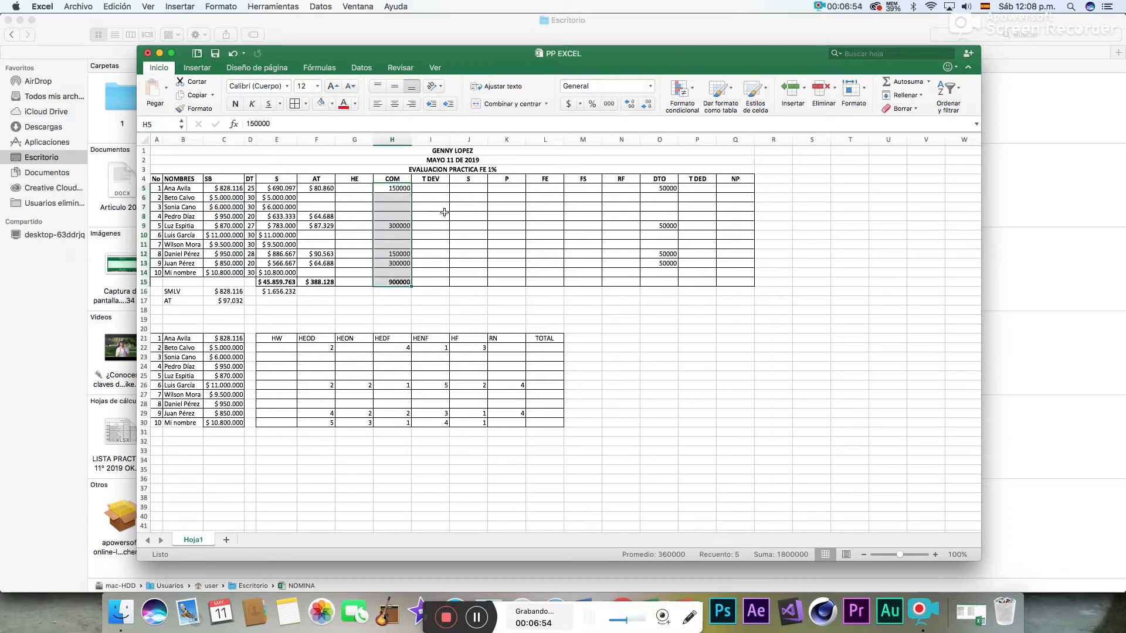
left_click(650, 86)
left_click(613, 144)
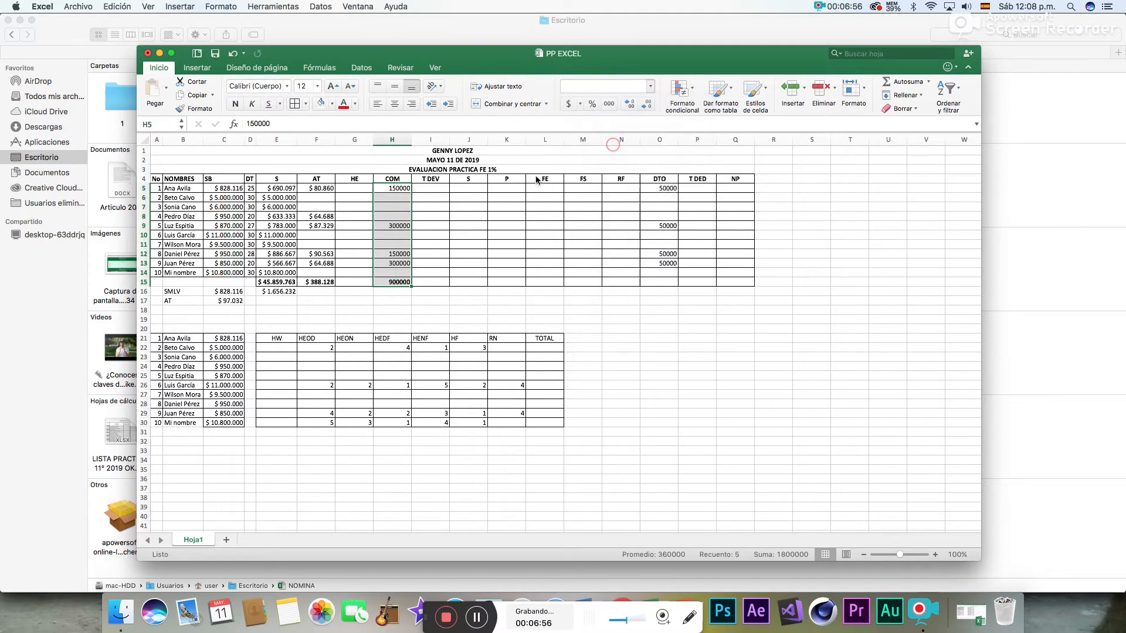
- Calculate T DEV in I5:I14 with SUMA, adding each employee's values from the S through COM columns
left_click(432, 189)
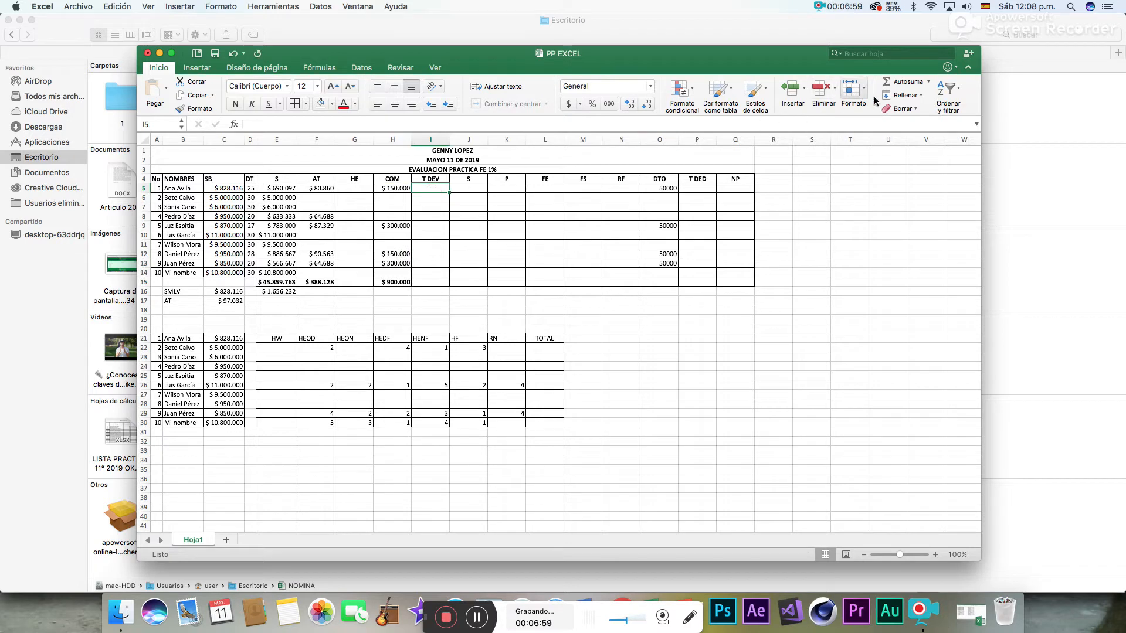
left_click(892, 82)
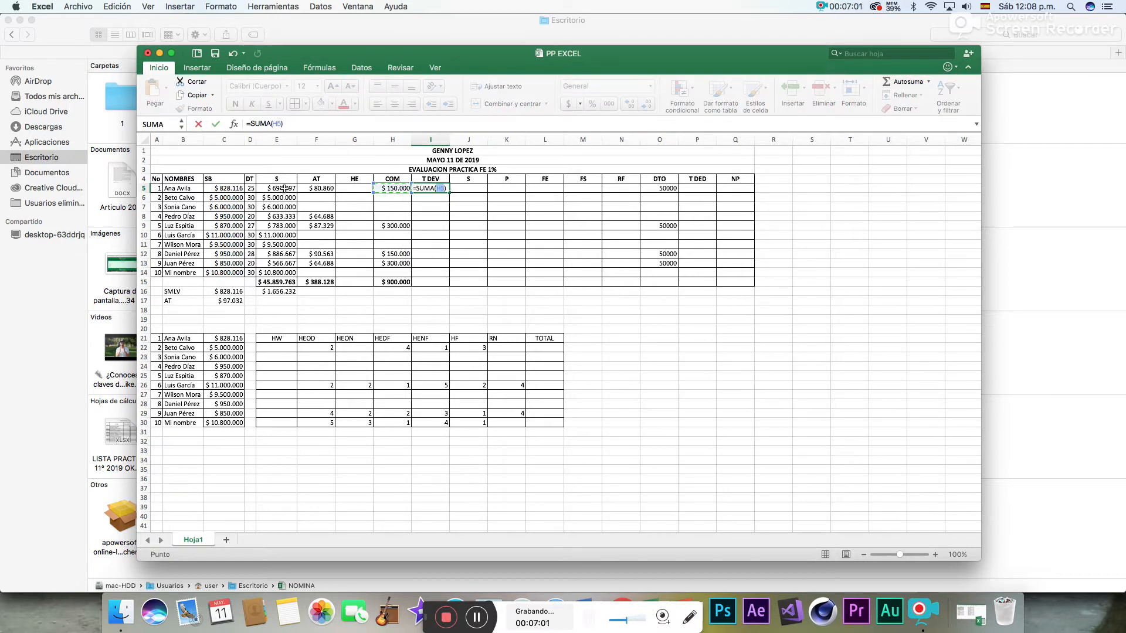
left_click_drag(280, 188, 438, 279)
key("Return")
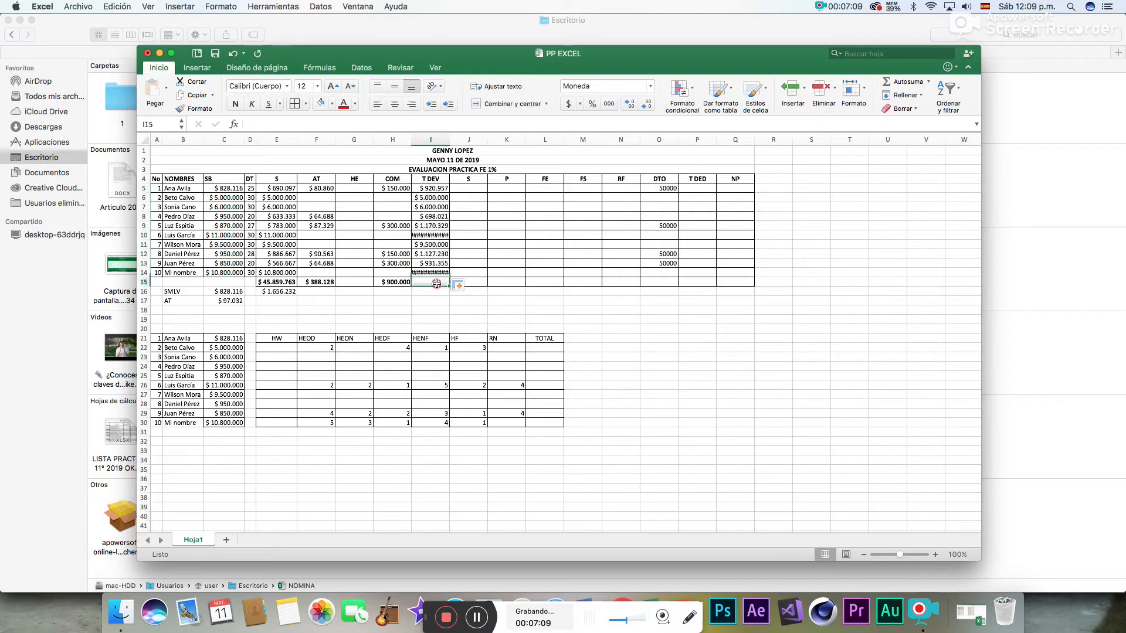
- Total the T DEV column in I15 with the formula =SUMA(I5:I14)
left_click(434, 282)
left_click(903, 82)
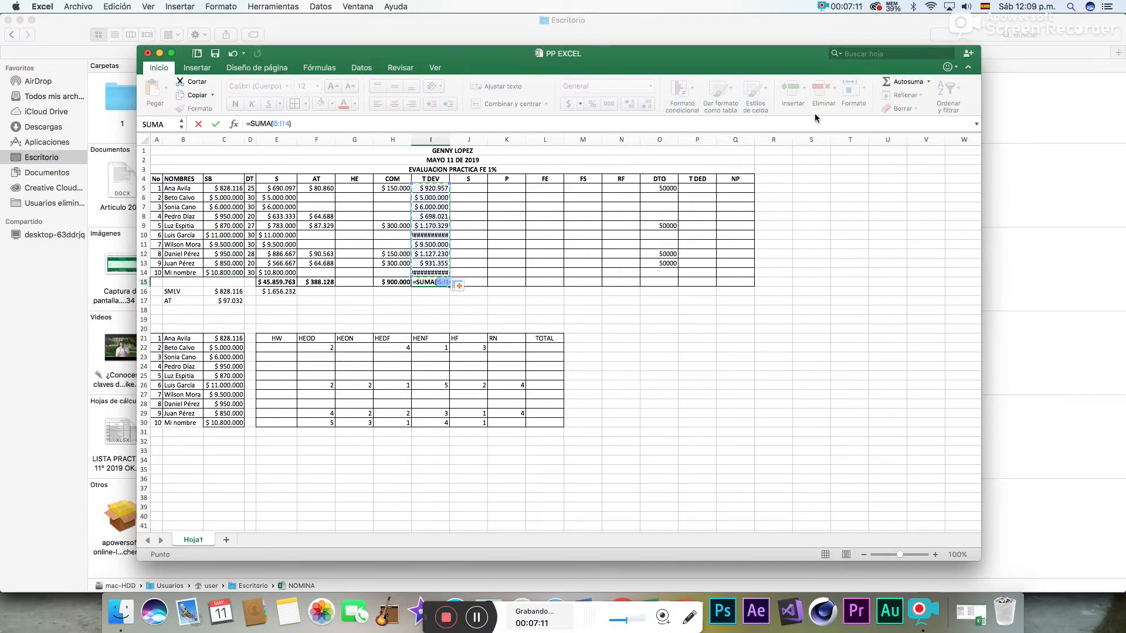
key("Return")
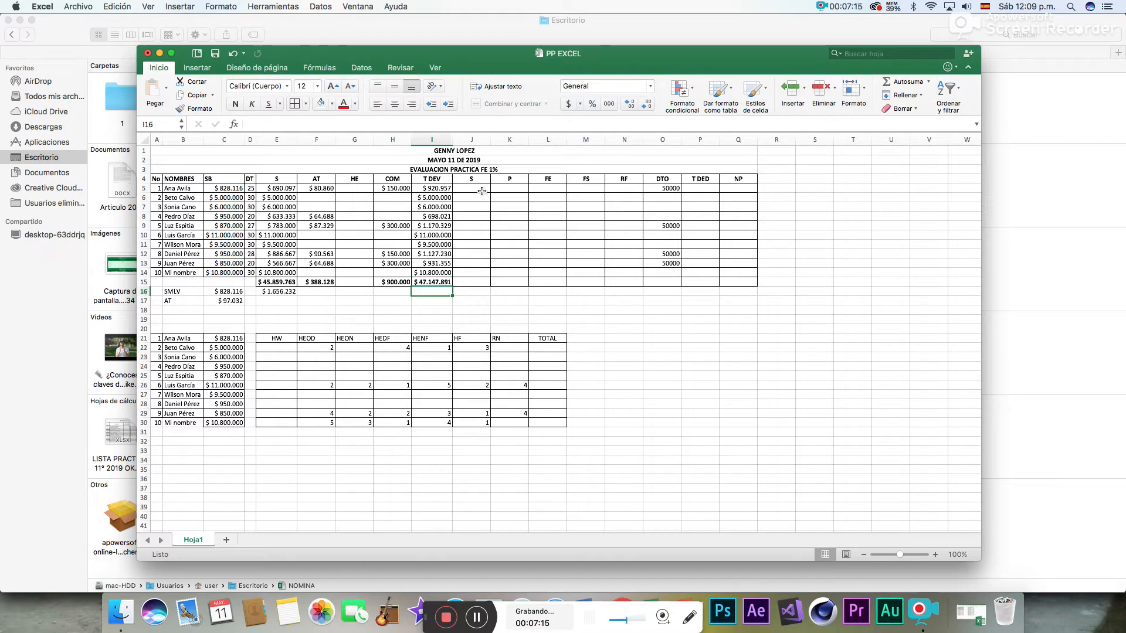
- Move the SMLV and AT reference values from B16:E17 down two rows to B18:E19
left_click_drag(473, 180, 611, 283)
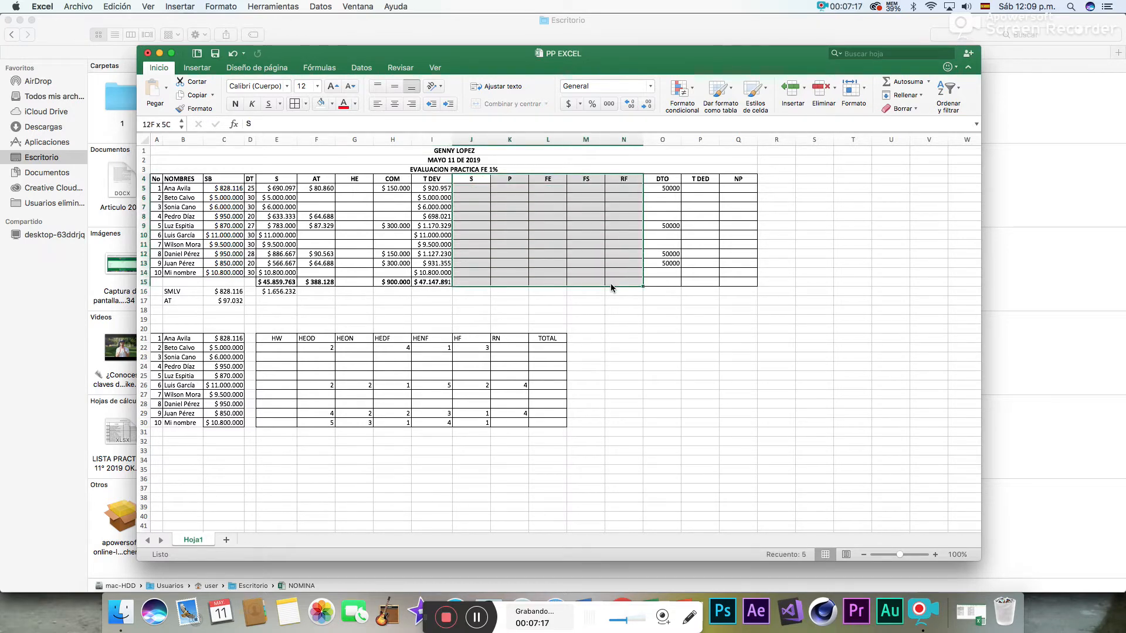
left_click(601, 322)
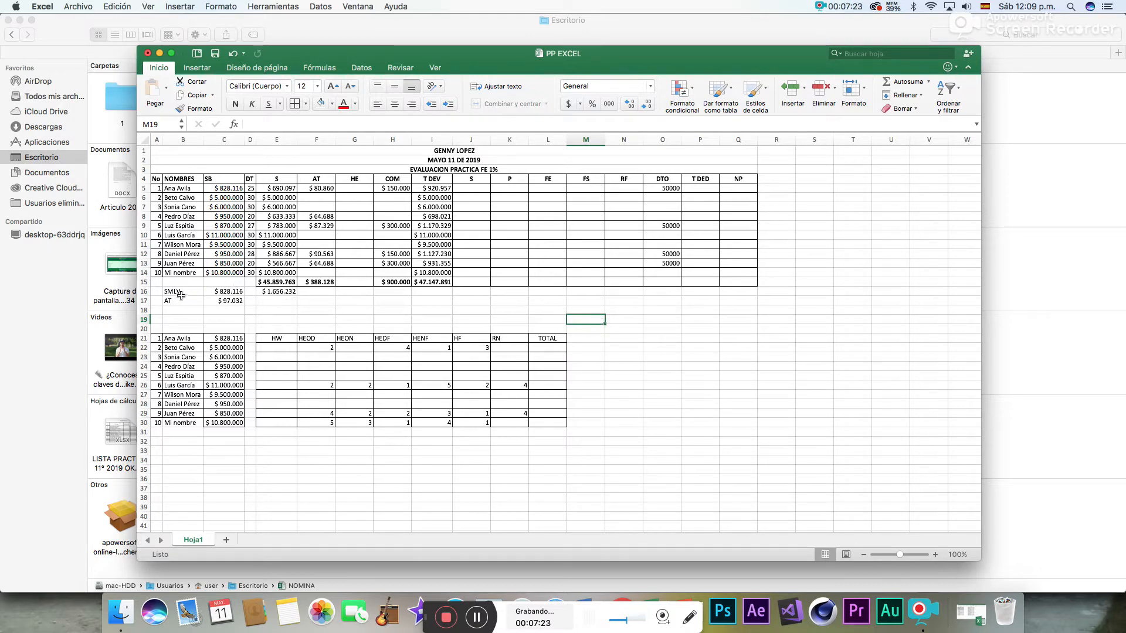
left_click_drag(178, 296, 282, 302)
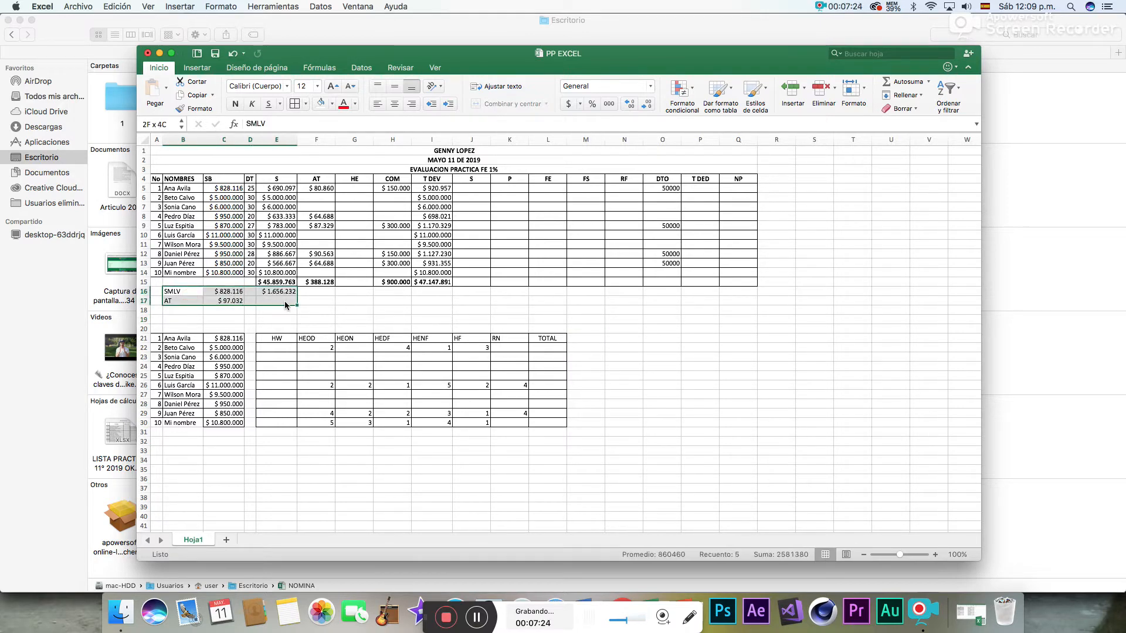
left_click(212, 289)
left_click_drag(192, 292, 248, 320)
- Calculate 13 times the SMLV in F18 with the formula =C18*13
left_click(314, 310)
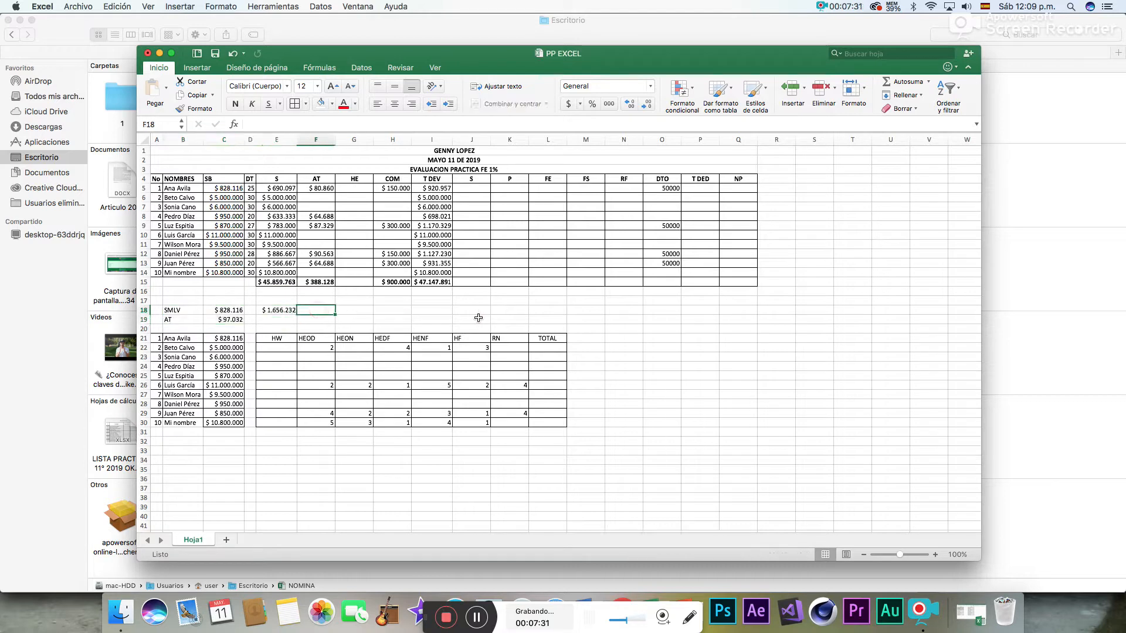
type("=")
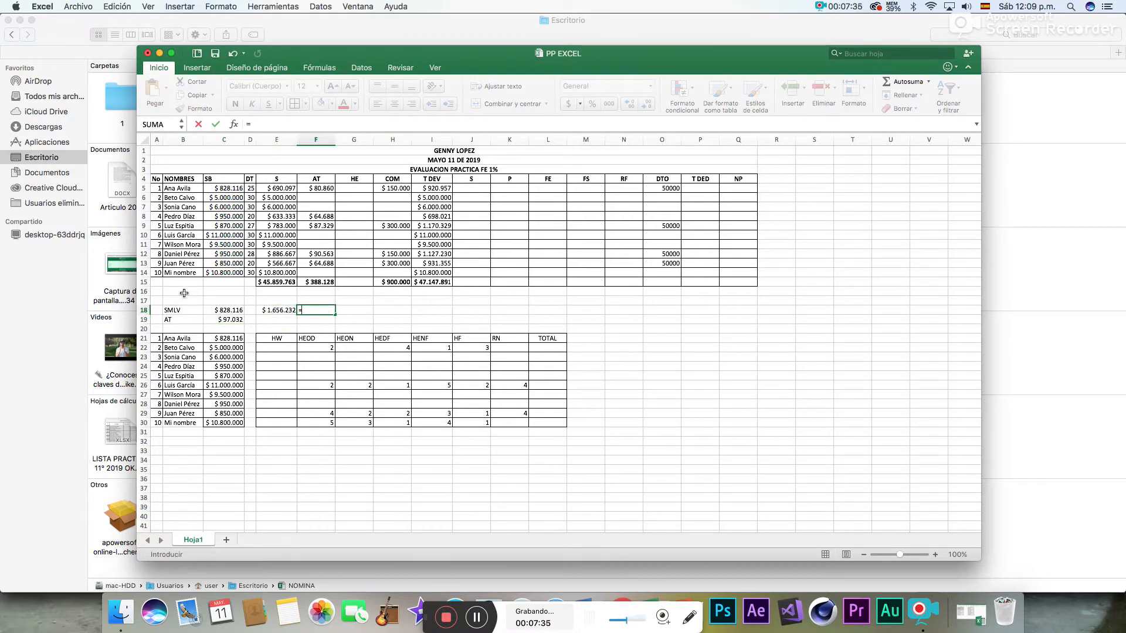
left_click(232, 310)
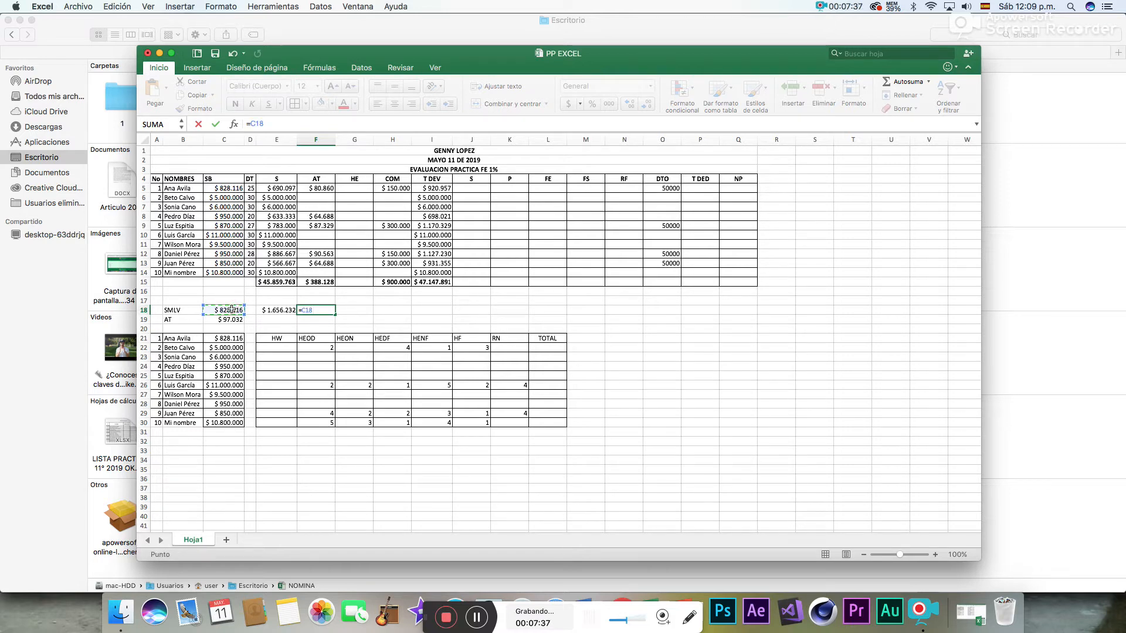
type("*13")
key("Return")
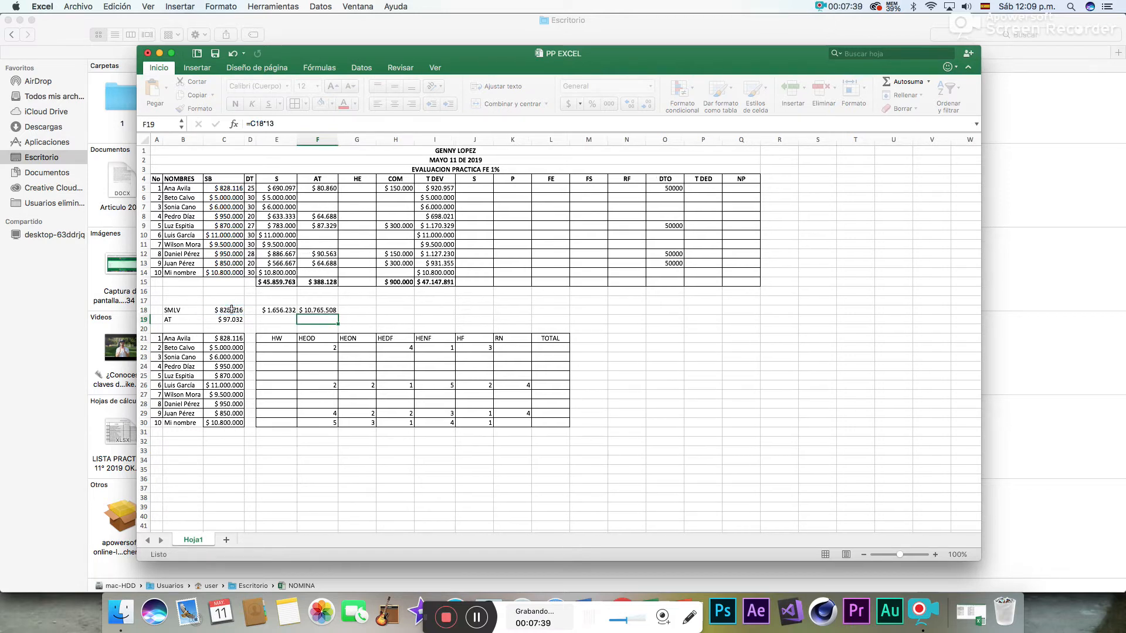
left_click(329, 310)
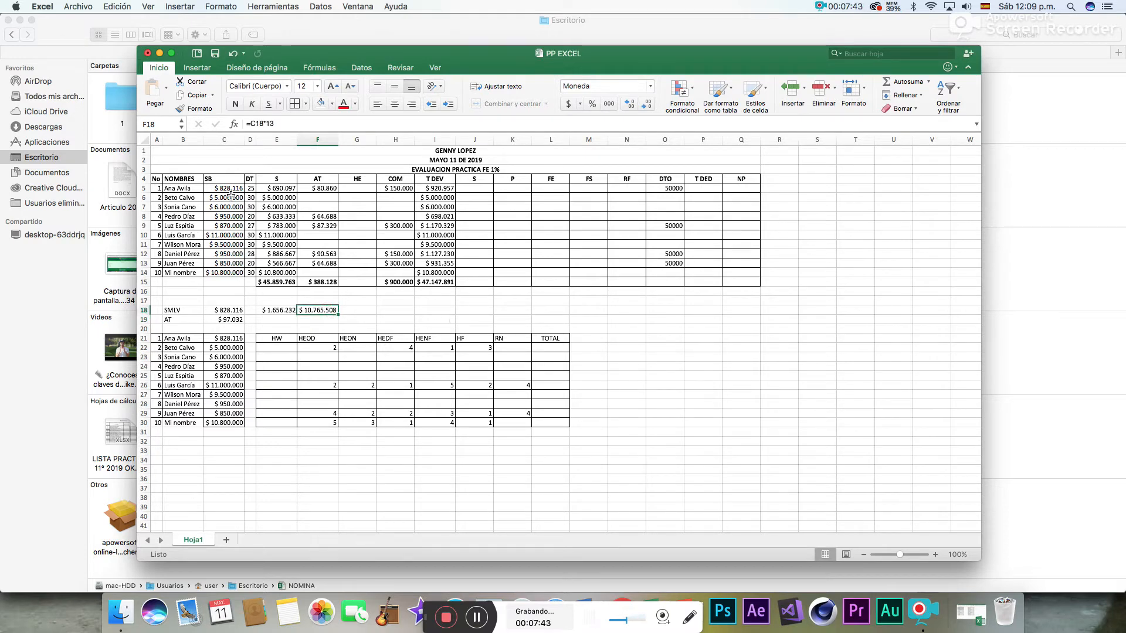
- Highlight the base salaries of employees 6 and 10 in C10 and C14 with yellow fill
left_click(224, 235)
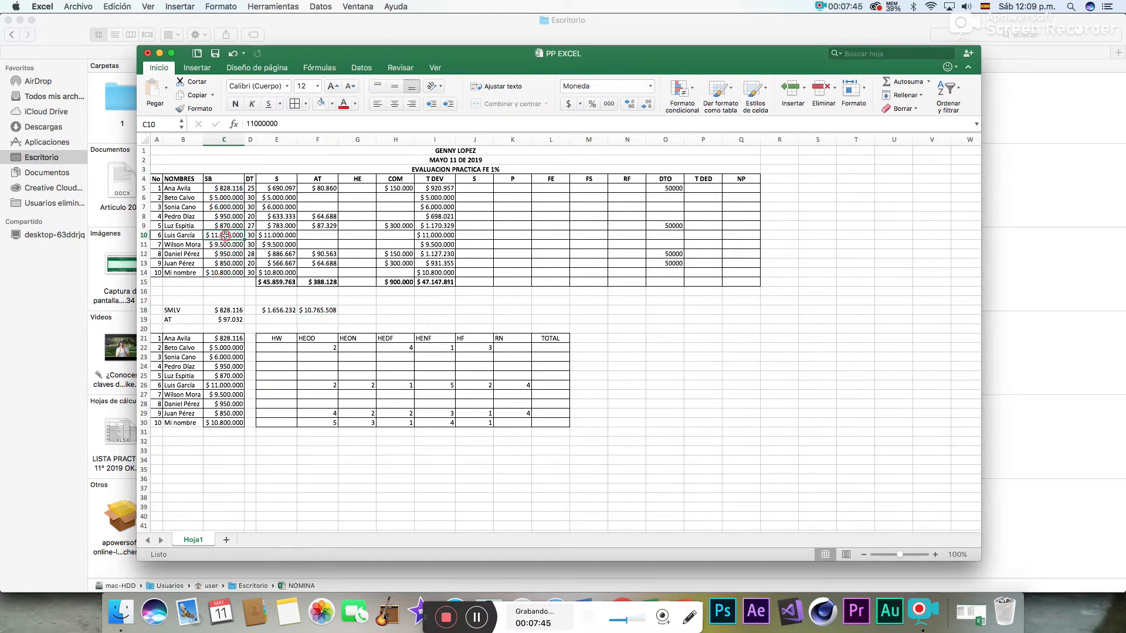
left_click(332, 103)
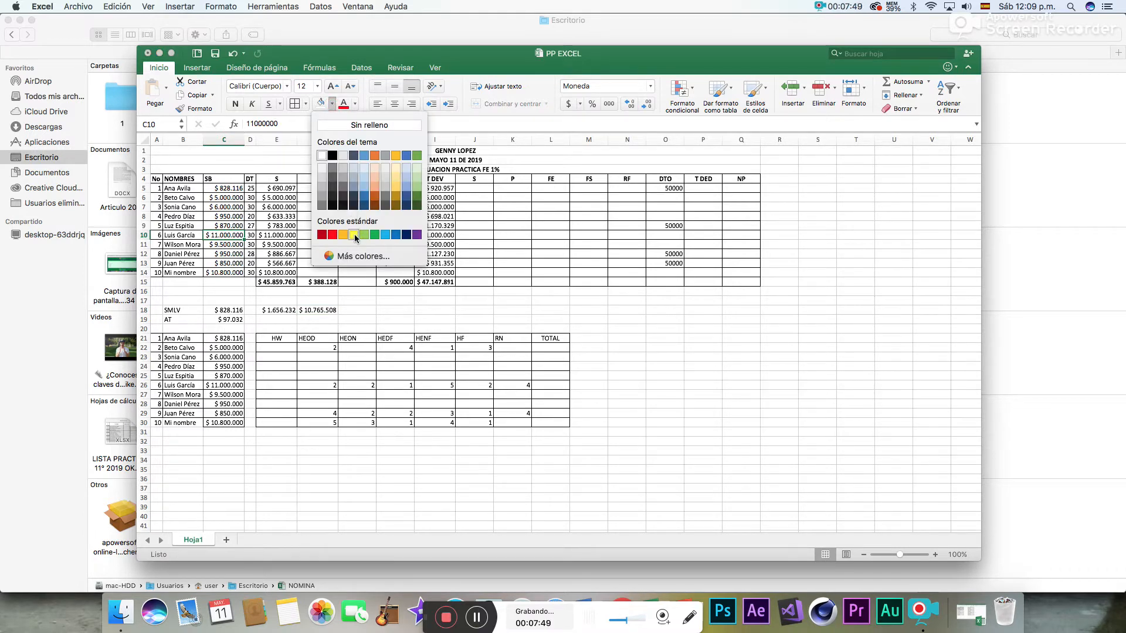
left_click(356, 235)
left_click(230, 272)
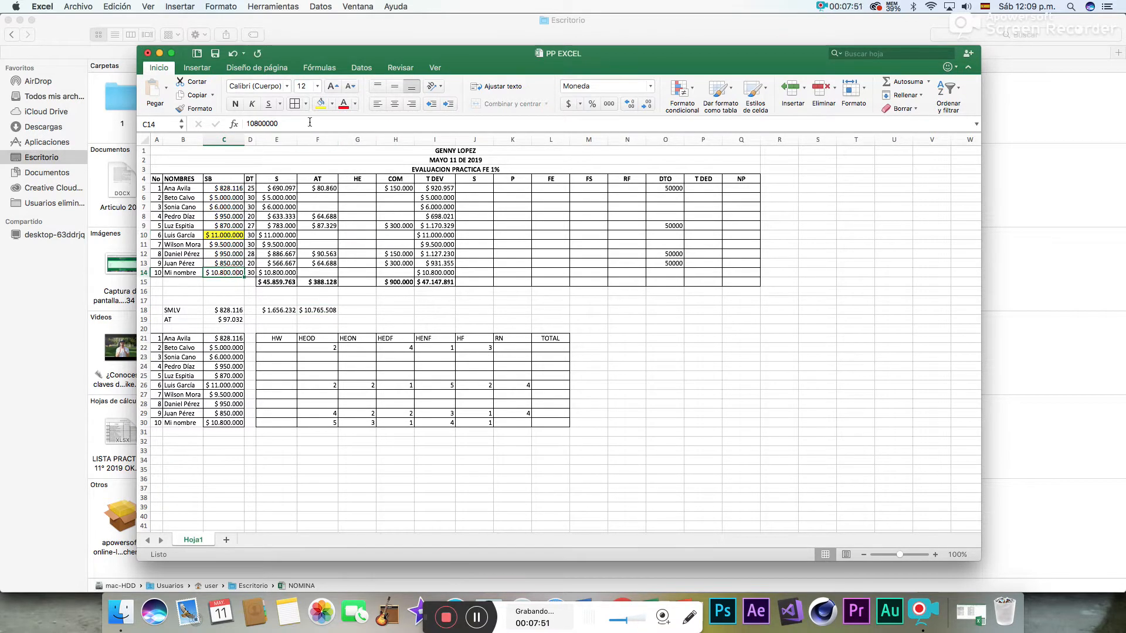
left_click(320, 104)
left_click(251, 273)
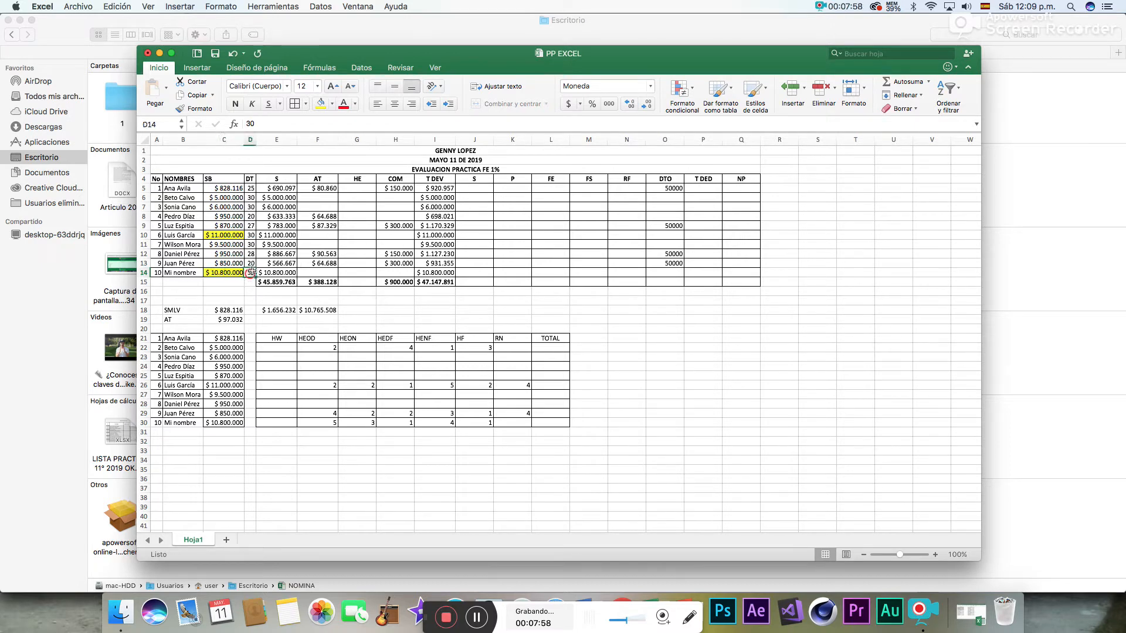
left_click(251, 235)
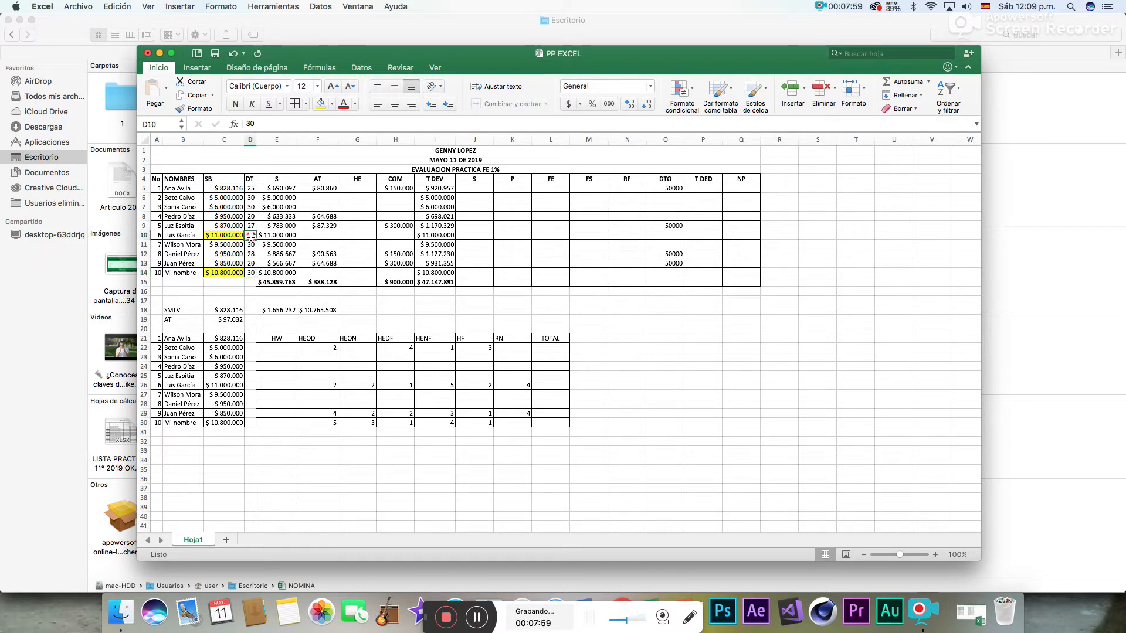
left_click(446, 235)
- Calculate the S deduction for employee 6 in J10 with the formula =(I10*70%)*4%
left_click(458, 236)
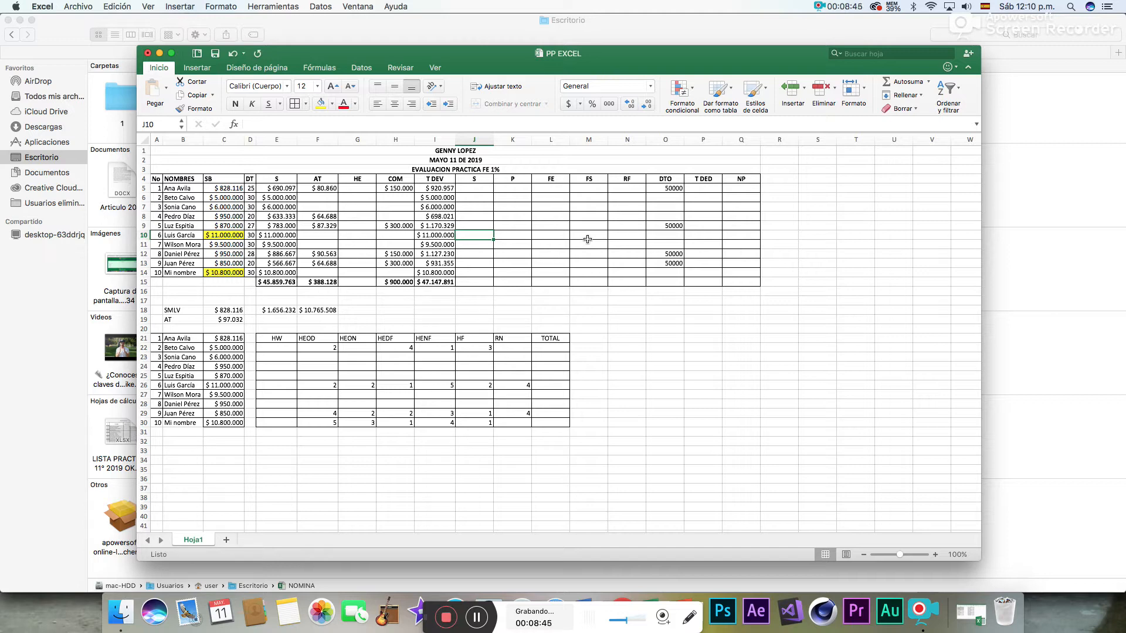
type("=(")
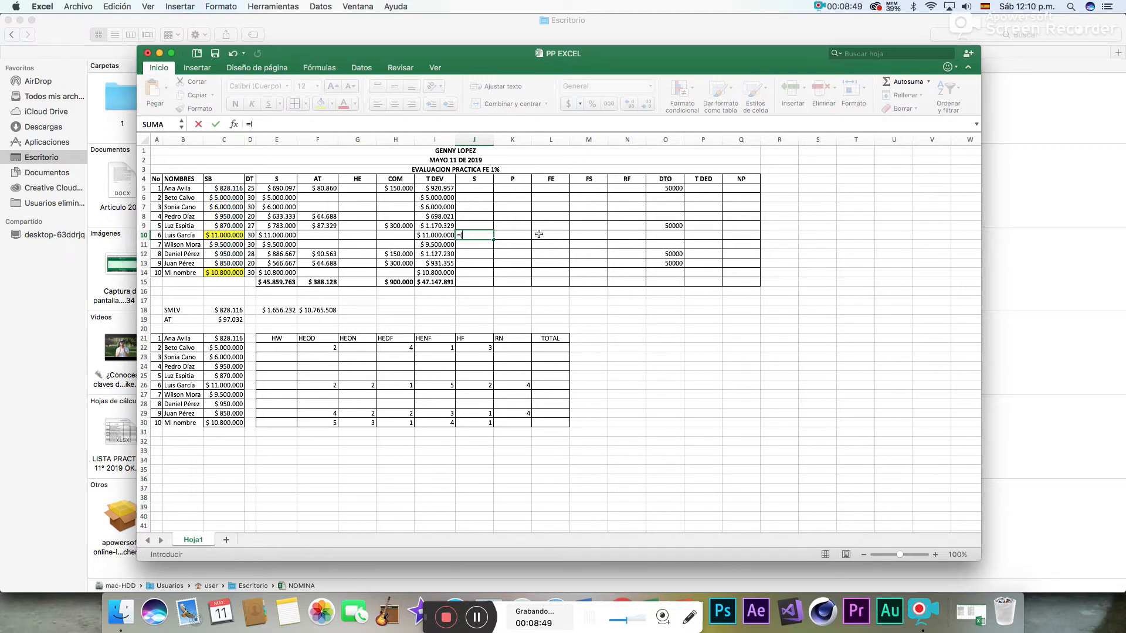
left_click(431, 235)
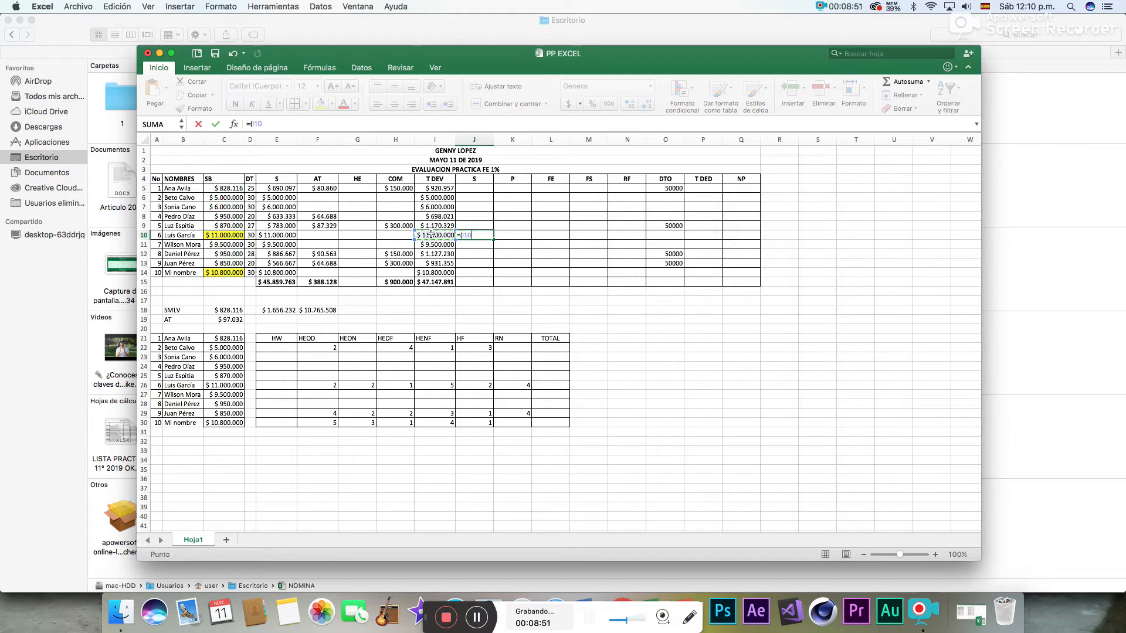
type("*70%)*4")
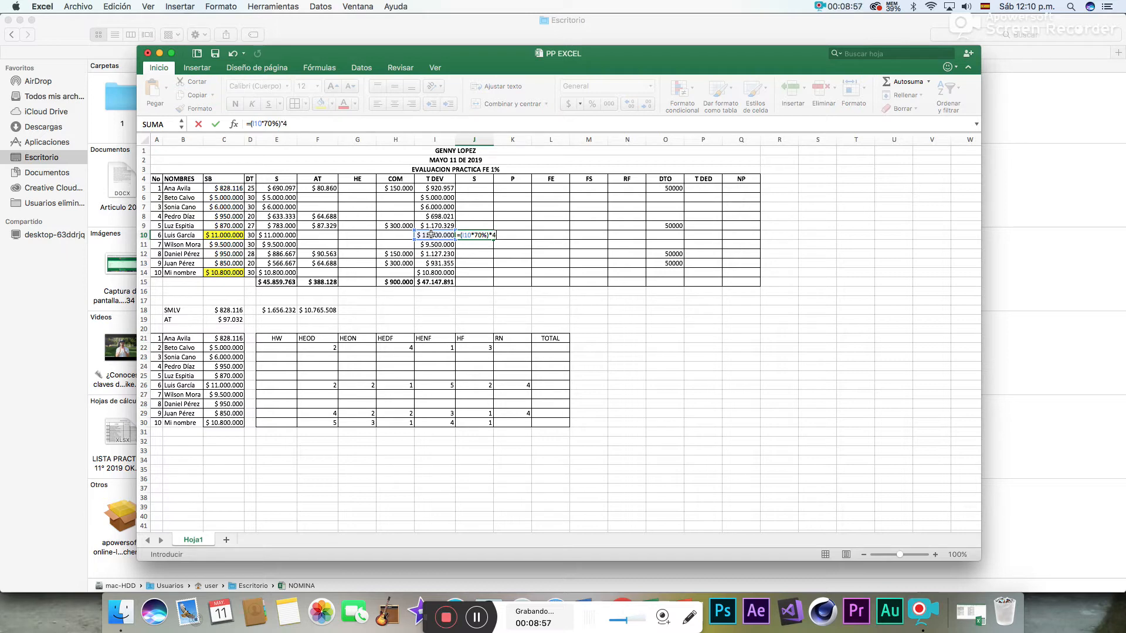
key("Return")
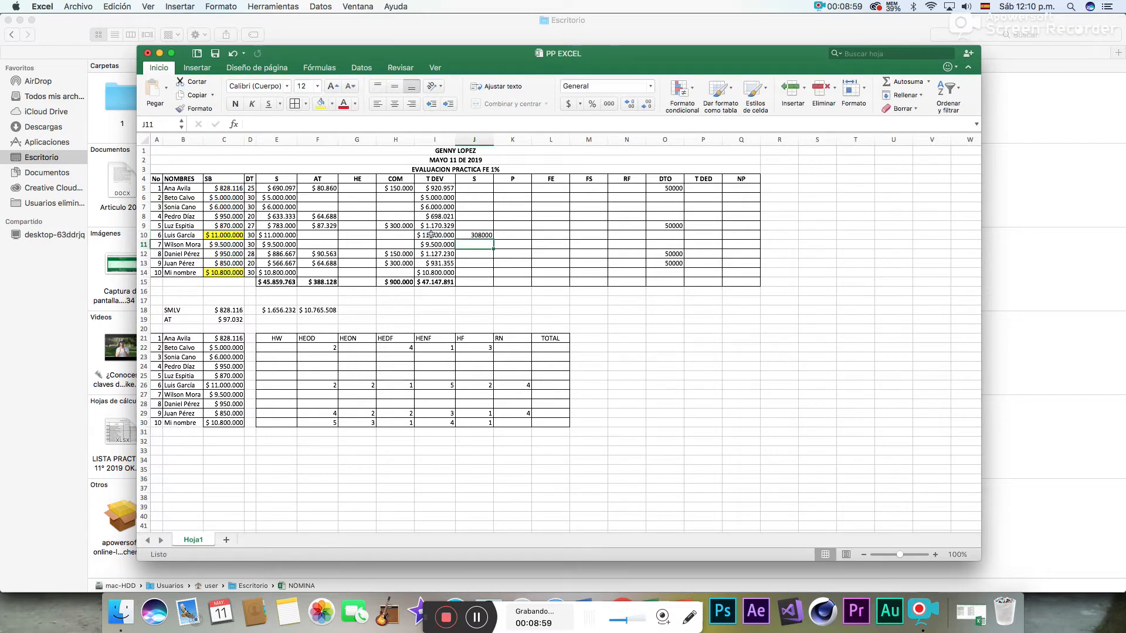
left_click(476, 235)
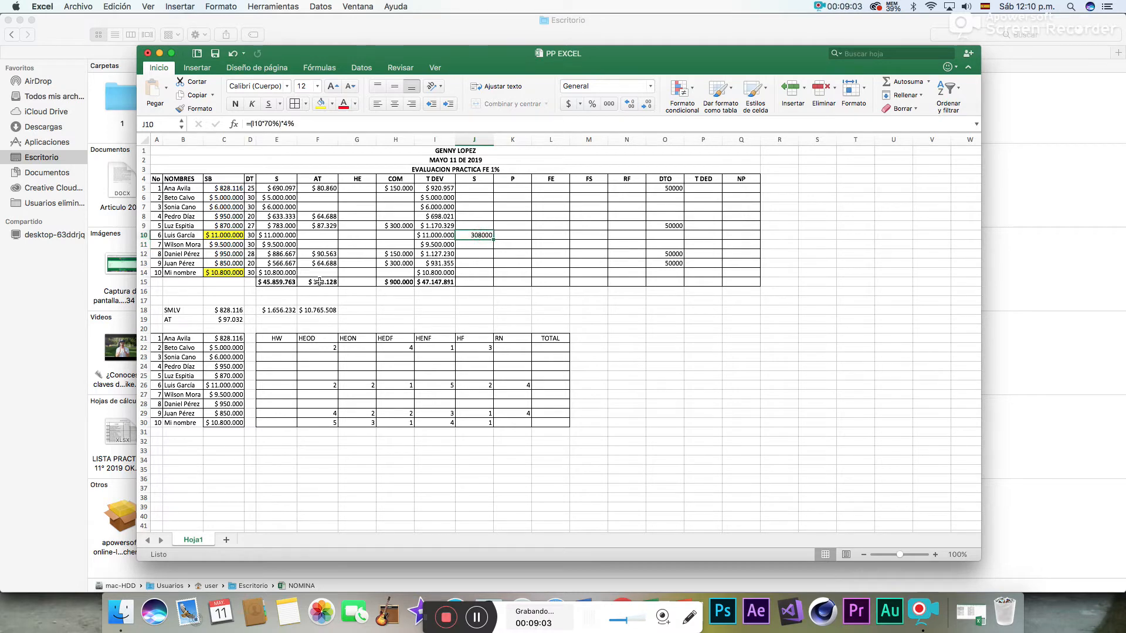
- Calculate the P deduction for employee 6 in K10 as 4% of 70% of the T DEV value in I10
left_click(509, 236)
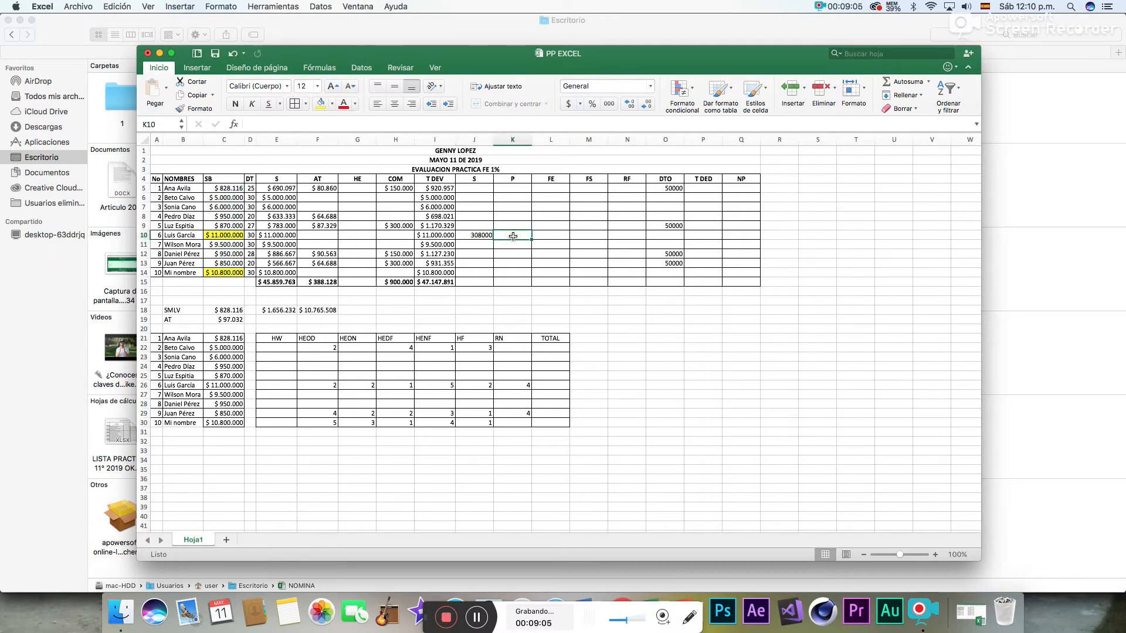
type("=")
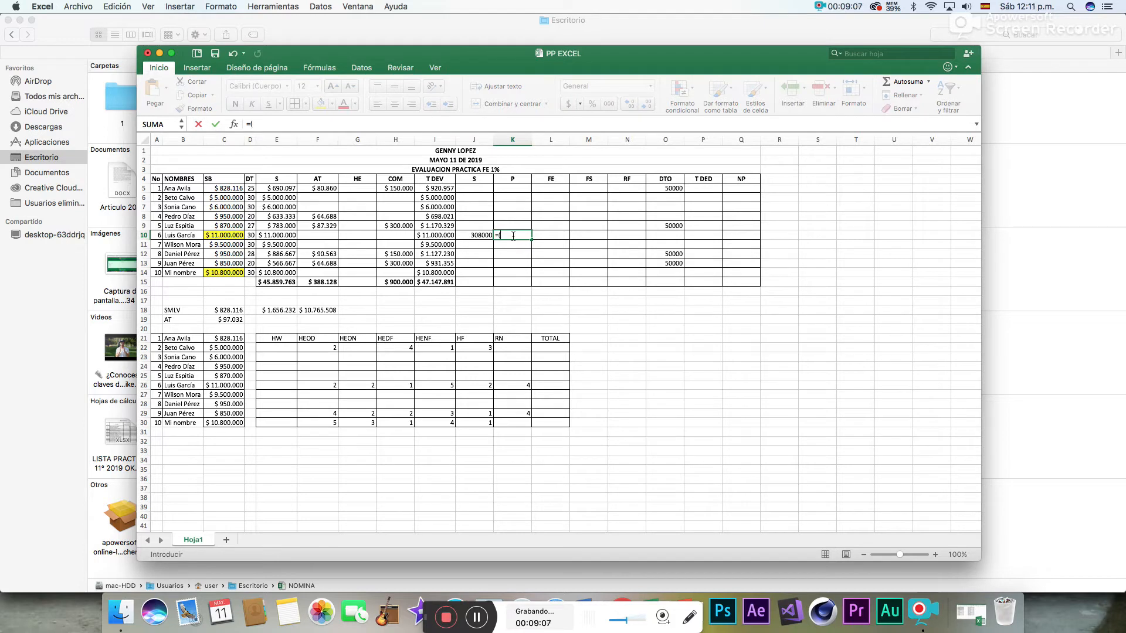
type("(")
left_click(437, 236)
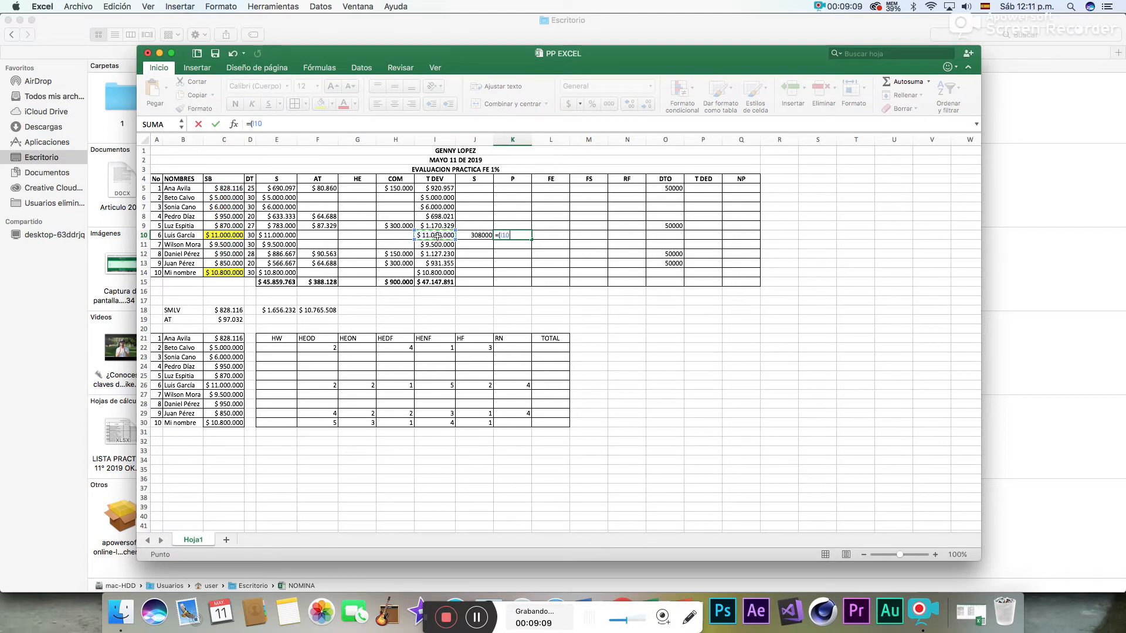
type("*70%)*4")
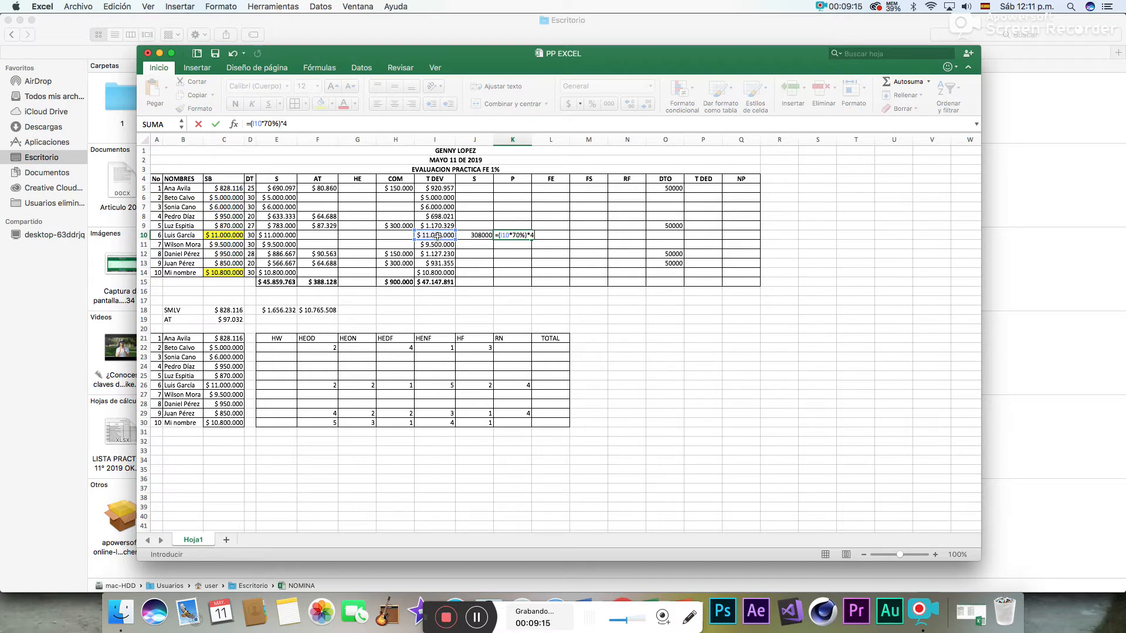
key("Return")
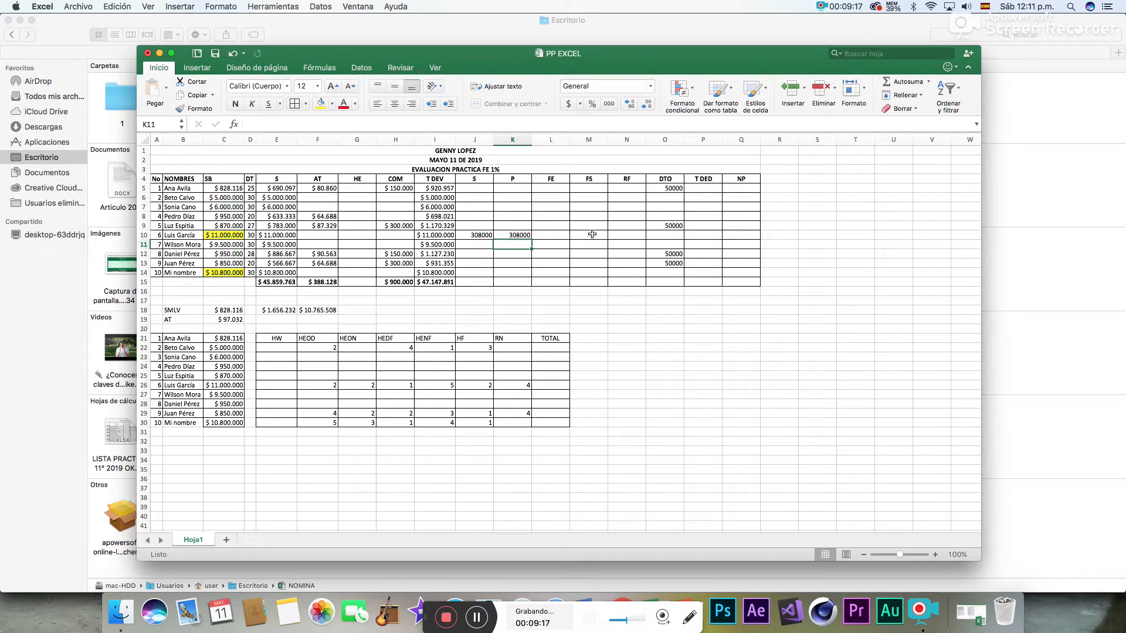
- Calculate the FS deduction for employee 6 in M10 with the formula =(I10*70%)*1%
left_click(591, 234)
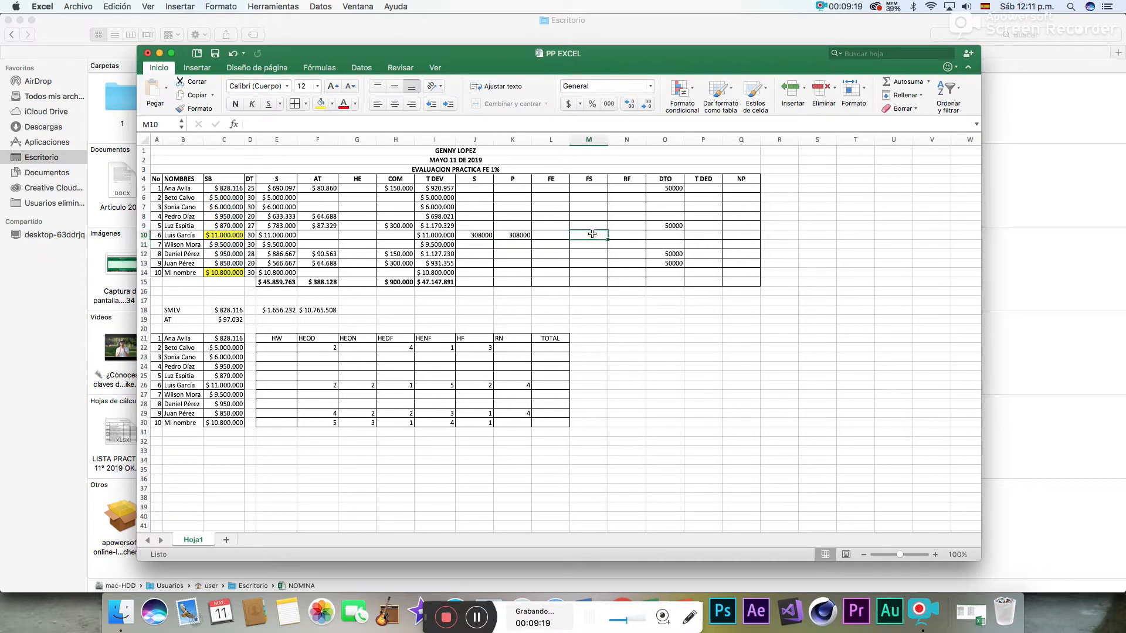
type("=(")
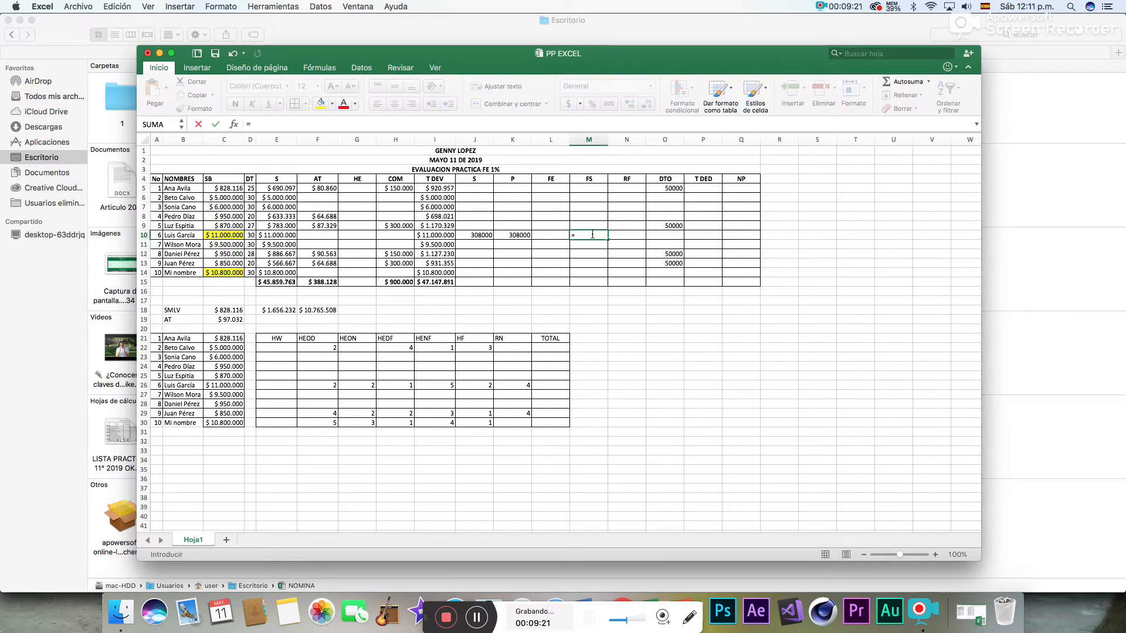
left_click(444, 235)
type("*")
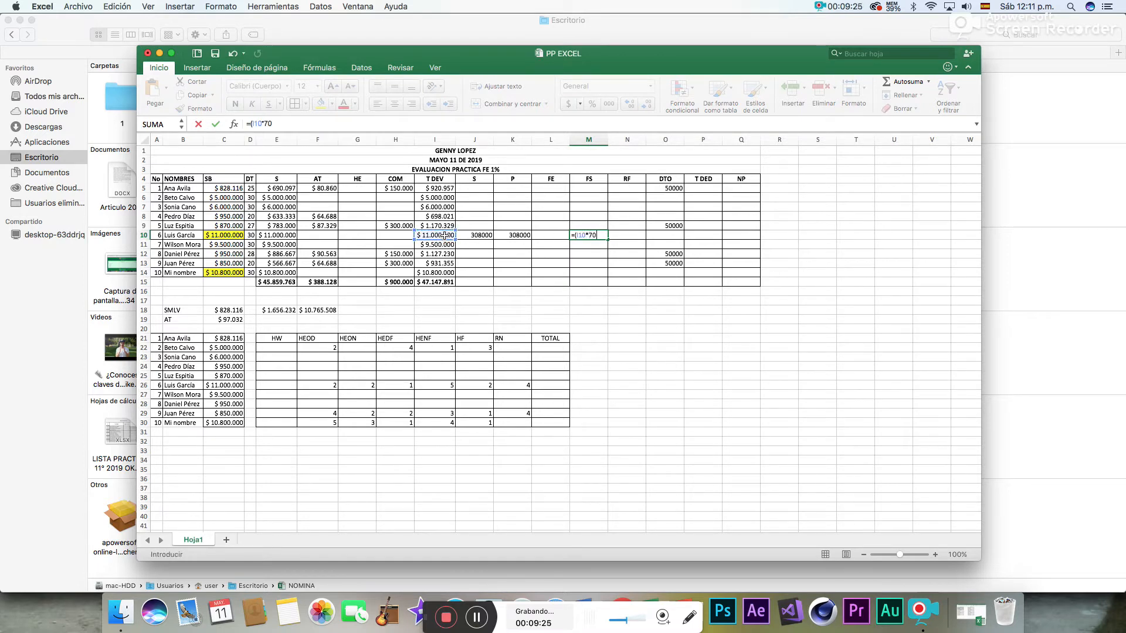
type("70")
type("%)*1")
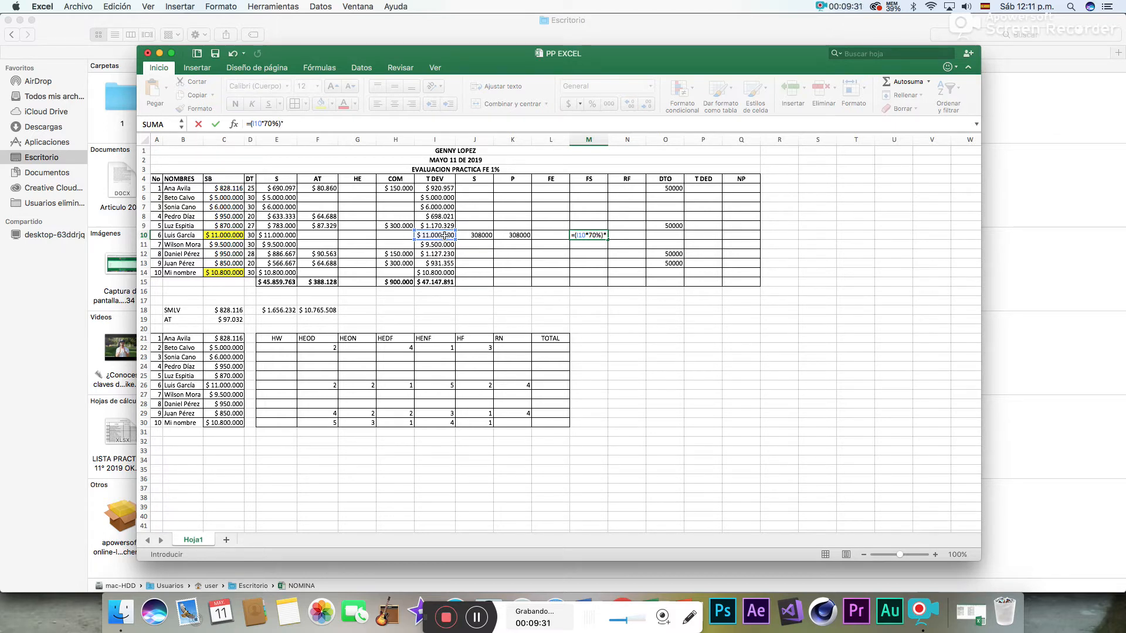
type("%")
key("Return")
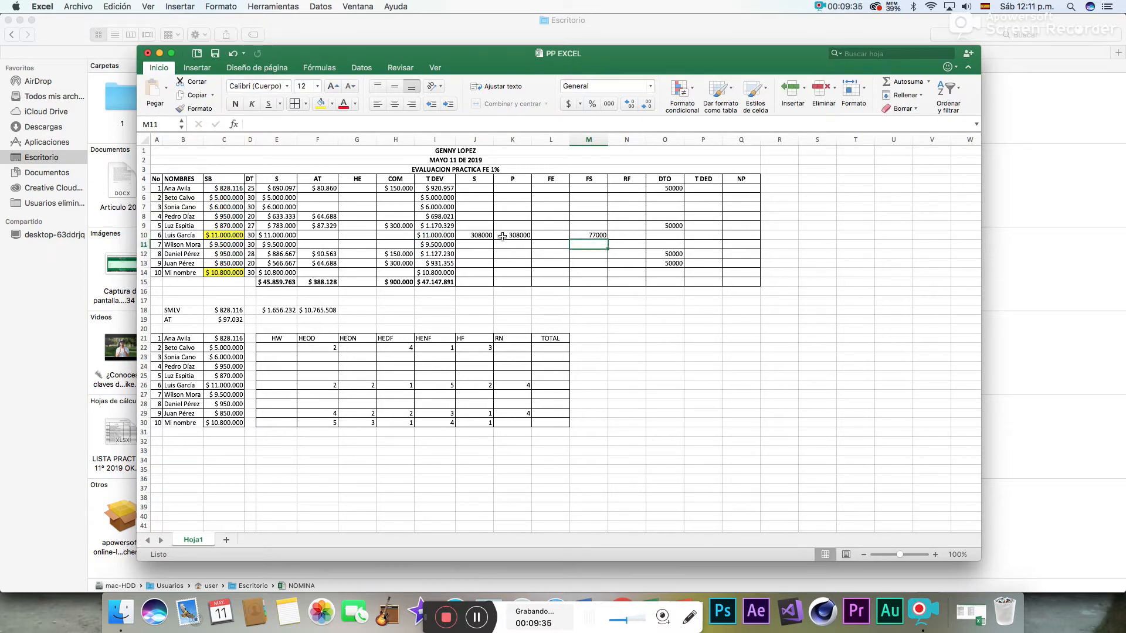
- Format the deduction cells J10:M10 of employee 6 as currency (Moneda)
left_click_drag(484, 235, 584, 237)
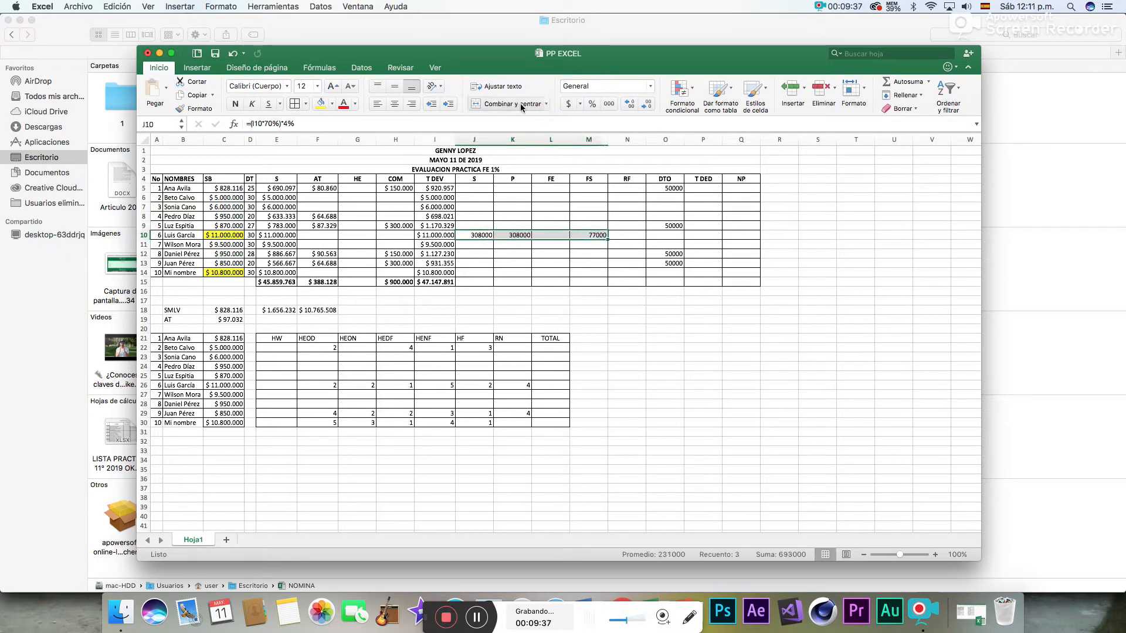
left_click(621, 89)
left_click(651, 86)
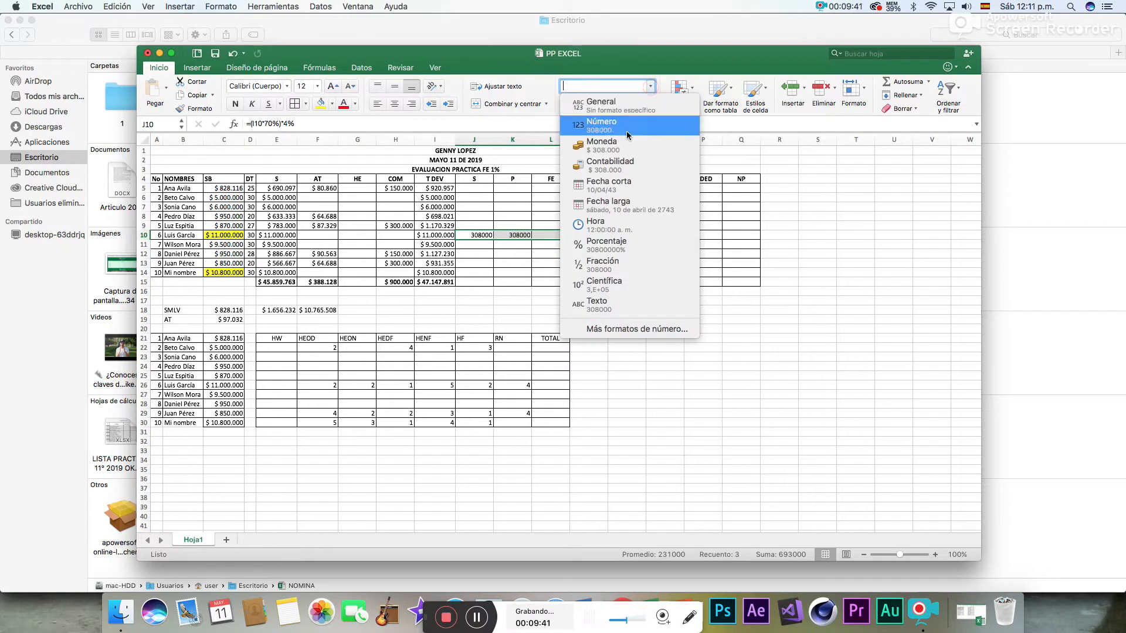
left_click(623, 146)
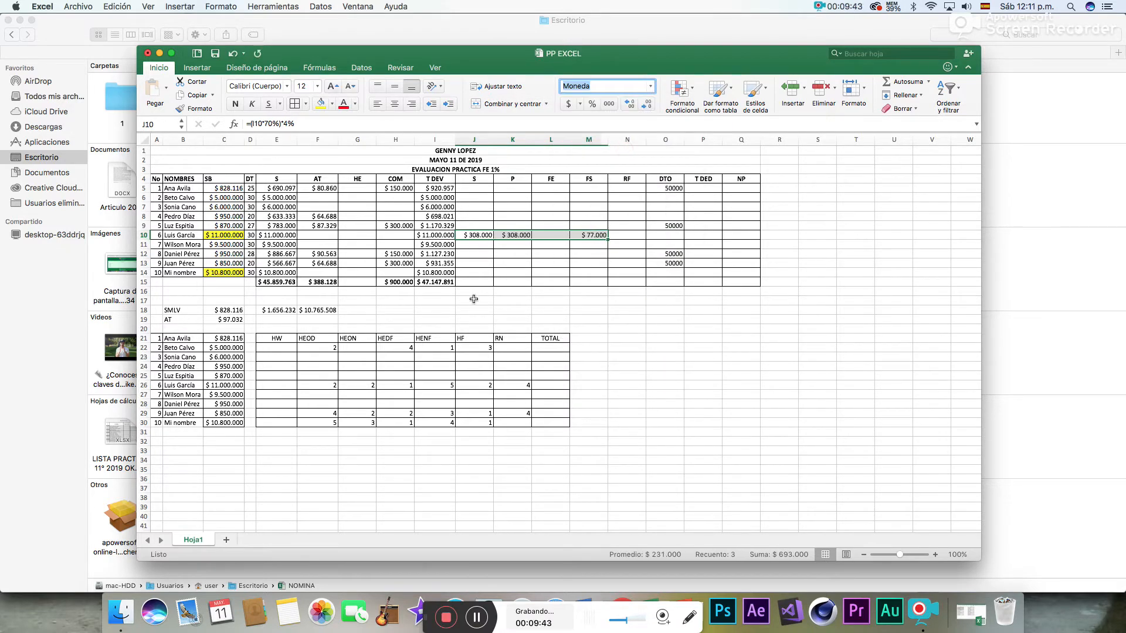
- Calculate the S deduction for employee 10 in J14 with the formula =(I14*70%)*4%
left_click(472, 273)
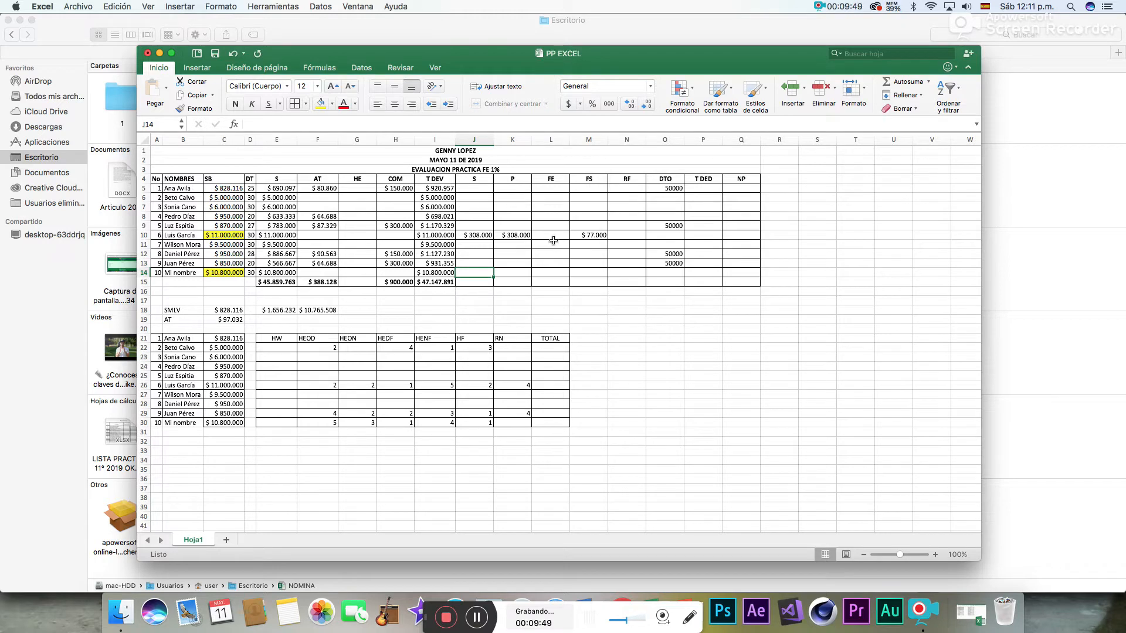
type("=(")
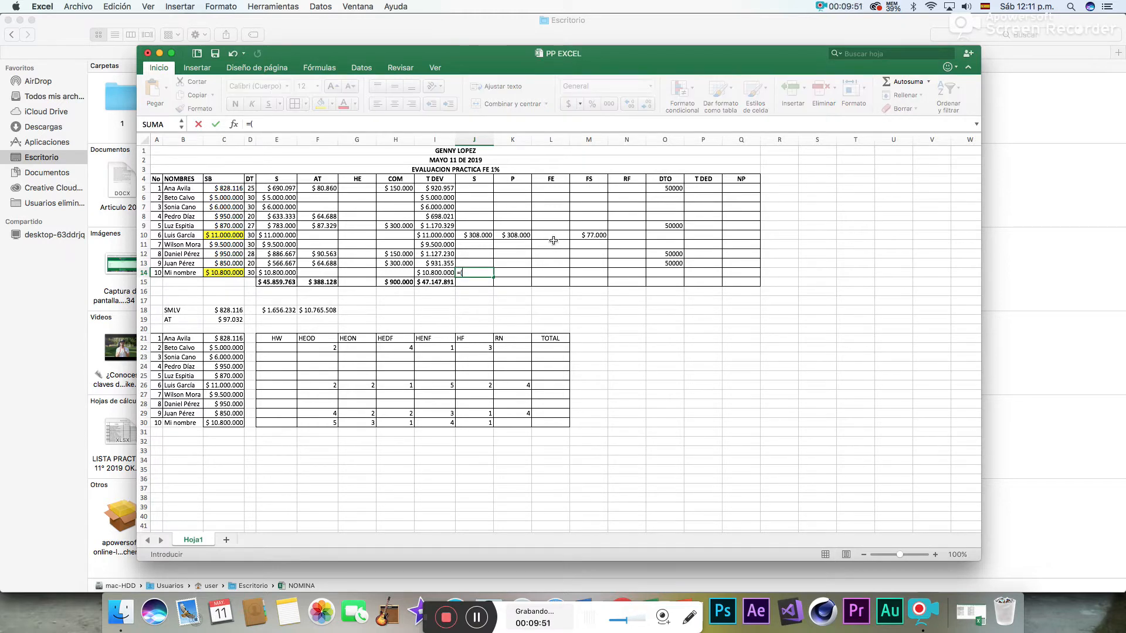
left_click(432, 273)
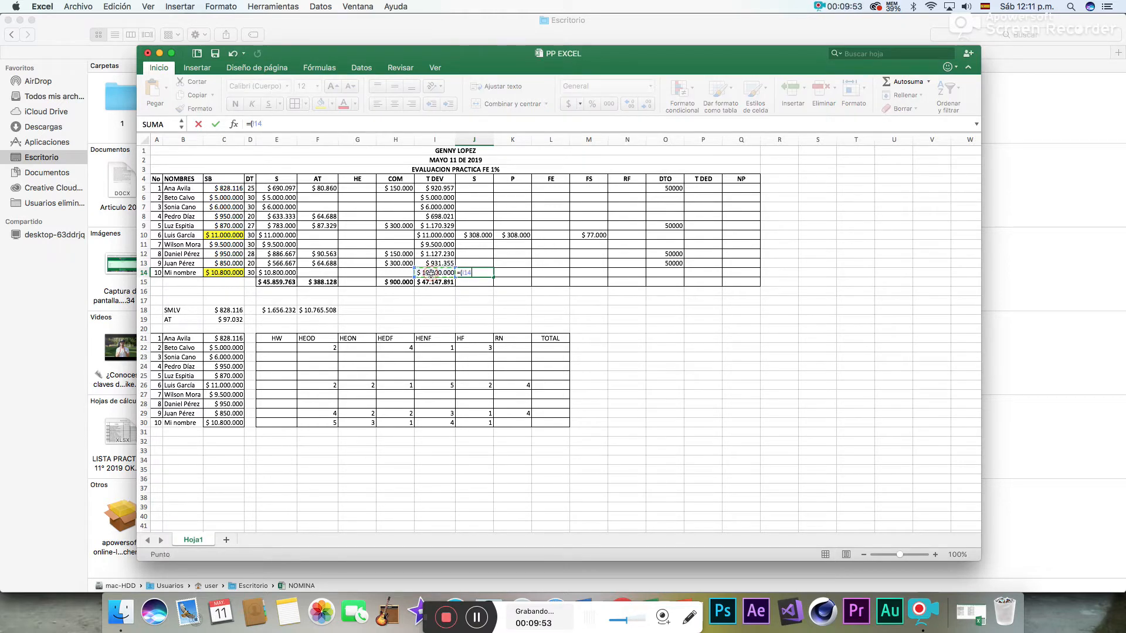
type("*70%)*")
key("Return")
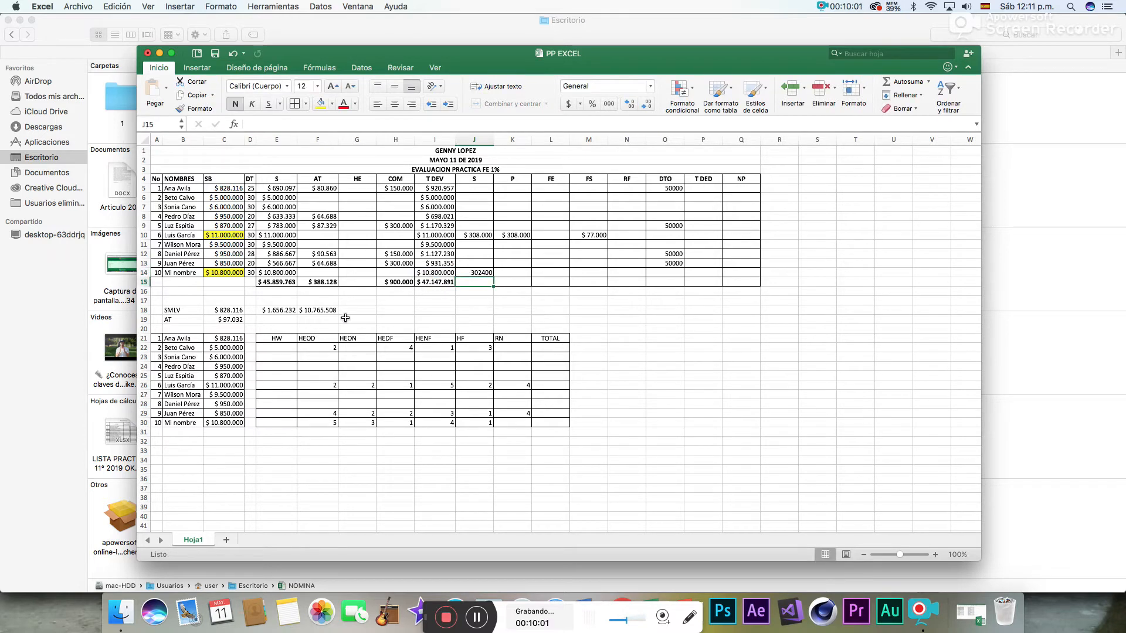
- Calculate the P deduction for employee 10 in K14 with the formula =(I14*70%)*4%
left_click(521, 272)
type("=")
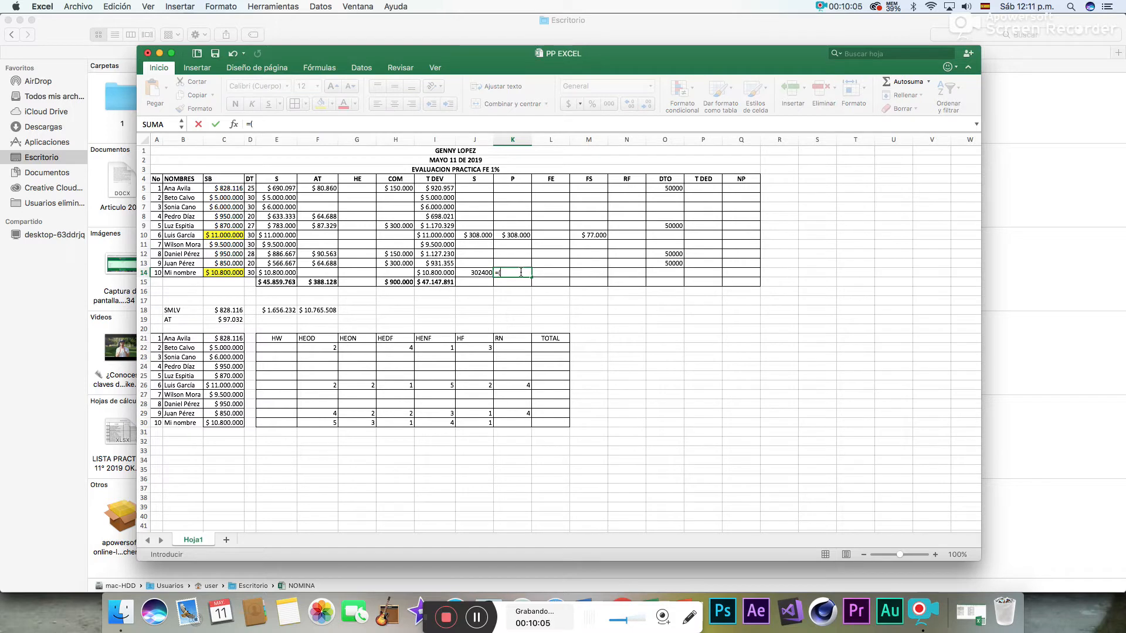
type("(")
left_click(445, 273)
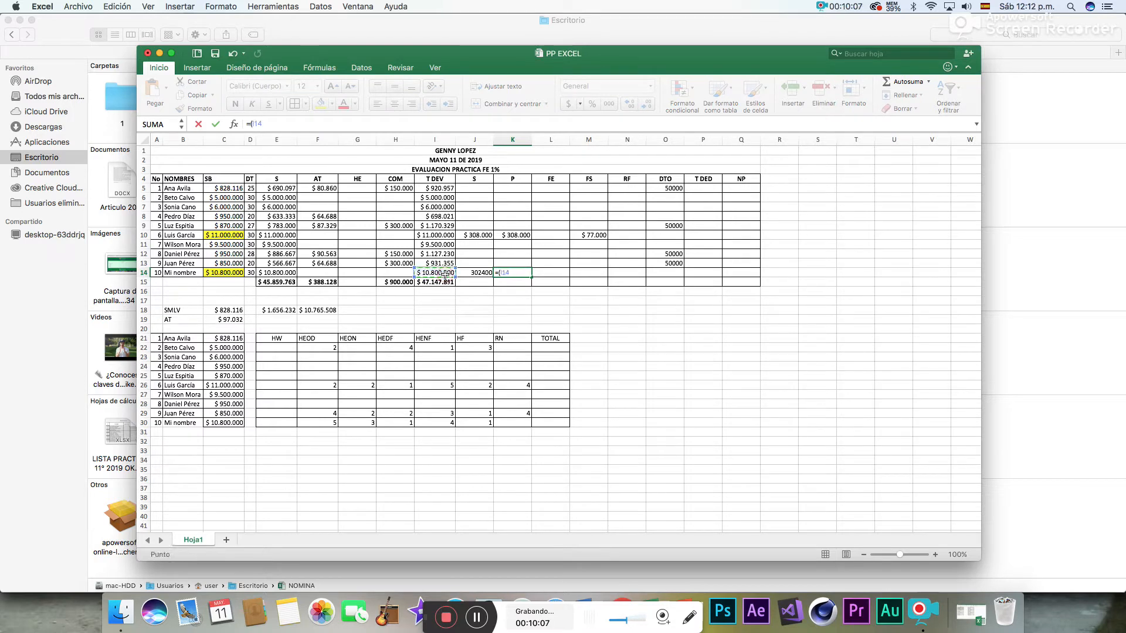
type("*70%)*4%")
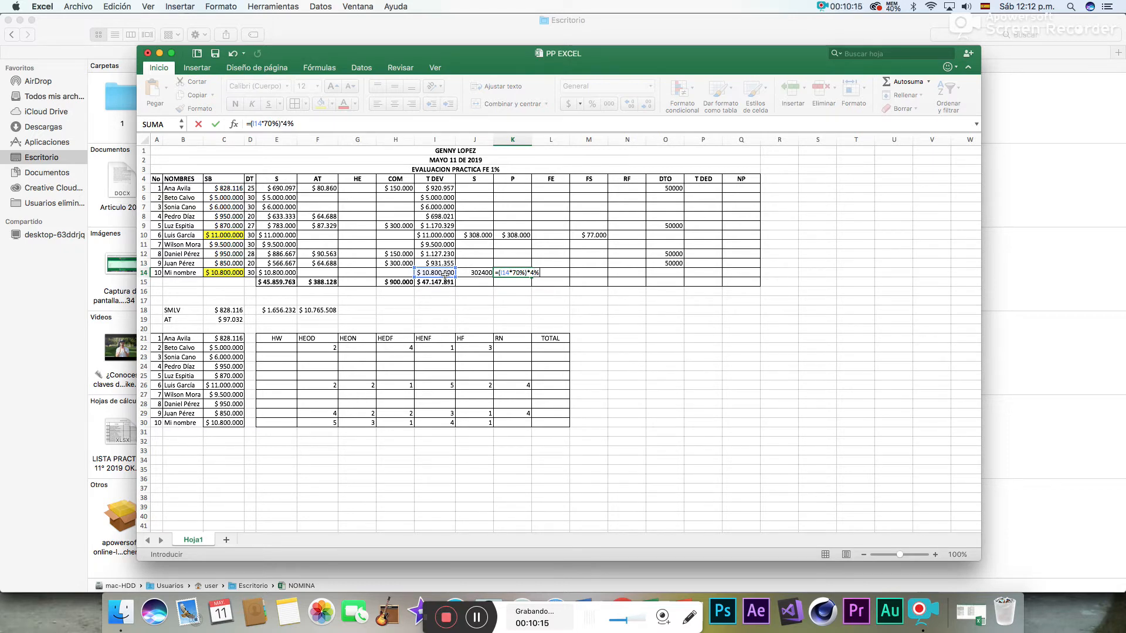
key("Return")
- Calculate the FS deduction for employee 10 in M14 with the formula =(I14*70%)*1%
left_click(597, 273)
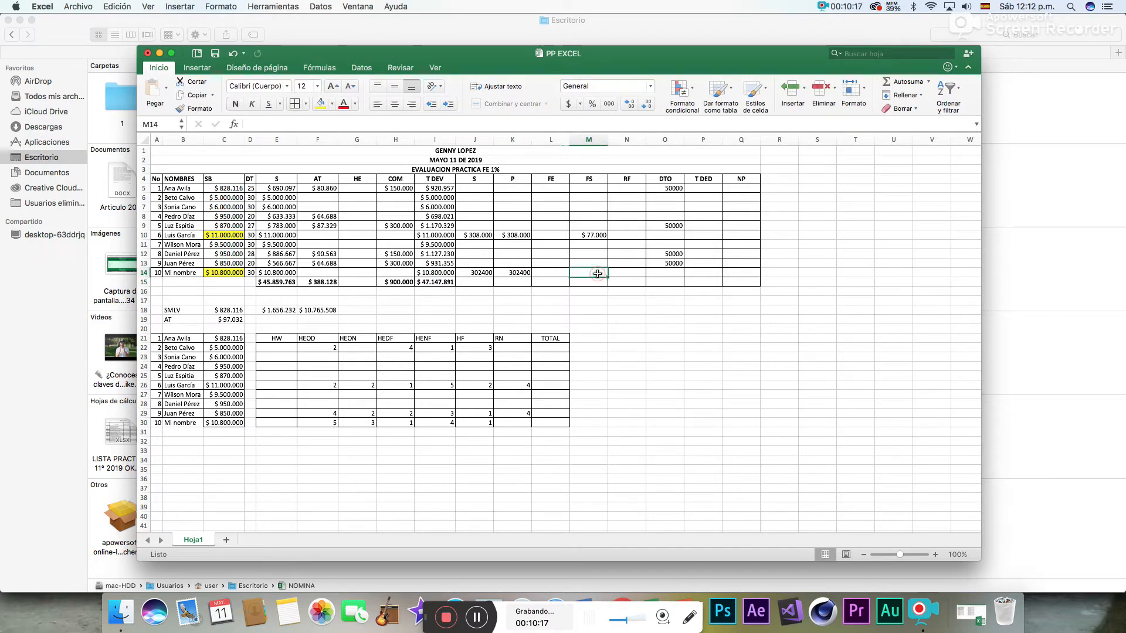
type("=(")
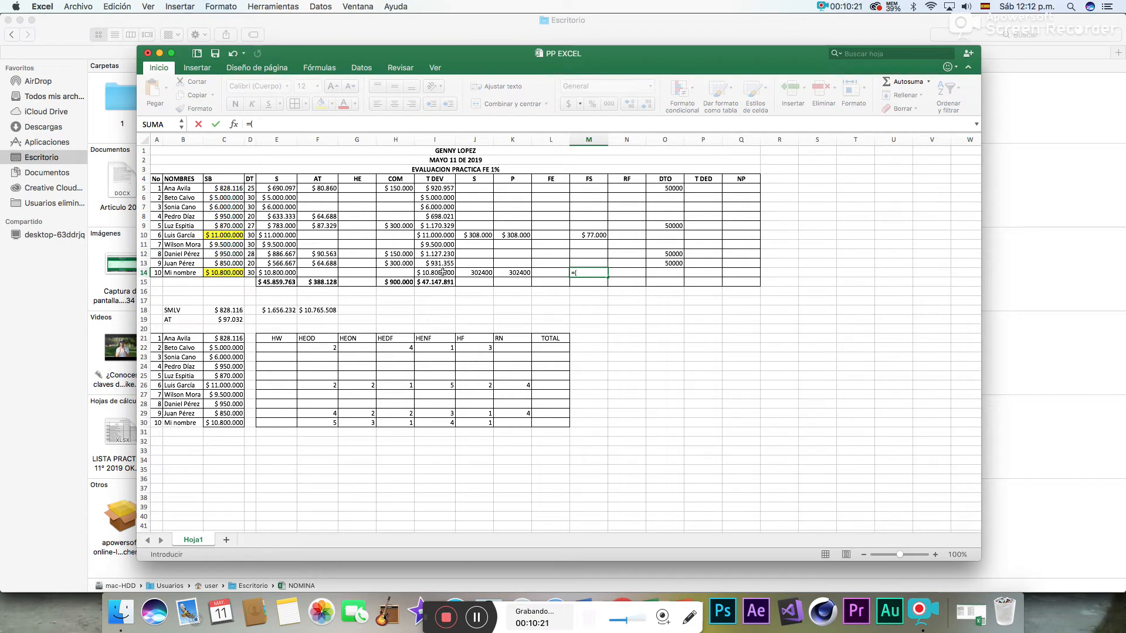
left_click(440, 273)
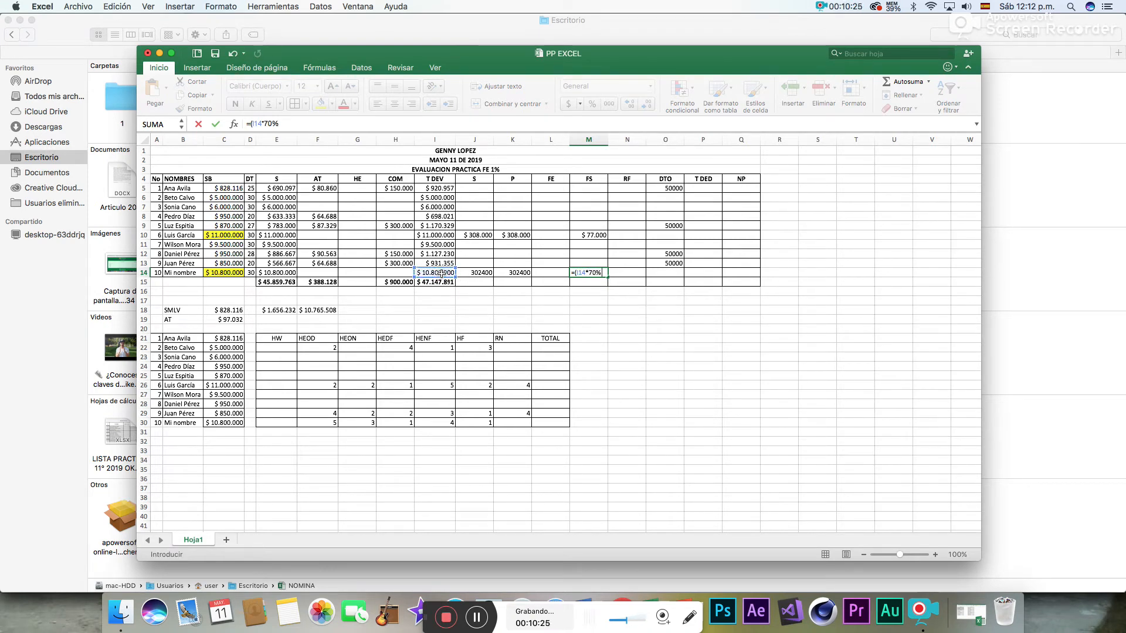
type("*1%")
key("Return")
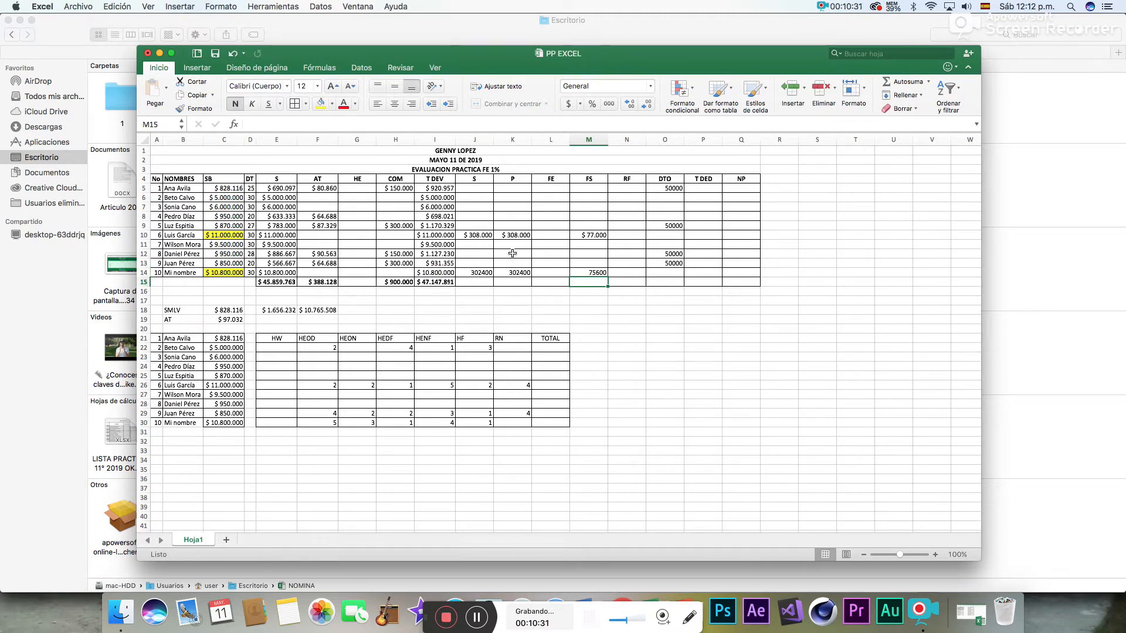
- Format the deduction cells J14:M14 of employee 10 as currency (Moneda)
left_click_drag(481, 271, 578, 270)
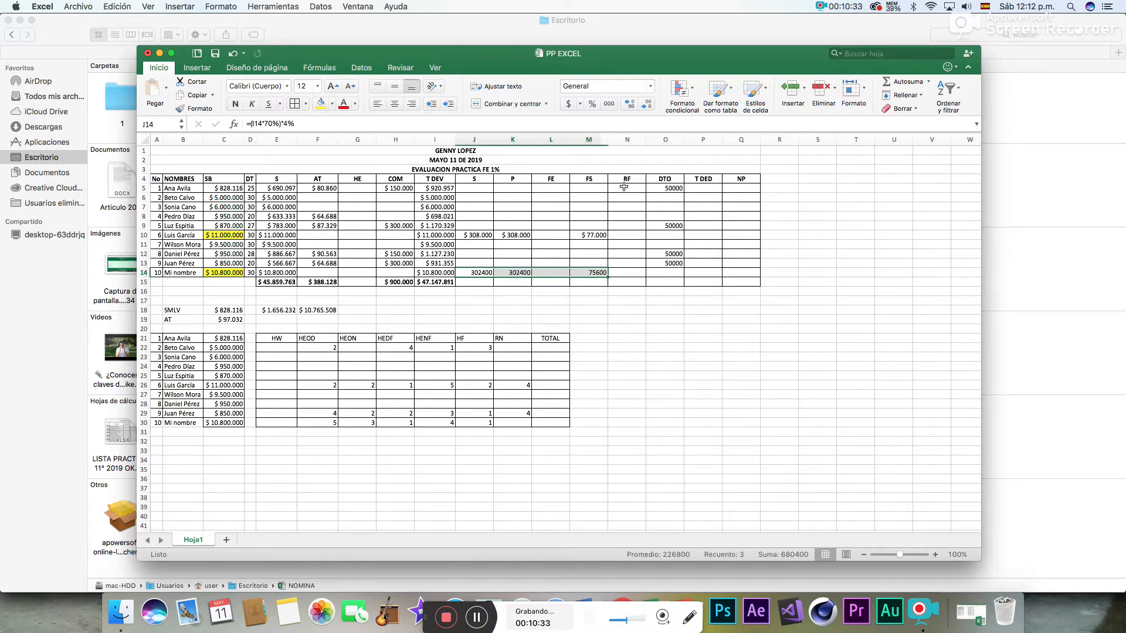
left_click(650, 86)
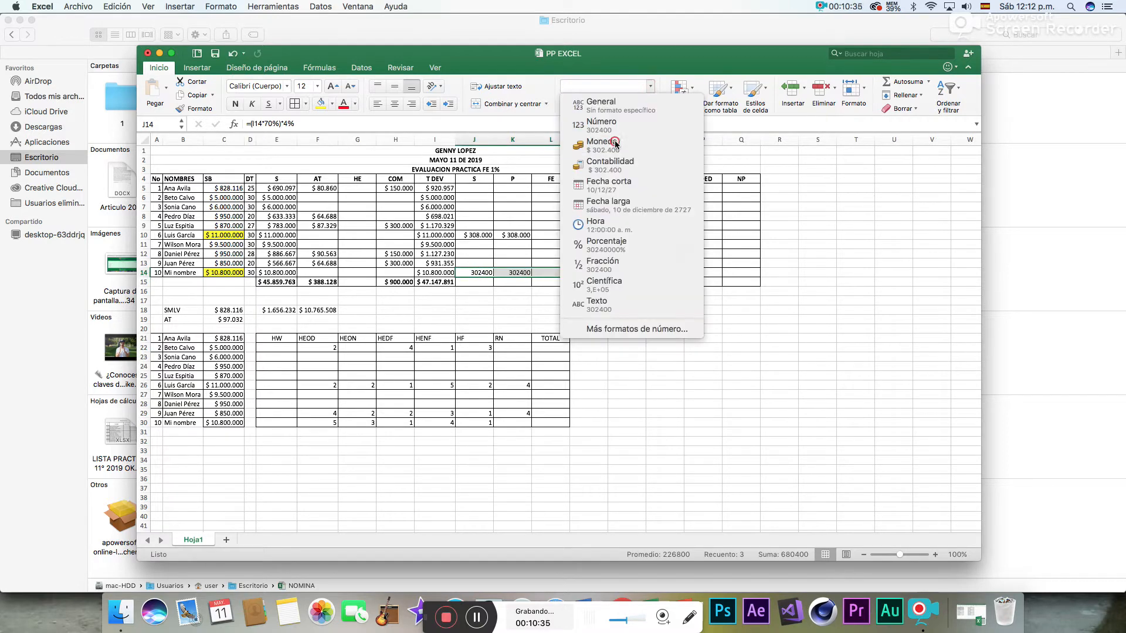
left_click(613, 146)
left_click(524, 297)
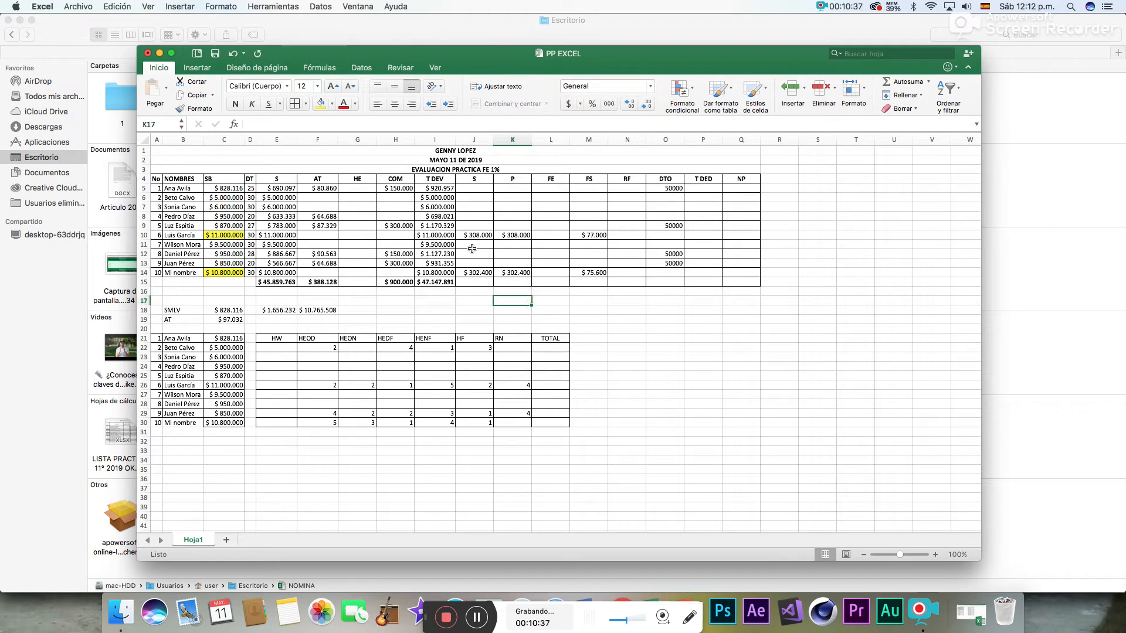
left_click(481, 190)
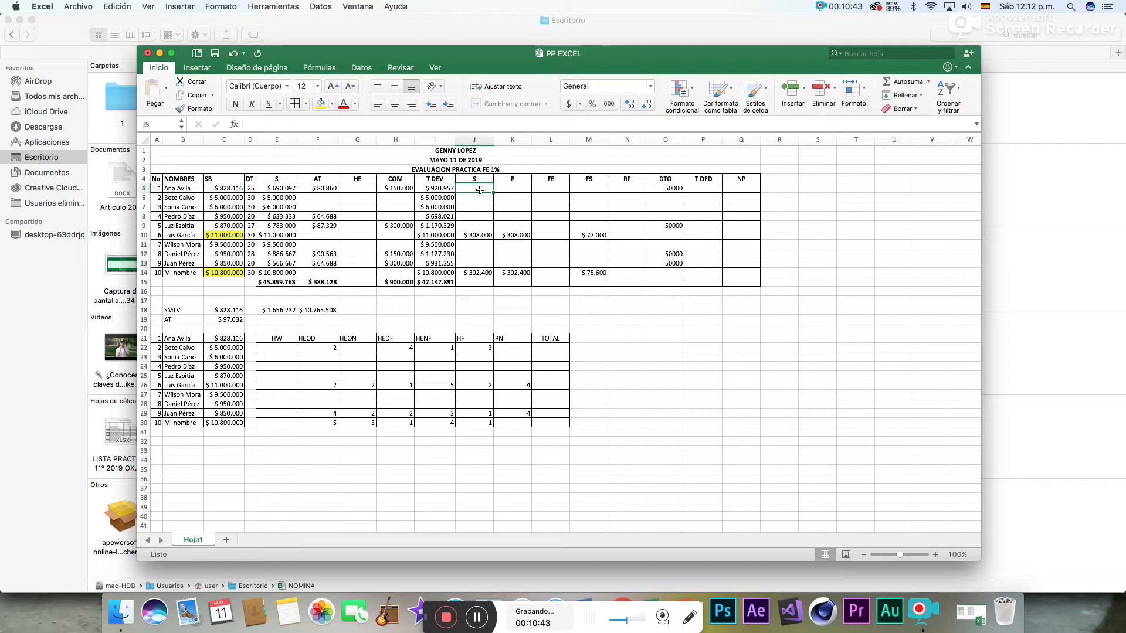
left_click_drag(283, 188, 281, 222)
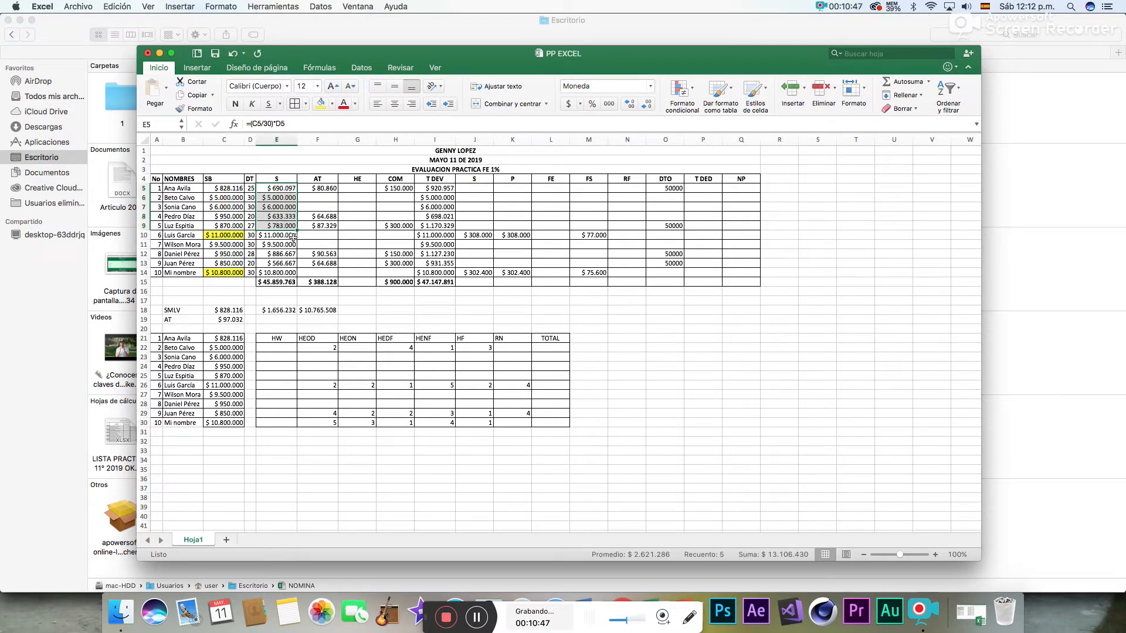
left_click_drag(286, 254, 285, 269)
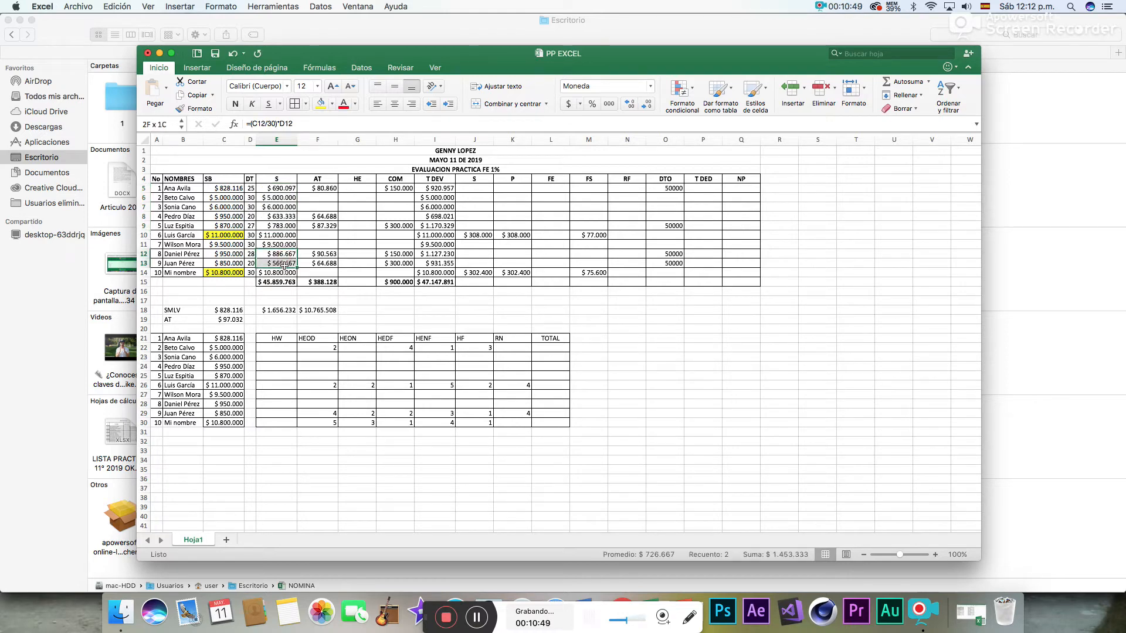
left_click_drag(285, 188, 284, 225)
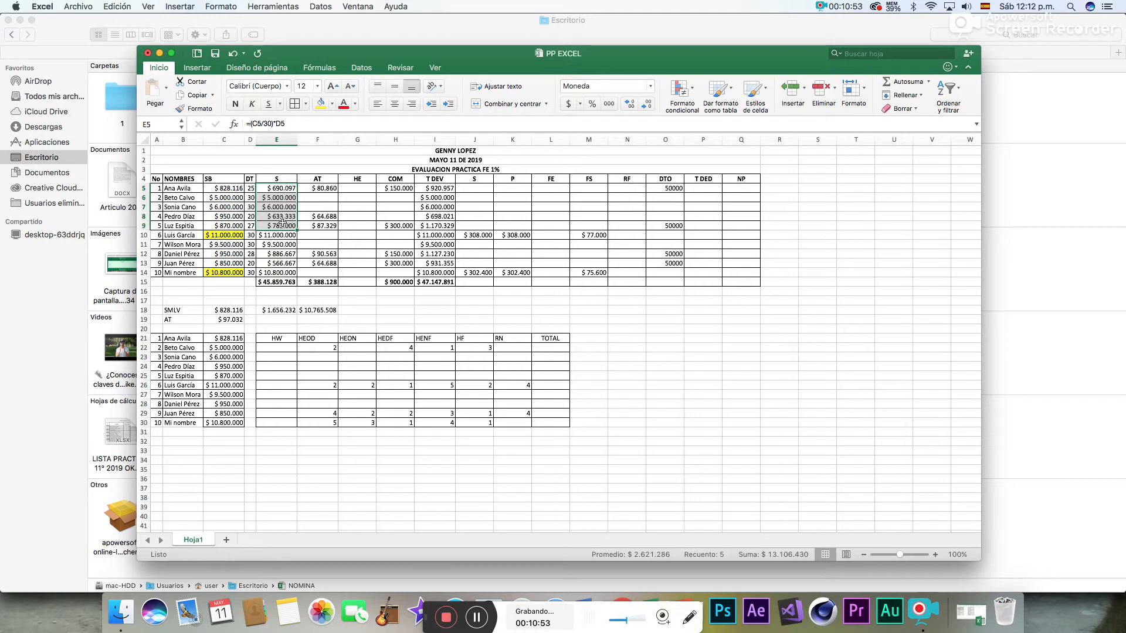
- Calculate the S deduction in J5 with the formula =(I5-F5)*4% and fill it down through J9 for employees 1 to 5
left_click(469, 189)
type("=")
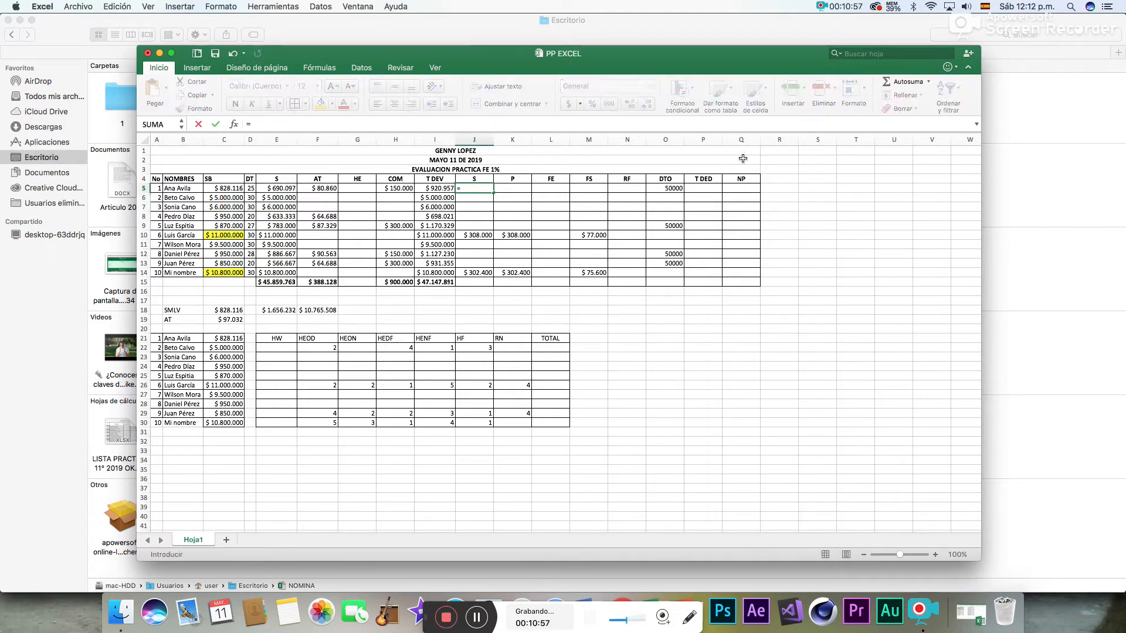
type("(")
left_click(449, 187)
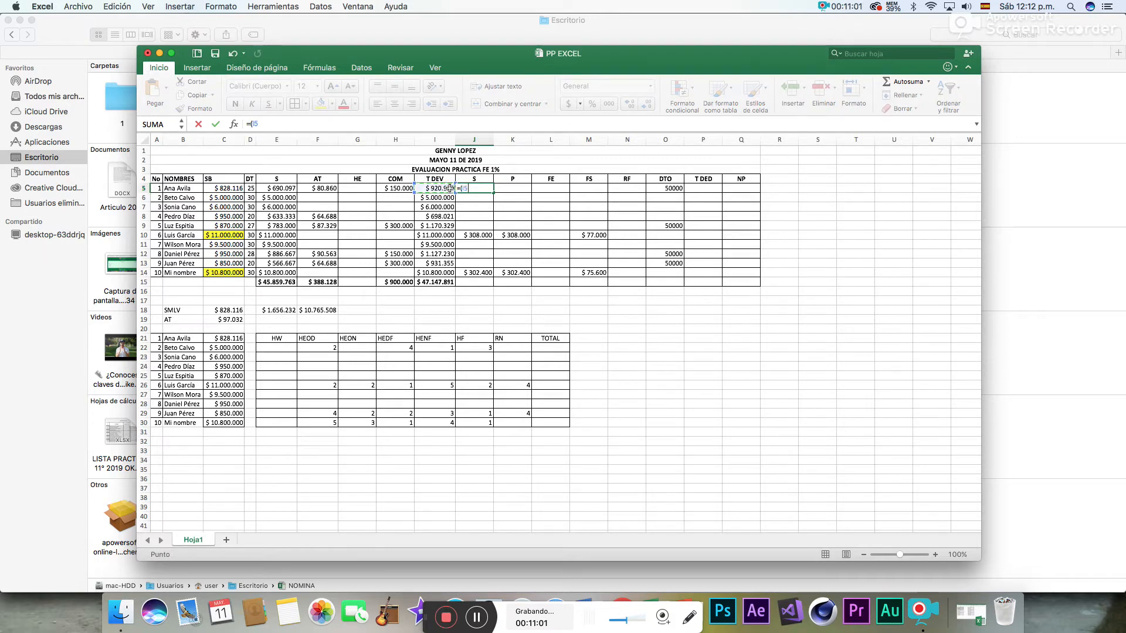
left_click(328, 188)
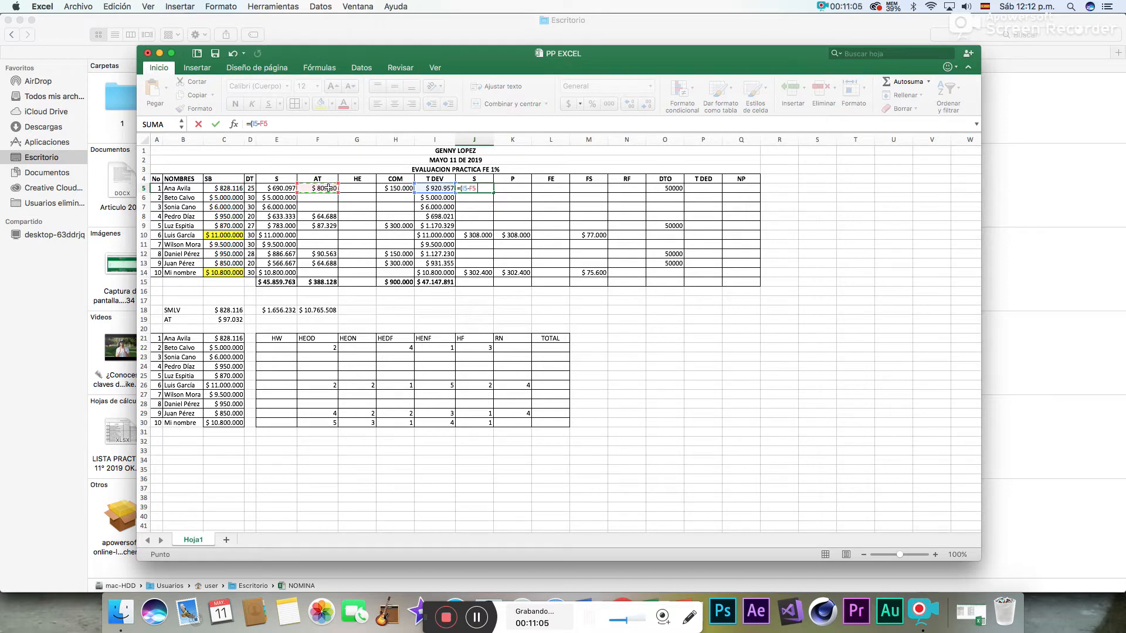
type(")*4")
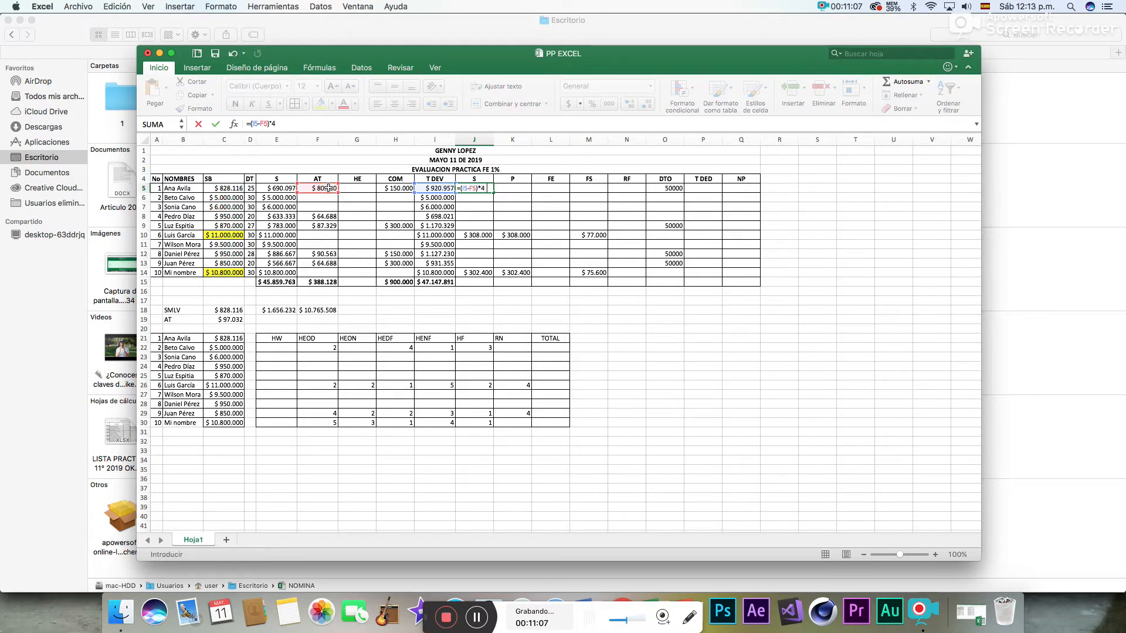
type("%")
key("Return")
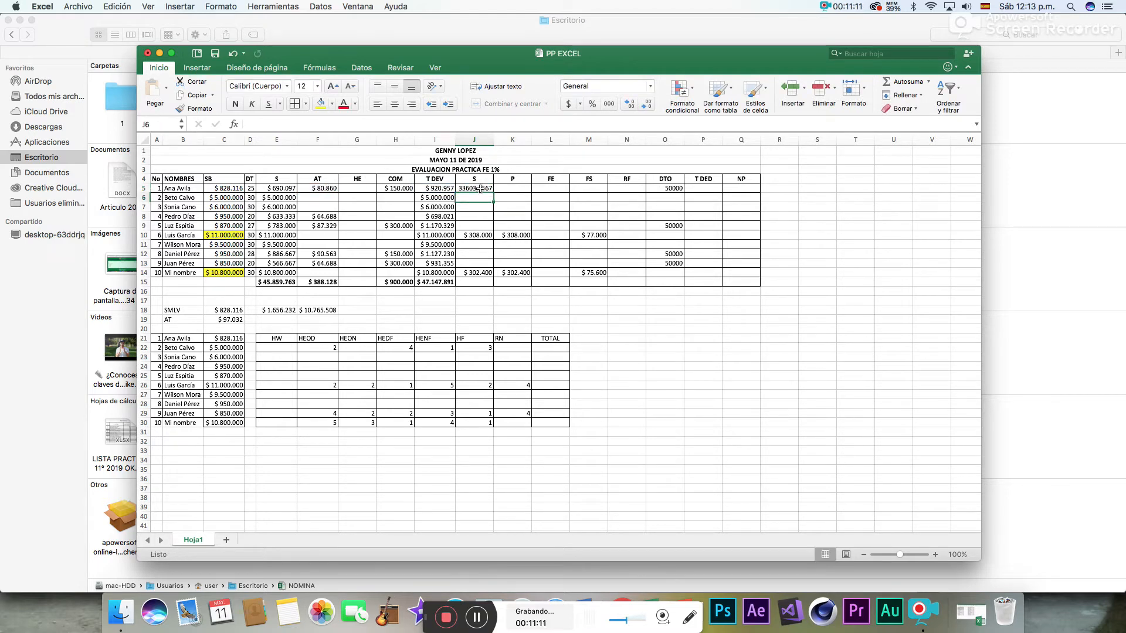
left_click(480, 188)
left_click_drag(494, 193, 487, 226)
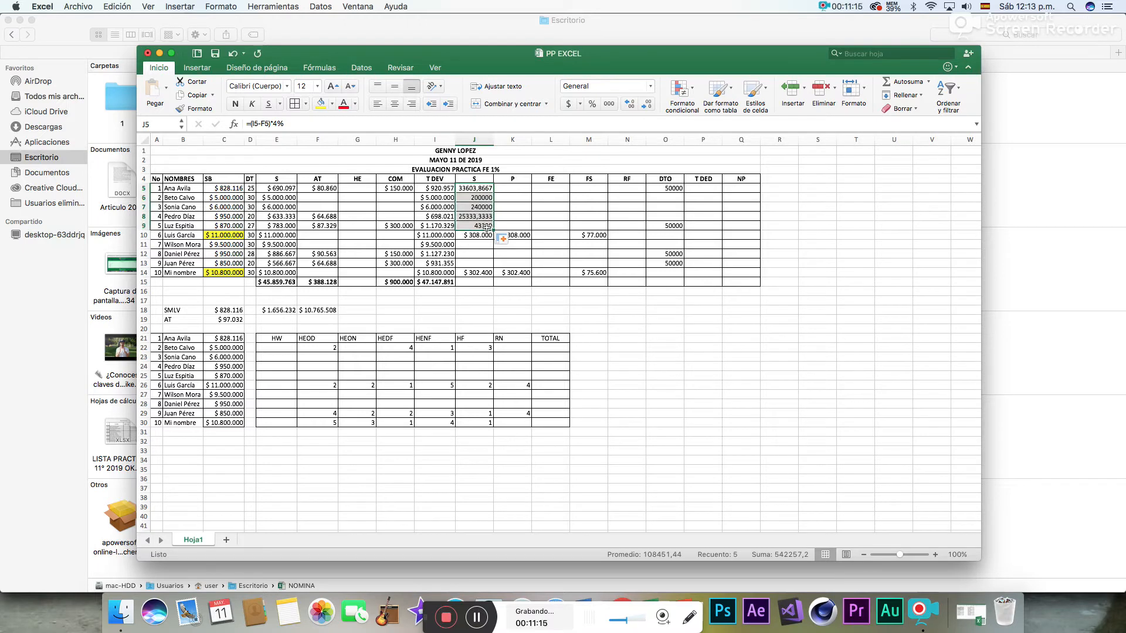
- Calculate the S deduction in J11 with the formula =(I11-F11)*4% and fill it down through J13 for employees 7 to 9
left_click(482, 246)
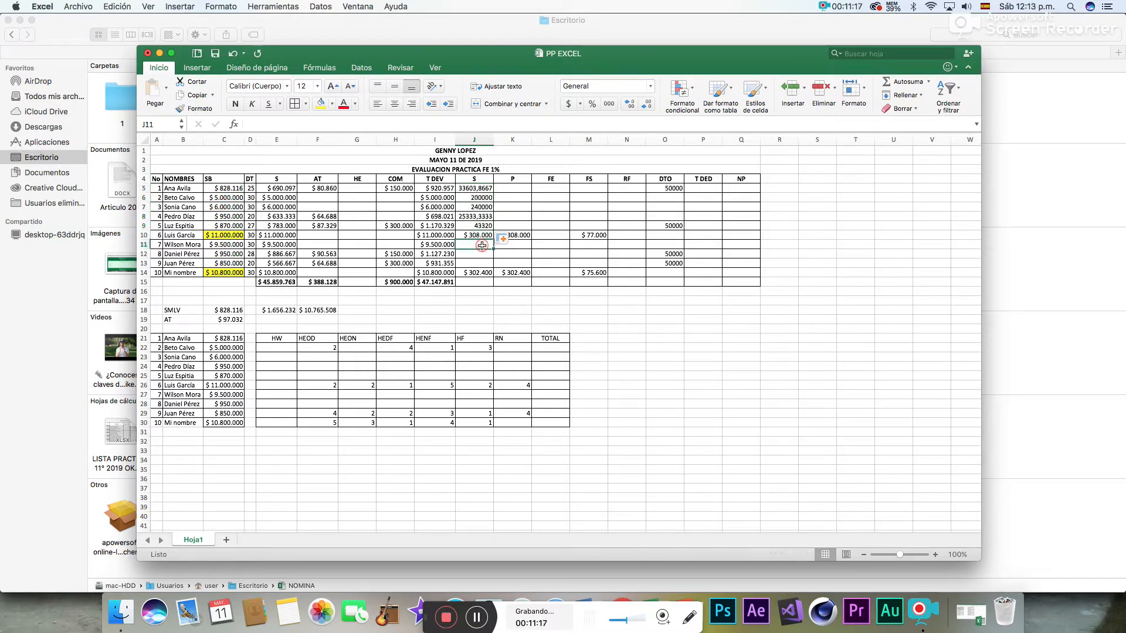
type("=(")
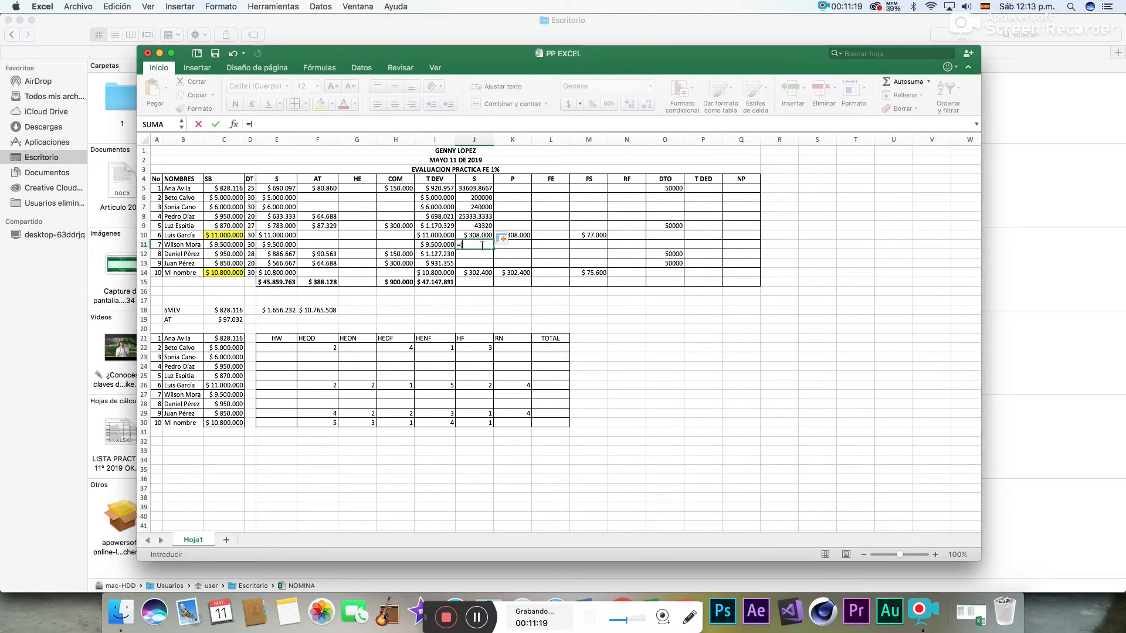
left_click(439, 245)
type("-")
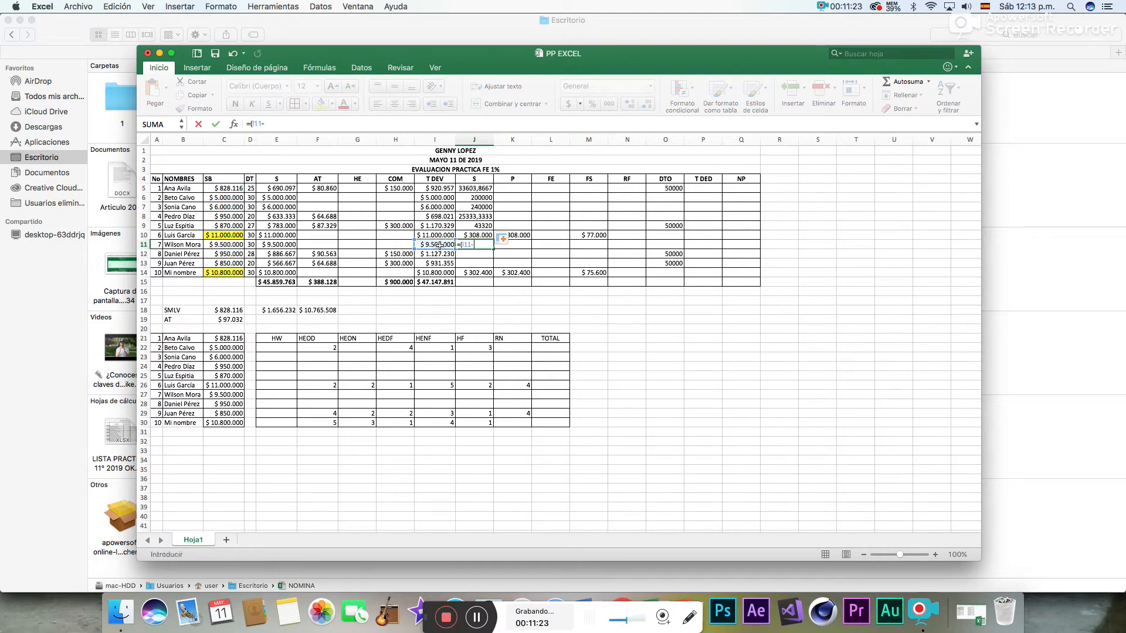
left_click(334, 247)
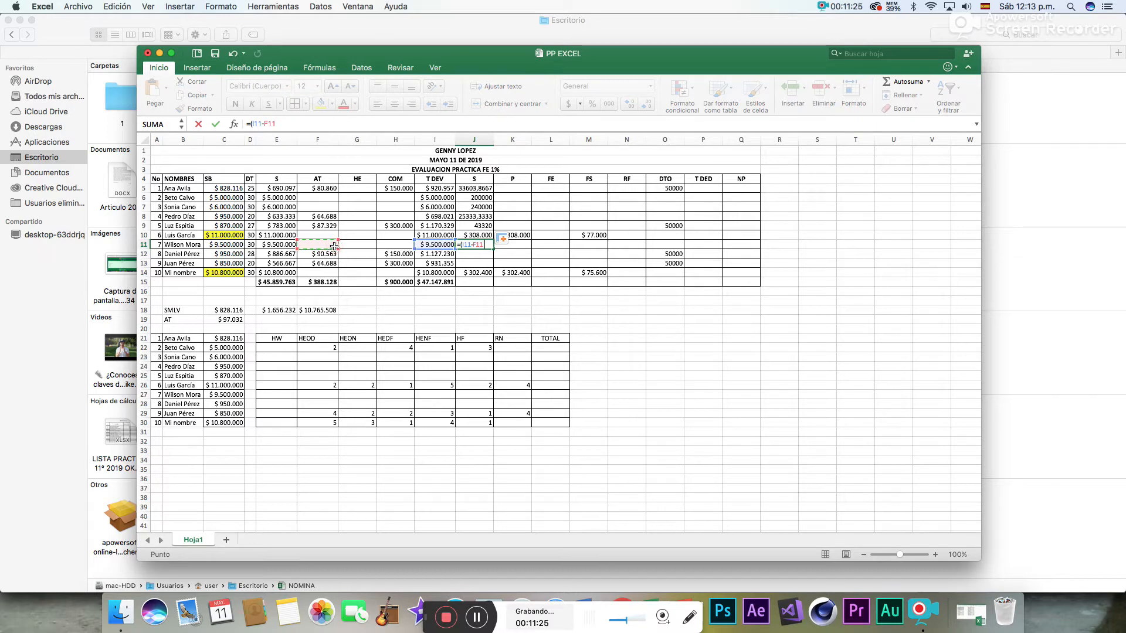
type(")*4%")
key("Return")
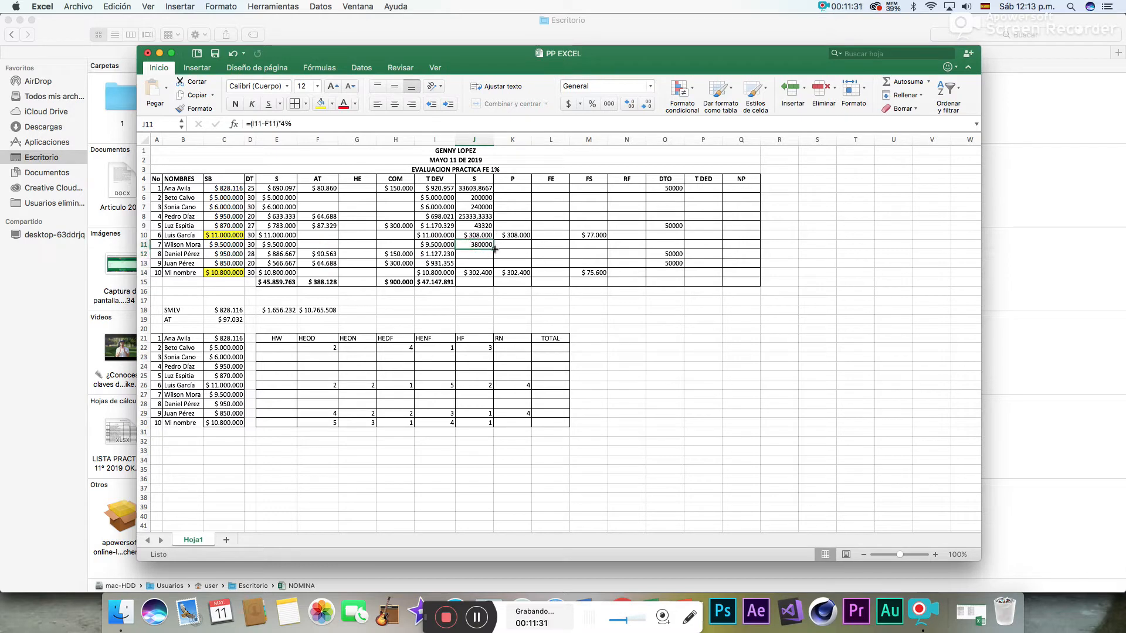
mouse_move(495, 249)
left_mouse_down()
mouse_move(496, 267)
mouse_move(505, 261)
left_mouse_up()
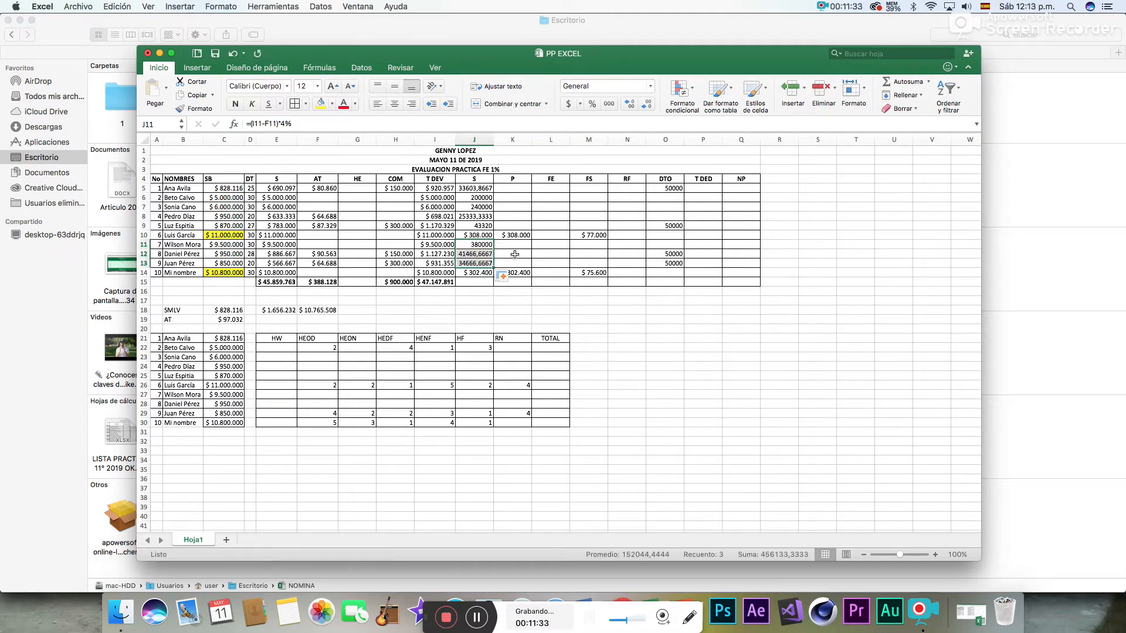
left_click(515, 254)
- Reduce the S column values in J5:J14 to zero decimal places
left_click_drag(487, 188, 482, 273)
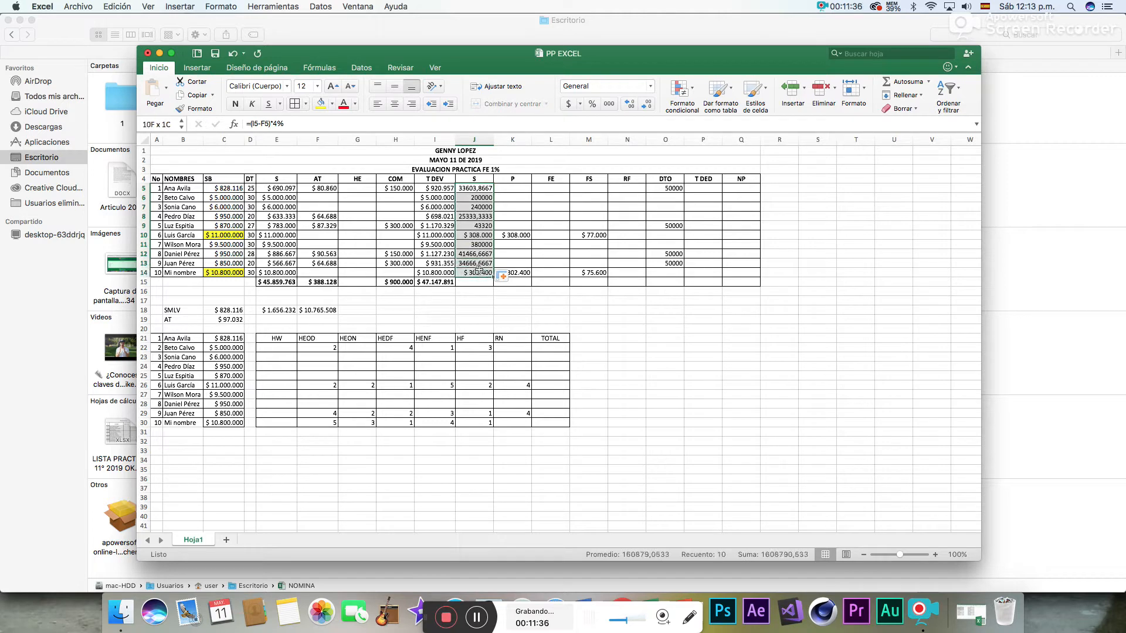
left_click(629, 107)
left_click(648, 105)
left_click(648, 105)
left_click(648, 105)
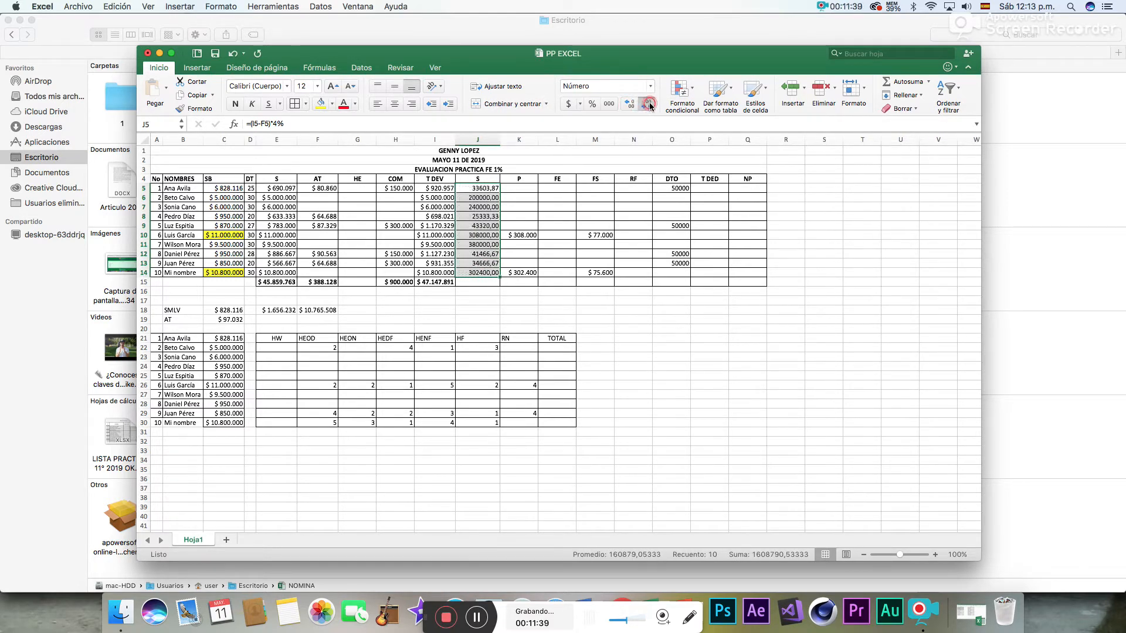
left_click(649, 105)
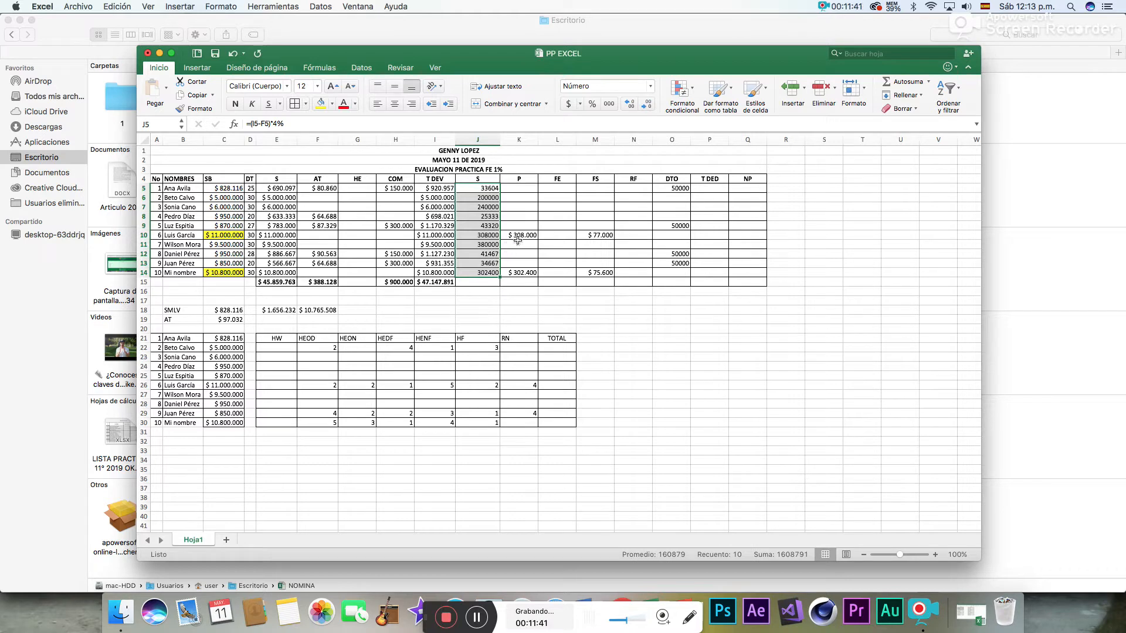
- Format the S column values in J5:J14 as currency (Moneda)
left_click(650, 86)
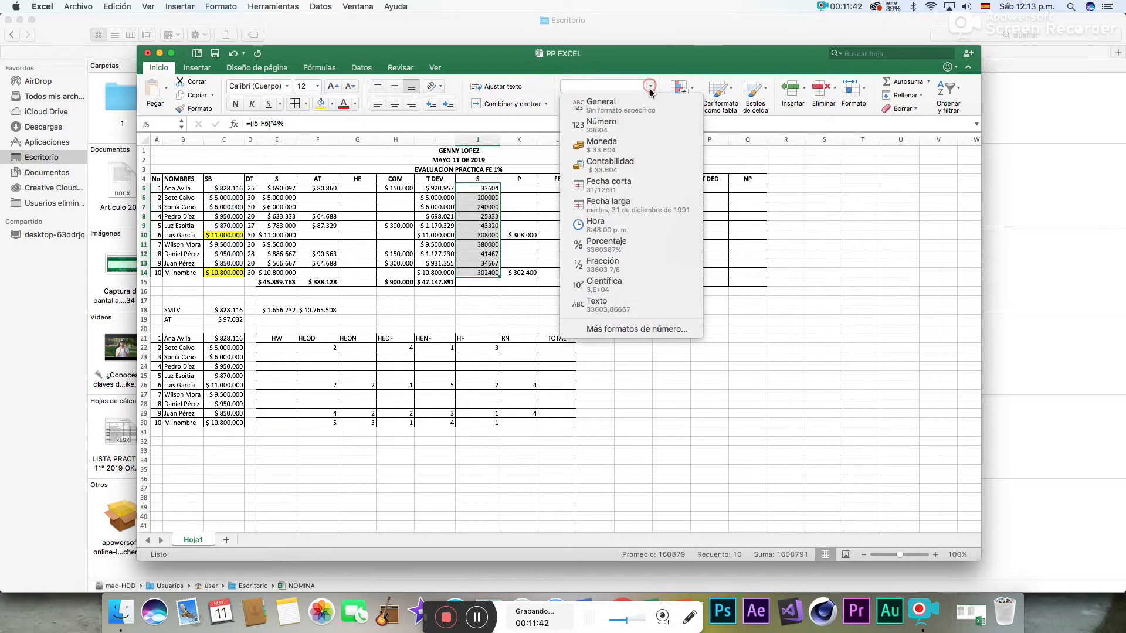
left_click(606, 155)
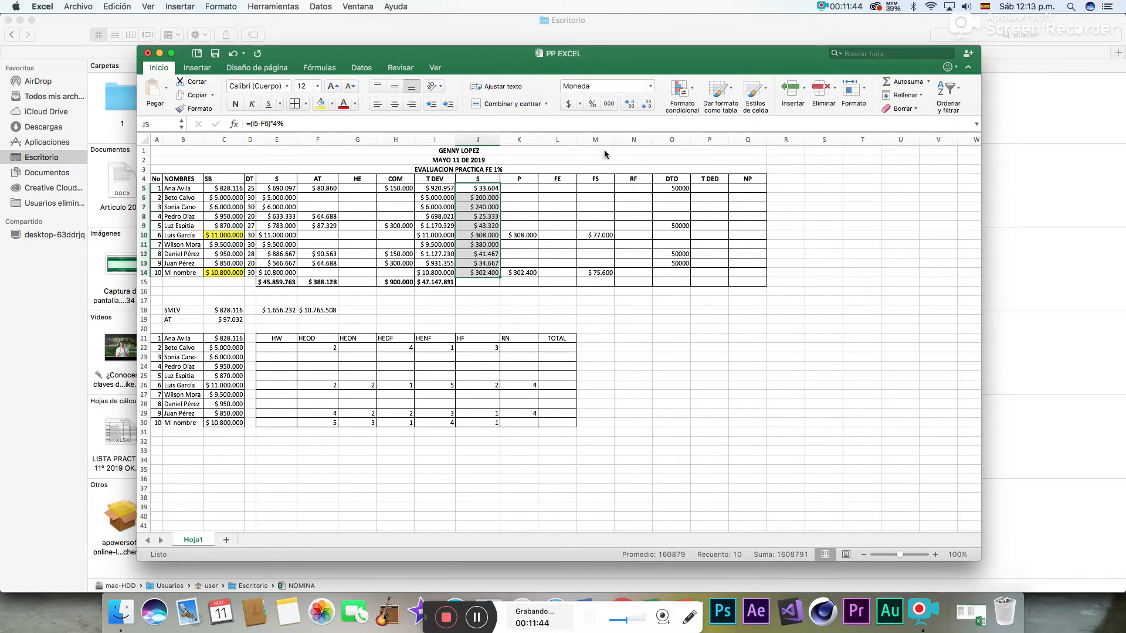
left_click(523, 217)
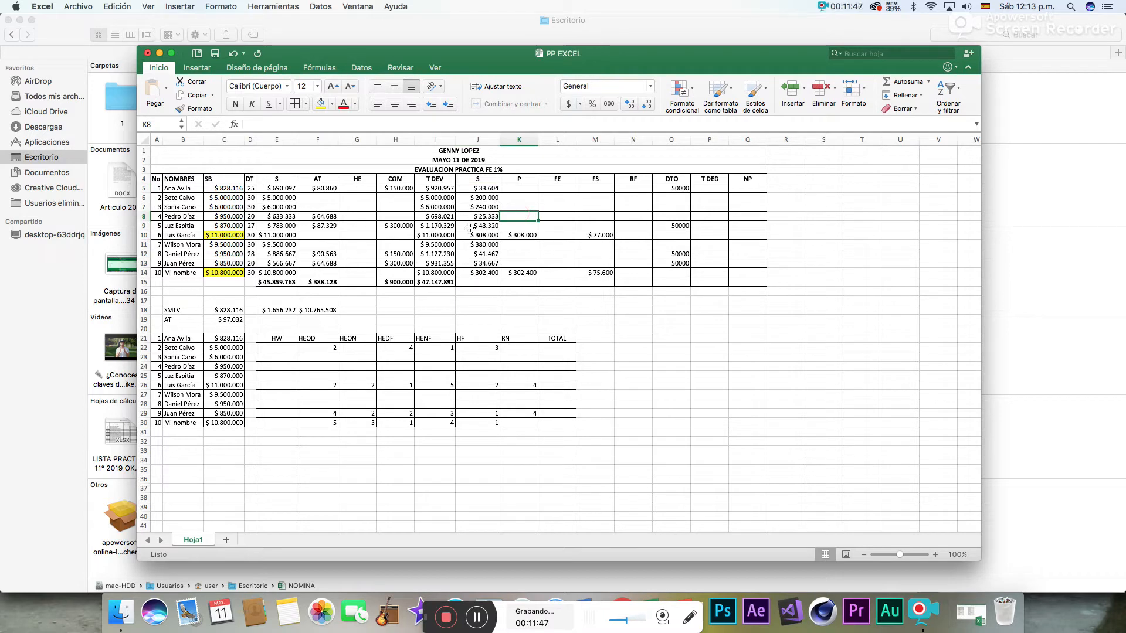
left_click(490, 235)
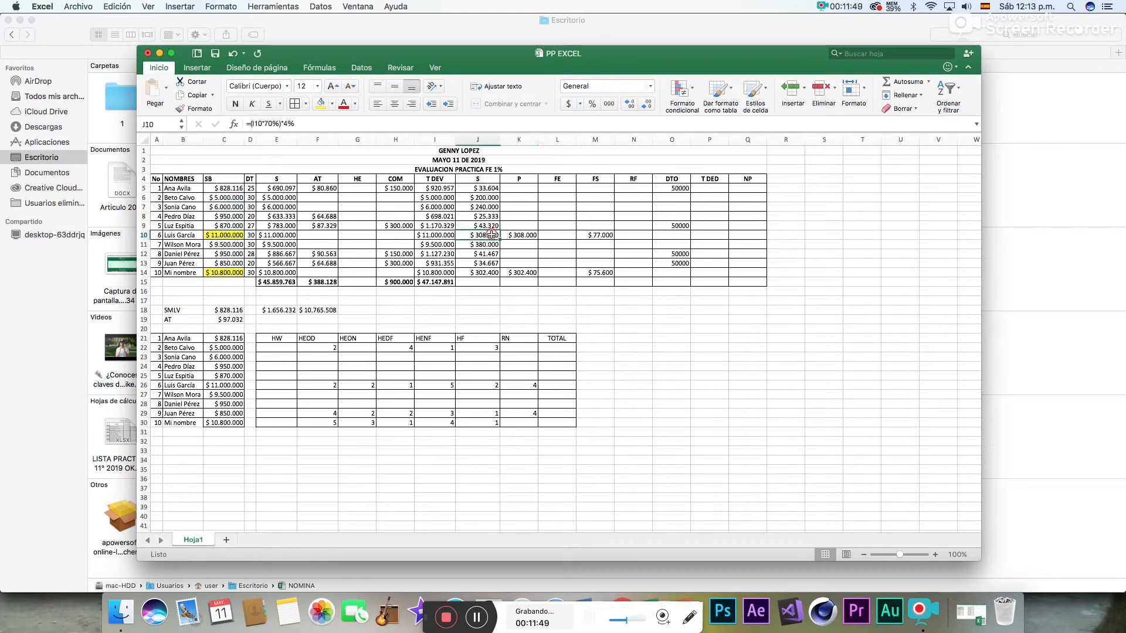
left_click(482, 272)
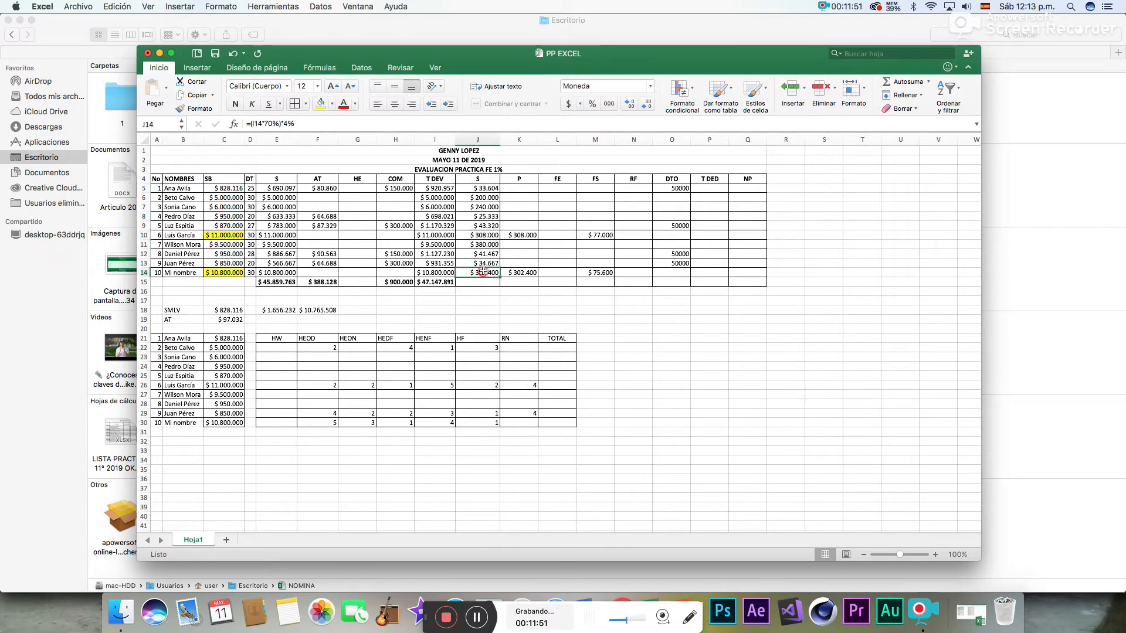
- Calculate the P deduction in K5 with the formula =(I5-F5)*4% and fill it down through K9 for employees 1 to 5
left_click(521, 190)
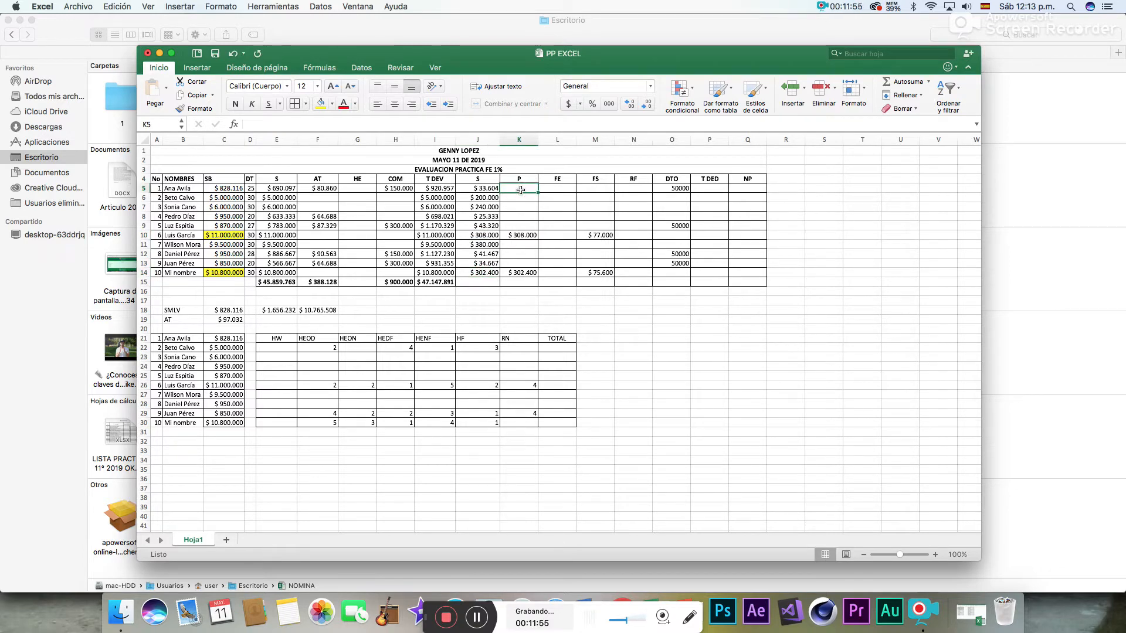
type("=(I5")
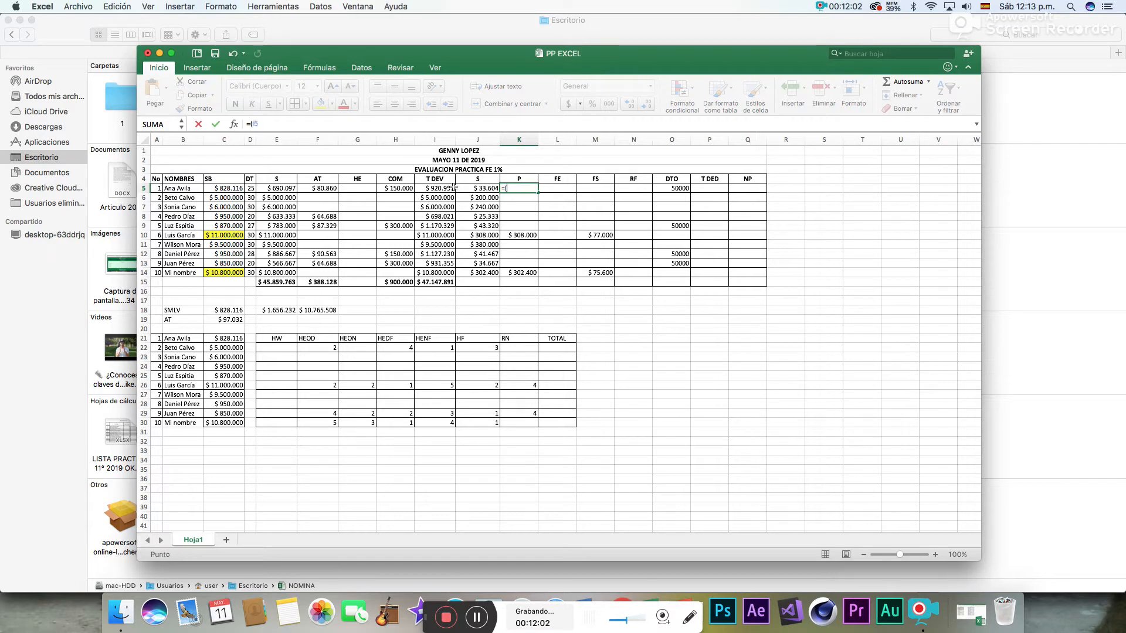
left_click(454, 188)
type("-")
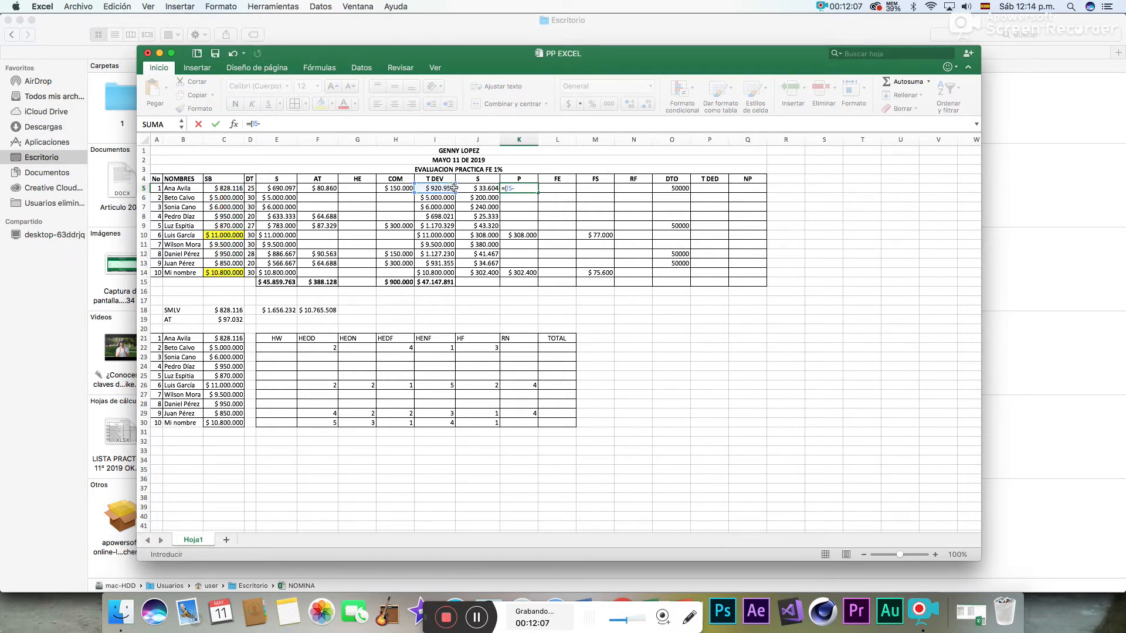
left_click(332, 187)
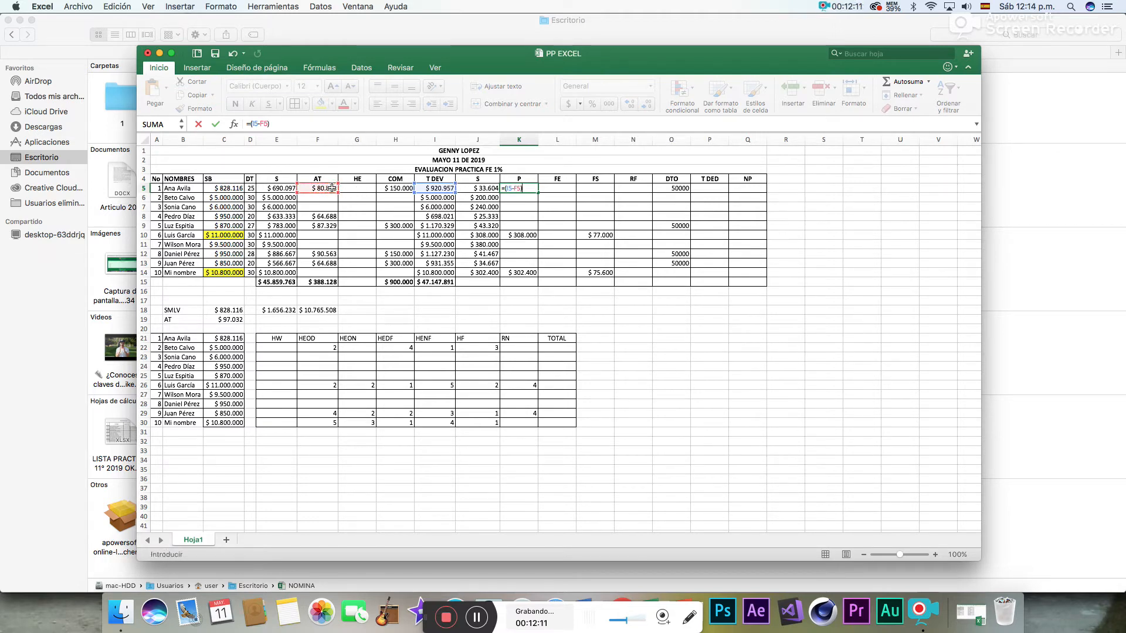
type(")*4%")
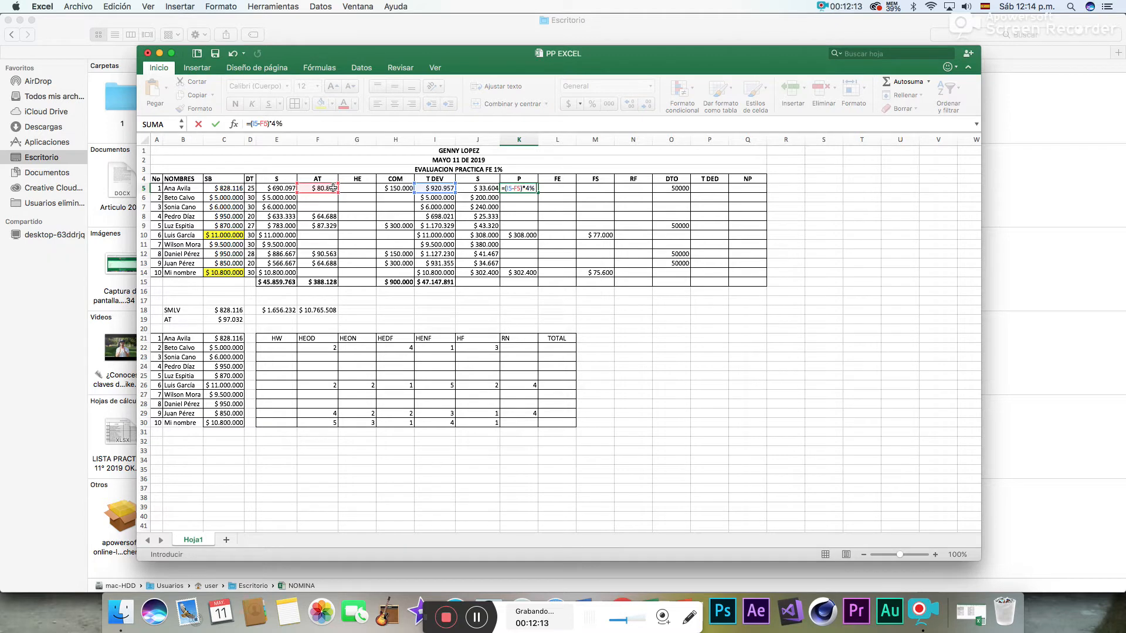
key("Return")
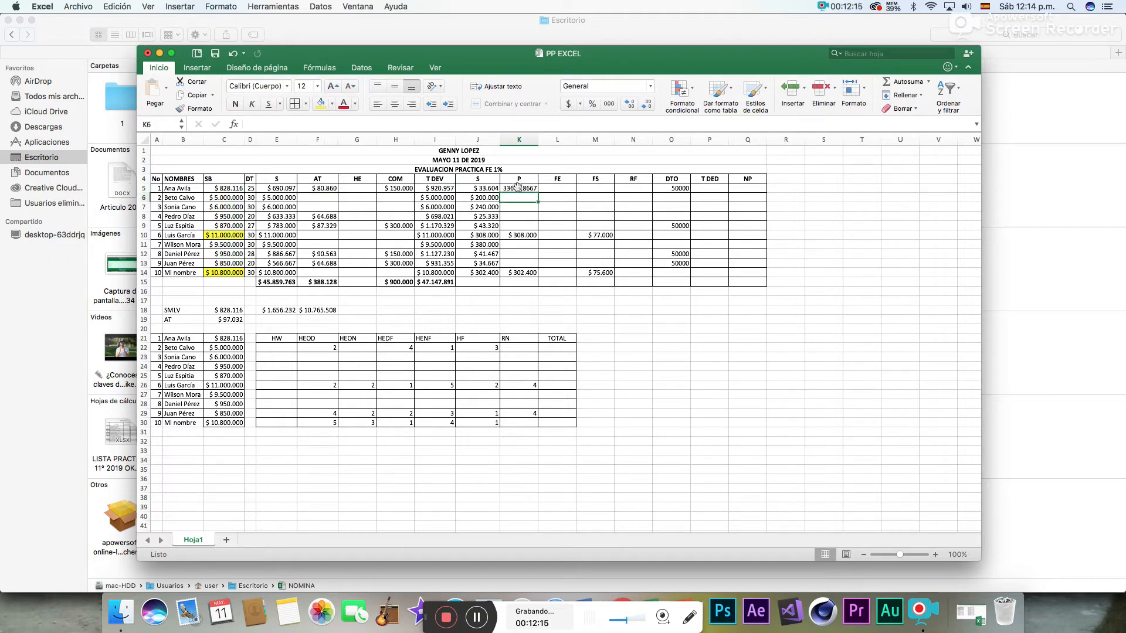
left_click(517, 188)
left_click(541, 196)
left_click(534, 190)
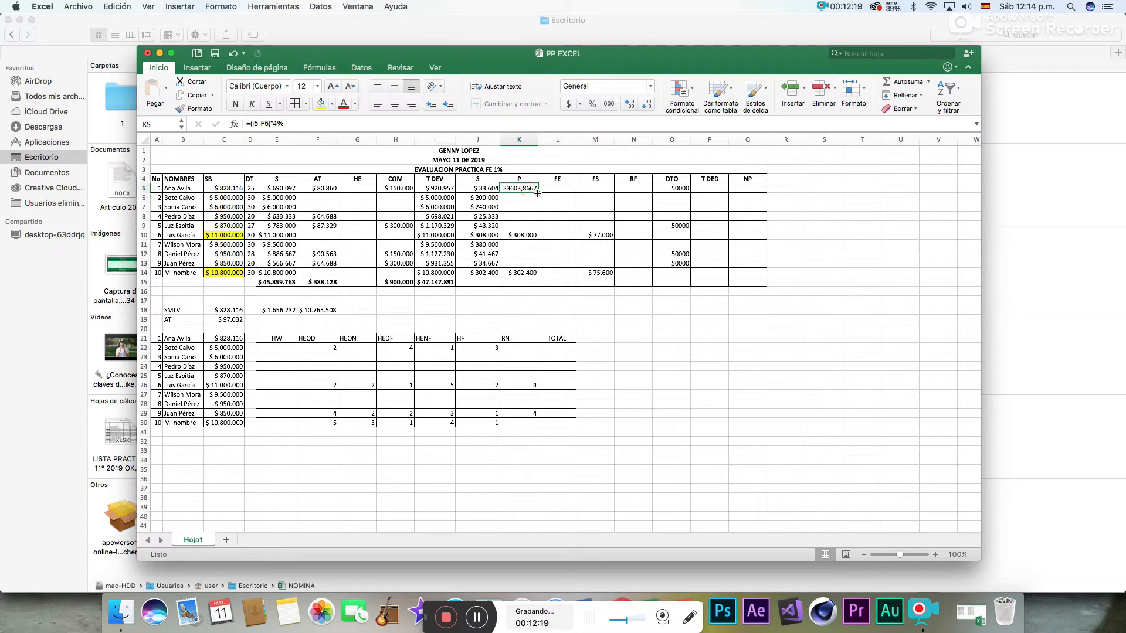
left_click_drag(538, 193, 533, 229)
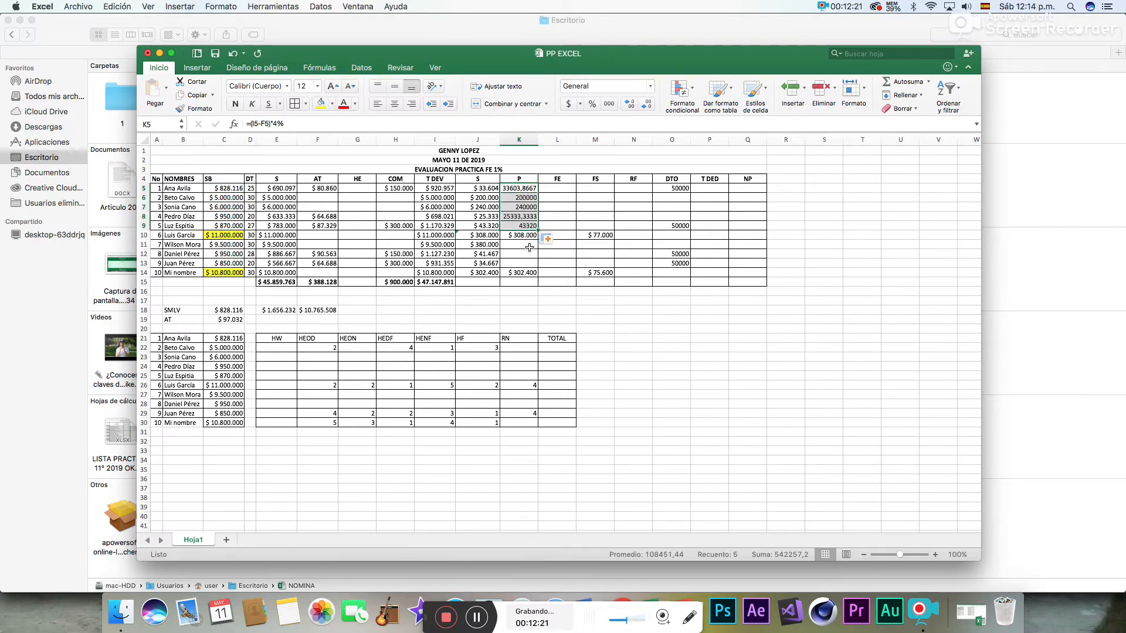
- Calculate the P deduction in K11 with the formula =(I11-F11)*4% and fill it down through K13 for employees 7 to 9
left_click(531, 248)
type("=(")
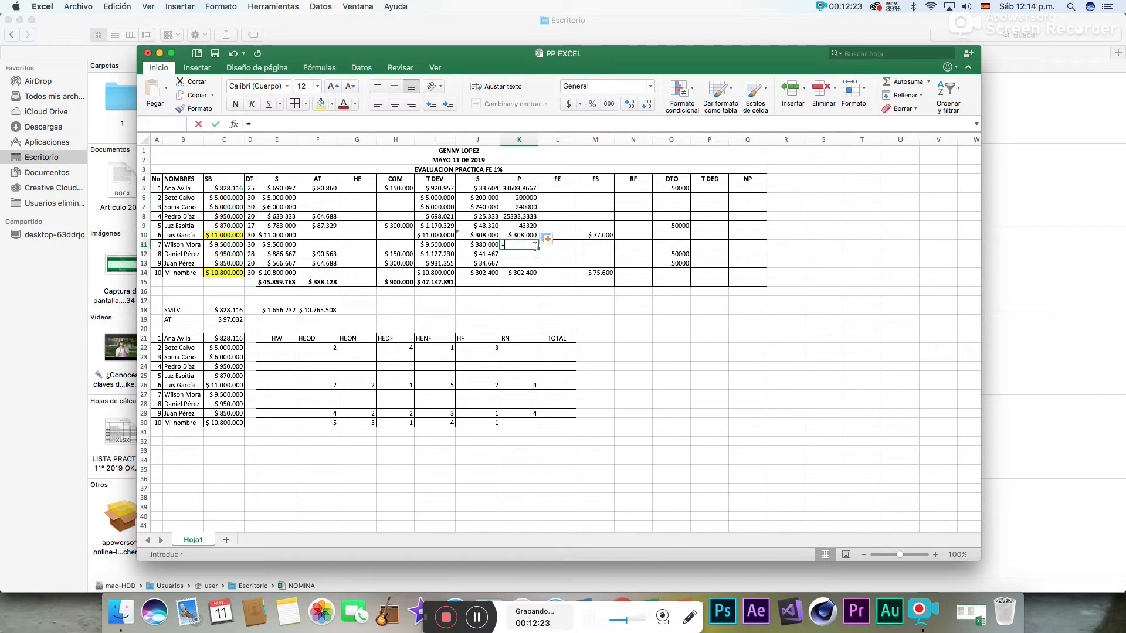
left_click(446, 245)
type("-")
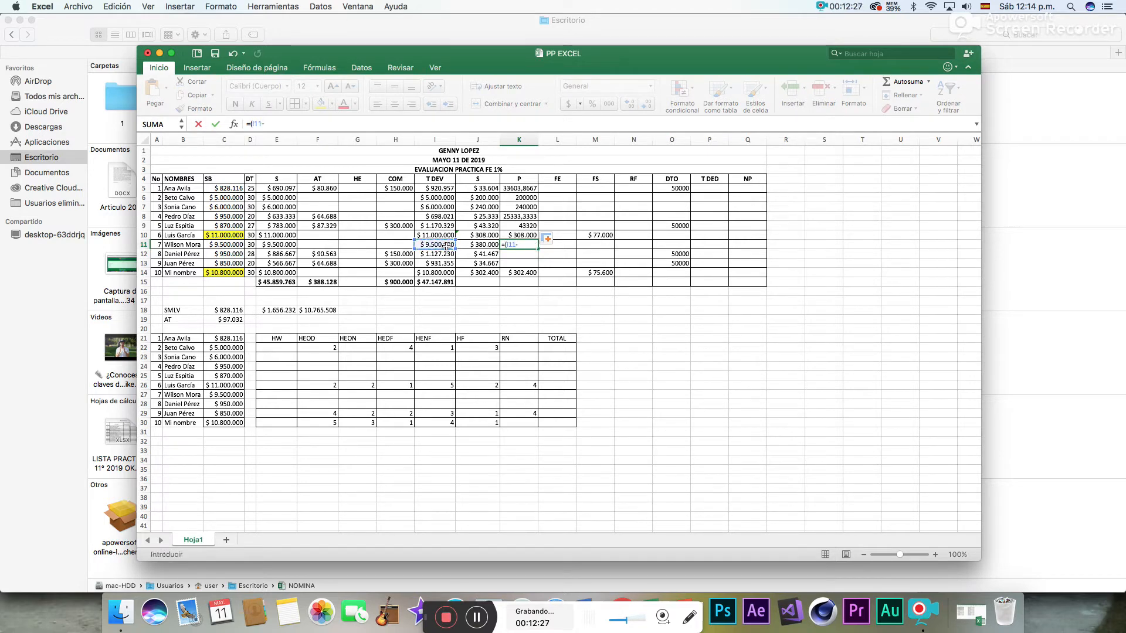
left_click(323, 244)
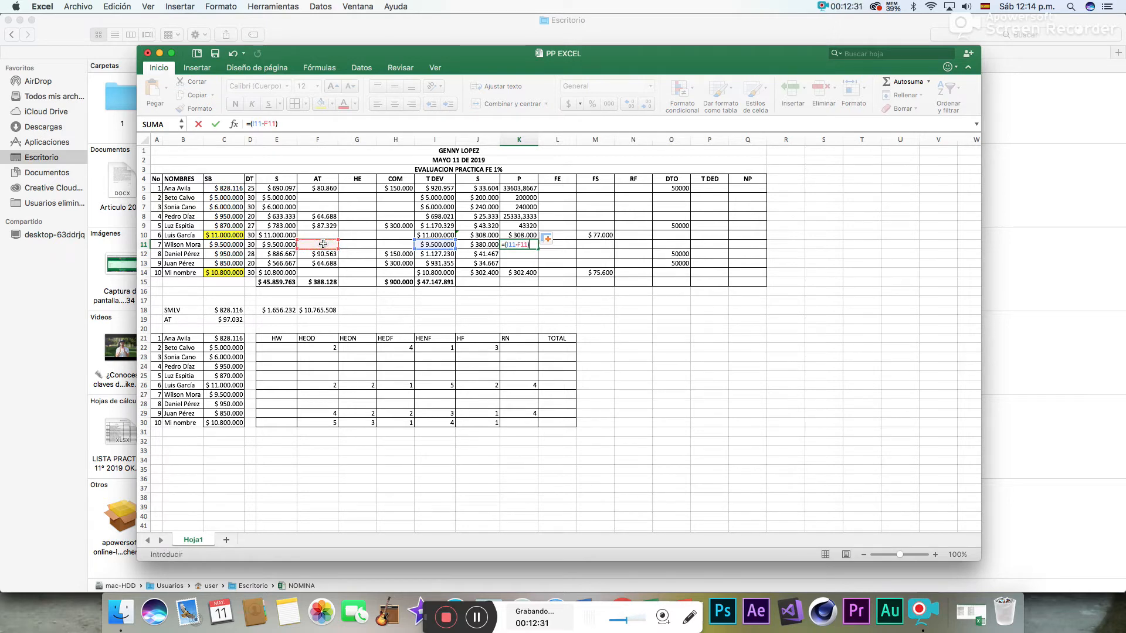
type(")*4")
key("Return")
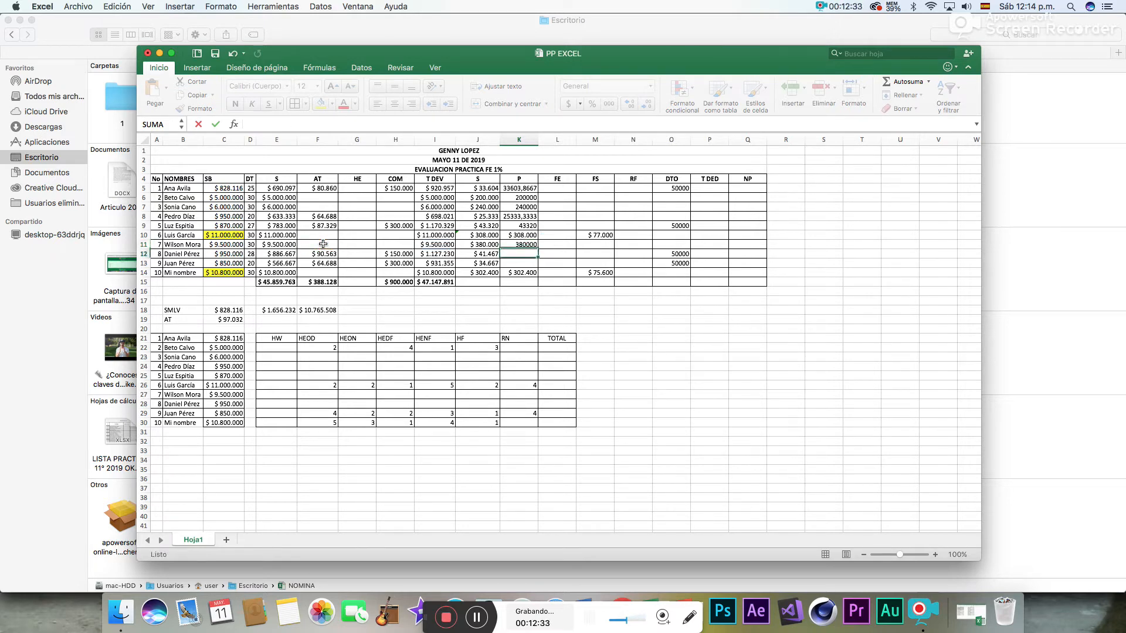
left_click(512, 244)
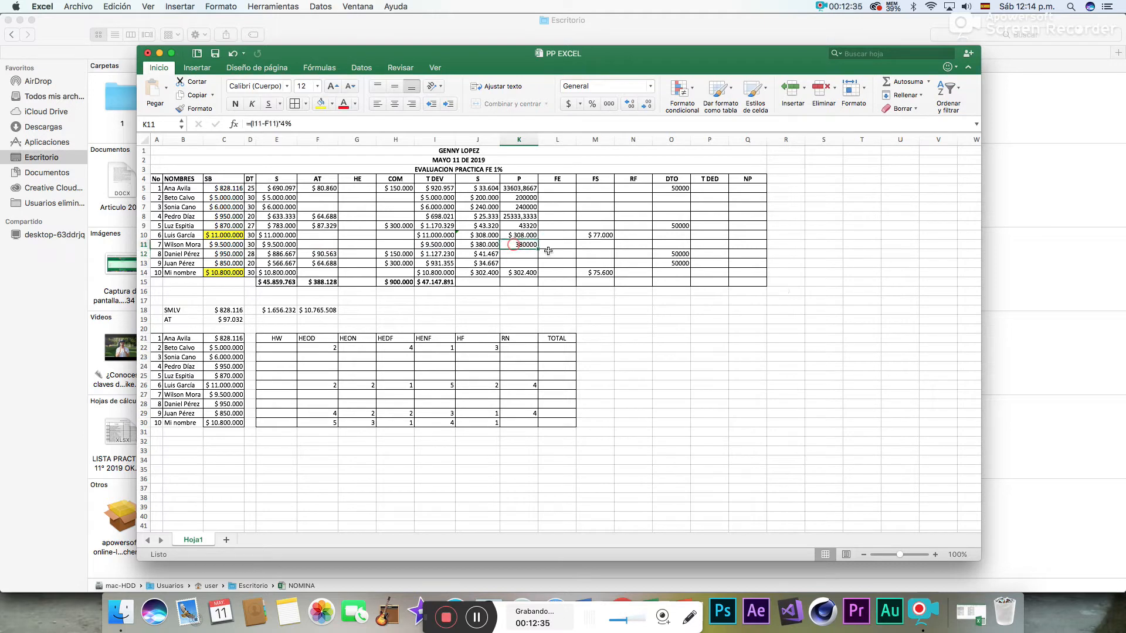
left_click_drag(538, 249, 535, 267)
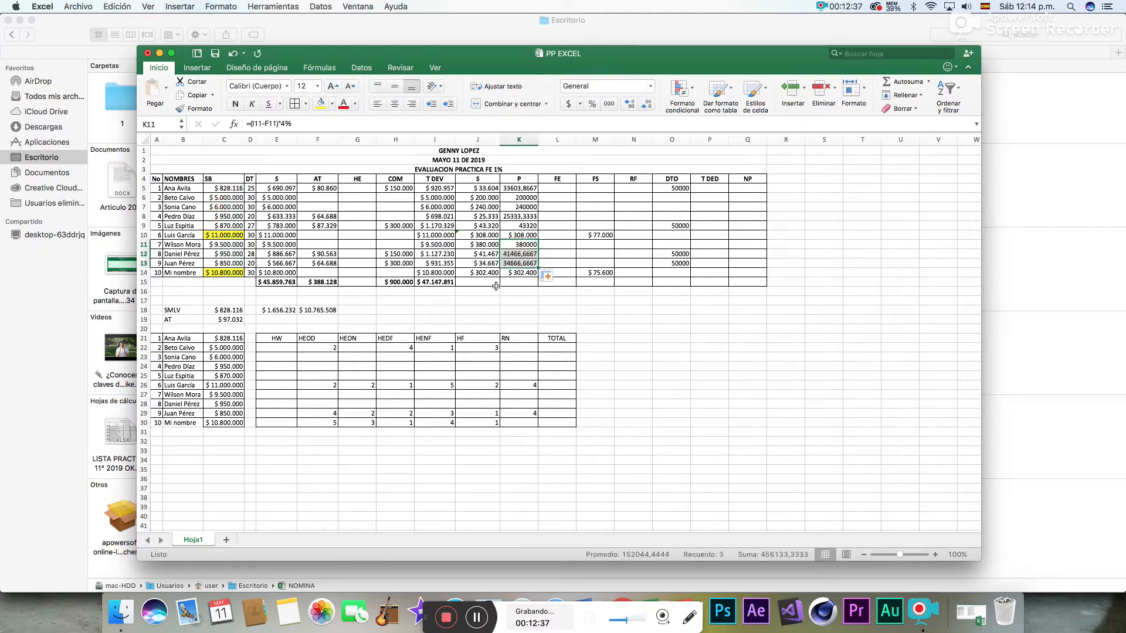
- Reduce the P column values in K5:K14 to zero decimal places
left_click(528, 286)
left_click_drag(518, 188, 522, 274)
left_click(648, 106)
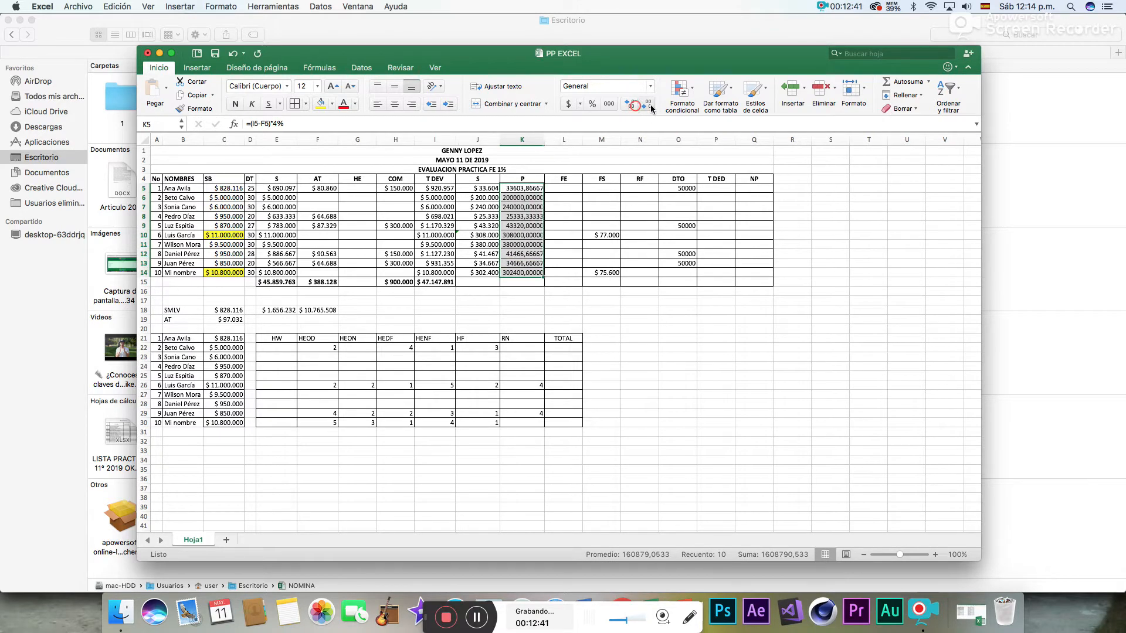
left_click(648, 106)
left_click(648, 106)
left_click(648, 105)
left_click(648, 106)
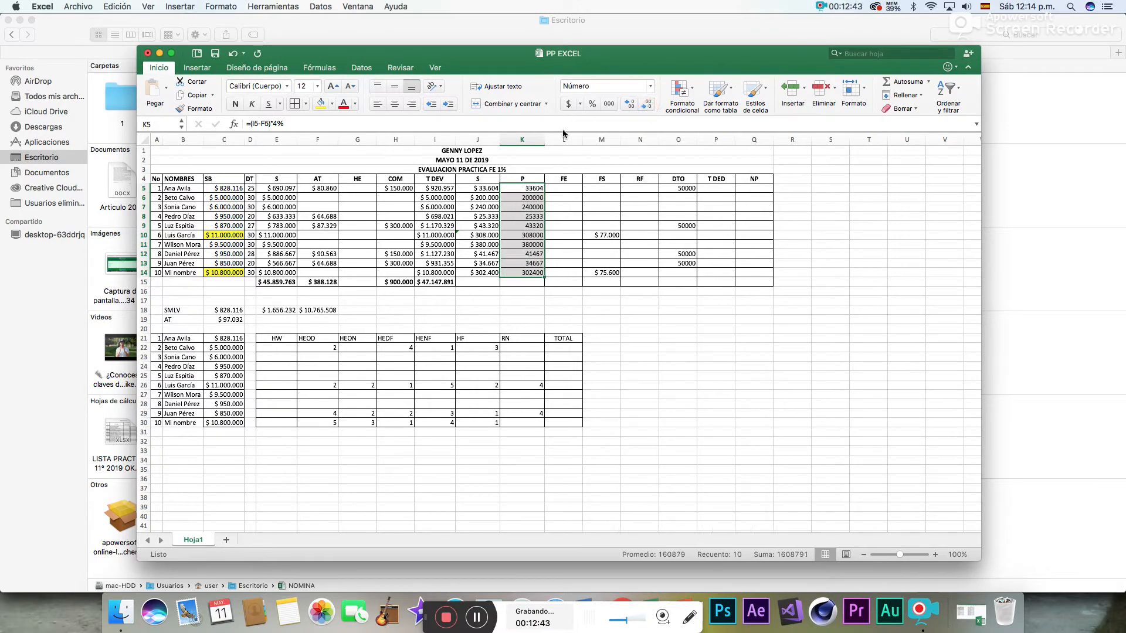
- Autofit the widths of columns K and J and format K5:K14 as currency (Moneda)
double_click(544, 139)
double_click(500, 139)
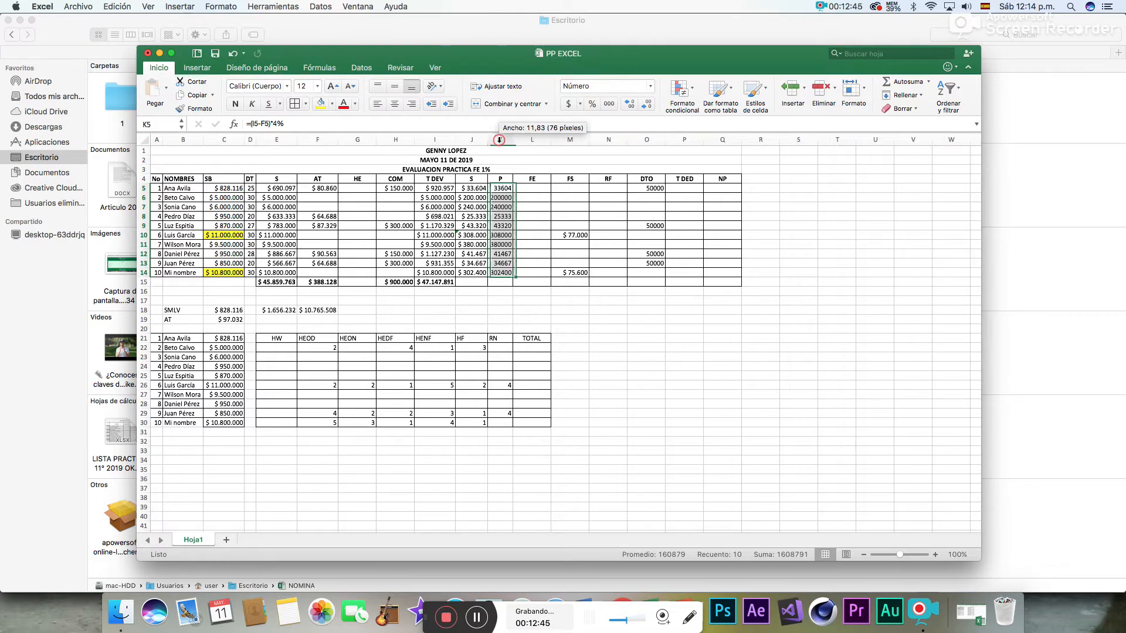
left_click(650, 87)
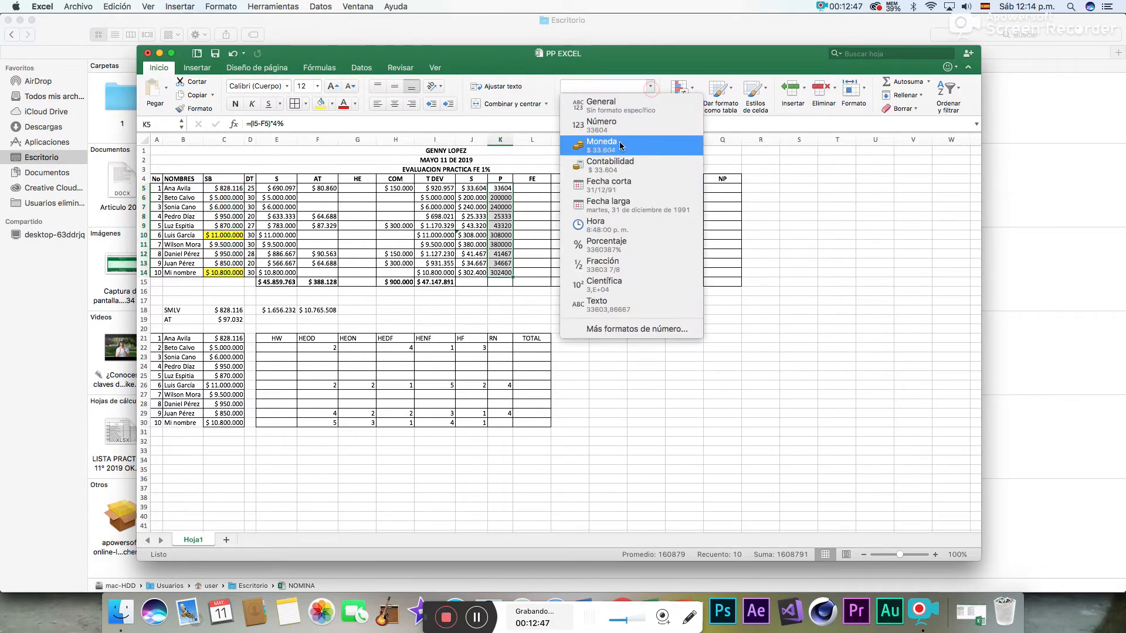
left_click(621, 146)
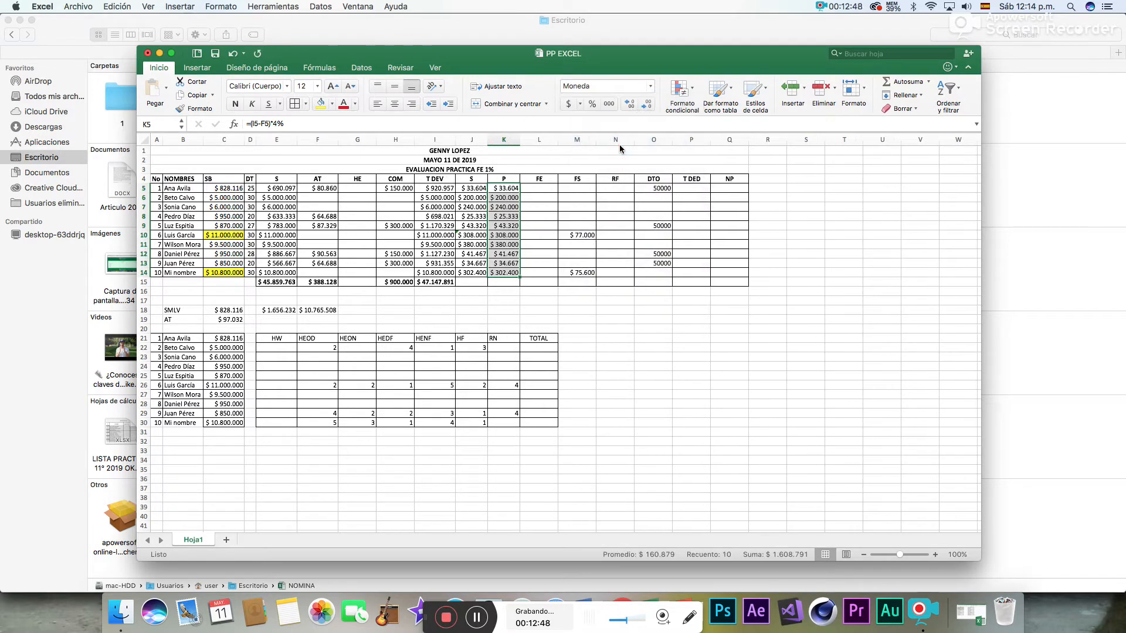
- Total the S and P columns in J15 and K15 with =SUMA(J5:J14) and =SUMA(K5:K14)
left_click(473, 283)
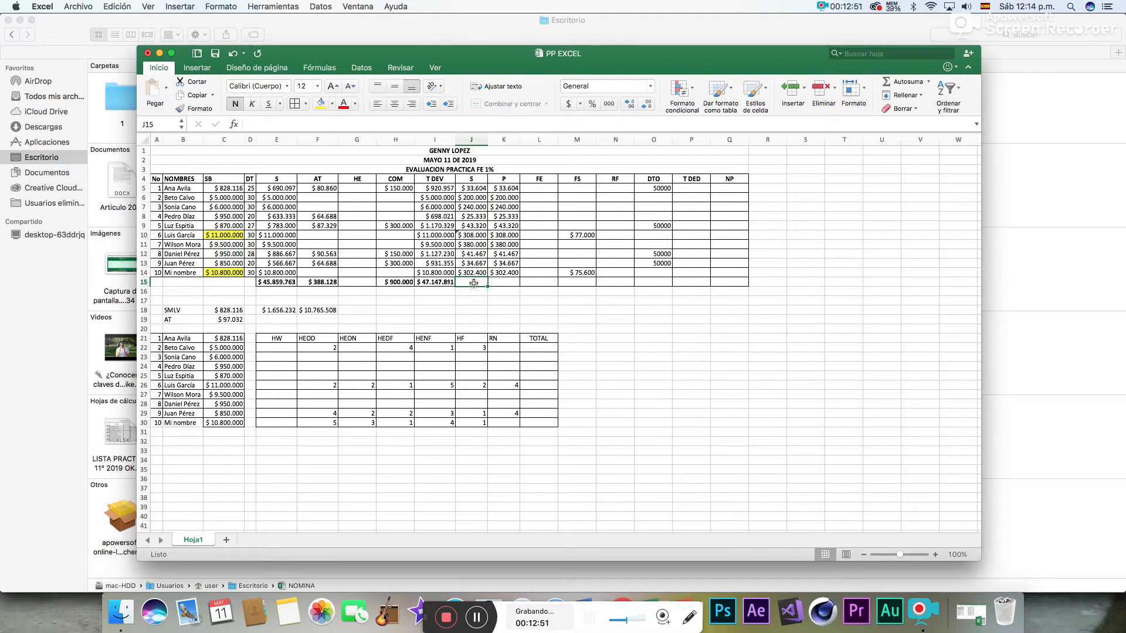
left_click(900, 81)
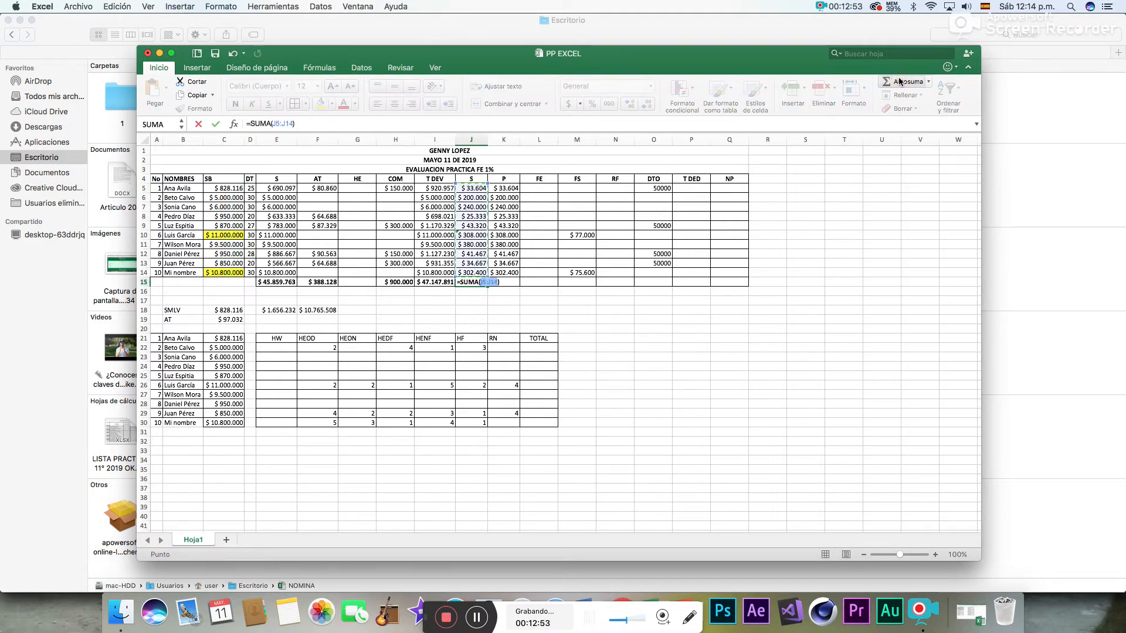
key("Return")
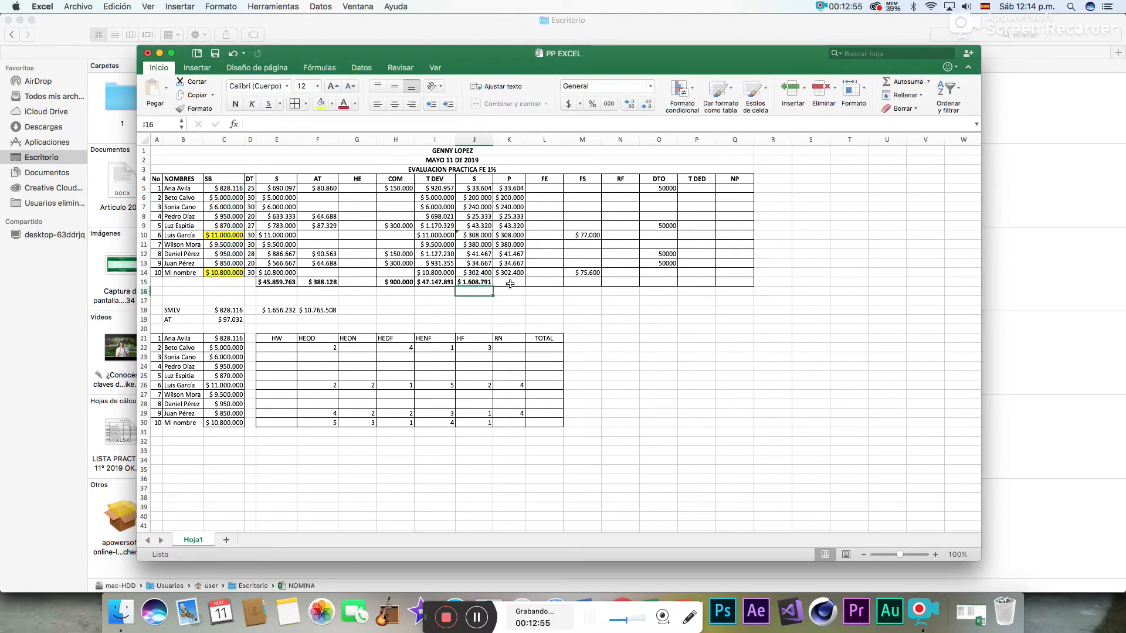
left_click(510, 284)
left_click(909, 83)
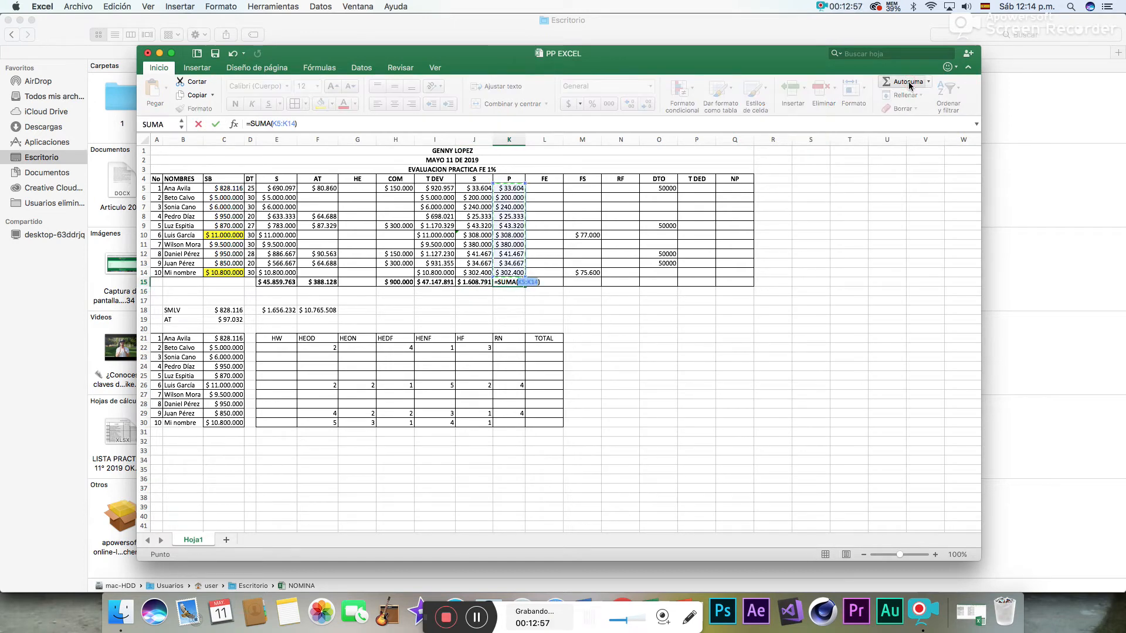
key("Return")
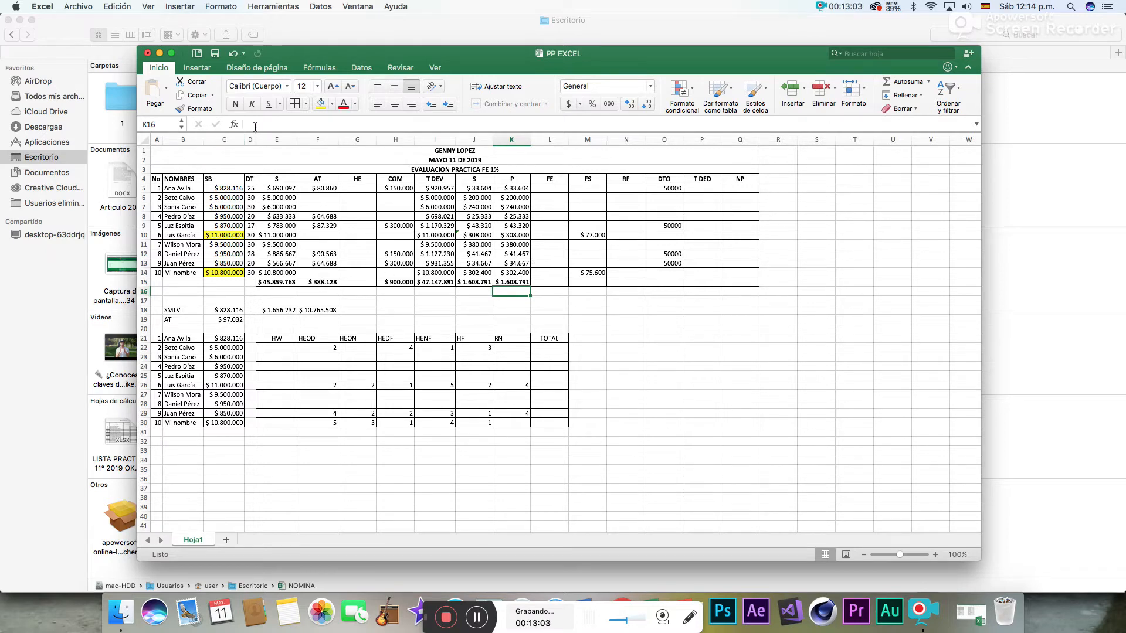
- Autofit the widths of columns C, F, H and K to their contents
double_click(243, 140)
double_click(335, 139)
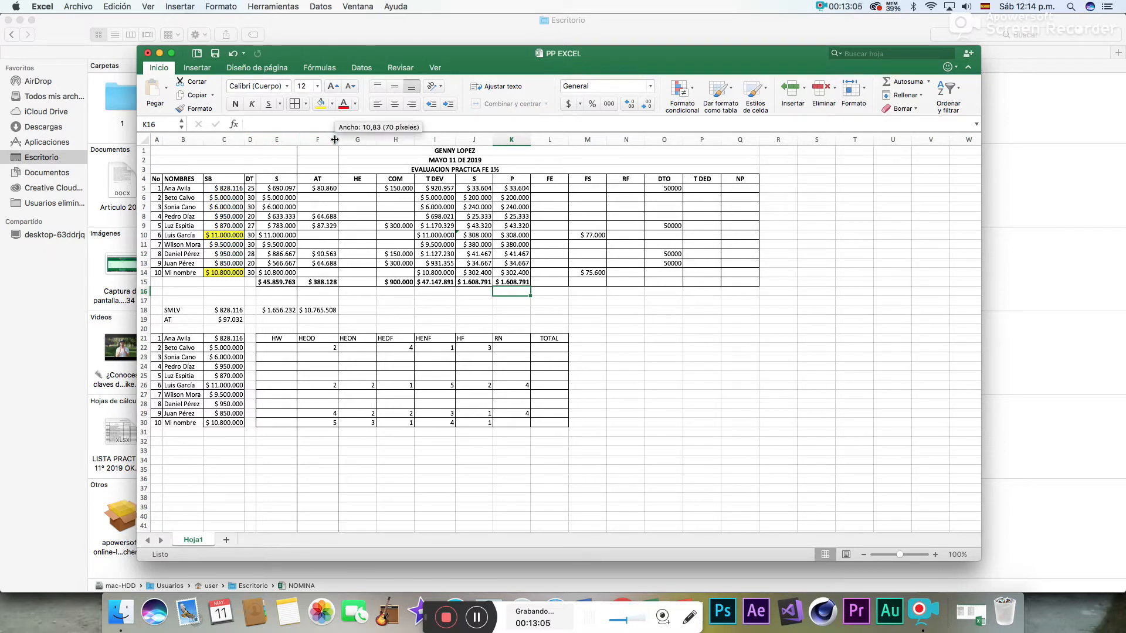
double_click(414, 139)
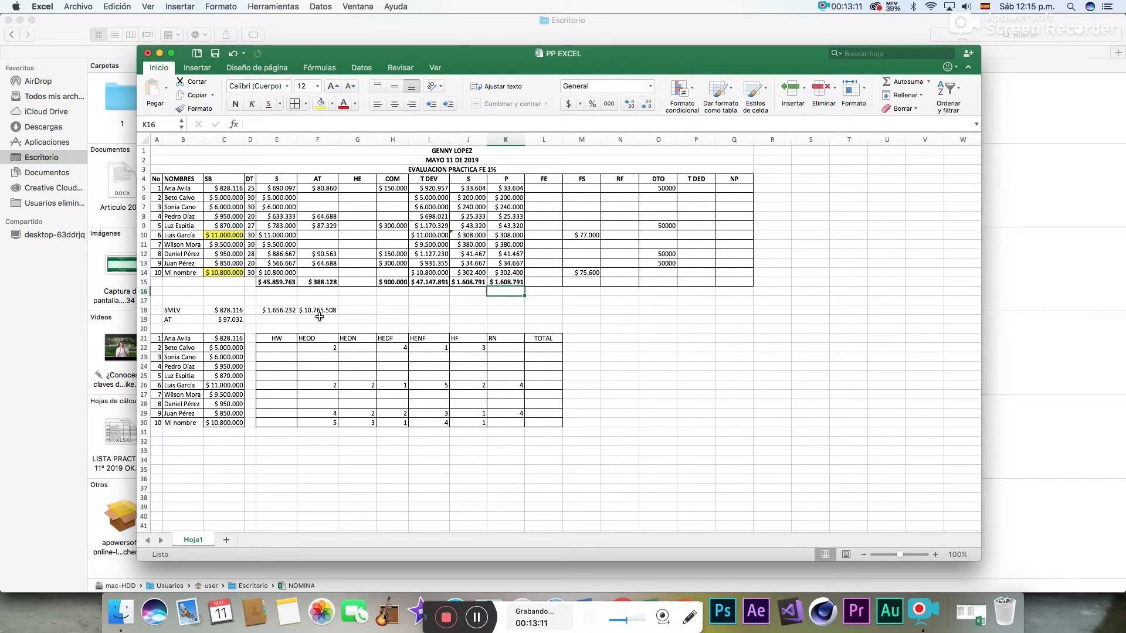
double_click(525, 140)
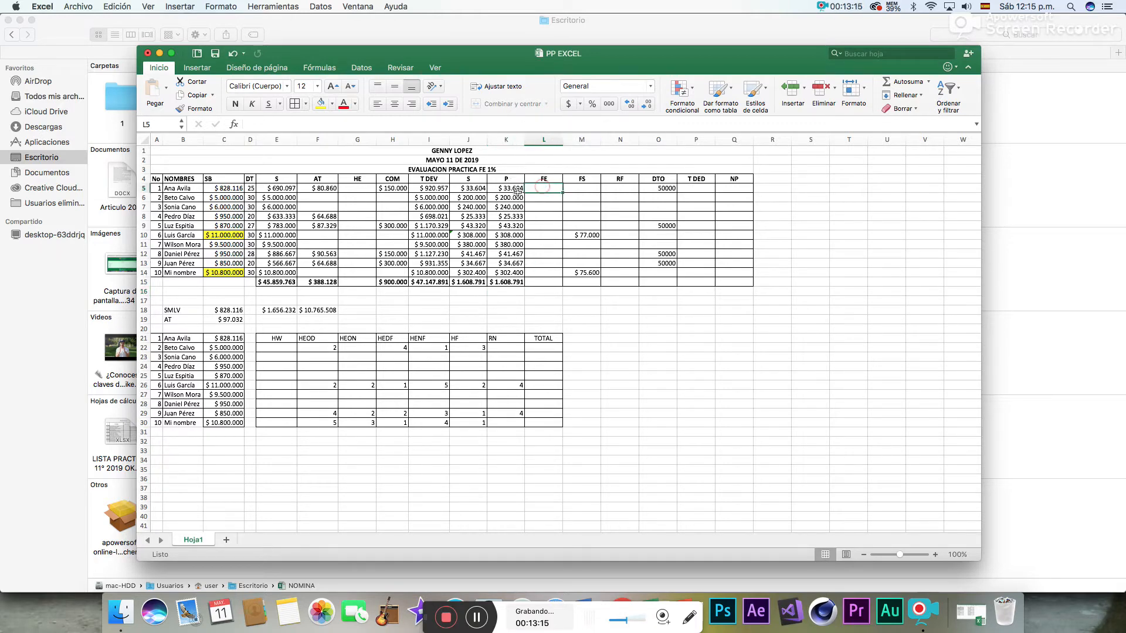
left_click_drag(463, 191, 509, 279)
left_click(543, 282)
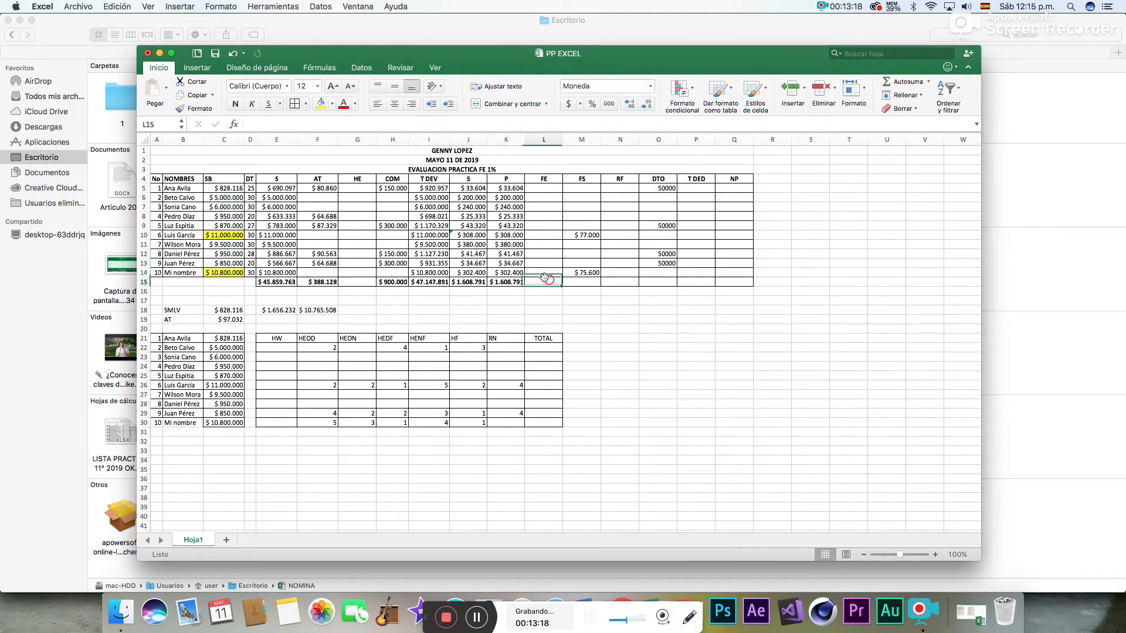
left_click(460, 237)
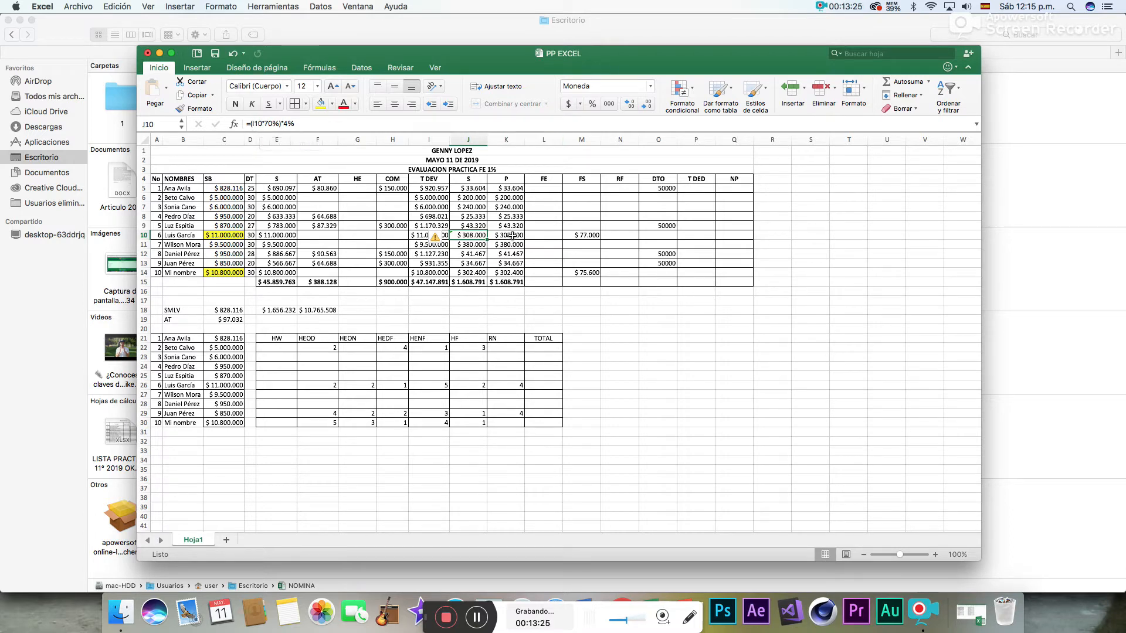
left_click(584, 235)
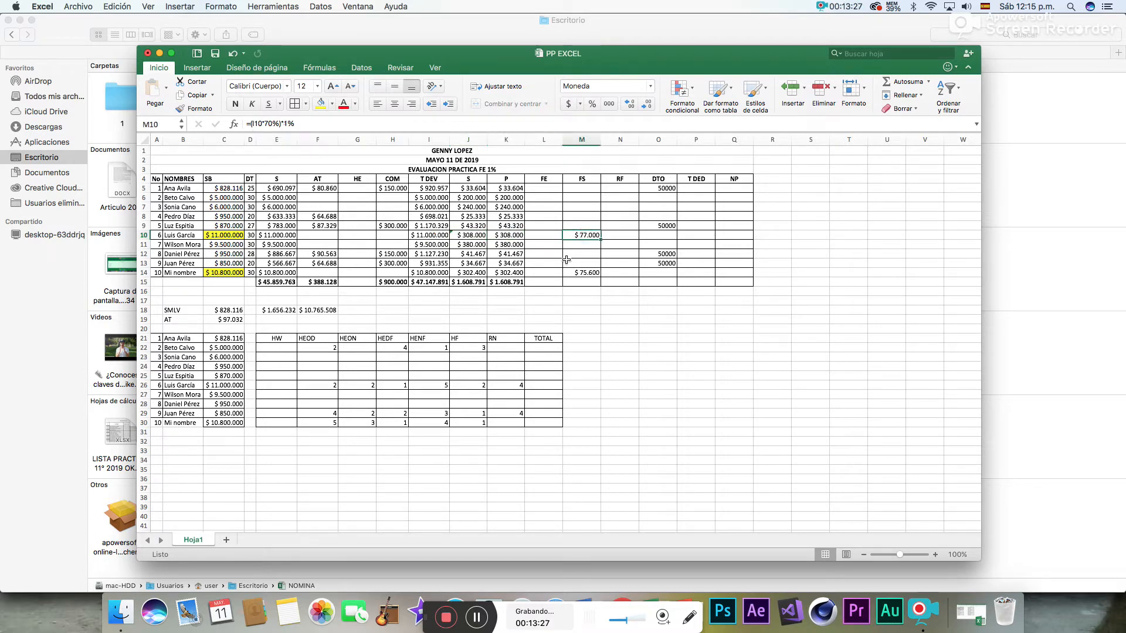
left_click(473, 275)
left_click(518, 280)
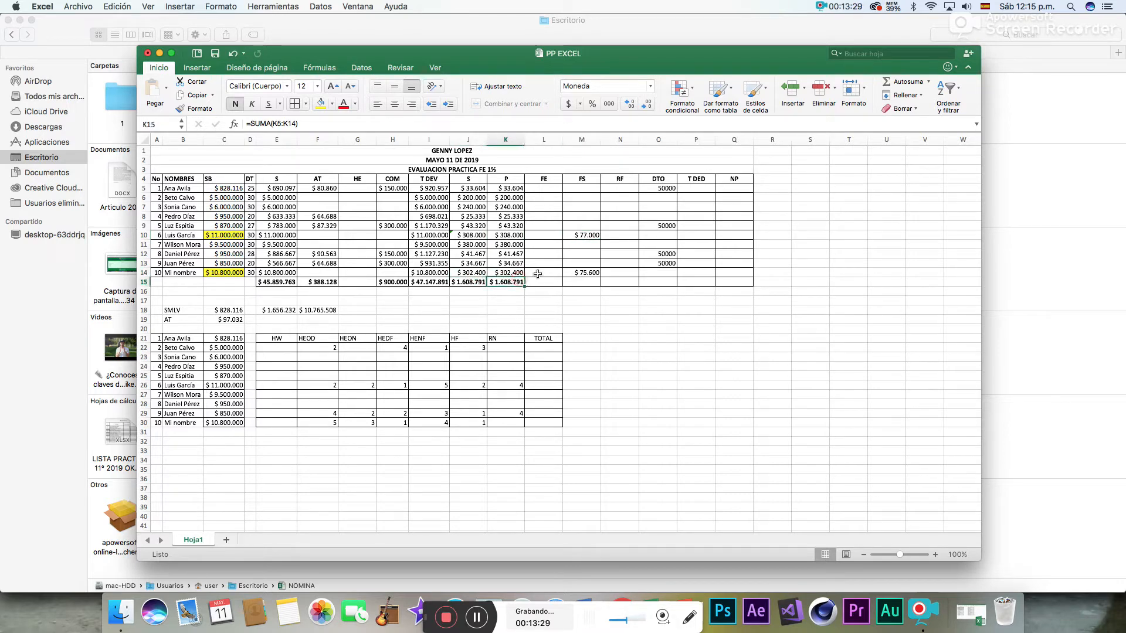
left_click(585, 274)
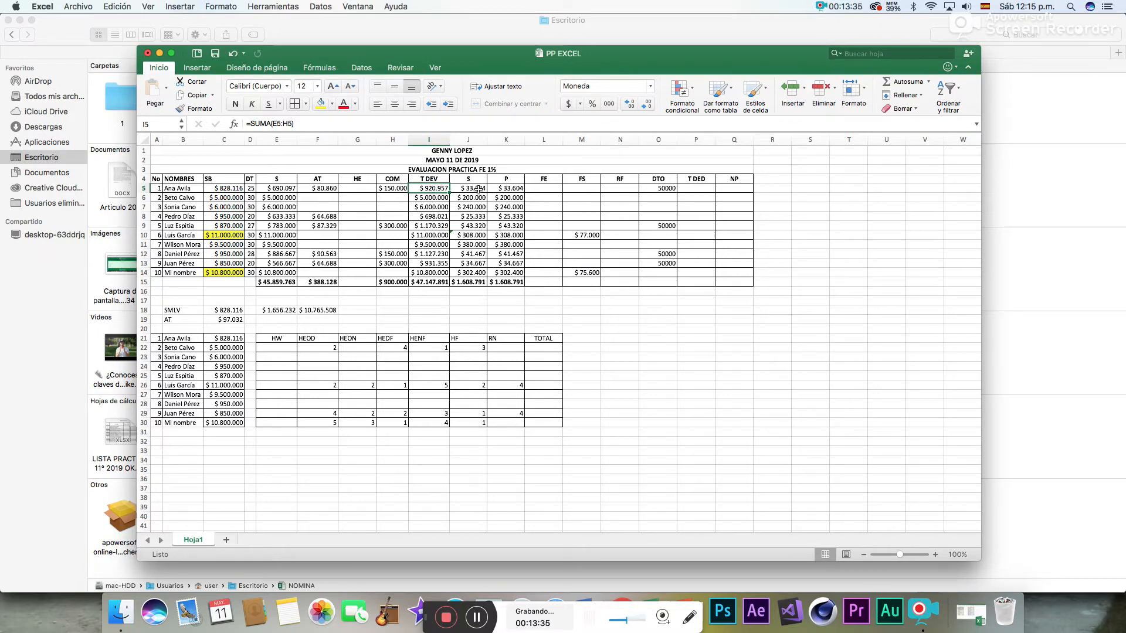
left_click(475, 188)
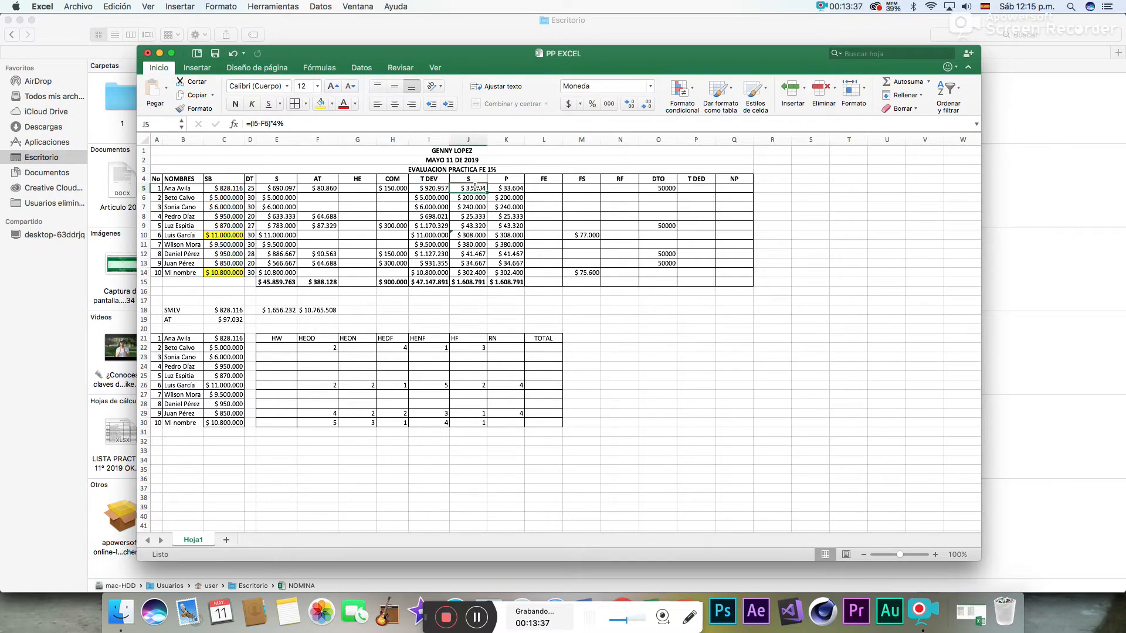
left_click(324, 189)
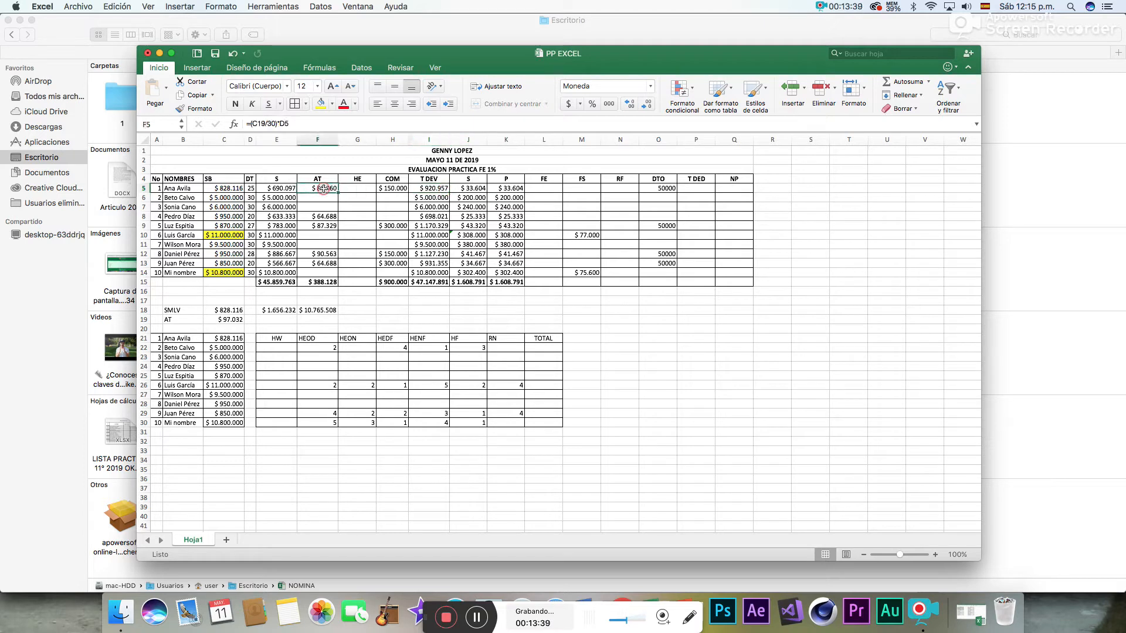
left_click(515, 189)
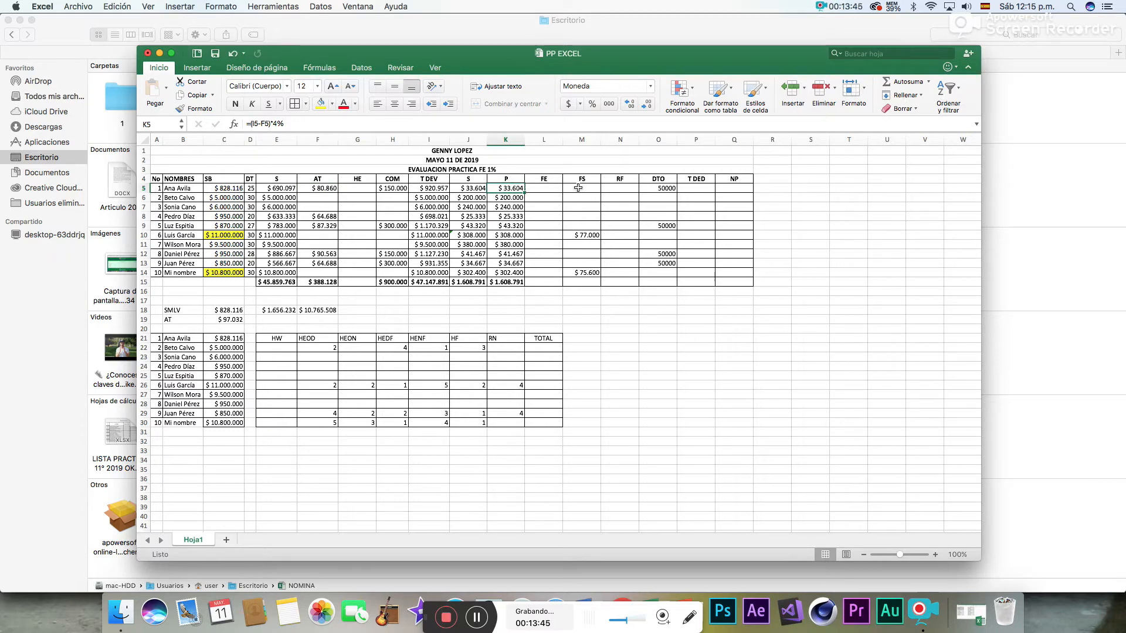
left_click(546, 191)
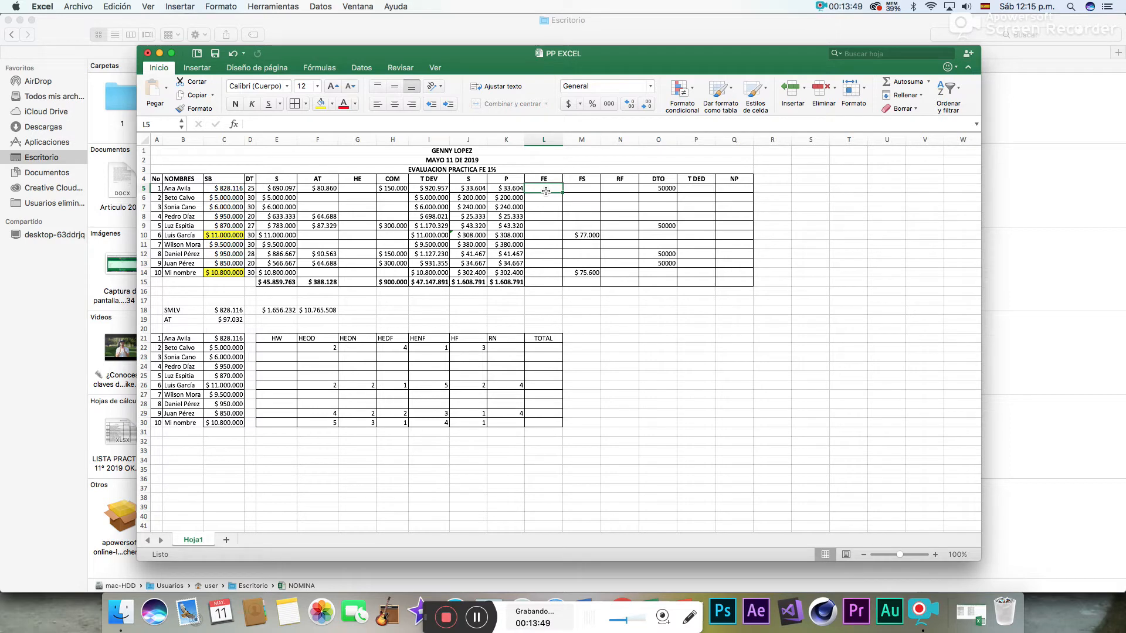
left_click_drag(230, 189, 221, 275)
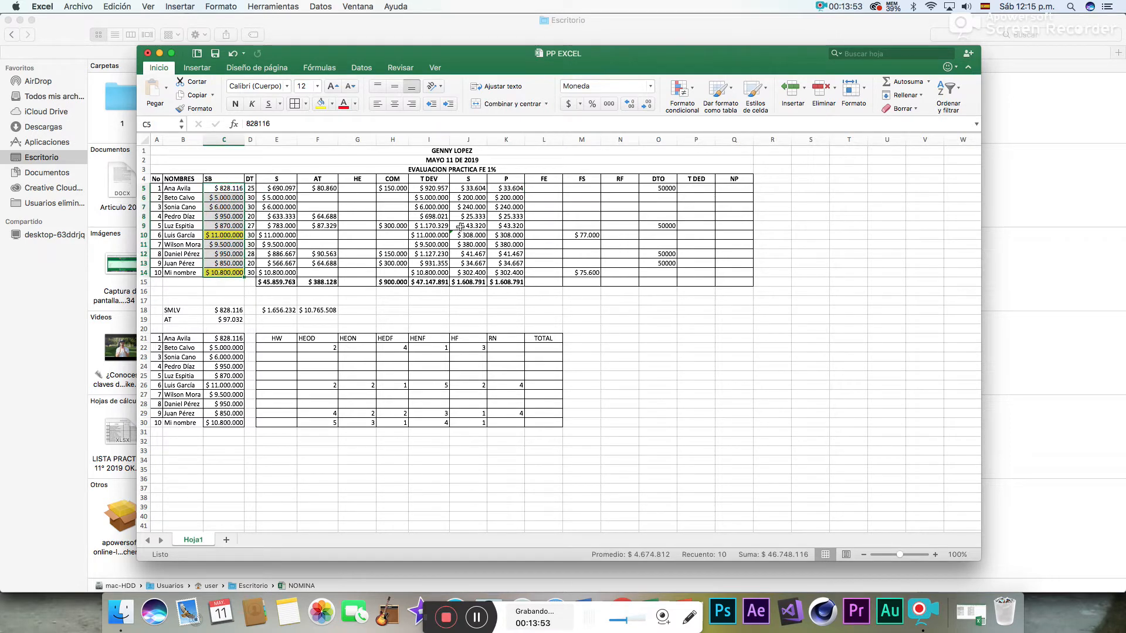
- Calculate the FE deduction in L5 with =C5*1% and fill the formula down to L14
left_click(536, 187)
type("=")
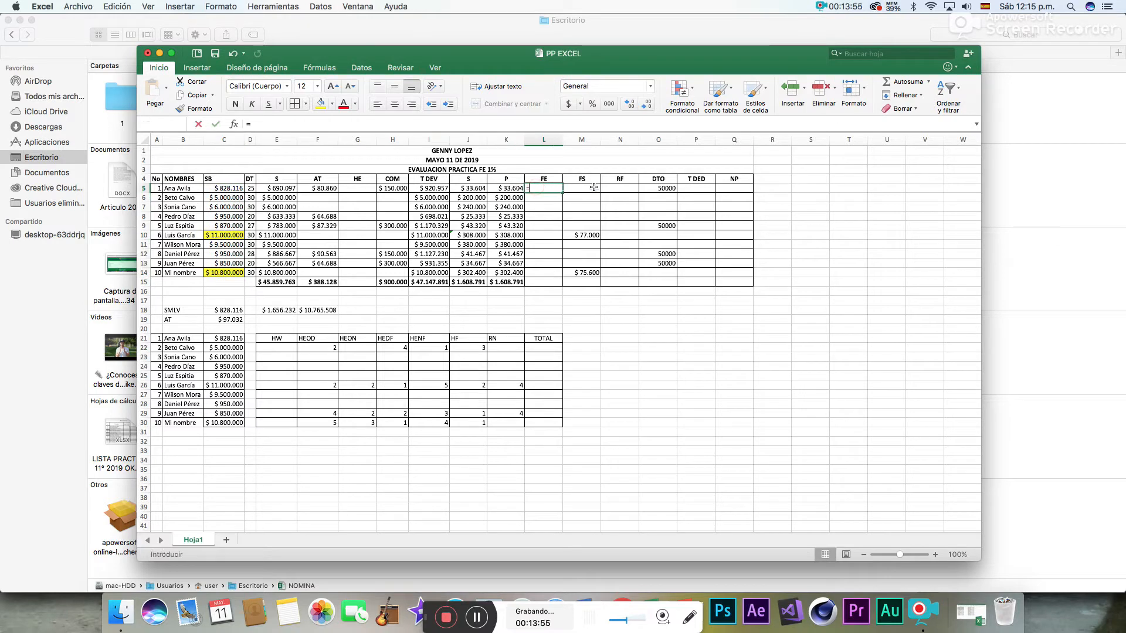
left_click(236, 189)
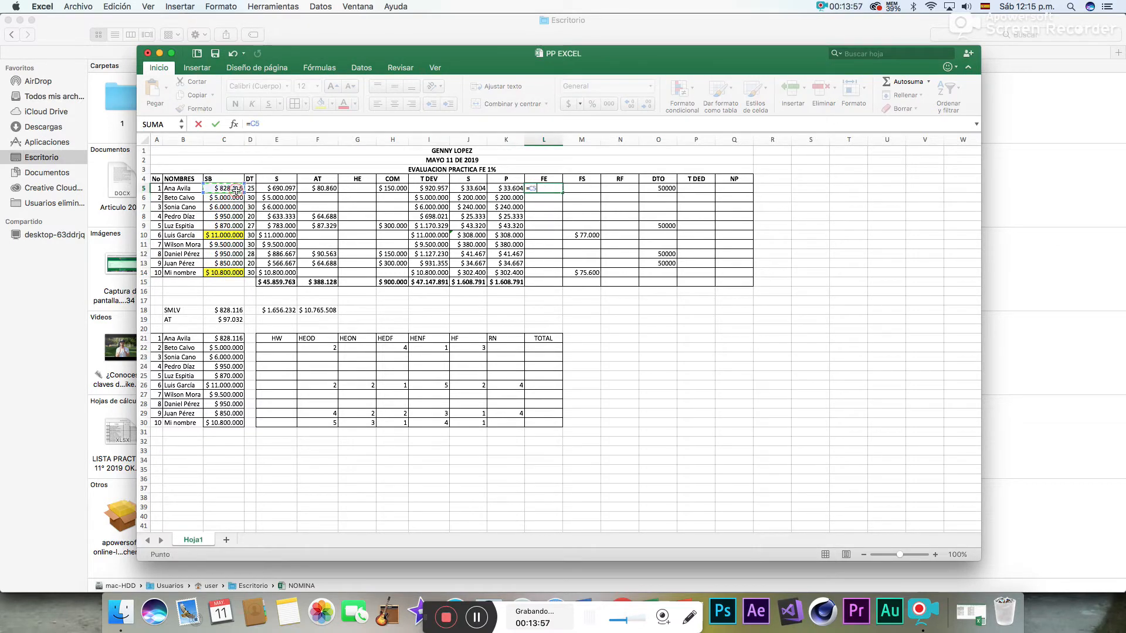
type("*")
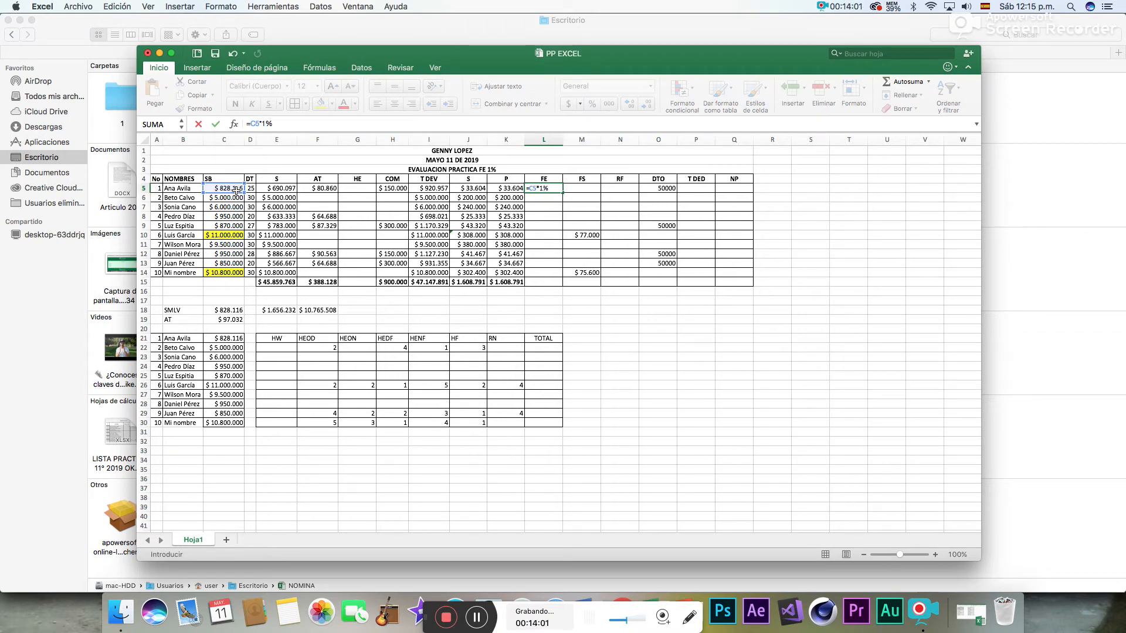
key("Return")
left_click(554, 188)
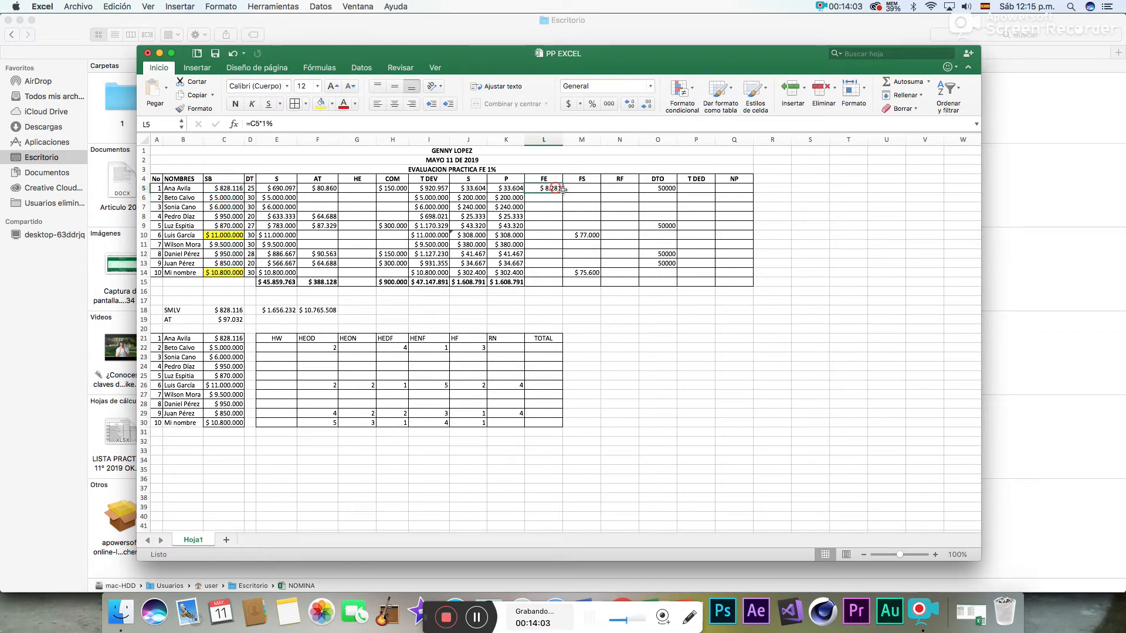
left_click_drag(561, 192, 561, 274)
- Total the FE column in L15 with Autosuma and narrow column L to fit its contents
left_click(551, 282)
left_click(903, 82)
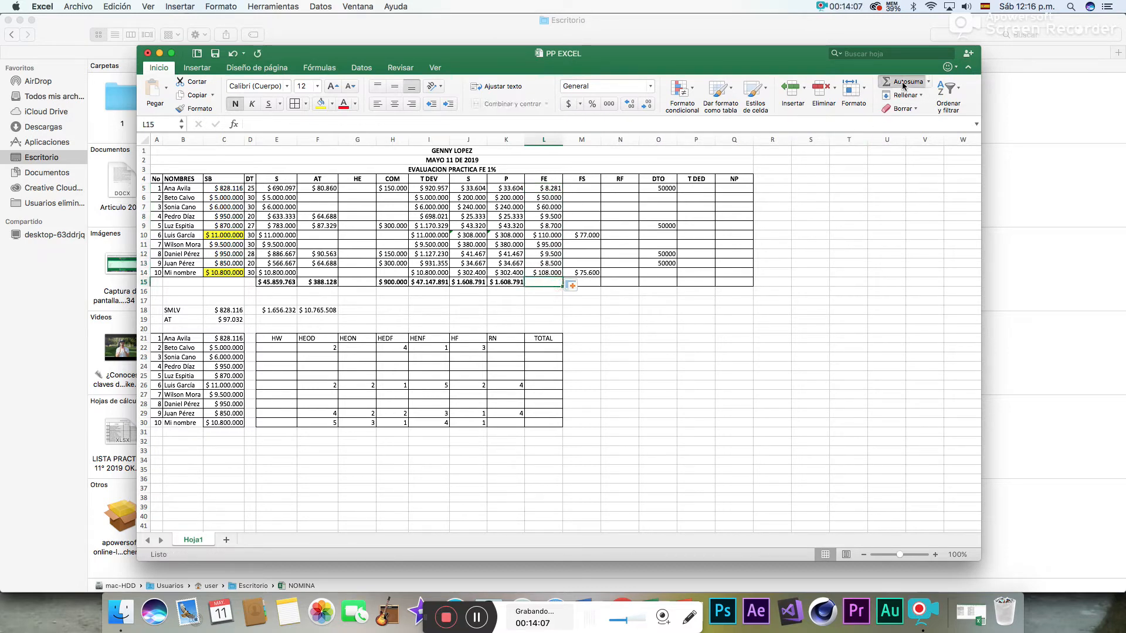
key("Return")
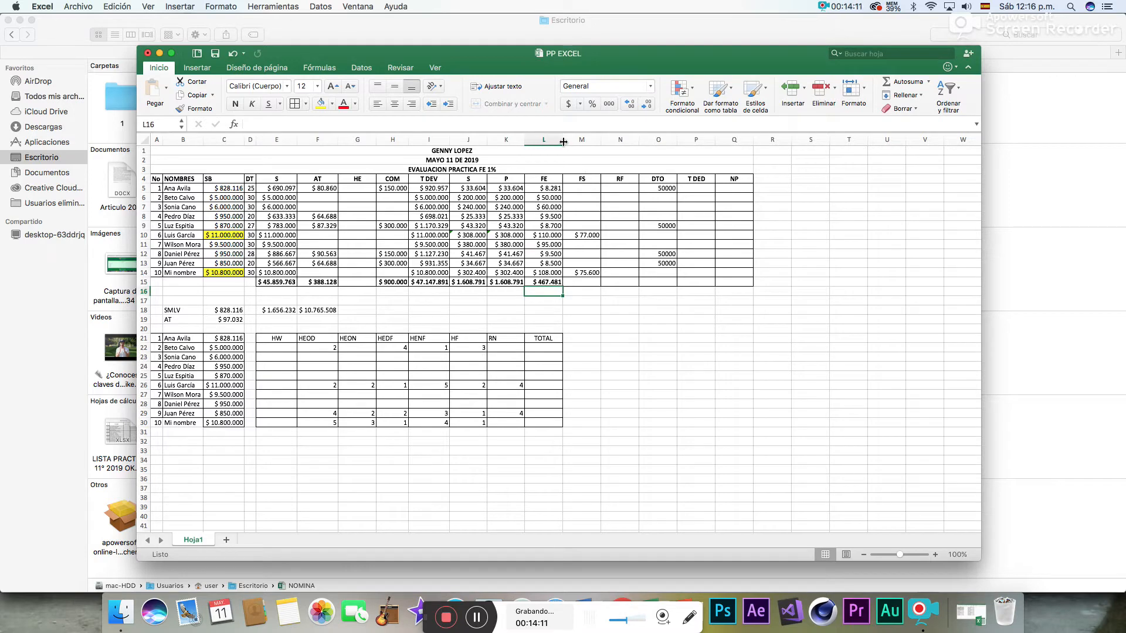
left_click_drag(562, 139, 556, 140)
- Calculate four times the SMLV in E19 with =C18*4
left_click(575, 187)
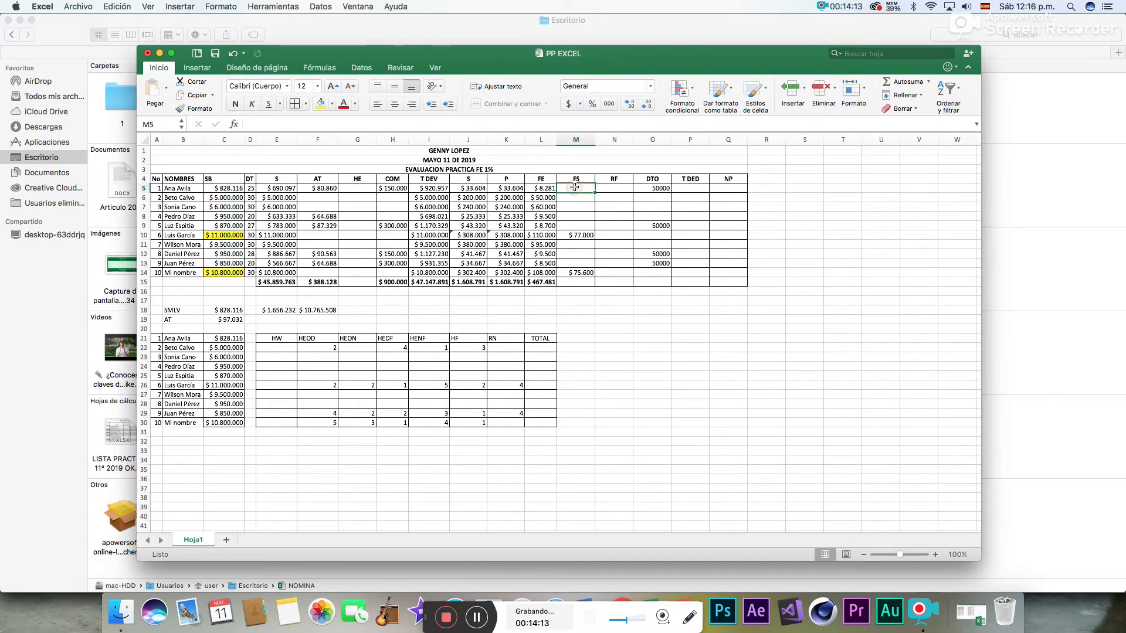
left_click(282, 320)
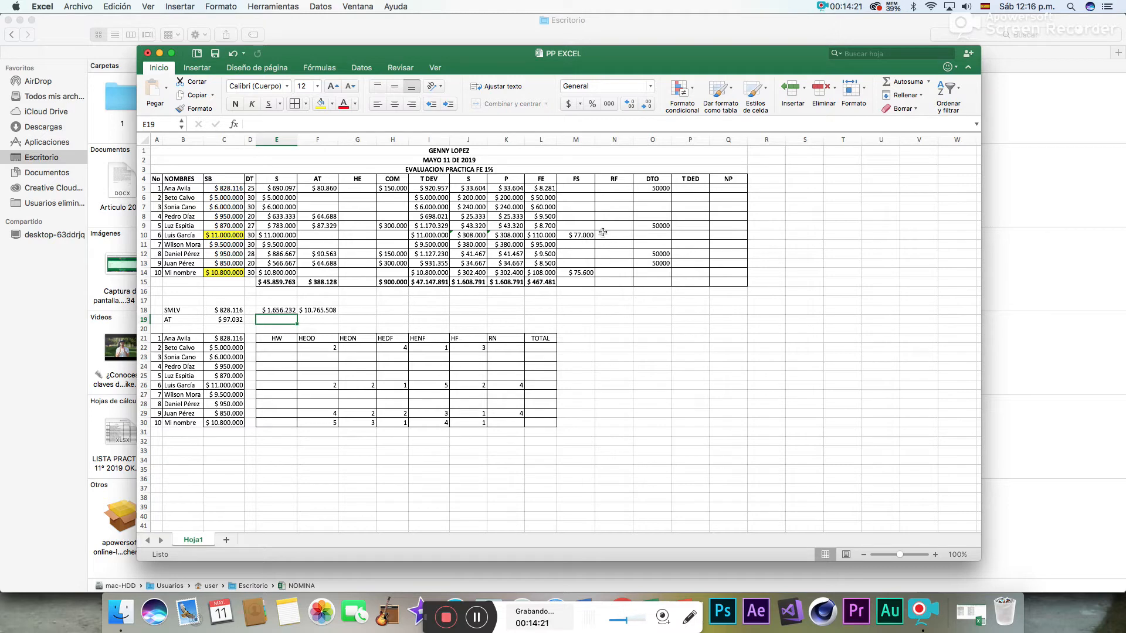
left_click(580, 234)
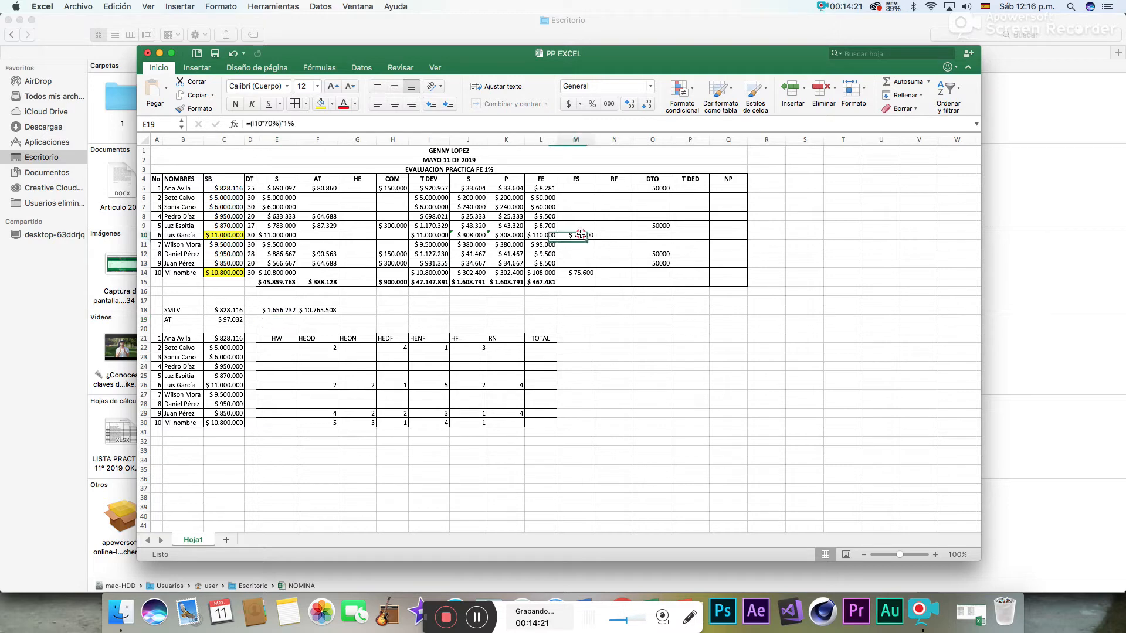
left_click(581, 272)
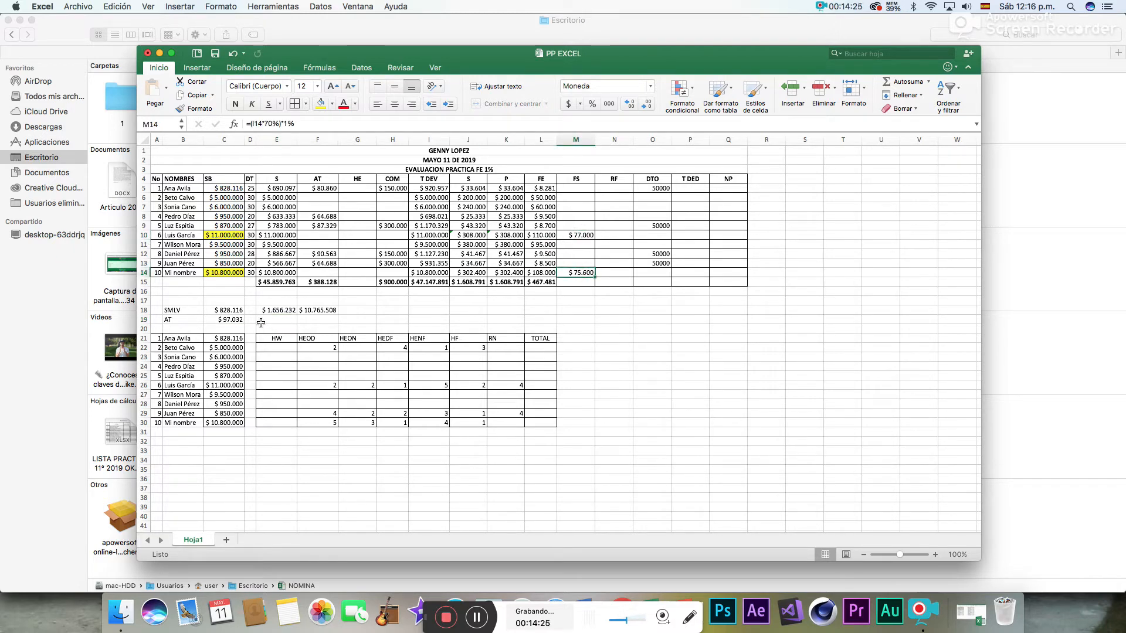
left_click(280, 320)
type("=")
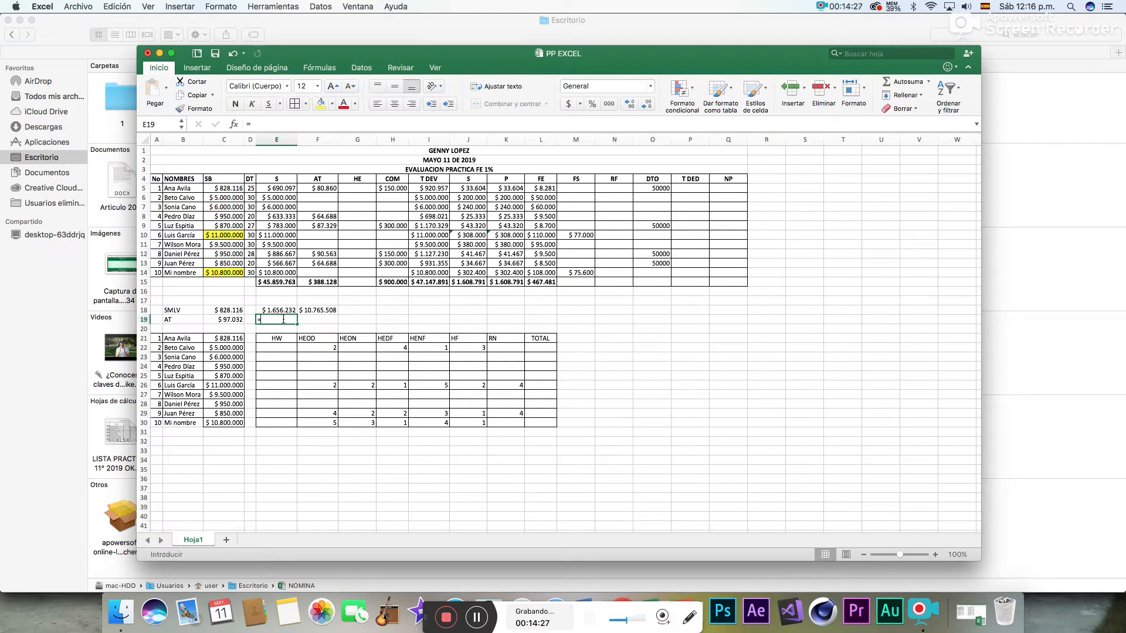
left_click(230, 310)
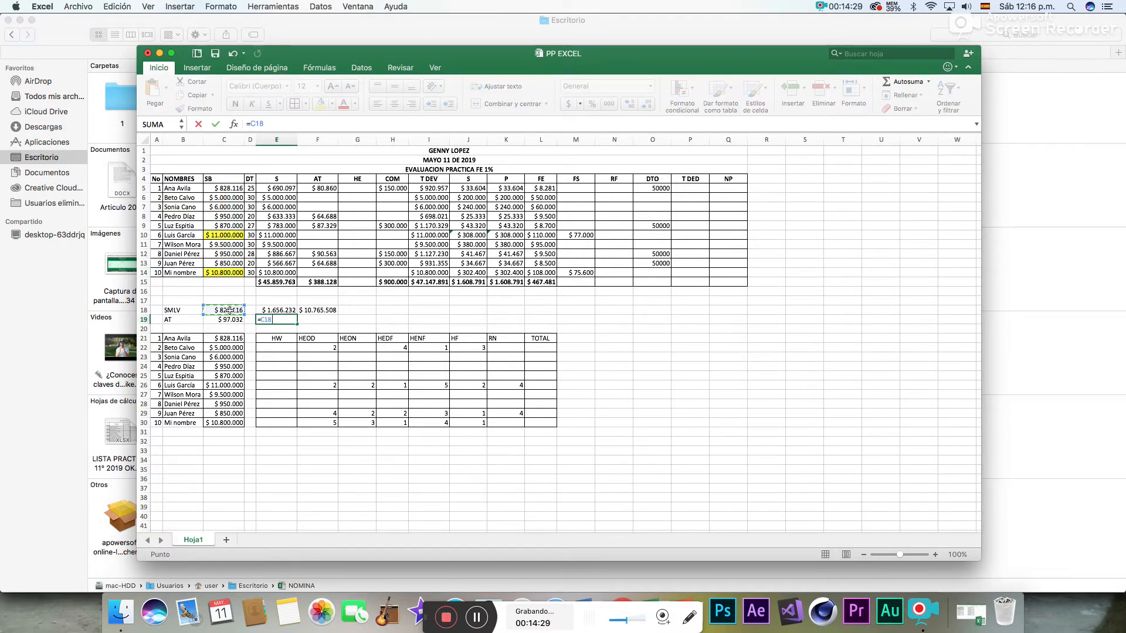
key("Return")
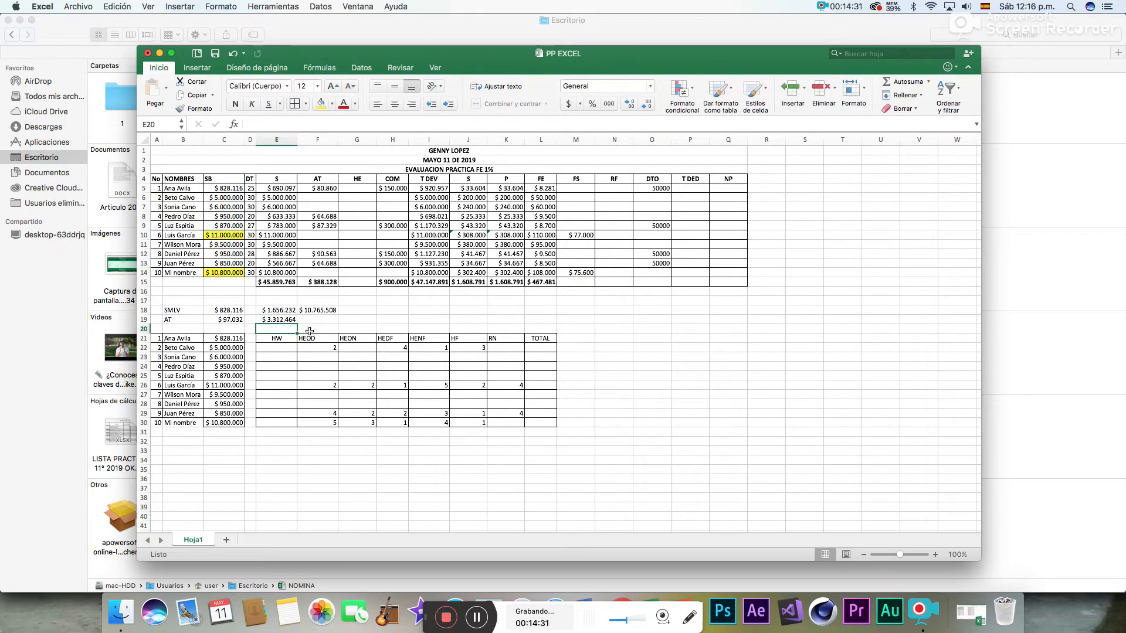
left_click(285, 317)
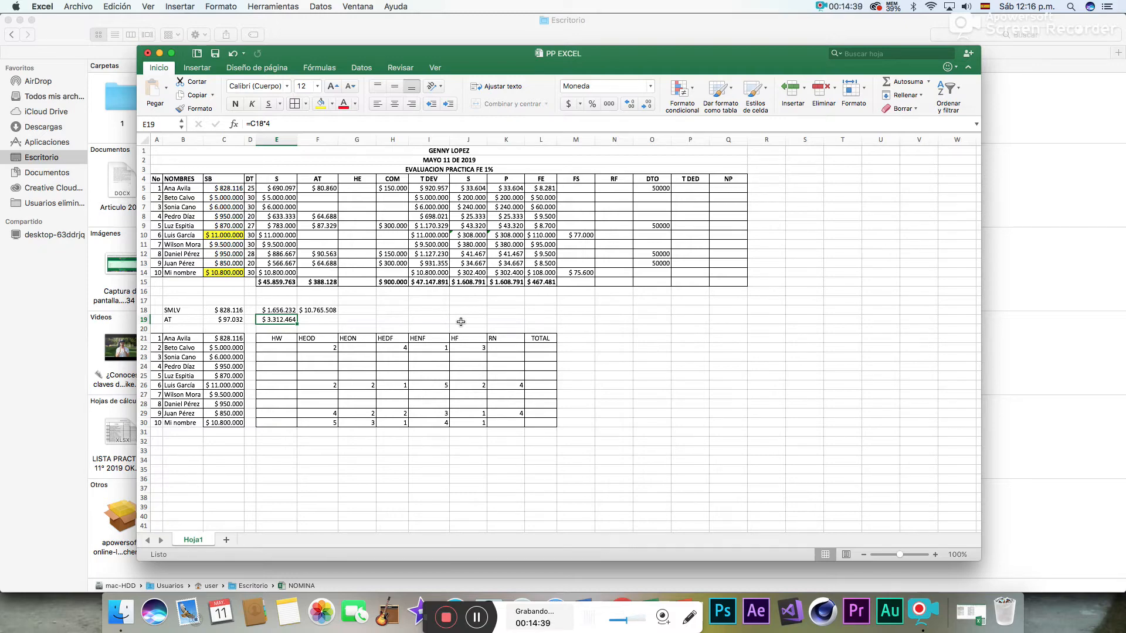
key("ctrl+Down")
left_click(329, 119)
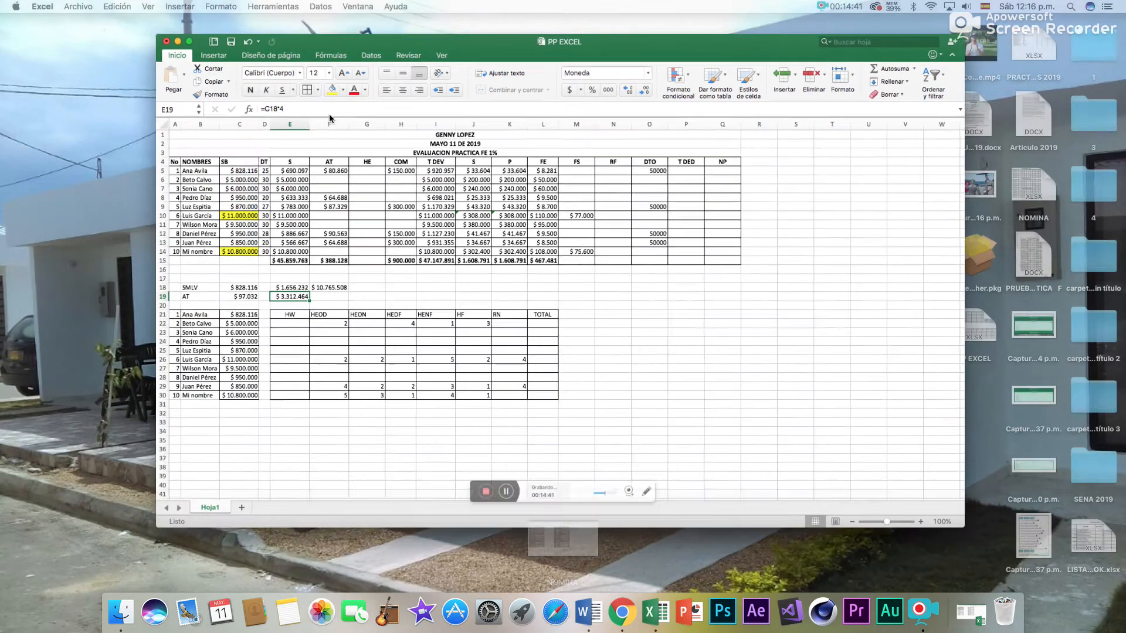
- Set the fill colour of the SB cells C10:C14 to white
left_click_drag(224, 235, 221, 274)
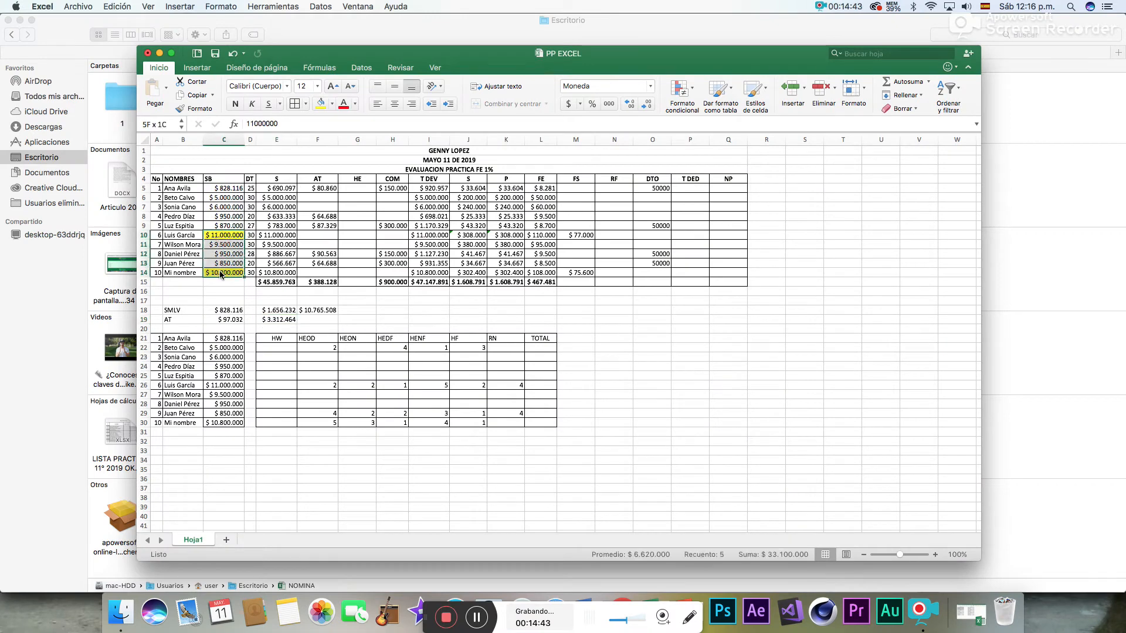
left_click(332, 104)
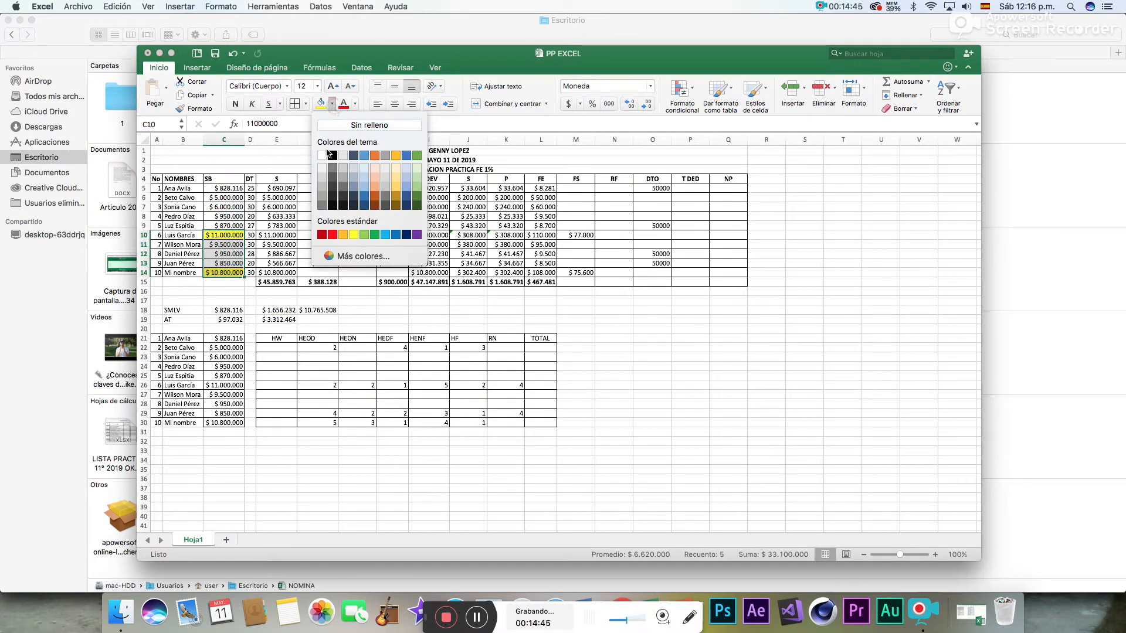
left_click(326, 155)
- Highlight the SB salaries in C6:C7 and C11 with a yellow fill
left_click(282, 320)
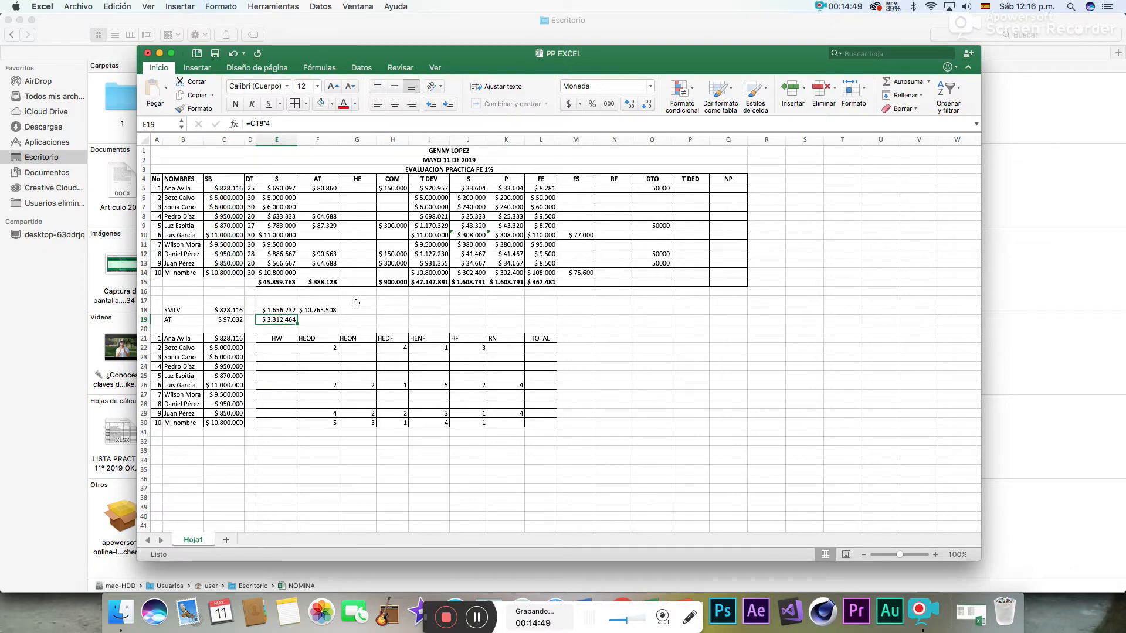
left_click(230, 199)
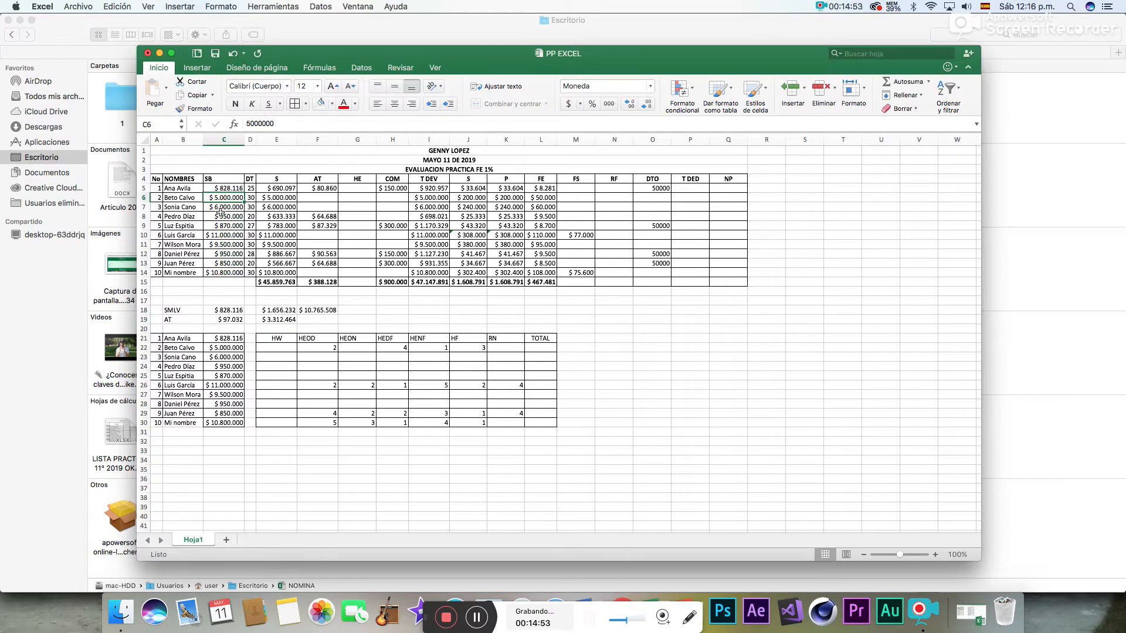
left_click_drag(226, 196, 227, 207)
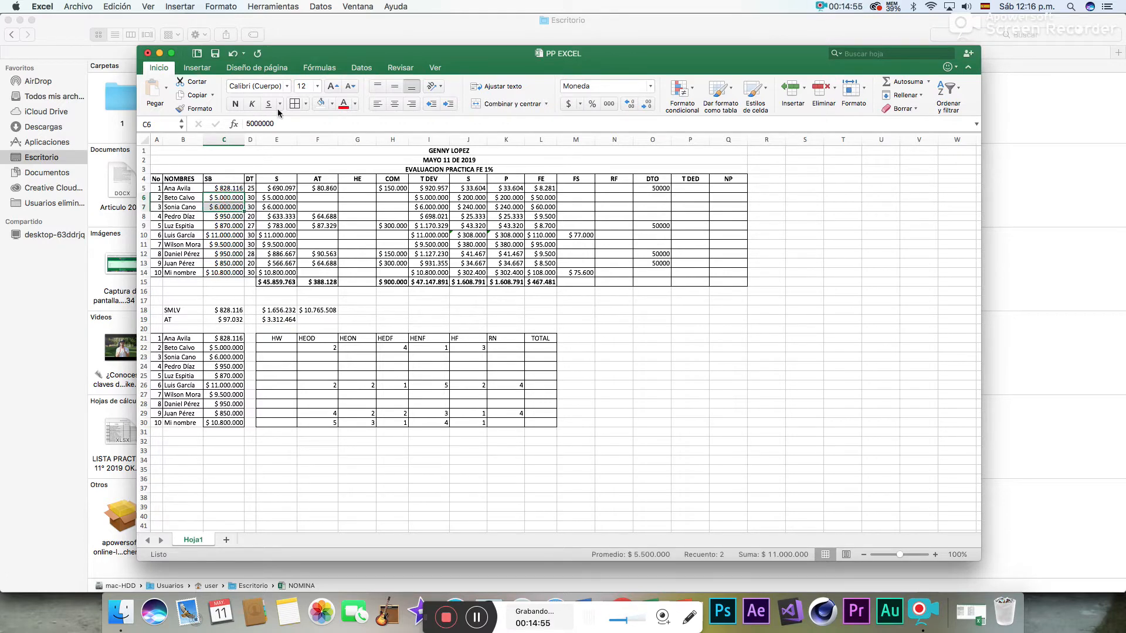
left_click(332, 104)
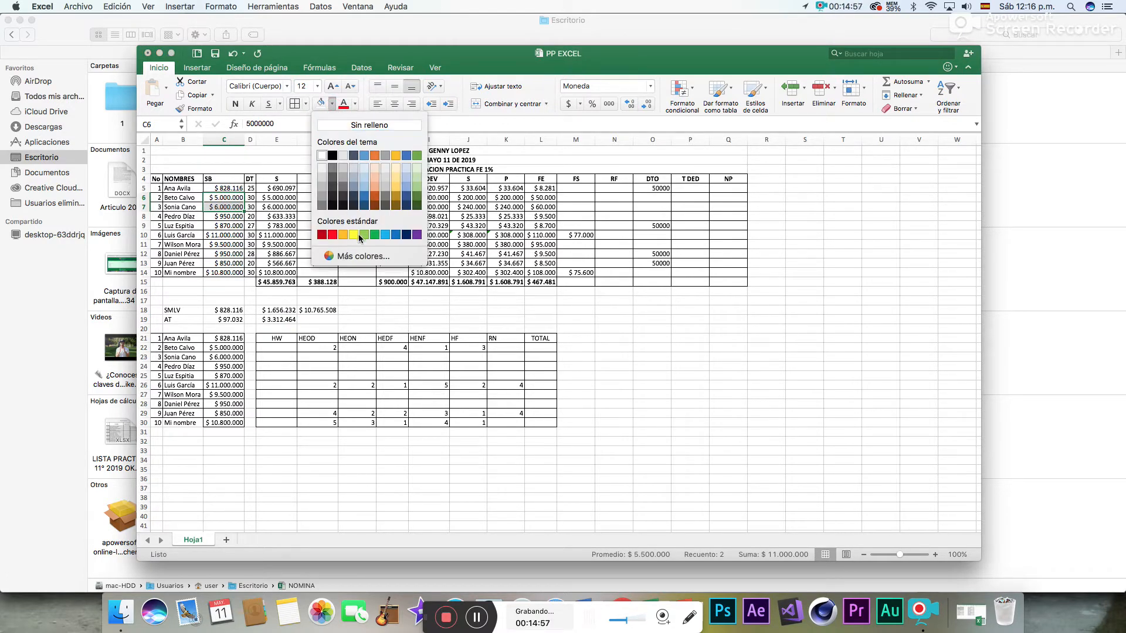
left_click(353, 236)
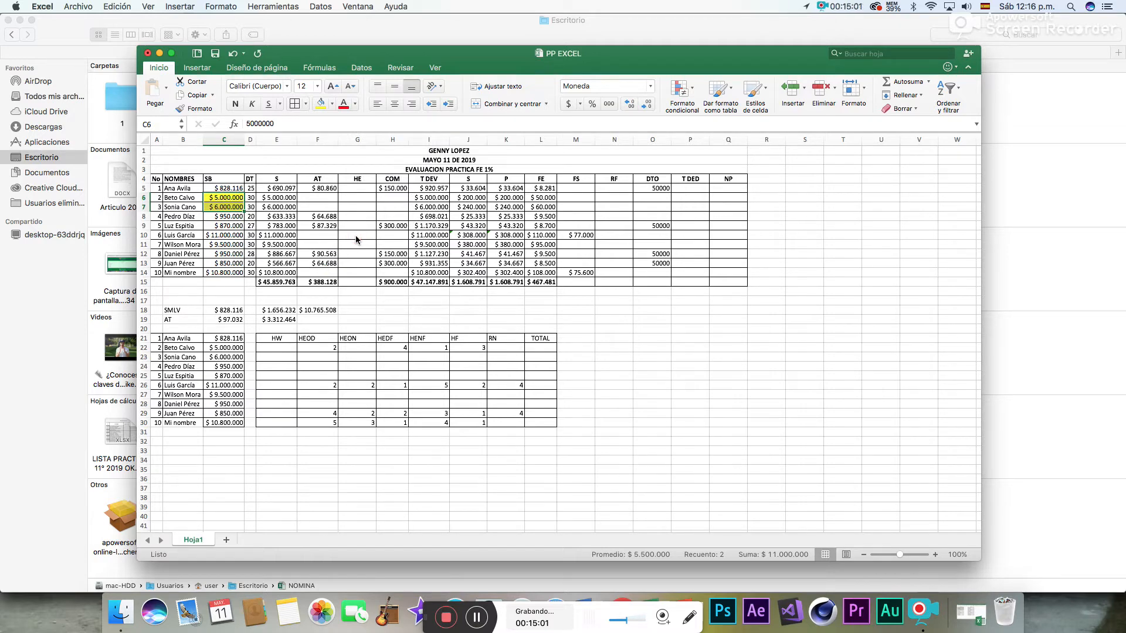
left_click(227, 245)
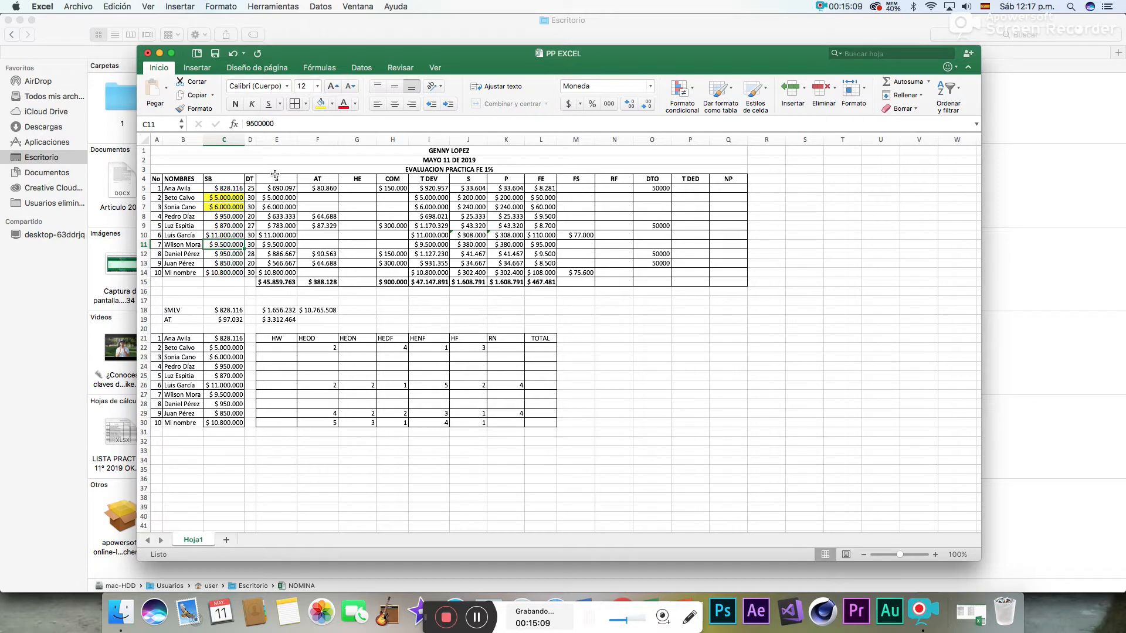
left_click(324, 109)
- Enter the FS formula =I6*1 in M6, based on the T DEV value of that row
left_click(225, 273)
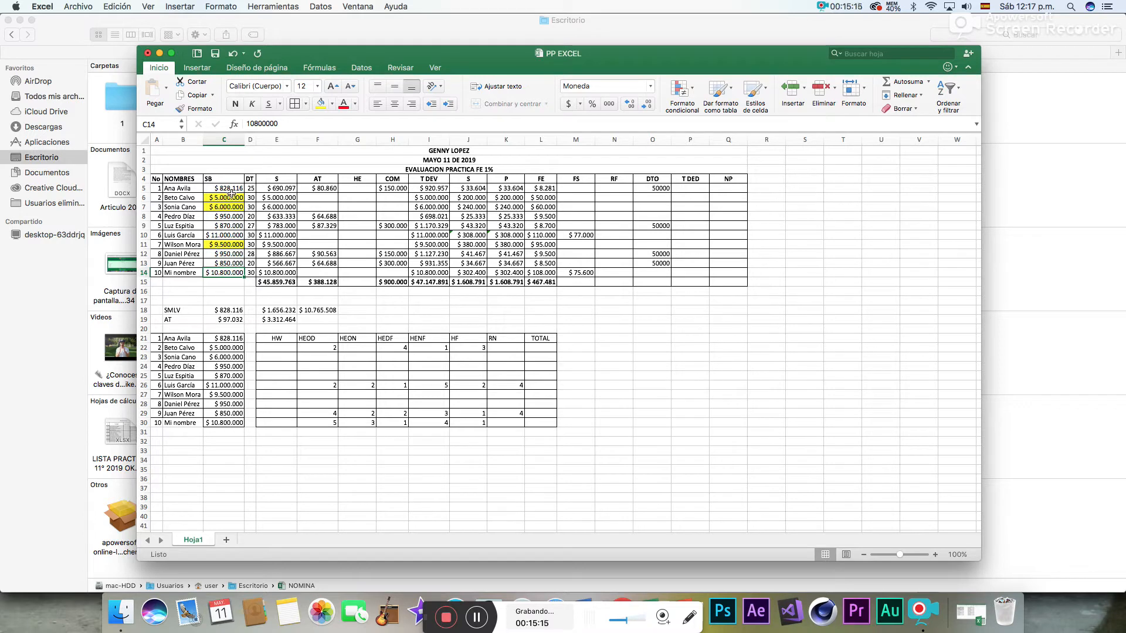
left_click(584, 199)
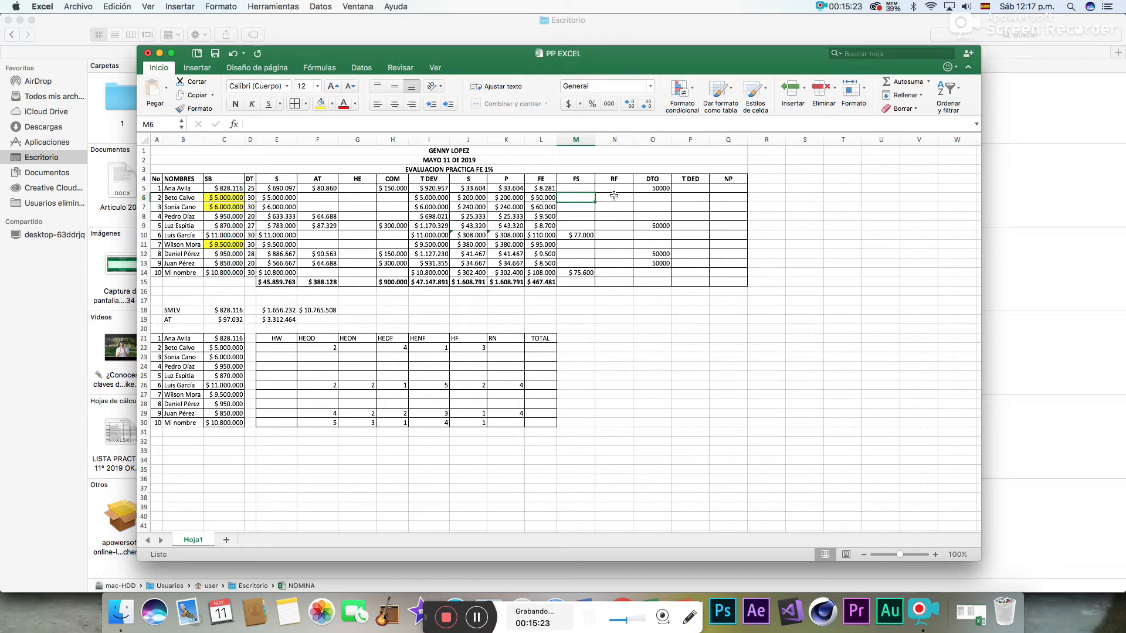
type("=")
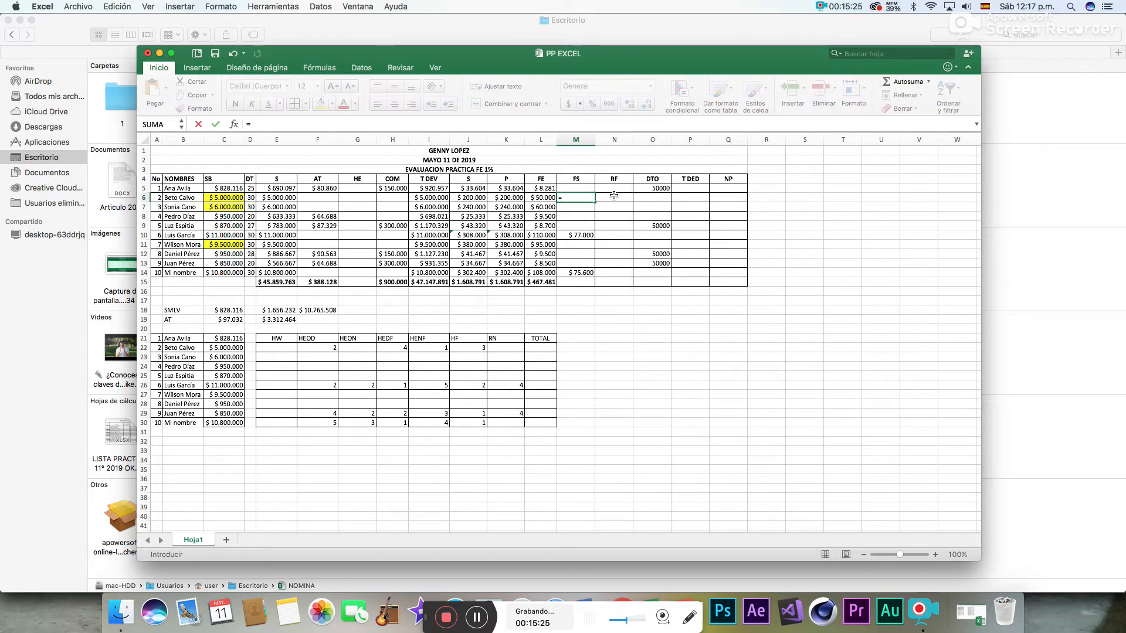
left_click(434, 200)
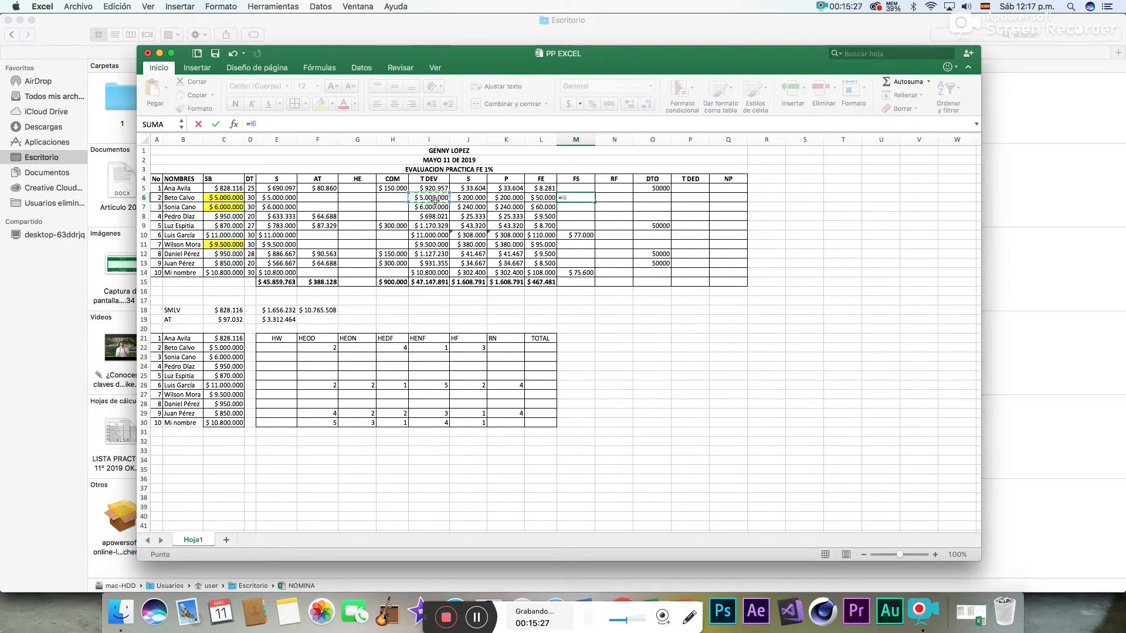
type("*1")
key("Return")
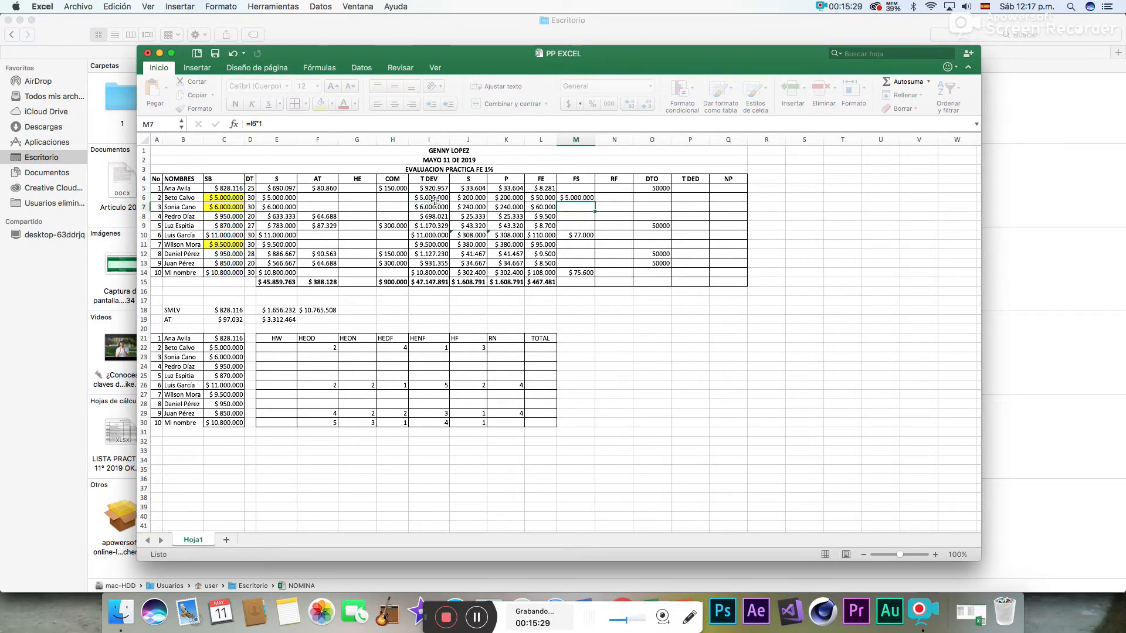
- Correct the FS formula in M6 to =I6*1%
left_click(574, 198)
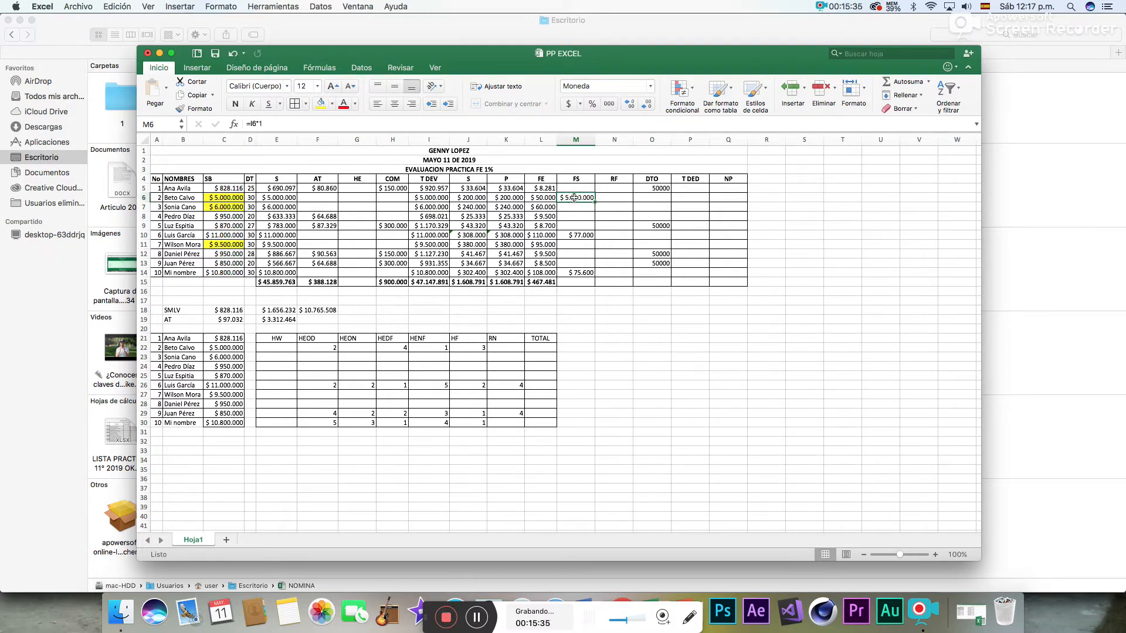
left_click(273, 125)
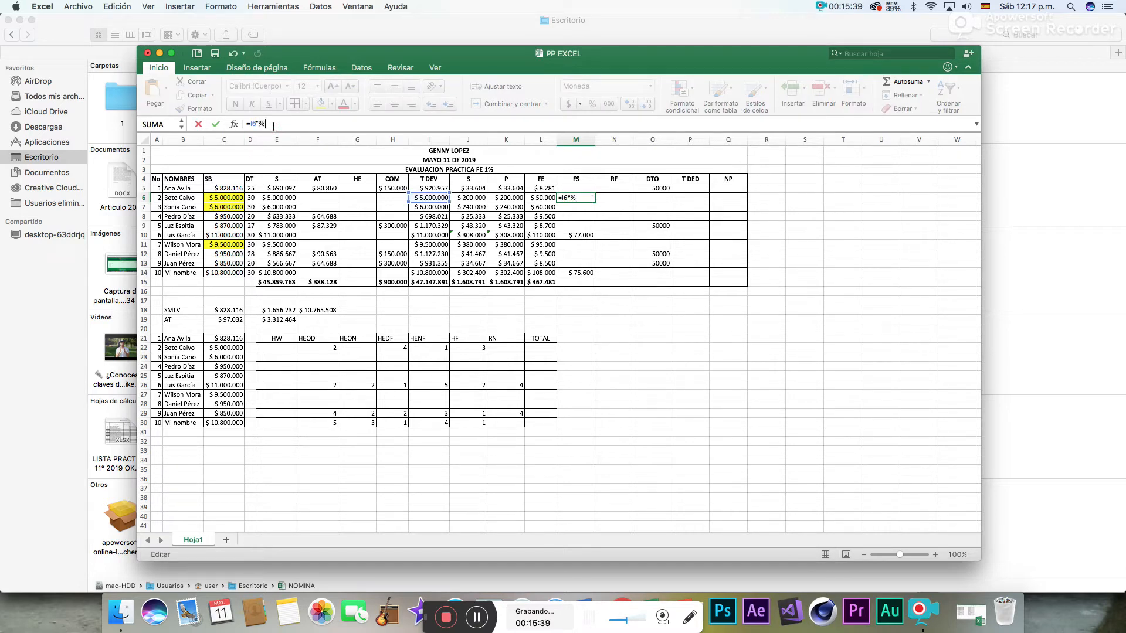
type("%")
key("Return")
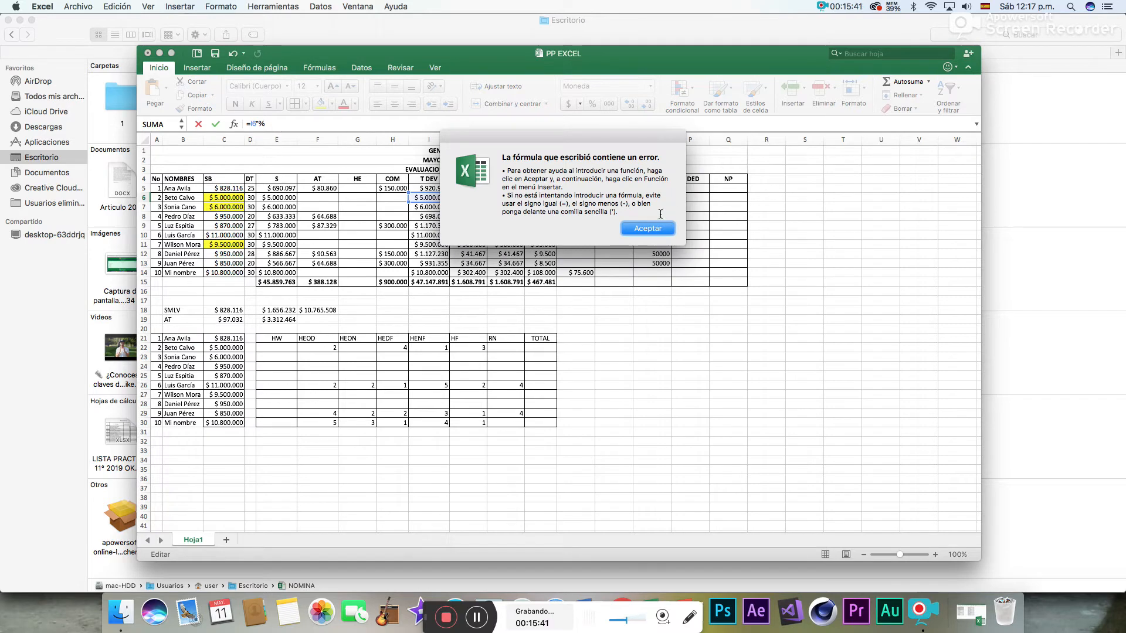
left_click(645, 230)
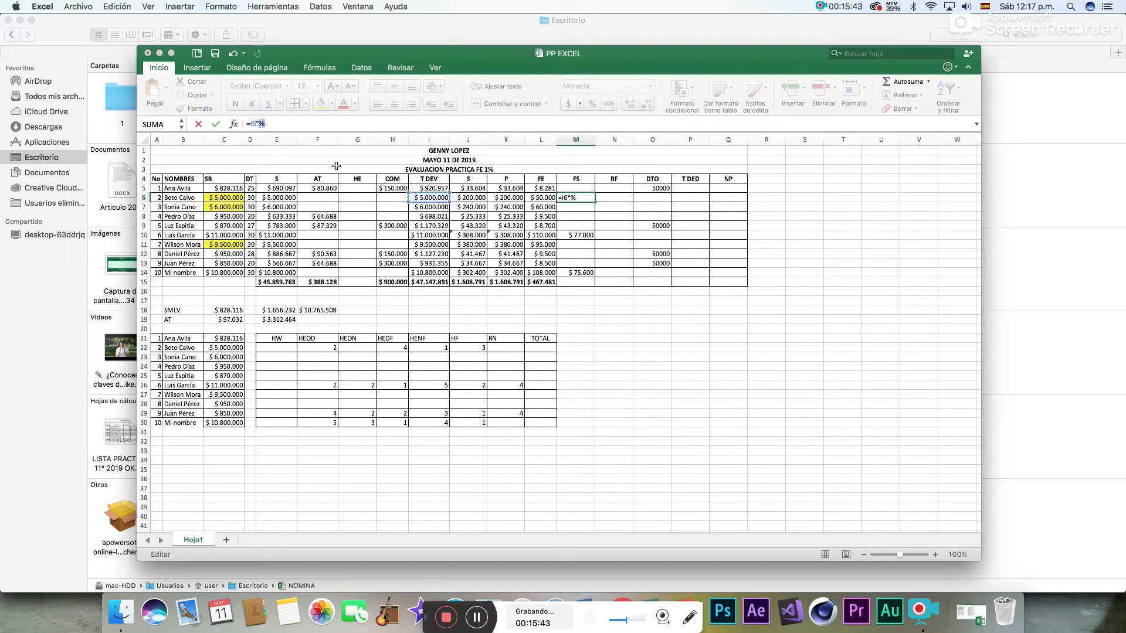
left_click(260, 123)
left_click(259, 123)
type("1")
key("Return")
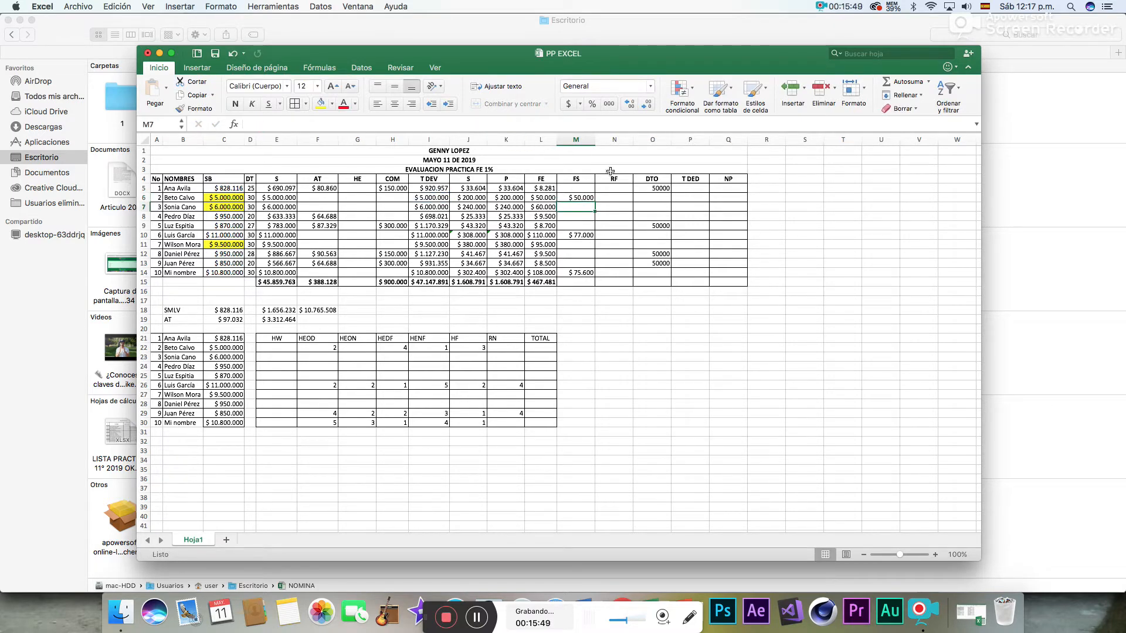
- Fill the 1% FS formula from M6 down to M7 and calculate FS in M11 with =I11*1%
left_click(589, 198)
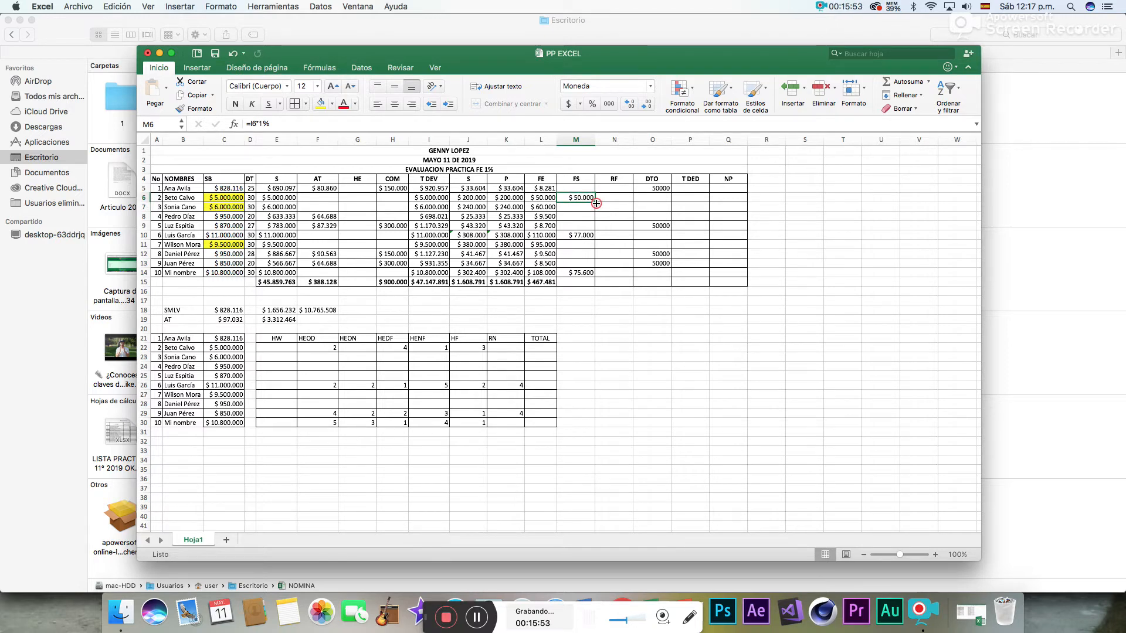
left_click_drag(596, 203, 596, 209)
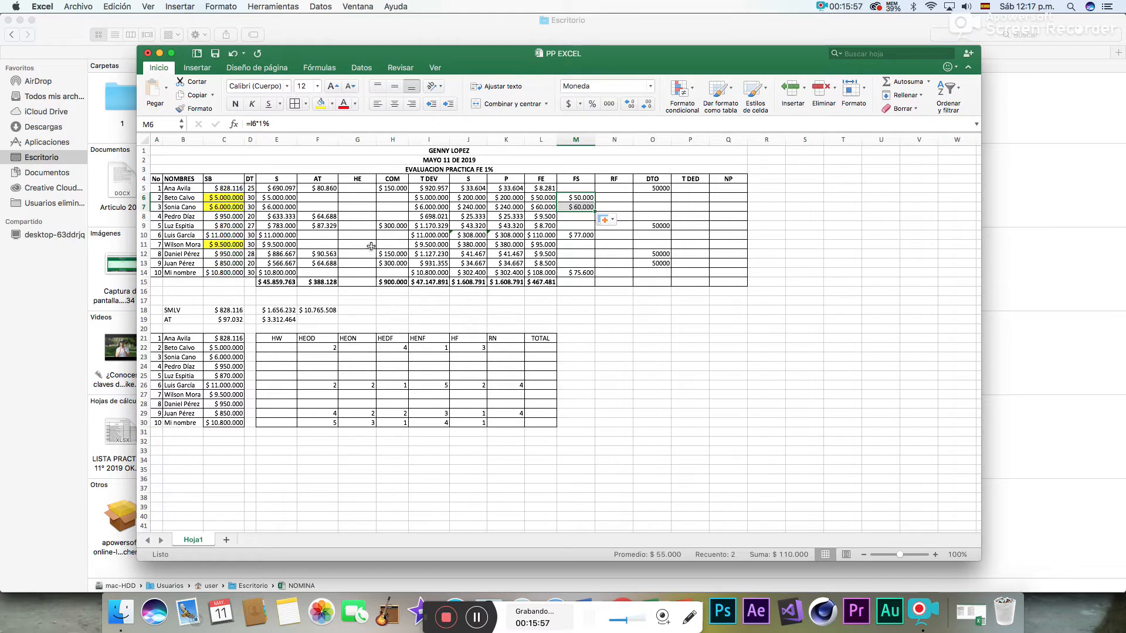
left_click(569, 246)
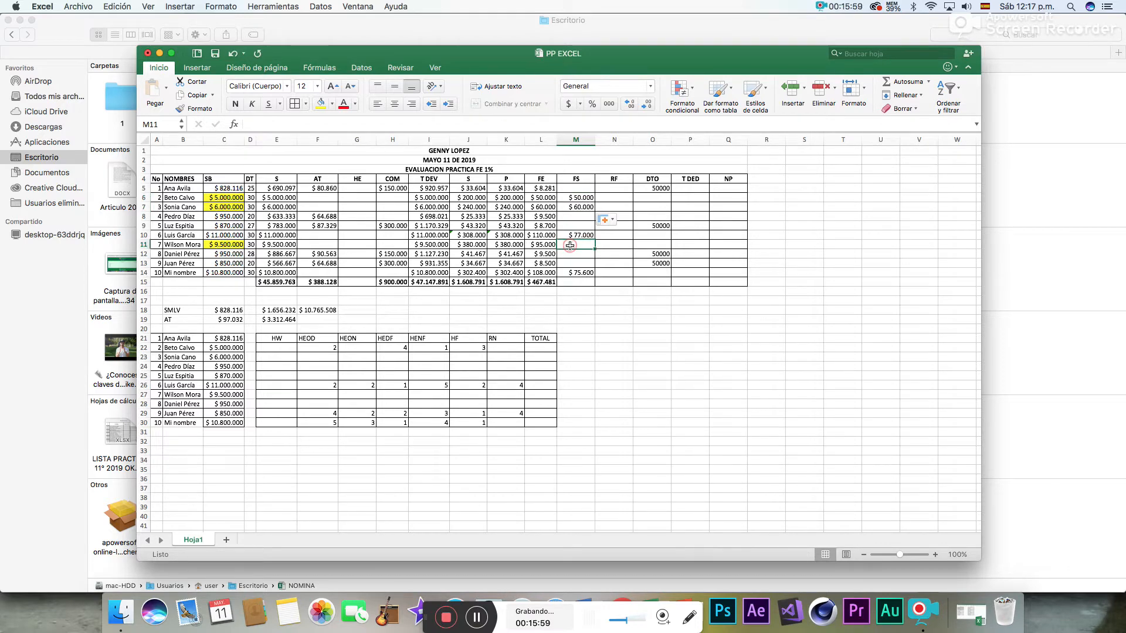
type("=")
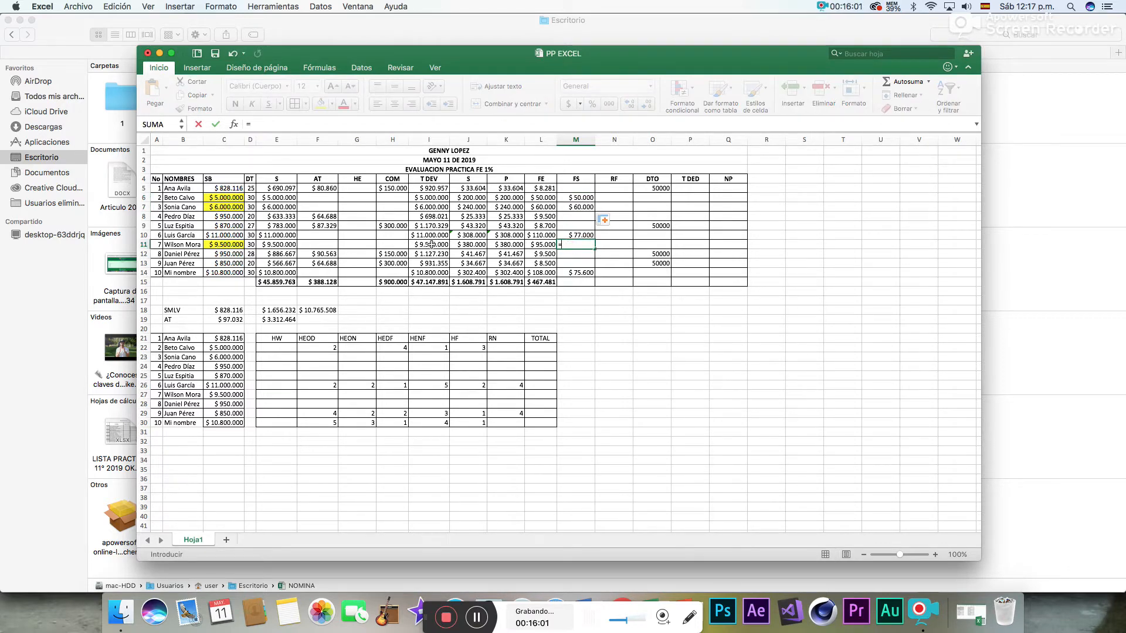
left_click(431, 245)
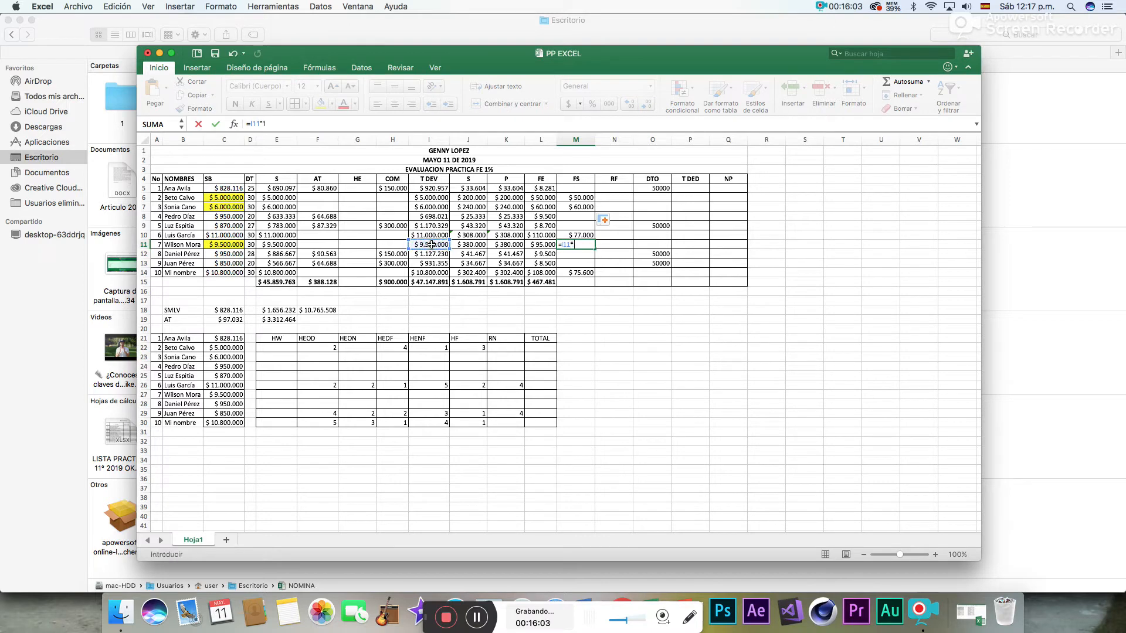
type("%")
key("Return")
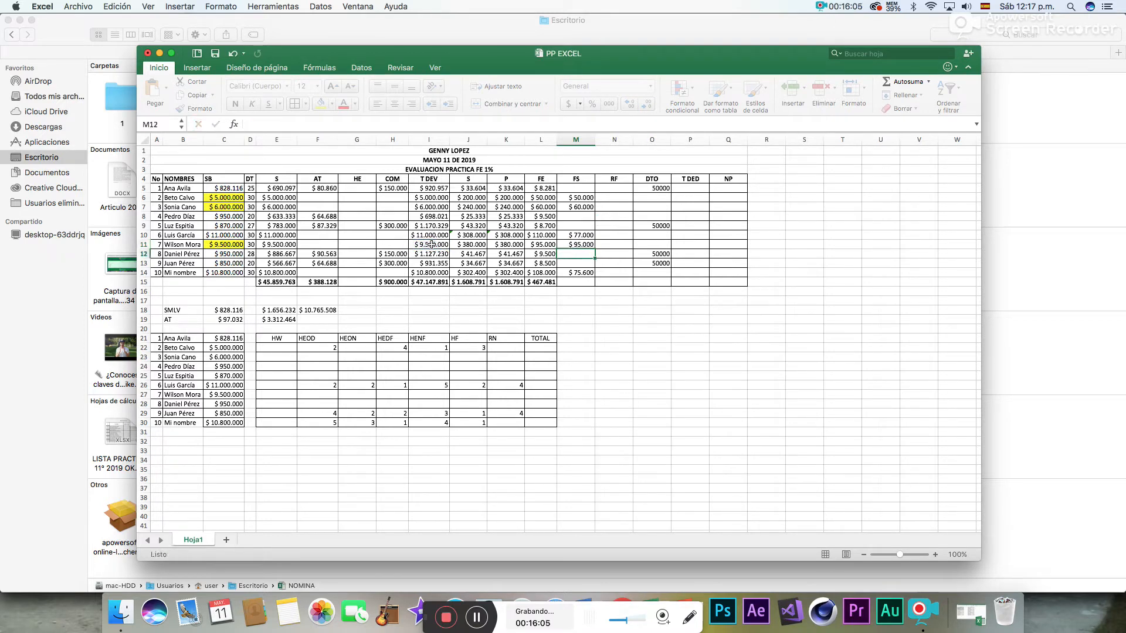
- Total the FS column in M15 with Autosuma over M5:M14
left_click(584, 198)
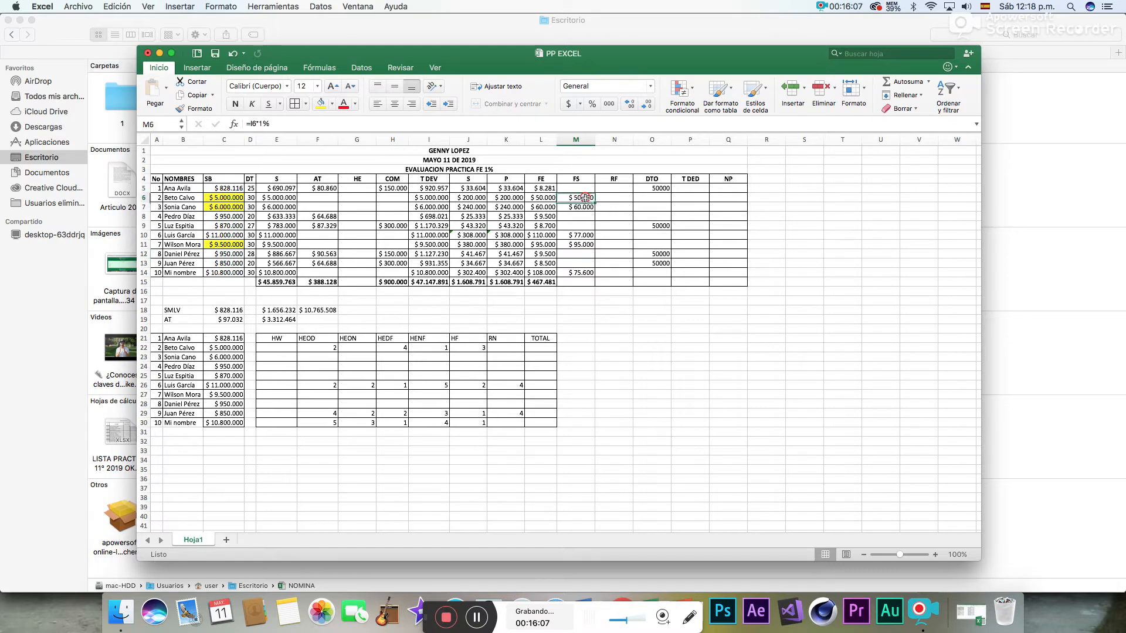
left_click(583, 245)
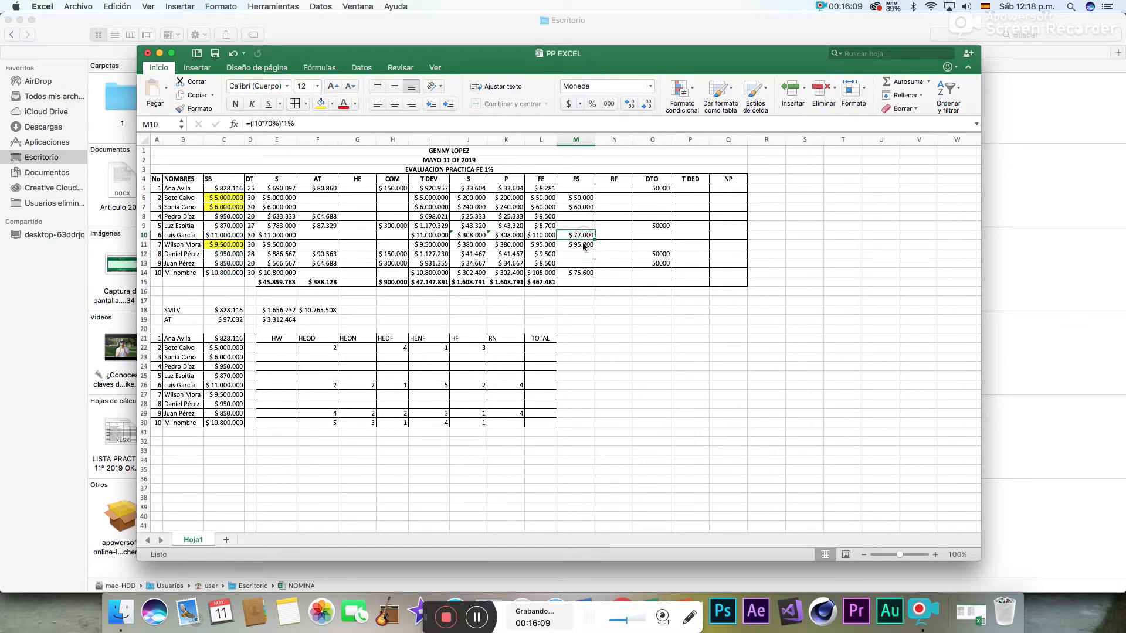
left_click(576, 272)
left_click(572, 282)
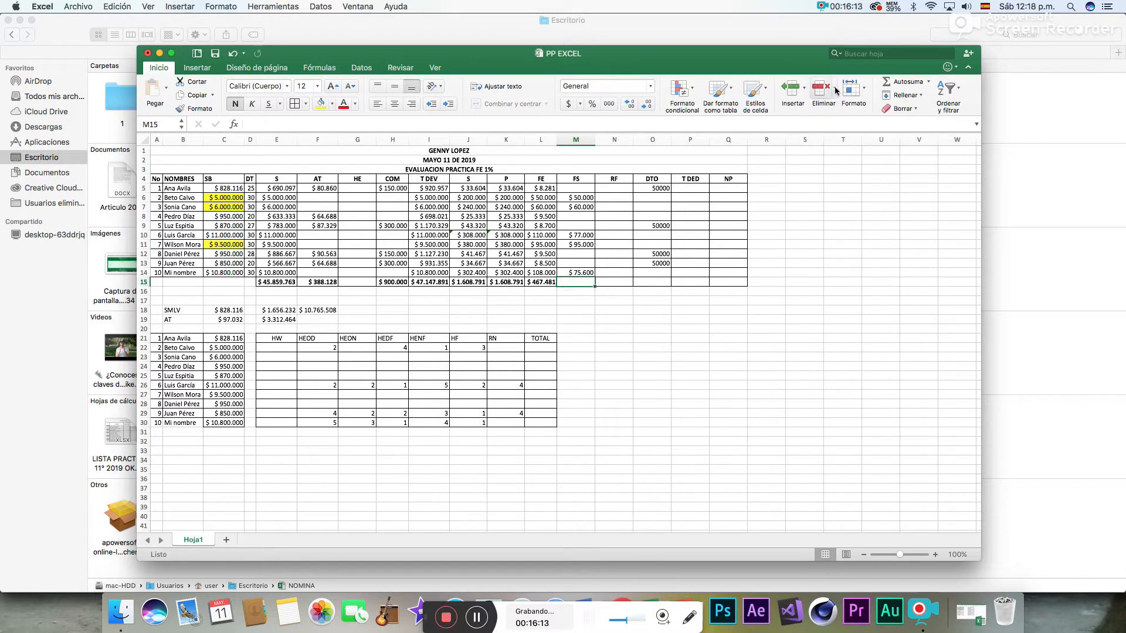
left_click(900, 83)
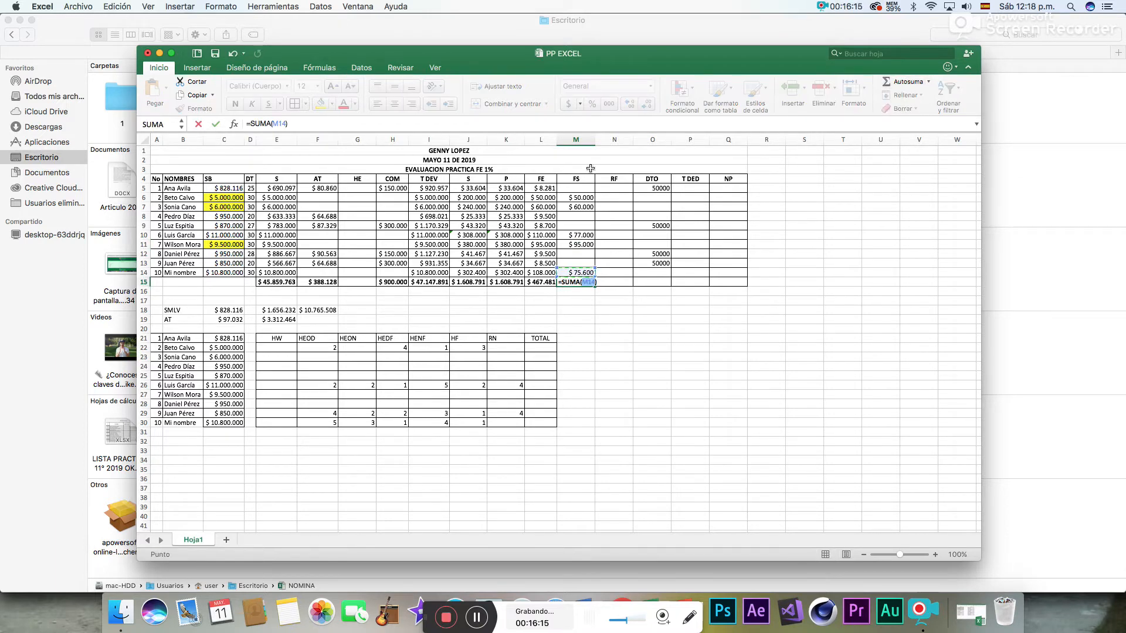
left_click_drag(569, 273, 577, 191)
key("Return")
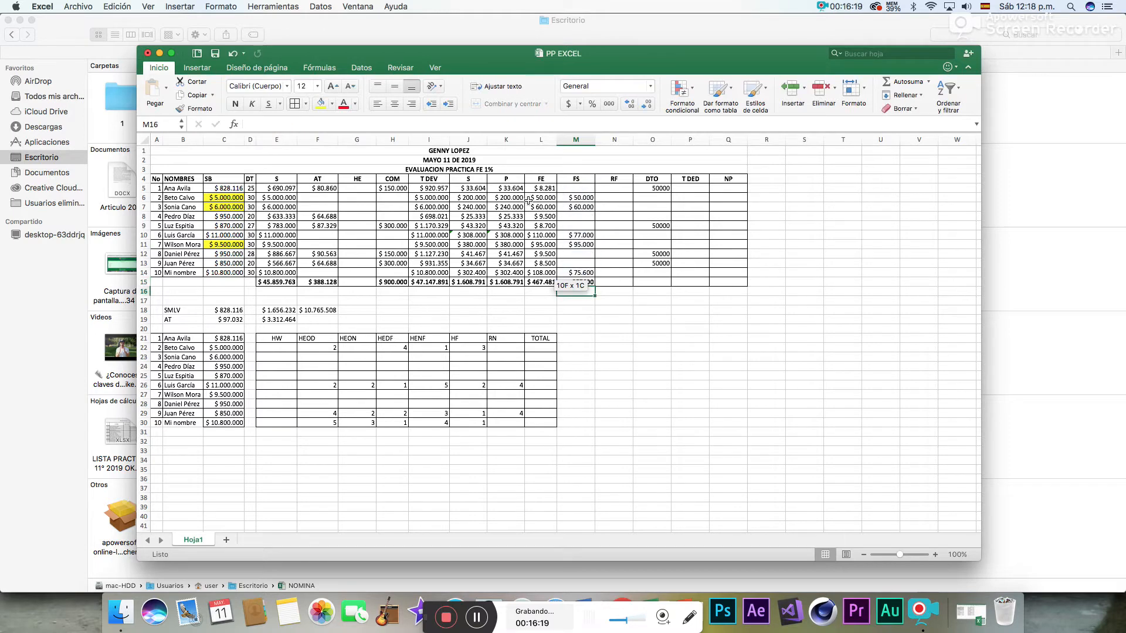
- Apply the Moneda number format to the FS total in M15
left_click(578, 283)
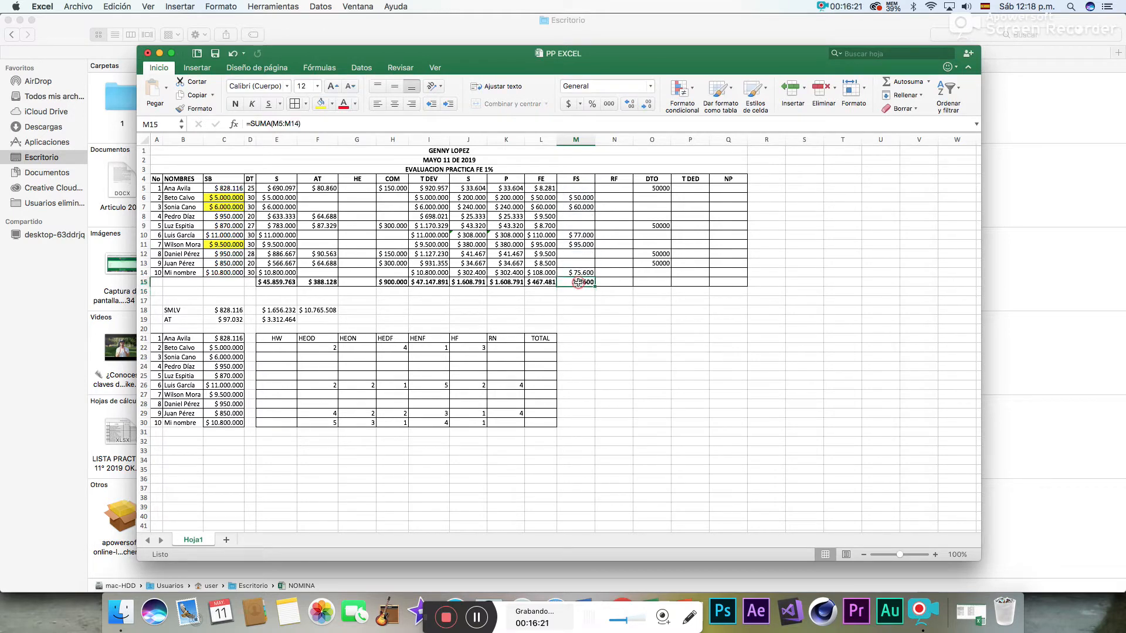
left_click(654, 87)
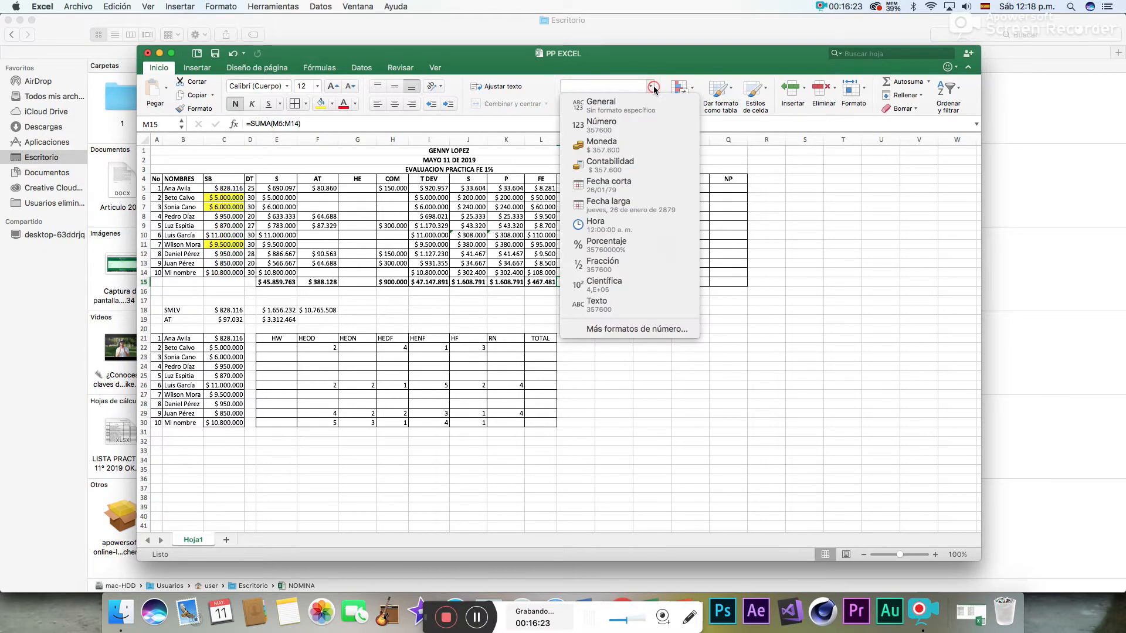
left_click(631, 146)
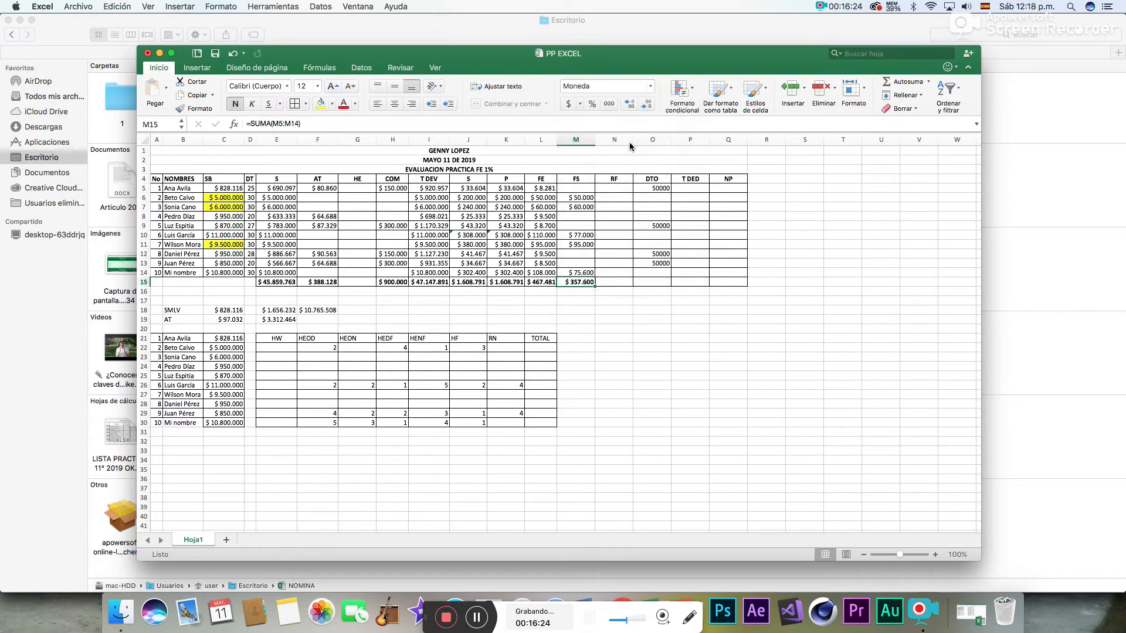
left_click(586, 319)
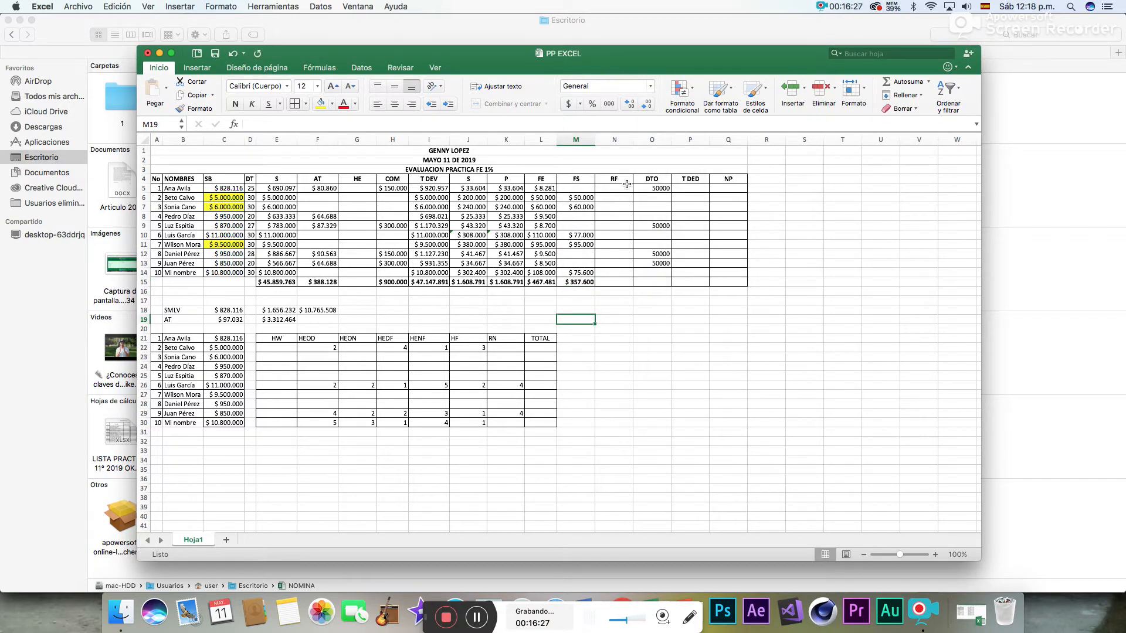
- Total the DTO column in O15 with Autosuma
left_click_drag(661, 190, 661, 255)
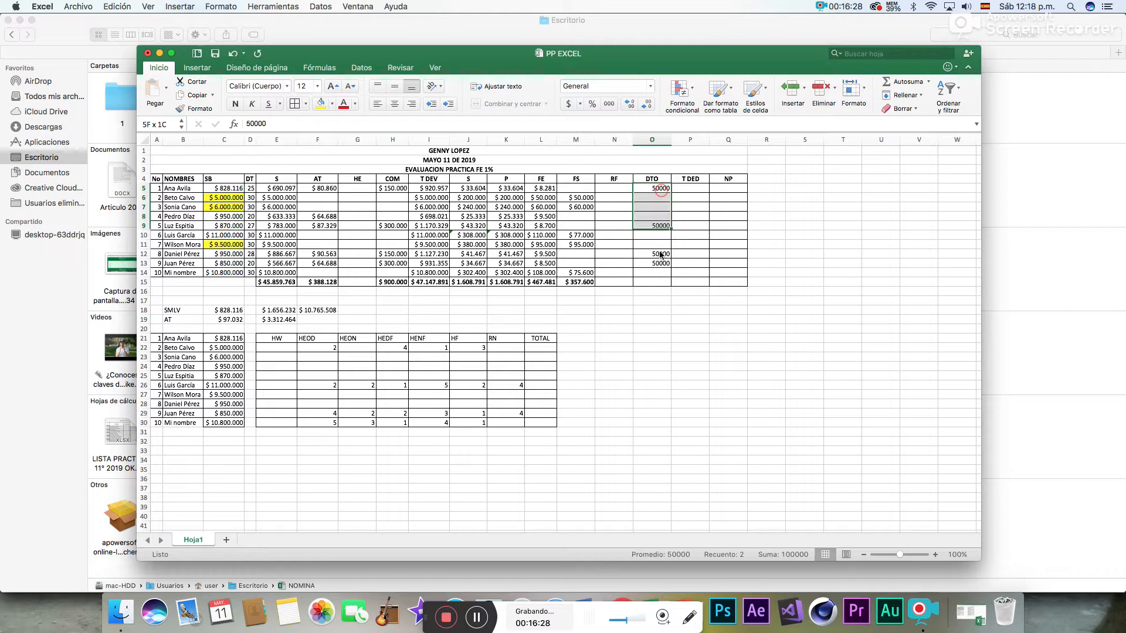
left_click(655, 284)
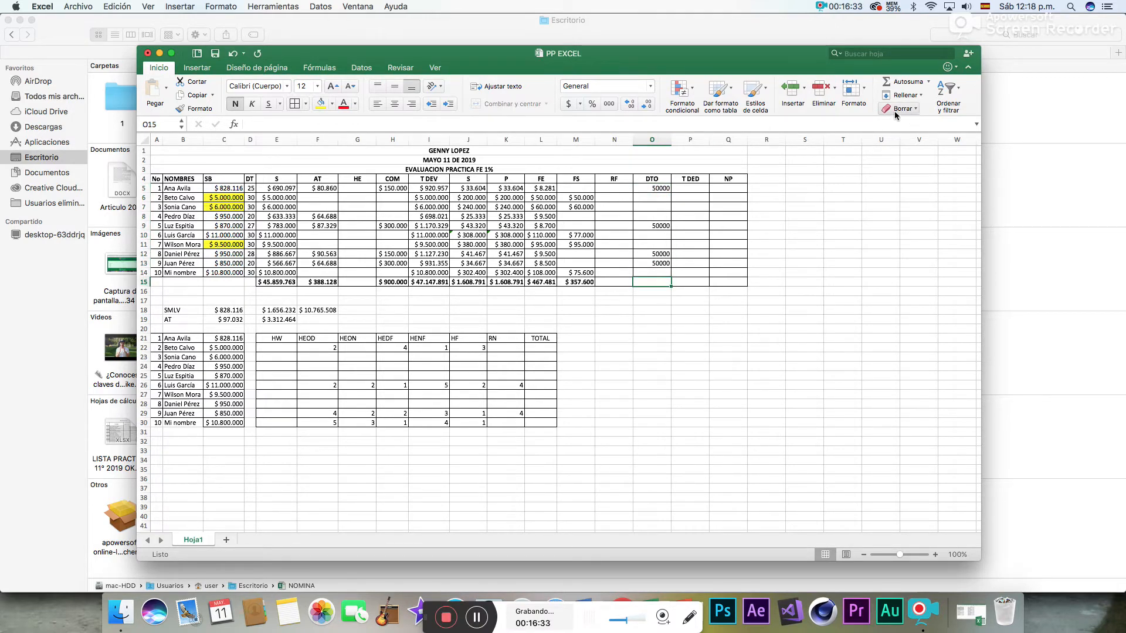
left_click(906, 82)
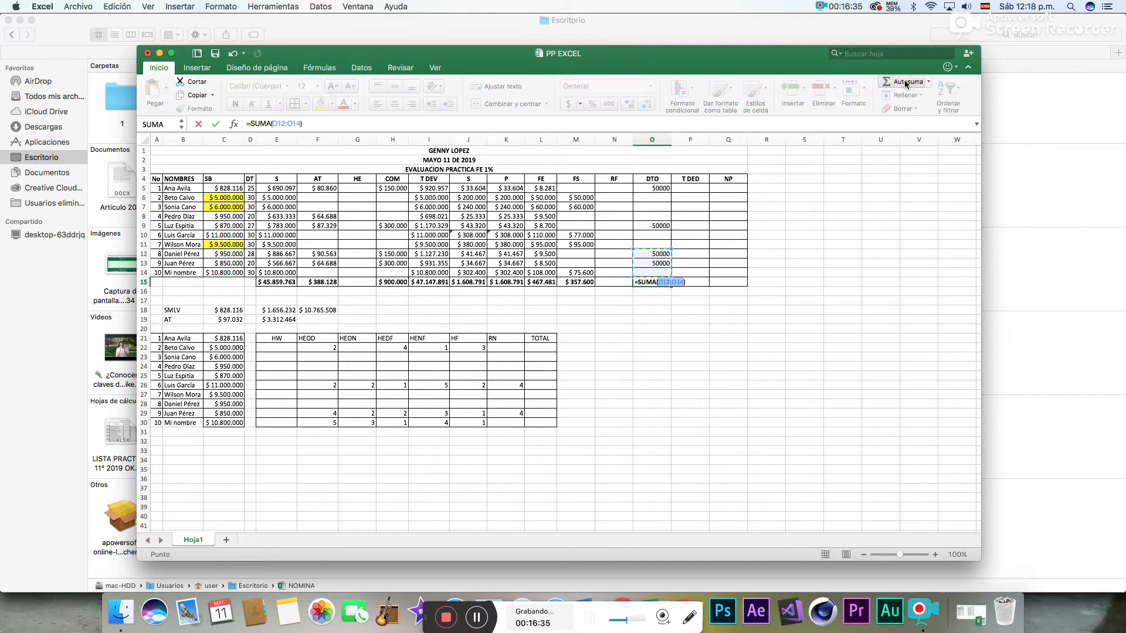
mouse_move(652, 272)
left_mouse_down()
mouse_move(655, 188)
mouse_move(655, 282)
left_mouse_up()
key("Return")
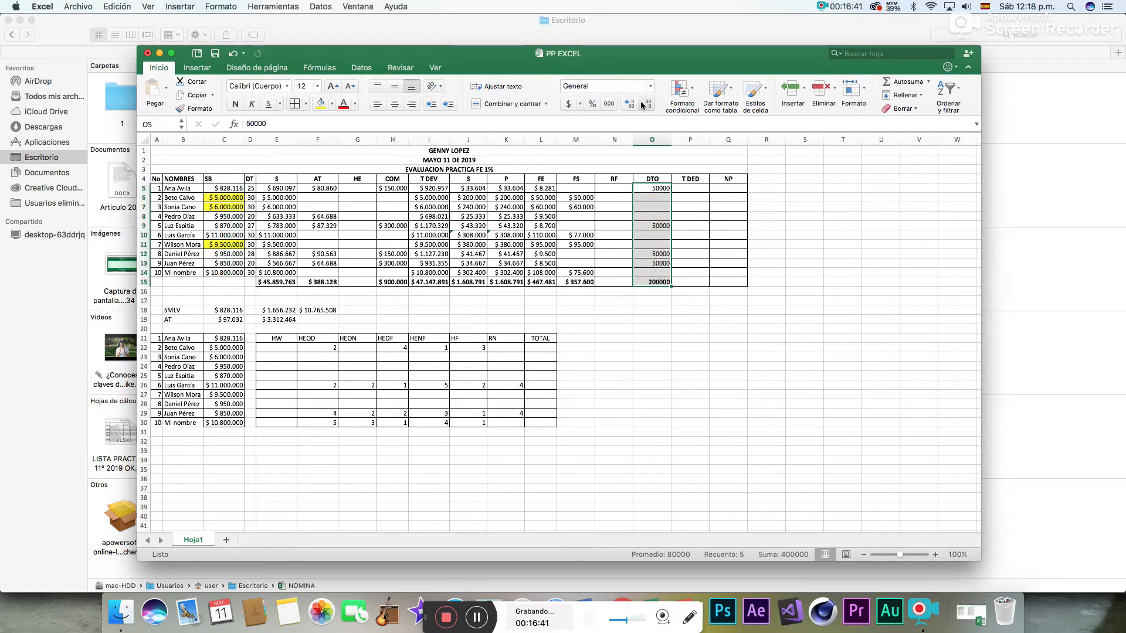
- Format the DTO cells O5:O15 as Moneda and narrow columns O and M to fit their contents
left_click(650, 86)
left_click(657, 147)
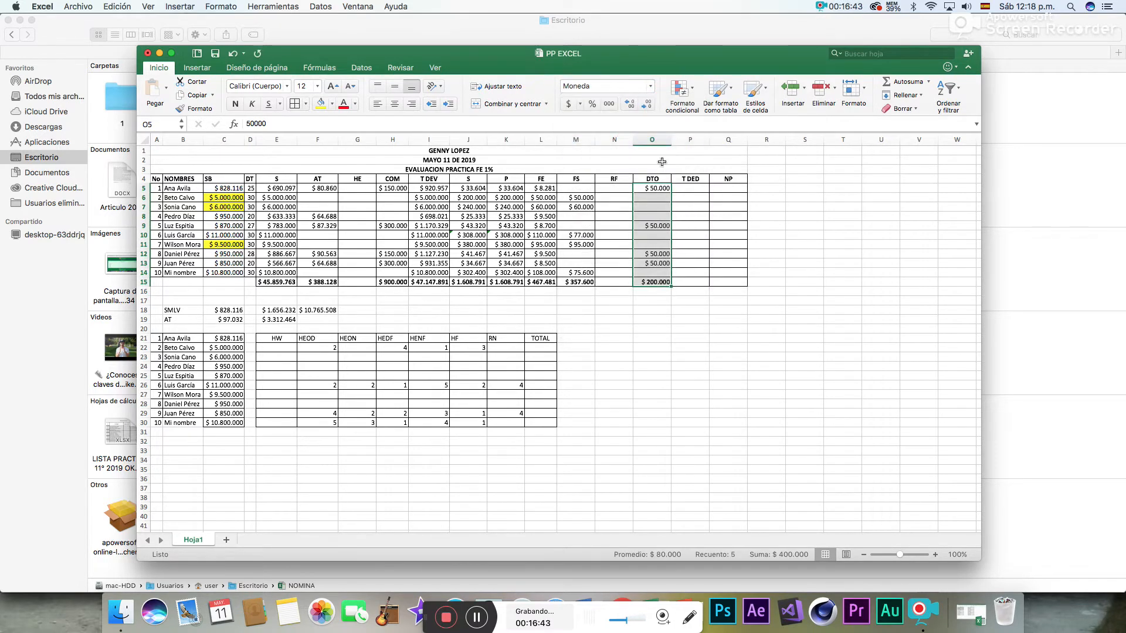
left_click_drag(671, 139, 666, 140)
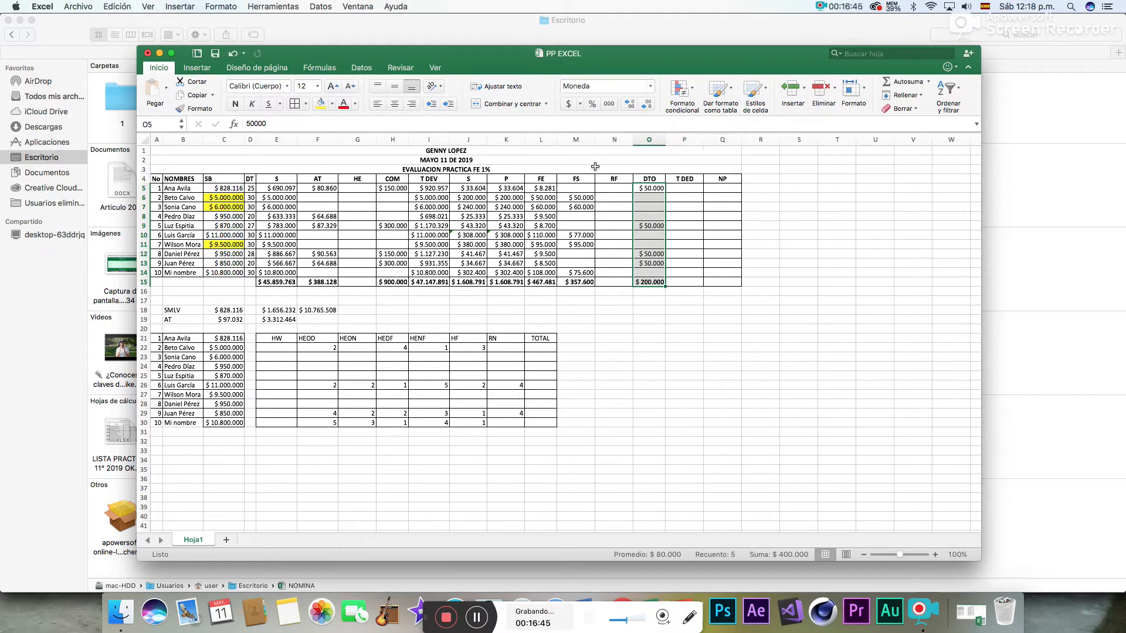
left_click_drag(595, 139, 589, 140)
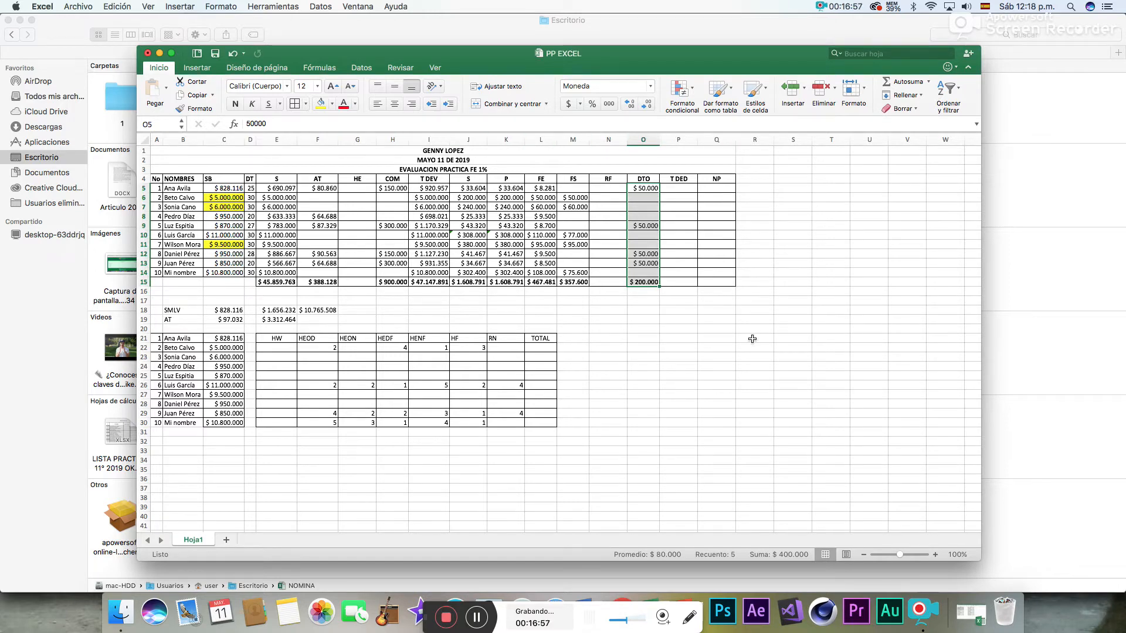
- Set the worksheet's page orientation to Horizontal and the paper size to Oficio 203 x 355 mm
left_click(690, 188)
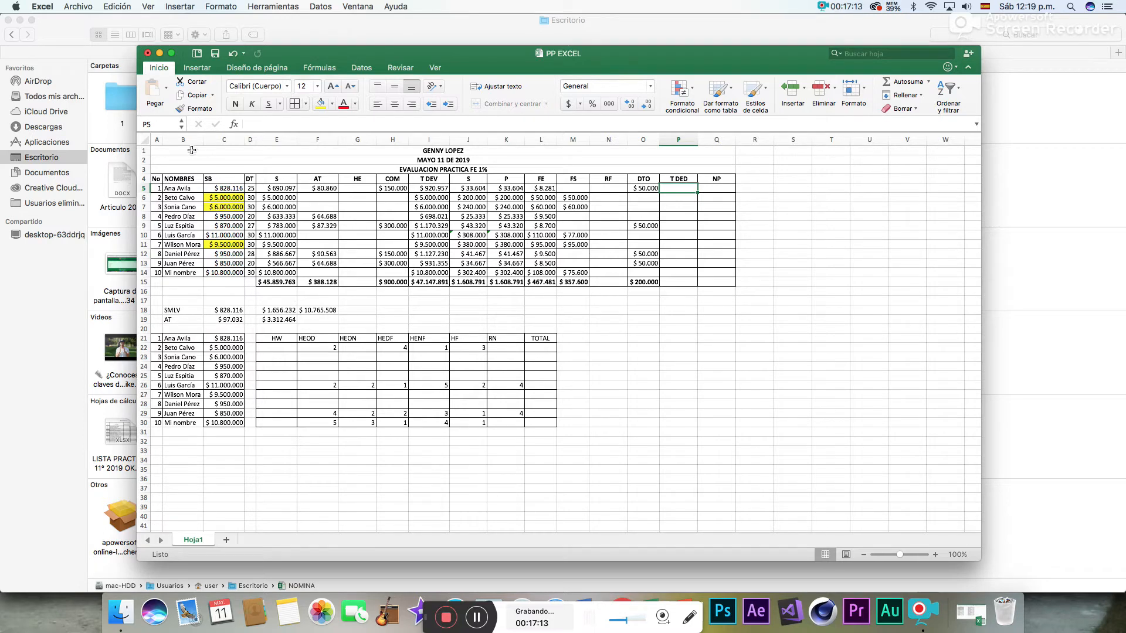
left_click_drag(192, 151, 282, 449)
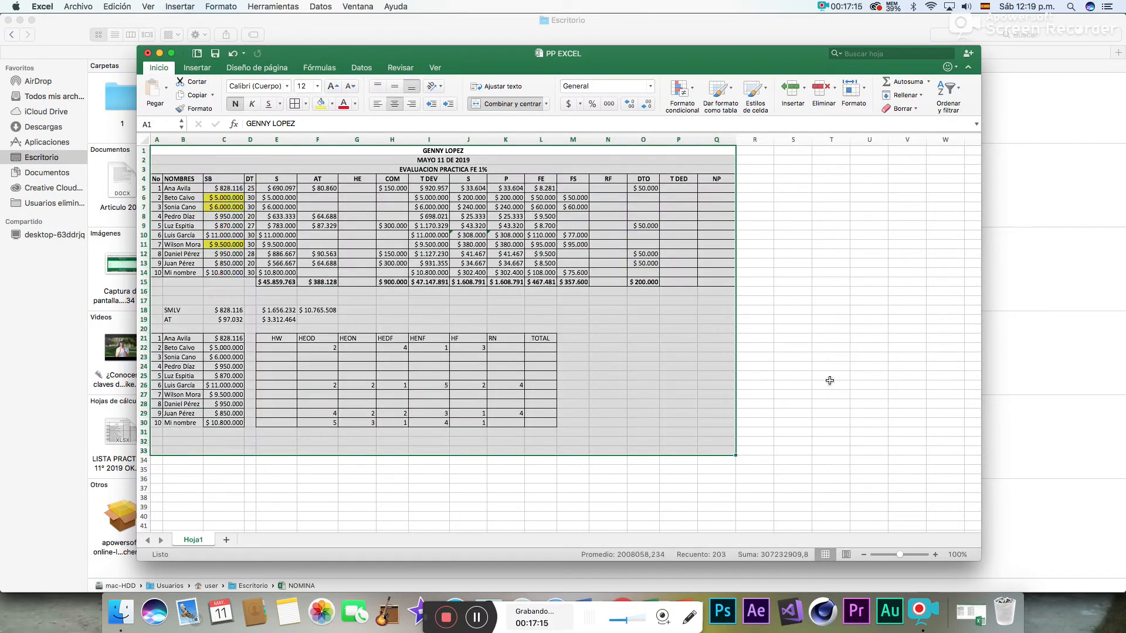
left_click(829, 367)
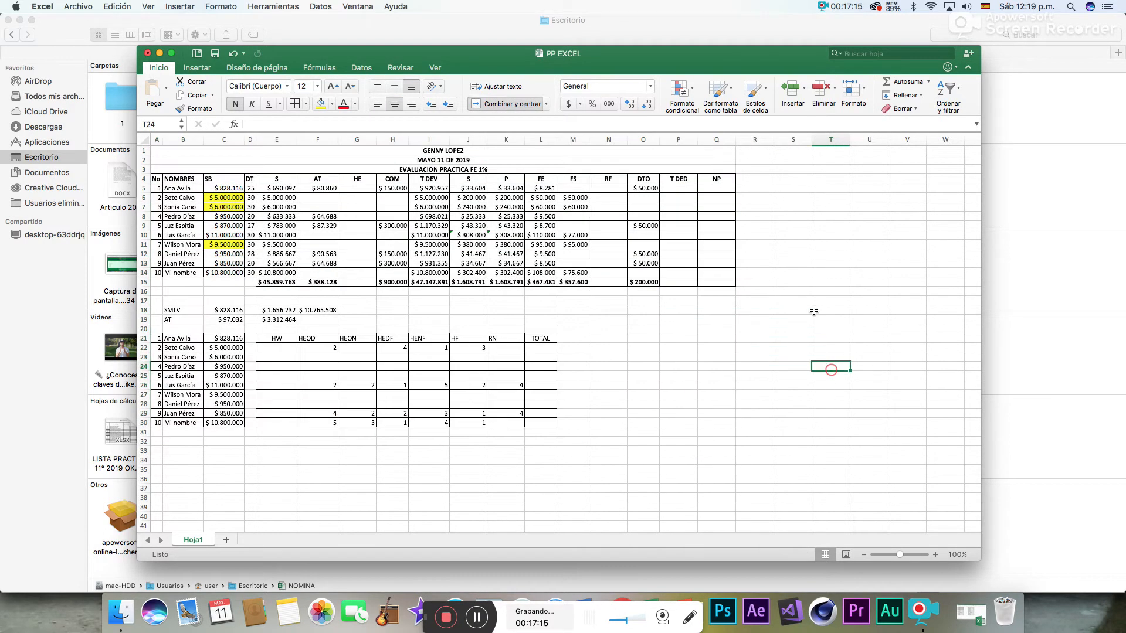
left_click(262, 72)
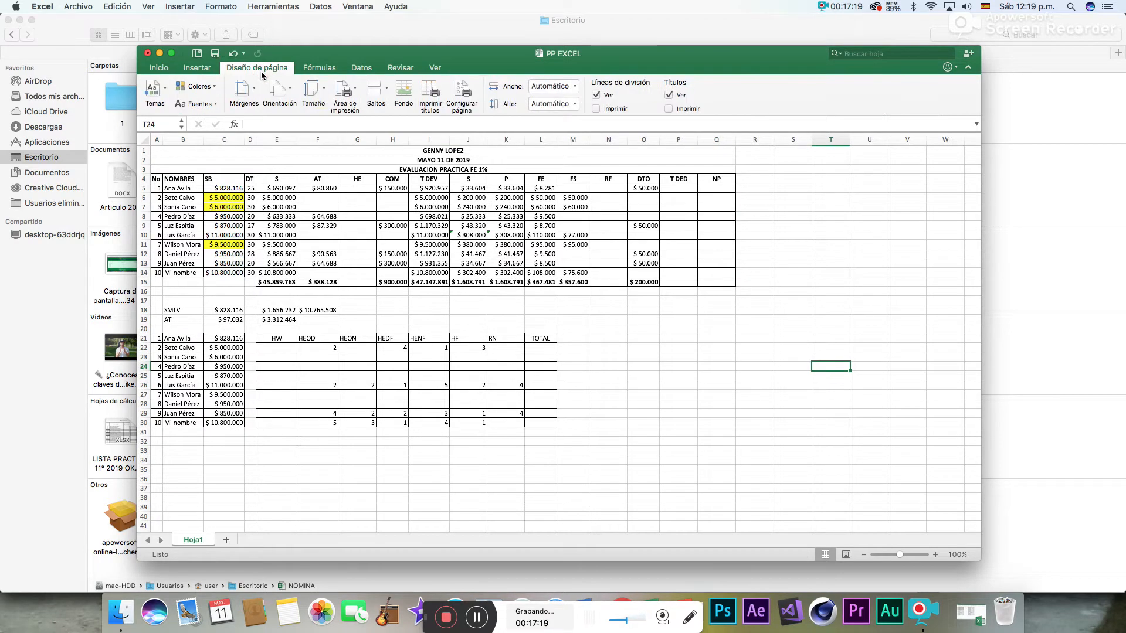
left_click(277, 102)
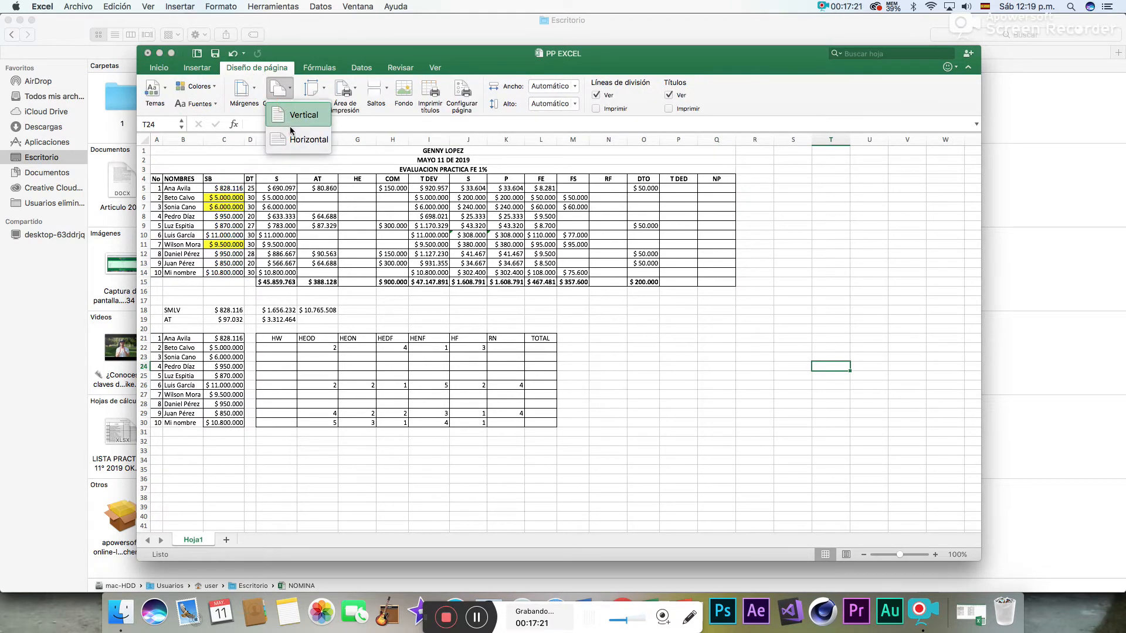
left_click(293, 148)
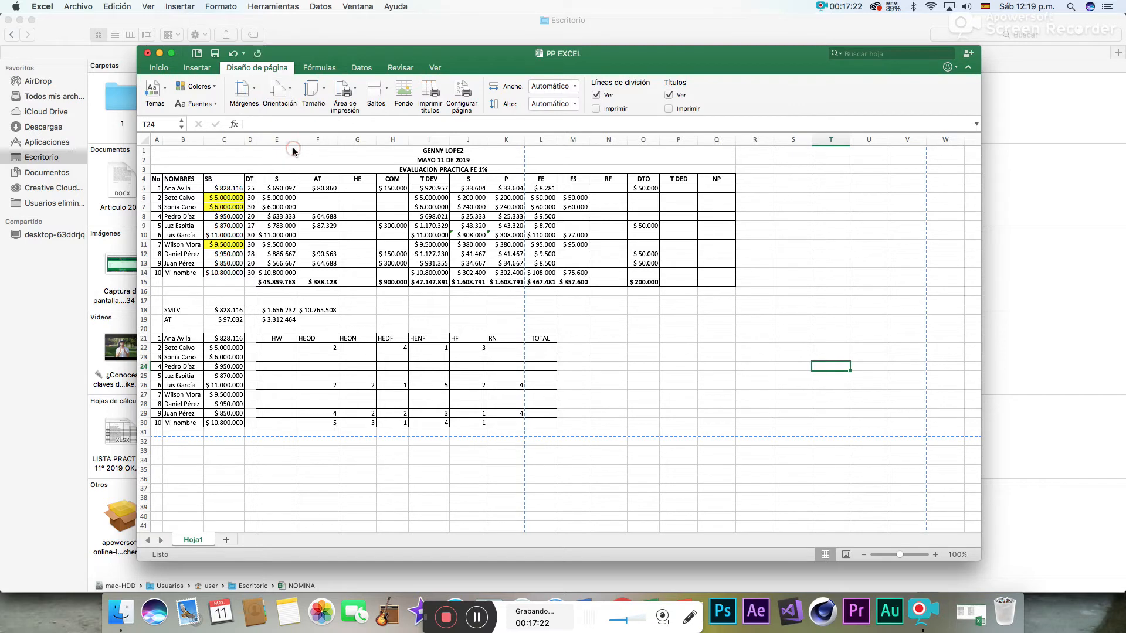
left_click(313, 90)
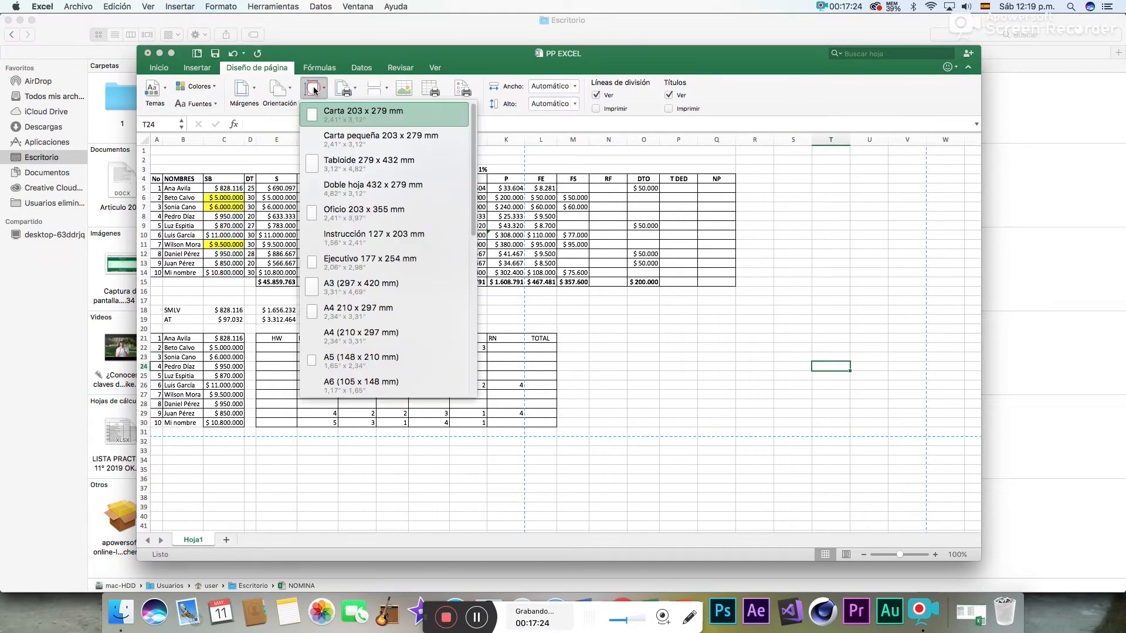
left_click(354, 216)
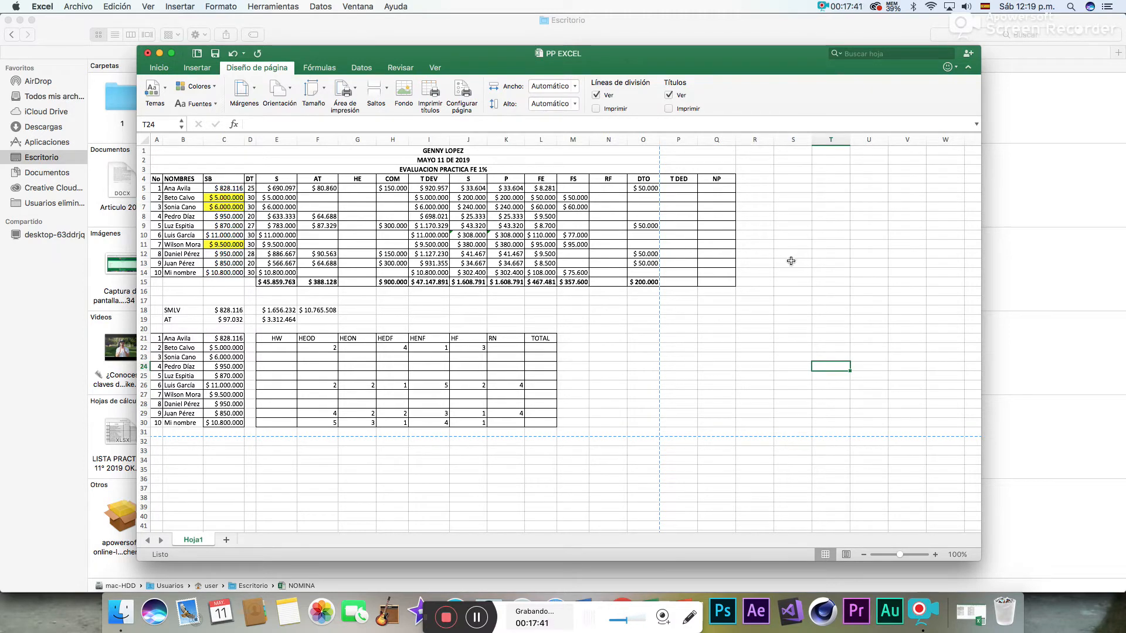
left_click(356, 88)
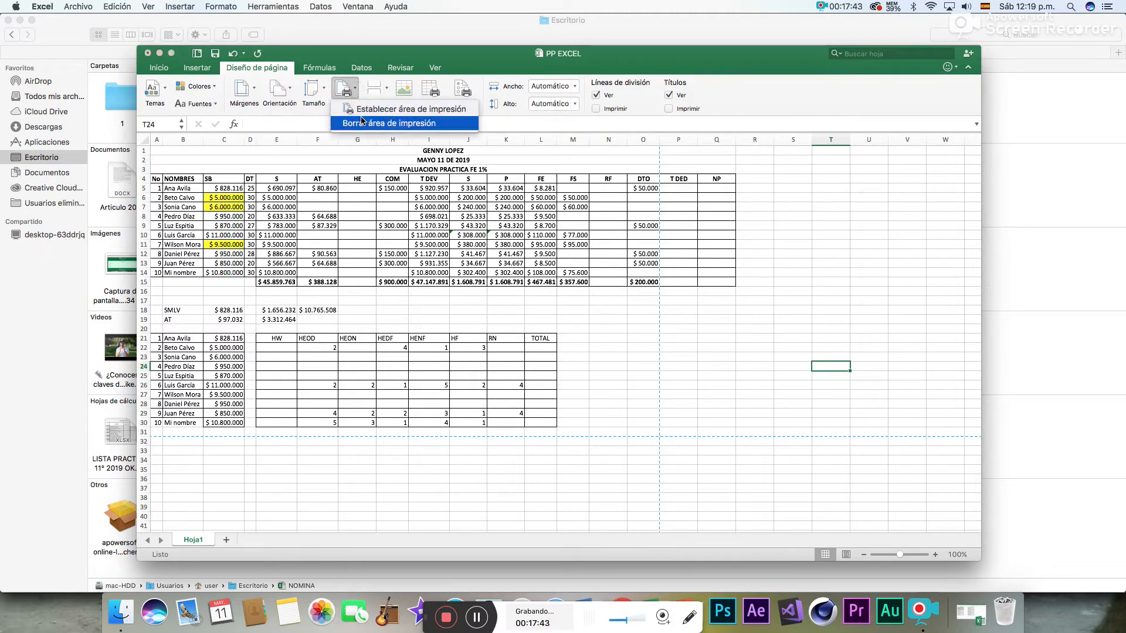
left_click(397, 111)
left_click(588, 231)
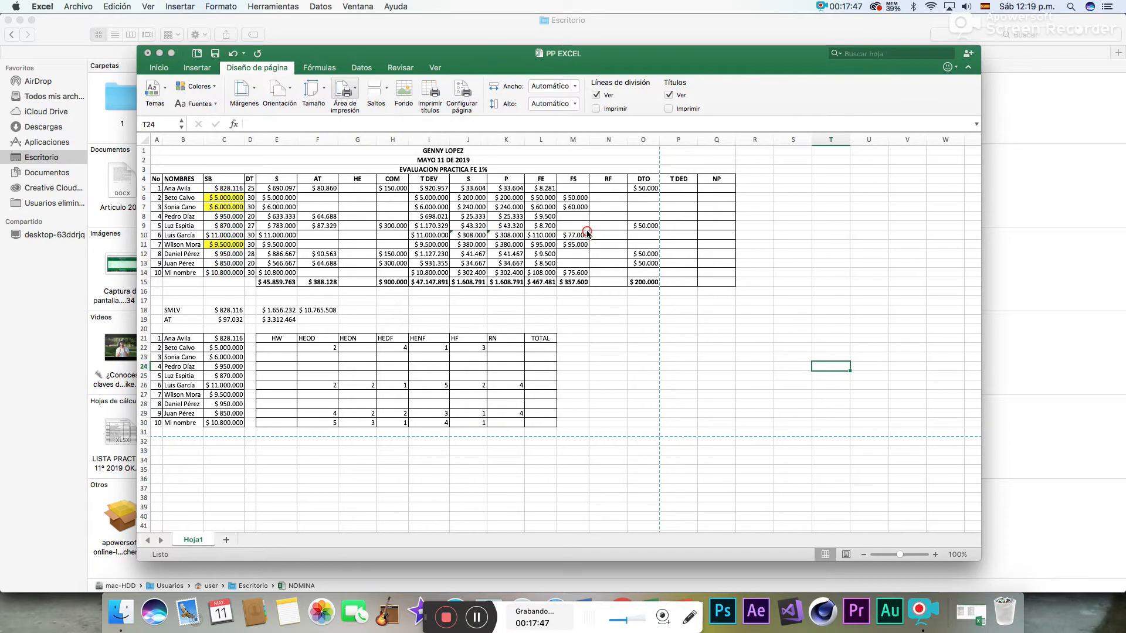
left_click(673, 152)
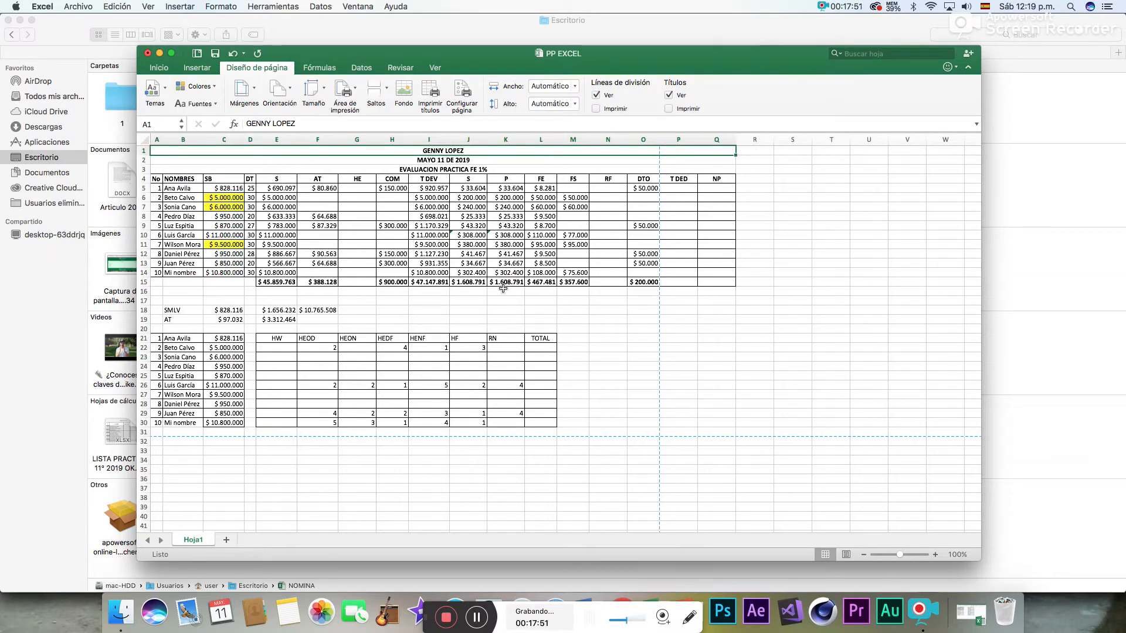
left_click(762, 307)
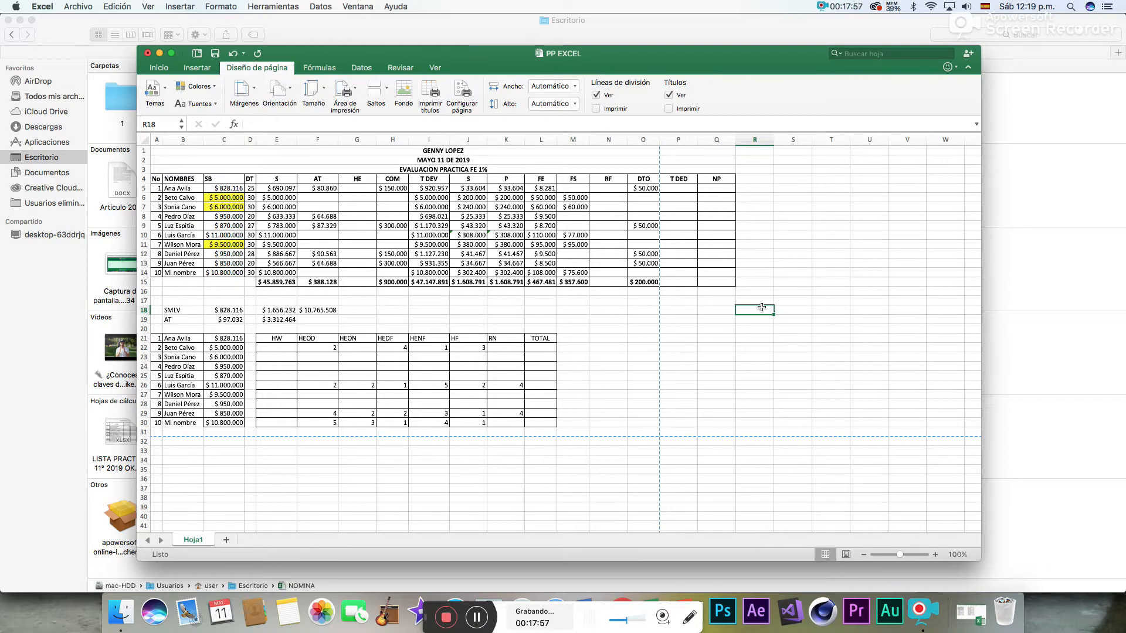
key("F11")
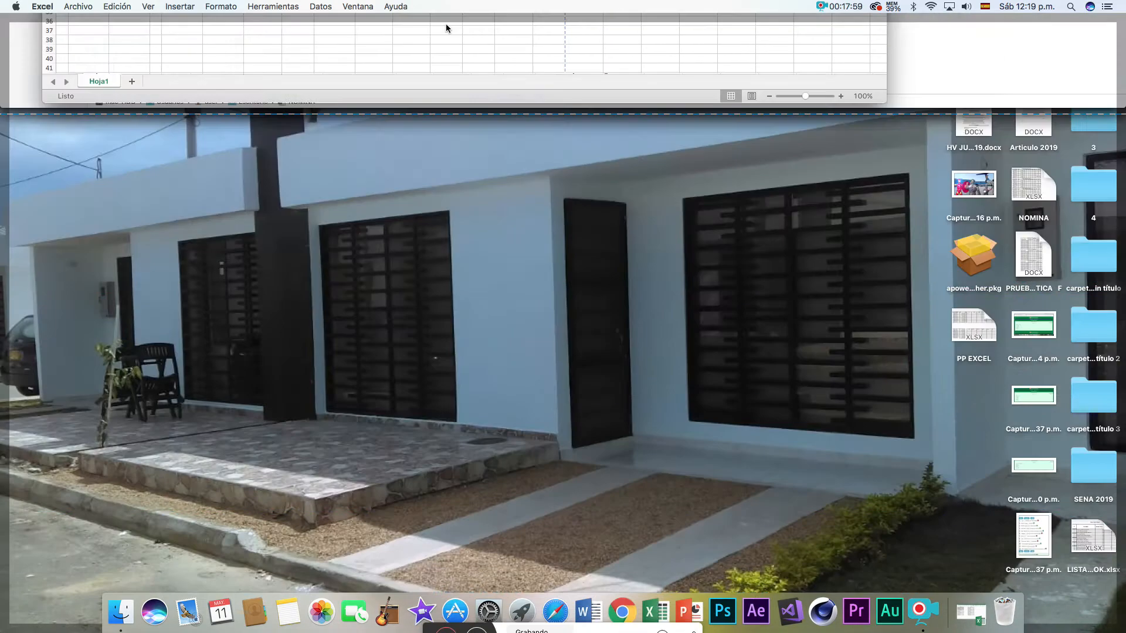
key("F11")
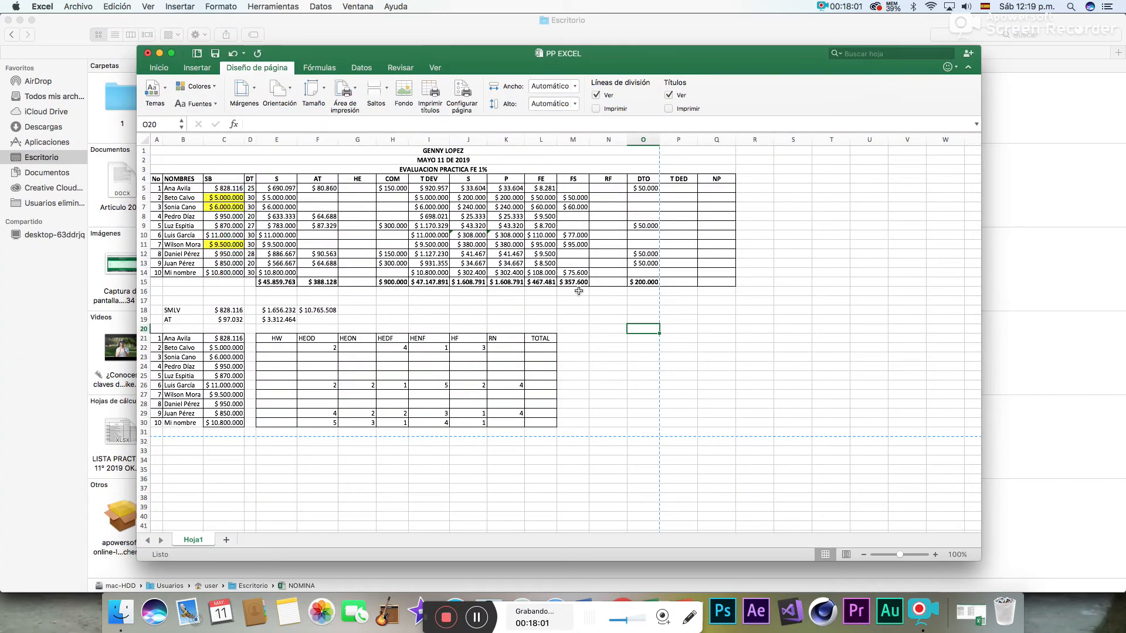
- Sum the deductions J5:O5 in P5 with Autosuma and fill the T DED formula down to P14
left_click(680, 189)
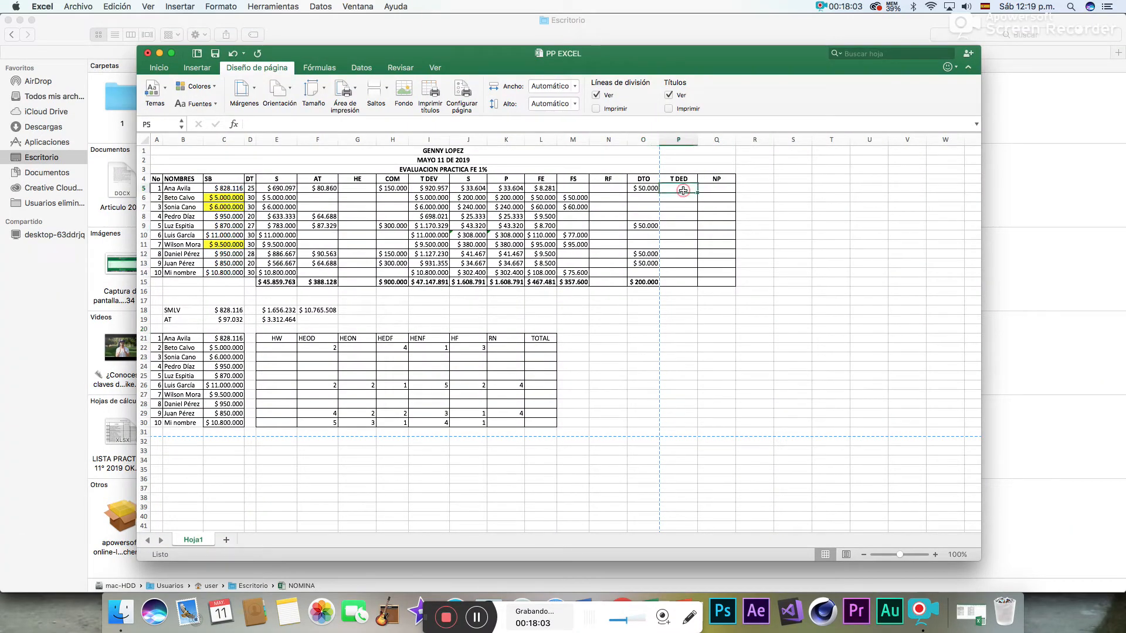
left_click(158, 69)
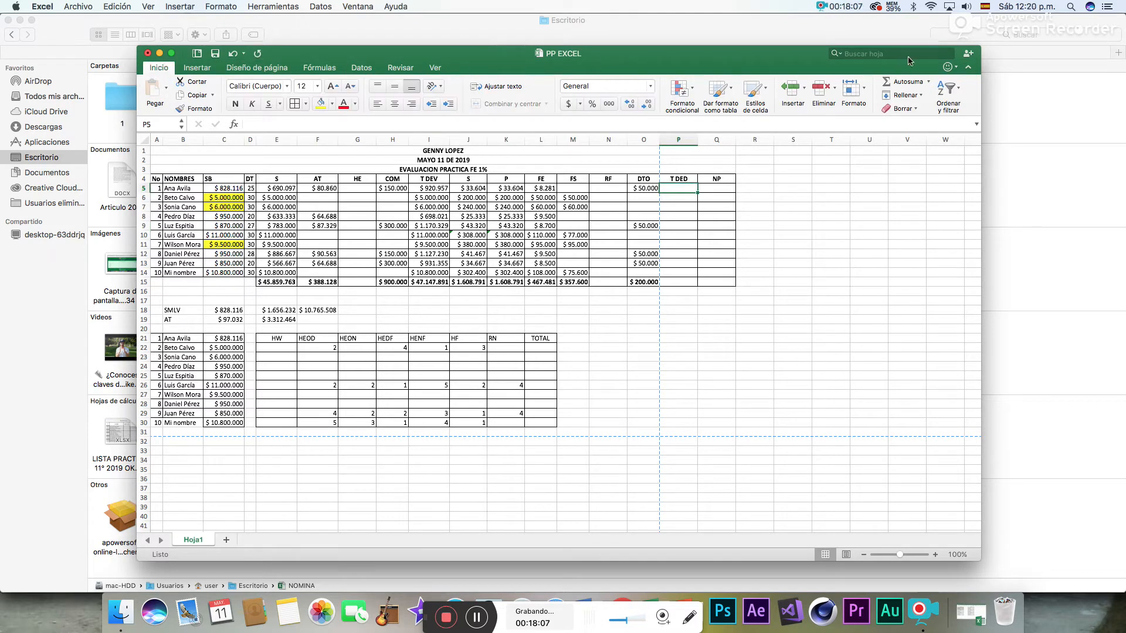
left_click(903, 85)
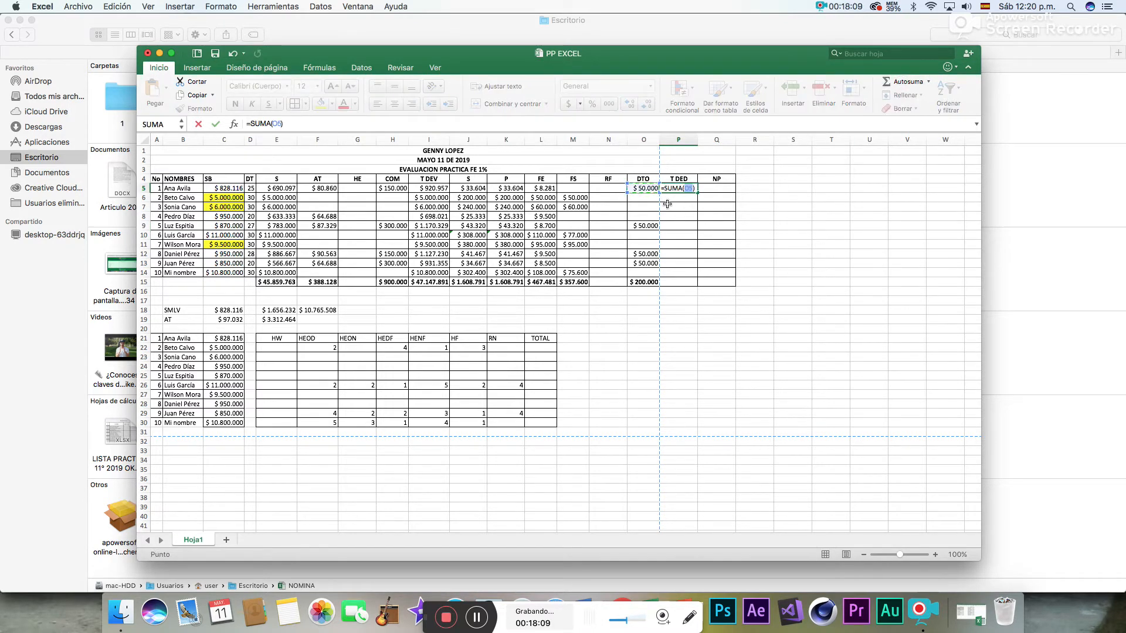
left_click_drag(472, 189, 643, 189)
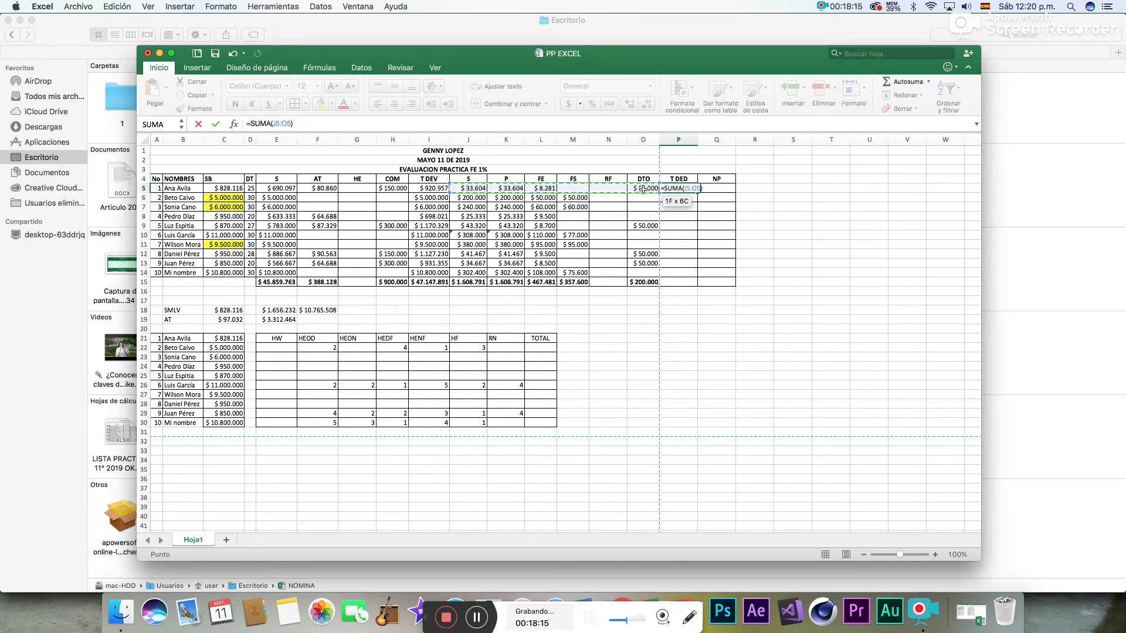
key("Return")
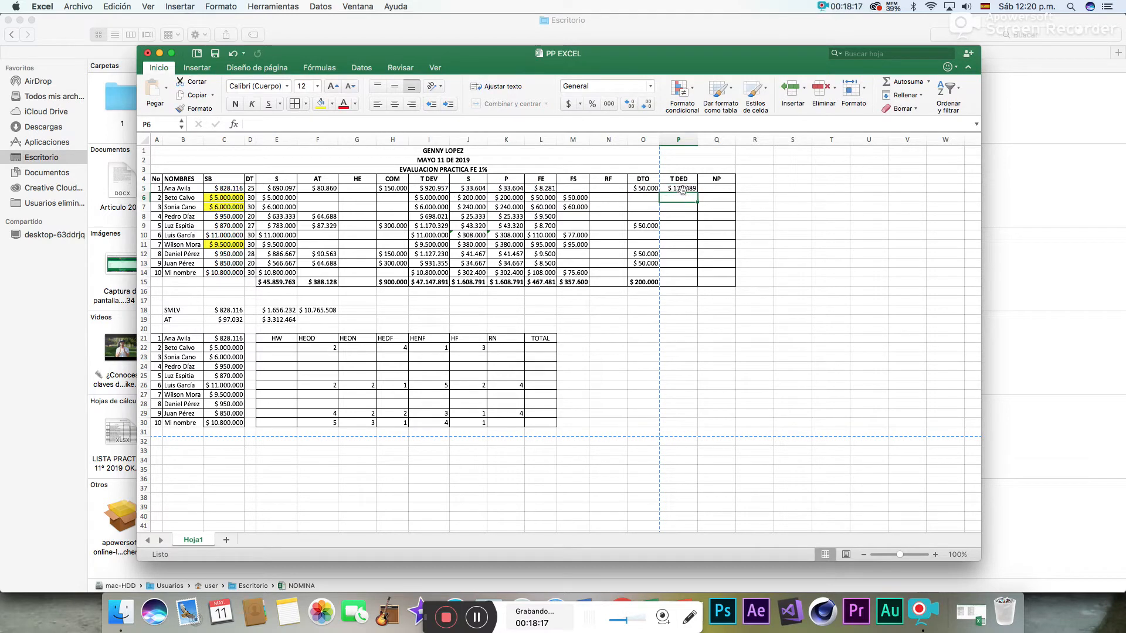
left_click(681, 189)
left_click_drag(698, 194, 685, 275)
- Total the T DED column in P15 with Autosuma over P5:P14
left_click(684, 284)
left_click(904, 82)
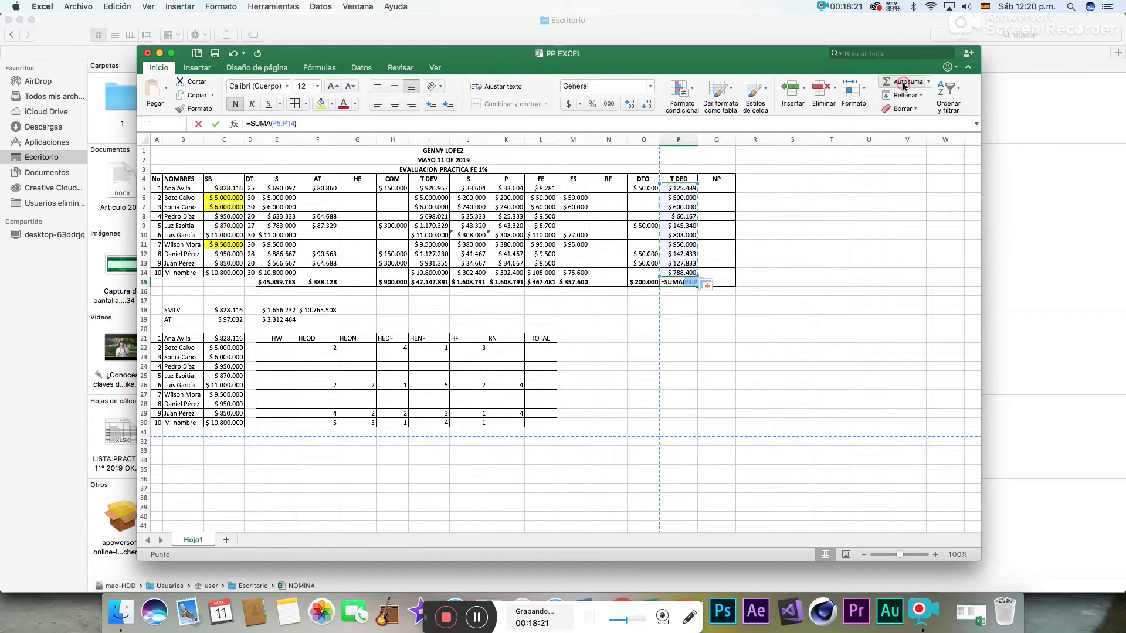
key("Return")
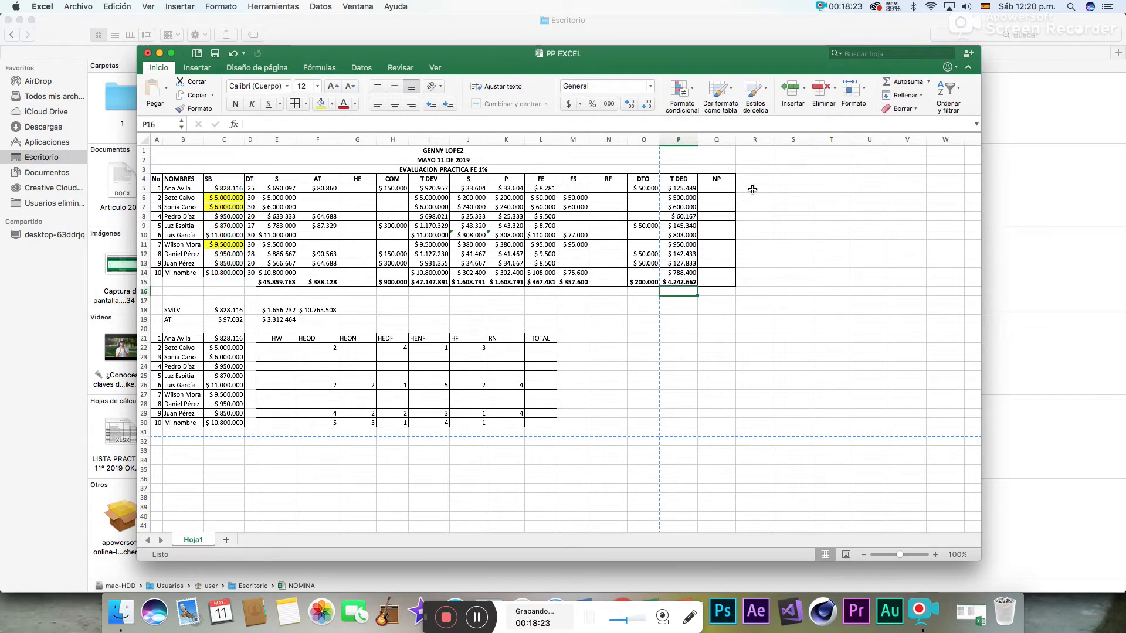
- Calculate net pay in Q5 as =I5-P5 and fill the NP formula down to Q14
left_click(731, 189)
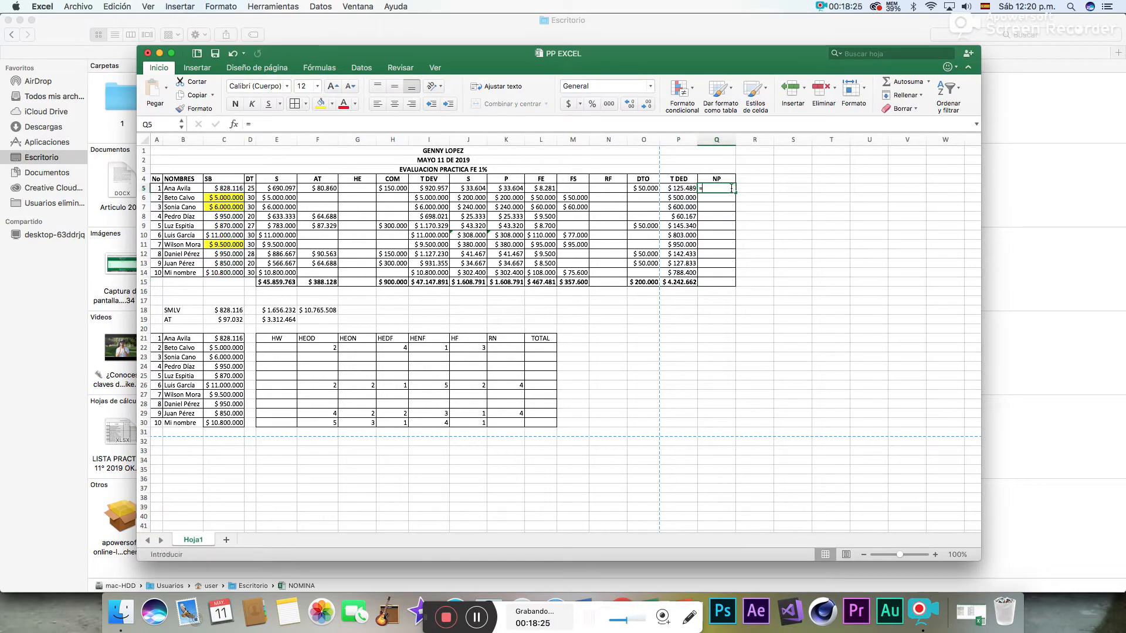
type("=")
left_click(440, 188)
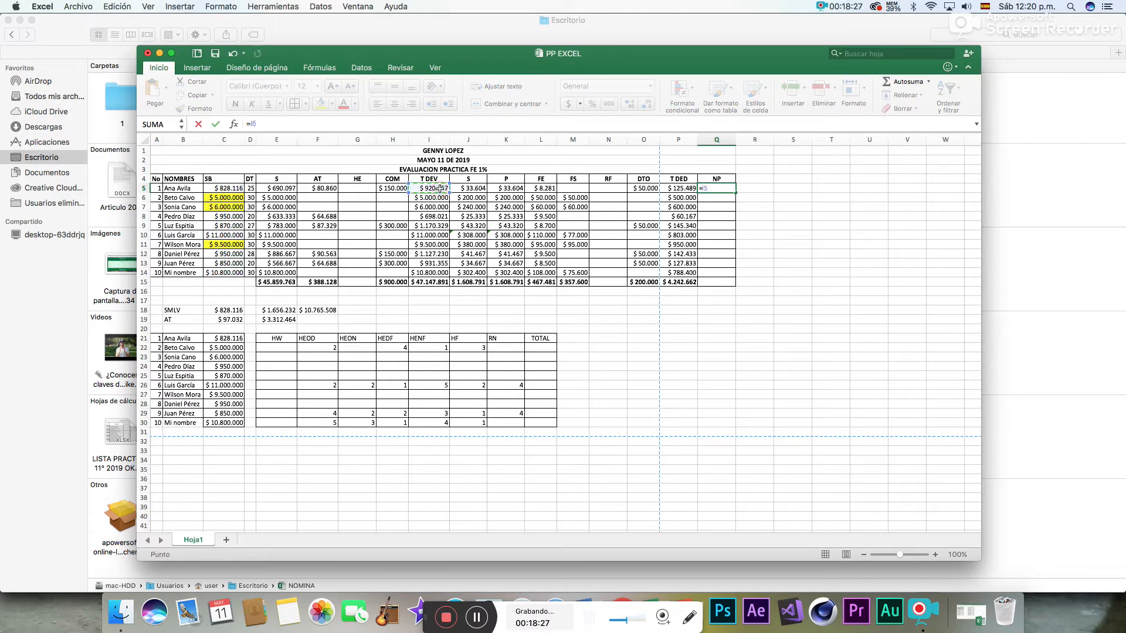
type("-")
left_click(686, 188)
key("Return")
left_click(717, 188)
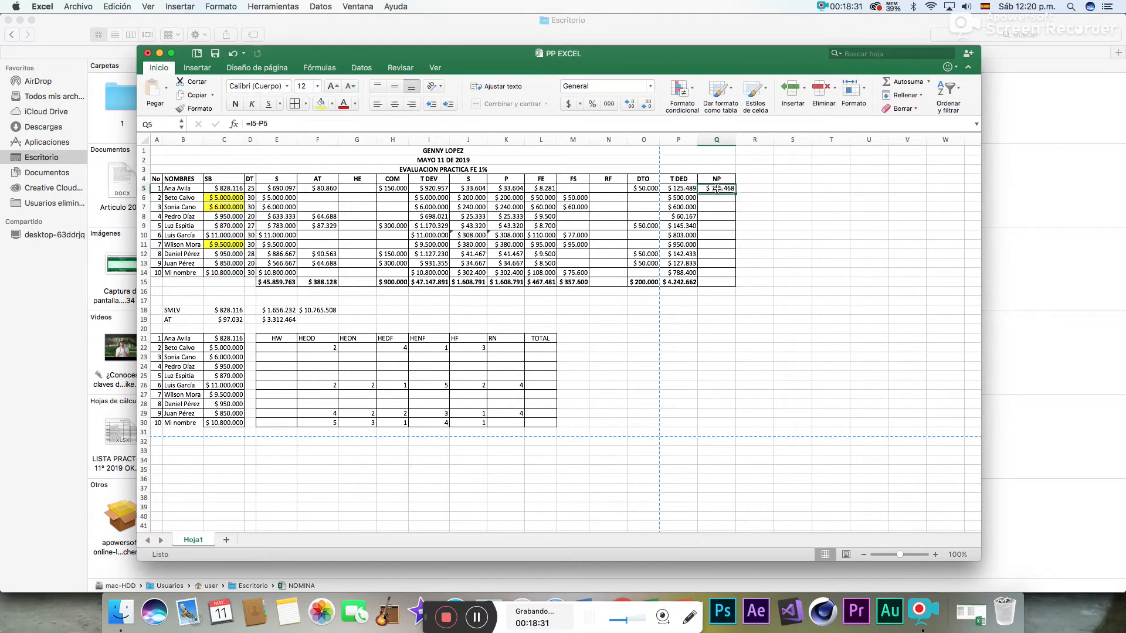
left_click_drag(735, 193, 721, 275)
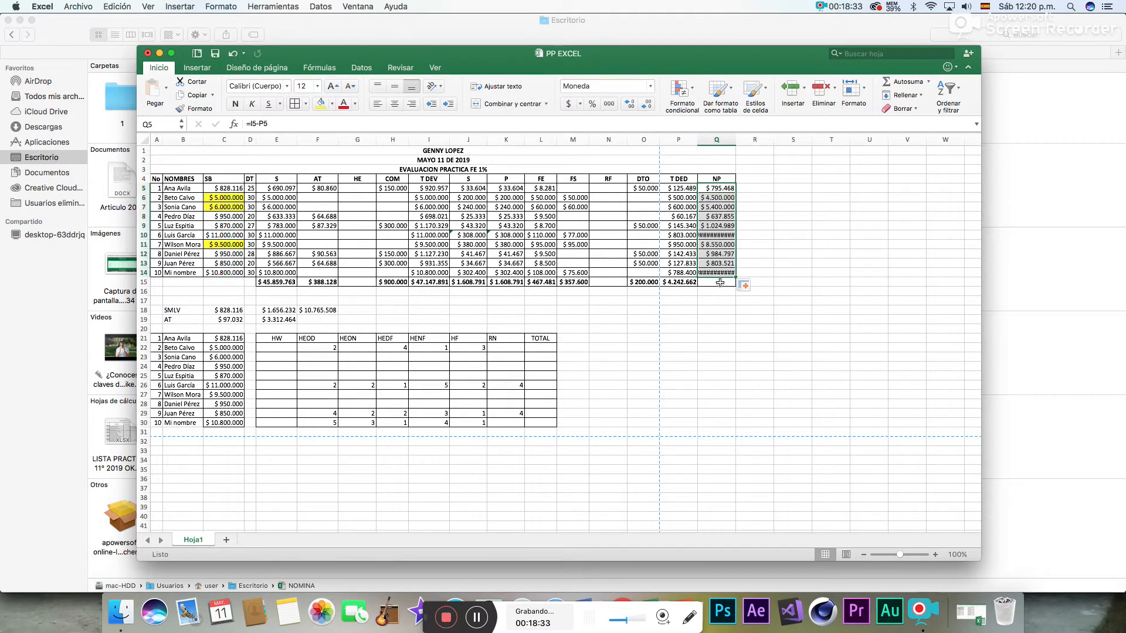
- Total the NP column in Q15 with Autosuma over Q5:Q14 and widen column Q to fit its amounts
left_click(720, 282)
left_click(907, 83)
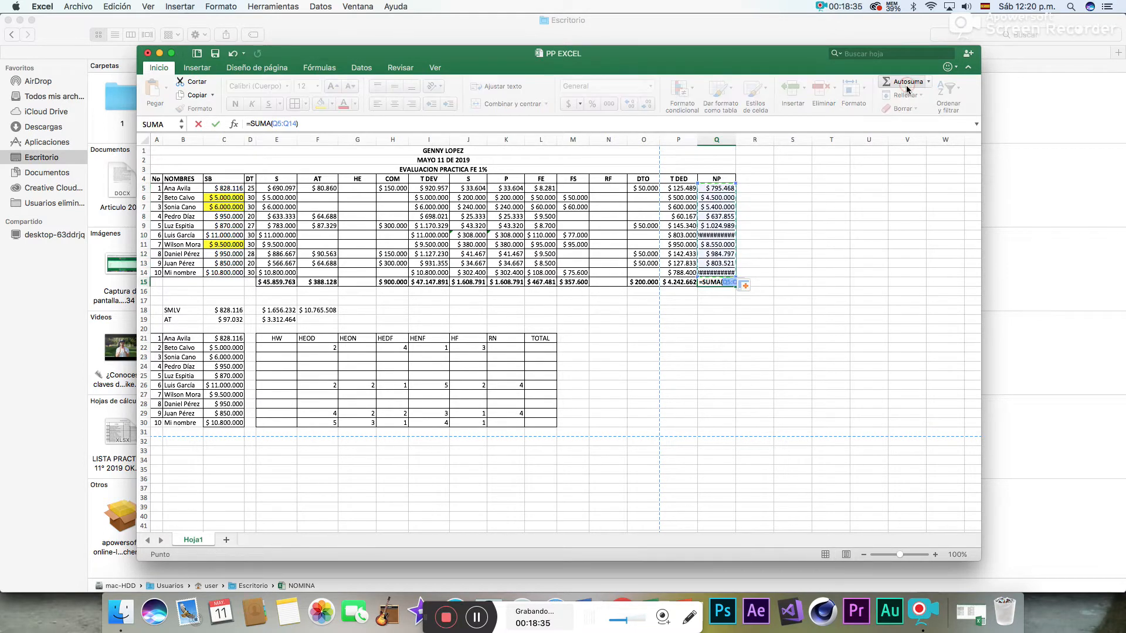
key("Return")
left_click(667, 340)
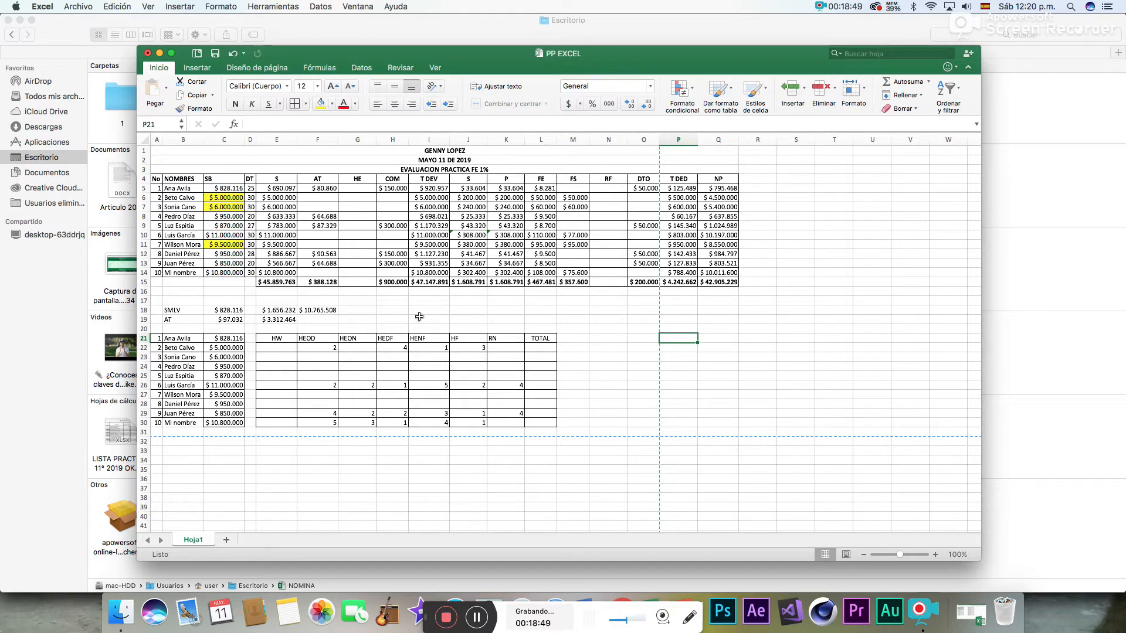
left_click_drag(355, 179, 366, 280)
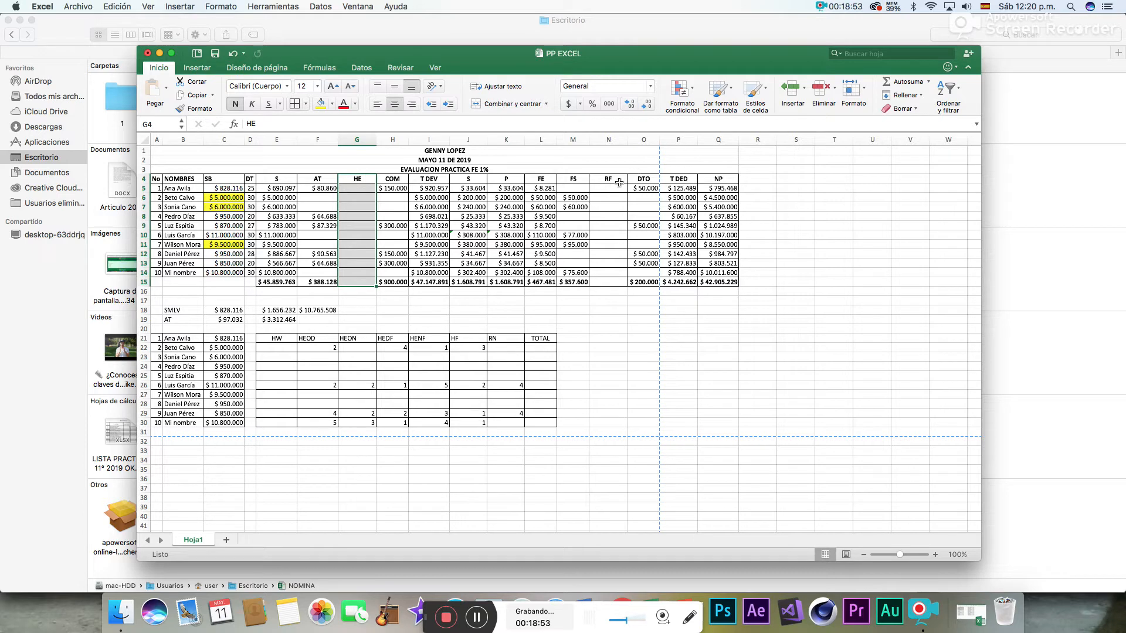
left_click_drag(618, 182, 621, 286)
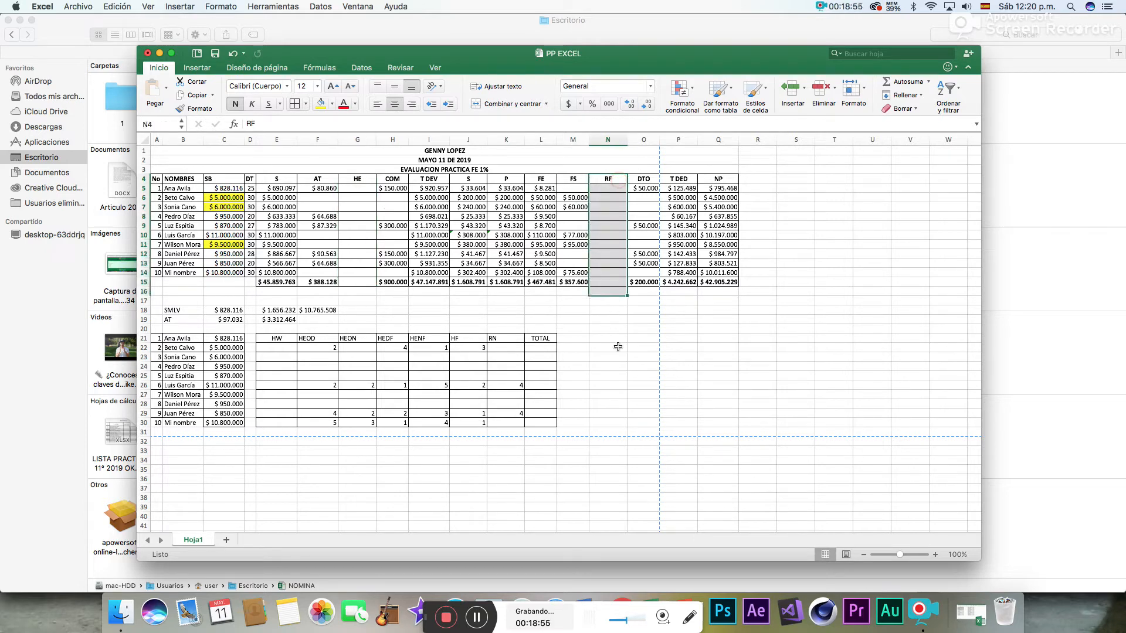
left_click(619, 365)
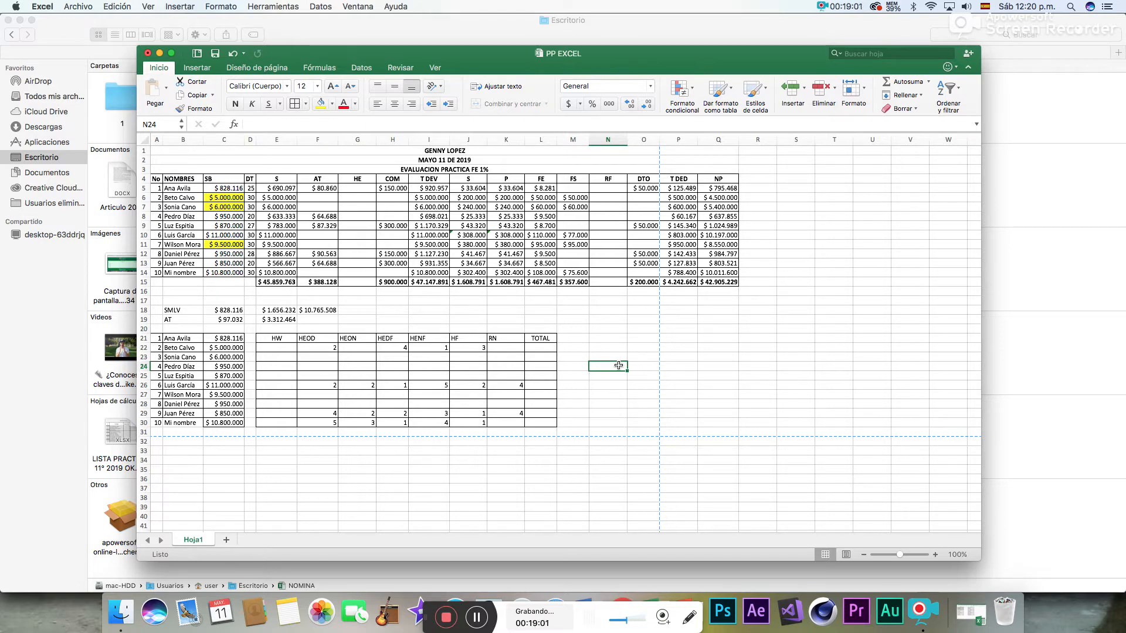
- Switch to Chrome and search in a new tab for "tabla de retencion en la fuente sobre salarios 2019"
left_click(623, 599)
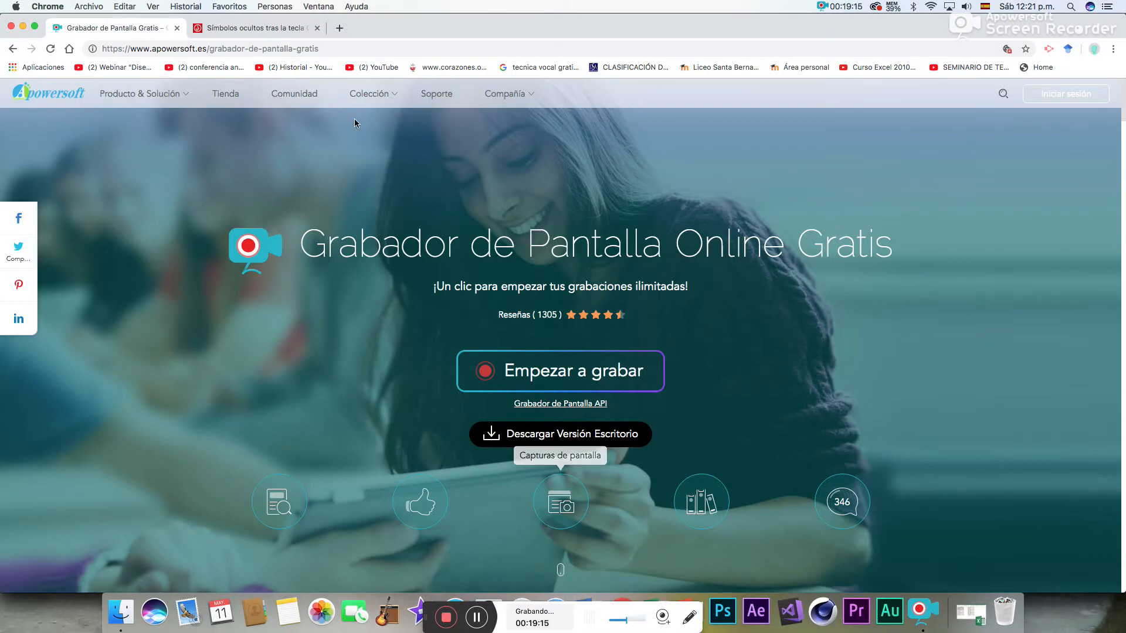
left_click(340, 29)
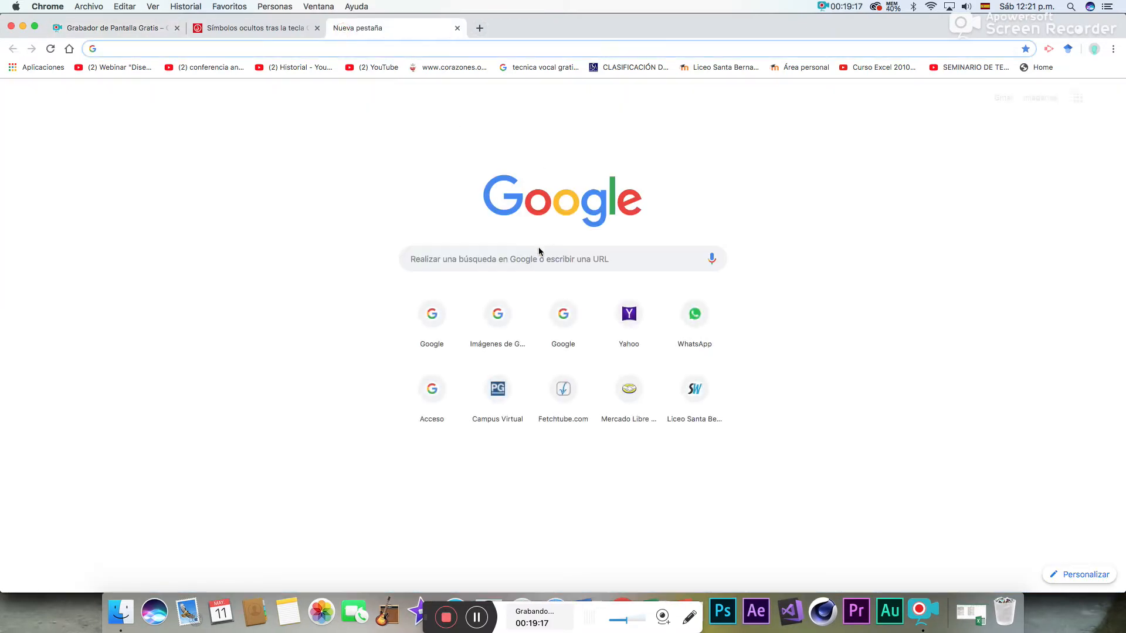
left_click(516, 254)
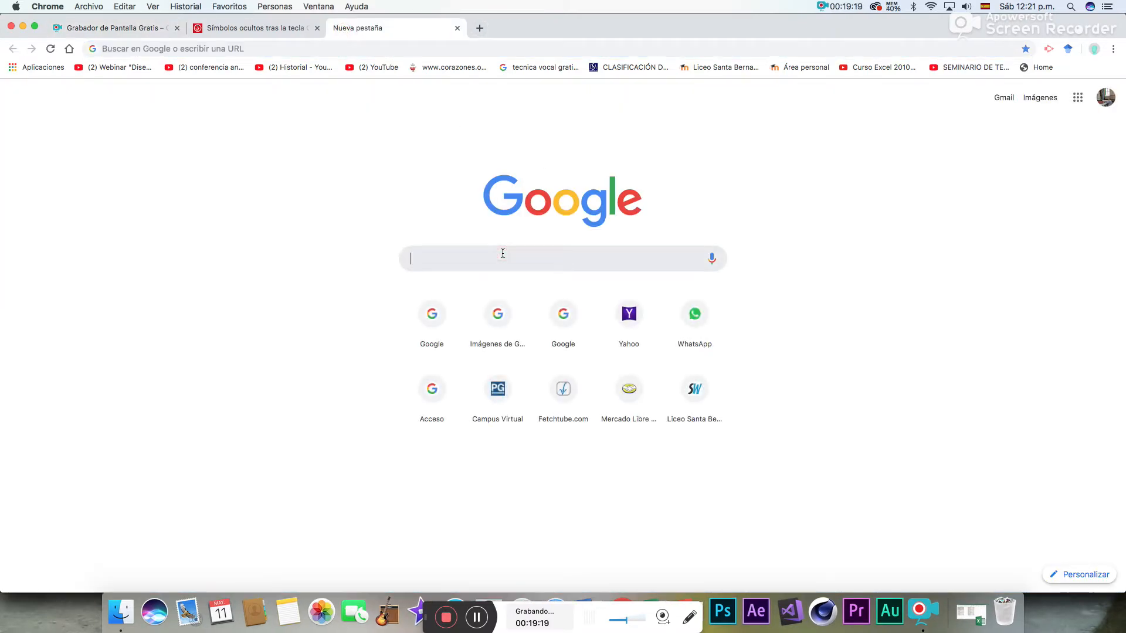
type("TABLA DE ")
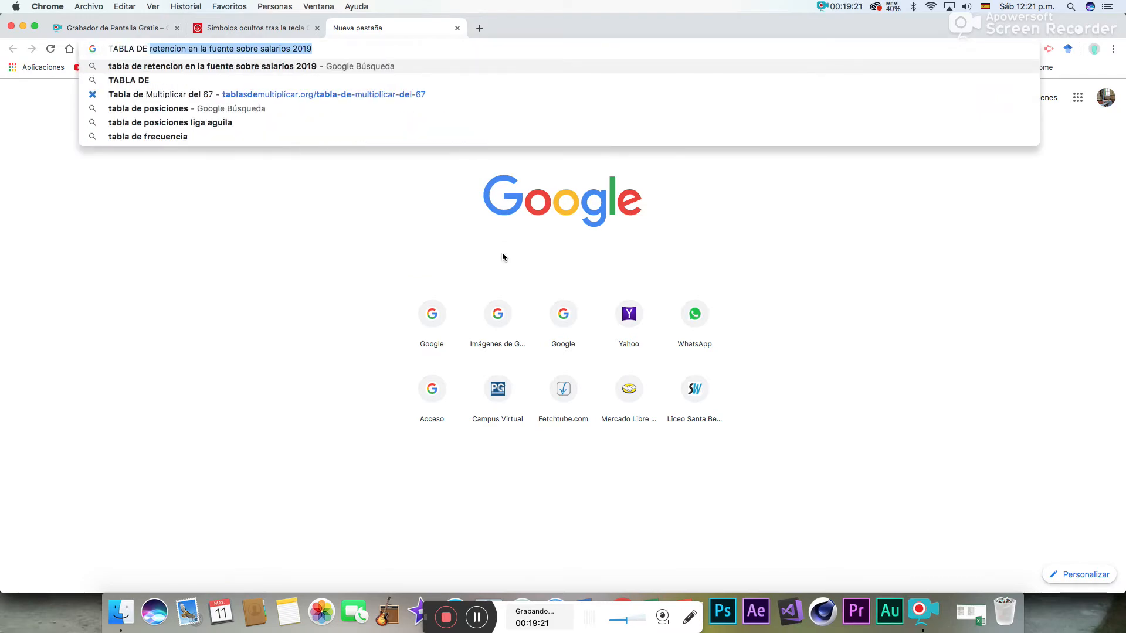
type("RE")
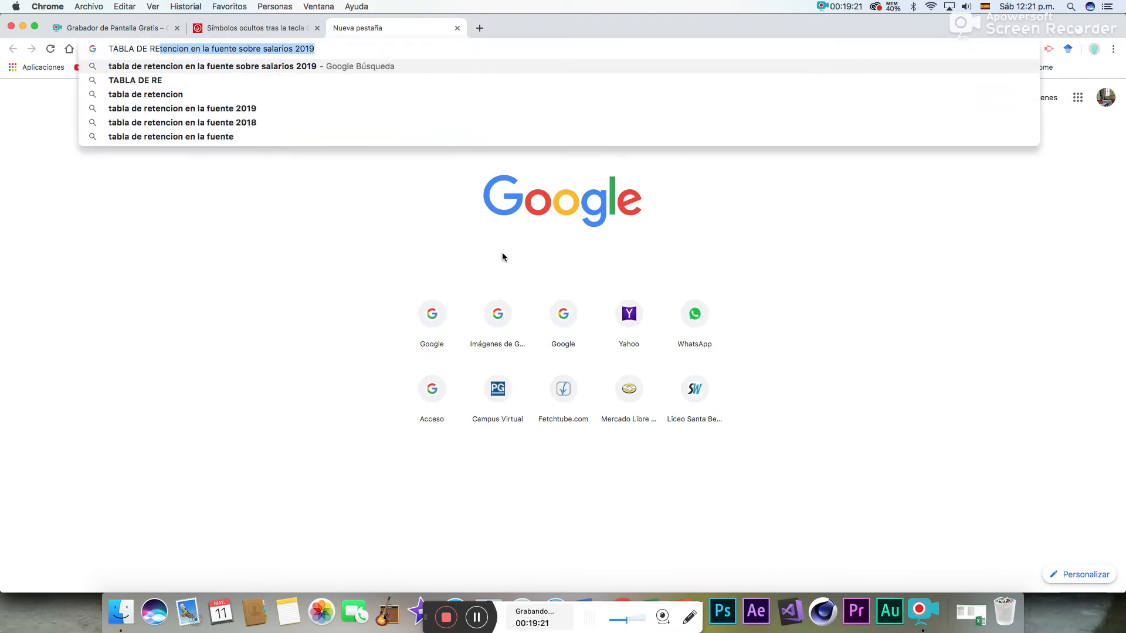
left_click(310, 70)
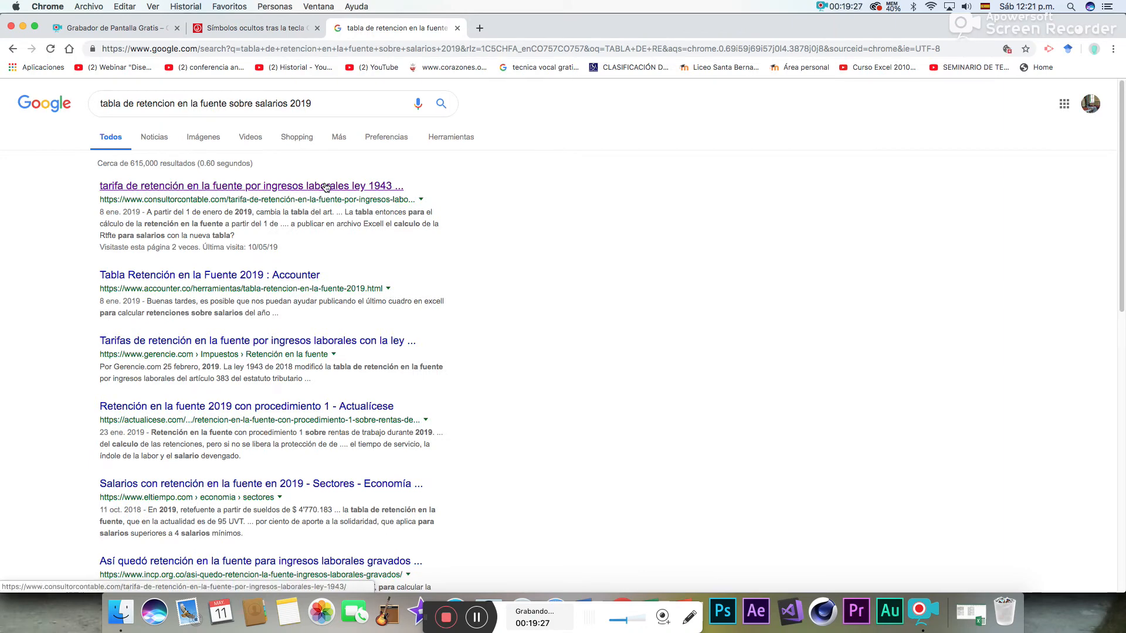
- Open the consultorcontable.com result on withholding for labour income under ley 1943 and copy its whole table of UVT ranges, rates and tax
left_click(326, 186)
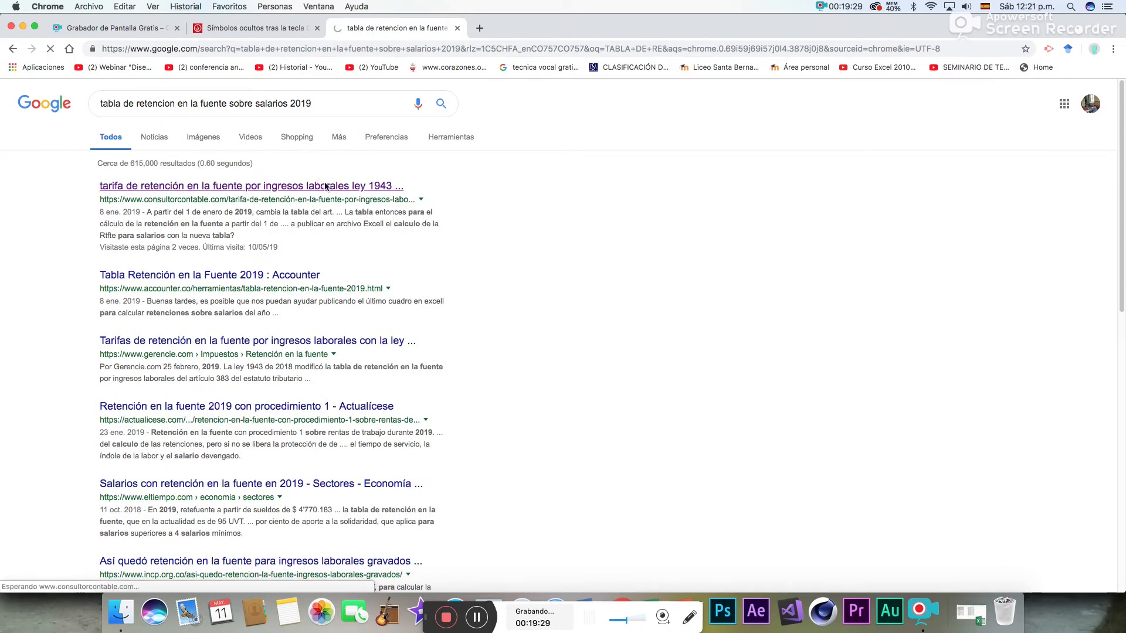
scroll(376, 496, "down", 10)
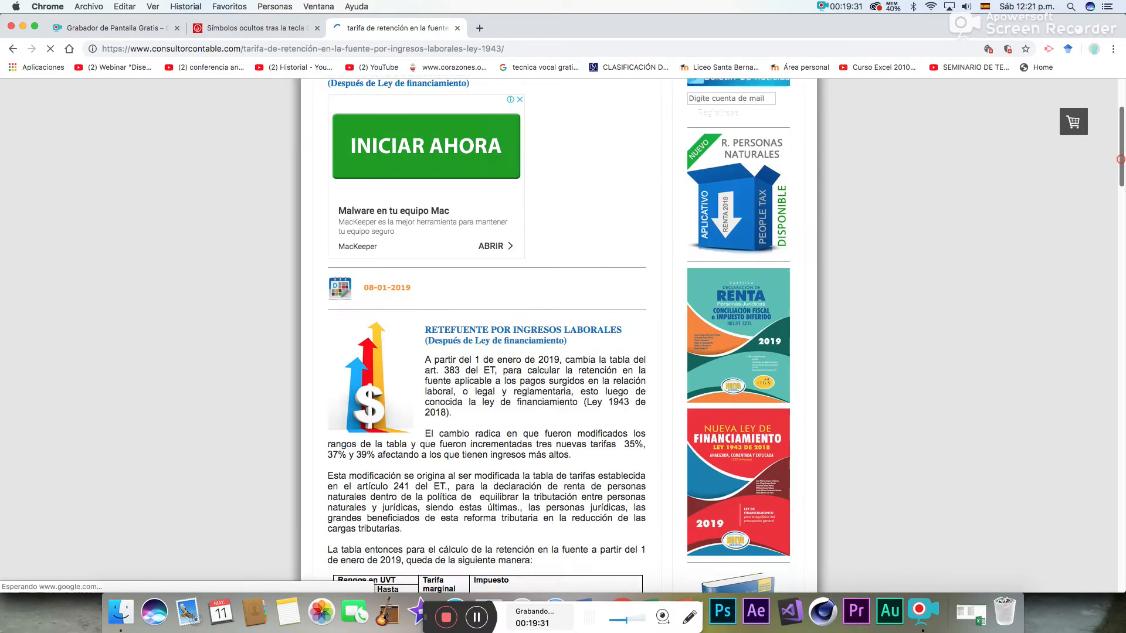
scroll(381, 188, "down", 1)
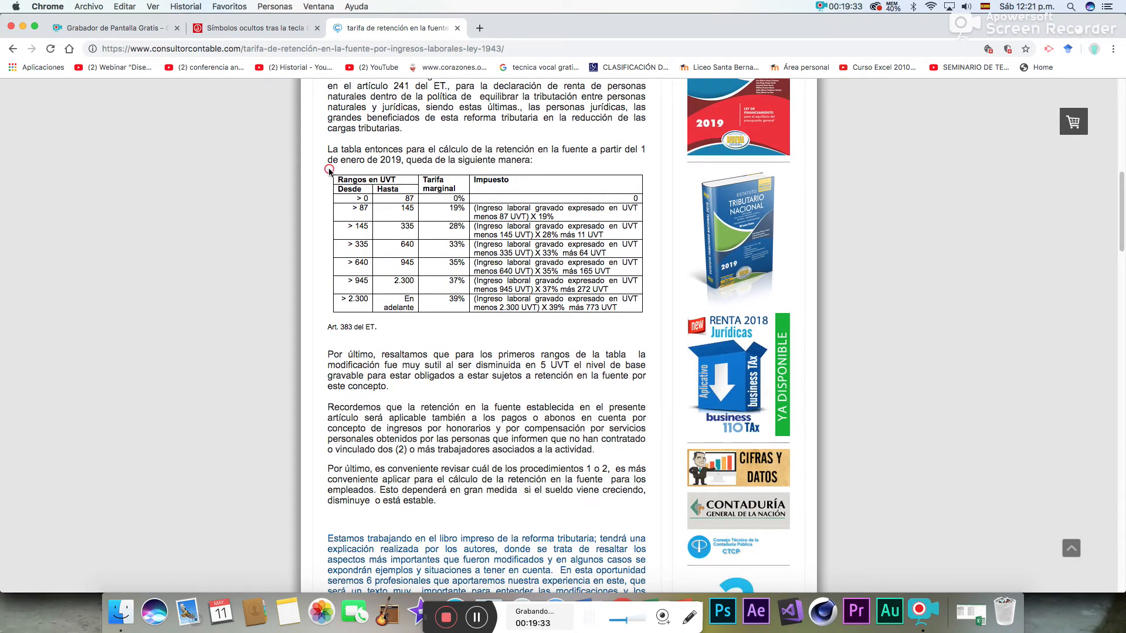
left_click_drag(329, 169, 626, 318)
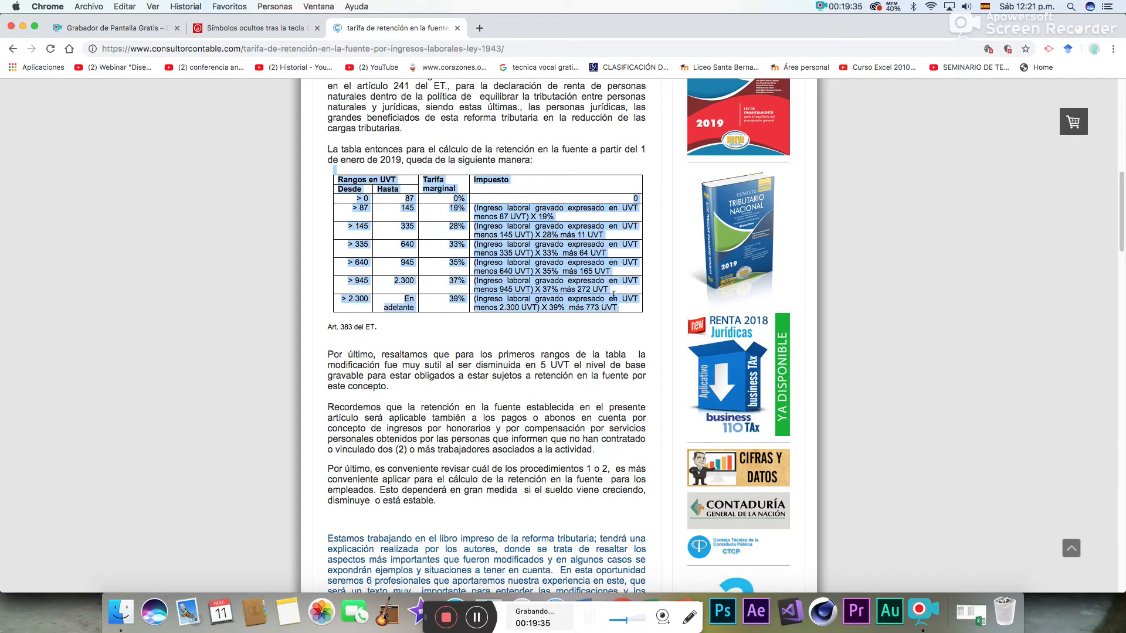
right_click(537, 264)
left_click(548, 286)
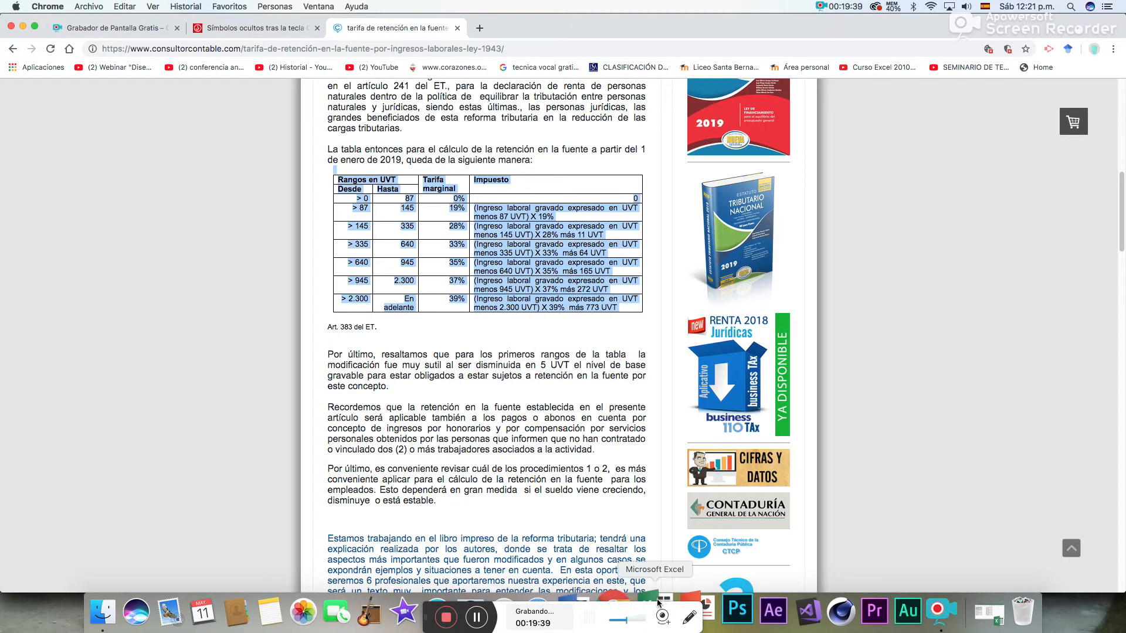
- Switch back to Excel and paste the copied withholding table beside the payroll, starting at cell S5
left_click(657, 601)
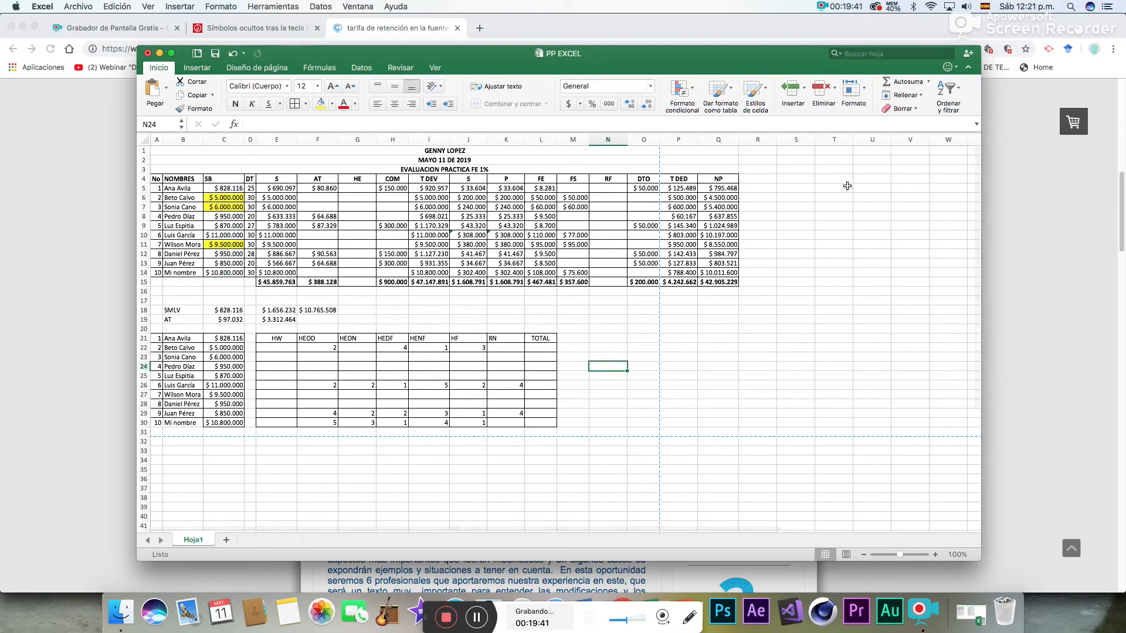
right_click(805, 185)
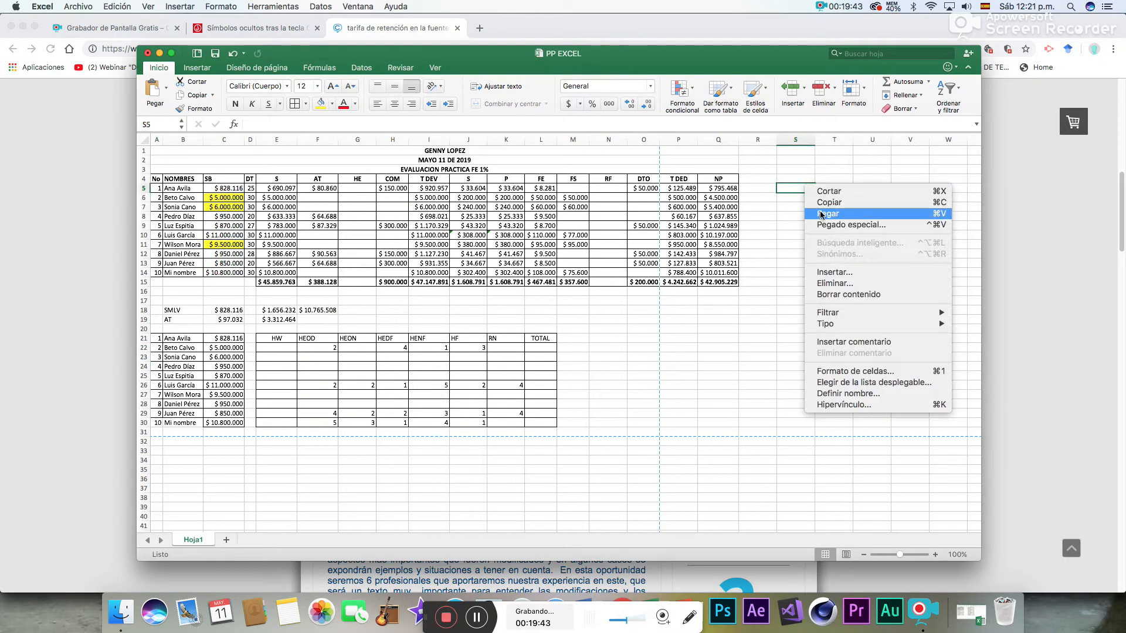
left_click(820, 215)
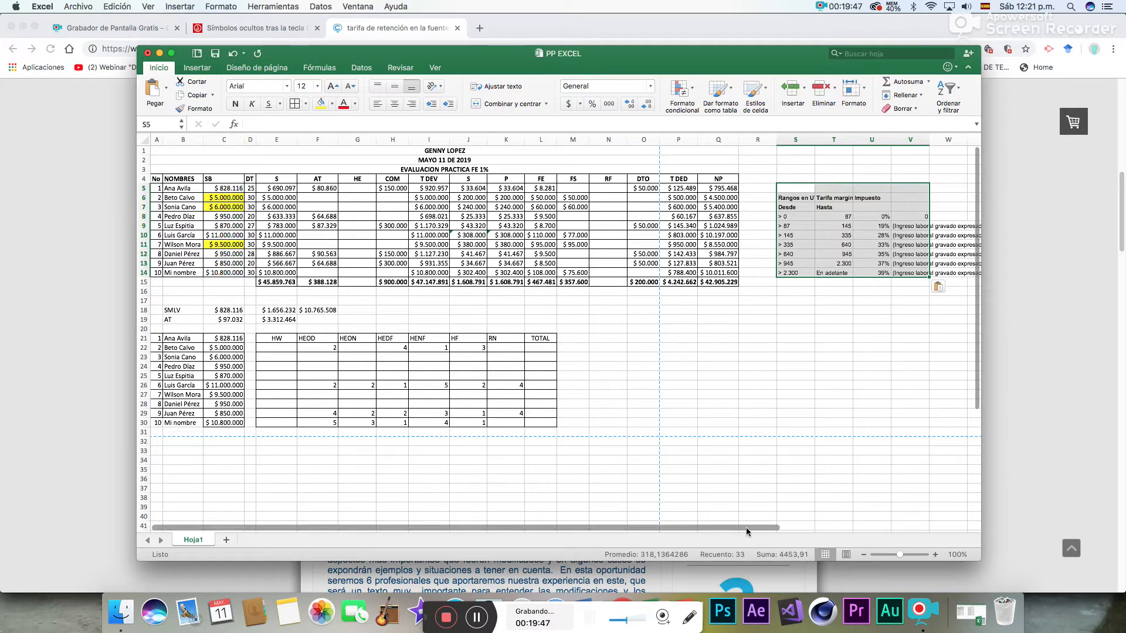
left_click_drag(748, 532, 798, 527)
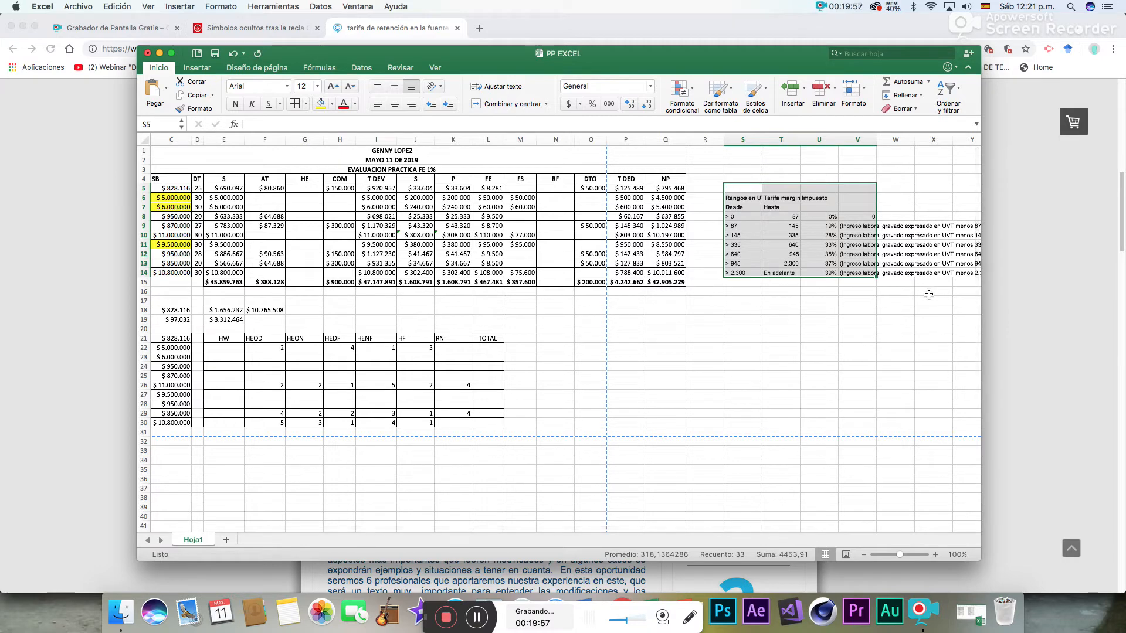
left_click(888, 309)
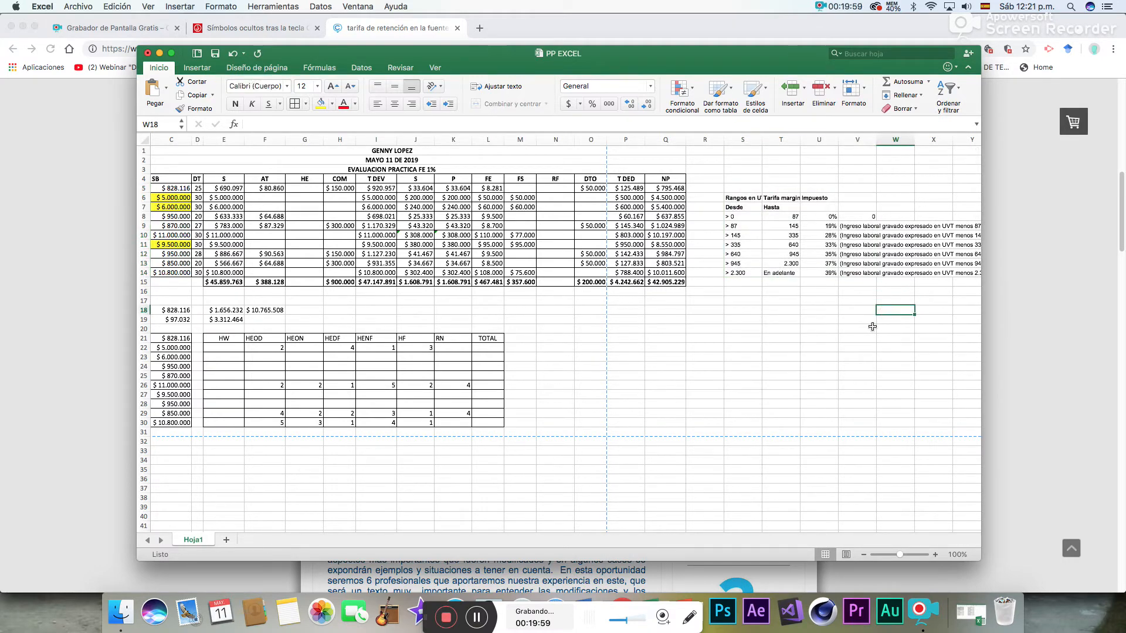
- Hide the empty columns W:X and Y:Z next to the pasted withholding table
left_click_drag(895, 139, 925, 140)
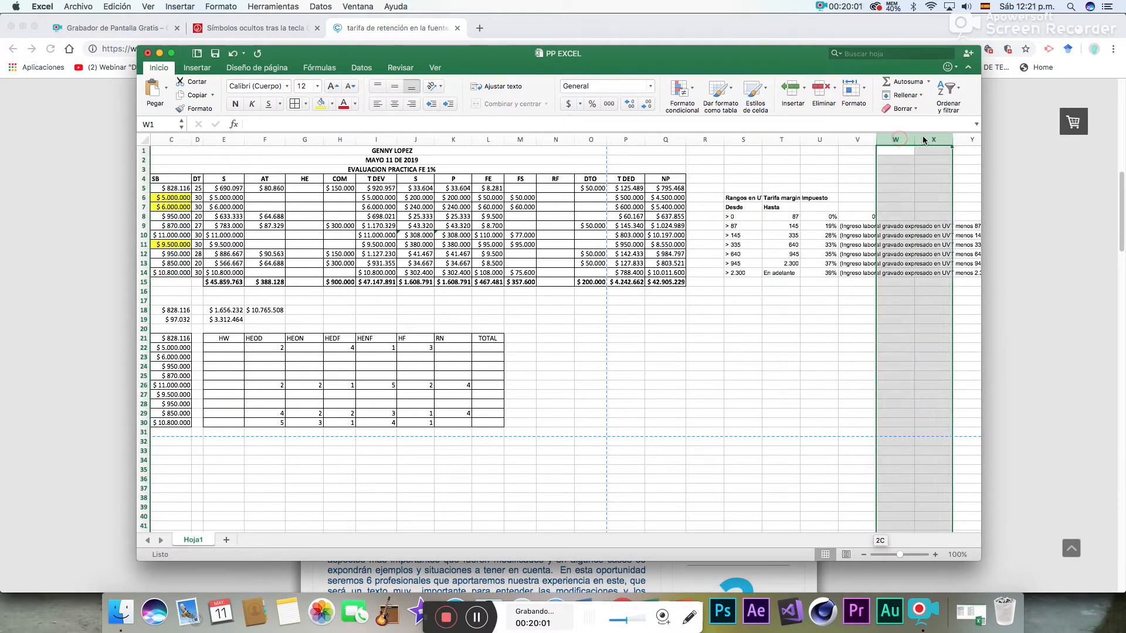
right_click(909, 140)
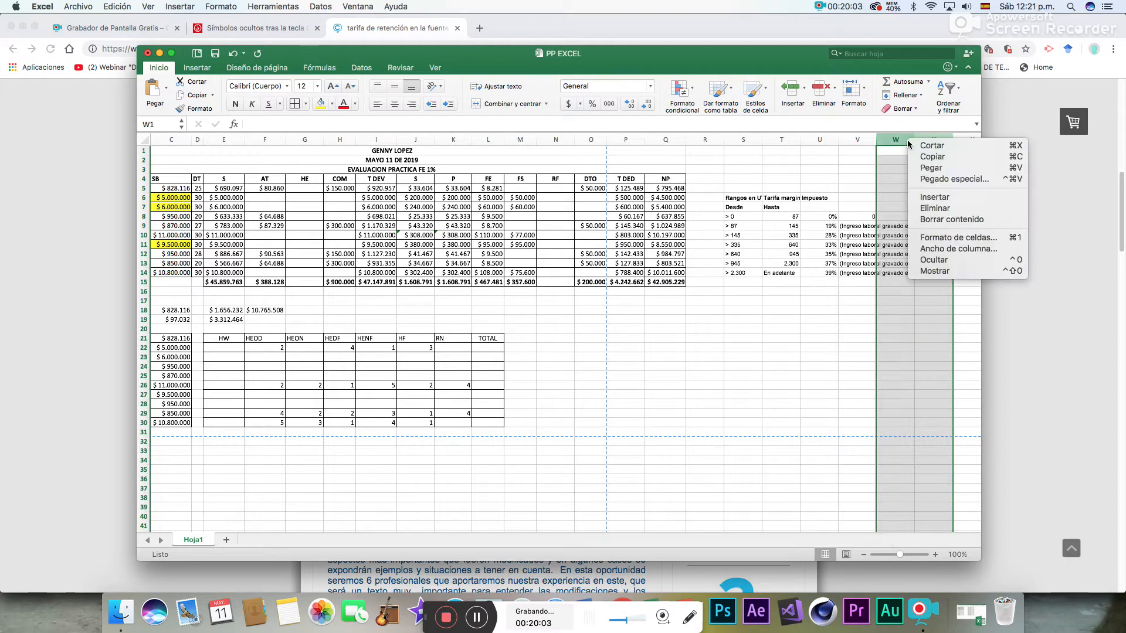
left_click(939, 263)
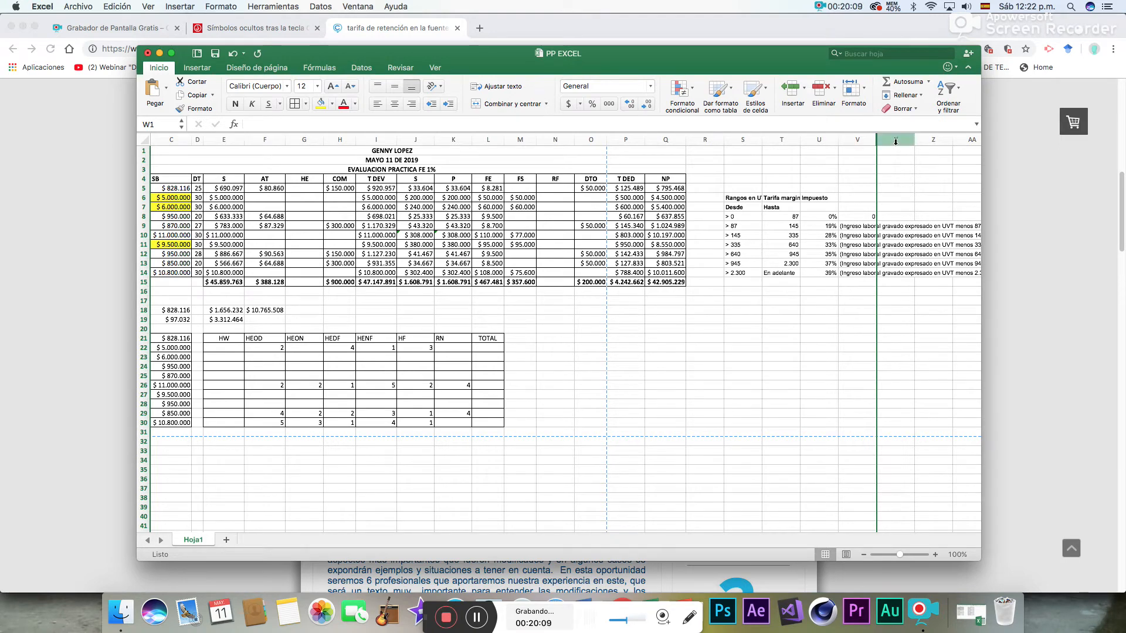
left_click_drag(894, 141, 932, 138)
right_click(932, 138)
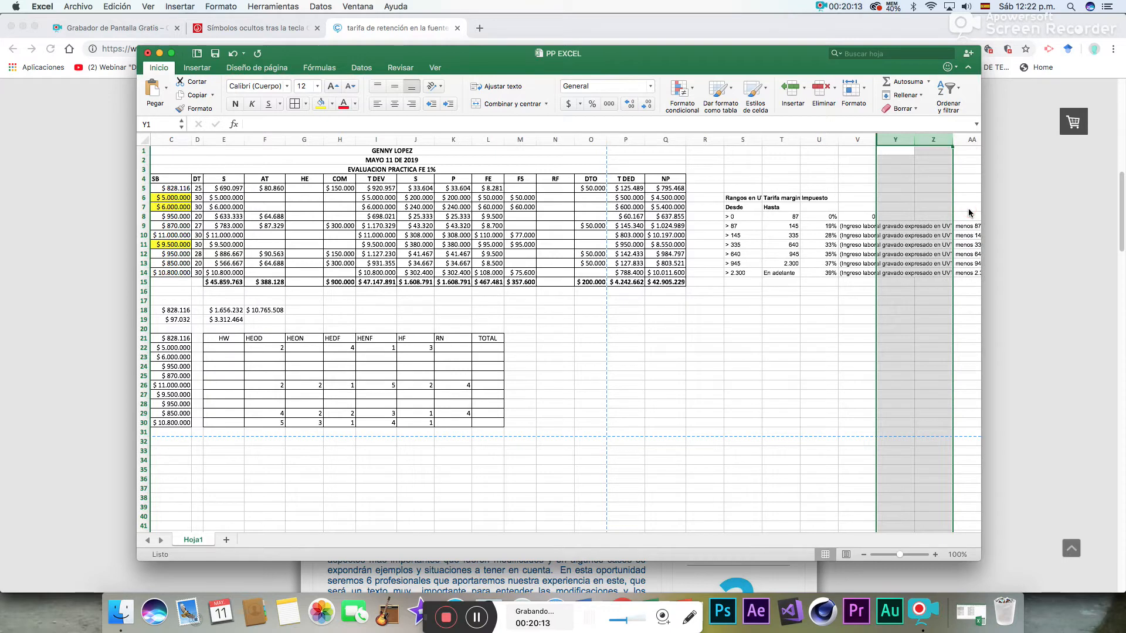
left_click(910, 140)
left_click_drag(904, 140, 926, 140)
right_click(927, 138)
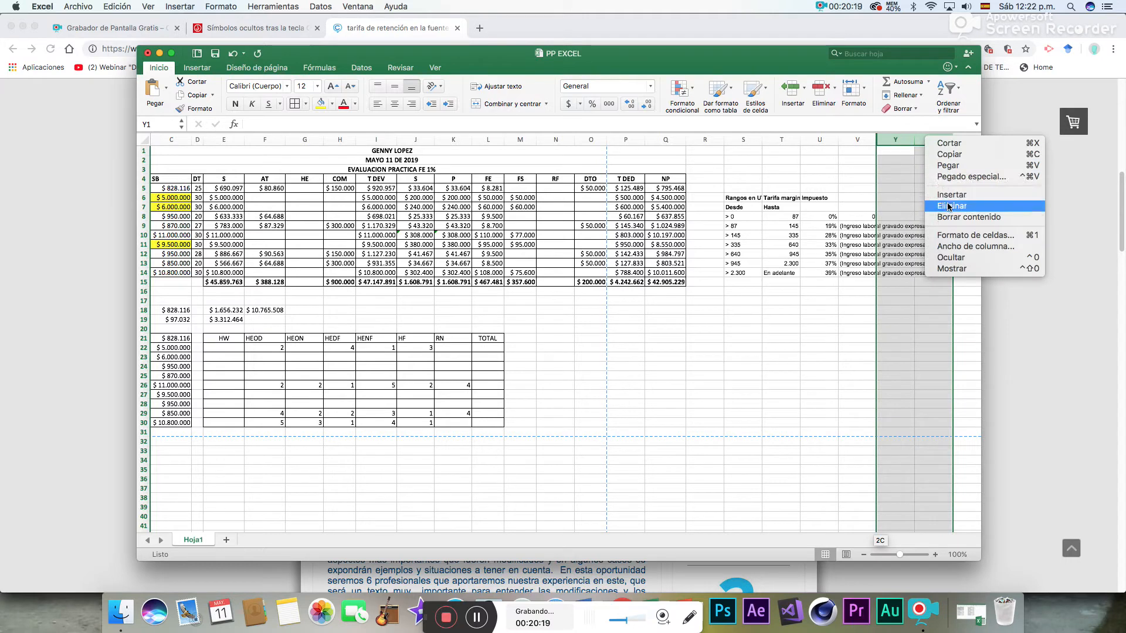
left_click(950, 257)
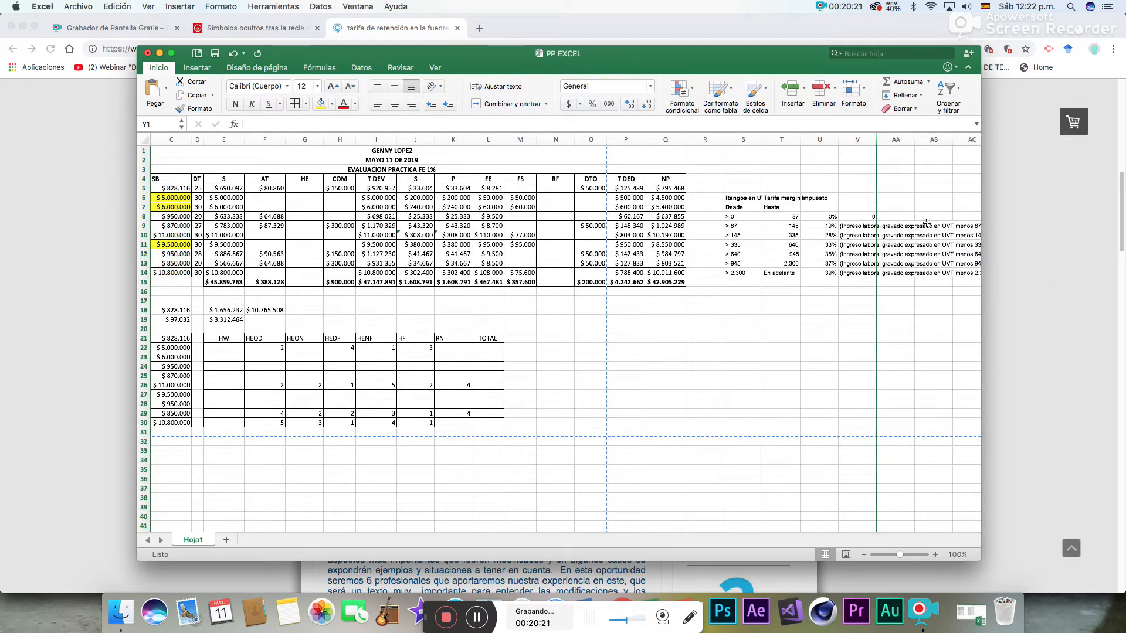
- Hide the empty columns AA through AF to the right of the withholding table
left_click_drag(895, 140, 932, 139)
right_click(932, 140)
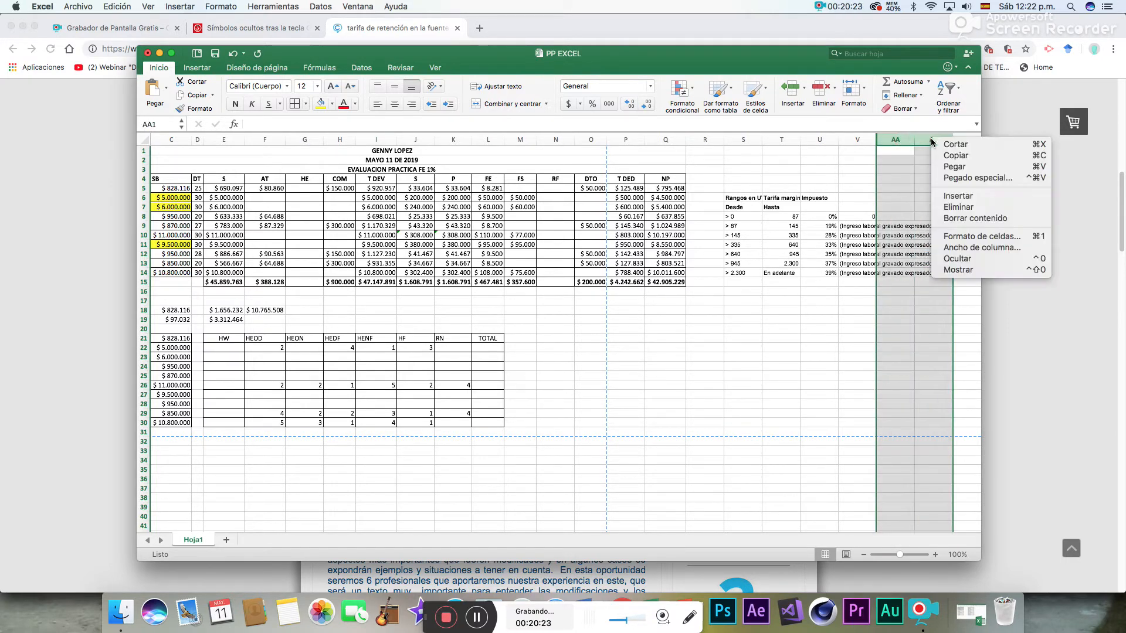
left_click(958, 258)
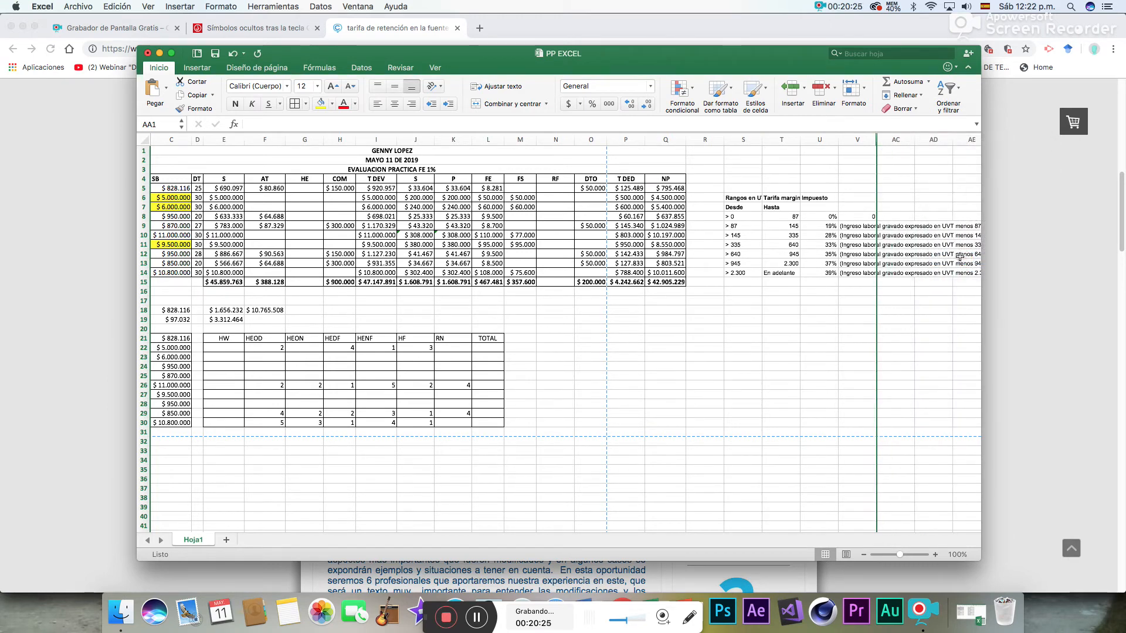
left_click_drag(950, 143, 880, 145)
left_click(897, 142)
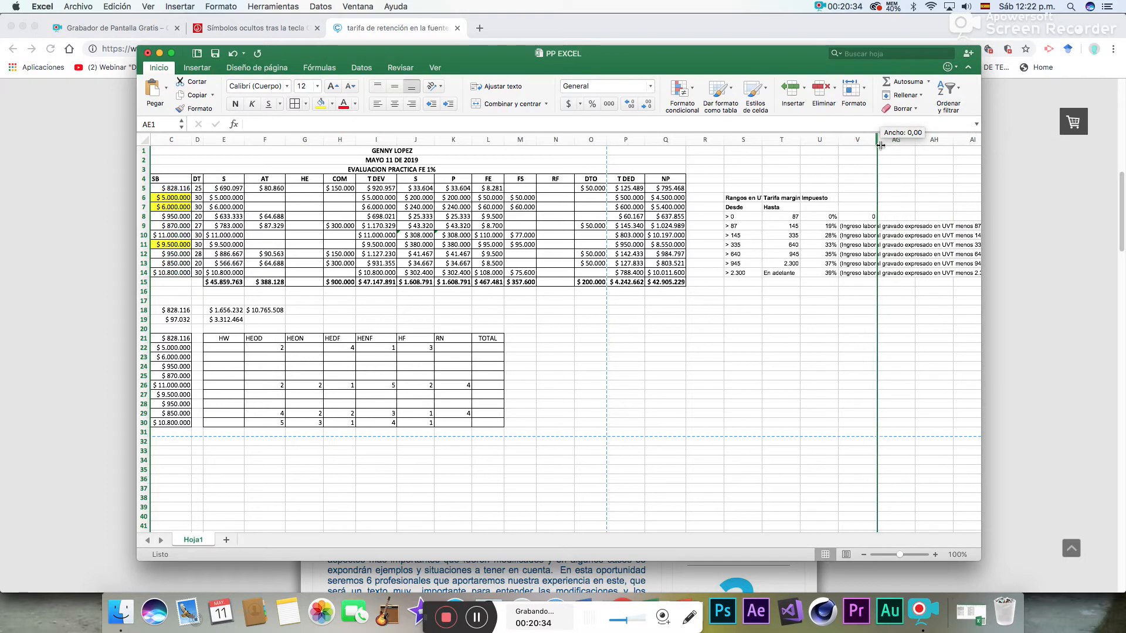
- Hide the empty column AH and then column AG
left_click(934, 141)
right_click(934, 141)
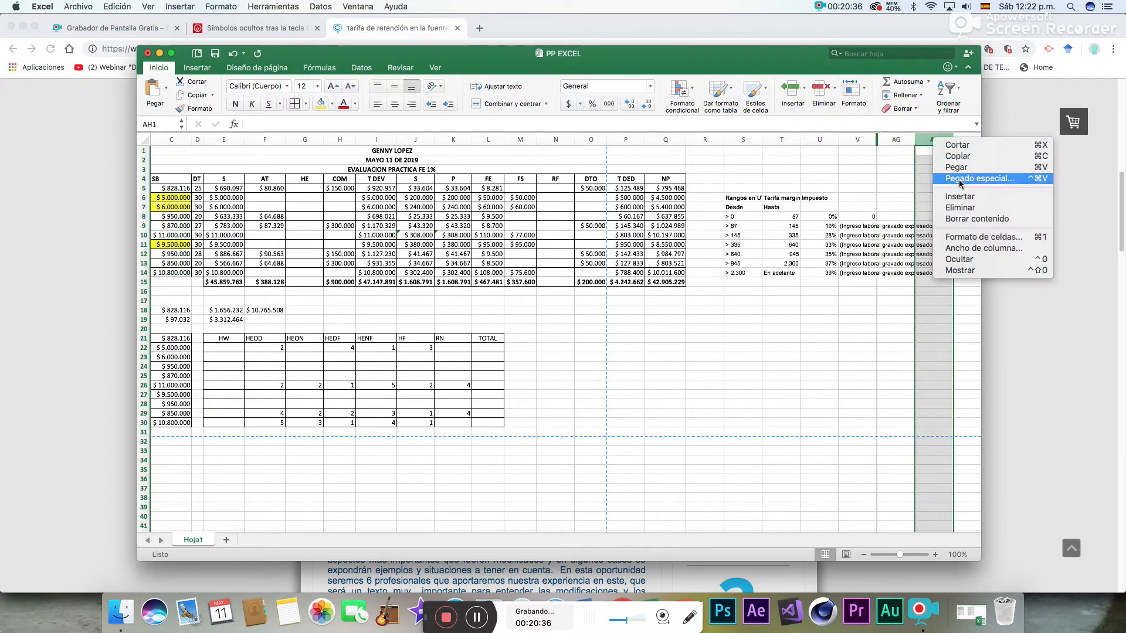
left_click(964, 260)
left_click(894, 140)
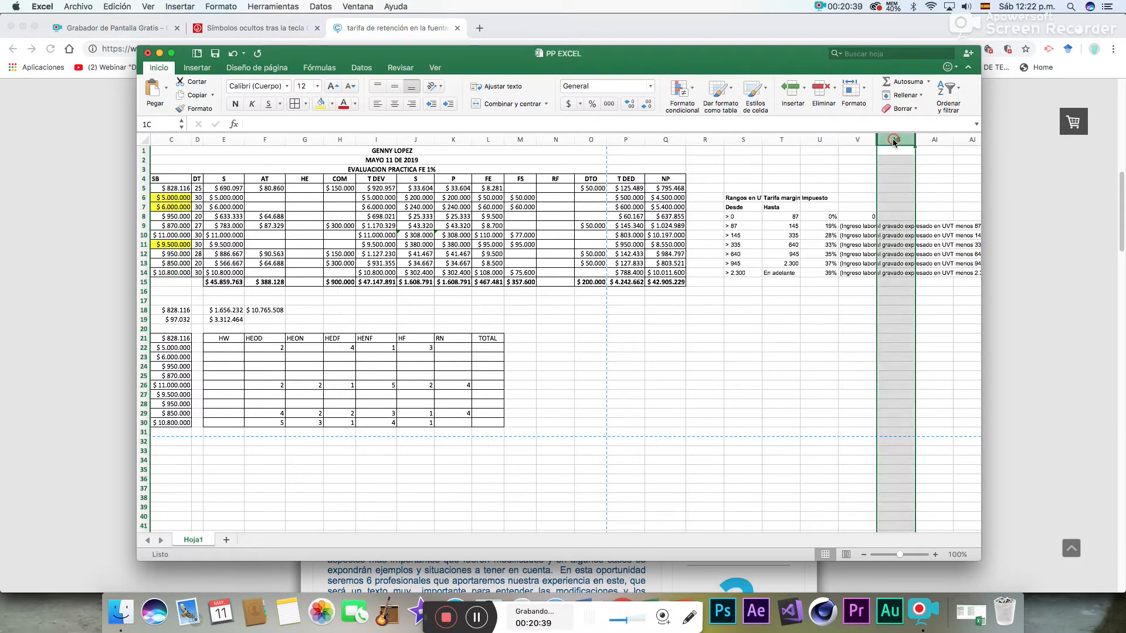
right_click(895, 141)
left_click(921, 270)
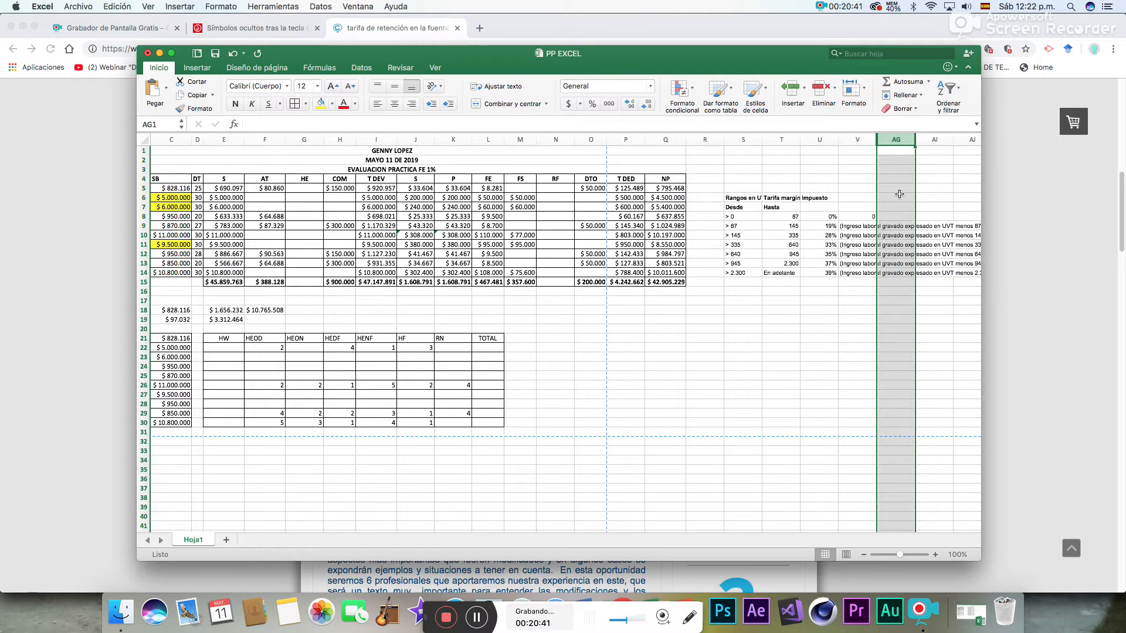
left_click(894, 142)
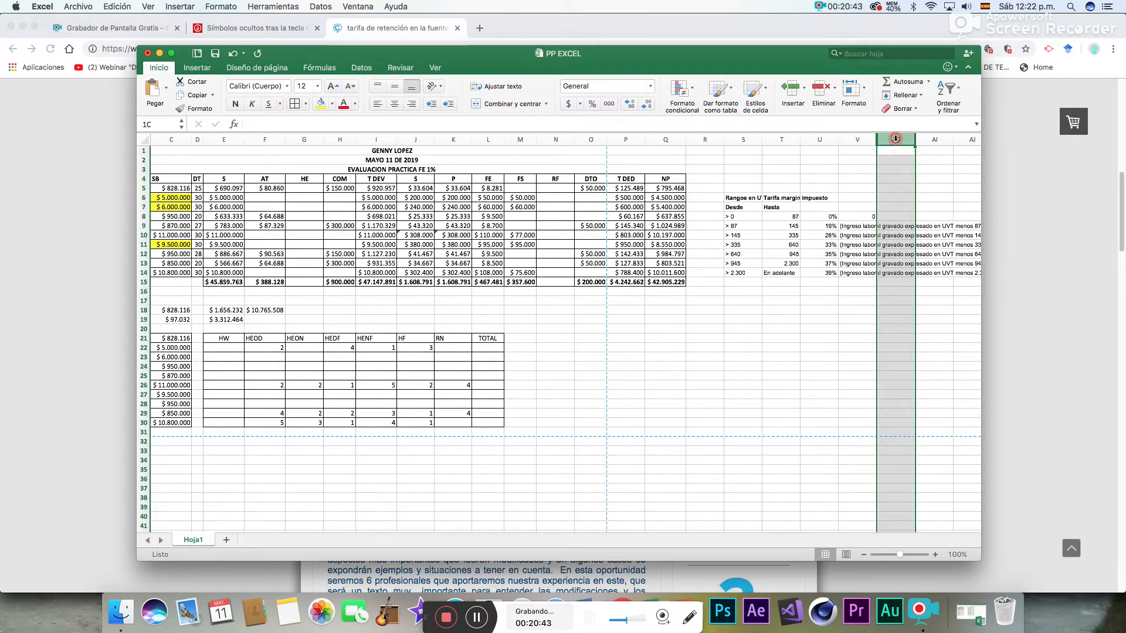
right_click(896, 139)
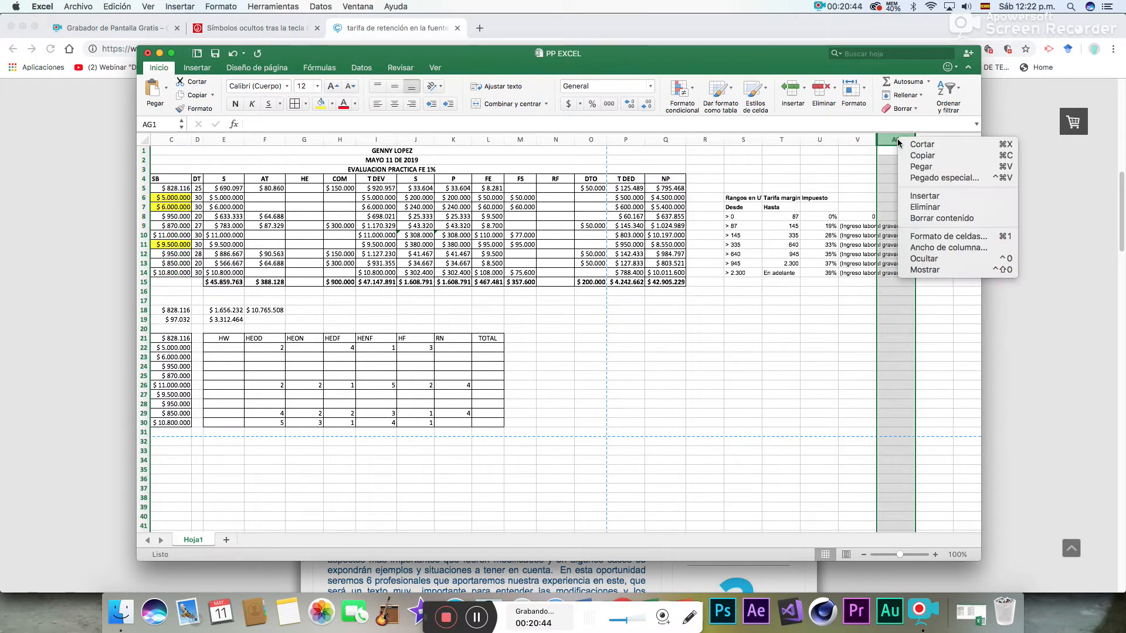
left_click(938, 262)
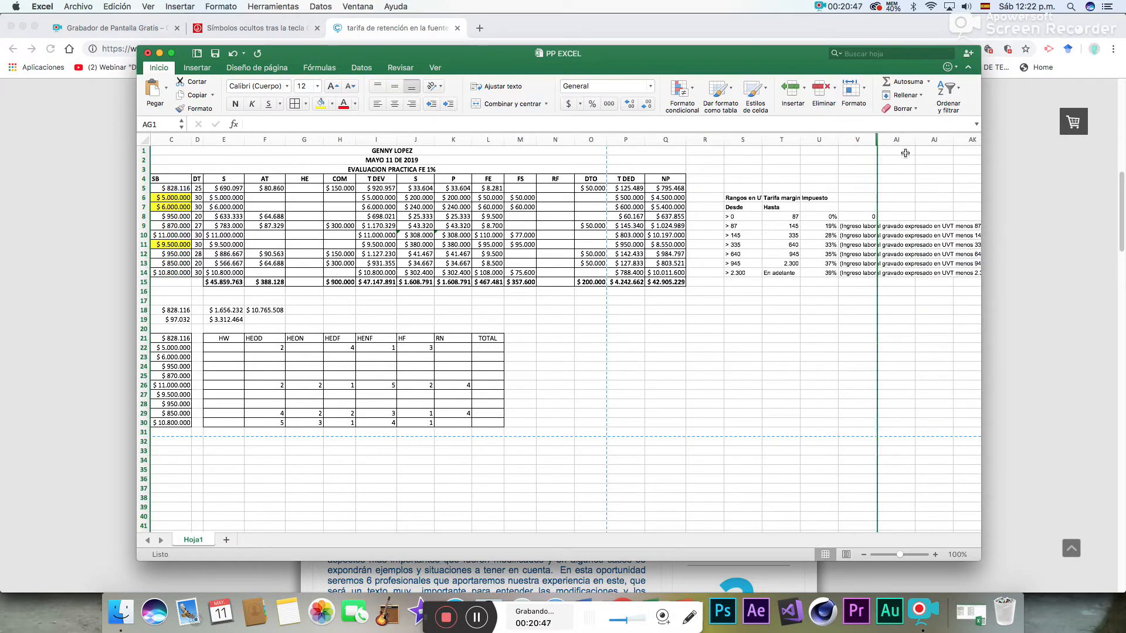
- Hide the empty columns AI and AJ
left_click_drag(896, 140, 932, 141)
right_click(933, 142)
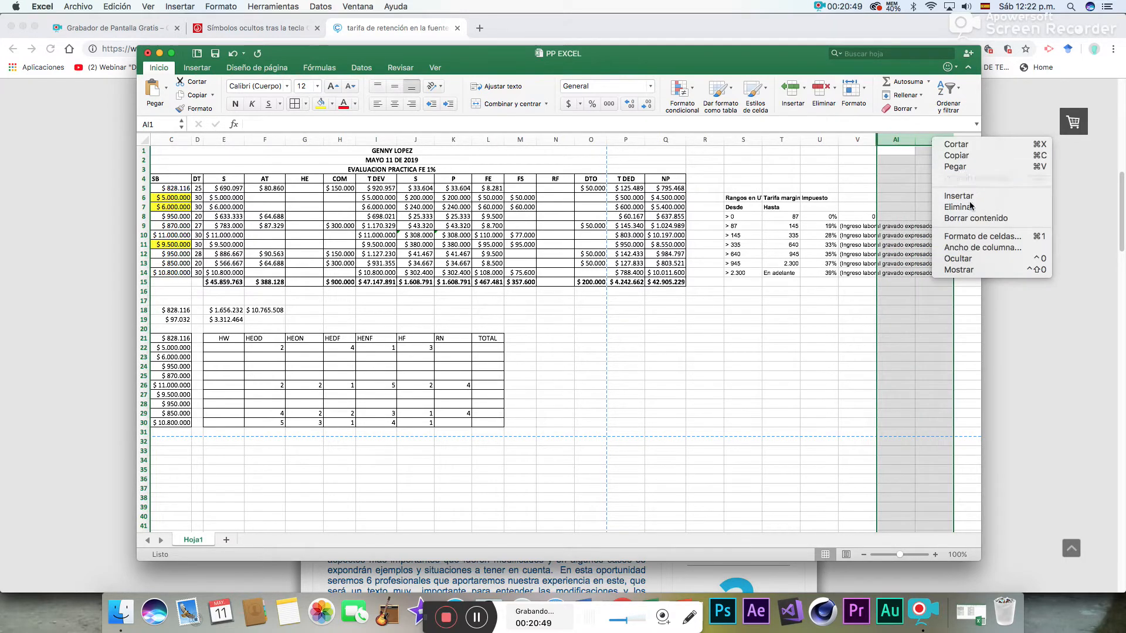
left_click(953, 259)
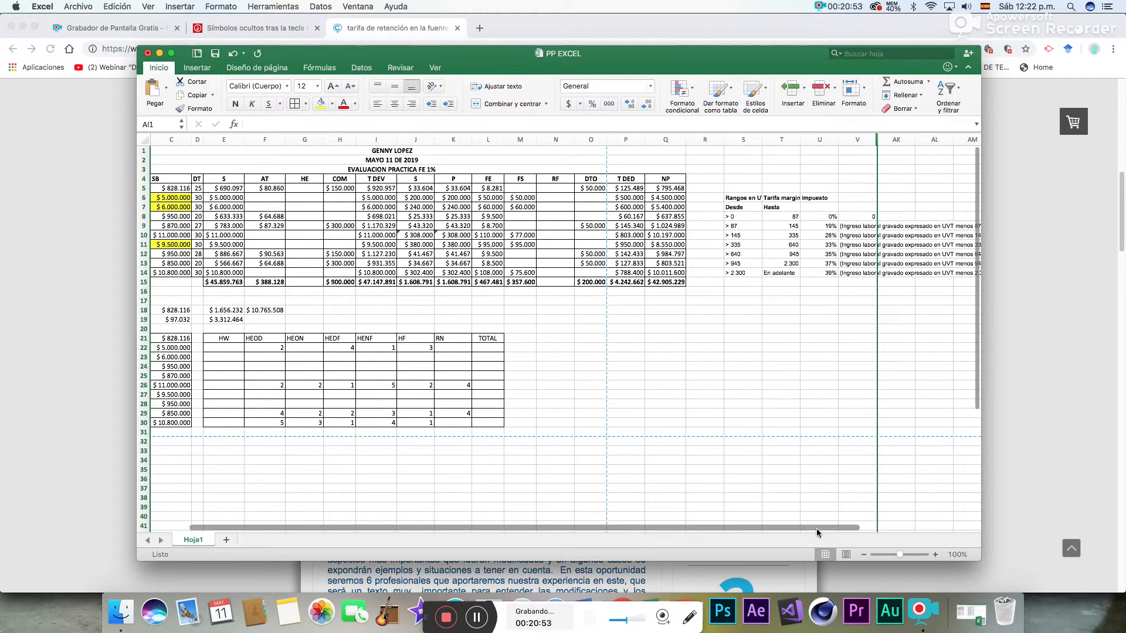
left_click_drag(825, 528, 849, 526)
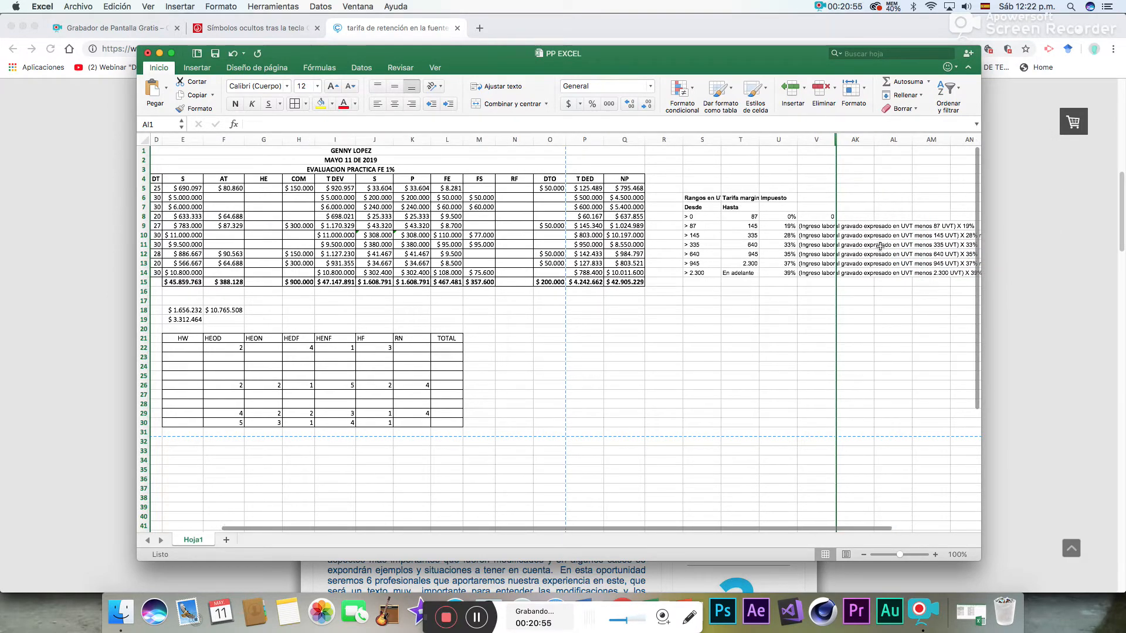
- Hide the empty column AL to the right of the withholding table
left_click_drag(912, 139, 843, 144)
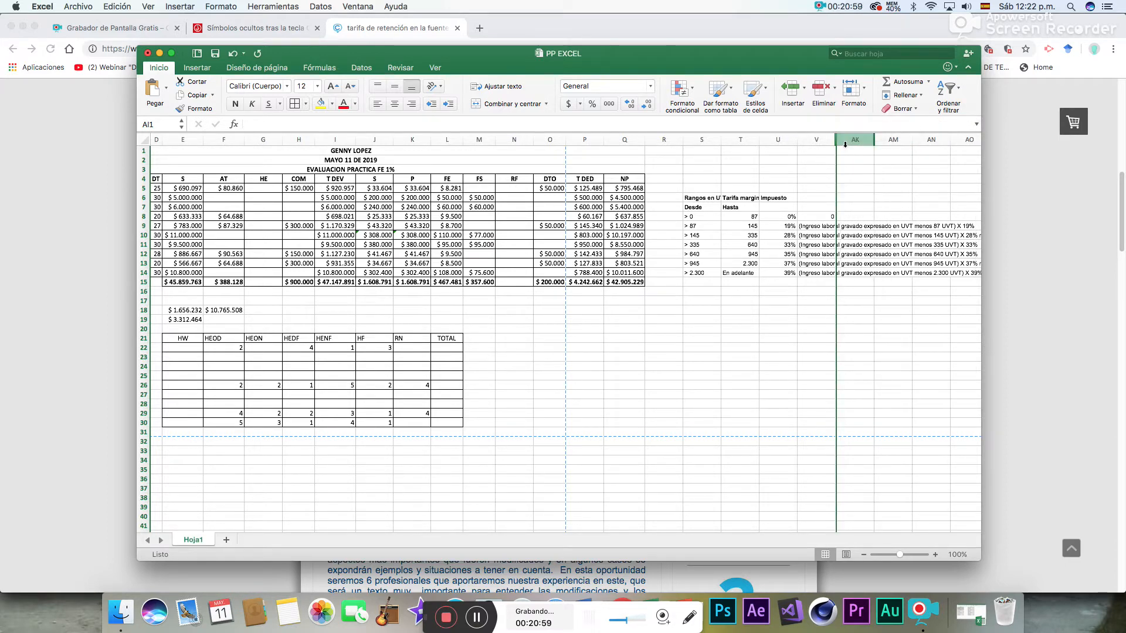
left_click(892, 320)
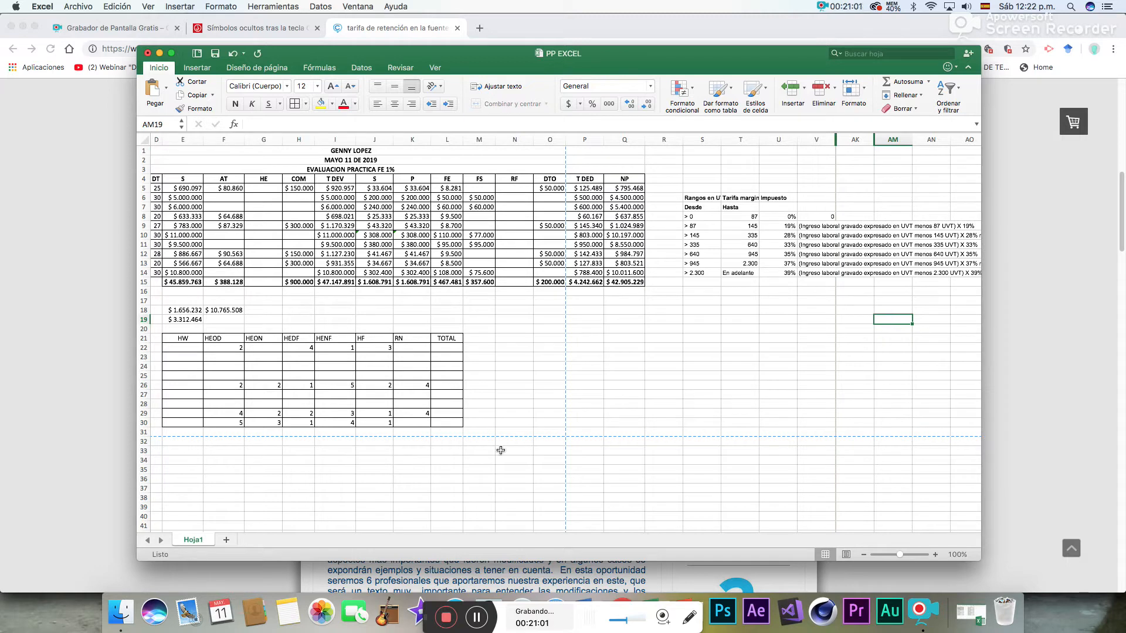
left_click_drag(796, 527, 724, 527)
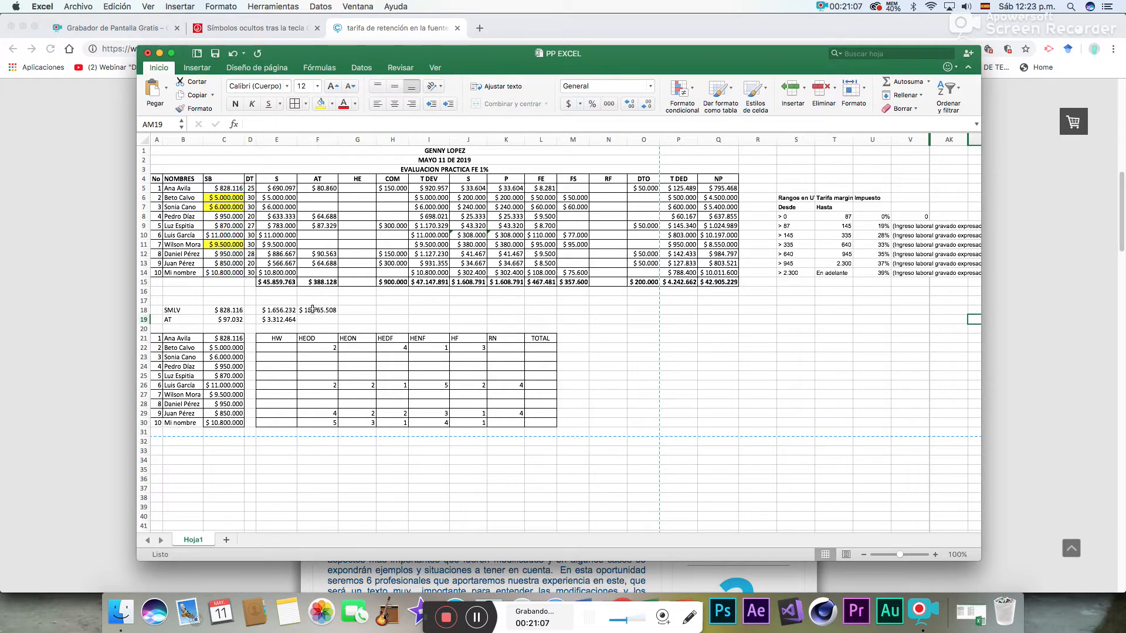
left_click(289, 349)
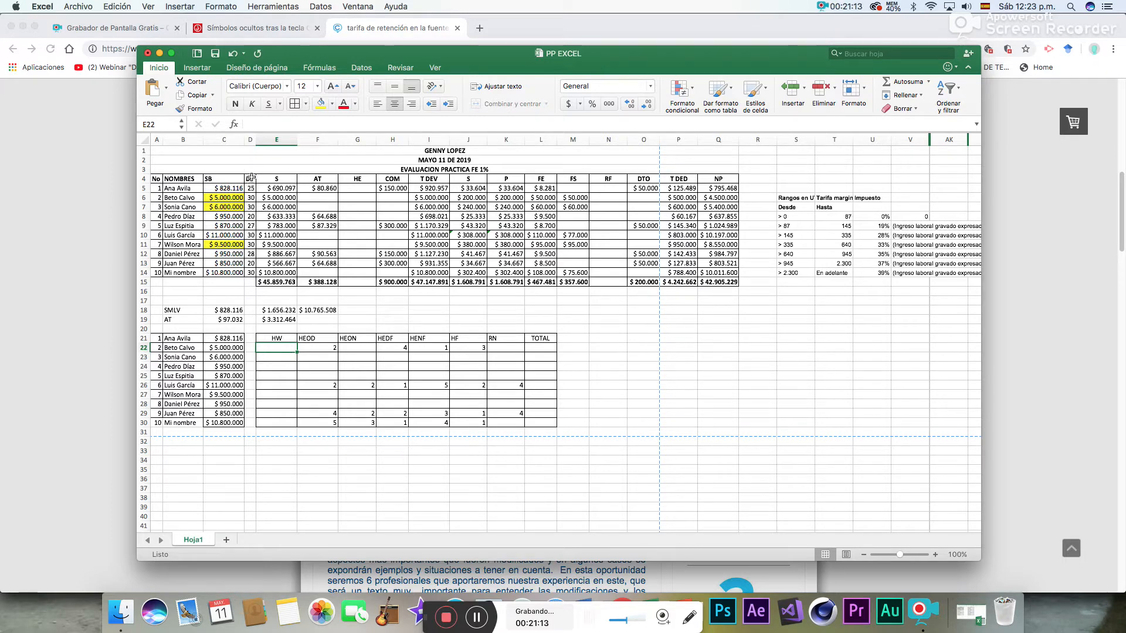
left_click_drag(247, 184, 250, 426)
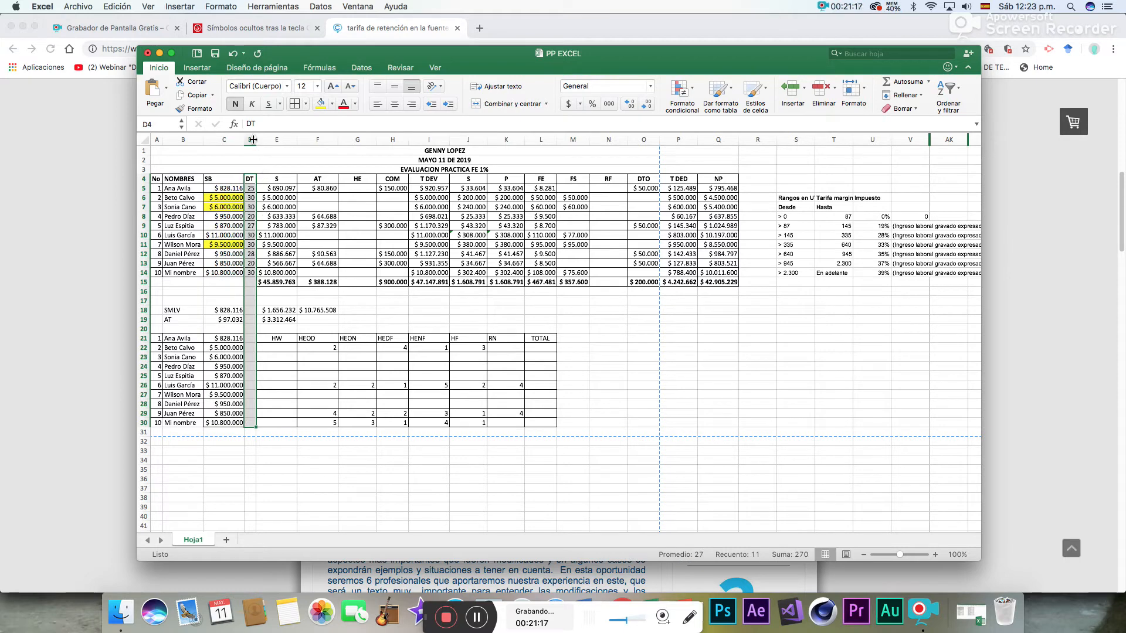
left_click(371, 312)
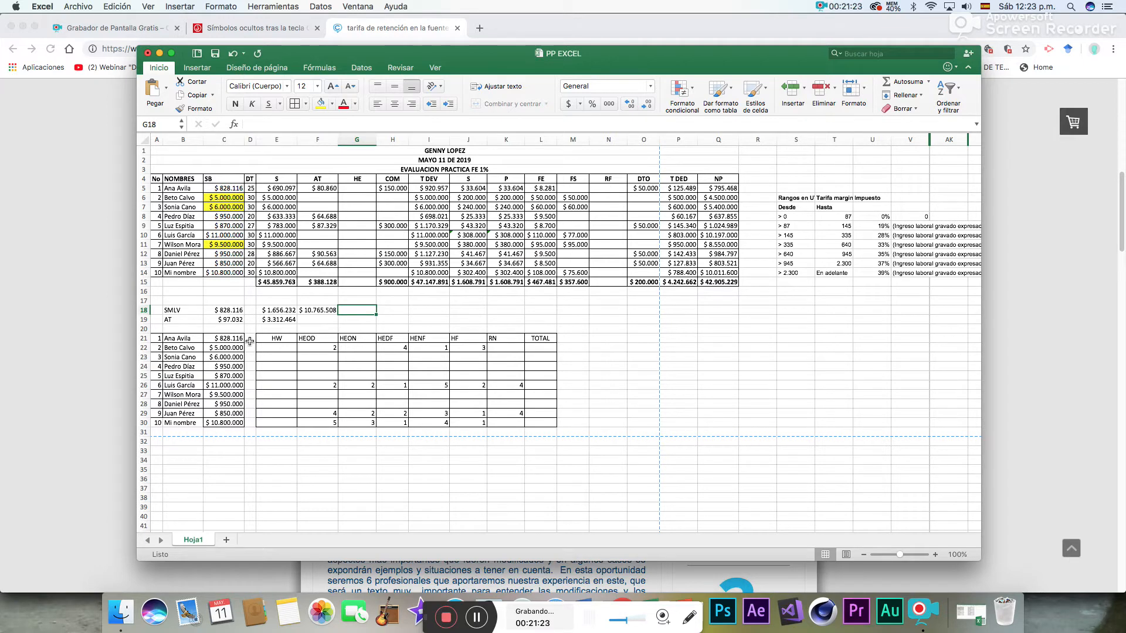
left_click_drag(250, 339, 251, 423)
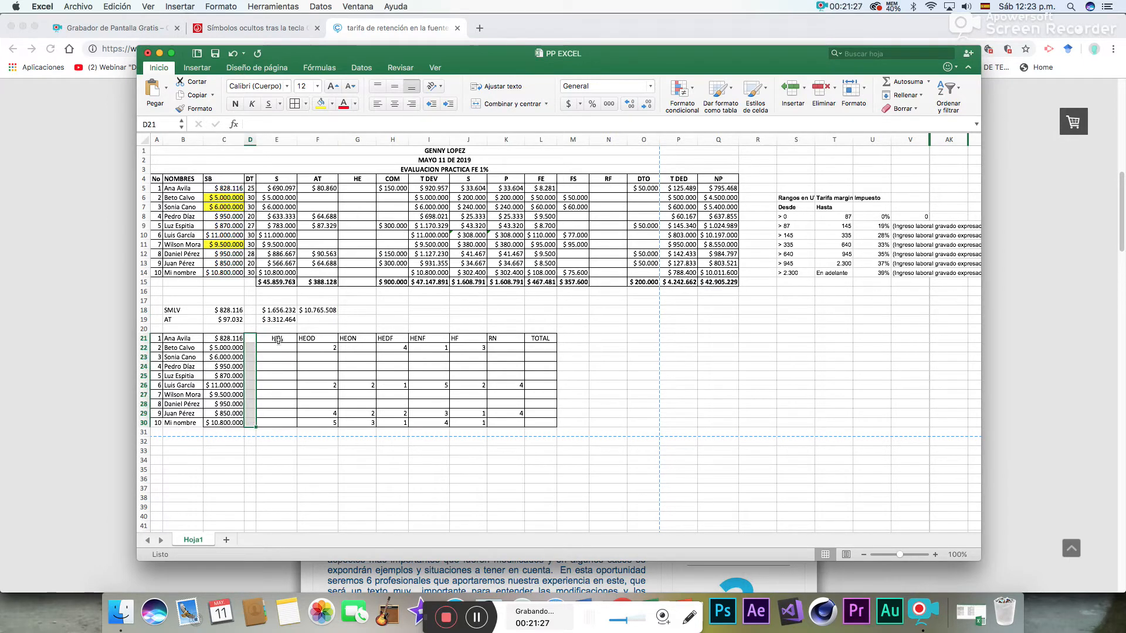
- Make the headers of the hours table, HW through TOTAL in E21:L21, bold
left_click_drag(263, 339, 541, 339)
left_click(236, 103)
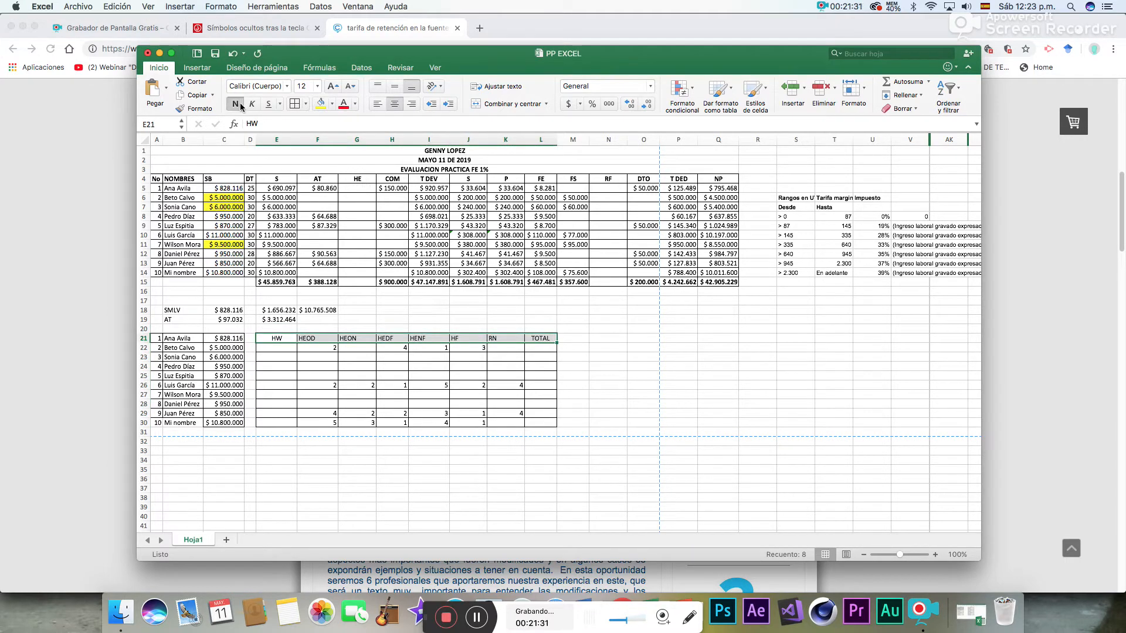
left_click(638, 406)
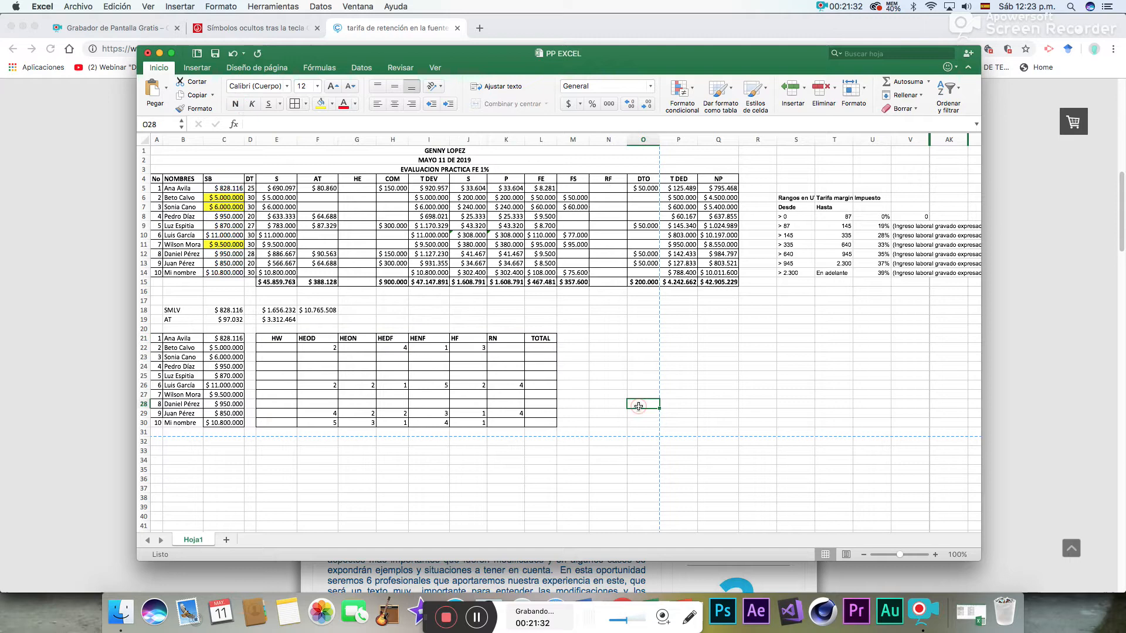
left_click(282, 349)
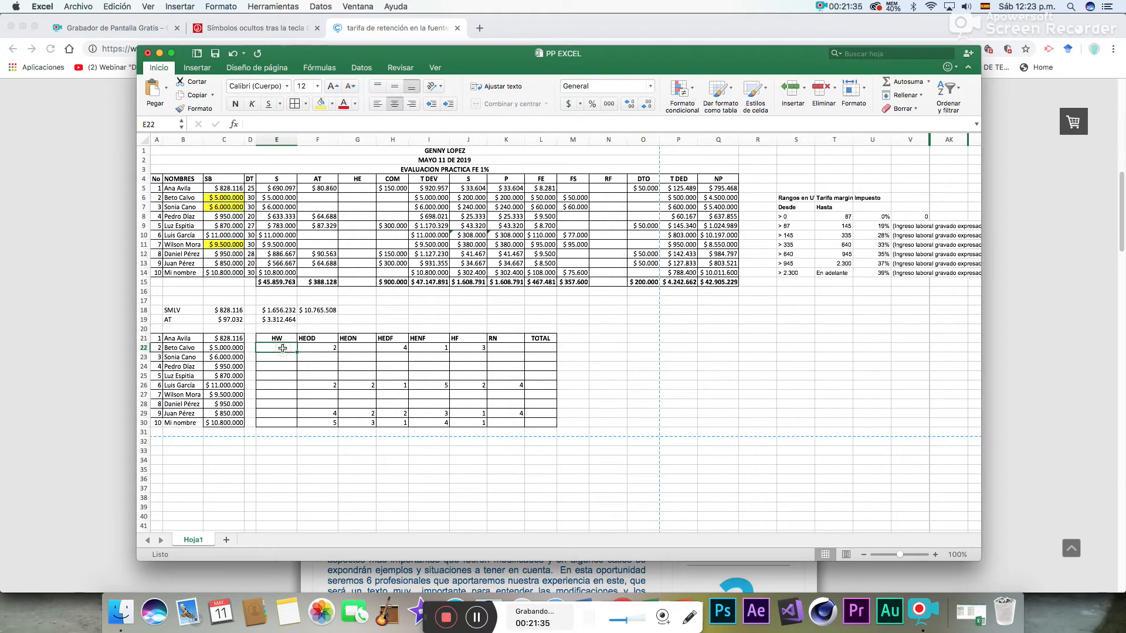
type("=")
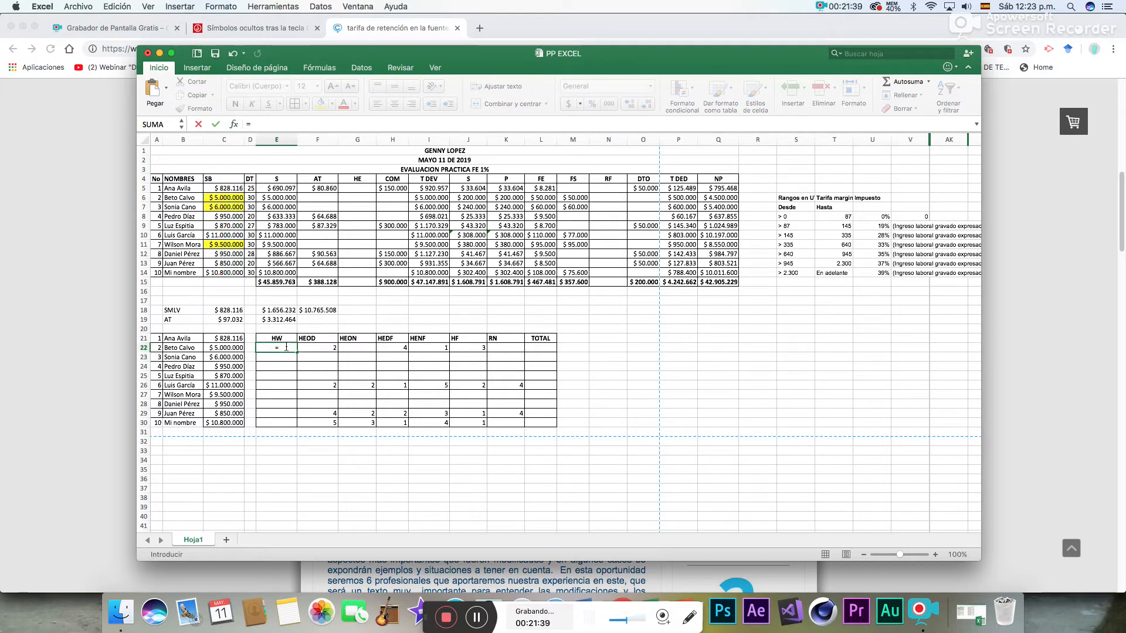
key("Escape")
- Move the hours table E21:L30 up one row so its headers sit in row 20, above the first employee
left_click_drag(288, 338, 540, 422)
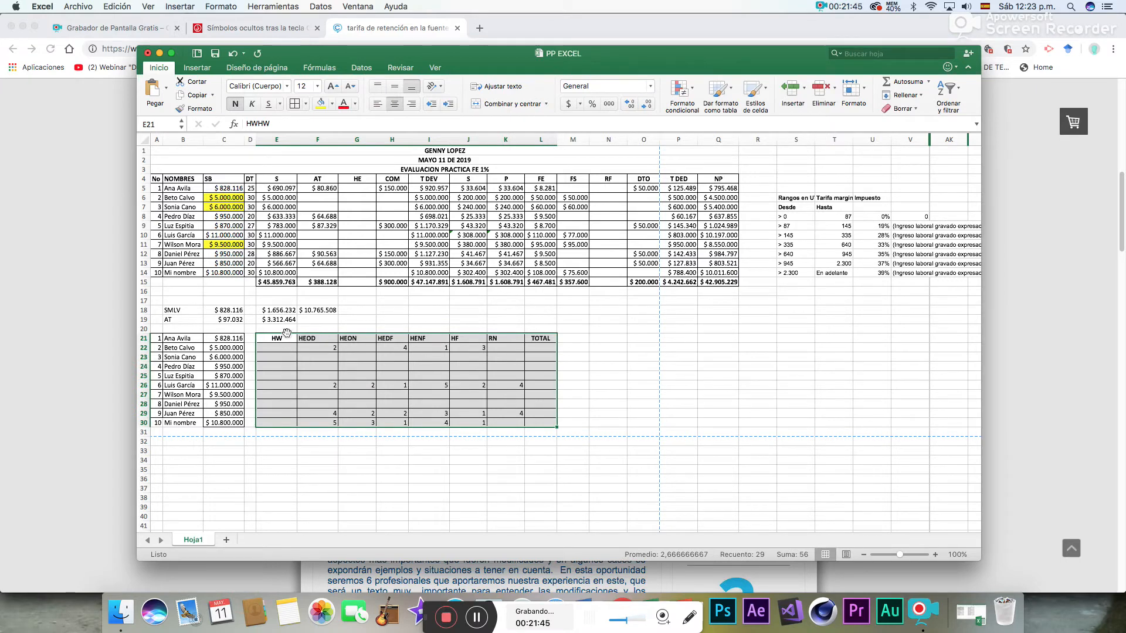
left_click_drag(286, 333, 286, 324)
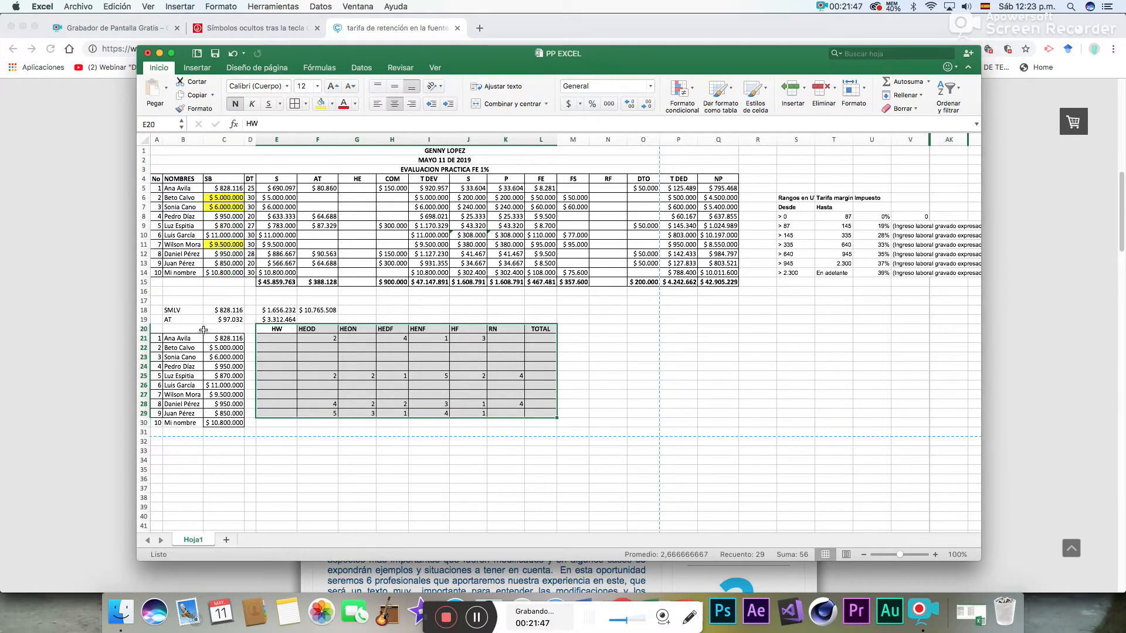
left_click_drag(203, 330, 544, 430)
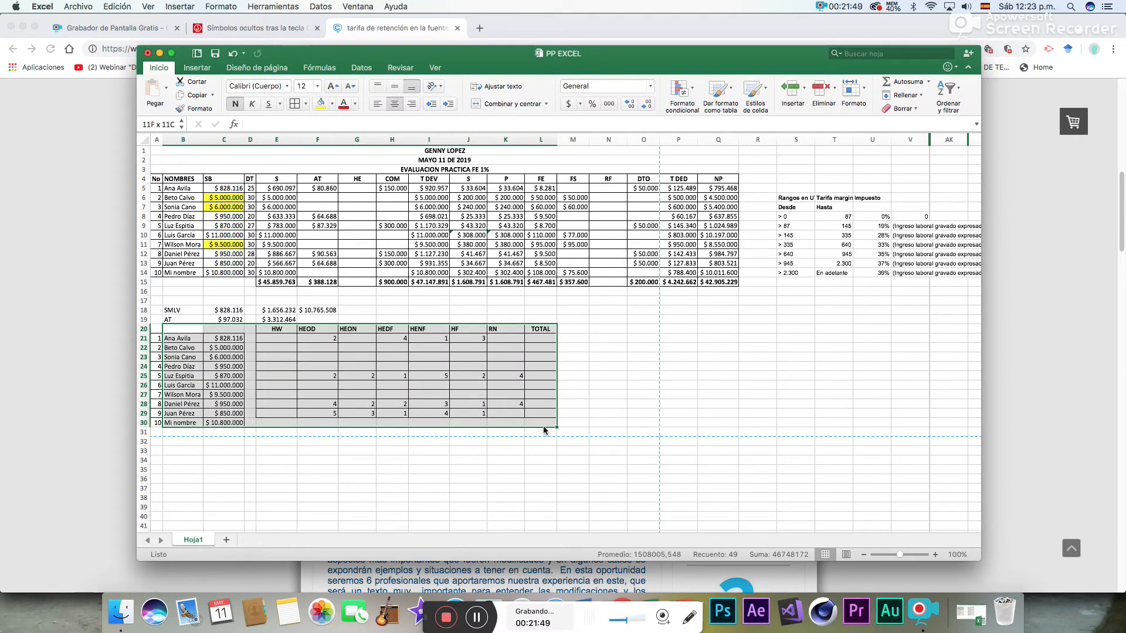
left_click(347, 325)
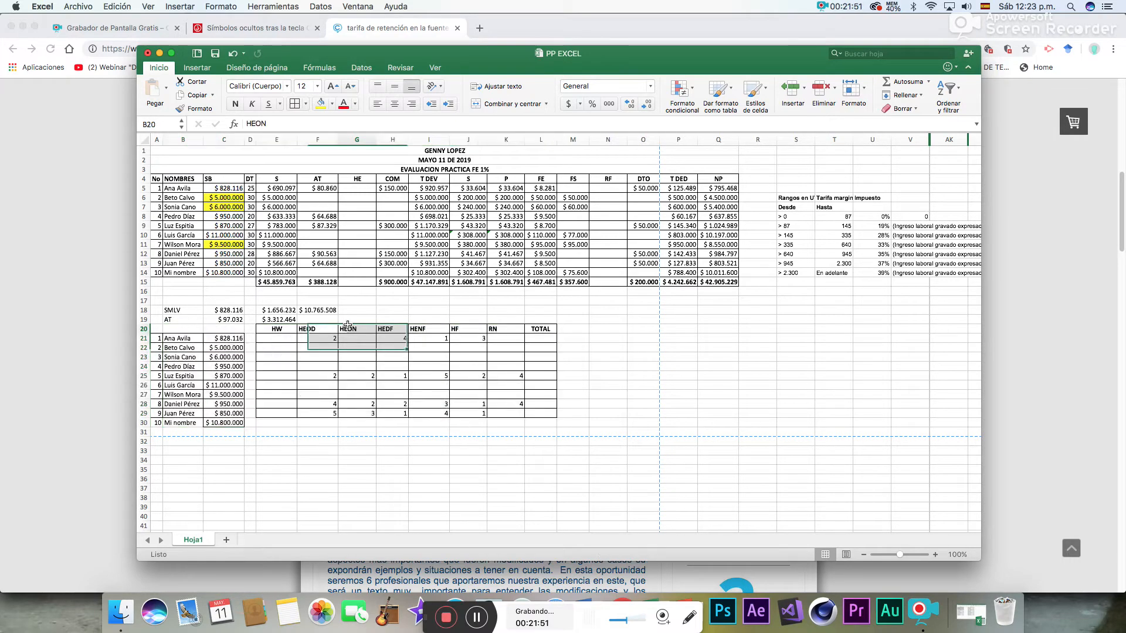
- Delete the two empty rows 16 and 17 between the payroll totals and the SMLV row
left_click_drag(317, 292, 319, 299)
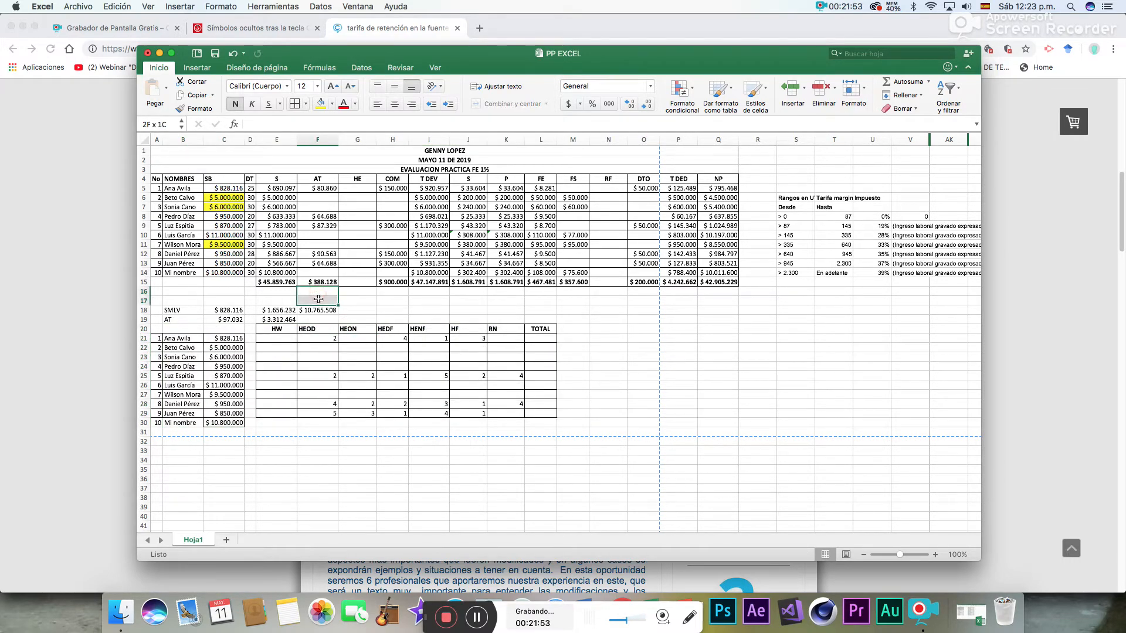
right_click(318, 299)
left_click(349, 395)
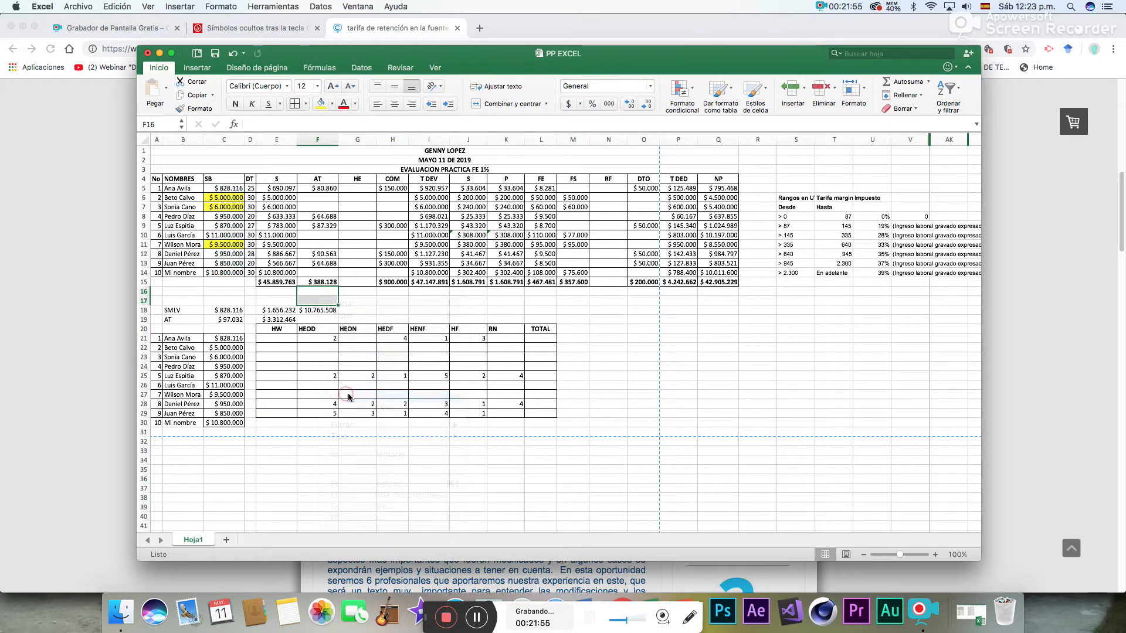
left_click(376, 385)
left_click(349, 398)
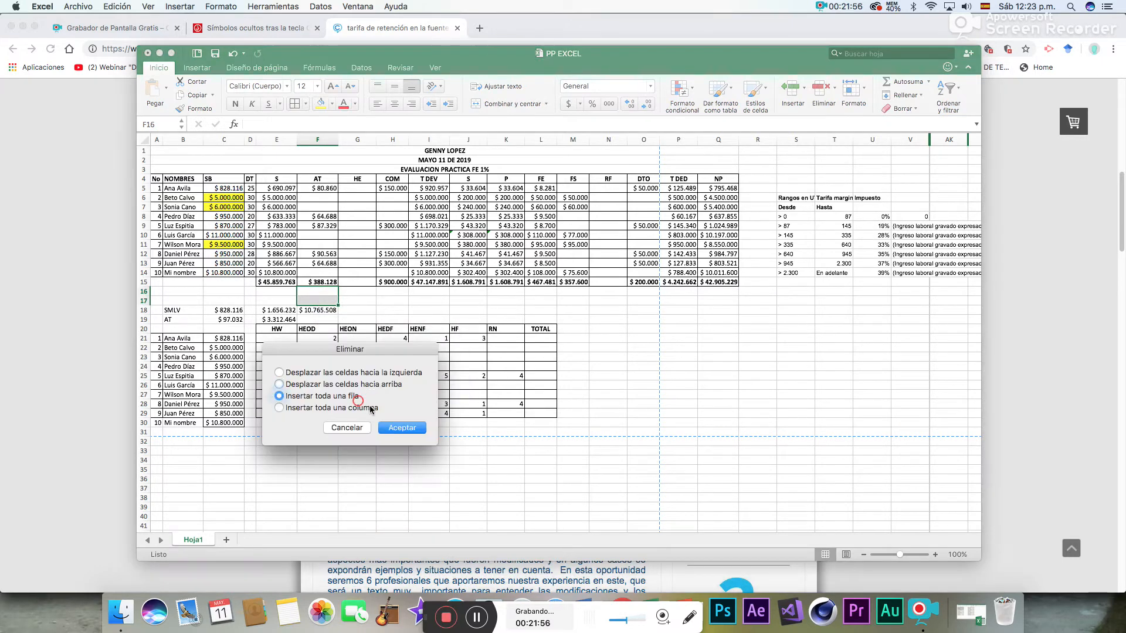
left_click(392, 428)
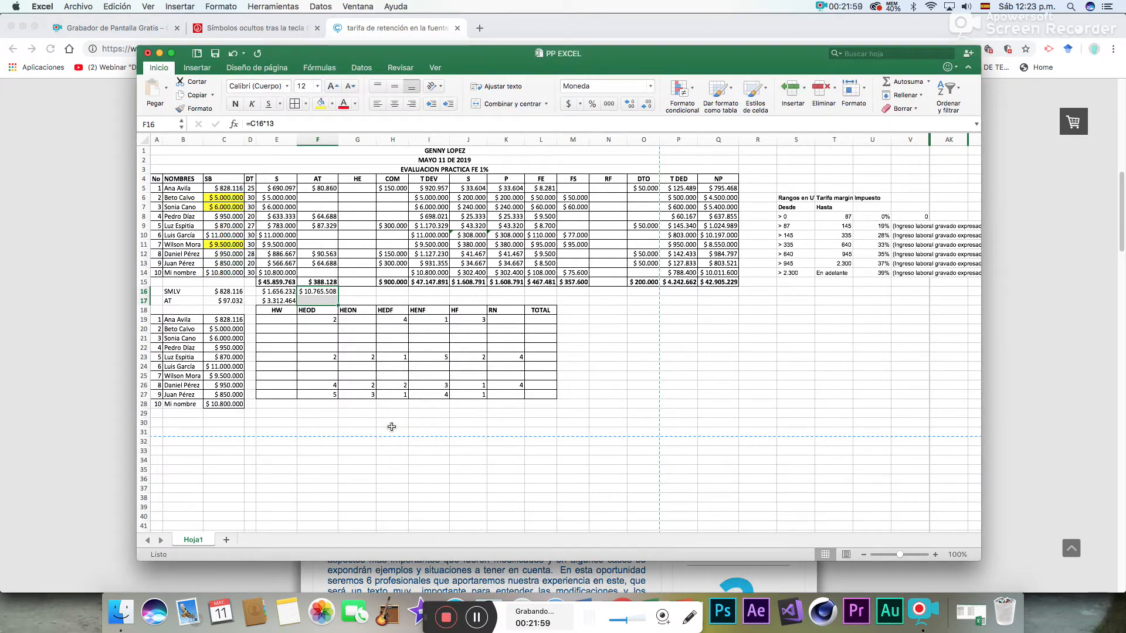
- Add cell borders to the last employee's row of the hours table, E28:L28
left_click_drag(276, 401, 539, 404)
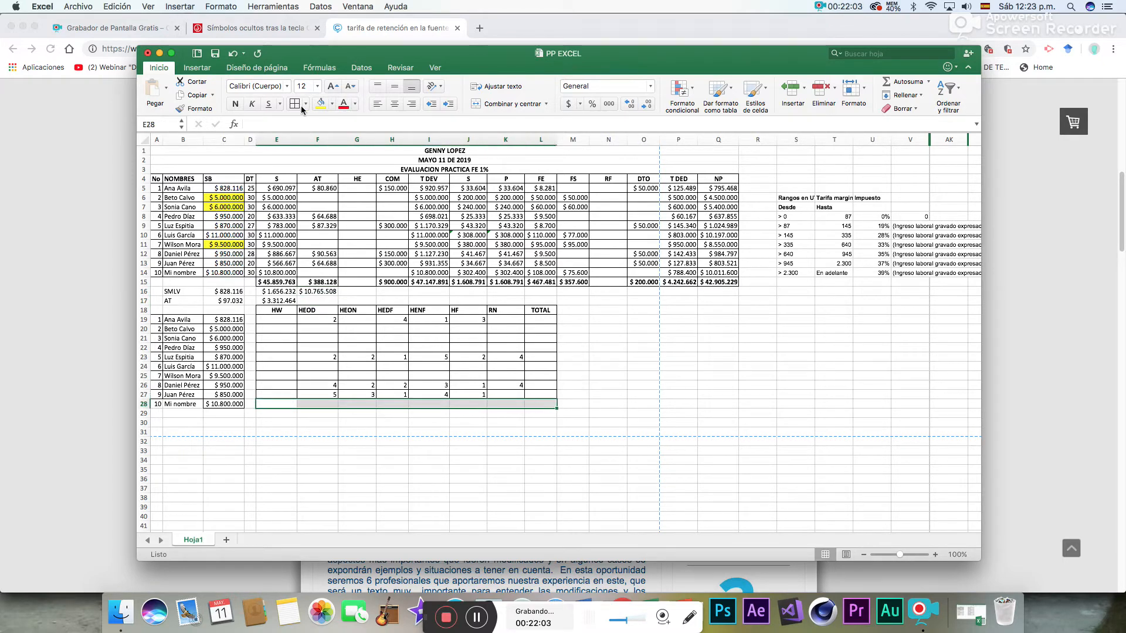
left_click(604, 406)
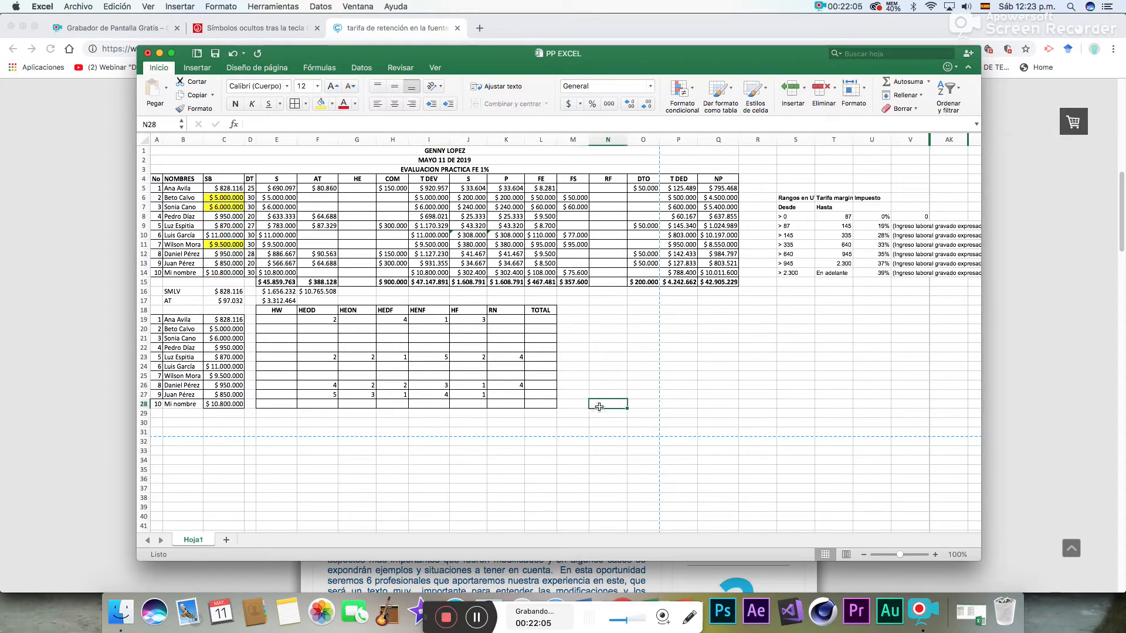
- Calculate the HW hourly wage in E19 with =C19/240 and fill the formula through E28 for all employees
left_click(281, 320)
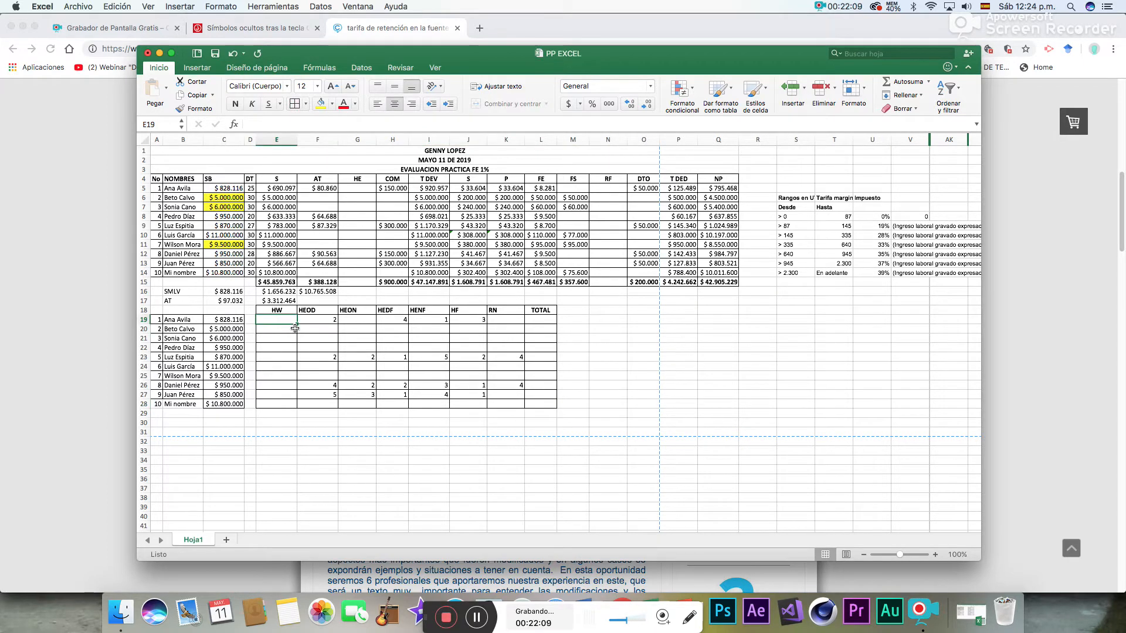
type("=")
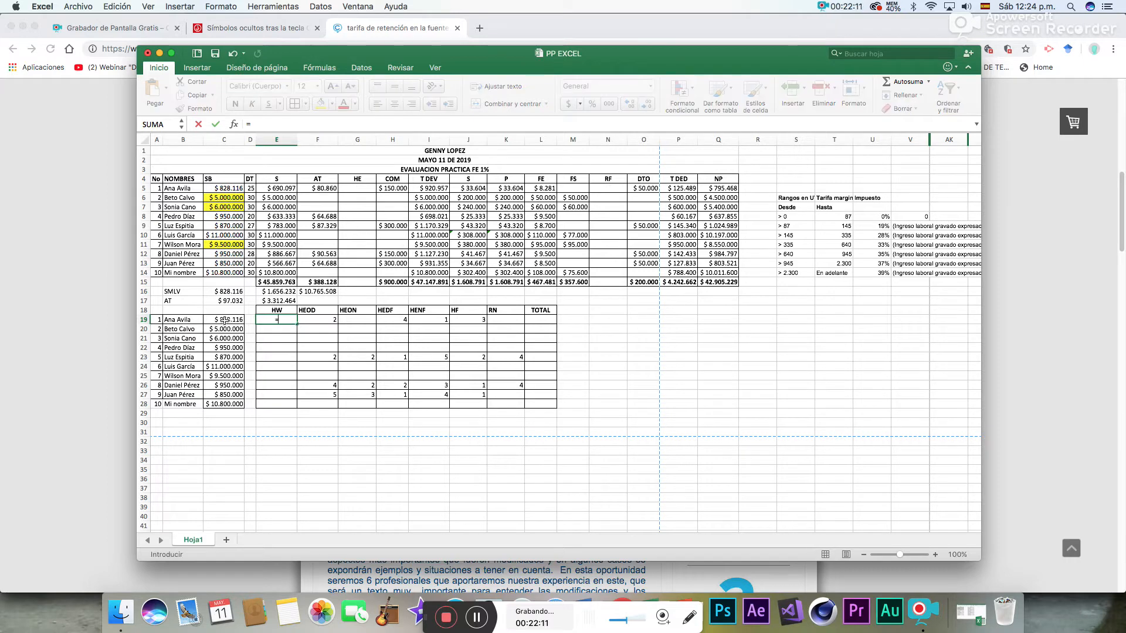
left_click(232, 322)
type("/240")
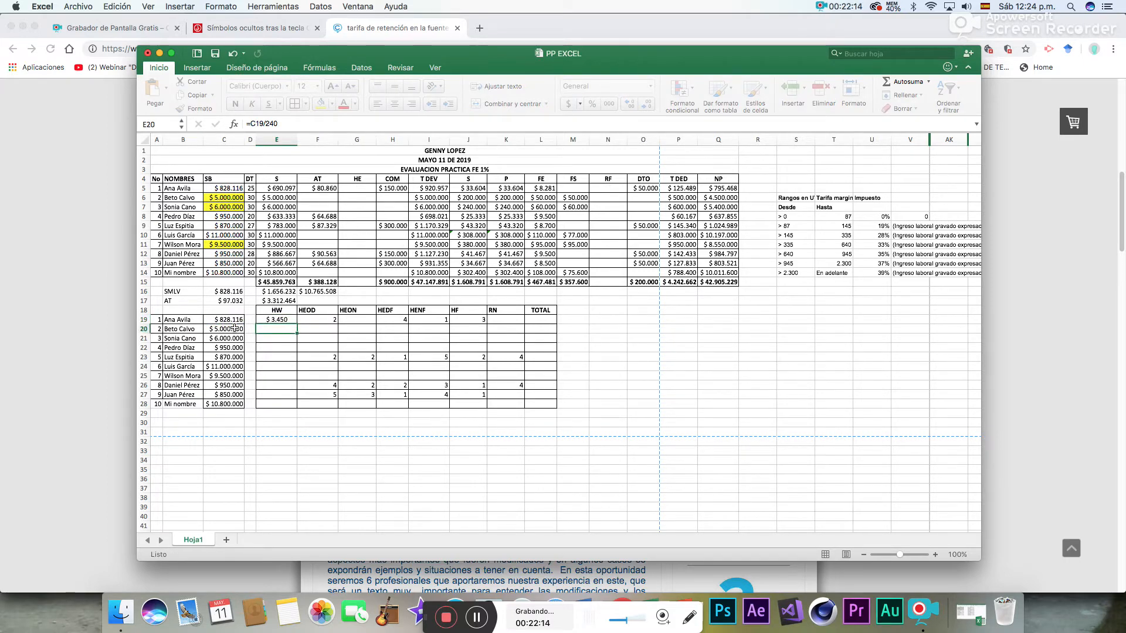
key("Return")
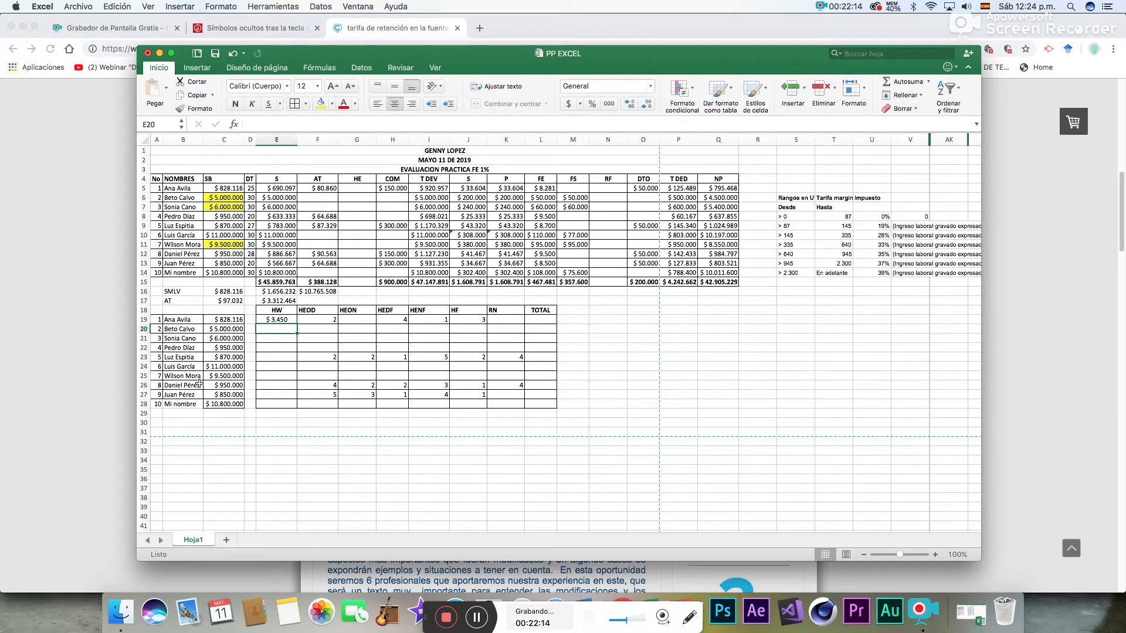
left_click(270, 320)
left_click_drag(298, 325, 295, 406)
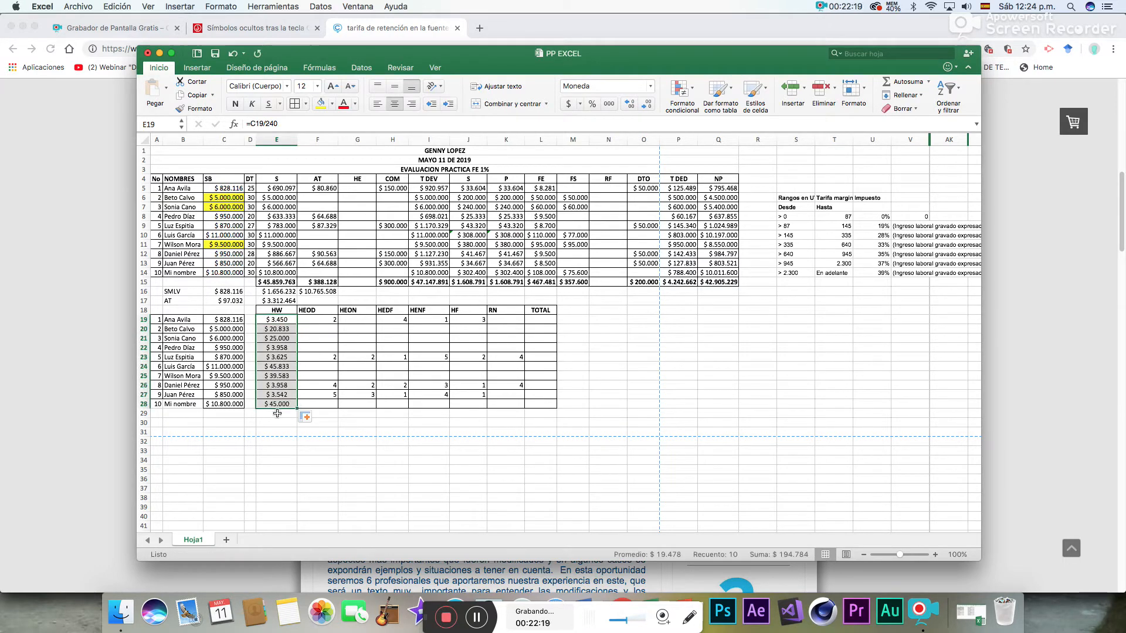
left_click(278, 414)
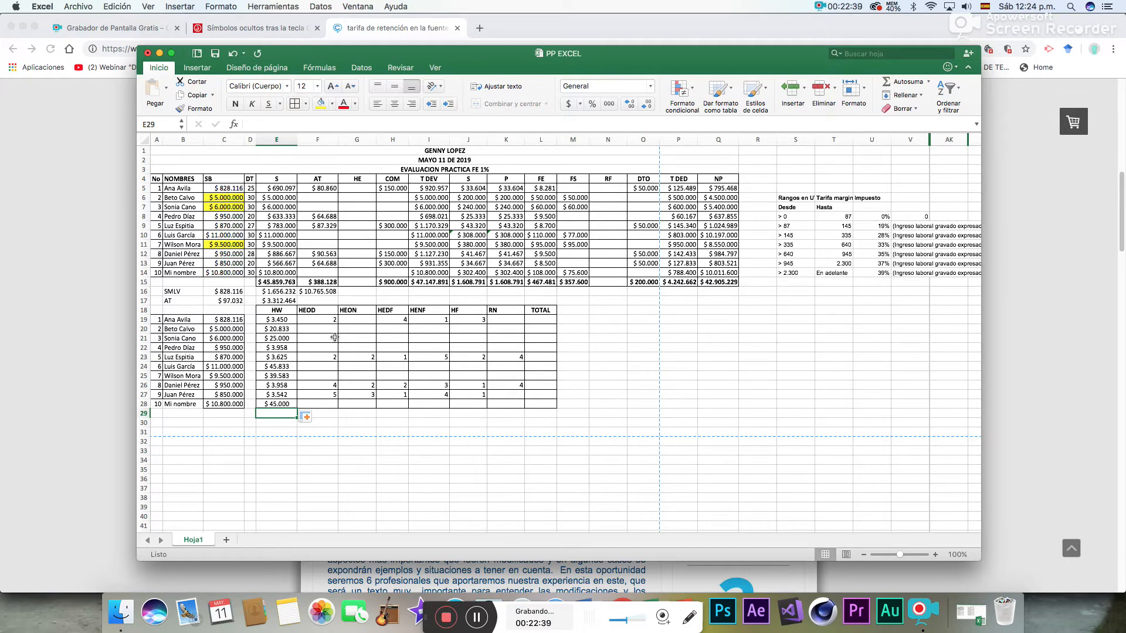
- Center the hours table headers from HEOD through TOTAL in F18:L18
left_click_drag(332, 311, 540, 310)
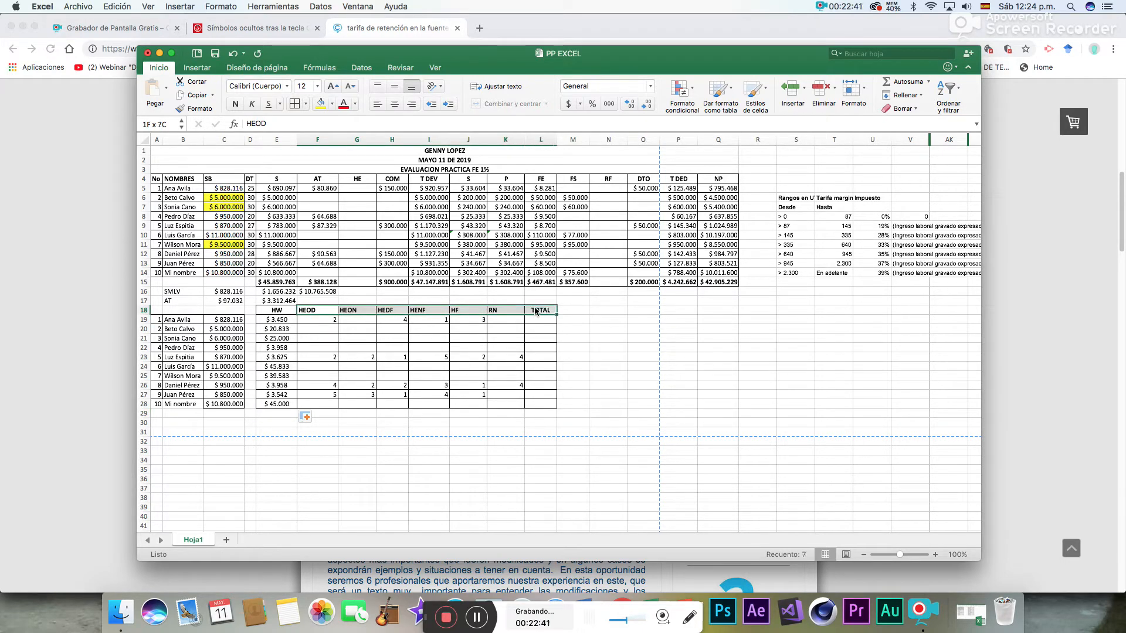
left_click(395, 103)
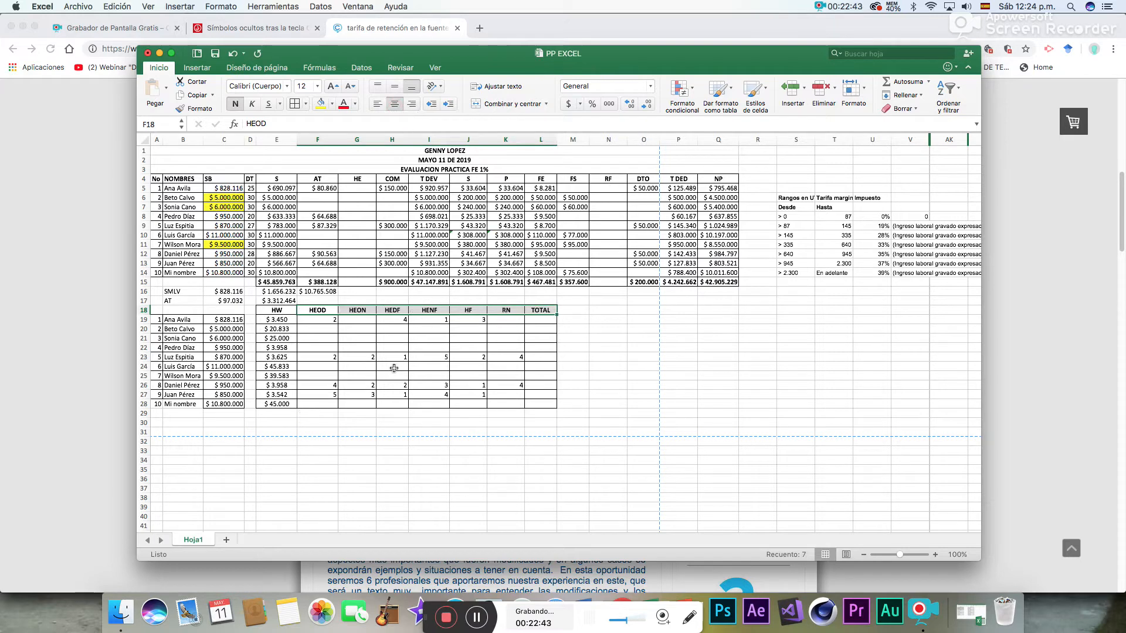
left_click(389, 368)
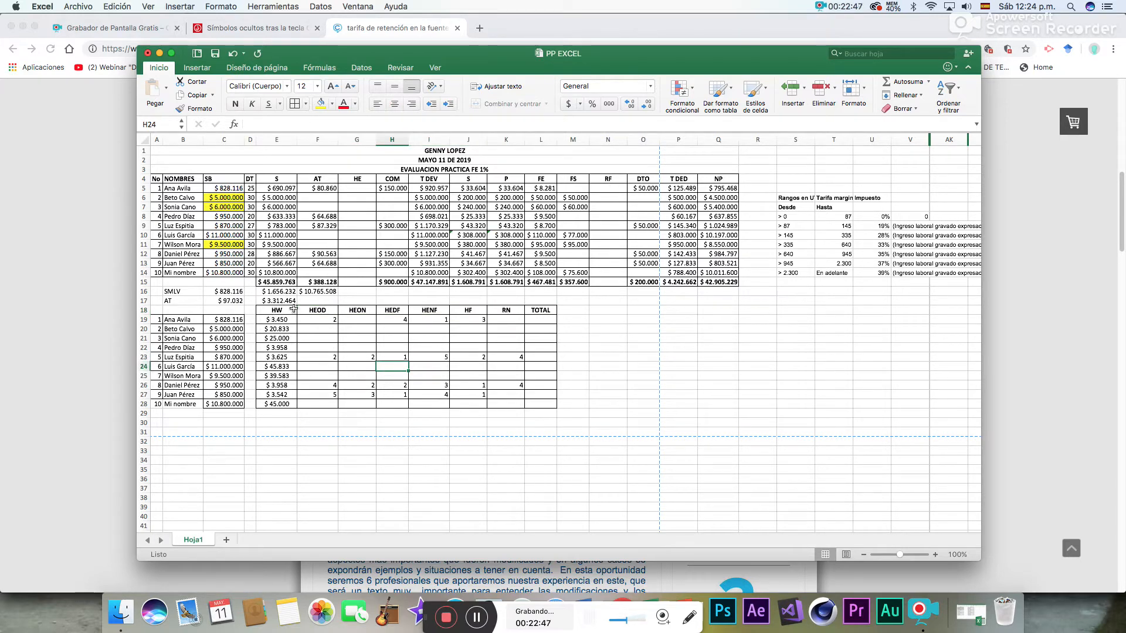
- Insert a whole row at row 17 and move the AT label and its values up into it, leaving row 18 blank
right_click(315, 303)
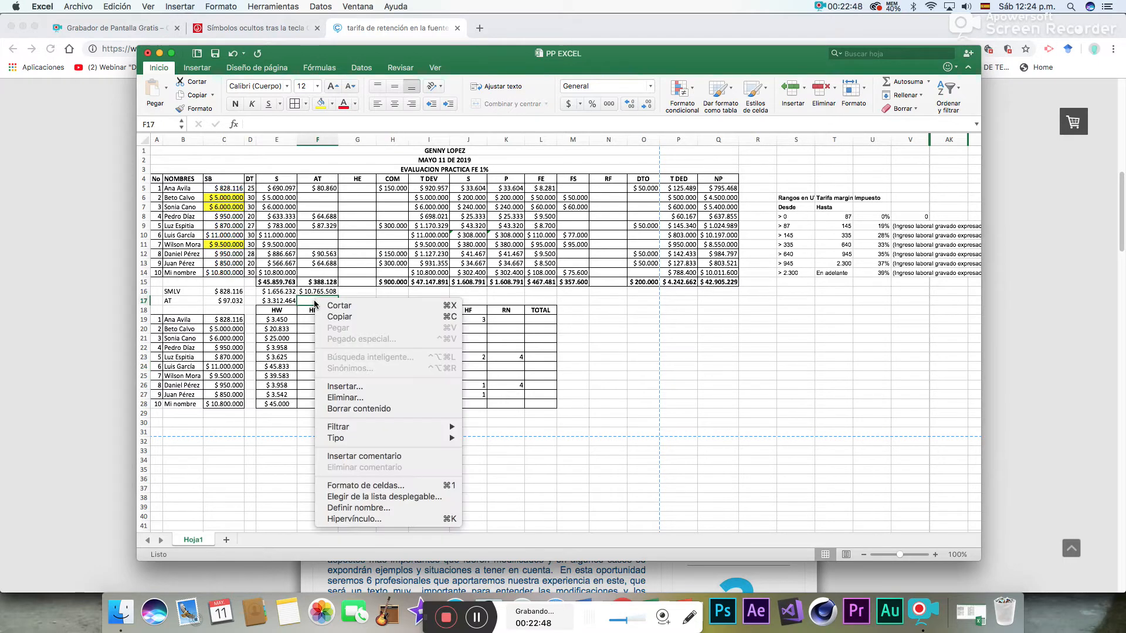
left_click(348, 387)
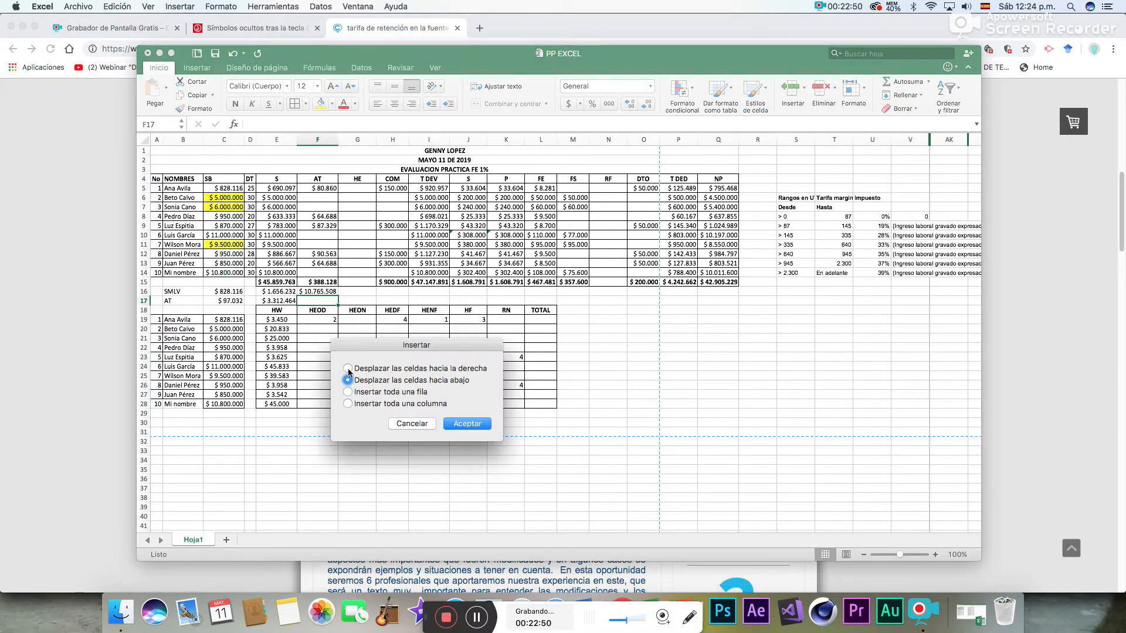
left_click(397, 393)
left_click(457, 423)
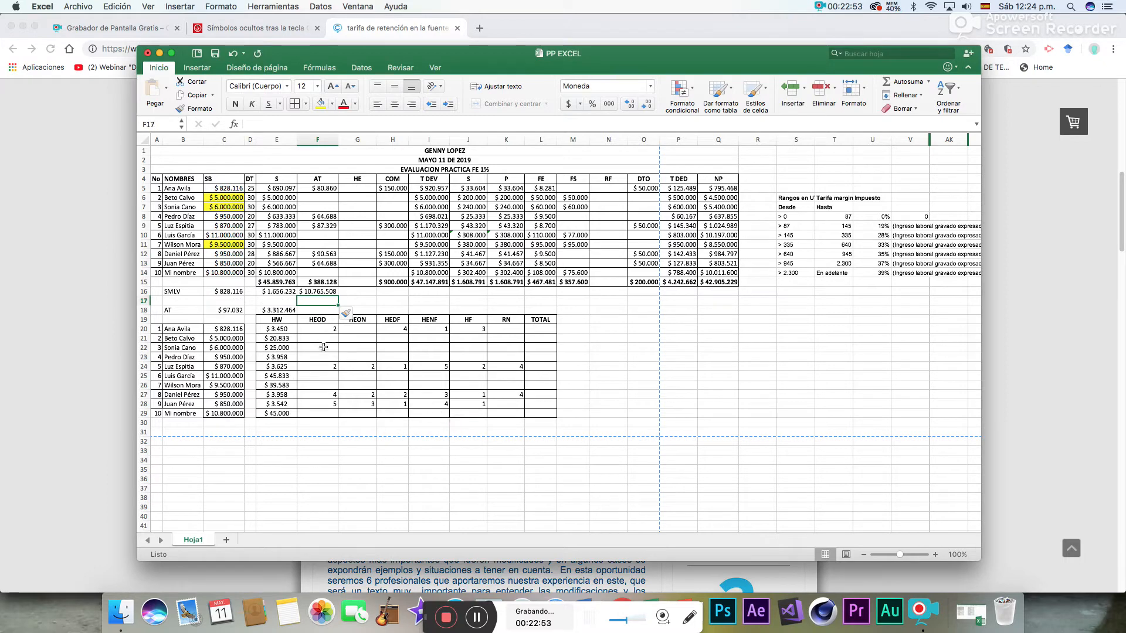
left_click_drag(176, 310, 272, 301)
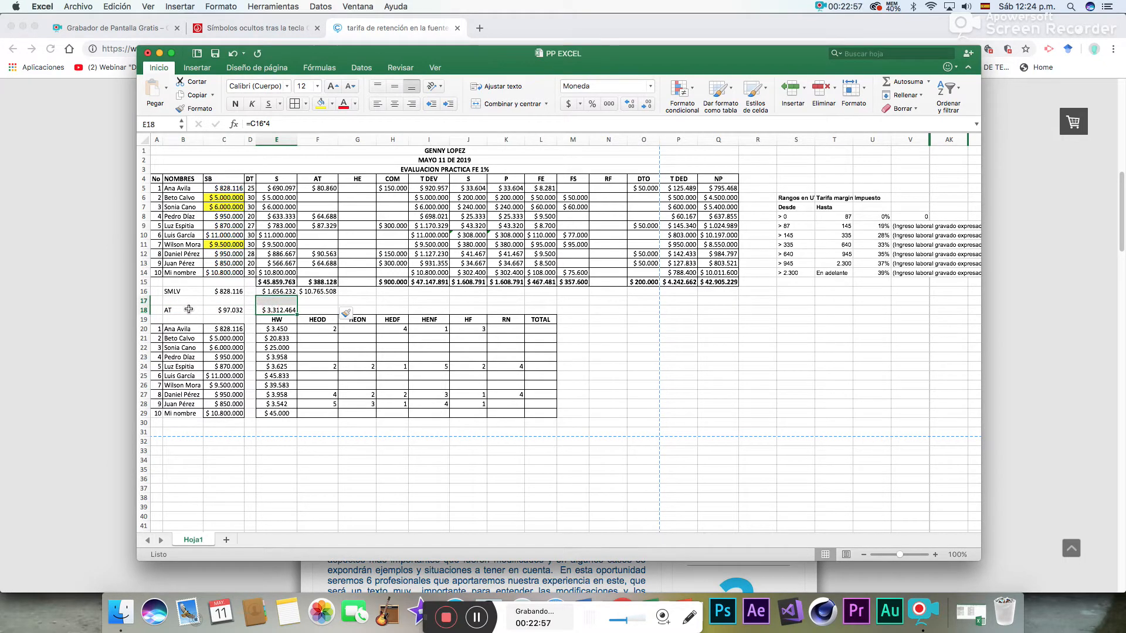
left_click_drag(179, 310, 250, 295)
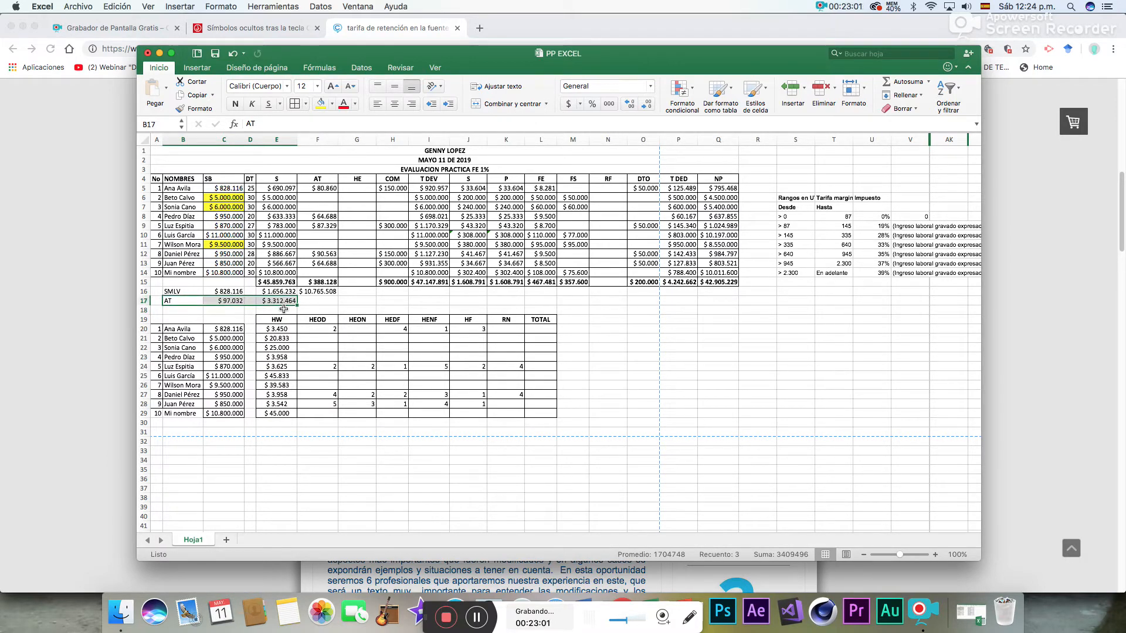
- Enter the overtime factors 1,25, 1,75, 2, 2,5, 1,75 and 0,35 above the HEOD through RN headers in F18:K18
left_click(318, 312)
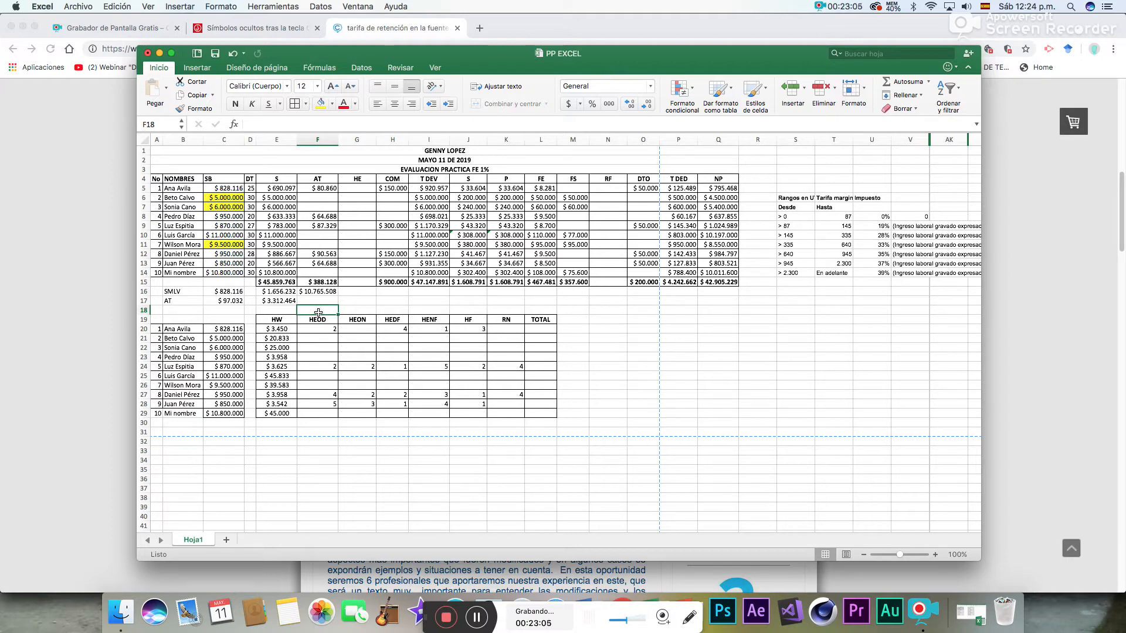
type("1,25")
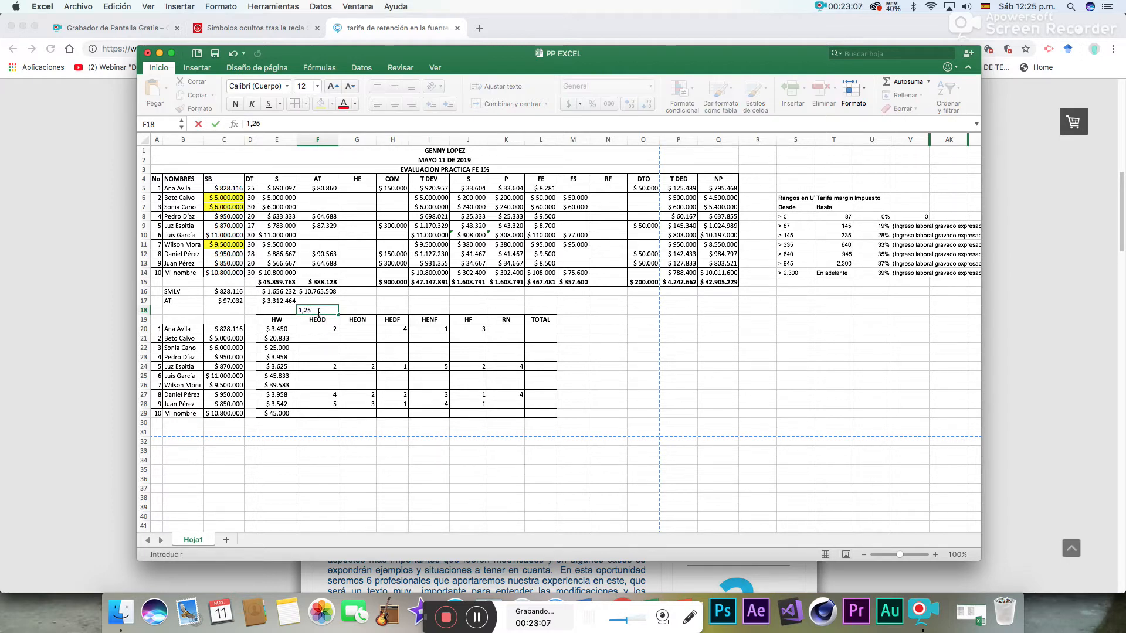
key("Tab")
type("1")
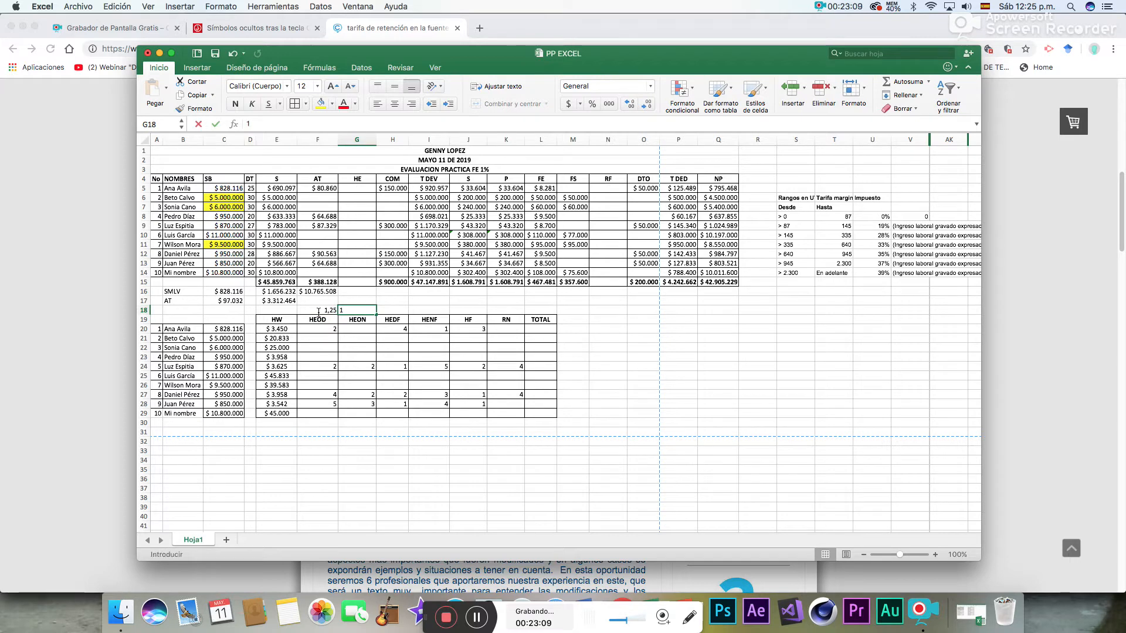
type(",75")
key("Tab")
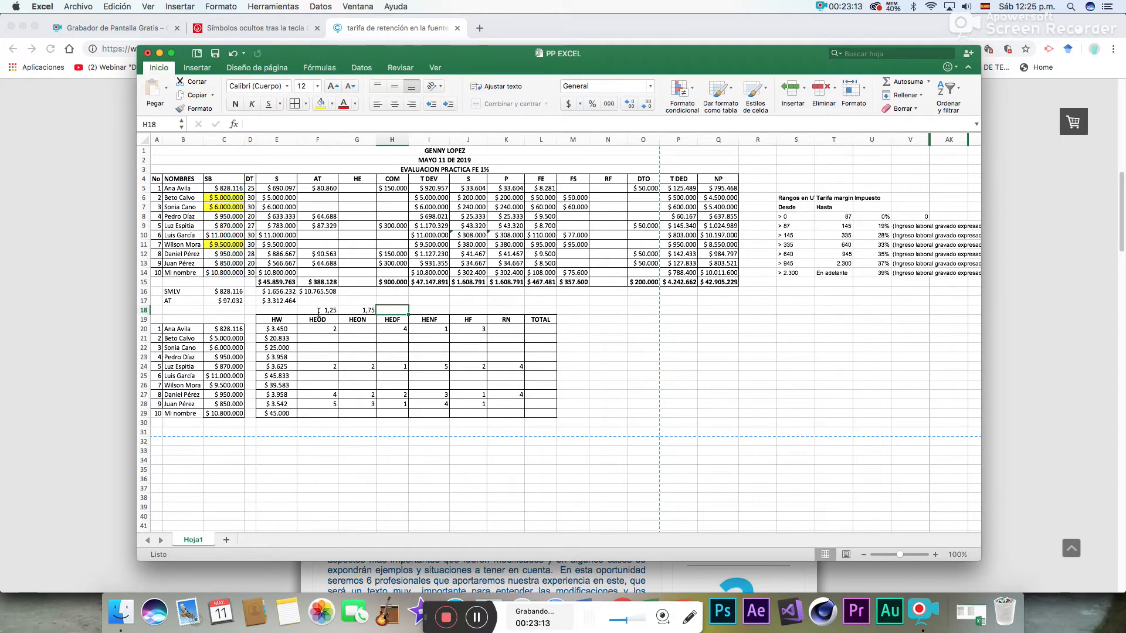
type("2")
key("Tab")
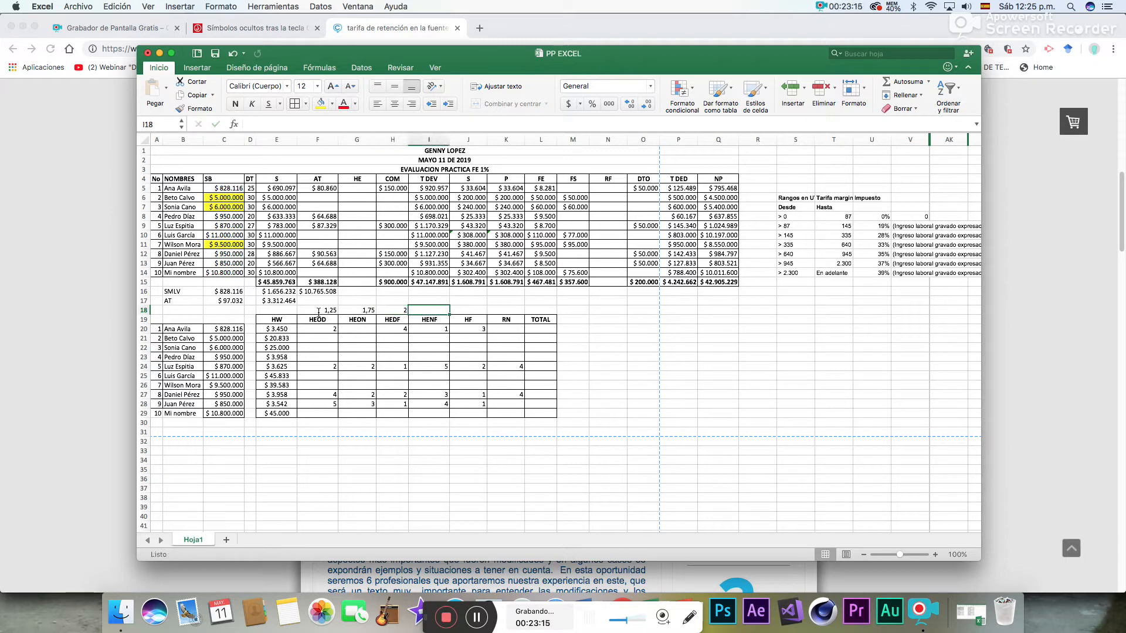
type("2,5")
key("Tab")
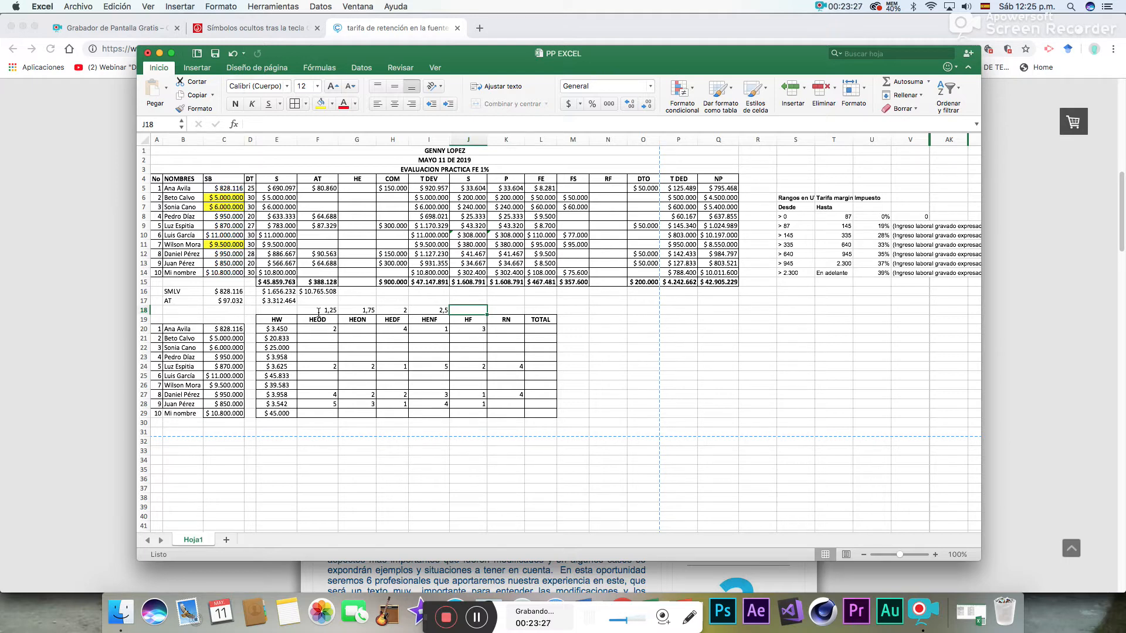
type("1,75")
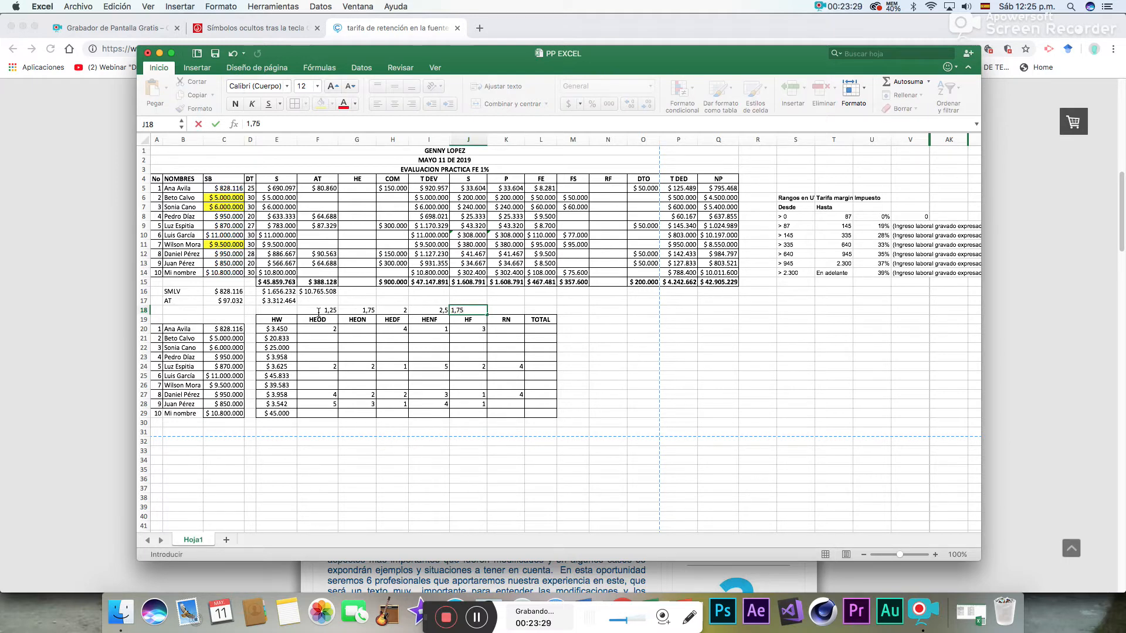
key("Tab")
type("0,")
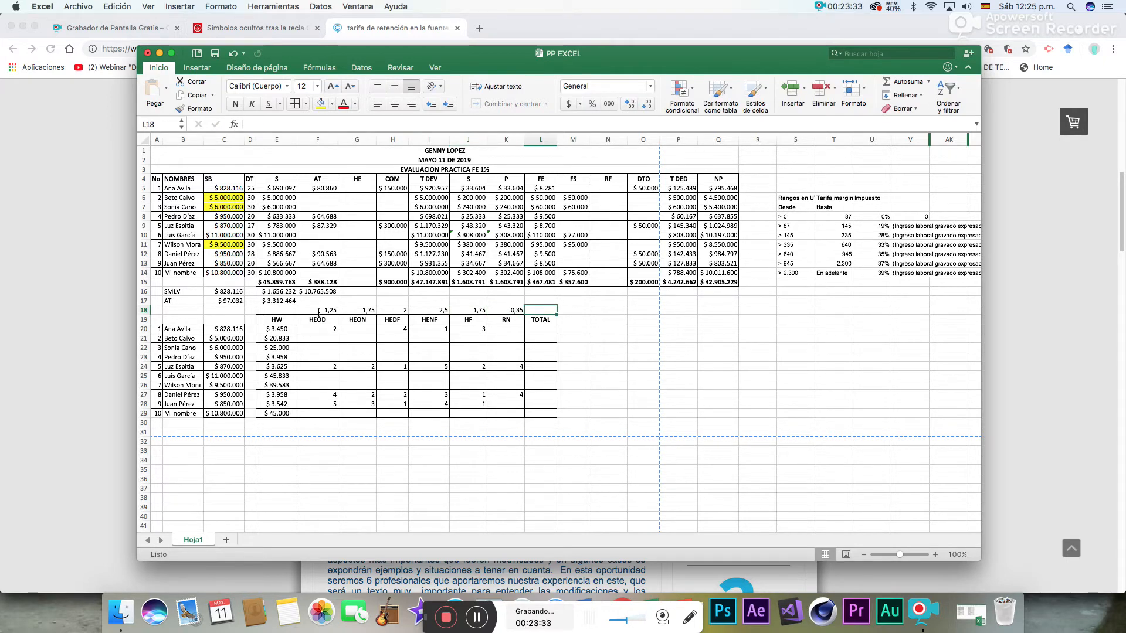
- Calculate the first employee's HEOD pay in F20 with =2*E20*F18
key("Down")
key("Left")
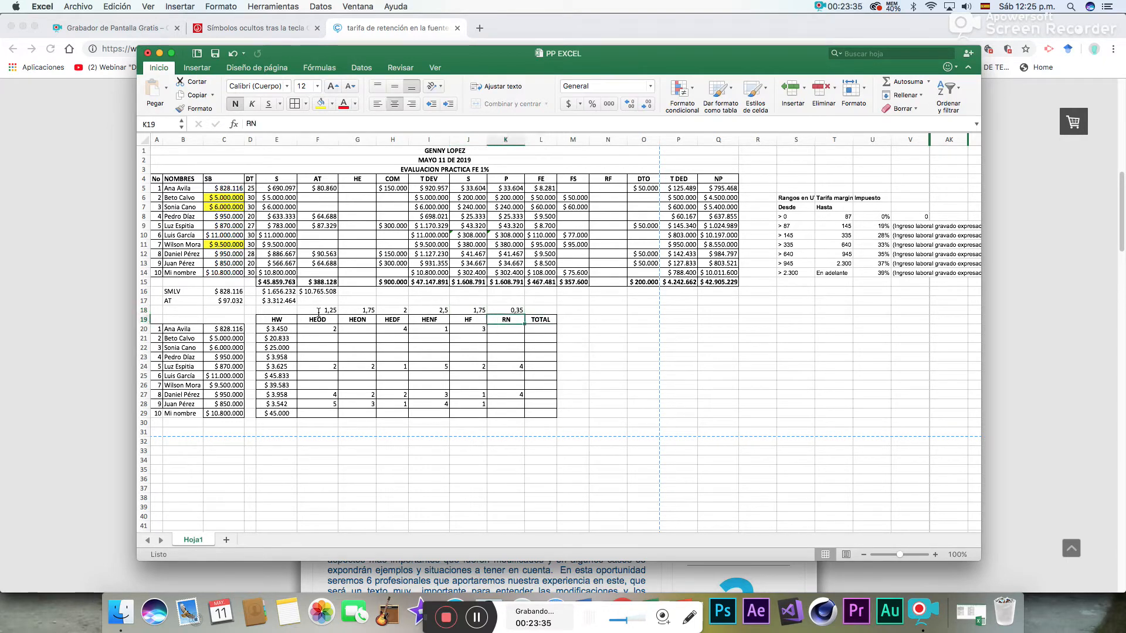
key("Down")
key("Left")
key("Left")
key("Left")
key("Left")
key("Left")
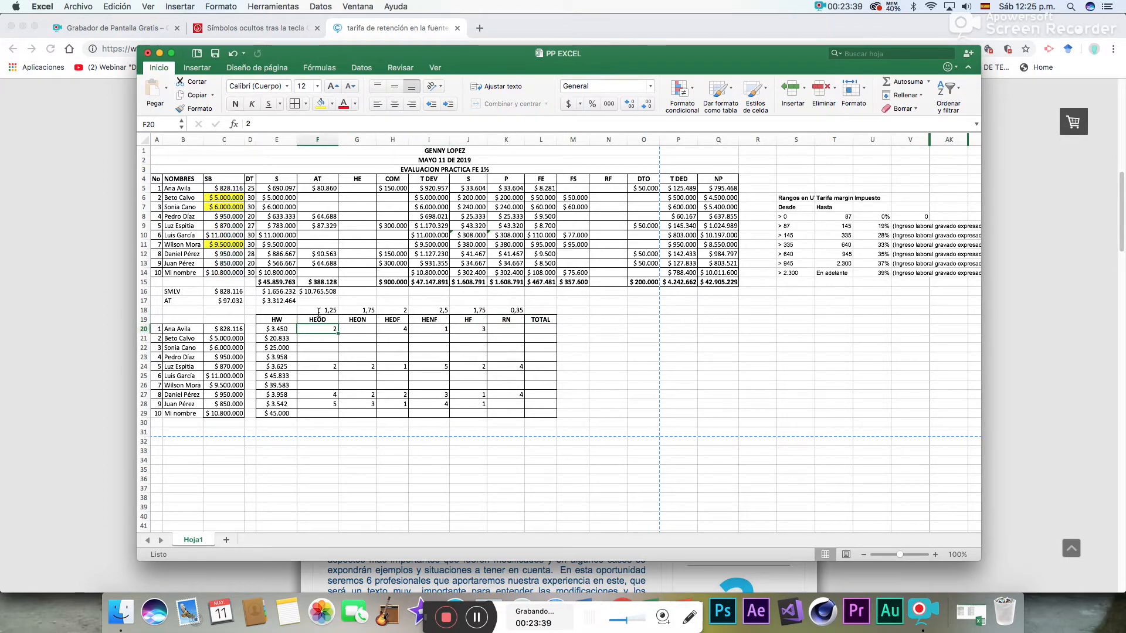
type("=")
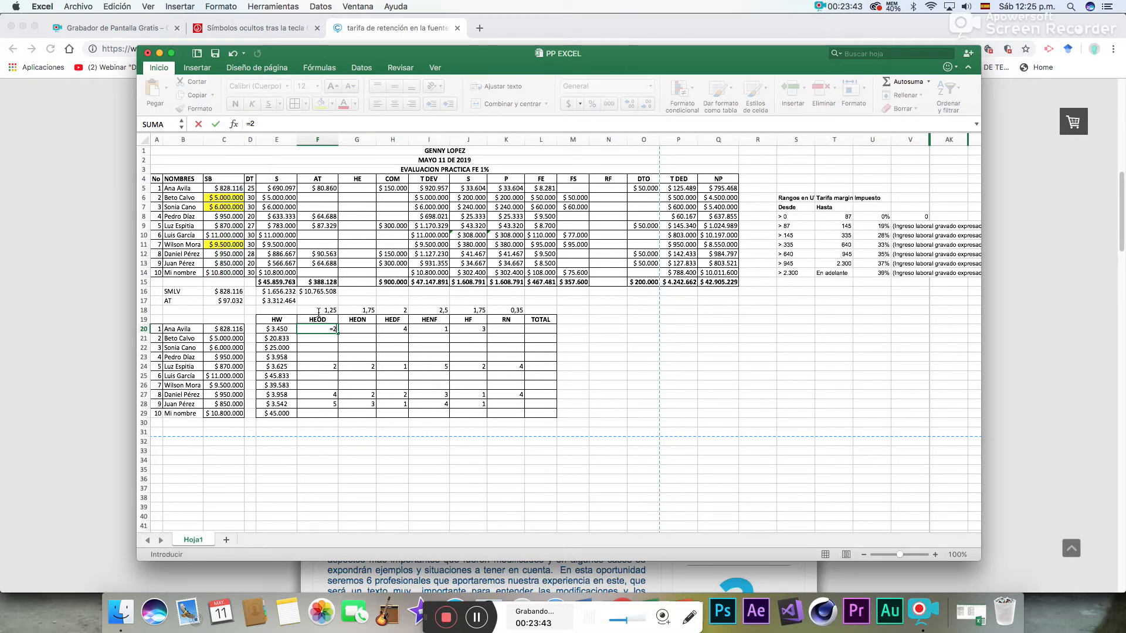
type("2*")
left_click(288, 330)
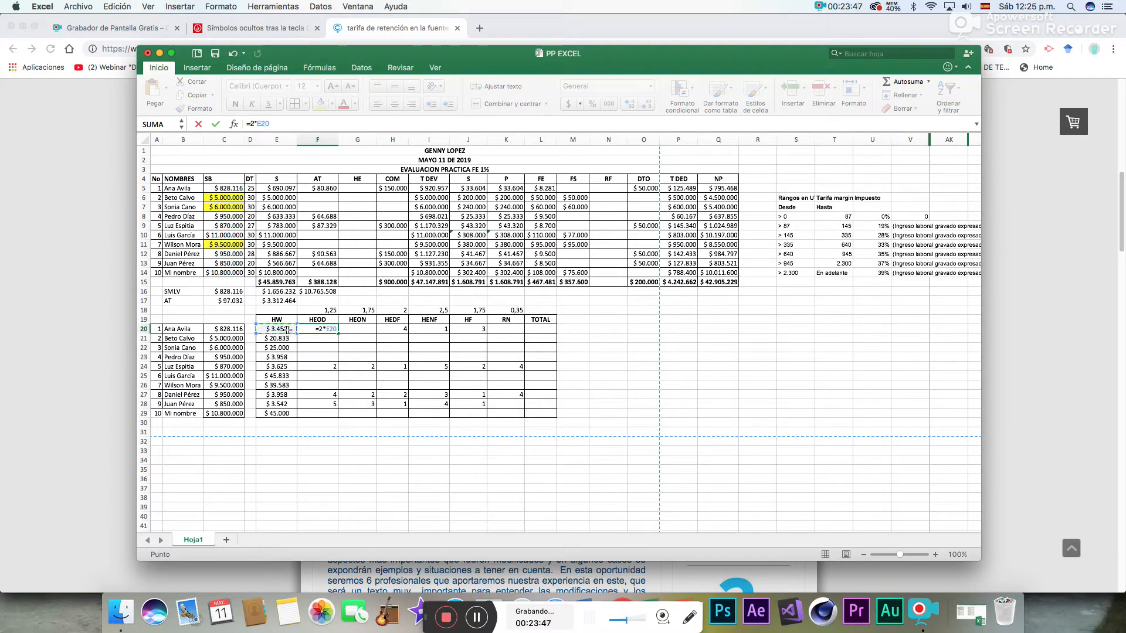
type("*")
left_click(330, 311)
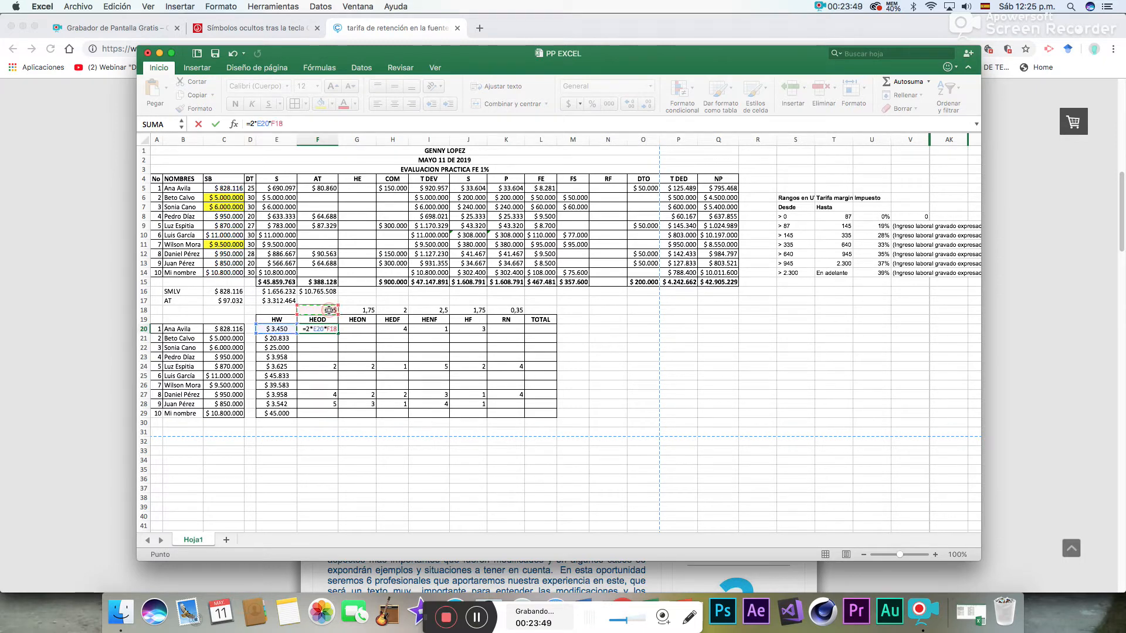
key("Return")
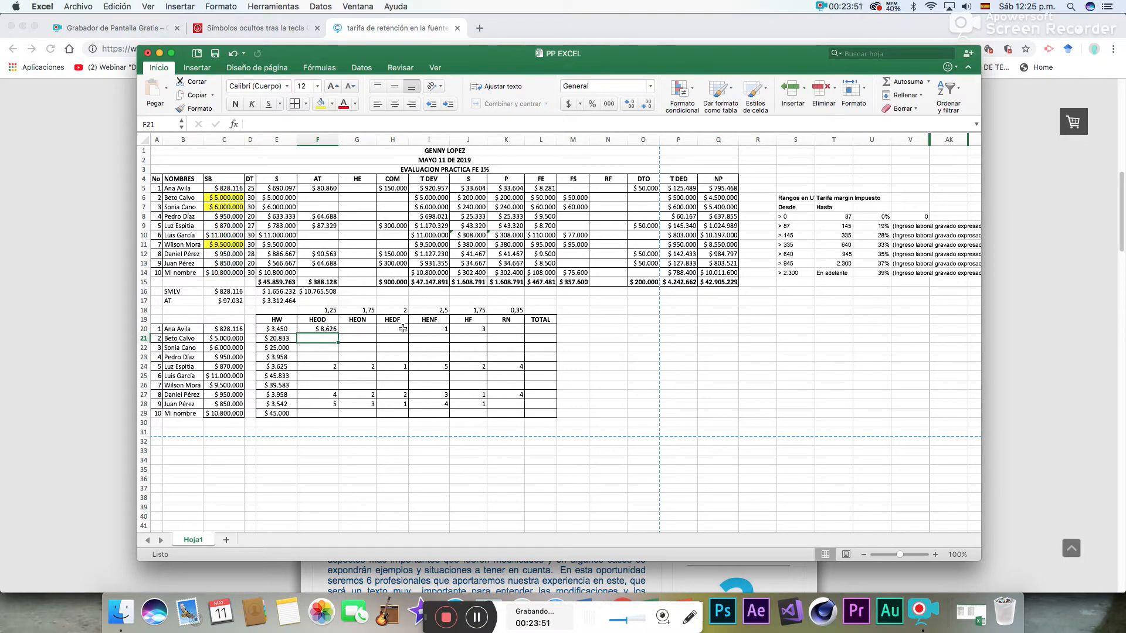
- Calculate the first employee's HEDF pay in H20 with =4*E20*H18
left_click(393, 329)
type("=")
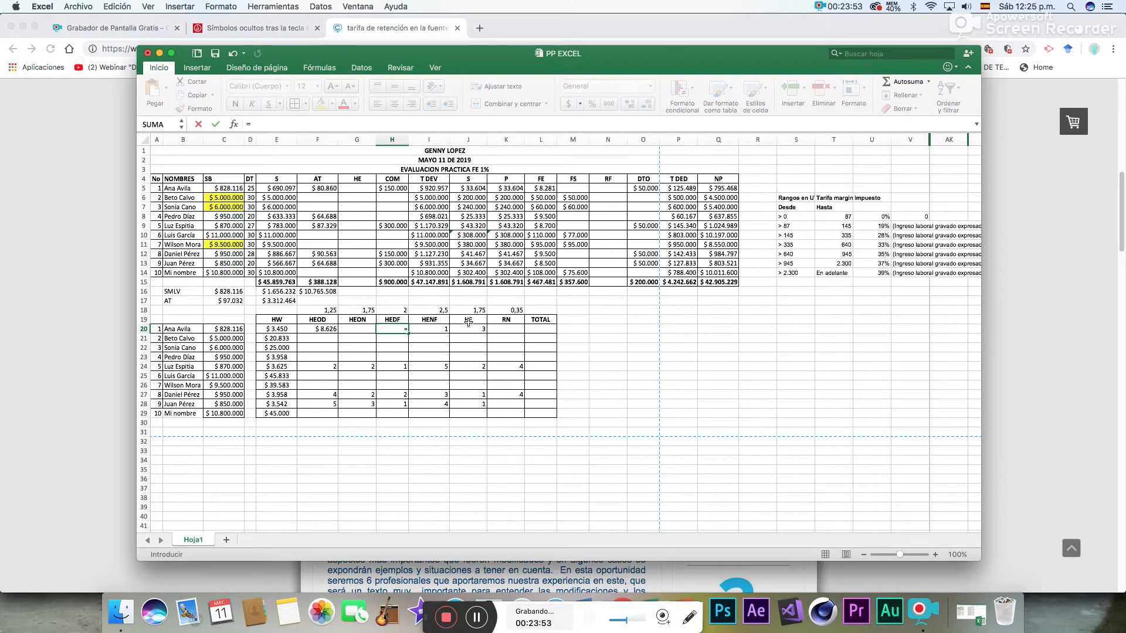
type("4*")
left_click(276, 330)
type("*")
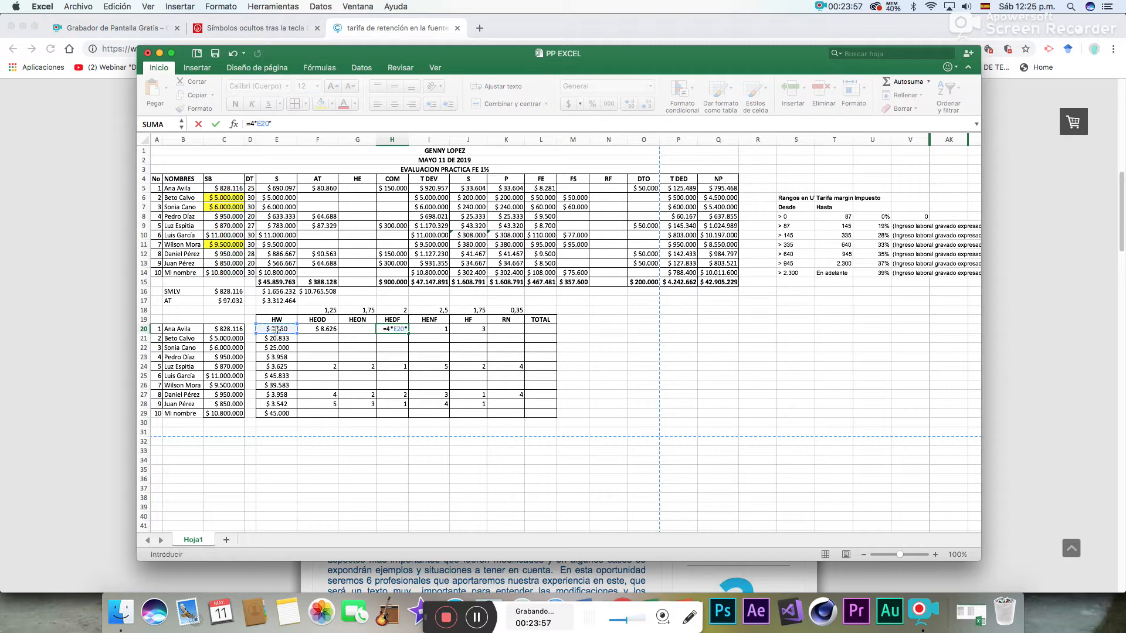
left_click(384, 310)
key("Return")
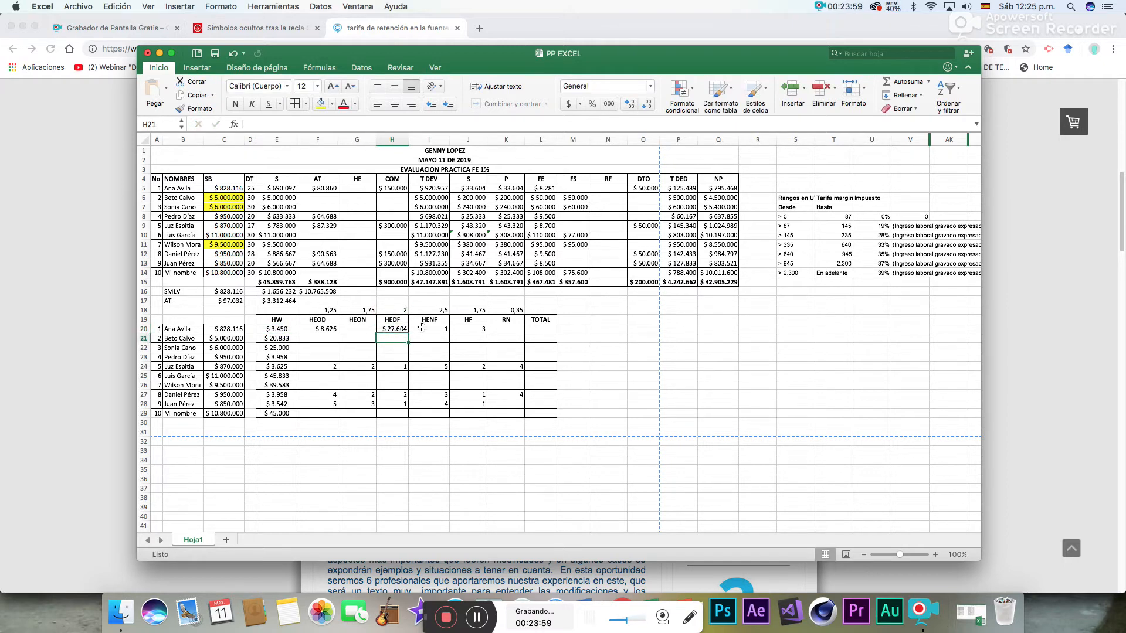
- Calculate the first employee's HENF pay in I20 with =1*E20*I18
left_click(434, 330)
type("=1*")
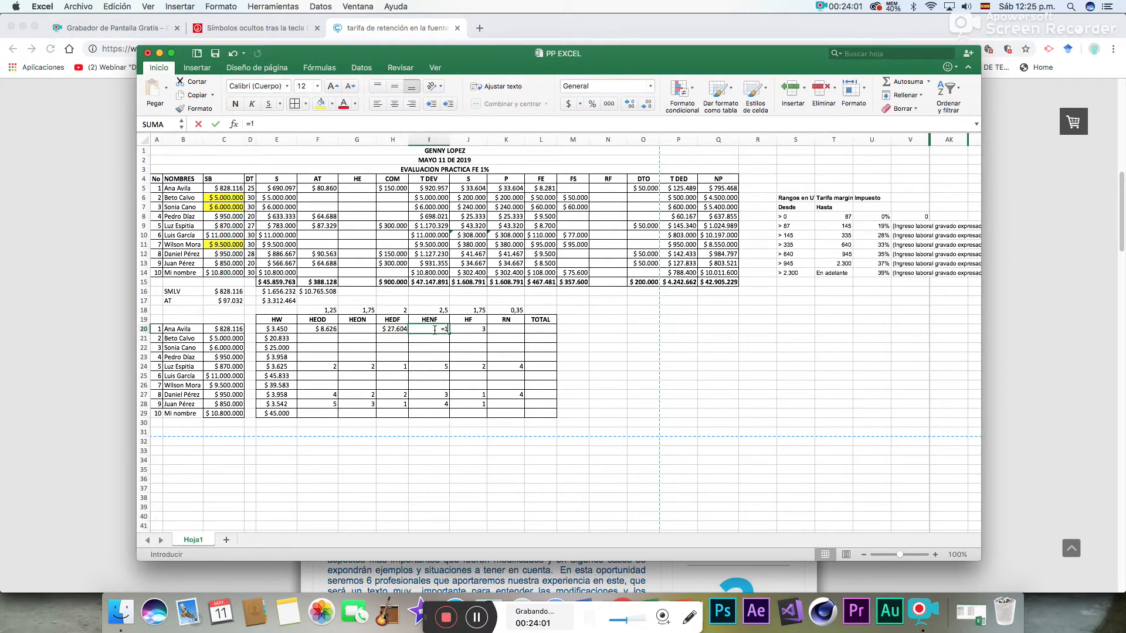
left_click(288, 330)
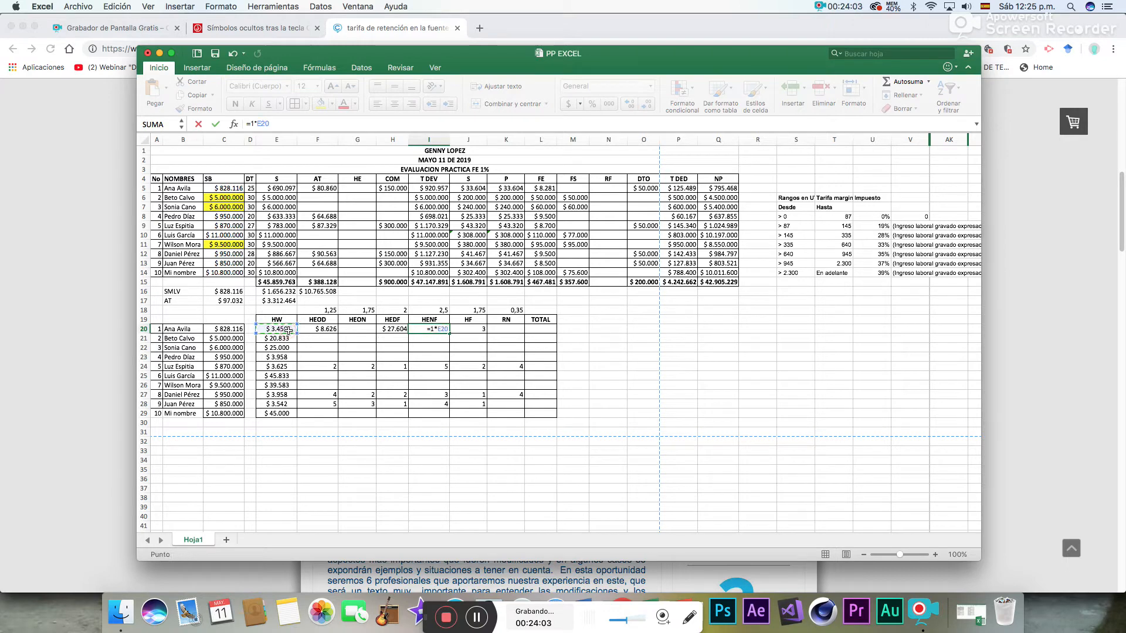
type("*")
left_click(434, 309)
key("Return")
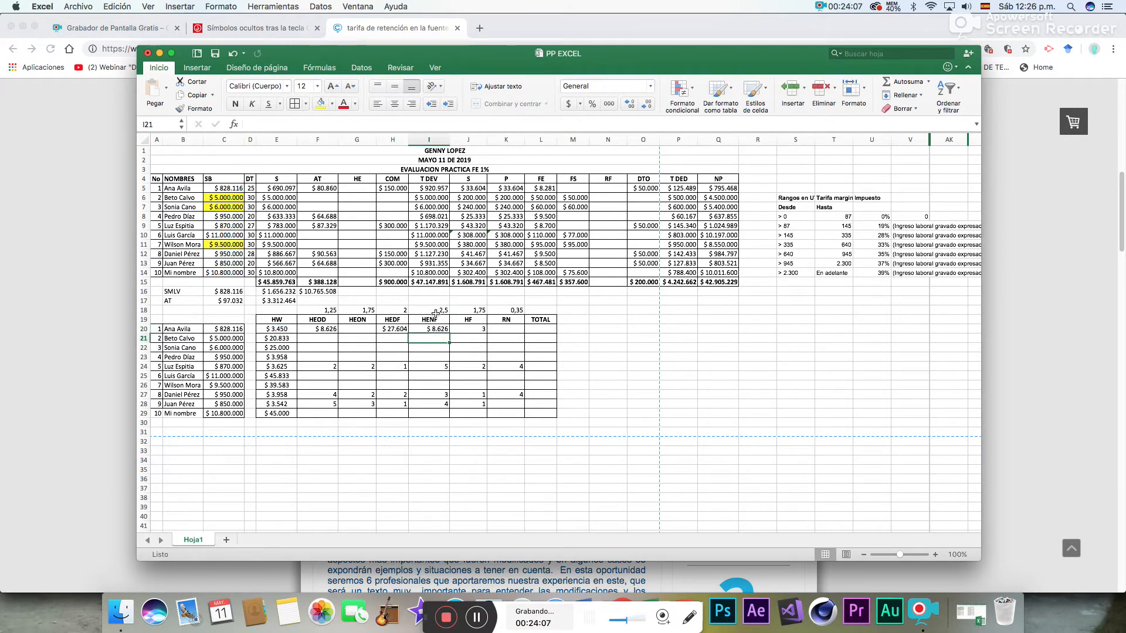
- Calculate the first employee's HF pay in J20 with =3*E20*J18
left_click(475, 328)
type("=3*")
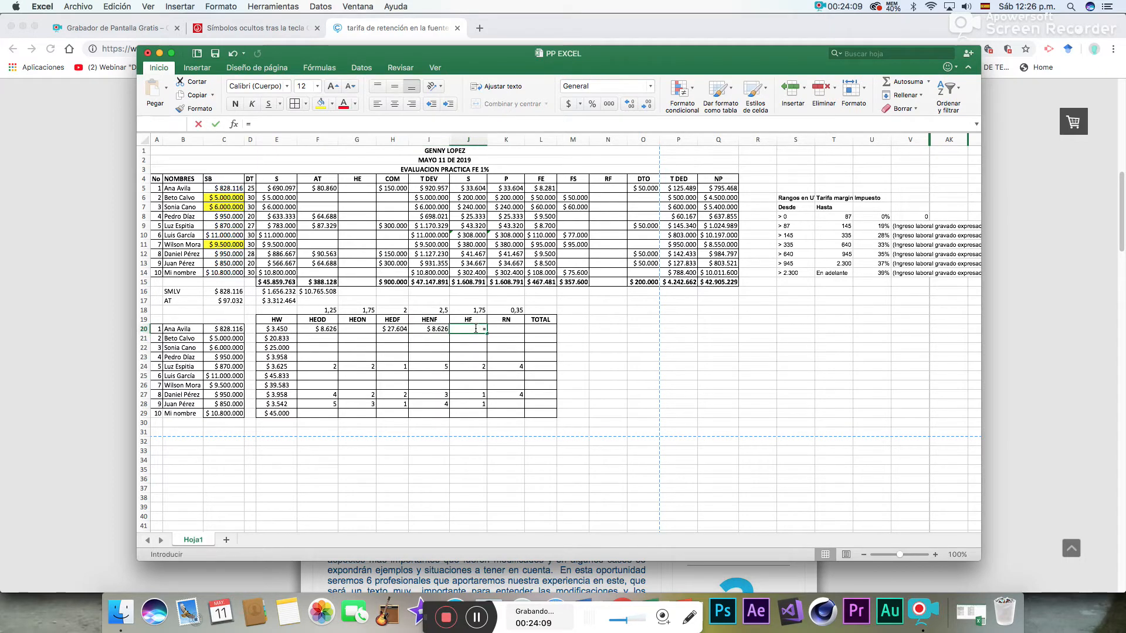
left_click(278, 332)
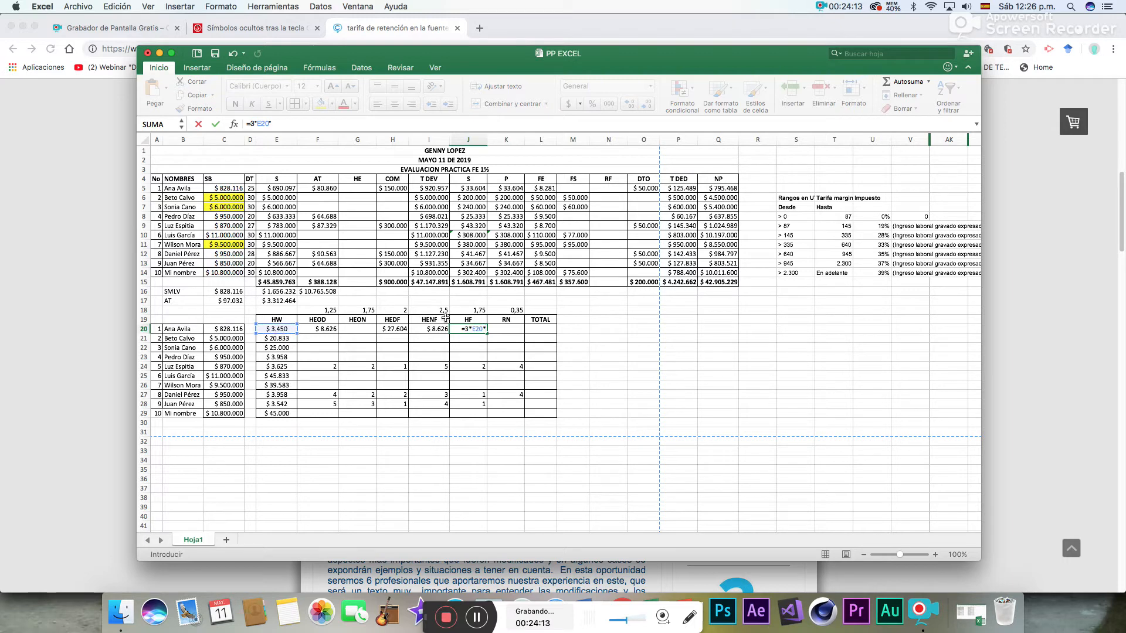
key("Return")
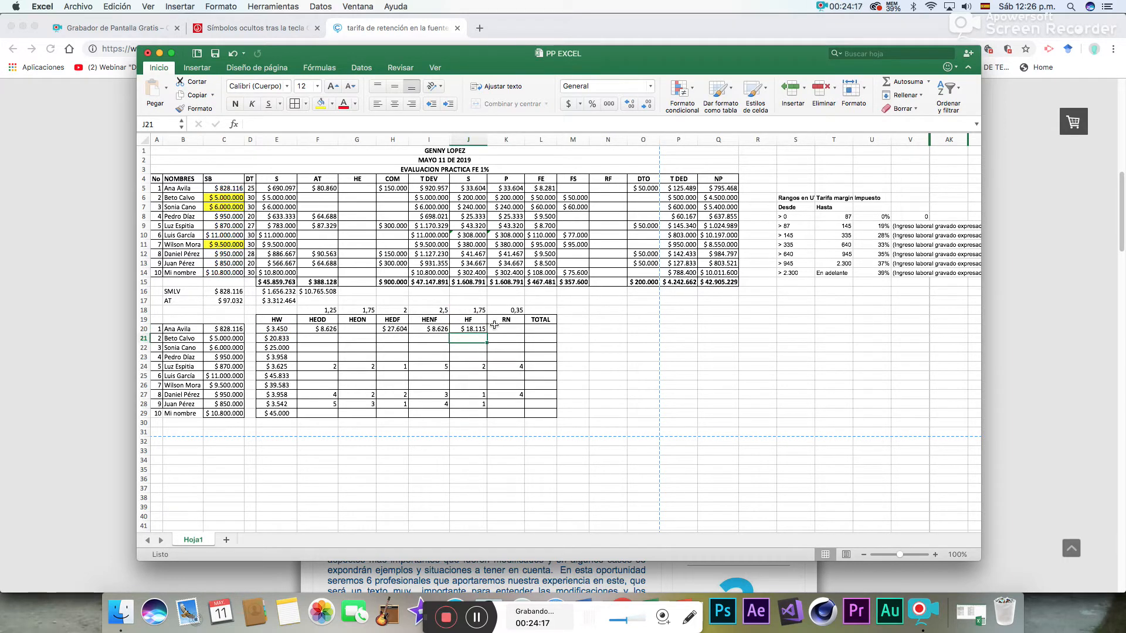
- Try to total the first employee's overtime pay in L20 by entering =F20:K20
left_click(541, 330)
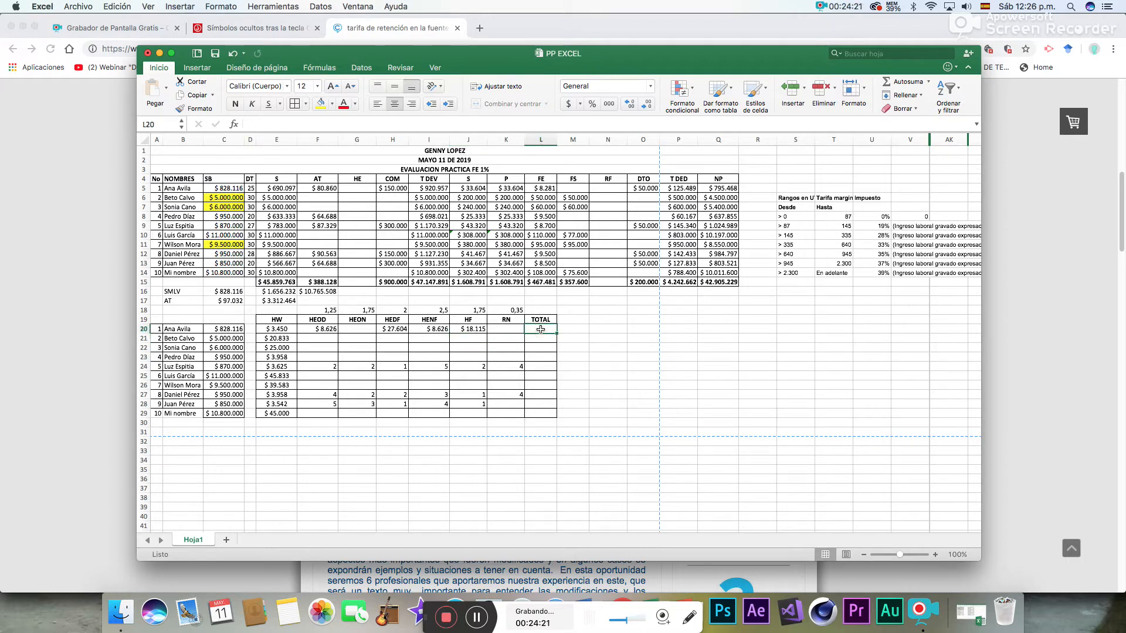
left_click(892, 84)
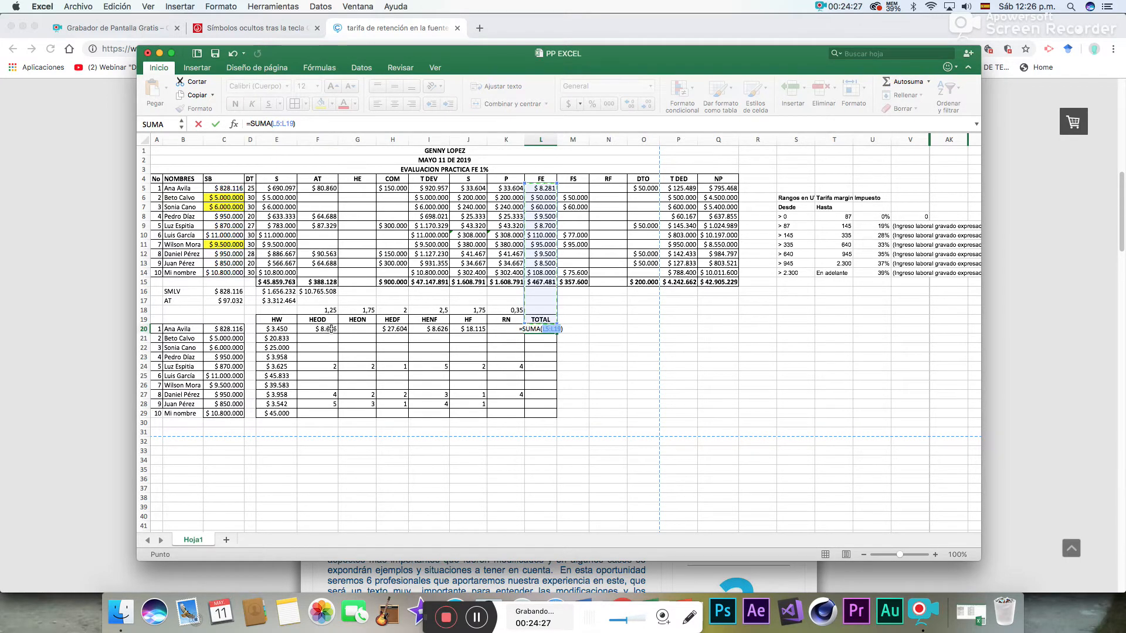
left_click(498, 329)
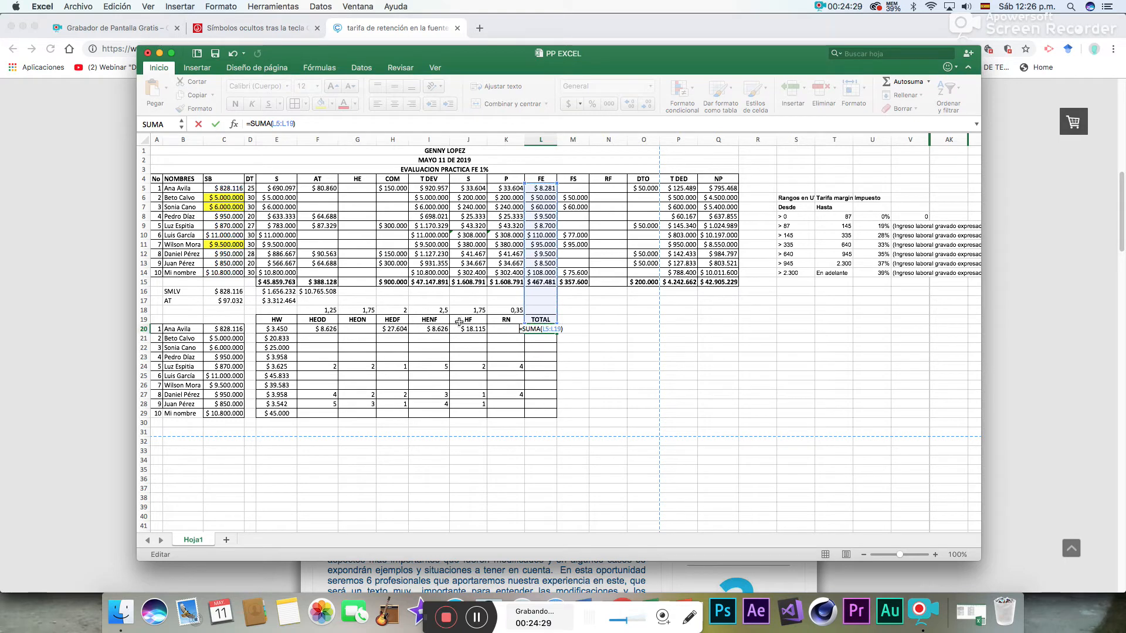
left_click_drag(333, 327, 501, 328)
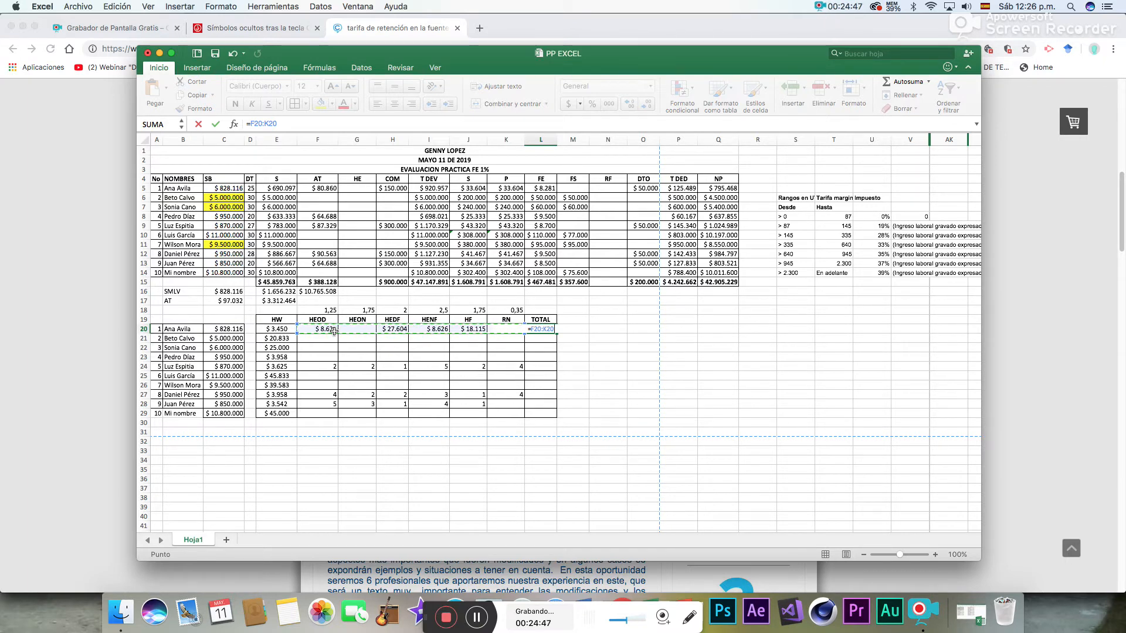
key("Return")
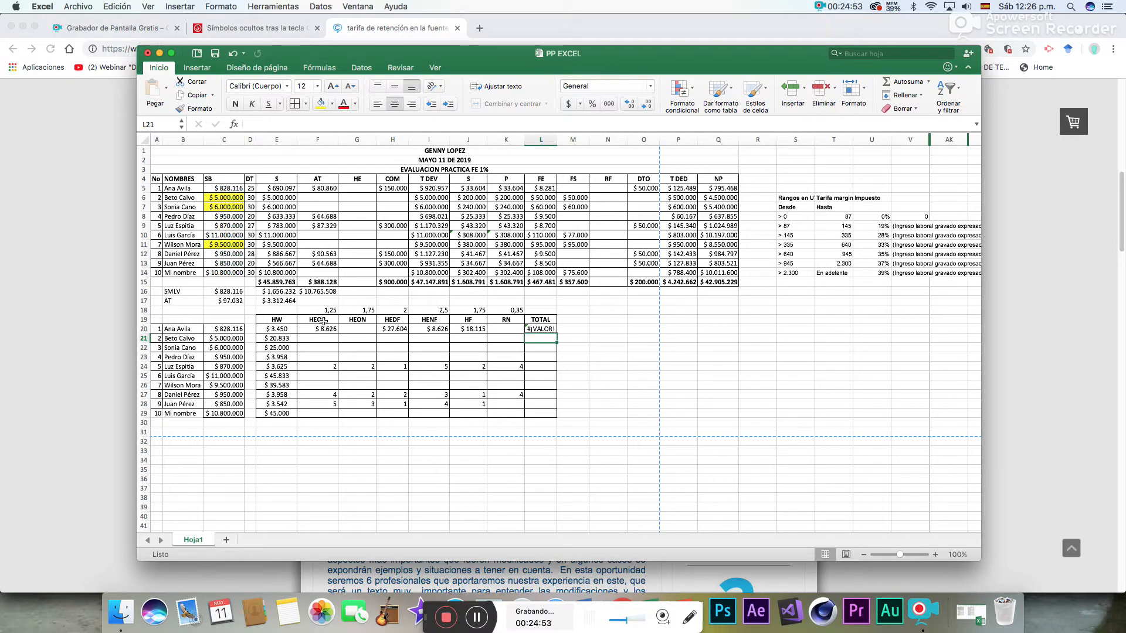
- Re-enter the overtime factors for HEOD as 1,25 in F18 and for HEON as 1,75 in G18
left_click(325, 310)
type("1")
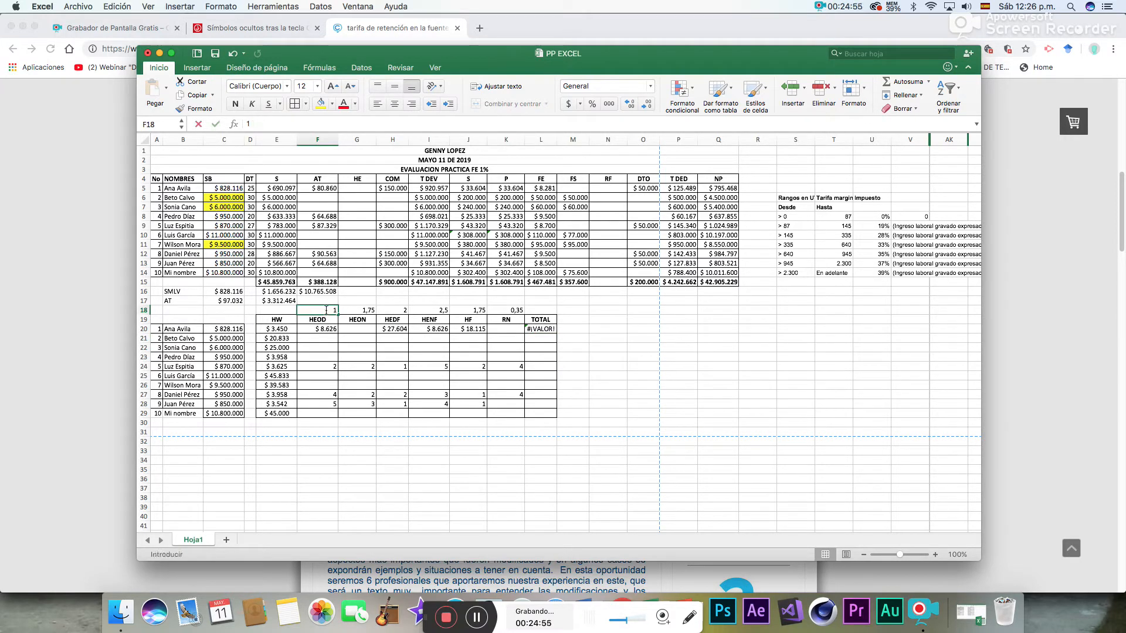
key("Return")
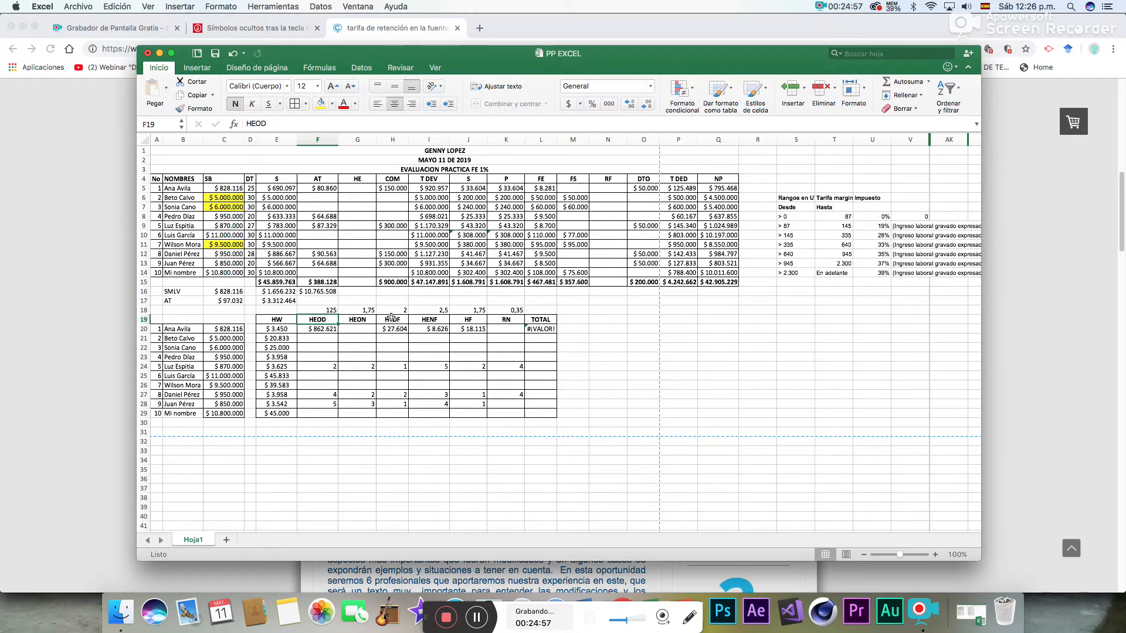
left_click(332, 310)
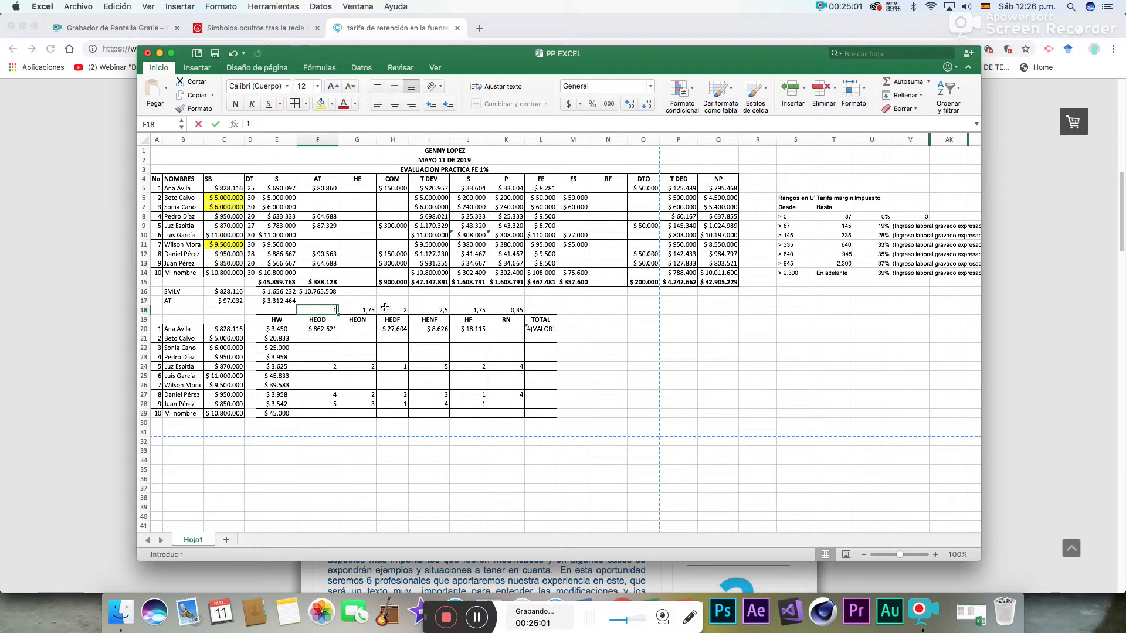
type("1,25")
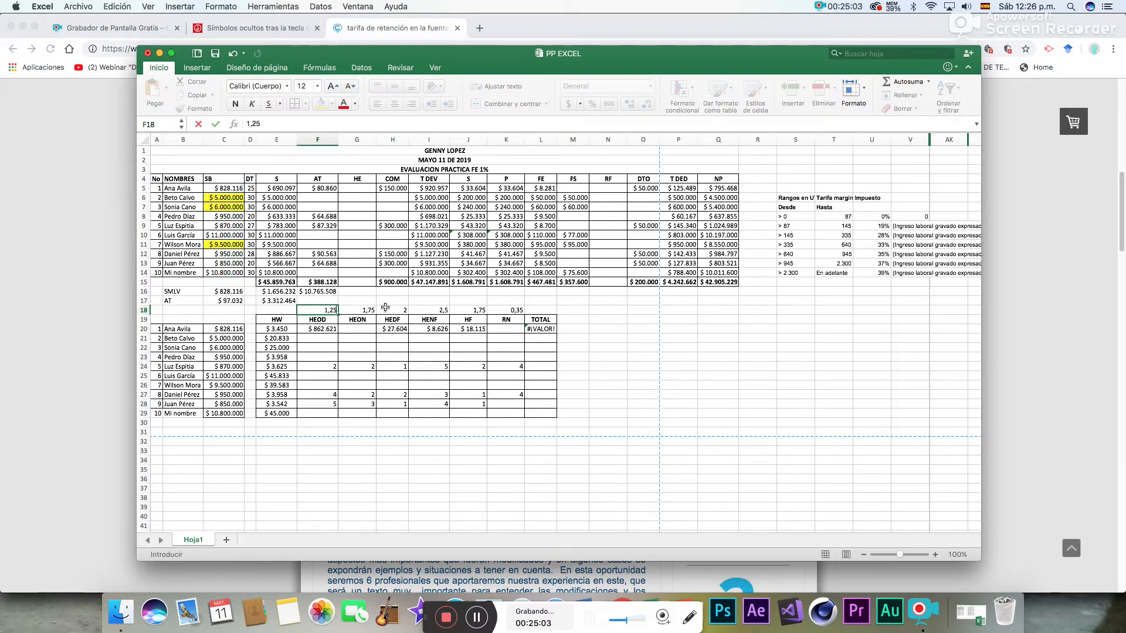
key("Tab")
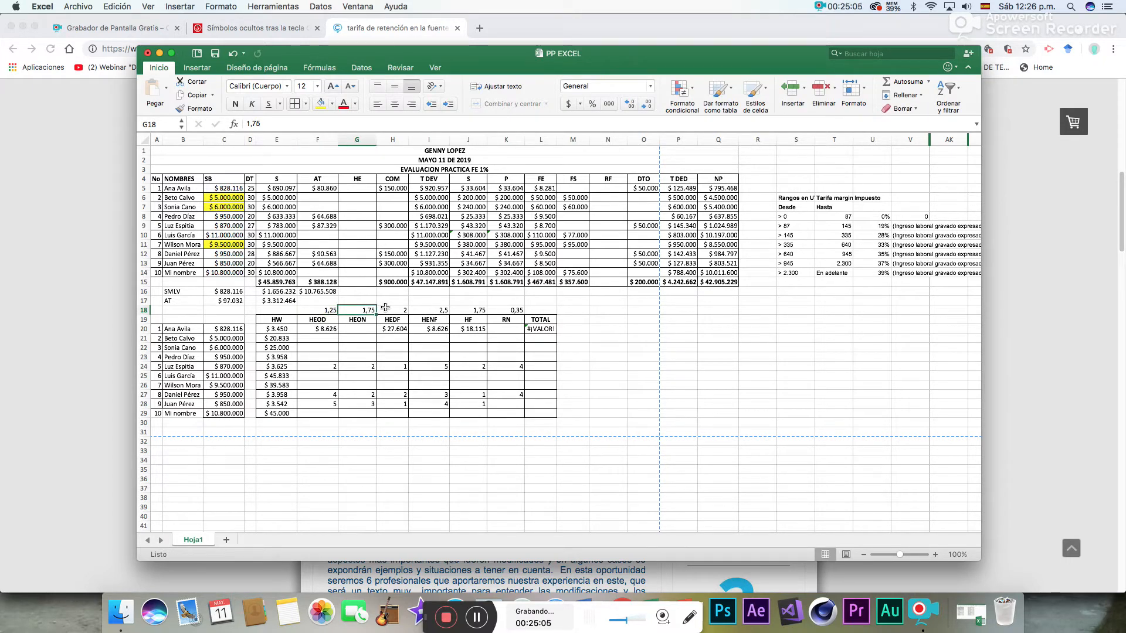
type("1,75")
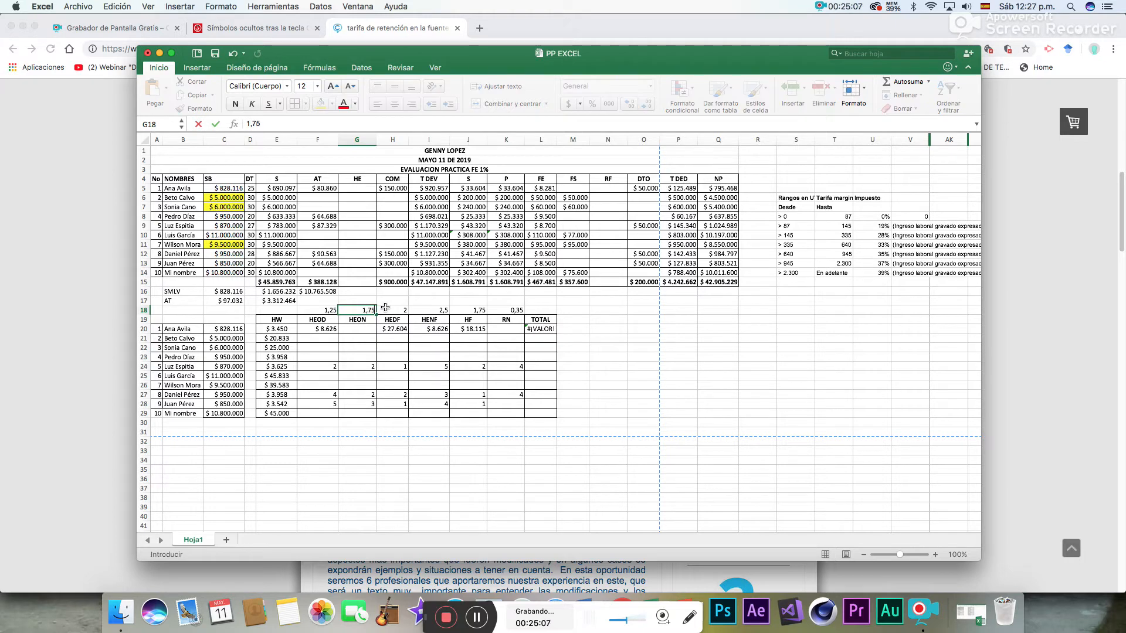
key("Tab")
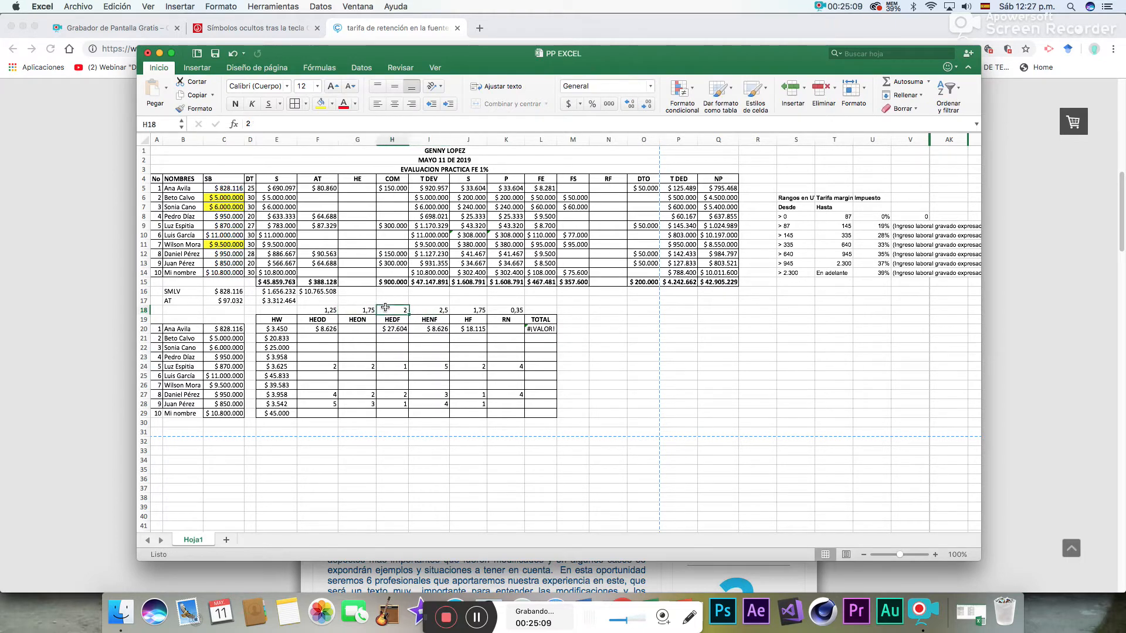
- Re-enter the overtime factors 2 in H18, 2,5 in I18, 1,75 in J18 and 0,35 in K18
type("2,00")
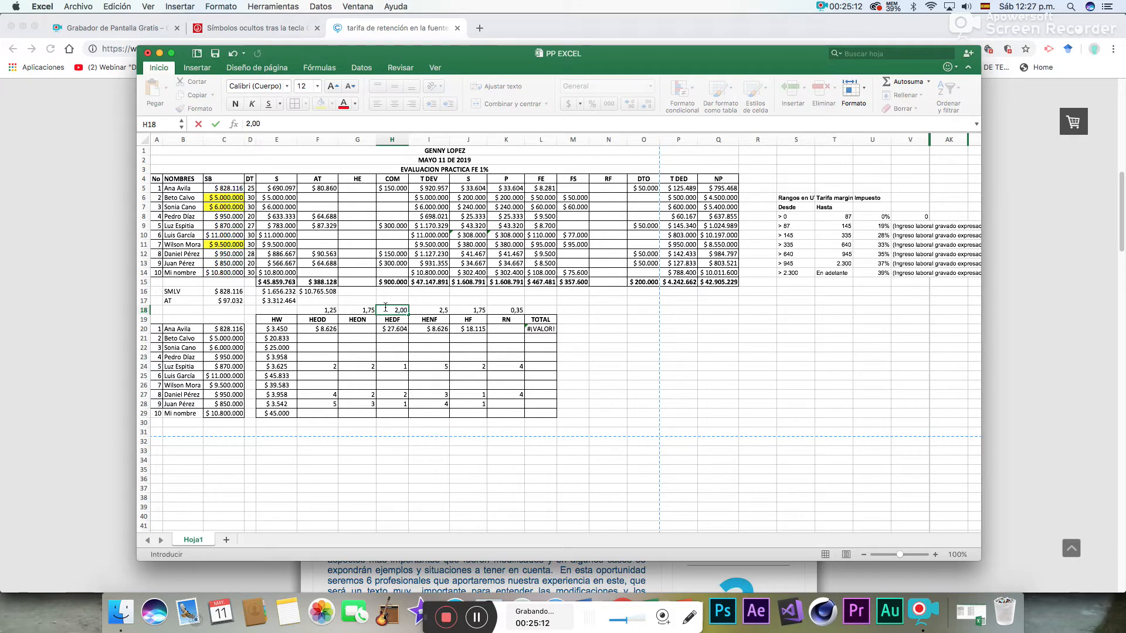
key("Return")
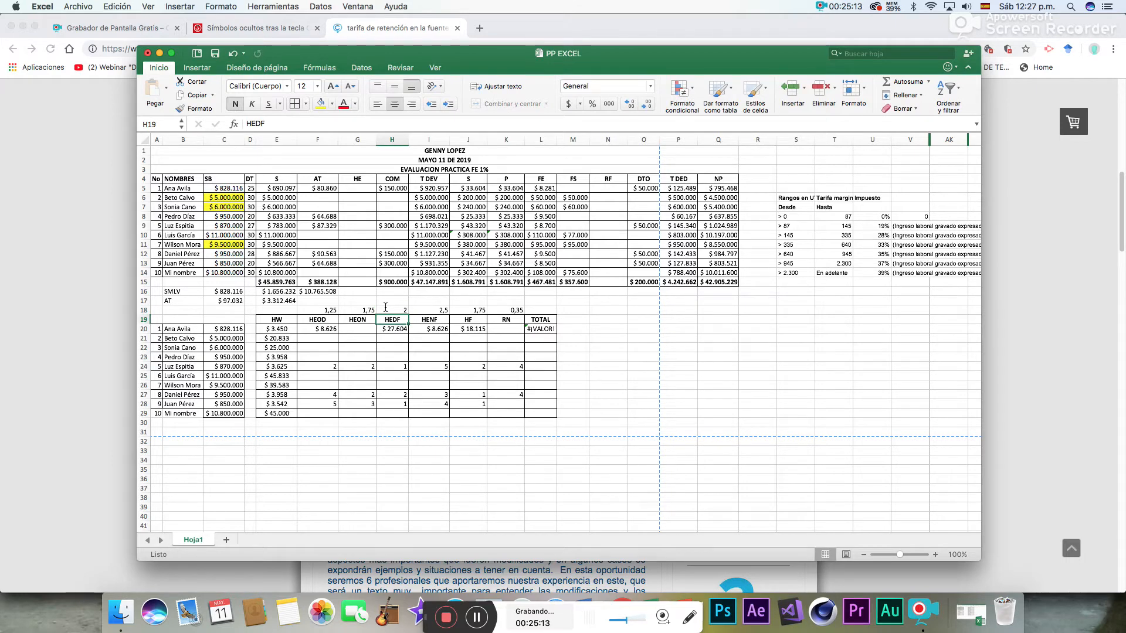
left_click(441, 311)
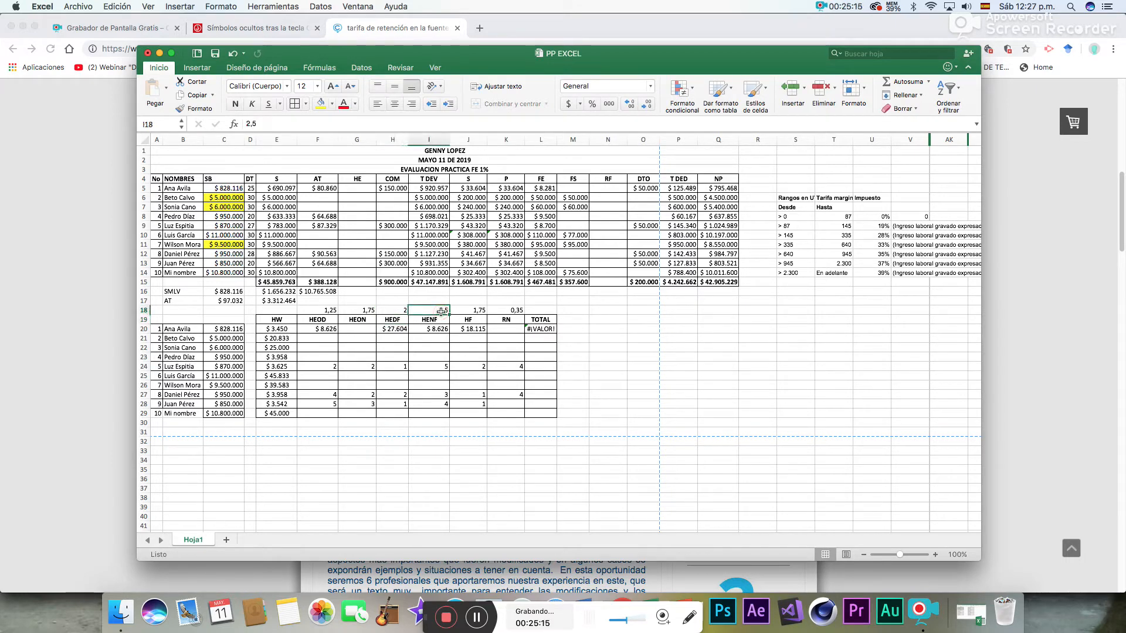
key("Return")
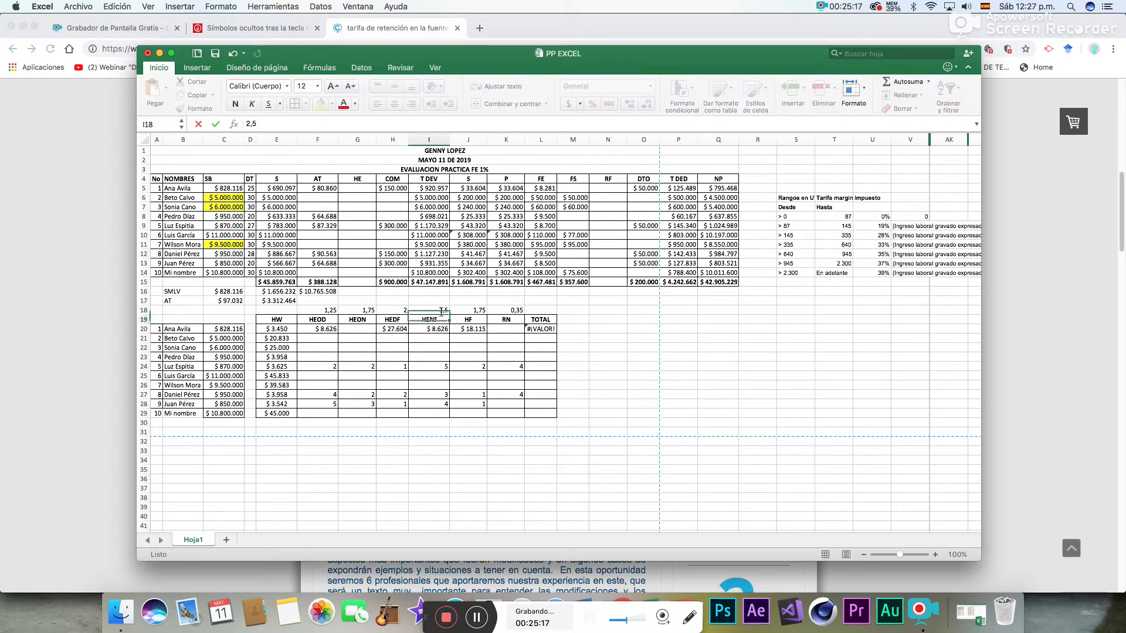
left_click(467, 309)
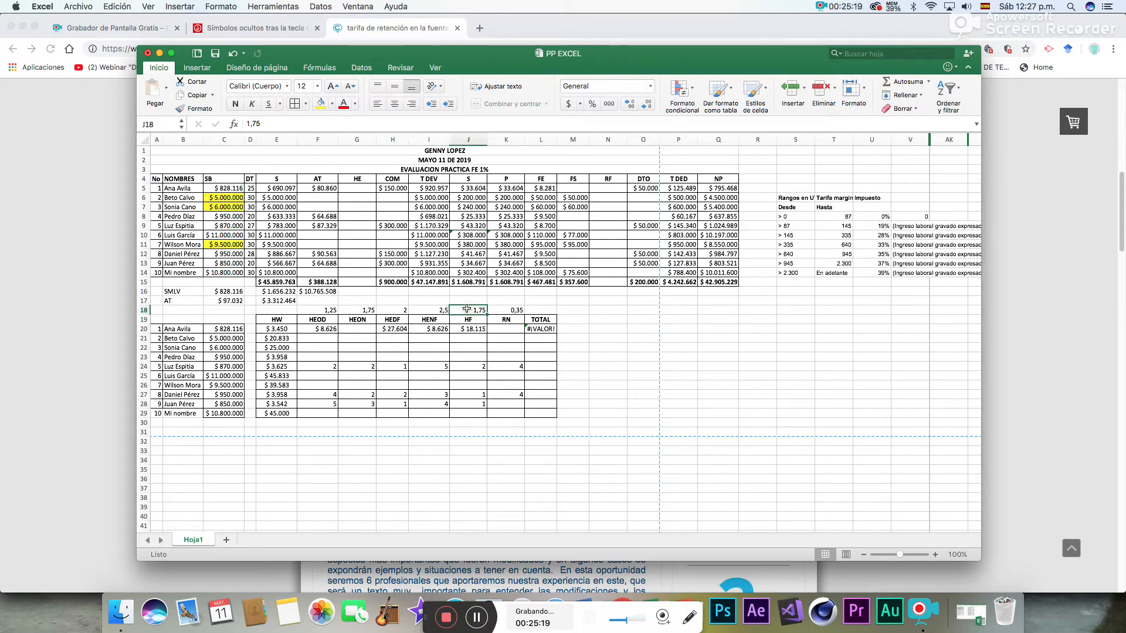
double_click(467, 310)
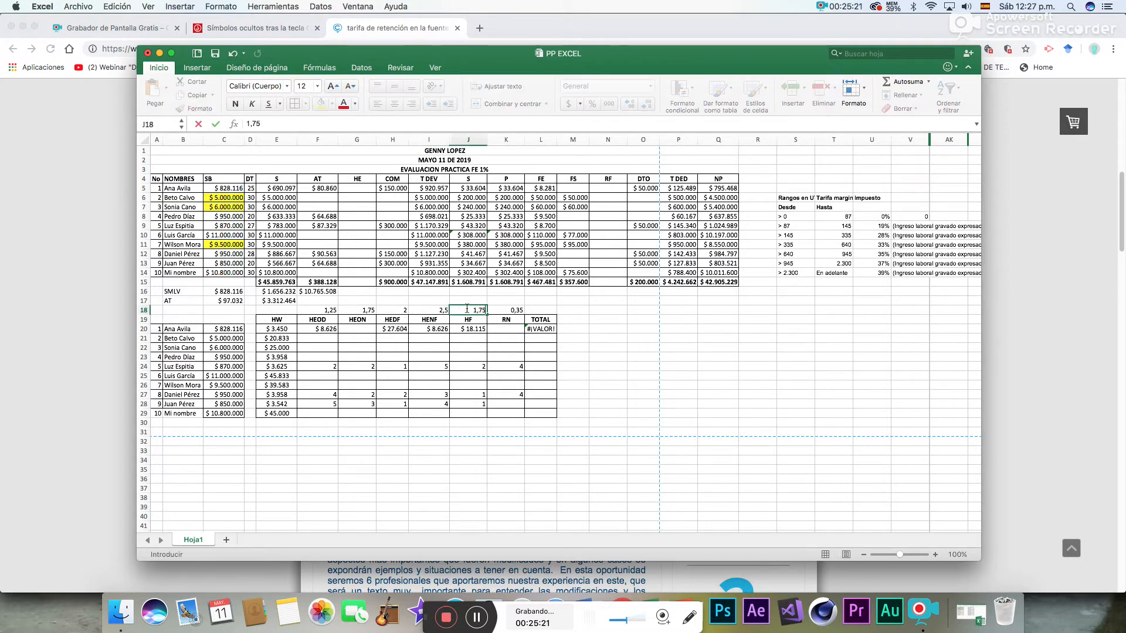
key("Tab")
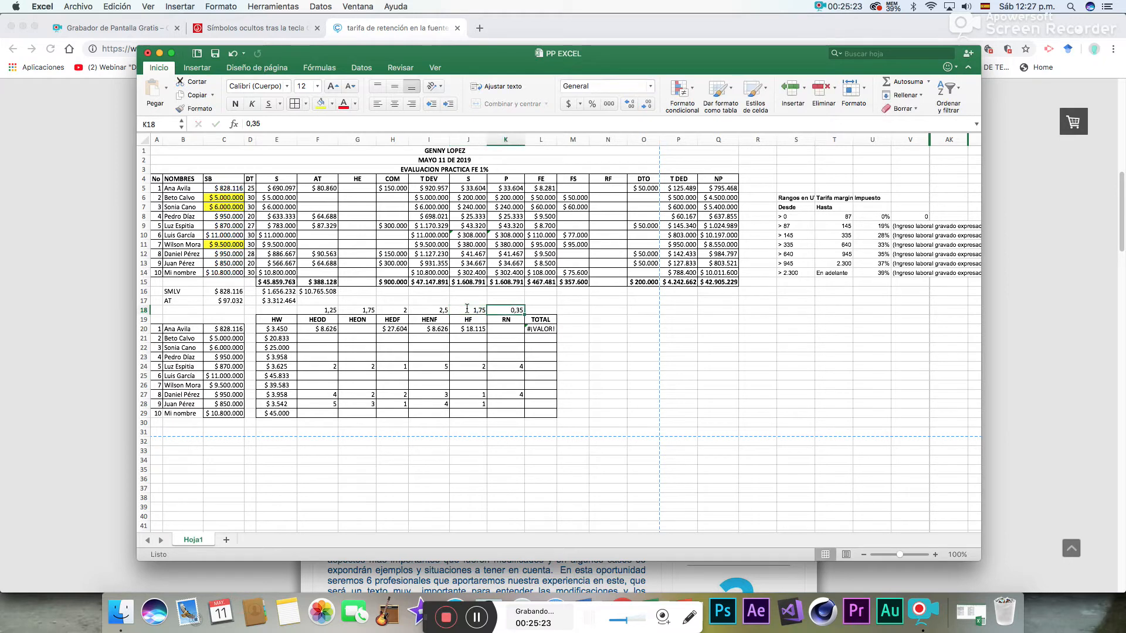
type("0,")
key("Tab")
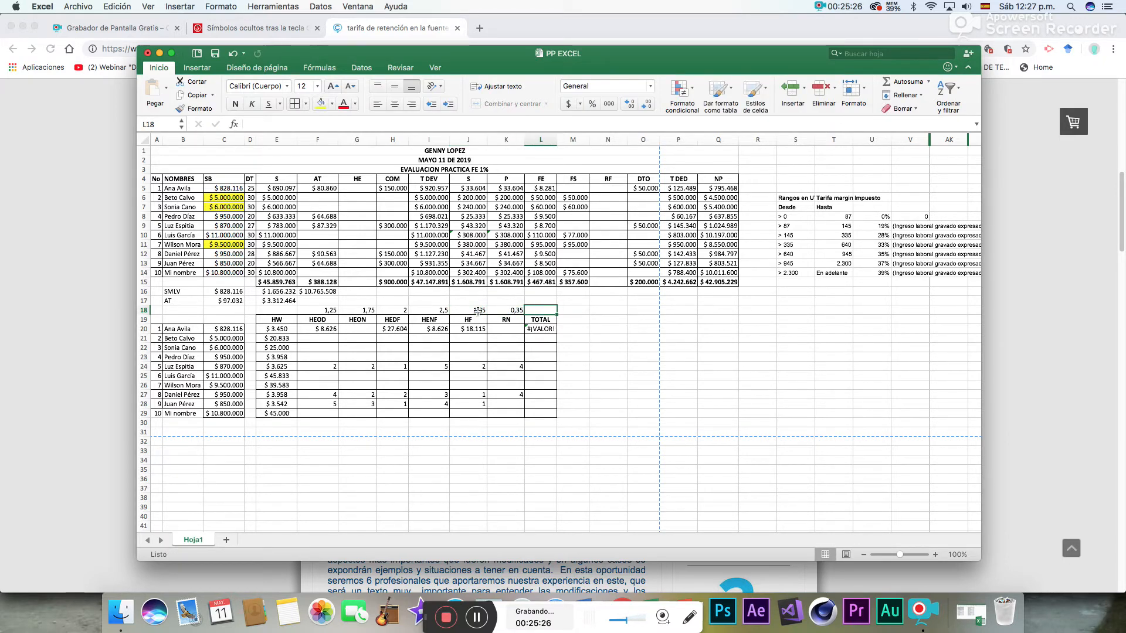
- Replace the first employee's overtime total in L20 with =SUMA(F20:K20)
left_click(541, 329)
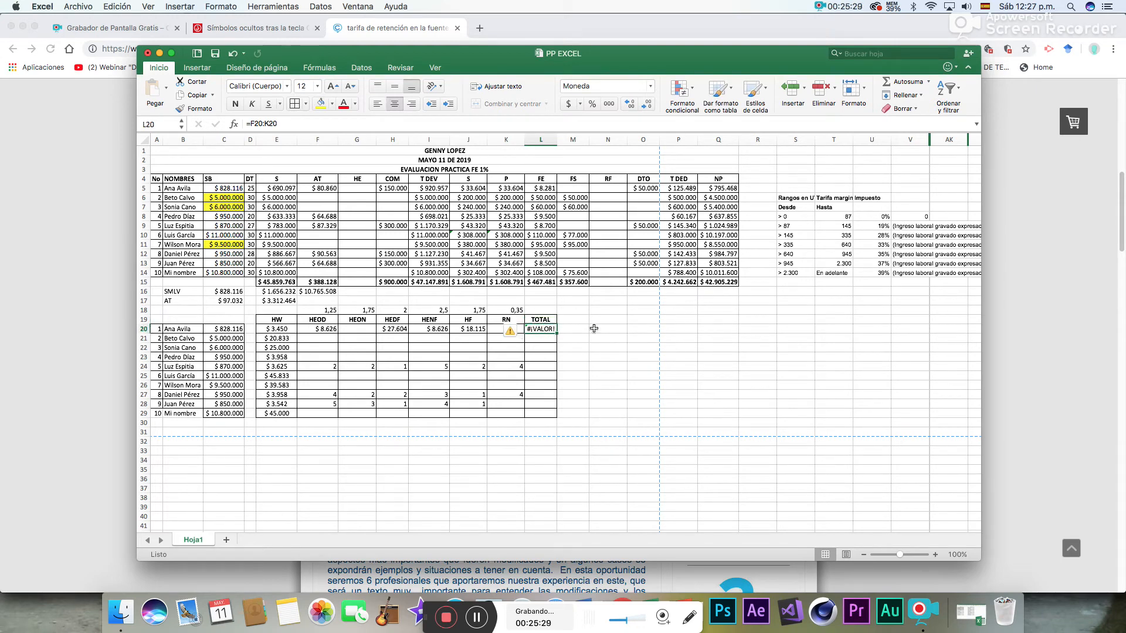
left_click(888, 81)
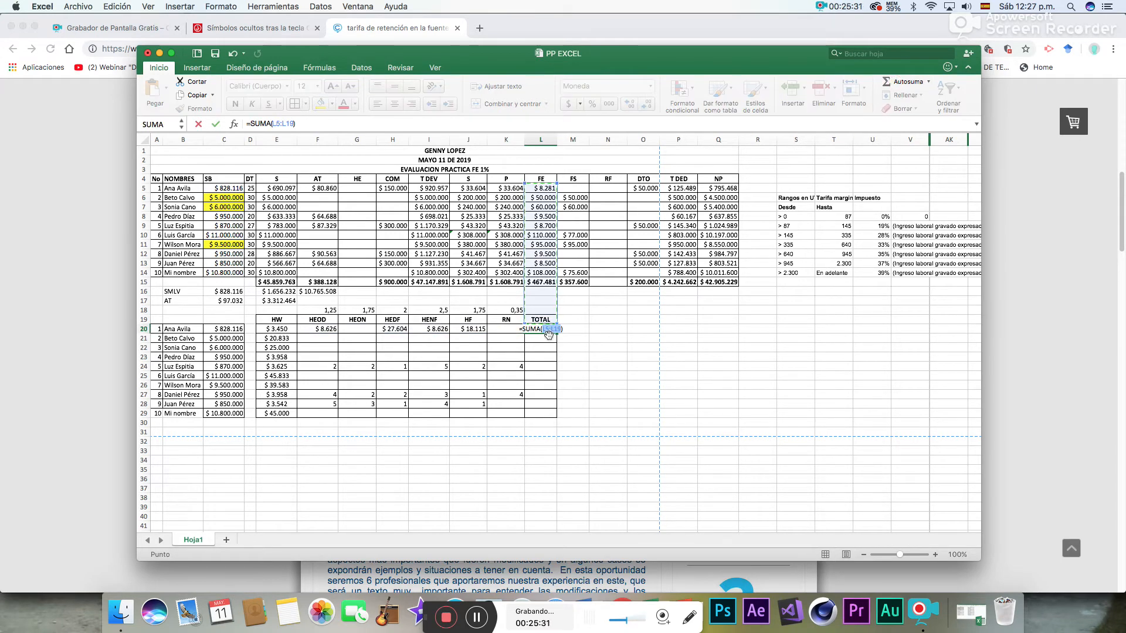
left_click_drag(325, 329, 503, 329)
key("Return")
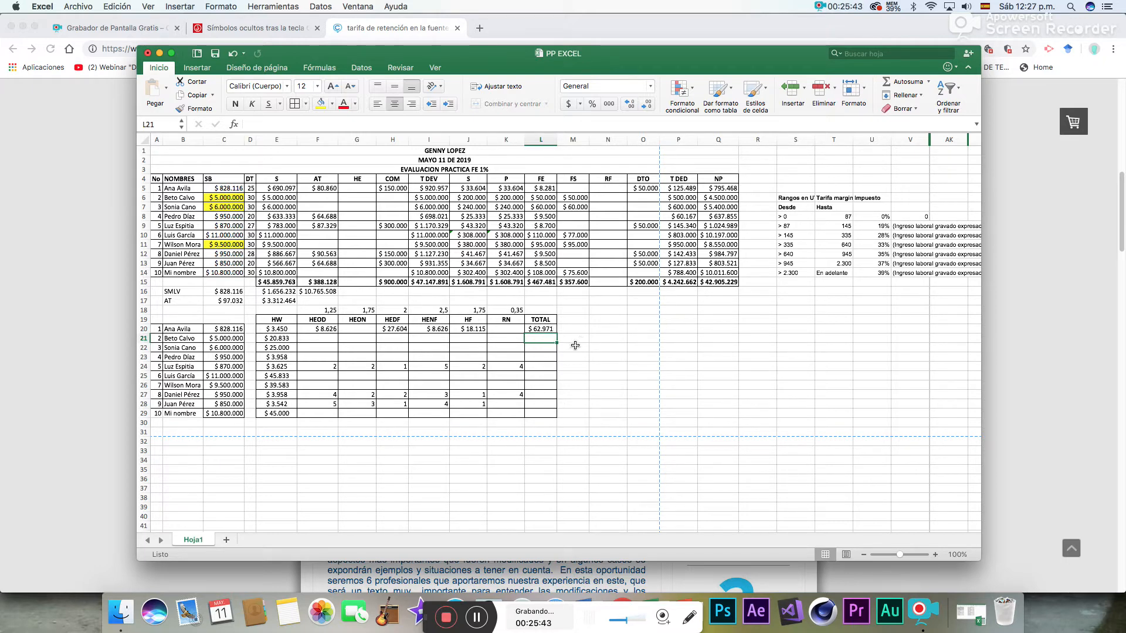
- Fill the overtime total formula from L20 down to L29 for all the other employees
left_click_drag(327, 310, 517, 309)
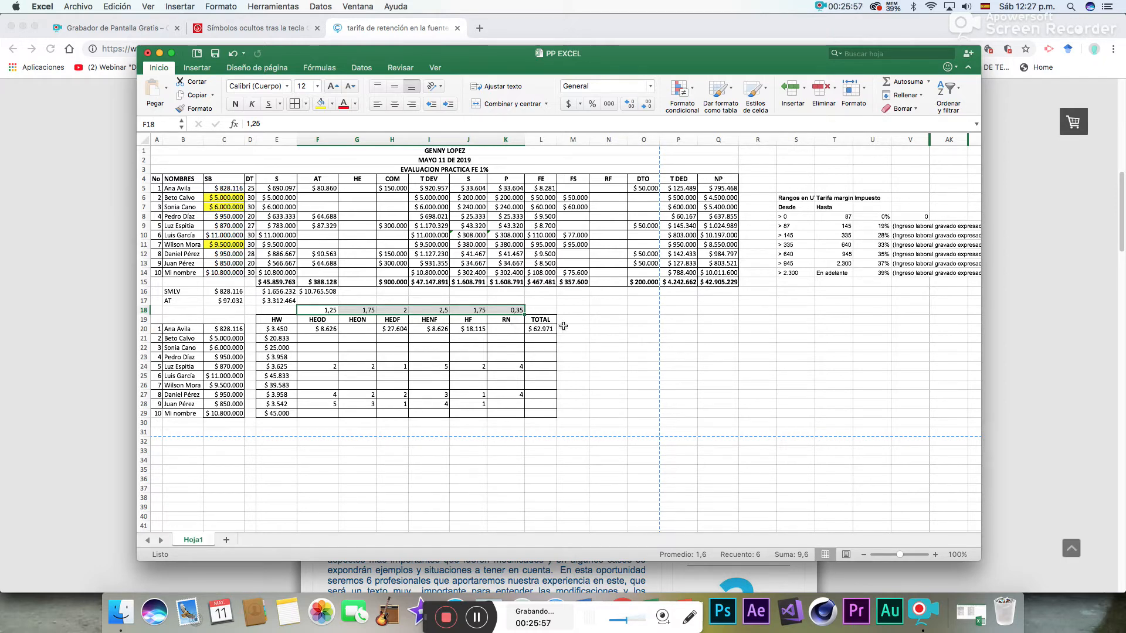
left_click(547, 330)
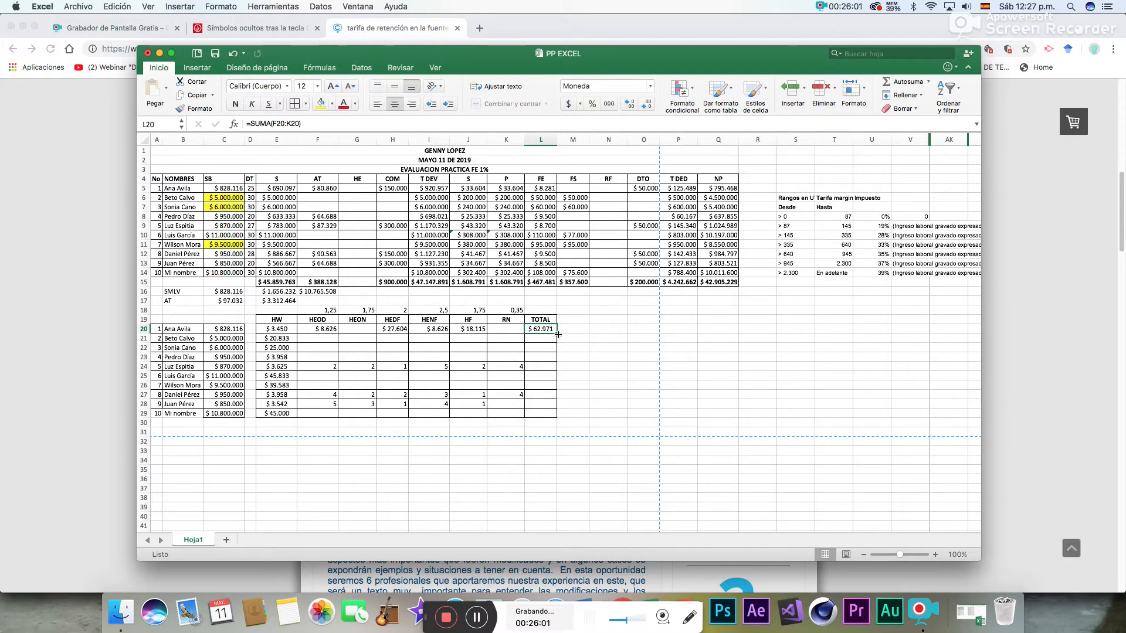
left_click_drag(557, 333, 552, 417)
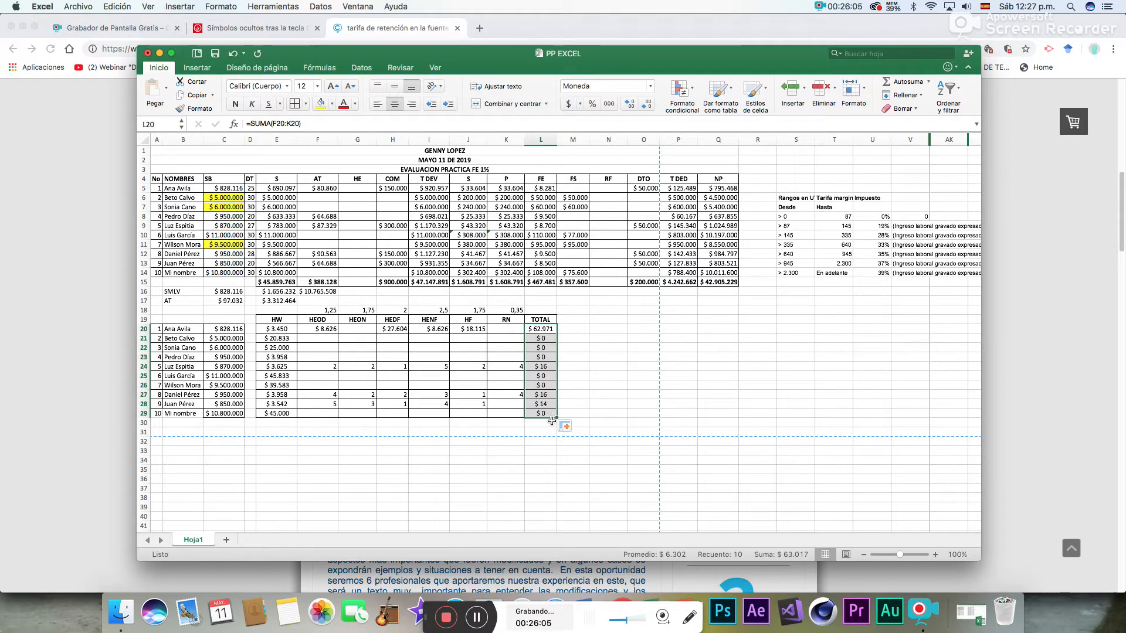
- Add the grand total of the TOTAL column in L30 with =SUMA(L20:L29)
left_click(550, 423)
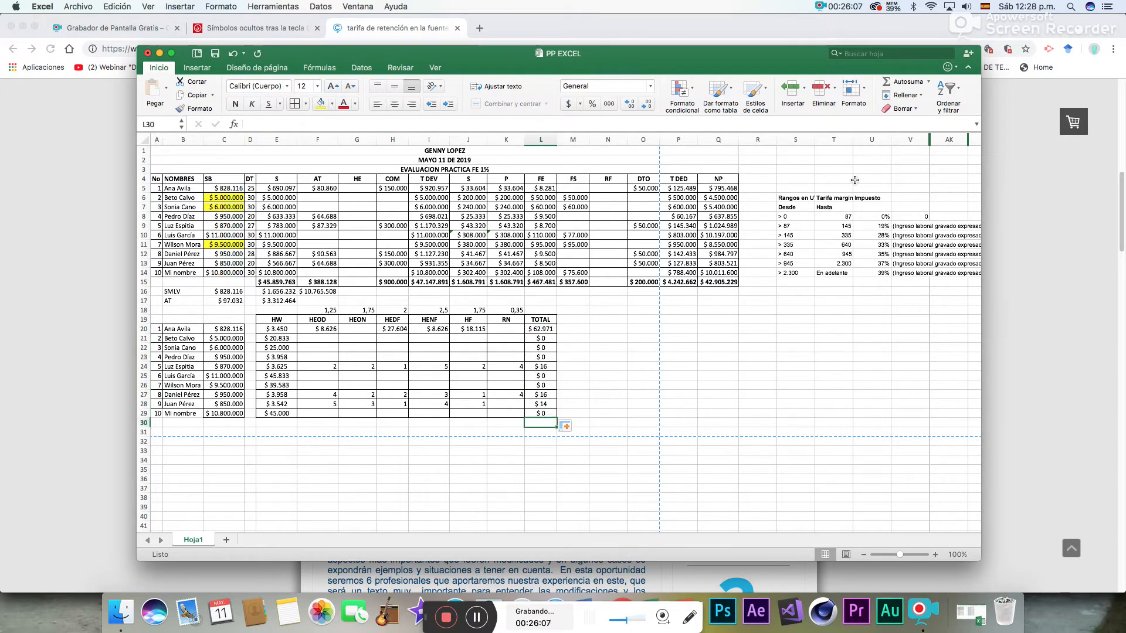
left_click(897, 81)
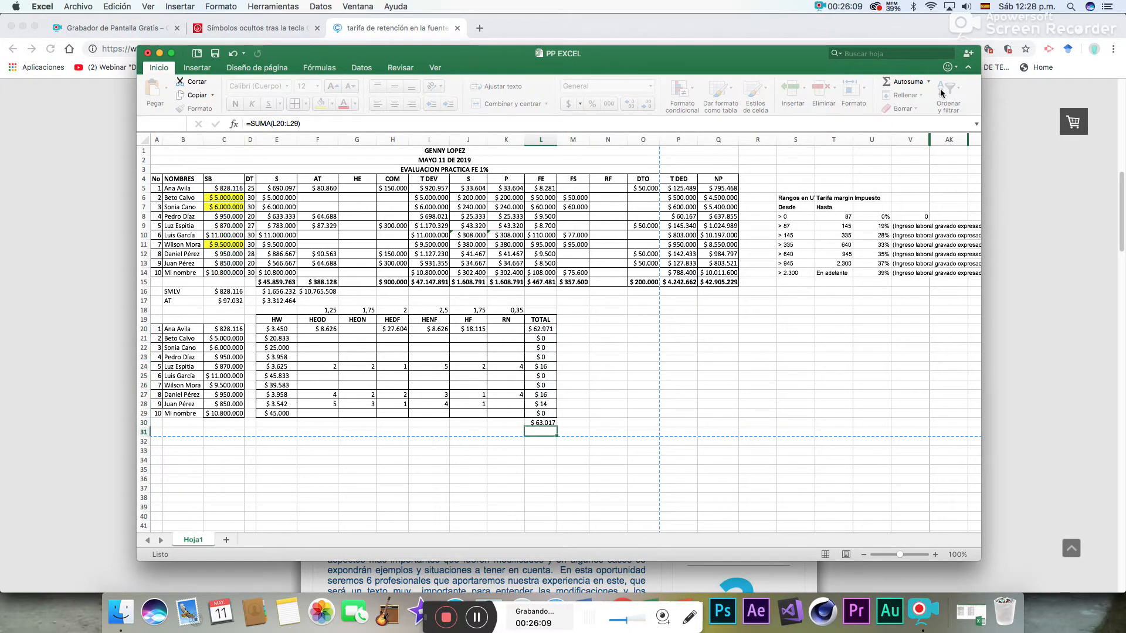
key("Return")
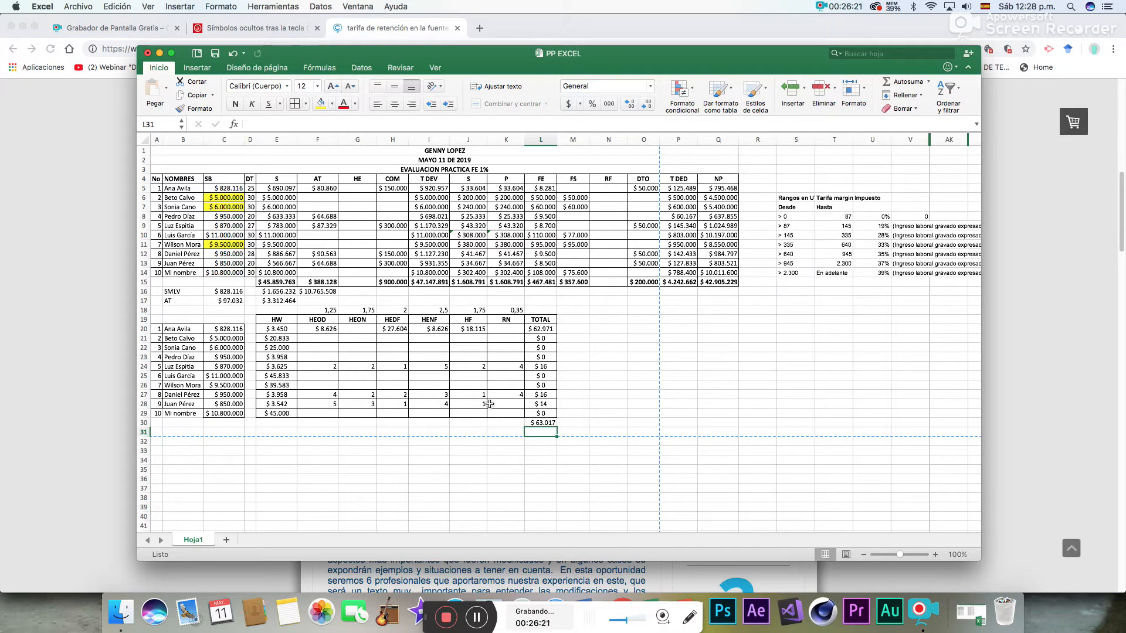
- Calculate the fifth employee's HEOD pay in F24 with =2*E24*F18
left_click(333, 368)
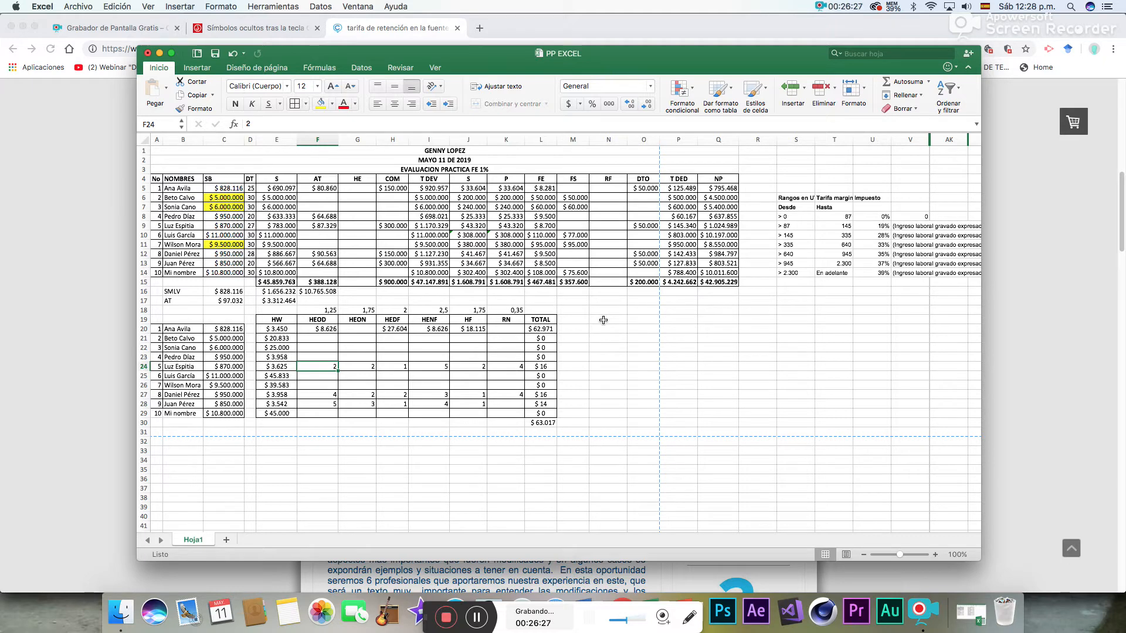
type("=")
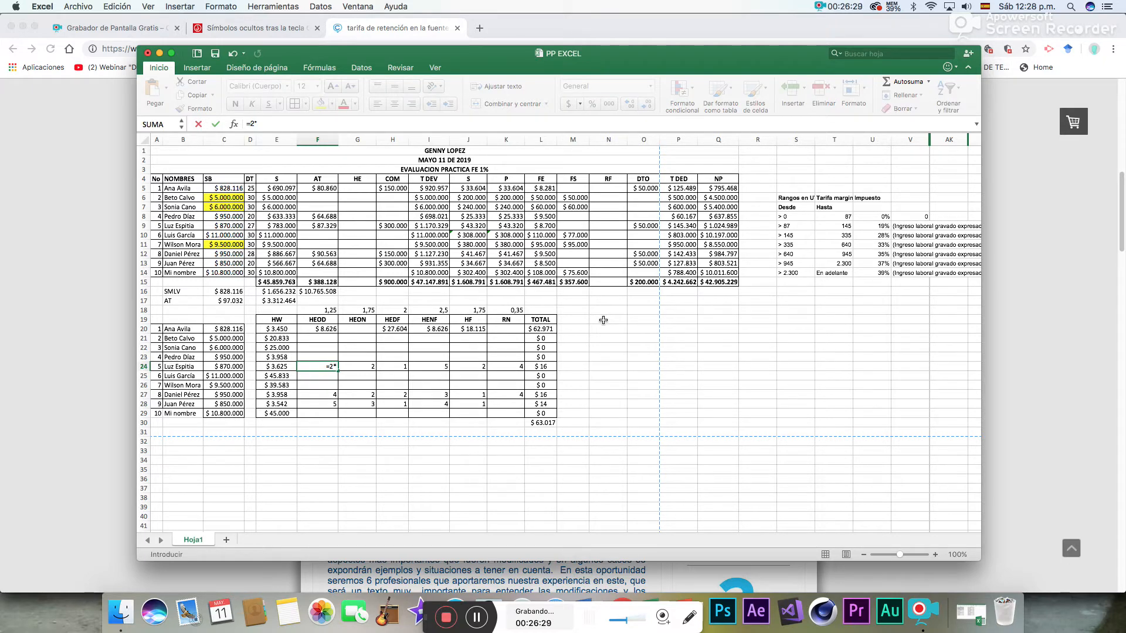
type("2*")
left_click(275, 368)
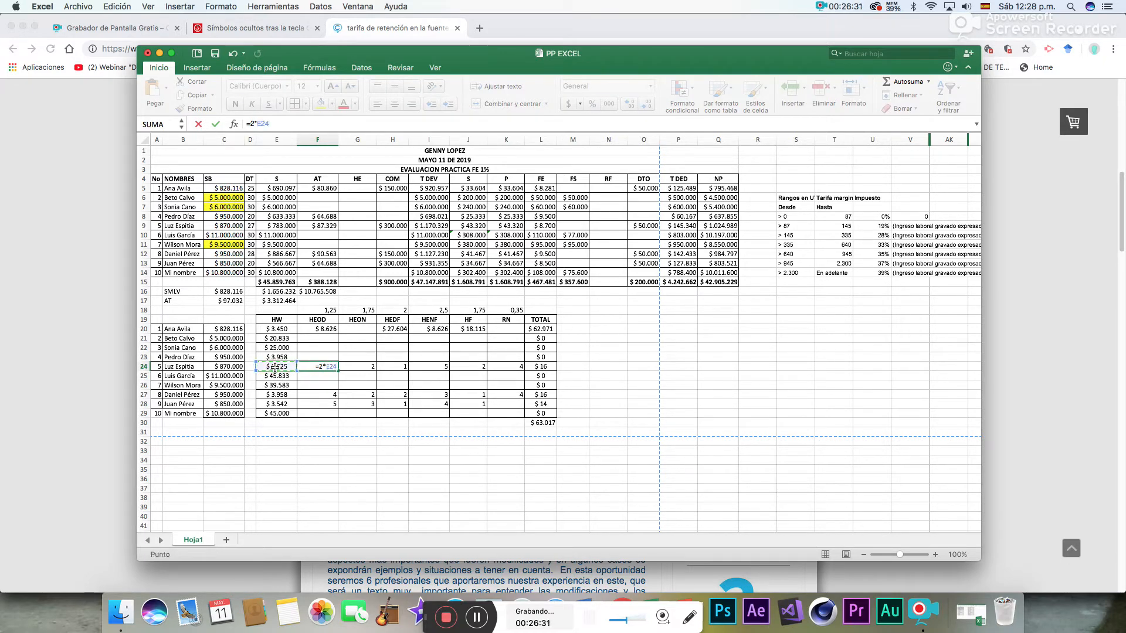
type("*")
left_click(327, 310)
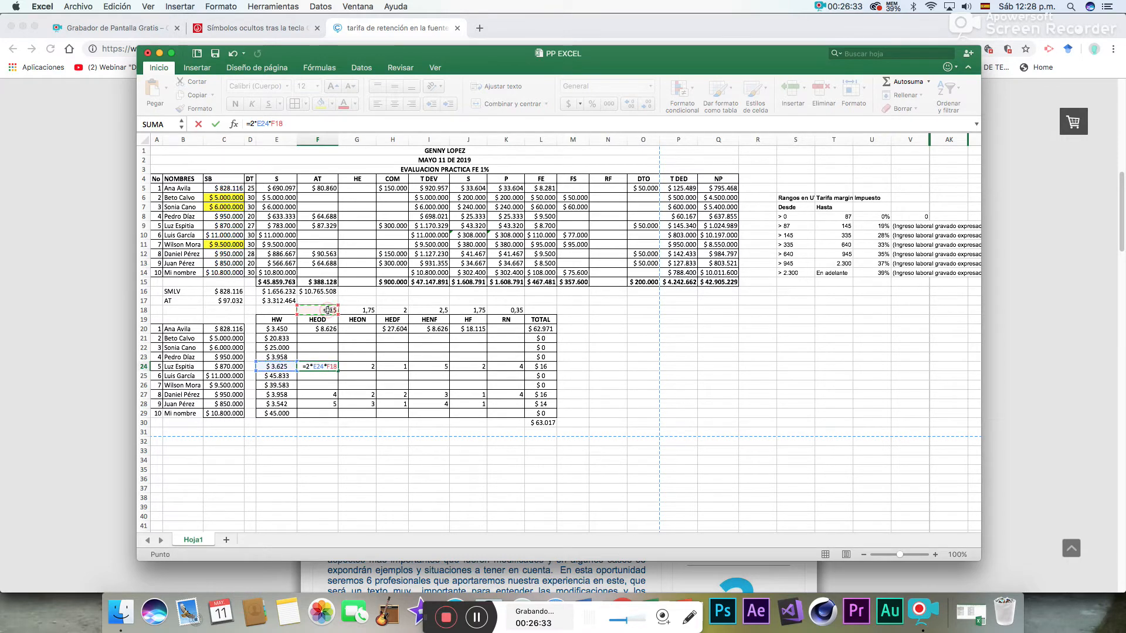
key("Return")
- Calculate the fifth employee's HEON pay in G24 with =2*E24*G18
left_click(361, 366)
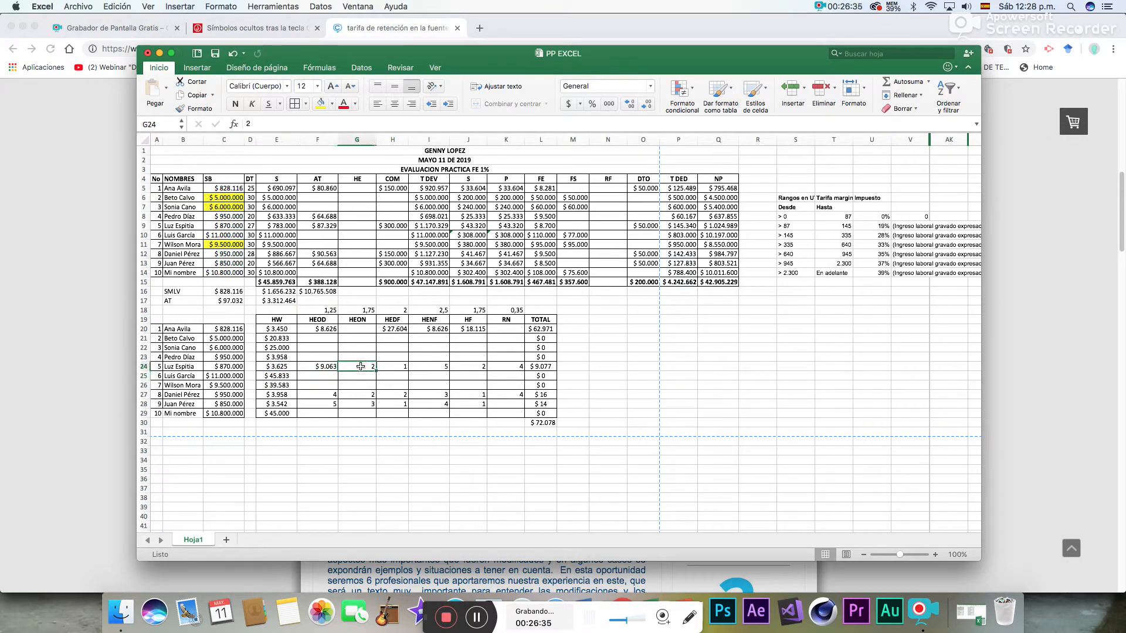
type("=2*")
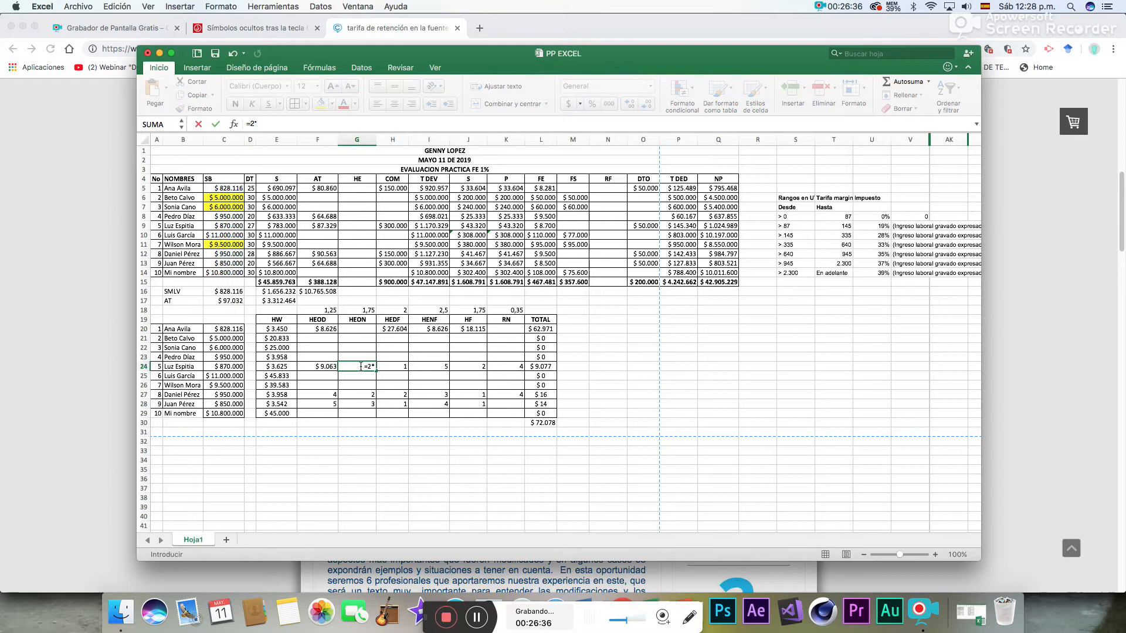
left_click(287, 367)
type("*")
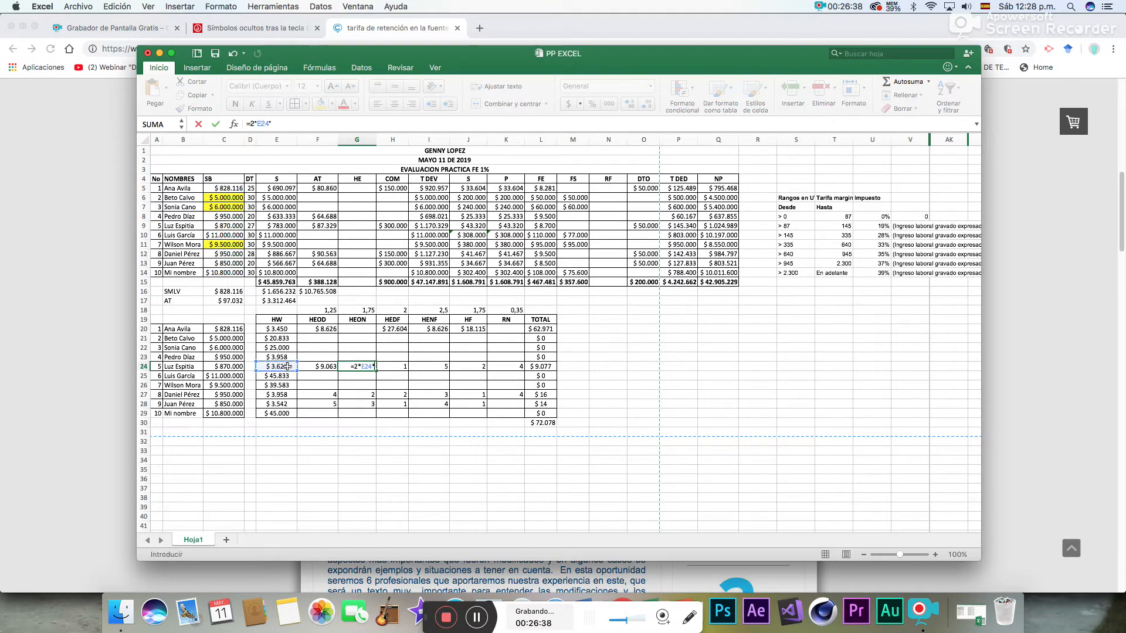
left_click(362, 310)
key("Return")
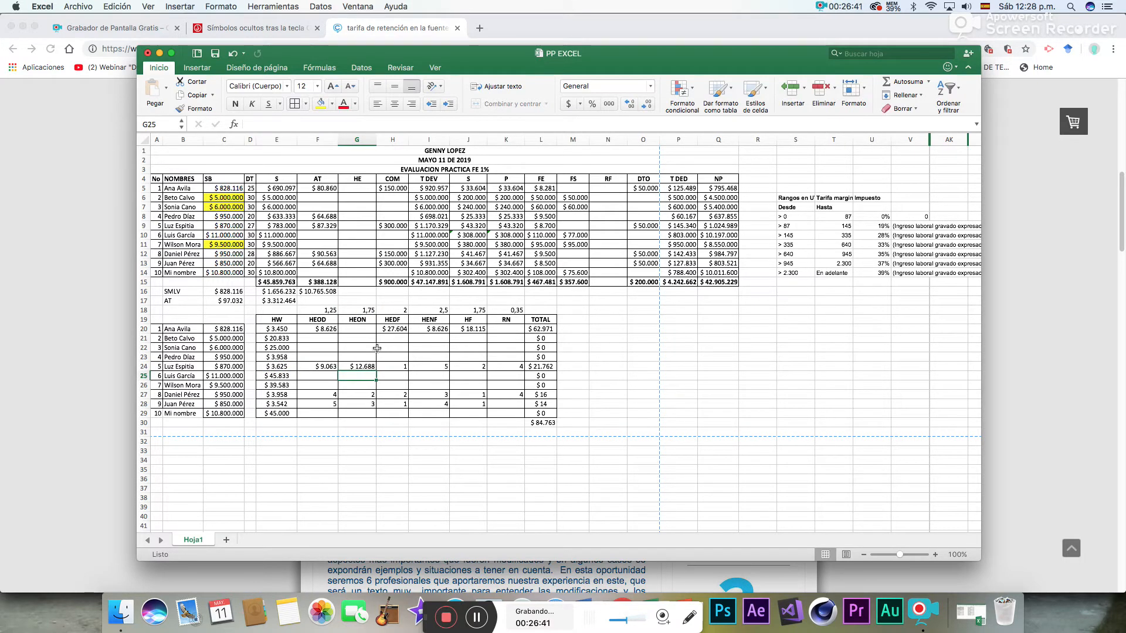
- Calculate the fifth employee's HEDF pay in H24 with =1*E24*H18
left_click(403, 366)
type("=1*")
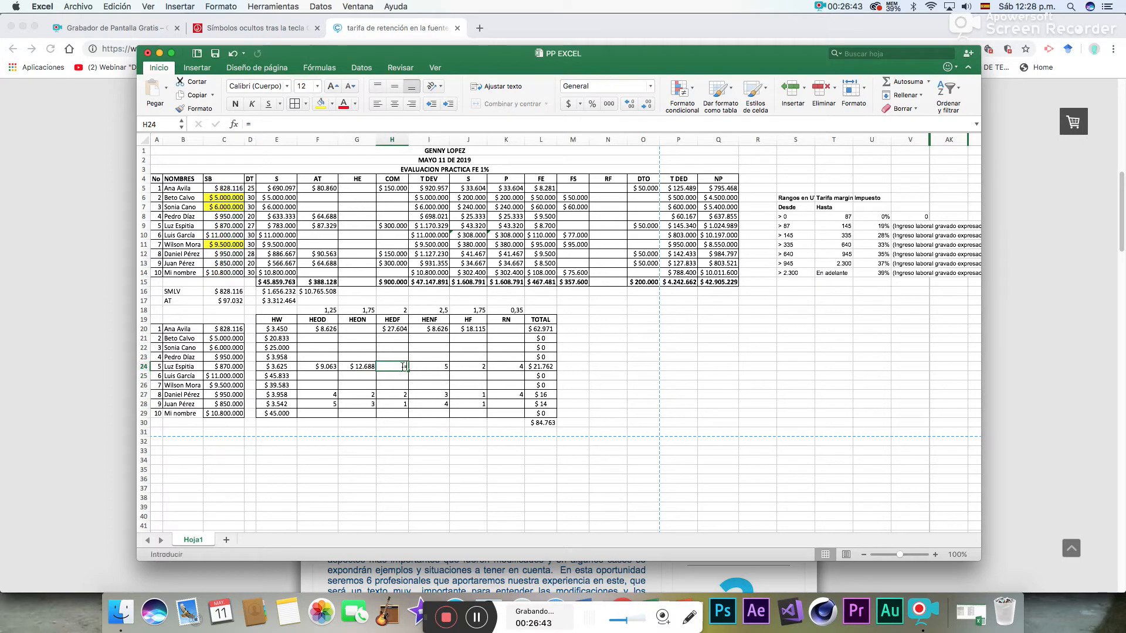
left_click(277, 366)
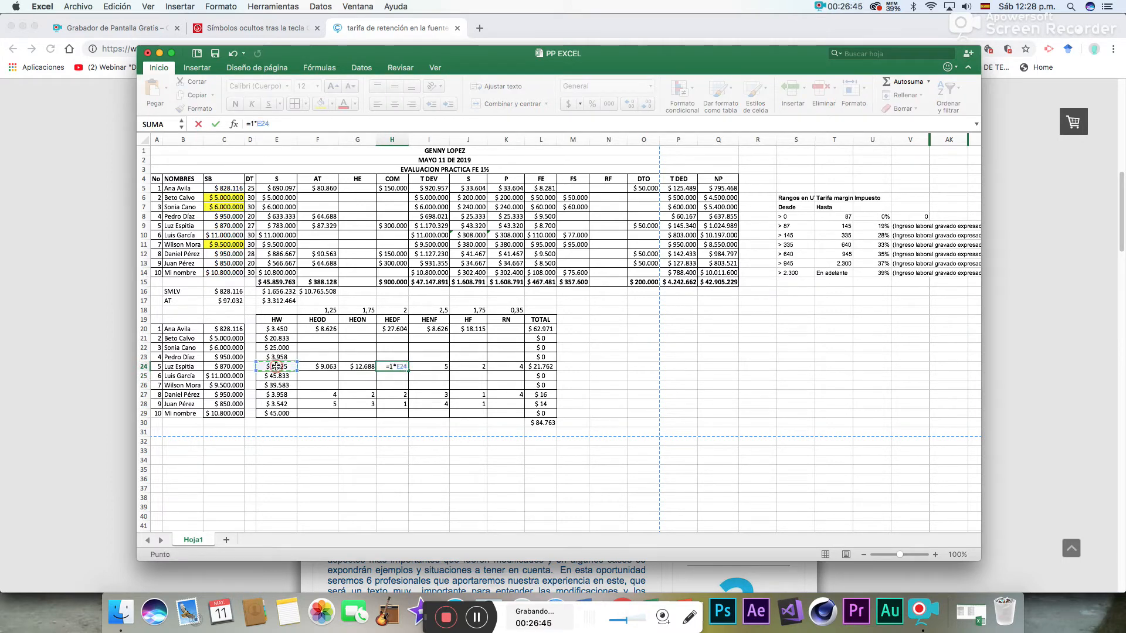
type("*")
left_click(397, 311)
key("Return")
- Calculate the fifth employee's HENF pay in I24 with =5*E24*I18
left_click(436, 366)
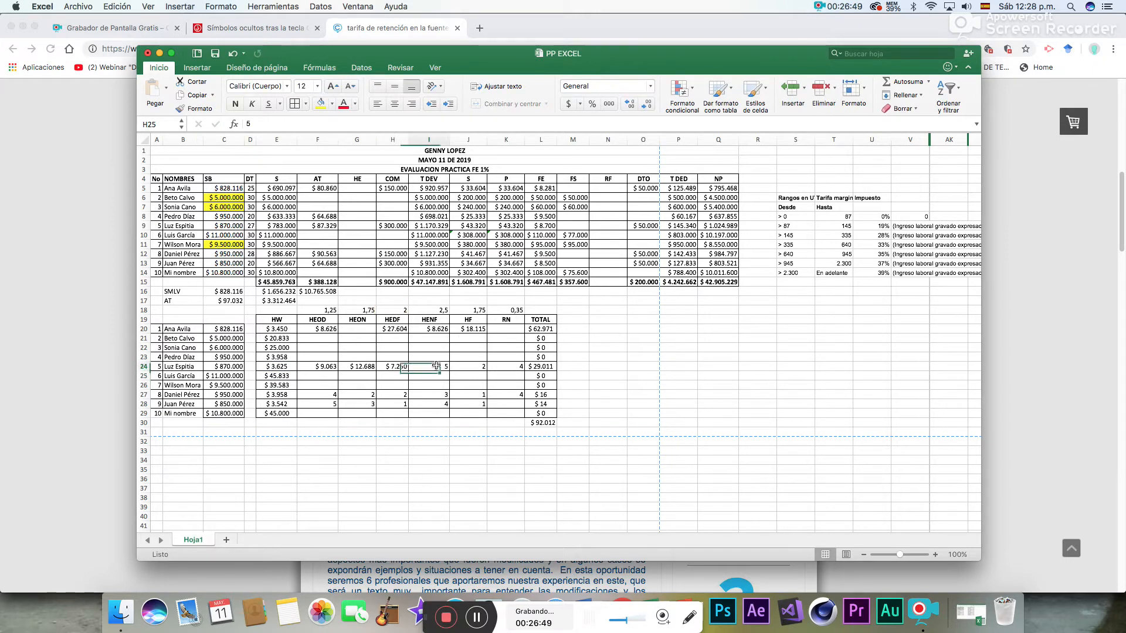
type("=")
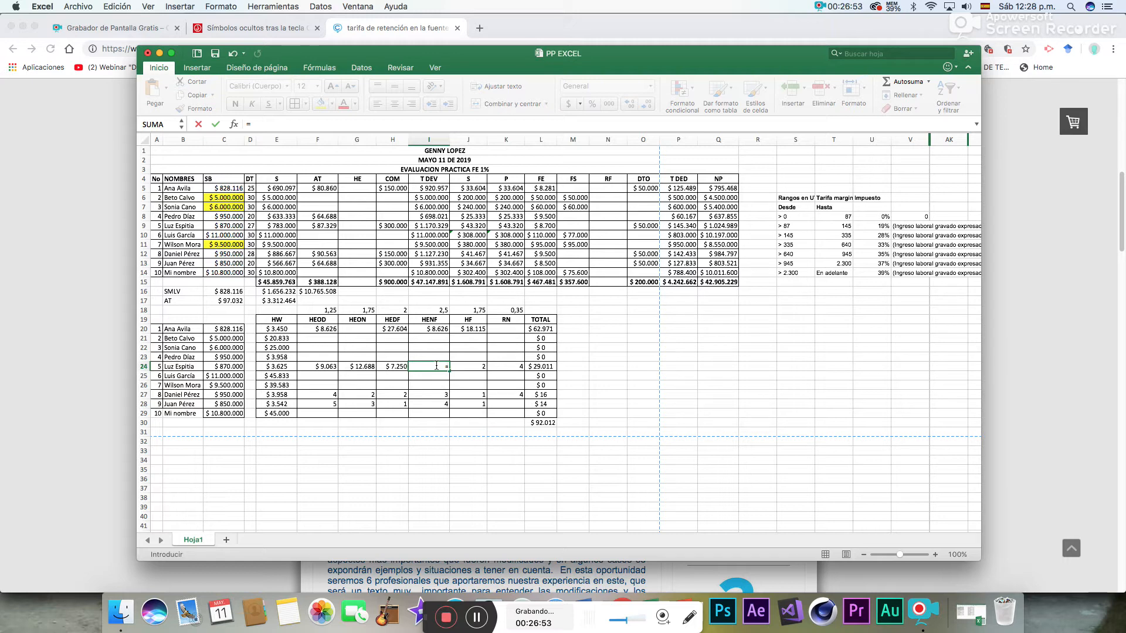
key("Escape")
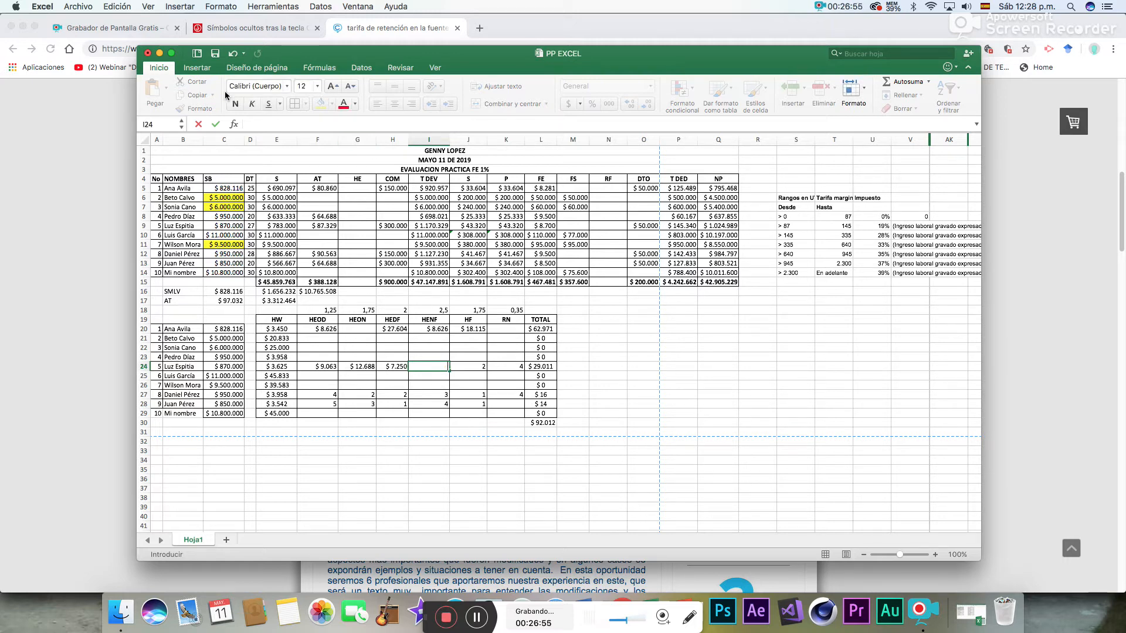
type("5")
key("BackSpace")
type("=5*")
left_click(270, 366)
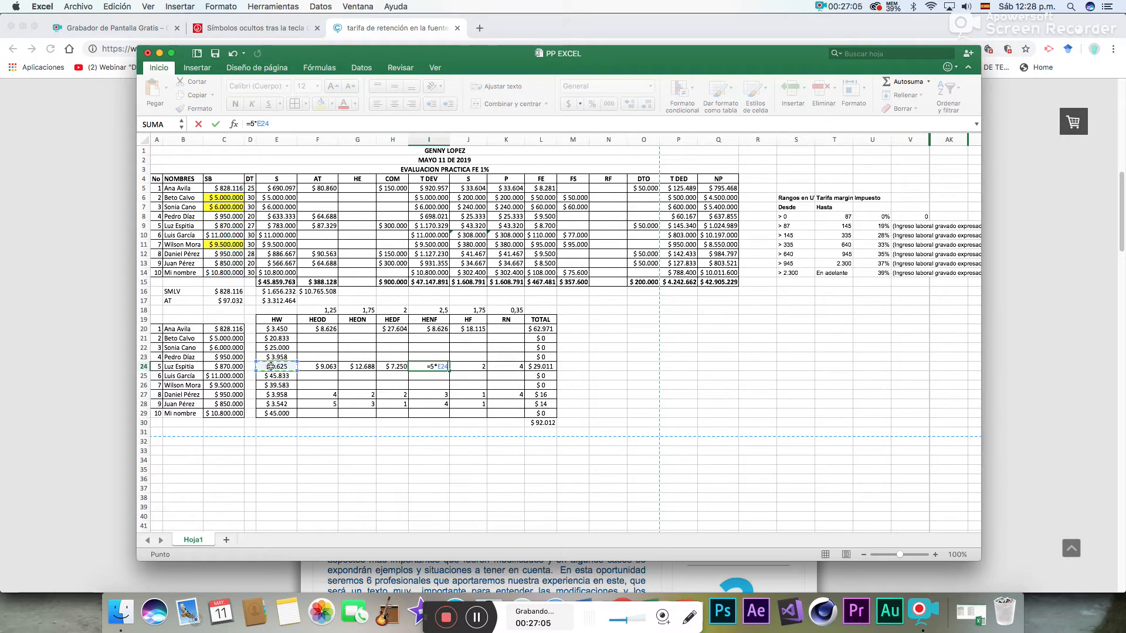
type("*")
left_click(443, 309)
key("Return")
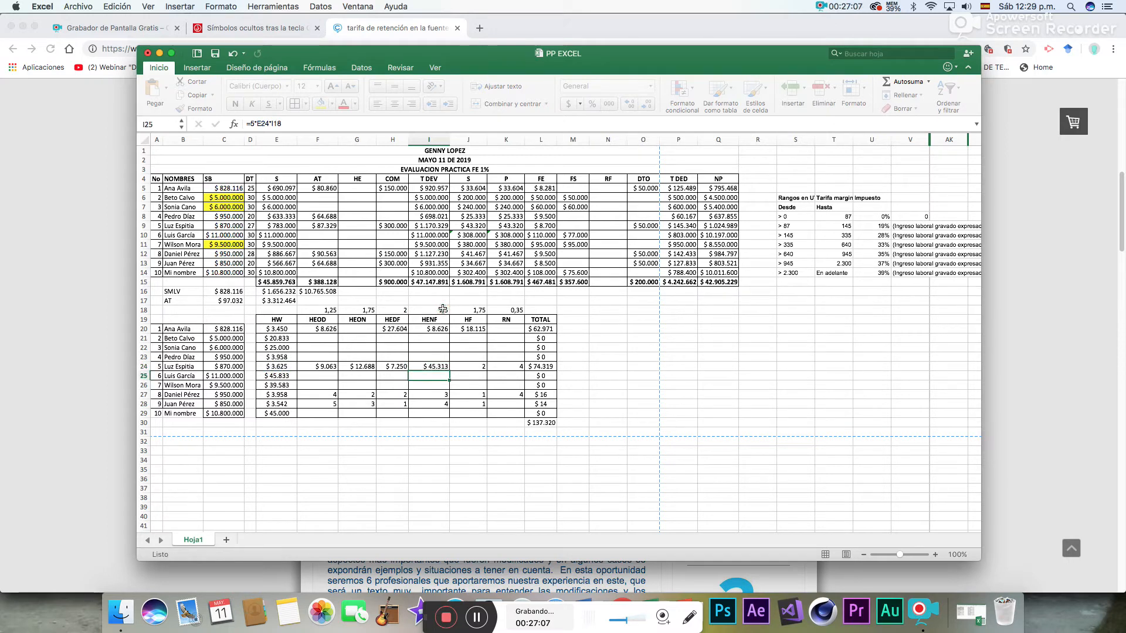
- Calculate the fifth employee's HF pay in J24 with =2*E24*J18
left_click(465, 365)
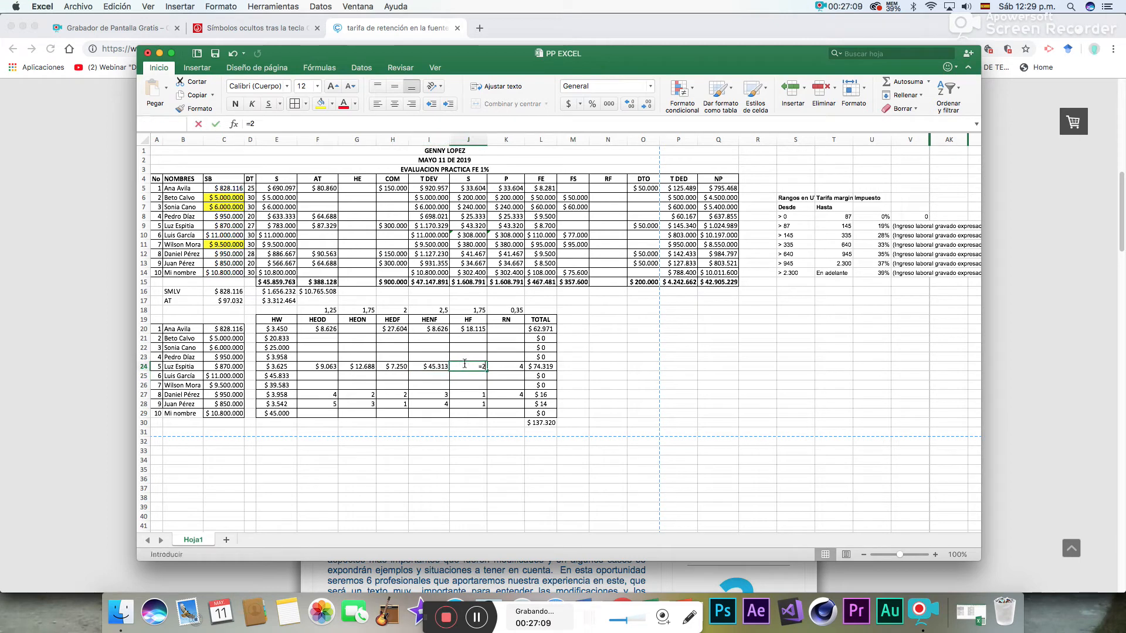
type("=2*")
left_click(286, 366)
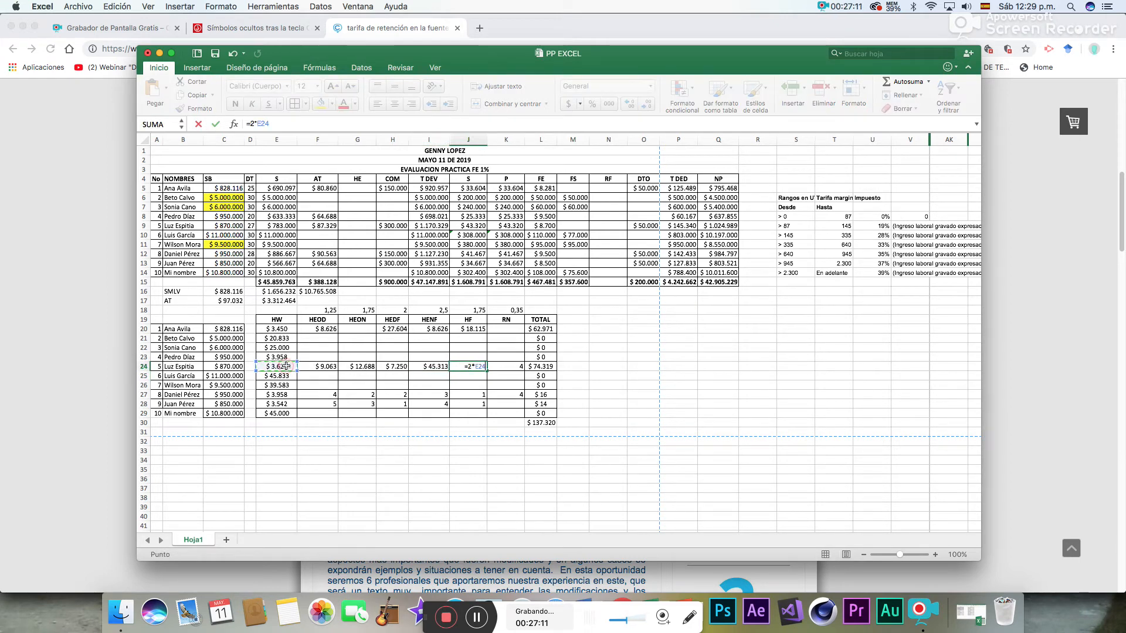
type("*")
left_click(469, 310)
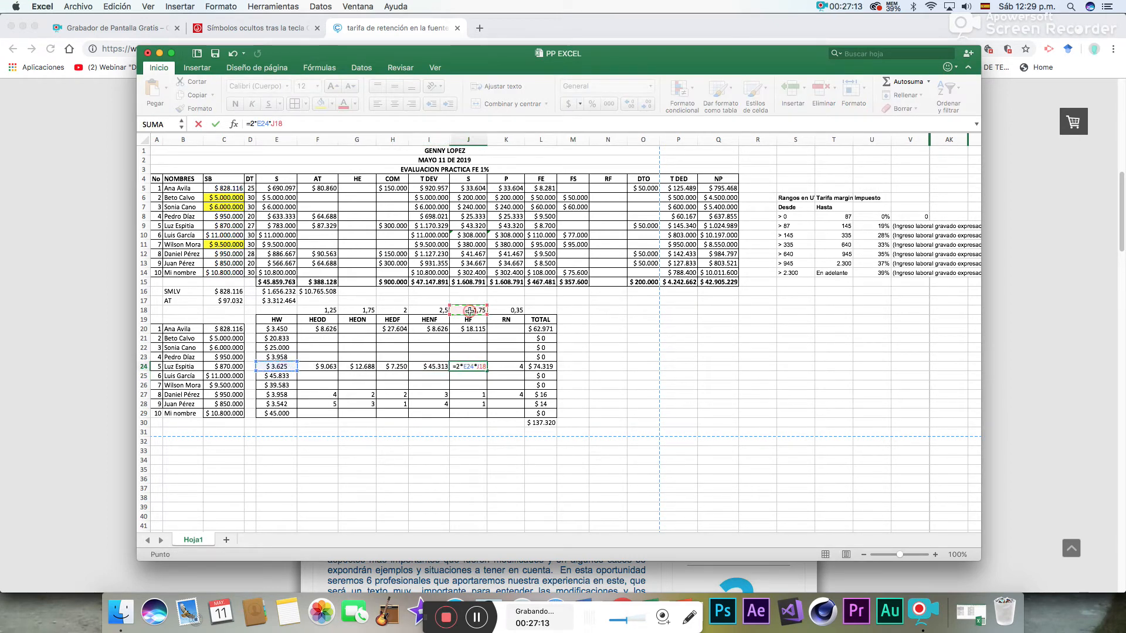
key("Return")
- Calculate the fifth employee's RN pay in K24 with =4*E24*K18
left_click(513, 366)
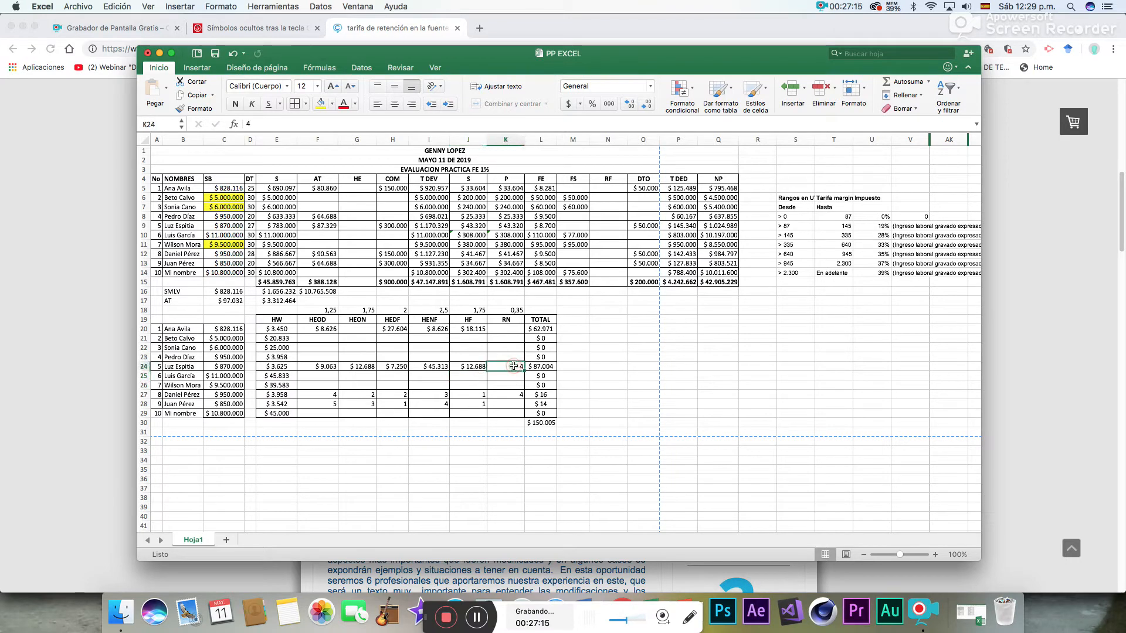
type("=4*")
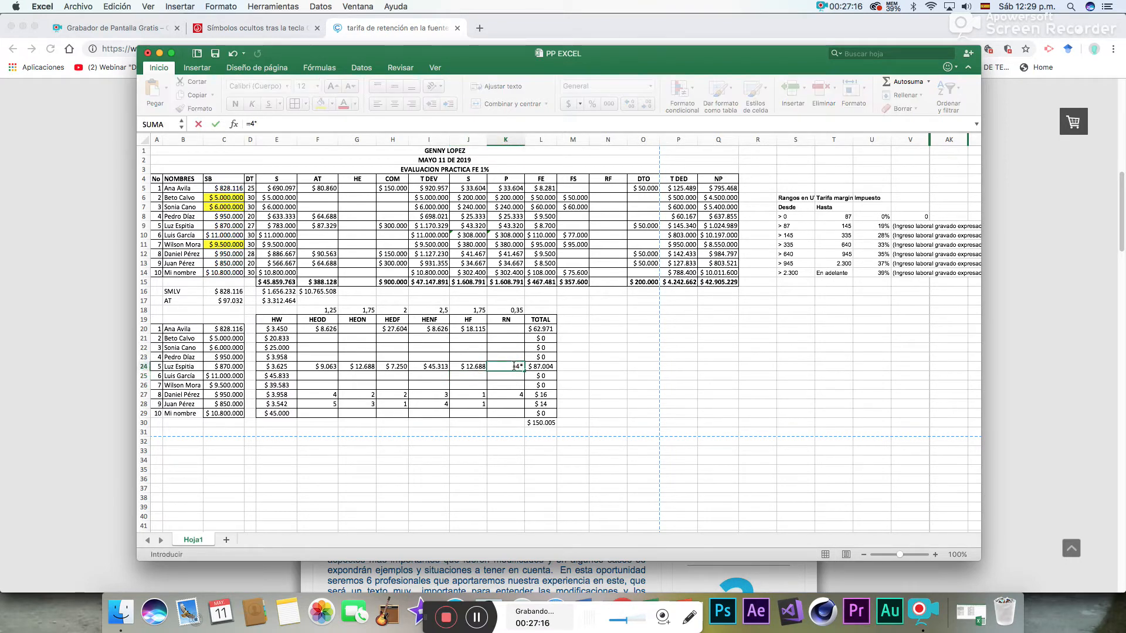
left_click(283, 366)
type("*")
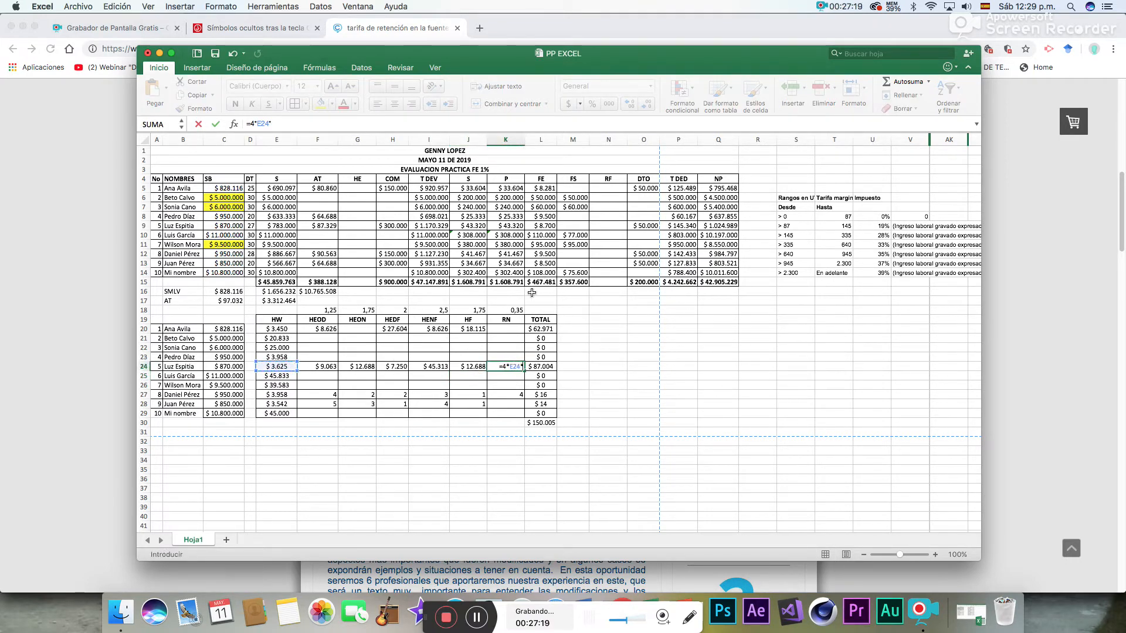
left_click(514, 310)
key("Return")
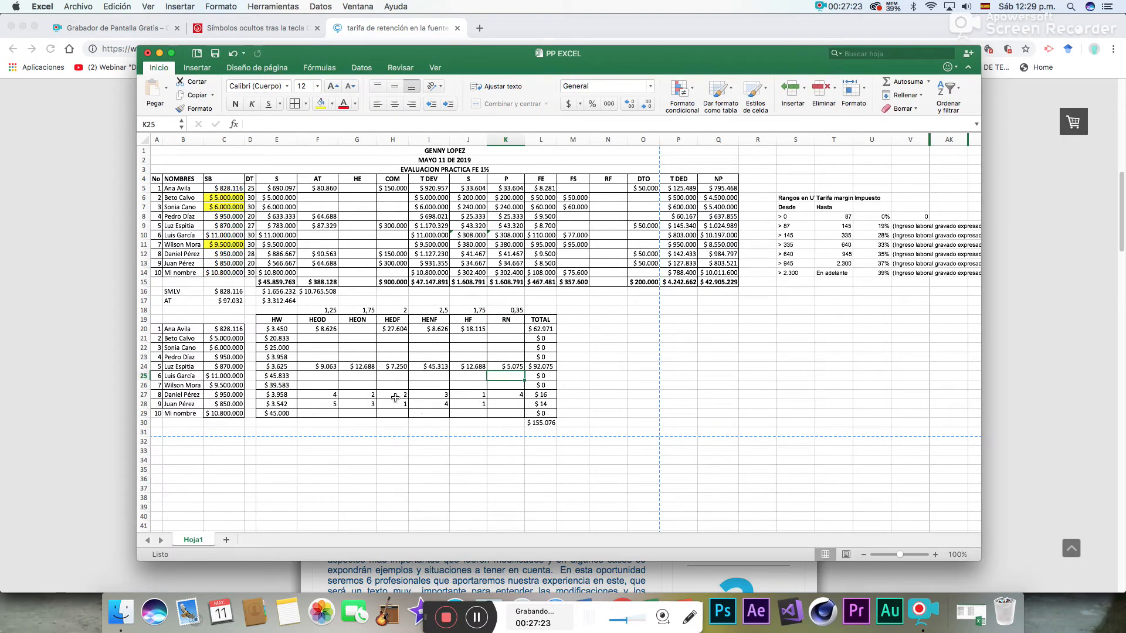
- Calculate the eighth employee's HEOD pay in F27 with =4*E27*F18
left_click(319, 397)
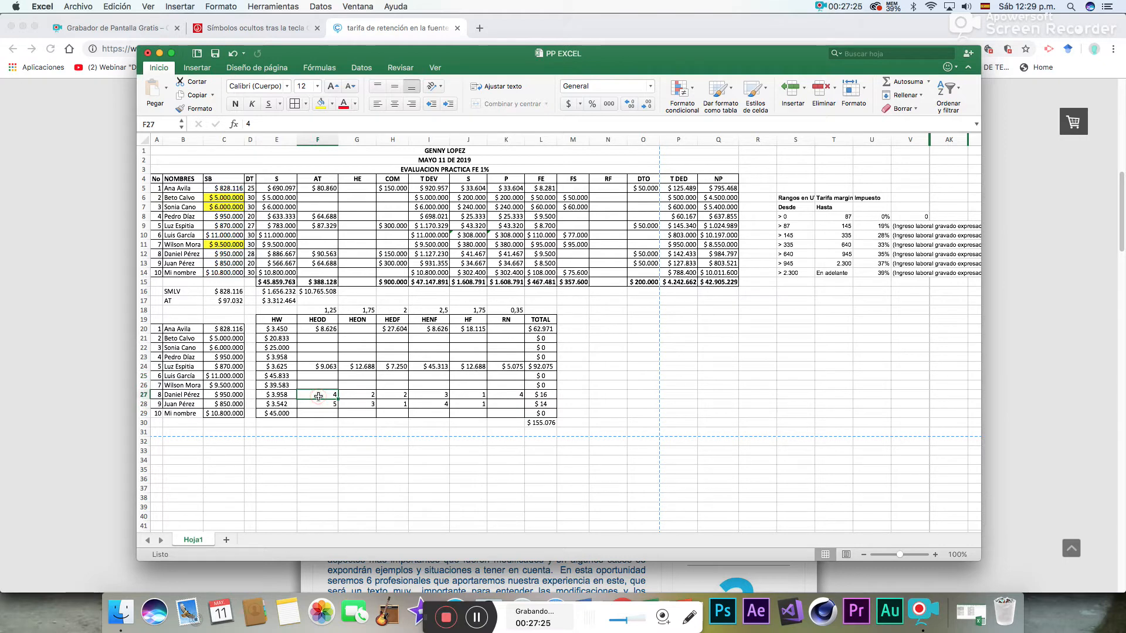
type("=4*")
left_click(286, 396)
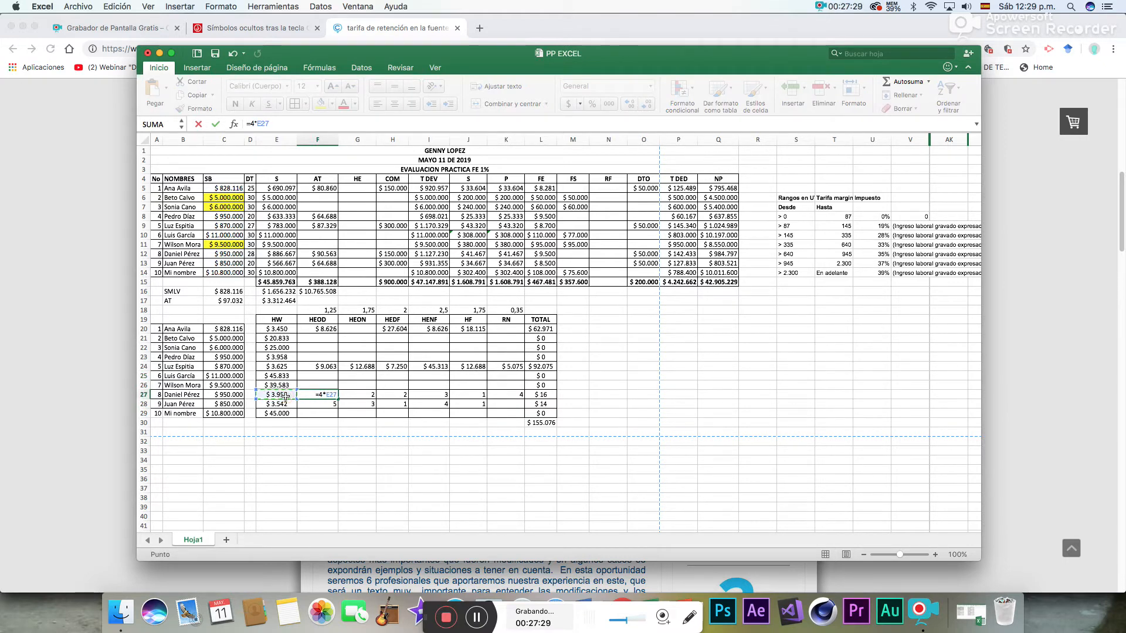
left_click(325, 311)
key("Return")
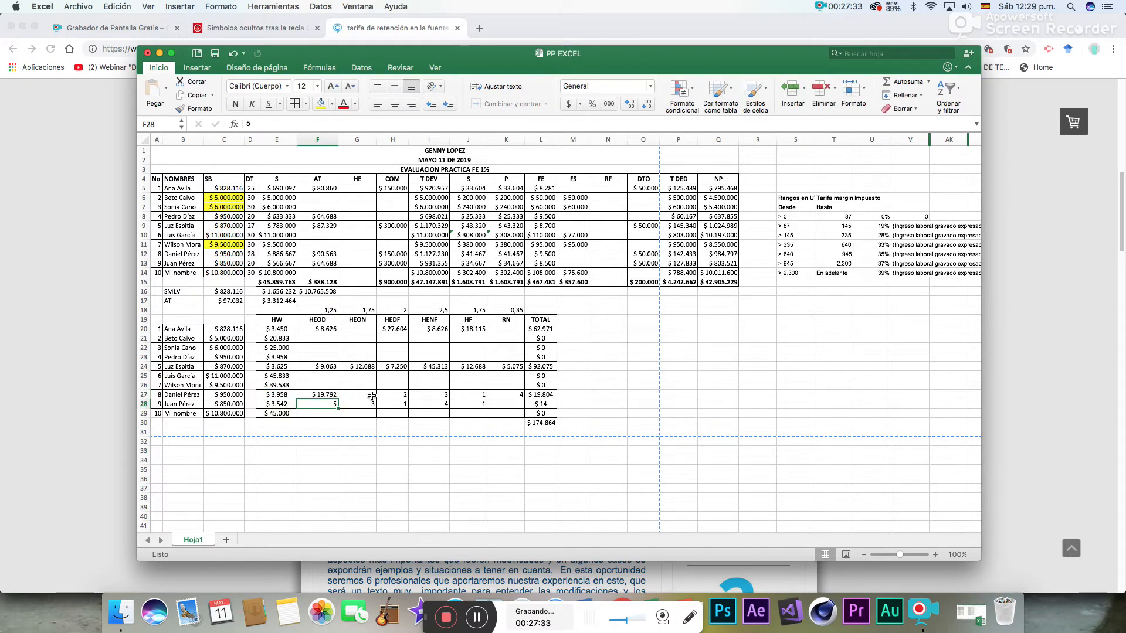
- Calculate the eighth employee's HEON pay in G27 with =2*E27*G18
left_click(368, 395)
type("=2")
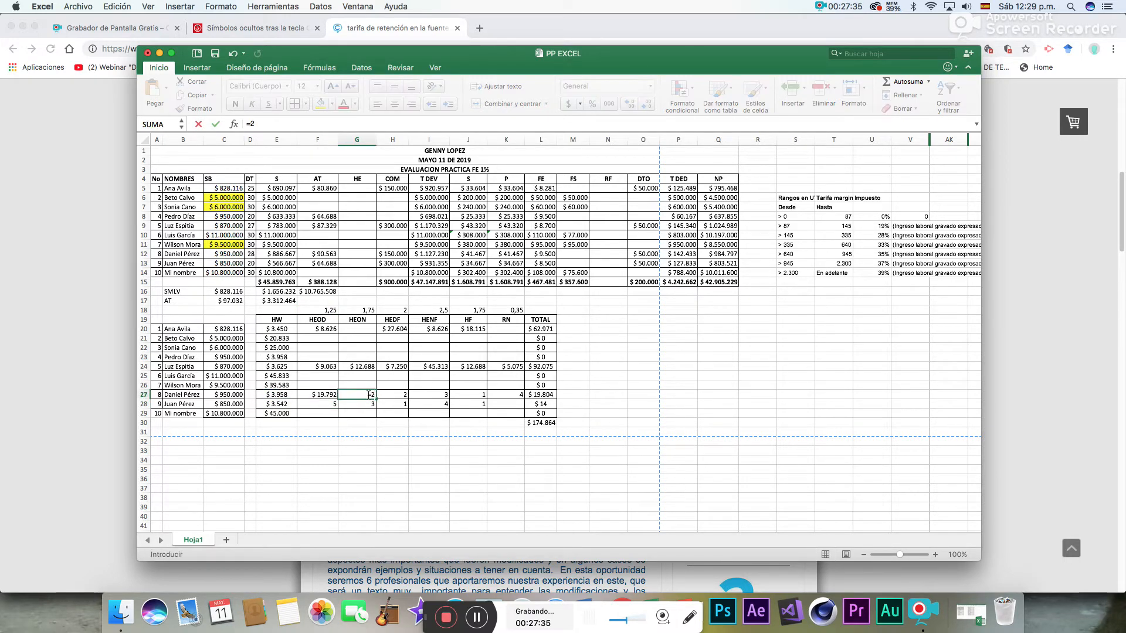
type("*")
left_click(275, 394)
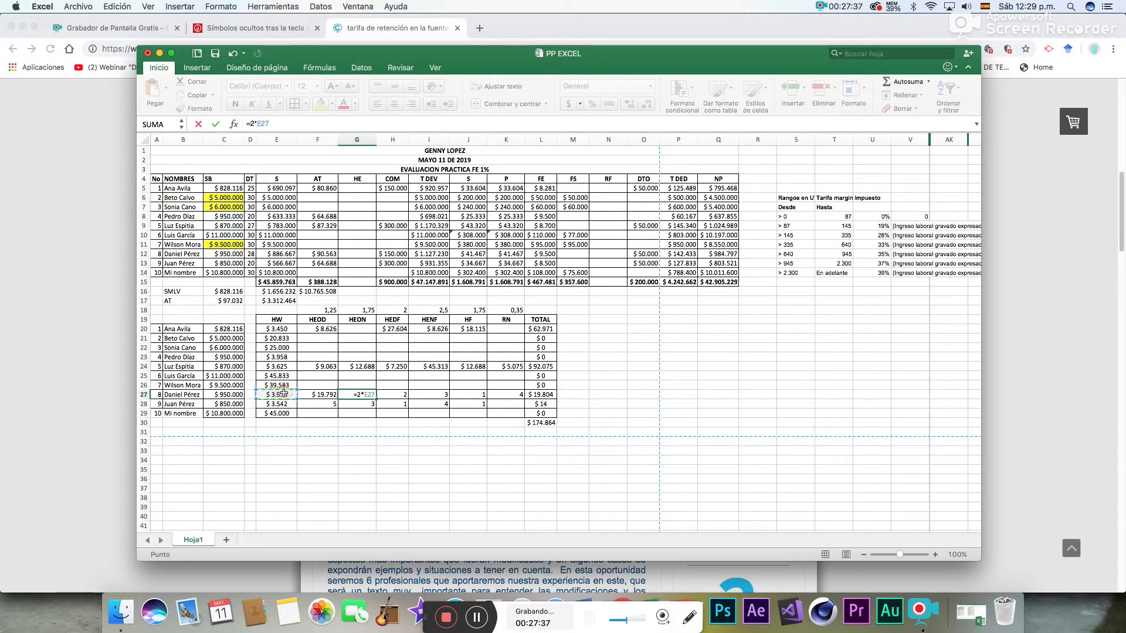
type("*")
left_click(358, 309)
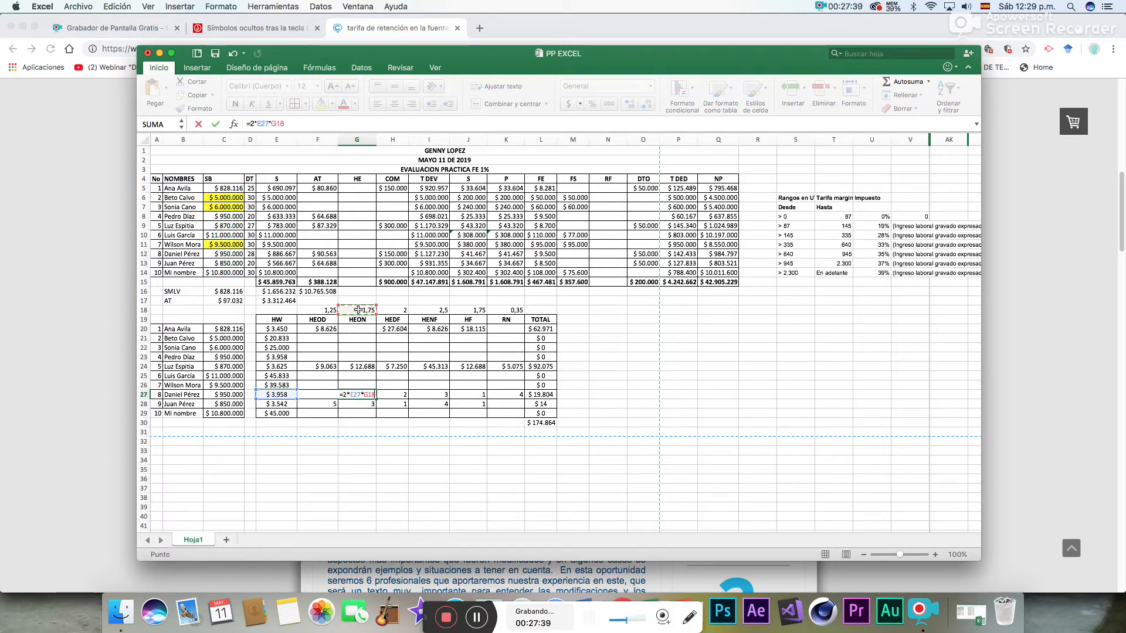
key("Return")
- Calculate the eighth employee's HEDF pay in H27 with =2*E27*H18
left_click(397, 394)
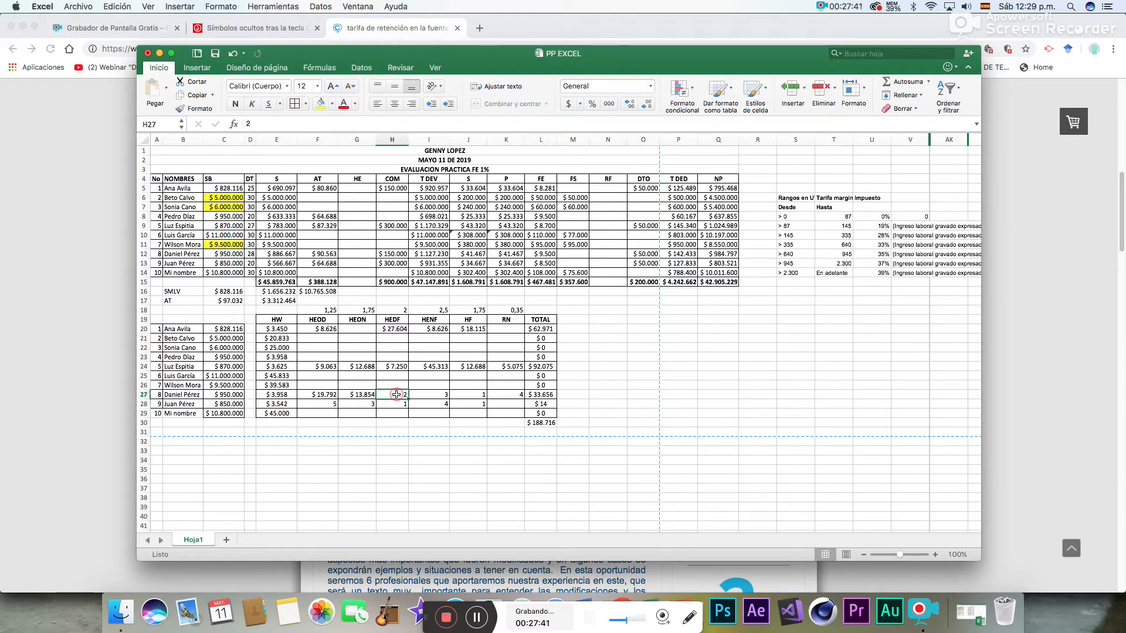
type("=2")
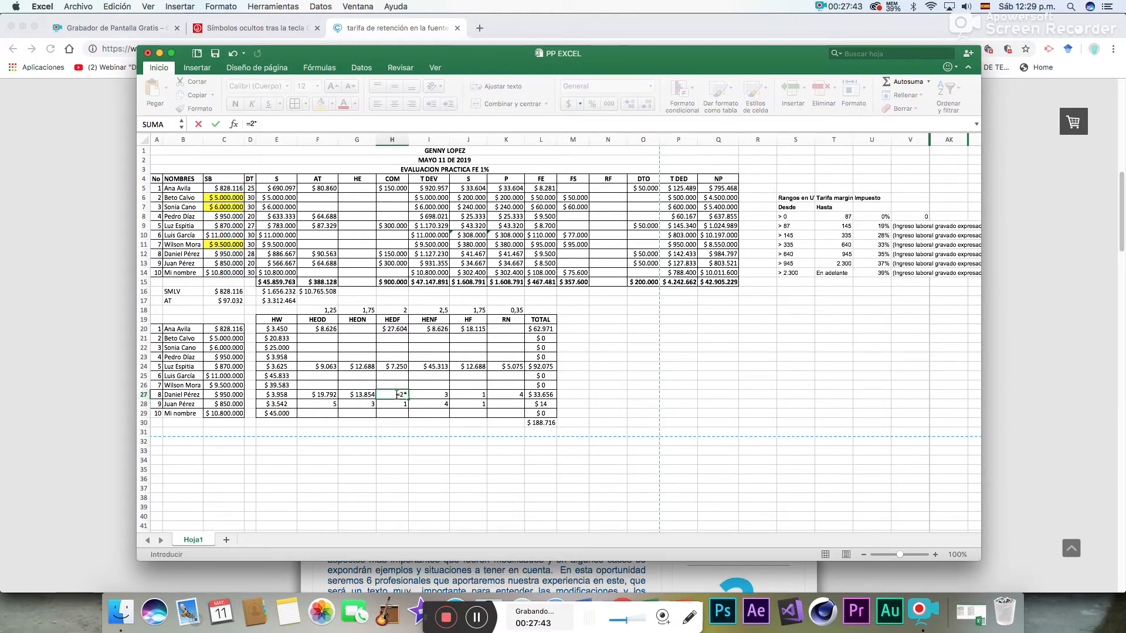
type("*")
left_click(291, 394)
type("*")
left_click(397, 311)
key("Return")
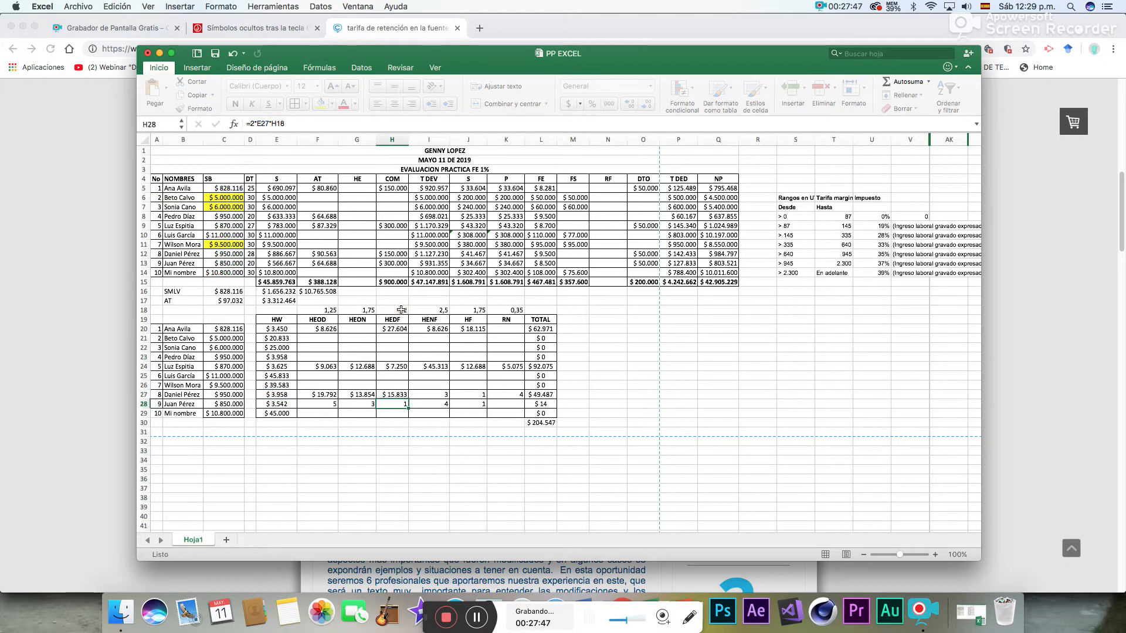
- Calculate the eighth employee's HENF pay in I27 with =3*E27*I18
left_click(445, 393)
type("=3*")
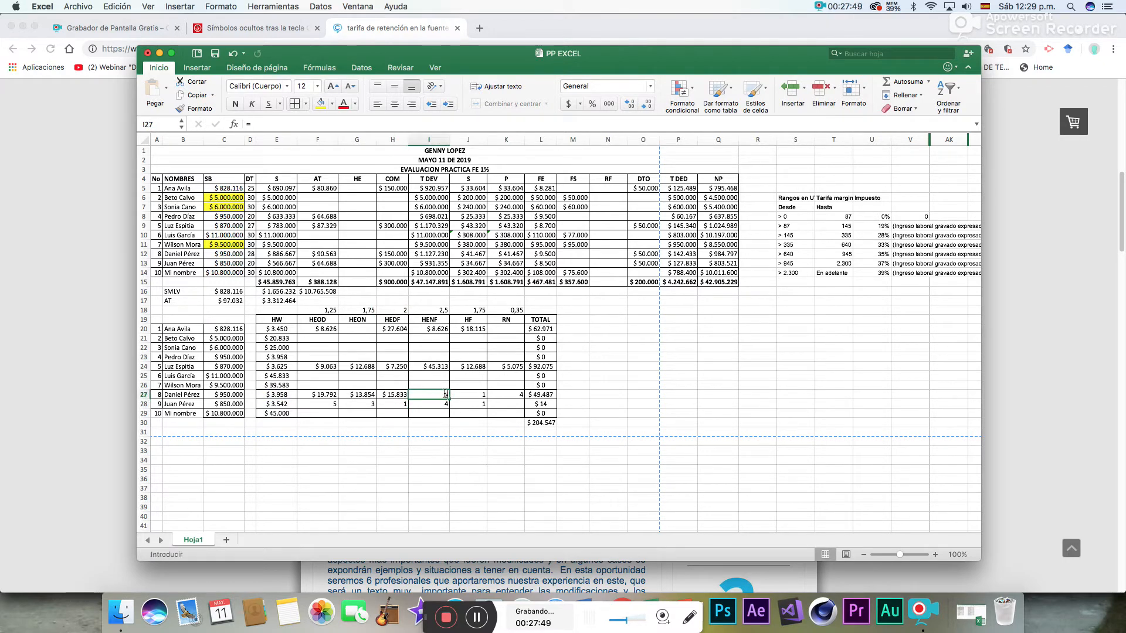
left_click(272, 395)
type("*")
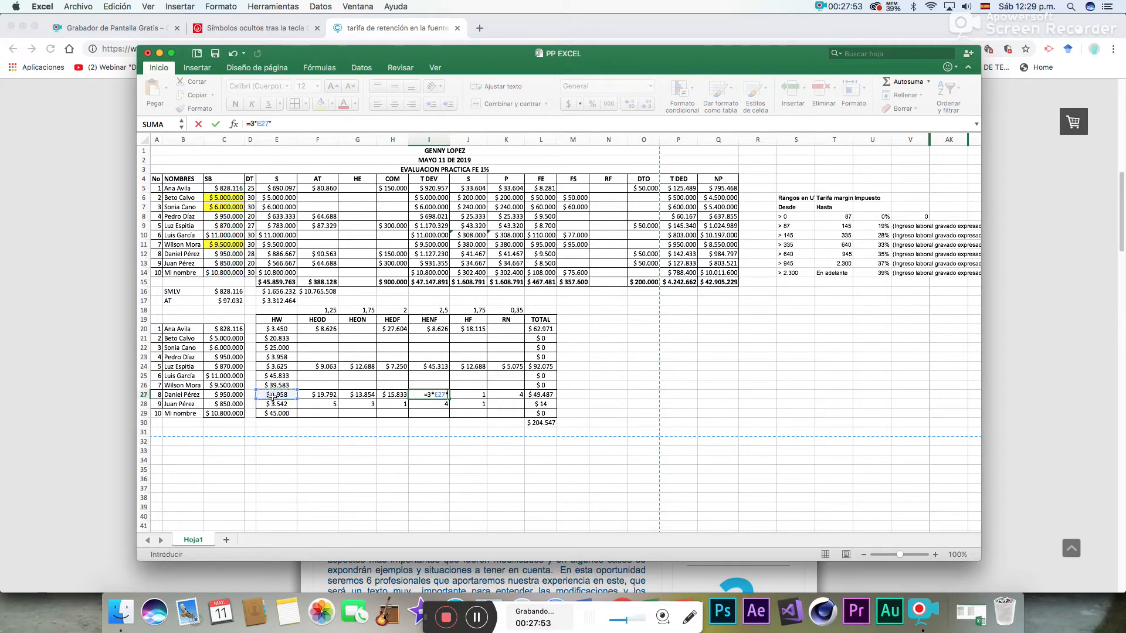
left_click(438, 310)
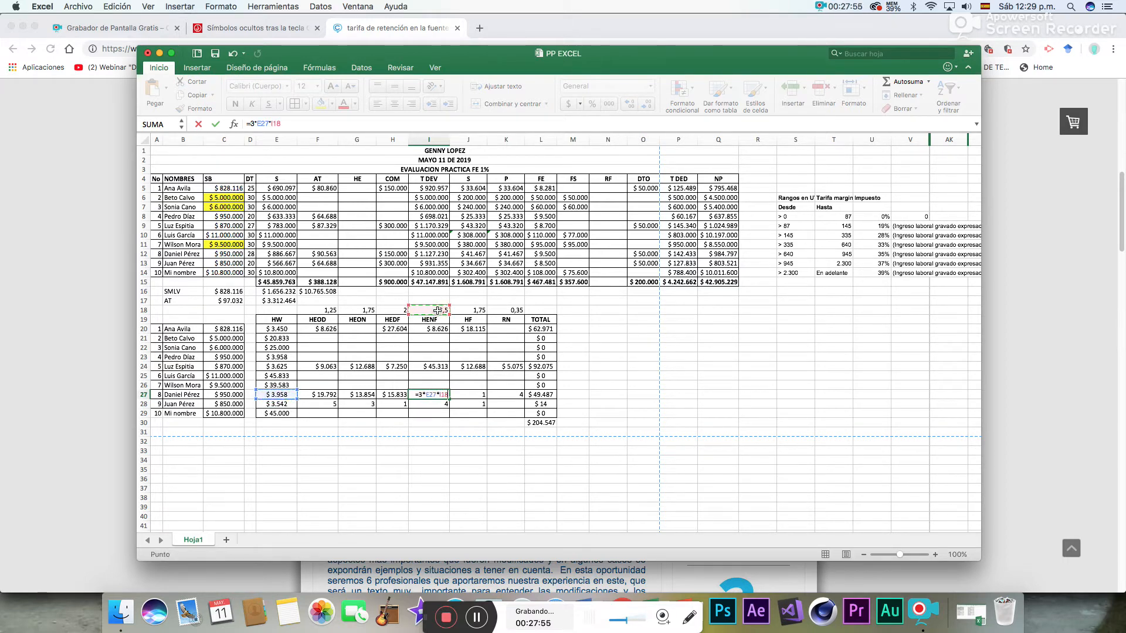
key("Return")
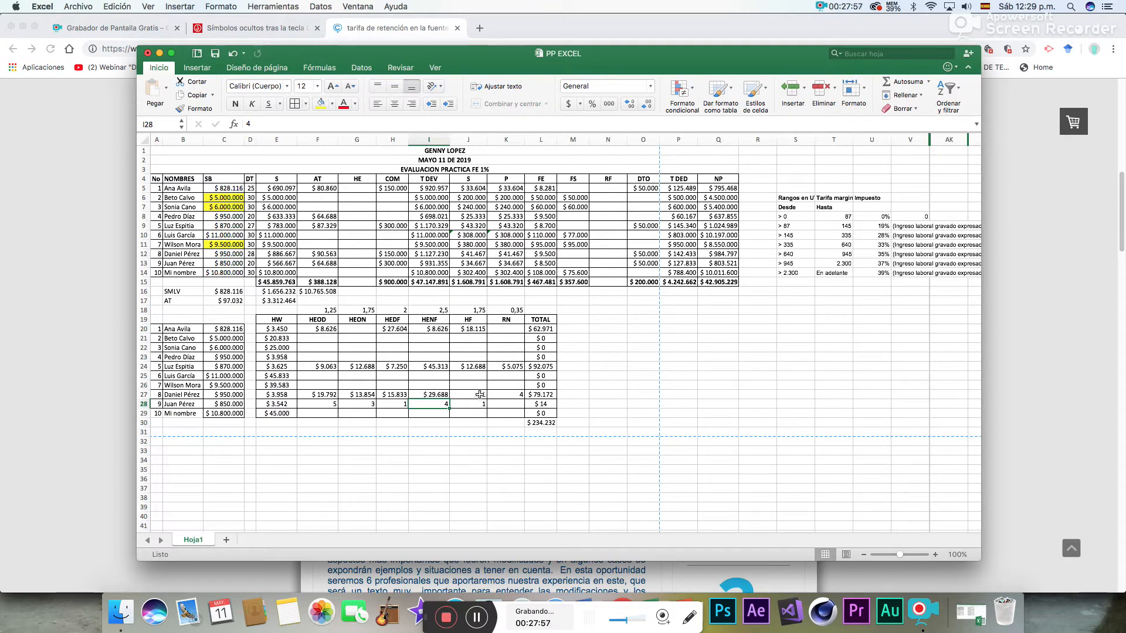
- Calculate the eighth employee's HF pay in J27 with =1*E27*J18
left_click(480, 396)
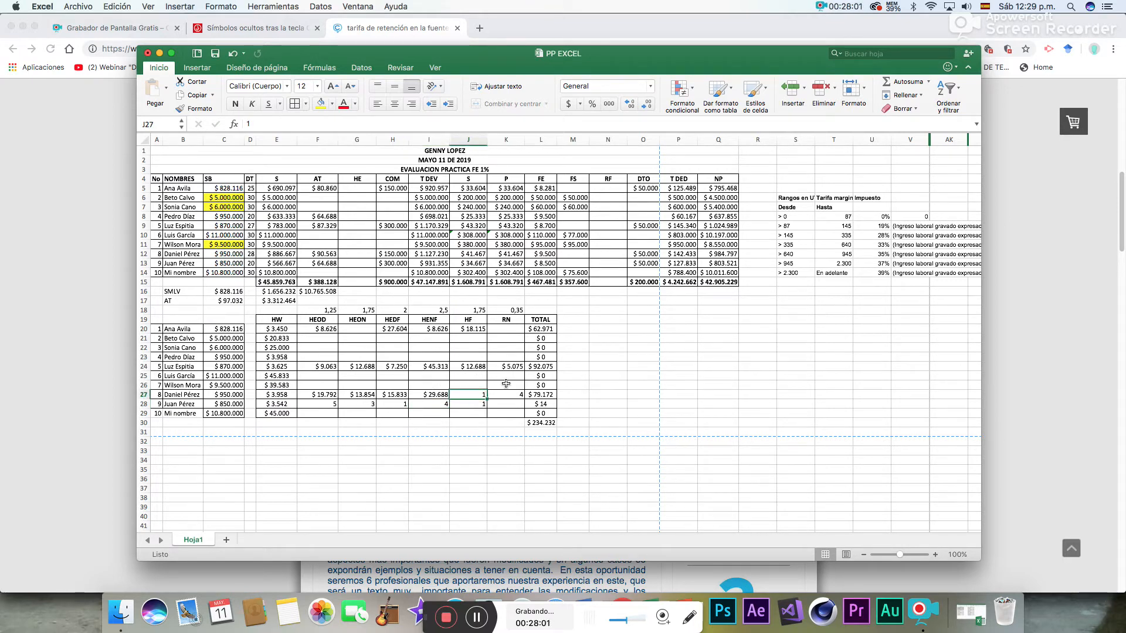
type("=1*")
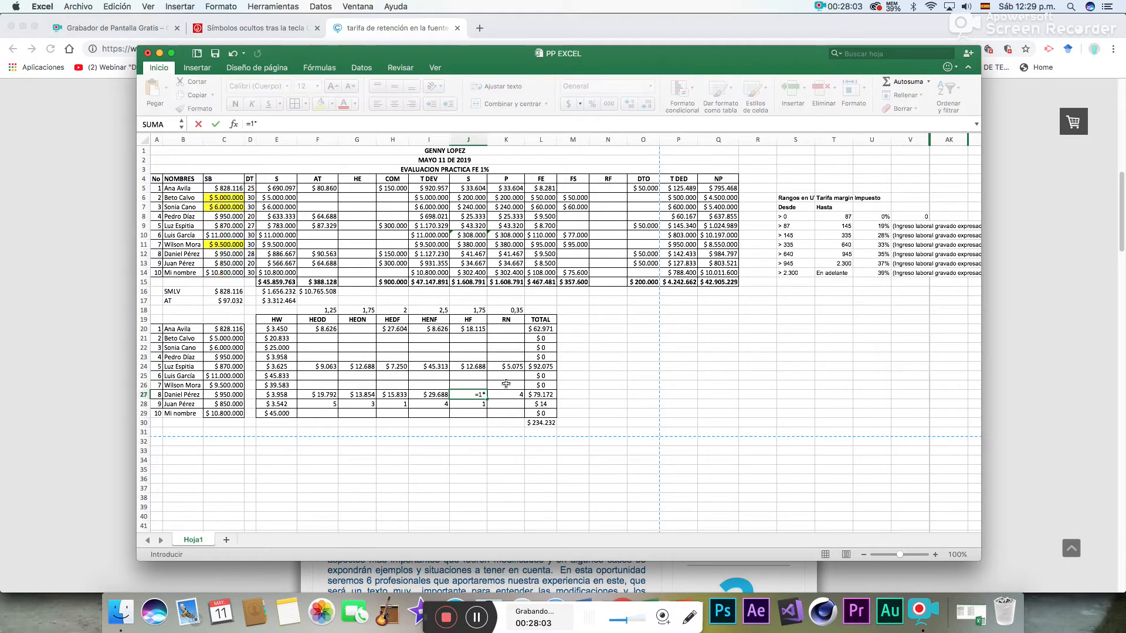
left_click(273, 395)
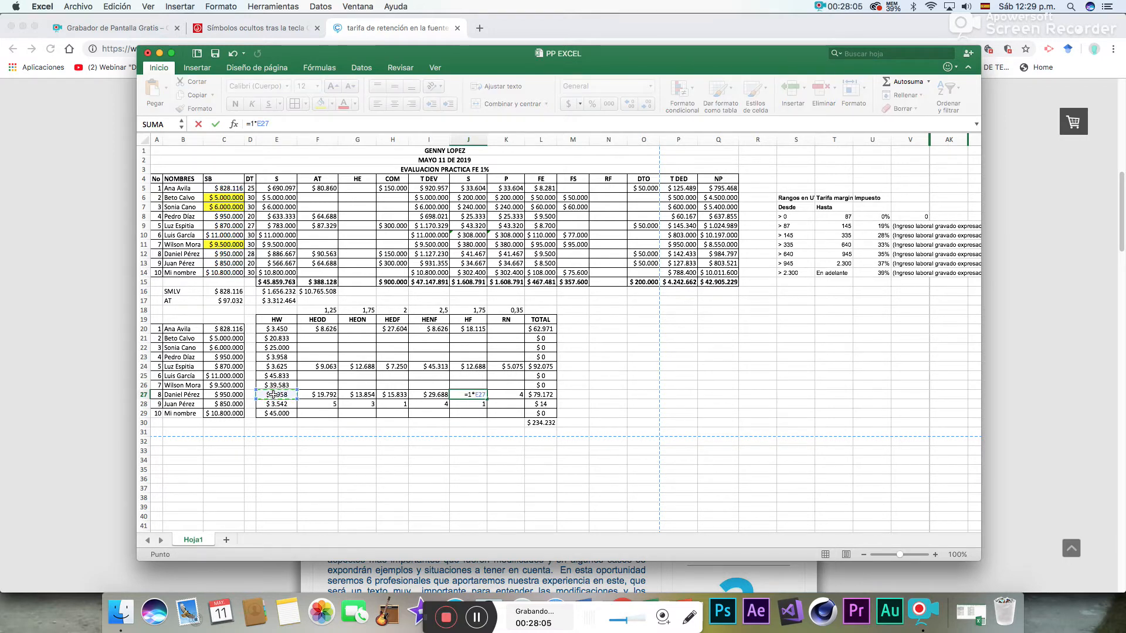
type("*")
left_click(470, 310)
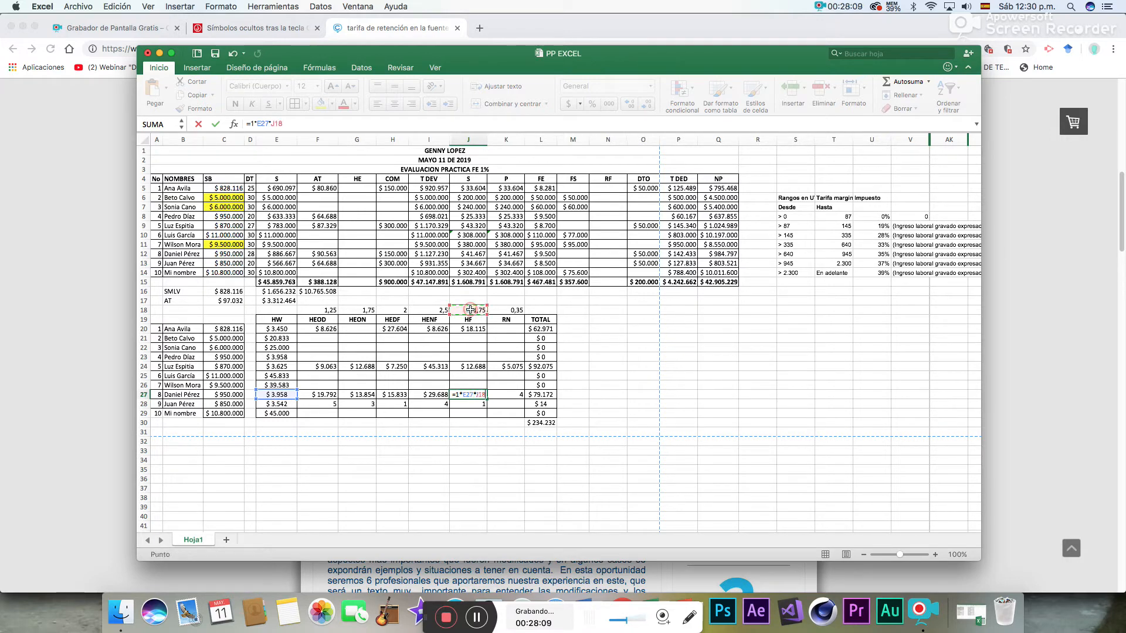
key("Tab")
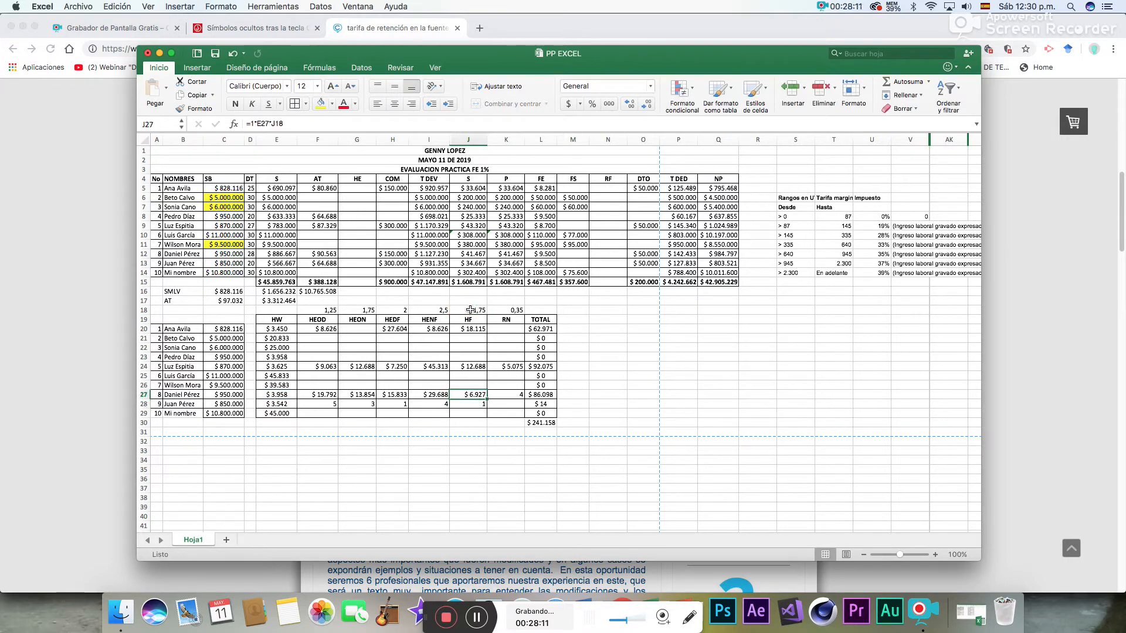
- Calculate the eighth employee's RN pay in K27 with =4*E27*K18
type("=4*")
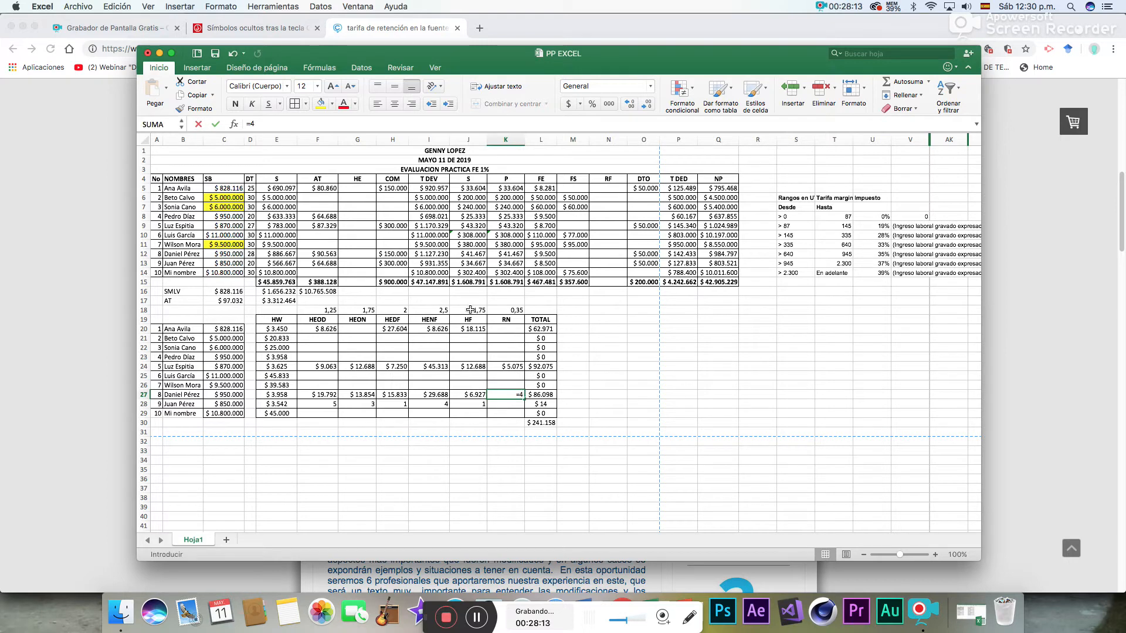
left_click(290, 394)
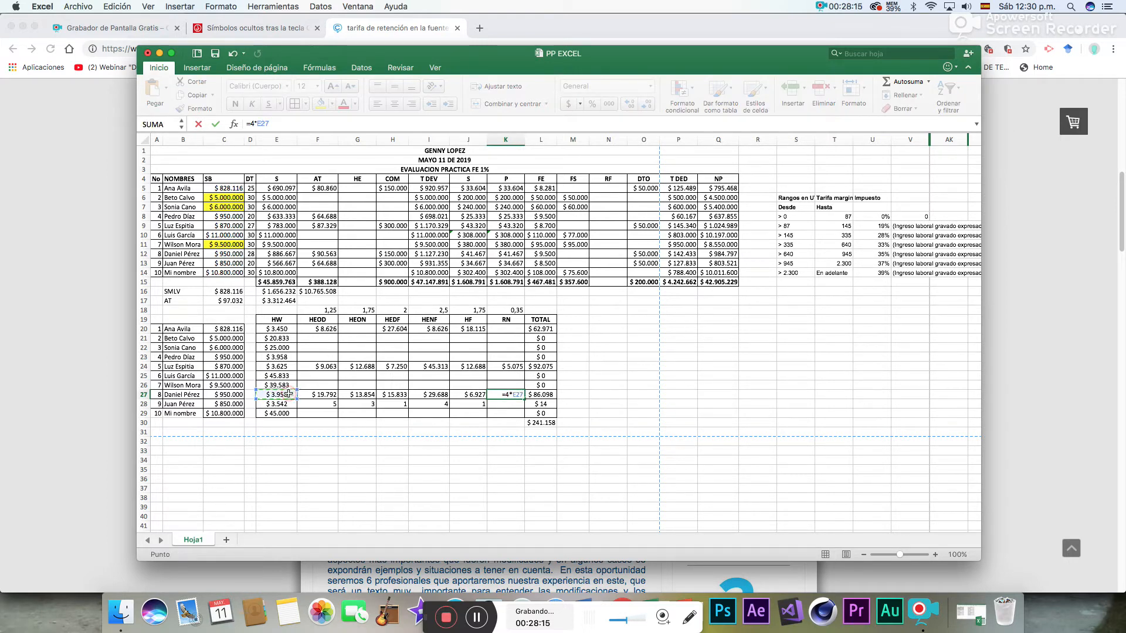
type("*")
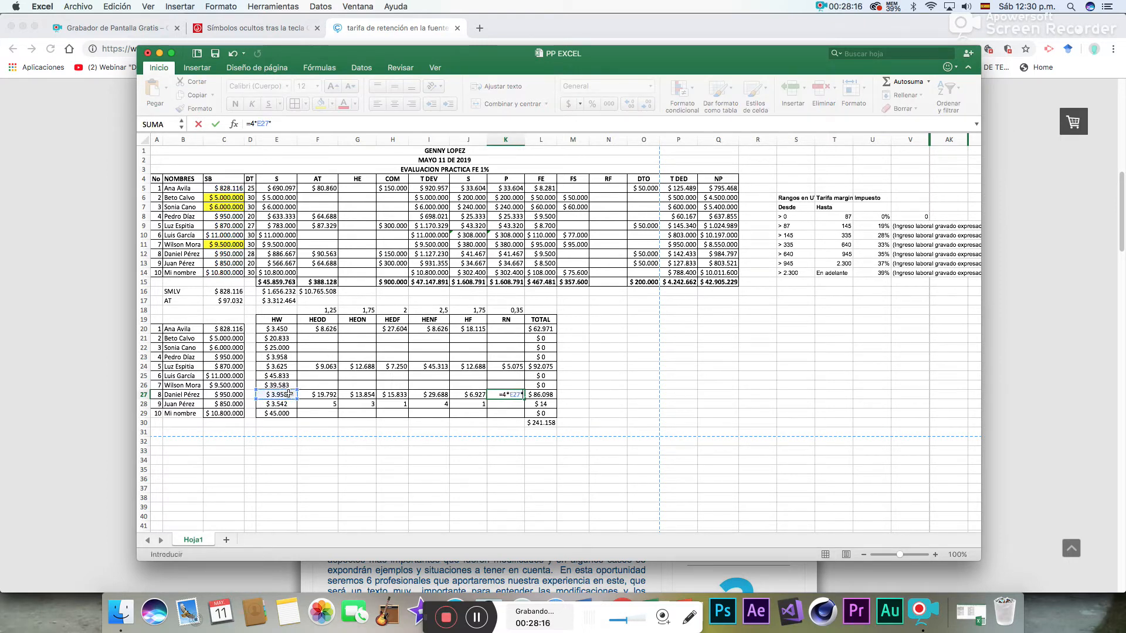
left_click(503, 311)
key("Return")
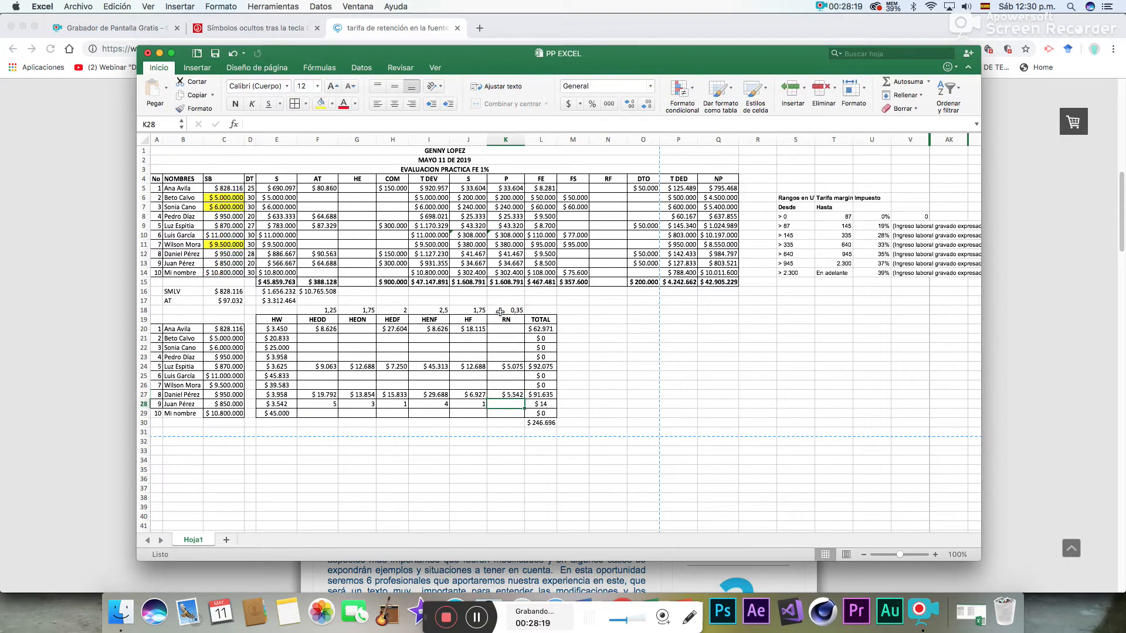
- Calculate the ninth employee's HEOD pay in F28 with =5*E28*F18
left_click(332, 405)
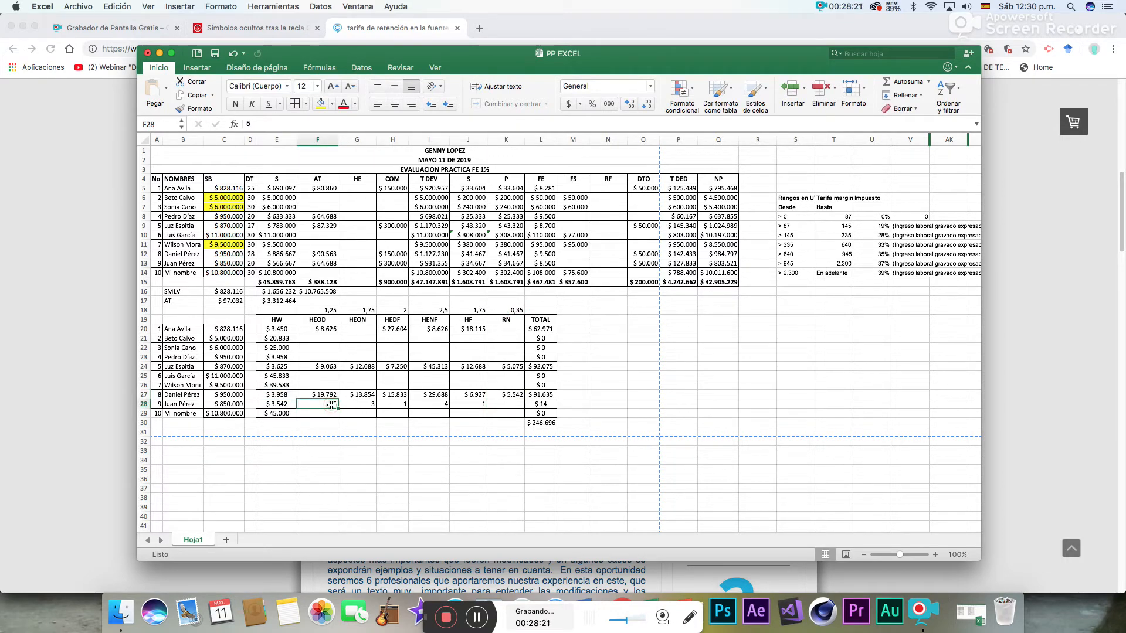
type("=5*")
left_click(286, 405)
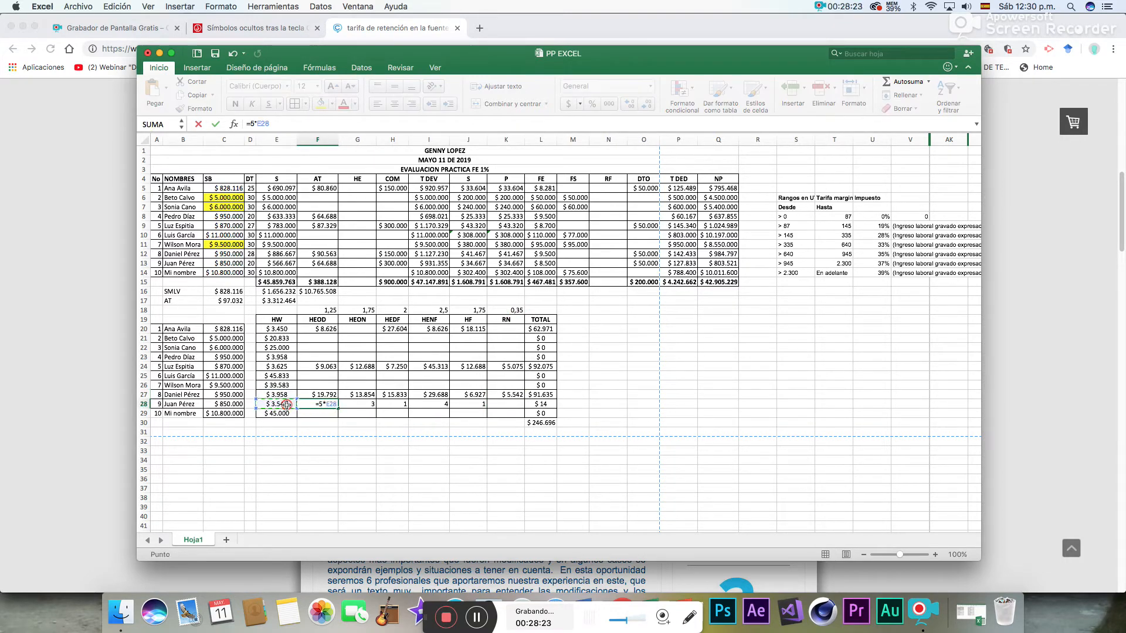
type("*")
left_click(330, 311)
key("Return")
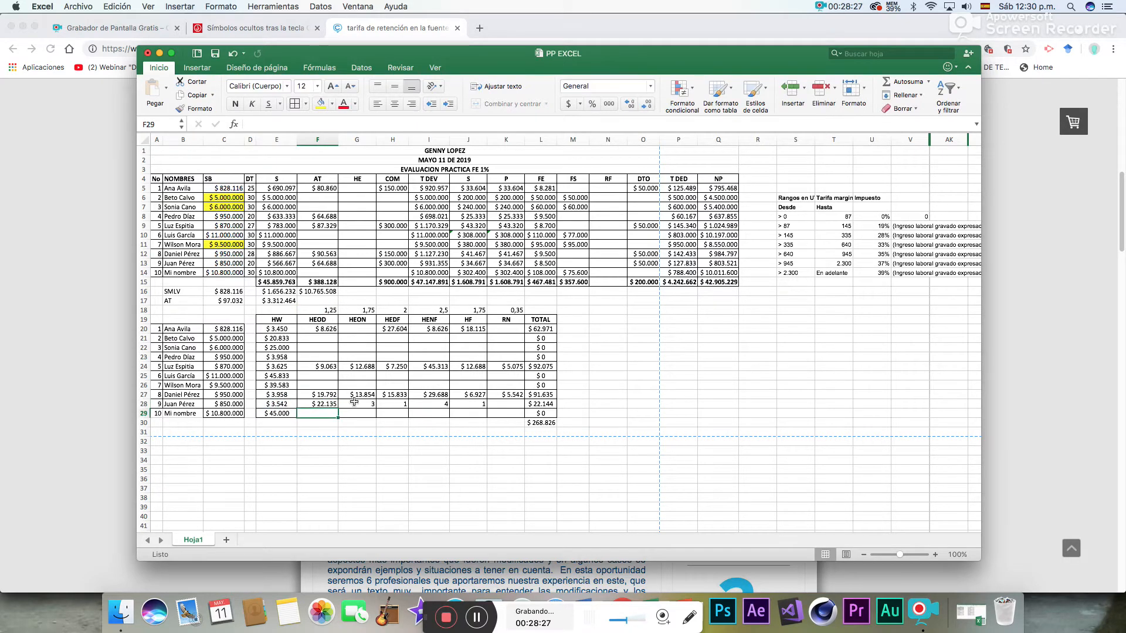
- Calculate the ninth employee's HEON pay in G28 with =3*E28*G18
left_click(357, 404)
type("=3")
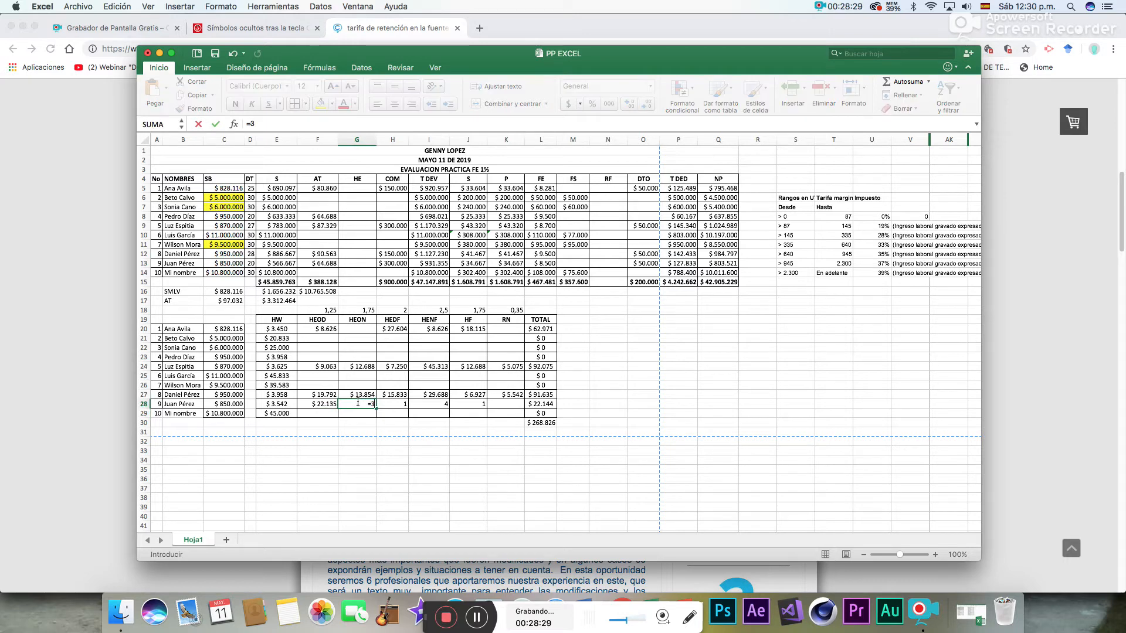
type("*")
left_click(285, 405)
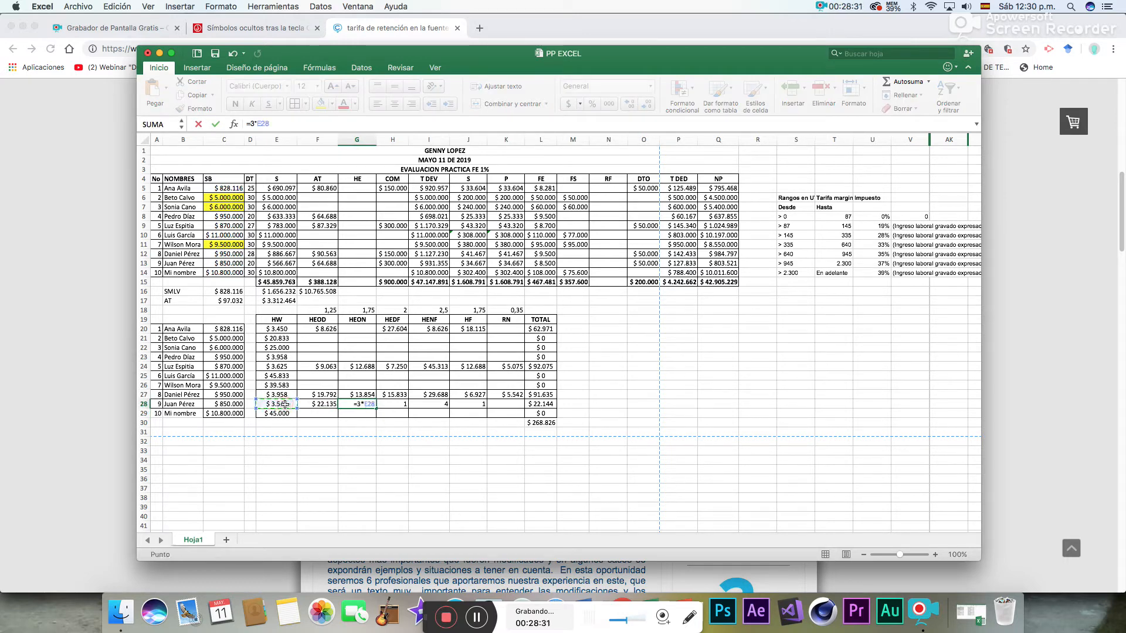
type("*")
left_click(359, 309)
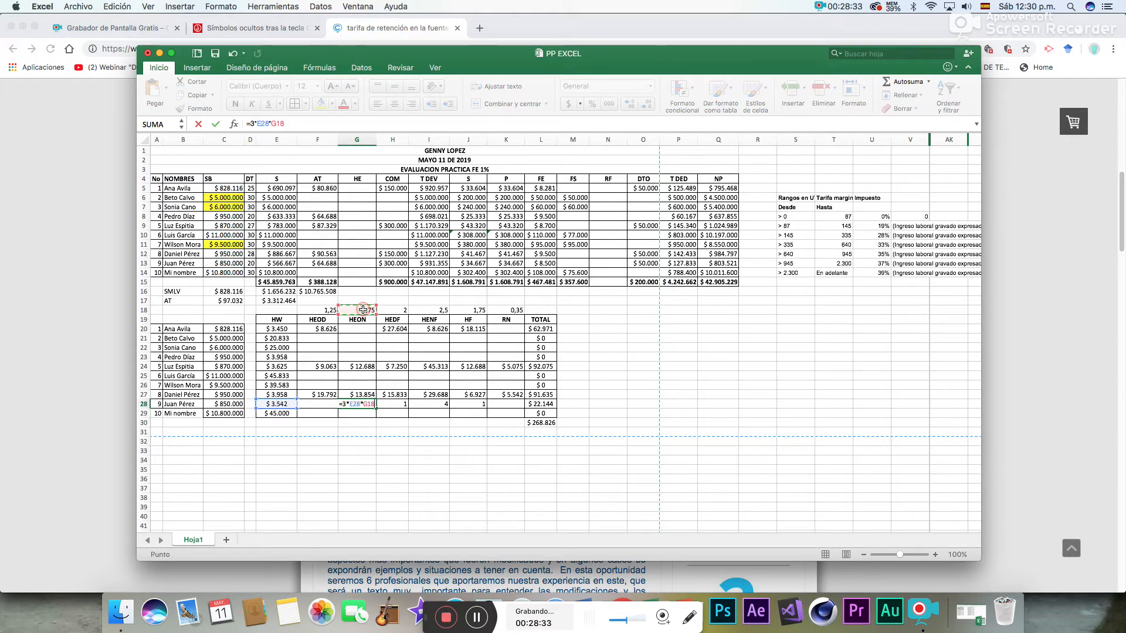
- Calculate the ninth employee's HEDF pay in H28 with =1*E28*H18
left_click(401, 404)
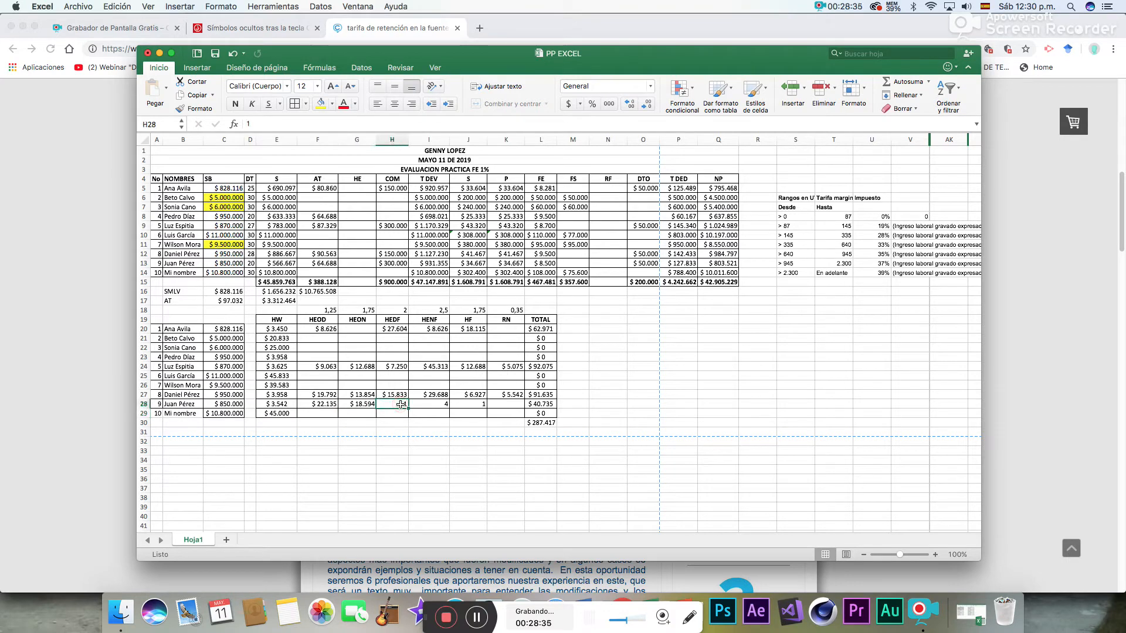
type("=1*")
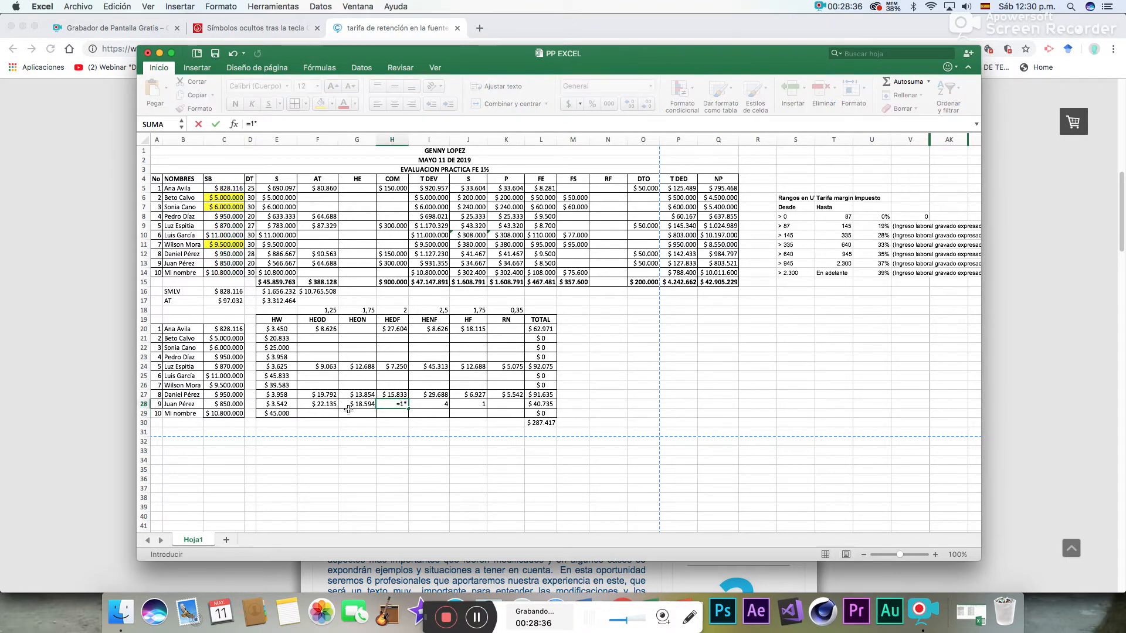
left_click(287, 405)
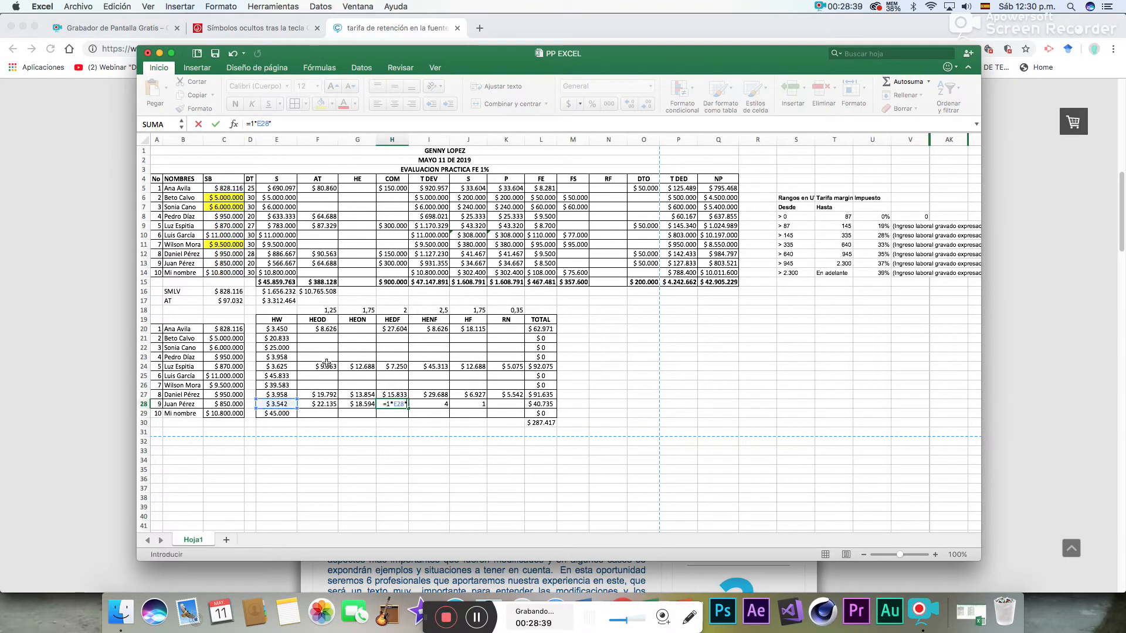
type("*")
left_click(396, 310)
key("Return")
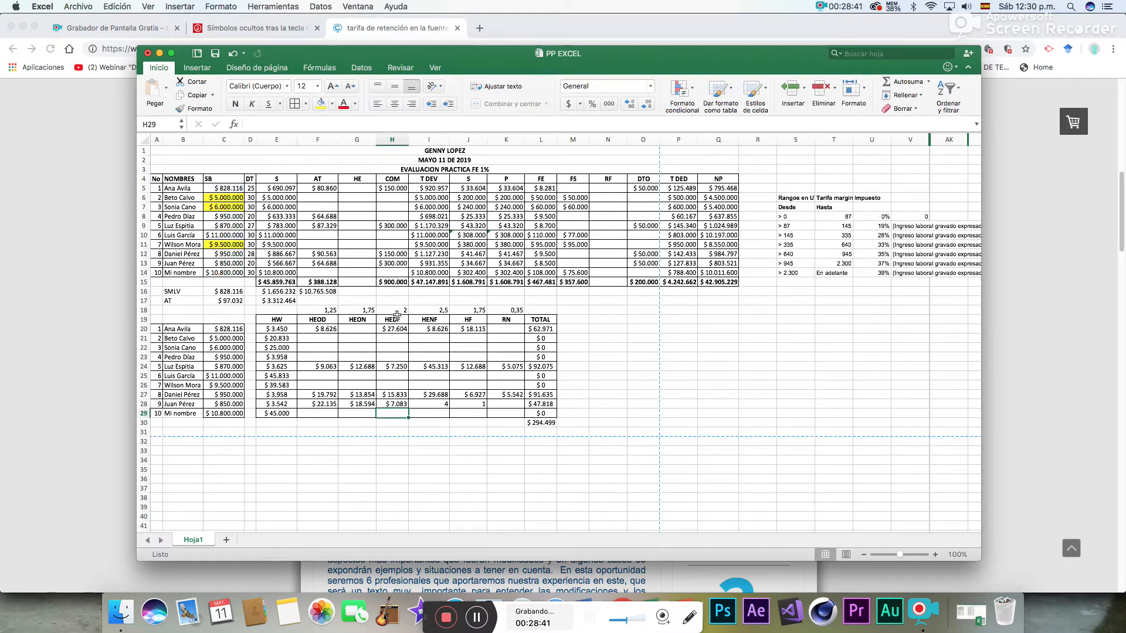
- Calculate the ninth employee's HENF pay in I28 with =4*E28*I18
left_click(428, 404)
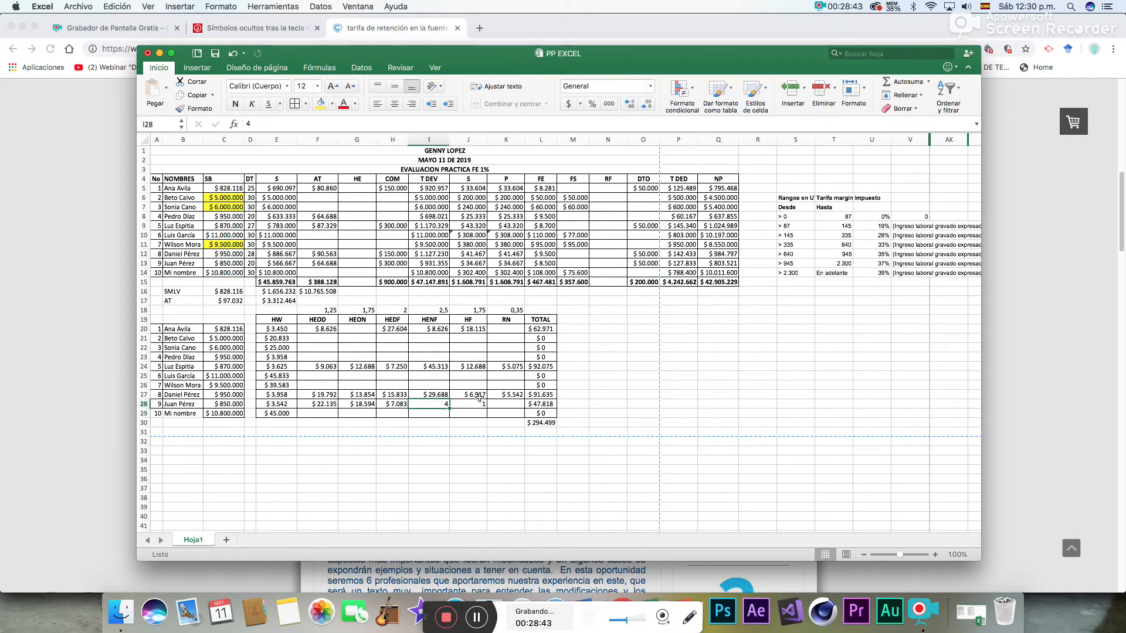
type("=4*")
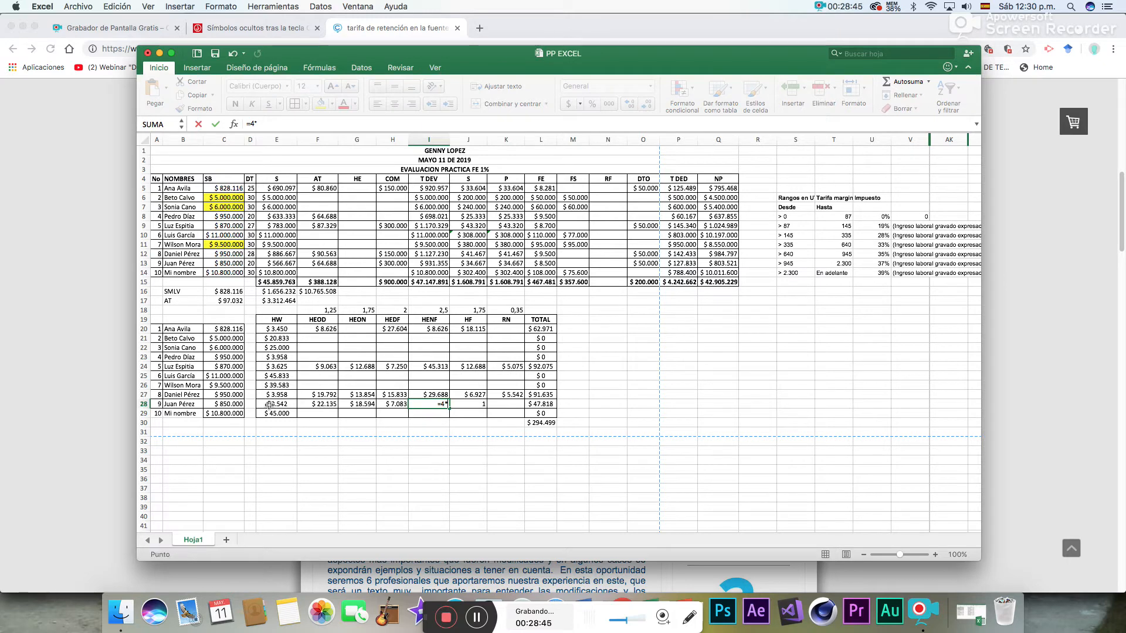
left_click(269, 404)
type("*")
left_click(442, 311)
key("Return")
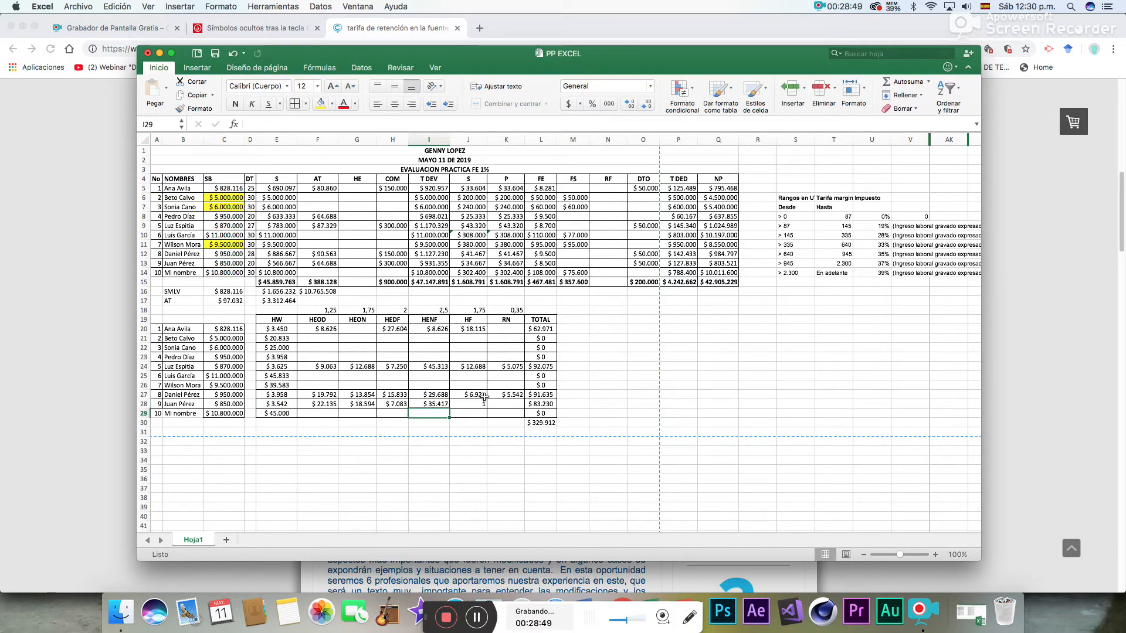
- Calculate the ninth employee's HF pay in J28 with =1*E28*J18
left_click(479, 404)
type("=1*")
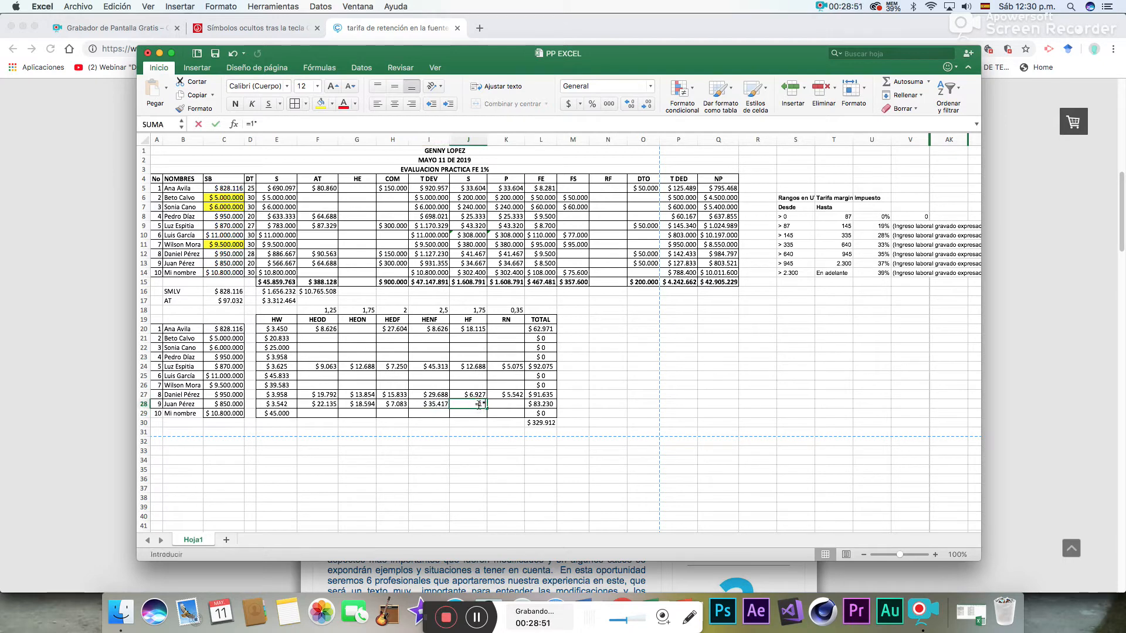
left_click(285, 405)
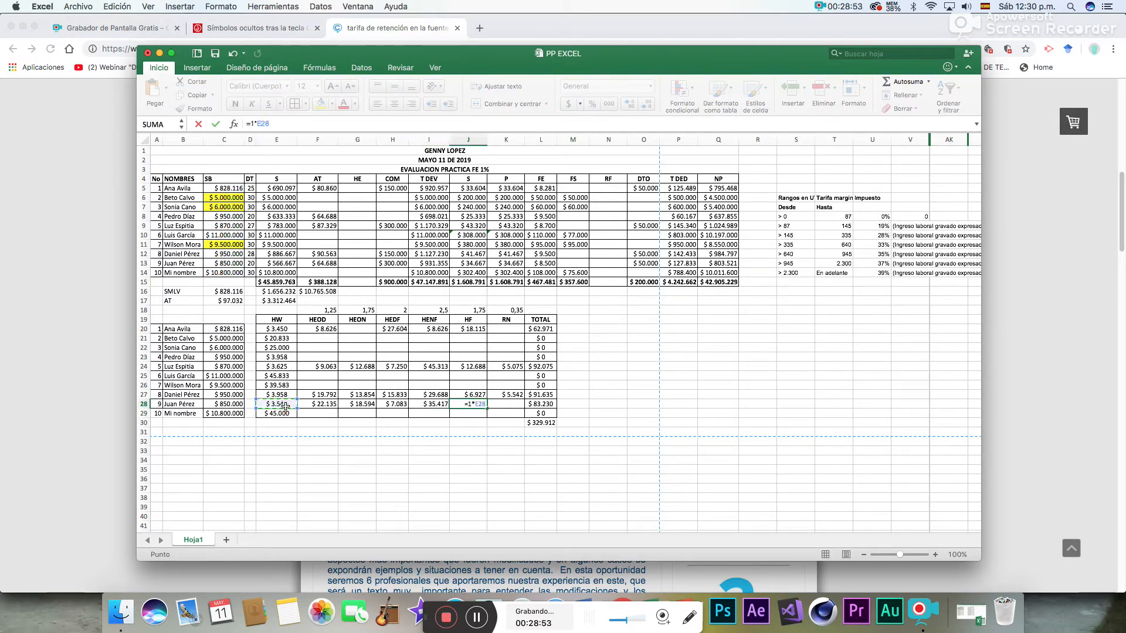
type("*")
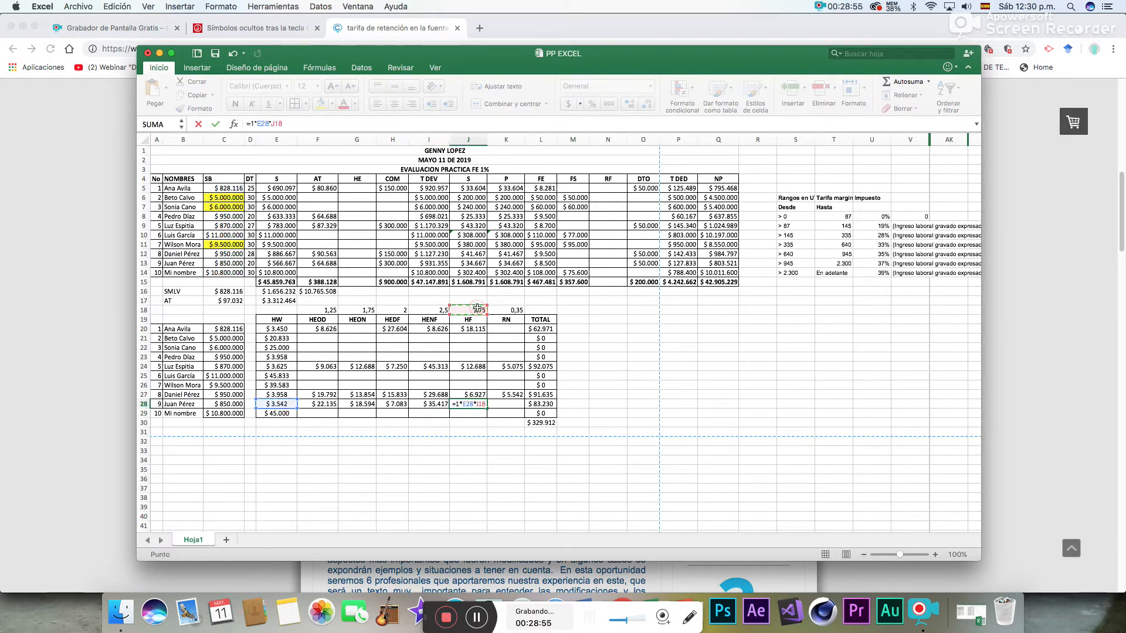
key("Return")
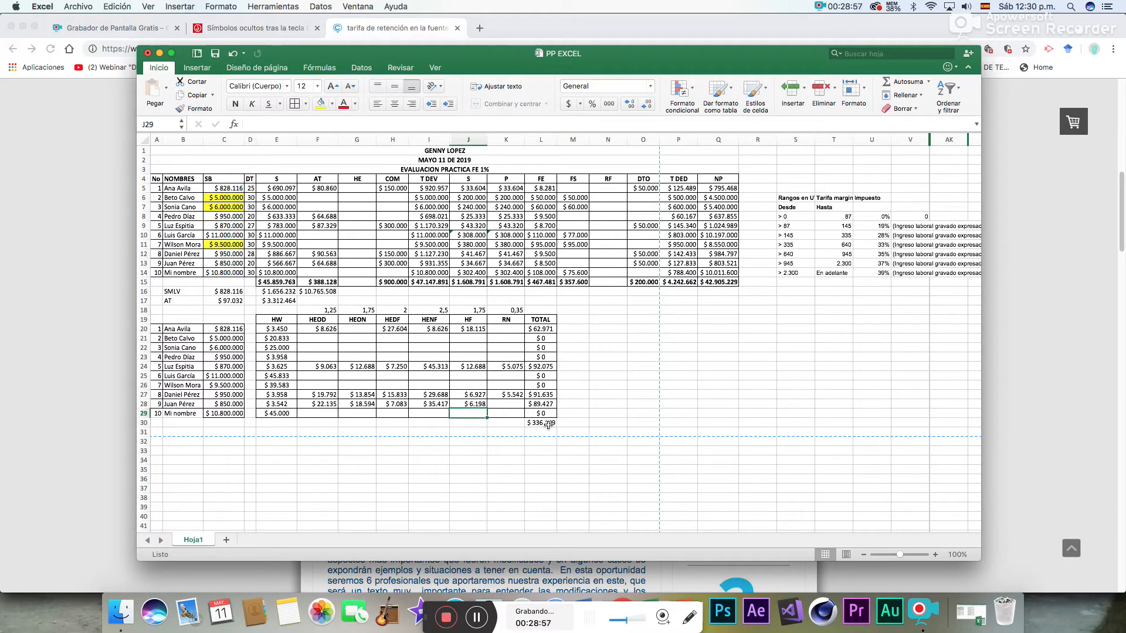
- Apply cell borders to the overtime TOTAL column, range L20:L30, including the grand total
left_click_drag(552, 423, 550, 331)
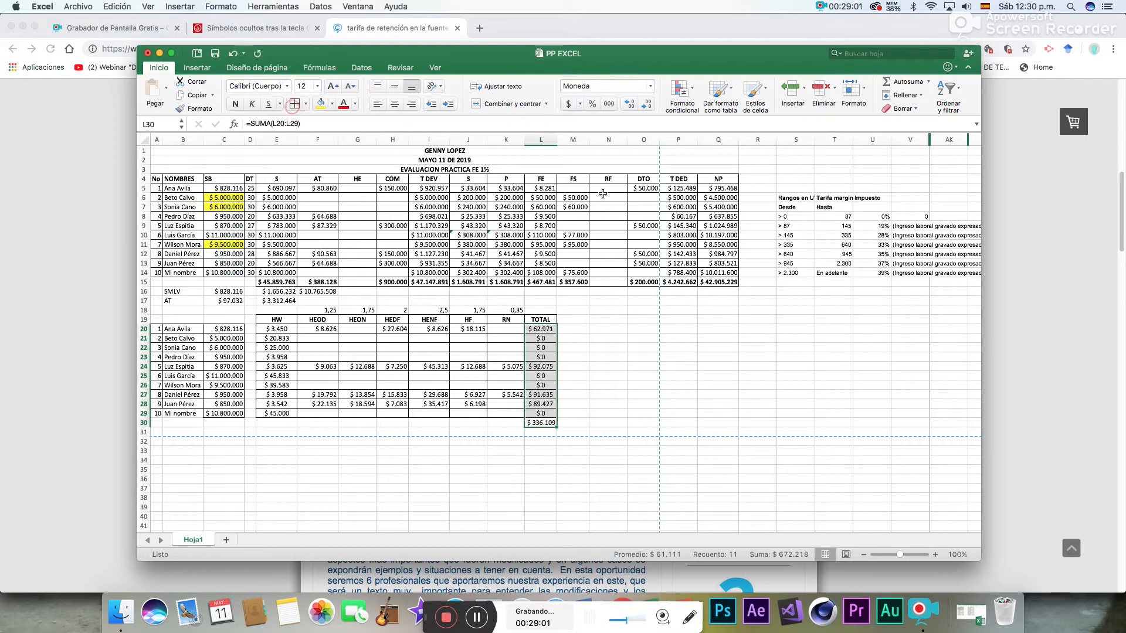
left_click(589, 367)
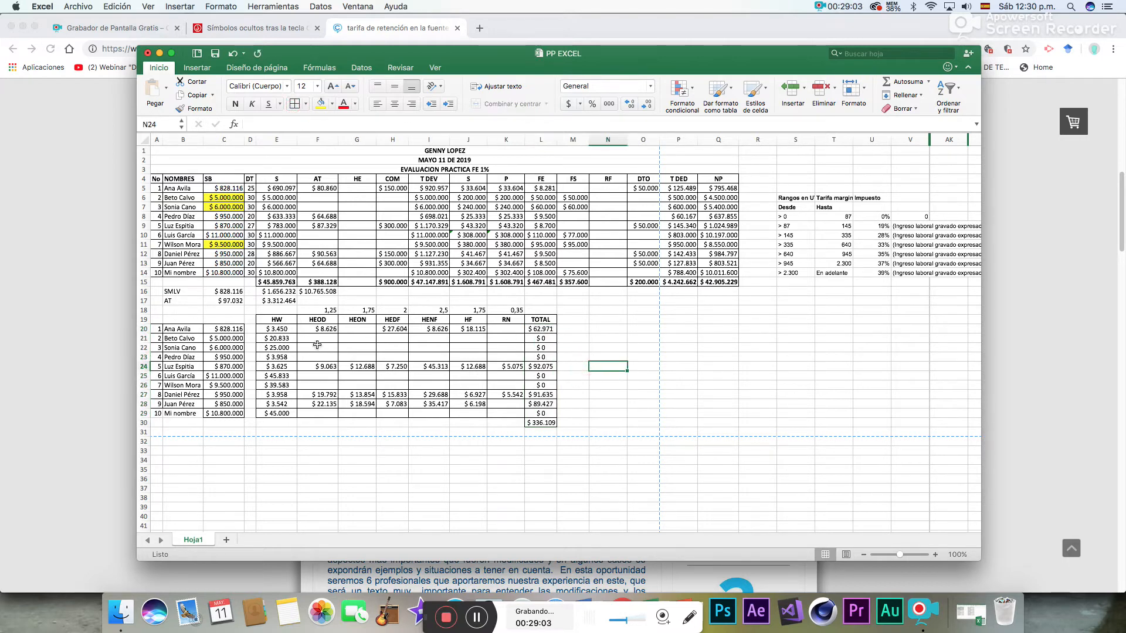
- Review the overtime formulas of the first, fifth, eighth and ninth employees in rows 20, 24, 27 and 28
left_click(331, 329)
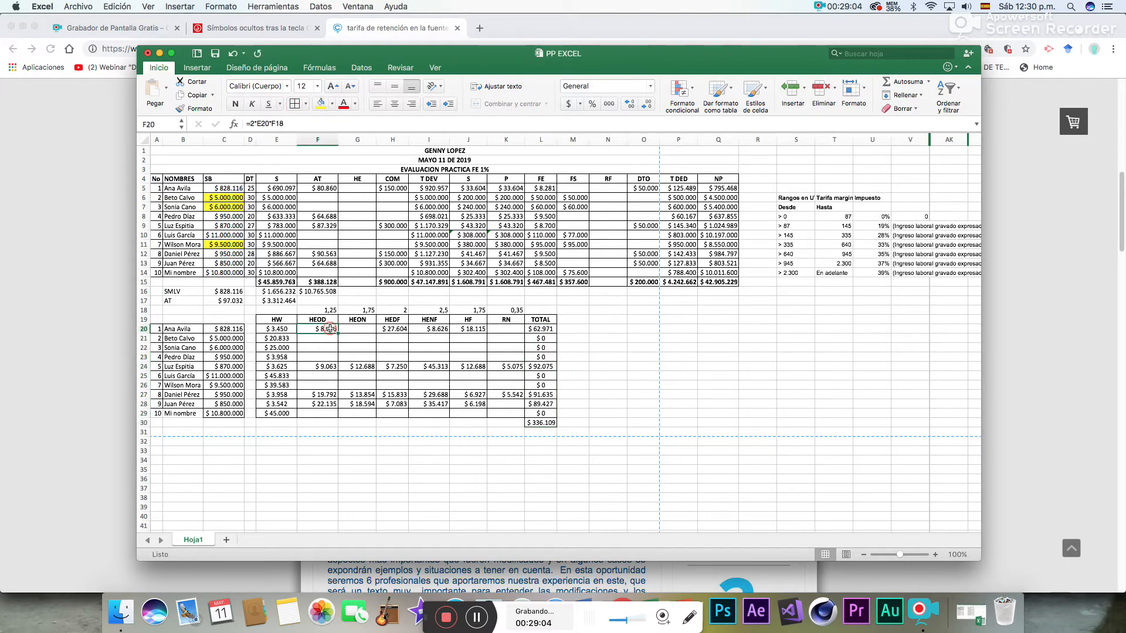
left_click(386, 328)
left_click(429, 329)
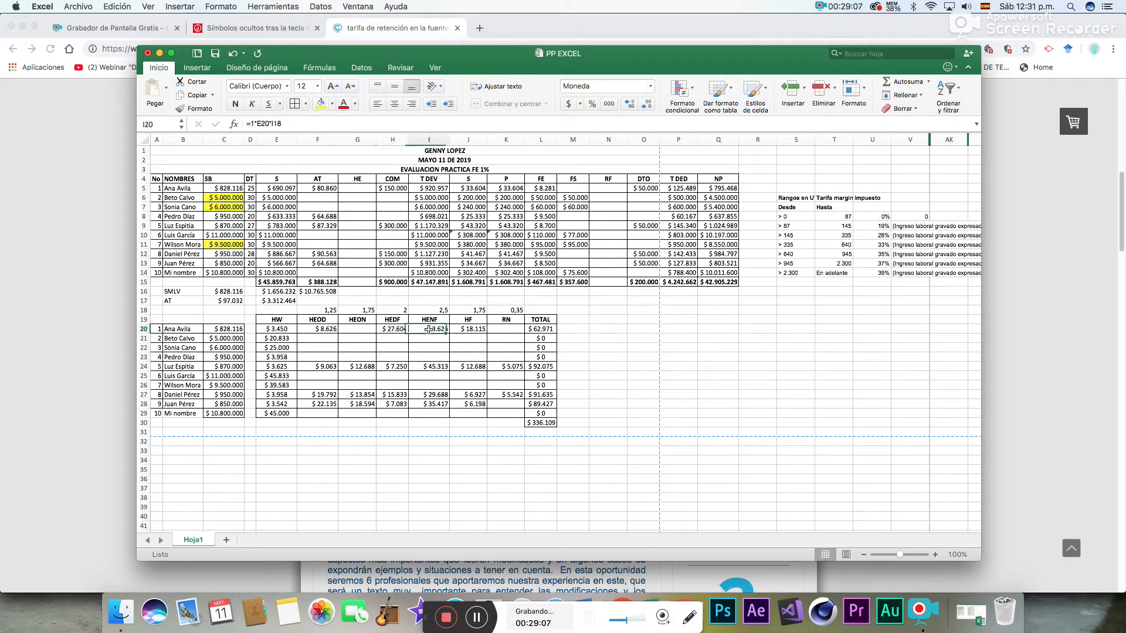
left_click(460, 329)
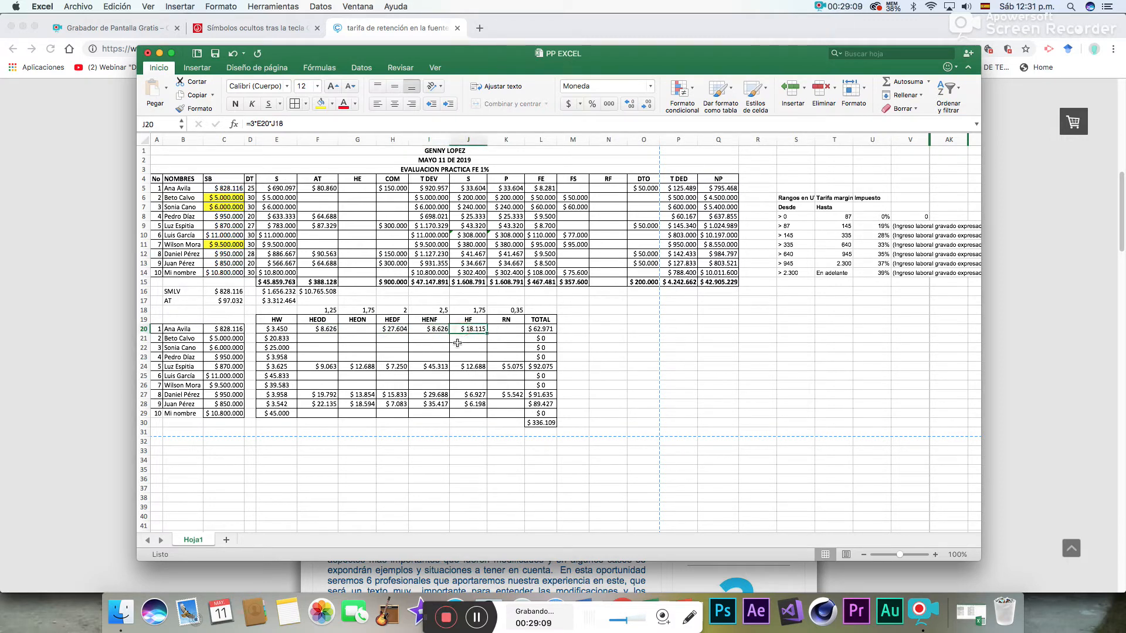
left_click(318, 367)
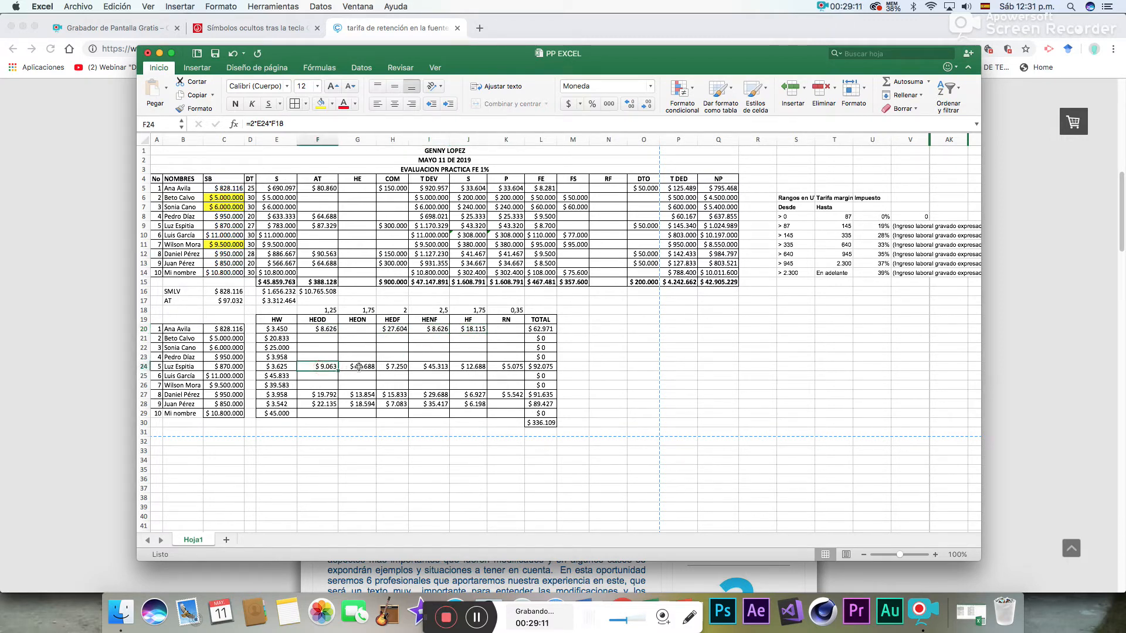
left_click(369, 366)
left_click(396, 367)
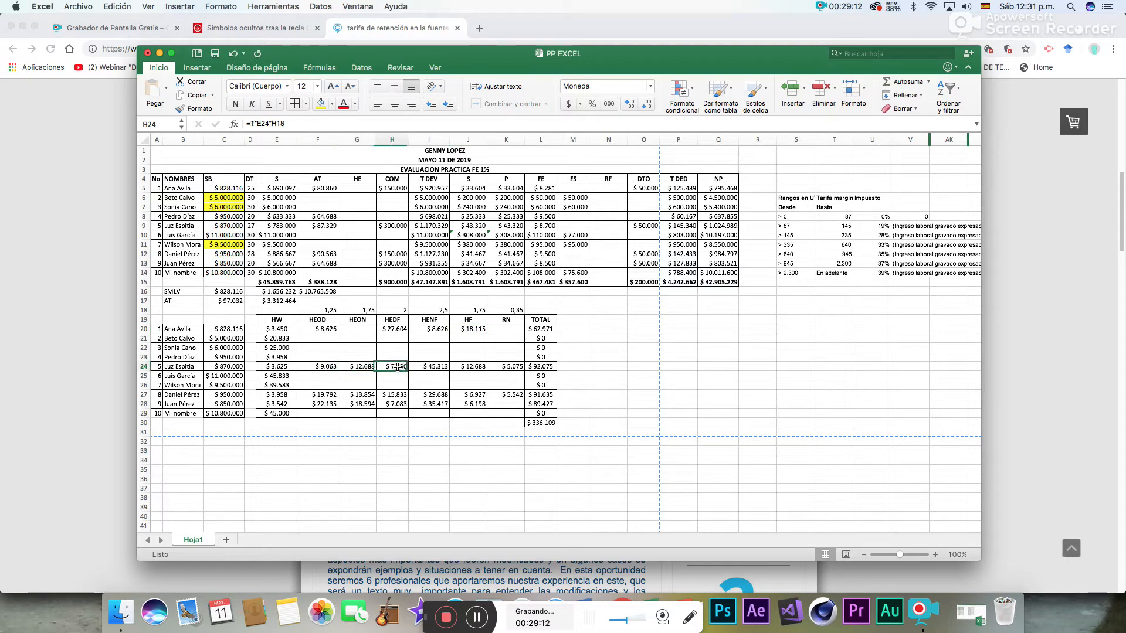
left_click(429, 366)
left_click(462, 366)
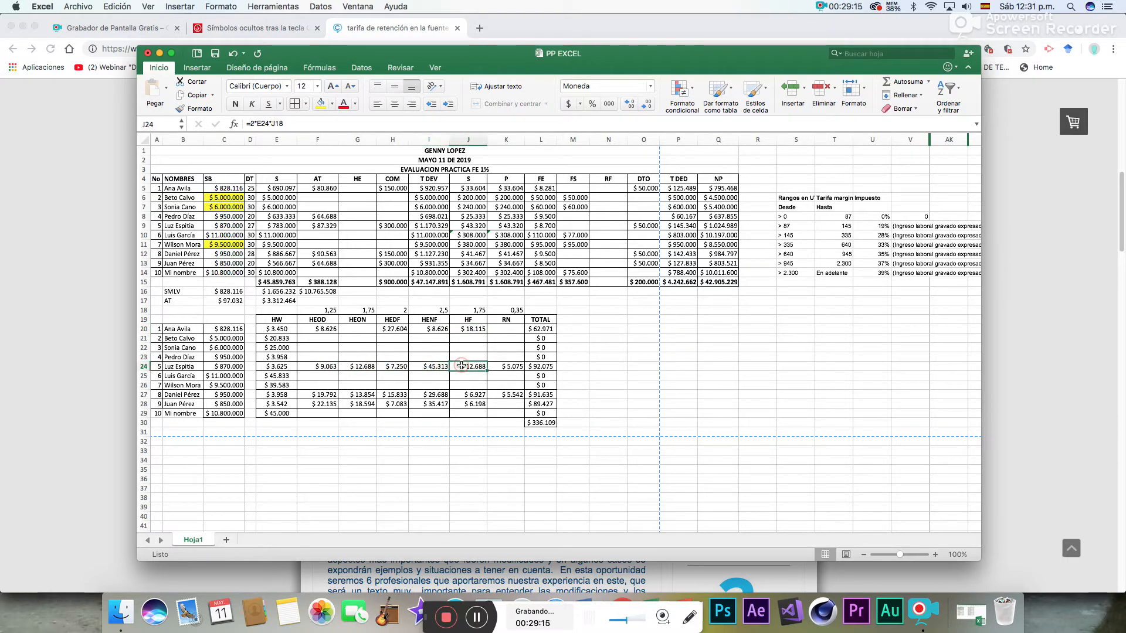
left_click(505, 368)
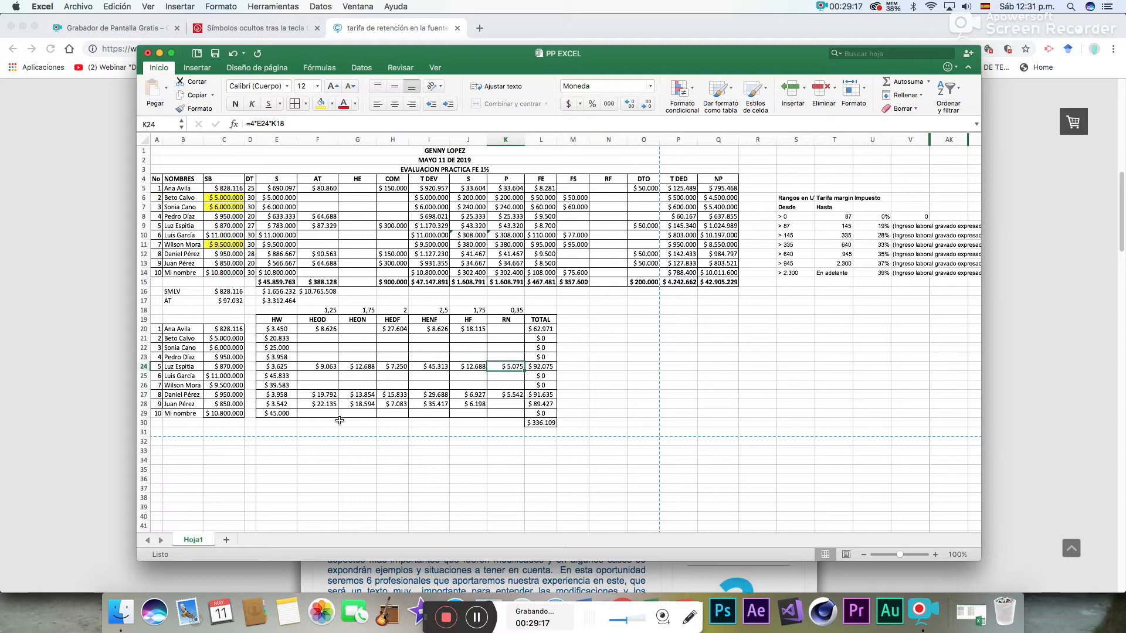
left_click(328, 394)
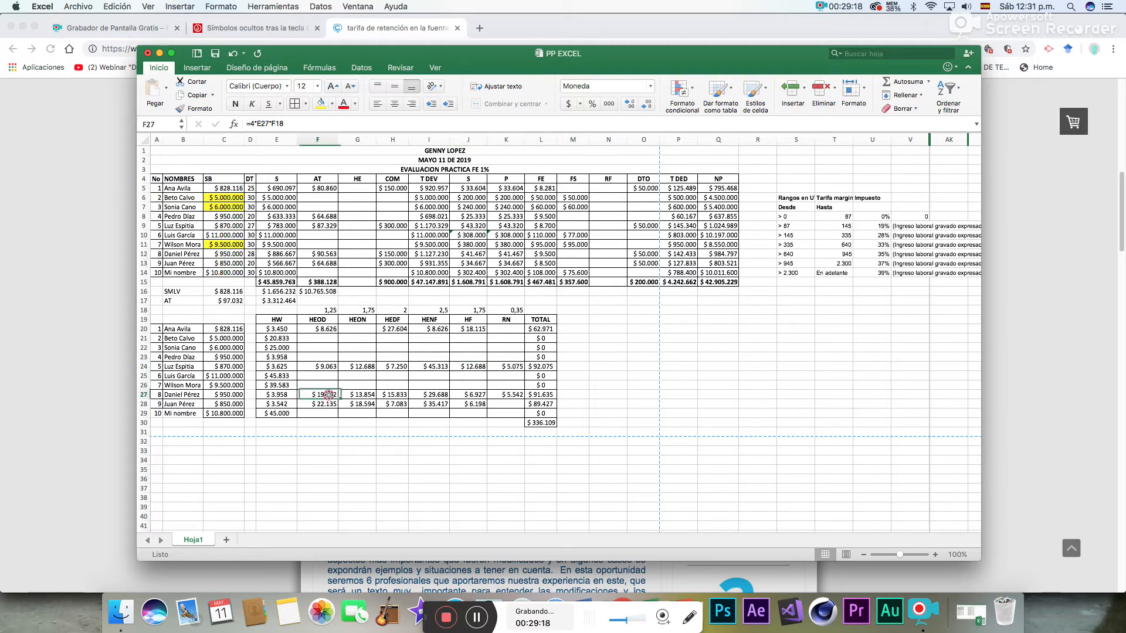
left_click(359, 395)
left_click(393, 395)
left_click(428, 395)
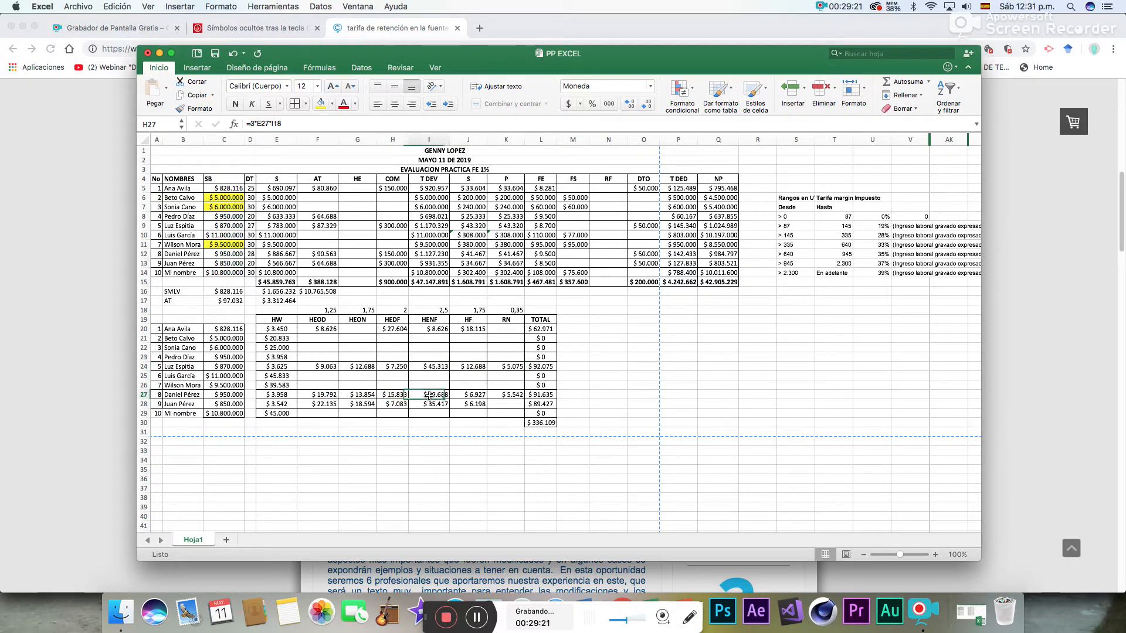
left_click(467, 394)
left_click(505, 394)
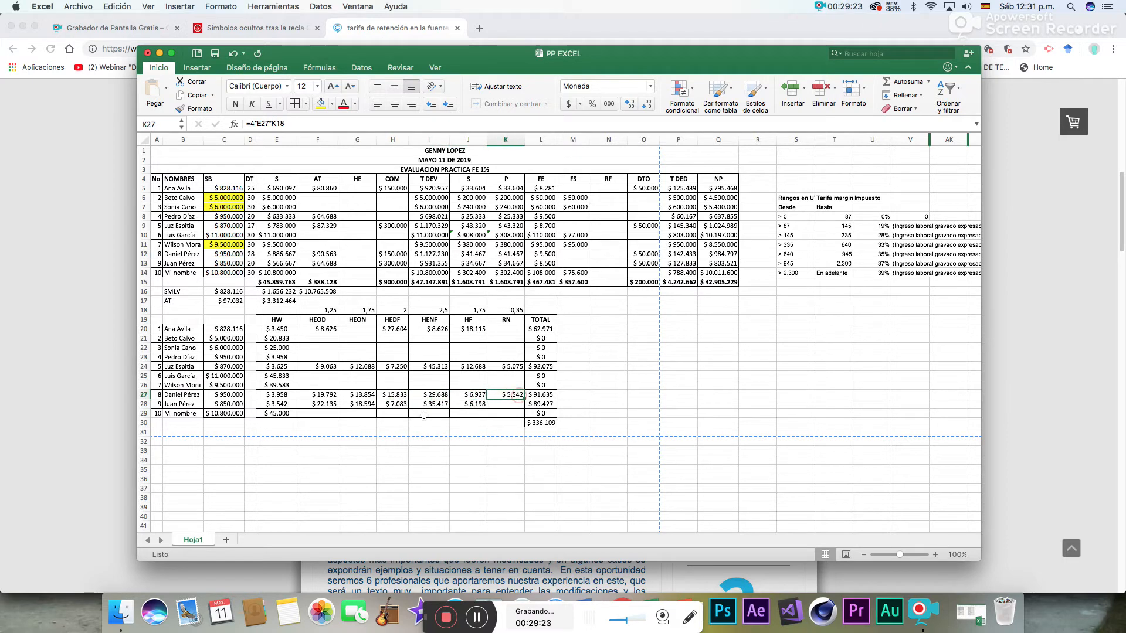
left_click(328, 404)
left_click(358, 404)
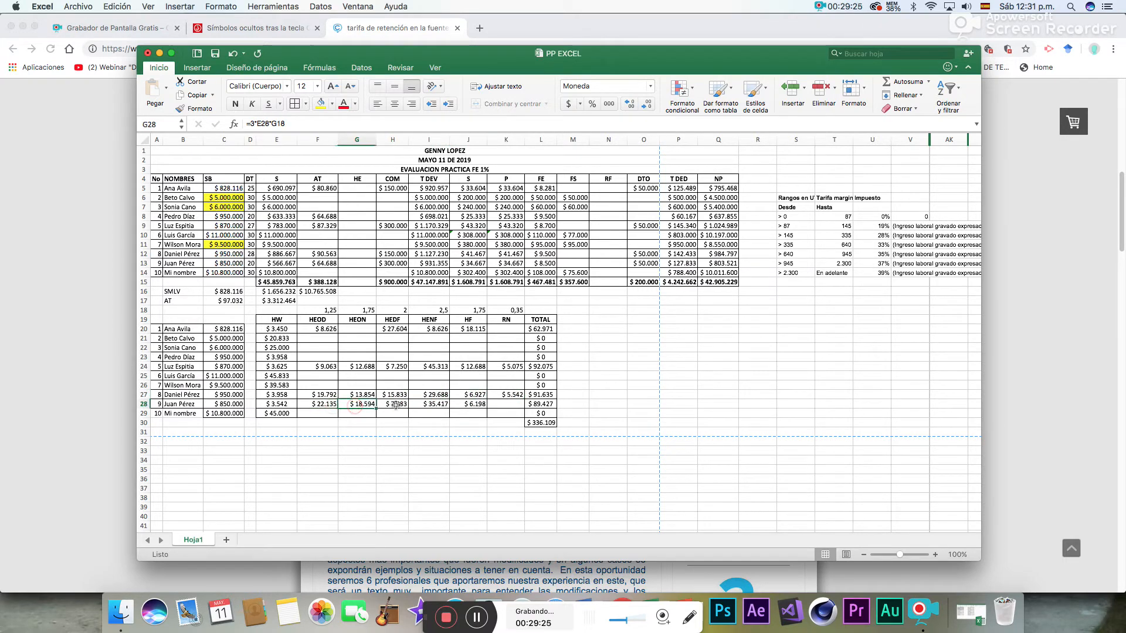
left_click(395, 404)
left_click(429, 404)
left_click(468, 404)
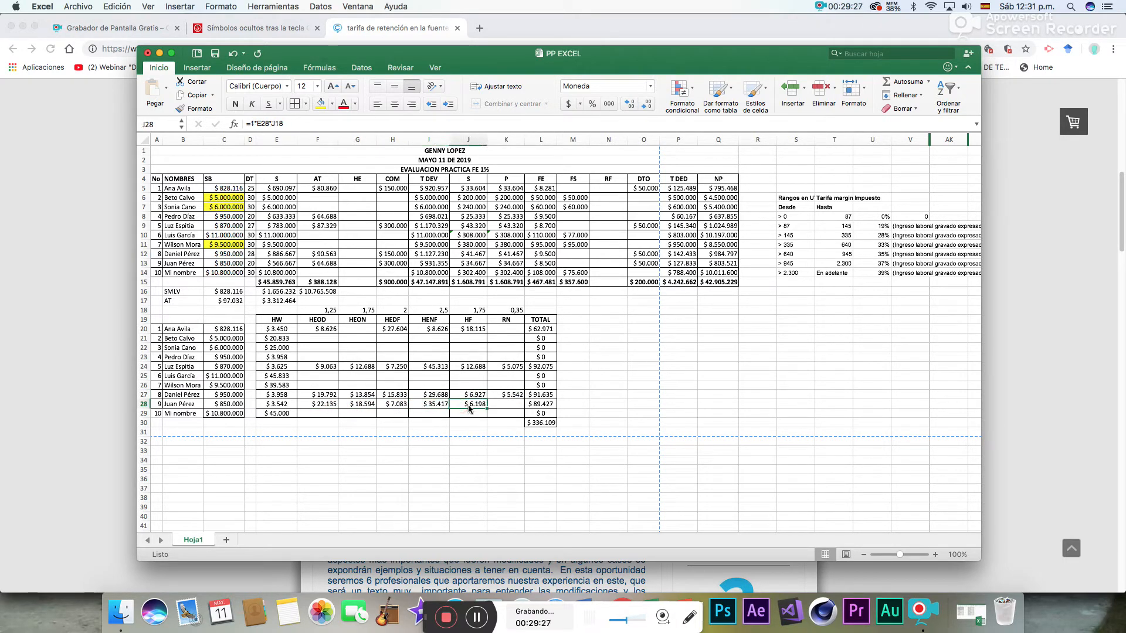
left_click(551, 410)
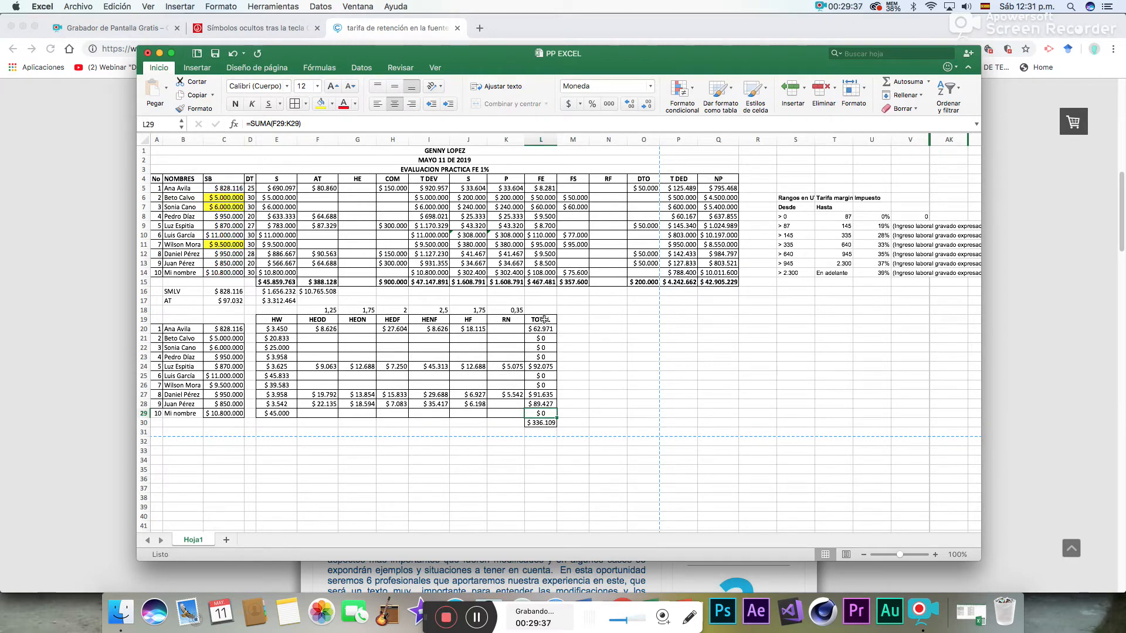
- Copy the overtime totals L20:L30 and paste them as values only into the HE column starting at G5
left_click_drag(542, 329, 544, 423)
right_click(542, 358)
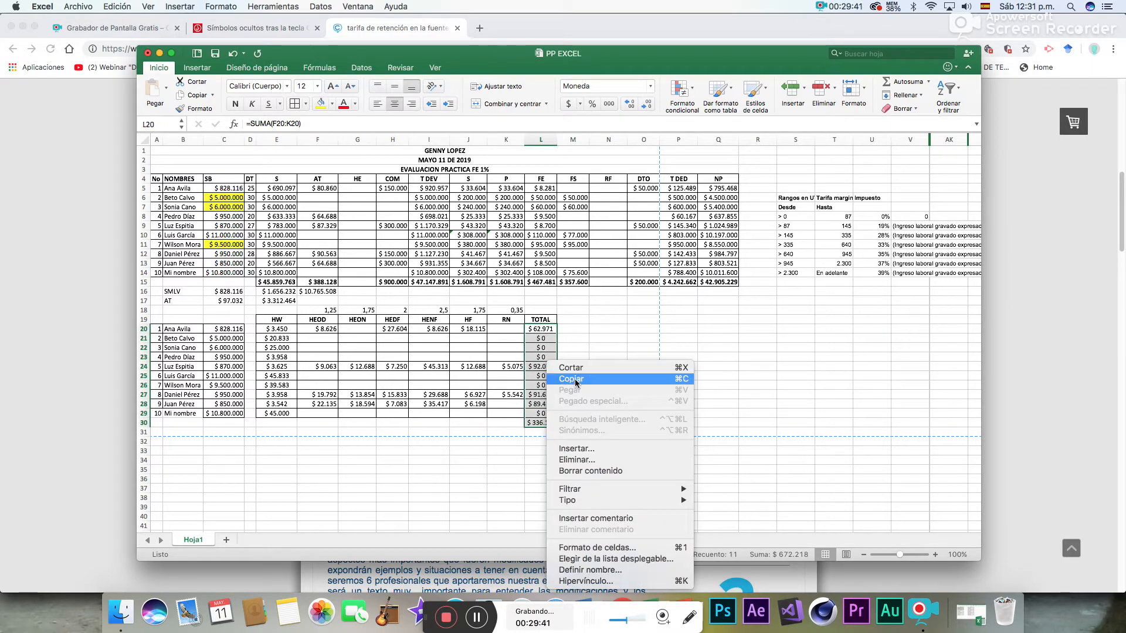
left_click(575, 379)
left_click(362, 190)
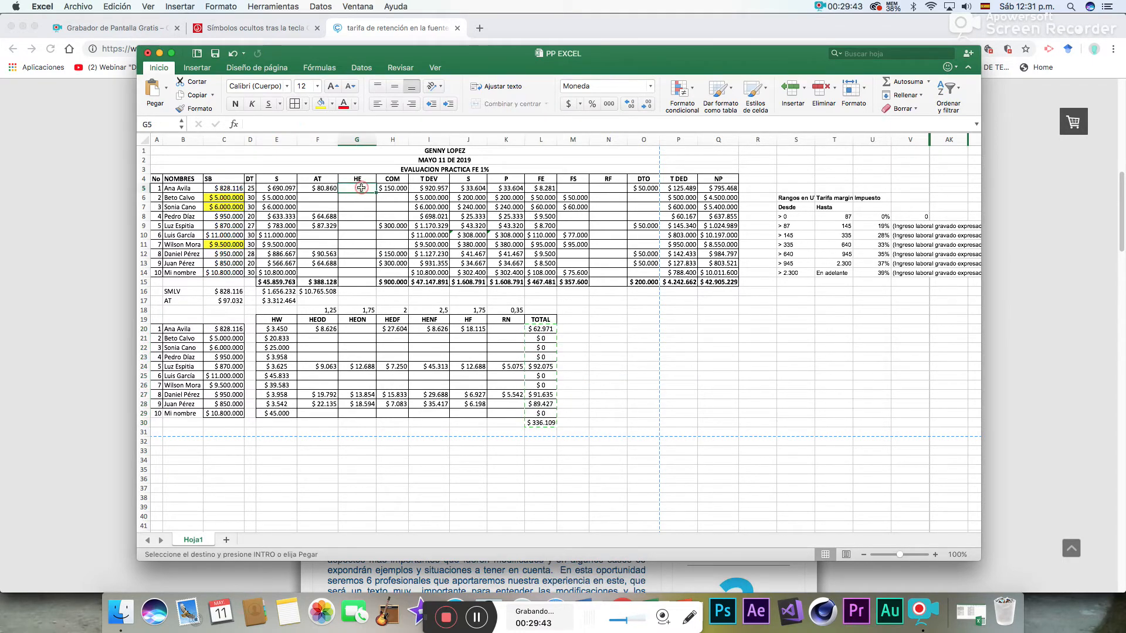
right_click(362, 190)
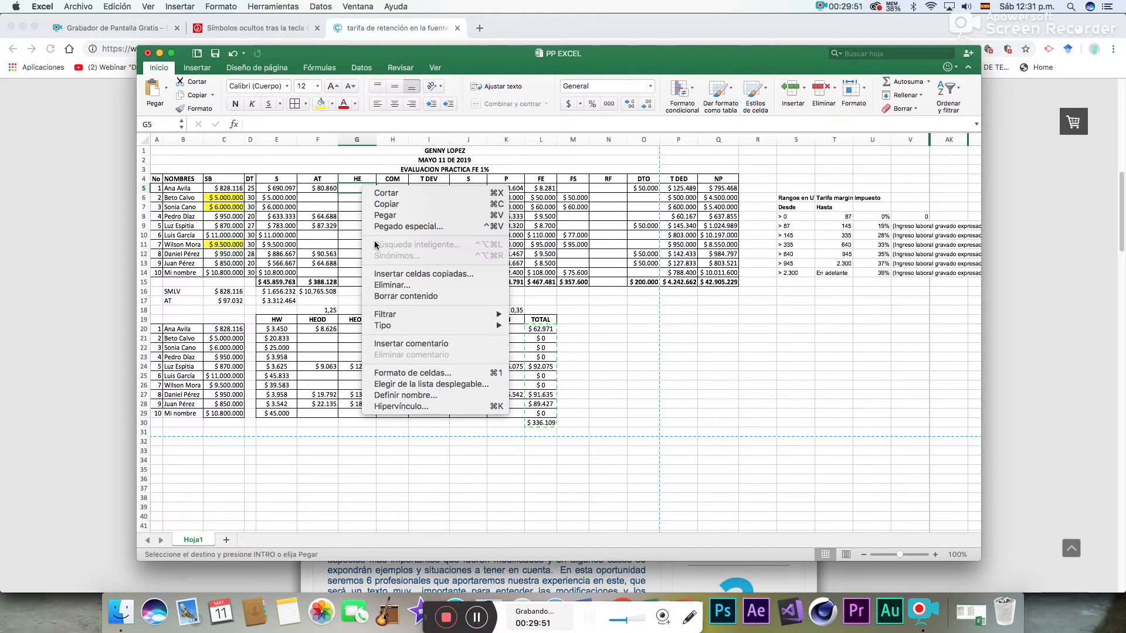
left_click(410, 226)
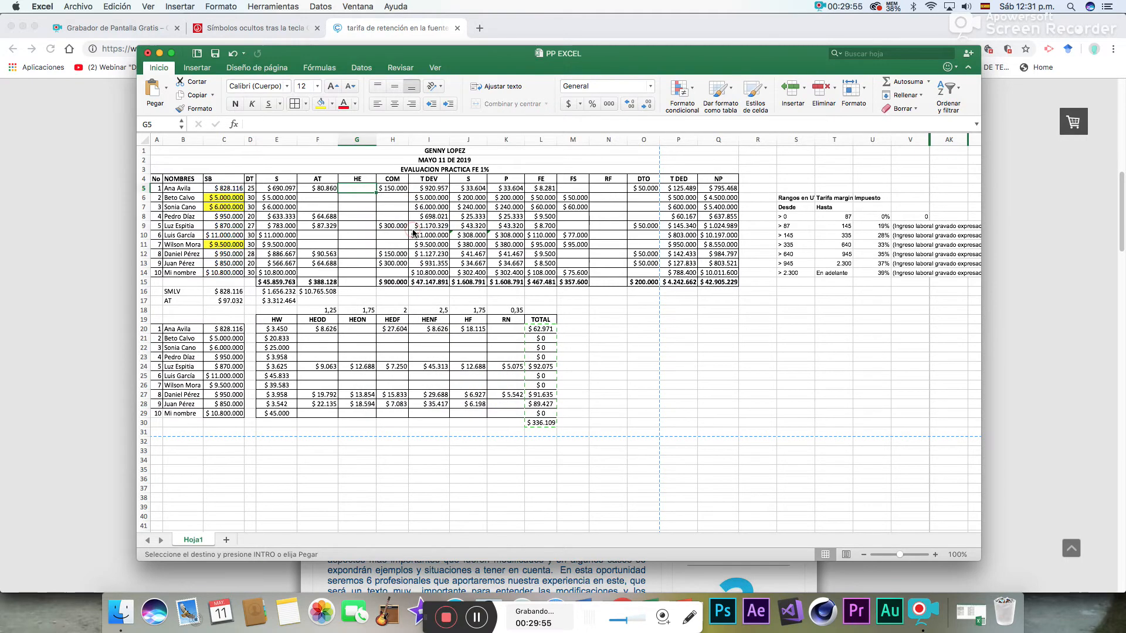
left_click(309, 181)
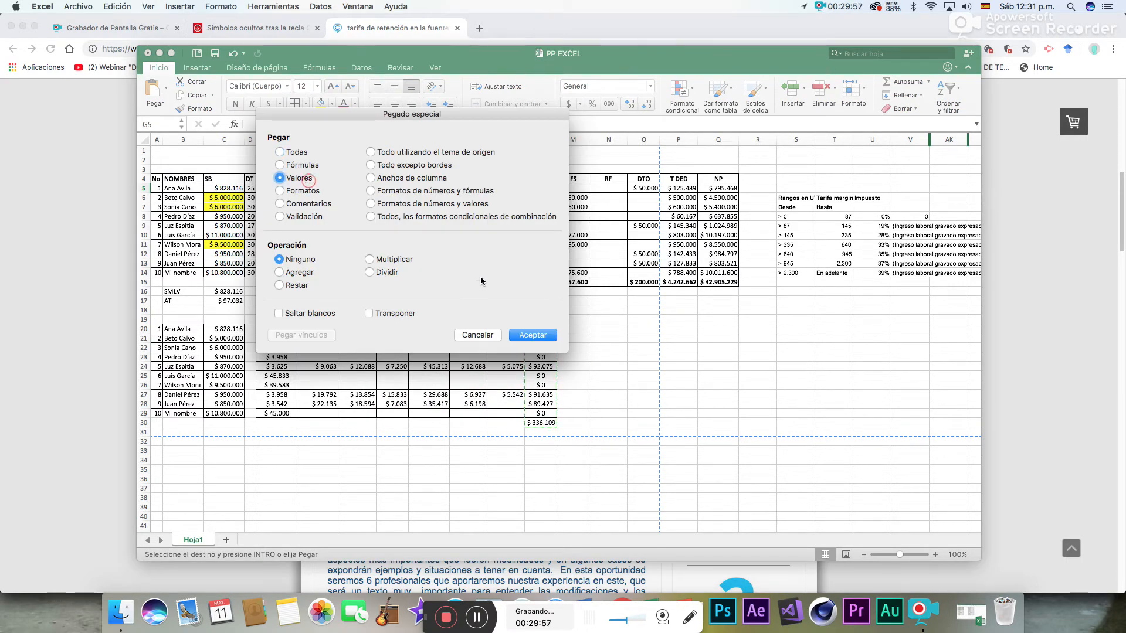
left_click(526, 336)
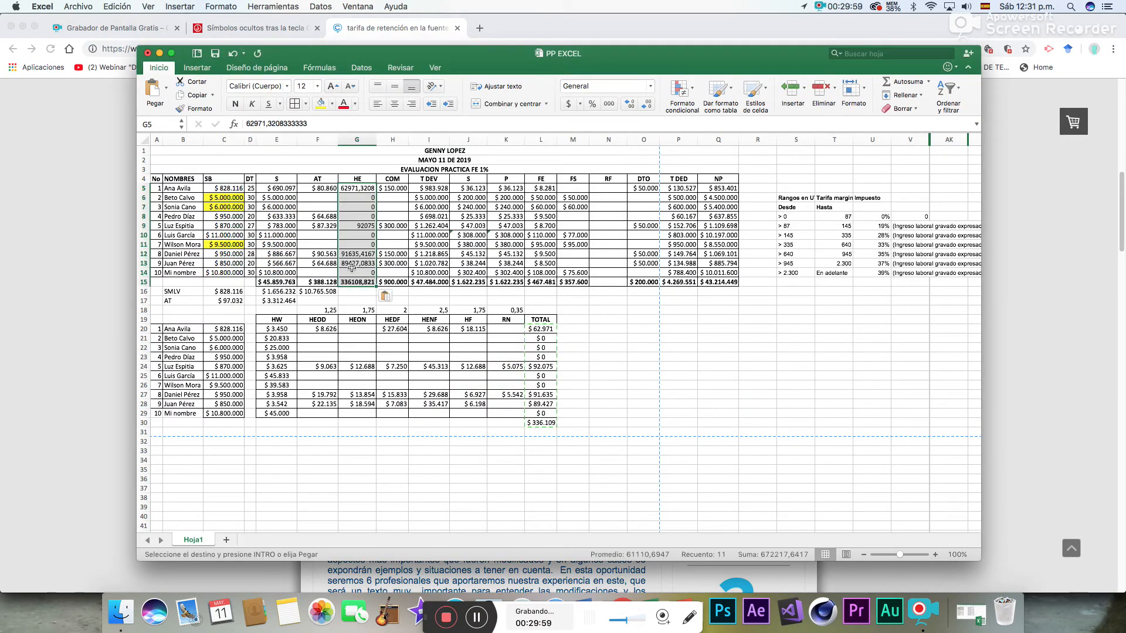
- Format the HE values in G5:G15 as currency (Moneda) without decimals and narrow column G to fit them
left_click(632, 107)
left_click(648, 107)
left_click(648, 106)
left_click(648, 107)
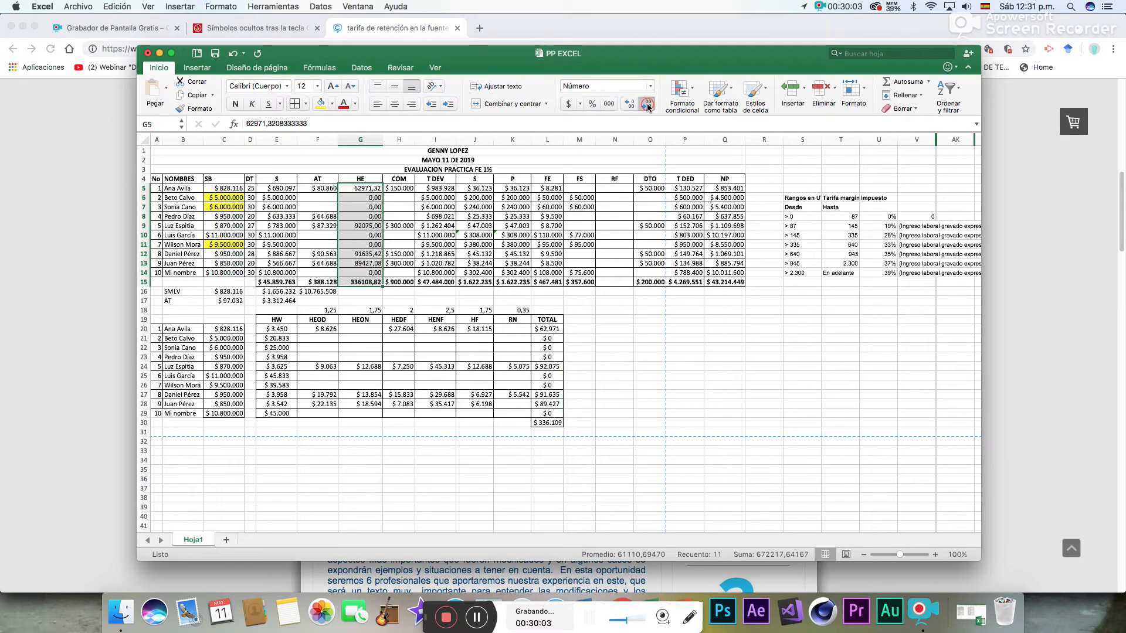
left_click(648, 107)
left_click(648, 107)
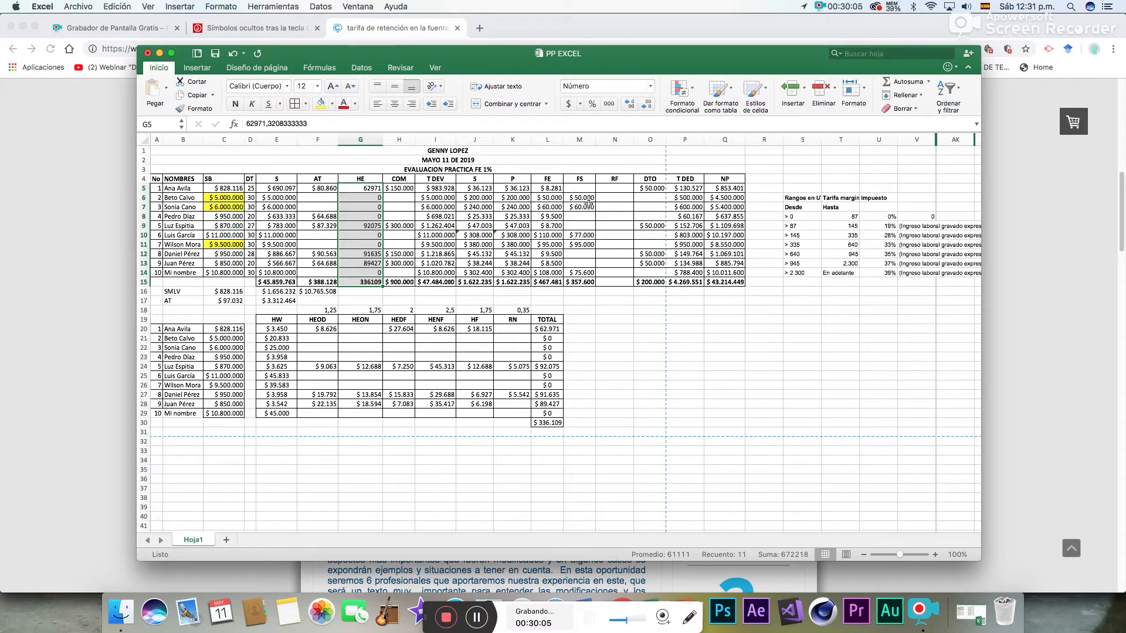
left_click(650, 86)
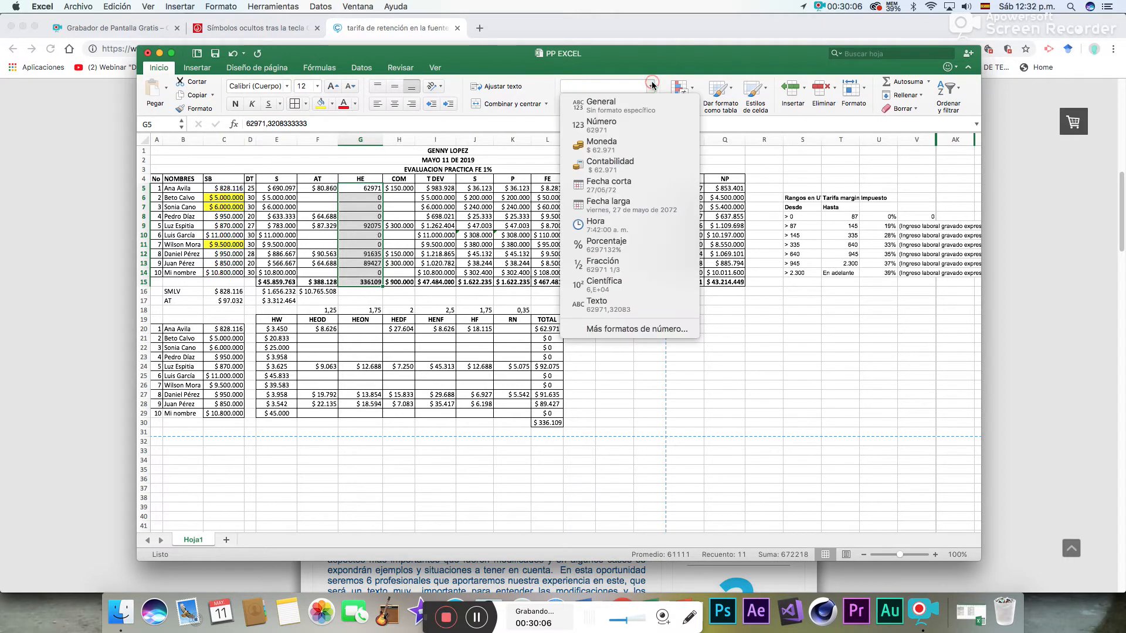
left_click(596, 151)
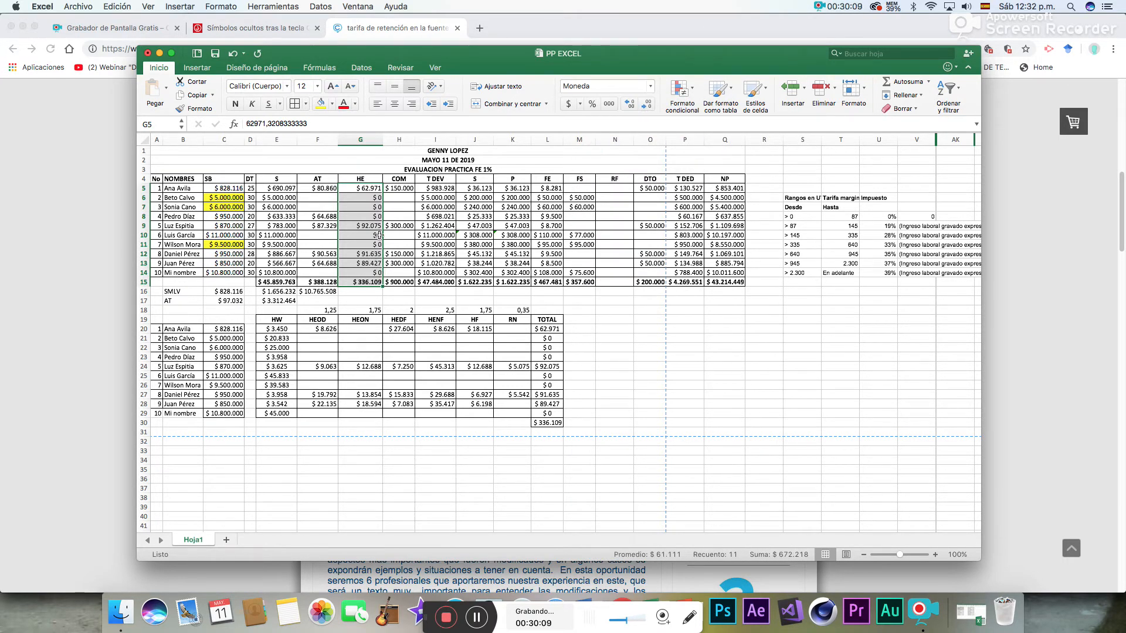
left_click_drag(385, 142, 372, 143)
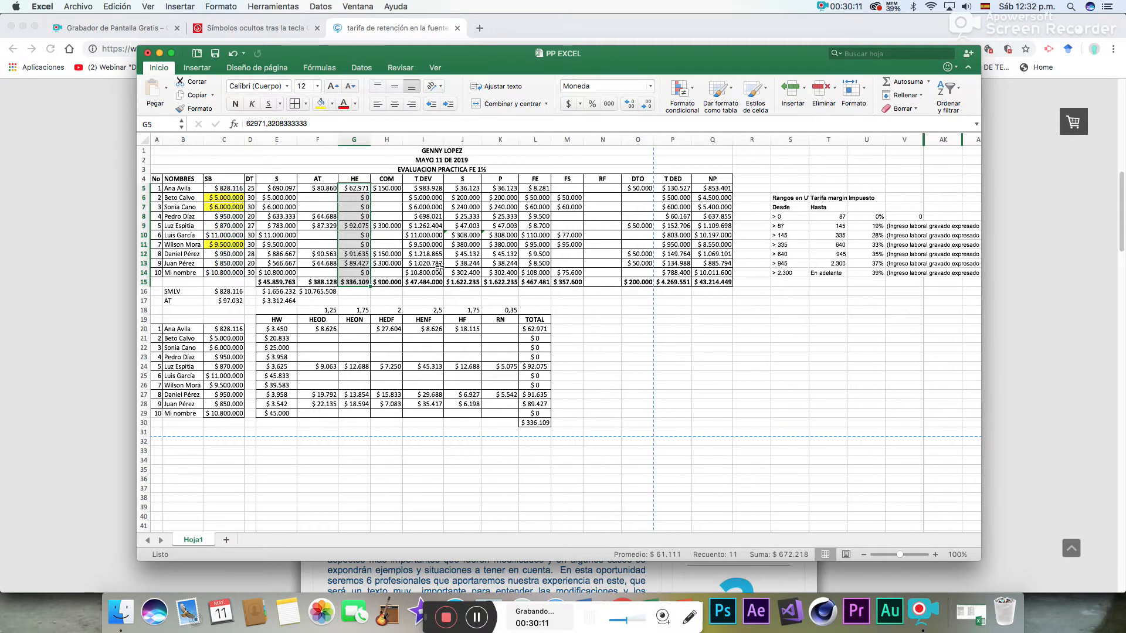
left_click(642, 344)
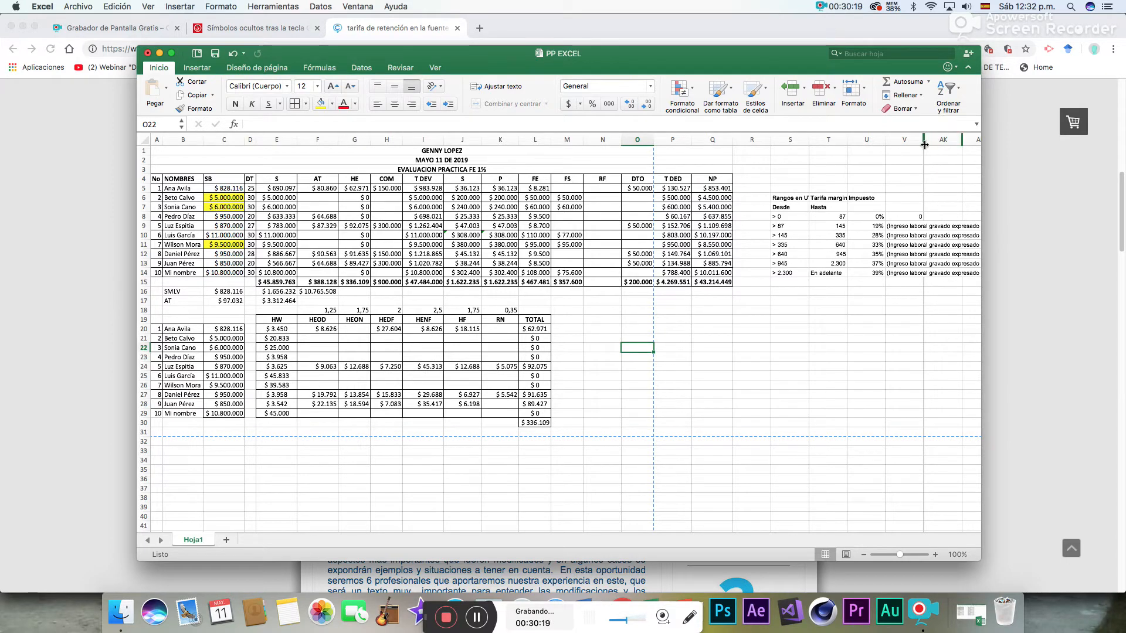
- Try to hide columns V through AM beside the withholding table, and undo the hiding
left_click_drag(913, 138, 975, 138)
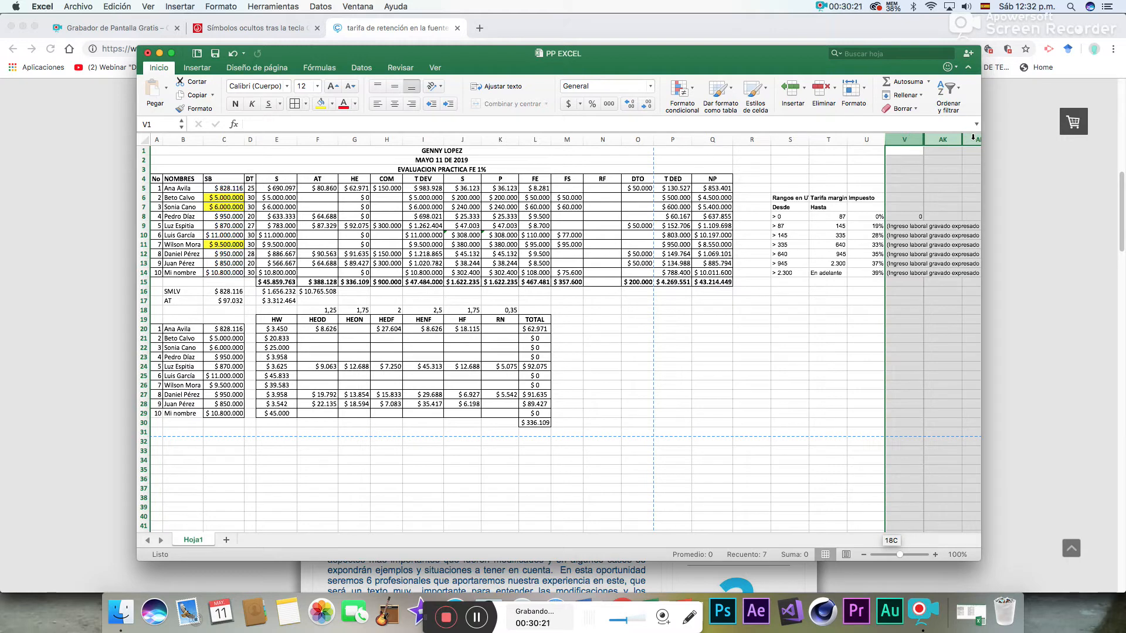
left_click_drag(821, 528, 881, 529)
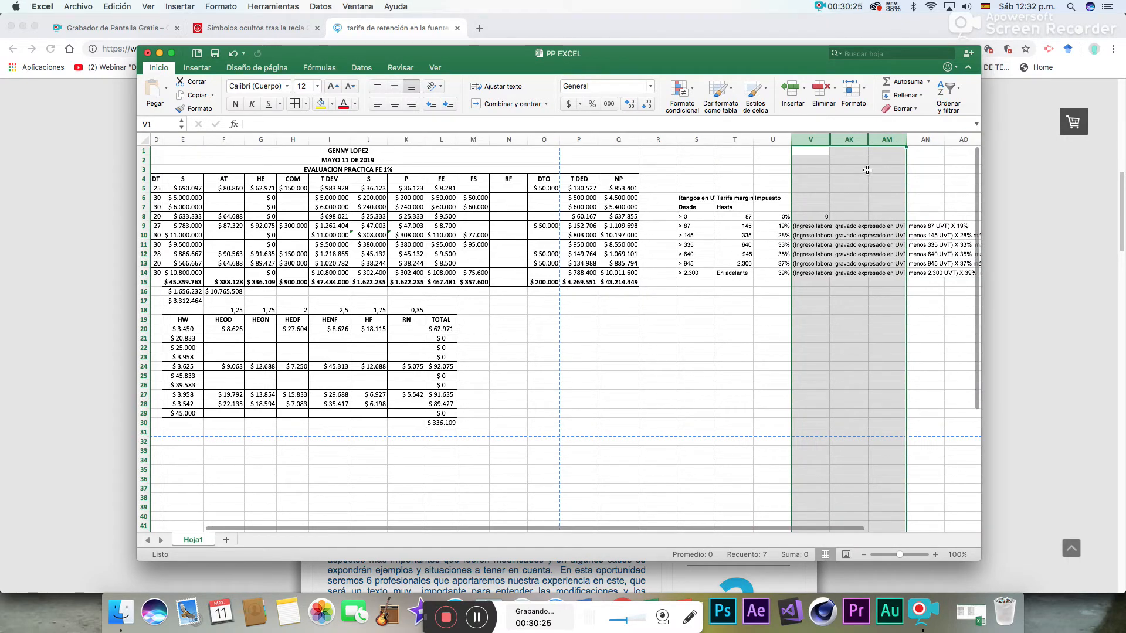
right_click(842, 141)
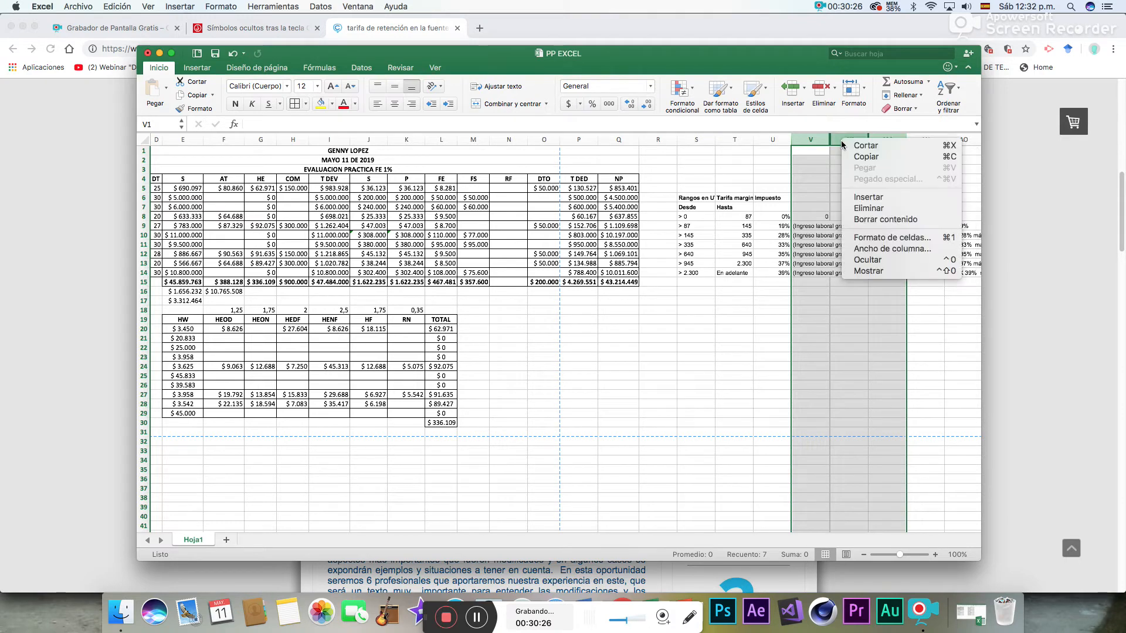
left_click(873, 260)
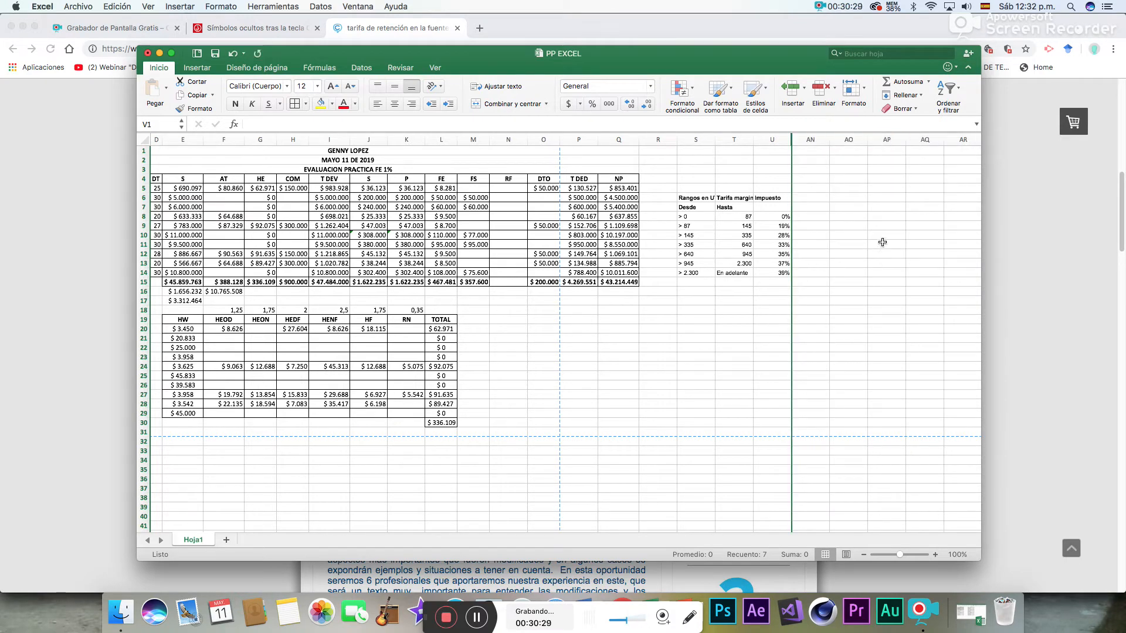
left_click(233, 57)
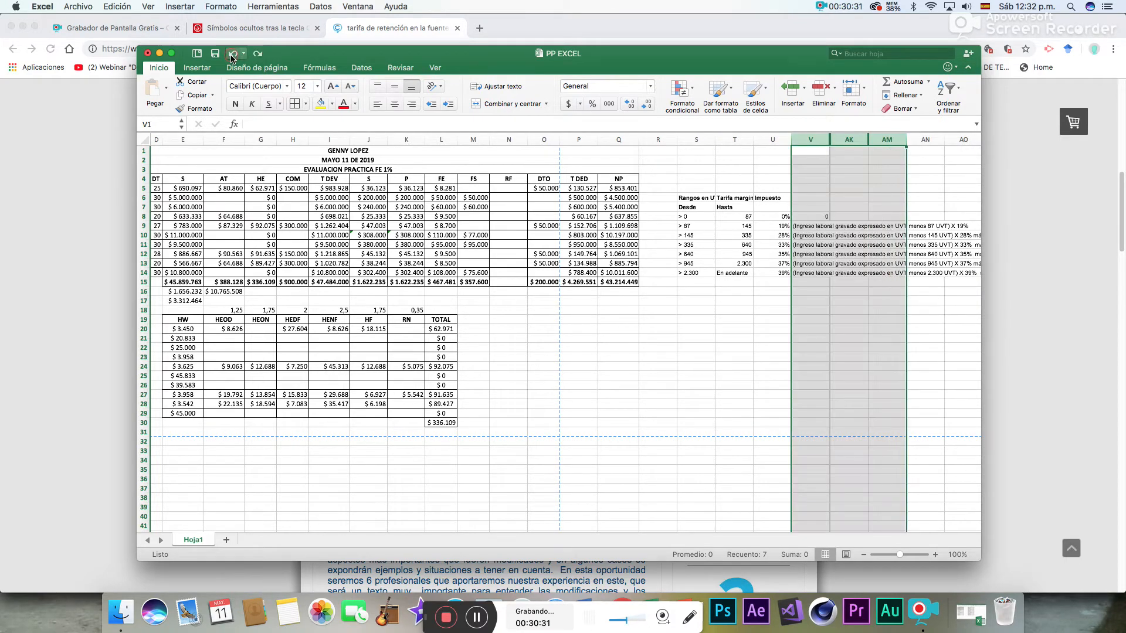
left_click(933, 327)
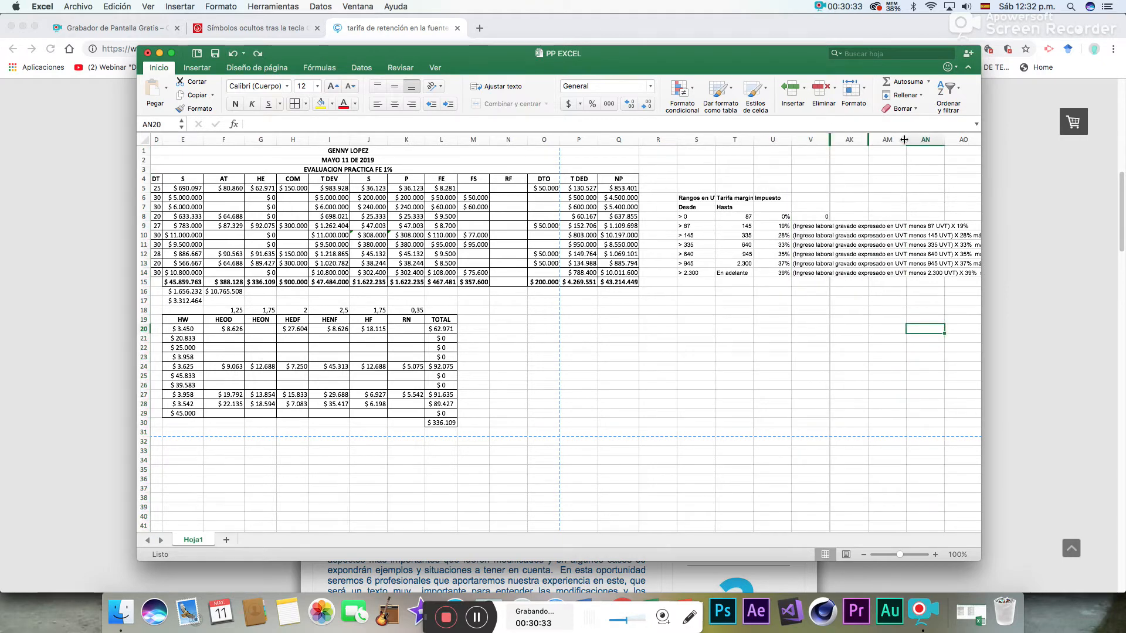
- Shrink the empty columns from AK to AT, beyond the start of the withholding formulas, to thin strips
left_click_drag(904, 139, 839, 139)
left_click(869, 139)
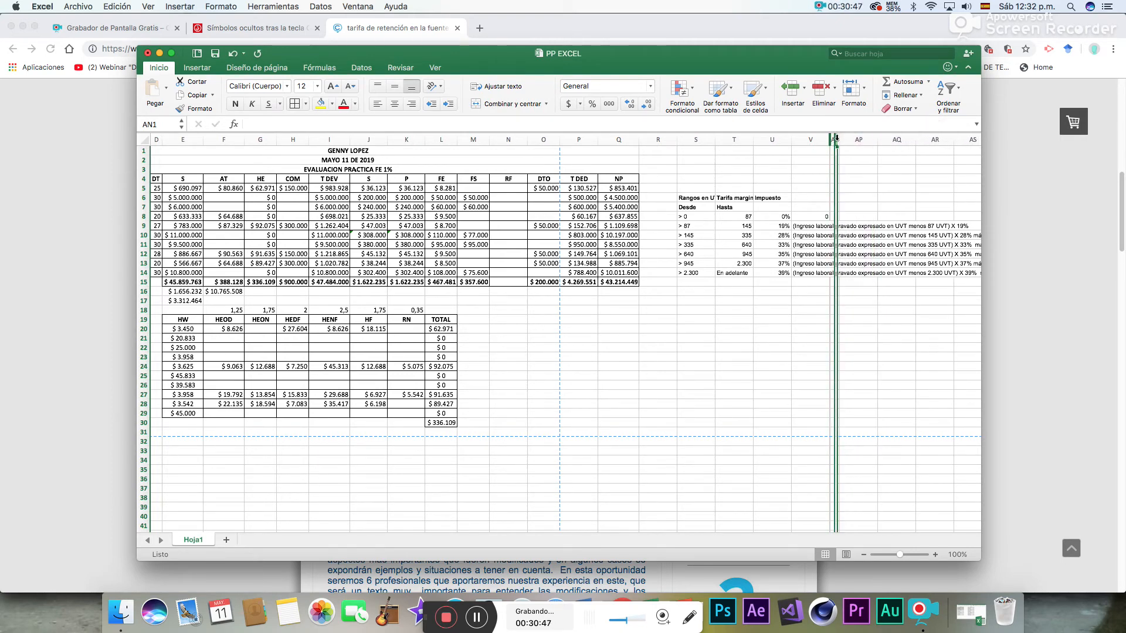
left_click(858, 140)
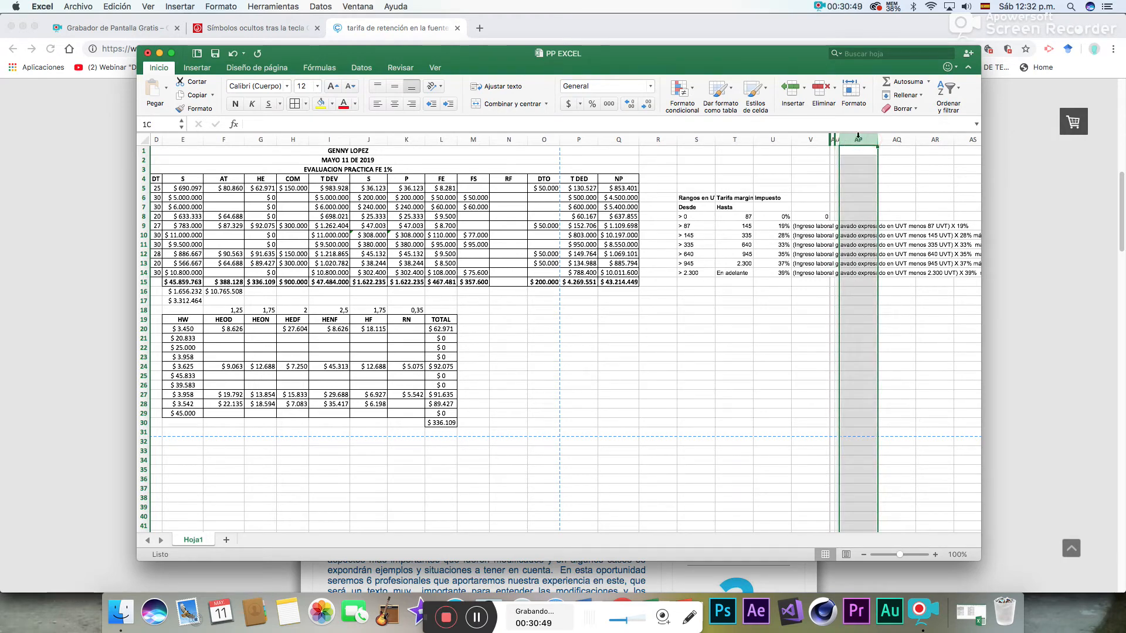
left_click_drag(877, 140, 839, 139)
left_click(865, 139)
left_click_drag(926, 139, 864, 141)
left_click(922, 139)
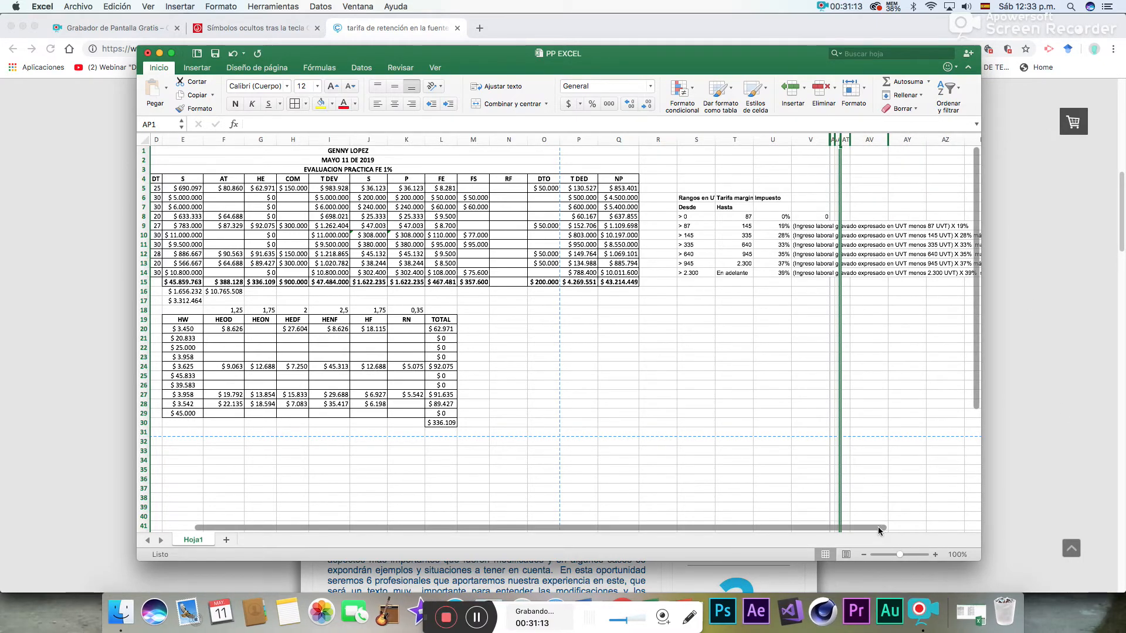
left_click_drag(878, 528, 899, 529)
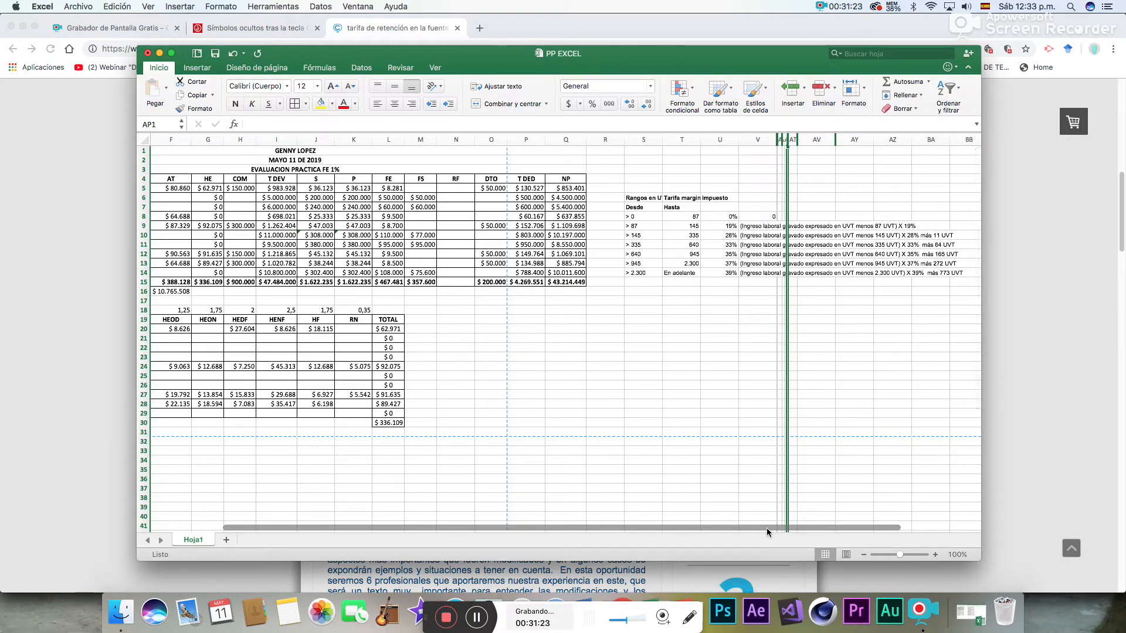
- Replace the yellow highlighting in the SB salaries C5:C14 with a white fill
left_click_drag(766, 527, 656, 532)
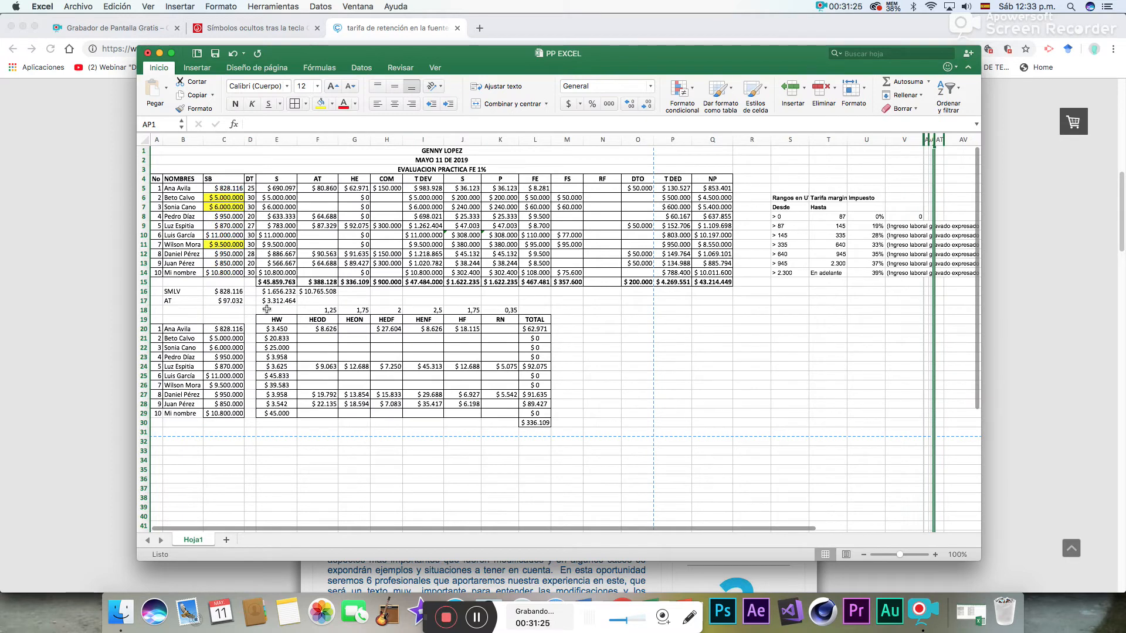
left_click_drag(224, 188, 232, 276)
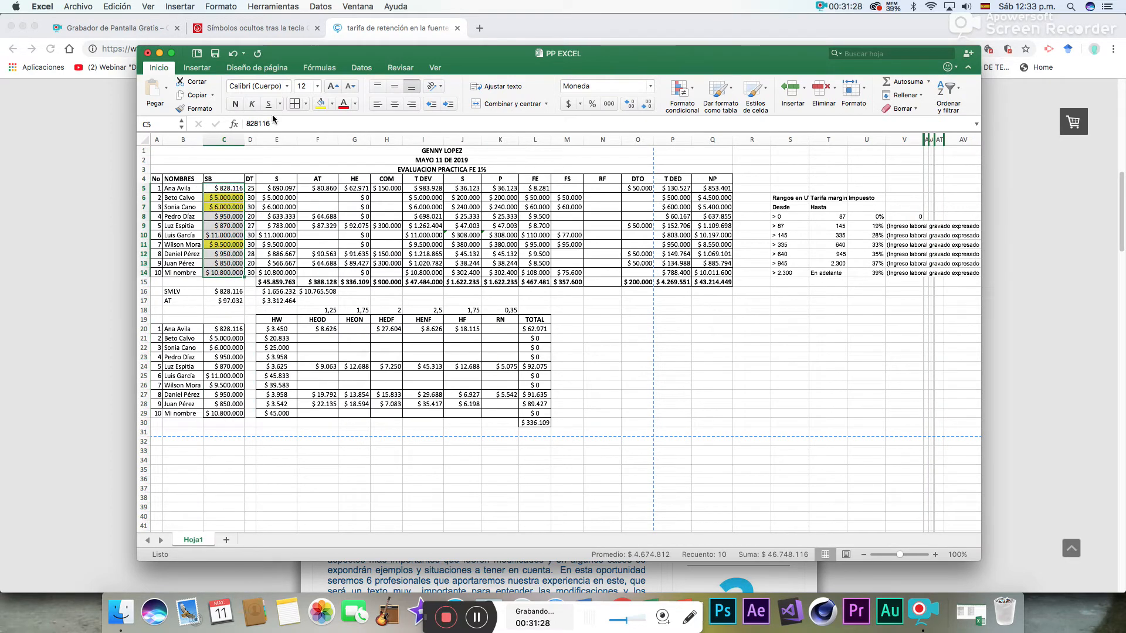
left_click(332, 103)
left_click(322, 155)
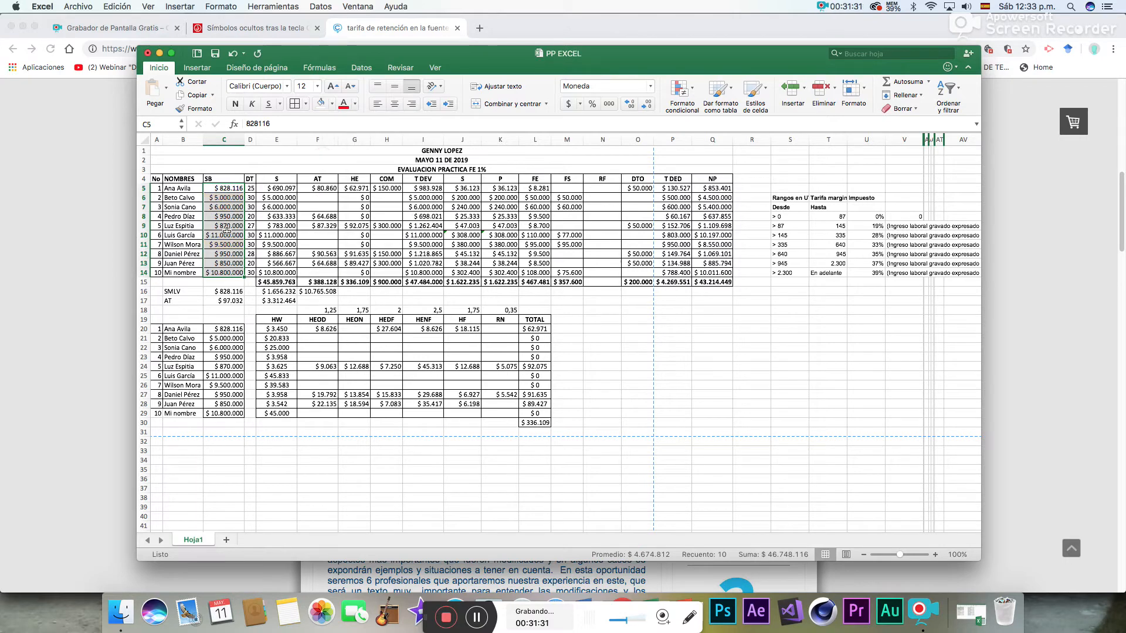
left_click_drag(605, 192, 604, 287)
left_click(601, 316)
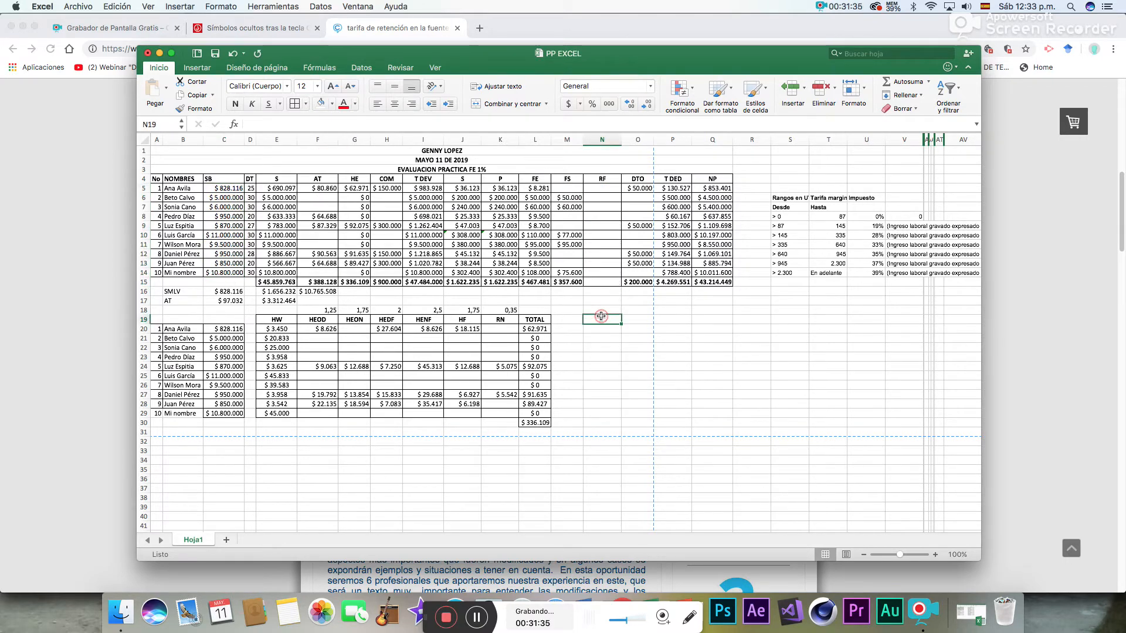
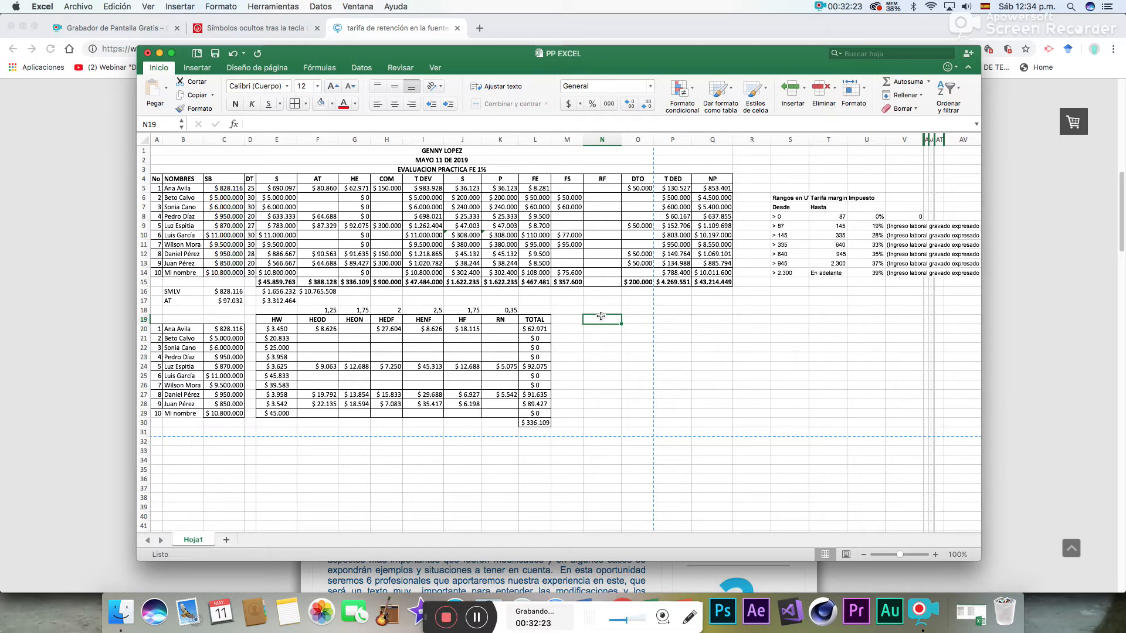
left_click_drag(223, 178, 219, 285)
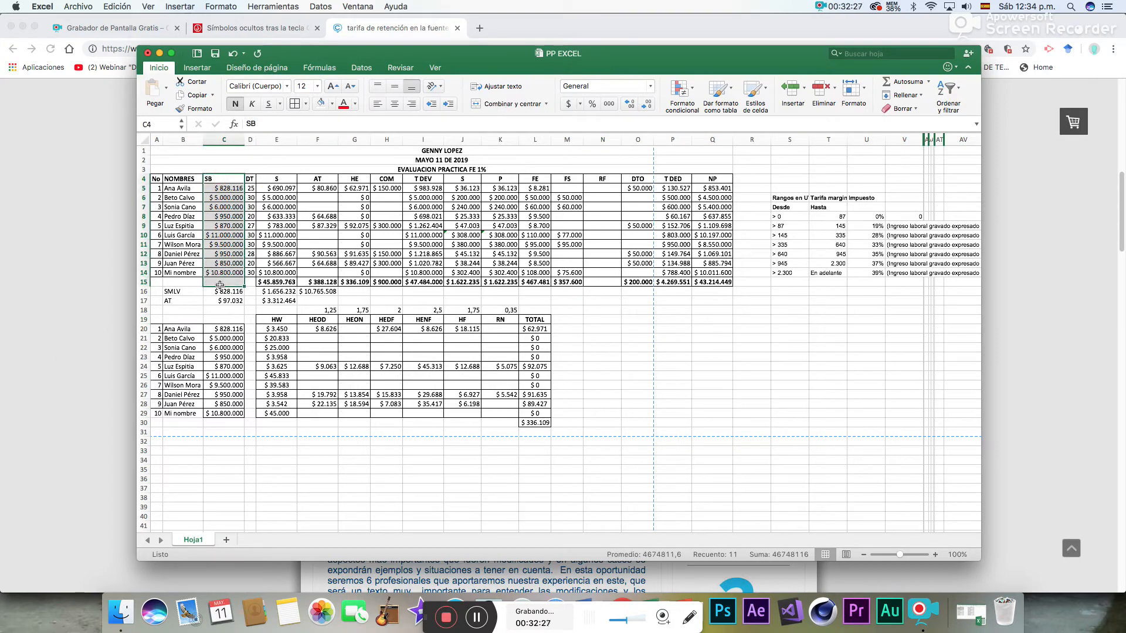
left_click(234, 299)
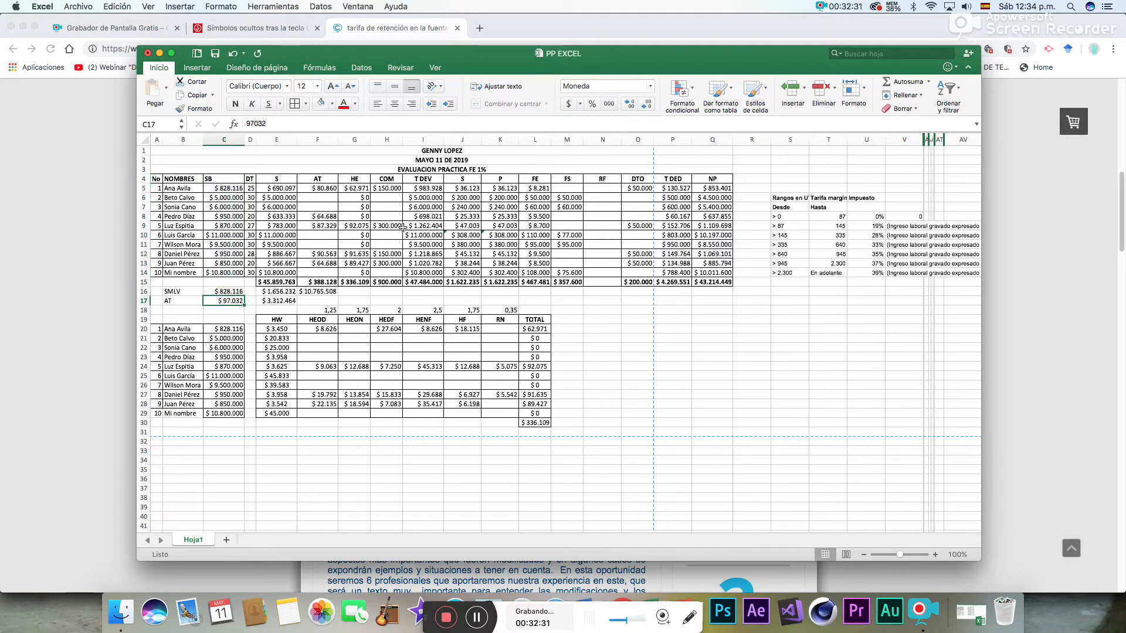
left_click_drag(439, 180, 437, 276)
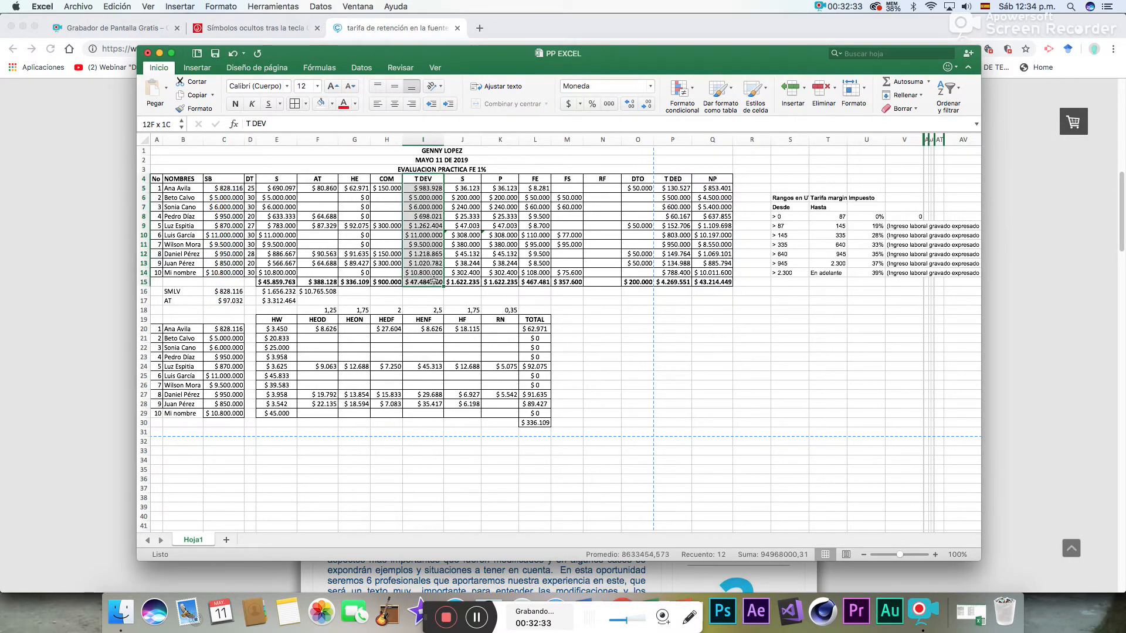
left_click(233, 215)
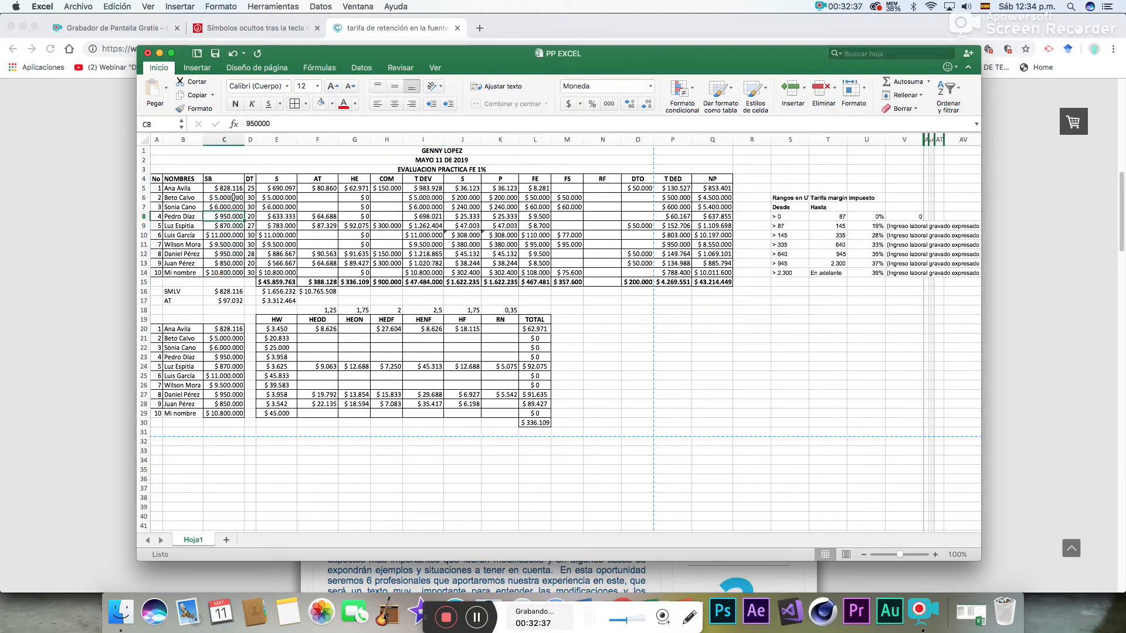
- Fill the SB salaries in C6:C7 with standard red and set their font colour to black
left_click(233, 198)
left_click_drag(233, 198, 233, 207)
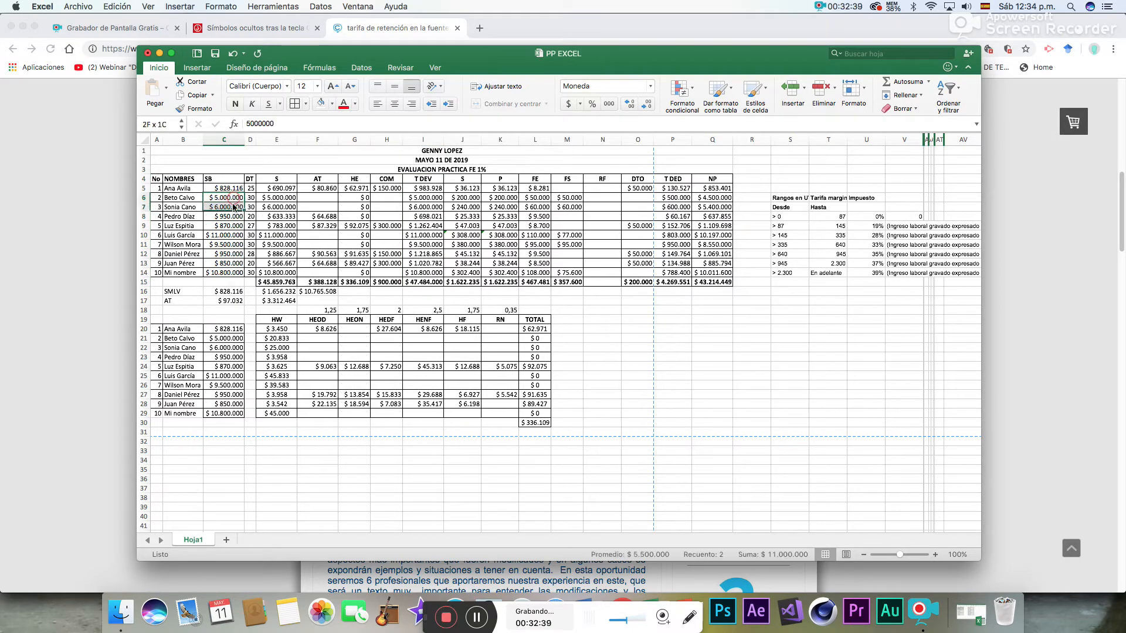
left_click(337, 106)
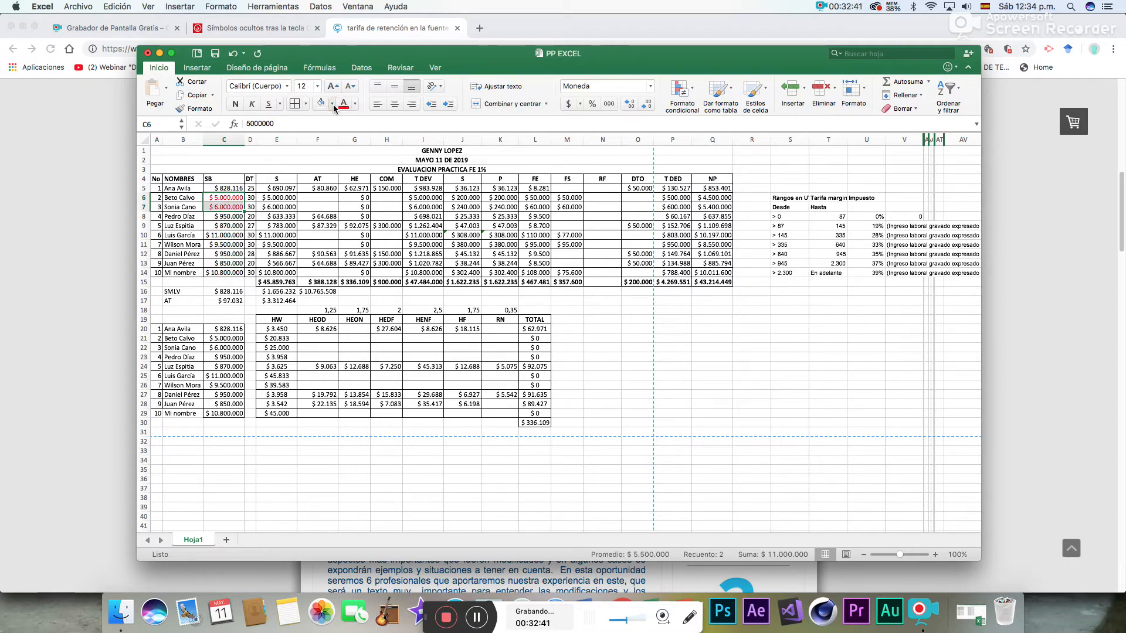
left_click(332, 104)
left_click(356, 105)
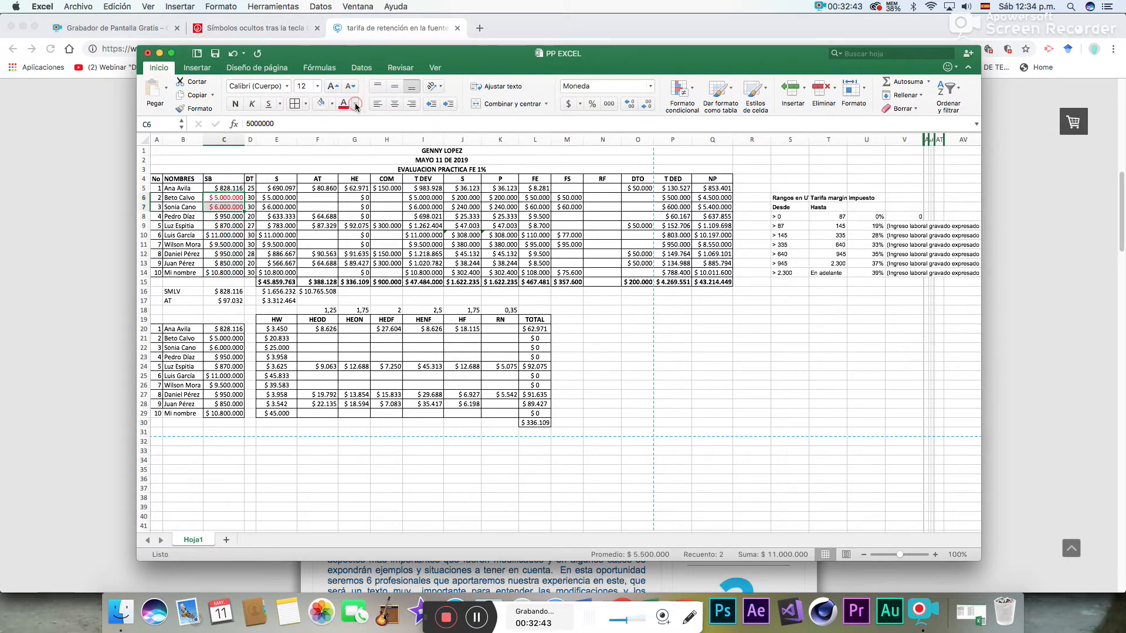
left_click(358, 156)
left_click(332, 104)
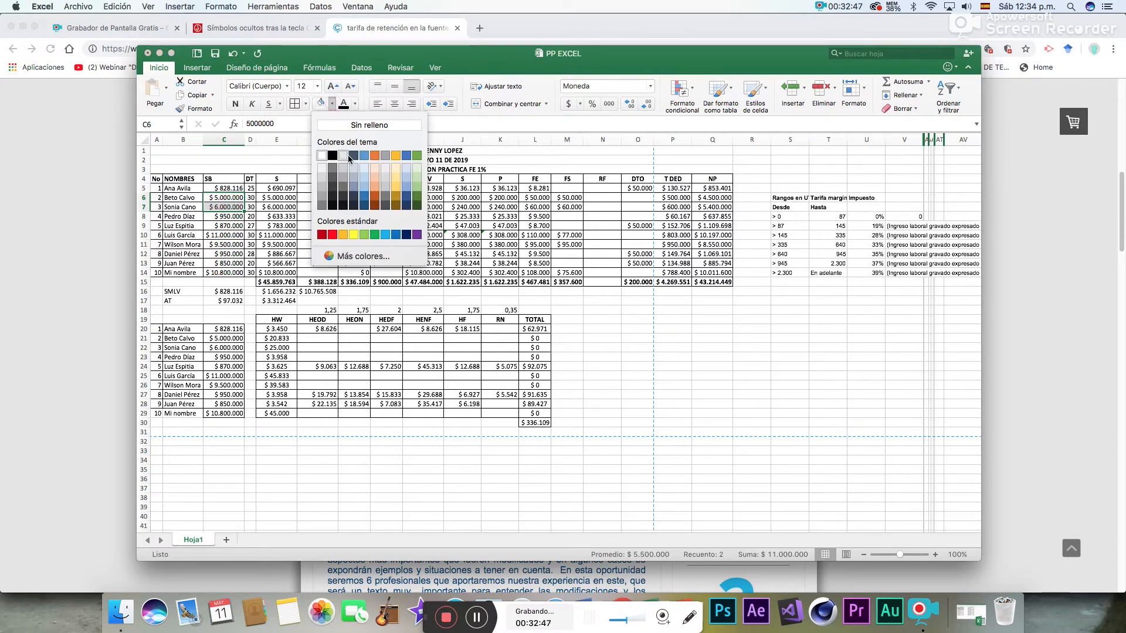
left_click(333, 236)
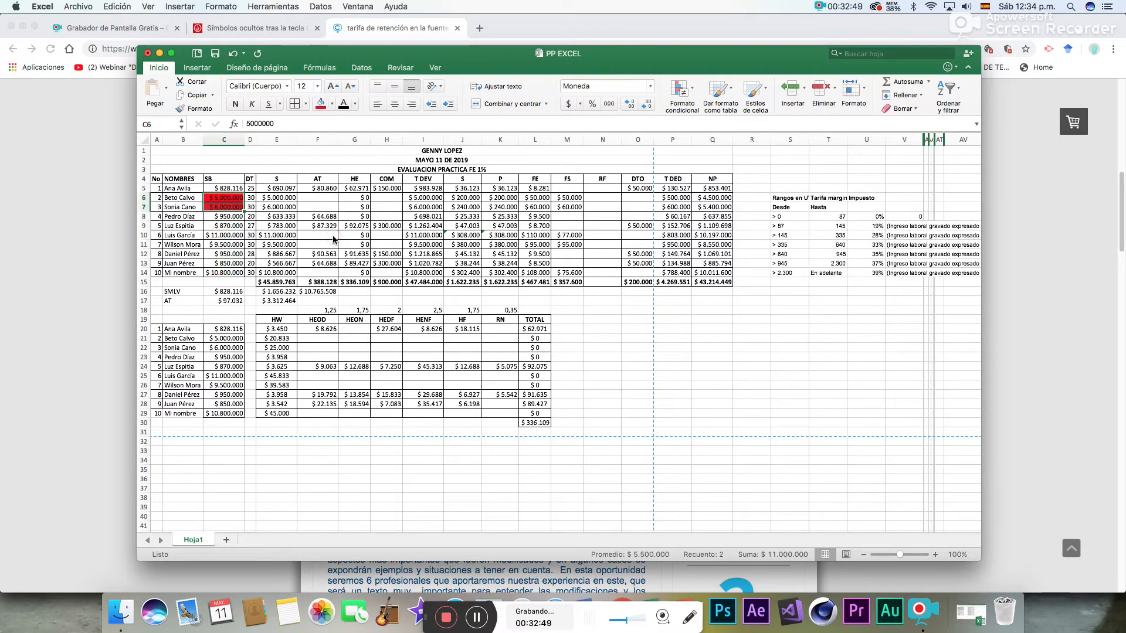
- Apply the same red fill to the other high SB salaries in C10, C11 and C14
left_click(227, 238)
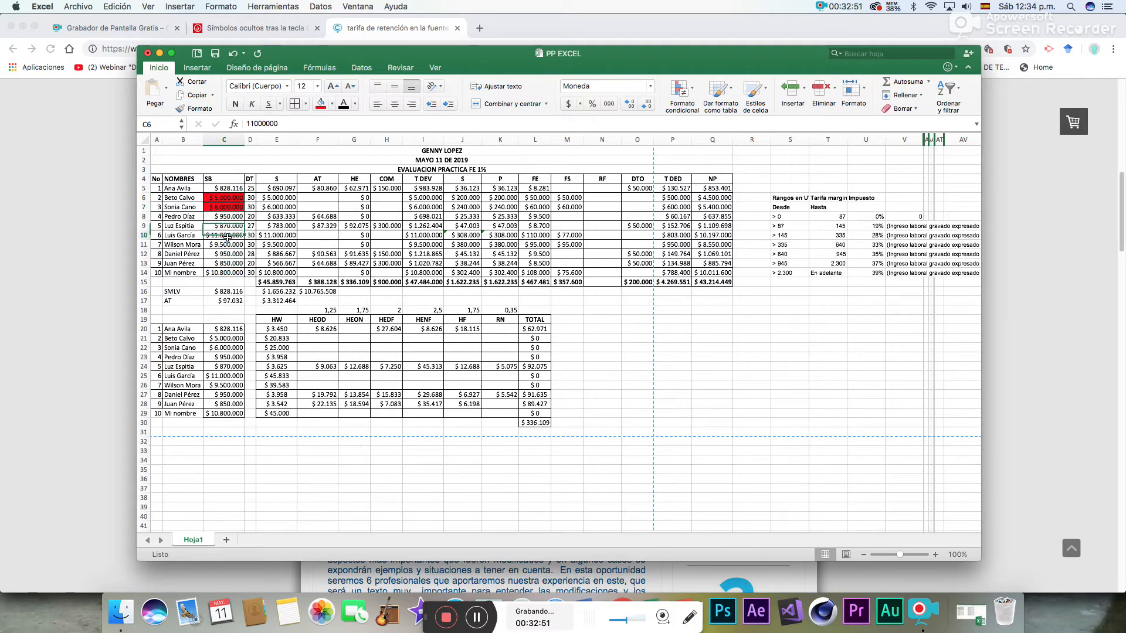
left_click(317, 104)
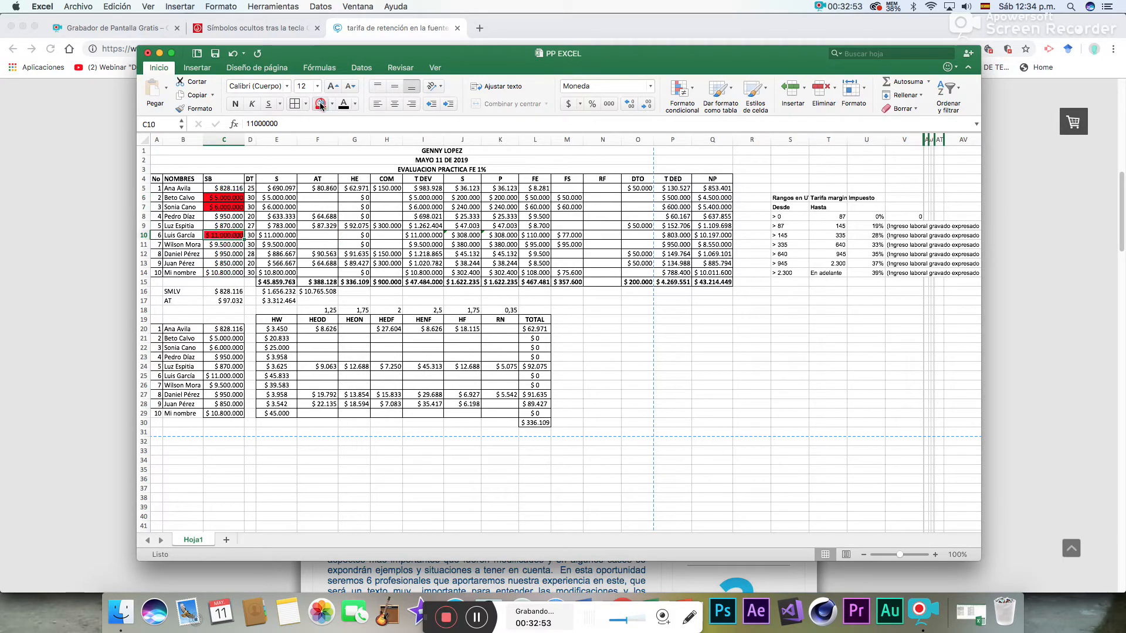
left_click(234, 246)
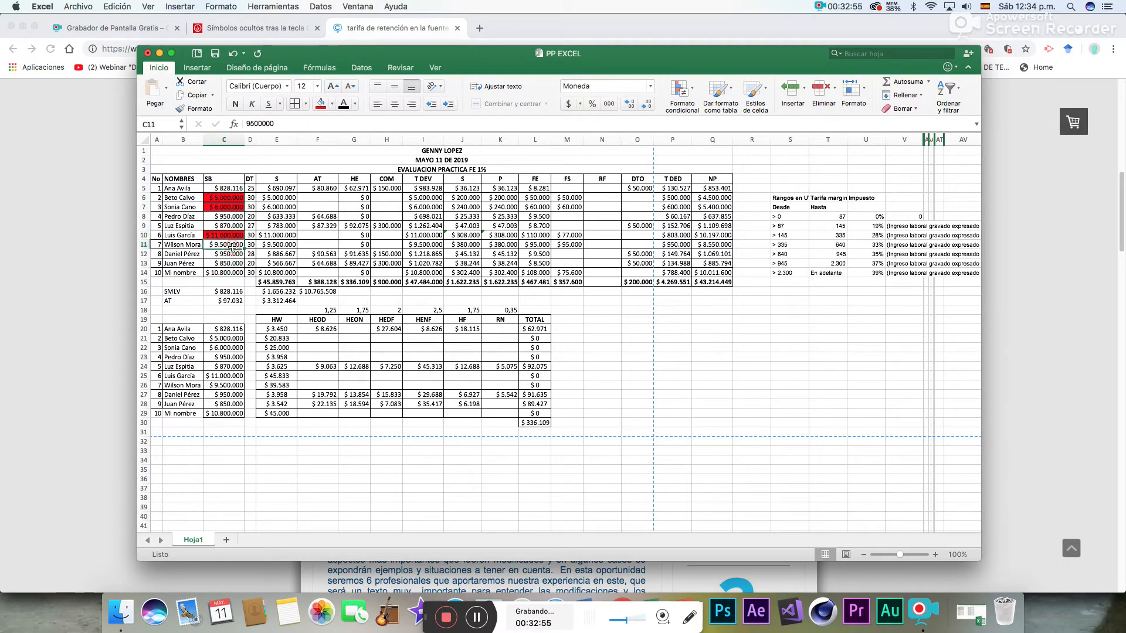
left_click(321, 105)
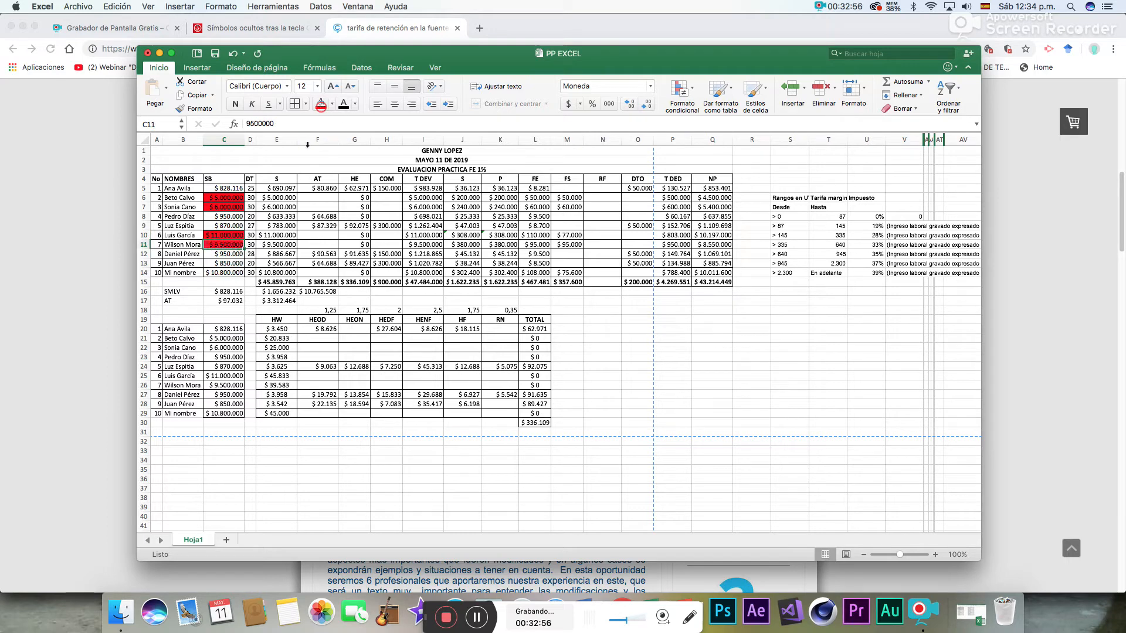
left_click(228, 272)
left_click(320, 104)
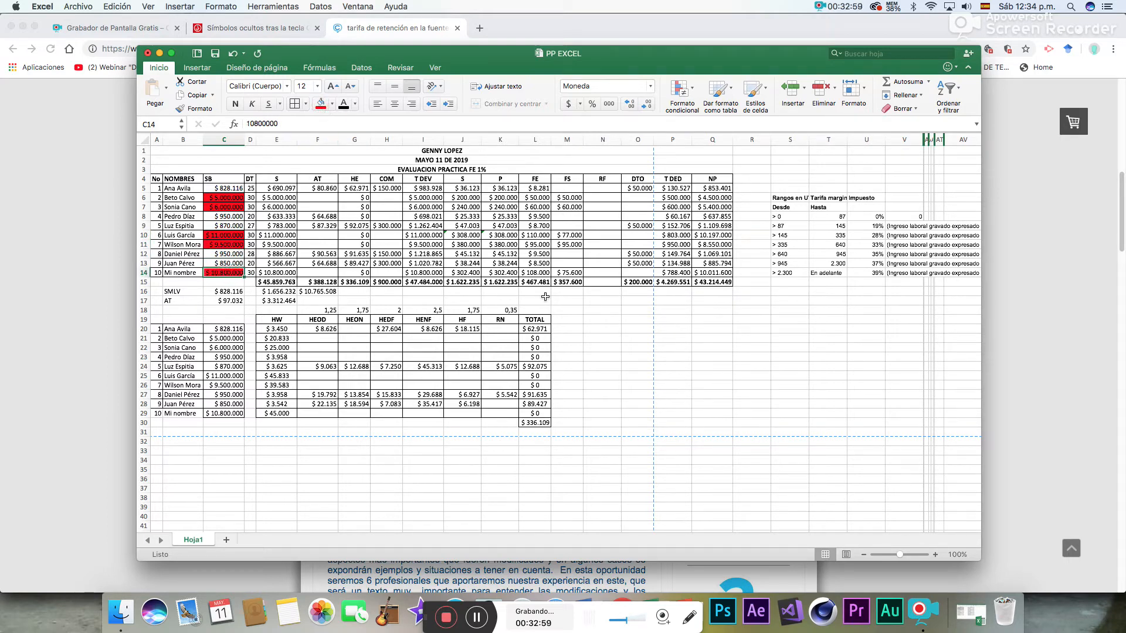
left_click(636, 351)
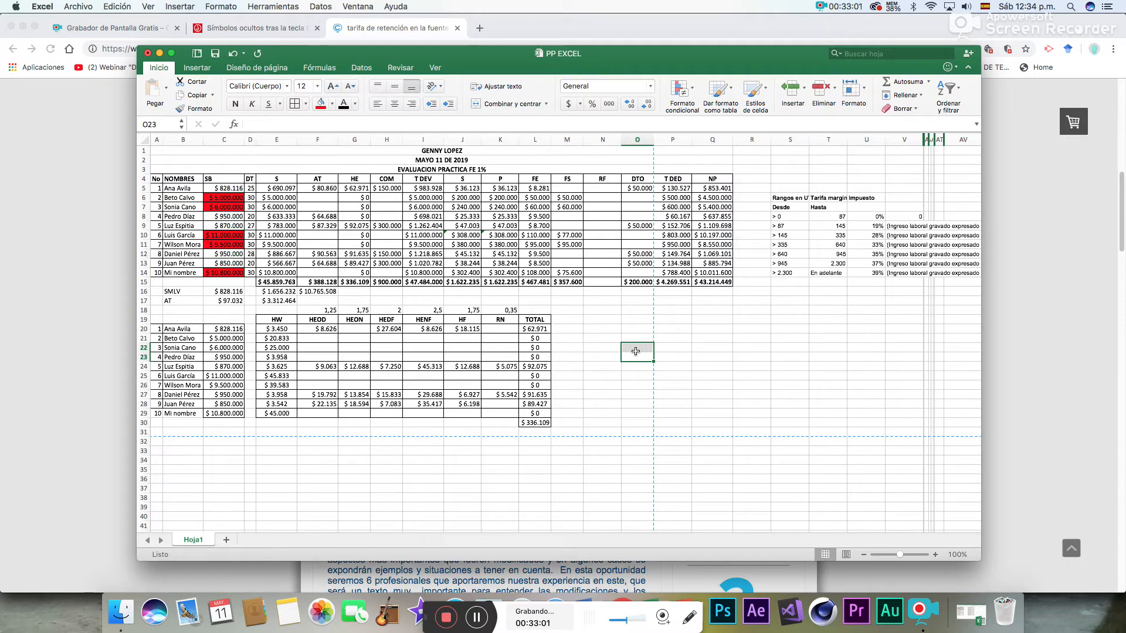
- Fill the matching T DEV totals in I6:I7, I10:I11 and I14 with red
left_click_drag(423, 198, 423, 207)
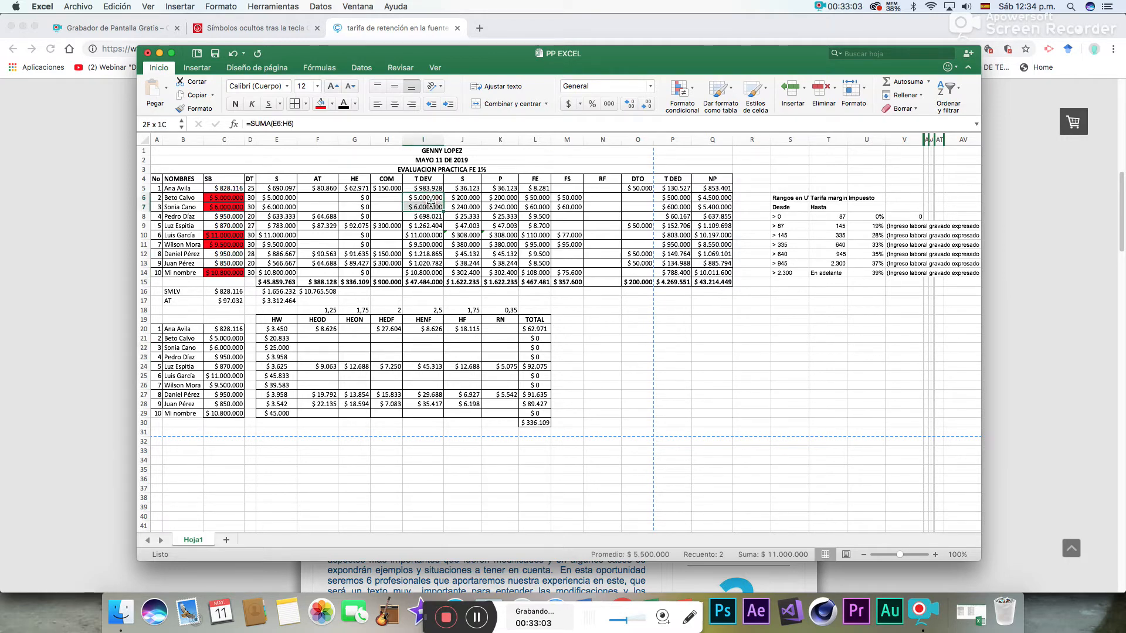
left_click(321, 104)
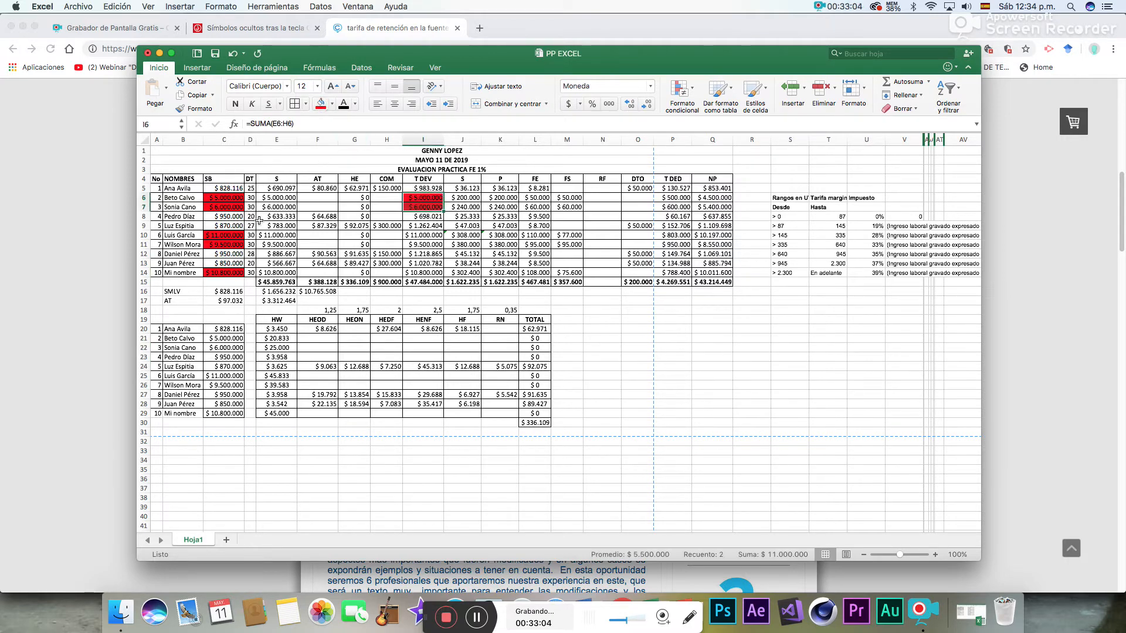
left_click(418, 238)
left_click_drag(418, 237, 418, 246)
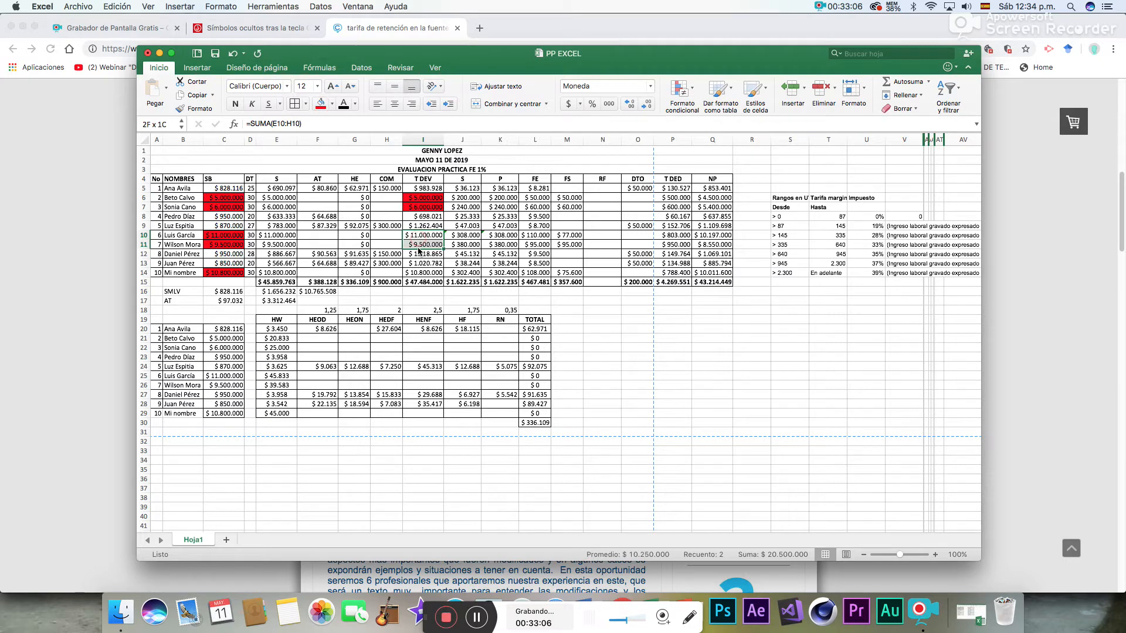
left_click(321, 104)
left_click(423, 273)
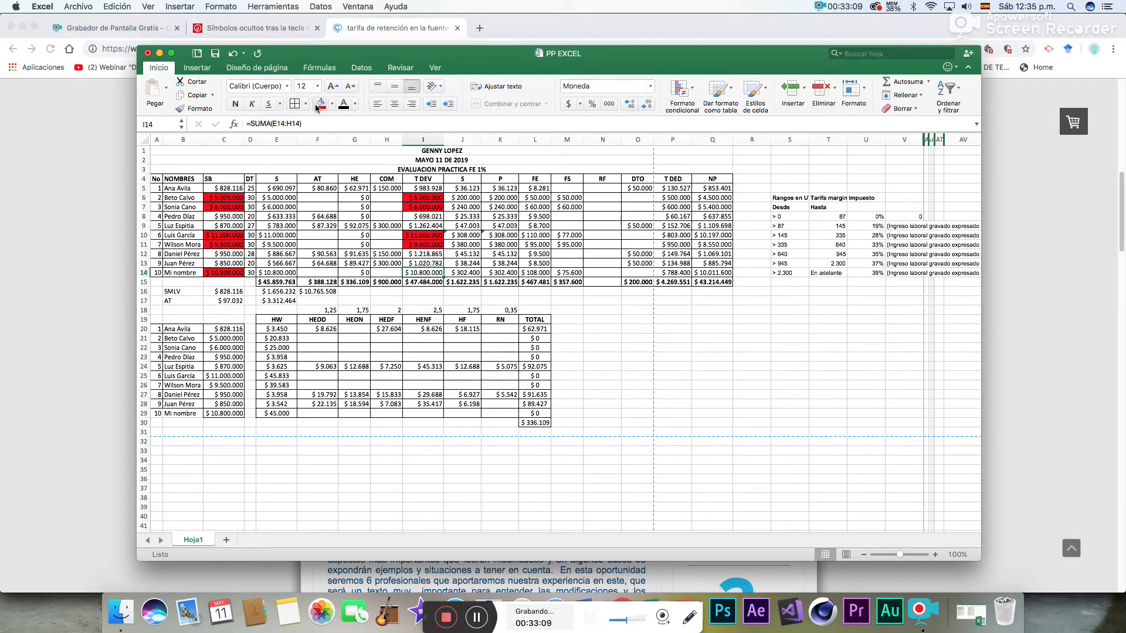
left_click(320, 105)
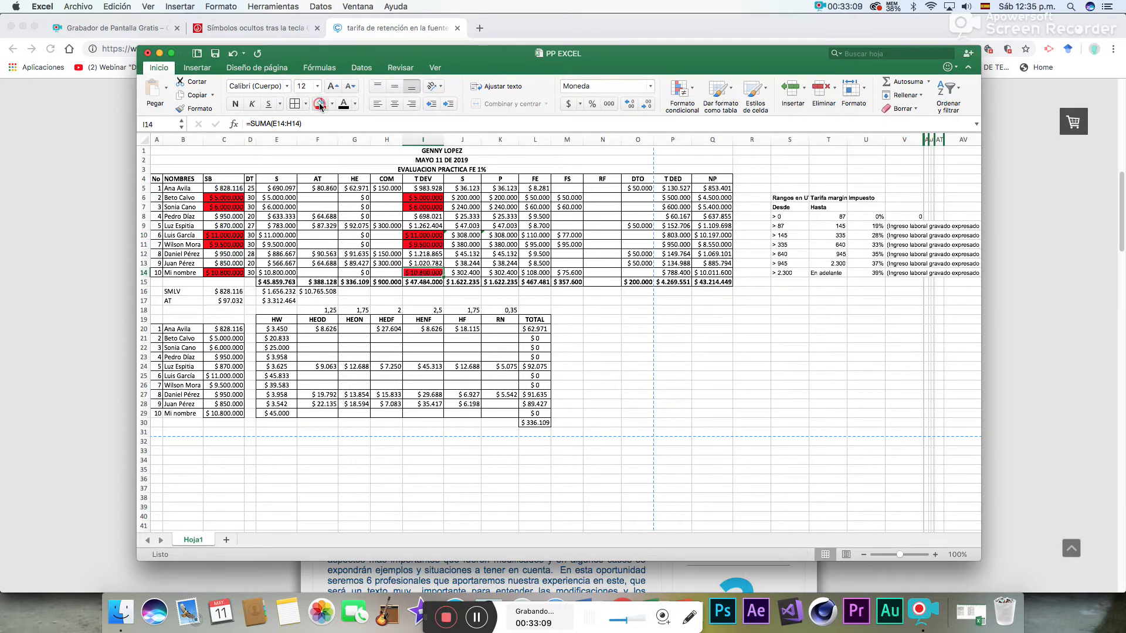
left_click(667, 411)
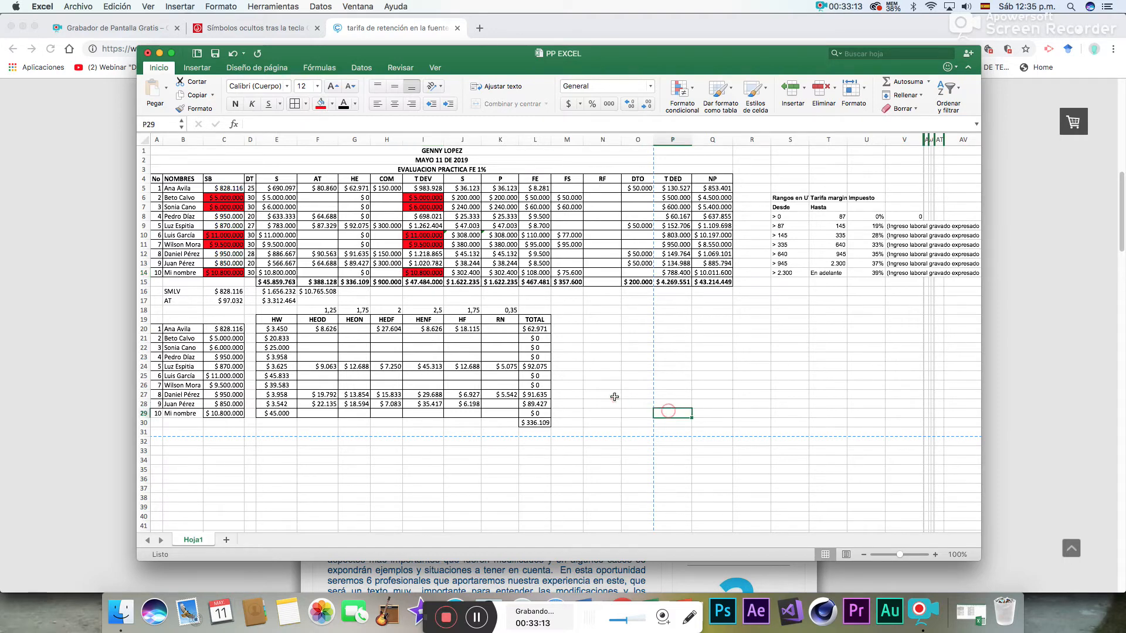
- Enter the highlighted employees' numbers 2, 3, 6, 7 and 10 as column headings across N18:R18
left_click(611, 321)
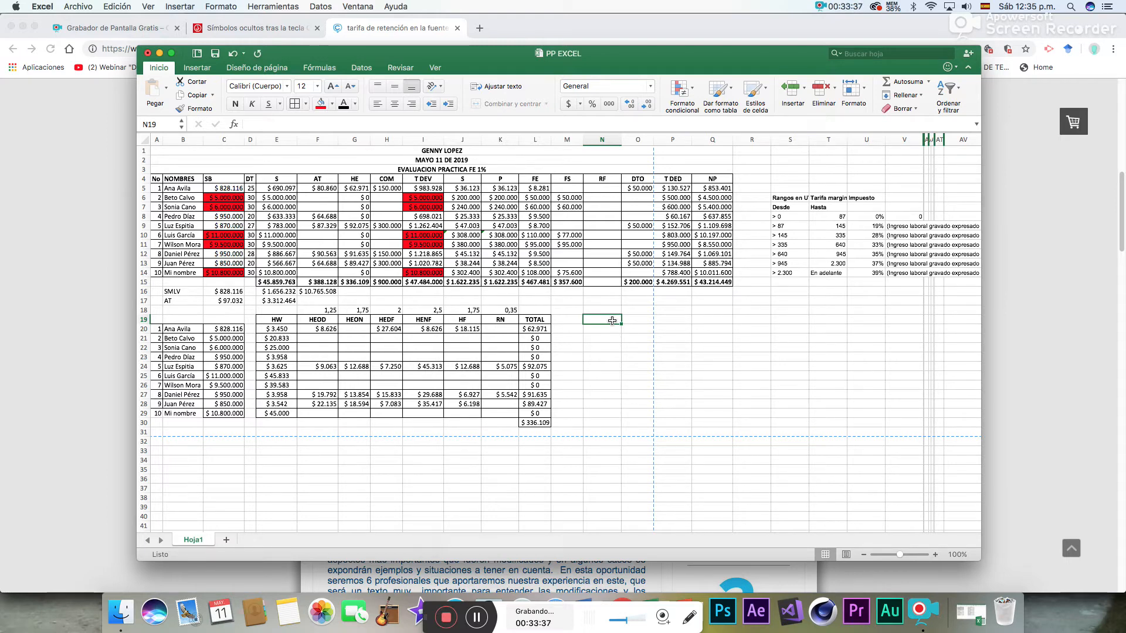
left_click(430, 198)
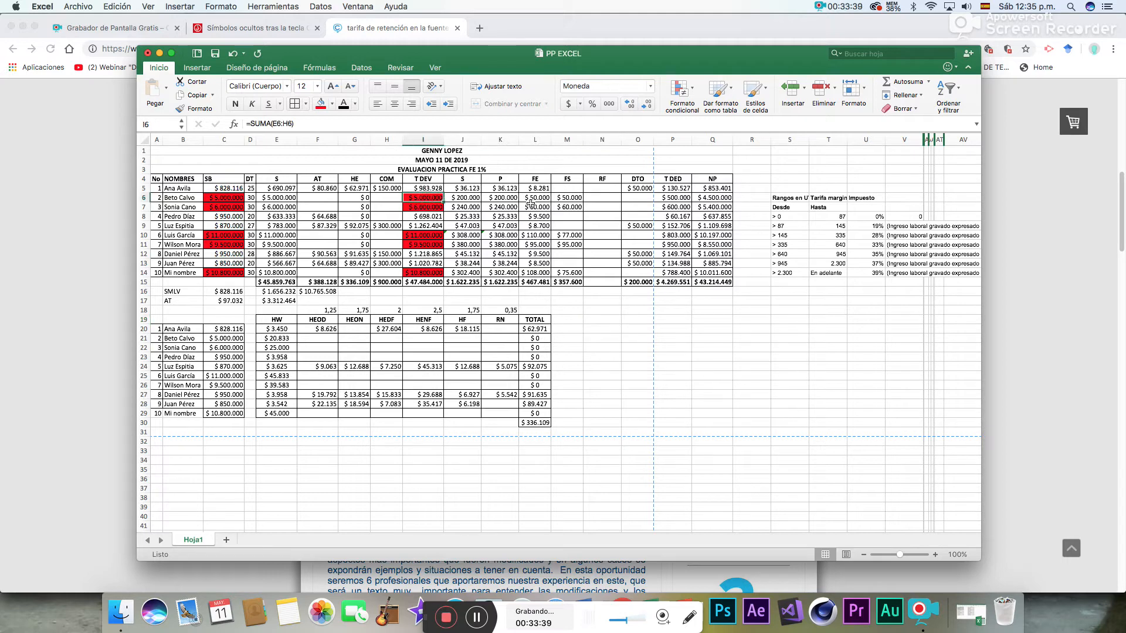
left_click(597, 309)
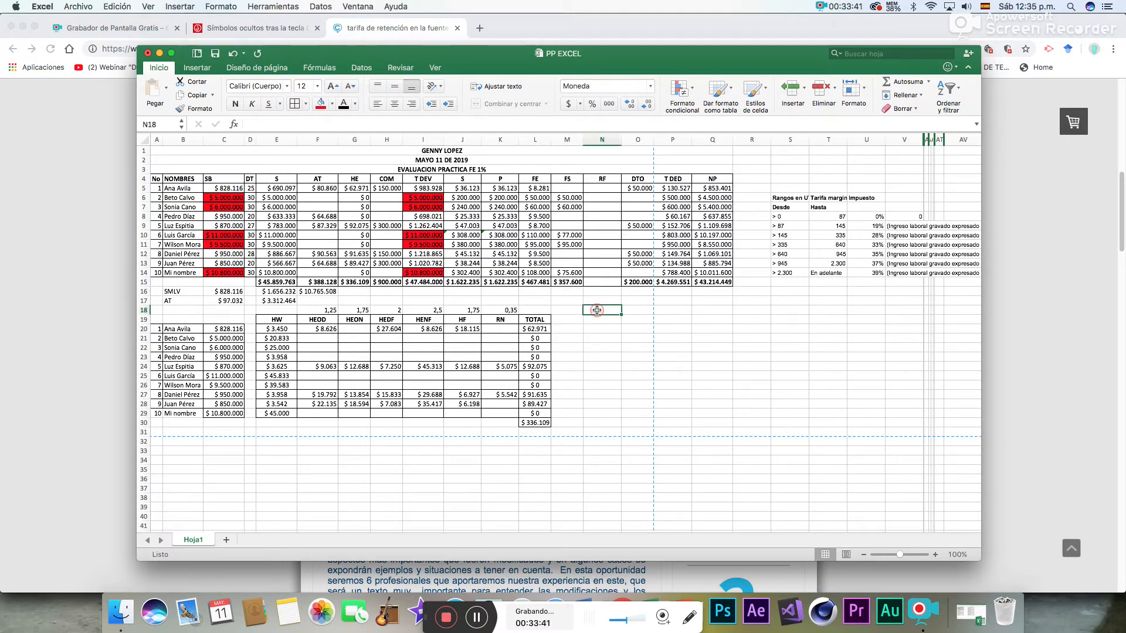
type("2")
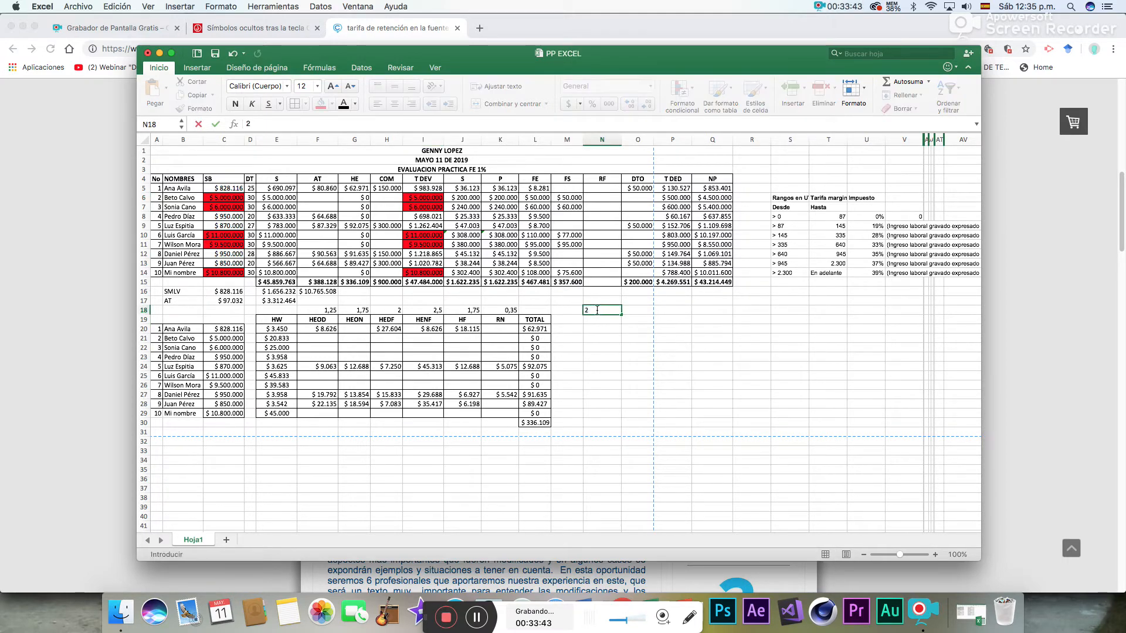
key("Tab")
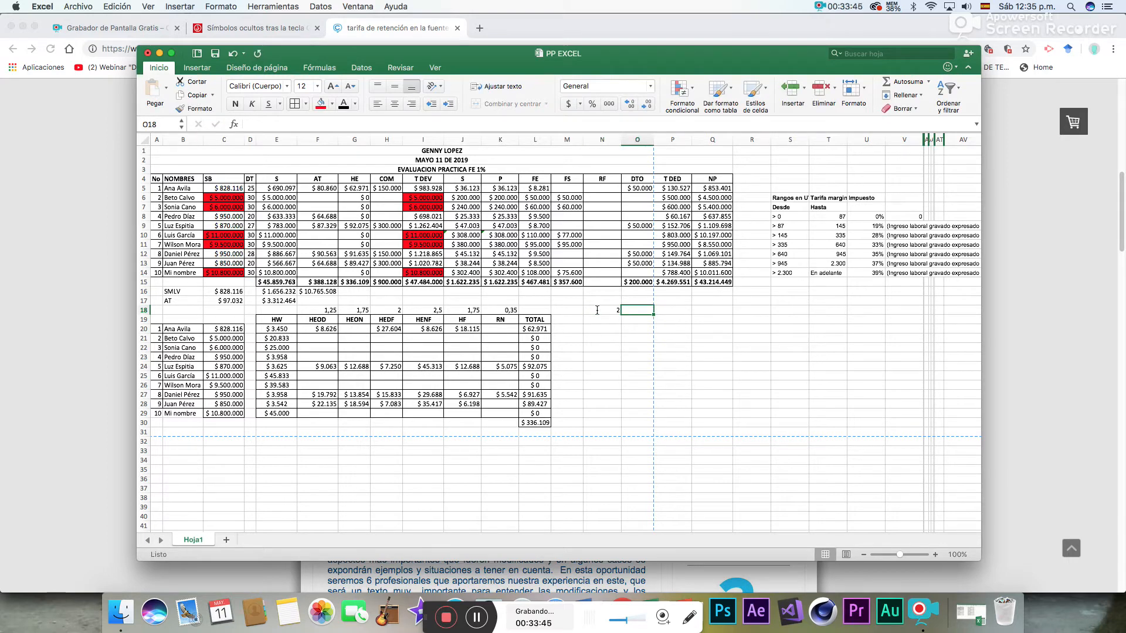
type("3")
key("Tab")
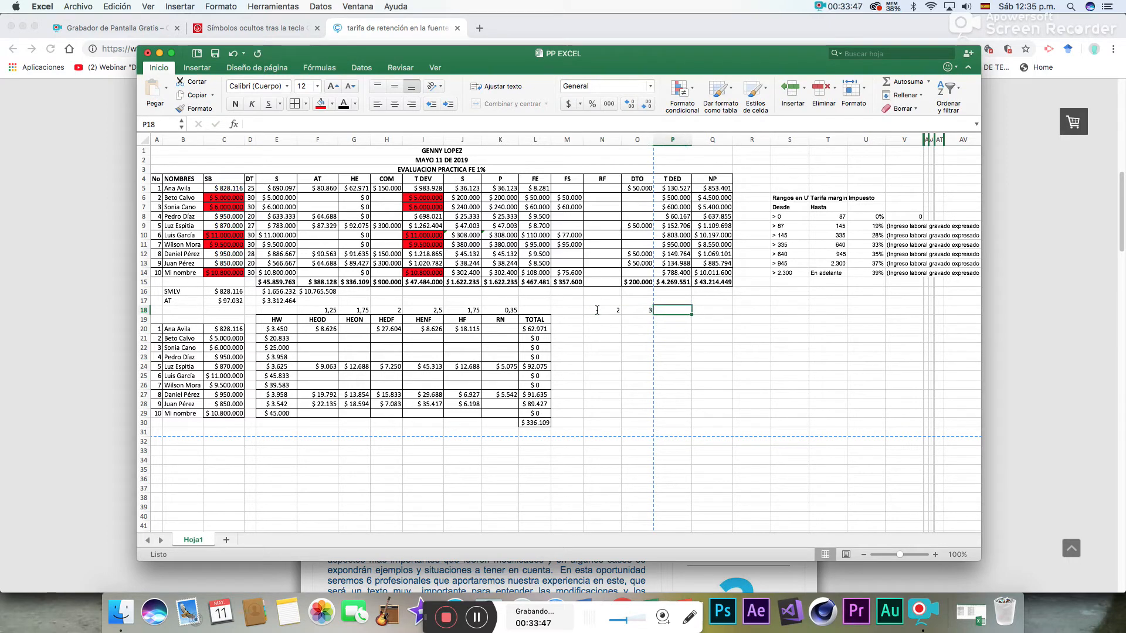
type("6")
key("Tab")
type("7")
key("Tab")
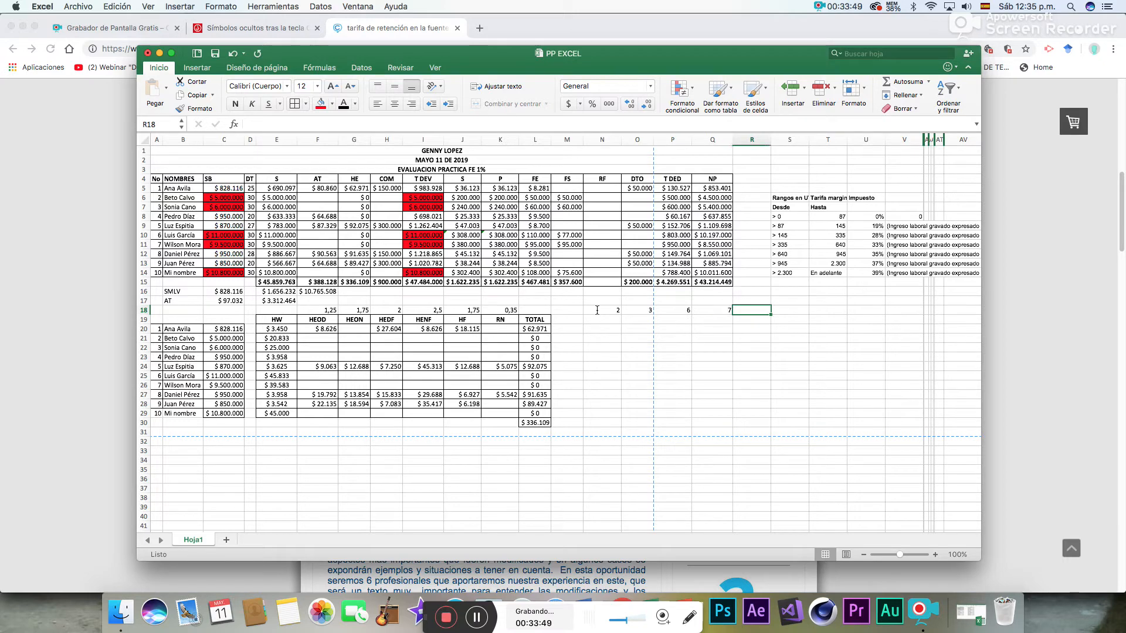
type("10")
key("Tab")
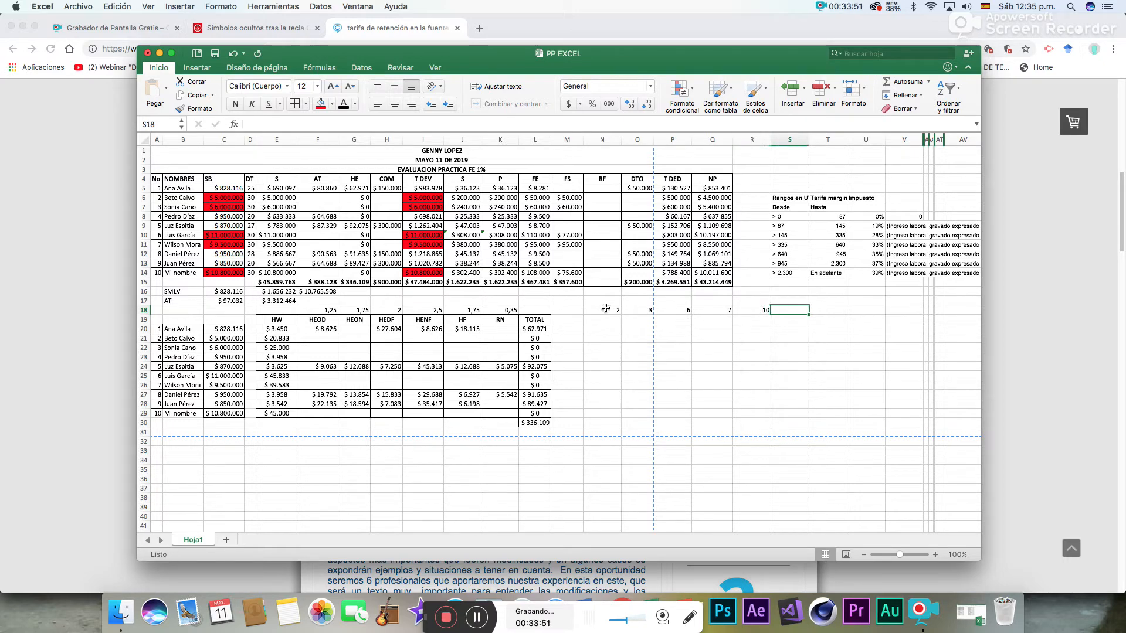
- Centre the employee-number headings in N18:R18 and make them bold
left_click_drag(616, 307, 762, 310)
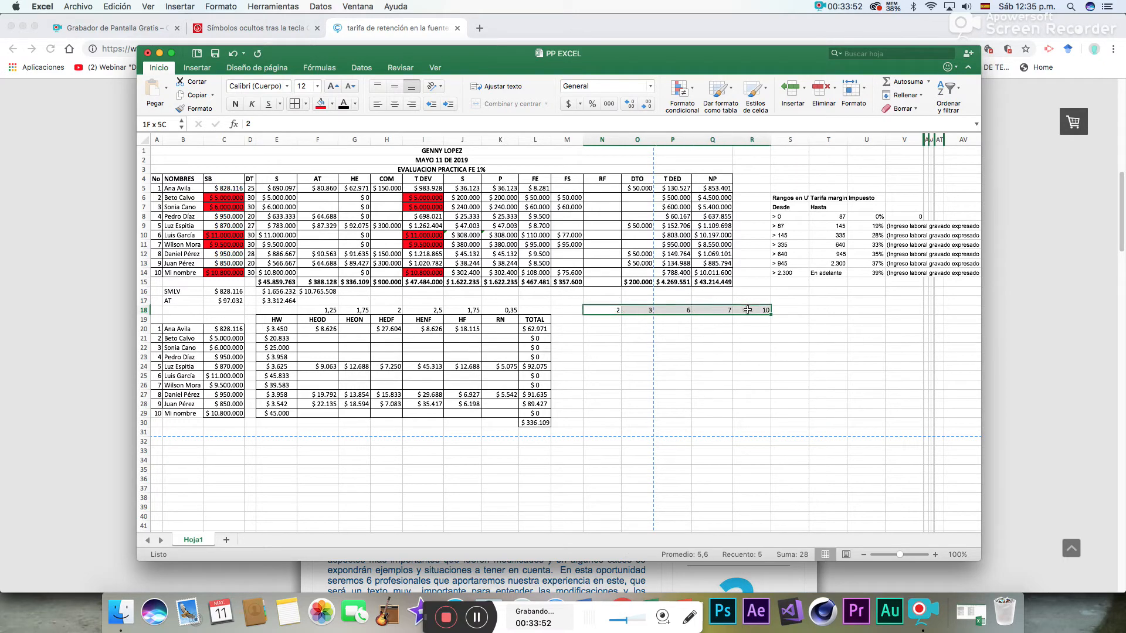
left_click(396, 104)
left_click(707, 340)
left_click_drag(602, 312, 752, 312)
left_click(235, 104)
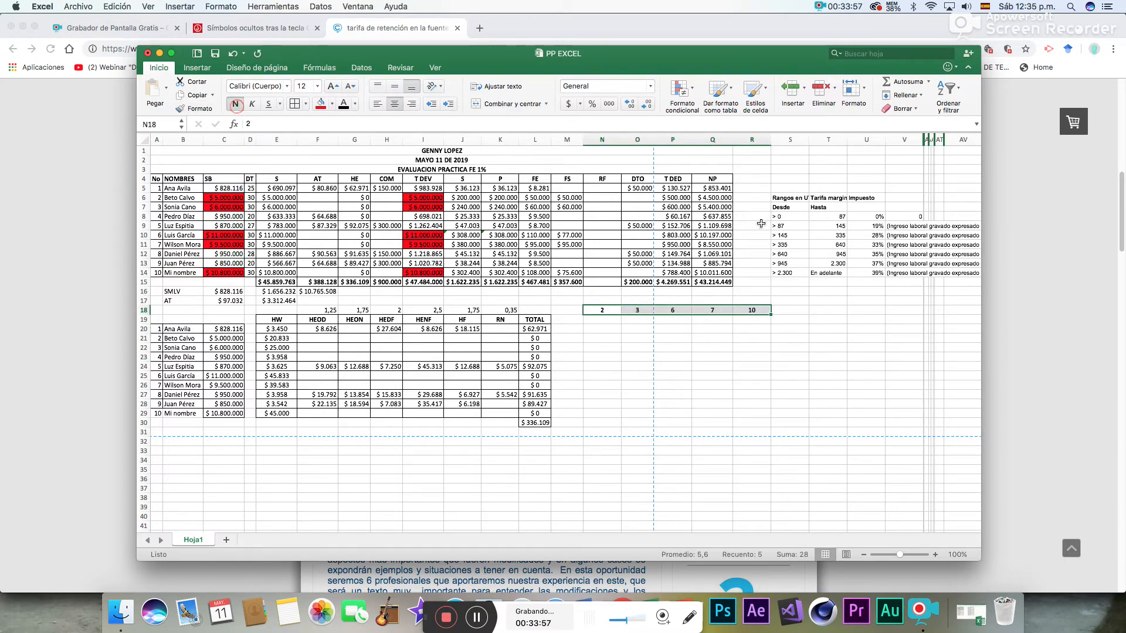
- In N19, calculate employee 2's T DEV minus the P and FS deductions with =I6-K6-M6
left_click(613, 322)
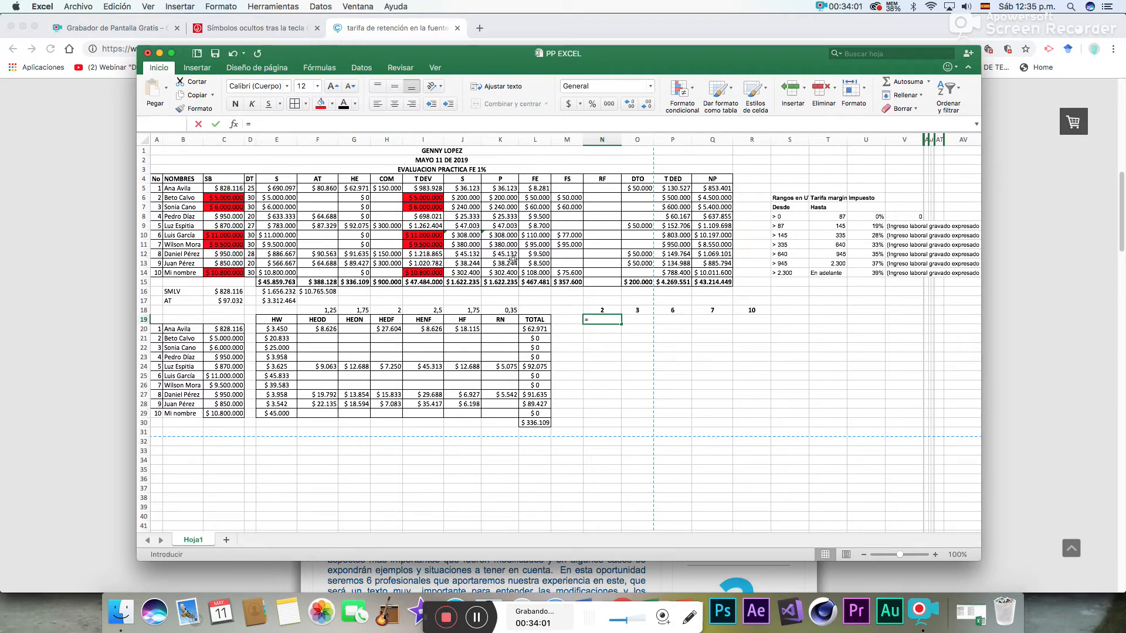
type("=")
left_click(433, 198)
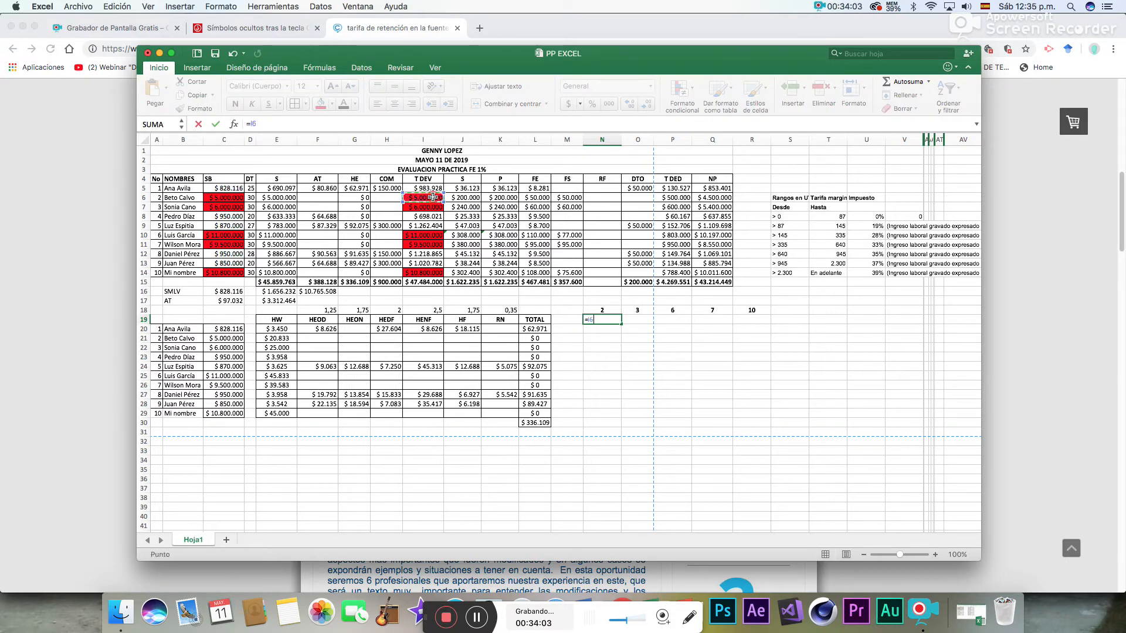
type("-")
left_click(526, 198)
left_click(508, 197)
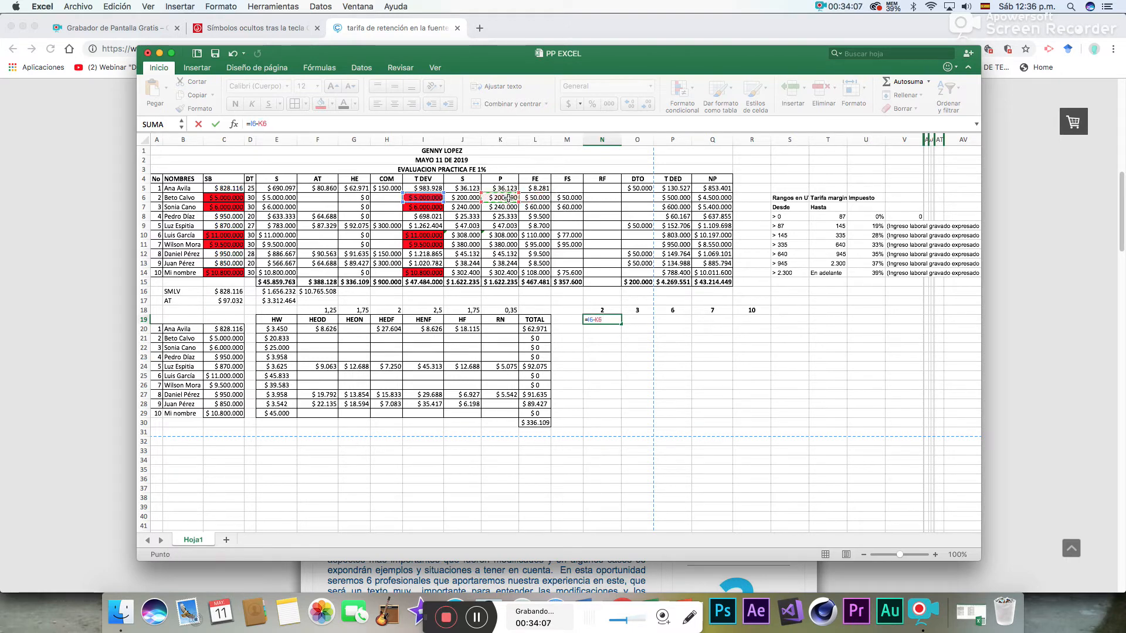
type("-")
left_click(574, 198)
key("Return")
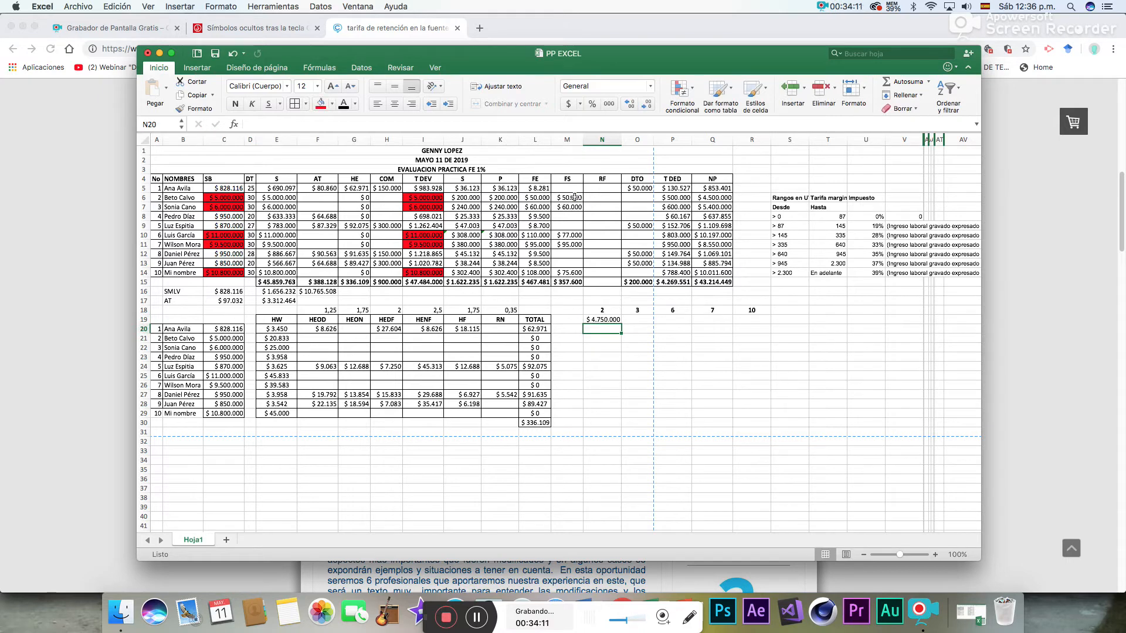
- In N20, calculate 75% of employee 2's net amount in N19
type("=")
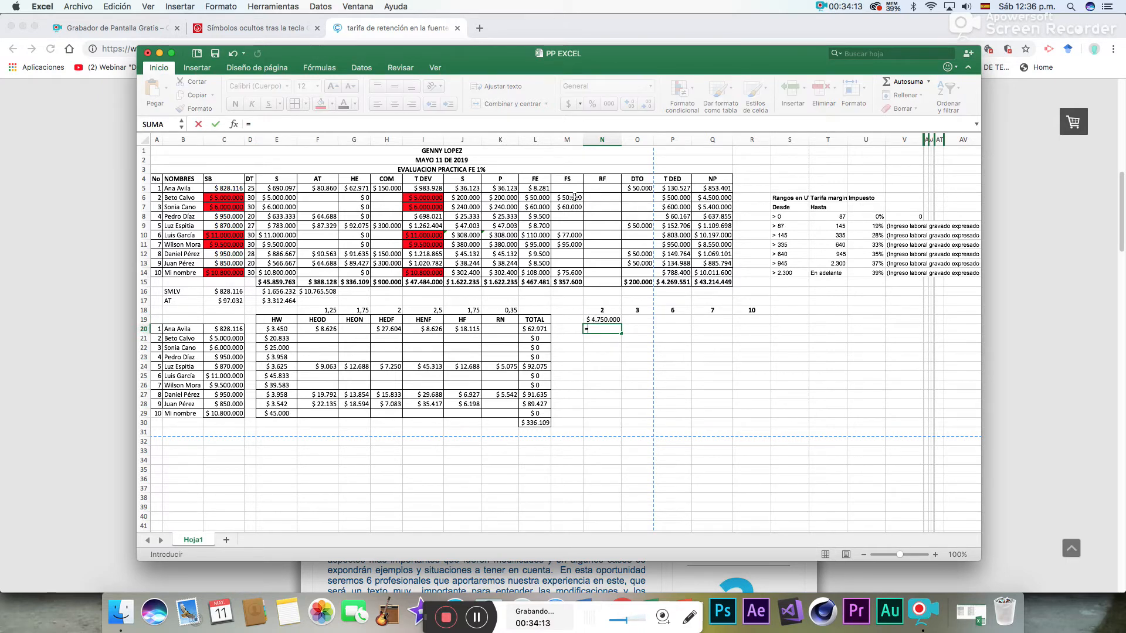
left_click(589, 318)
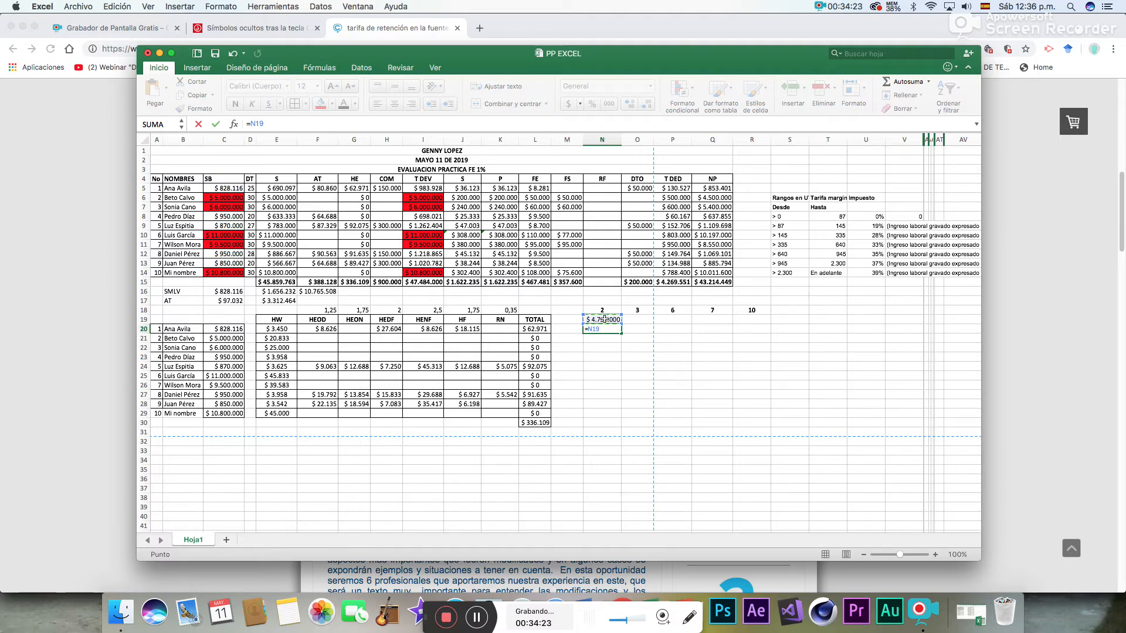
type("*")
key("Return")
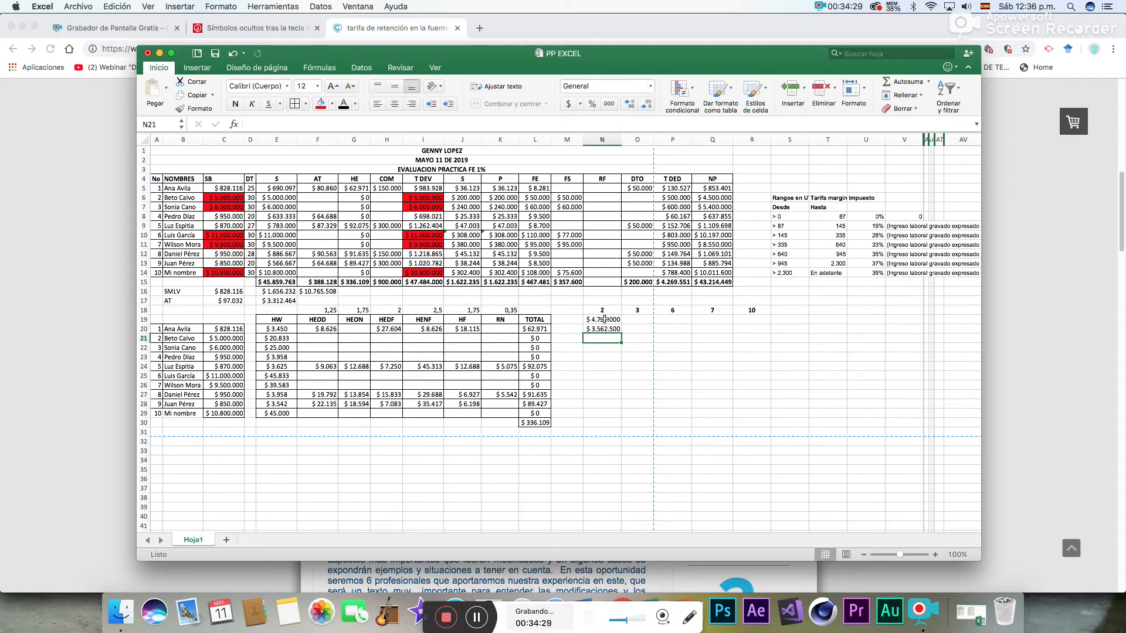
- In N21, convert employee 2's taxable income to UVT with =N20/34270
type("=")
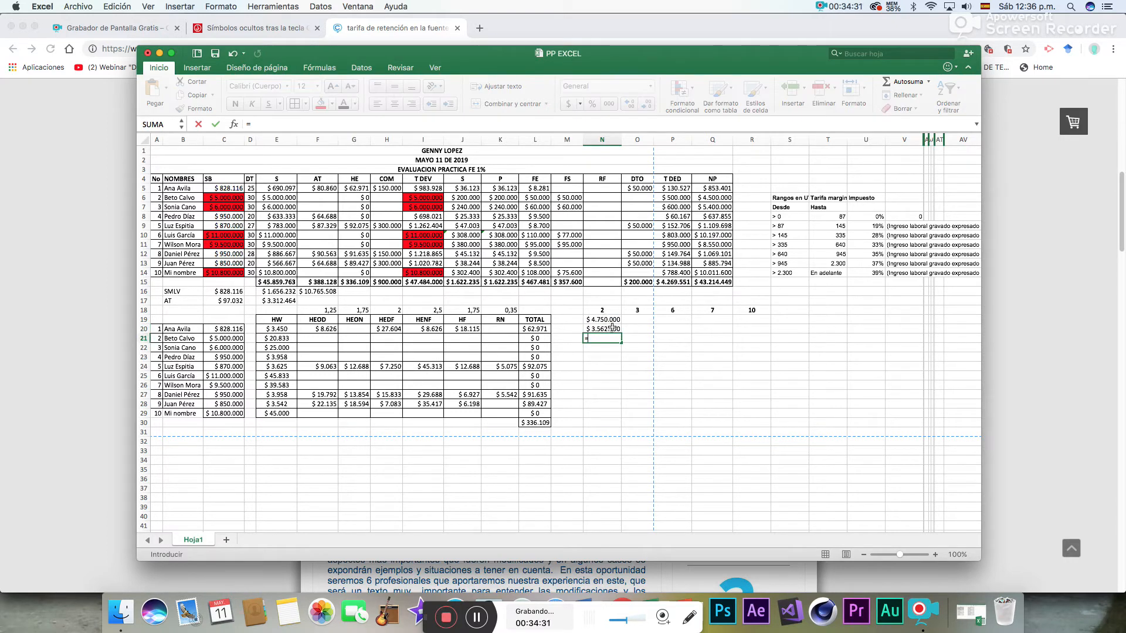
left_click(613, 327)
type("/3")
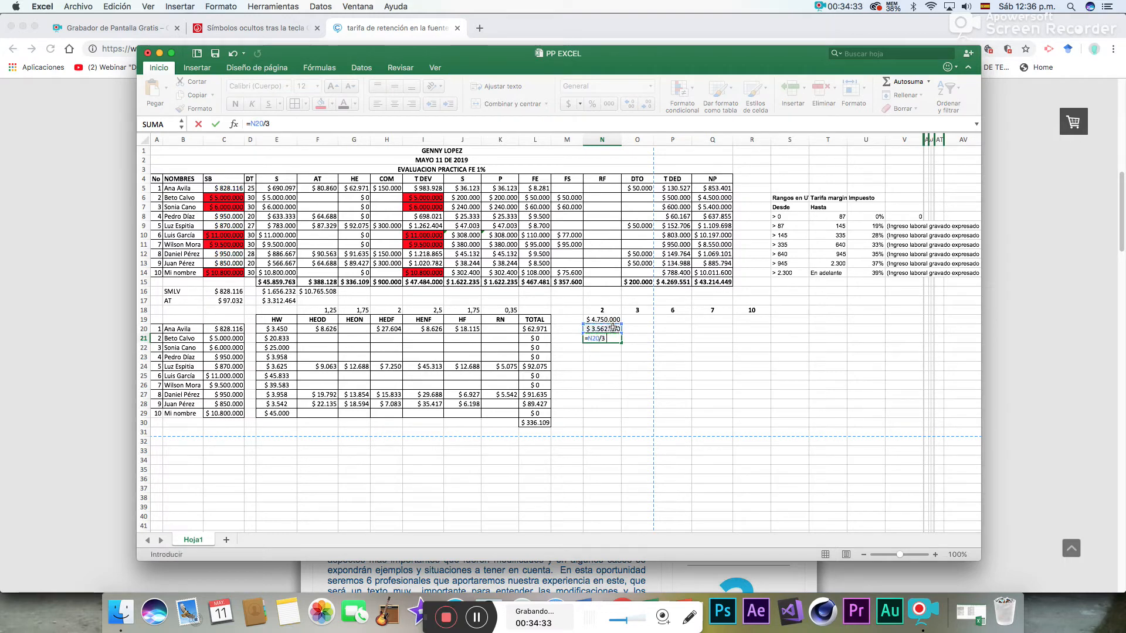
type("4200")
key("Return")
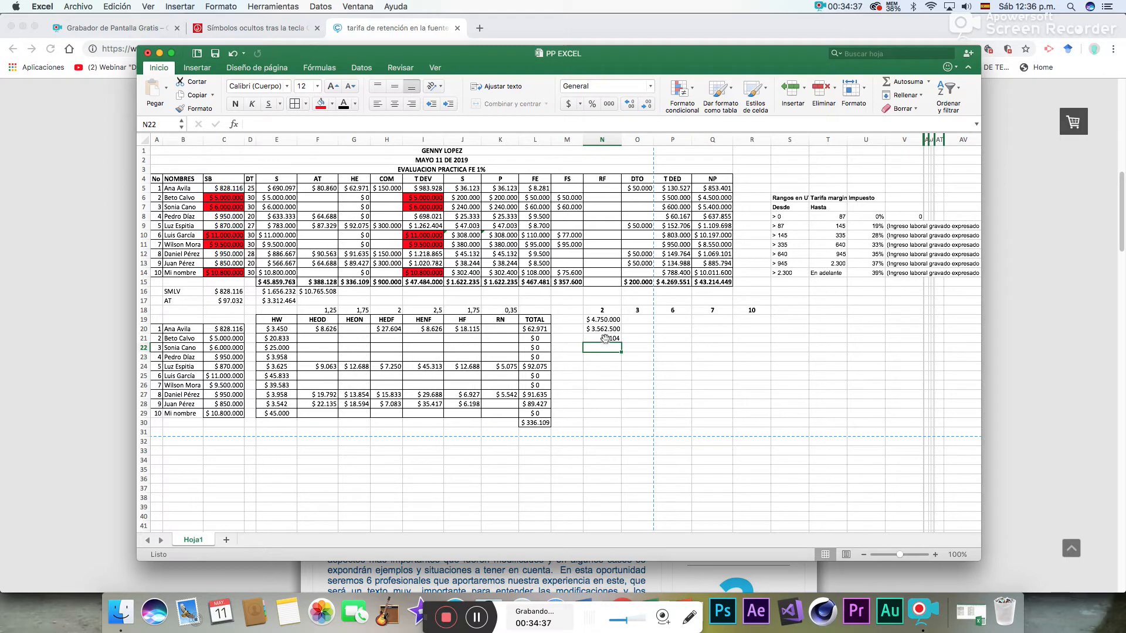
- Format N21:N23 with the Número format instead of currency
left_click(604, 339)
left_click_drag(605, 338, 604, 359)
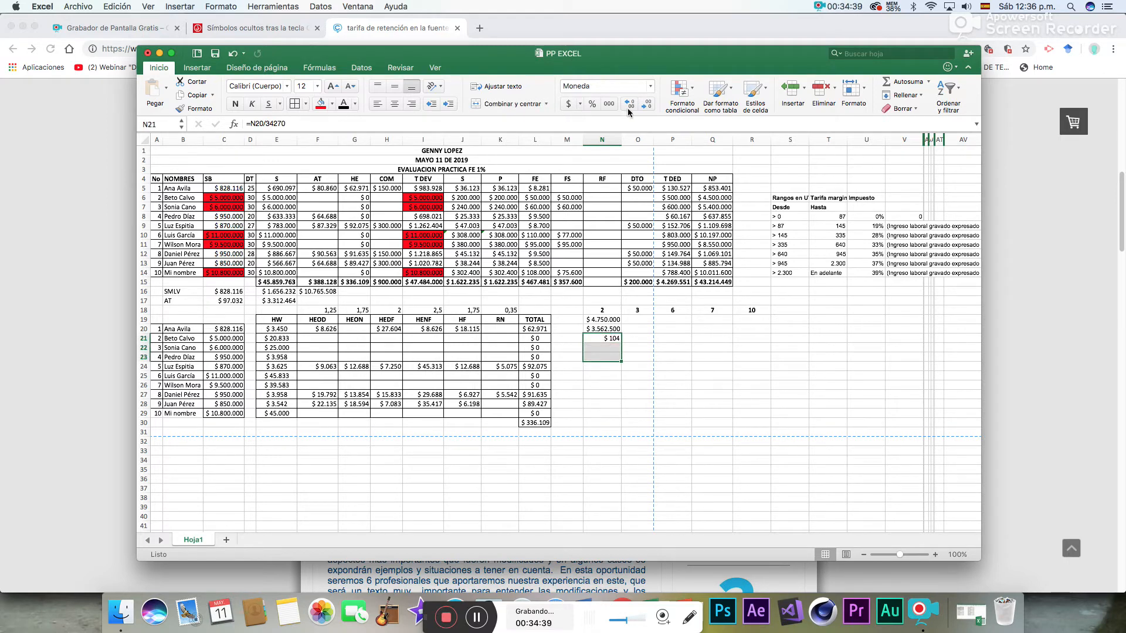
left_click(649, 86)
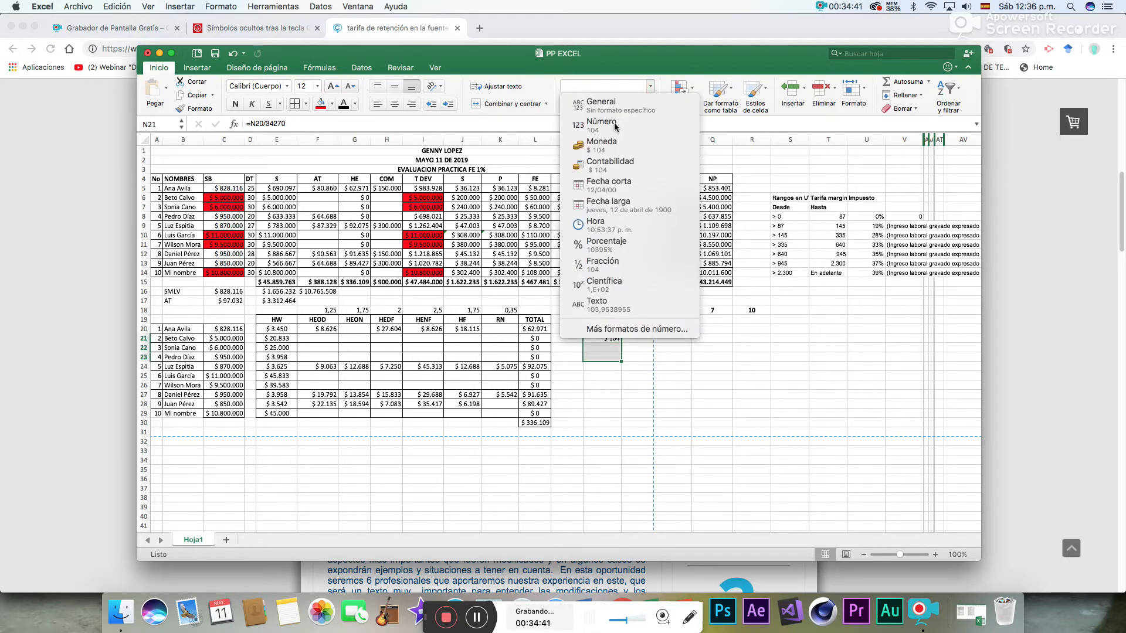
left_click(590, 118)
left_click(604, 369)
left_click(608, 349)
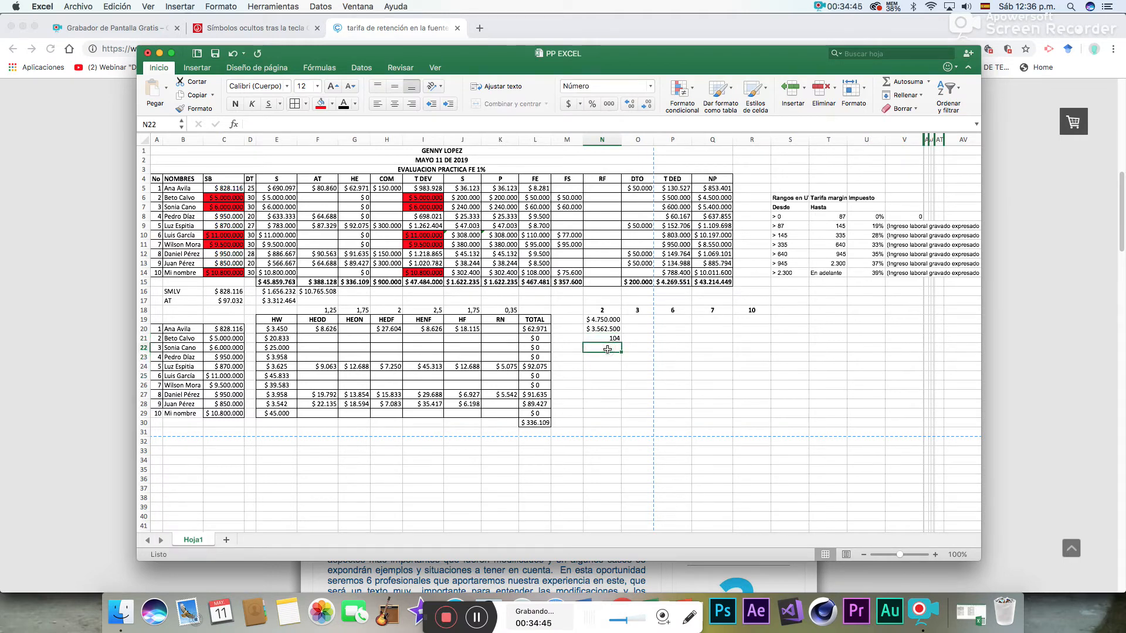
- Collapse column AT and check the rate and formula for the >87 to 145 UVT range in the withholding table
left_click(605, 340)
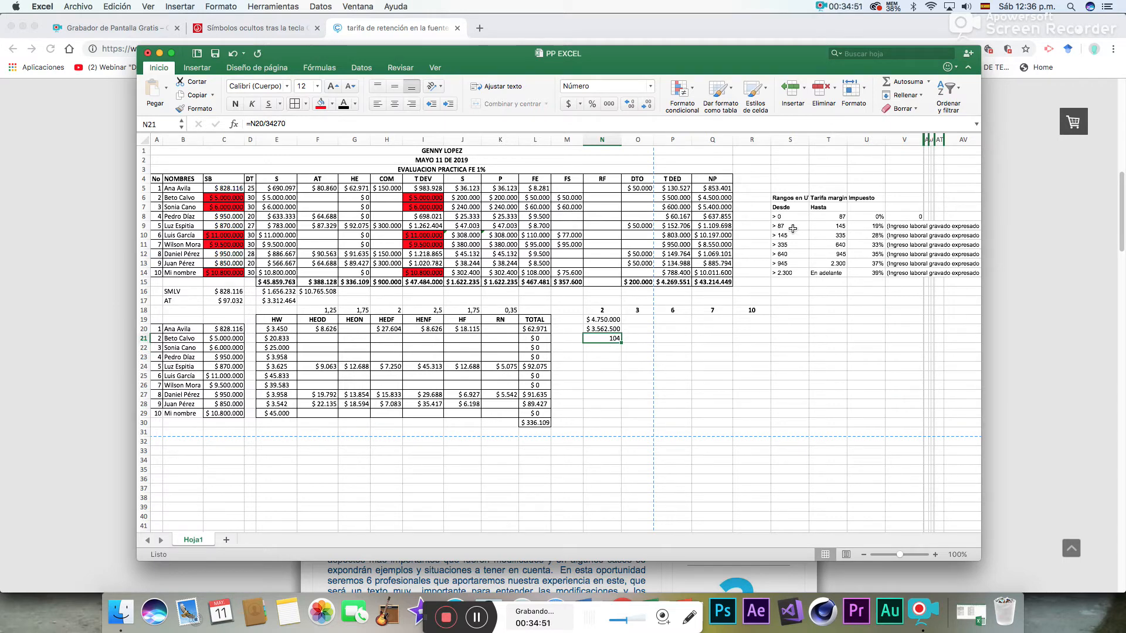
left_click_drag(793, 227, 837, 226)
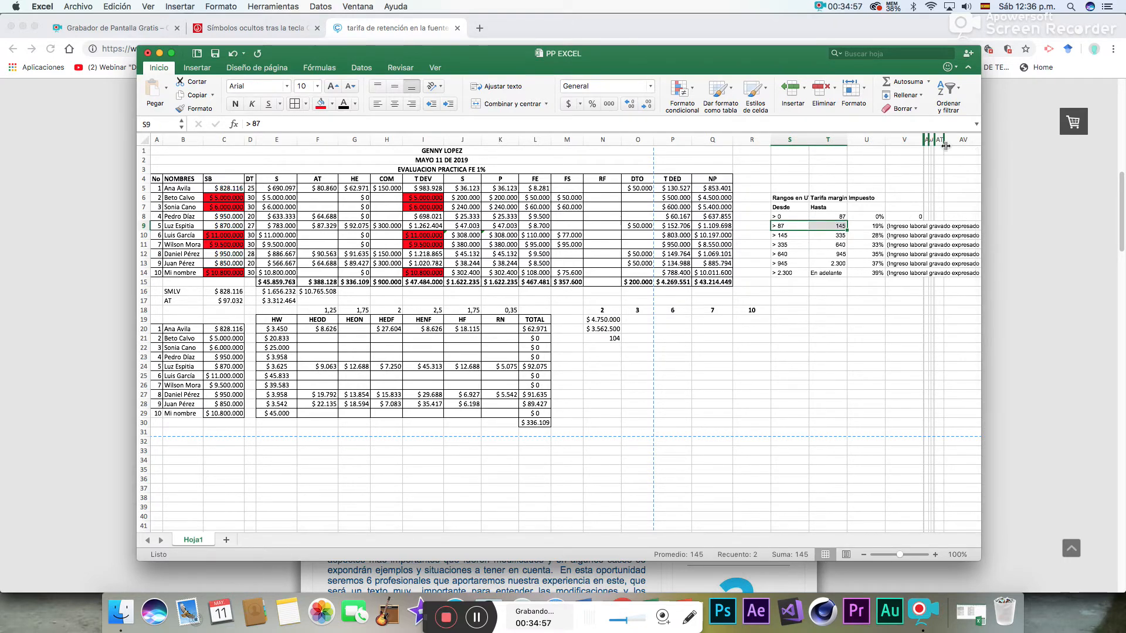
left_click_drag(944, 142, 924, 145)
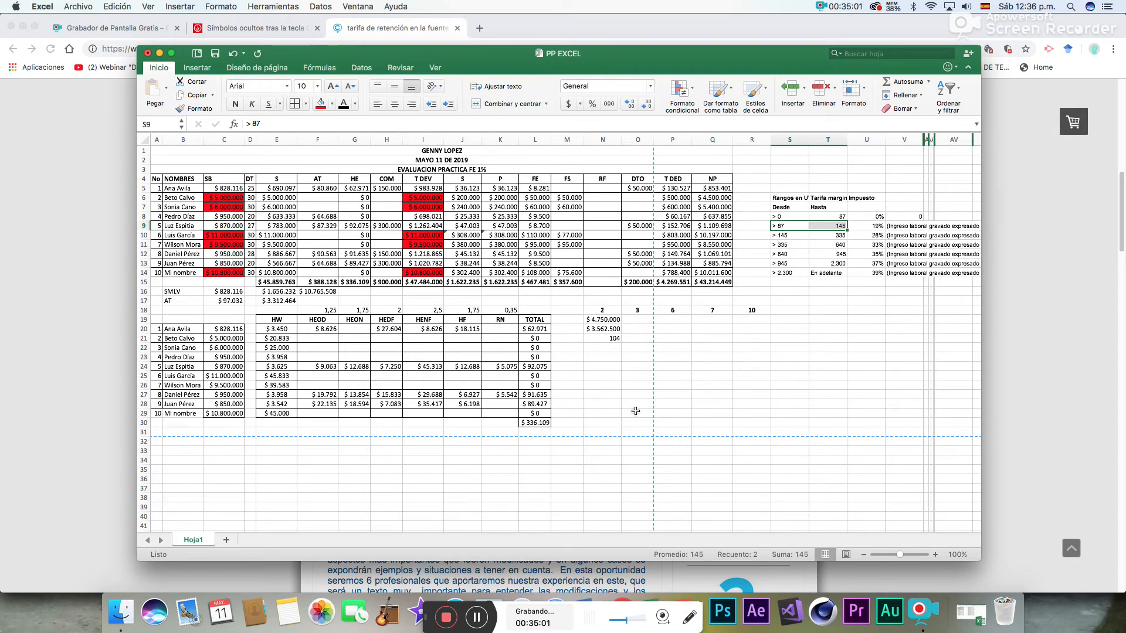
left_click(611, 349)
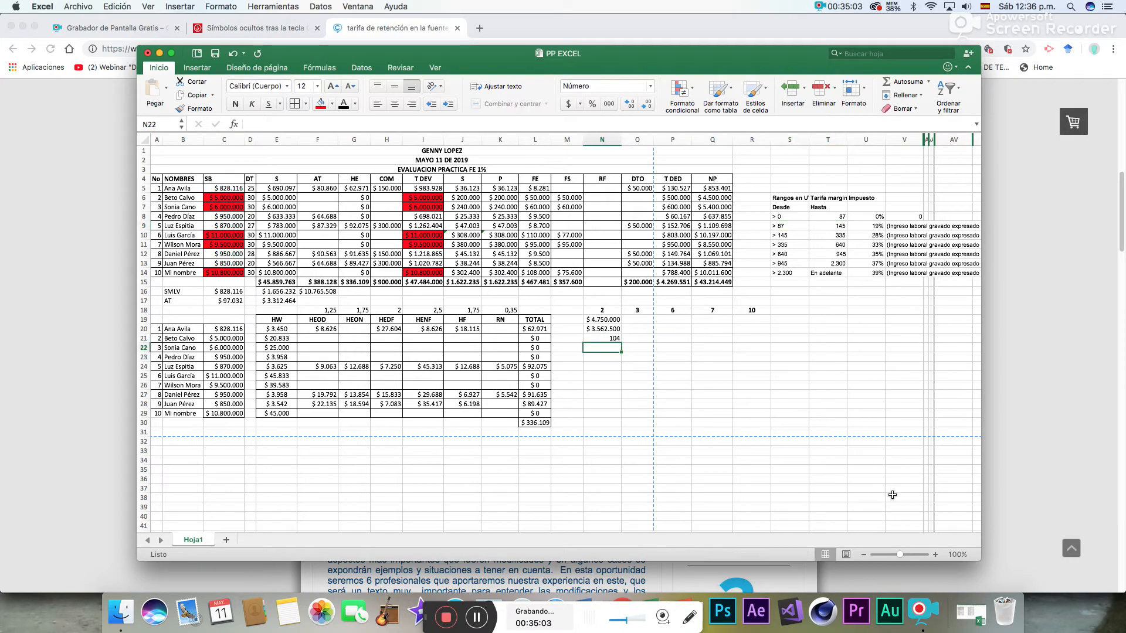
left_click(880, 226)
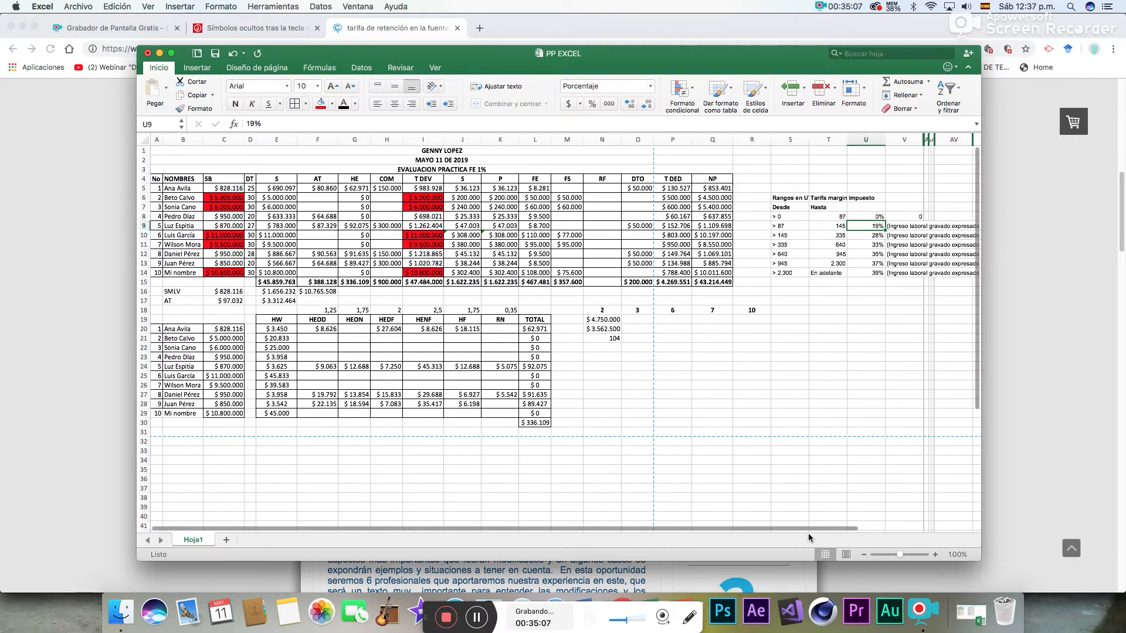
left_click_drag(810, 528, 880, 528)
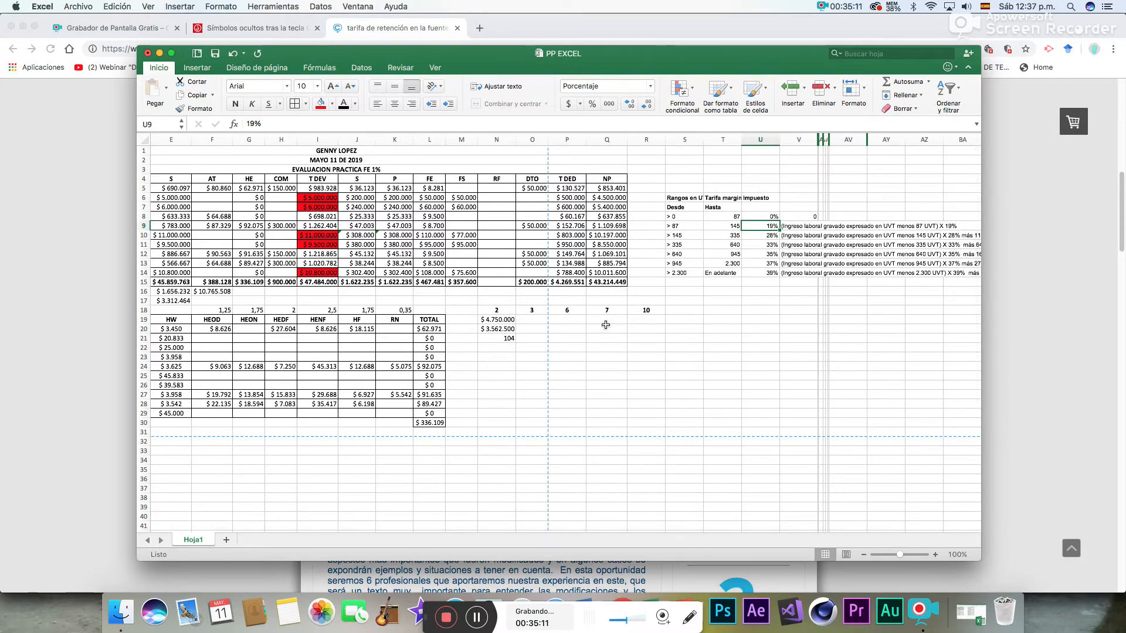
- In N22, subtract the range's 87 UVT from employee 2's UVT income with =N21-87
left_click(503, 349)
type("=")
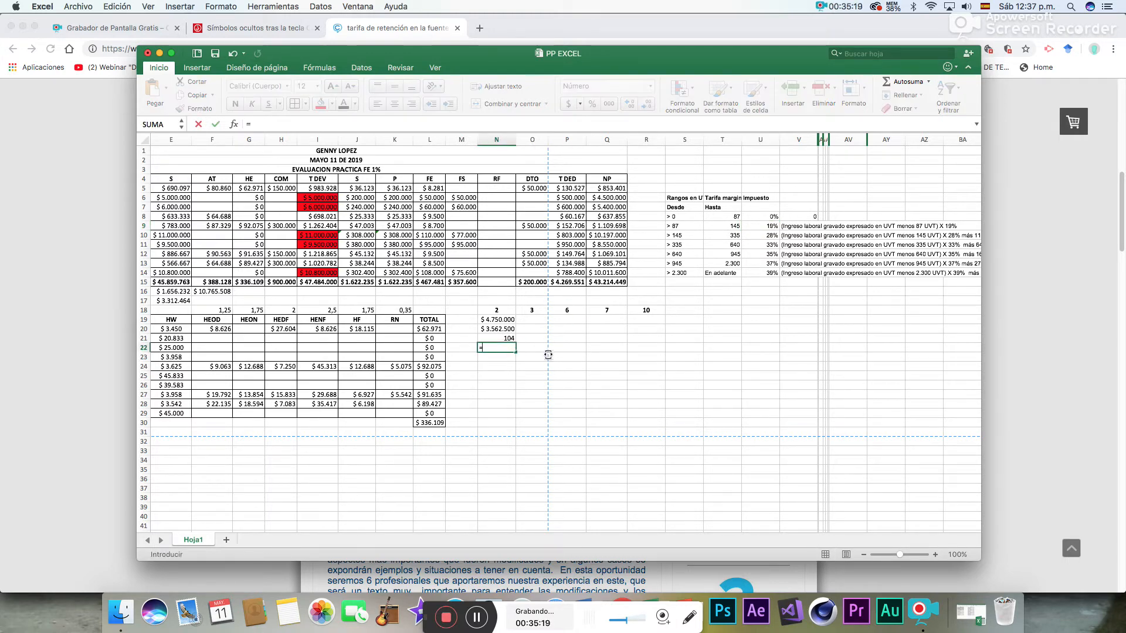
left_click(507, 337)
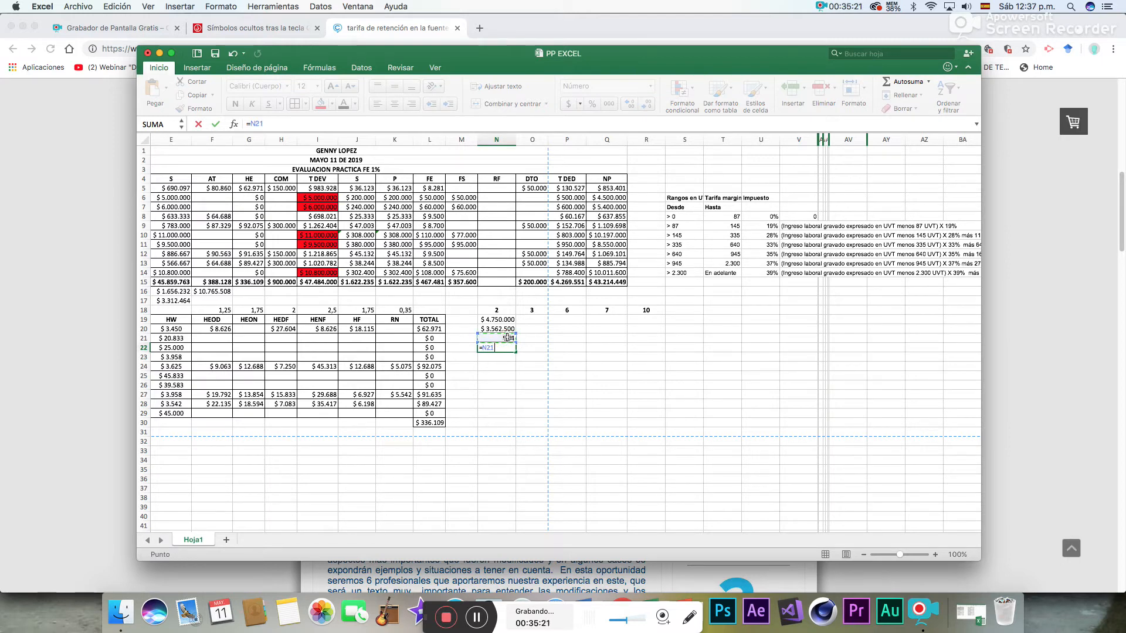
type("-87")
key("Return")
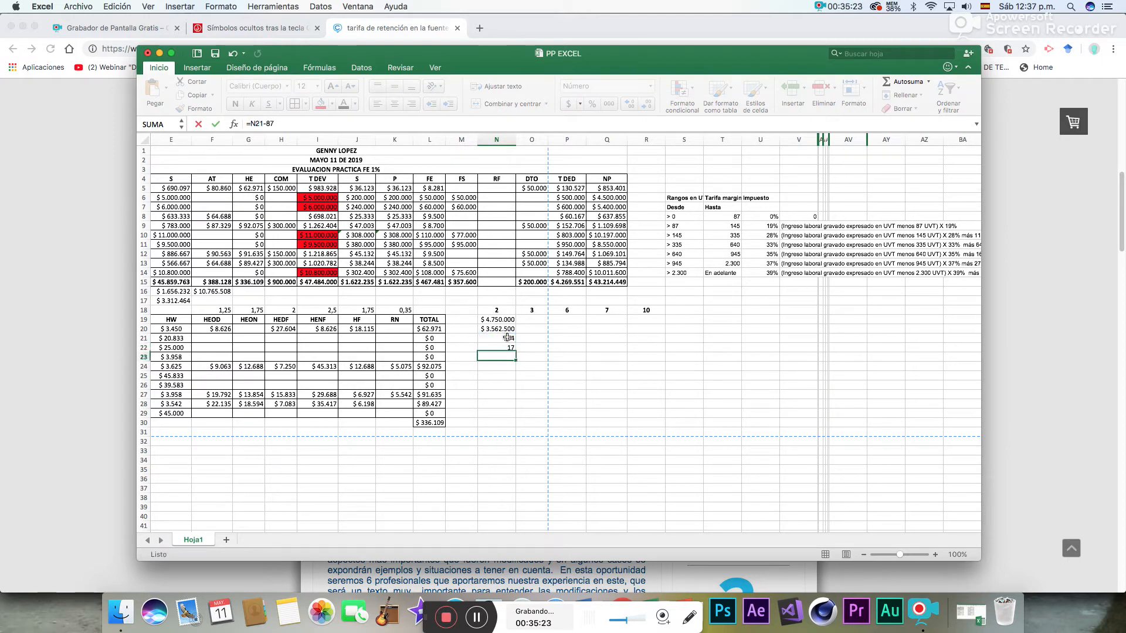
- In N23, apply the 19% marginal rate to the UVT excess in N22
type("=")
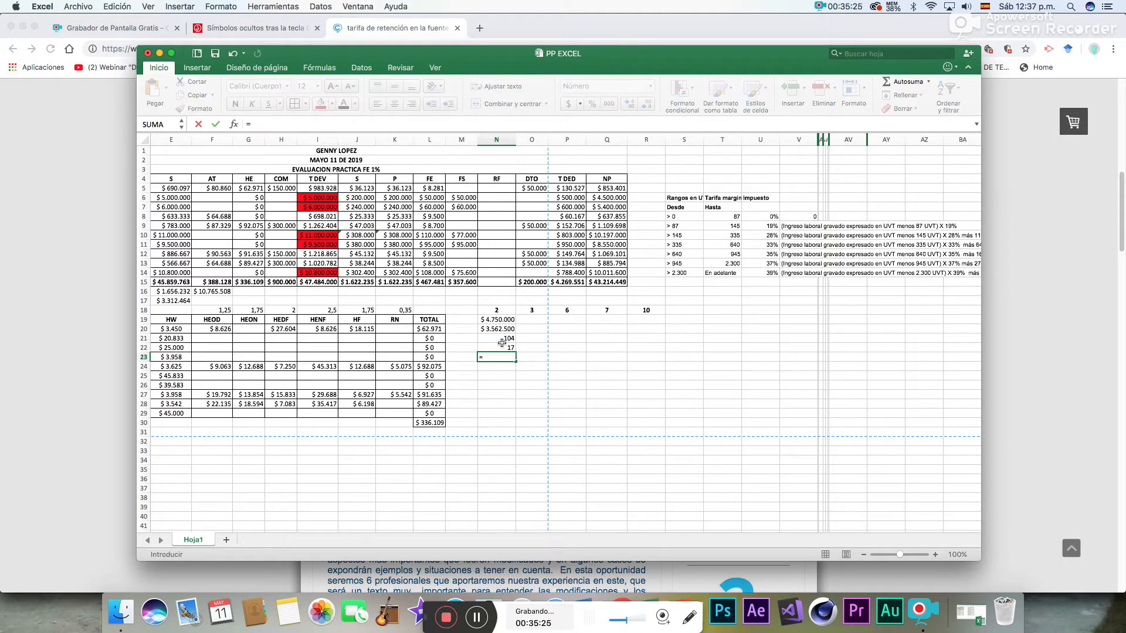
left_click(498, 348)
type("*")
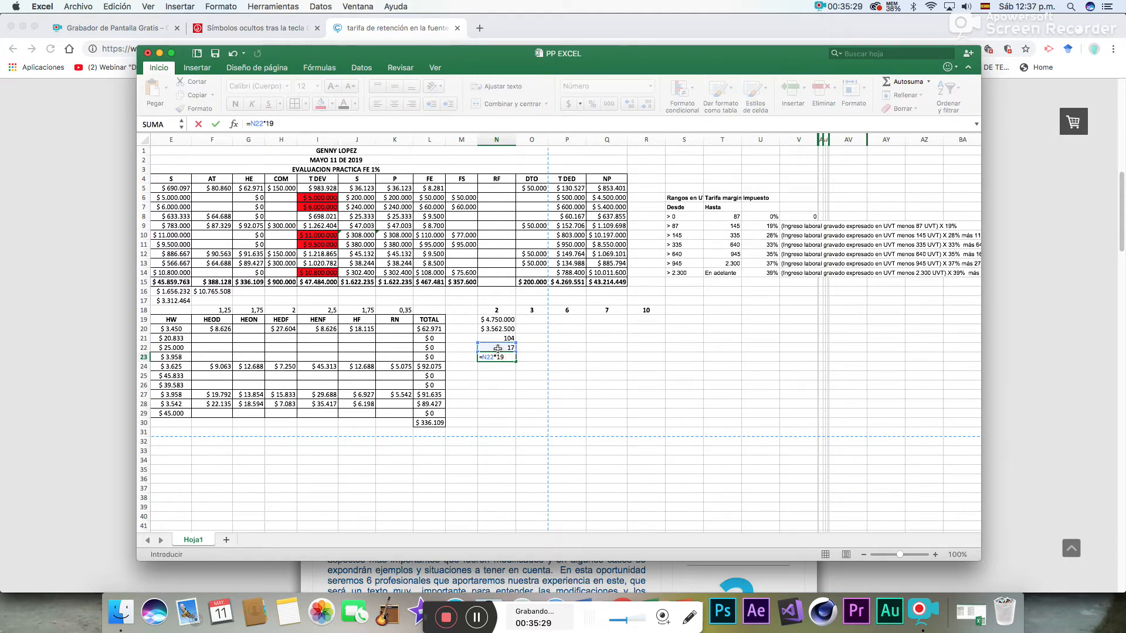
key("Return")
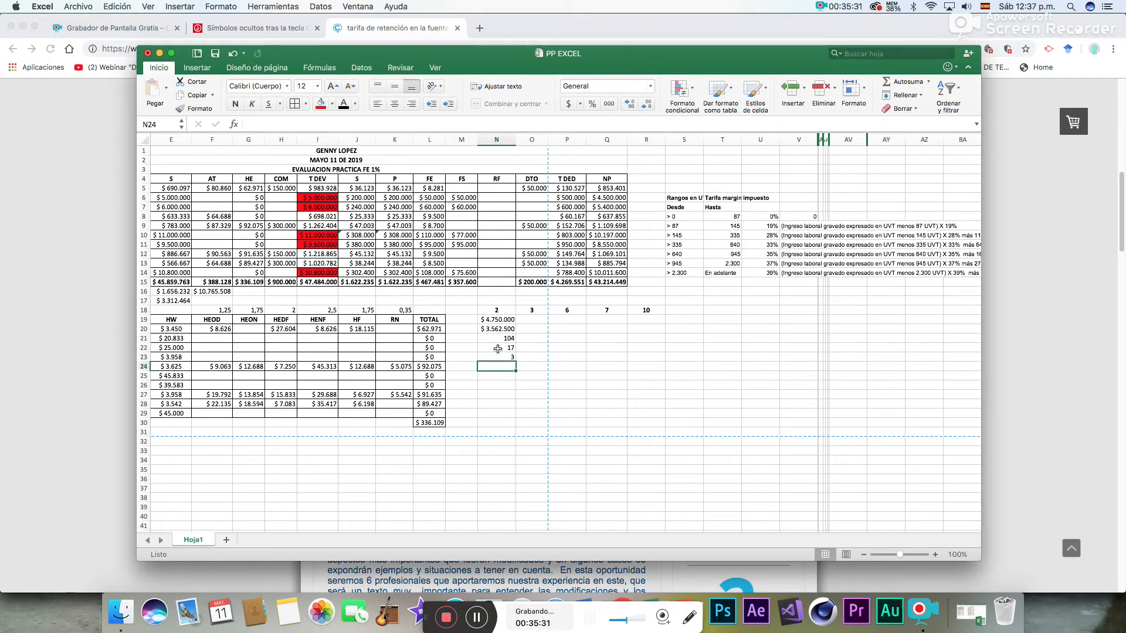
- In N25, convert employee 2's withholding from UVT to pesos with =N23*34270
left_click(508, 377)
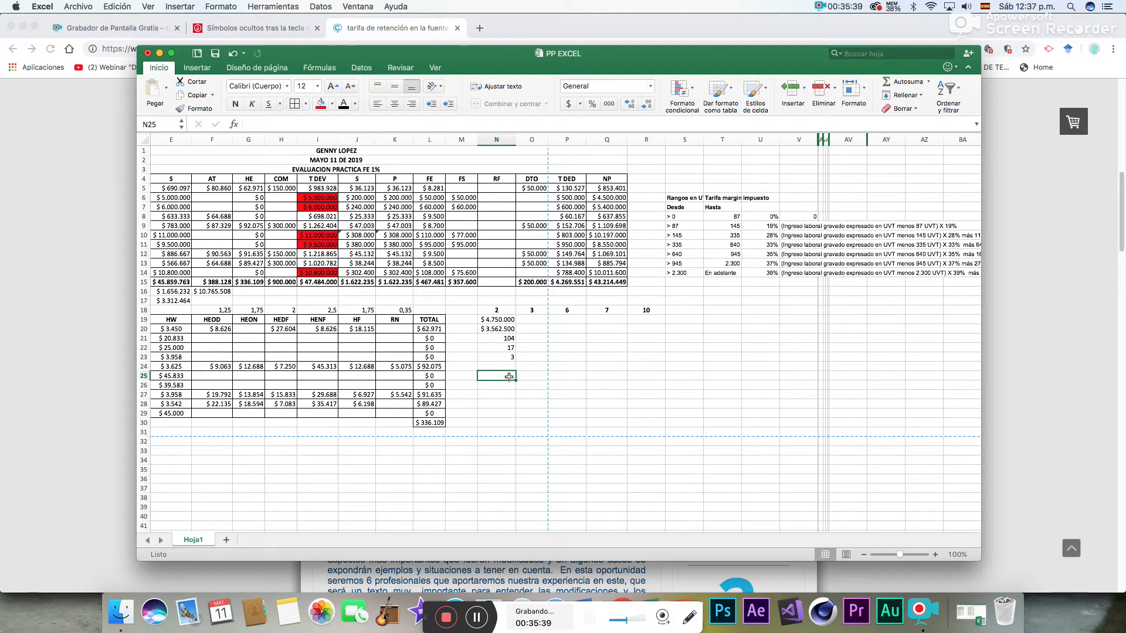
type("=")
left_click(513, 356)
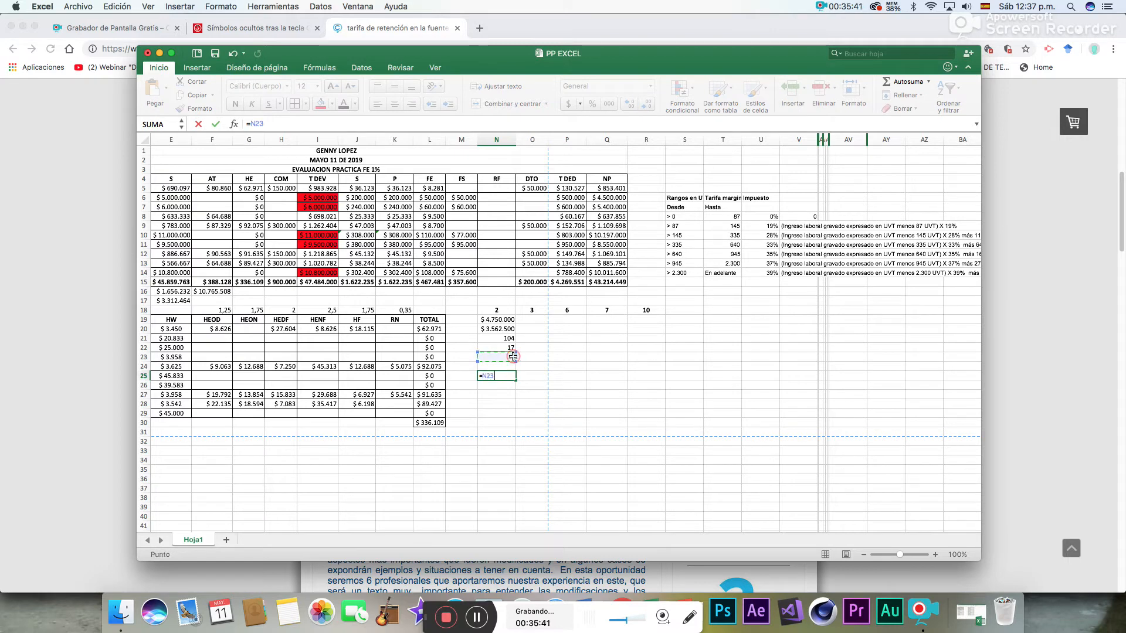
type("*")
key("Return")
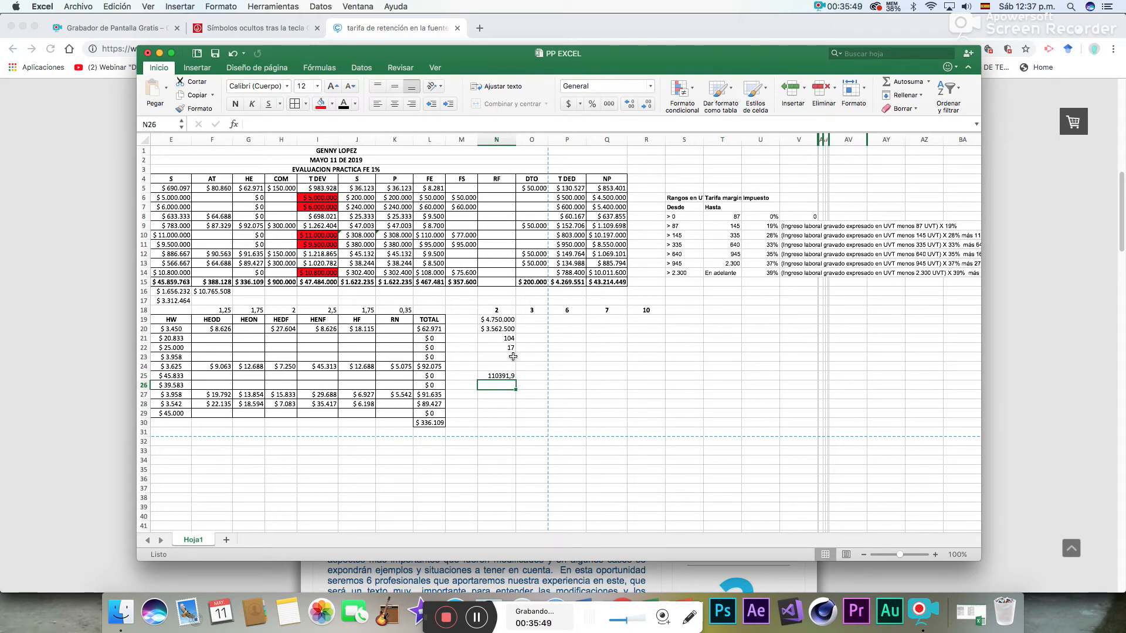
- Format N25:N26 as Moneda without decimals
left_click(513, 357)
type("3")
left_click(505, 376)
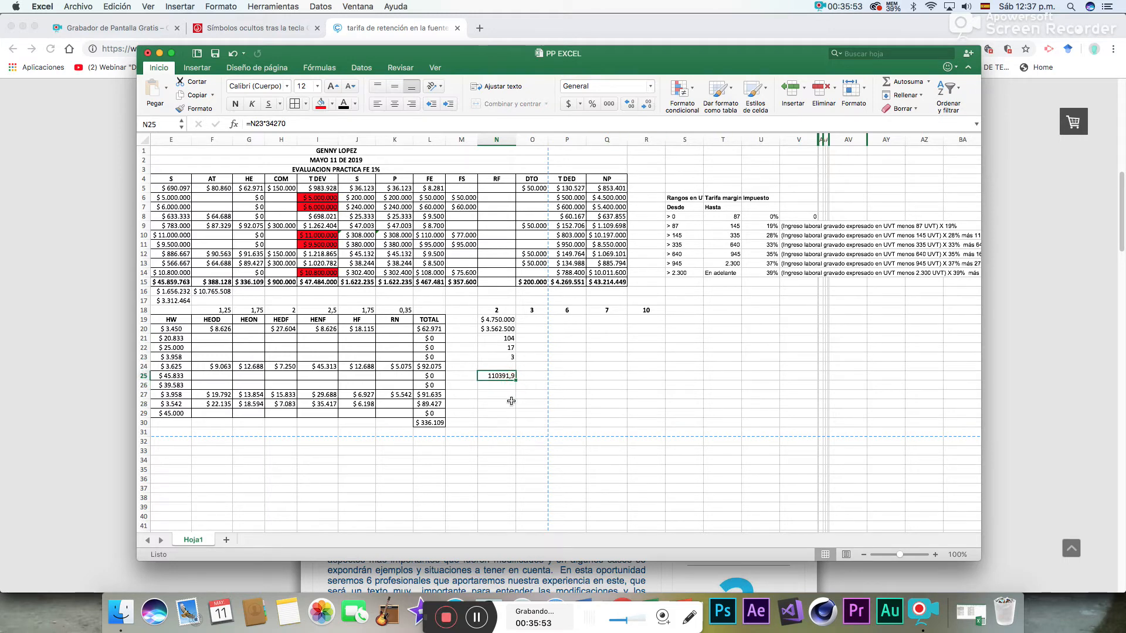
left_click(507, 402)
left_click_drag(508, 376, 508, 385)
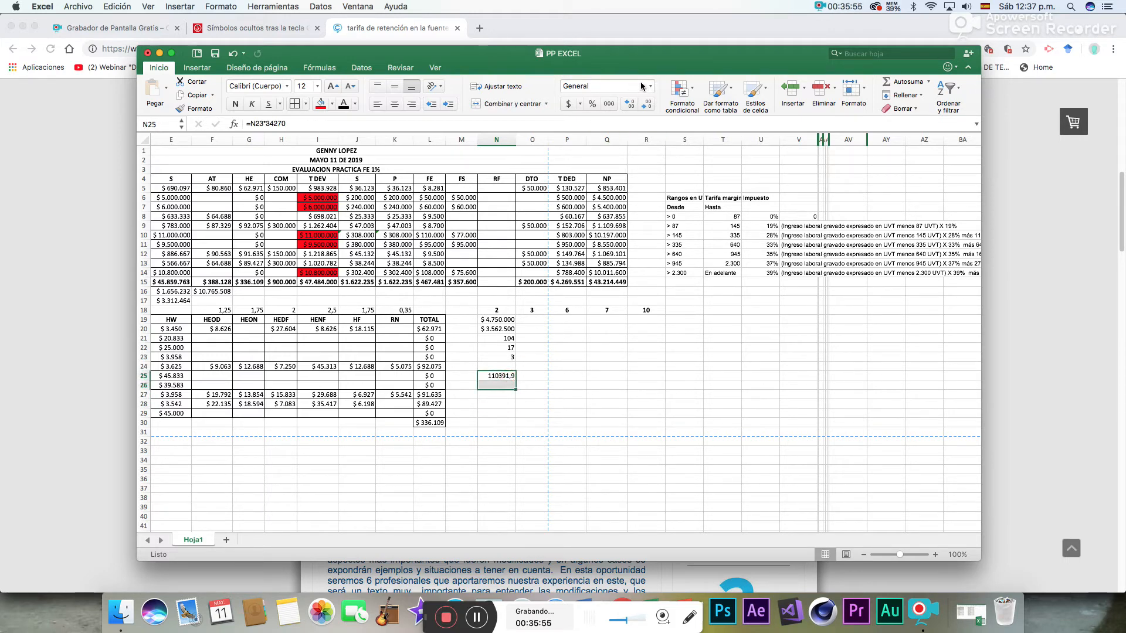
left_click(635, 106)
left_click(645, 105)
left_click(646, 105)
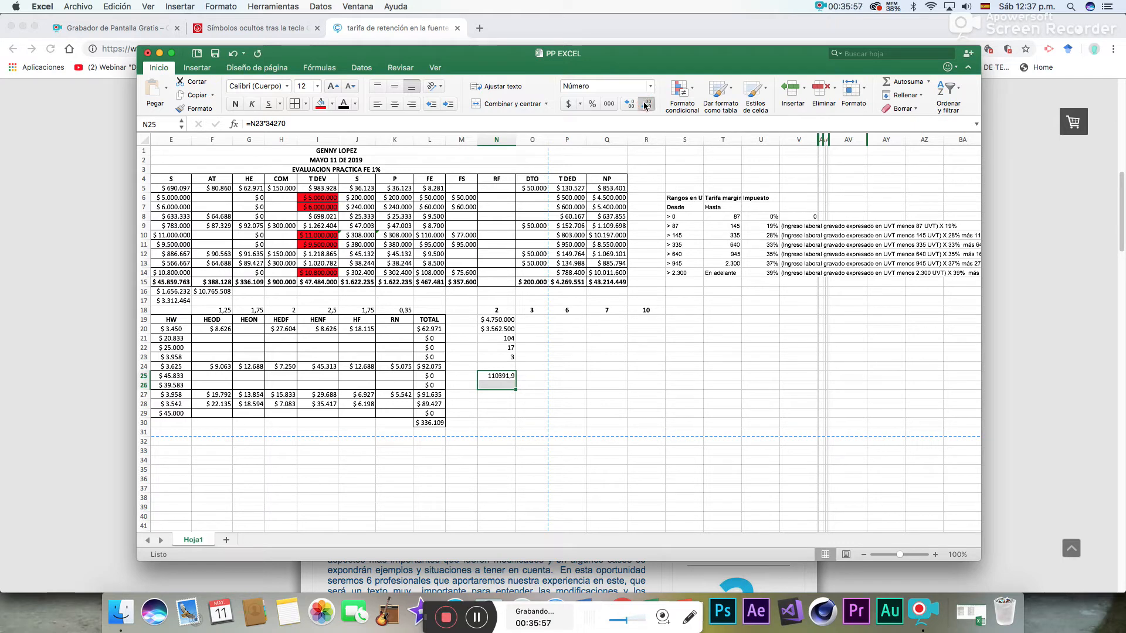
left_click(650, 86)
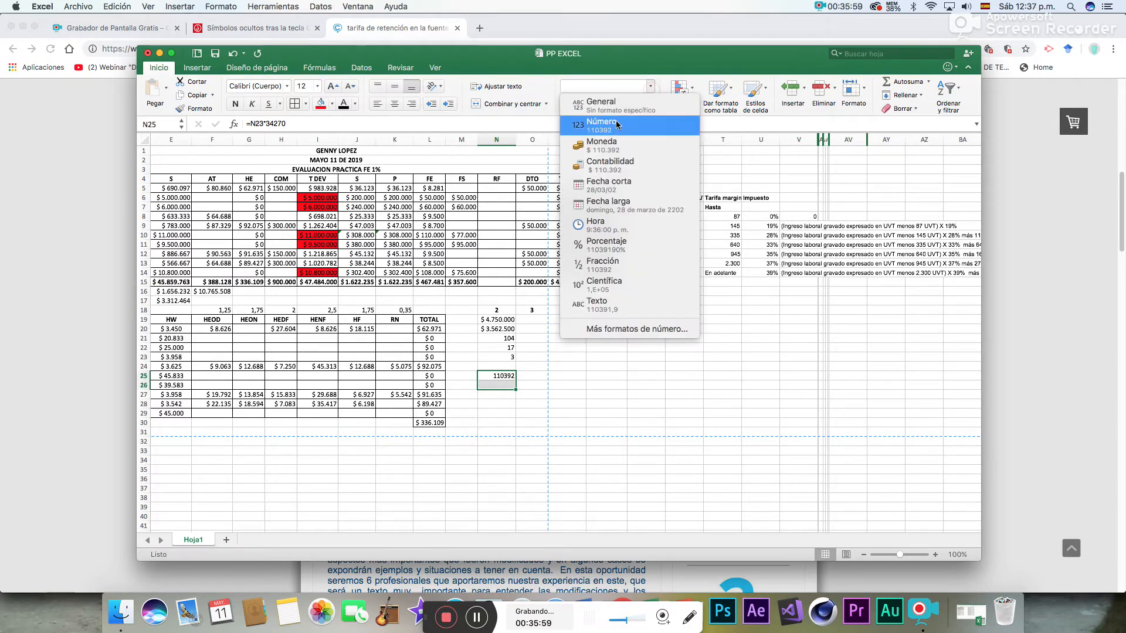
left_click(603, 141)
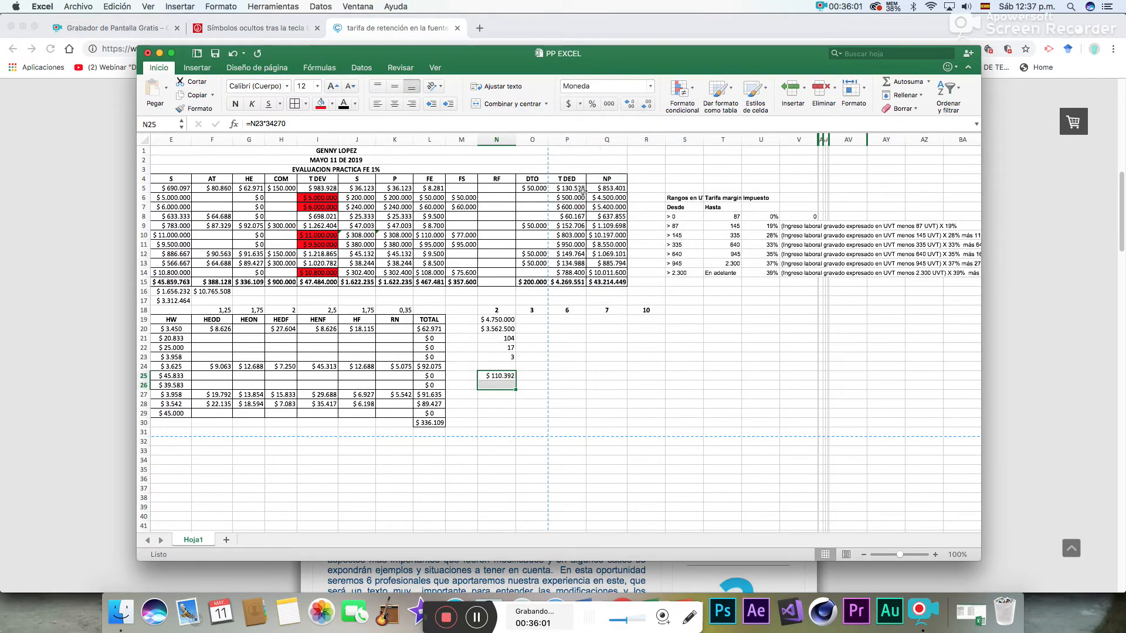
- Enter employee 2's rounded withholding of 110.000 in N26, below the calculated peso amount
left_click(507, 386)
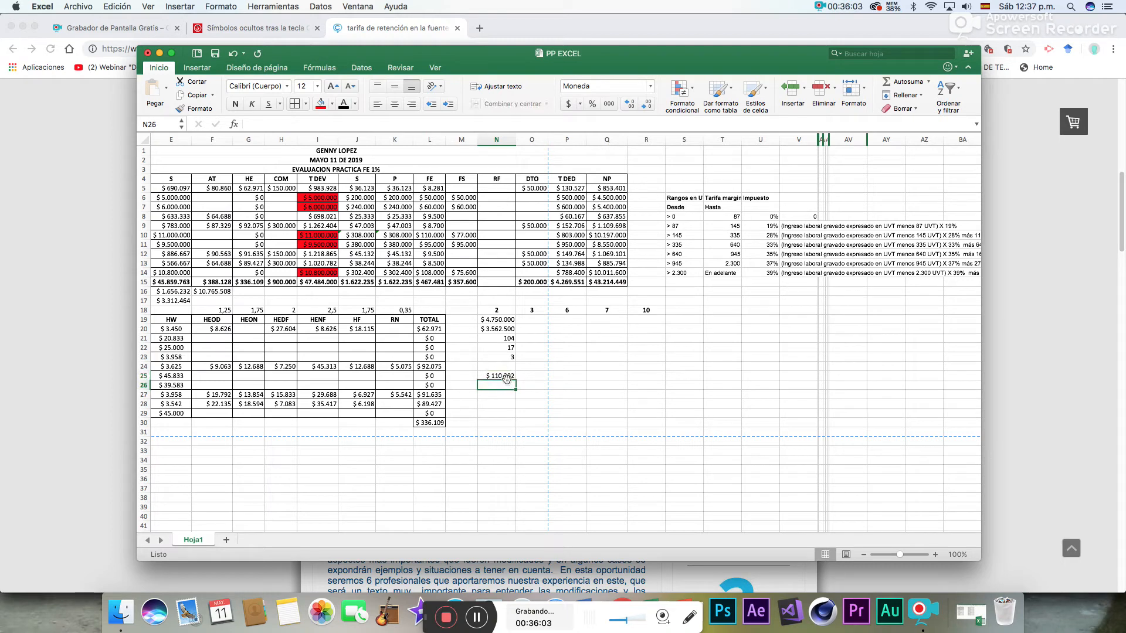
left_click(507, 376)
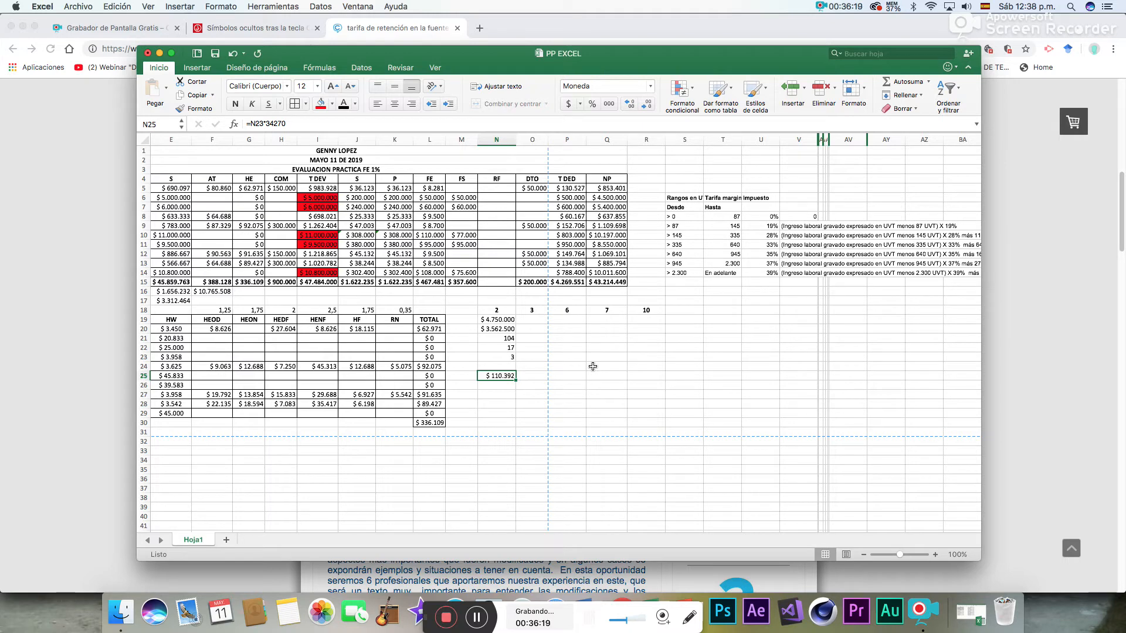
left_click(503, 386)
type("110.000")
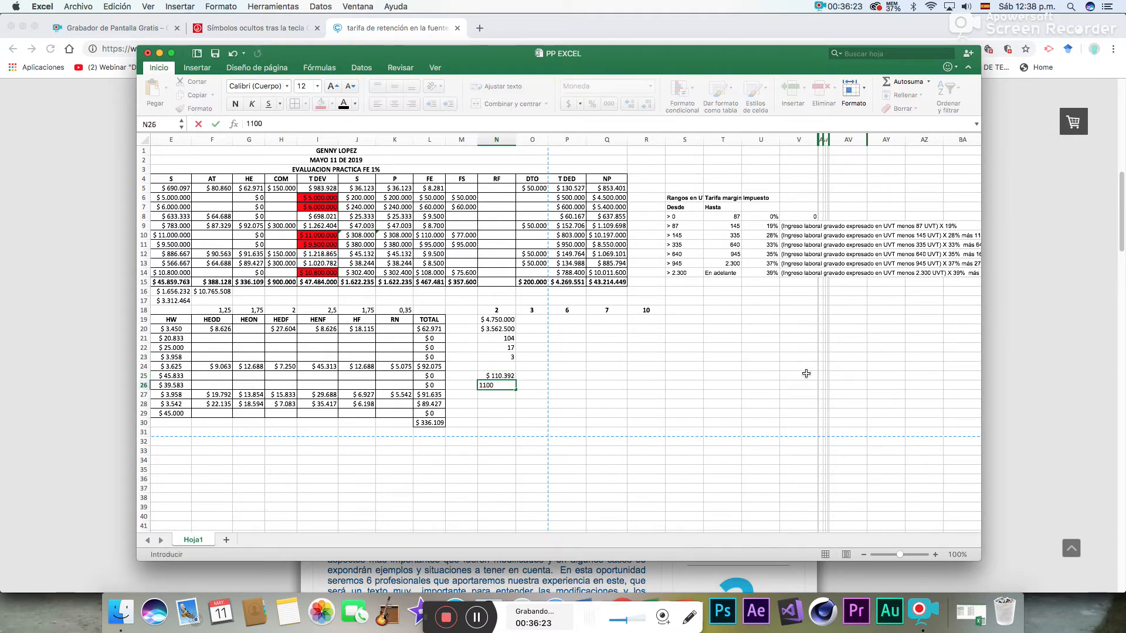
key("Return")
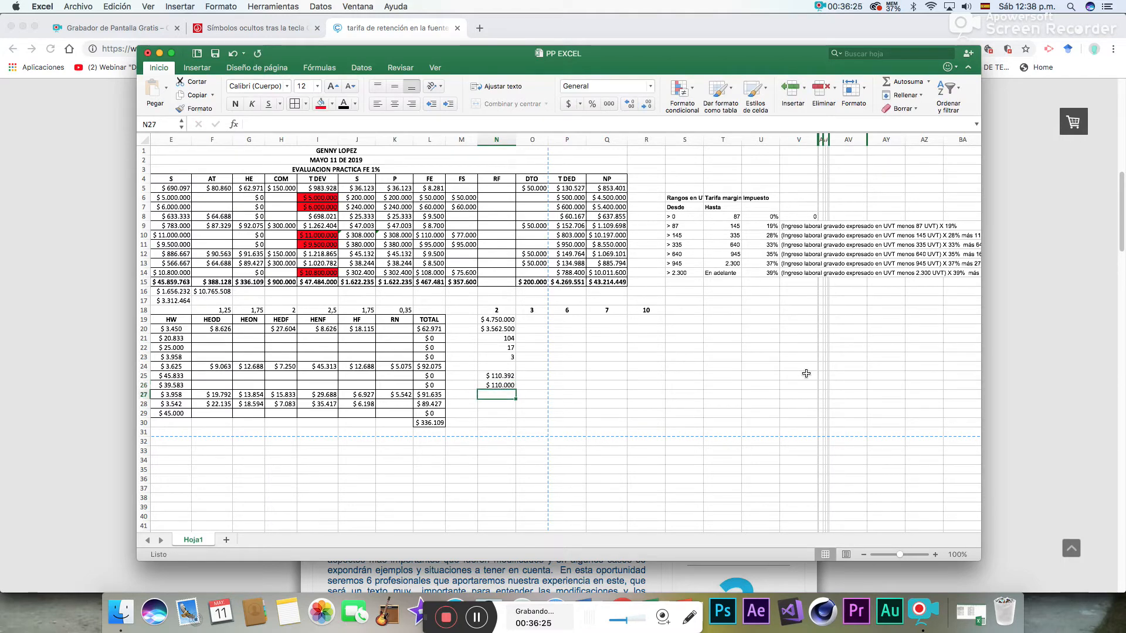
- Enter employee 2's rounded withholding of 110000 in the RF column at N6
left_click(502, 199)
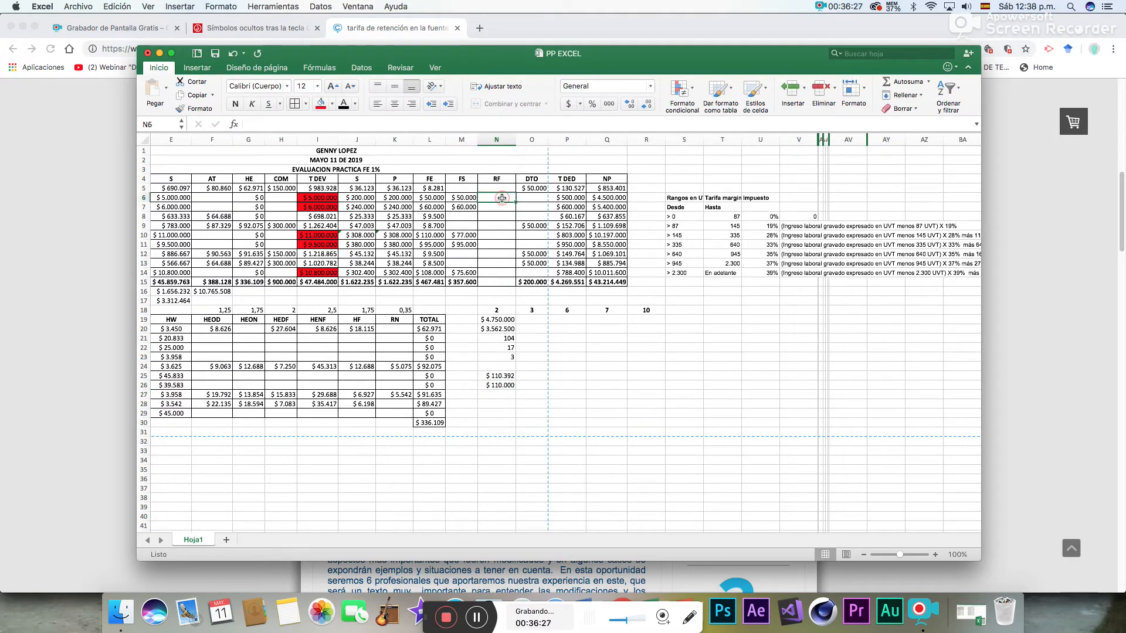
type("110000")
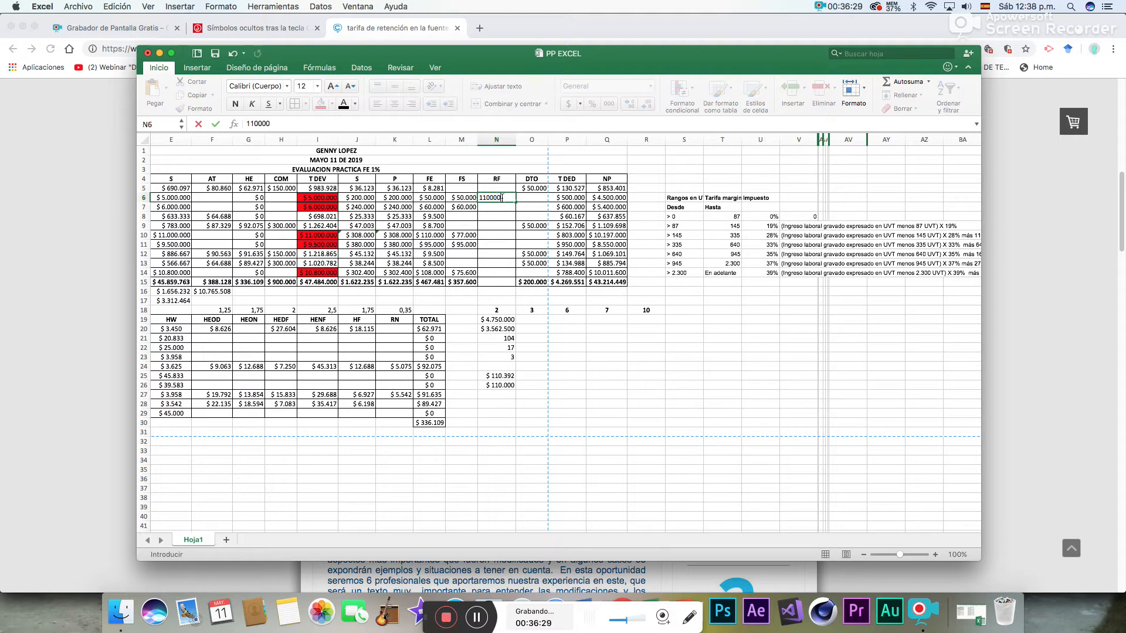
key("Return")
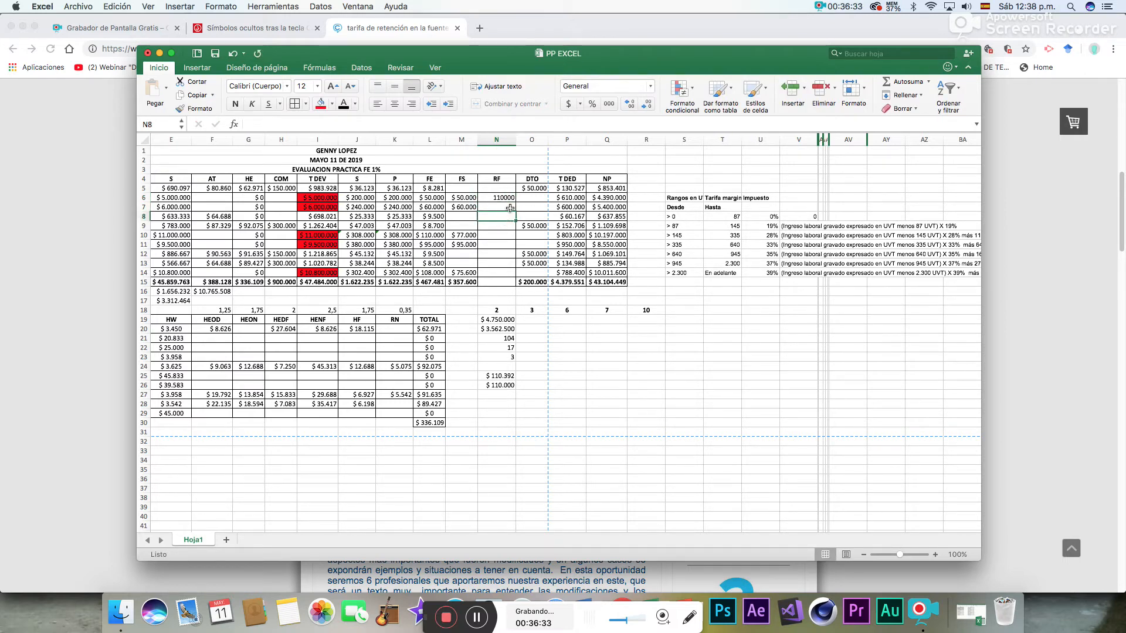
- In O19, compute employee 3's net income as total earned minus pension and solidarity fund with =I7-K7-M7
left_click(535, 319)
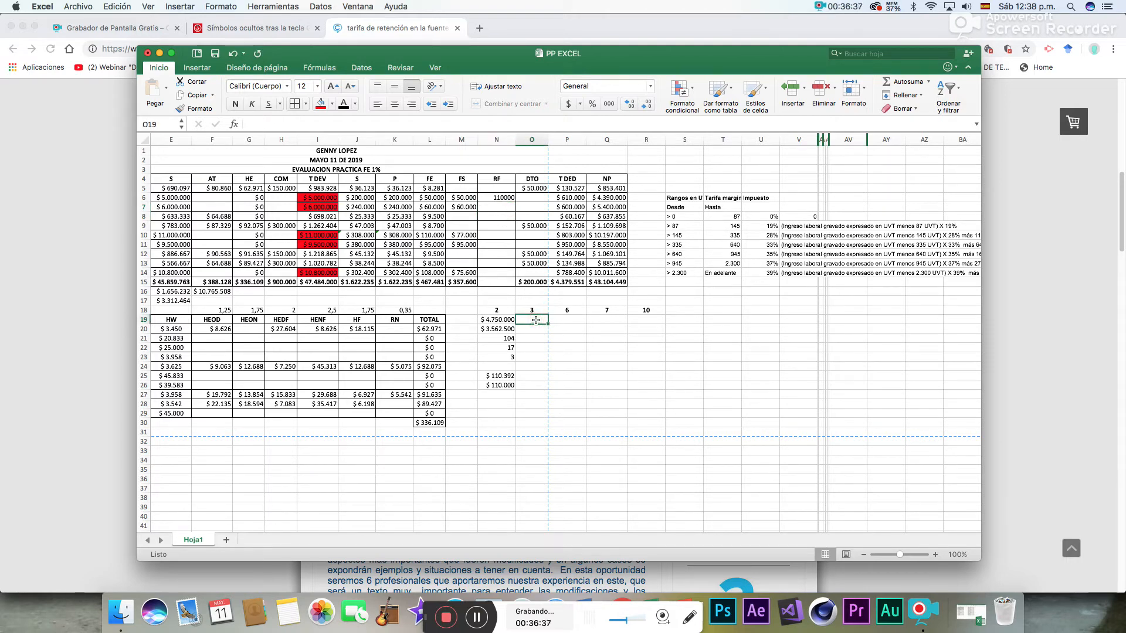
type("=")
left_click(331, 209)
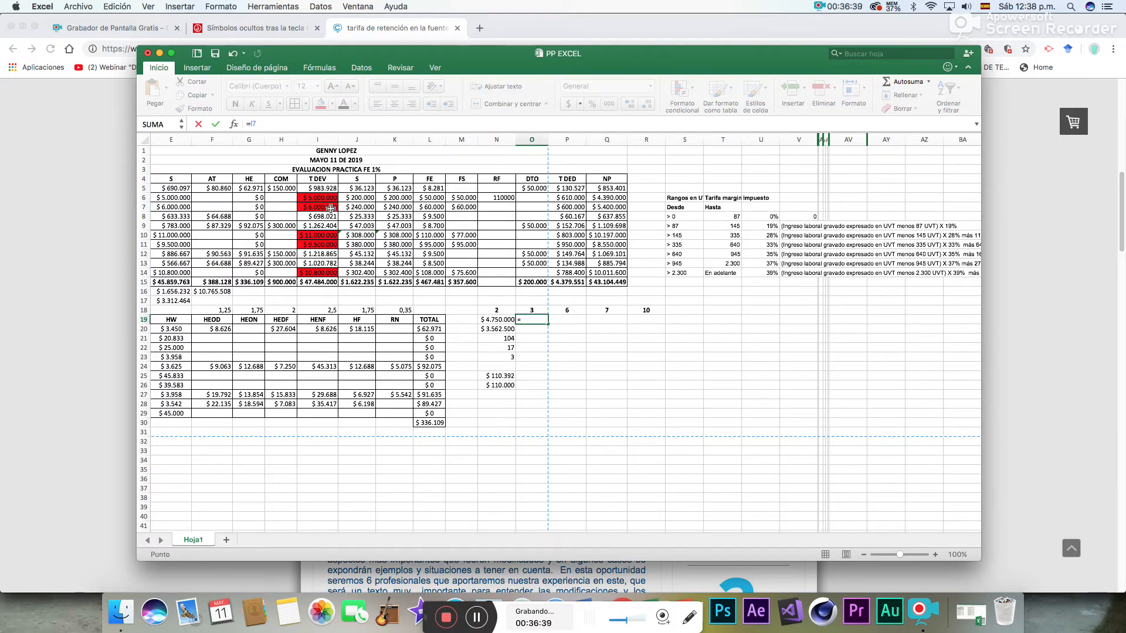
type("-")
left_click(434, 209)
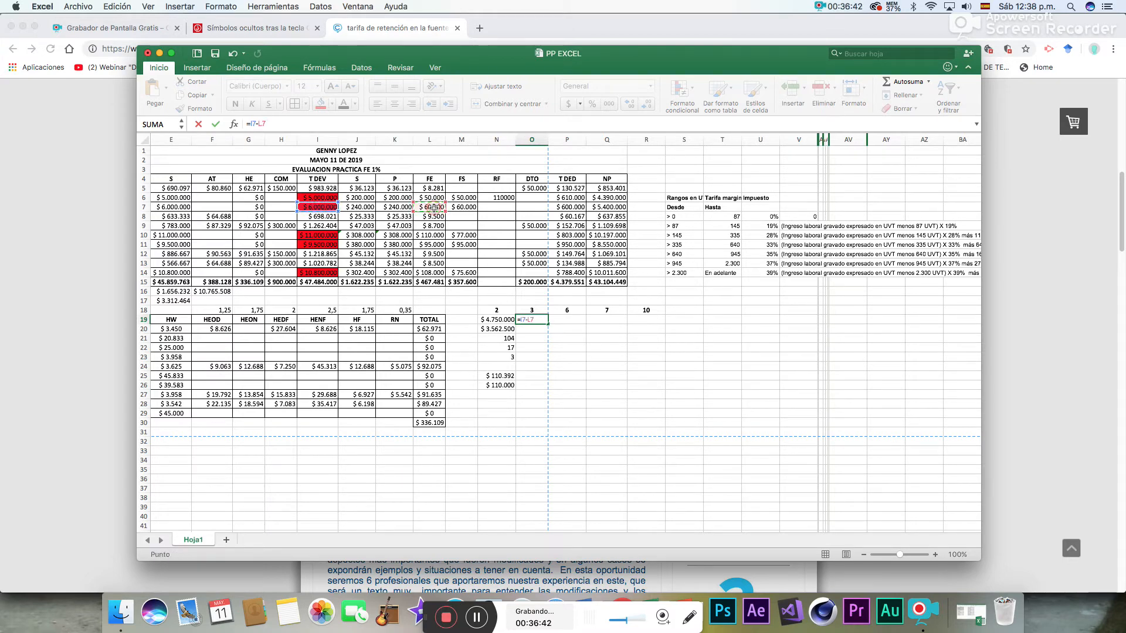
left_click(396, 208)
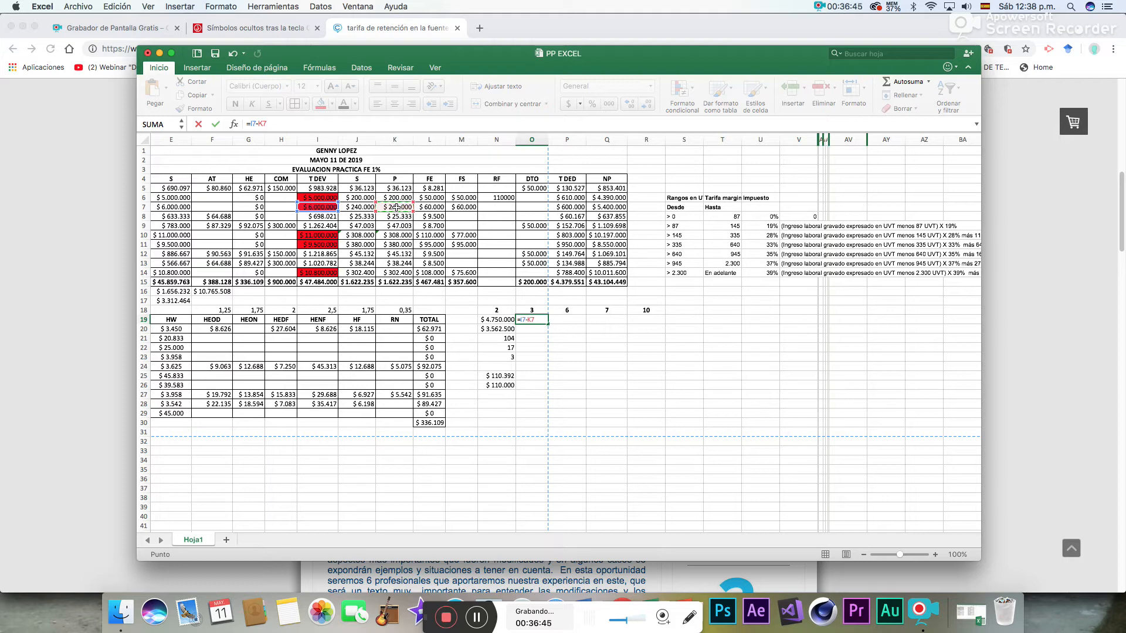
type("-")
left_click(467, 207)
key("Return")
- In O20, take 75% of employee 3's net income in O19 as the taxable base
type("=")
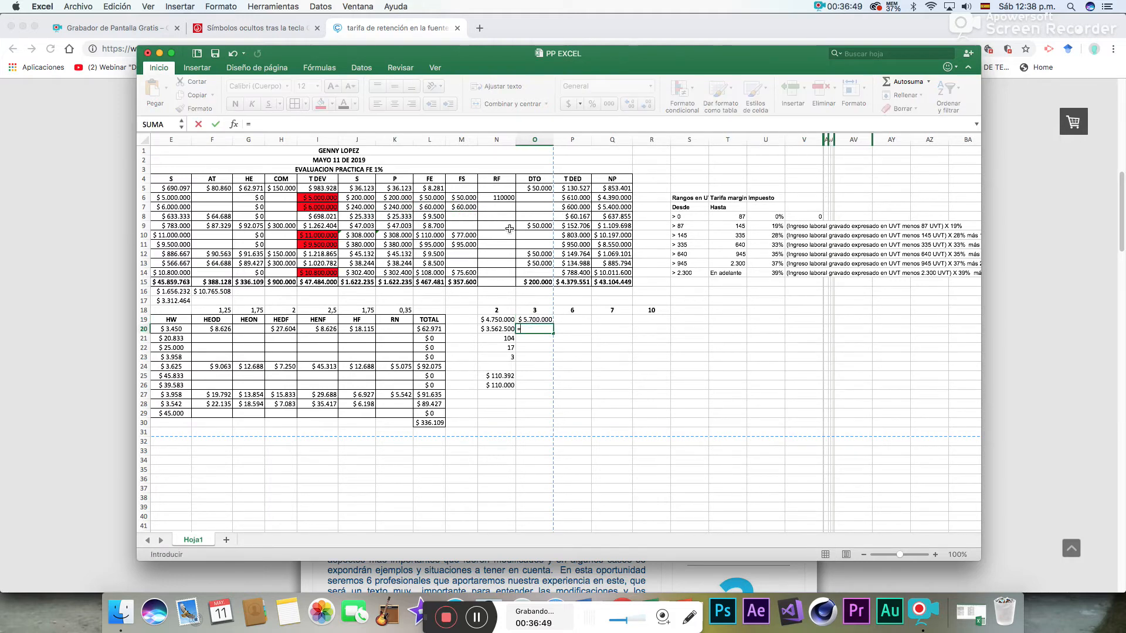
left_click(539, 320)
type("*")
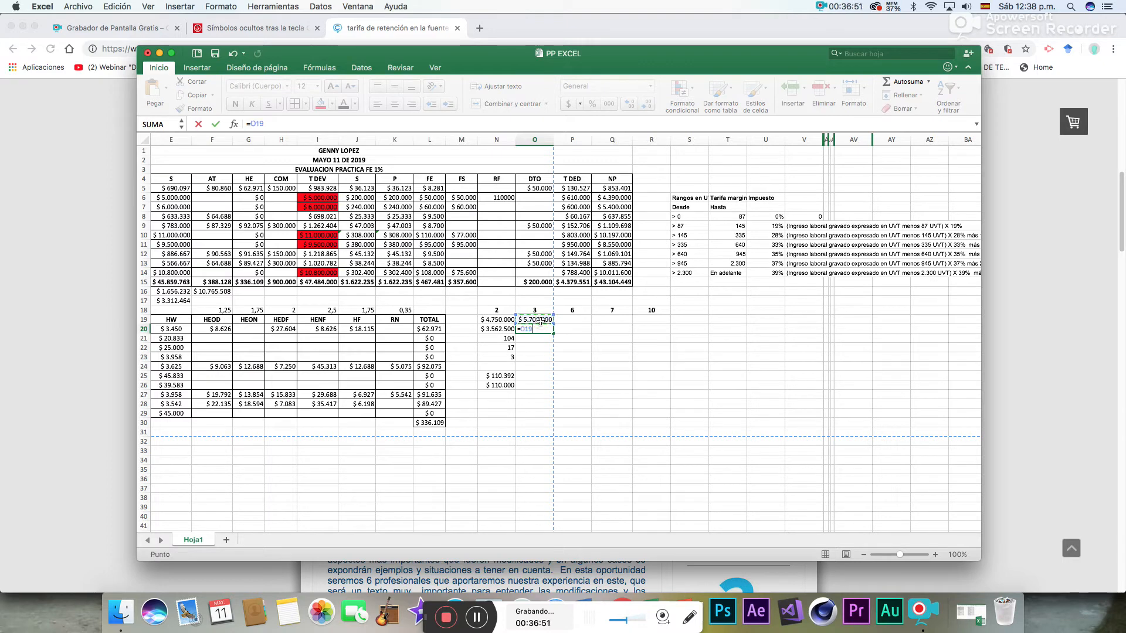
type("75")
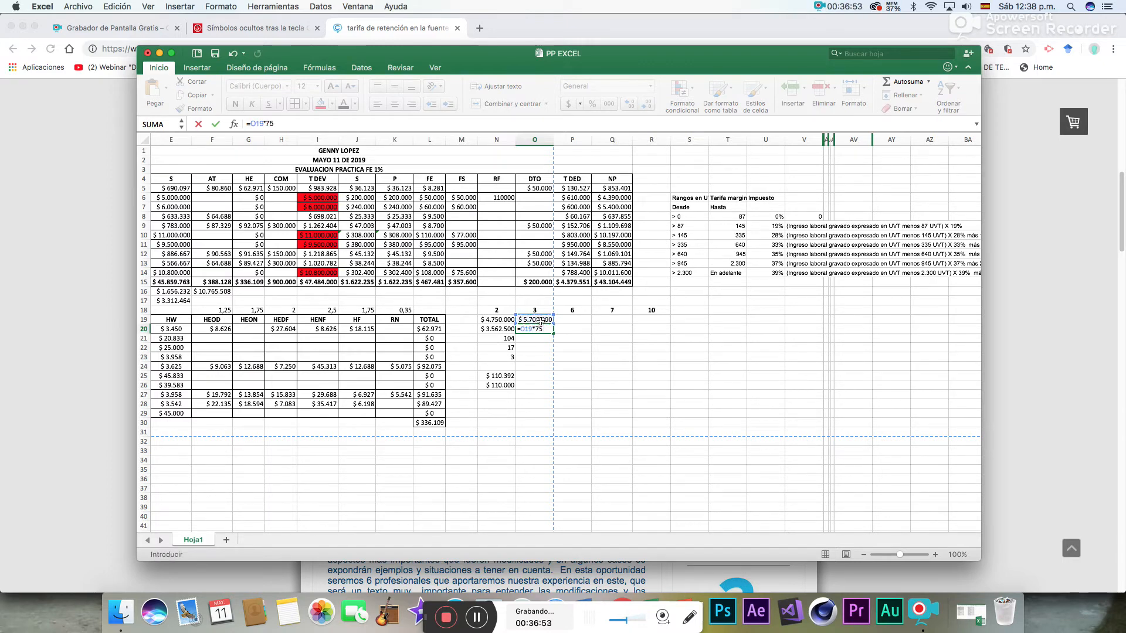
key("Return")
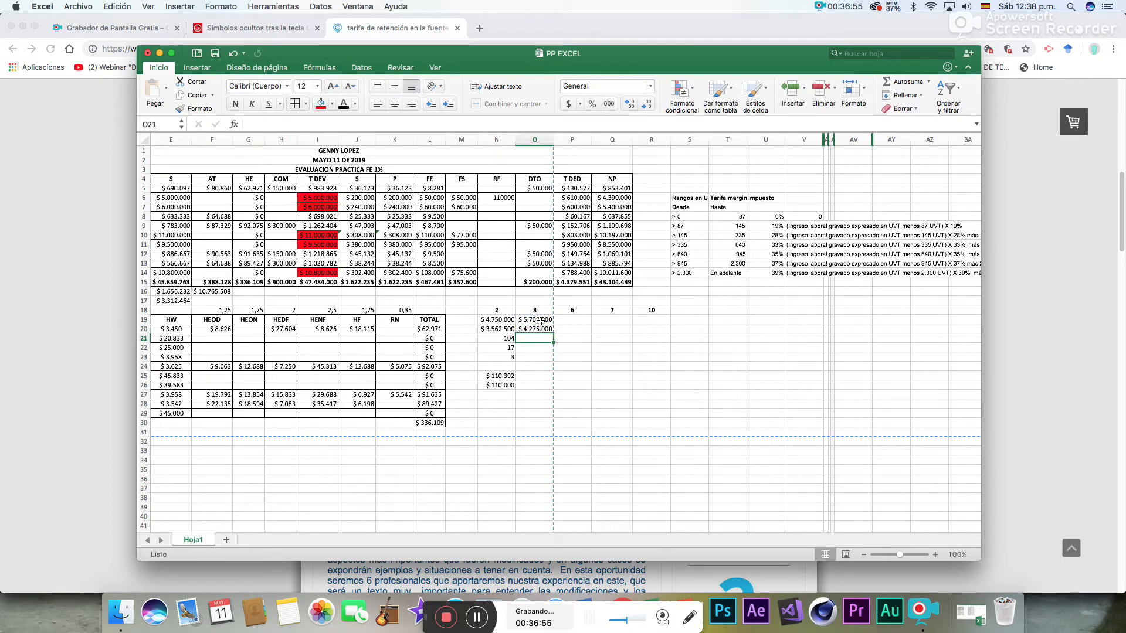
- In O21, convert employee 3's taxable base to UVT with =O20/34270
type("=")
left_click(544, 329)
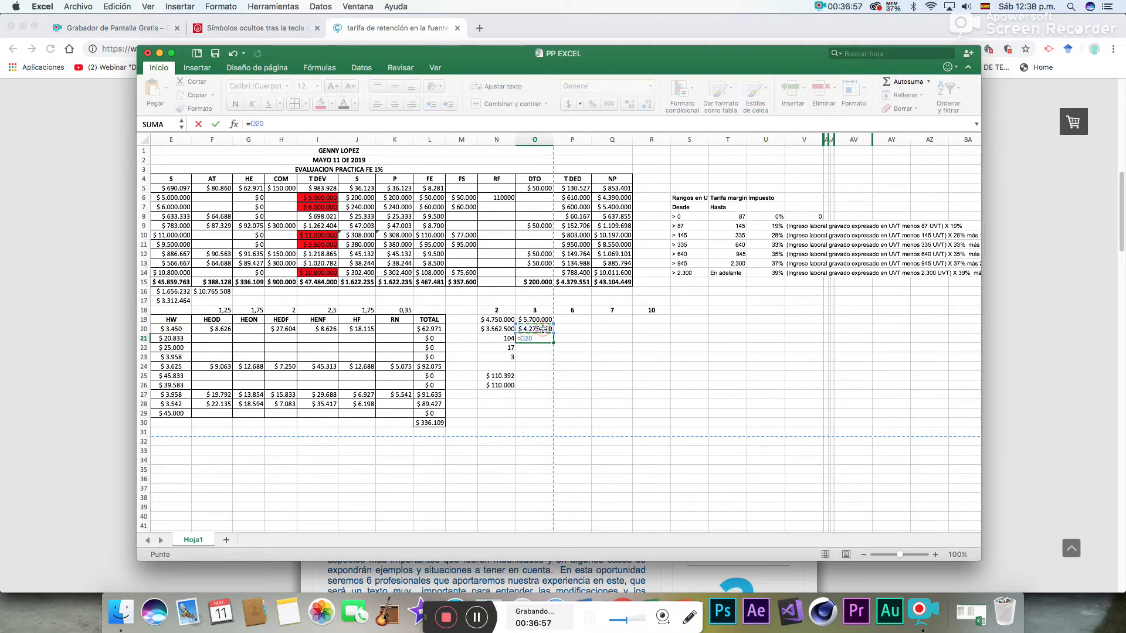
type("/3427")
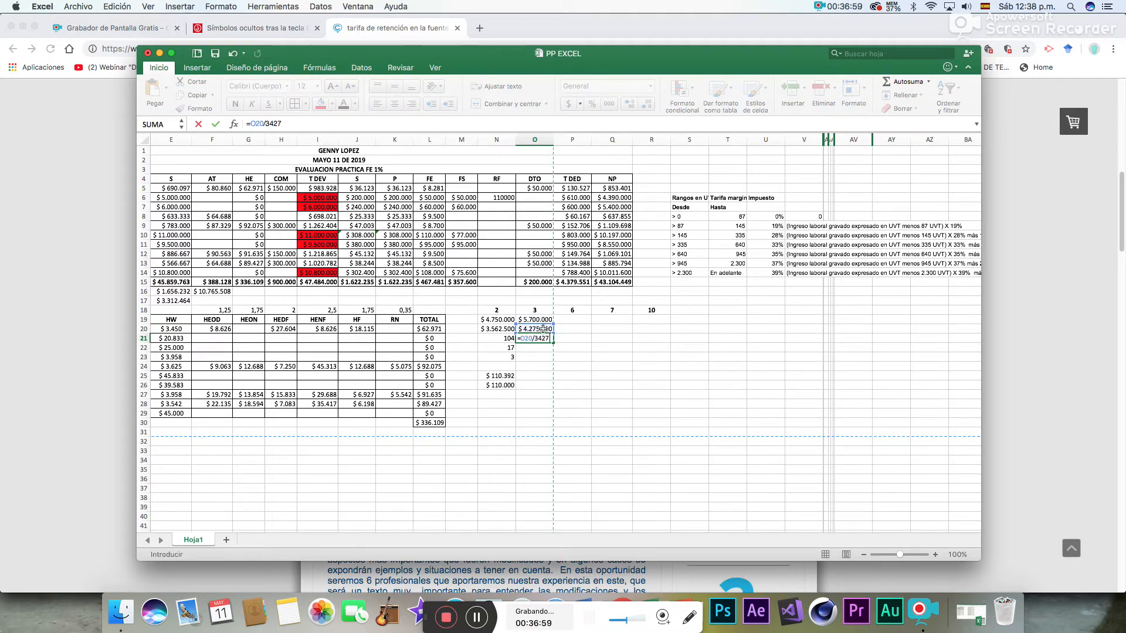
key("Return")
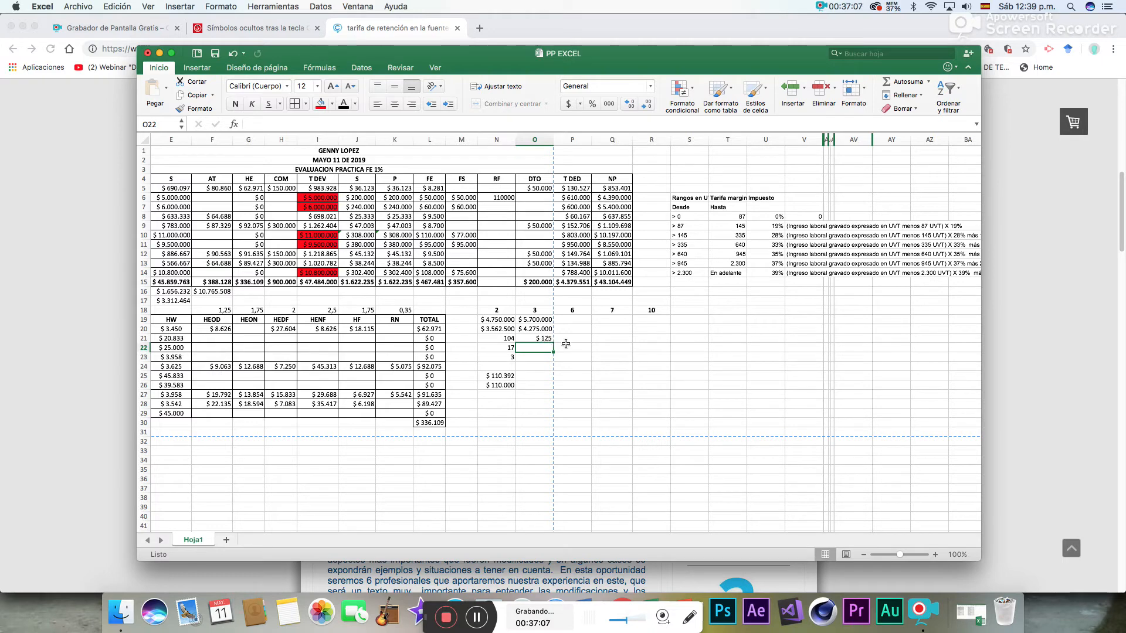
- Format O21:O23 as Número so employee 3's UVT figures carry no currency symbol
left_click_drag(545, 338, 541, 358)
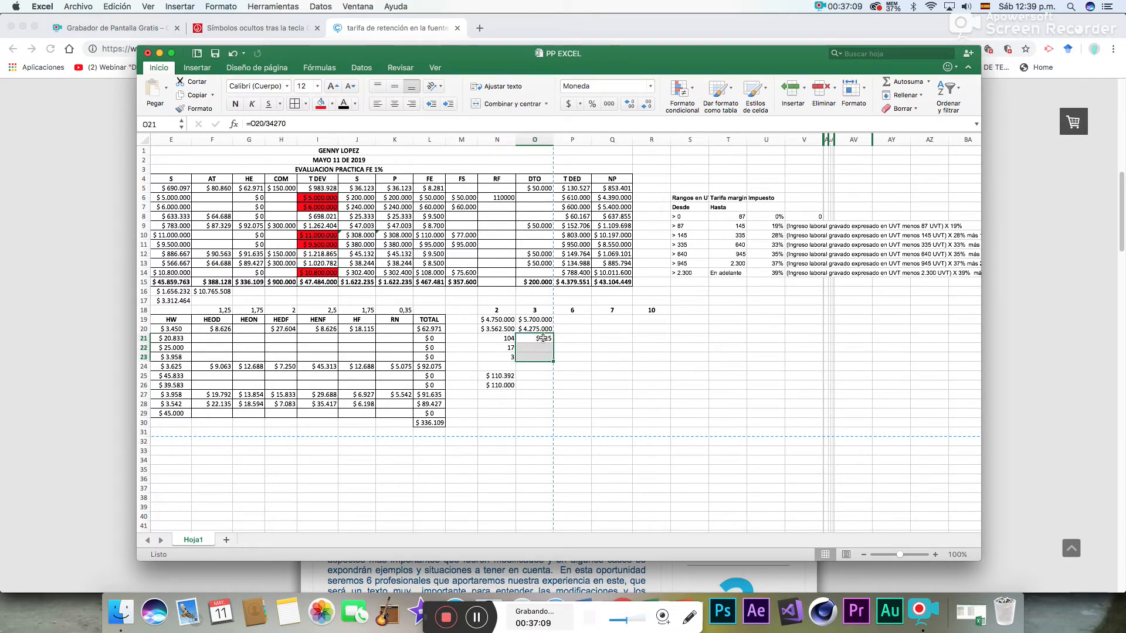
left_click(650, 86)
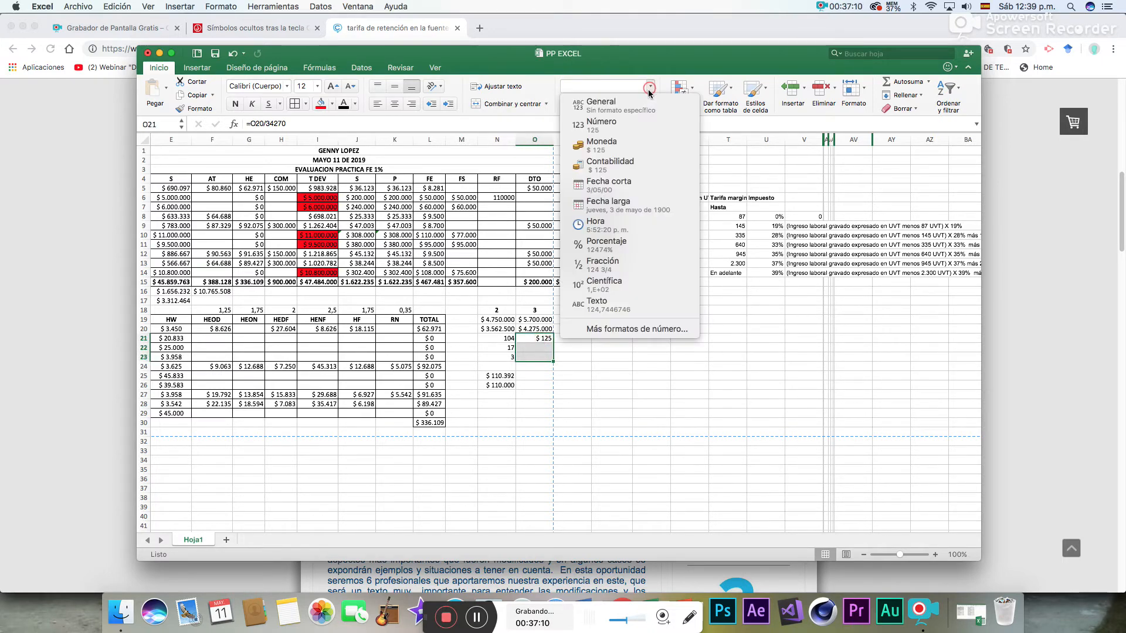
left_click(604, 145)
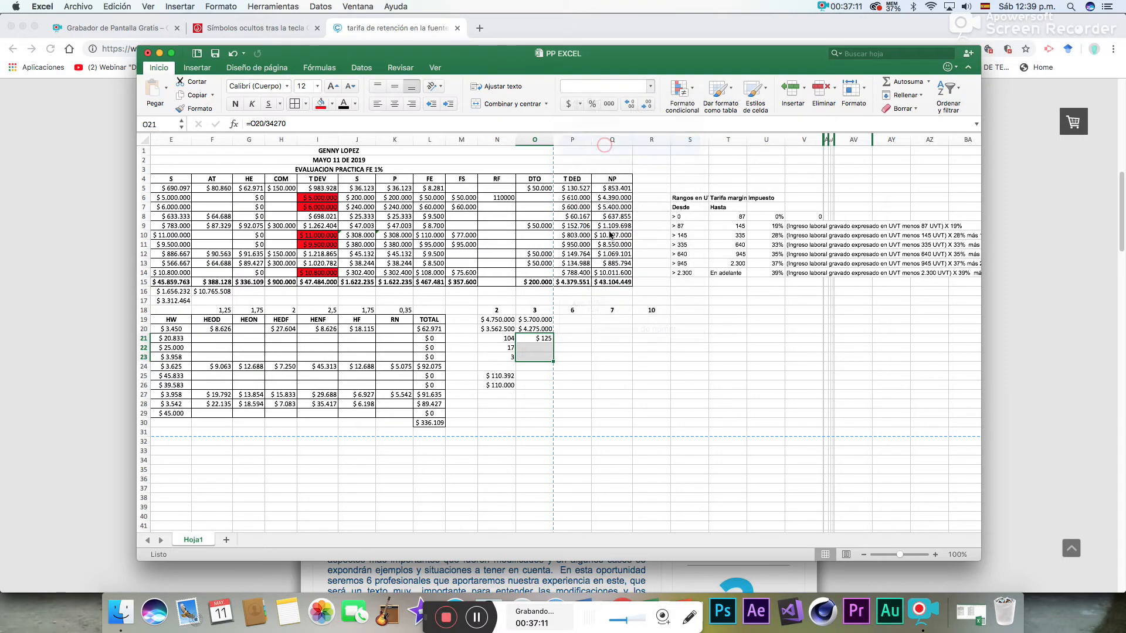
left_click(648, 88)
left_click(604, 118)
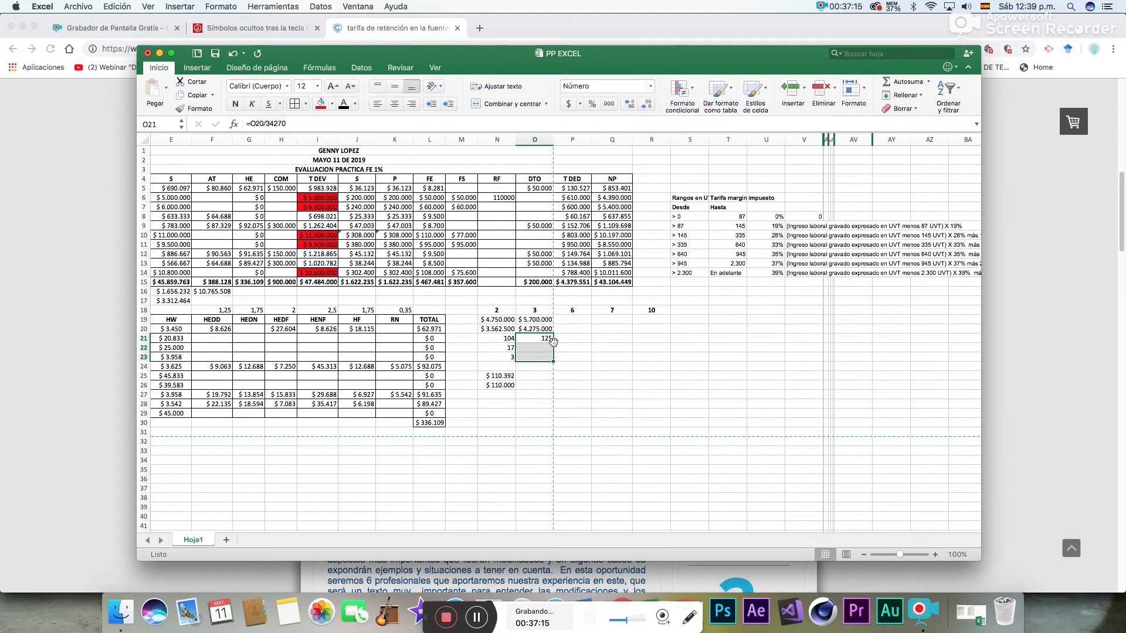
- In O22, subtract the 87 UVT bracket threshold from employee 3's UVT amount in O21
left_click(544, 347)
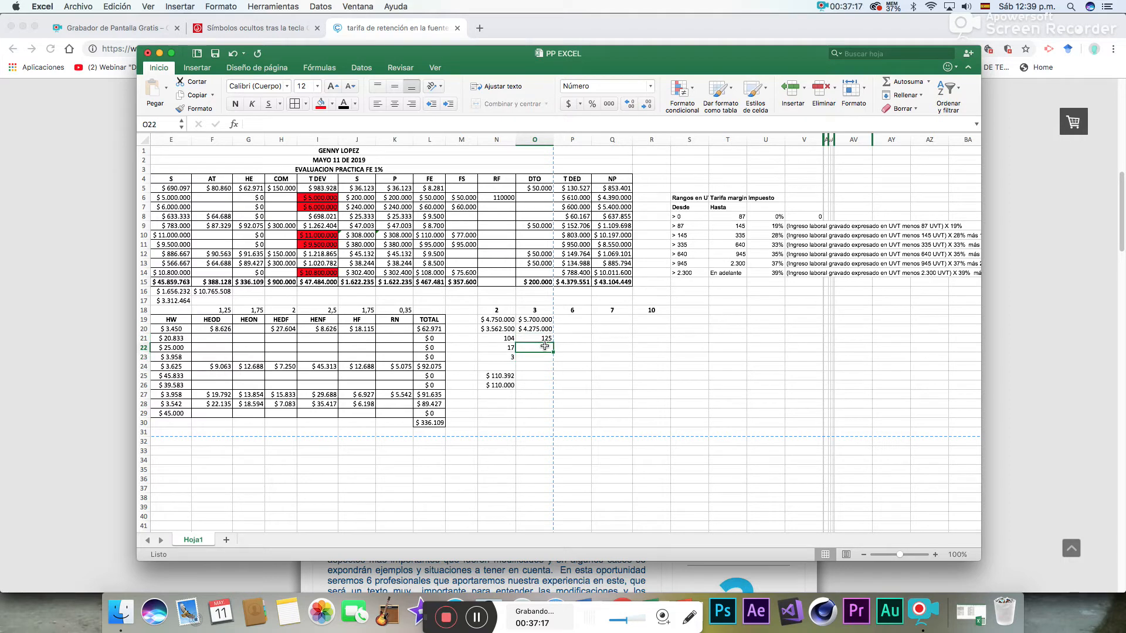
type("=")
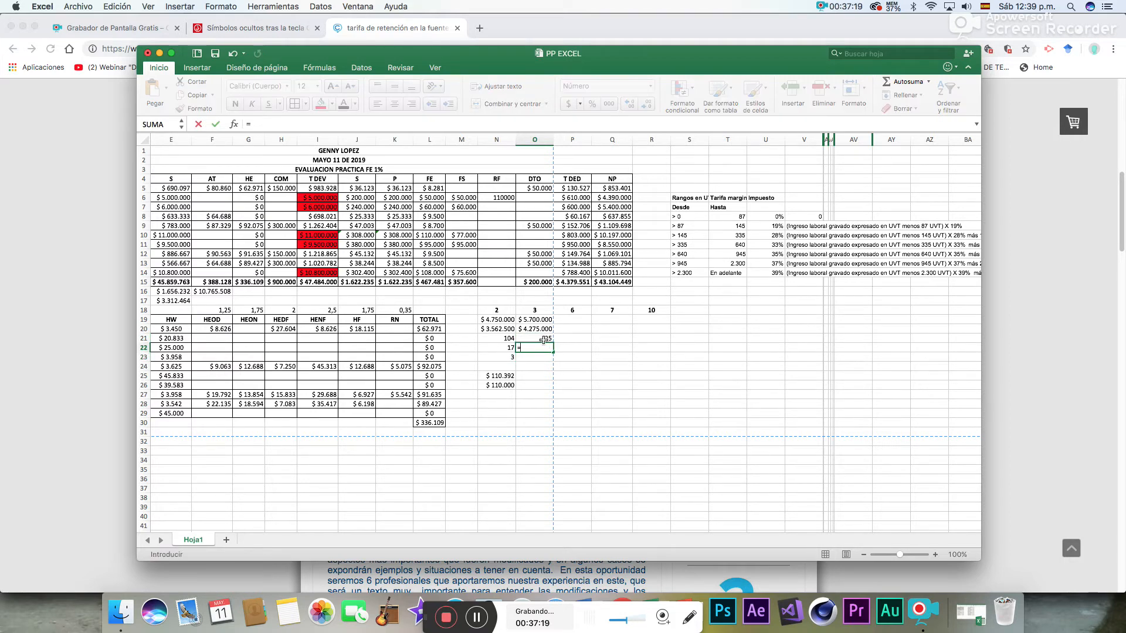
left_click(545, 340)
type("-87")
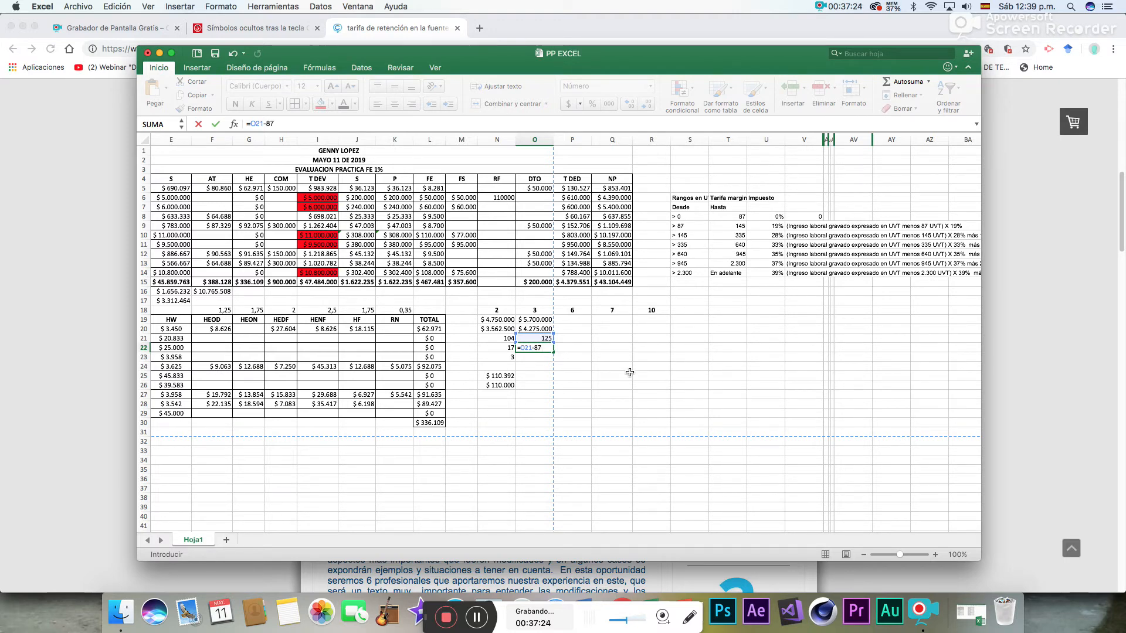
key("Return")
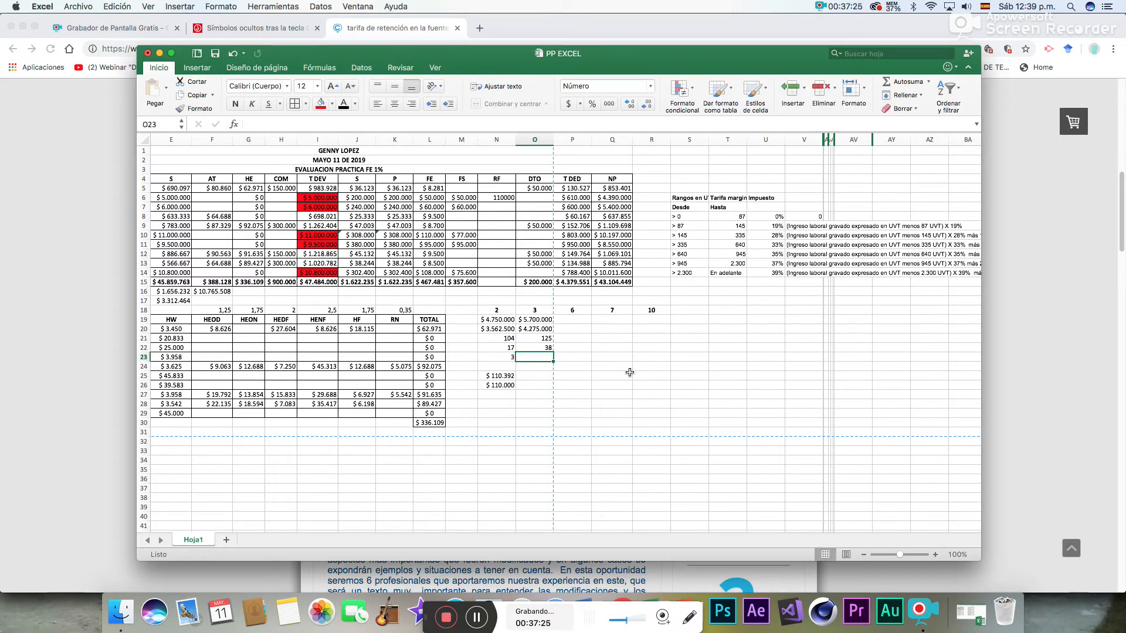
- In O23, apply the 19% marginal rate to employee 3's UVT excess in O22
type("=")
left_click(545, 348)
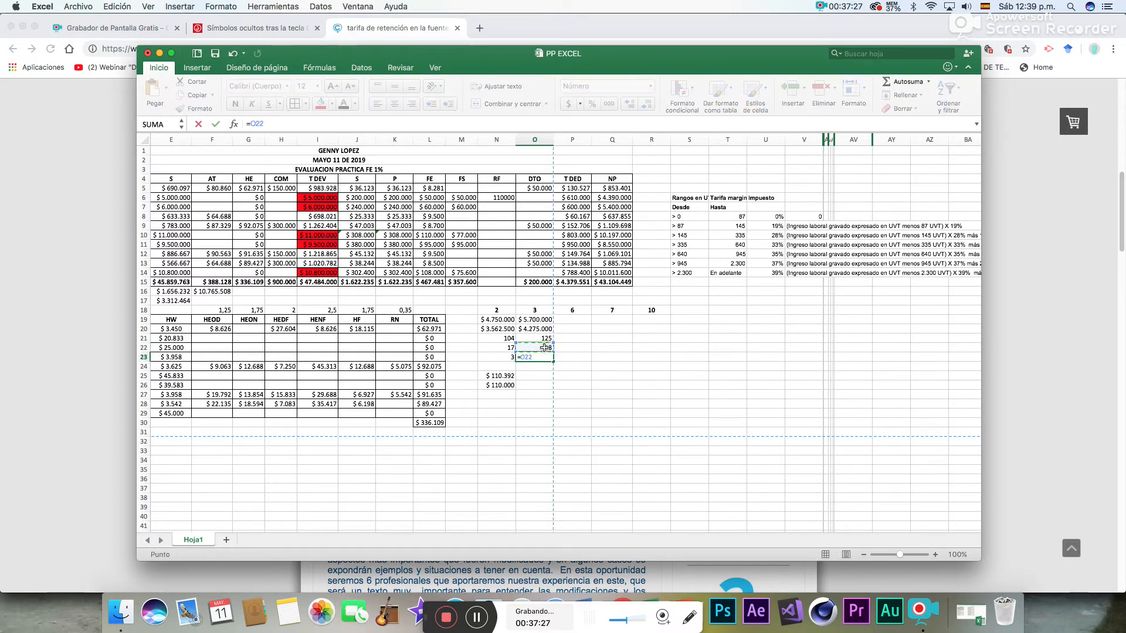
type("*")
key("Return")
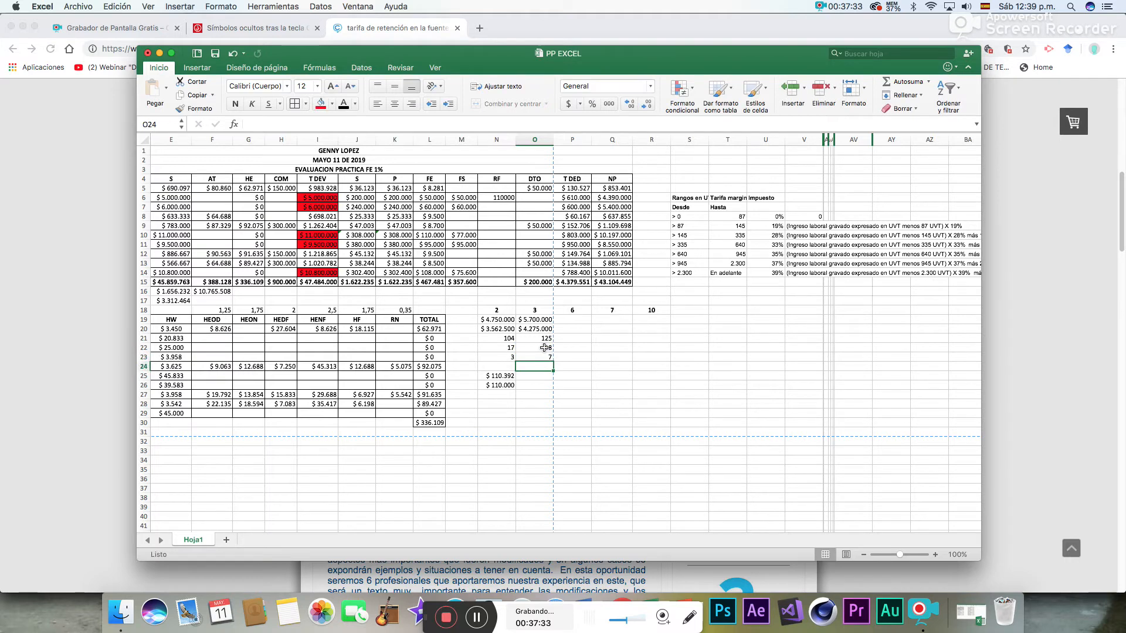
- In O25, convert employee 3's withholding from UVT to pesos with =O23*34270
left_click(540, 375)
type("=")
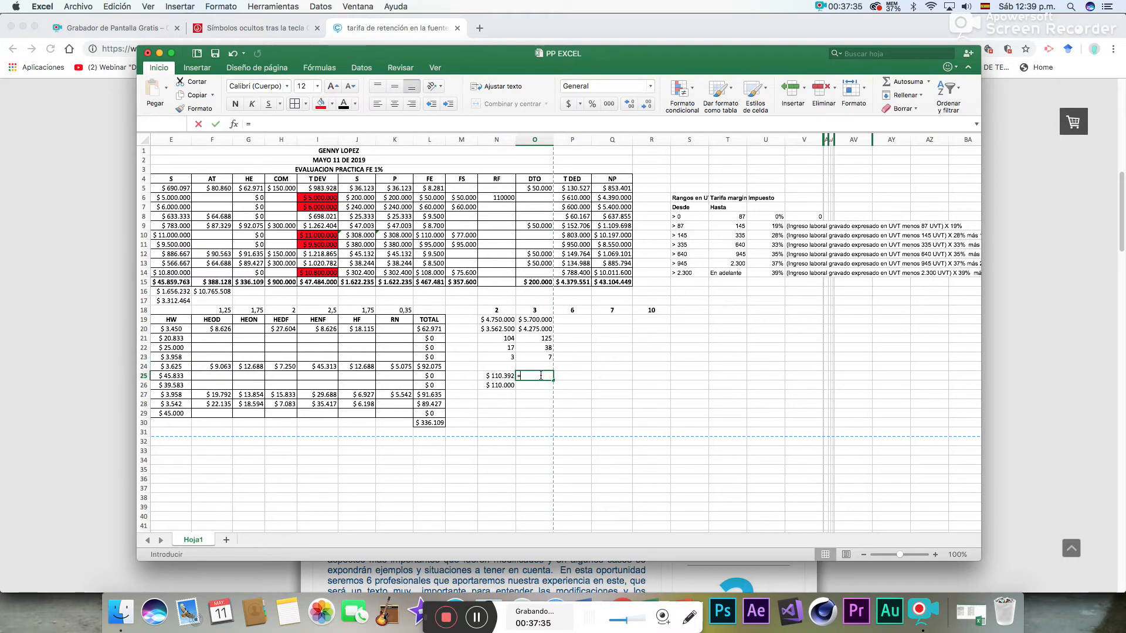
left_click(549, 358)
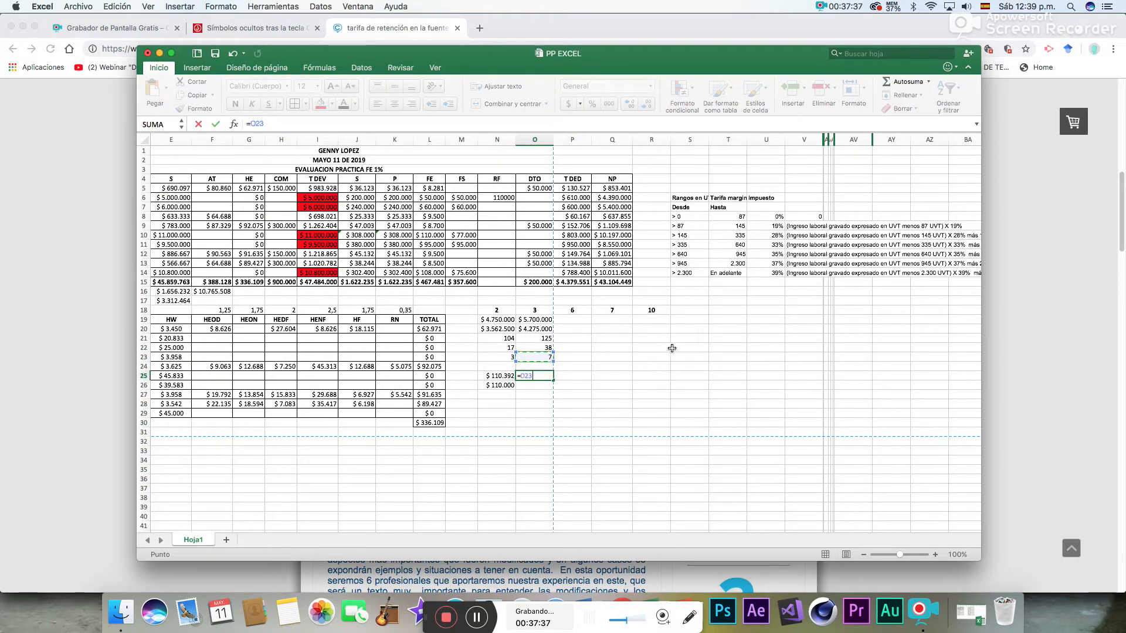
type("*")
key("Return")
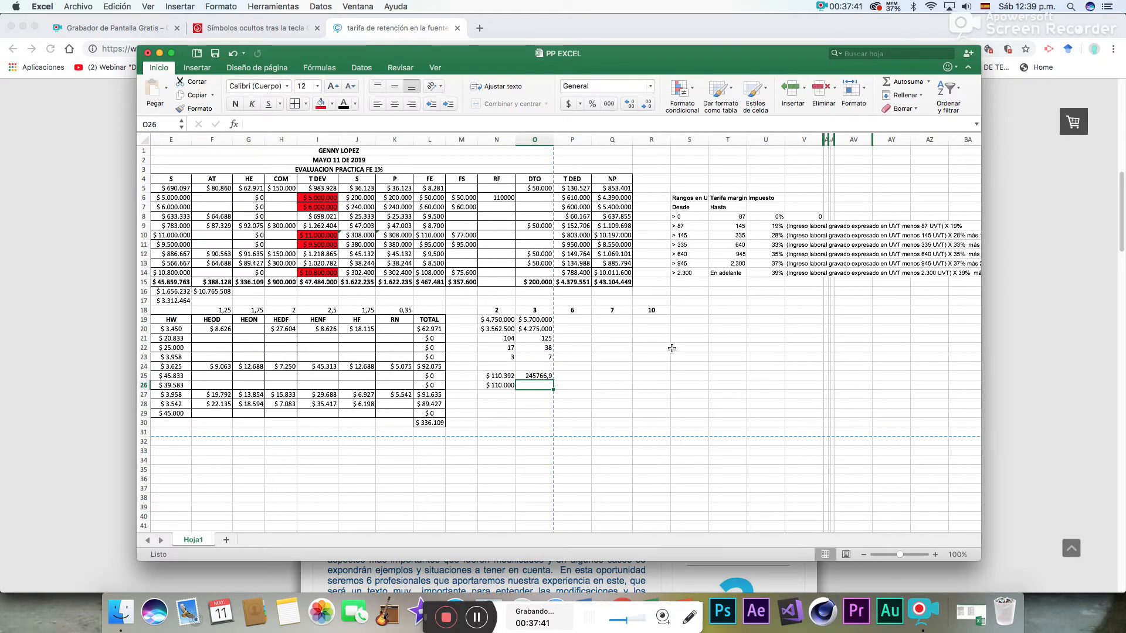
- Format O25:O26 as Moneda without decimals
left_click_drag(535, 376, 535, 385)
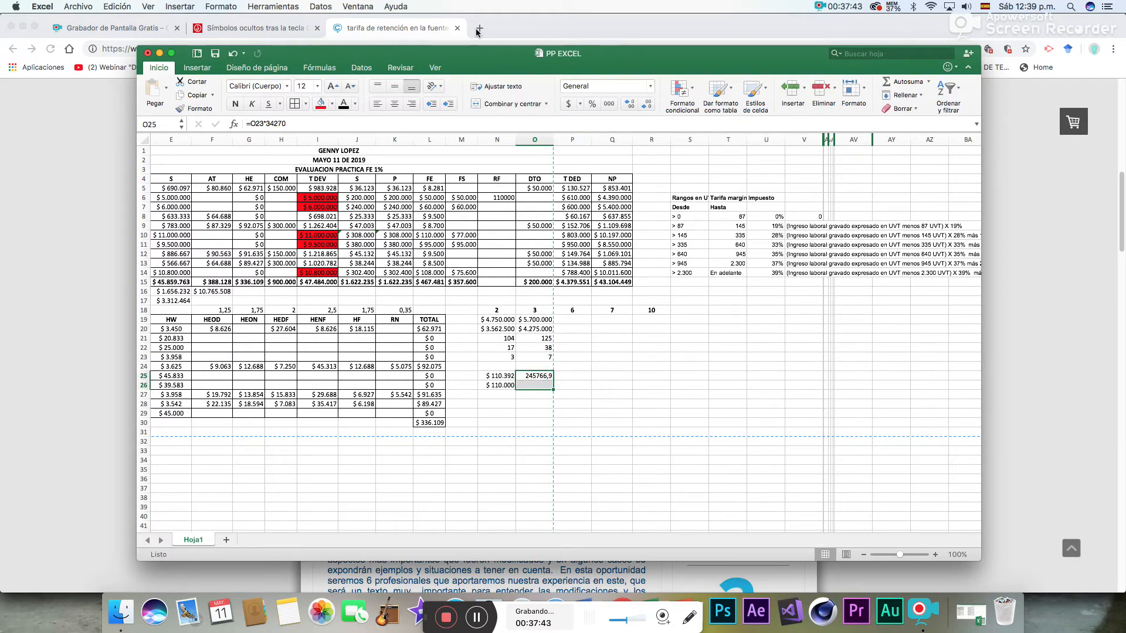
left_click(629, 104)
left_click(647, 104)
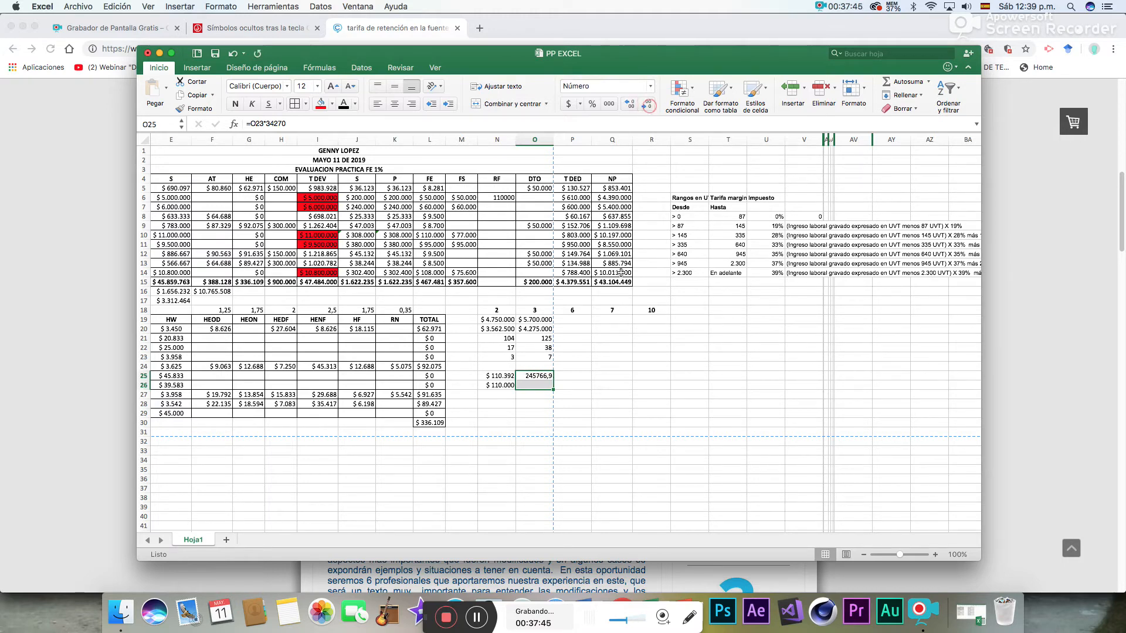
left_click(647, 103)
left_click(650, 86)
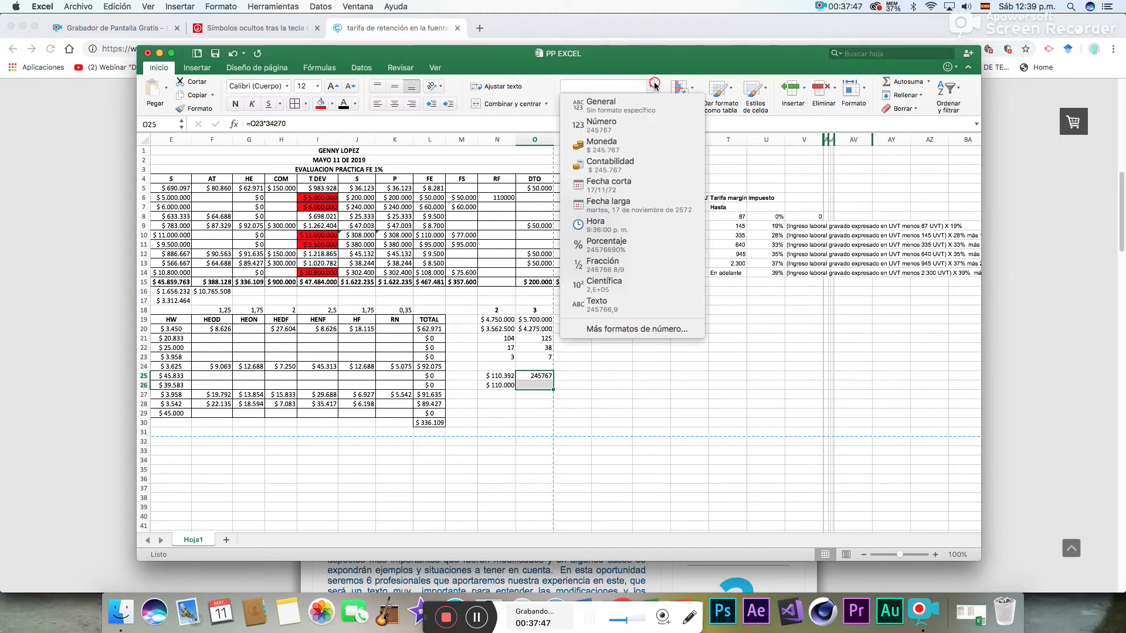
left_click(613, 142)
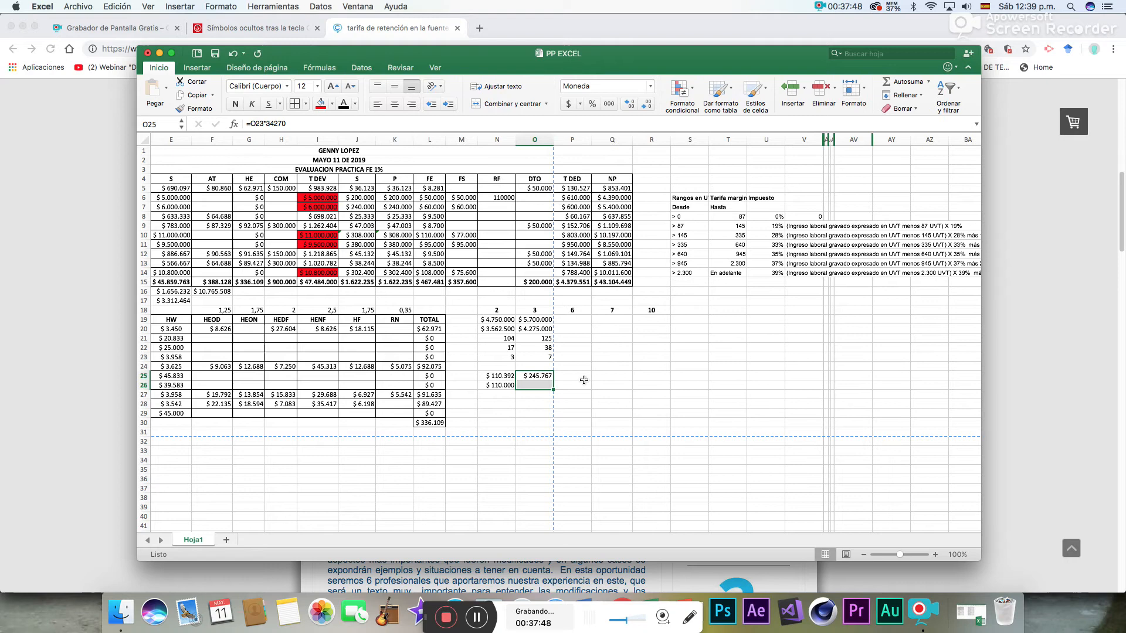
- Enter employee 3's rounded withholding of 246000 in O26, below the calculated peso amount
left_click(536, 379)
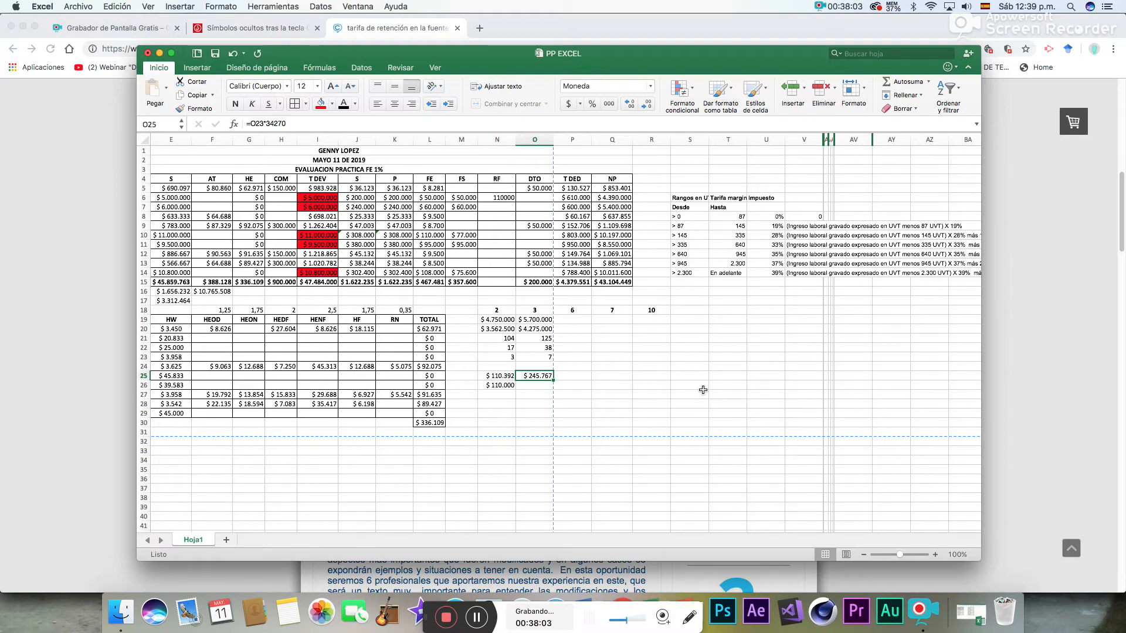
left_click(535, 386)
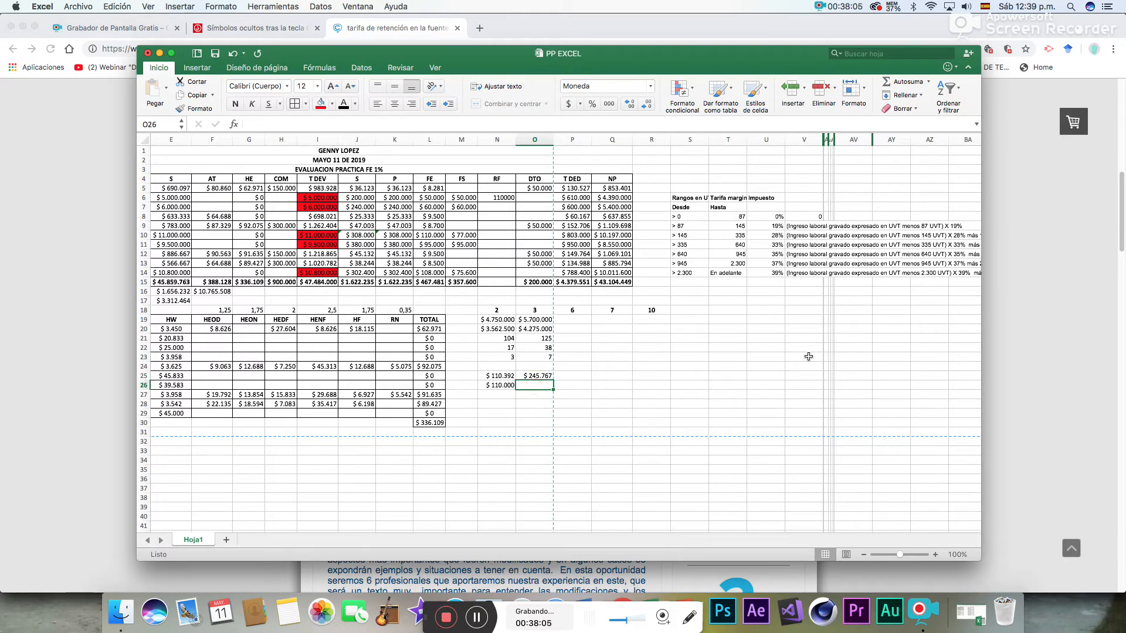
type("246000")
key("Return")
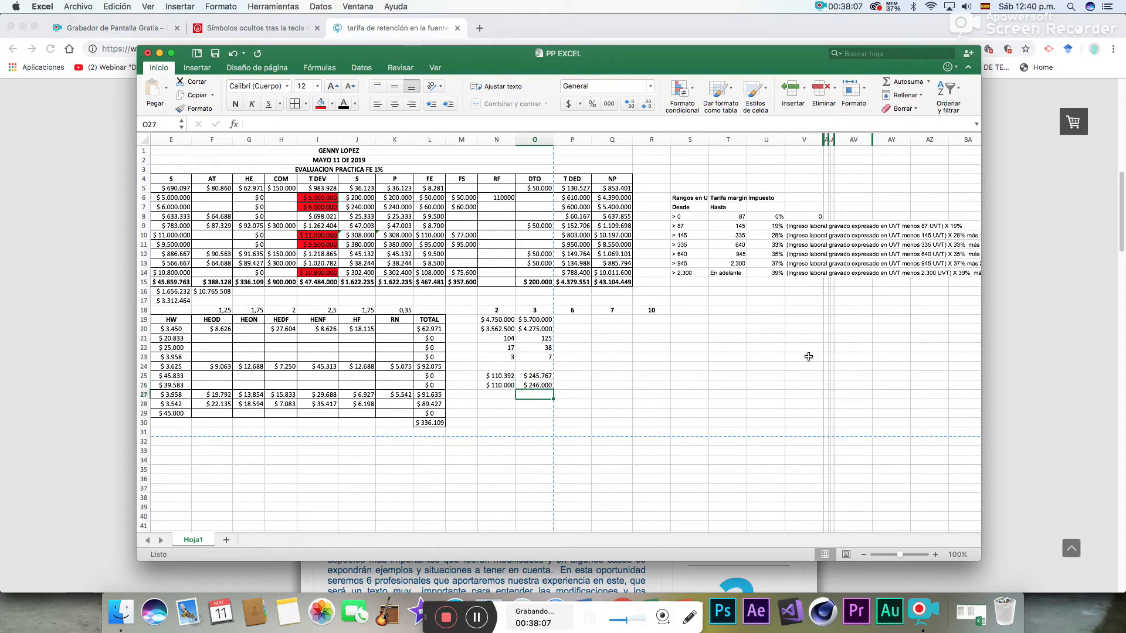
- Enter employee 3's rounded withholding of 246000 in the RF column at N7, and select N10 for employee 6
left_click(493, 208)
type("246000")
key("Return")
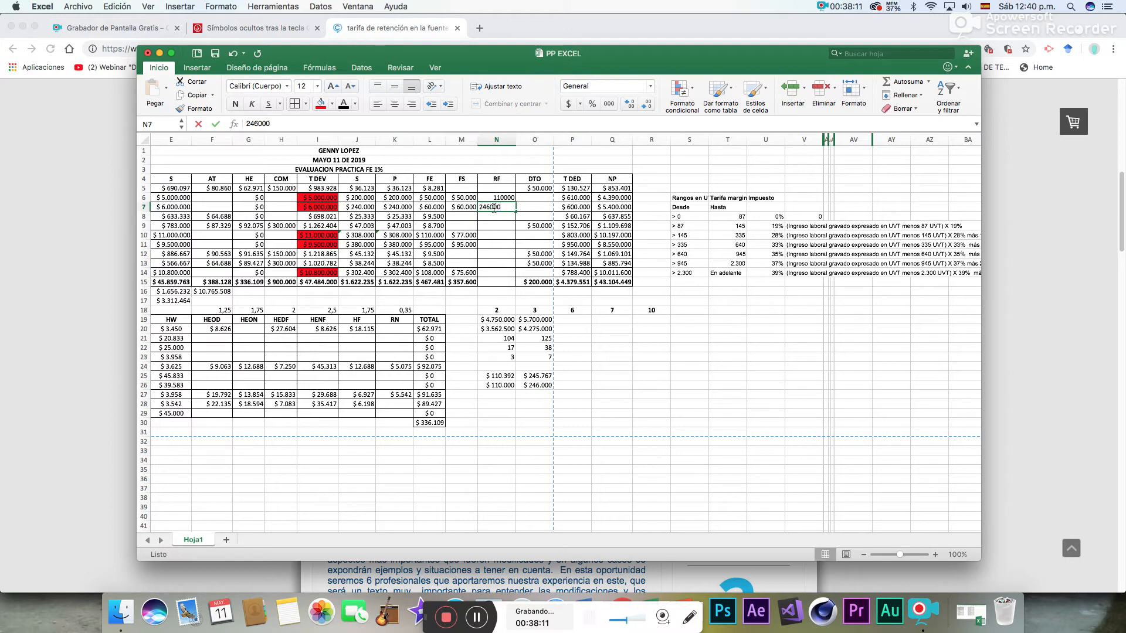
left_click(493, 234)
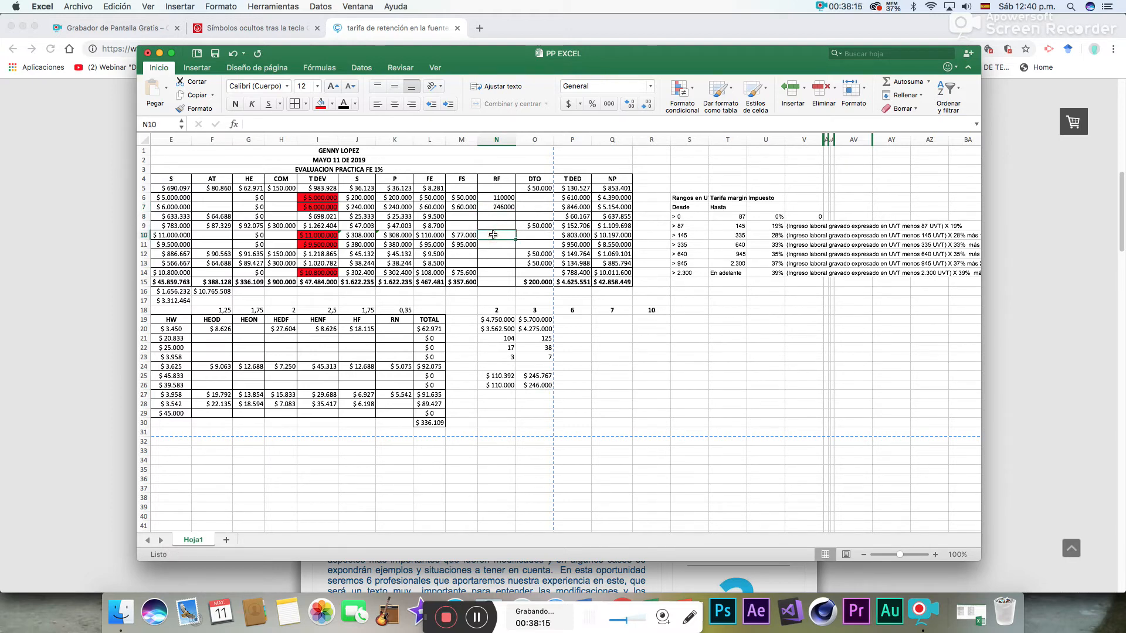
- In P19, calculate employee 6's net income by subtracting pension and solidarity fund from total earned with =I10-K10-M10
left_click_drag(811, 528, 768, 530)
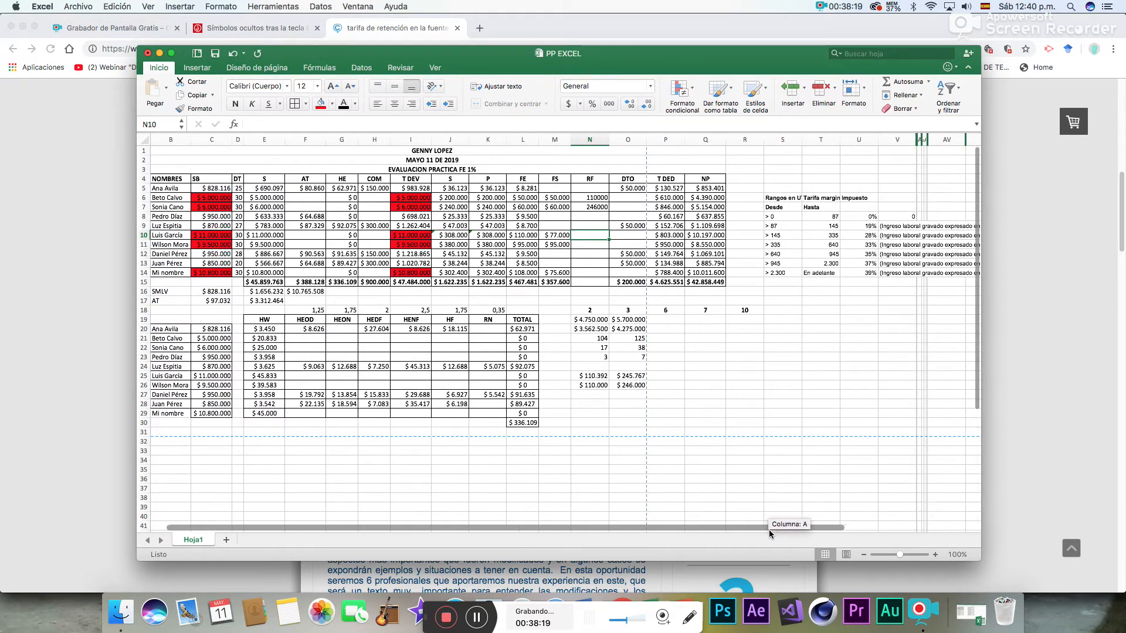
left_click(666, 320)
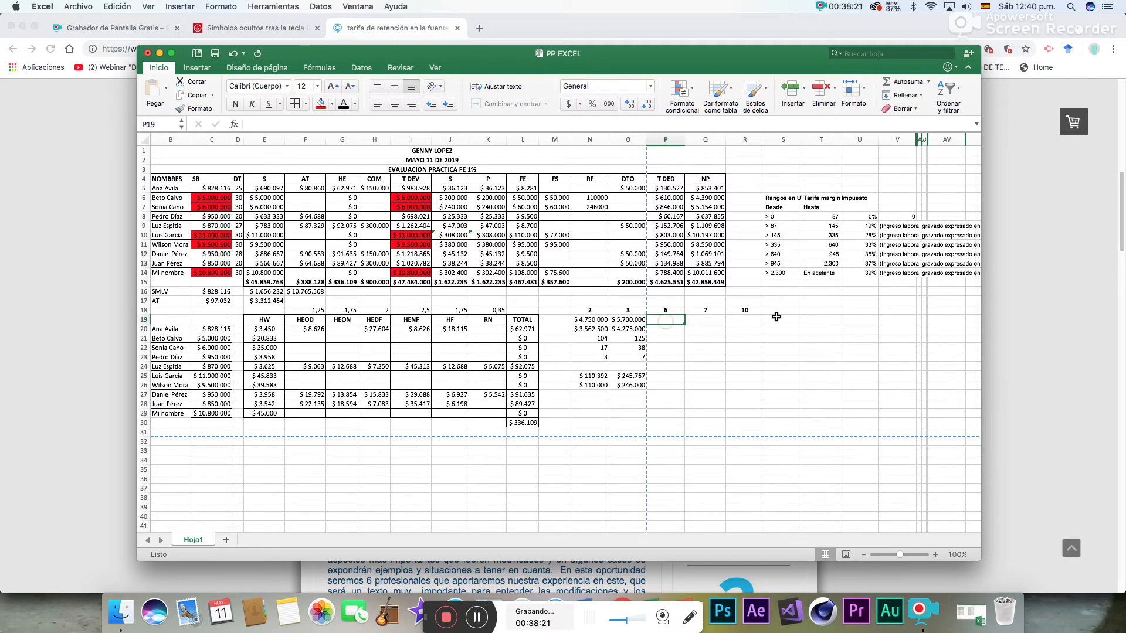
type("=")
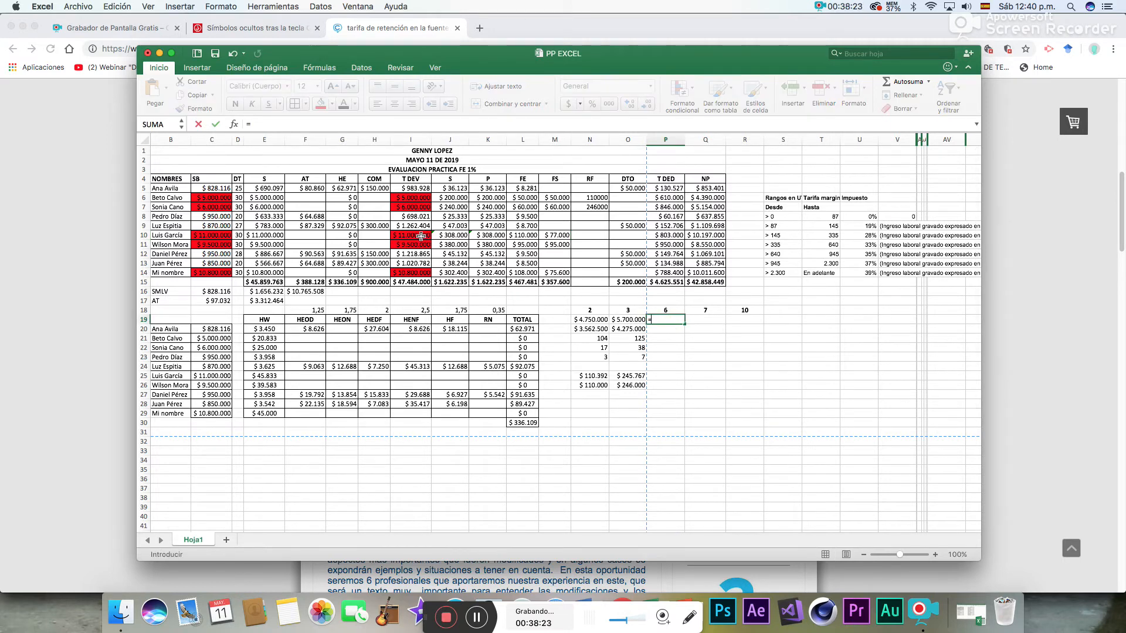
left_click(420, 237)
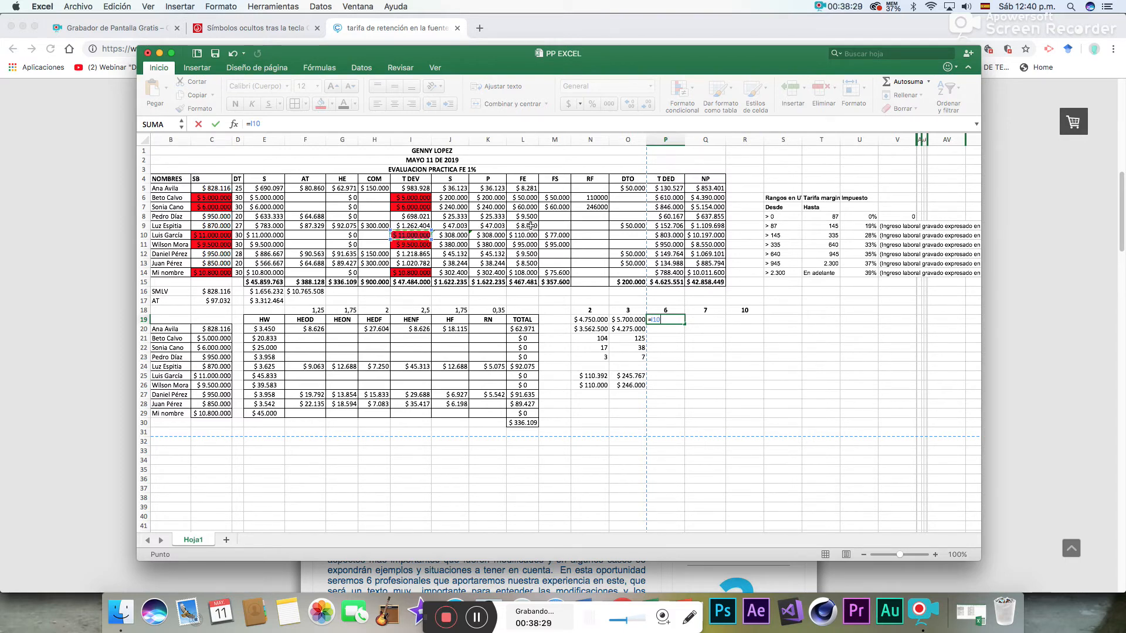
type("-")
left_click(487, 235)
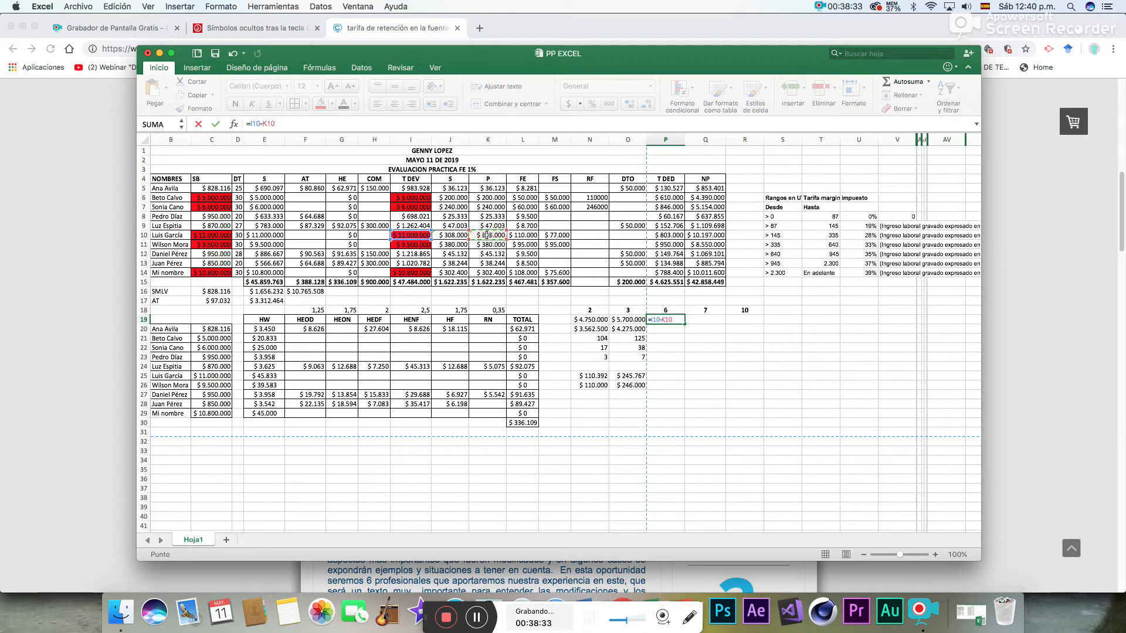
type("-")
left_click(553, 235)
key("Return")
- In P20, calculate 75% of employee 6's net income with =P19*75%
type("=")
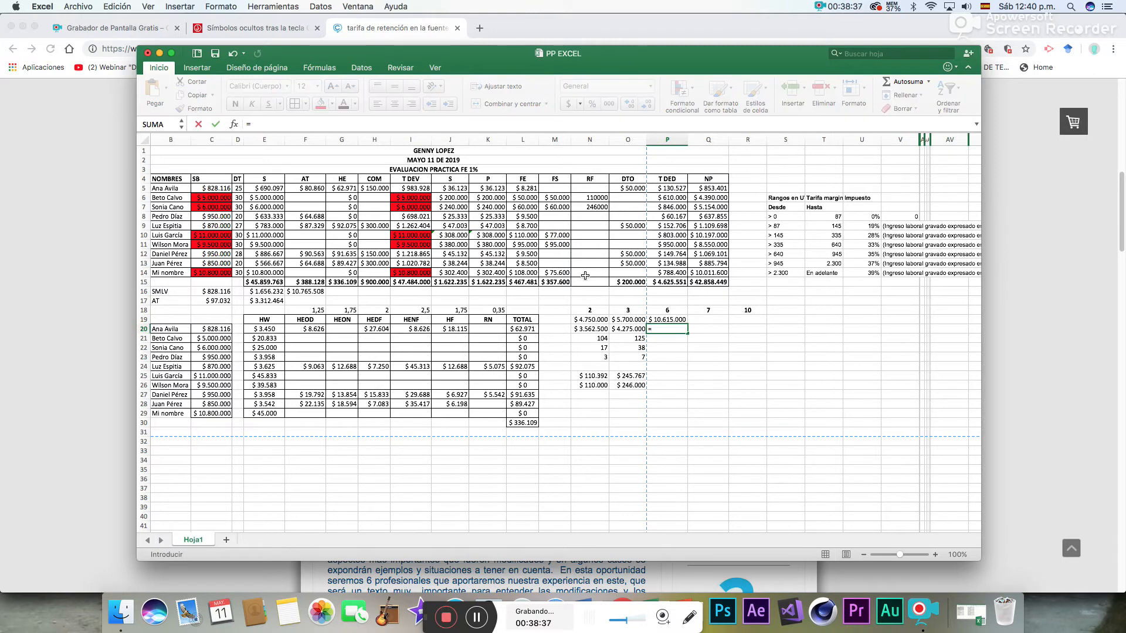
left_click(683, 322)
type("*")
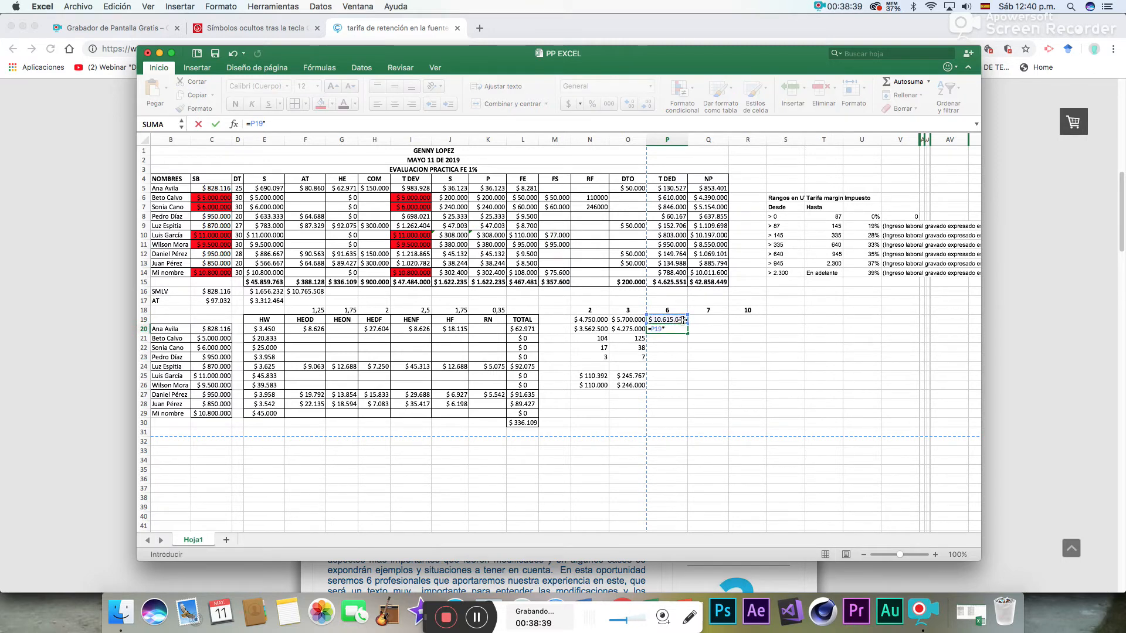
type("75")
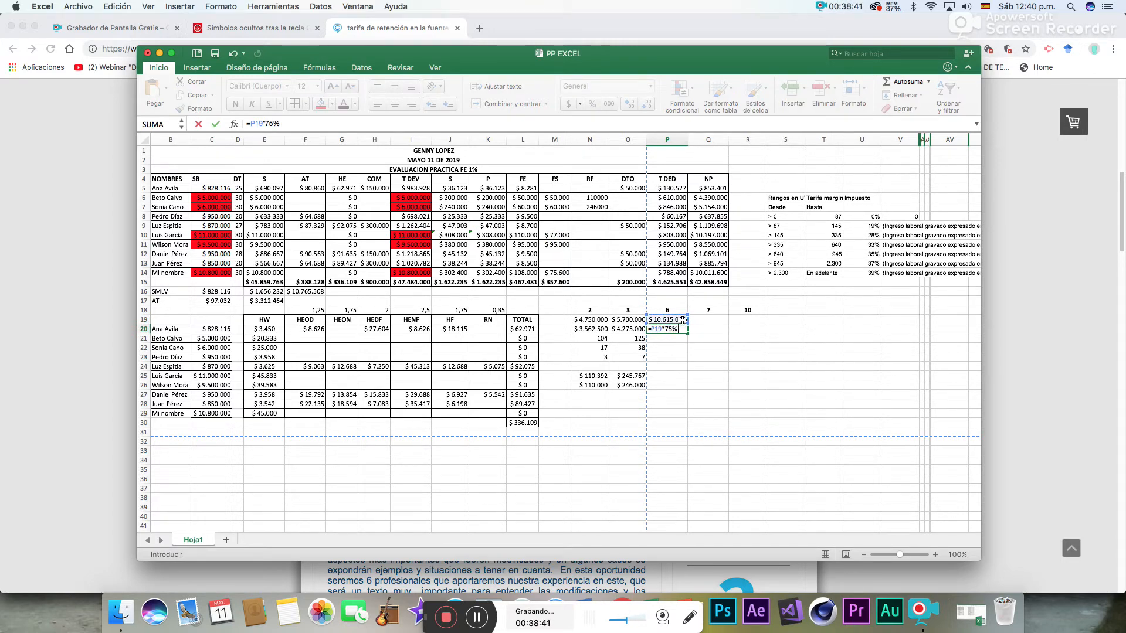
key("Return")
- In P21, convert employee 6's taxable income to UVT with =P20/34270
type("=")
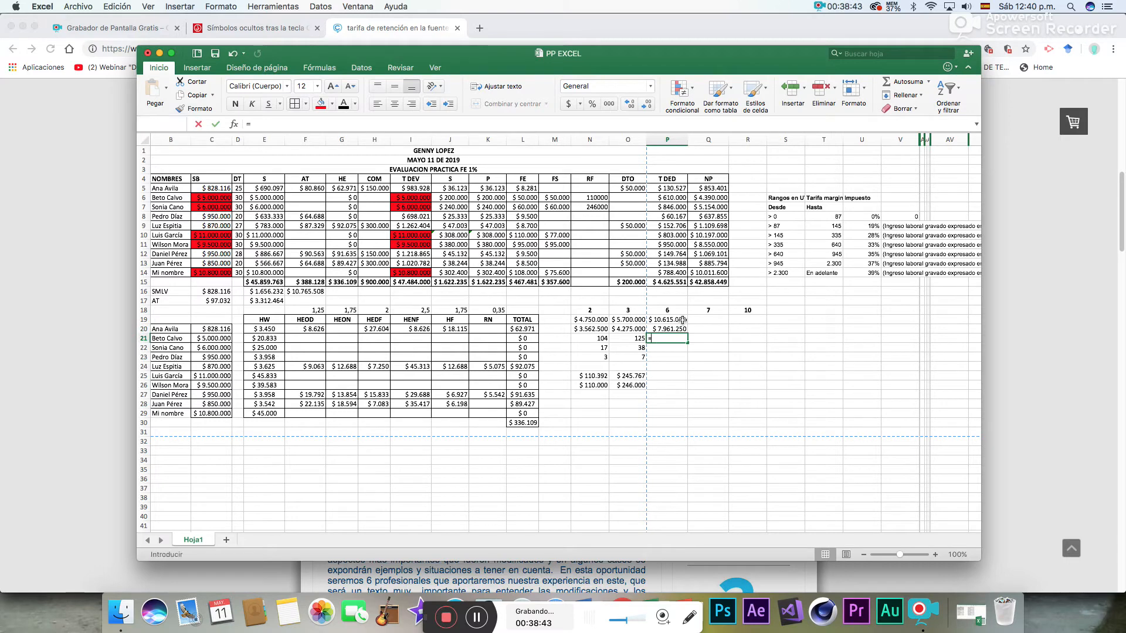
left_click(679, 329)
type("/34270")
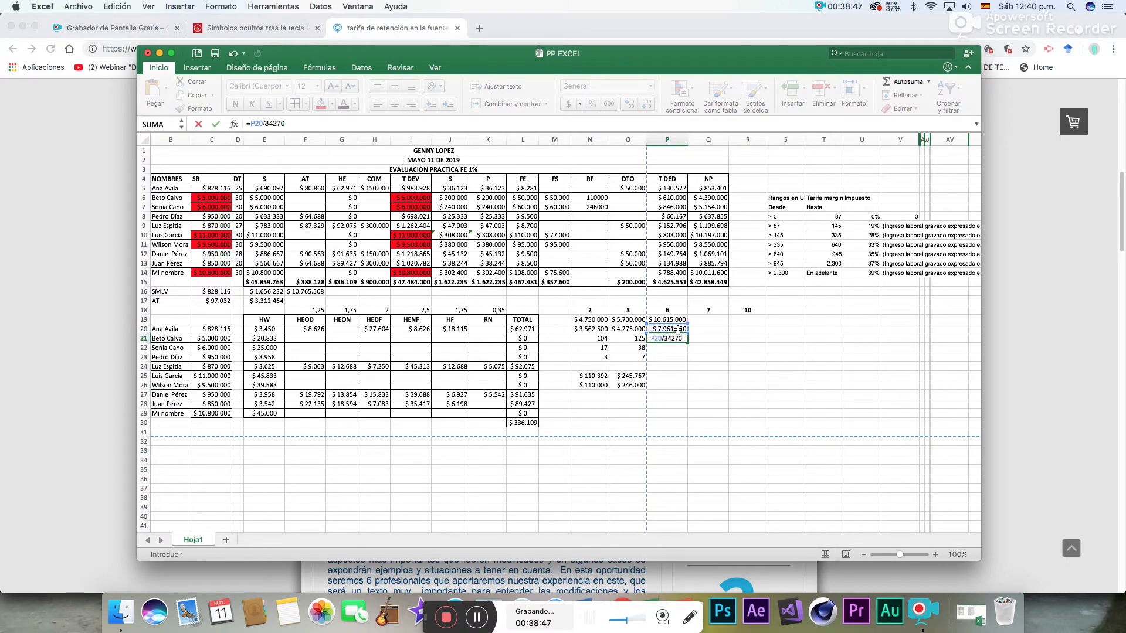
key("Return")
- Format P21:P23 as Número
left_click_drag(676, 339, 669, 358)
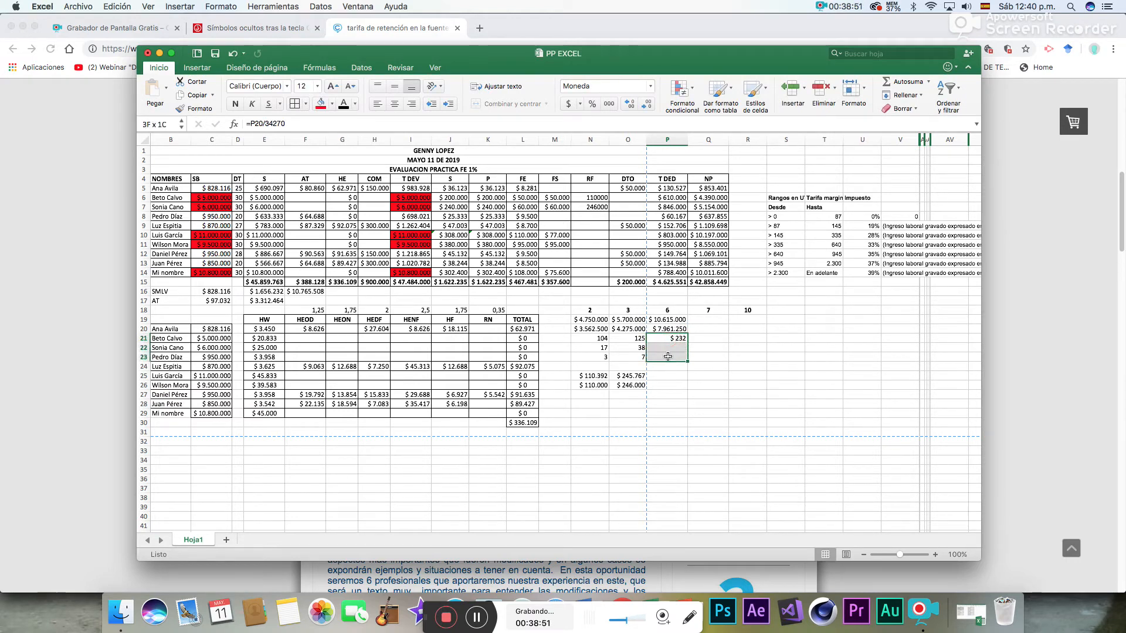
left_click(649, 86)
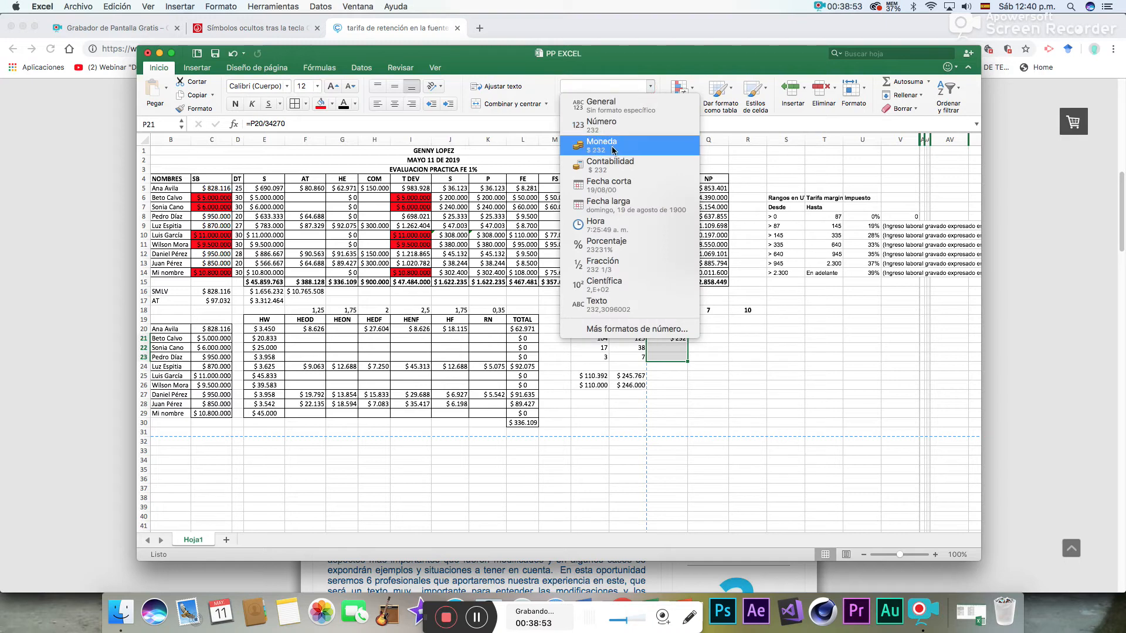
left_click(622, 124)
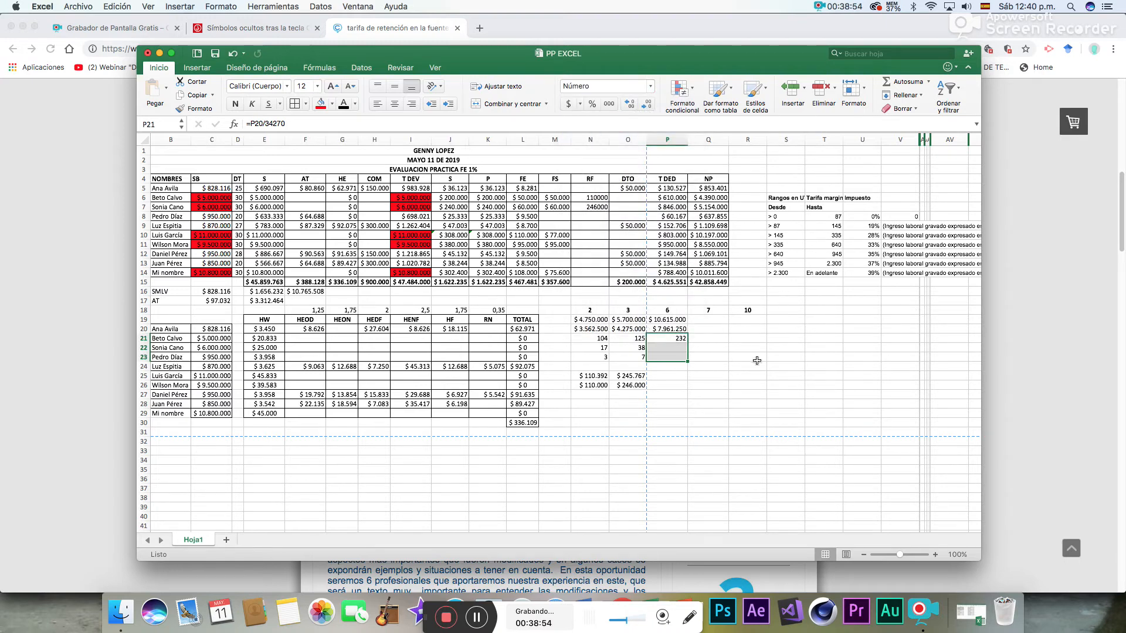
- Check the 145 to 335 UVT bracket in the withholding table and subtract its lower limit in P22 with =P21-145
left_click(788, 253)
left_click_drag(783, 236, 827, 236)
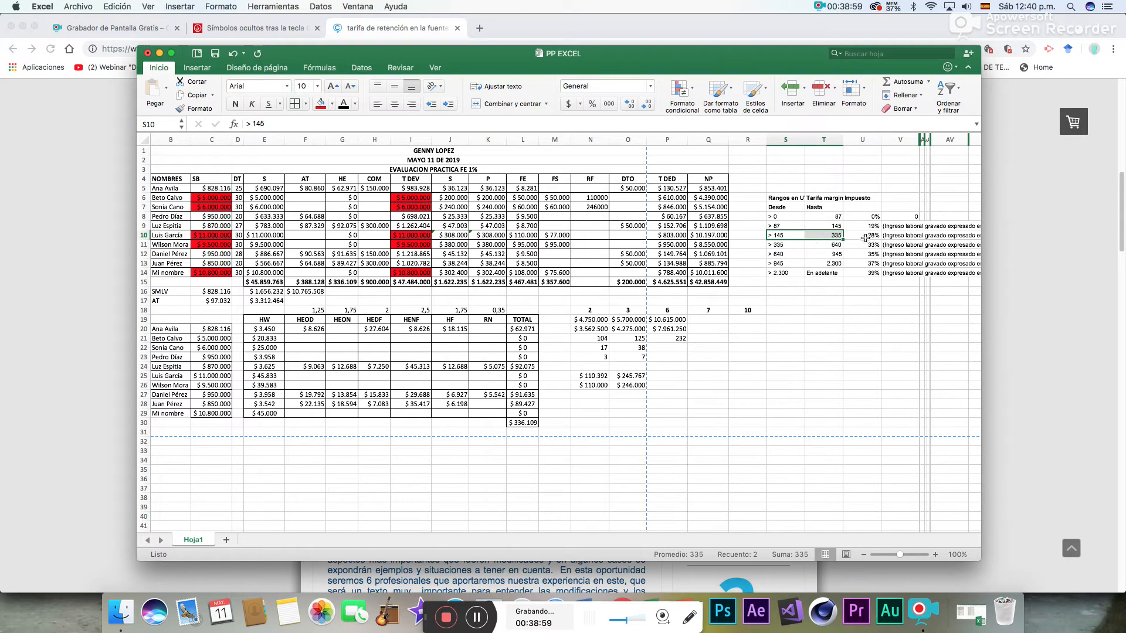
mouse_move(708, 528)
left_click_drag(708, 527, 759, 526)
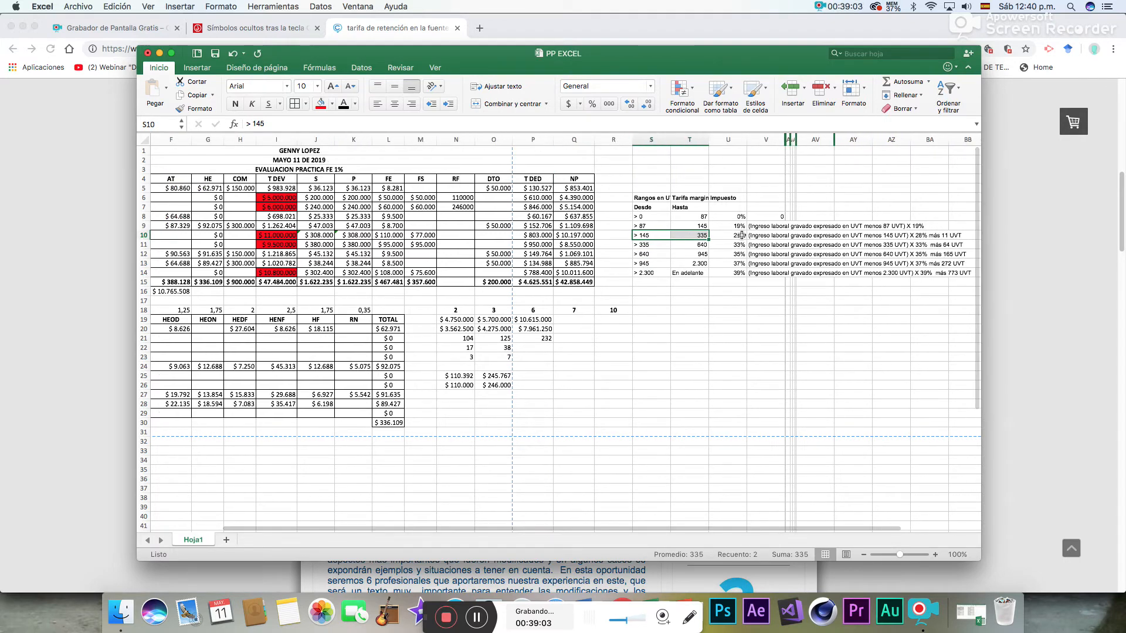
left_click_drag(752, 235, 964, 238)
left_click(620, 396)
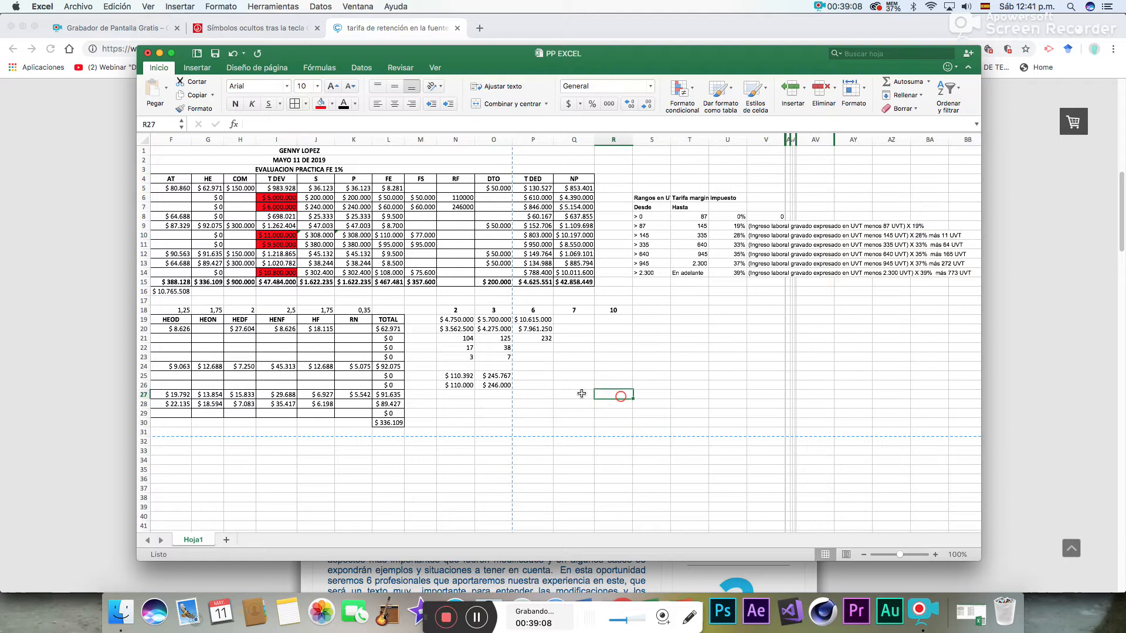
left_click(539, 347)
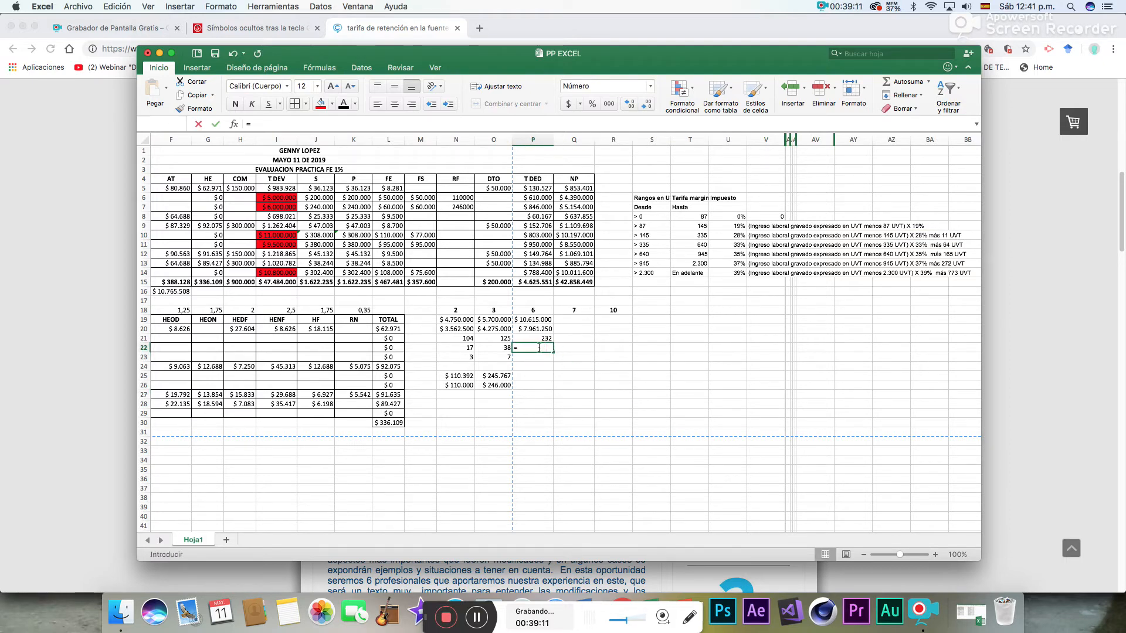
type("=")
left_click(536, 338)
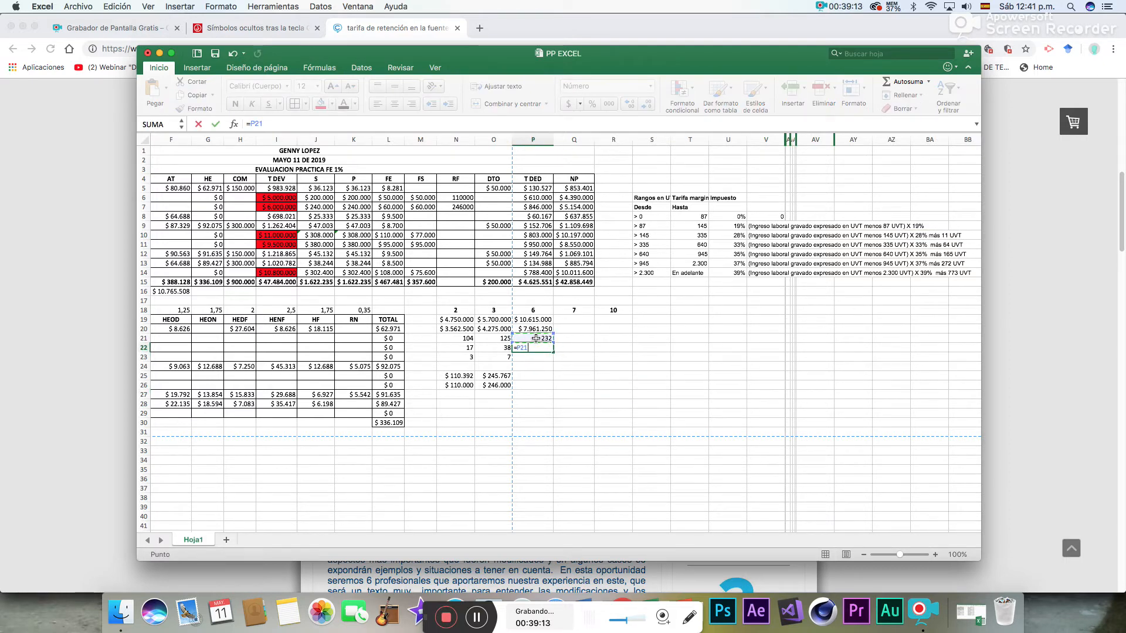
type("-145")
key("Return")
- In P23, apply the bracket's 28% rate to employee 6's excess UVT with =P22*28%
type("=")
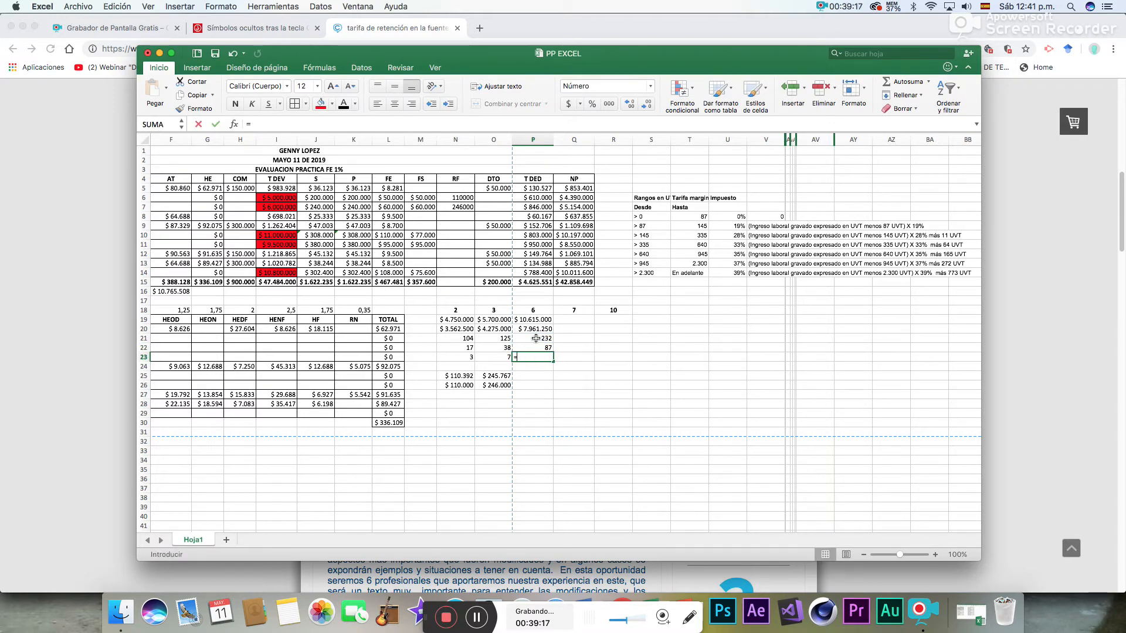
left_click(536, 347)
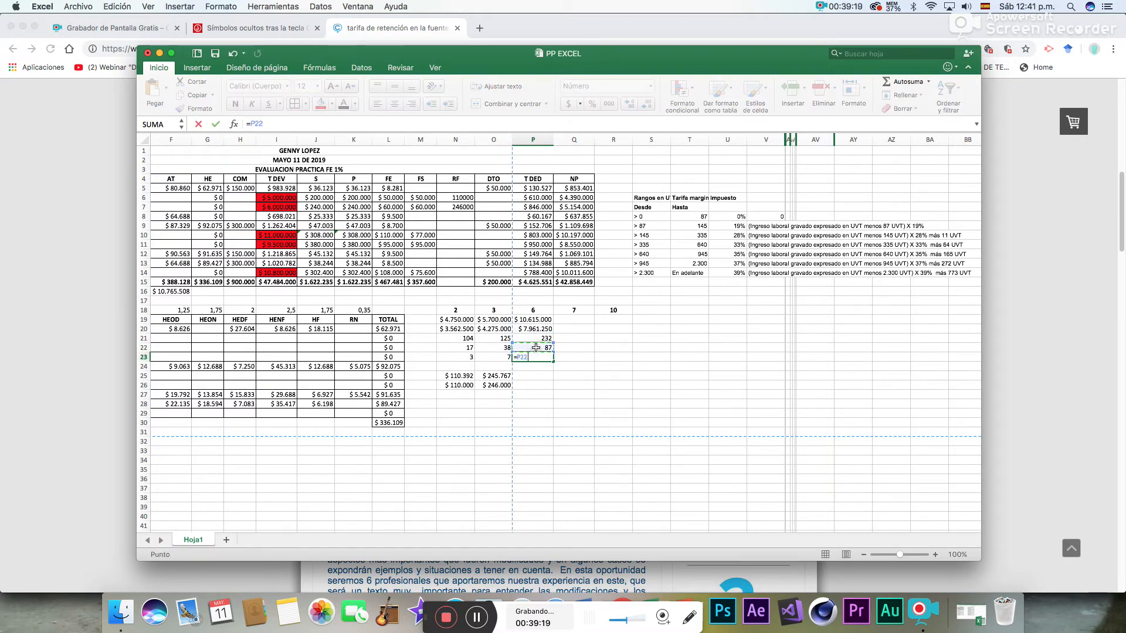
type("*28%")
key("Return")
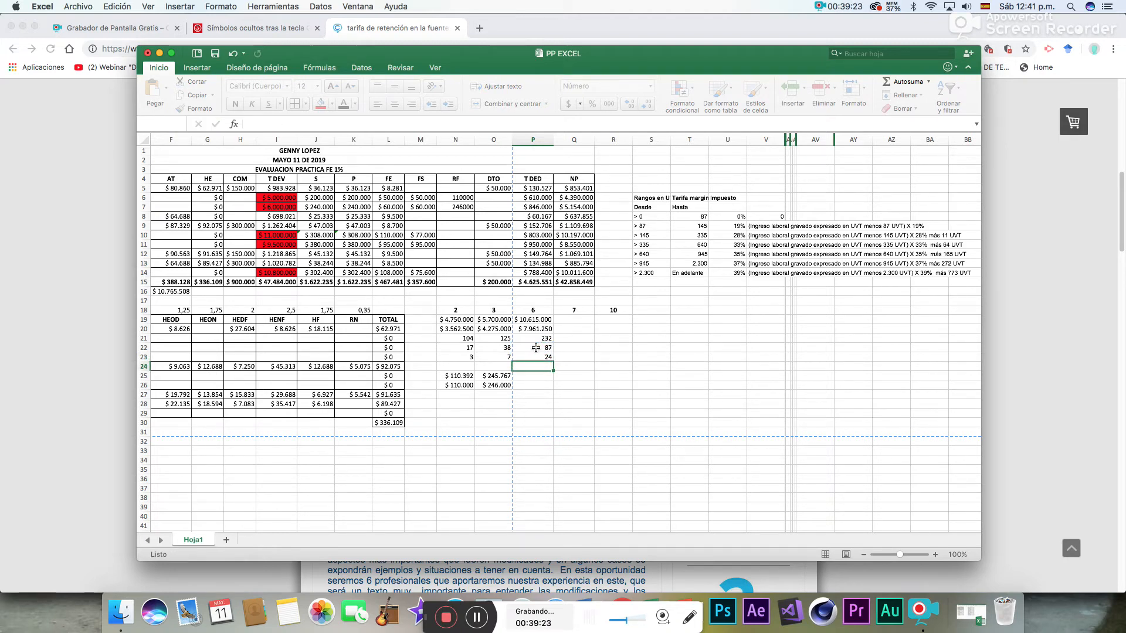
- In P24, add the bracket's fixed 11 UVT with =P23+11
type("=")
left_click(537, 357)
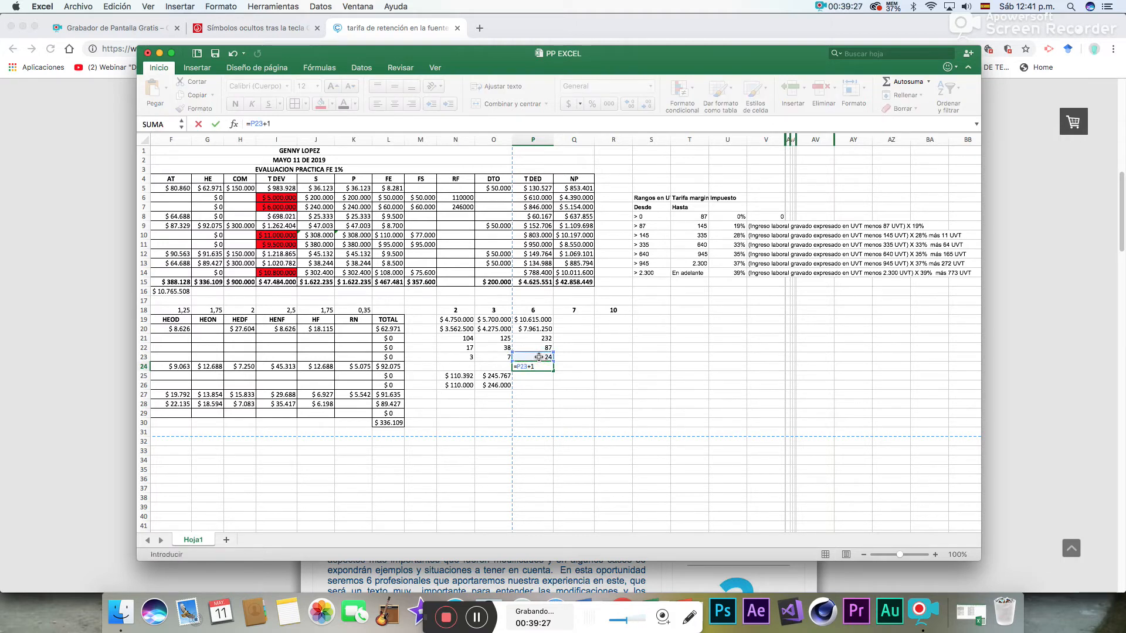
type("+11")
key("Return")
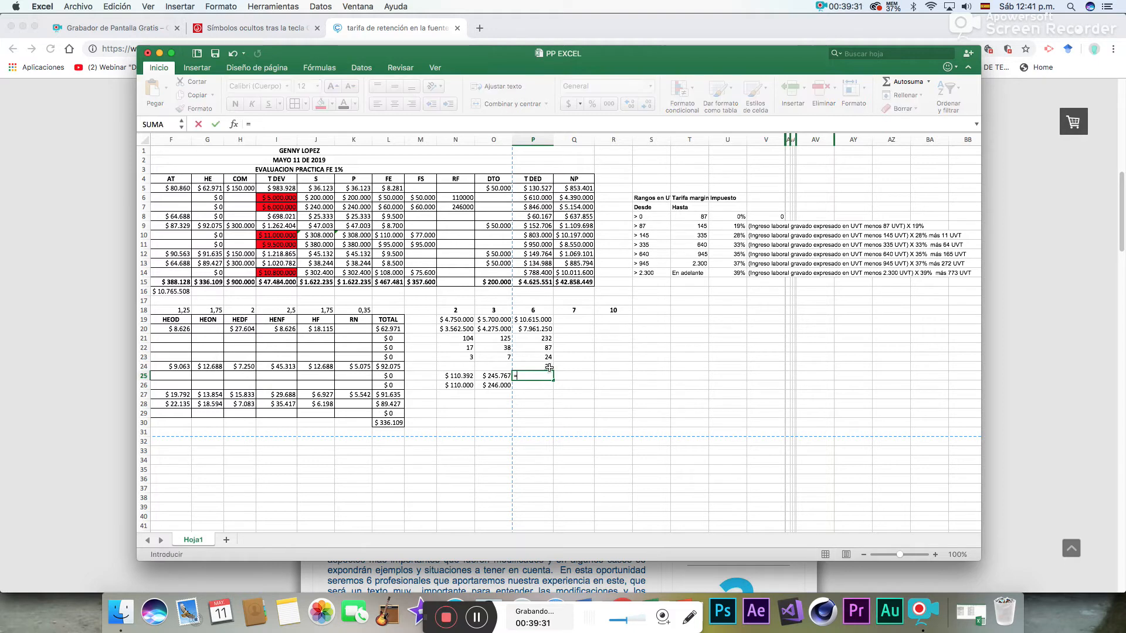
- In P25, convert employee 6's withholding from UVT to pesos with =P24*34270
left_click(549, 365)
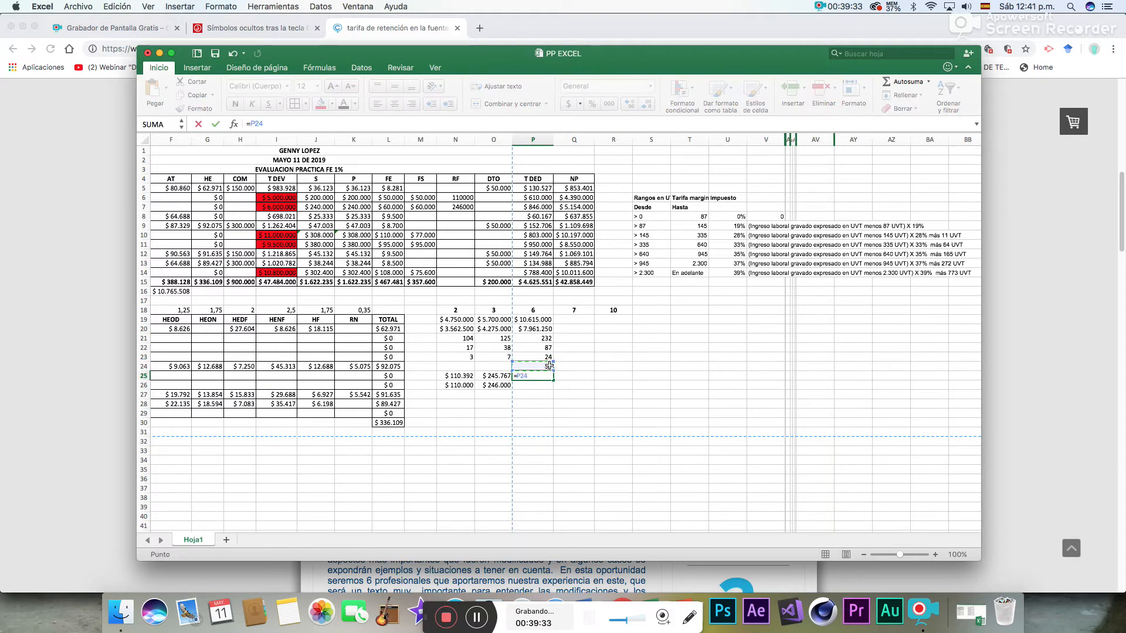
type("*34270")
key("Return")
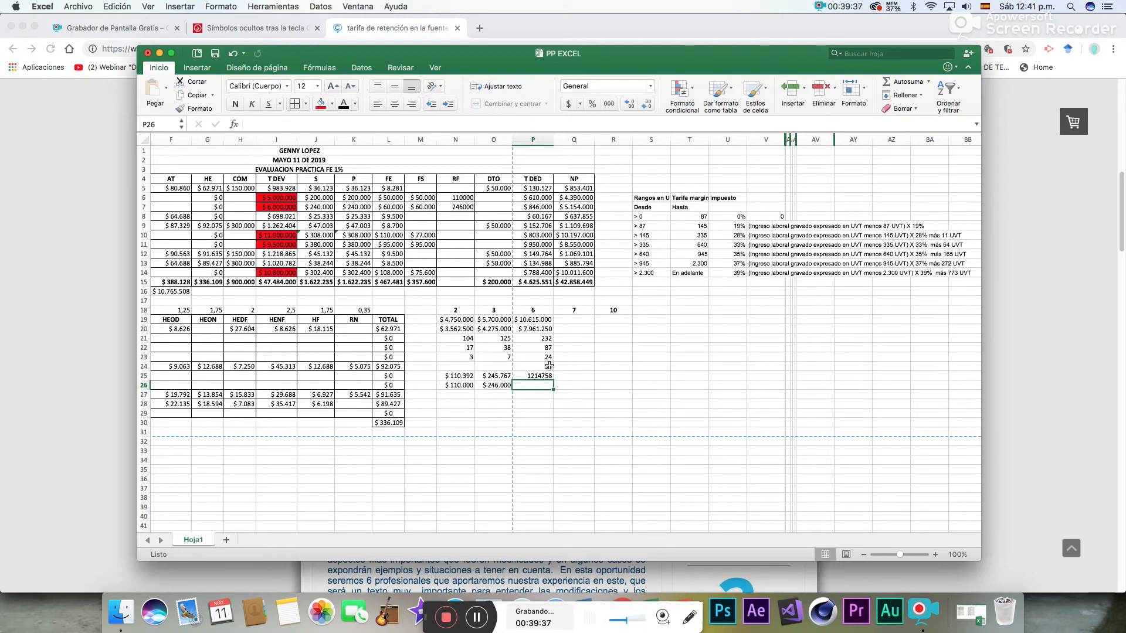
- Format P25:P26 as Moneda without decimals
left_click_drag(547, 375, 542, 385)
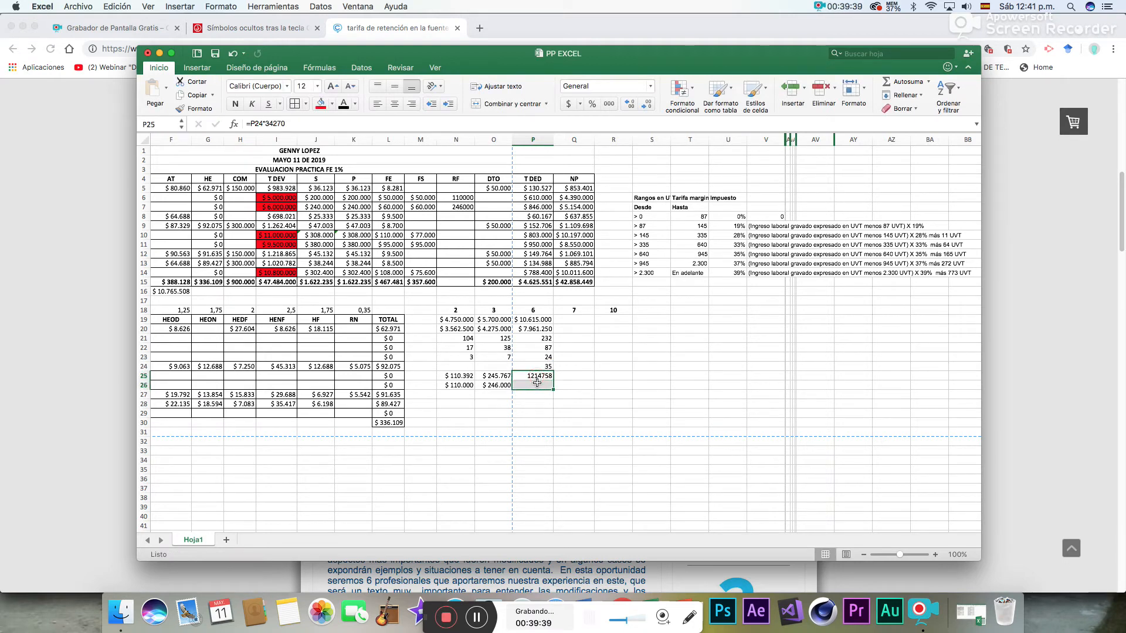
left_click(649, 87)
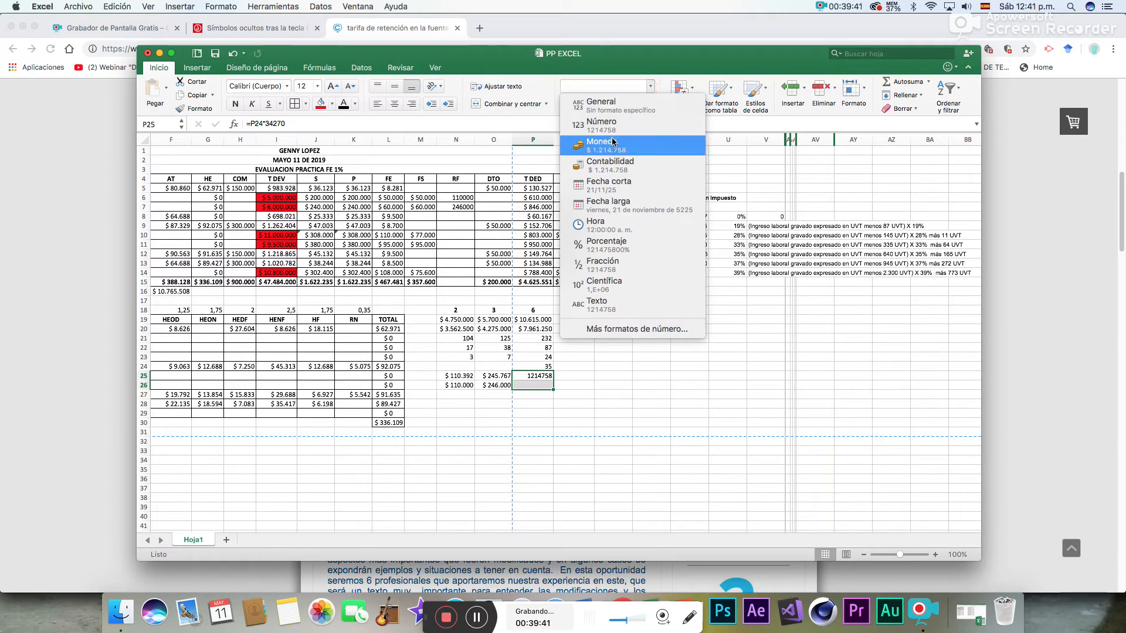
left_click(612, 141)
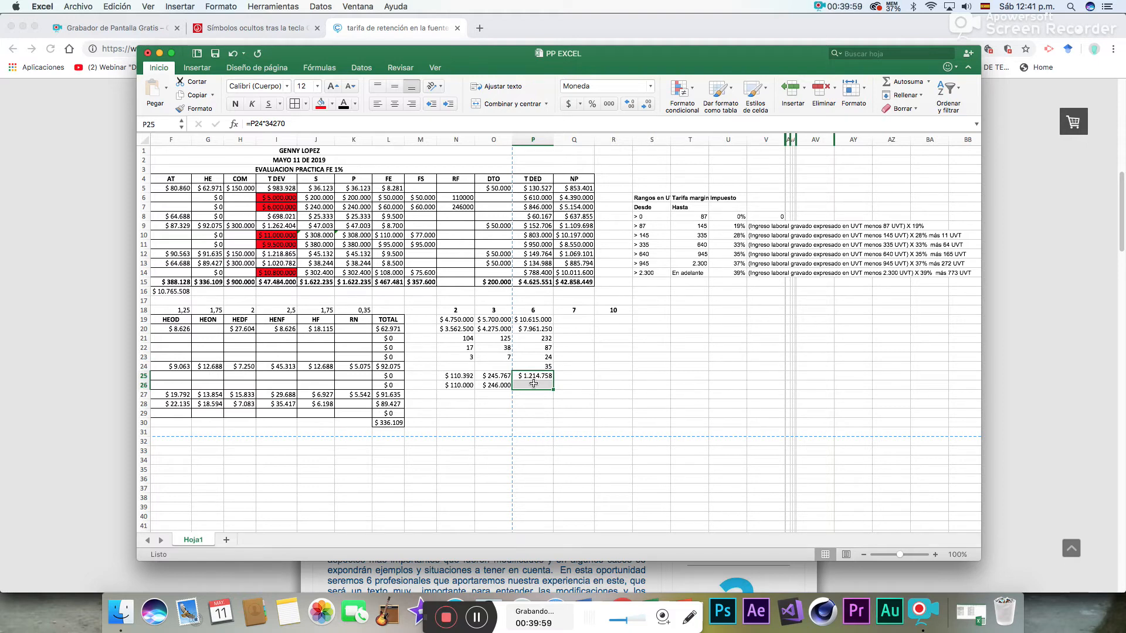
type("1")
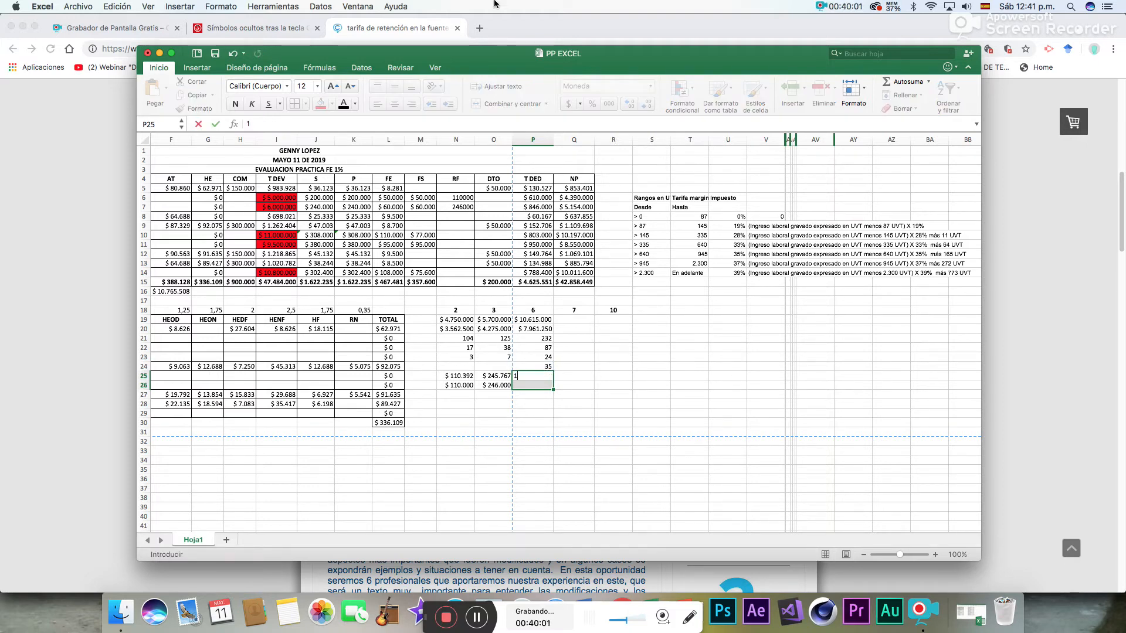
left_click(233, 54)
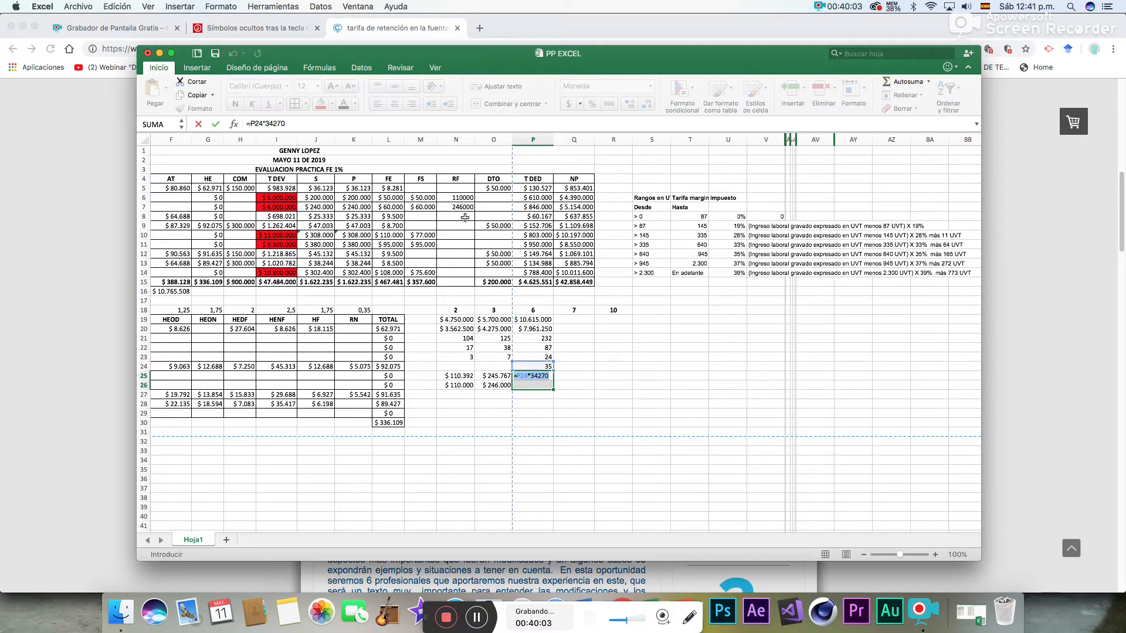
key("Return")
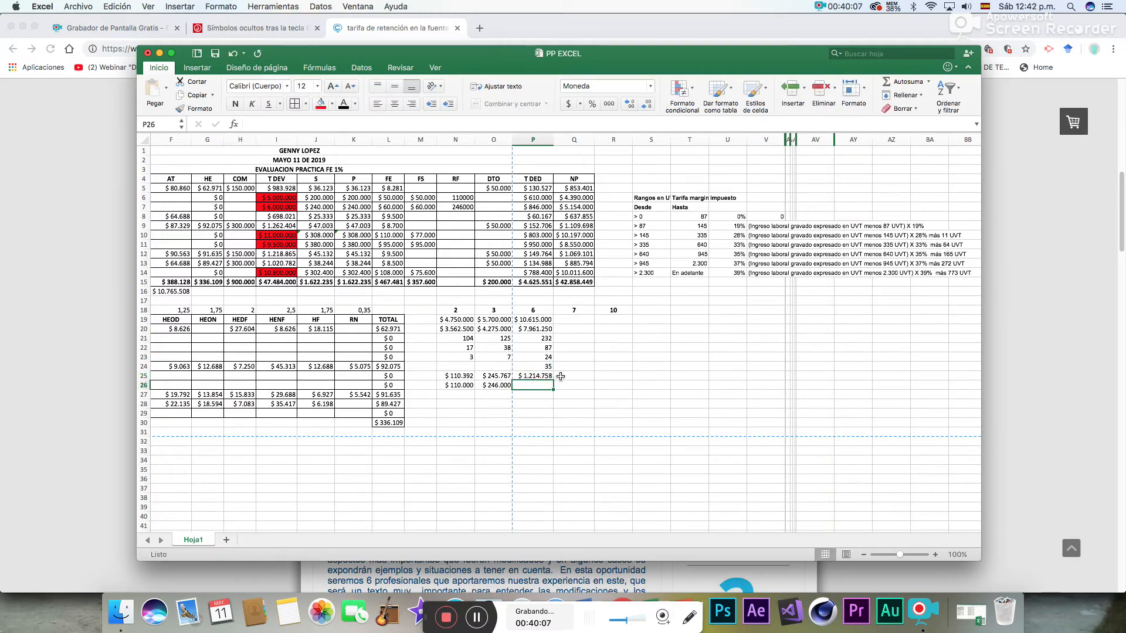
type("12")
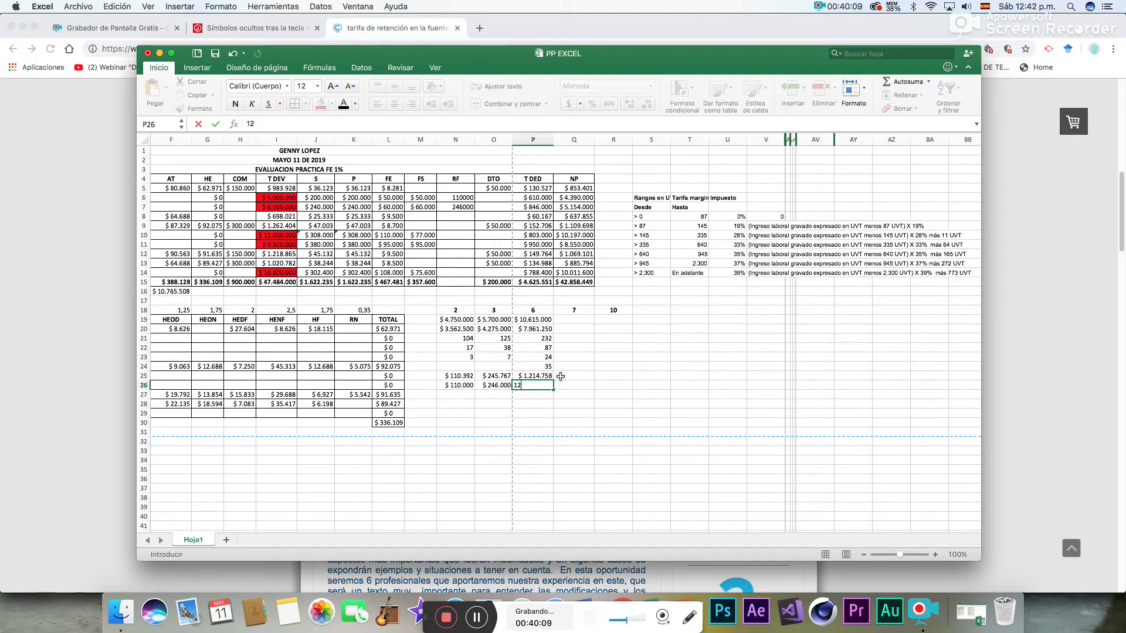
type("500.000")
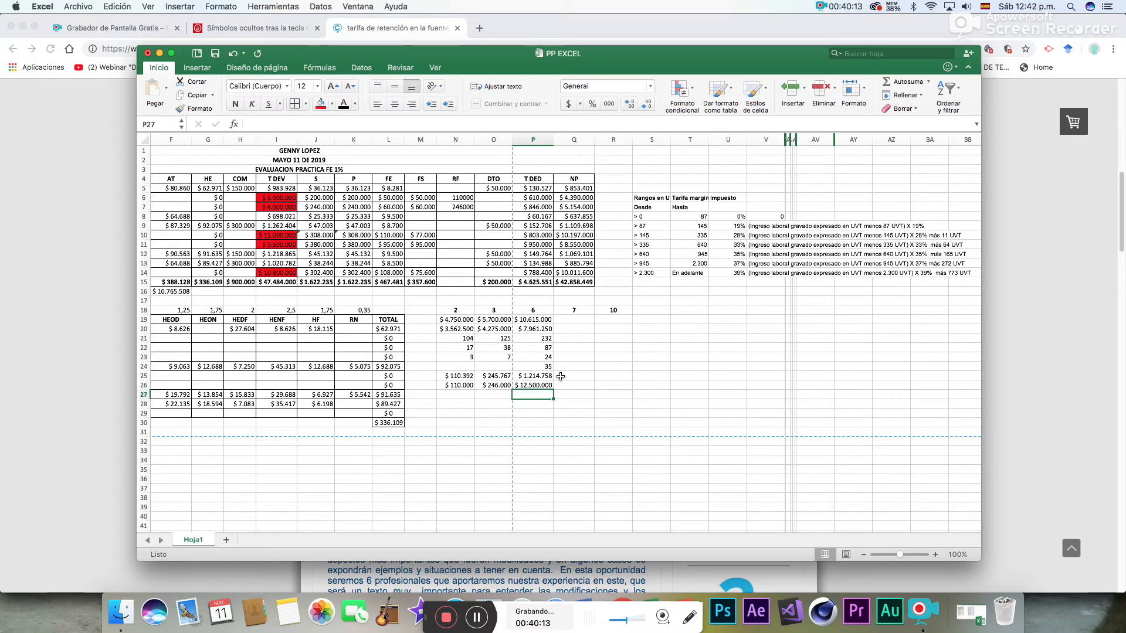
- Enter employee 6's rounded withholding of 1.215.000 in P26, below the calculated peso amount
key("Up")
type("1.2")
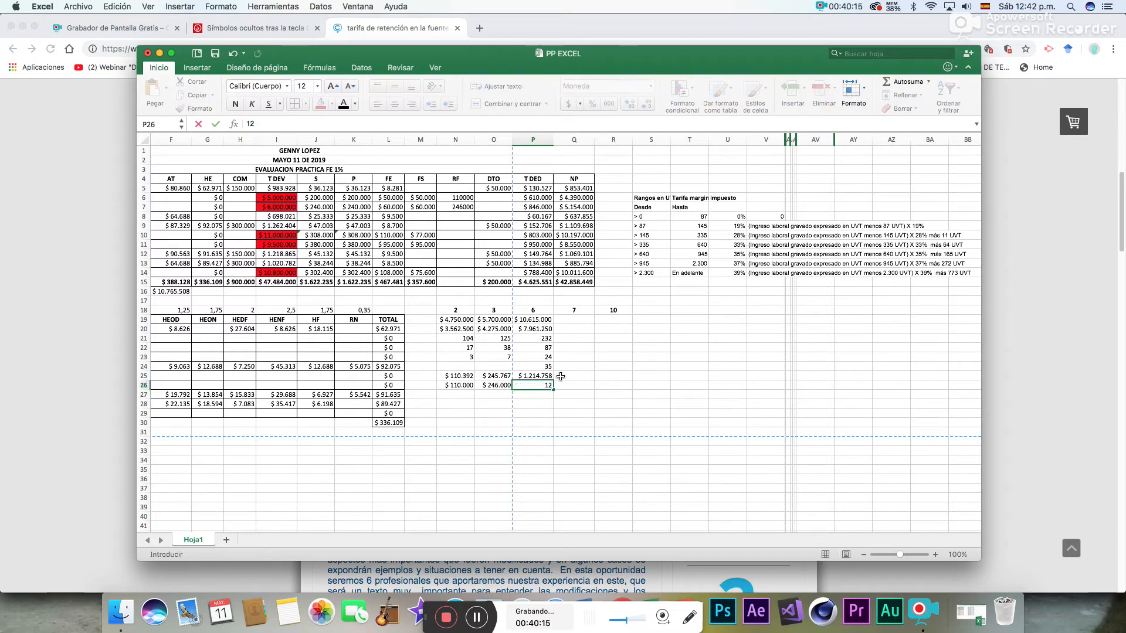
type("15.000")
key("Return")
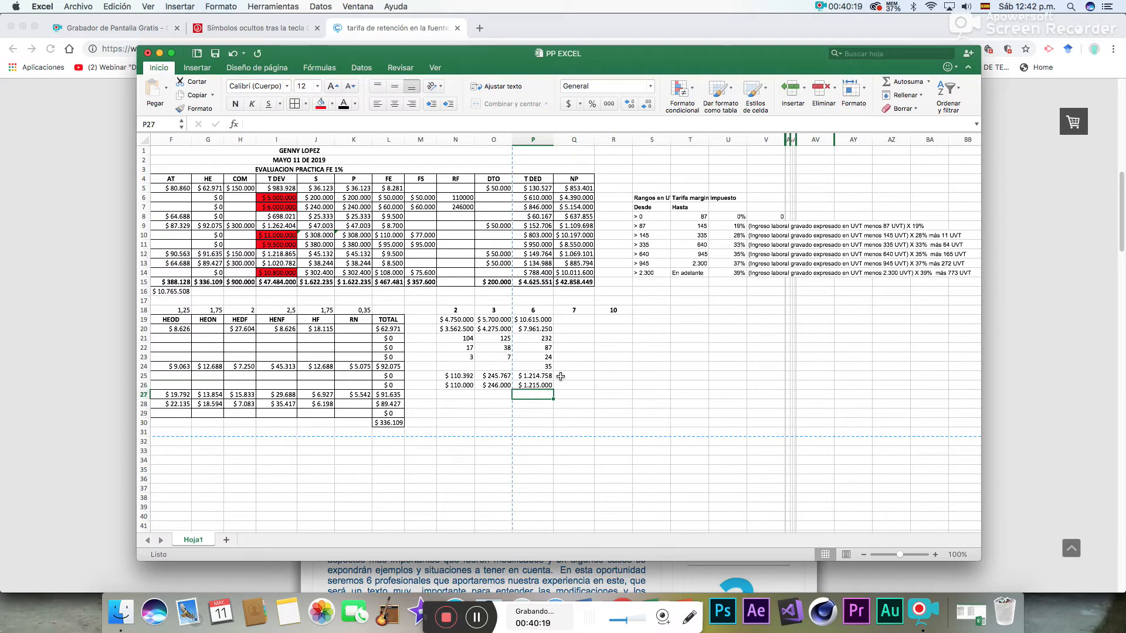
- Enter employee 6's RF withholding of 1215000 in N10
left_click(459, 237)
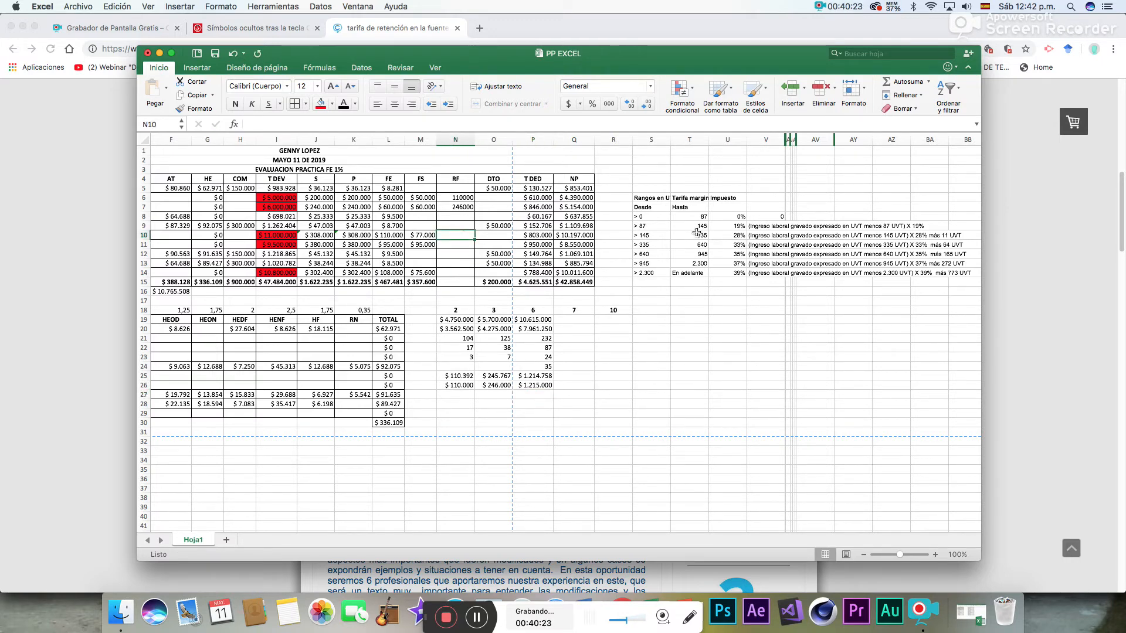
type("1")
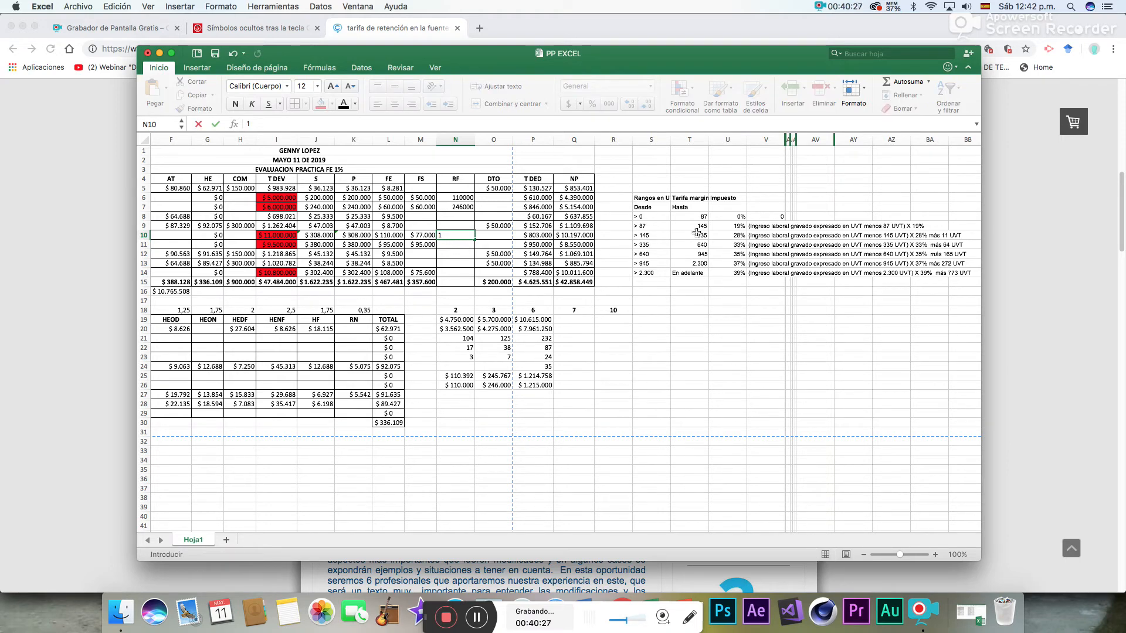
type("215000")
key("Return")
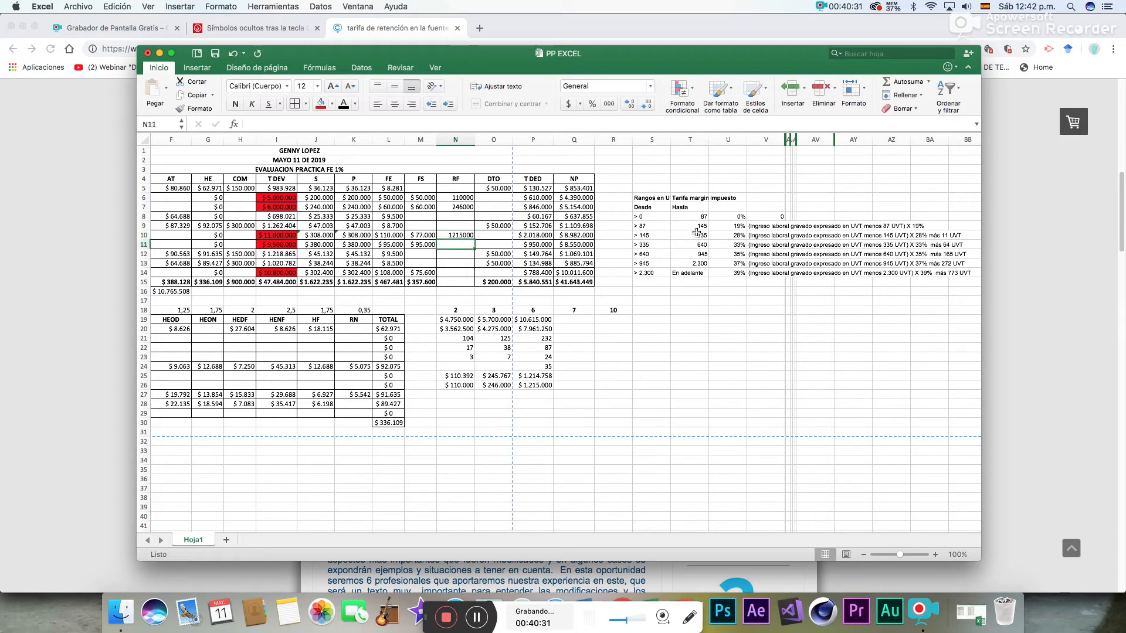
- Format the RF column cells N5:N15 as Moneda
left_click(464, 189)
left_click_drag(464, 189, 463, 282)
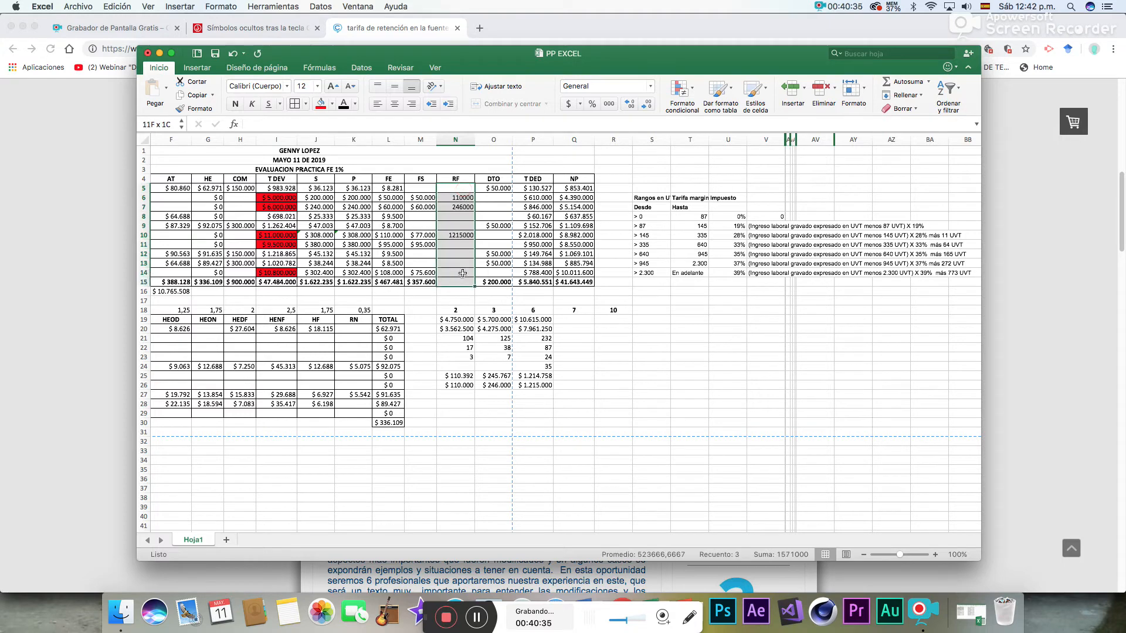
left_click(650, 86)
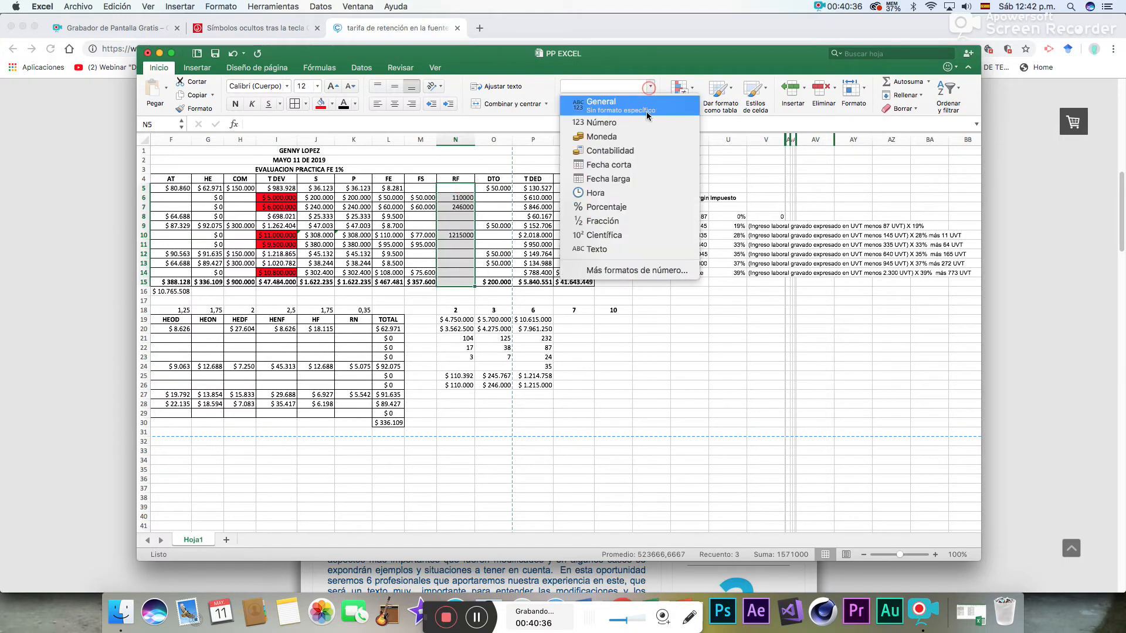
left_click(610, 138)
- Total the RF column in N15 with a SUMA of N5:N14
left_click(463, 282)
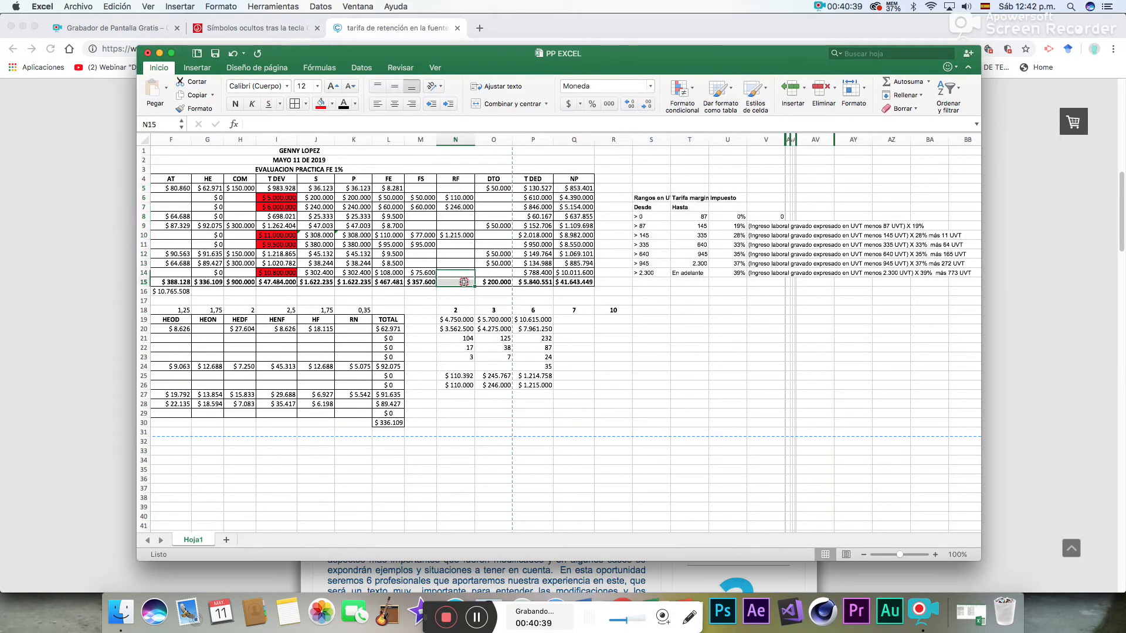
left_click(903, 81)
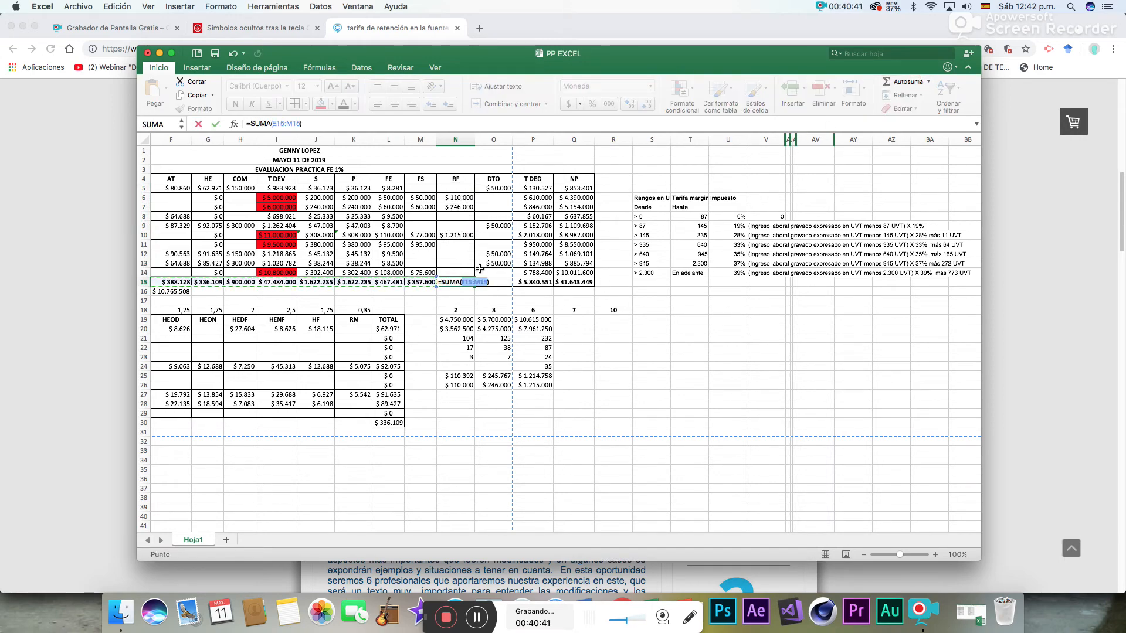
left_click_drag(458, 273, 470, 192)
key("Return")
key("F11")
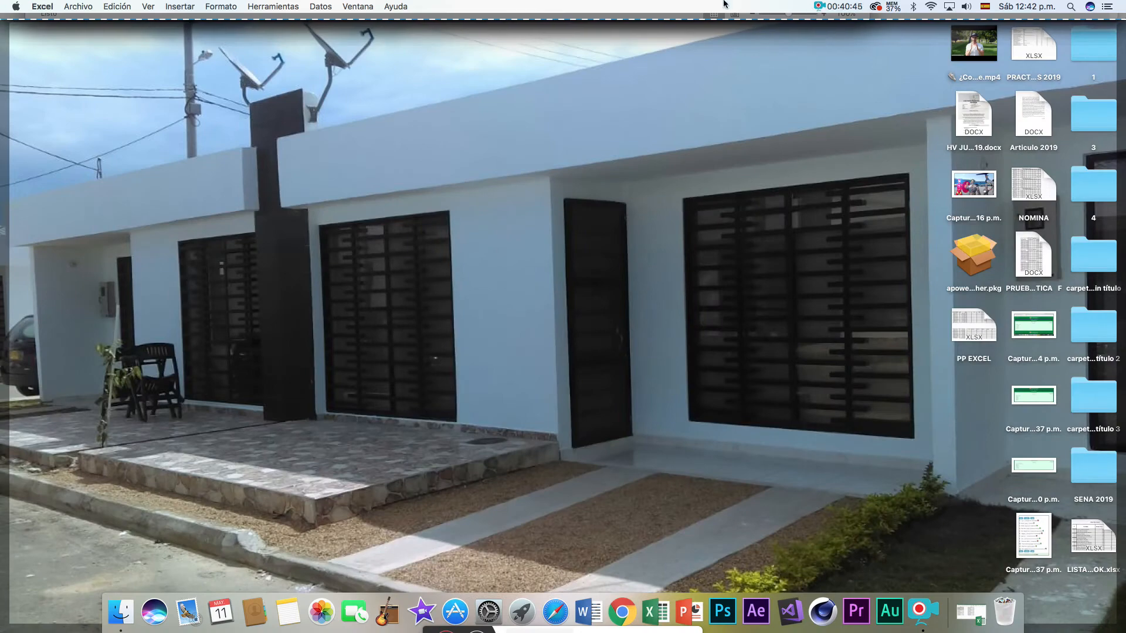
key("F11")
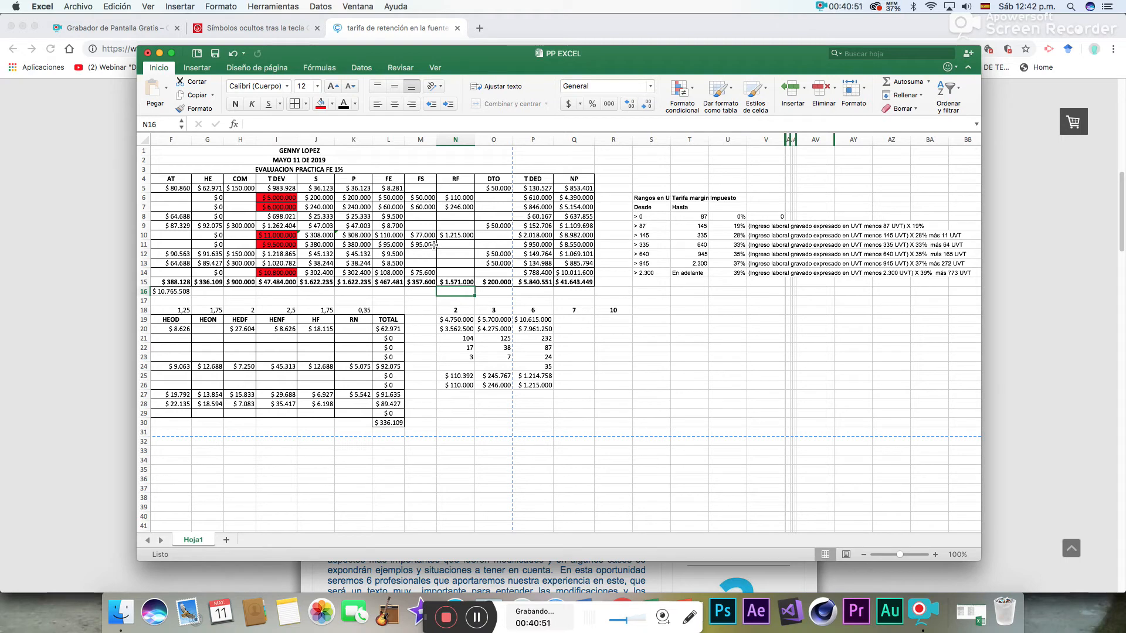
- In Q19, calculate employee 7's net taxable income with =I11-K11-M11
left_click(453, 245)
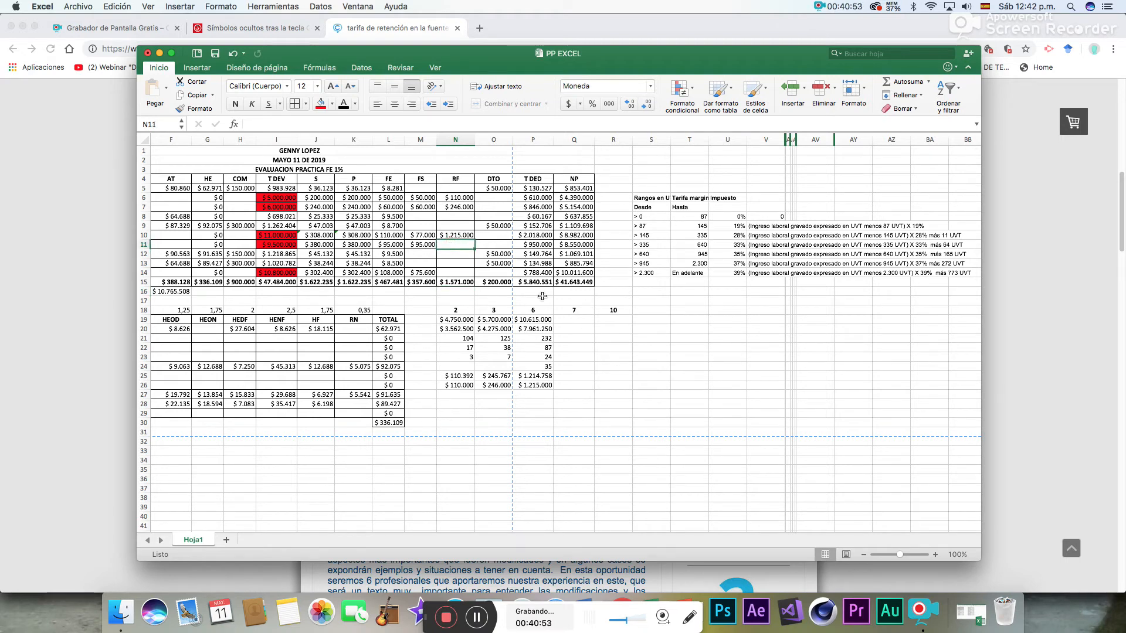
left_click(579, 322)
type("=")
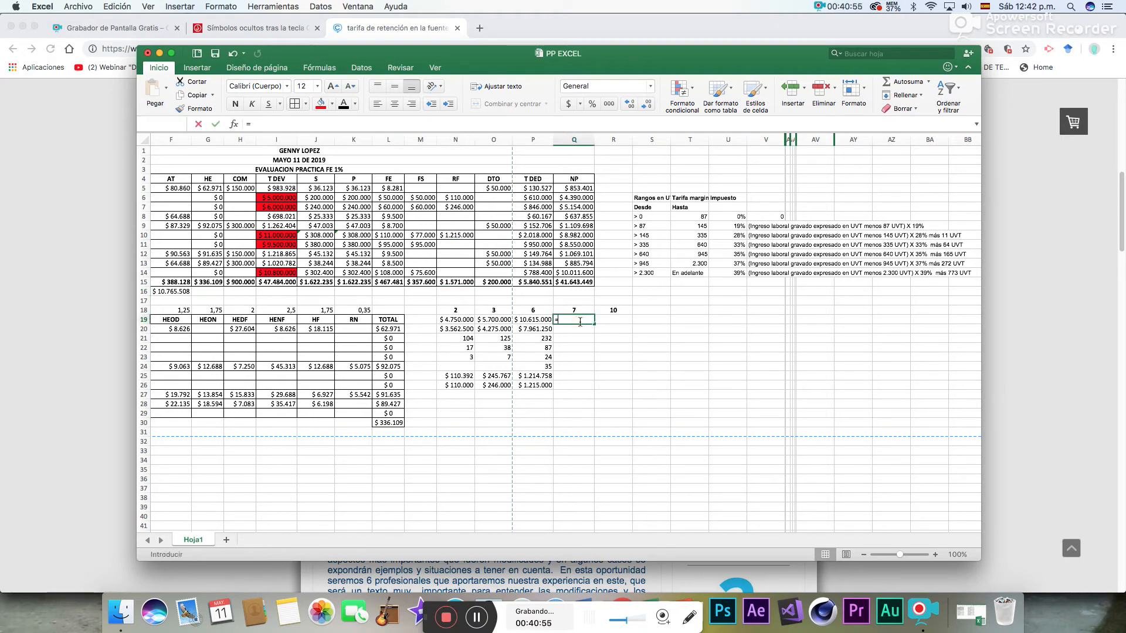
left_click(273, 245)
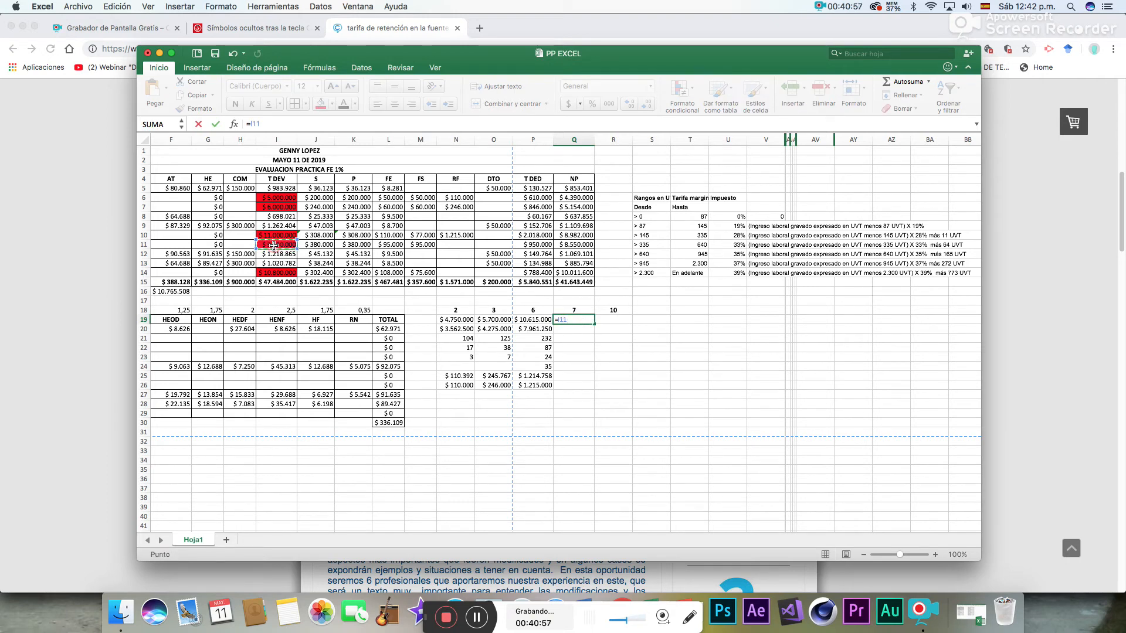
type("-")
left_click(356, 245)
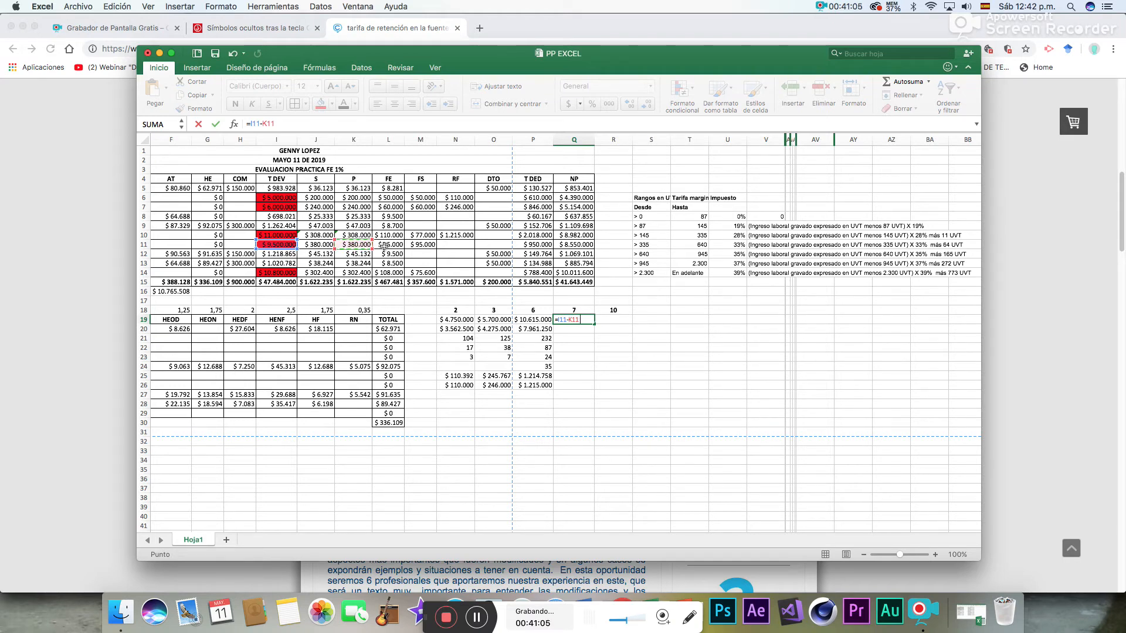
type("-")
left_click(423, 245)
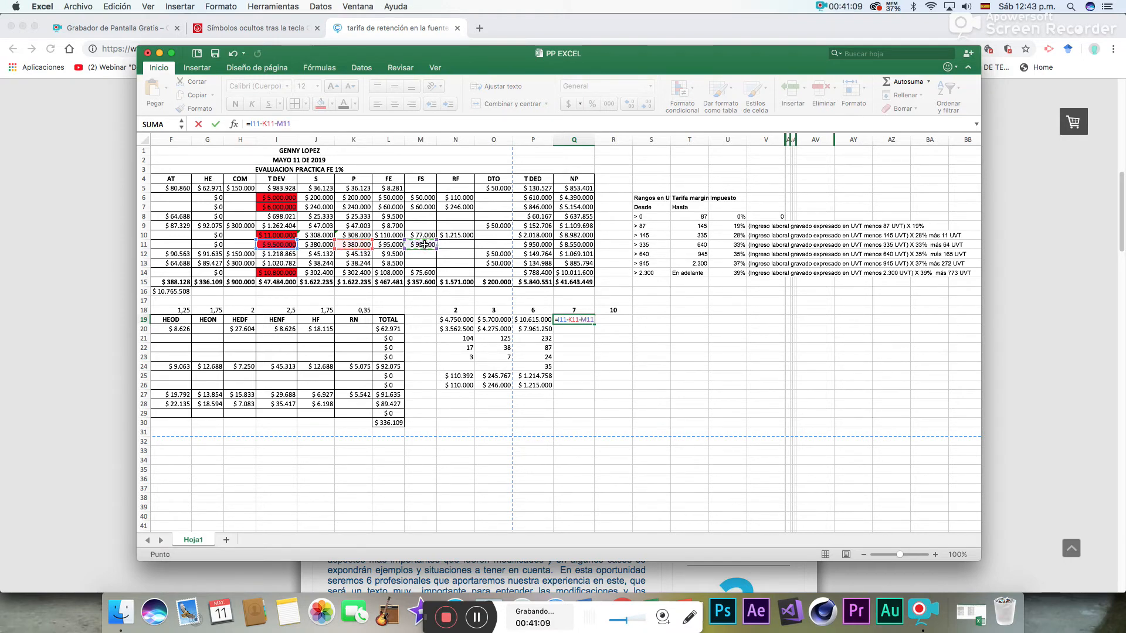
key("Return")
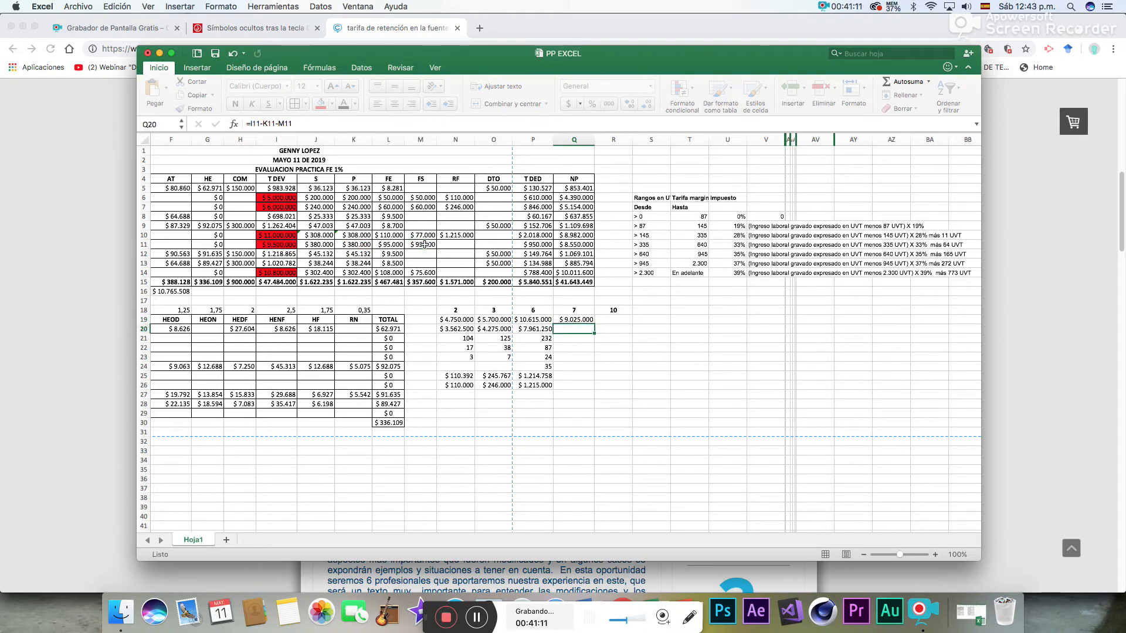
- In Q20, take 75% of employee 7's net income with =Q19*75%
type("=")
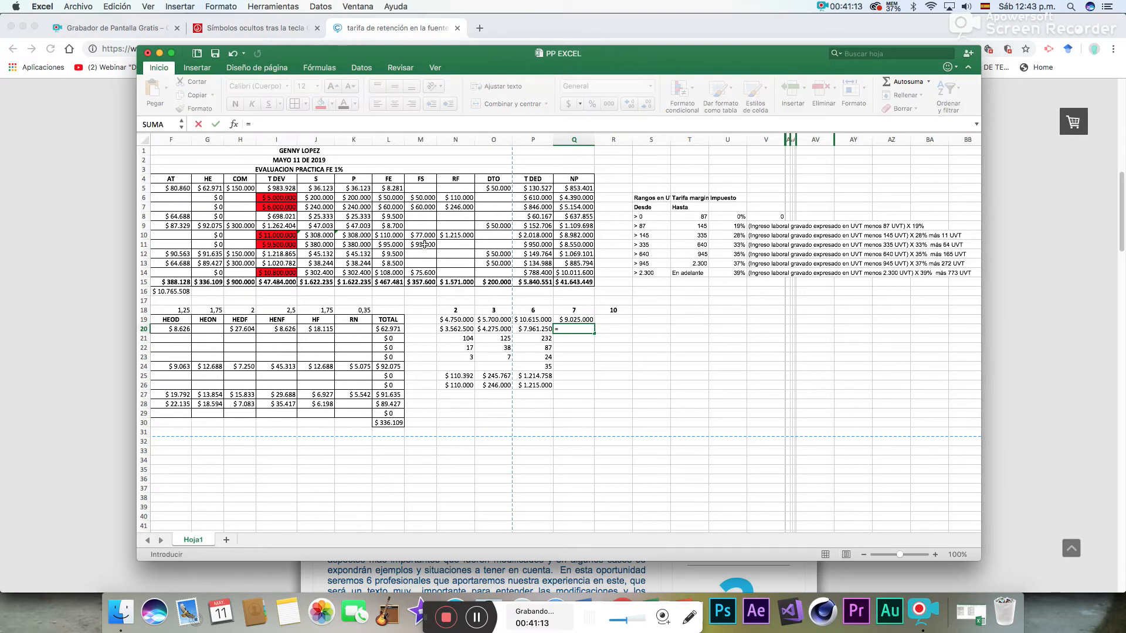
left_click(569, 319)
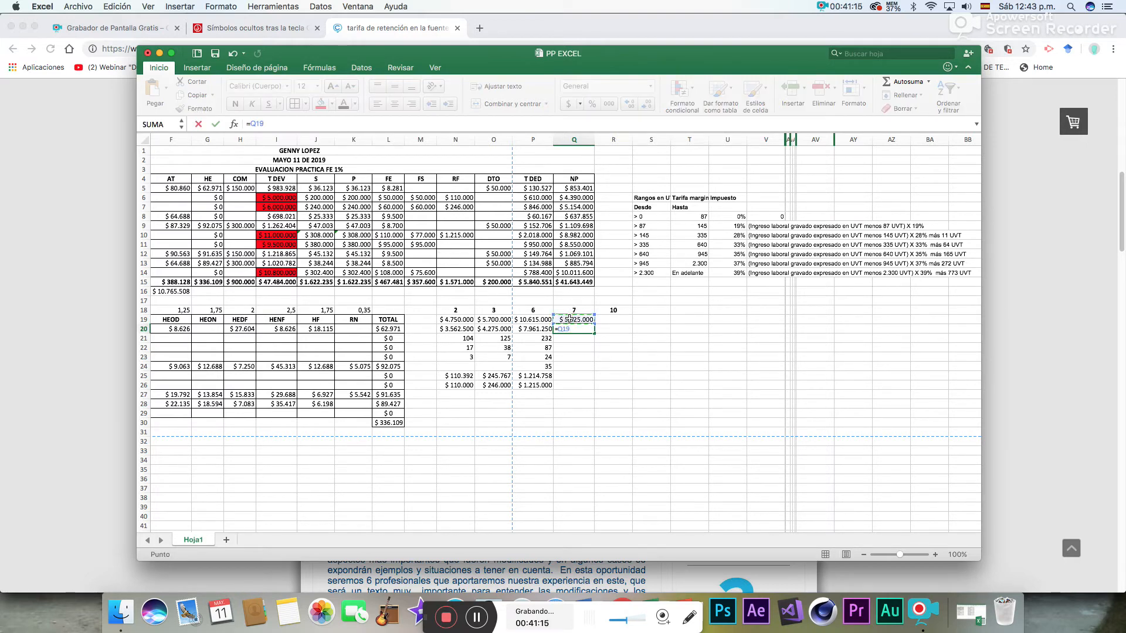
type("*75%")
key("Return")
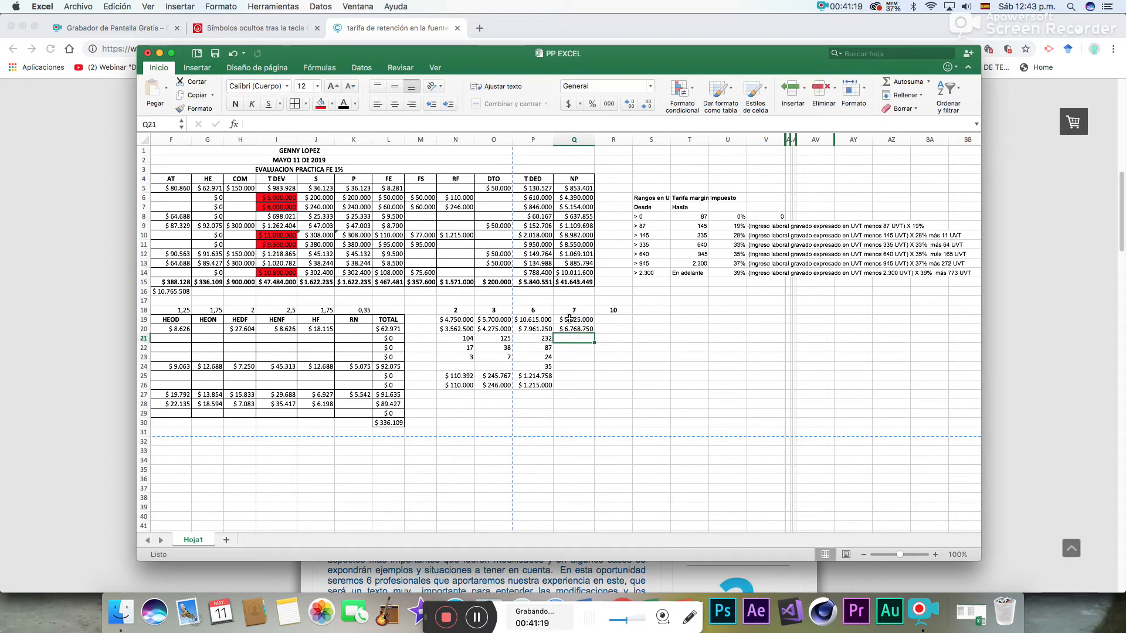
- In Q21, convert employee 7's taxable base to UVT with =Q20/34270
type("=")
left_click(570, 330)
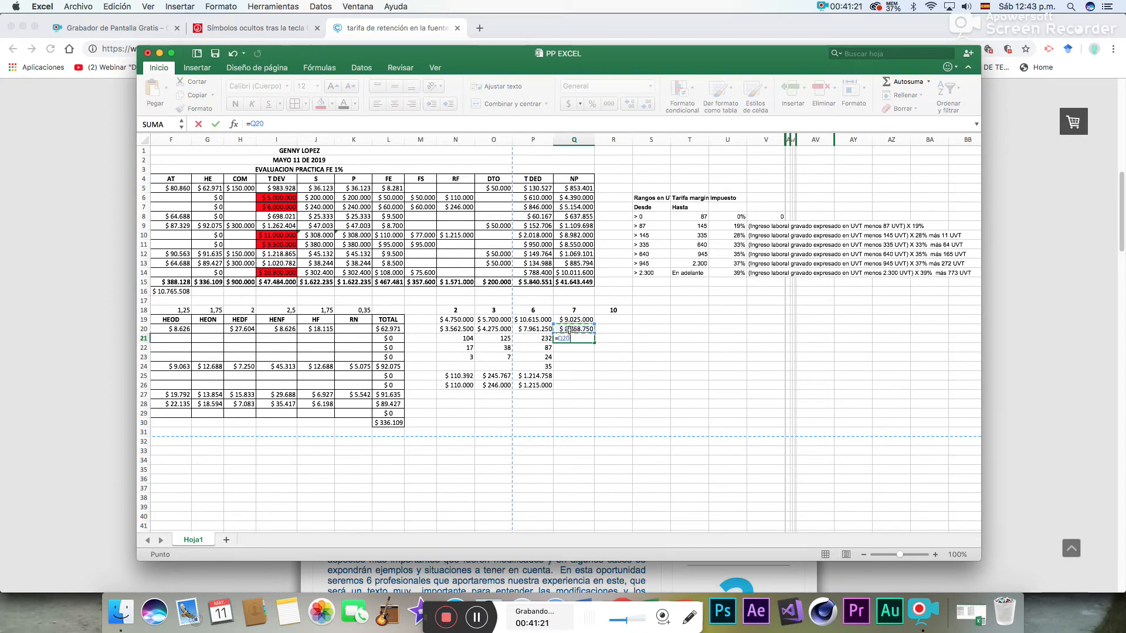
type("/34270")
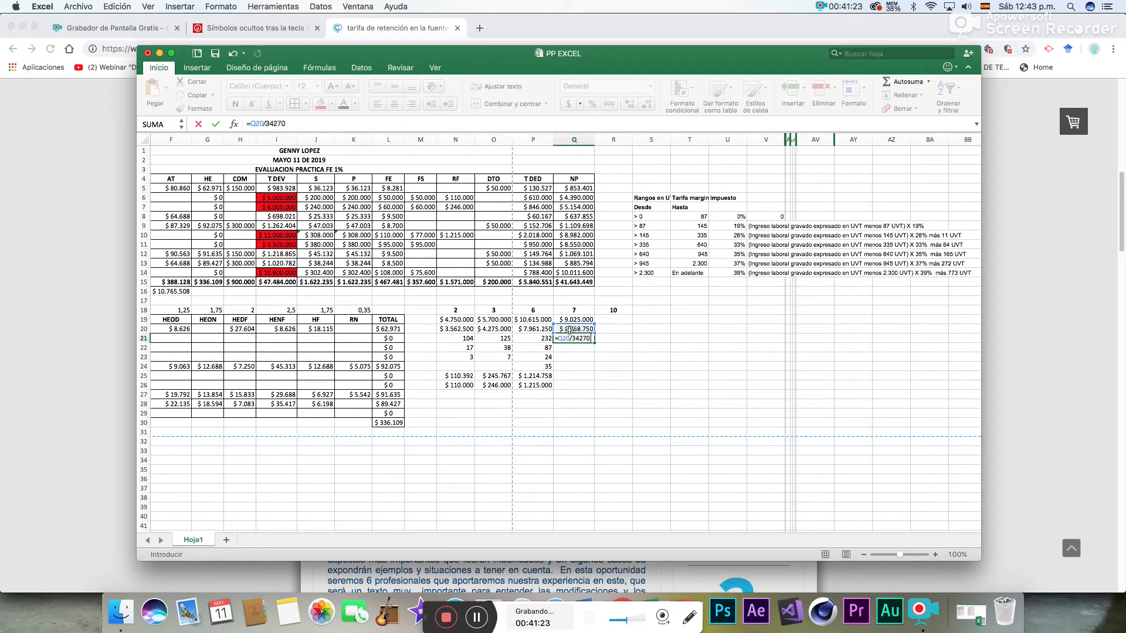
key("Return")
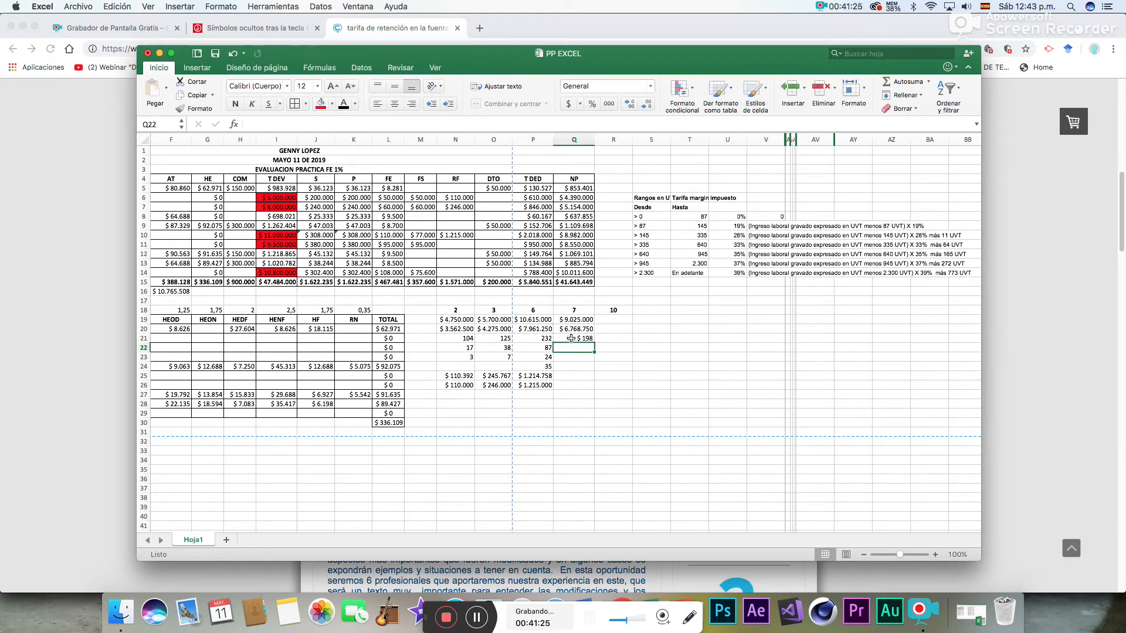
- Format employee 7's UVT cells Q21:Q24 as Número
left_click_drag(572, 339, 568, 365)
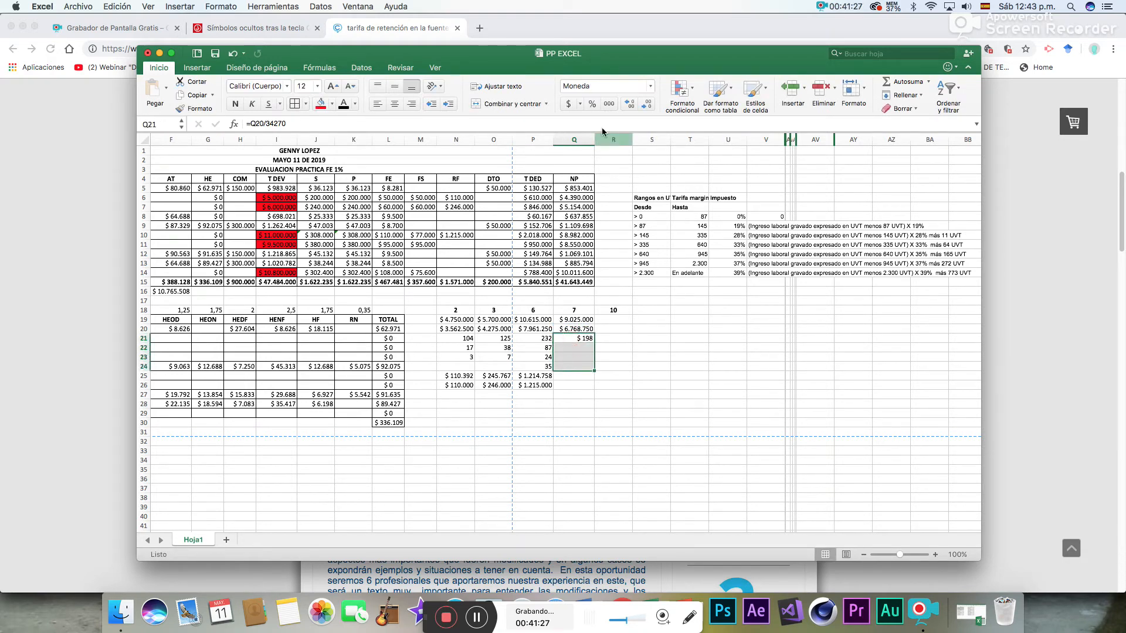
left_click(651, 87)
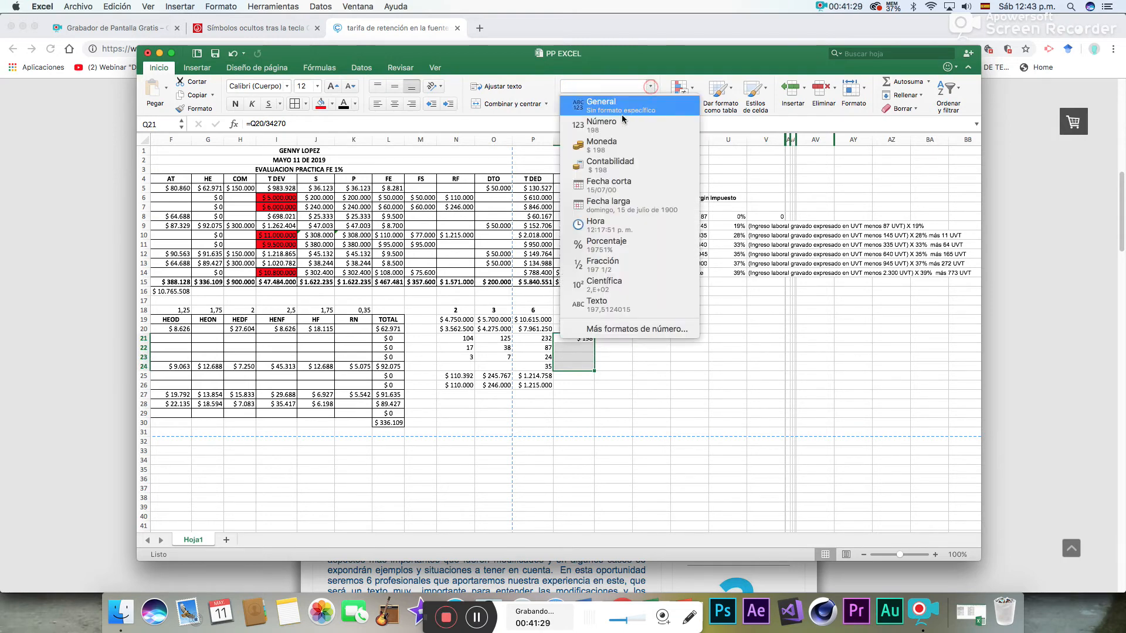
left_click(615, 119)
left_click(635, 398)
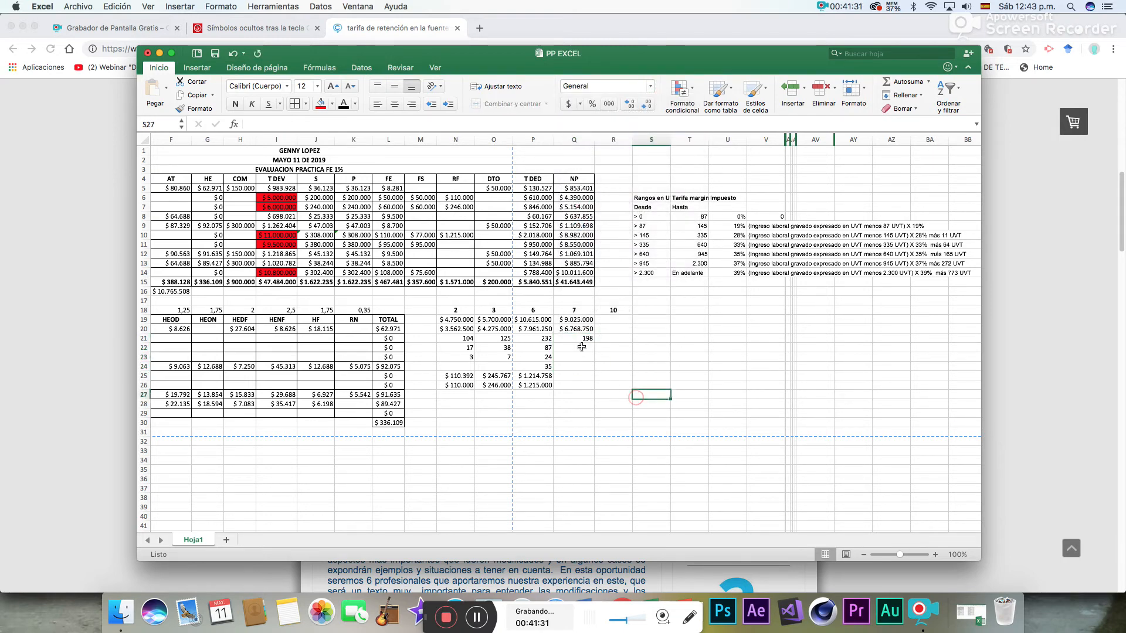
- In Q22, subtract the lower limit of the >145 bracket from employee 7's UVT with =Q21-145
left_click(583, 339)
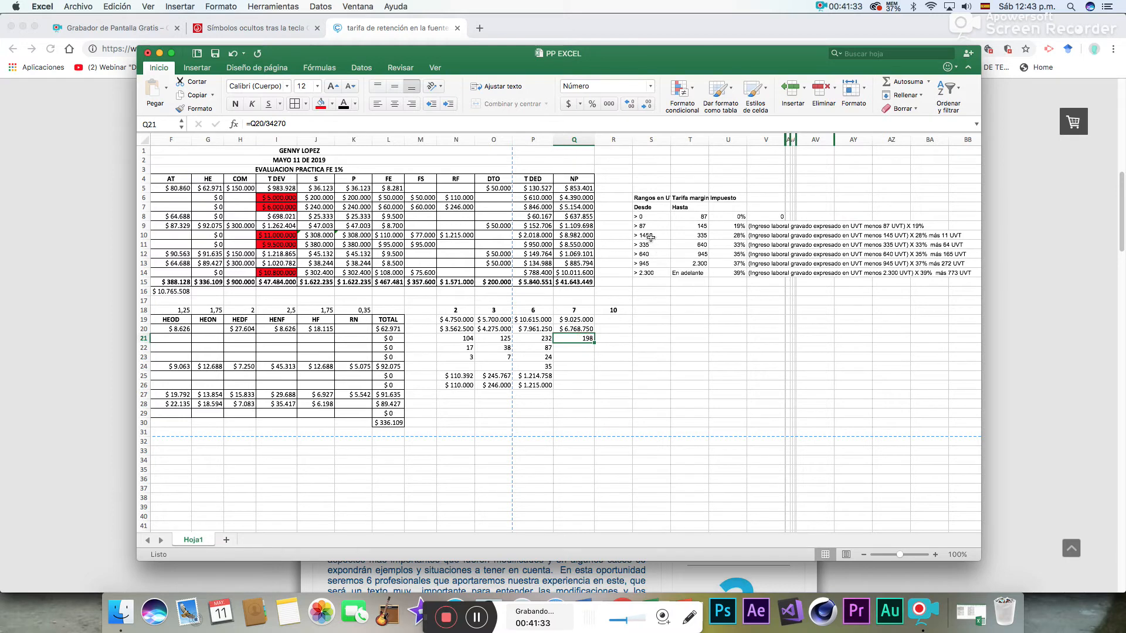
left_click_drag(648, 236, 945, 236)
left_click(579, 348)
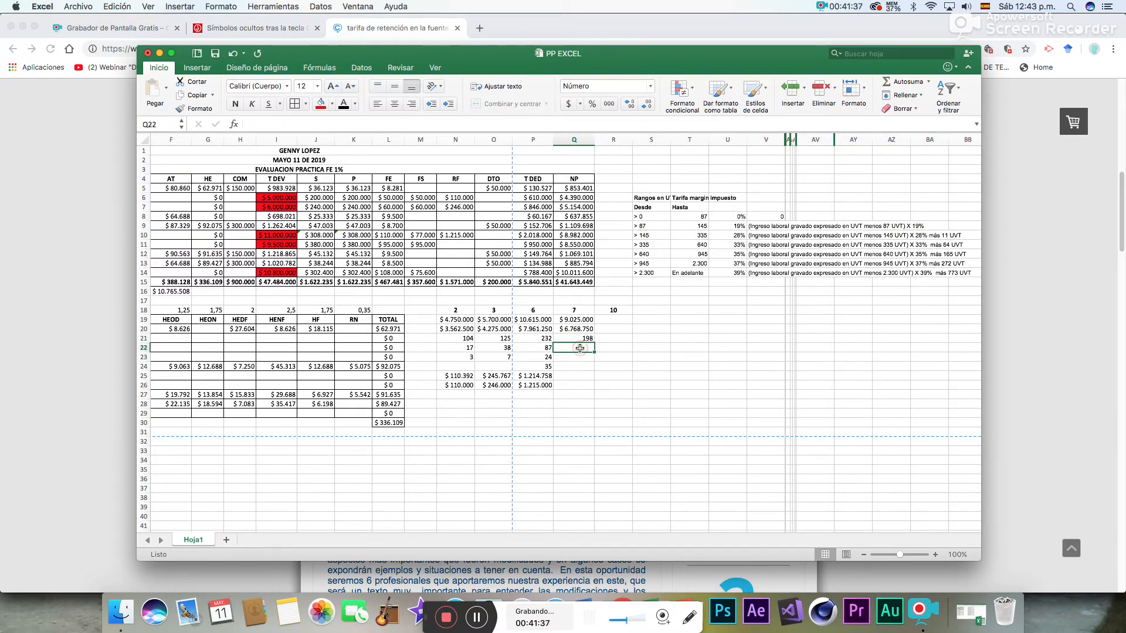
type("=")
left_click(581, 338)
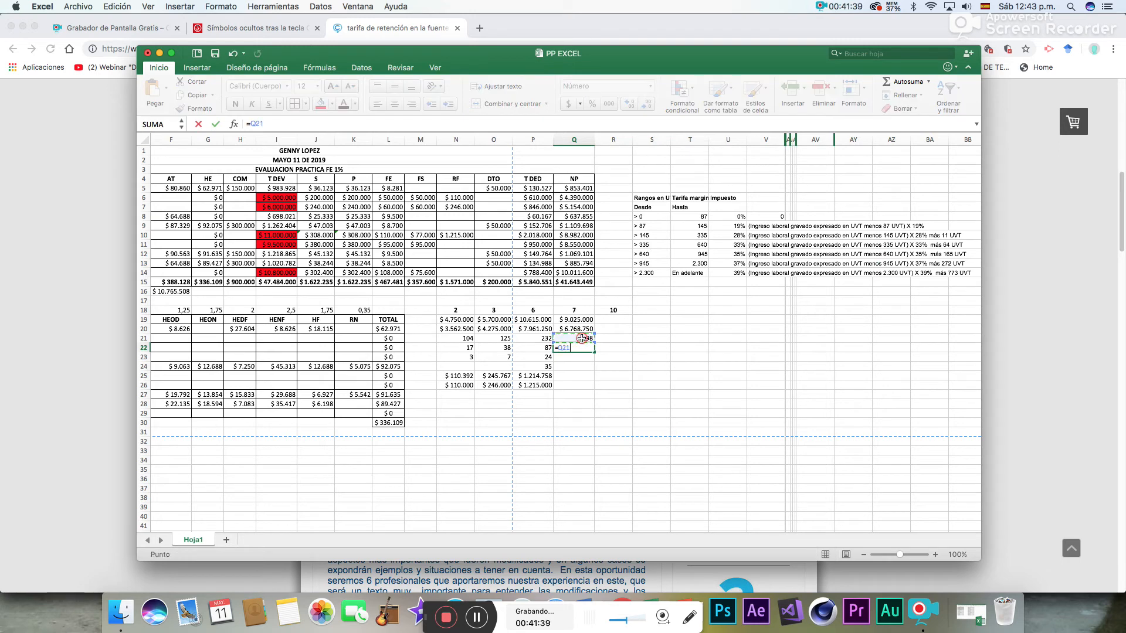
type("-145")
key("Return")
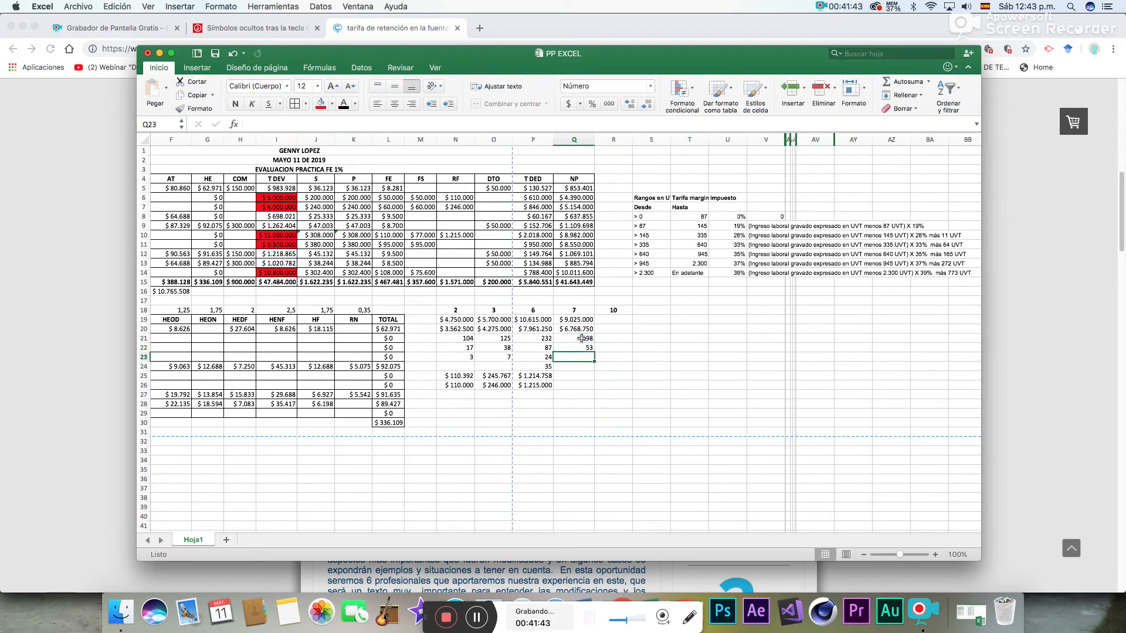
- In Q23, apply the bracket's 28% rate to the excess UVT with =Q22*28%
type("=")
left_click(584, 347)
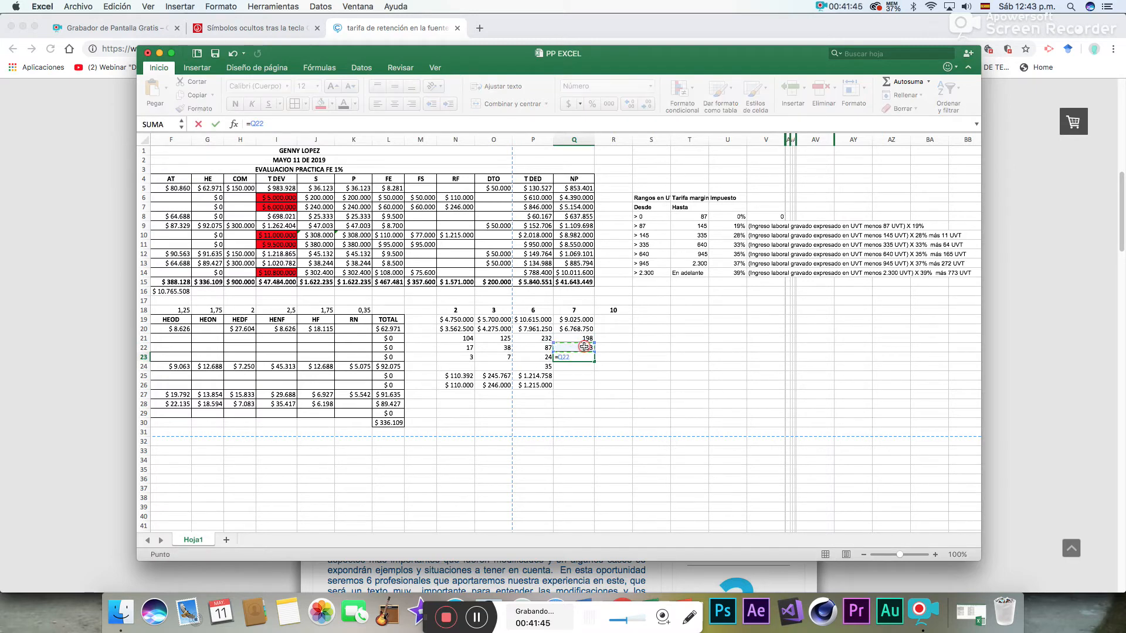
type("*")
key("Return")
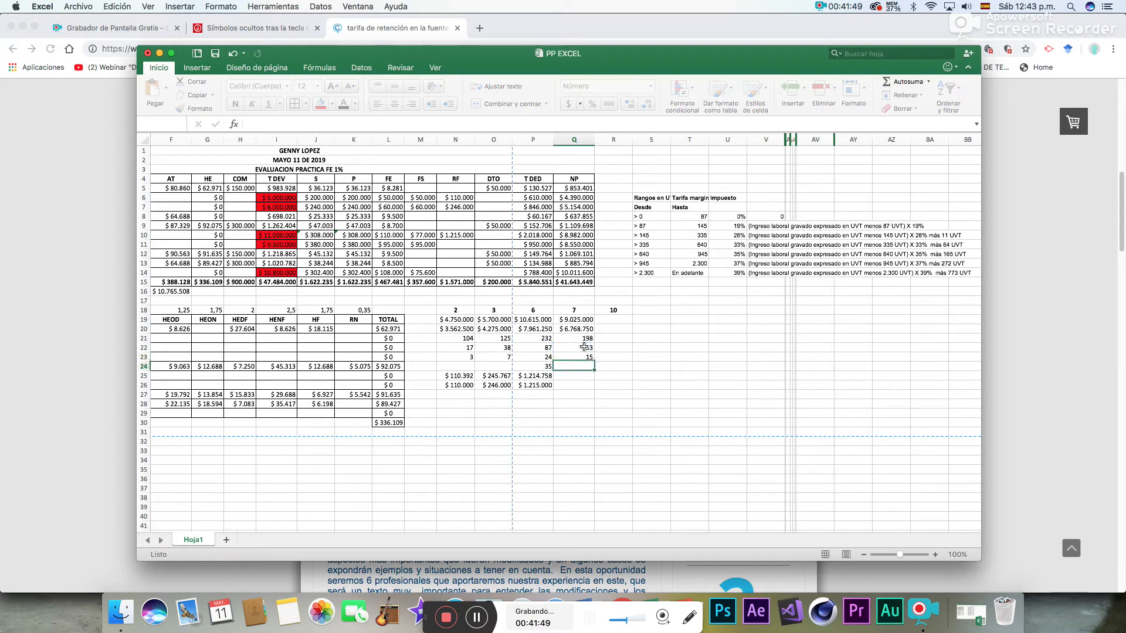
- In Q24, multiply employee 7's UVT amount by 11 with =Q23*11
type("=")
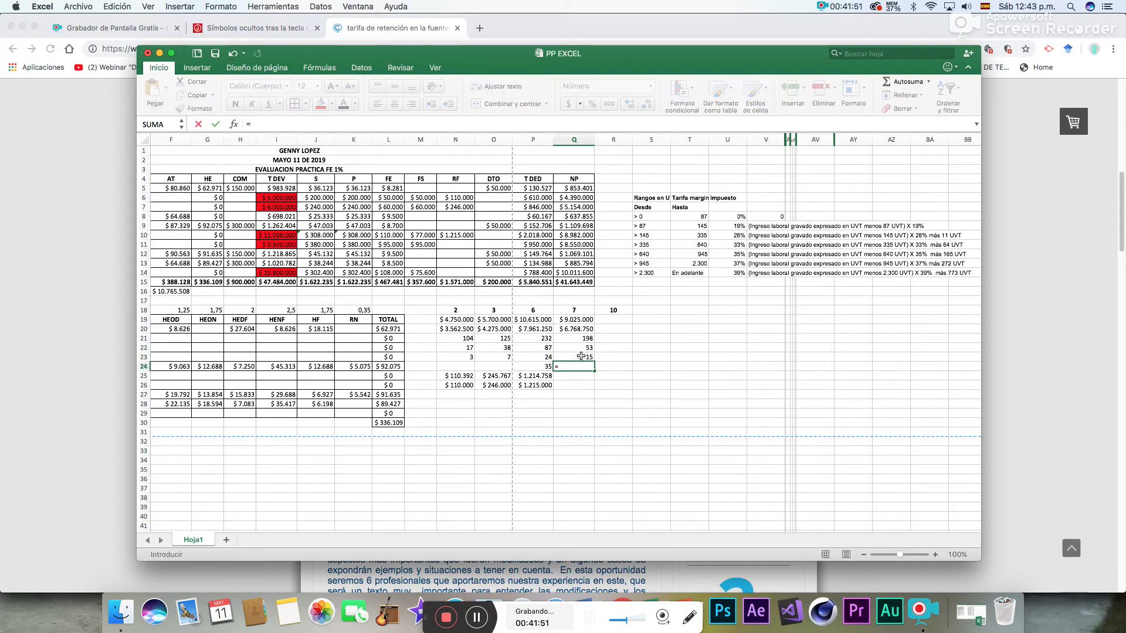
left_click(580, 356)
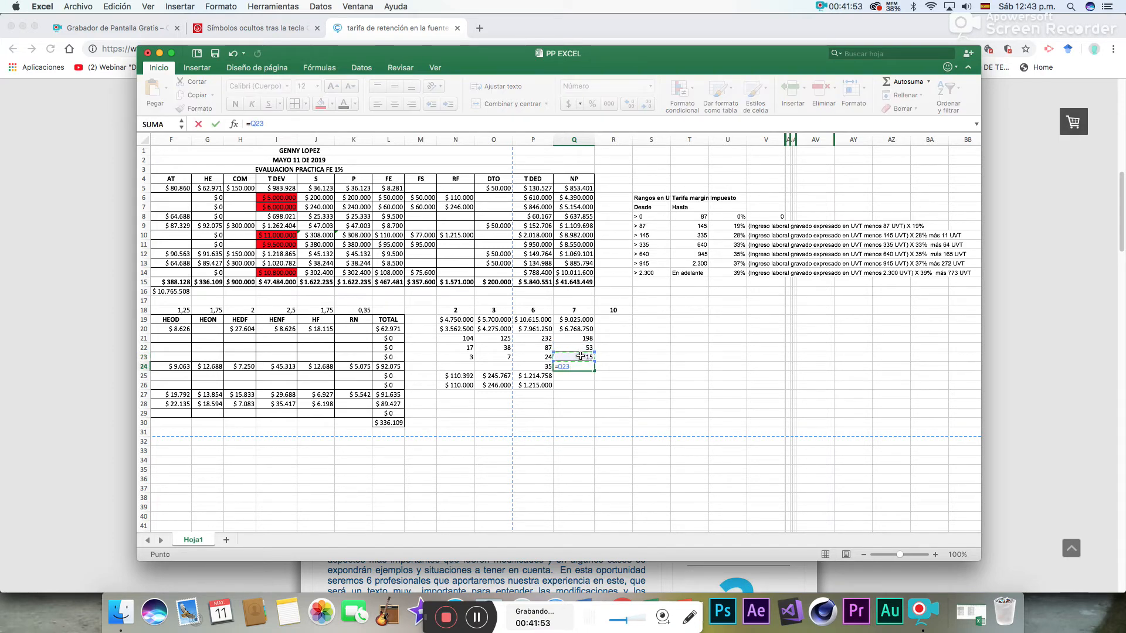
type("*1")
key("Return")
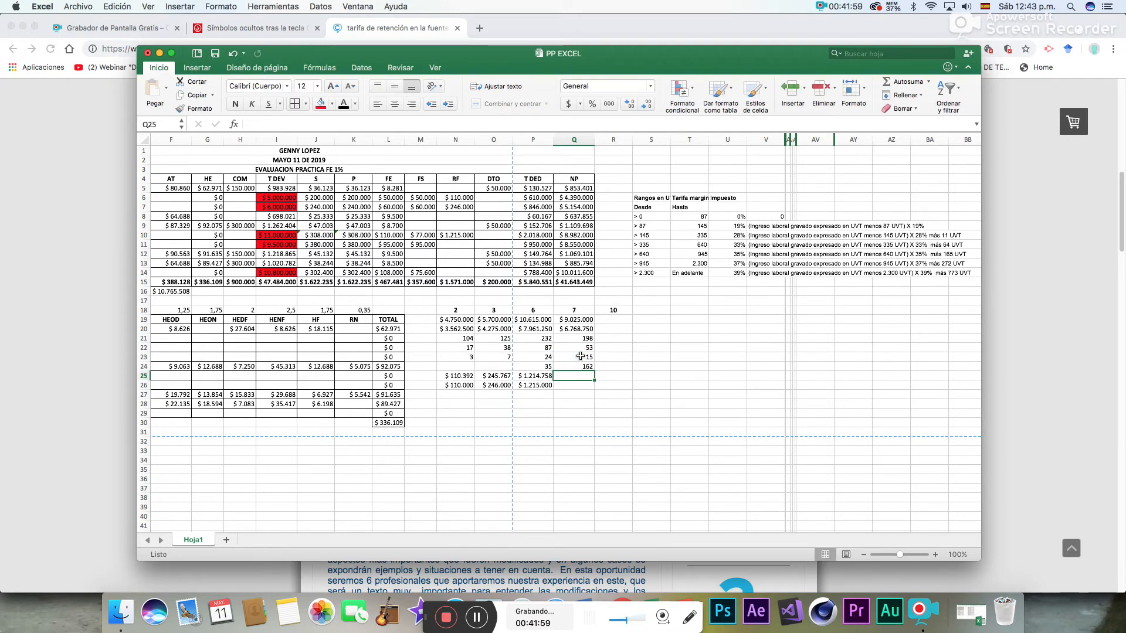
- In Q25, convert employee 7's UVT amount to pesos with =Q24*34270
type("=")
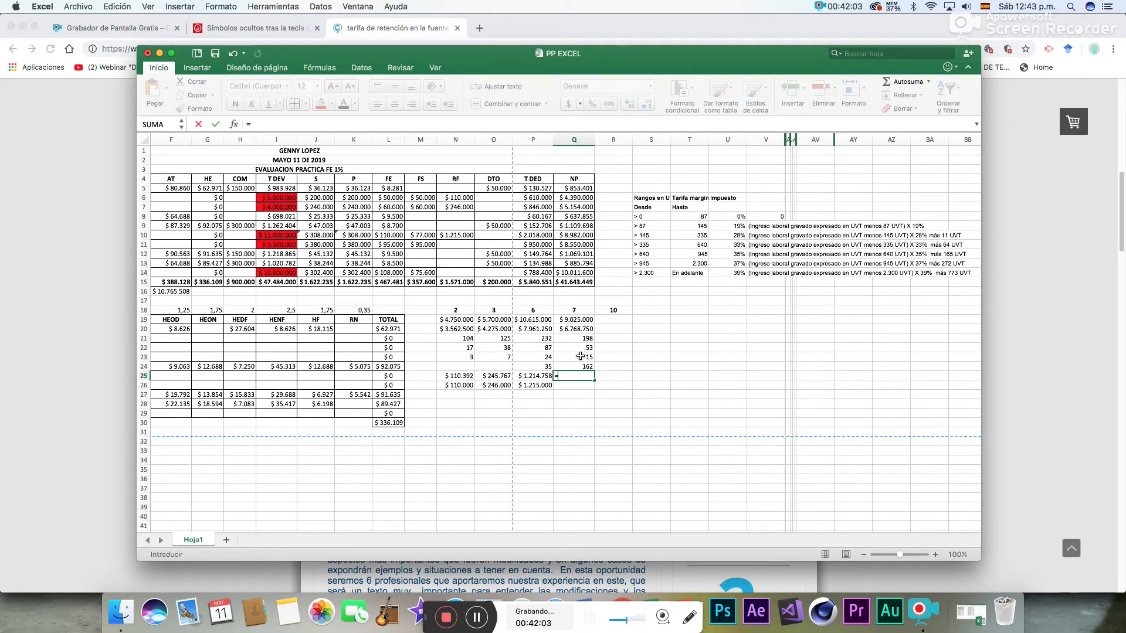
left_click(578, 365)
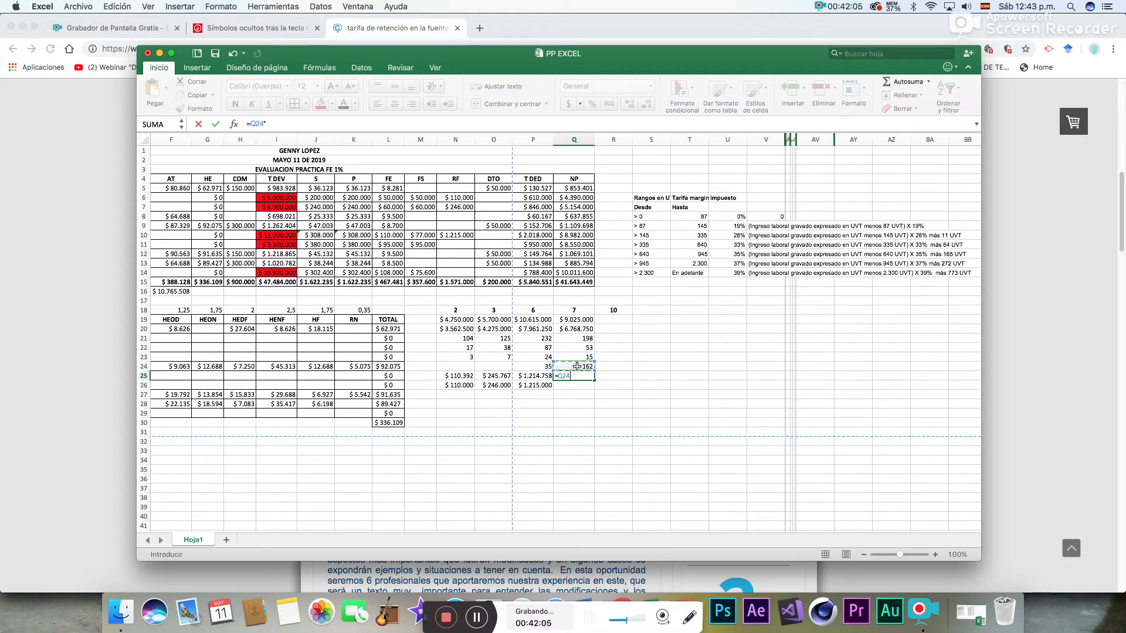
type("*34270")
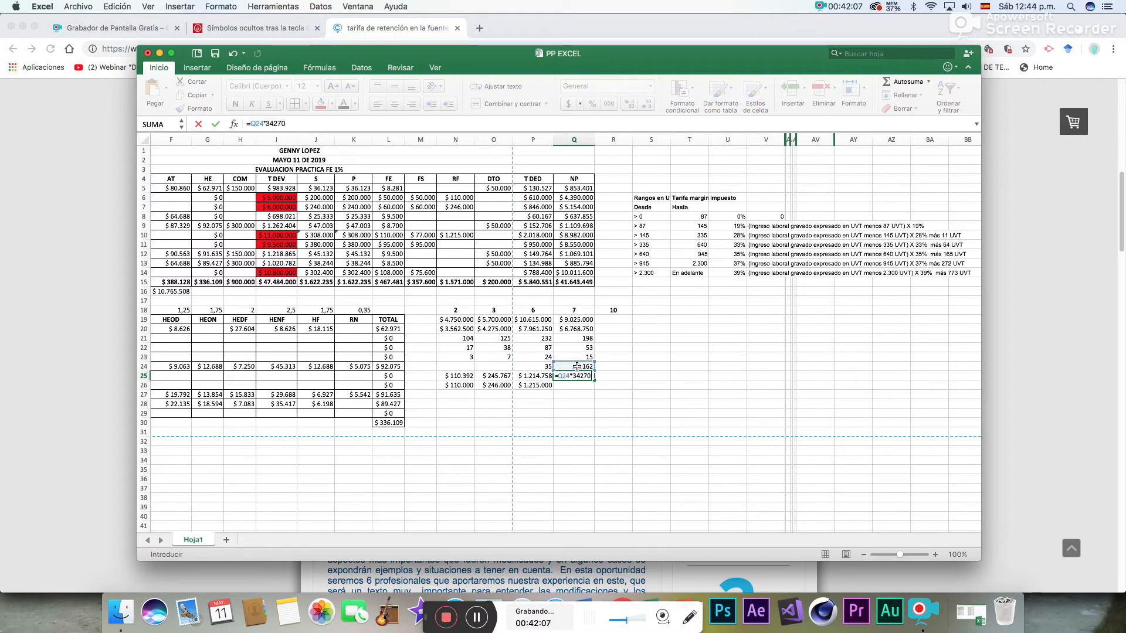
key("Return")
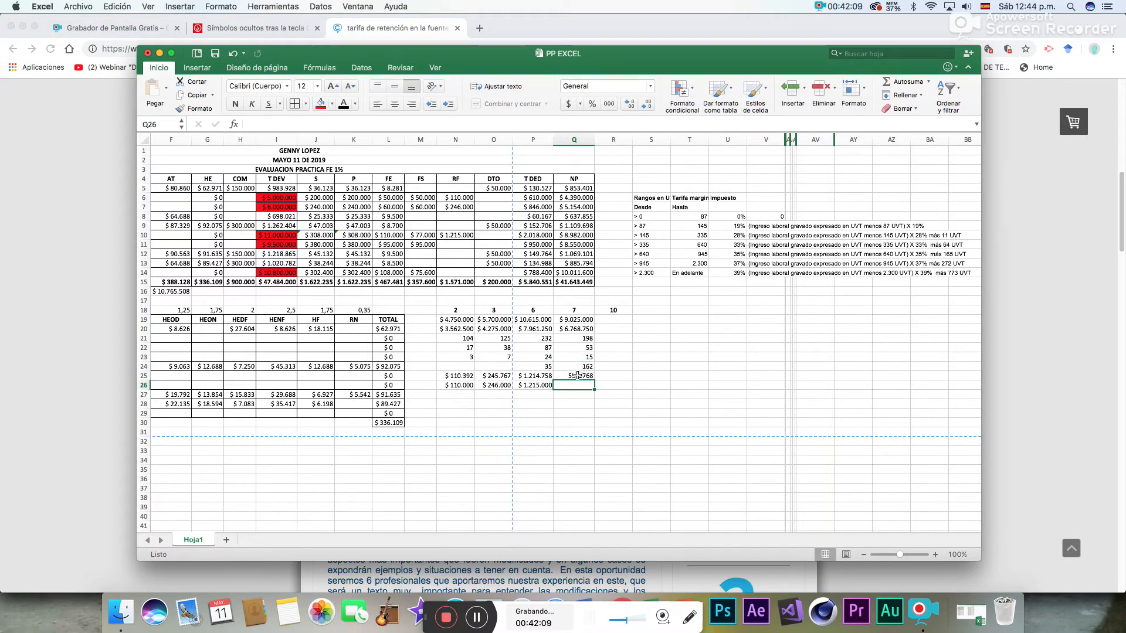
- Format employee 7's peso withholding cells Q25:Q26 as Moneda
left_click(578, 376)
left_click_drag(577, 378, 577, 386)
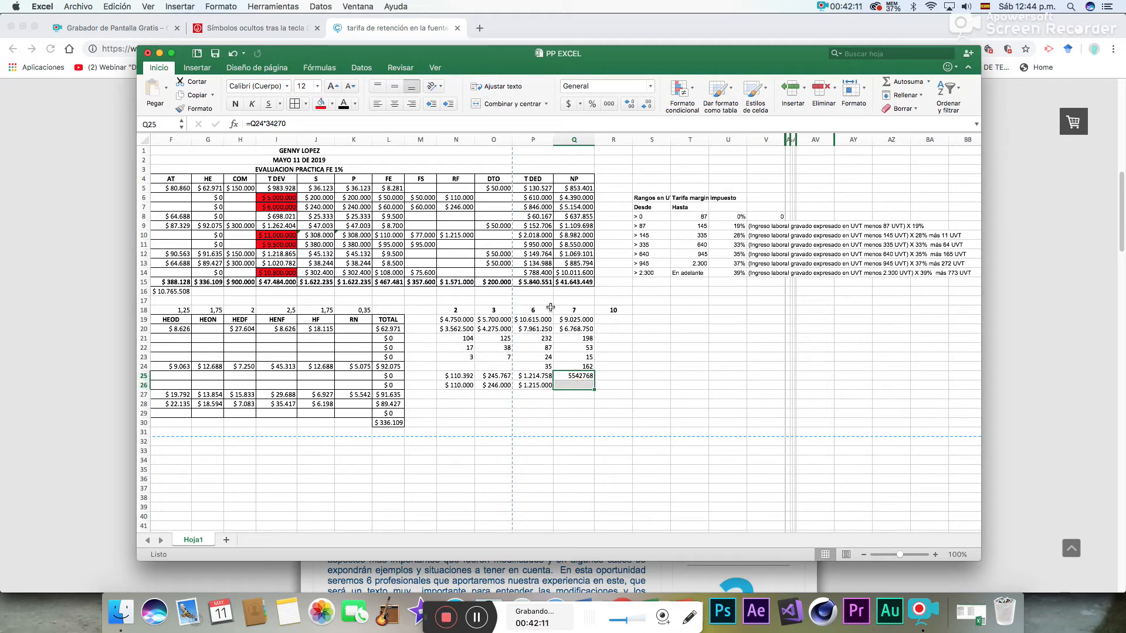
left_click(650, 86)
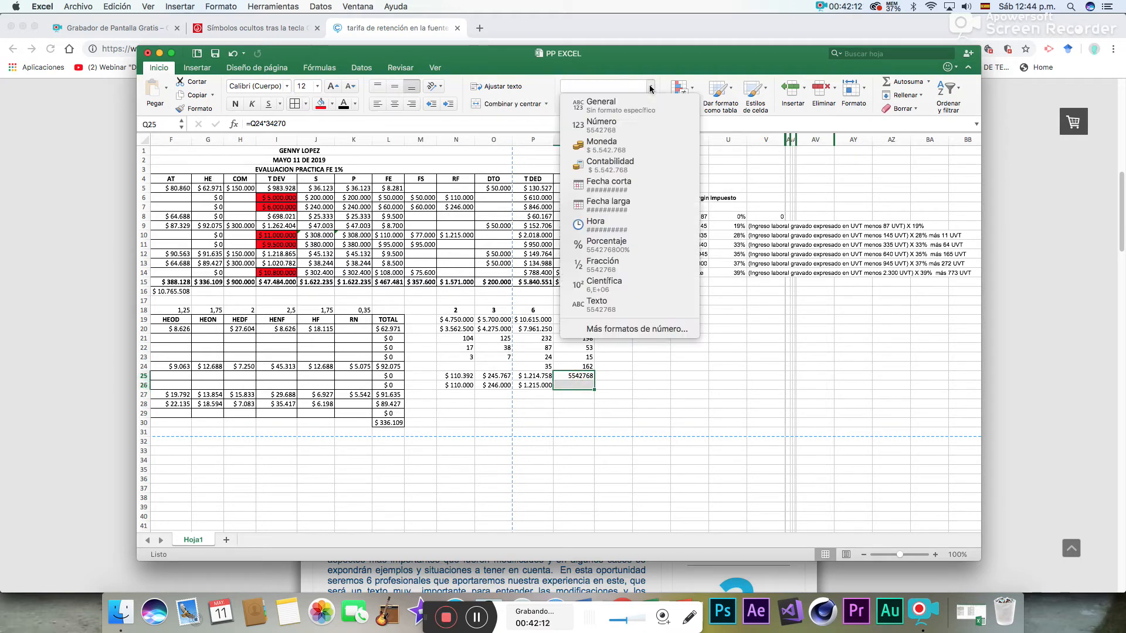
left_click(622, 146)
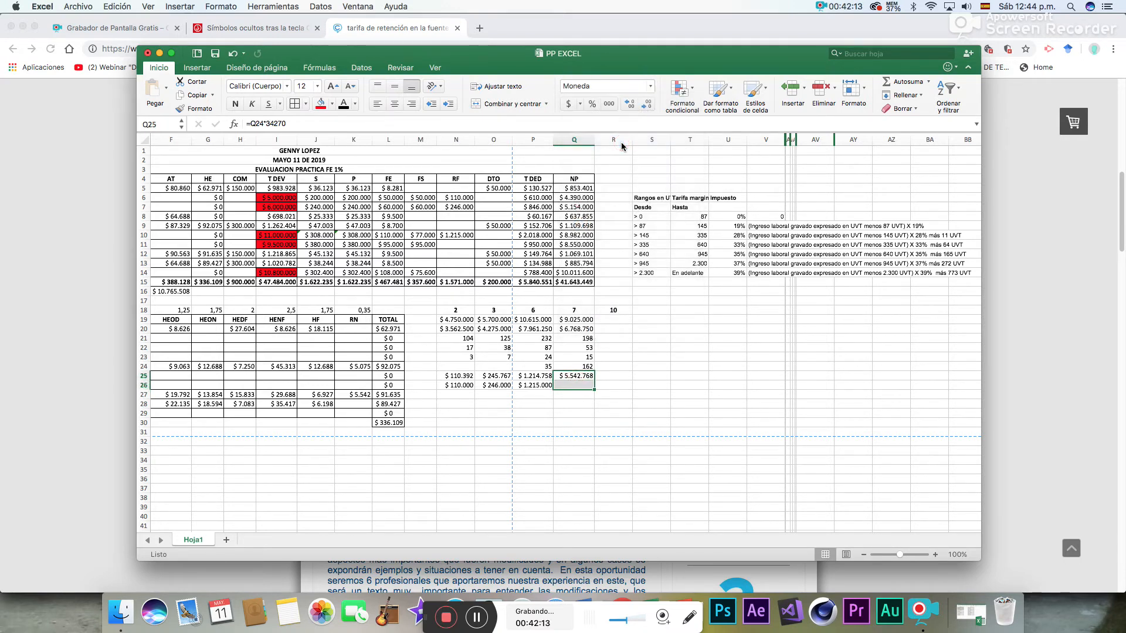
left_click(583, 387)
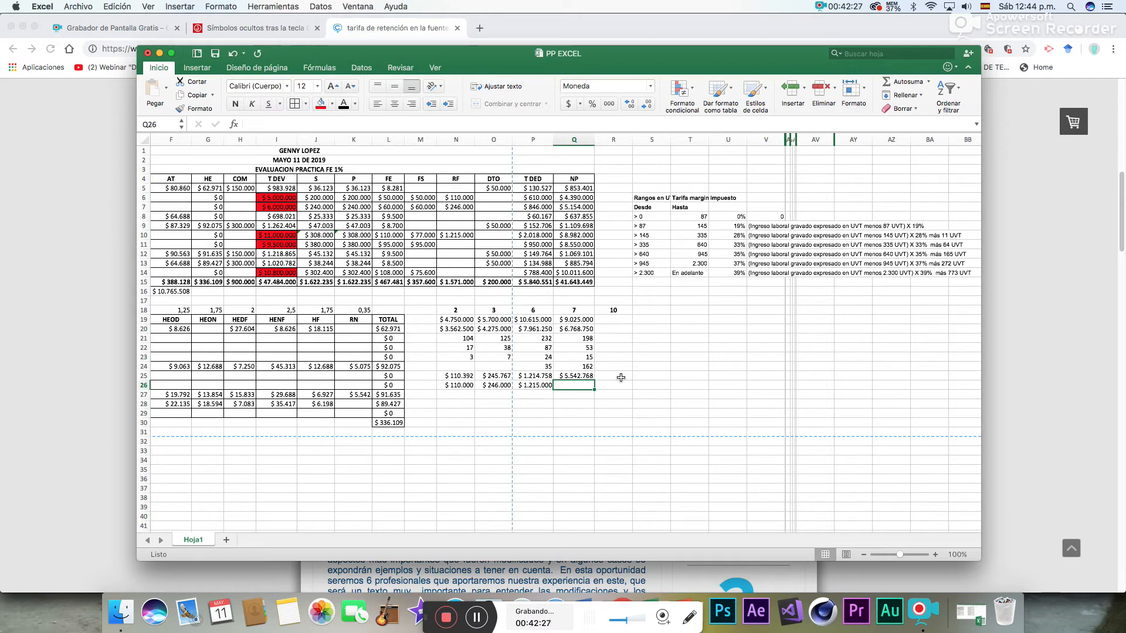
- Replace employee 7's formula in Q24 with =Q23+11 so the bracket's 11 UVT are added instead of multiplied
left_click(590, 356)
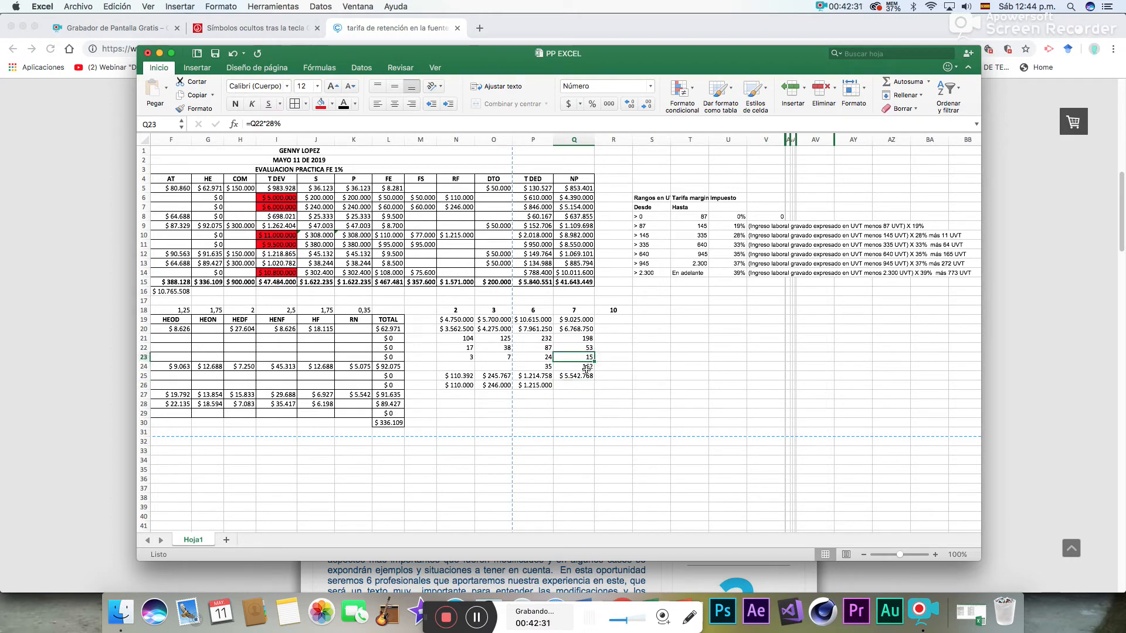
key("Down")
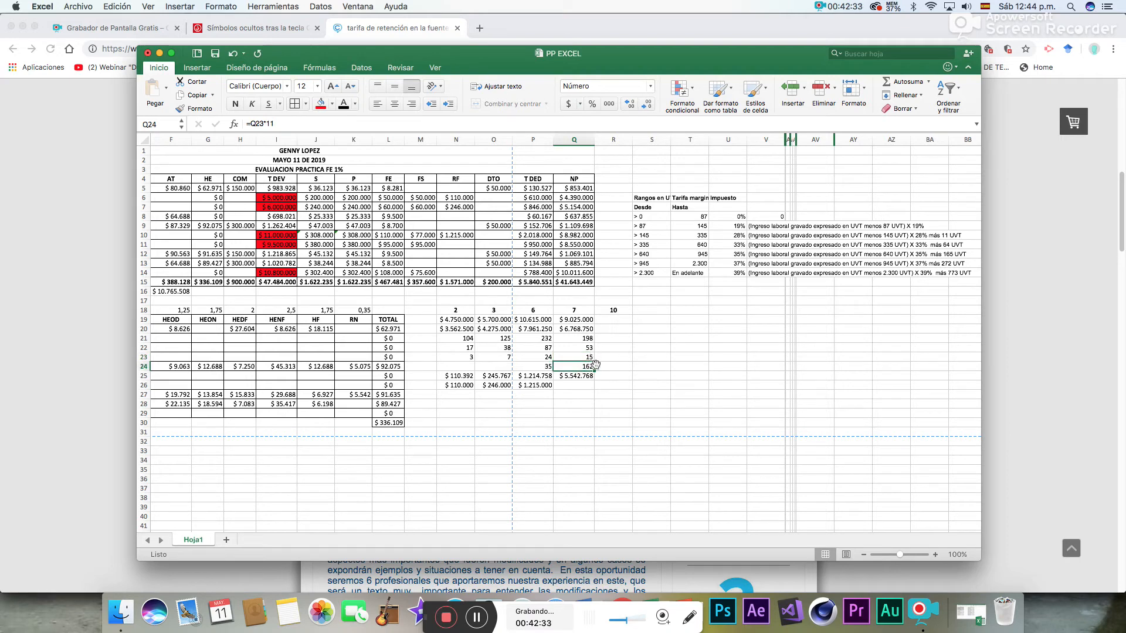
key("Delete")
type("=")
left_click(588, 356)
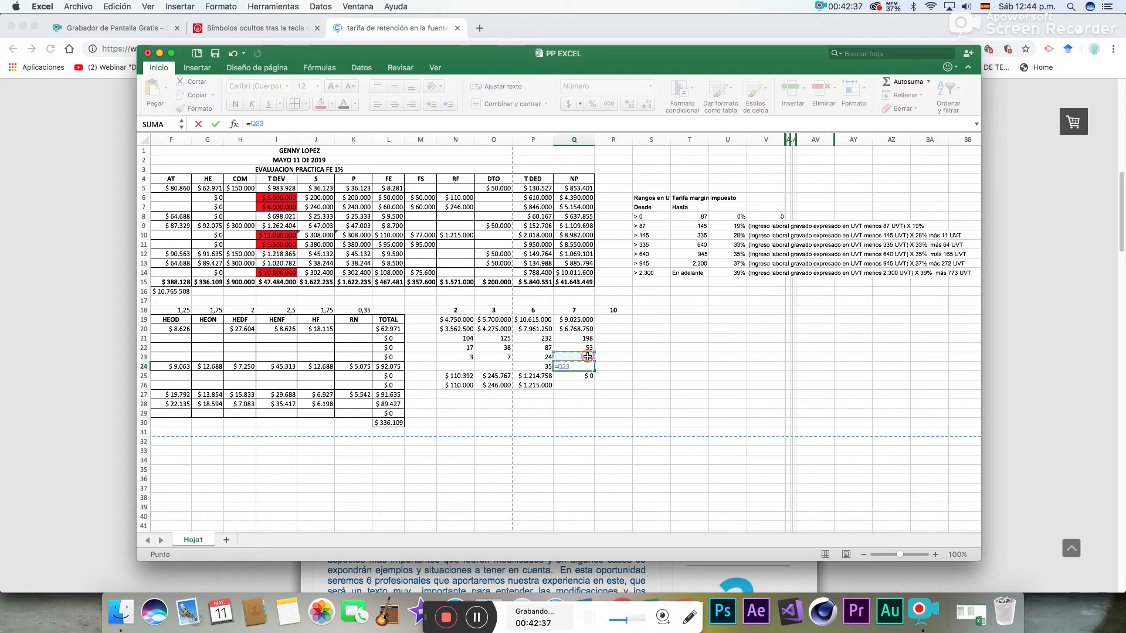
type("+11")
key("Return")
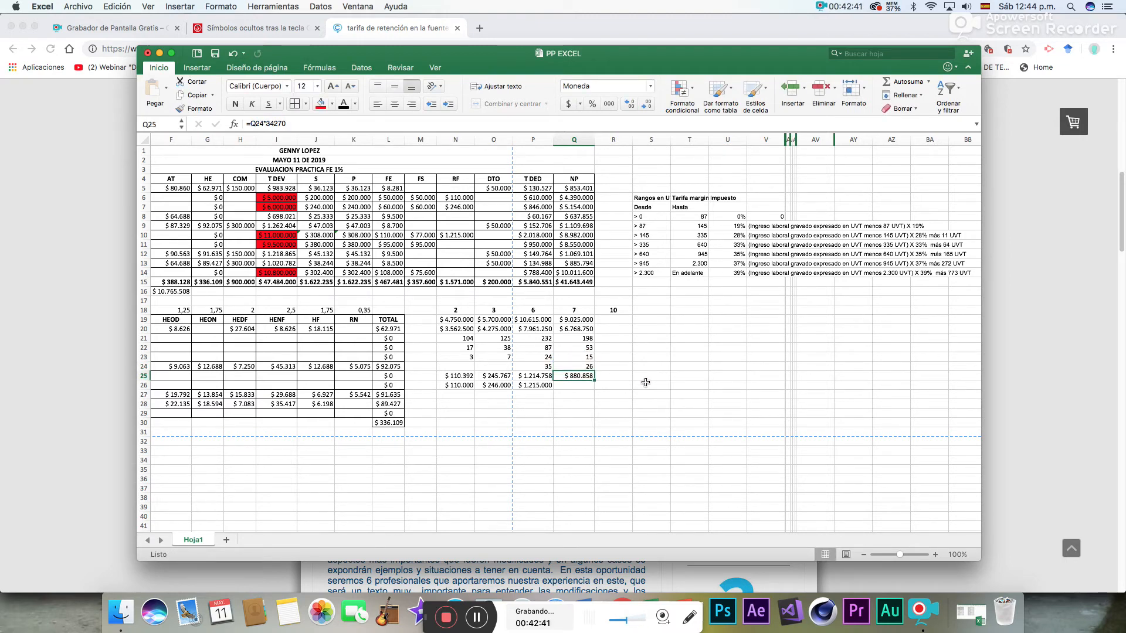
- Review employee 7's withholding formulas one by one from Q20 down to Q25
left_click(591, 329)
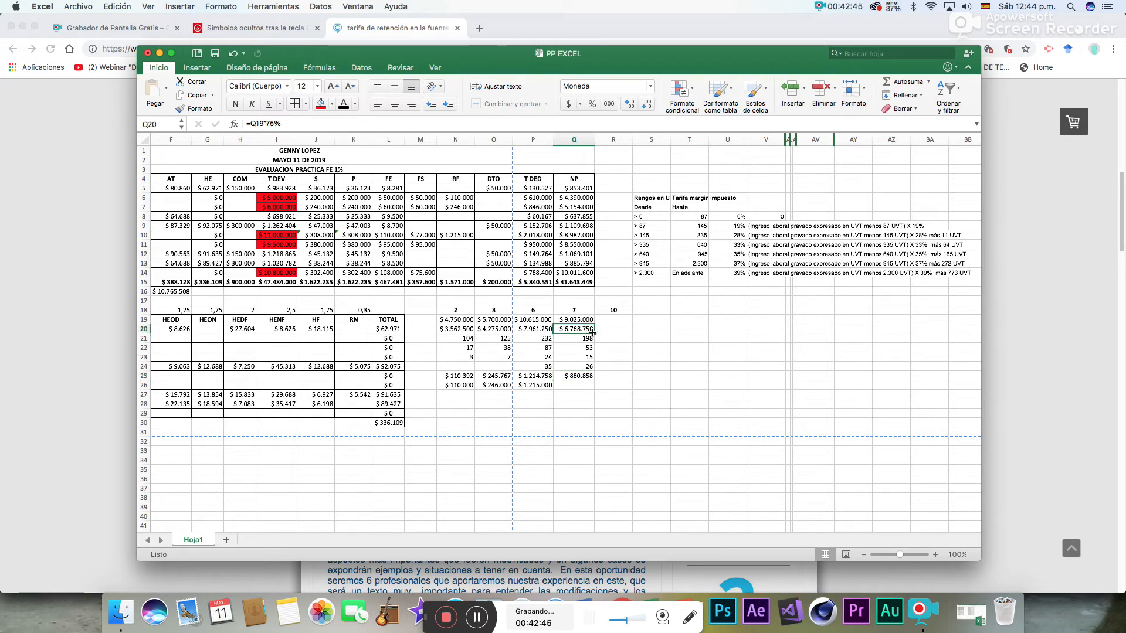
key("Down")
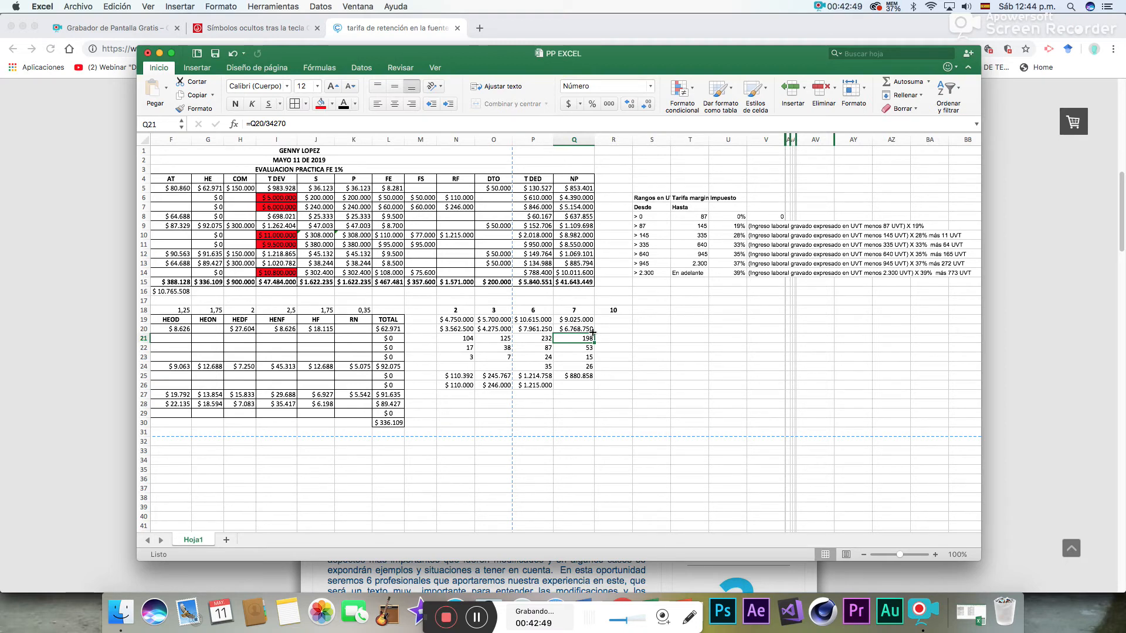
key("Down")
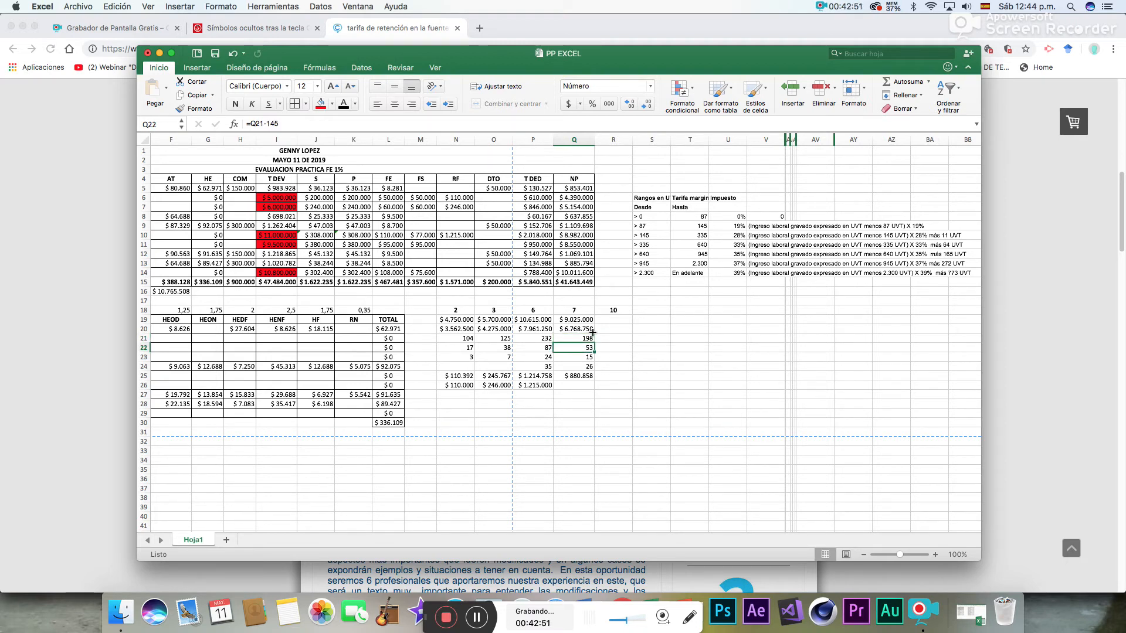
key("Up")
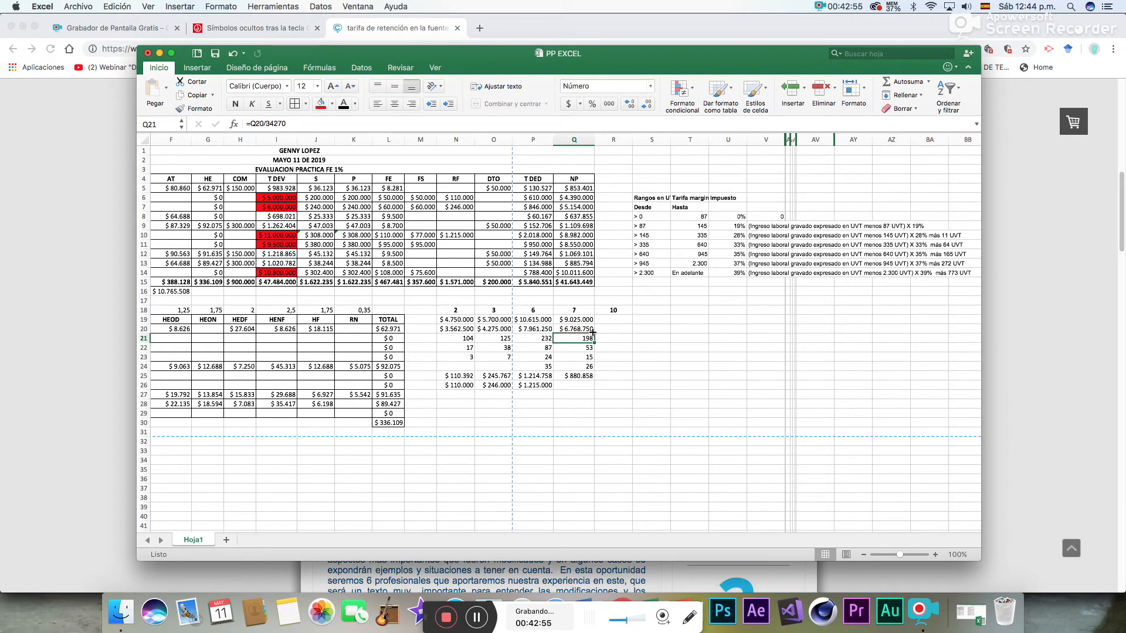
key("Down")
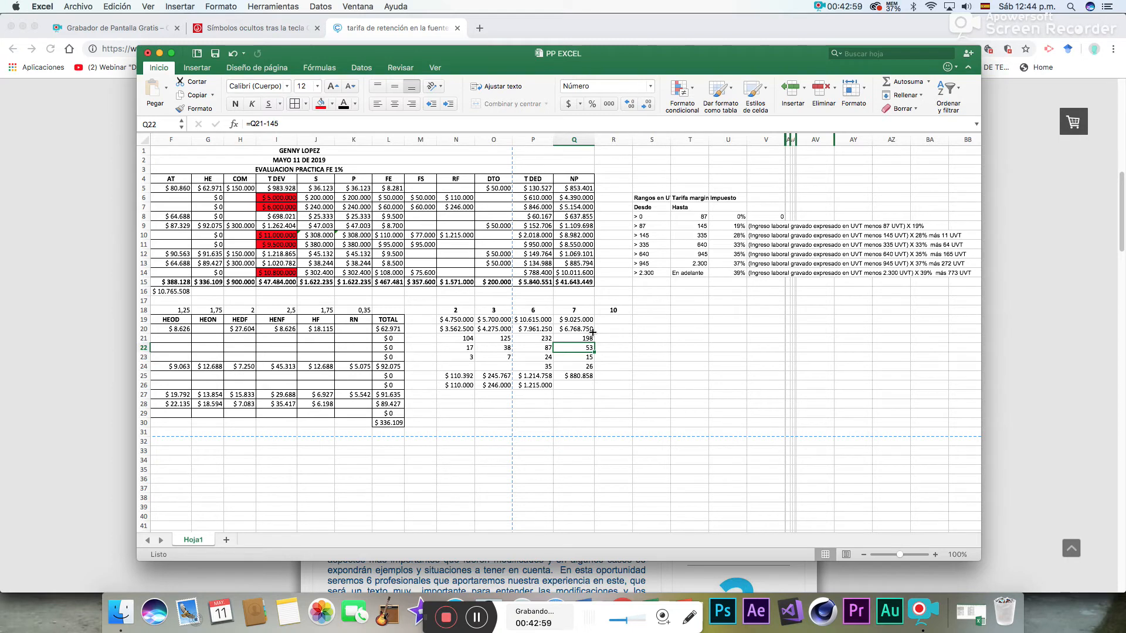
key("Down")
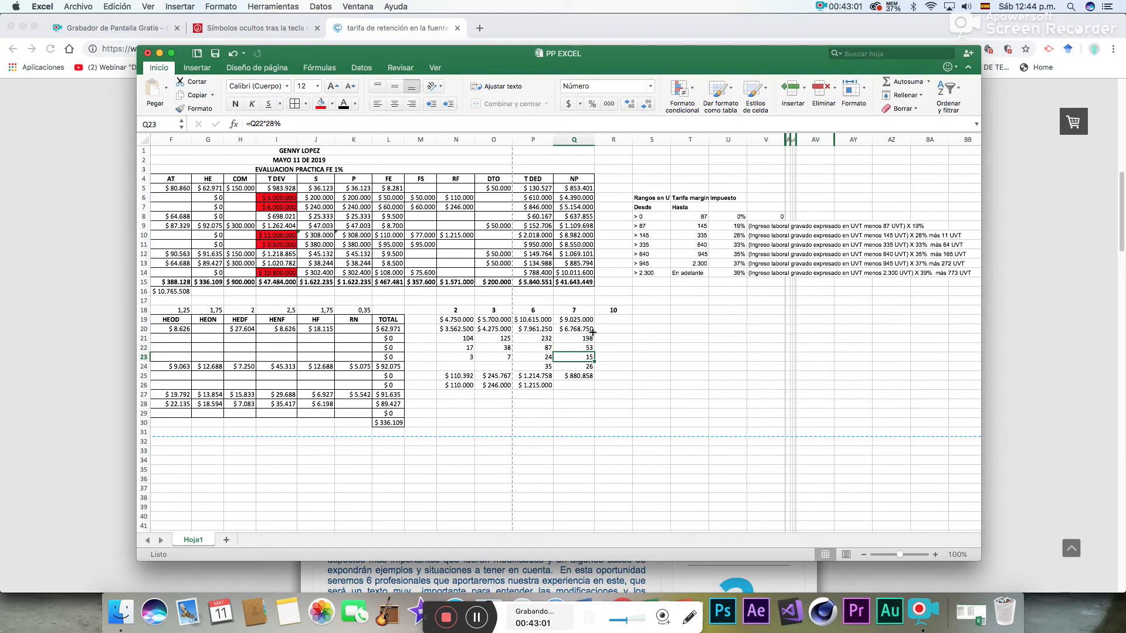
key("Down")
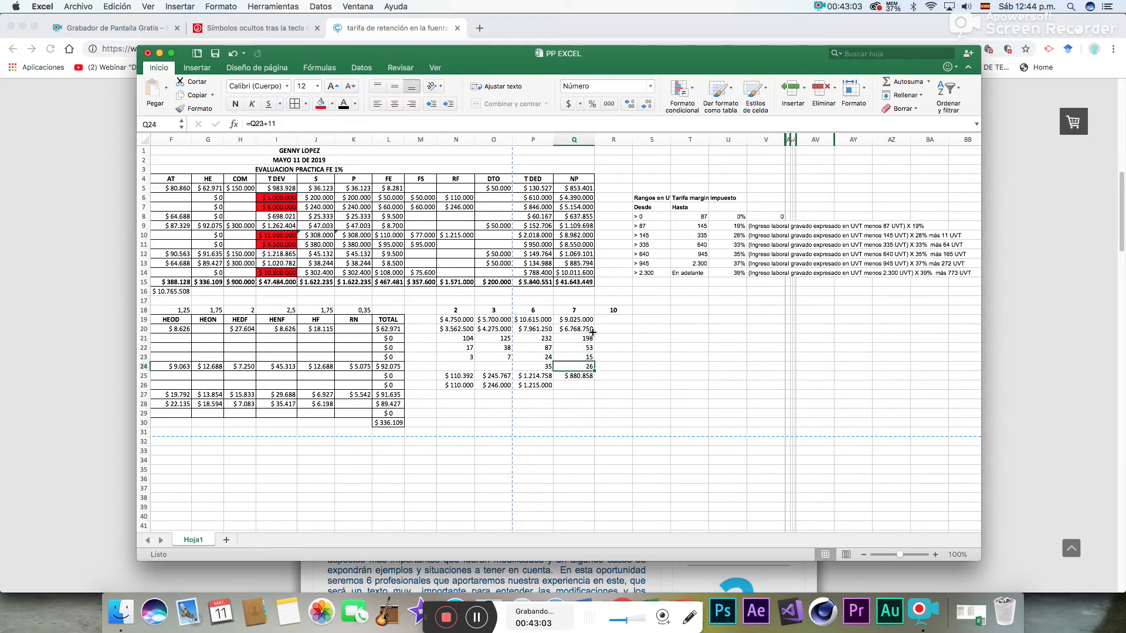
key("Down")
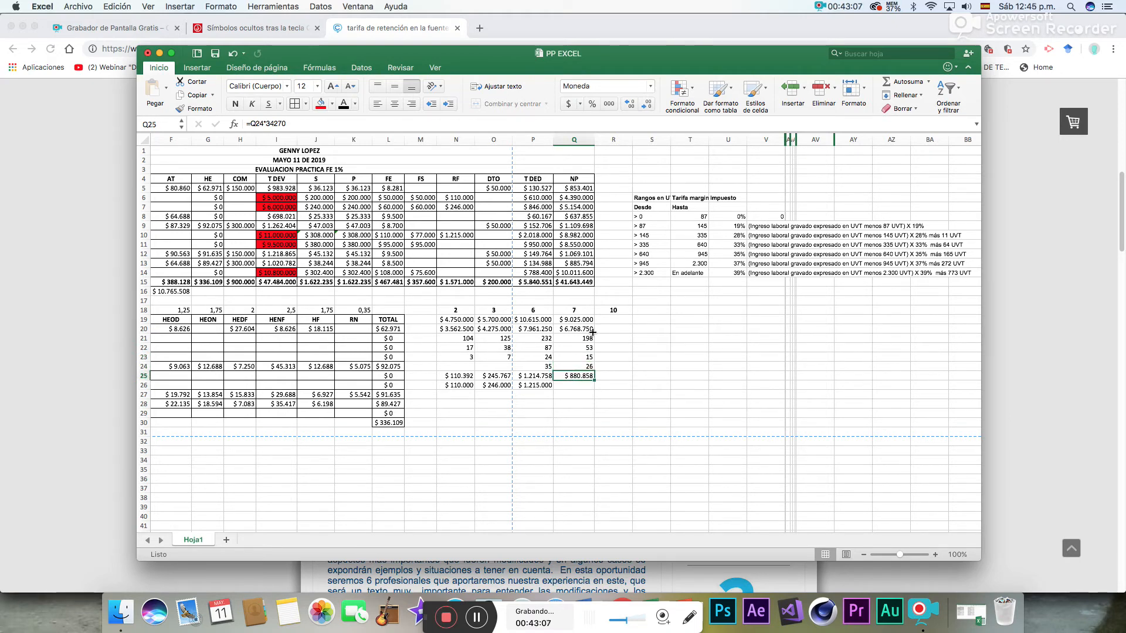
- Enter employee 7's rounded withholding of 881.000 in Q26
key("Down")
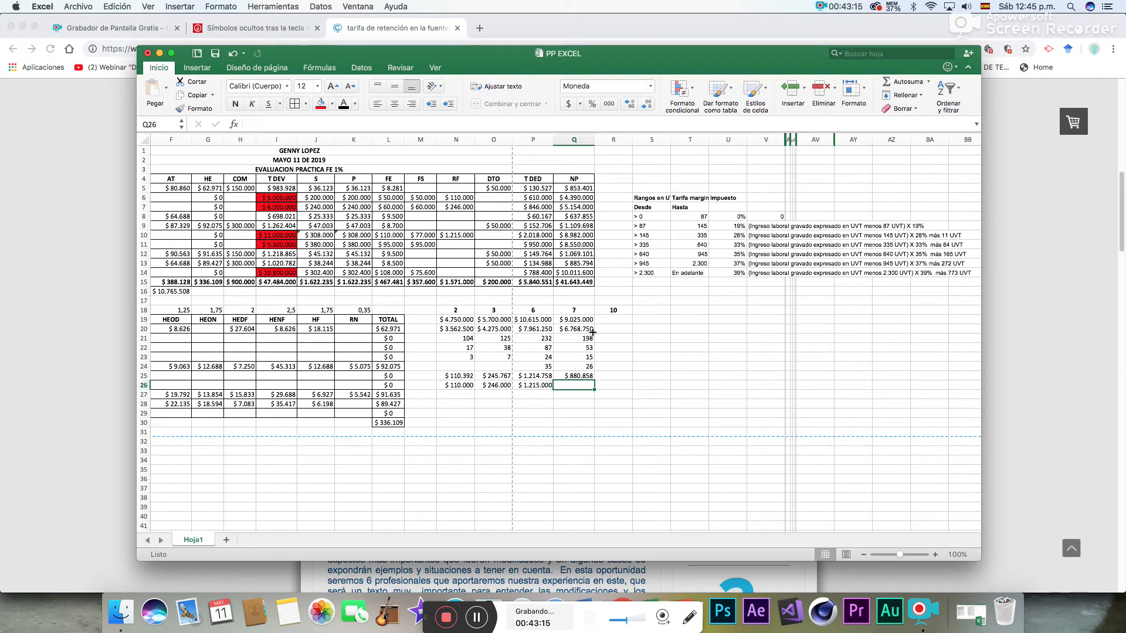
type("881.000")
key("Return")
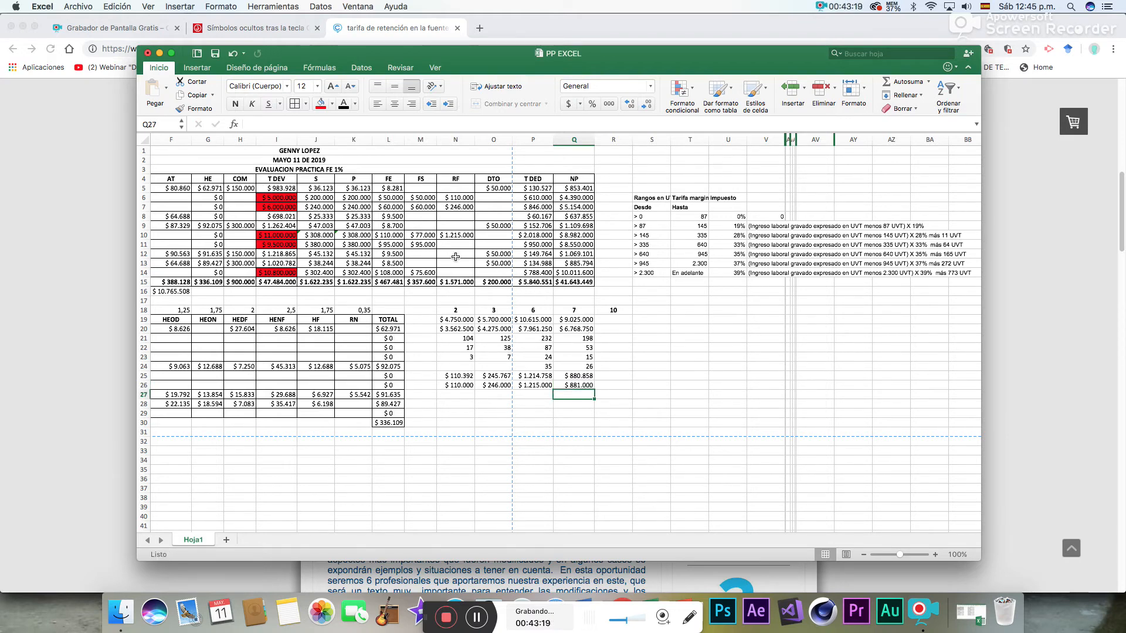
- Enter 881000 as employee 7's RF in N11
left_click(457, 249)
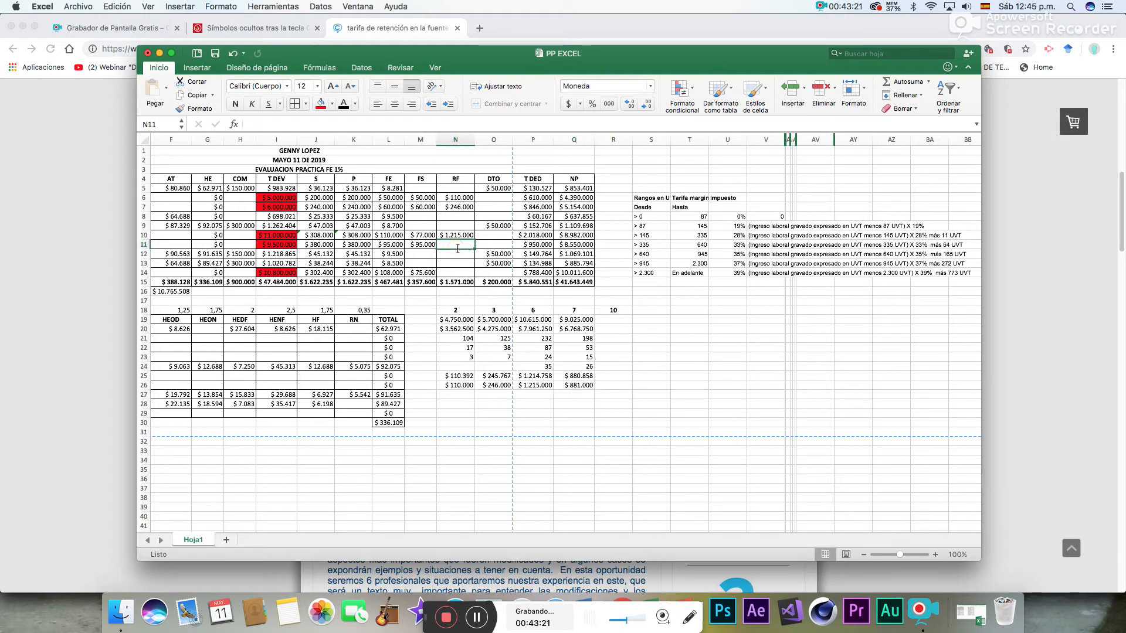
type("881000")
key("Return")
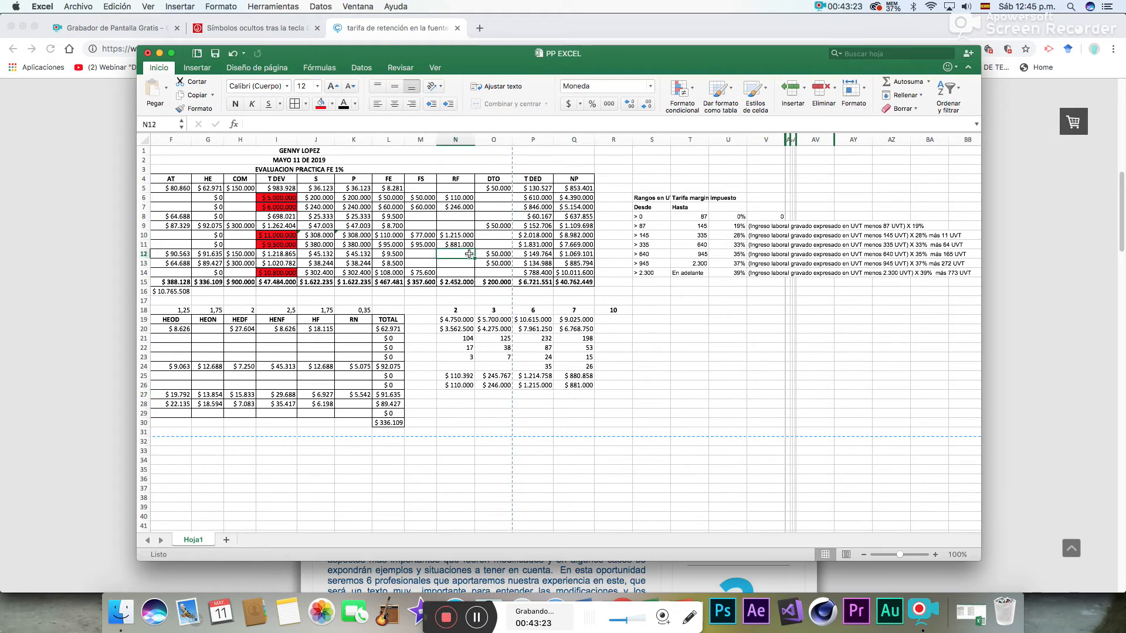
- In R19, calculate employee 10's base by subtracting P and FS from T DEV with =I14-K14-M14
left_click(469, 272)
left_click(625, 319)
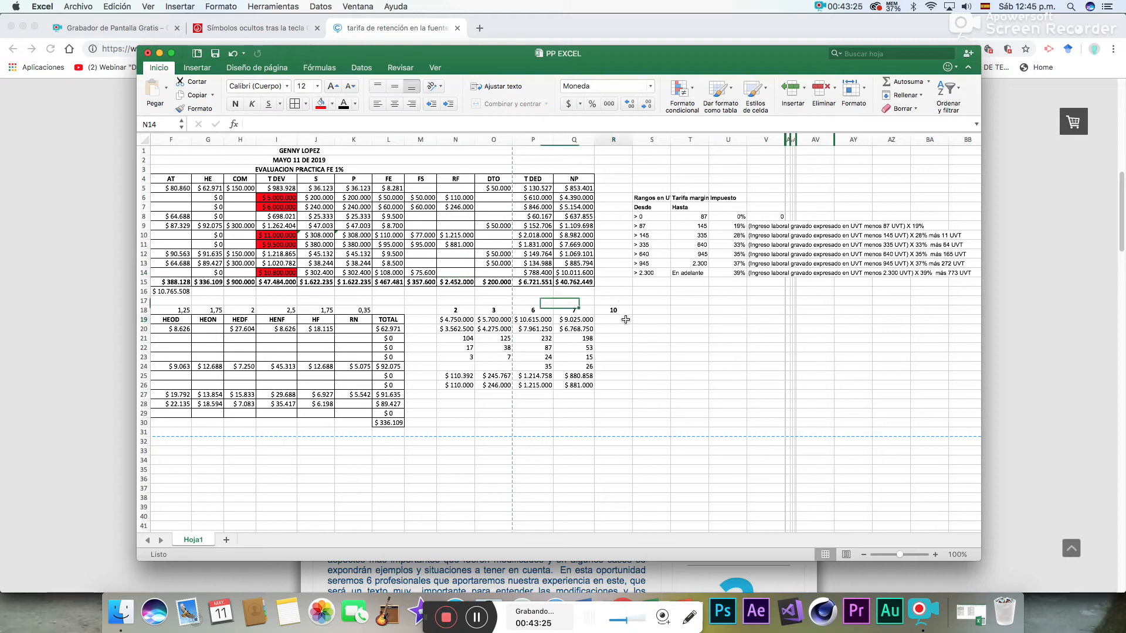
type("=")
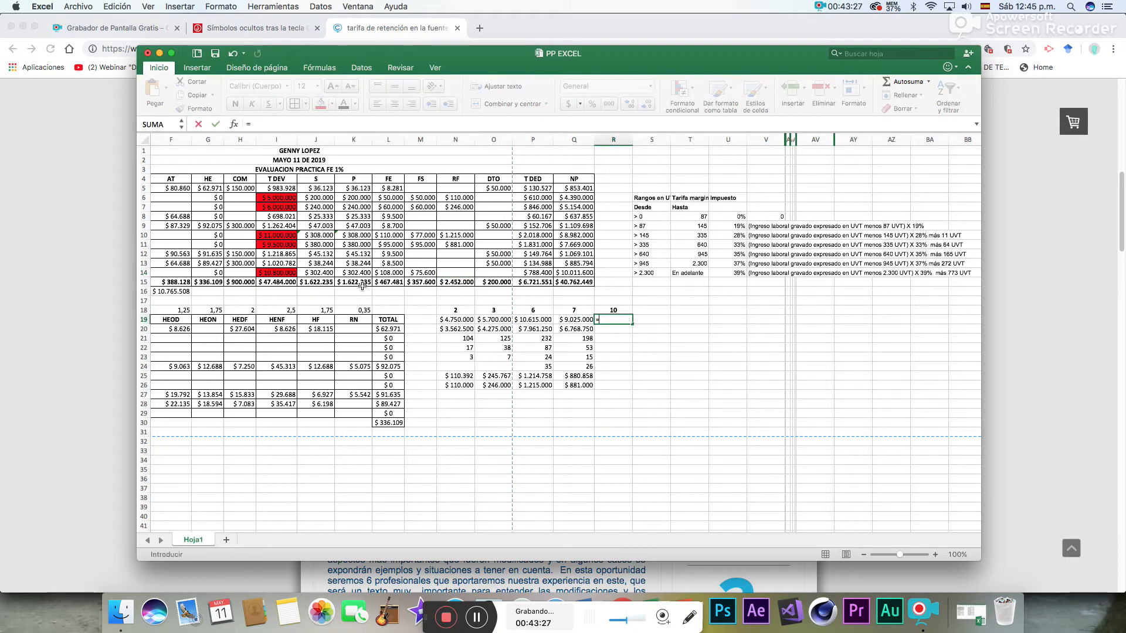
left_click(283, 272)
left_click(359, 273)
type("-")
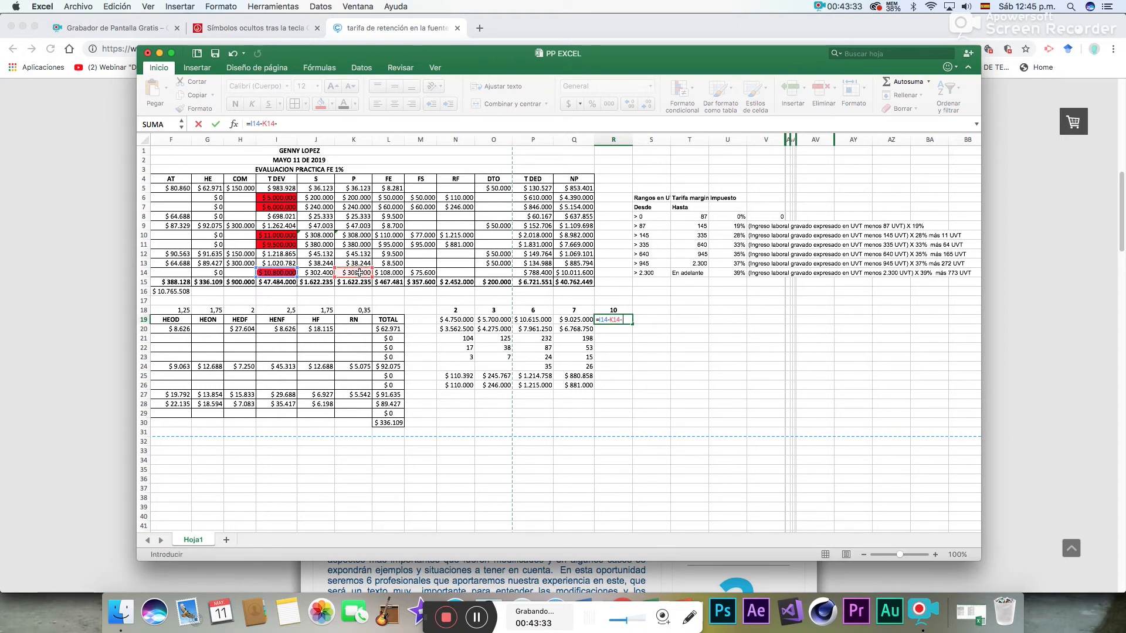
left_click(415, 272)
key("Return")
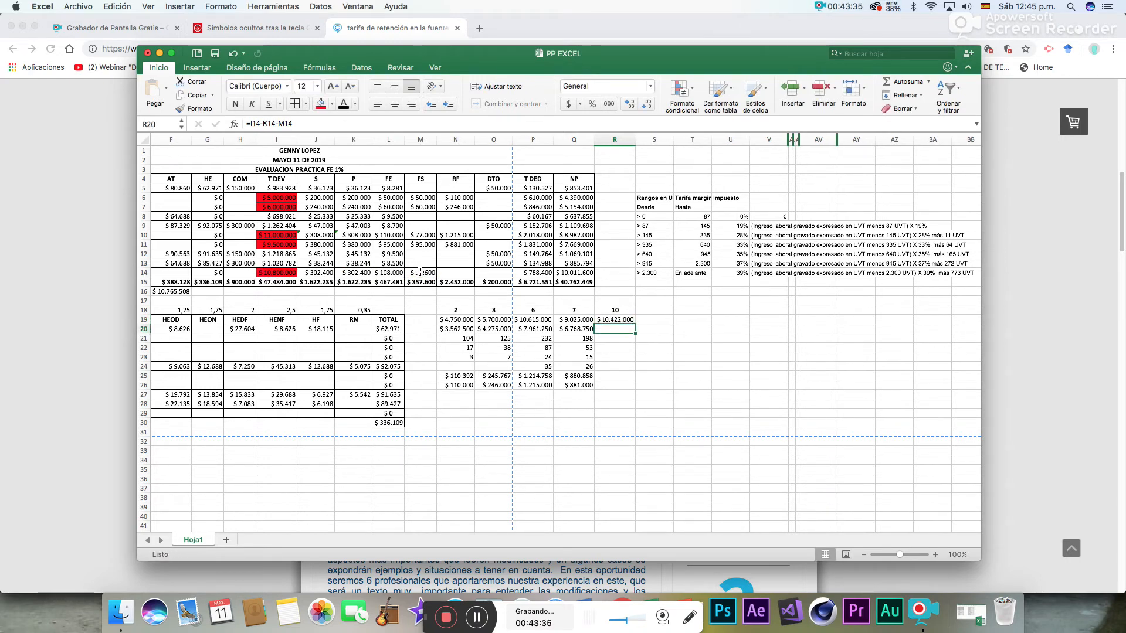
- In R20, take 75% of employee 10's base with =R19*75%
type("=")
left_click(613, 319)
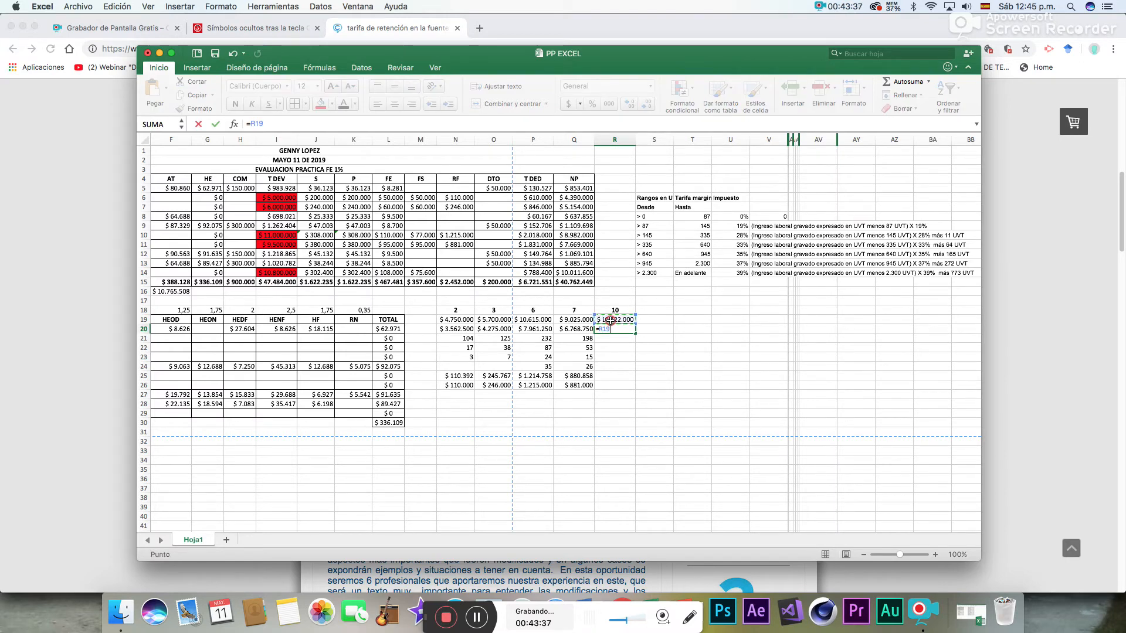
type("*")
key("Return")
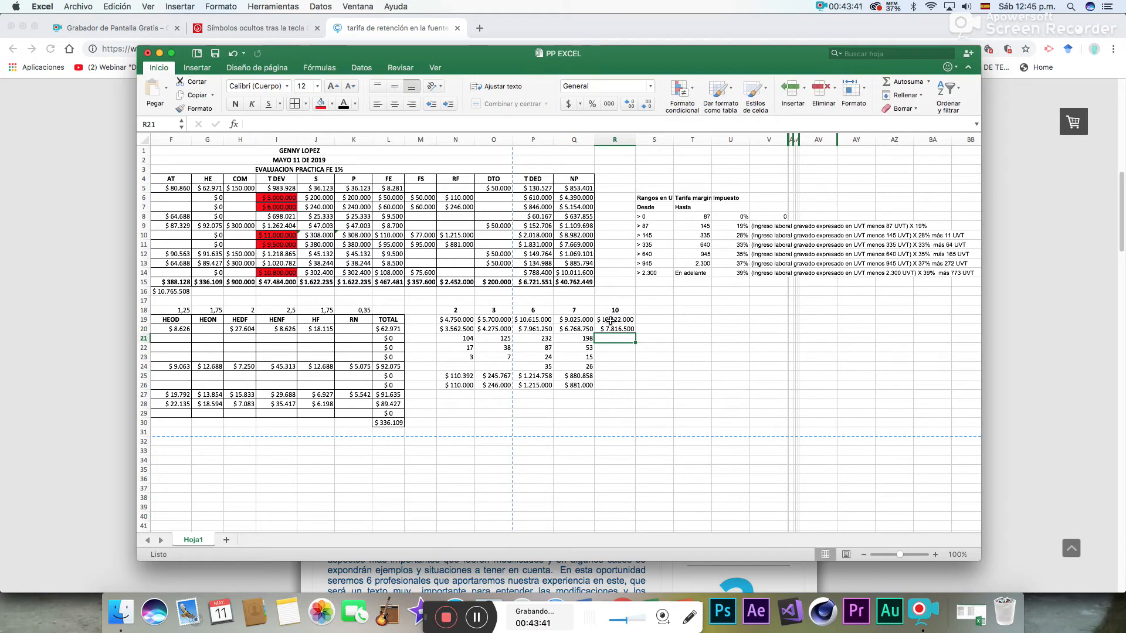
- In R21, convert employee 10's taxable amount to UVT with =R20/34270
type("=")
left_click(611, 328)
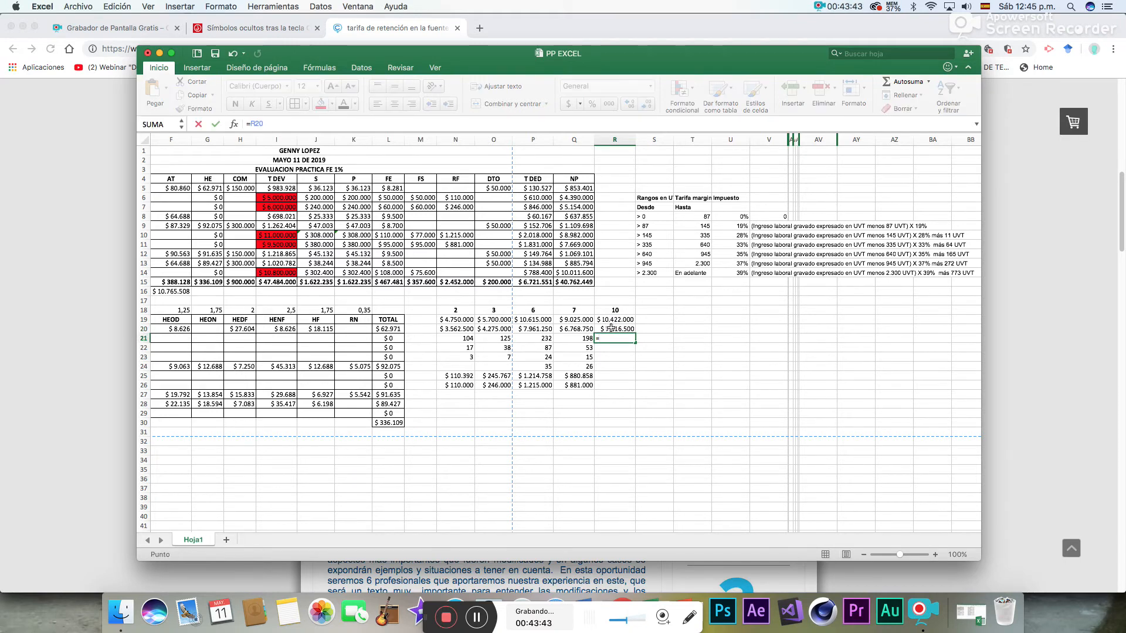
type("/34270")
key("Return")
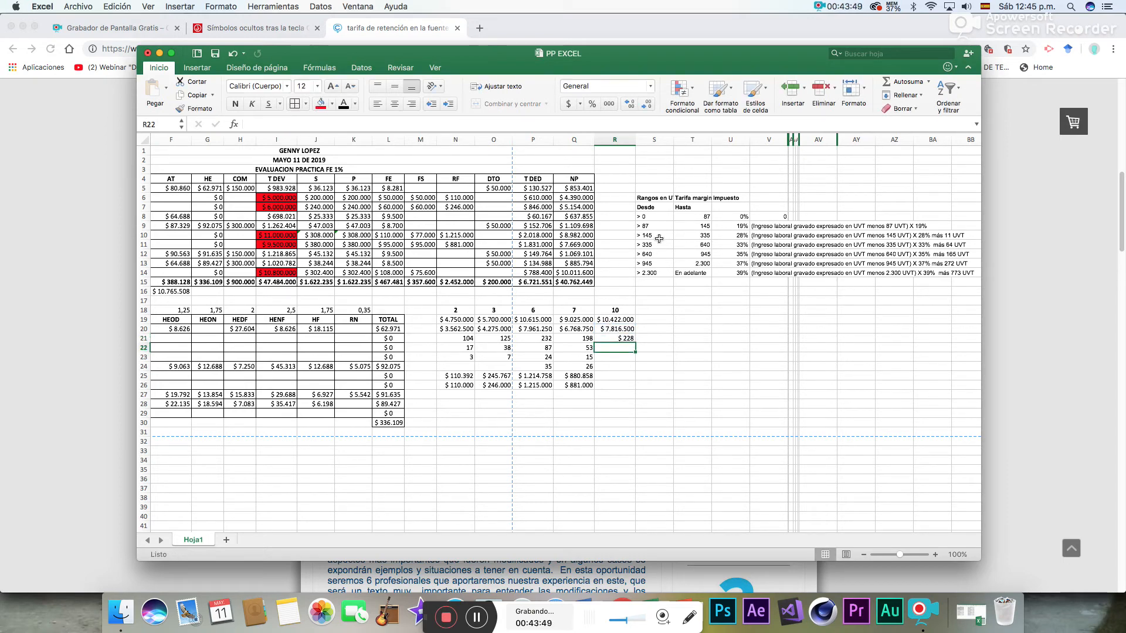
- Check the 145 to 335 UVT bracket in the withholding table and format R21:R24 as Número
left_click_drag(657, 237, 958, 232)
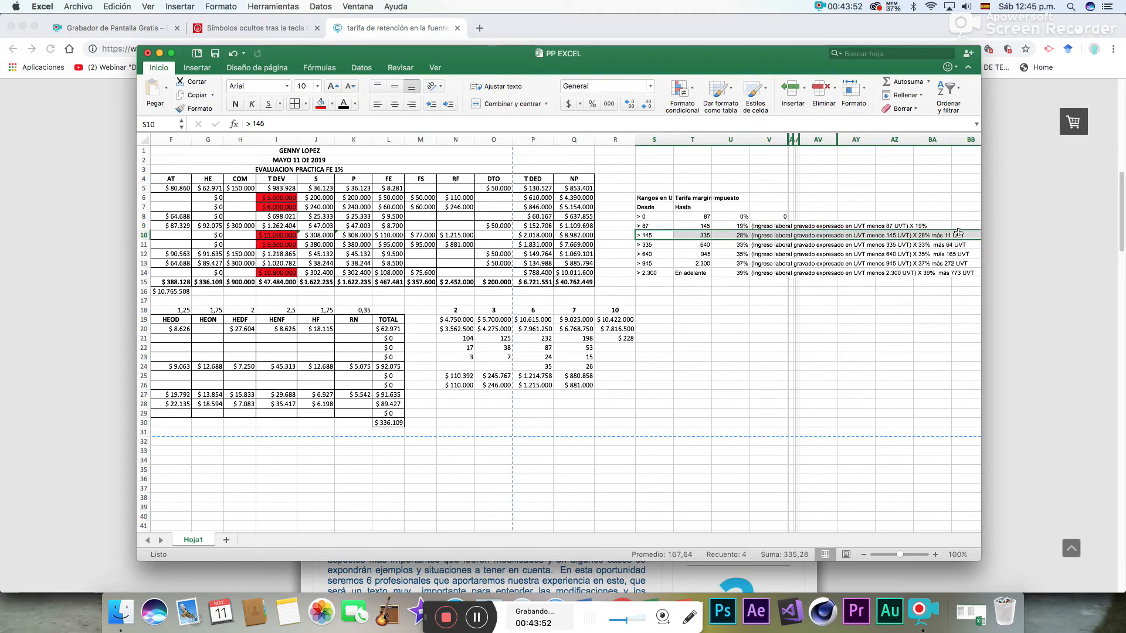
left_click(620, 348)
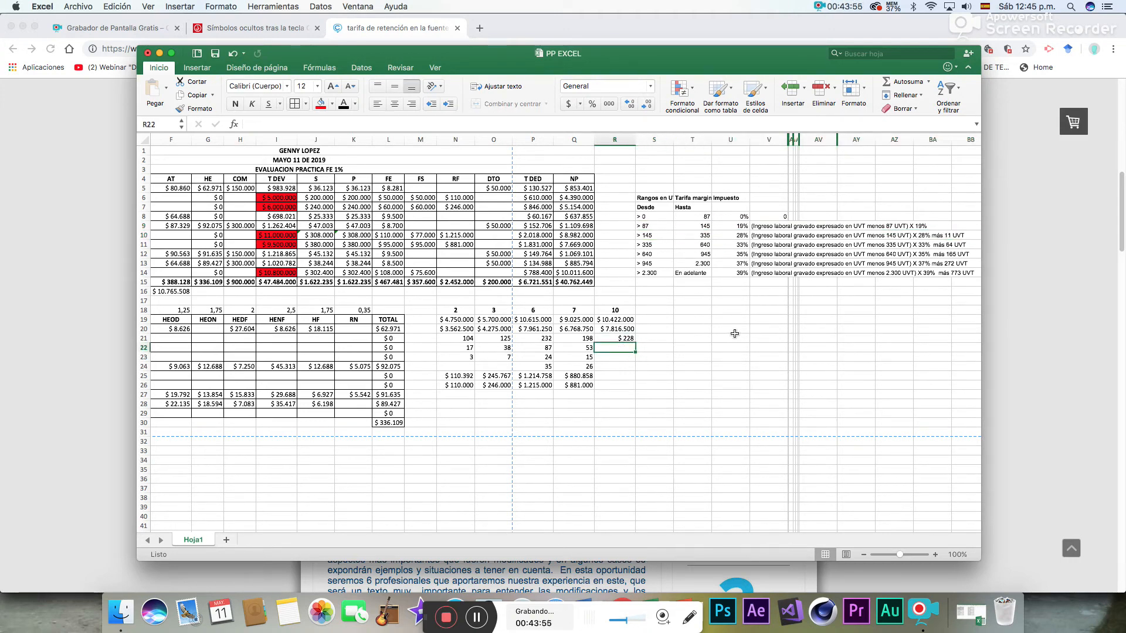
left_click_drag(622, 339, 626, 370)
left_click(650, 86)
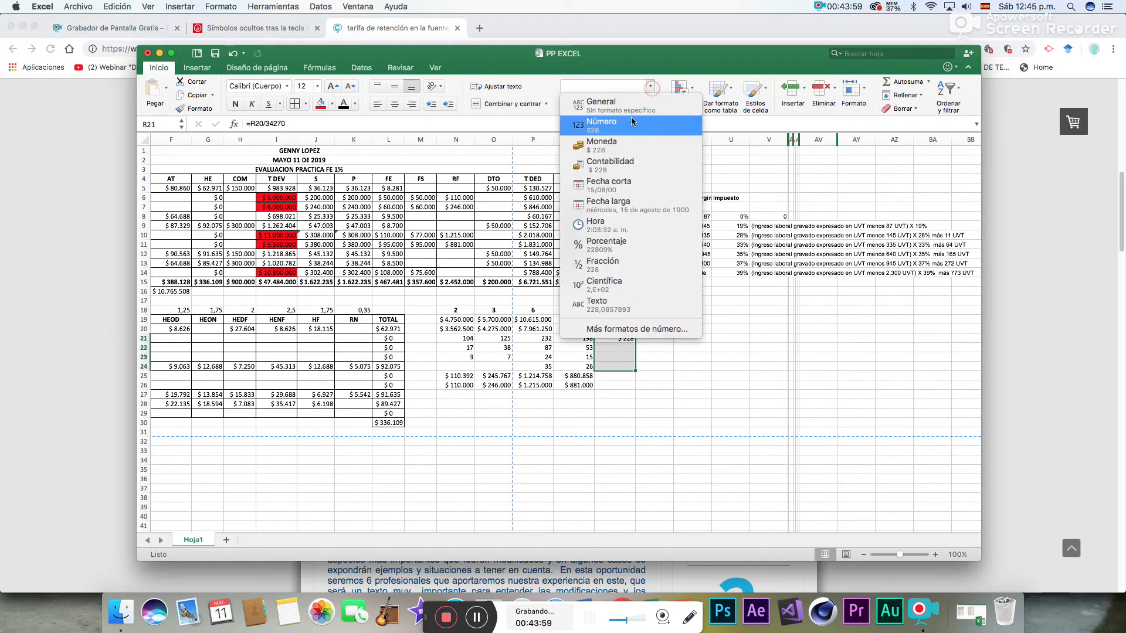
left_click(633, 123)
- In R22, subtract the bracket's 145 UVT from employee 10's UVT amount with =R21-145
left_click(617, 348)
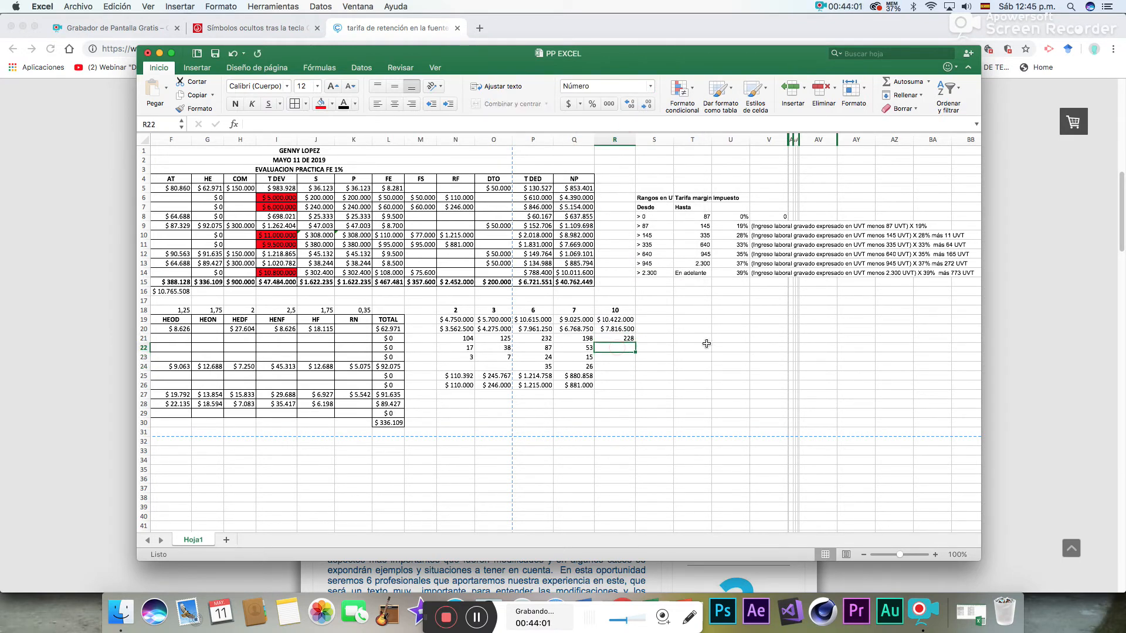
type("=")
left_click(629, 339)
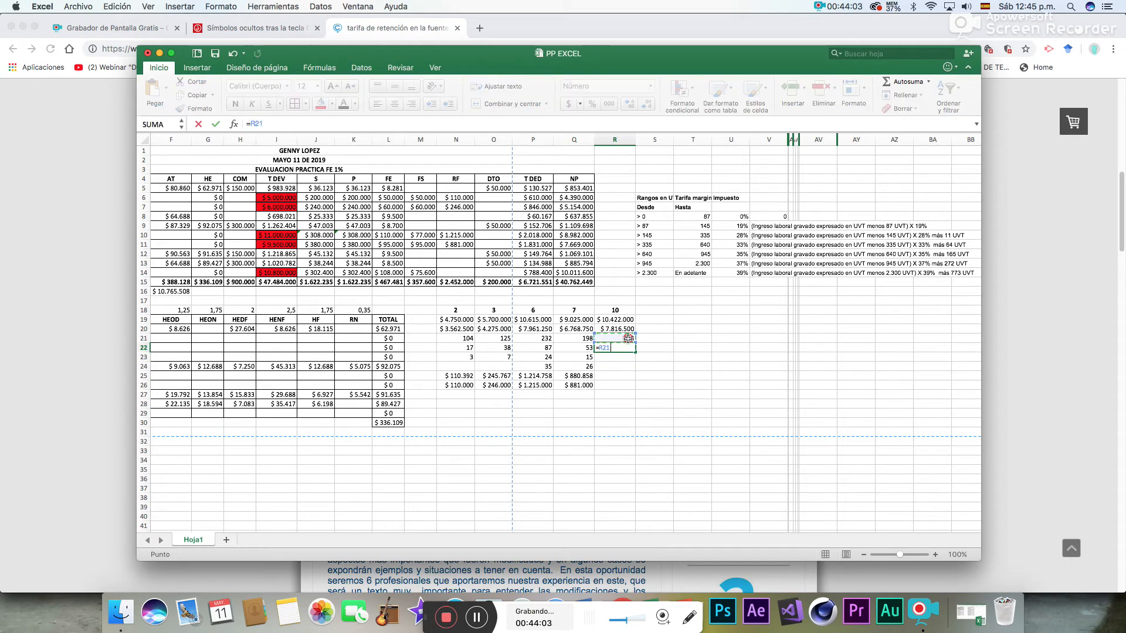
type("-145")
key("Return")
- In R23, apply the bracket's 28% rate to employee 10's excess UVT with =R22*28%
type("=")
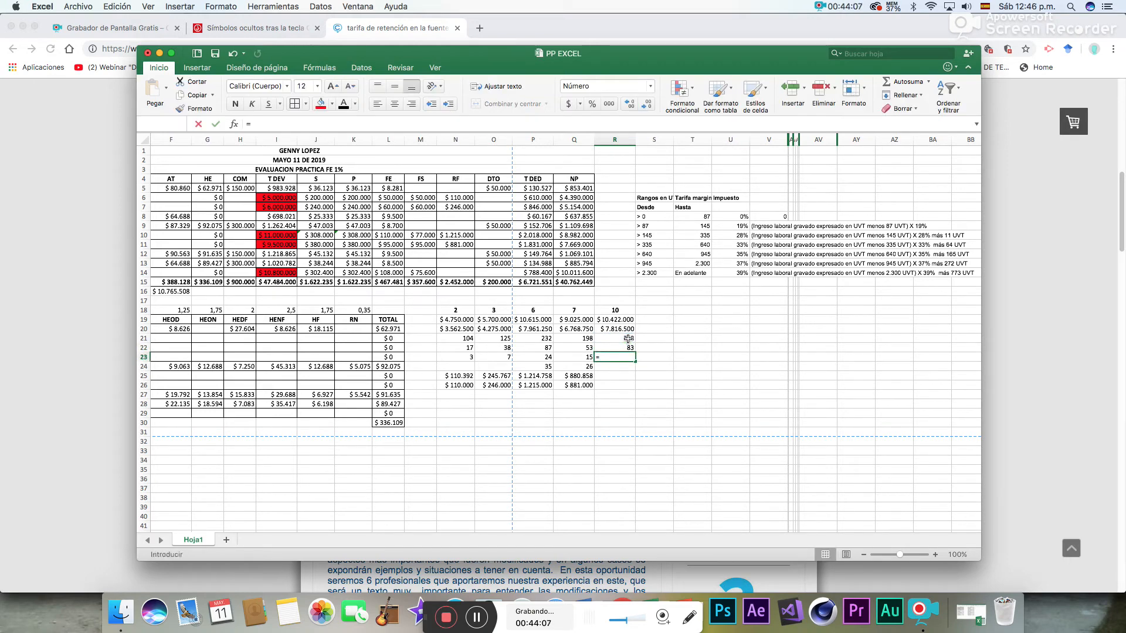
left_click(630, 348)
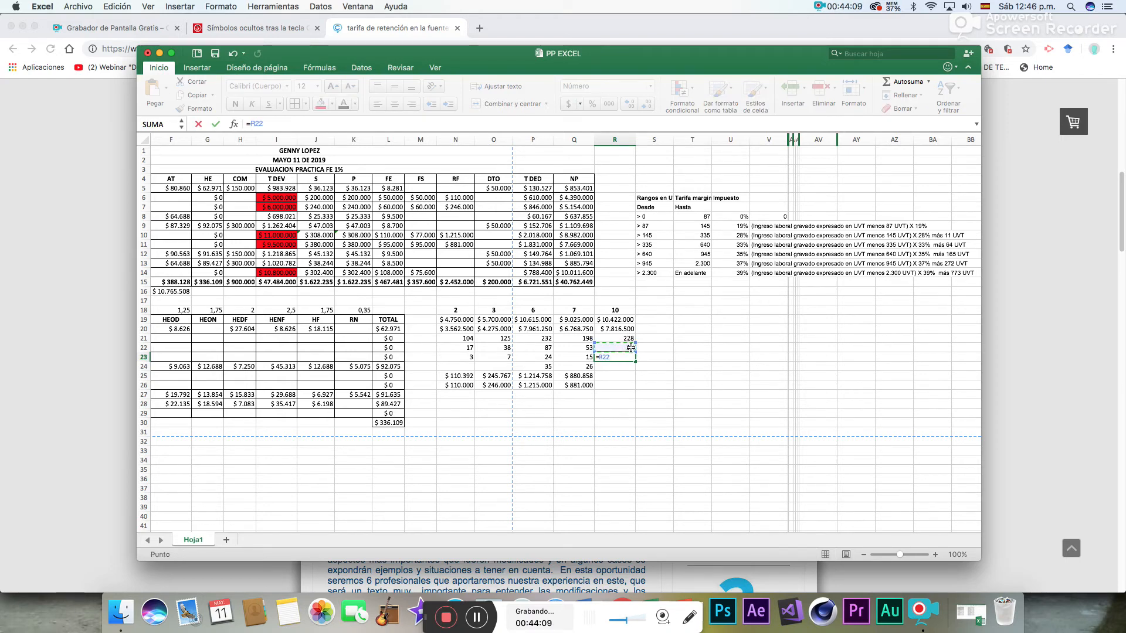
type("*")
key("Return")
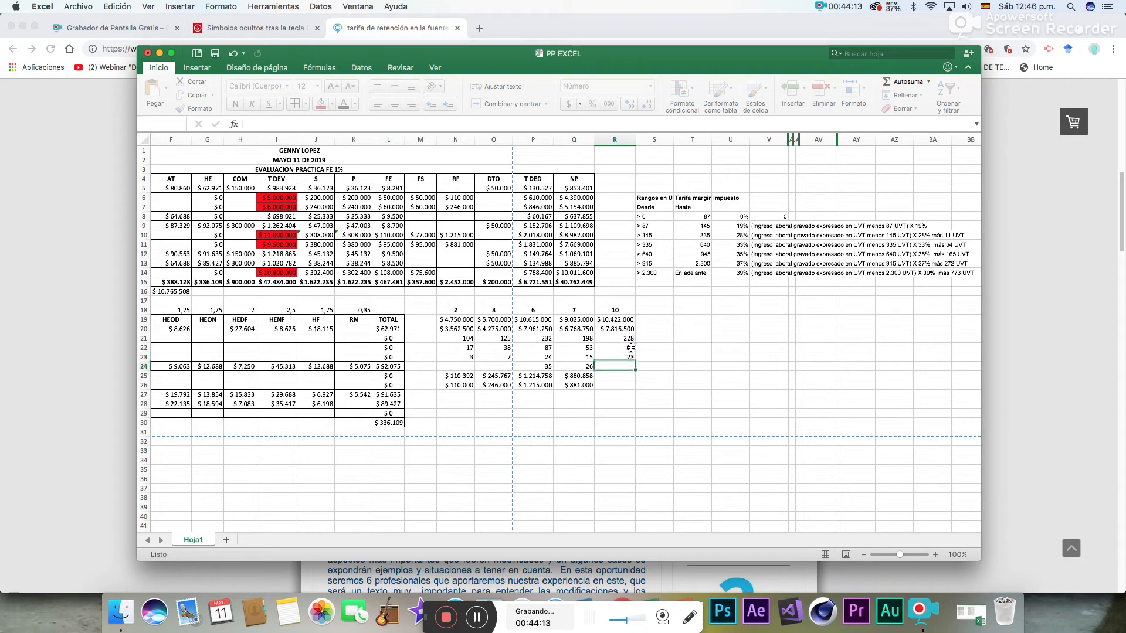
- In R24, add the bracket's 11 UVT to employee 10's result with =R23+11
type("=")
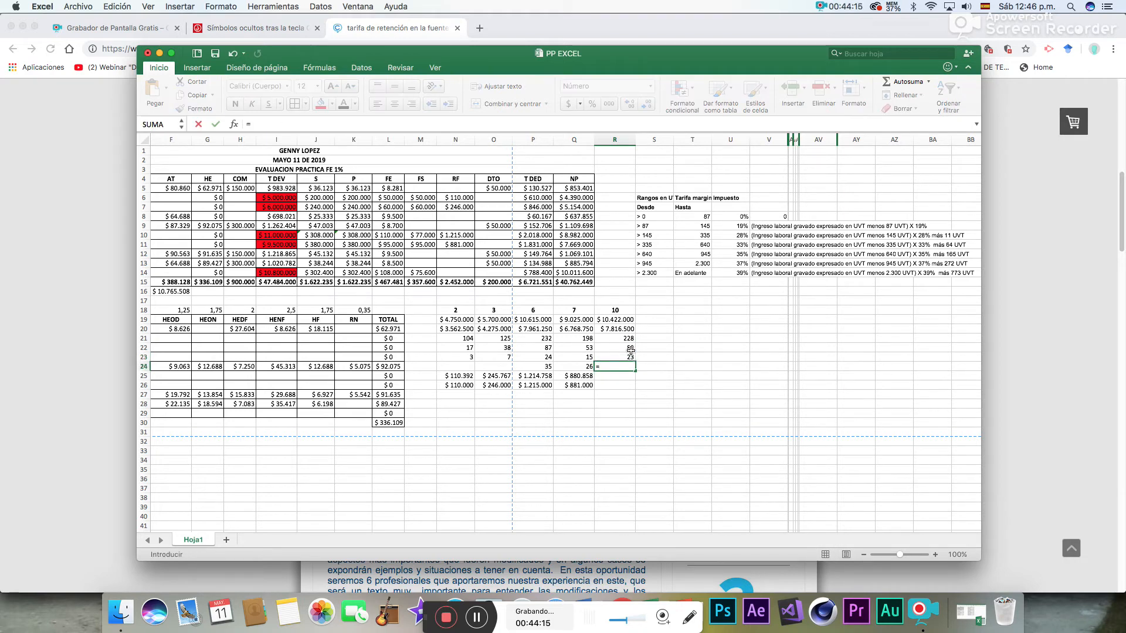
left_click(626, 357)
type("+11")
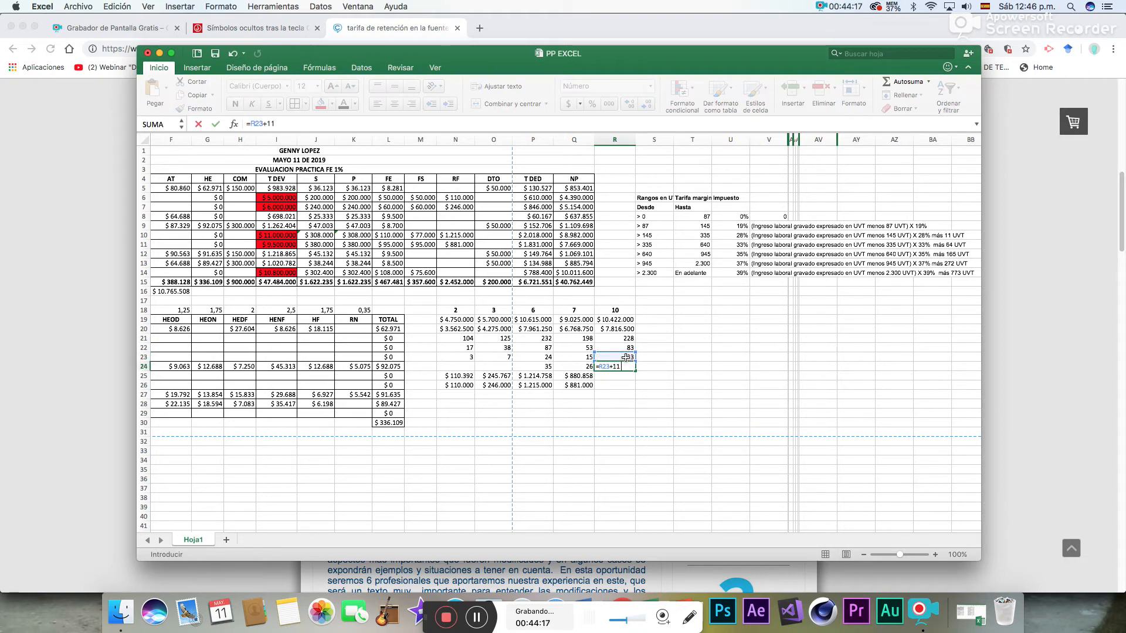
key("Return")
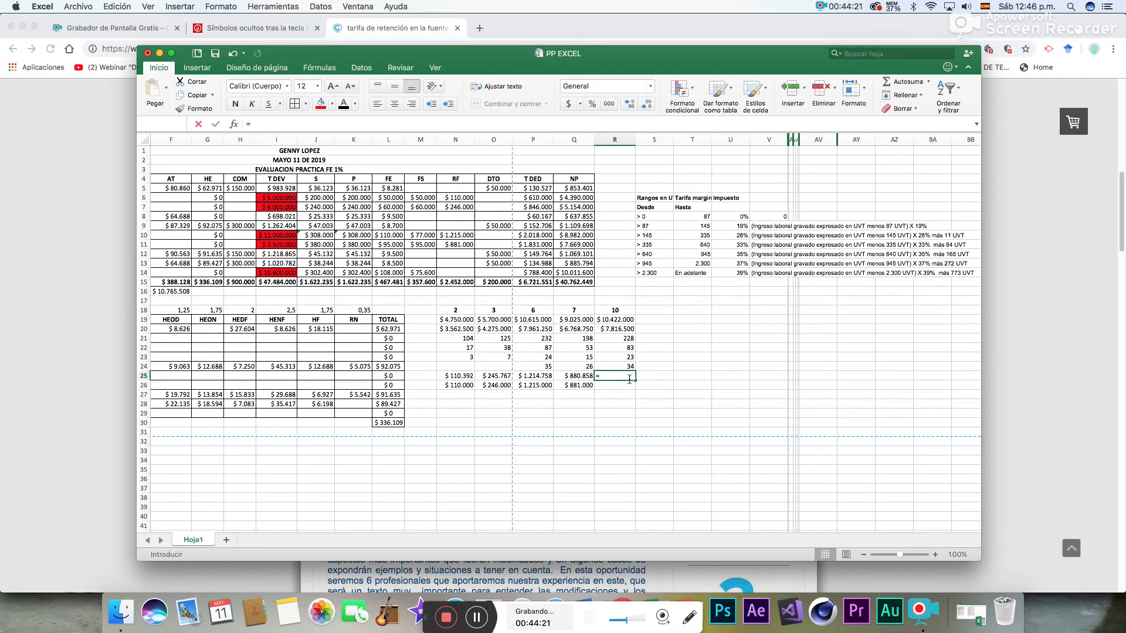
- In R25, convert employee 10's withholding from UVT to pesos with =R24*34270
type("=")
left_click(626, 367)
type("*34270")
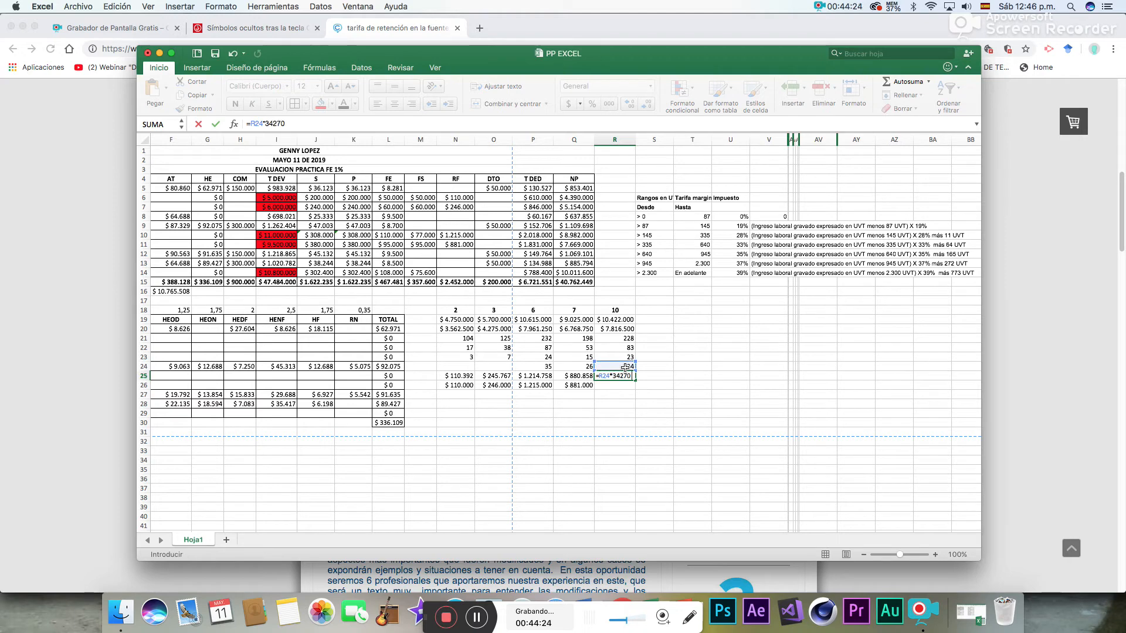
key("Return")
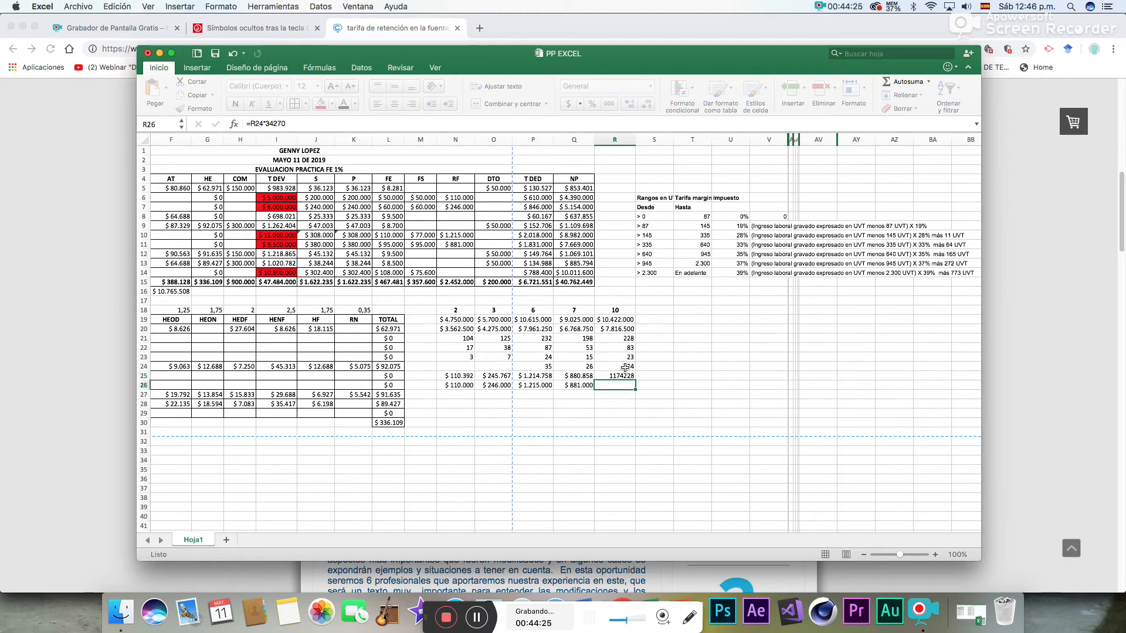
- Format employee 10's peso withholding cells R25:R26 as Moneda
left_click(625, 376)
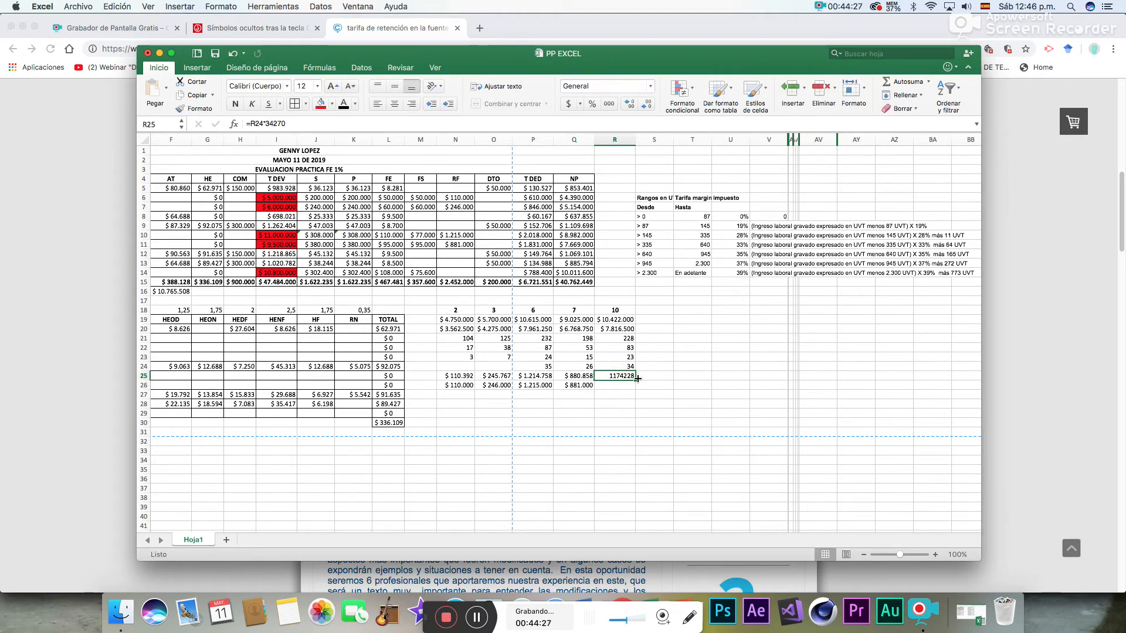
left_click_drag(617, 377, 616, 385)
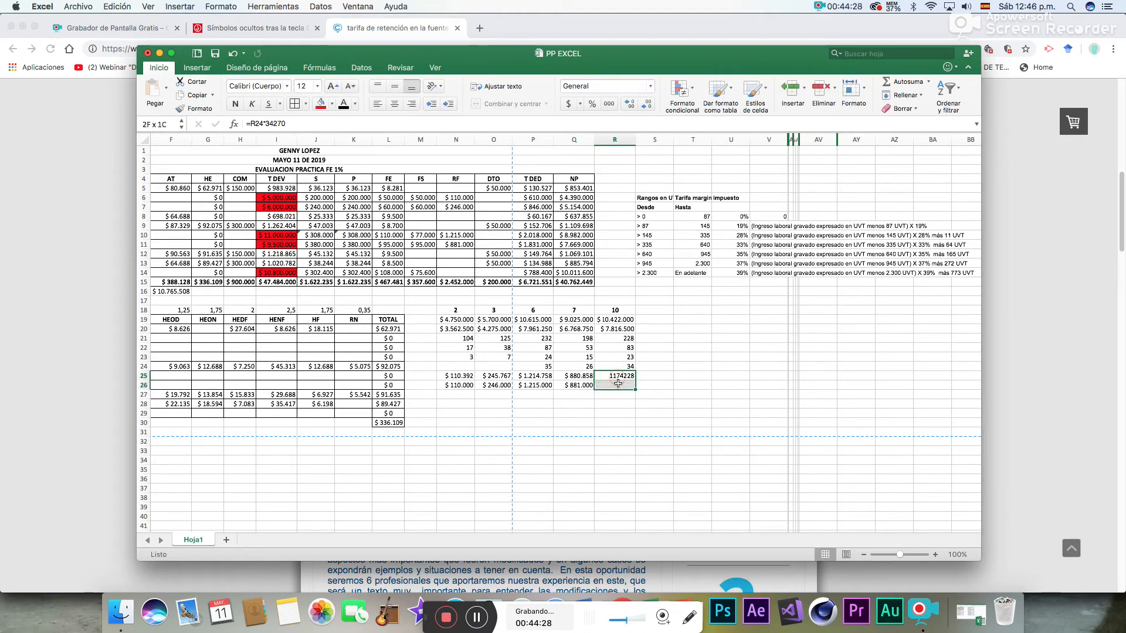
left_click(650, 87)
left_click(621, 148)
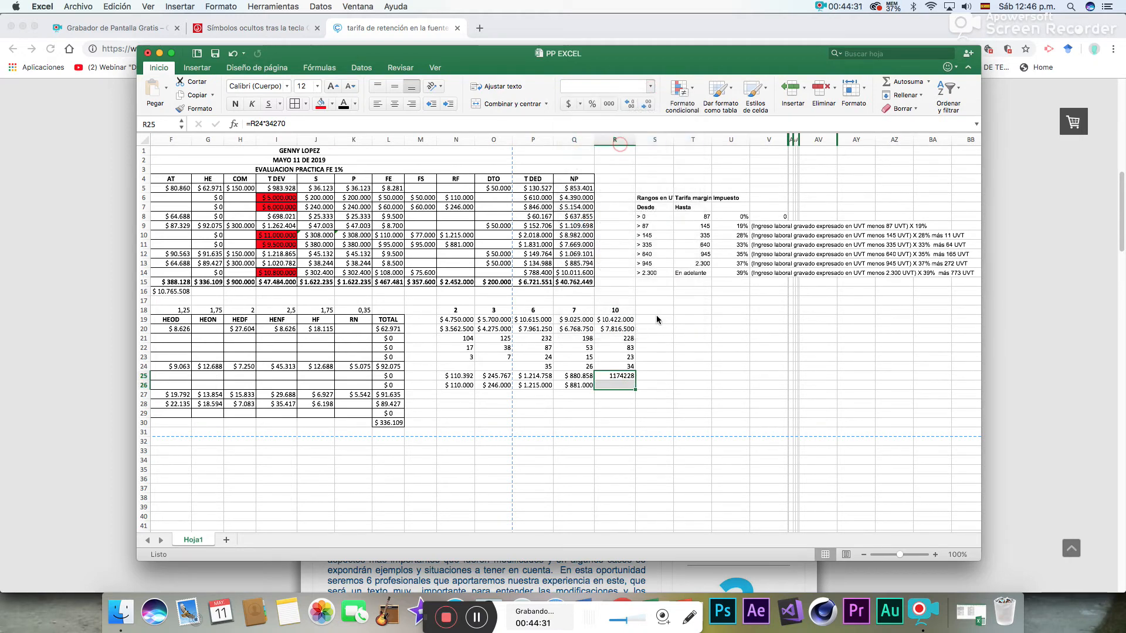
left_click(618, 386)
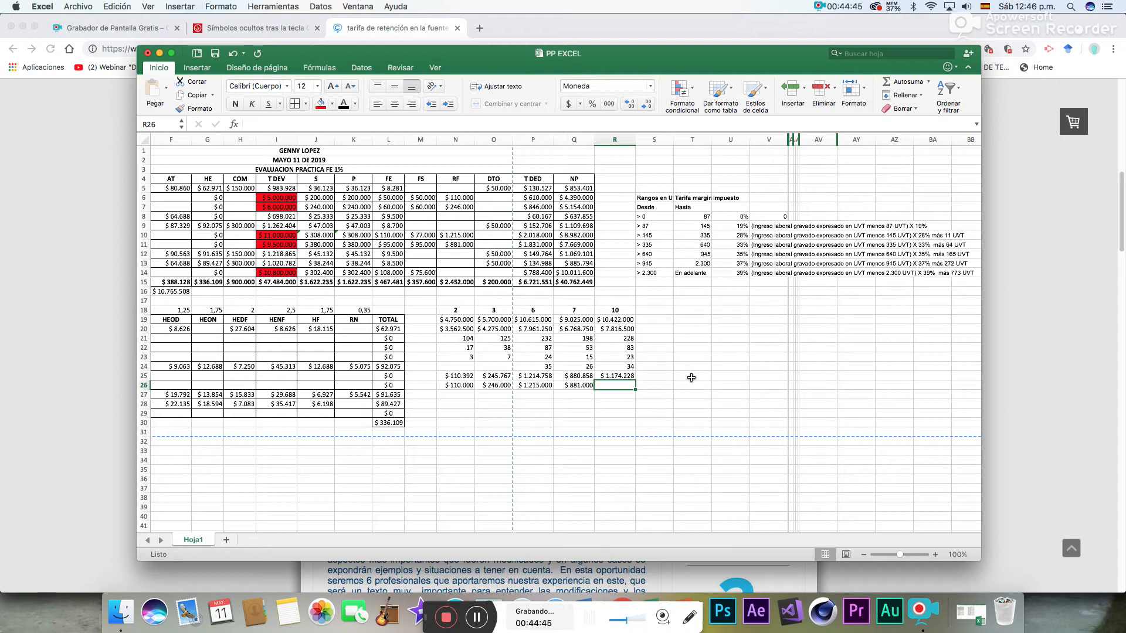
- Enter employee 10's rounded withholding of 1174000 in R26
type("1.174")
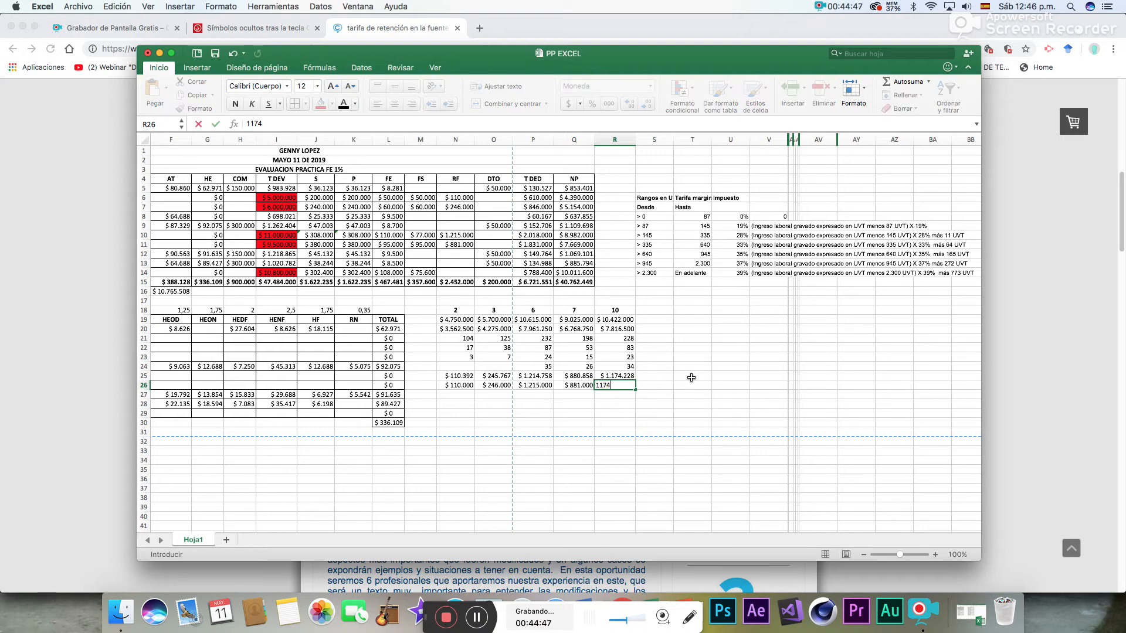
type(".000")
key("Return")
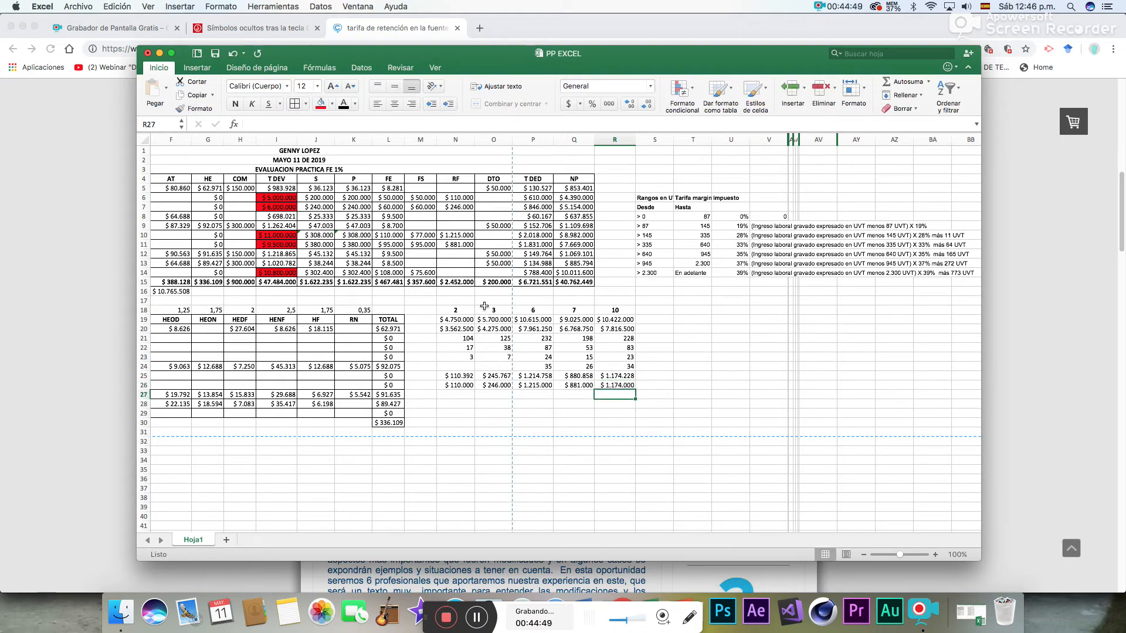
- Enter 1174000 as employee 10's RF in cell N14 of the payroll table
left_click(470, 272)
type("1")
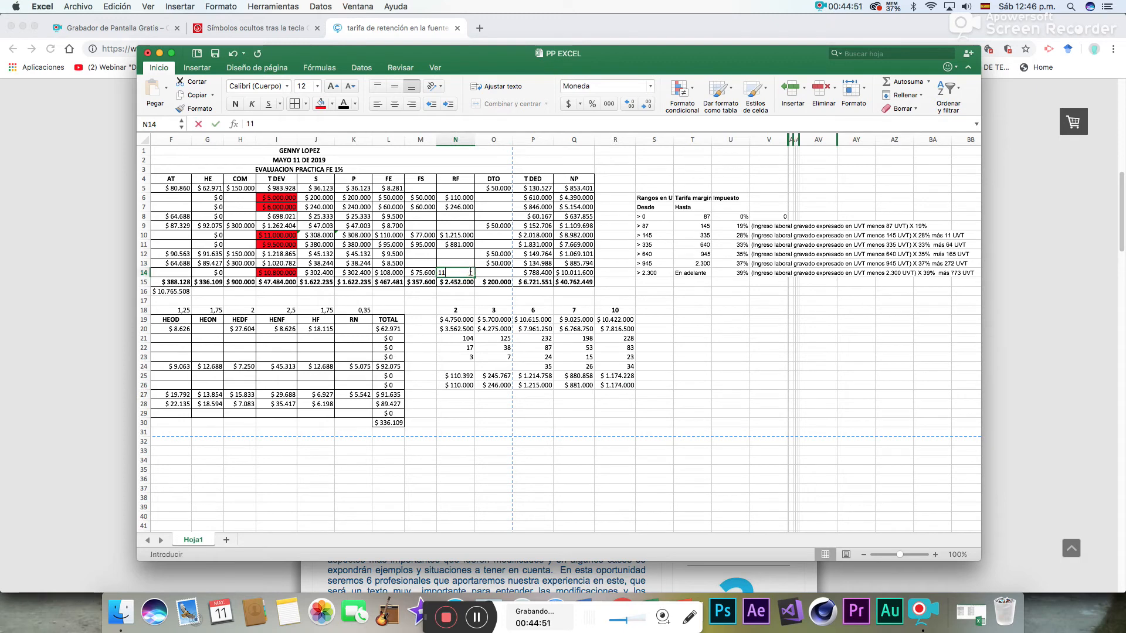
type(".174.000")
key("Return")
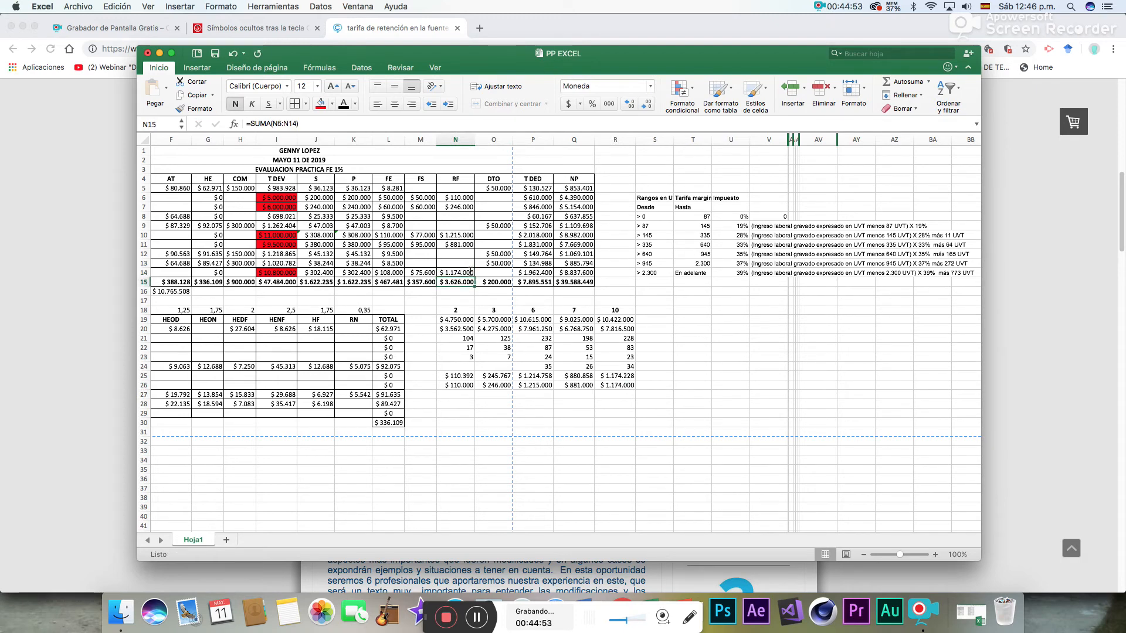
- Apply borders to all cells of the withholding calculation block N18:R26
left_click_drag(461, 312, 614, 385)
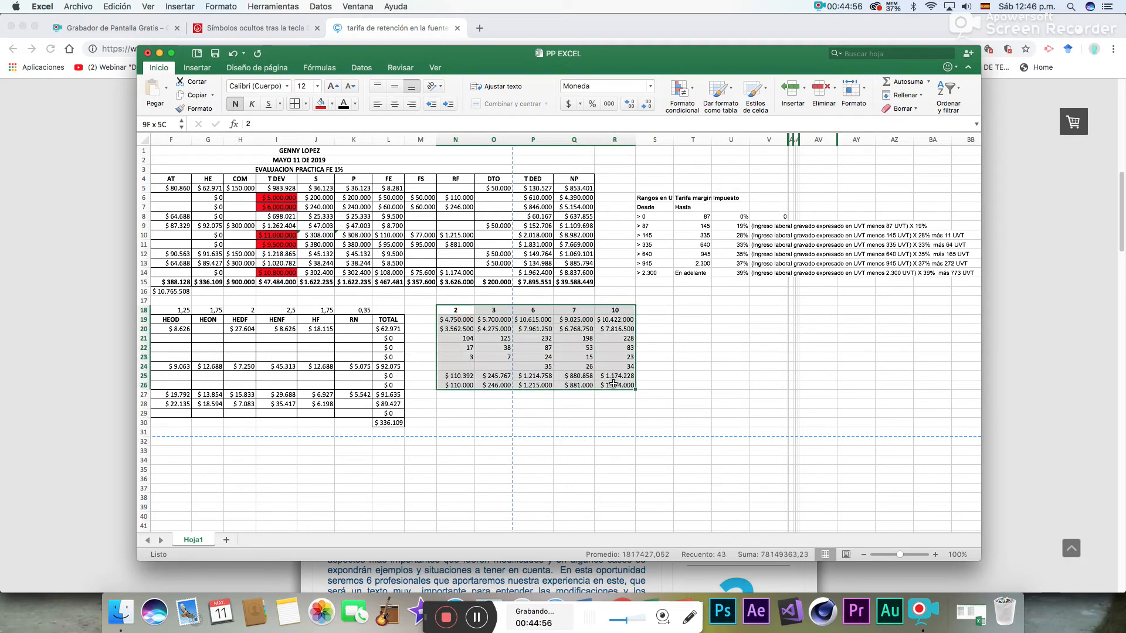
left_click(294, 104)
left_click(699, 417)
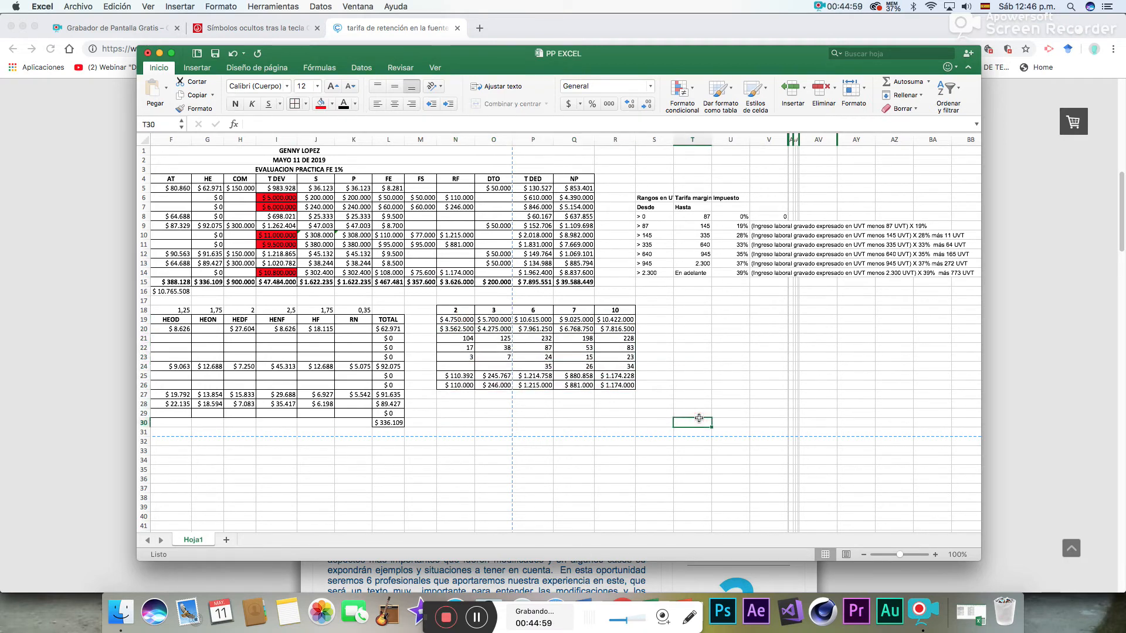
- Remove the red fill from the highlighted salary and T DEV cells by setting C6:I14 to Sin relleno
left_click_drag(799, 527, 719, 528)
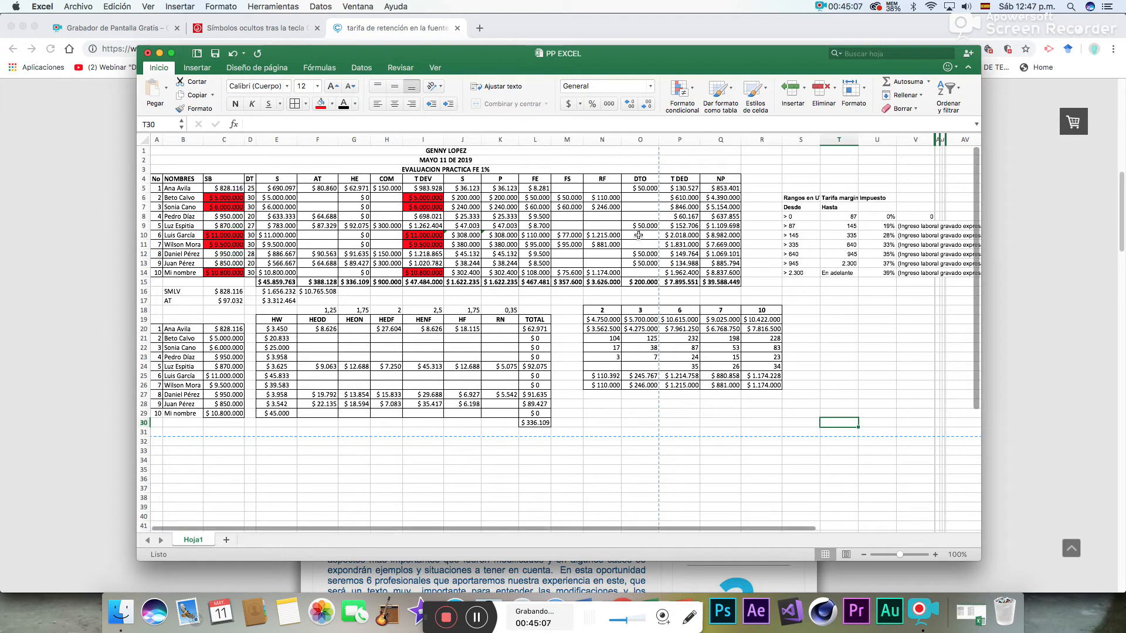
mouse_move(229, 205)
left_mouse_down()
mouse_move(434, 228)
mouse_move(442, 276)
left_mouse_up()
left_click(332, 105)
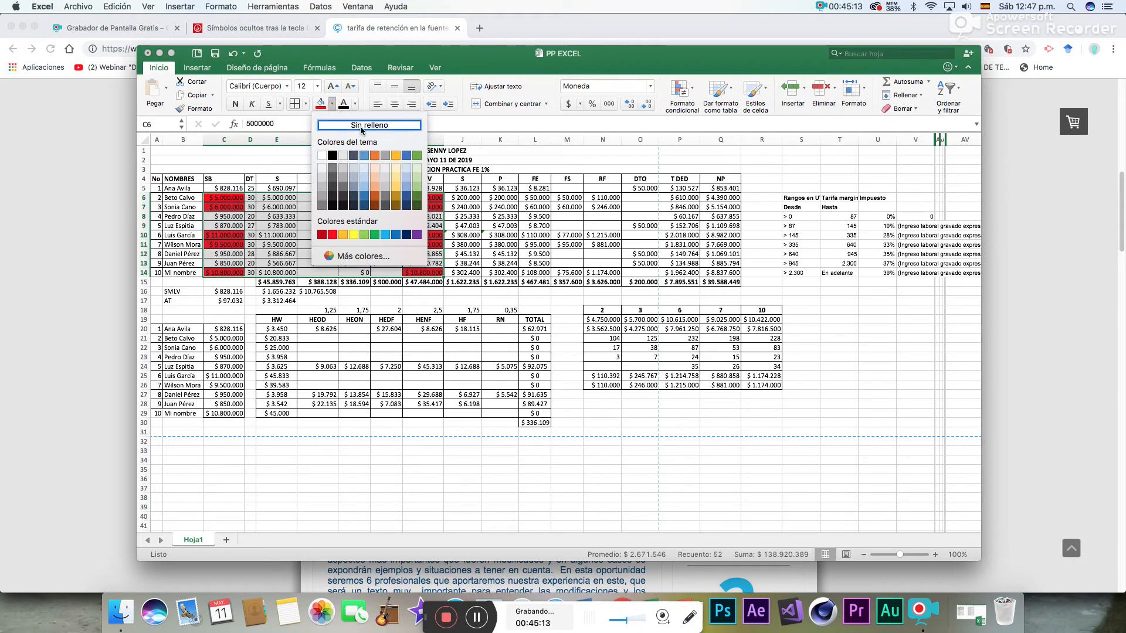
left_click(360, 125)
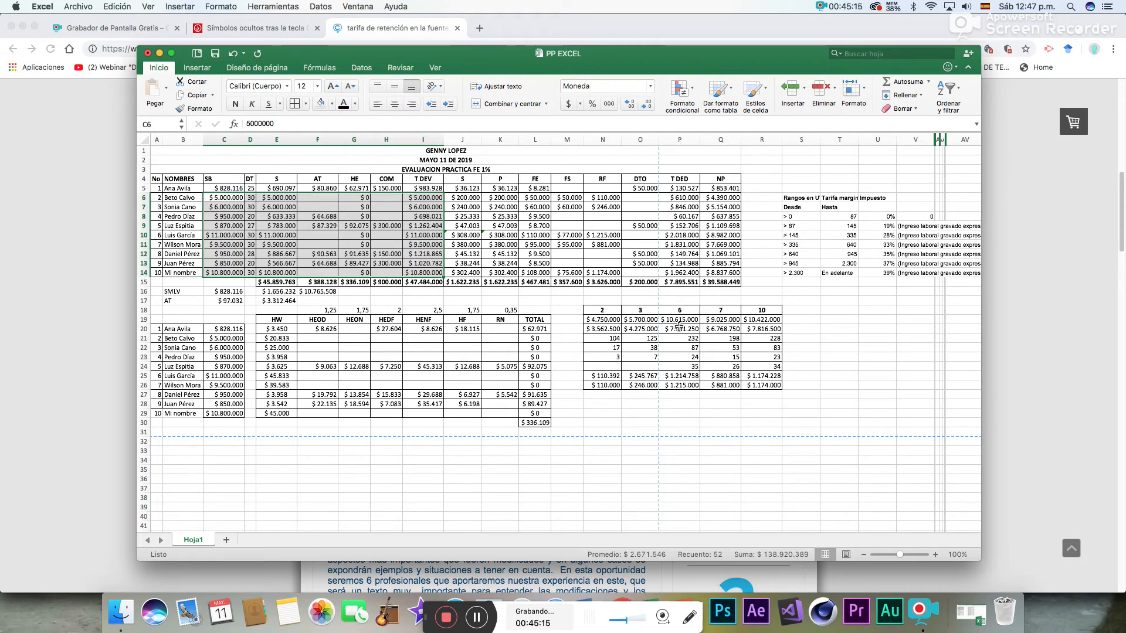
- Enter the labels EPS, FPC, ARL and TOTAL in B34:B37 below the overtime table
left_click_drag(976, 324, 973, 384)
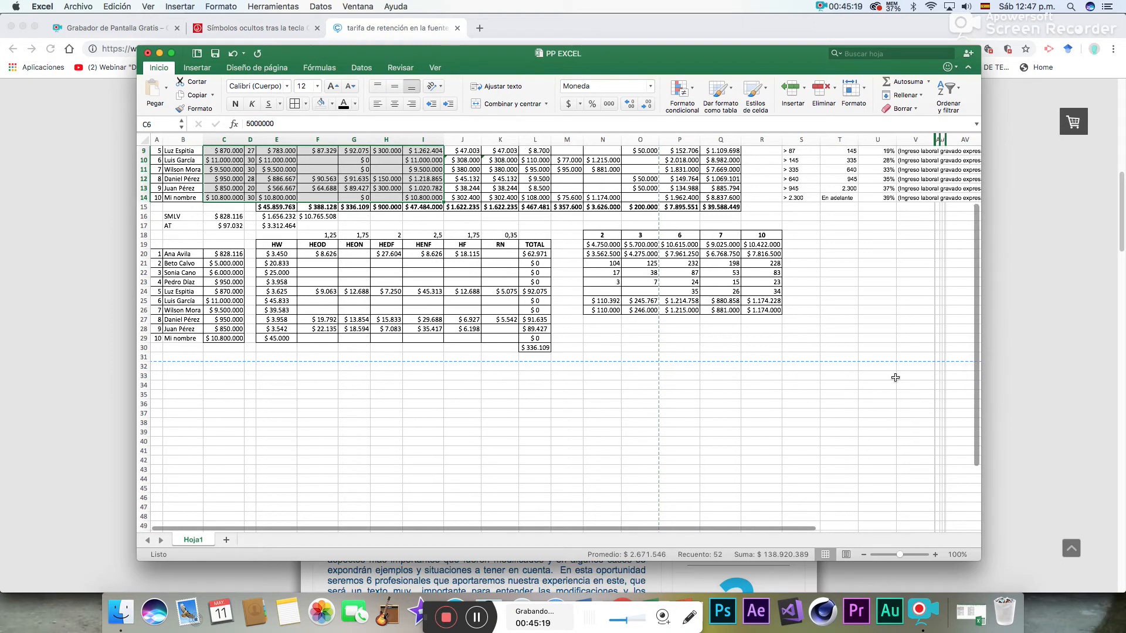
left_click(181, 387)
type("EP")
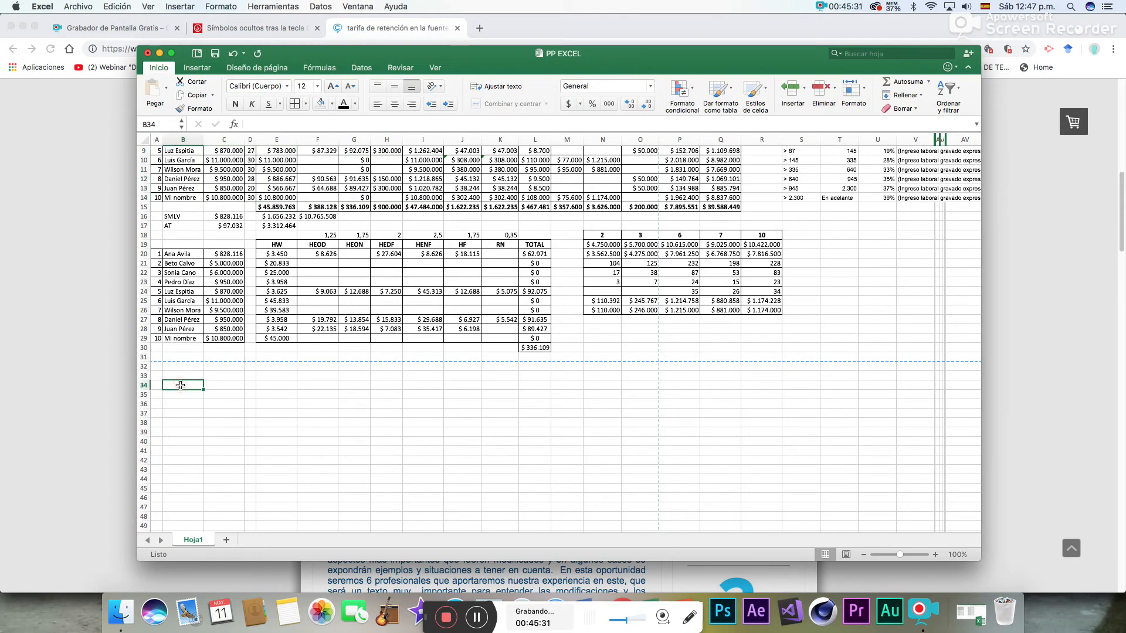
type("S")
key("Return")
key("Return")
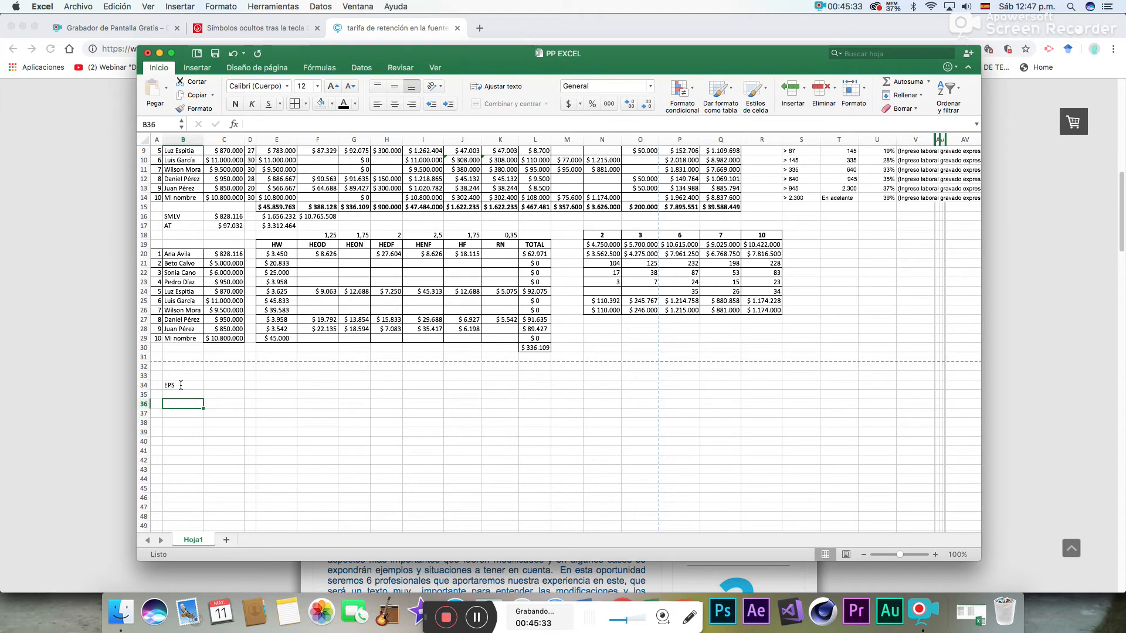
key("Up")
type("FPC")
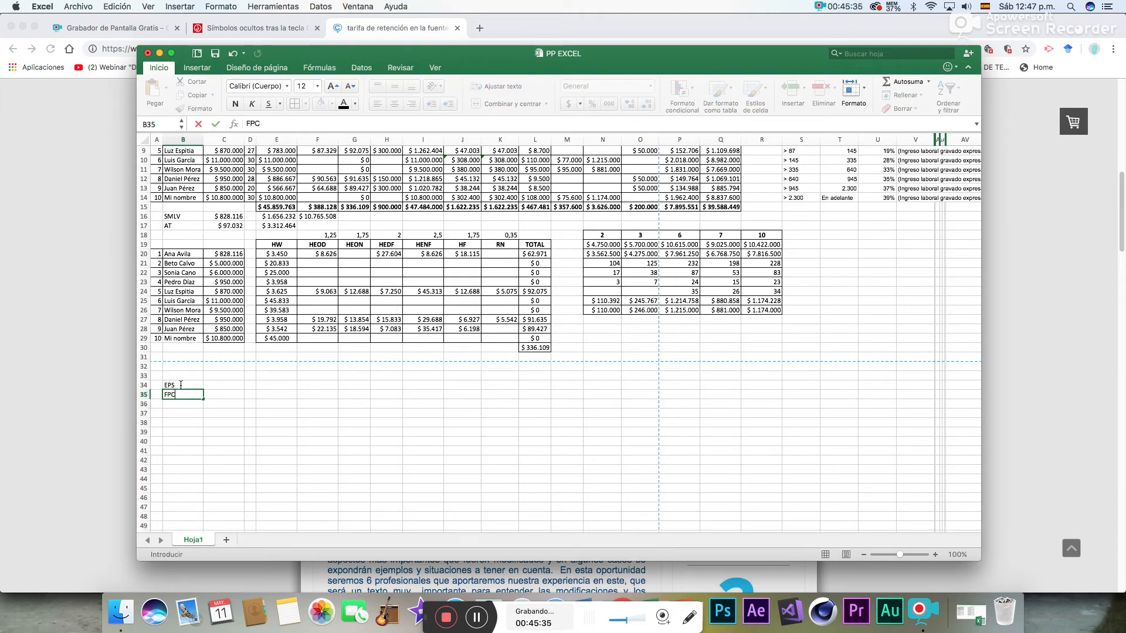
key("Return")
type("ARL")
key("Return")
type("TOTAL")
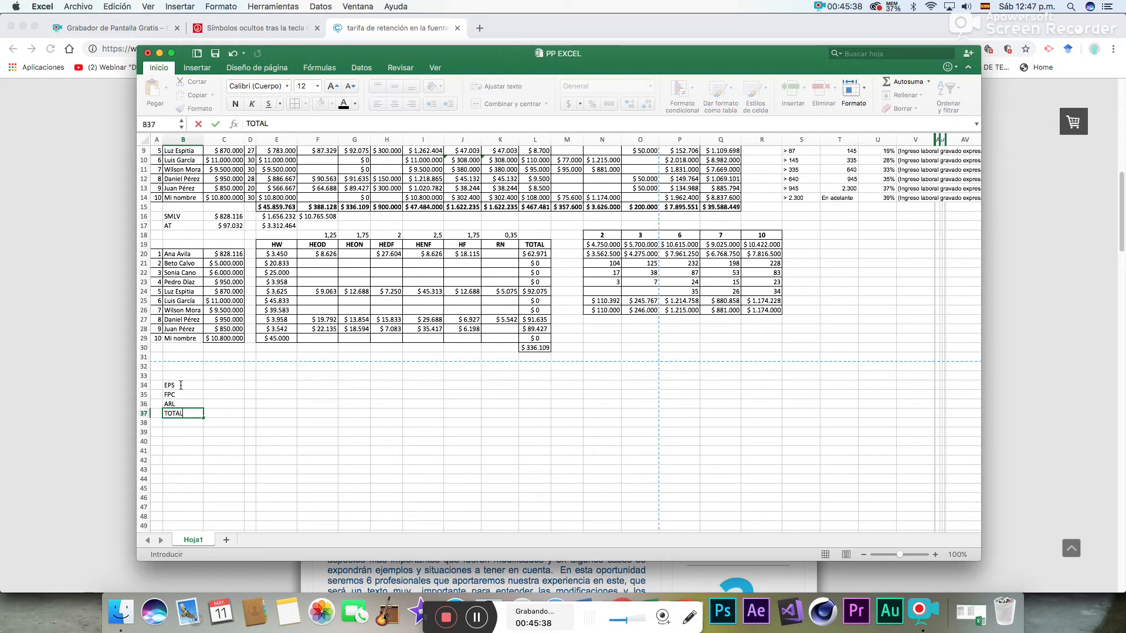
- Enter 8,5 for EPS in C34 and 12 for FPC in C35
left_click(234, 387)
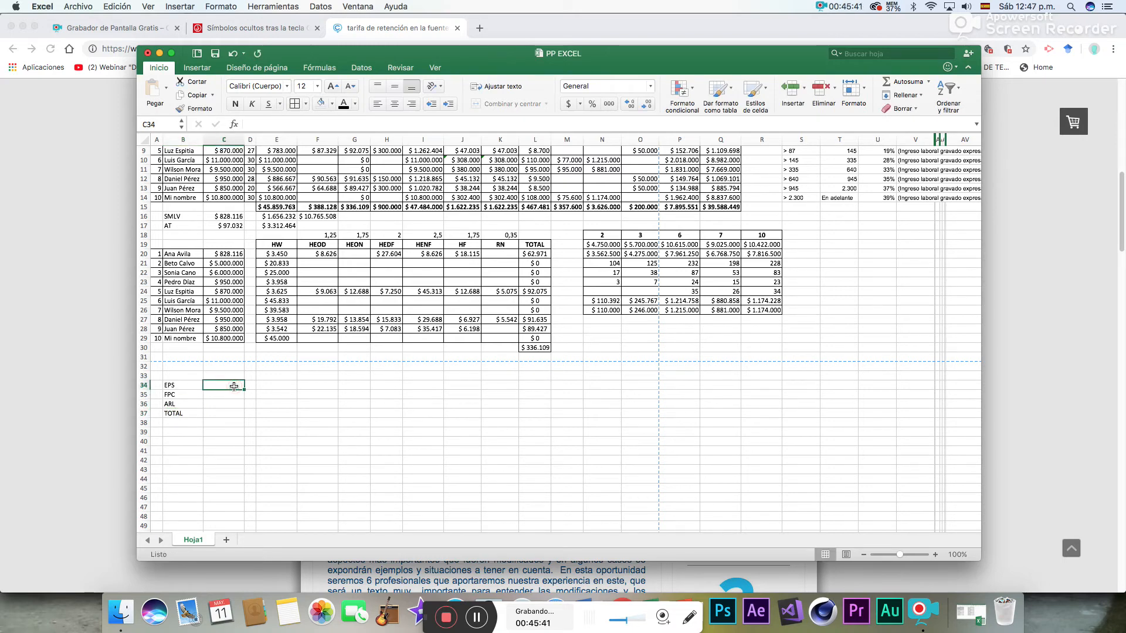
type("8,5")
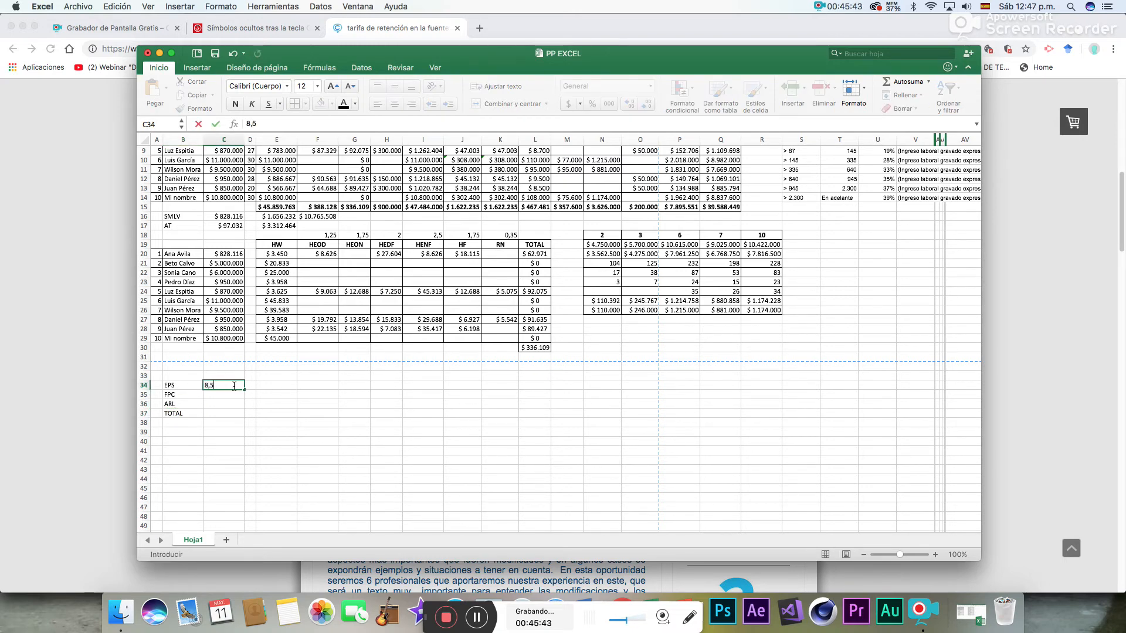
key("Return")
type("12")
key("Return")
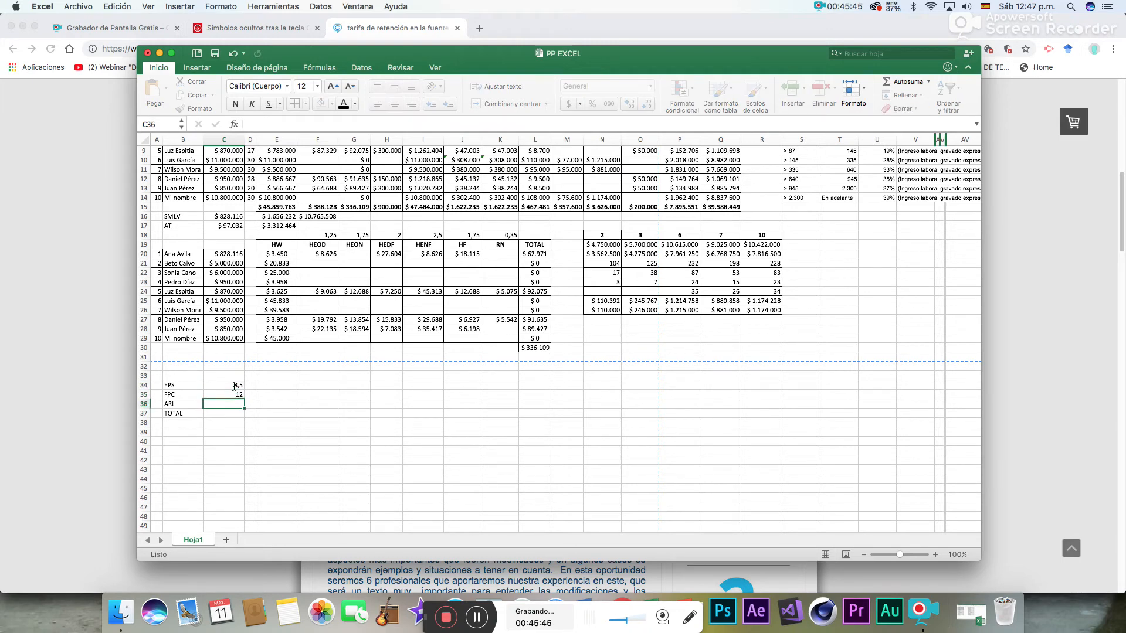
- Turn the EPS and FPC rates in C34:C35 into percentages, 8,5% and 12%
left_click(235, 386)
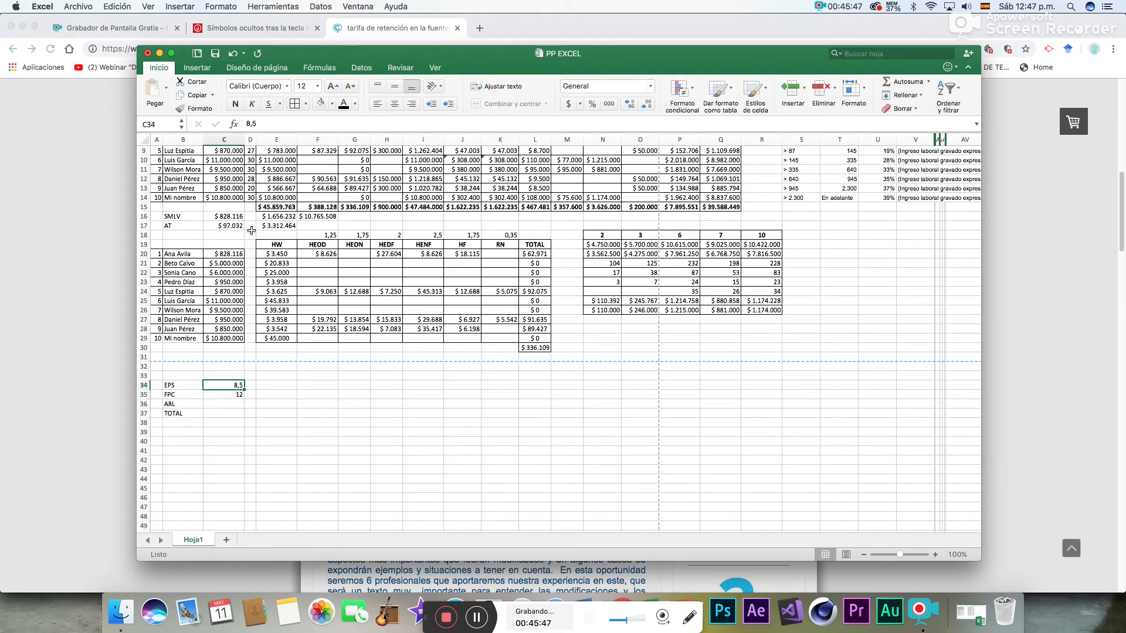
left_click(265, 122)
type("%")
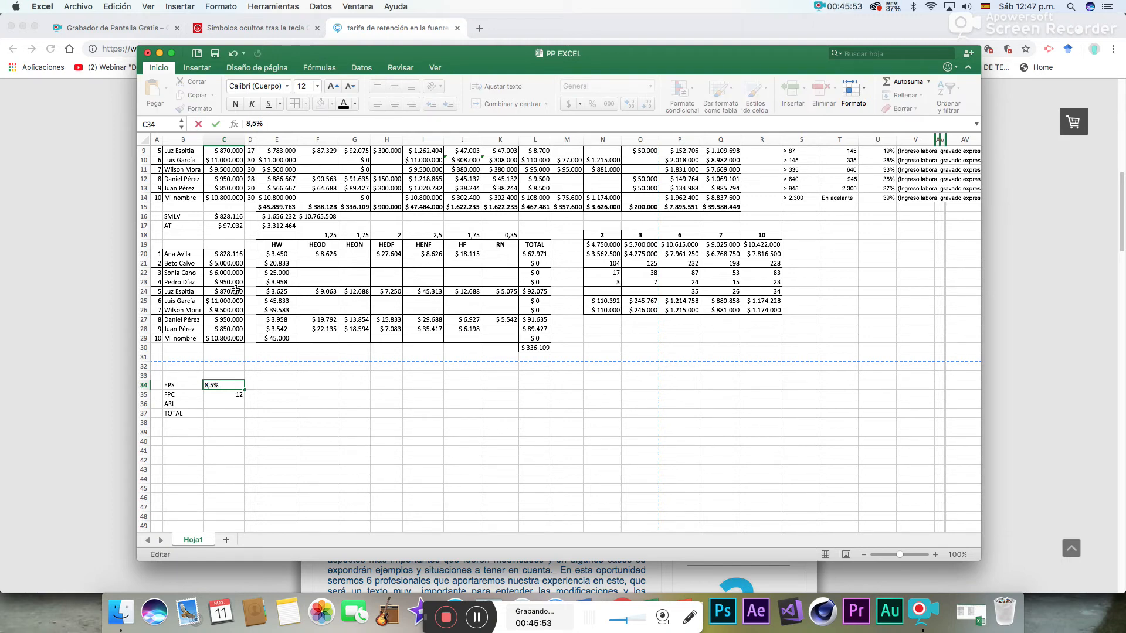
left_click(213, 394)
left_click(268, 123)
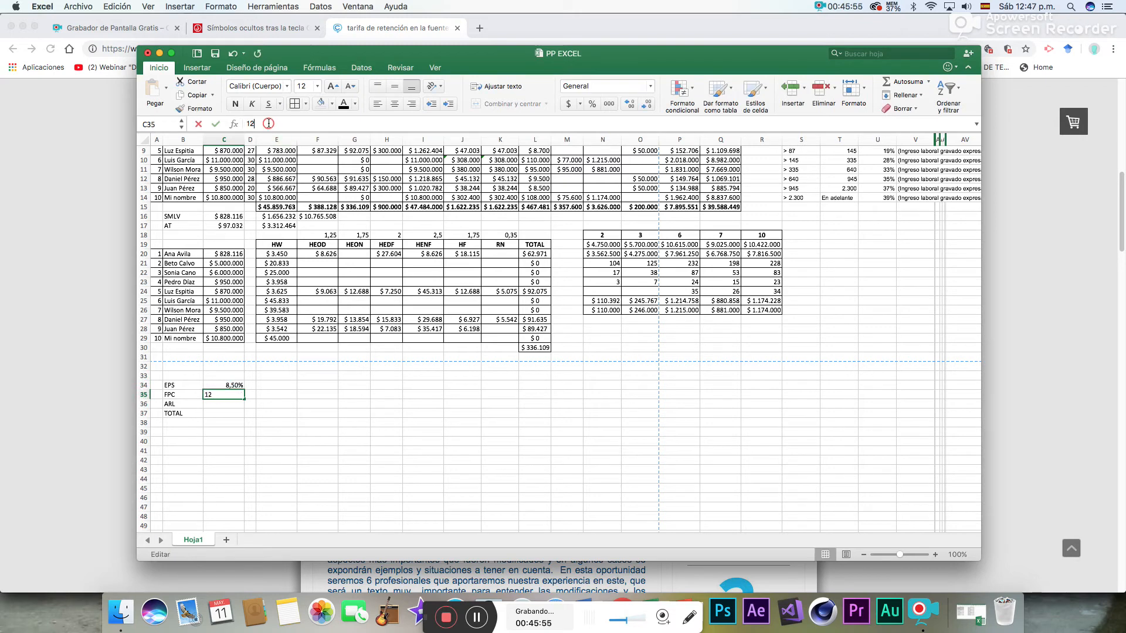
type("%")
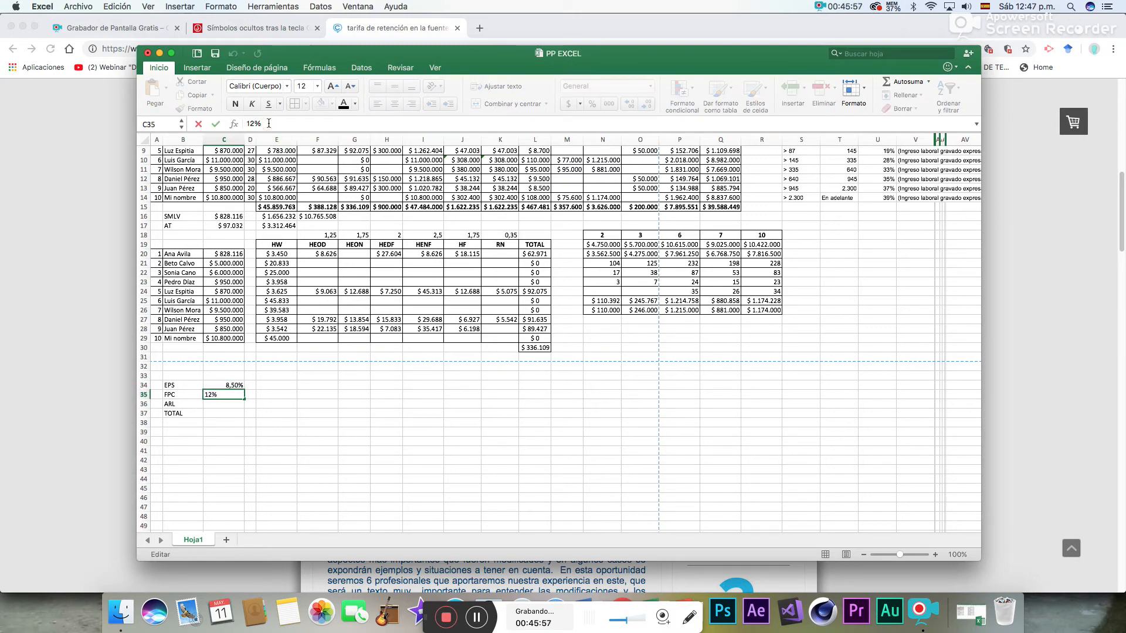
key("Return")
- Enter 0,522% as the ARL rate in C36
type("0,522")
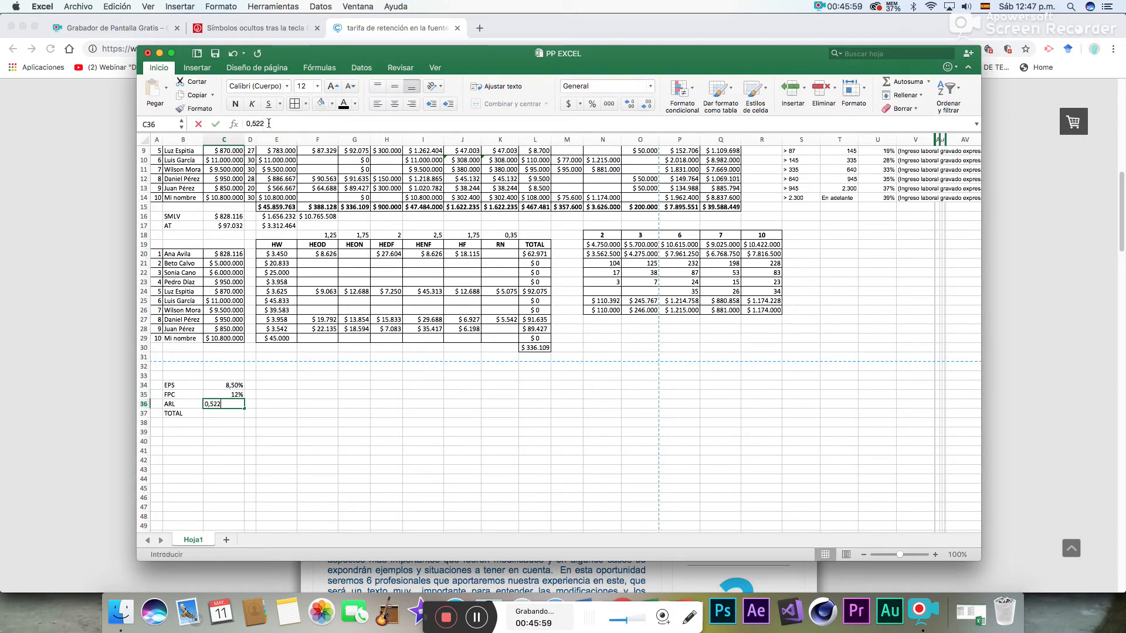
type("%")
key("Return")
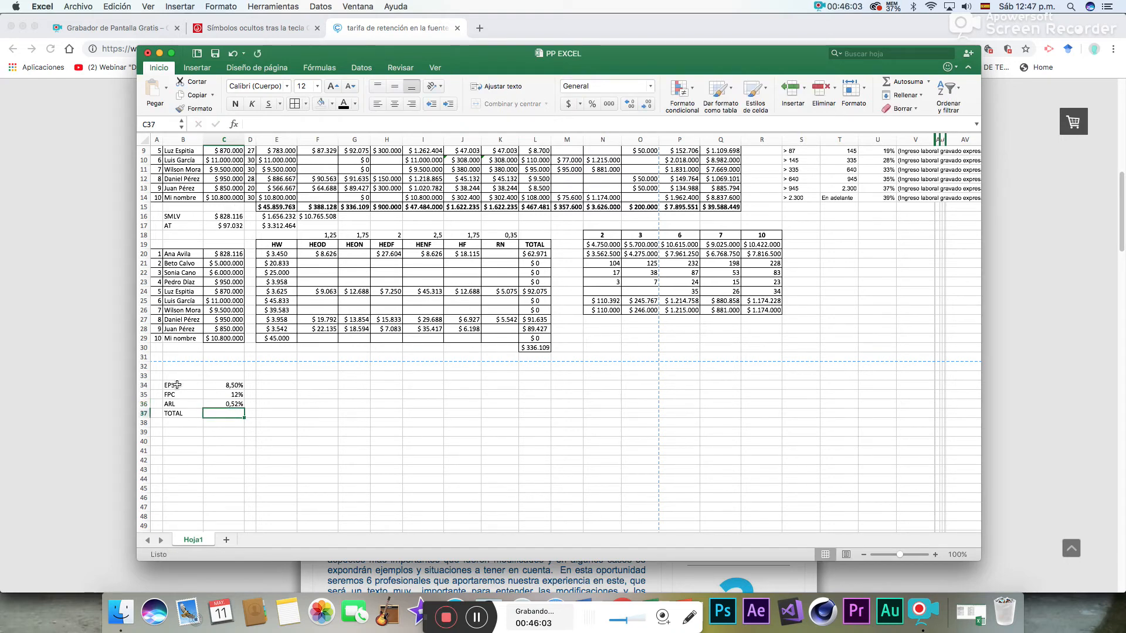
- Add borders to B34:E37, and merge and center columns D and E within each of rows 34 to 37
left_click_drag(177, 384, 279, 413)
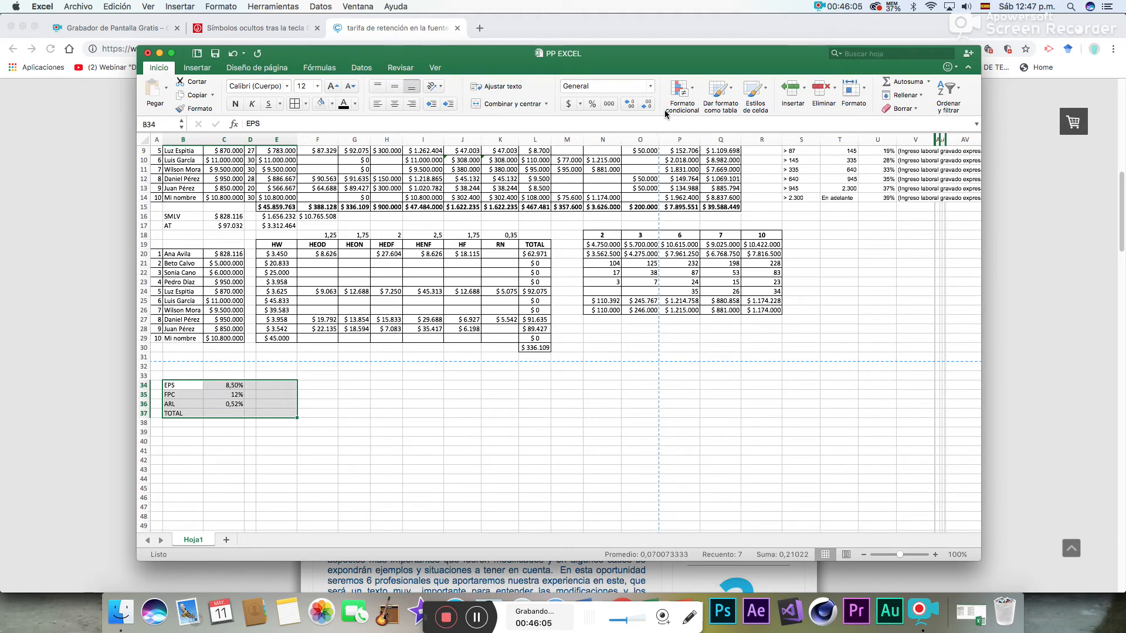
left_click(299, 104)
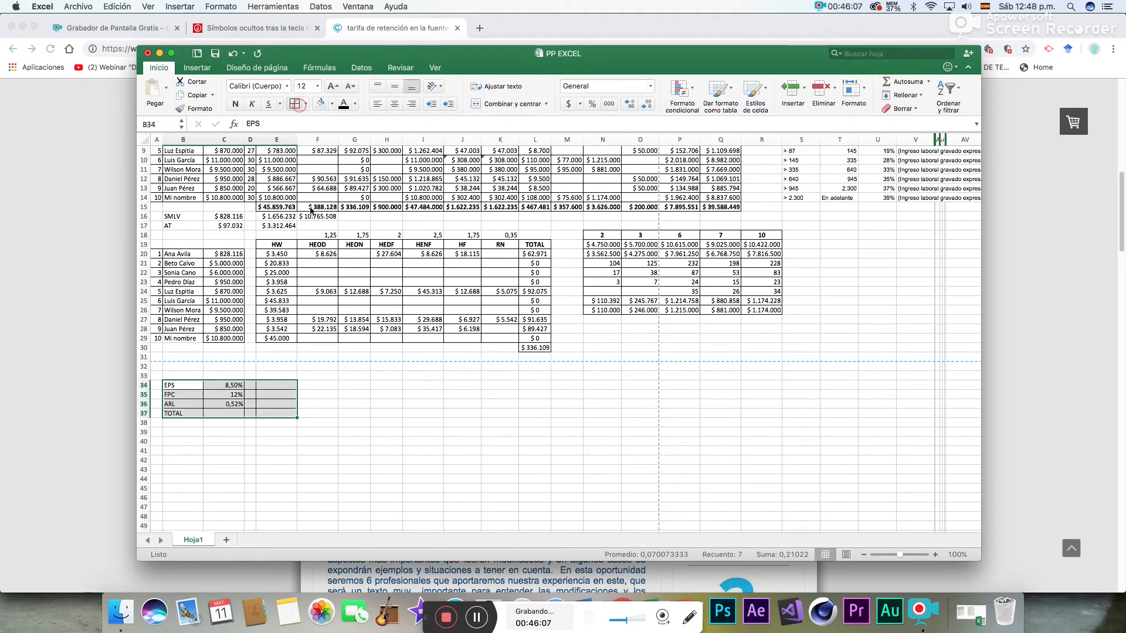
left_click_drag(250, 386, 275, 405)
left_click(504, 104)
left_click(488, 102)
left_click(500, 103)
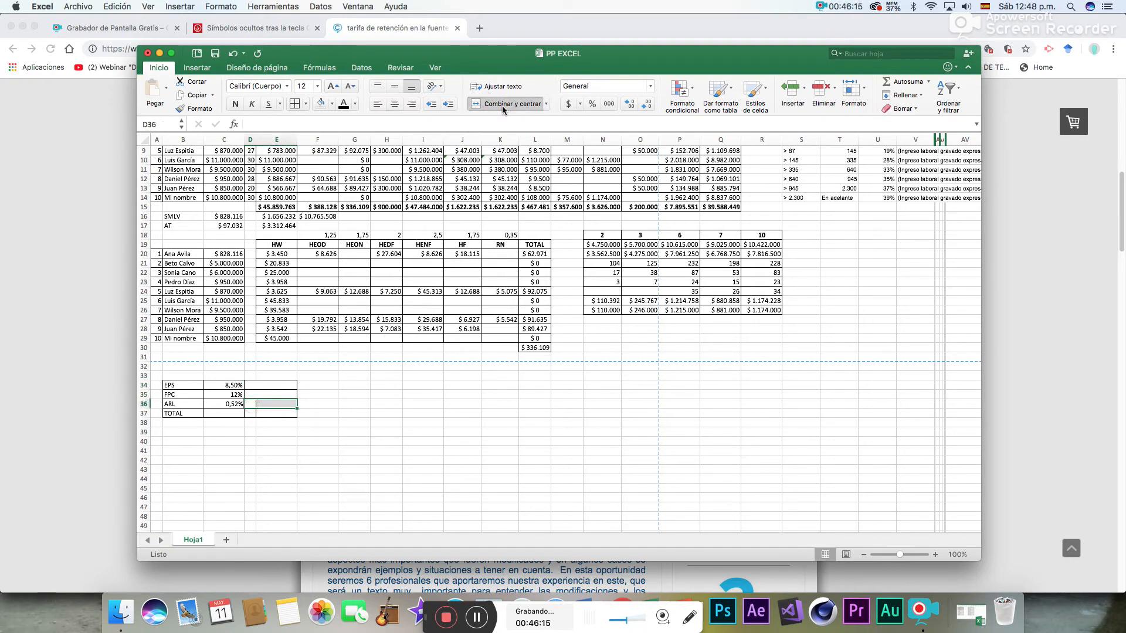
left_click_drag(253, 414, 279, 414)
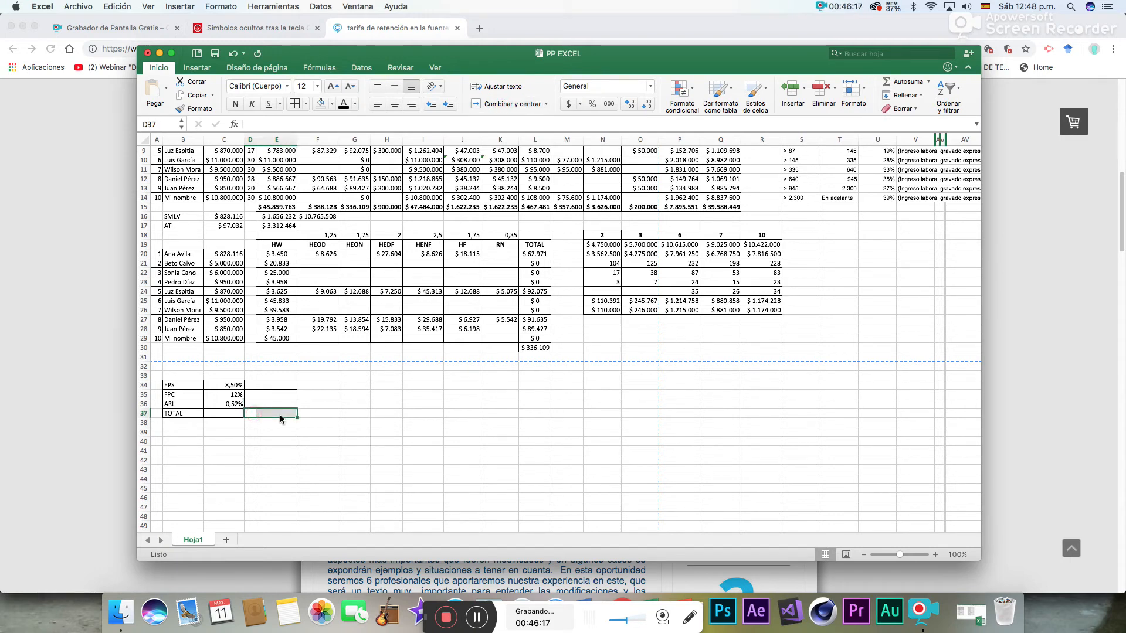
left_click(521, 107)
left_click(411, 428)
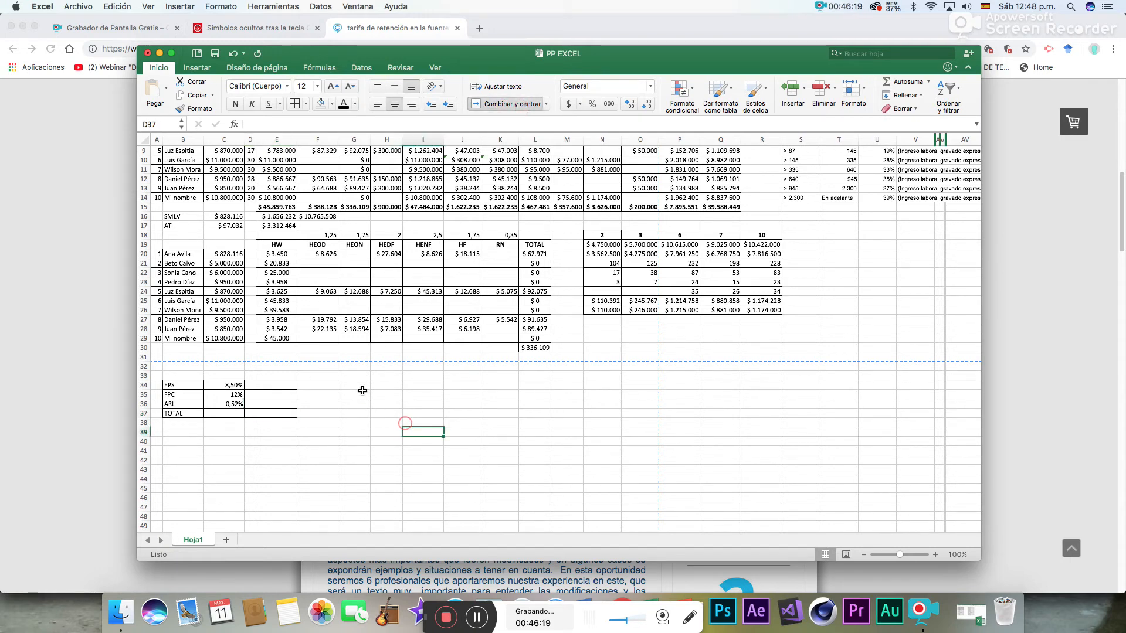
- Enter the labels SENA, ICBF, CCF and TOTAL in G34:G37, beside the EPS, FPC and ARL table
left_click(361, 388)
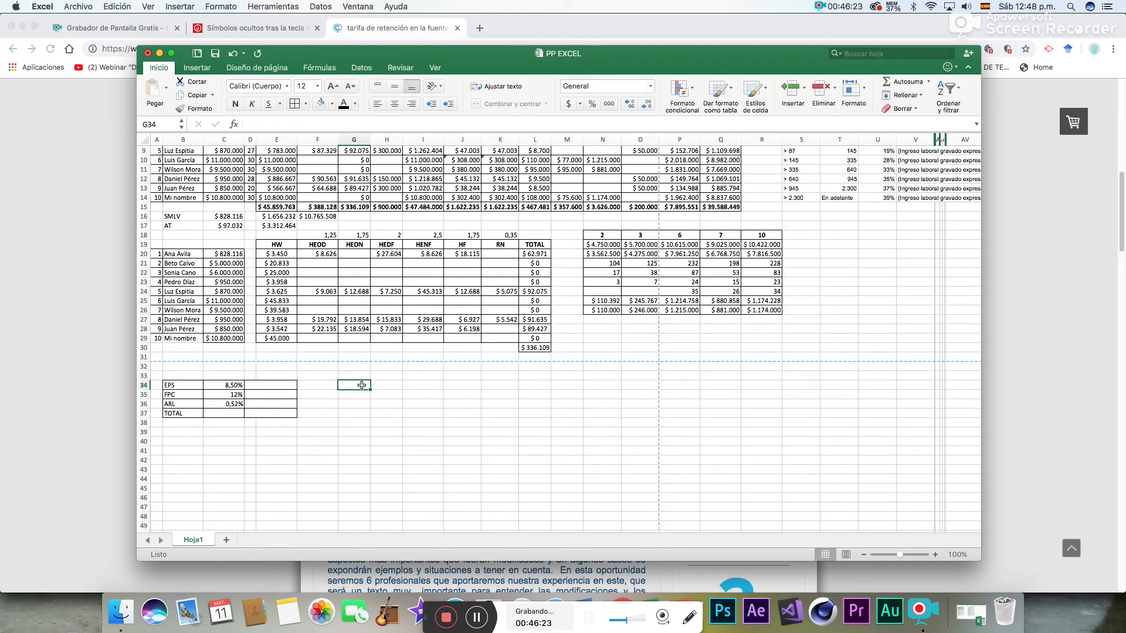
type("SENA")
key("Return")
type("ICBFR")
key("Return")
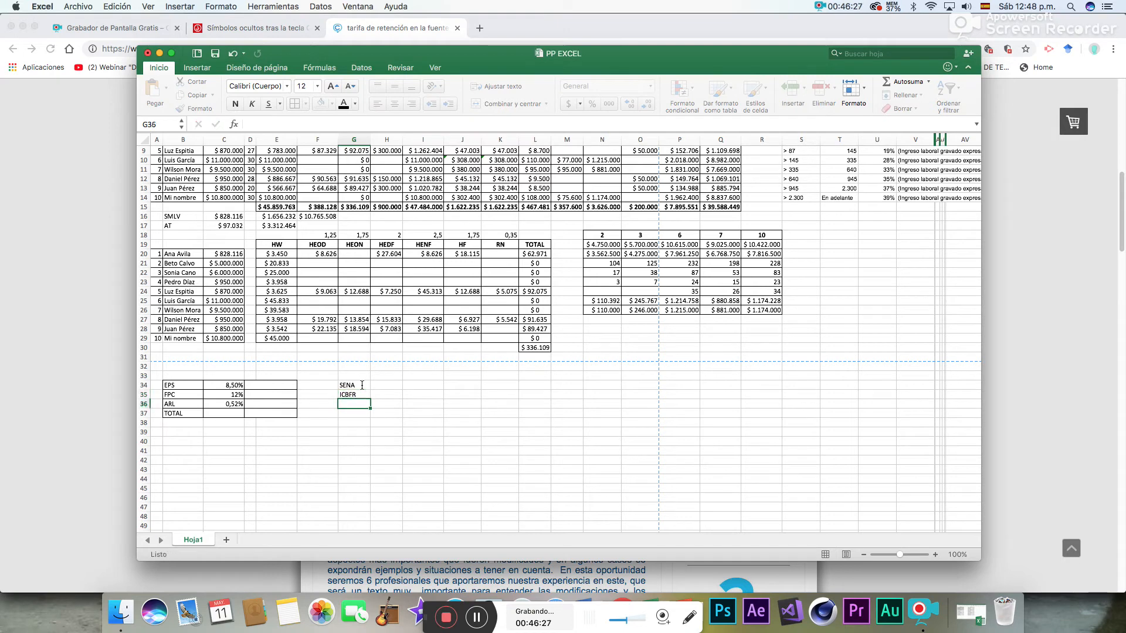
key("Up")
type("I")
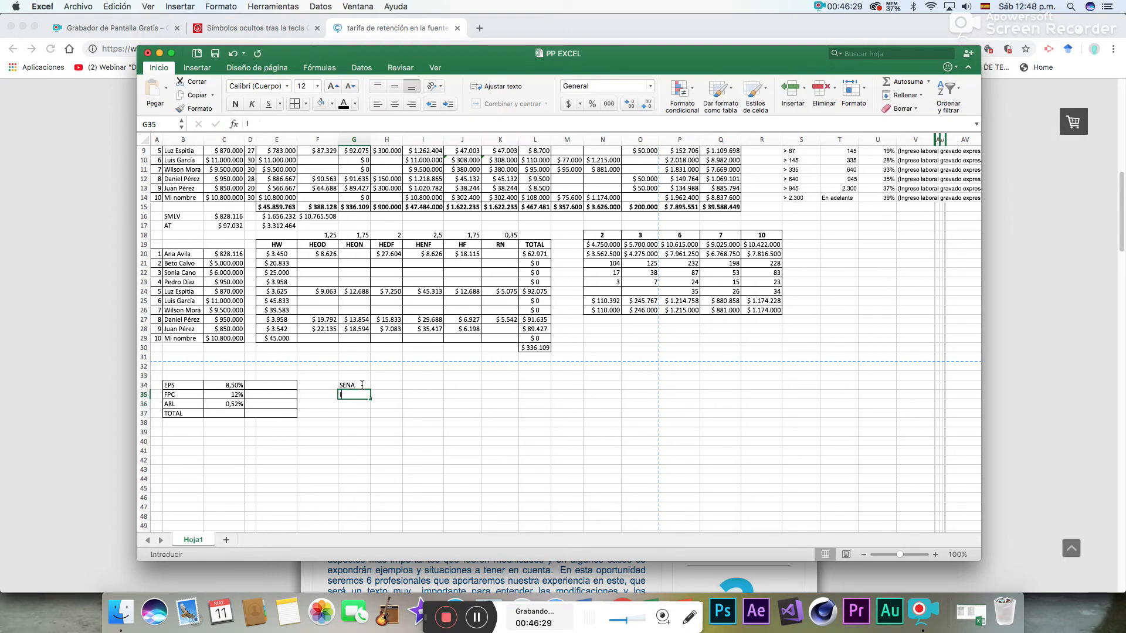
type("CBF")
key("Return")
type("CC")
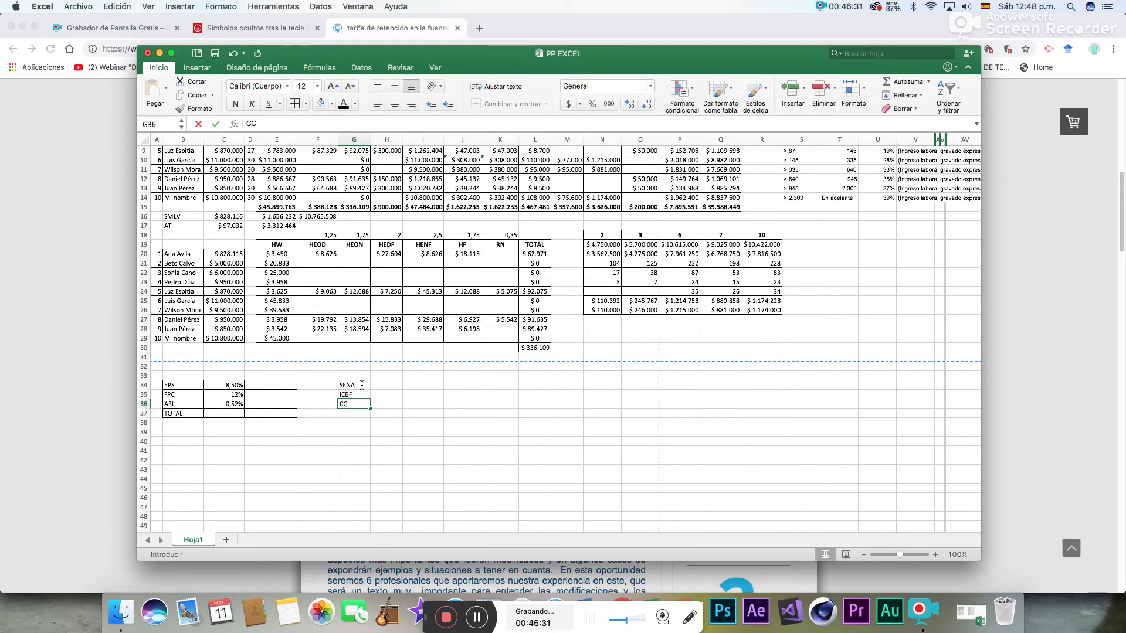
type("F")
key("Return")
type("TO")
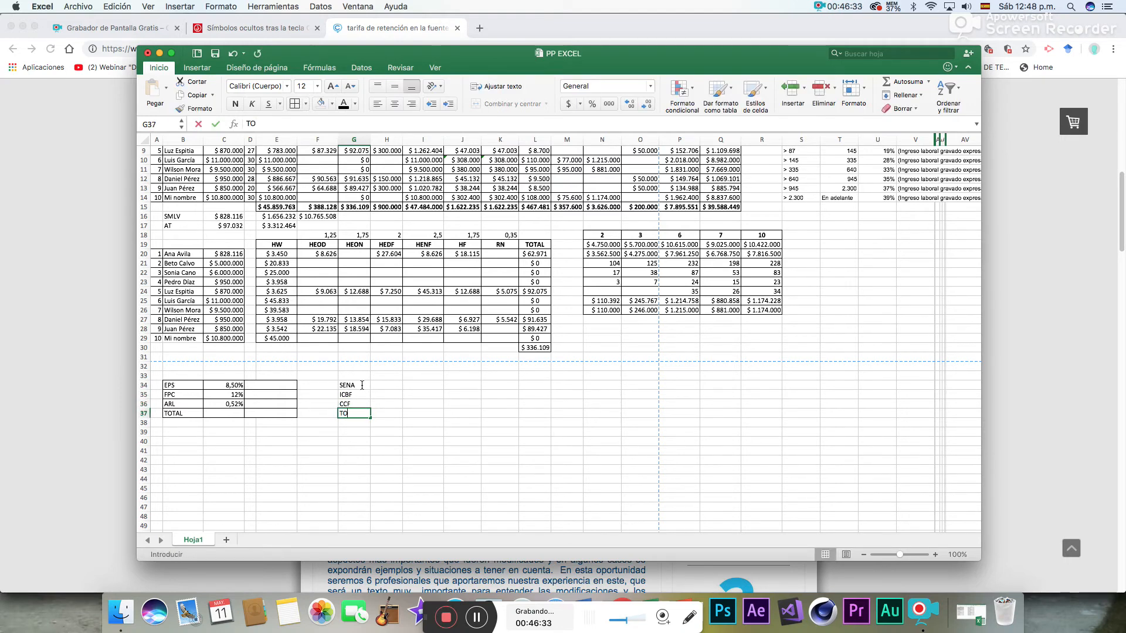
type("TAL")
- Enter the rates 2% for SENA, 3% for ICBF and 4% for CCF in H34:H36
left_click(377, 385)
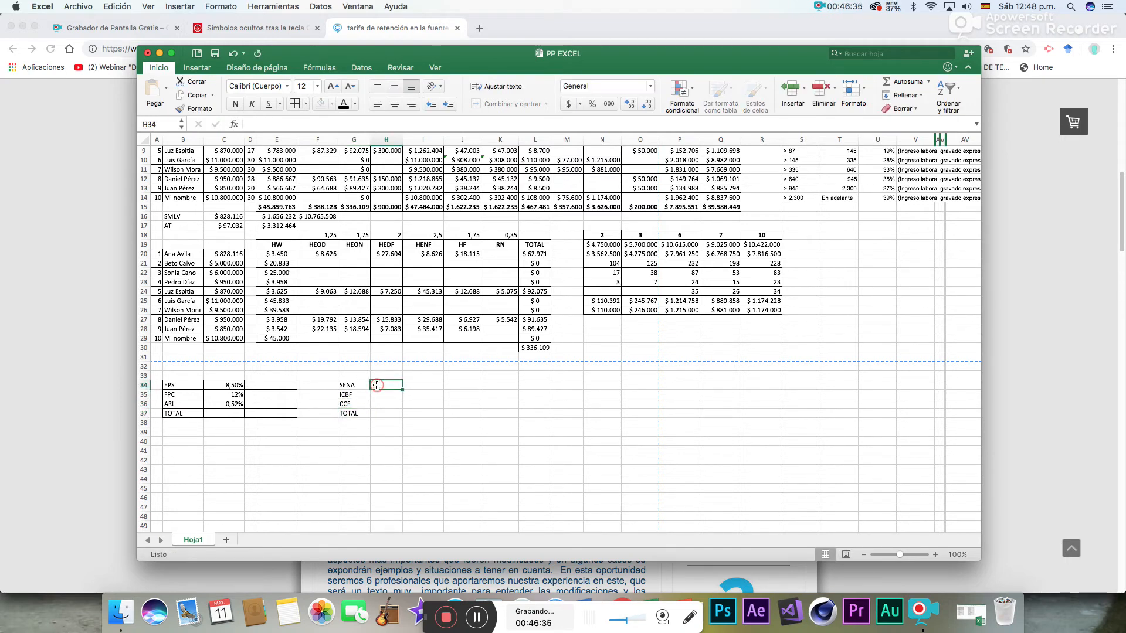
type("2%")
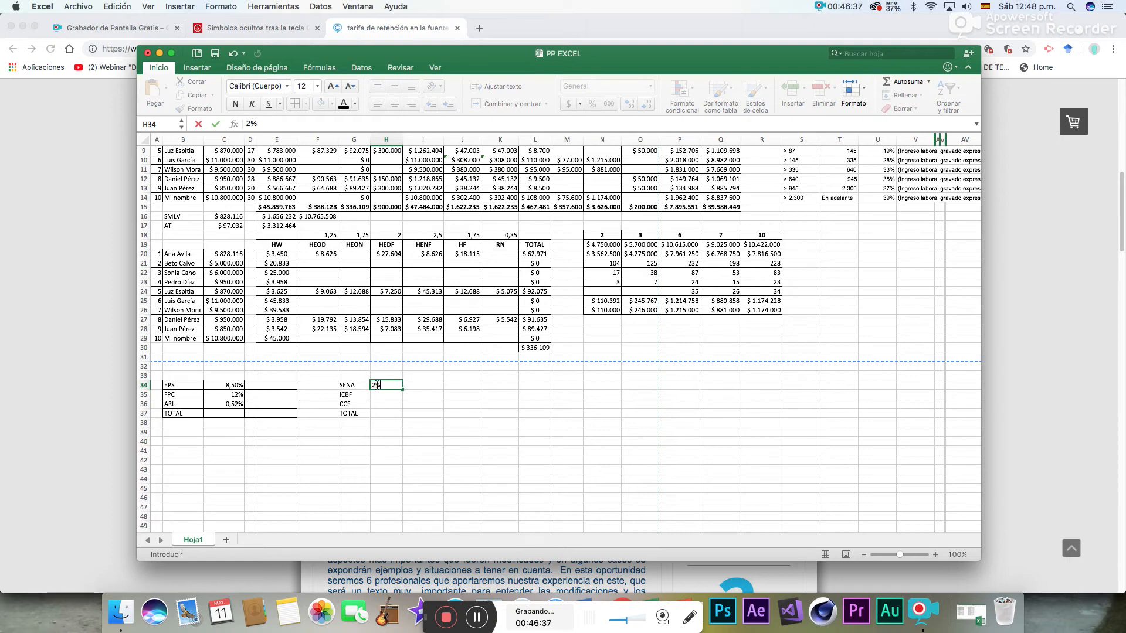
key("Return")
type("3%")
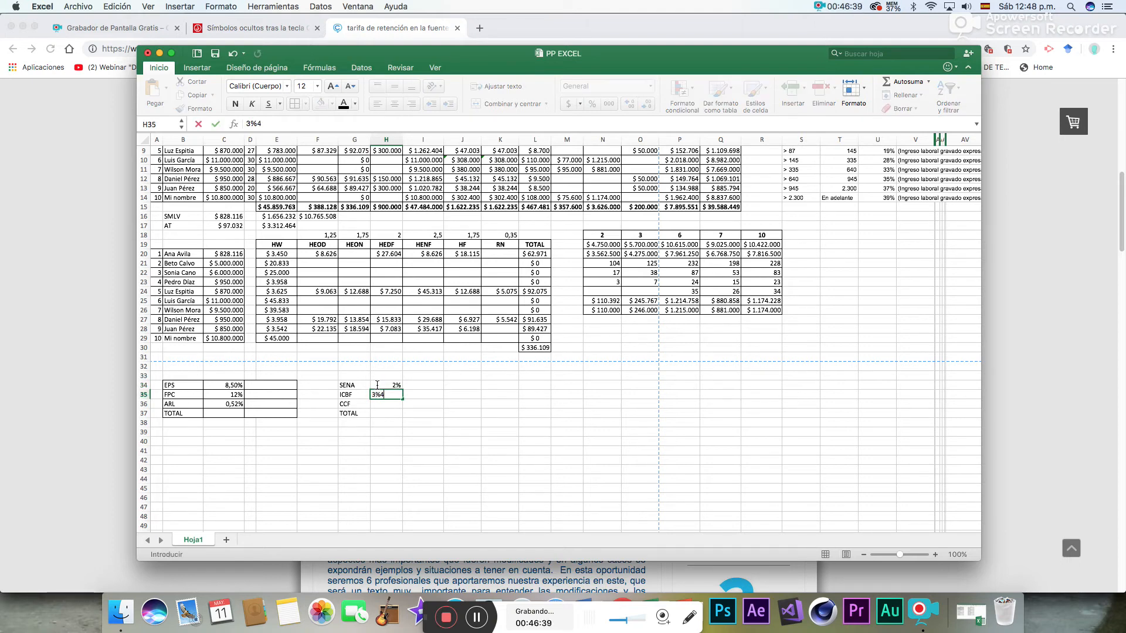
type("4%")
key("Return")
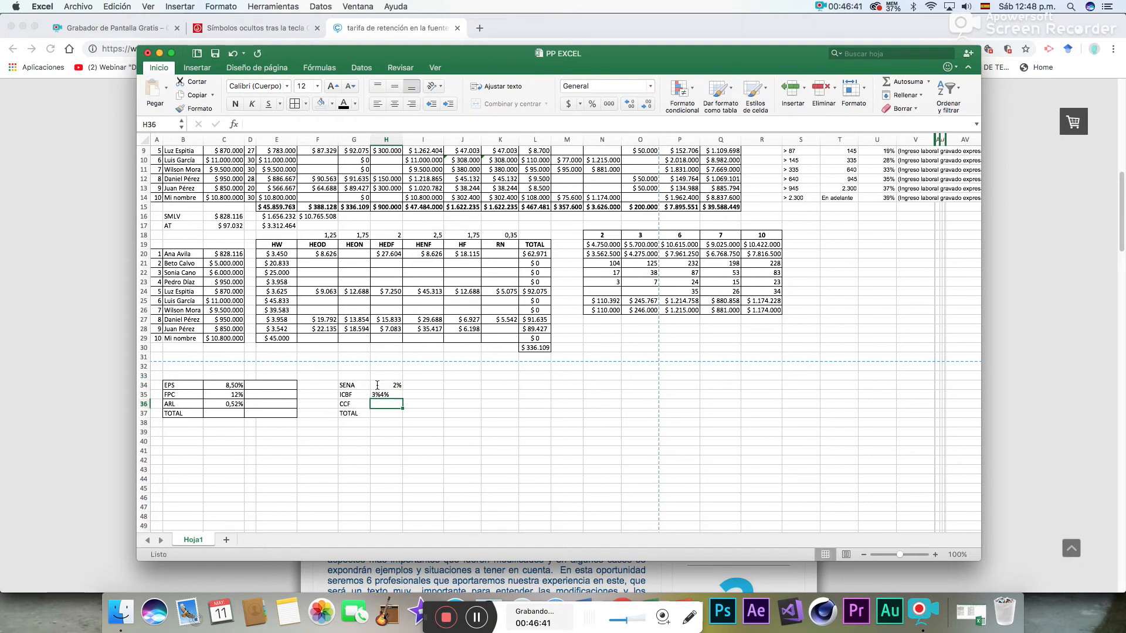
key("Up")
type("3%")
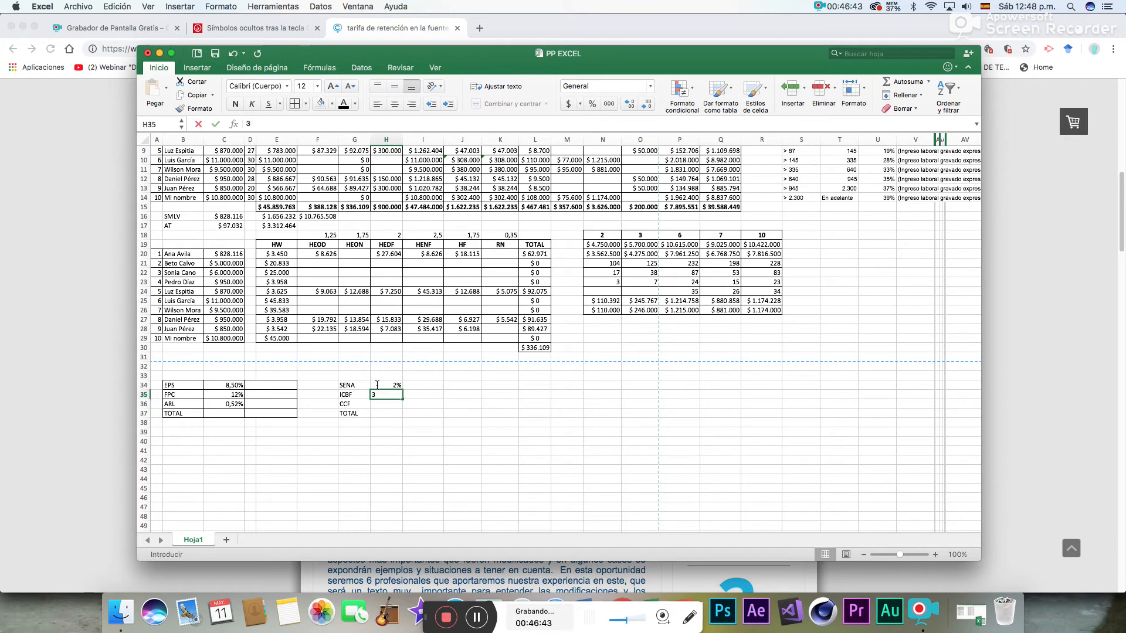
key("Return")
type("4%")
key("Return")
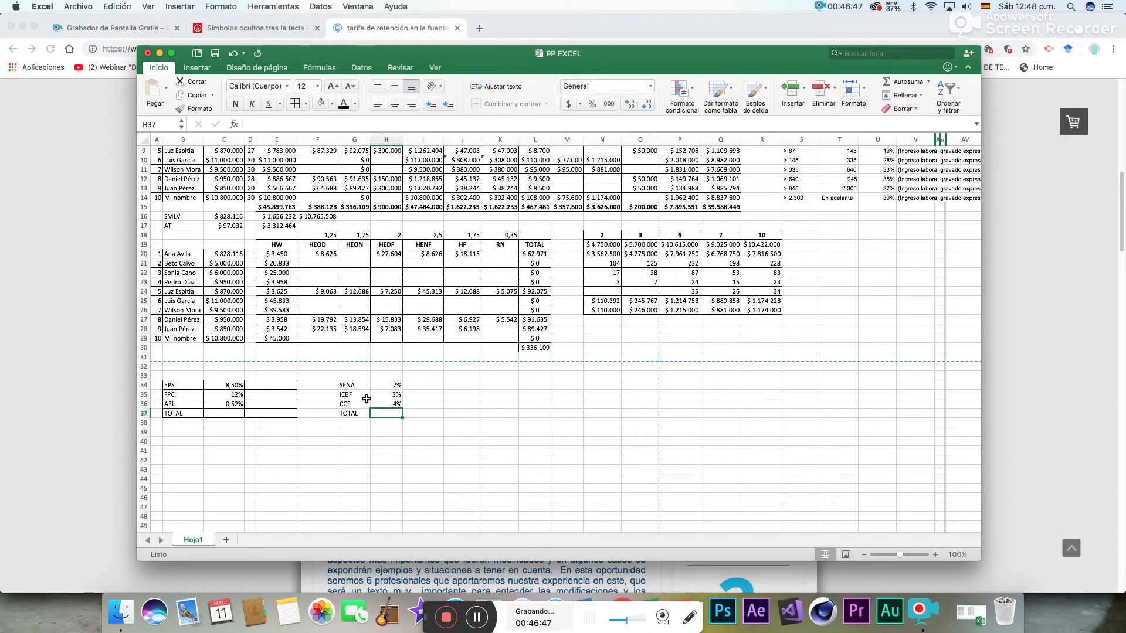
- Add borders to all cells of the SENA, ICBF and CCF table in G34:I37
left_click_drag(352, 385, 429, 416)
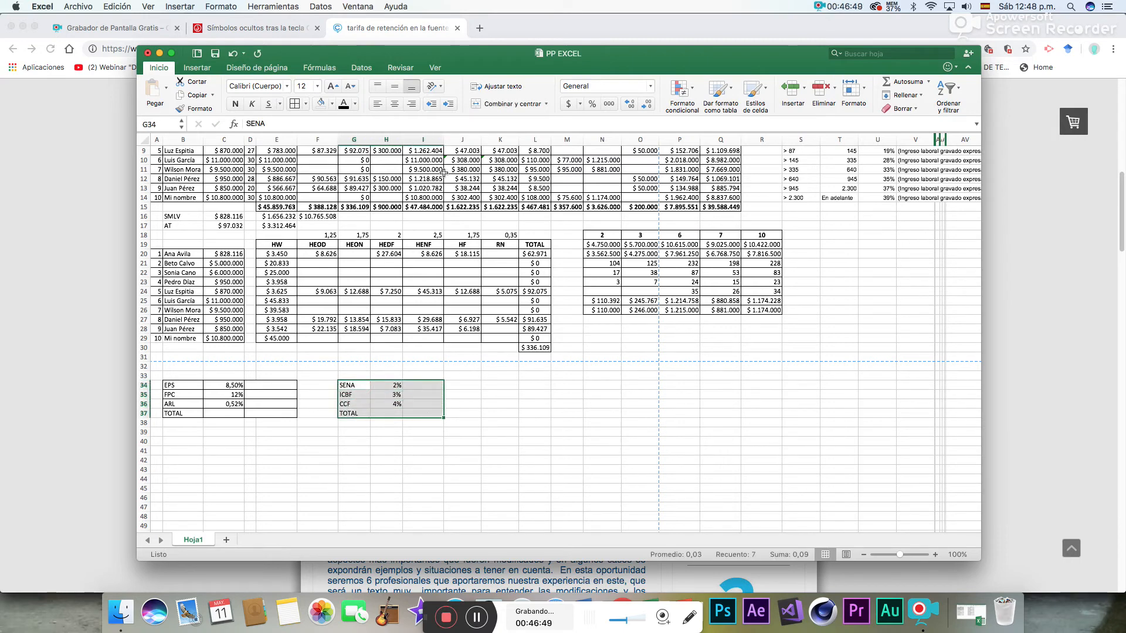
left_click(294, 104)
left_click(562, 419)
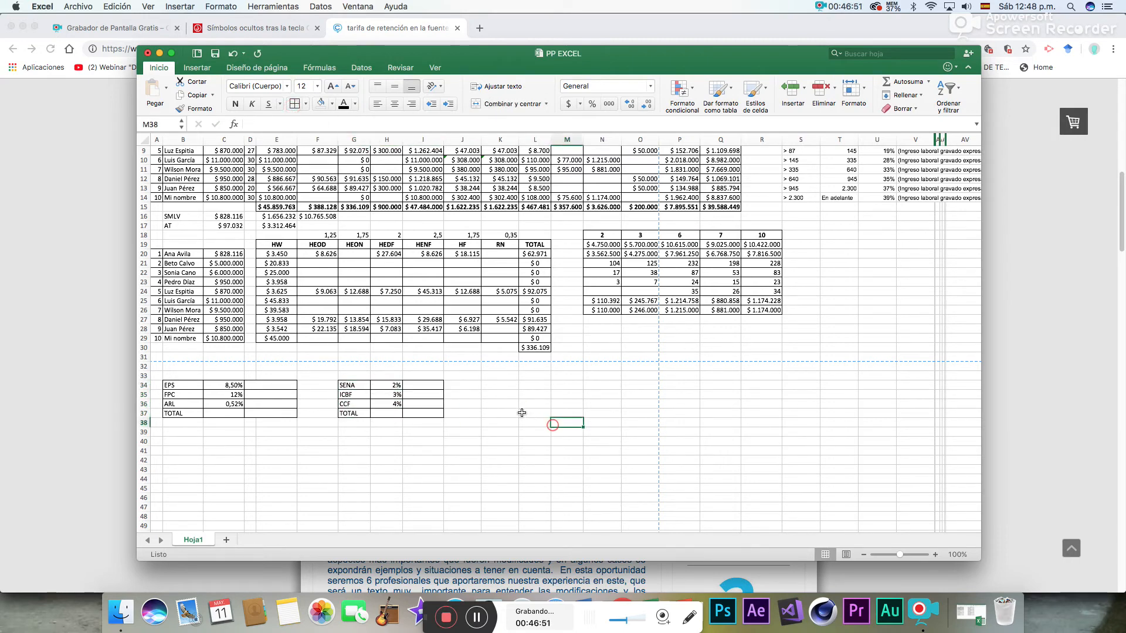
- Enter the labels CESANT, INT CES, P SERVICIO and VACACION in K34:K37, beside the SENA, ICBF and CCF table
left_click(538, 385)
left_click(510, 387)
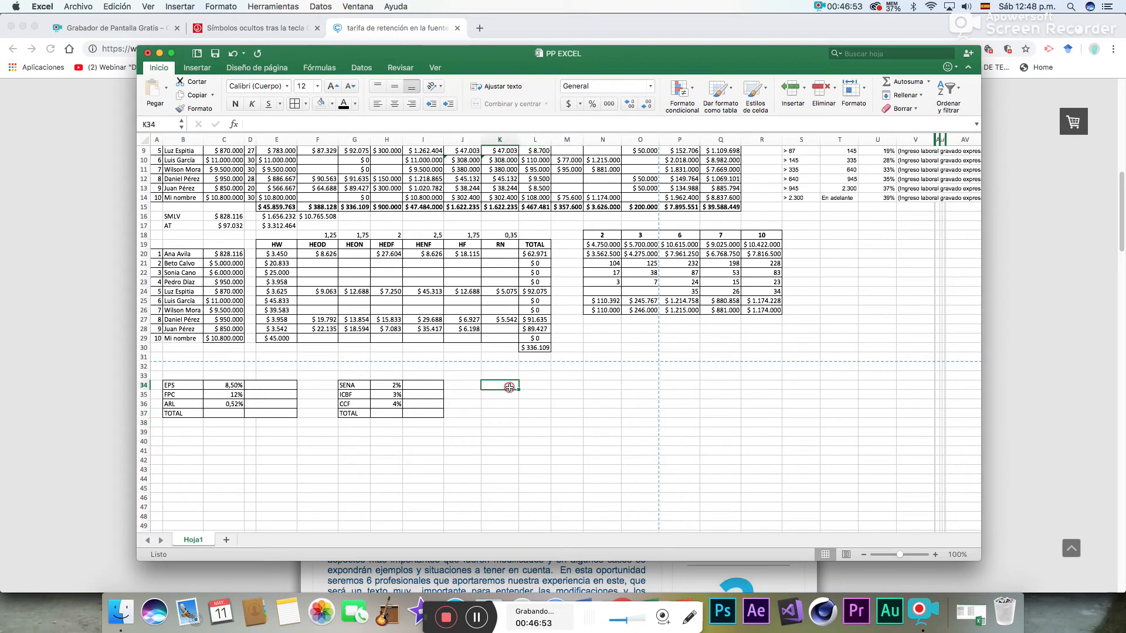
type("ESA")
key("BackSpace")
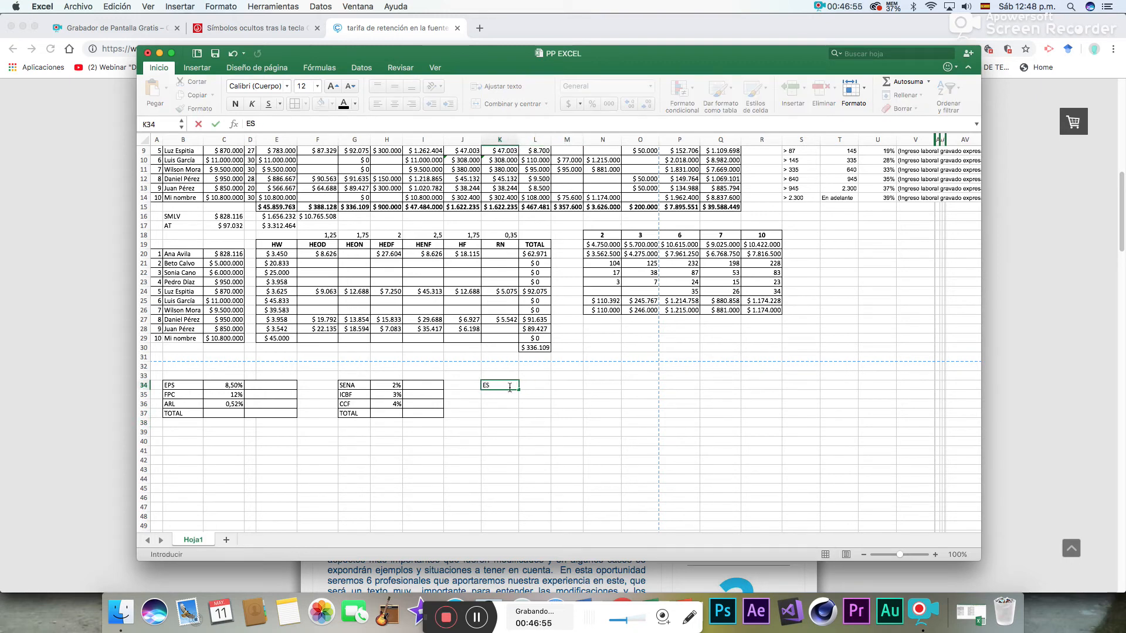
type("NT")
key("Return")
type("INT")
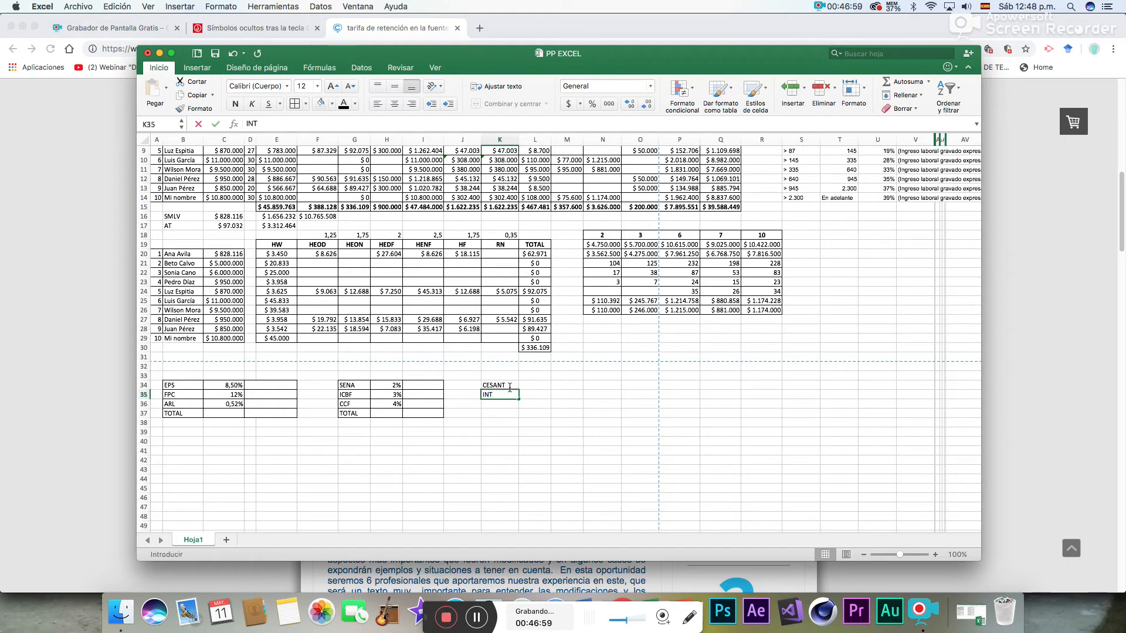
type(" CES")
key("Return")
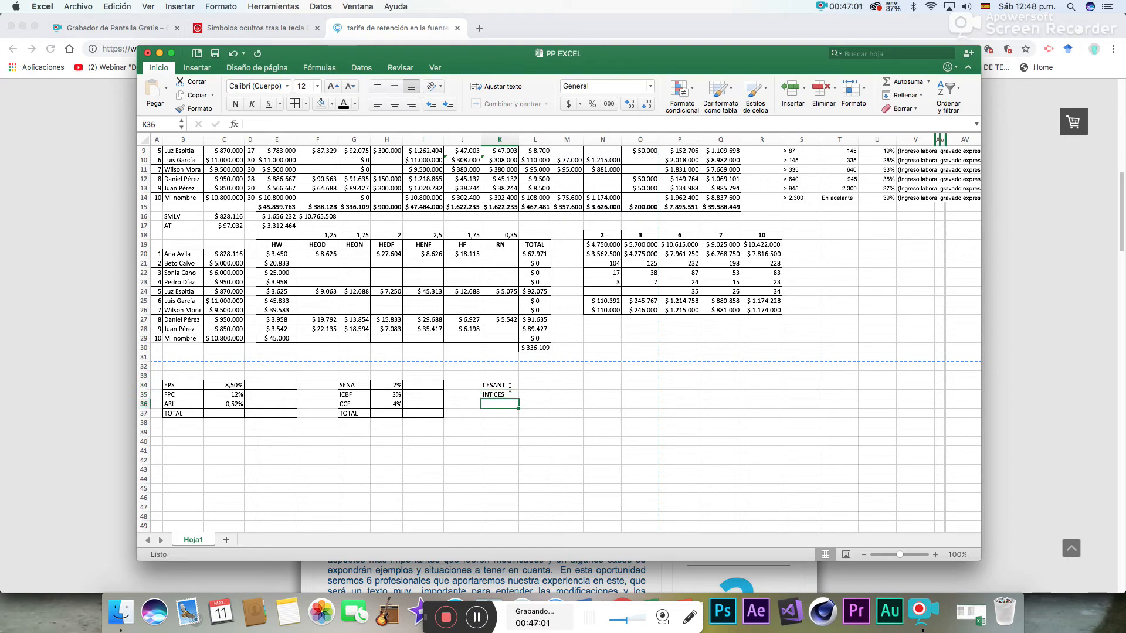
type("PRIM")
key("BackSpace")
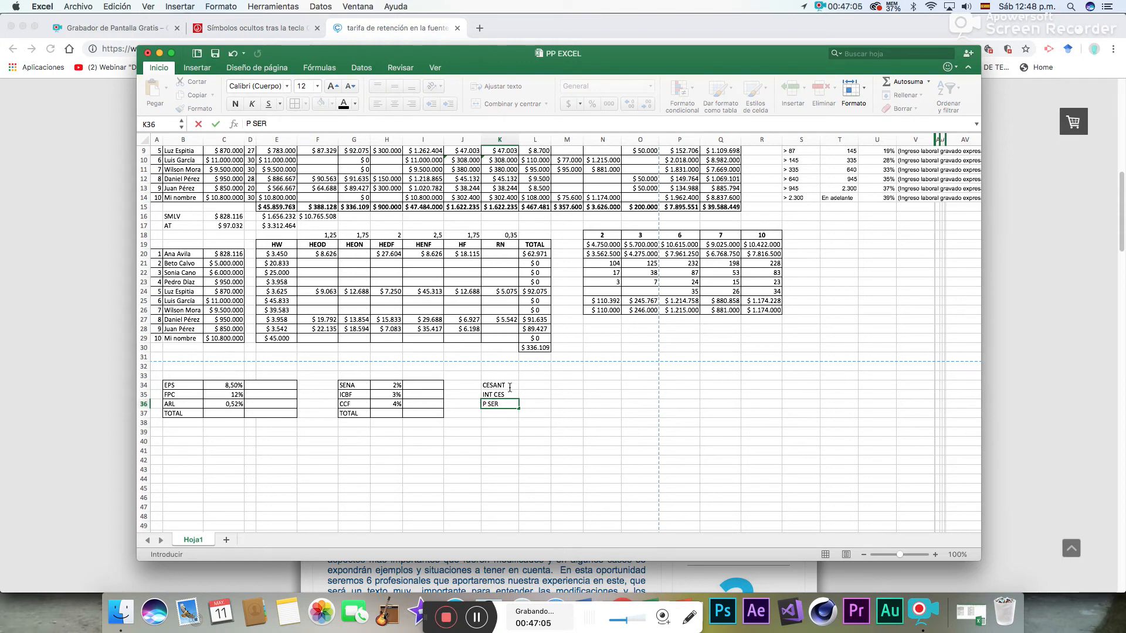
key("Return")
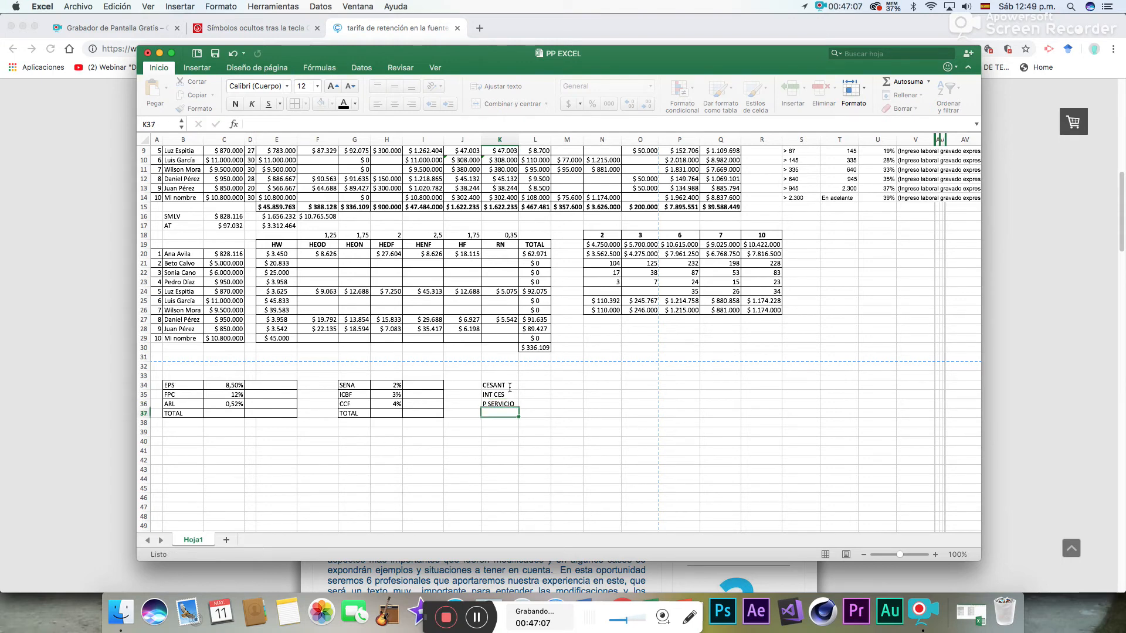
type("VACAC")
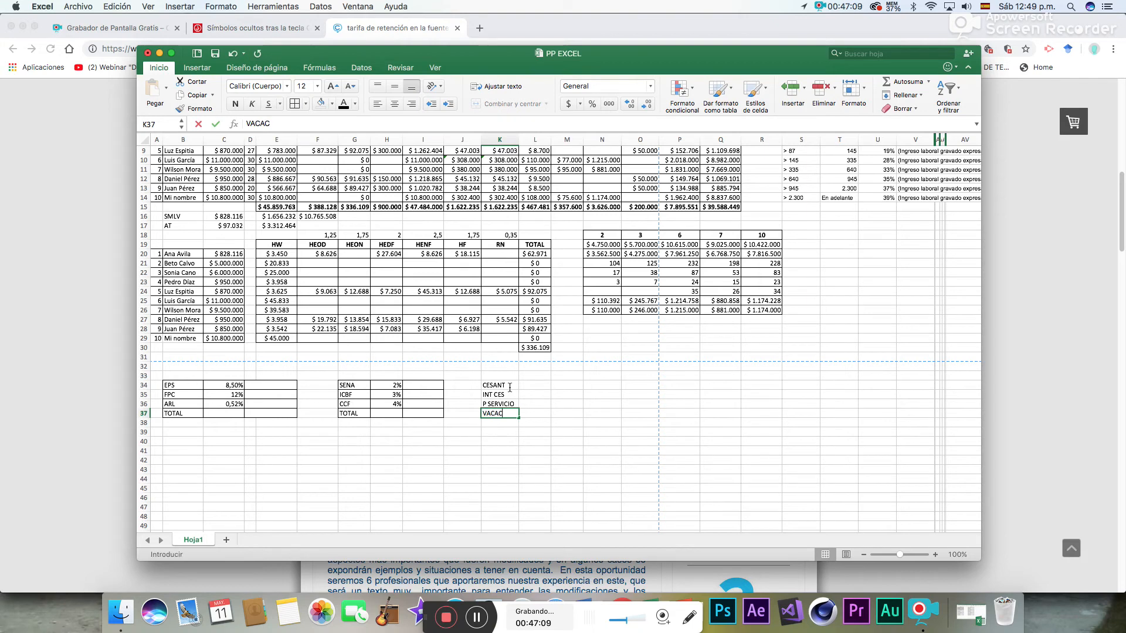
type("IONES")
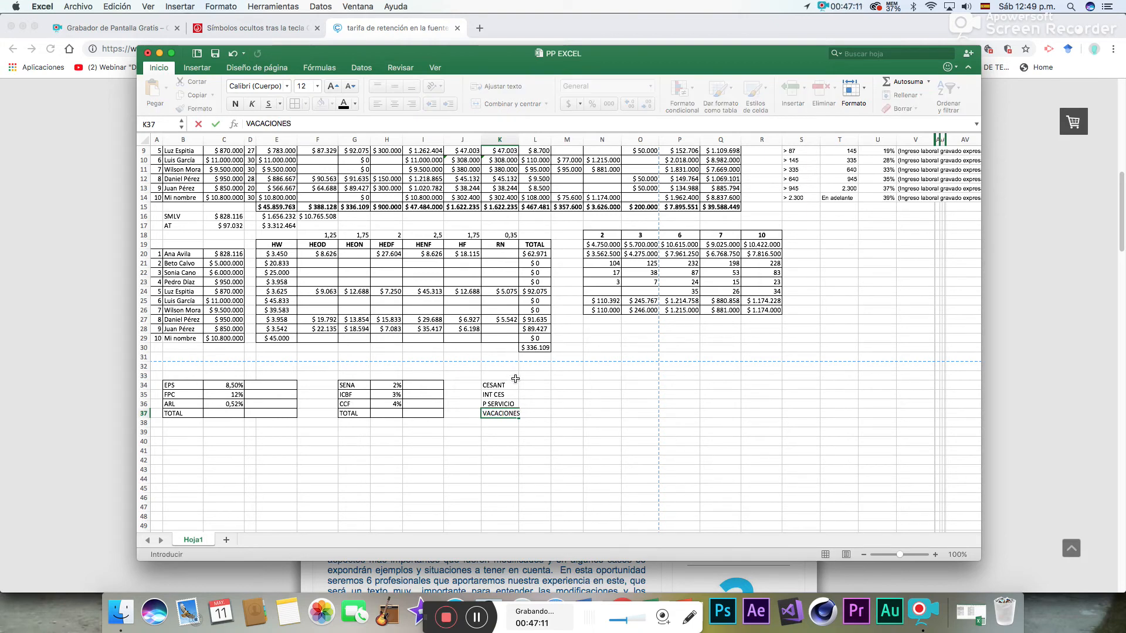
- Enter the rates 8,33%, 1%, 8,33% and 4,17% in L34:L37 for CESANT, INT CES, P SERVICIO and VACACION
left_click(544, 385)
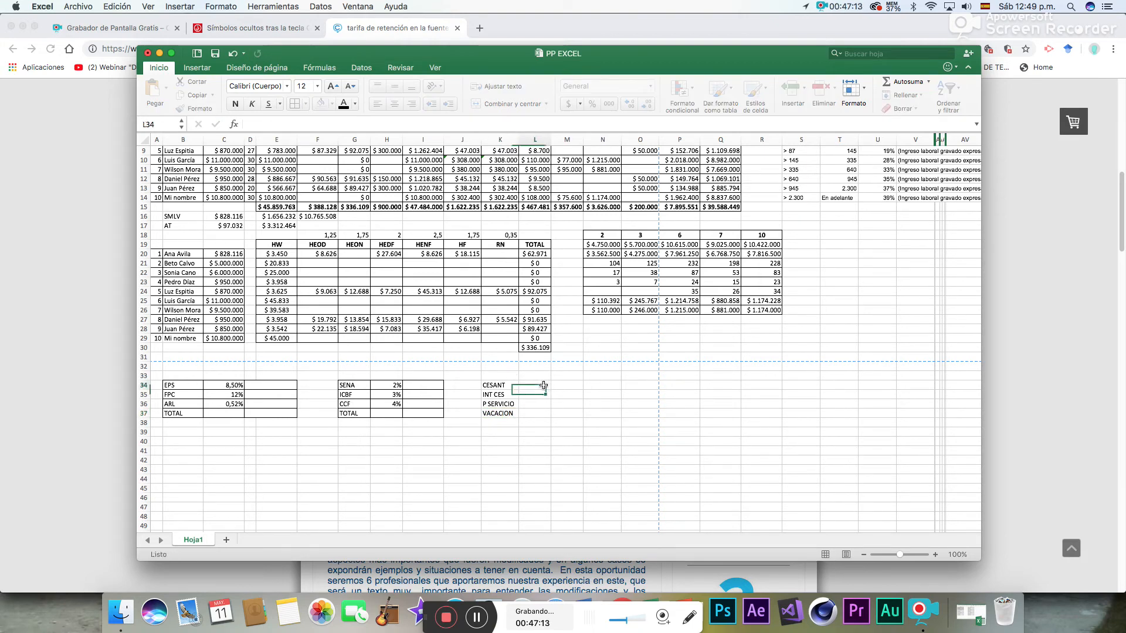
double_click(543, 385)
type("8,33")
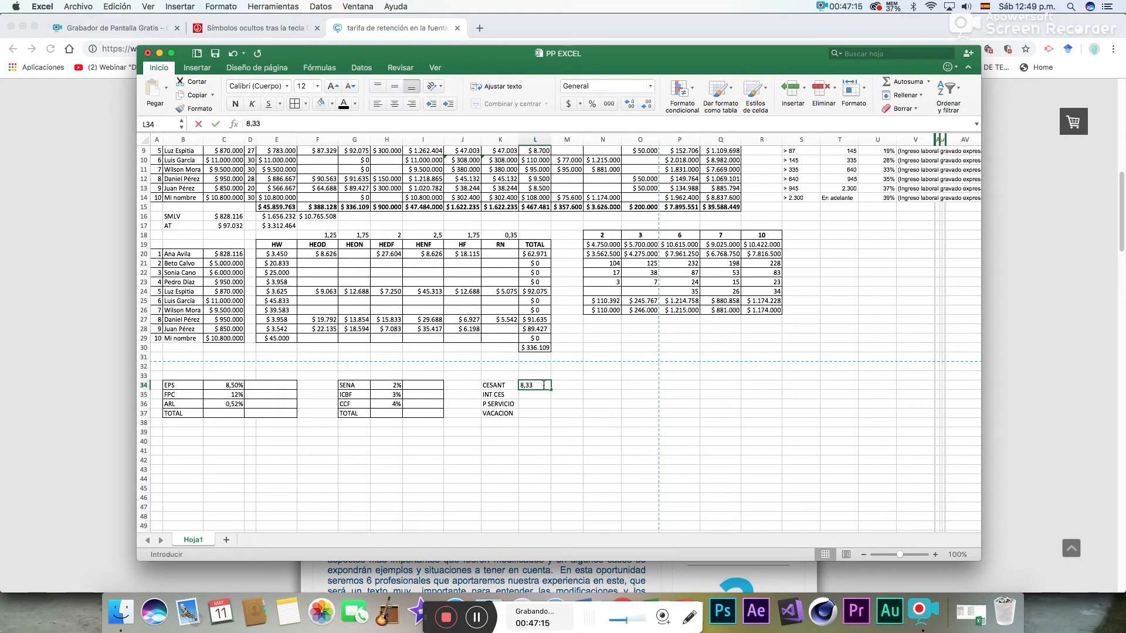
key("Return")
type("1")
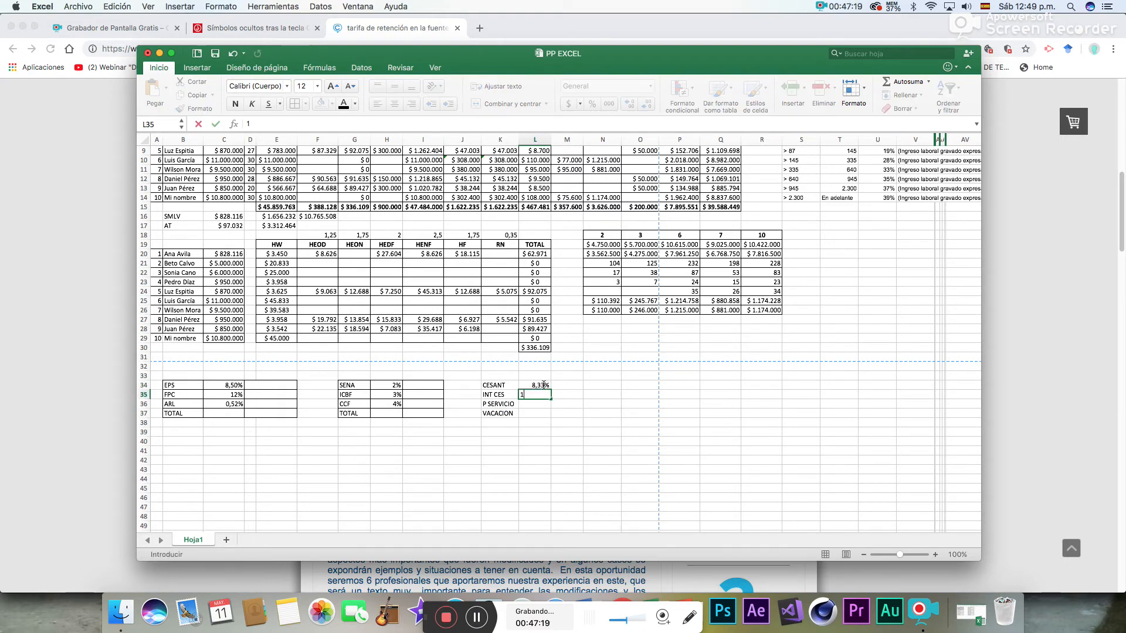
key("Return")
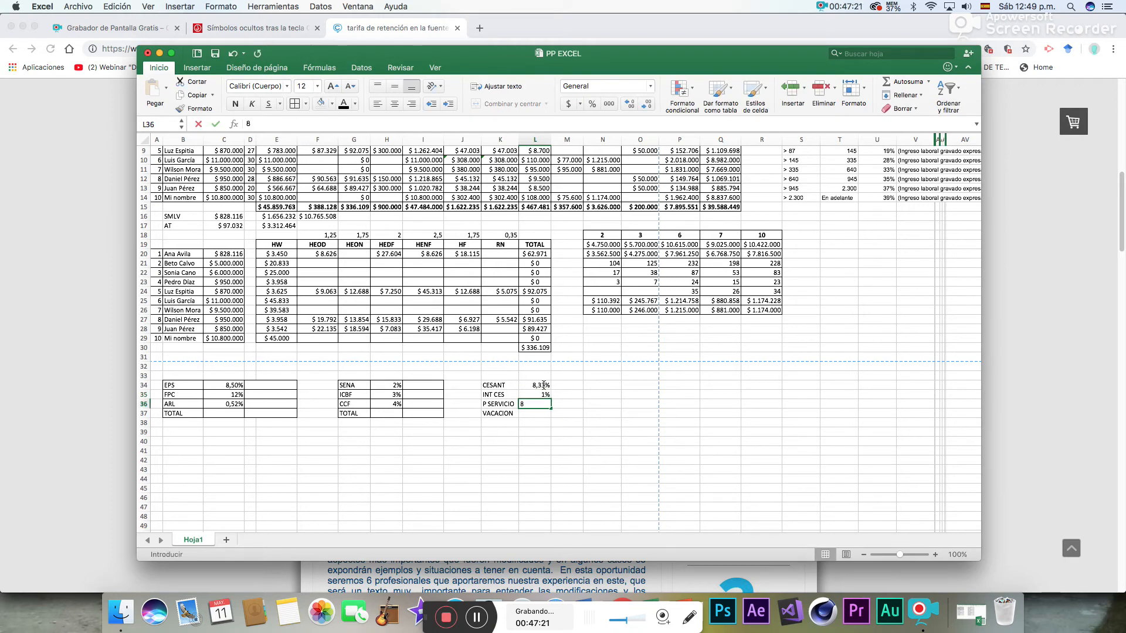
type("8,33")
key("Return")
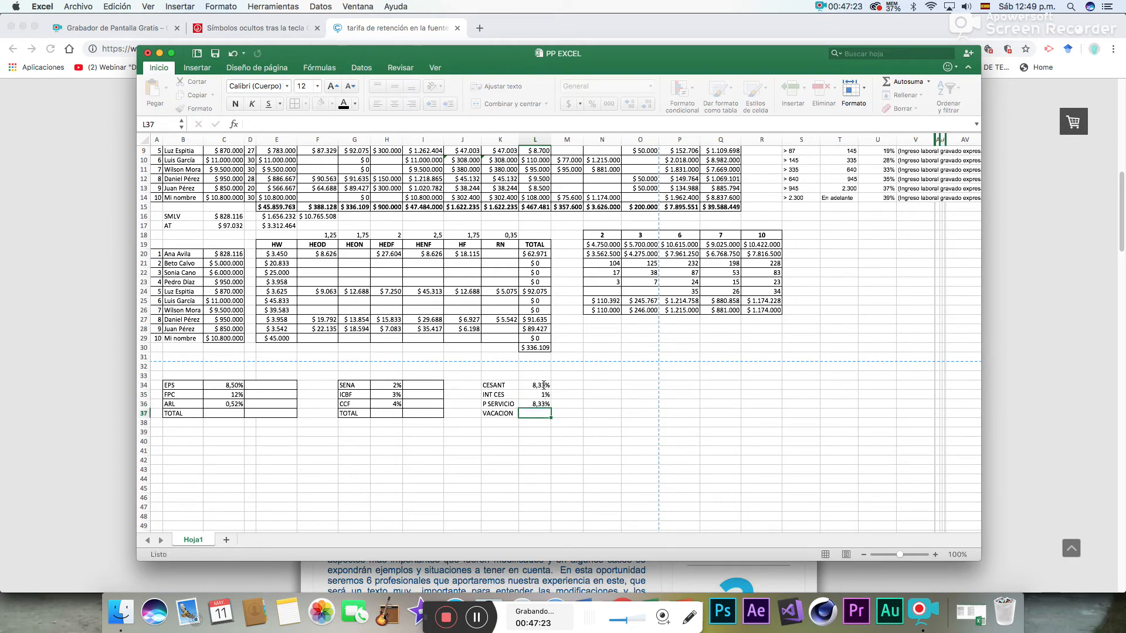
type("4,17")
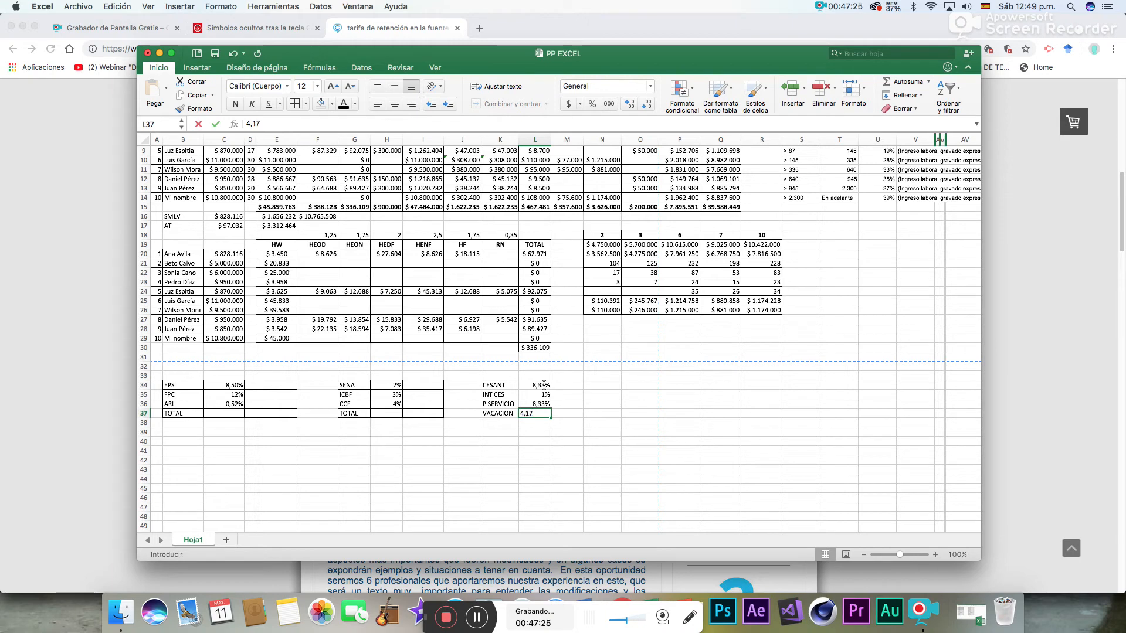
key("Return")
- Add borders to all cells of the CESANT to VACACION table in K34:M37
left_click_drag(501, 386, 570, 414)
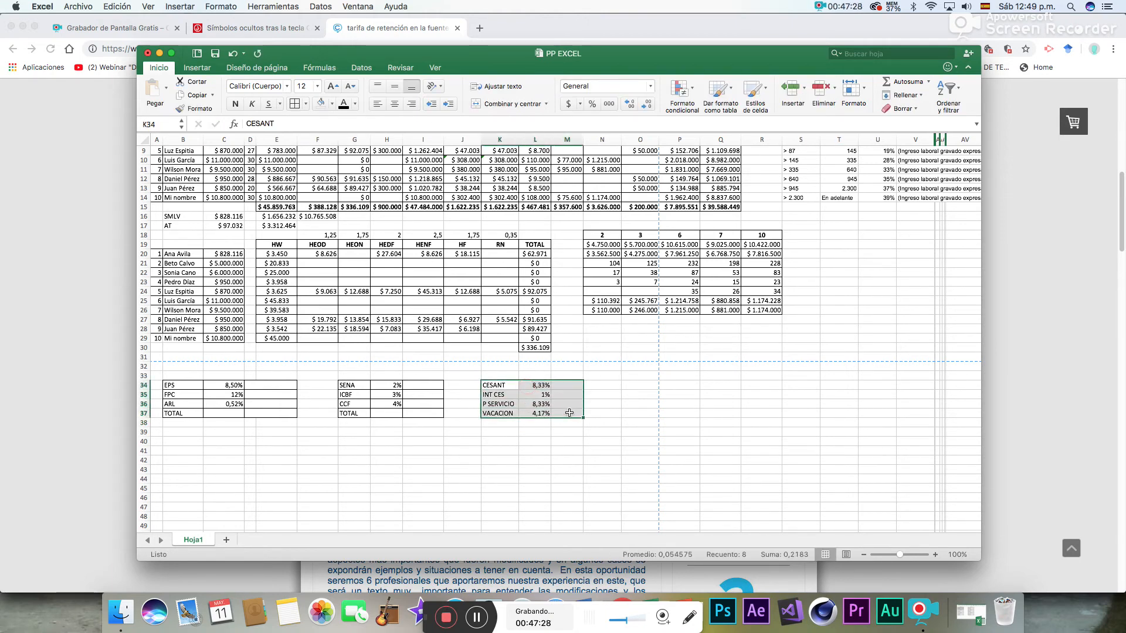
left_click(300, 106)
left_click(462, 441)
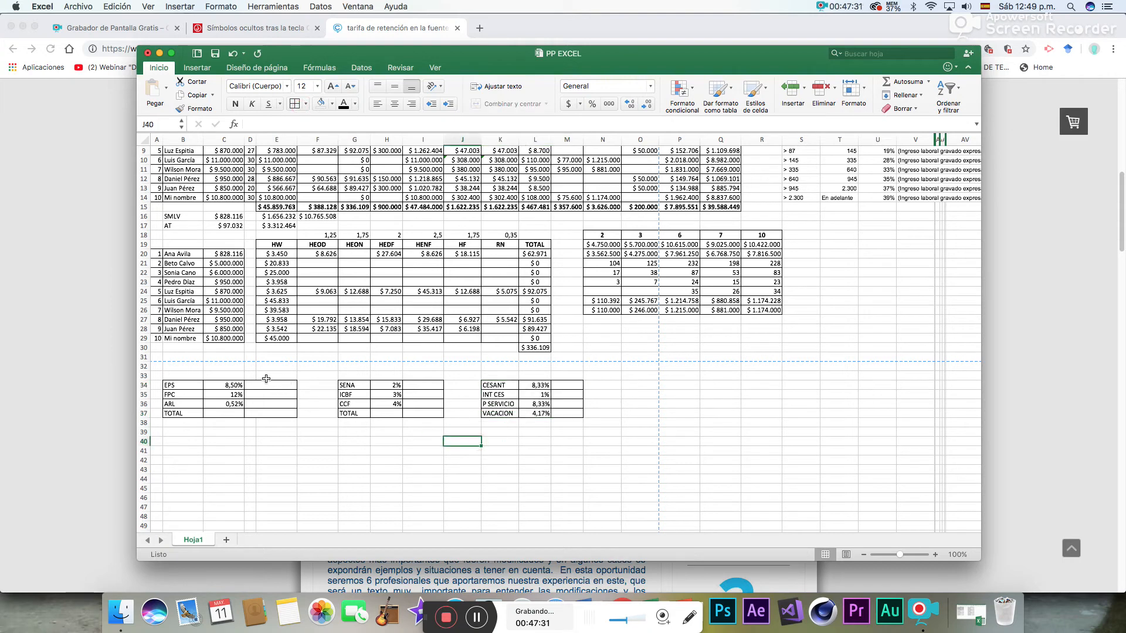
- Copy the three rate tables in B34:M37 and paste them starting at B40
left_click_drag(185, 386, 564, 402)
right_click(565, 403)
left_click(589, 379)
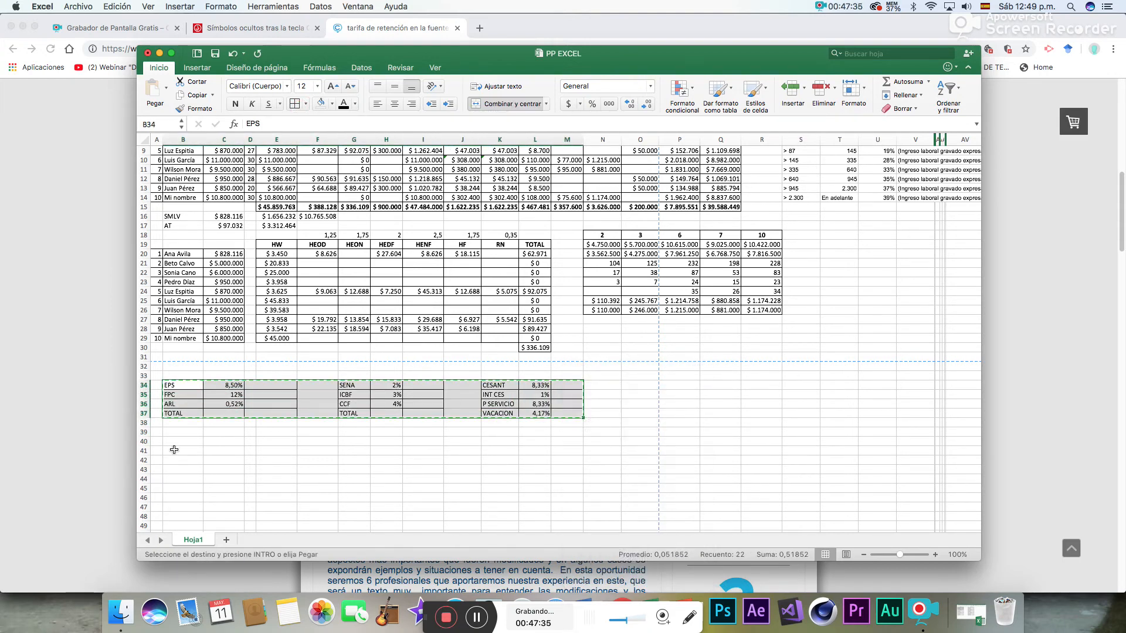
left_click(179, 442)
right_click(179, 443)
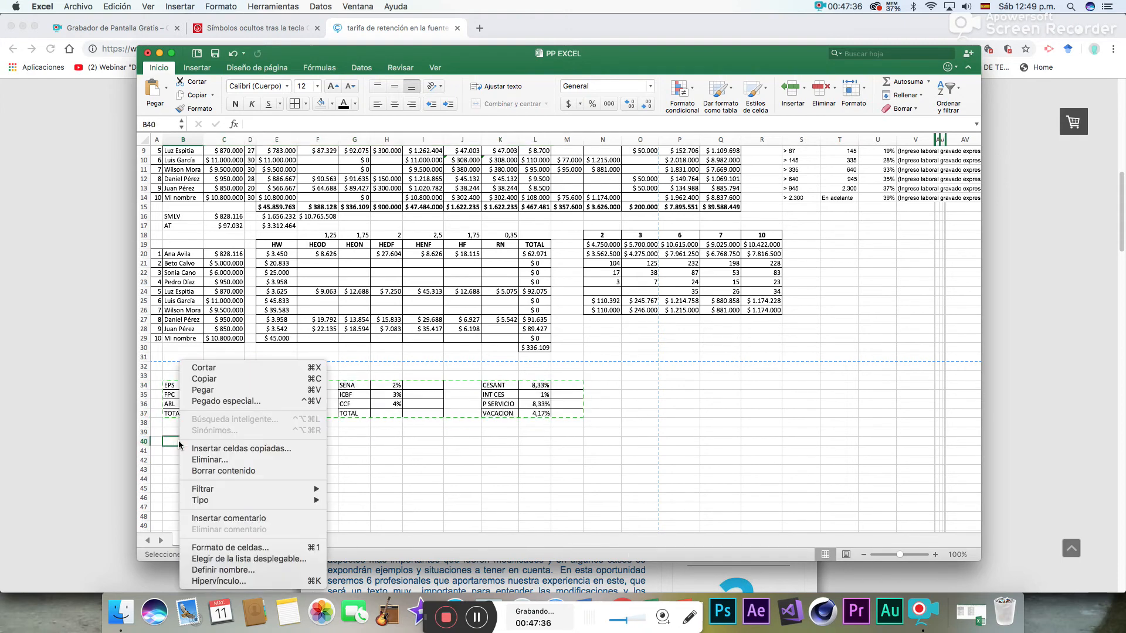
left_click(204, 390)
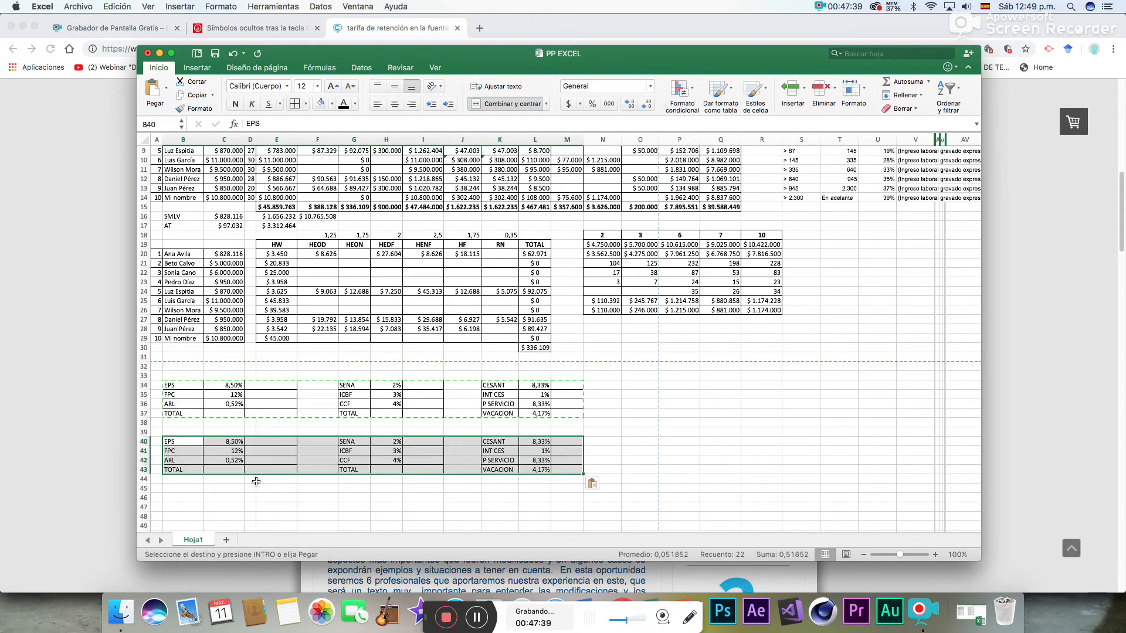
- Paste another copy of the three rate tables starting at B46
left_click(183, 499)
right_click(184, 499)
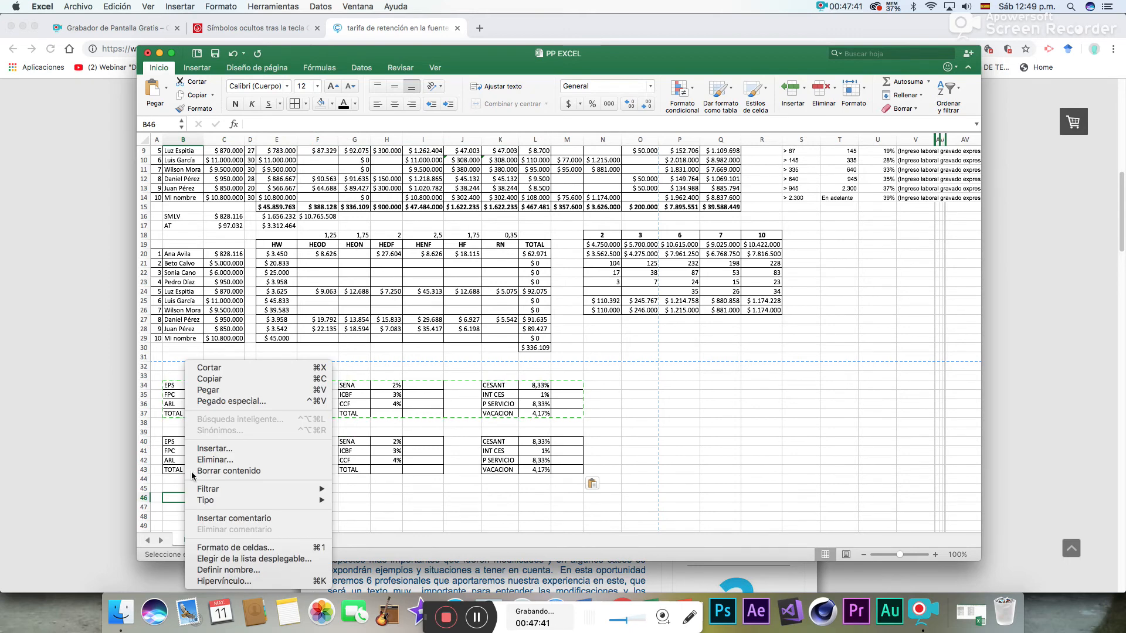
left_click(203, 401)
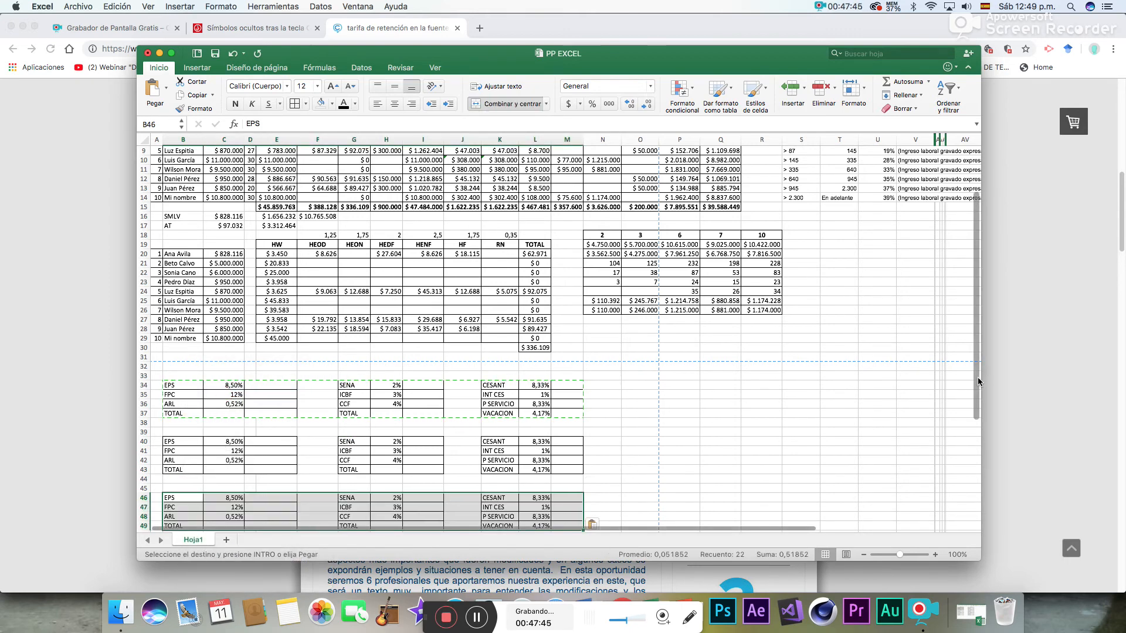
- Enter the labels T. DEV and IBC in O34:O35, beside the first row of rate tables
scroll(977, 378, "down", 3)
left_click(616, 392)
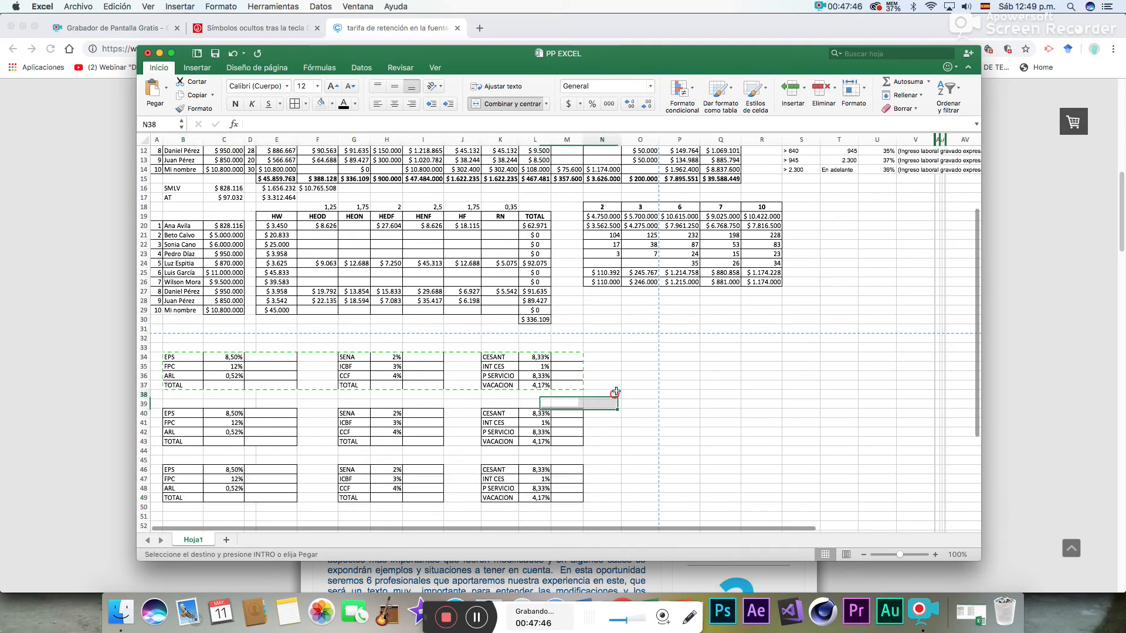
left_click(616, 360)
left_click(640, 360)
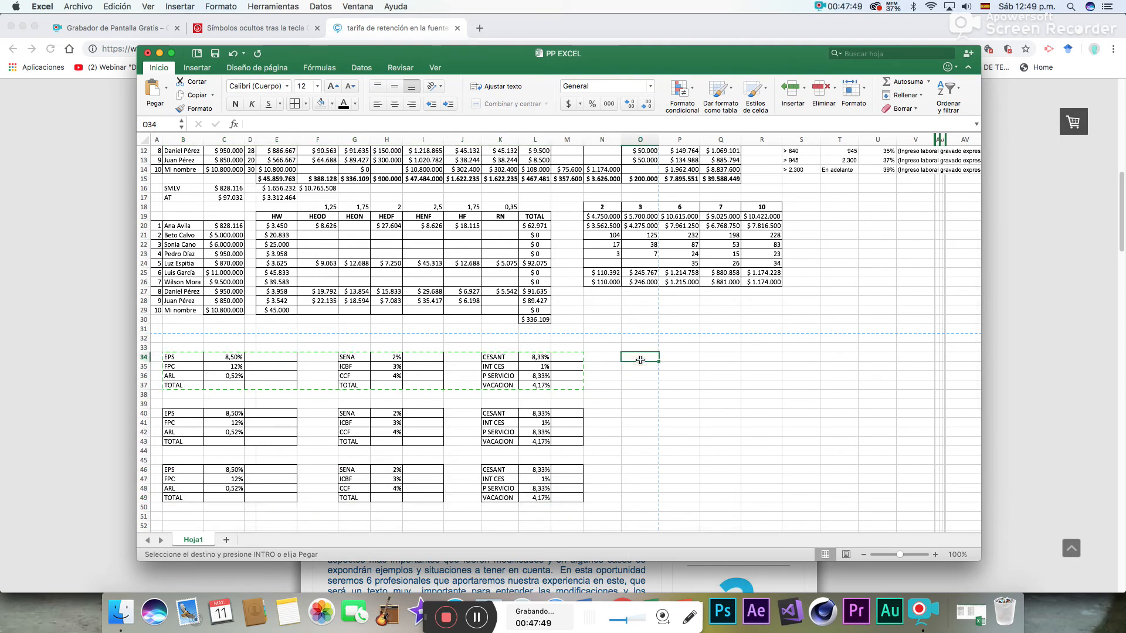
double_click(640, 359)
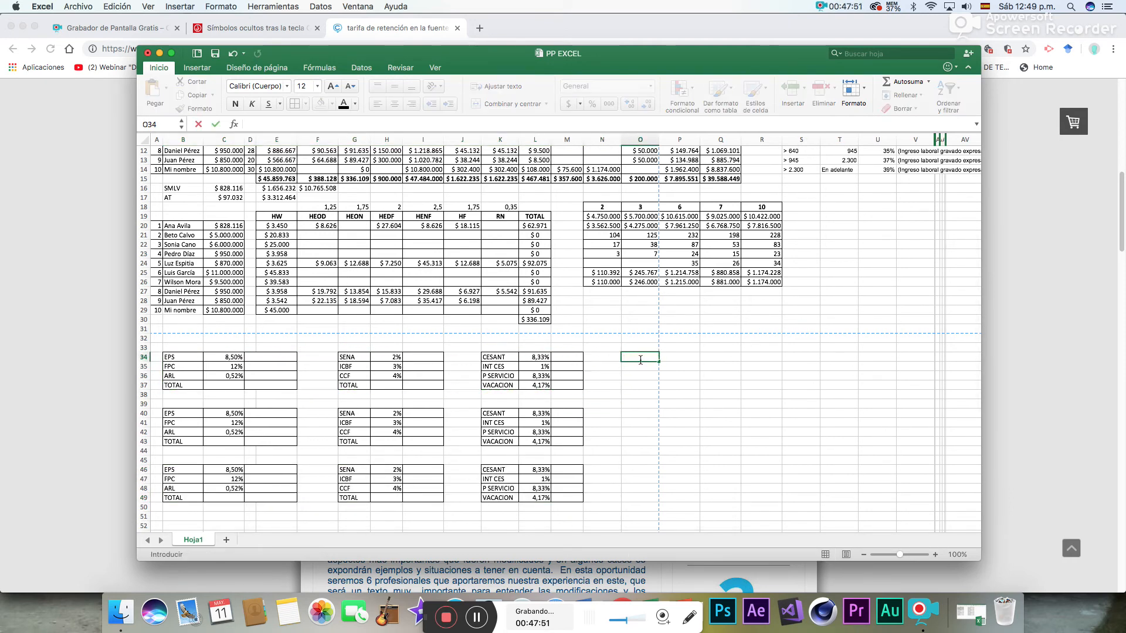
type("T. DEV")
key("Return")
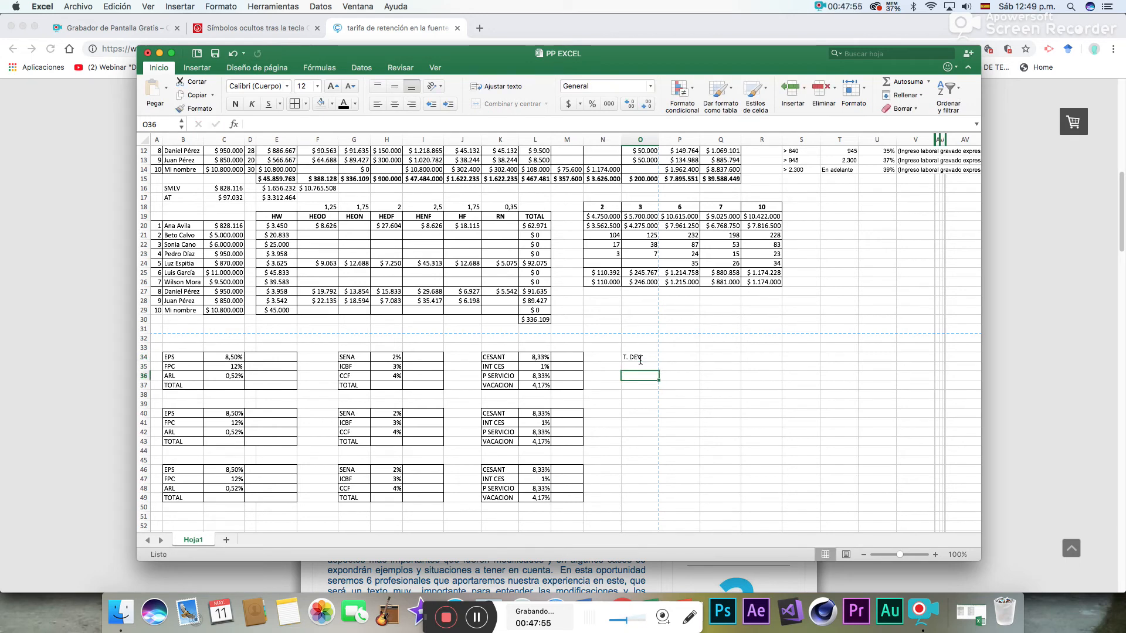
type("IBC")
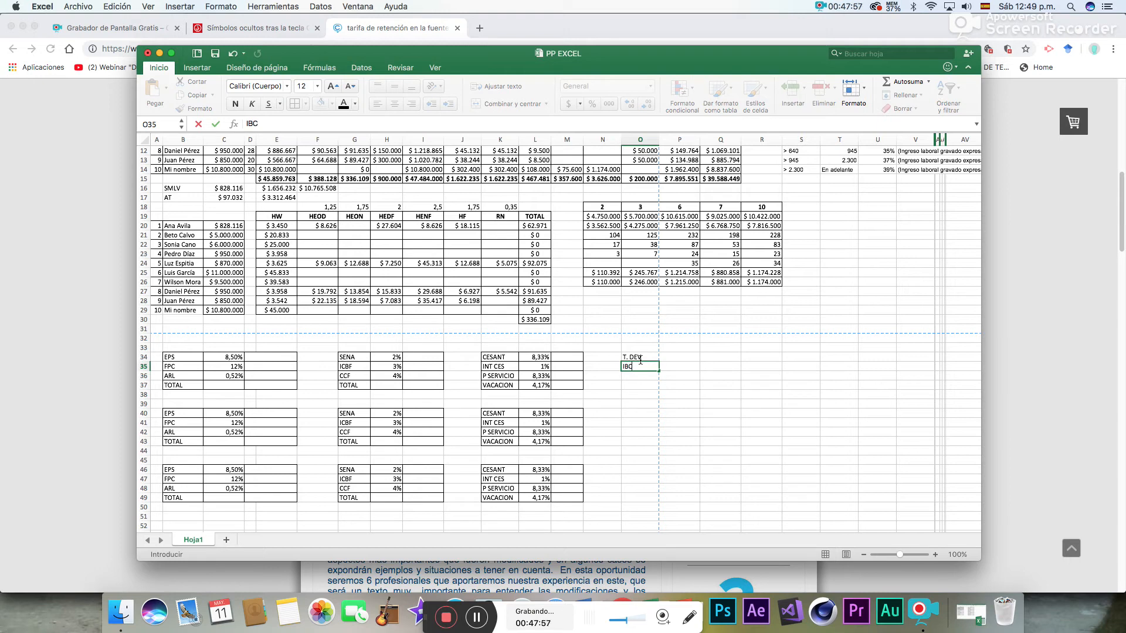
key("Return")
key("Return")
key("Return")
key("Down")
key("Down")
key("Down")
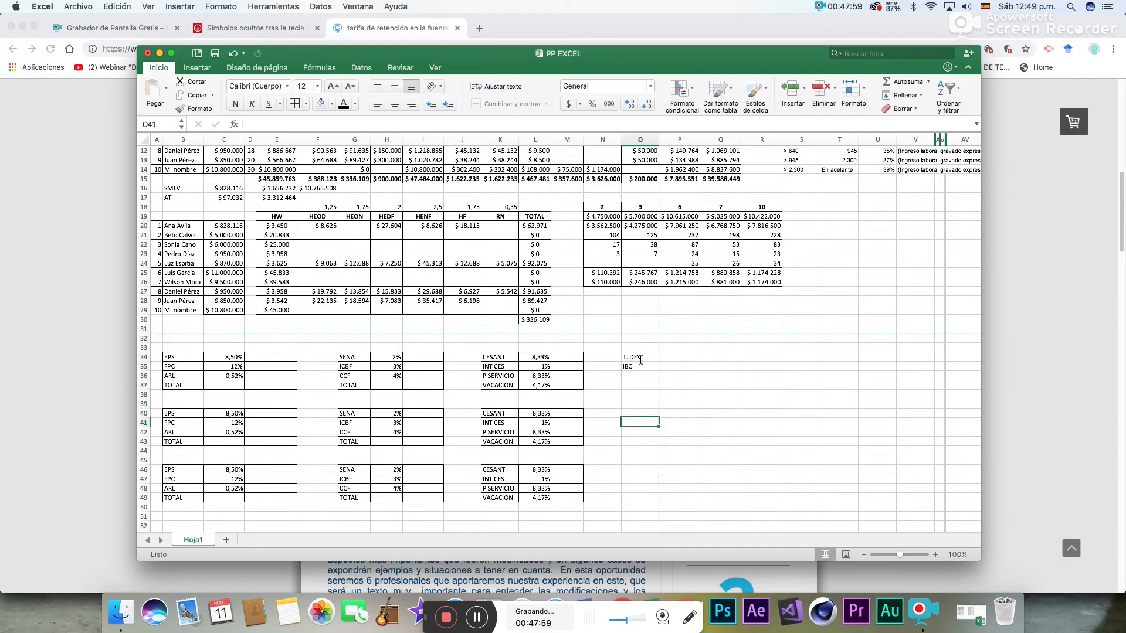
- Enter the label T DEV in O41 and O46, and F SALARIAL in O47, beside the copied rate tables
type("T DEV")
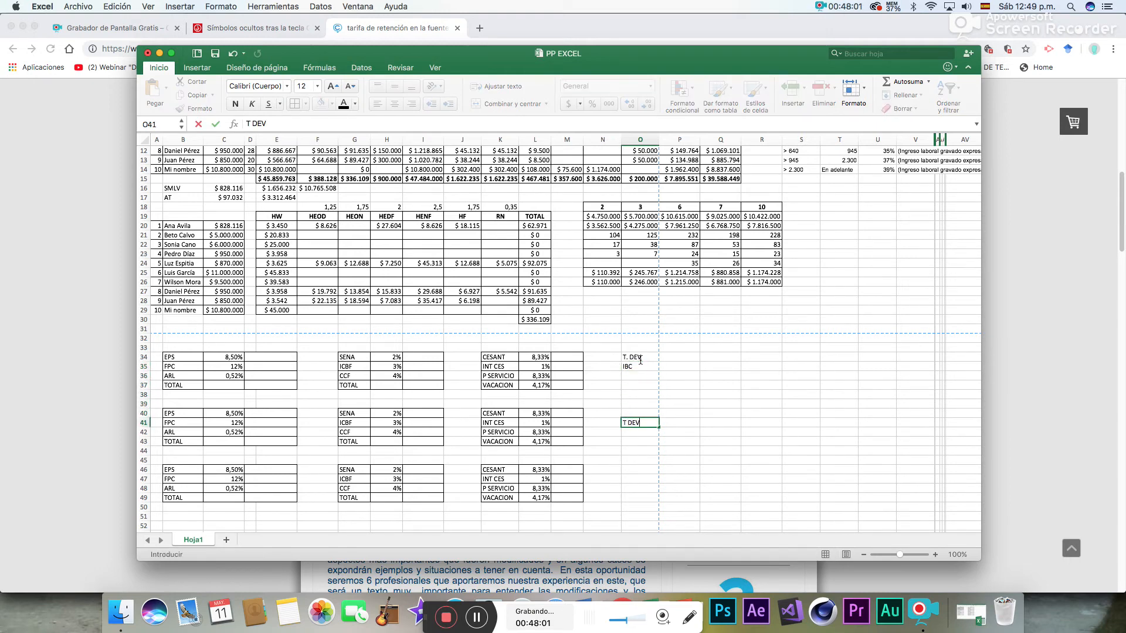
key("Return")
key("Return")
key("Return")
key("Return")
key("Return")
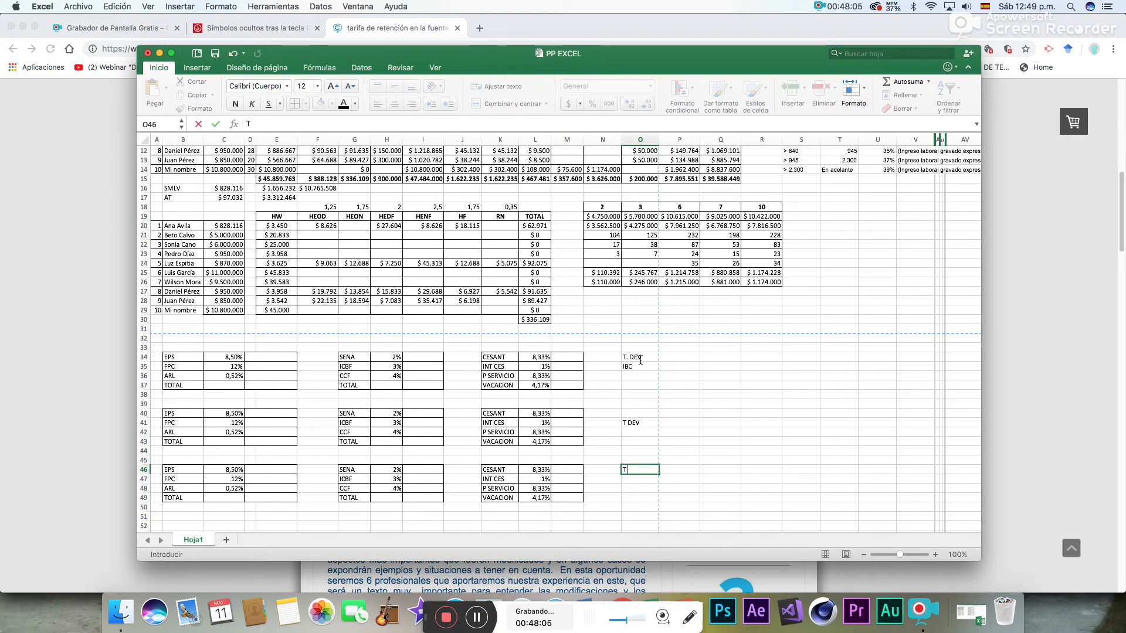
key("Return")
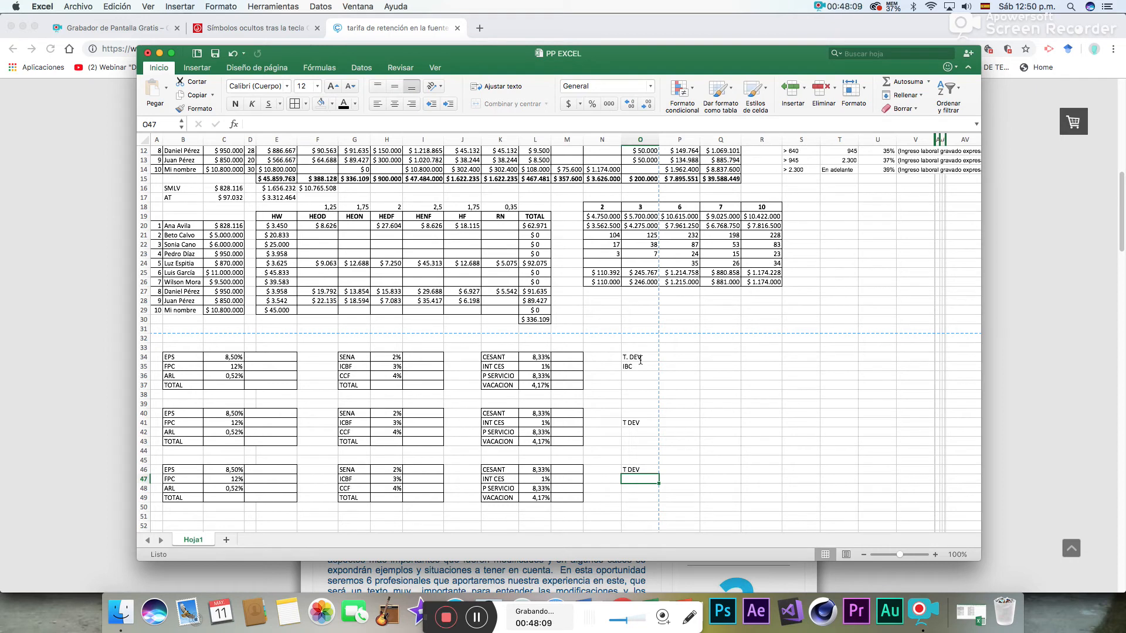
type("F")
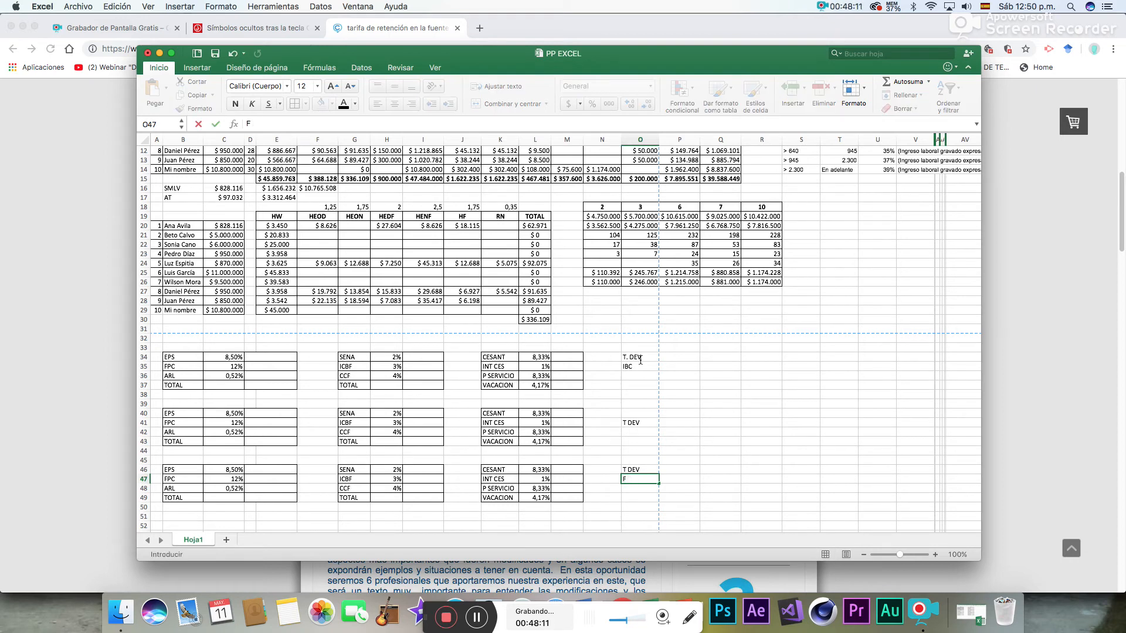
type(" DASALARIAL")
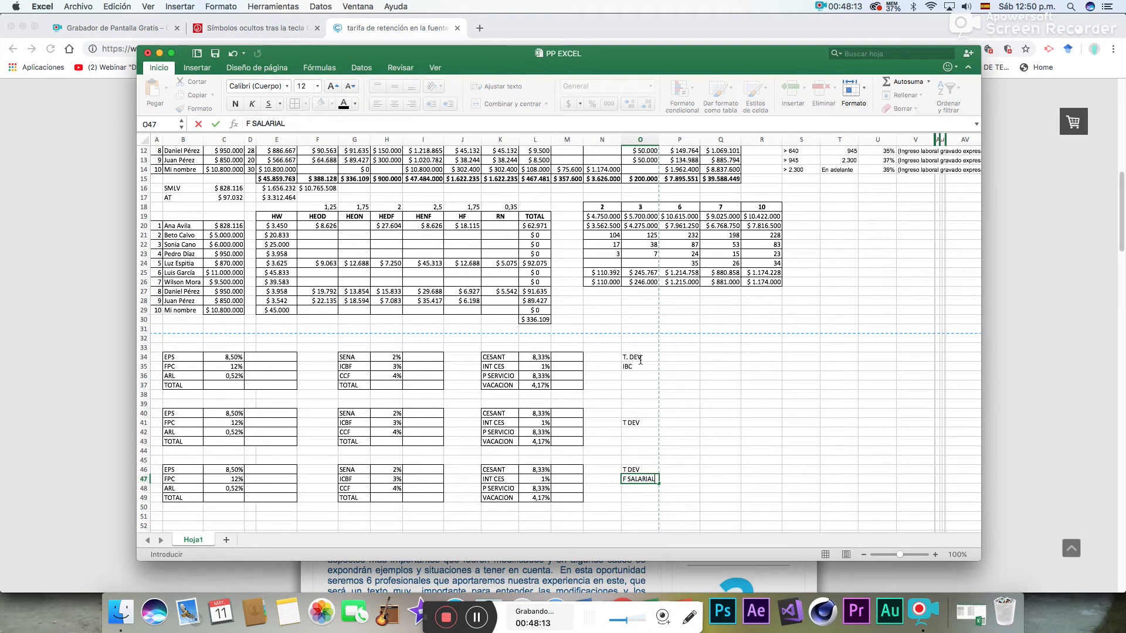
left_click(674, 413)
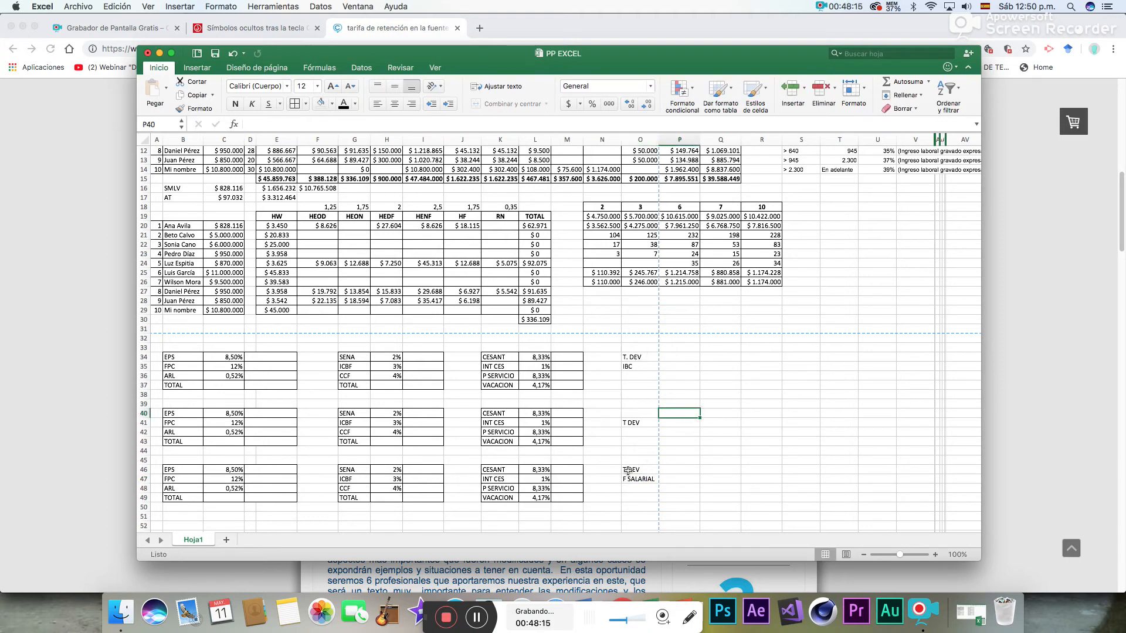
left_click_drag(629, 471, 627, 486)
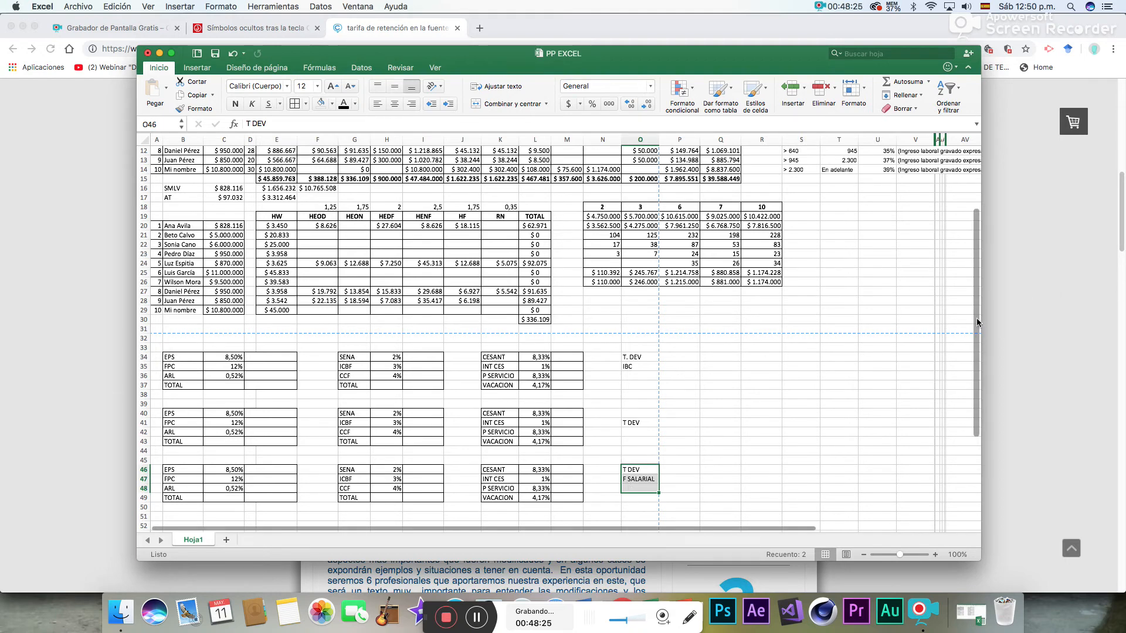
- Calculate ten times the SMLV in G16 with the formula =C16*10
left_click_drag(976, 316, 980, 240)
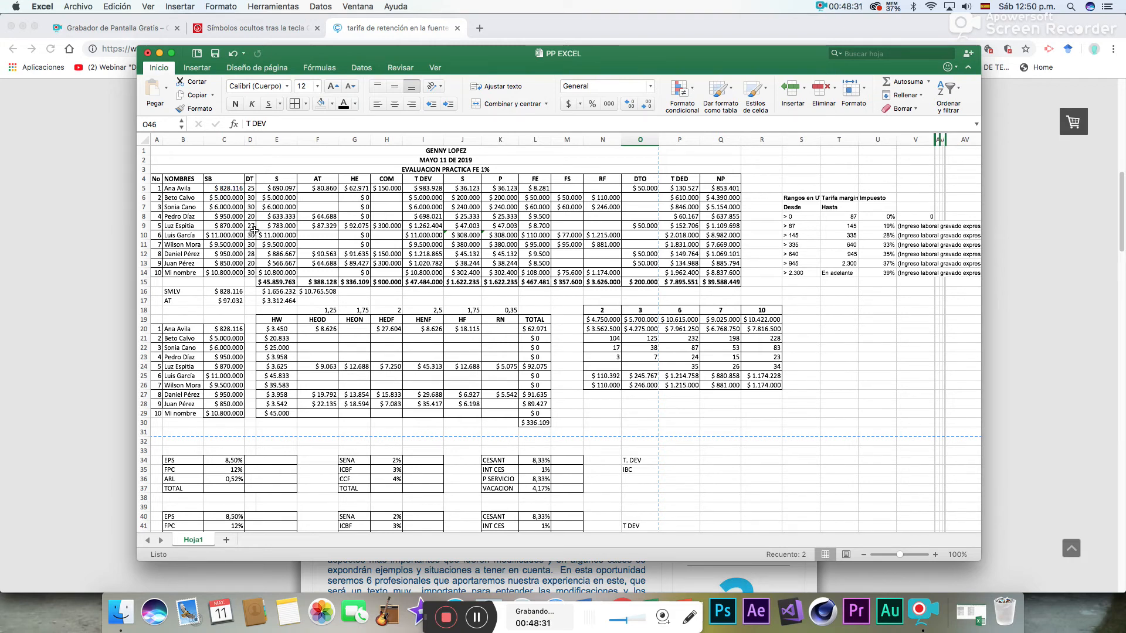
left_click(358, 292)
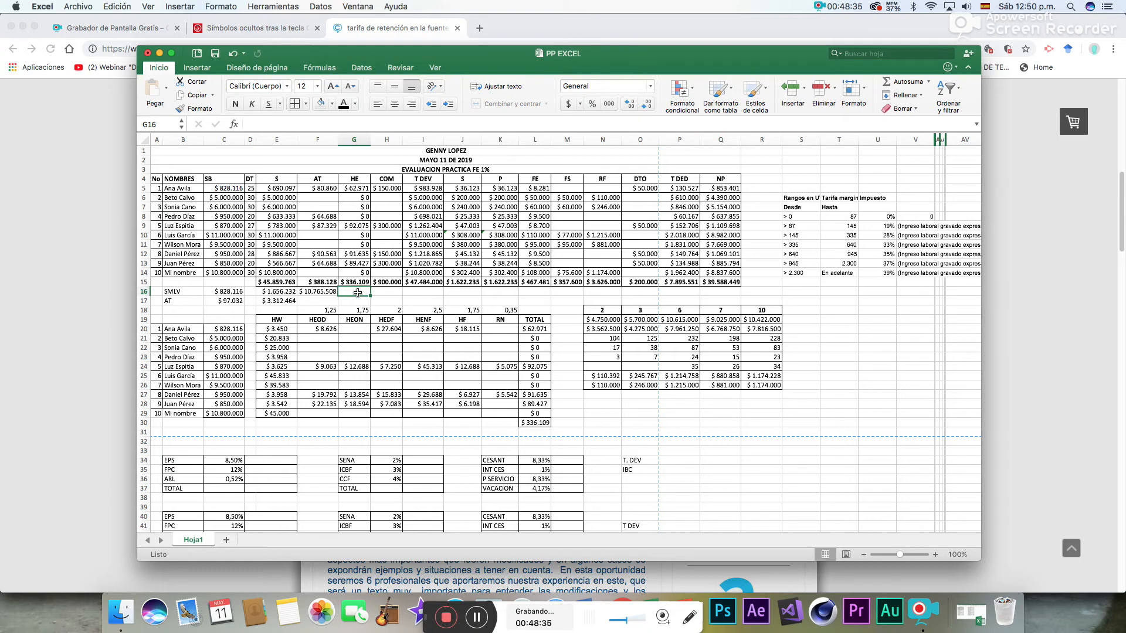
left_click(222, 189)
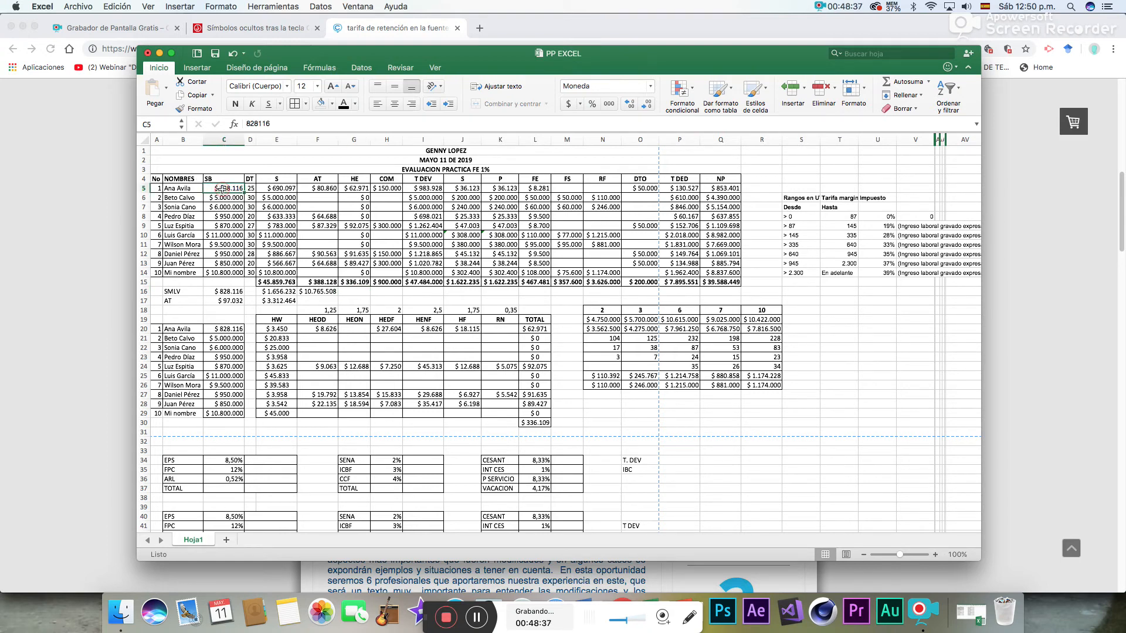
left_click(366, 295)
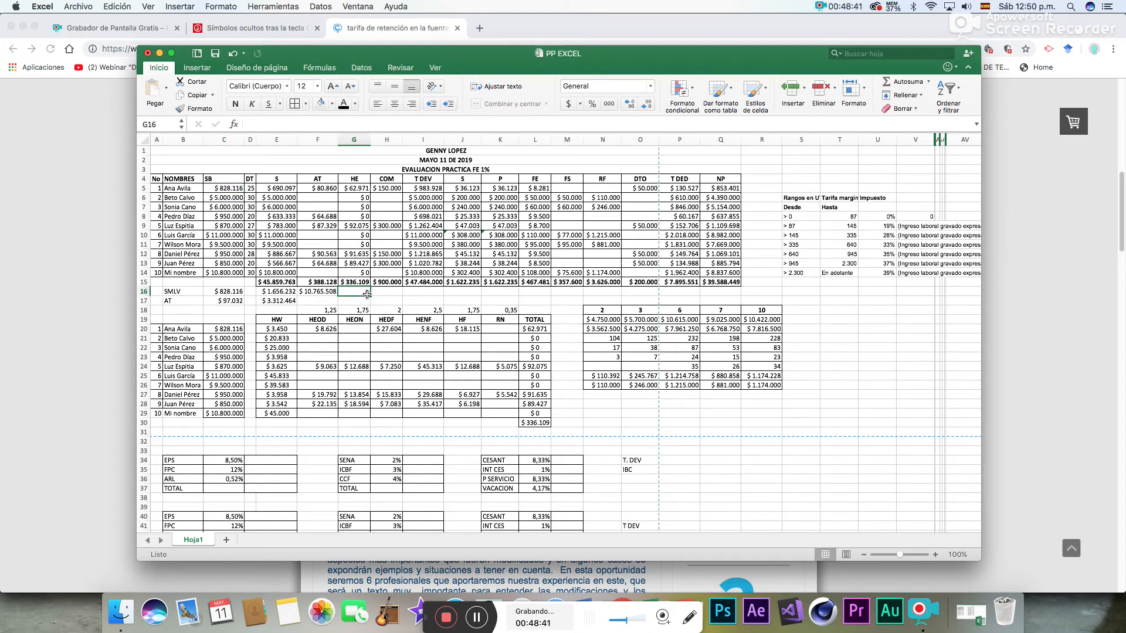
type("=")
left_click(220, 293)
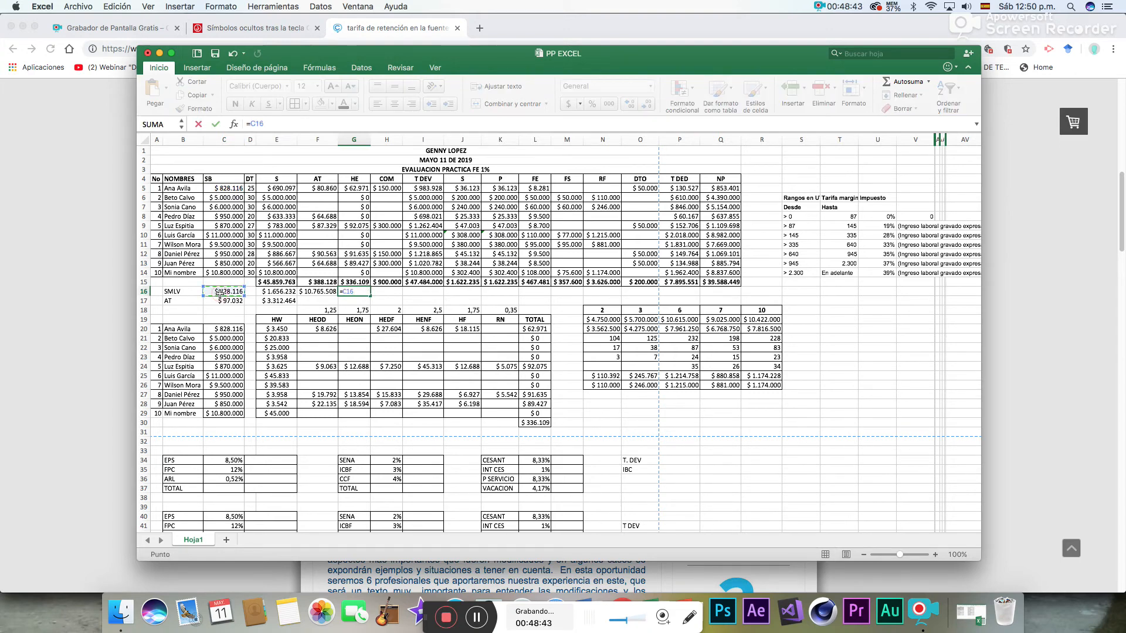
type("*10")
key("Return")
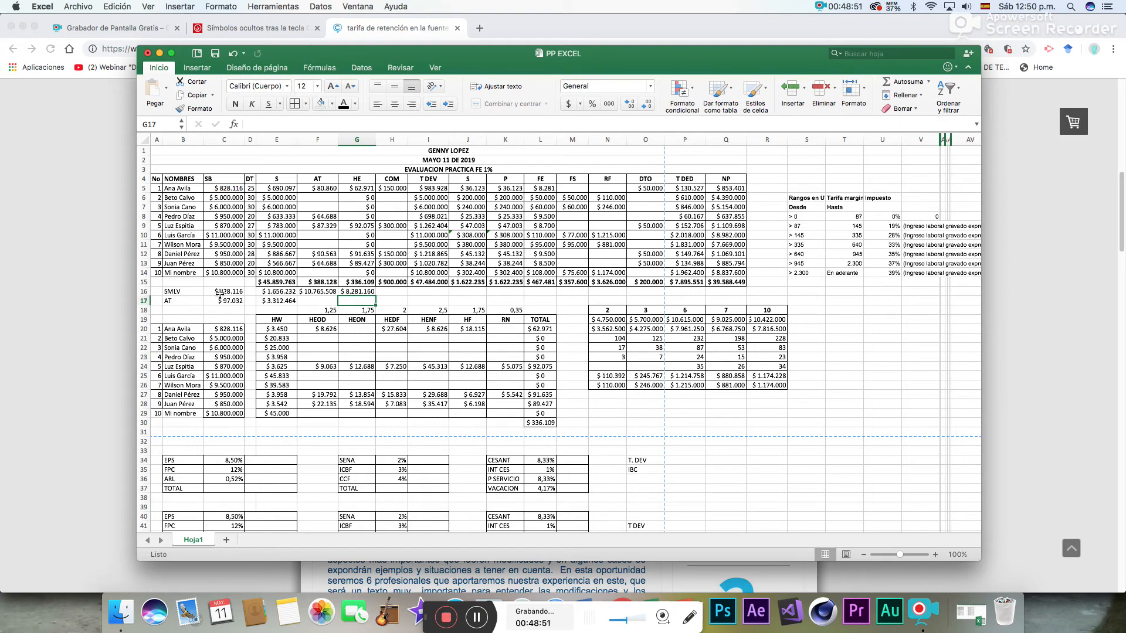
left_click(366, 292)
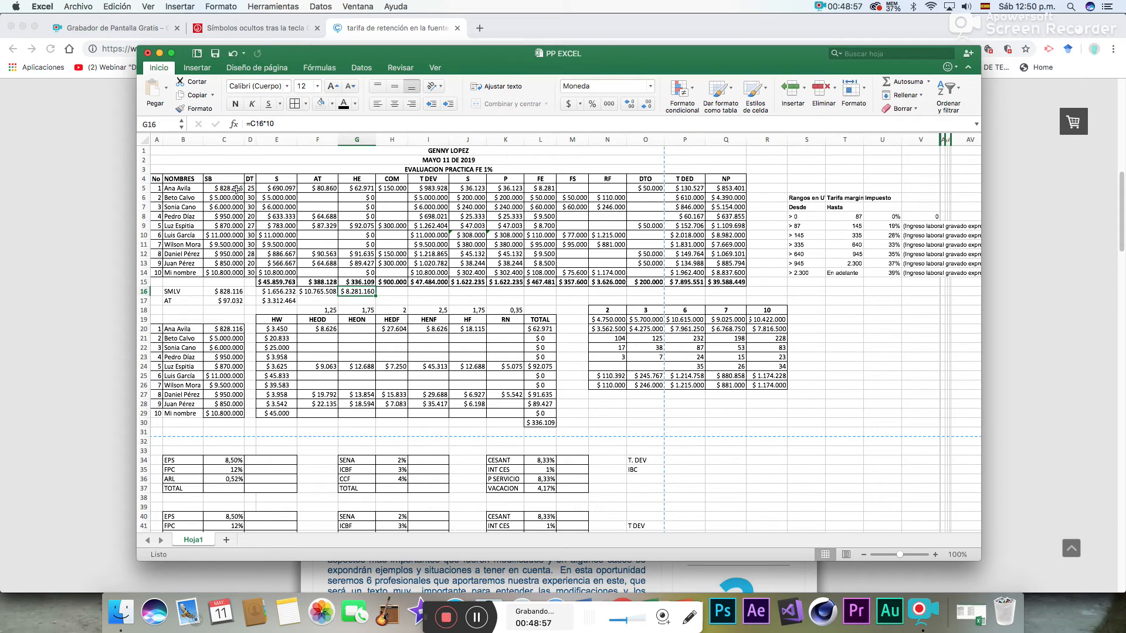
- Fill the SB salaries in C5:C9 with orange and the one in C10 with blue
left_click_drag(236, 188, 232, 225)
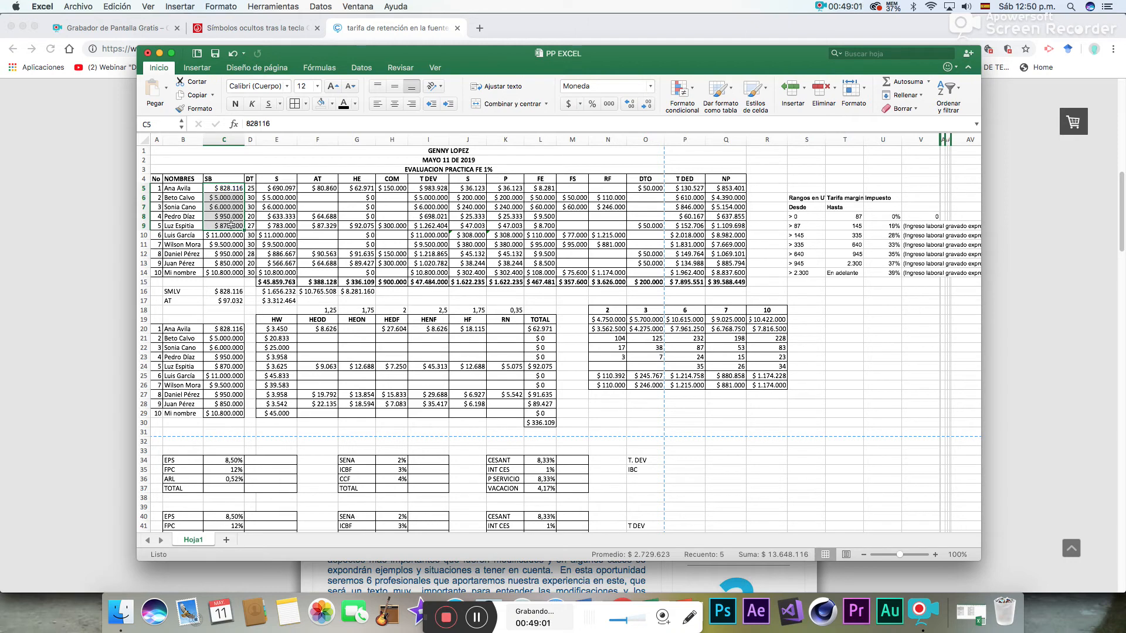
left_click(331, 103)
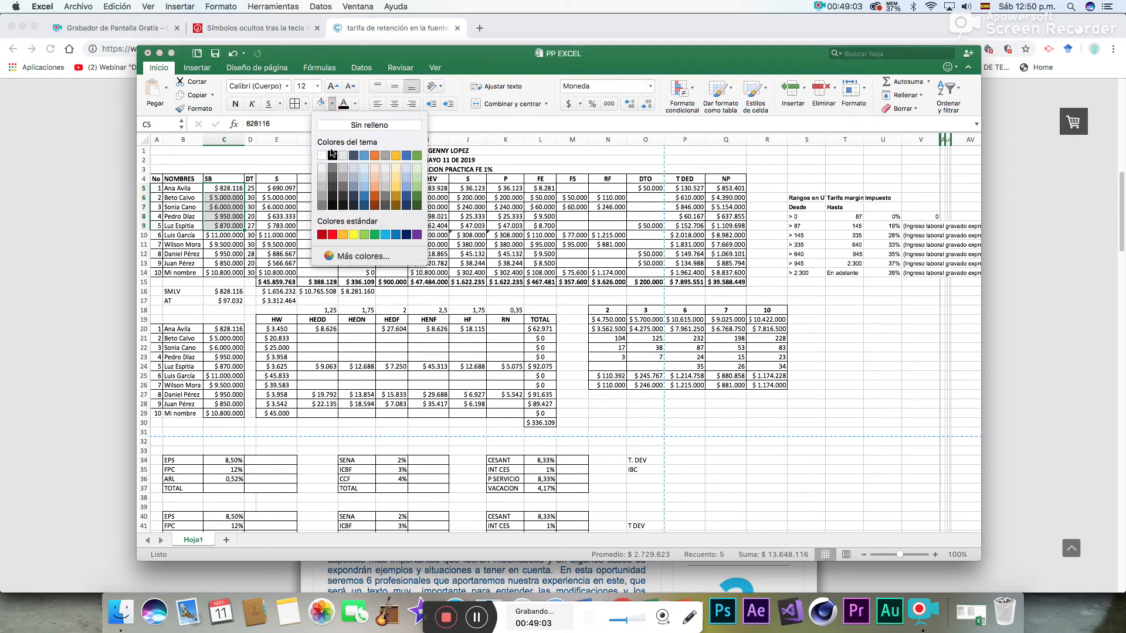
left_click(375, 156)
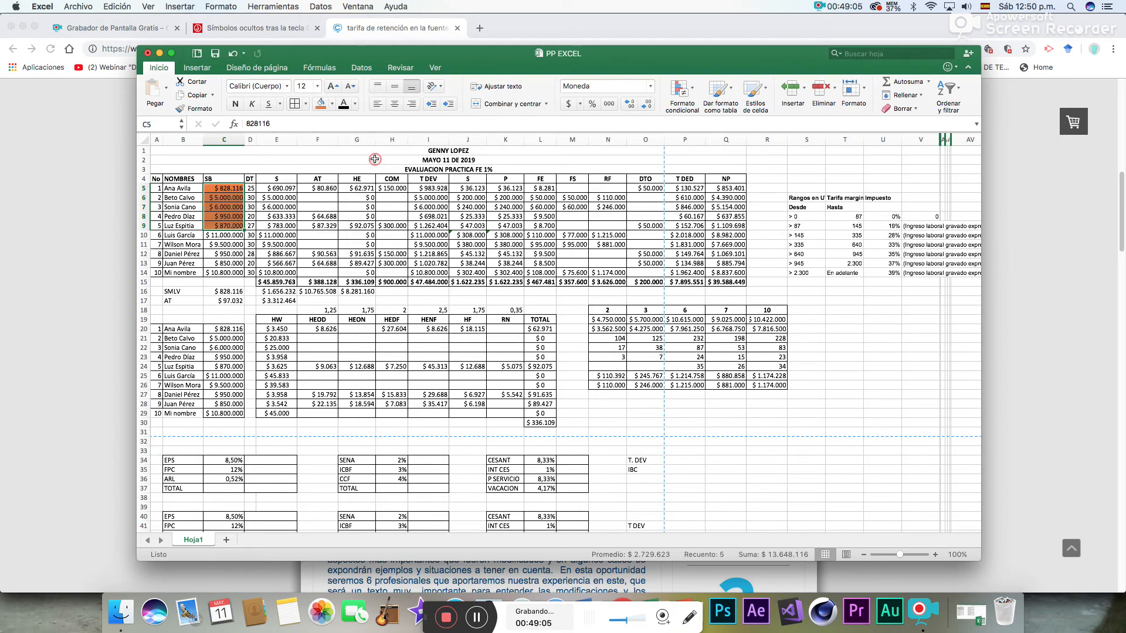
left_click(228, 236)
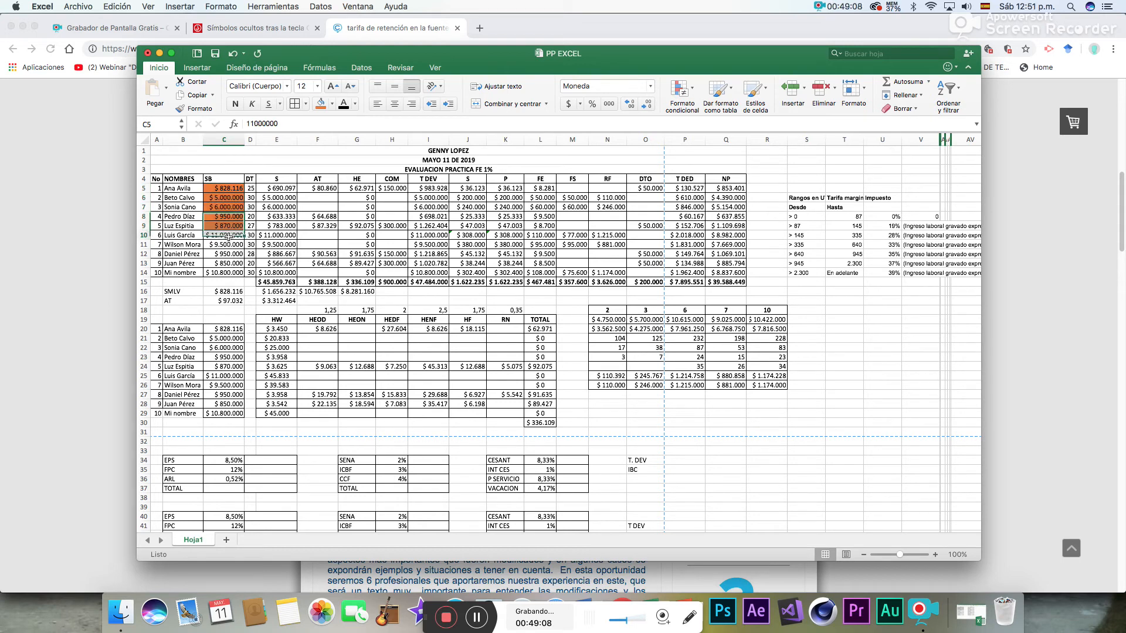
left_click(332, 103)
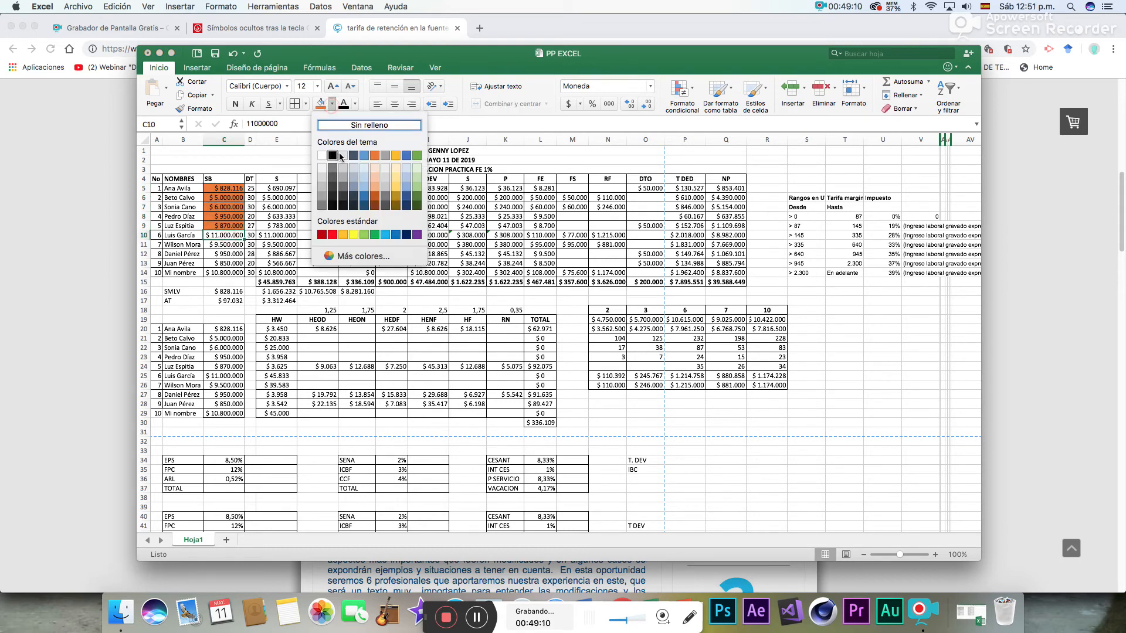
left_click(363, 180)
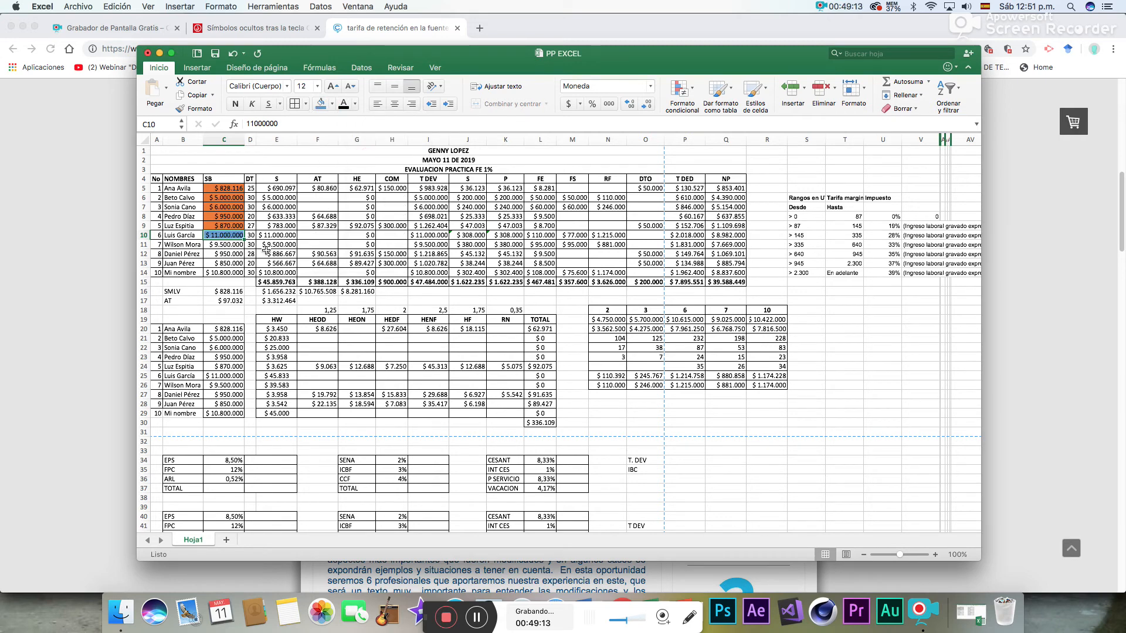
- Fill the SB salary in C11 with light green and those in C12:C13 with orange
left_click(226, 245)
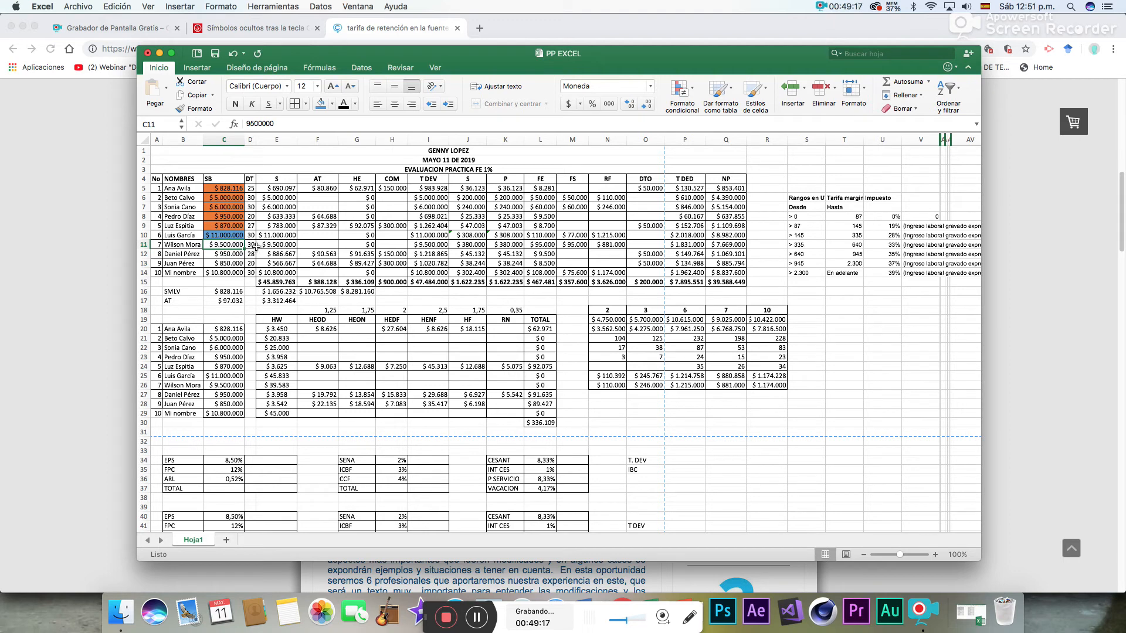
left_click(331, 104)
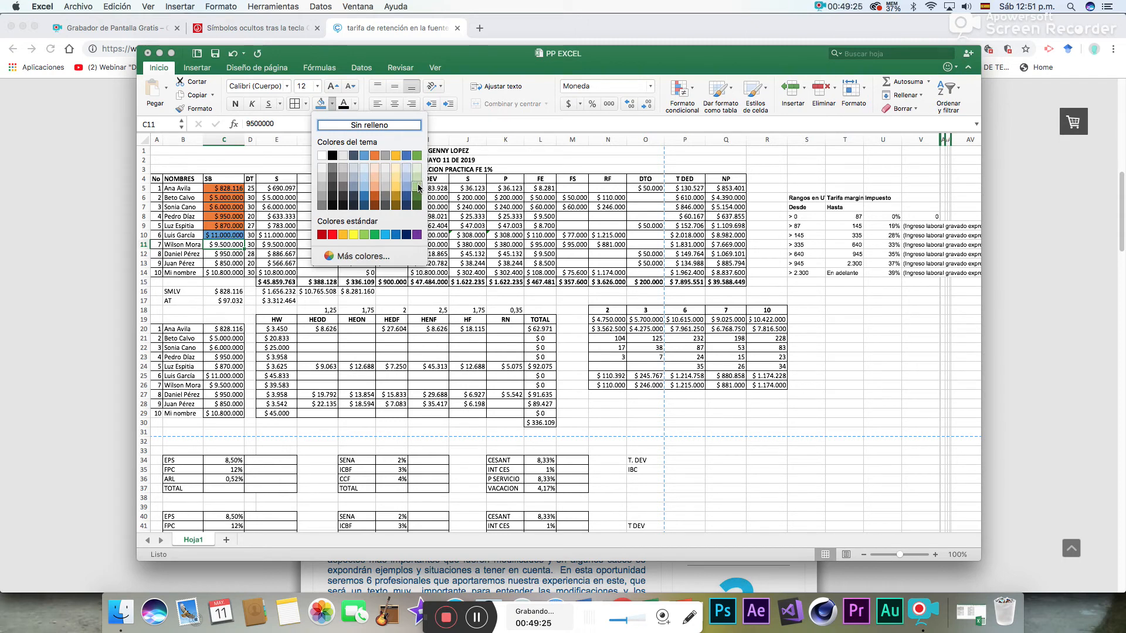
left_click(364, 235)
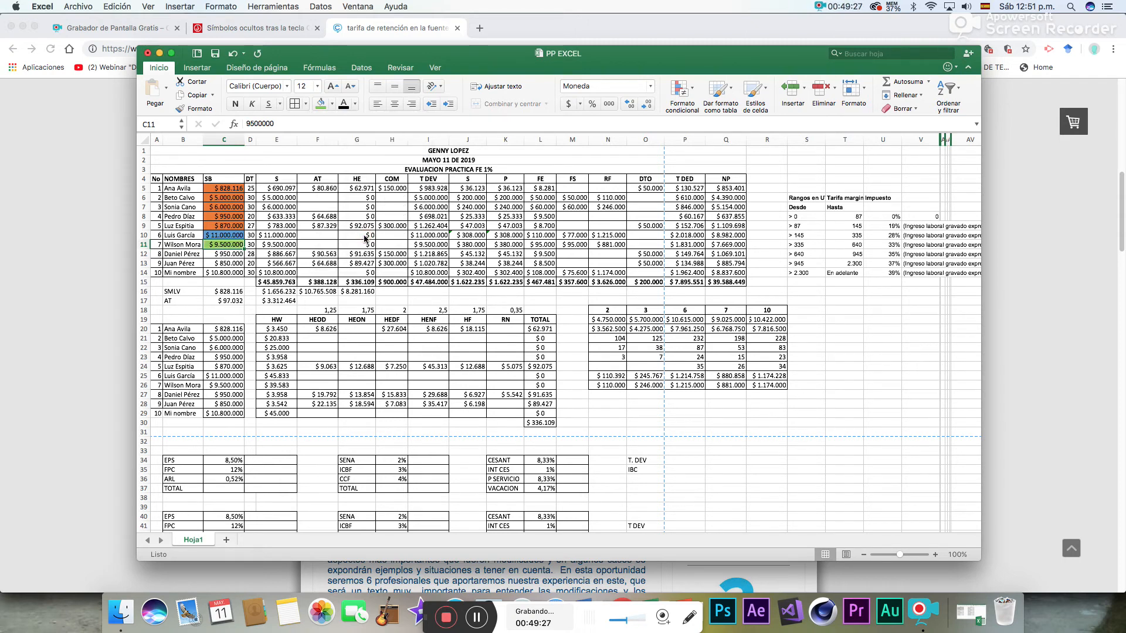
left_click_drag(223, 254, 223, 263)
left_click(332, 104)
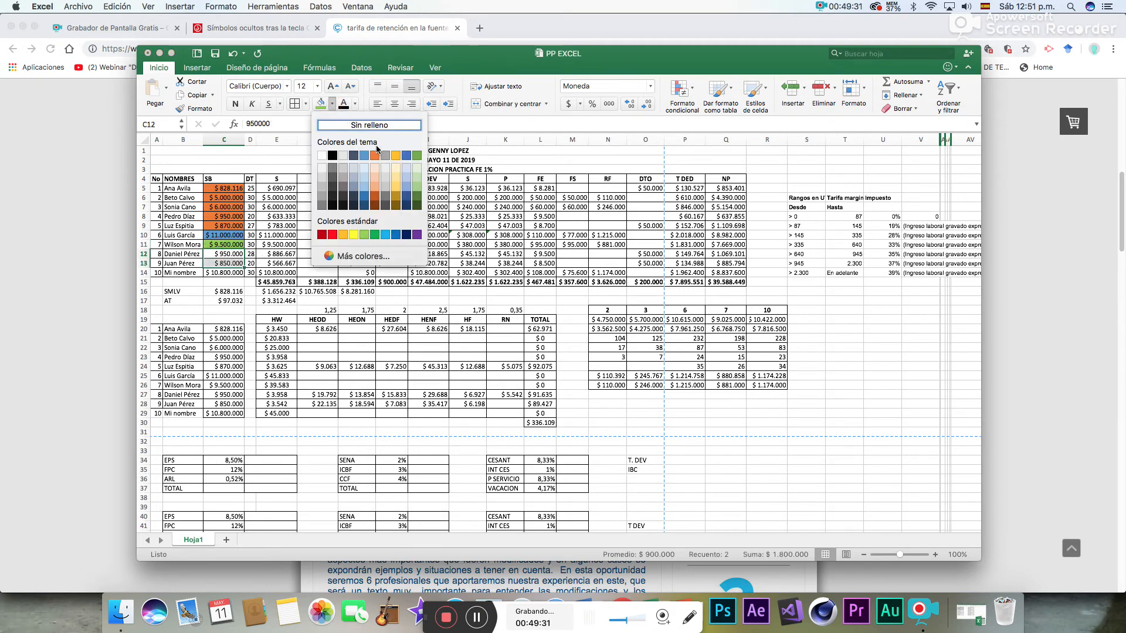
left_click(374, 158)
- Fill the last SB salary in C14 with blue
left_click(213, 273)
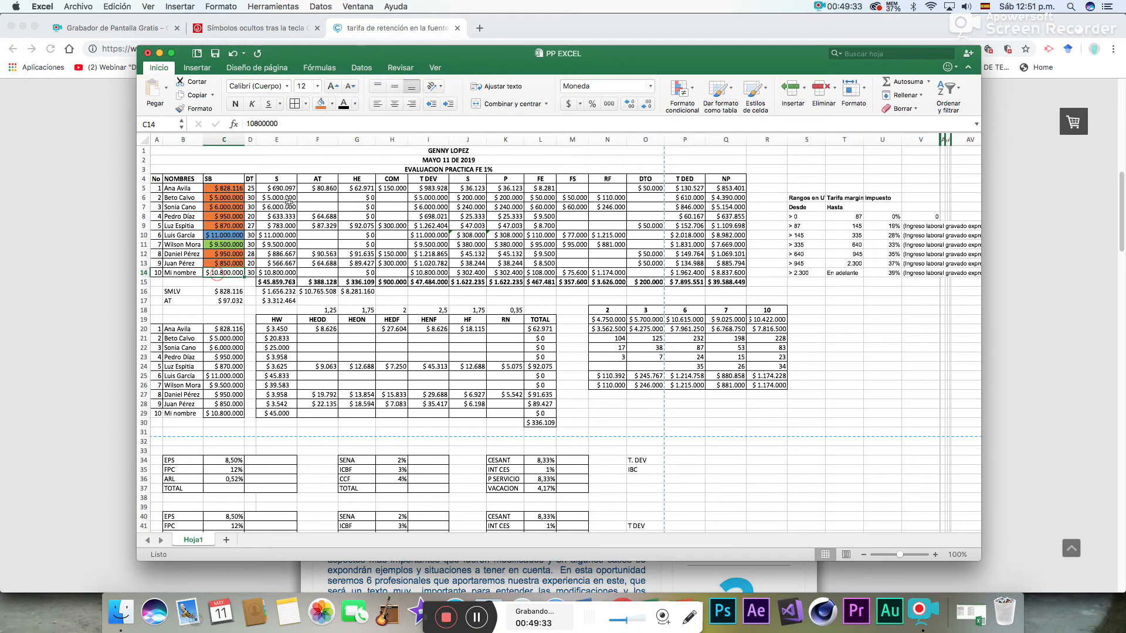
left_click(332, 104)
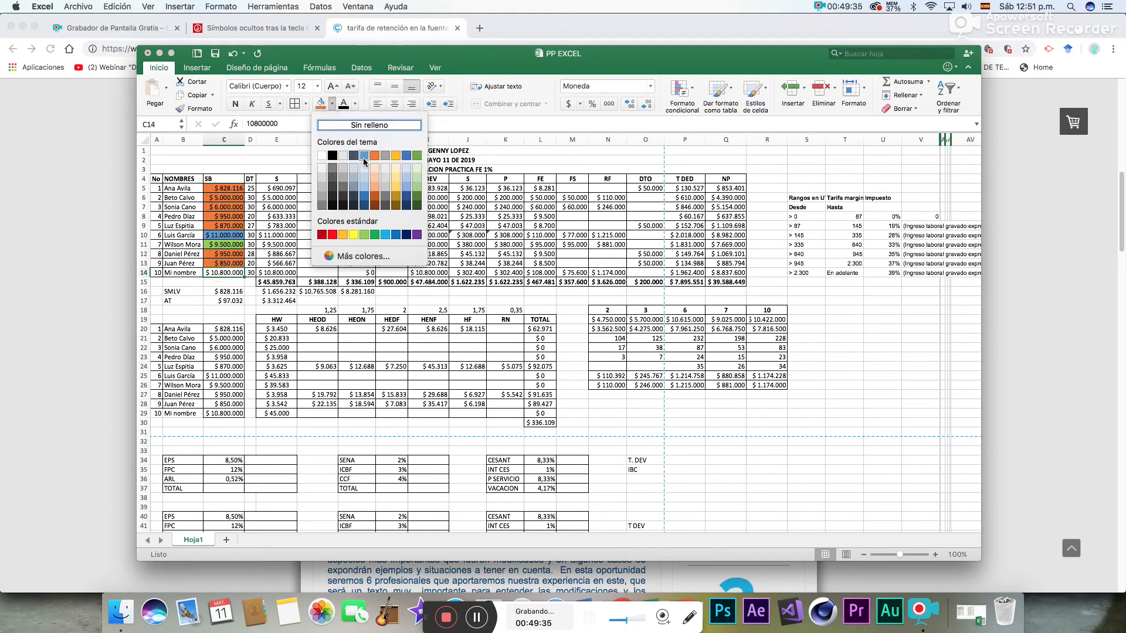
left_click(363, 159)
left_click(246, 292)
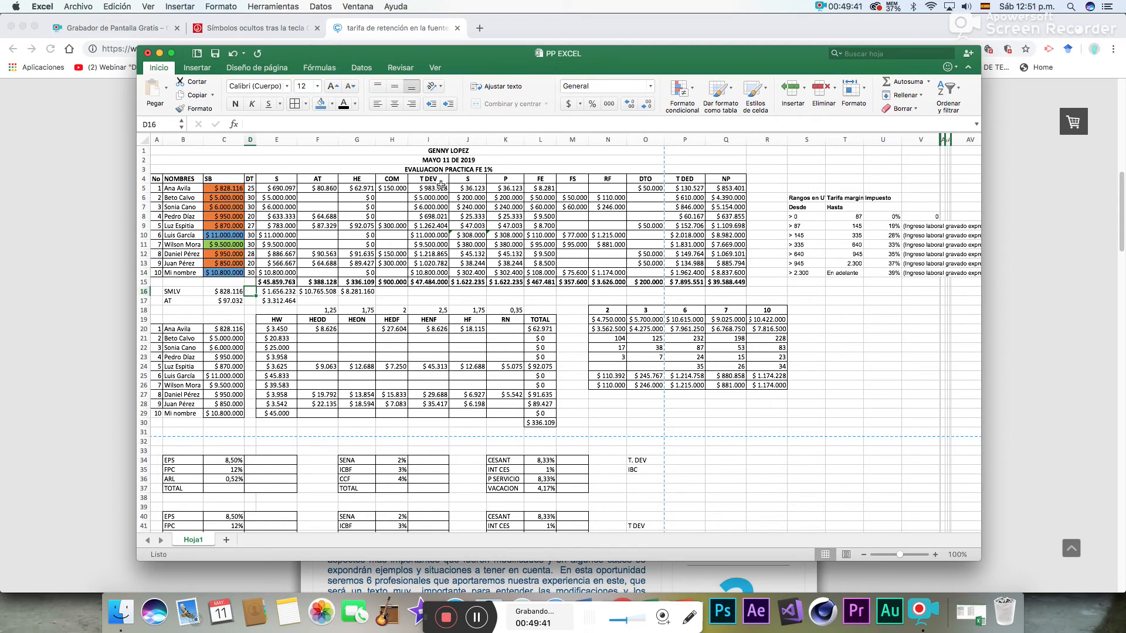
- Fill the T DEV amounts in I5:I9 and I12:I13 with the same orange
left_click_drag(440, 187, 436, 227)
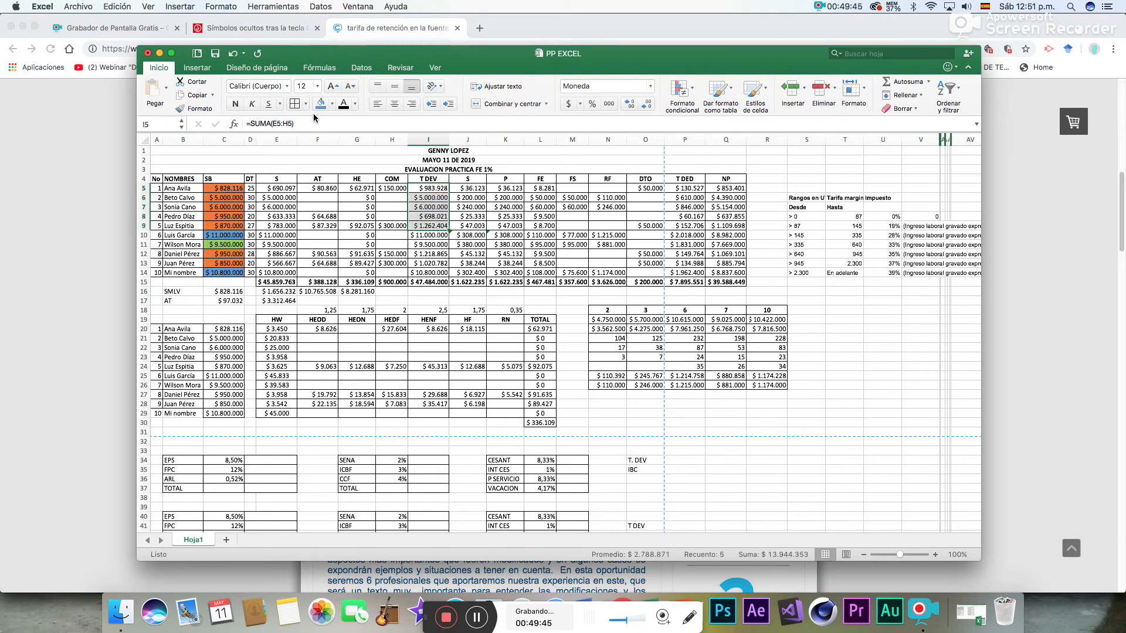
left_click(332, 103)
left_click(376, 155)
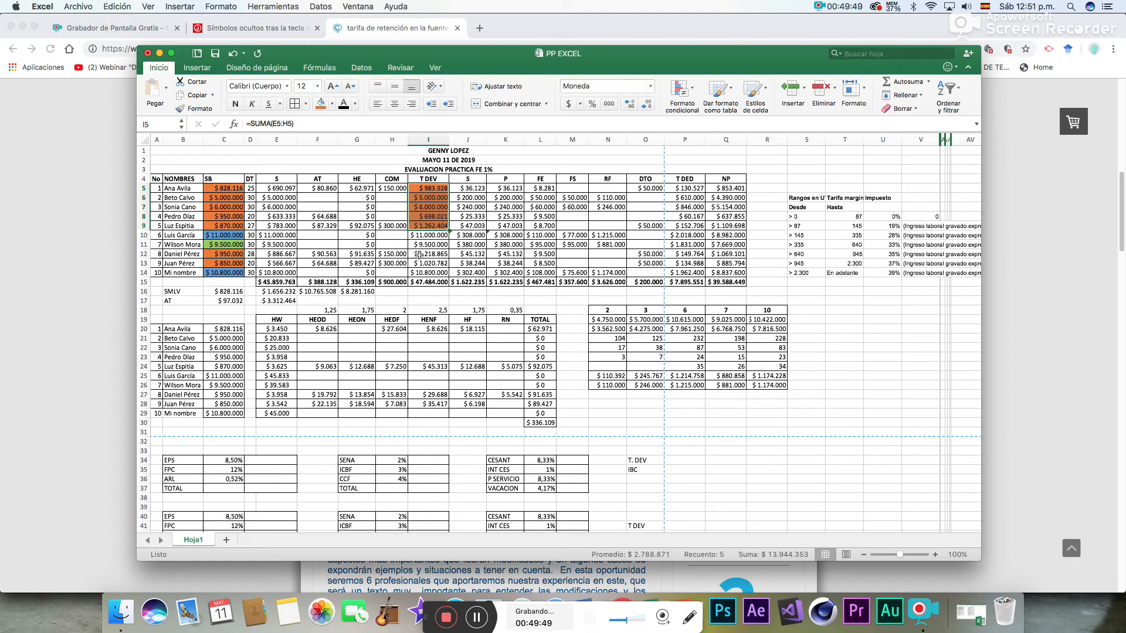
left_click_drag(419, 255, 420, 264)
left_click(321, 104)
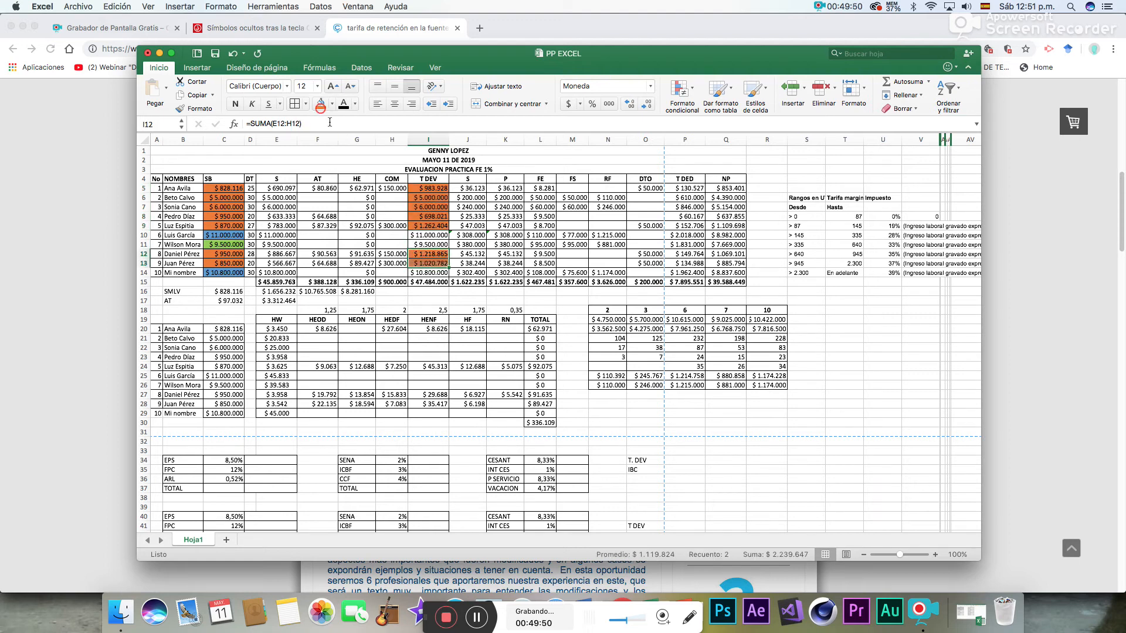
- Fill the T DEV amount in I10 with blue and the one in I11 with light green
left_click(425, 235)
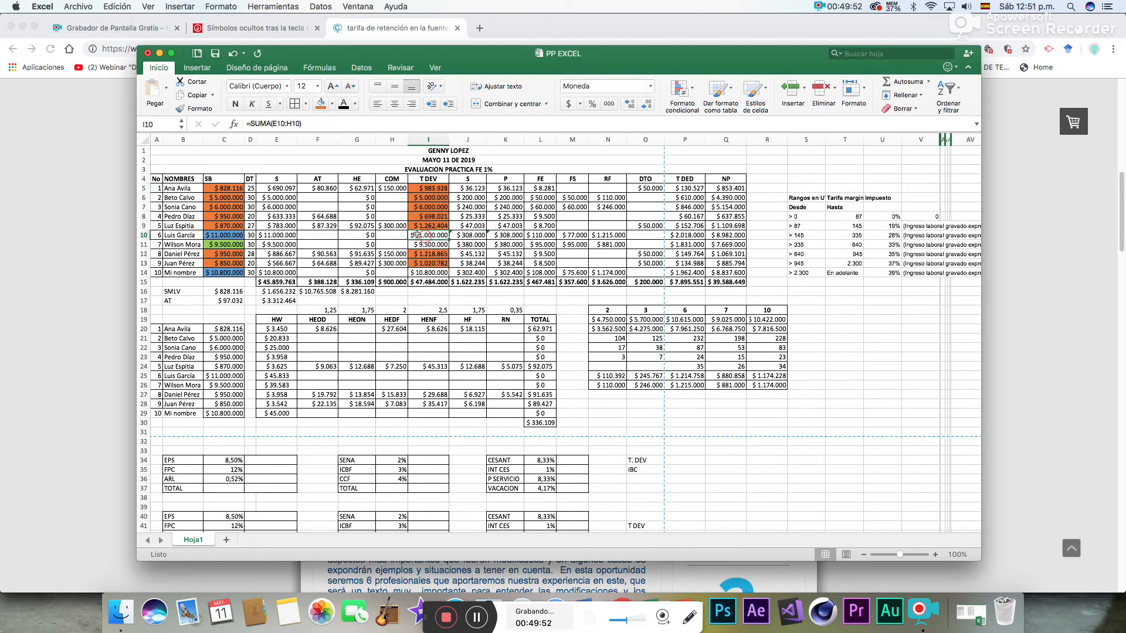
left_click(333, 104)
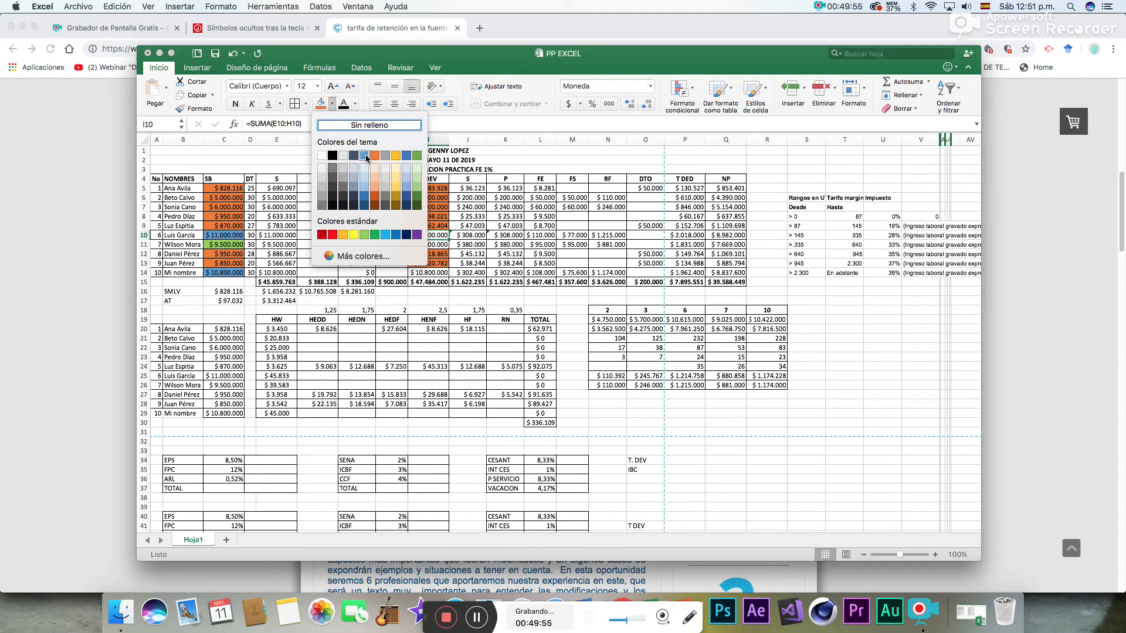
left_click(365, 155)
left_click(429, 247)
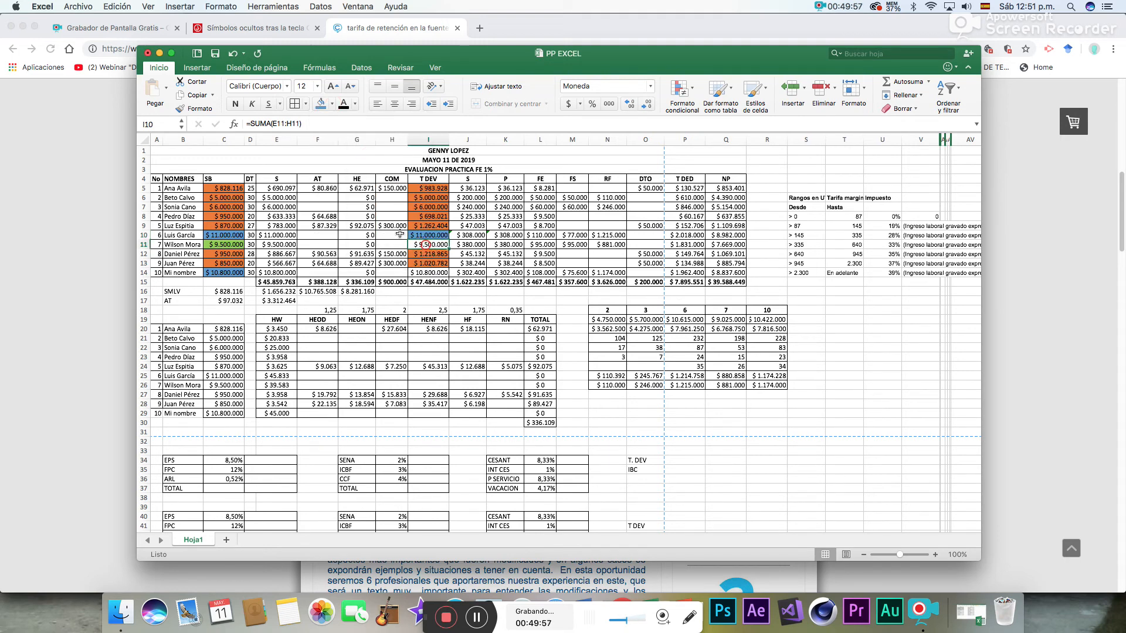
left_click(333, 106)
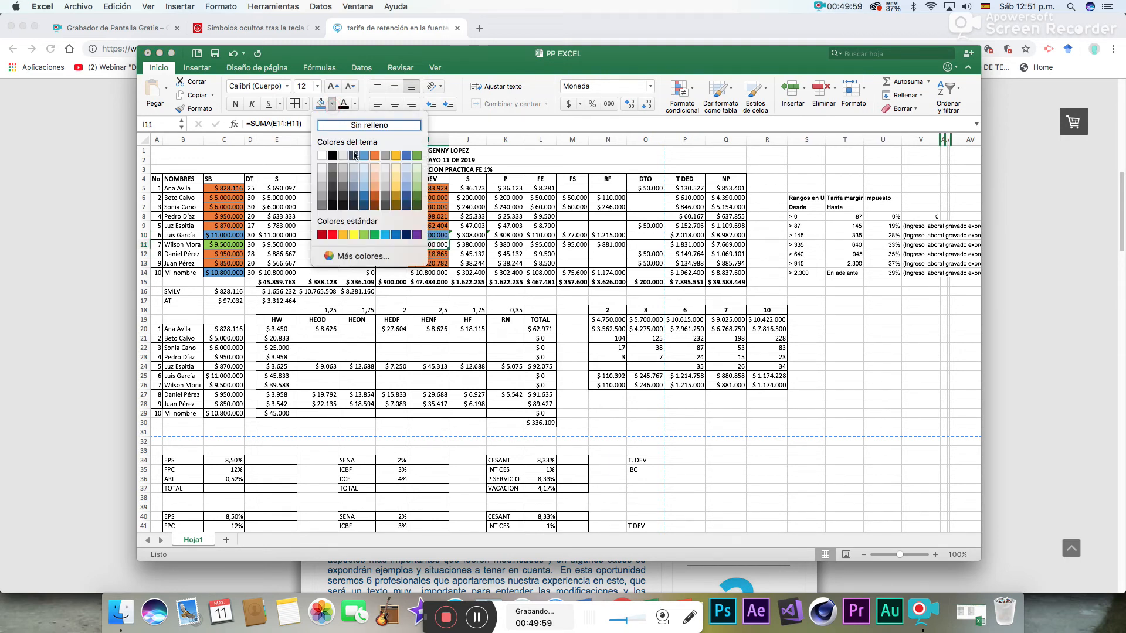
left_click(364, 235)
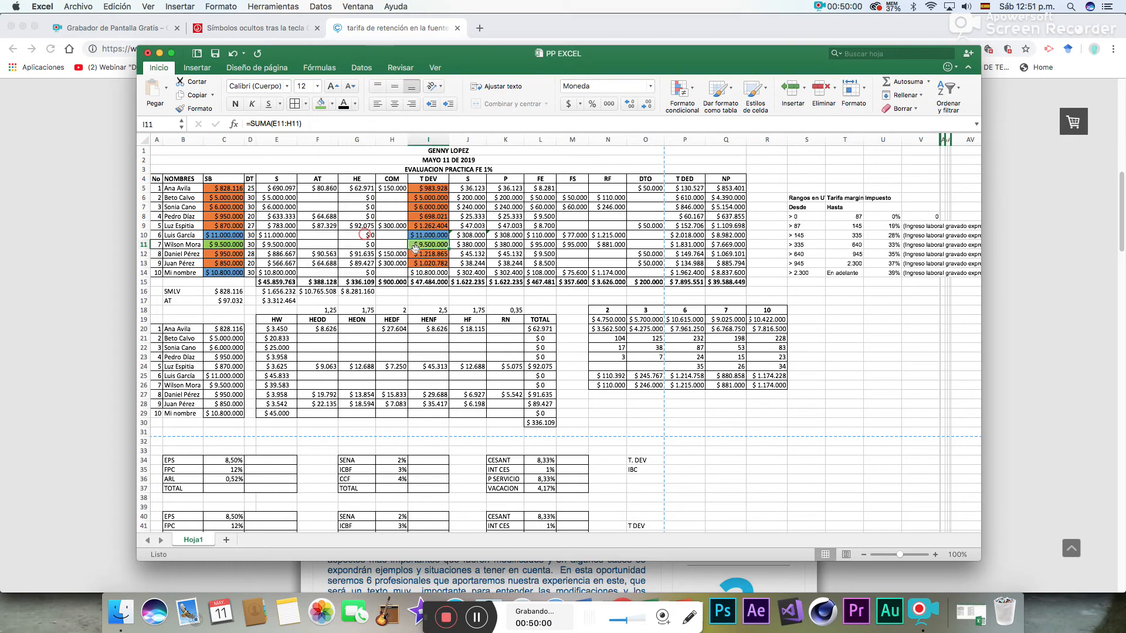
- Fill the T DEV amount in I14 with the same blue as the matching SB salary
left_click(428, 273)
left_click(333, 105)
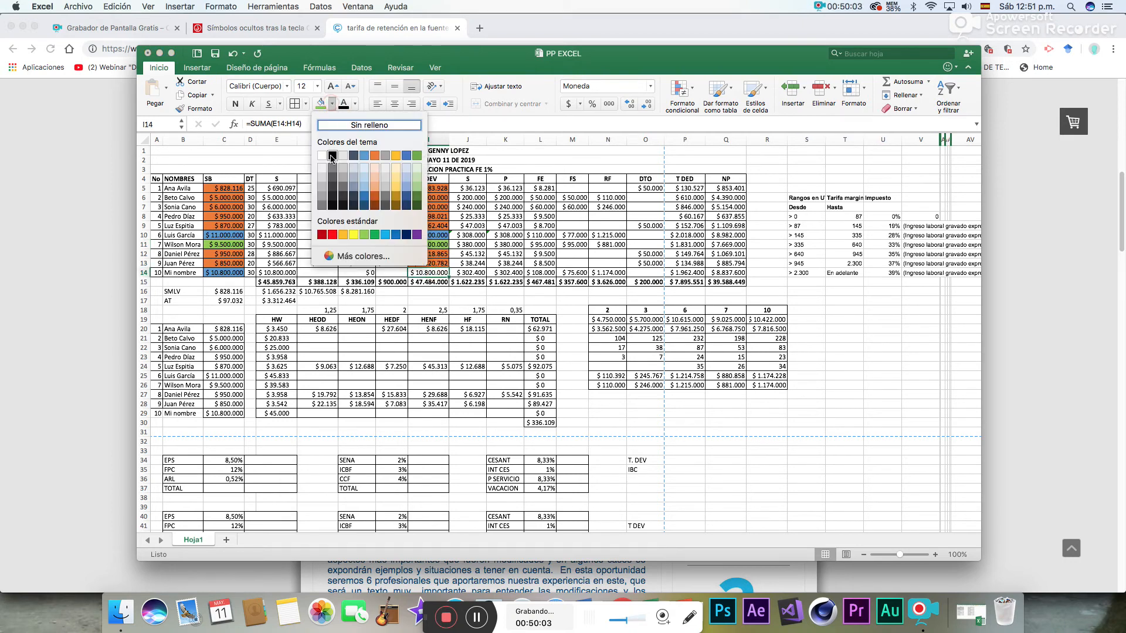
left_click(365, 159)
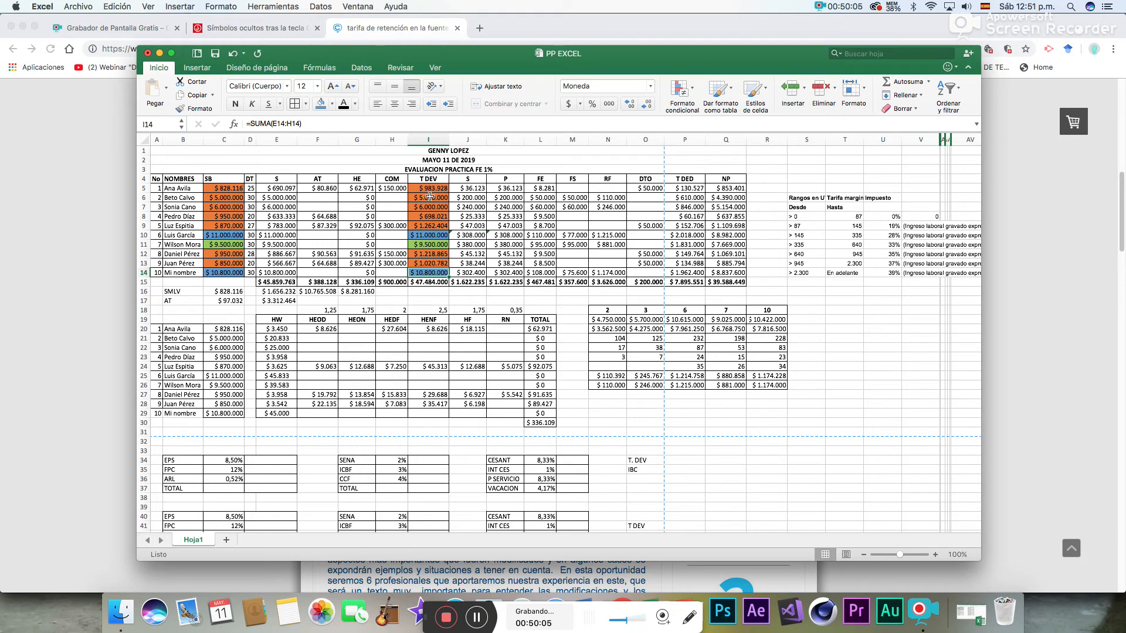
- Review the color-coded T DEV amounts in I5:I14 against the ten-minimum-wage limit in G16
key("Up")
key("Up")
key("Up")
key("Up")
key("Up")
key("Up")
key("Up")
key("Up")
key("Up")
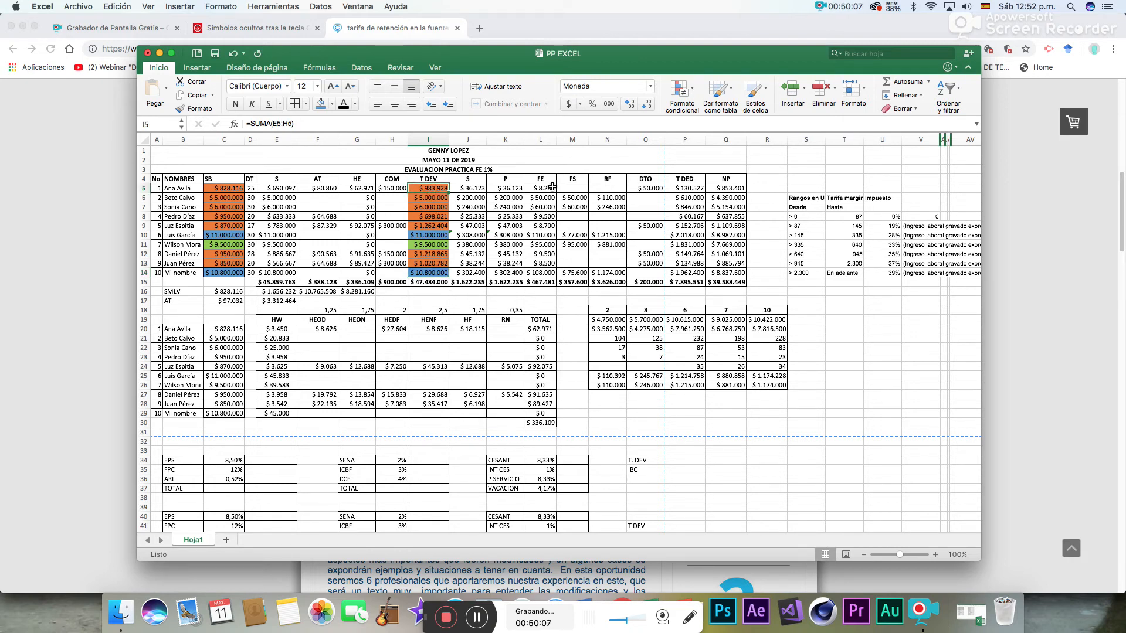
key("Down")
key("Down")
key("Down")
key("Down")
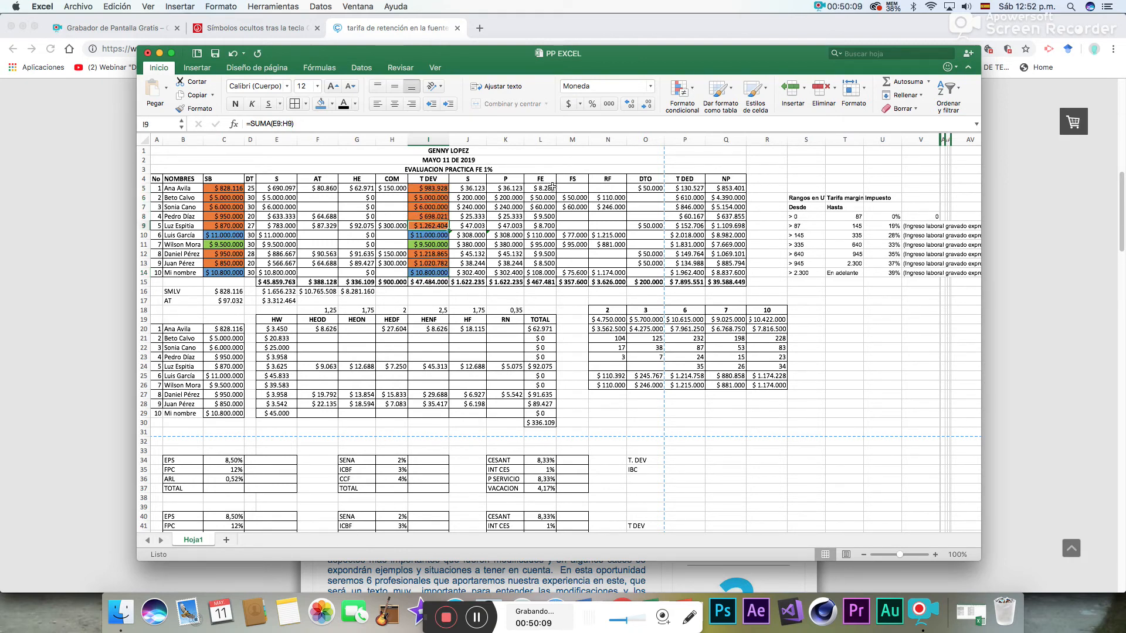
key("Down")
key("Down")
key("Down")
key("Down")
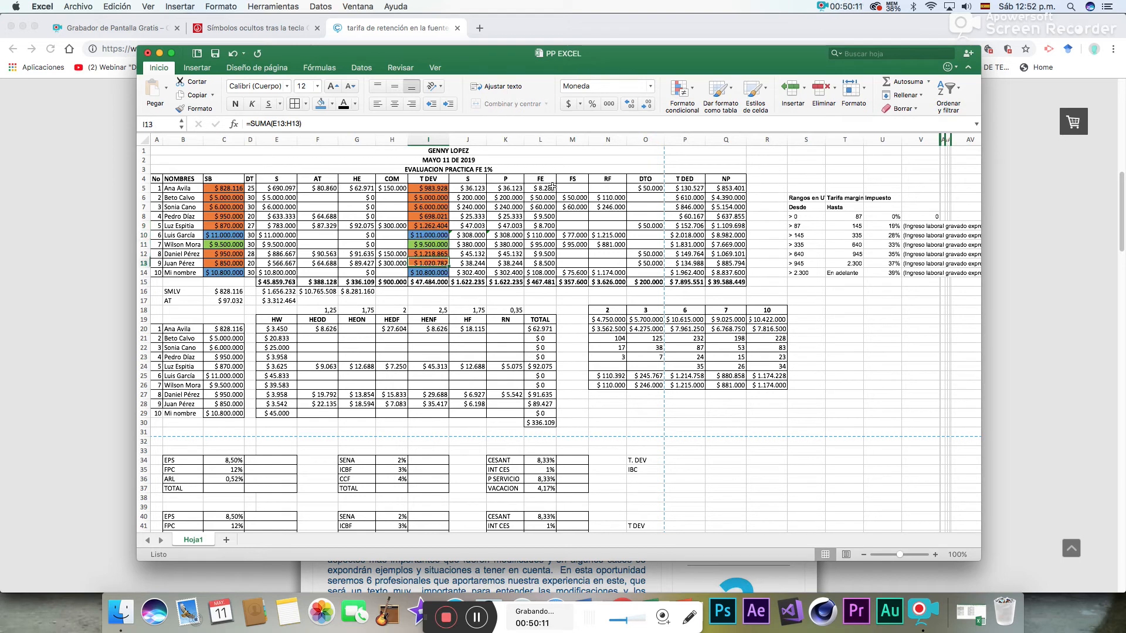
key("Down")
key("Up")
key("Up")
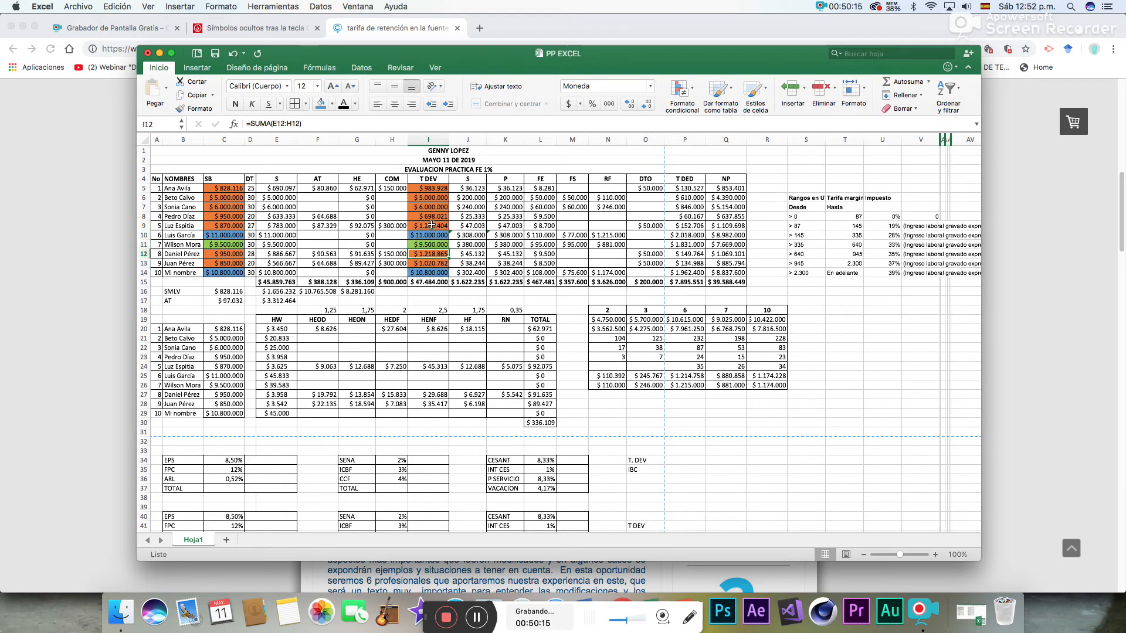
left_click(432, 245)
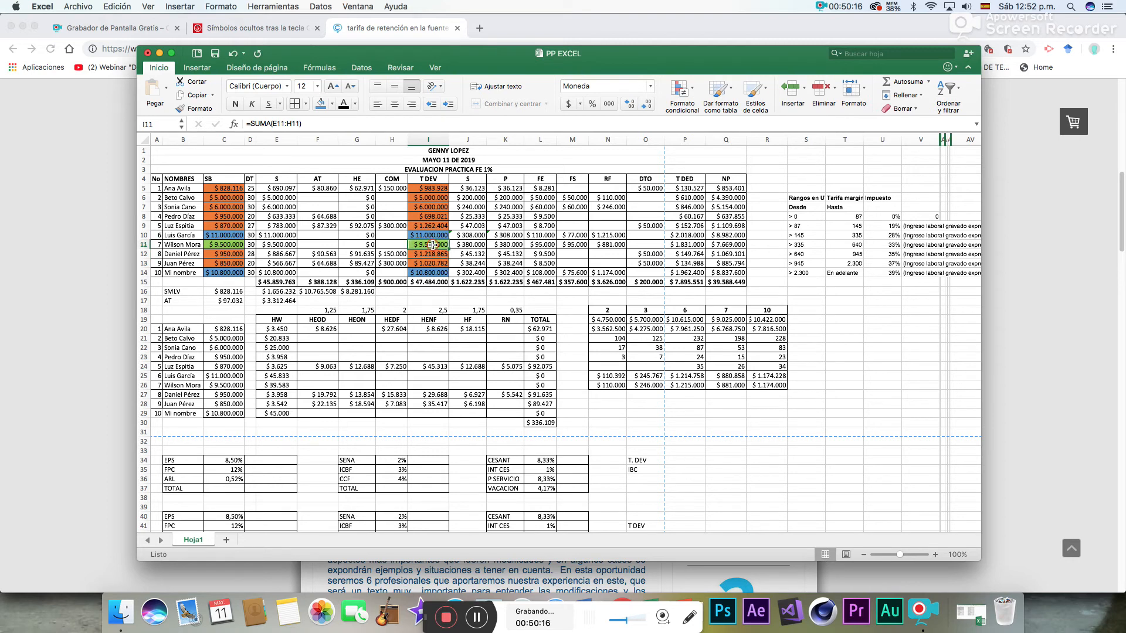
left_click(354, 294)
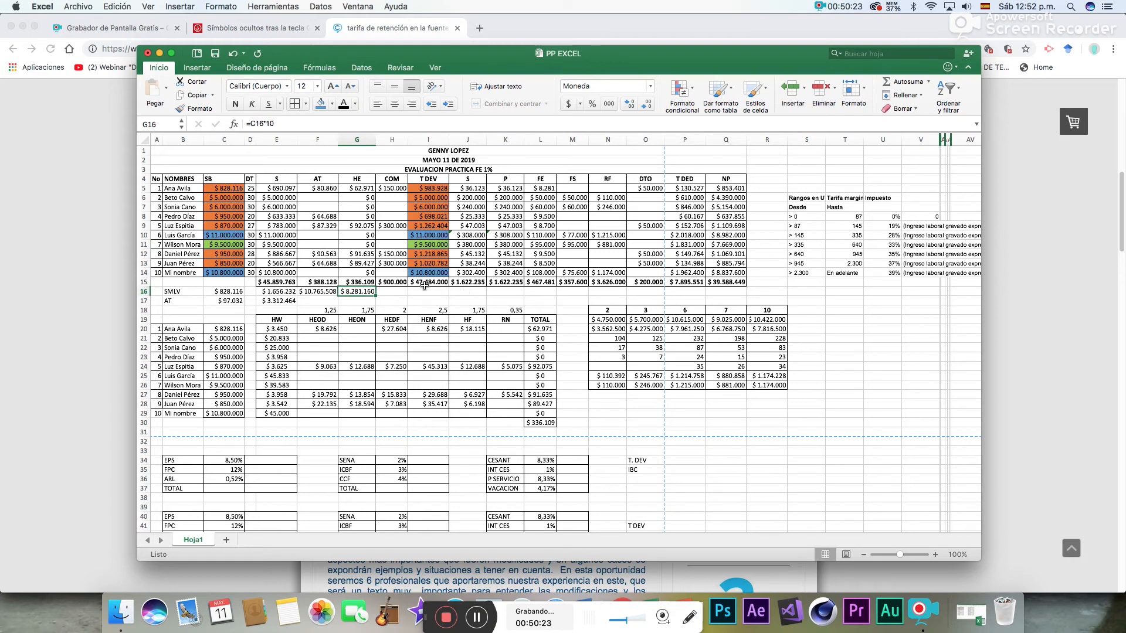
left_click(424, 273)
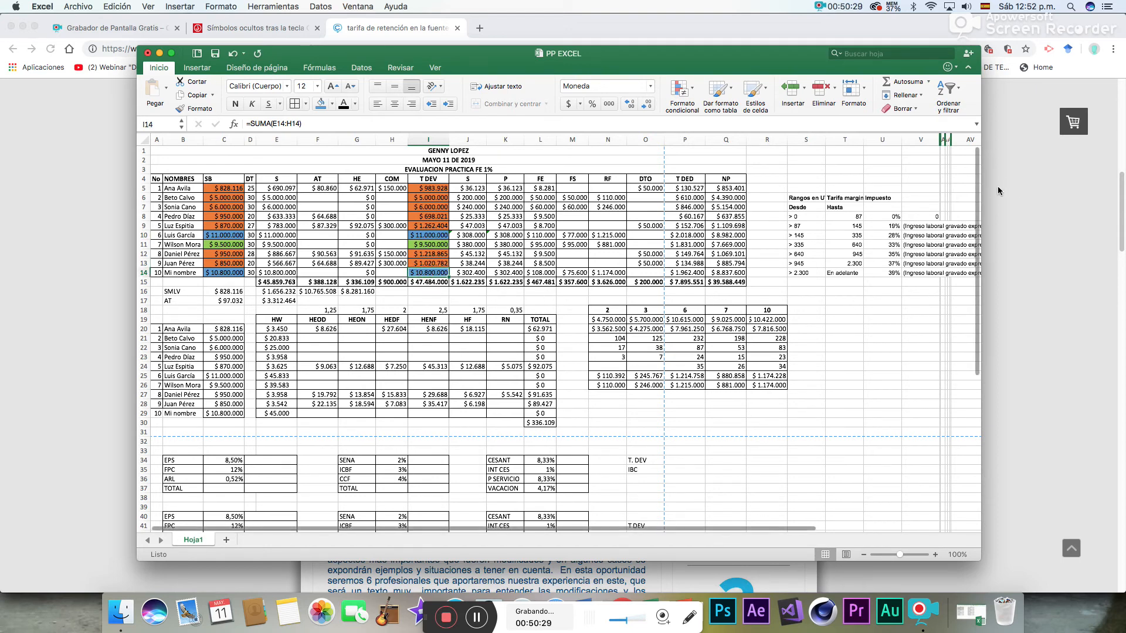
- Total the orange T DEV amounts in P34 beside the first T. DEV label with =I5+I6+I7+I8+I9+I12+I13
mouse_move(980, 189)
left_mouse_down()
mouse_move(973, 271)
mouse_move(974, 210)
left_mouse_up()
left_click(683, 441)
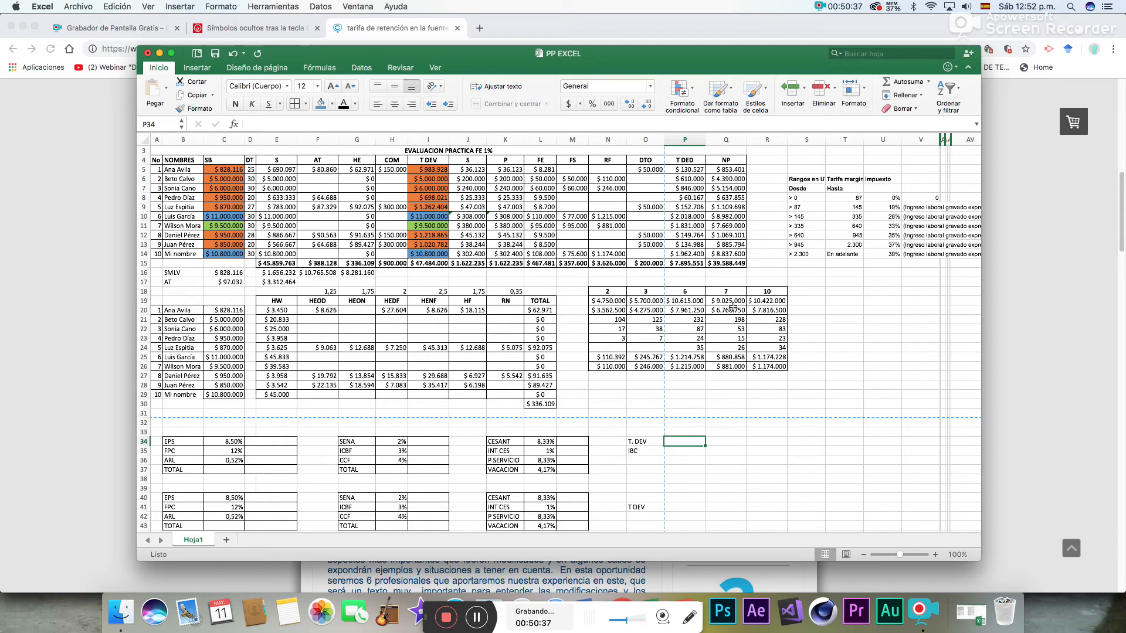
left_click_drag(428, 160, 431, 264)
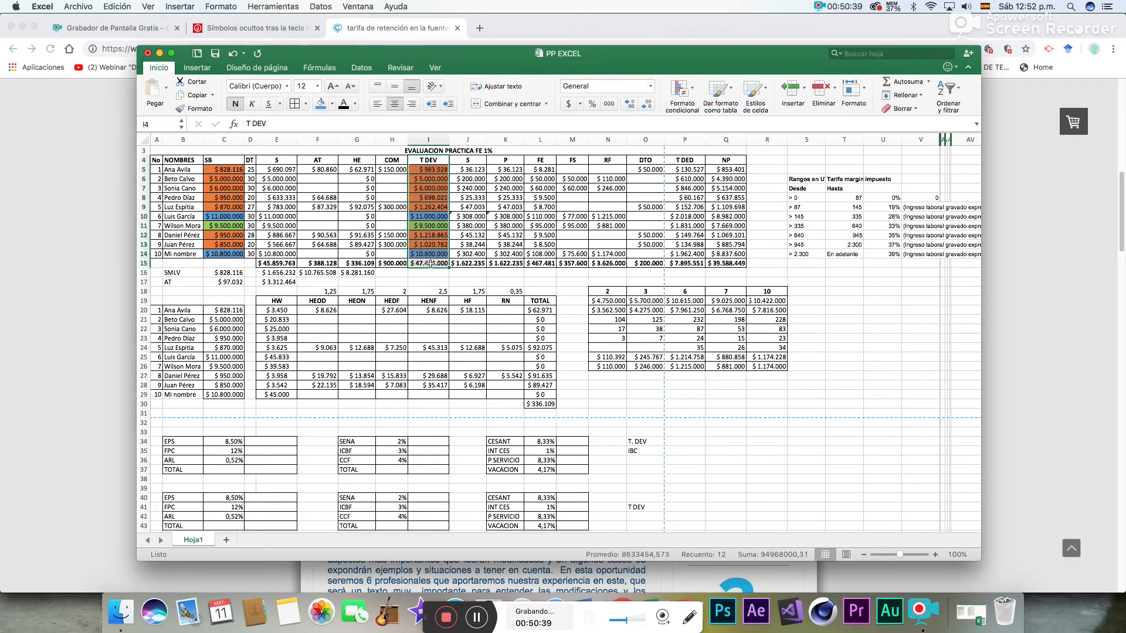
left_click(679, 440)
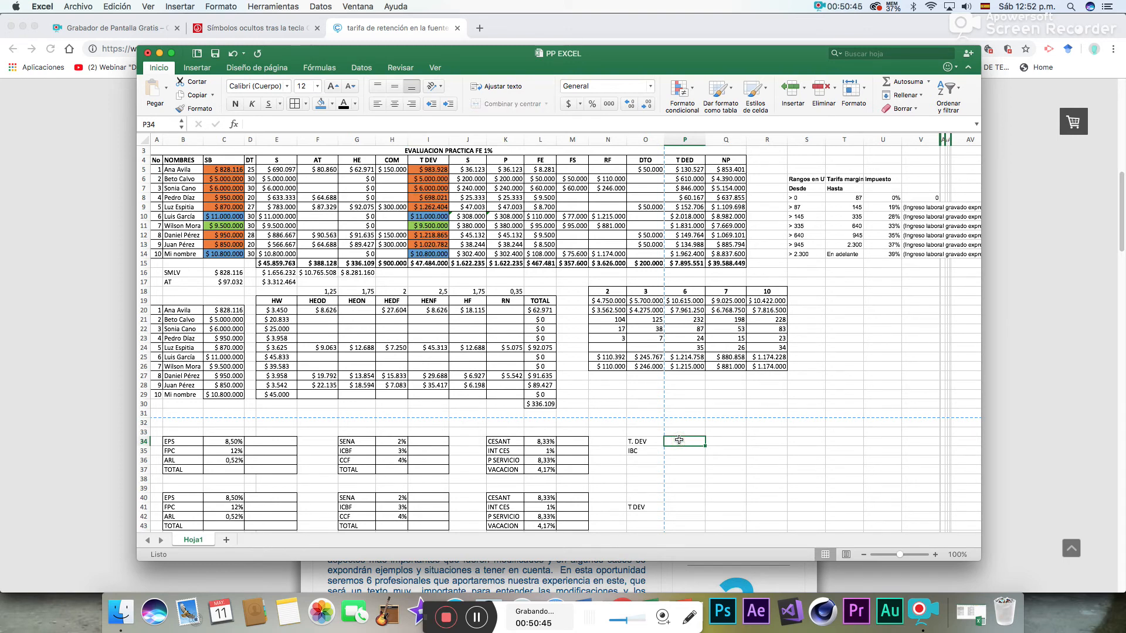
type("=")
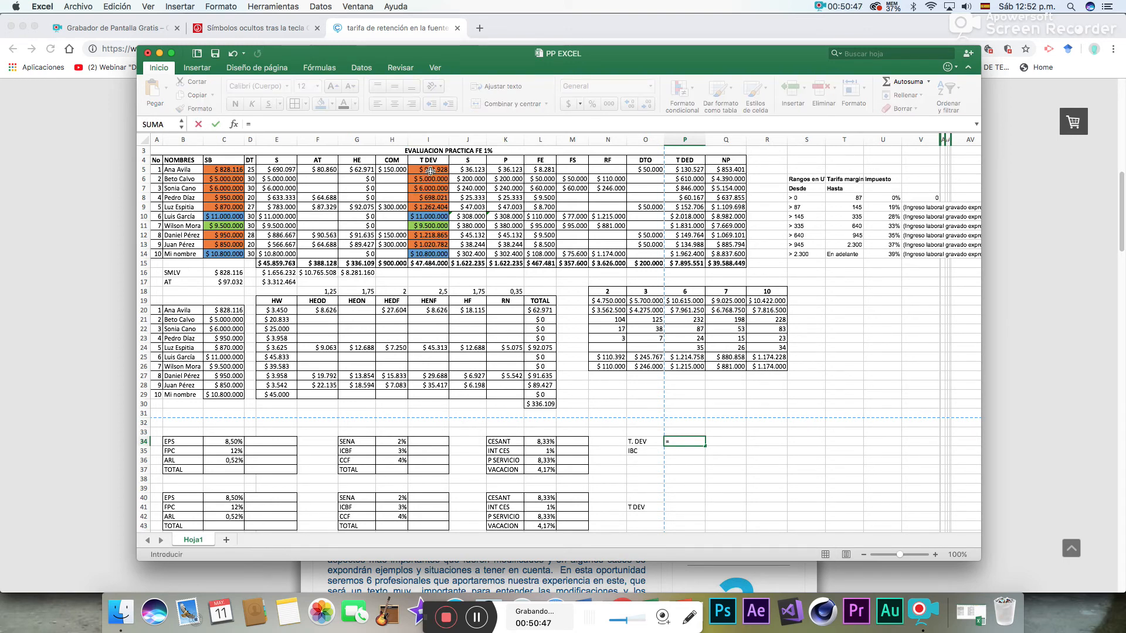
left_click(431, 171)
type("+")
left_click(432, 178)
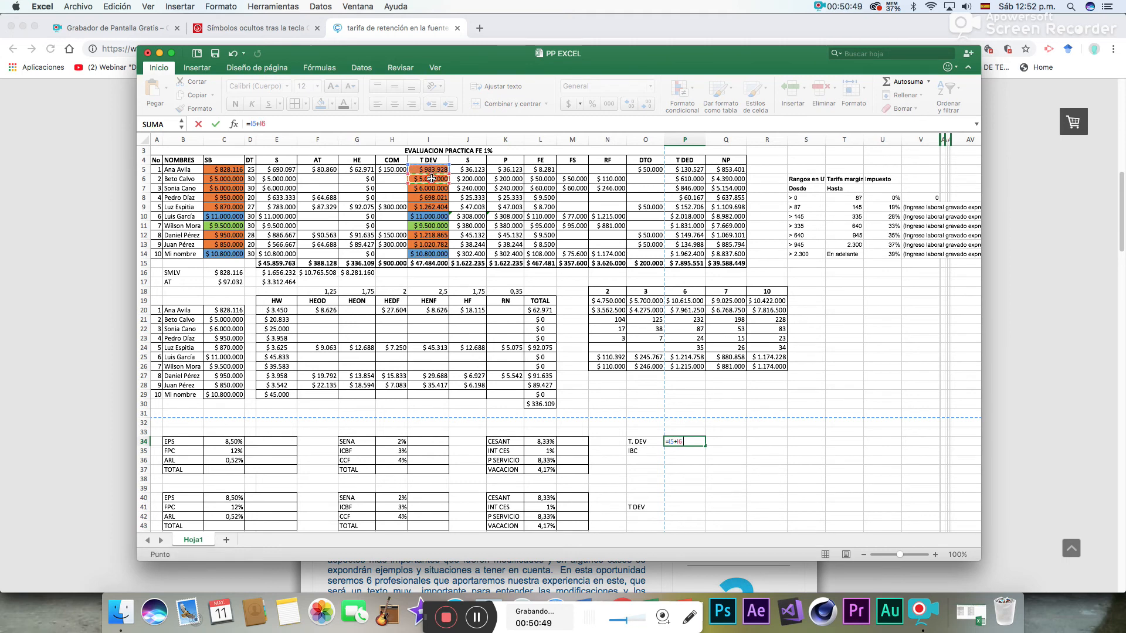
type("+")
left_click(430, 189)
type("+")
left_click(430, 197)
type("+")
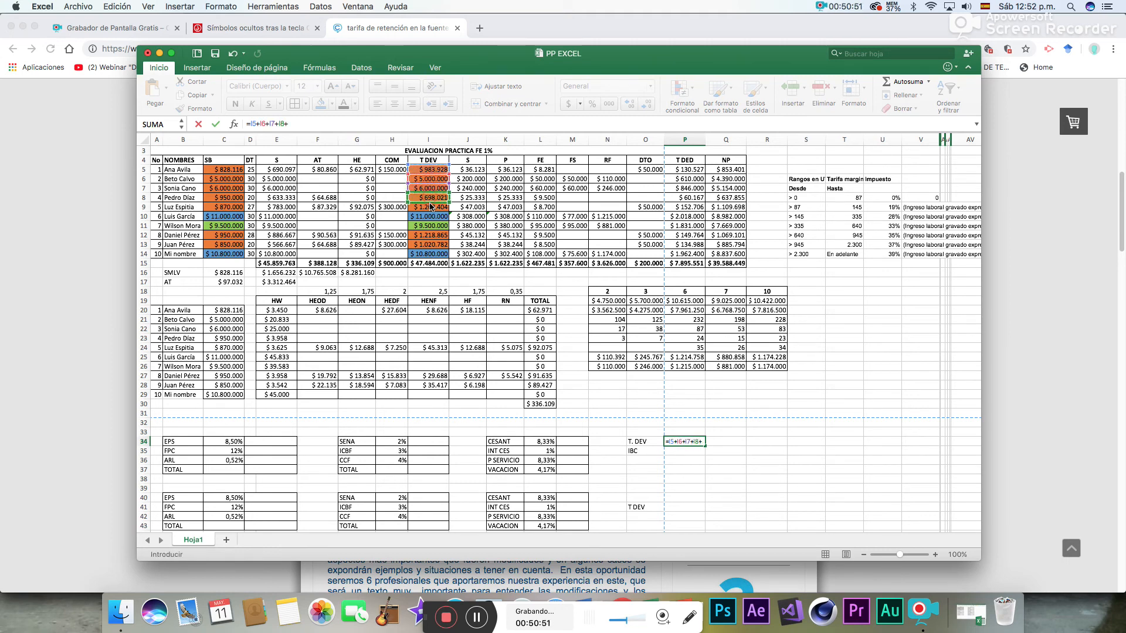
left_click(431, 207)
type("+")
left_click(433, 235)
type("+")
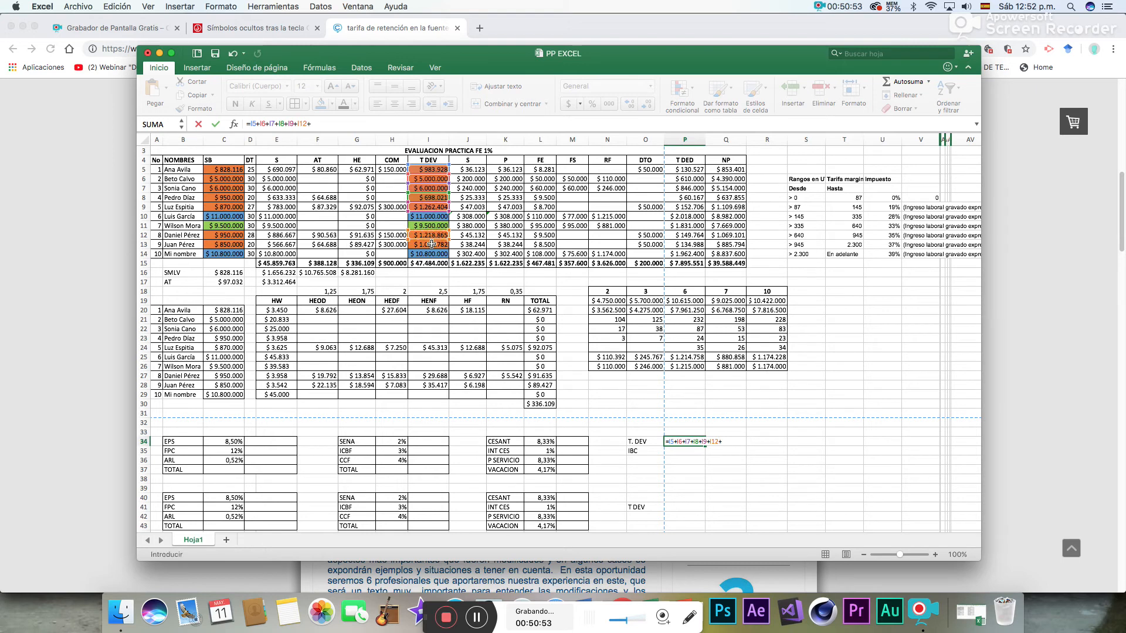
left_click(432, 245)
key("Return")
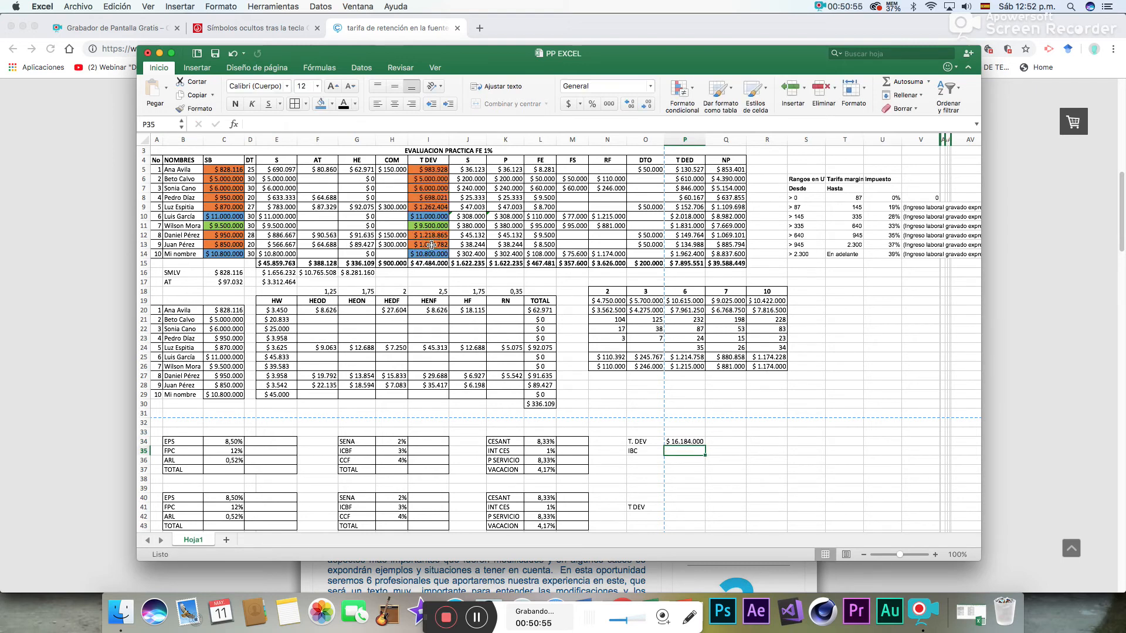
- Calculate the IBC in P35 by subtracting the AT total from T. DEV with =P34-F15
type("=")
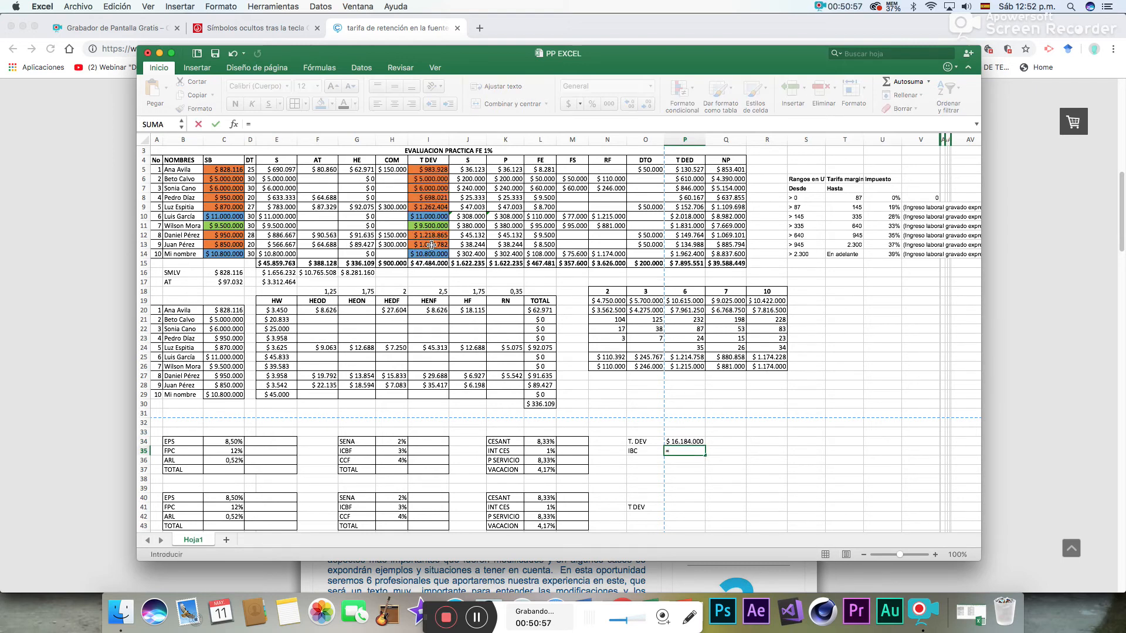
left_click(685, 441)
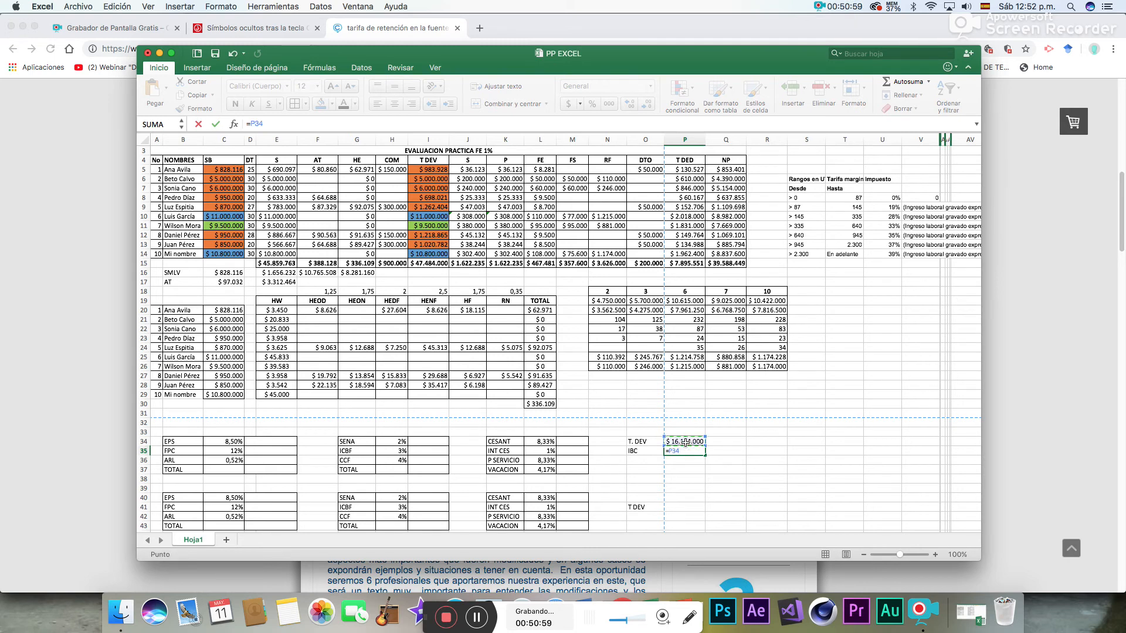
type("-")
left_click(322, 265)
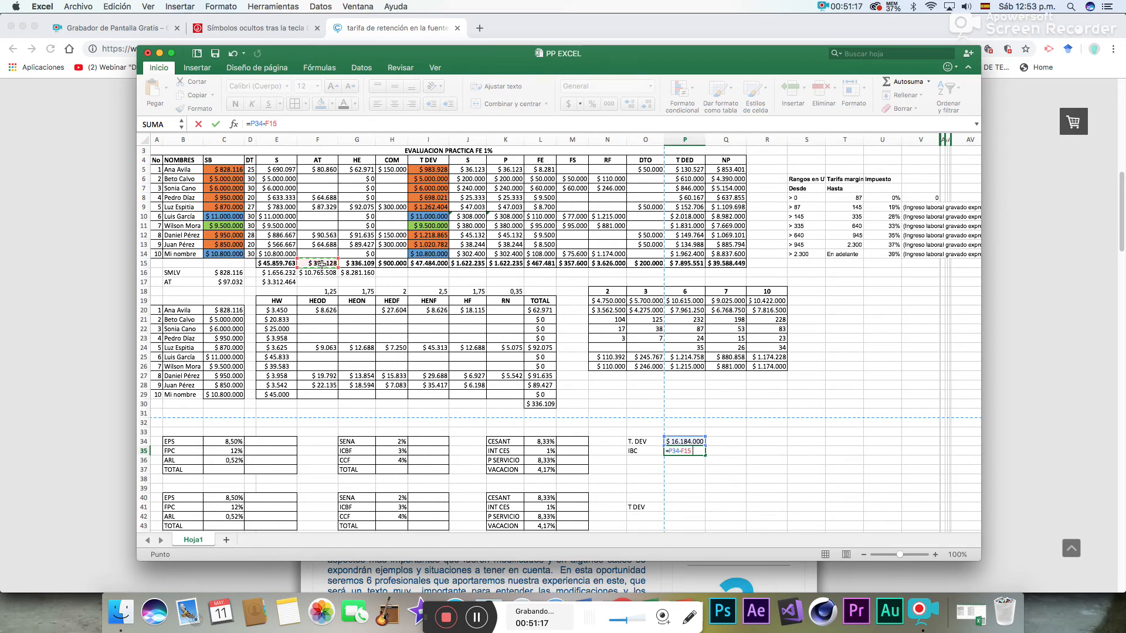
key("Return")
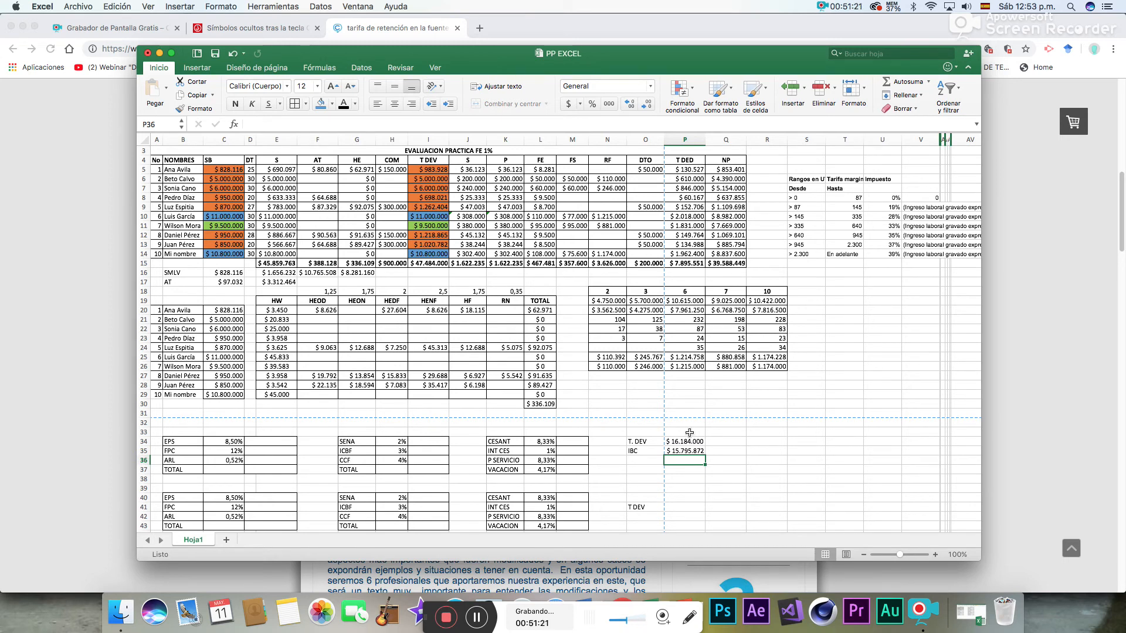
left_click(677, 450)
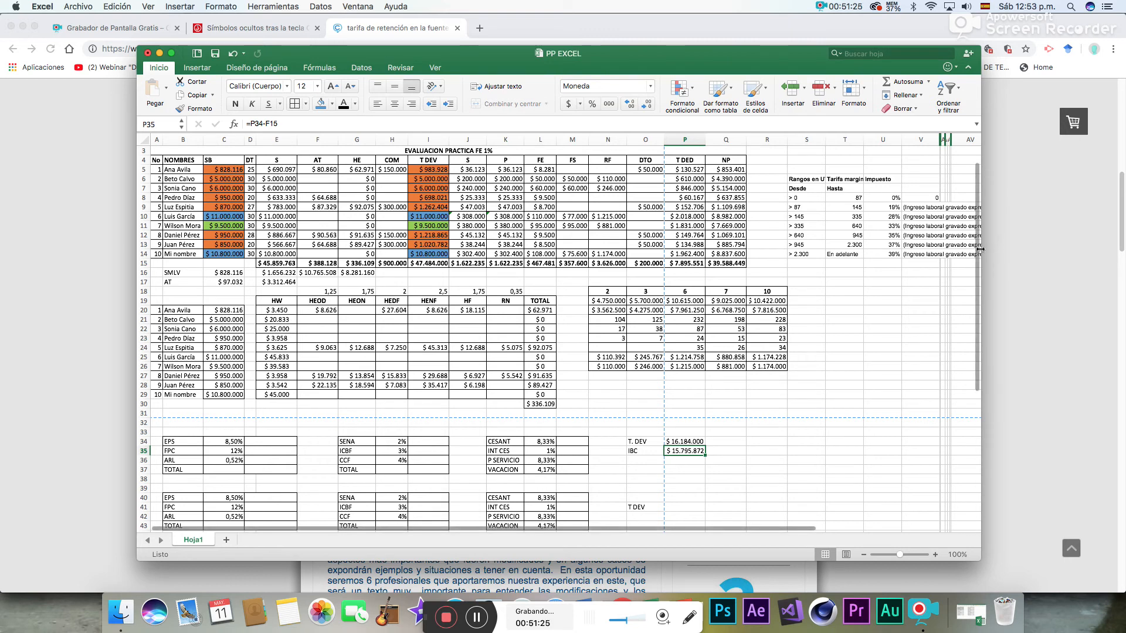
- Fill the T. DEV label in O34 and the CESANT, INT CES and P SERVICIO labels in K34:K36 with dark gold
left_click_drag(977, 253, 977, 311)
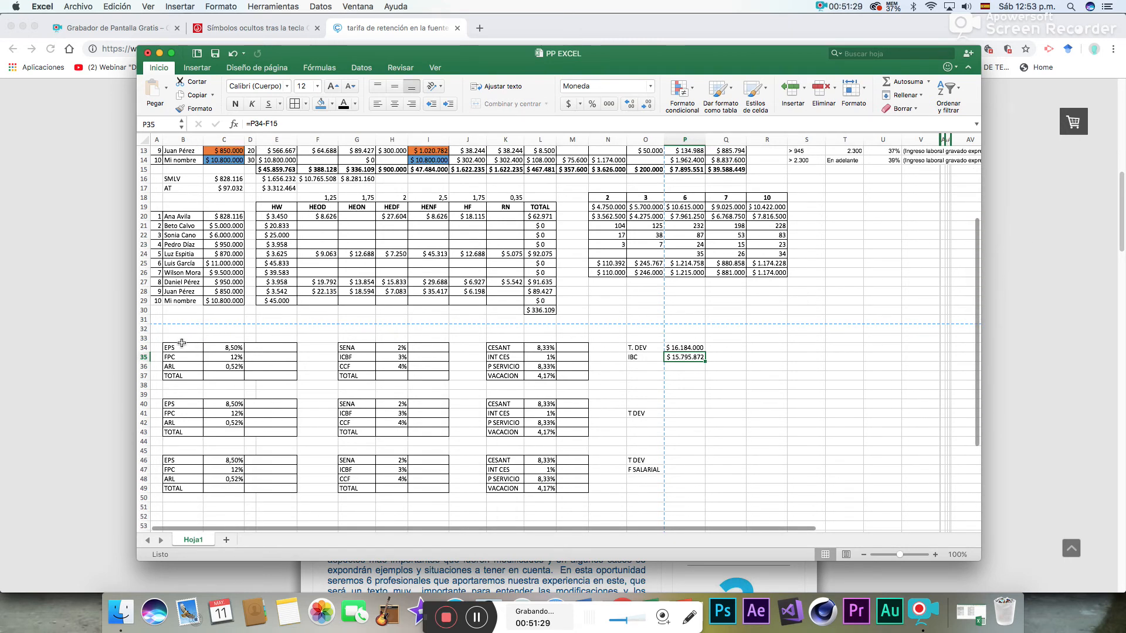
left_click_drag(176, 348, 582, 376)
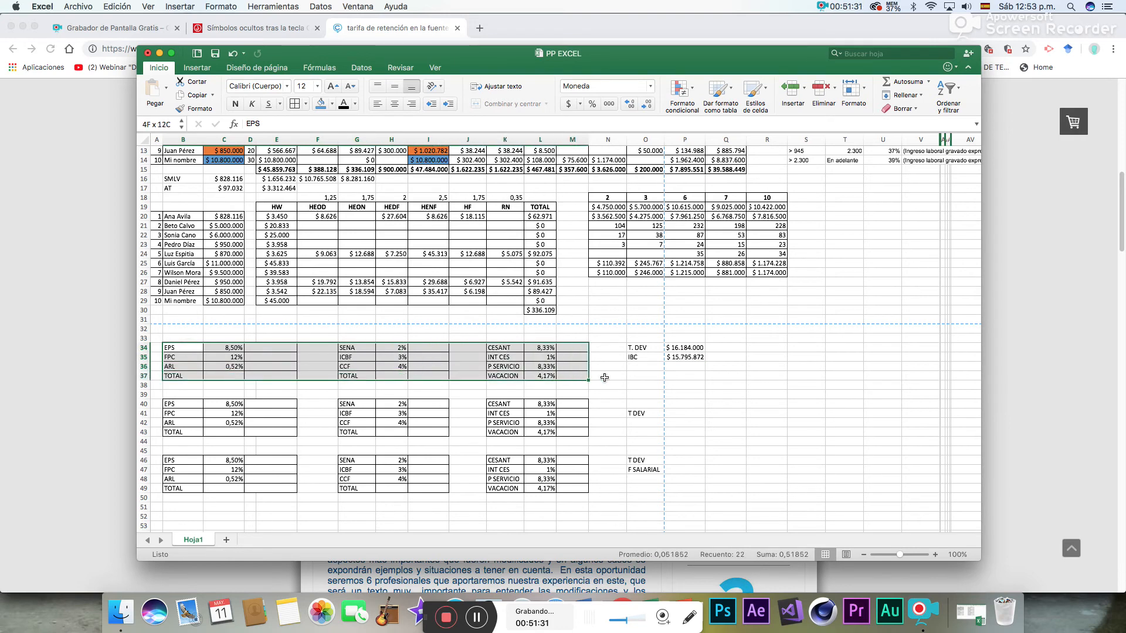
left_click(677, 348)
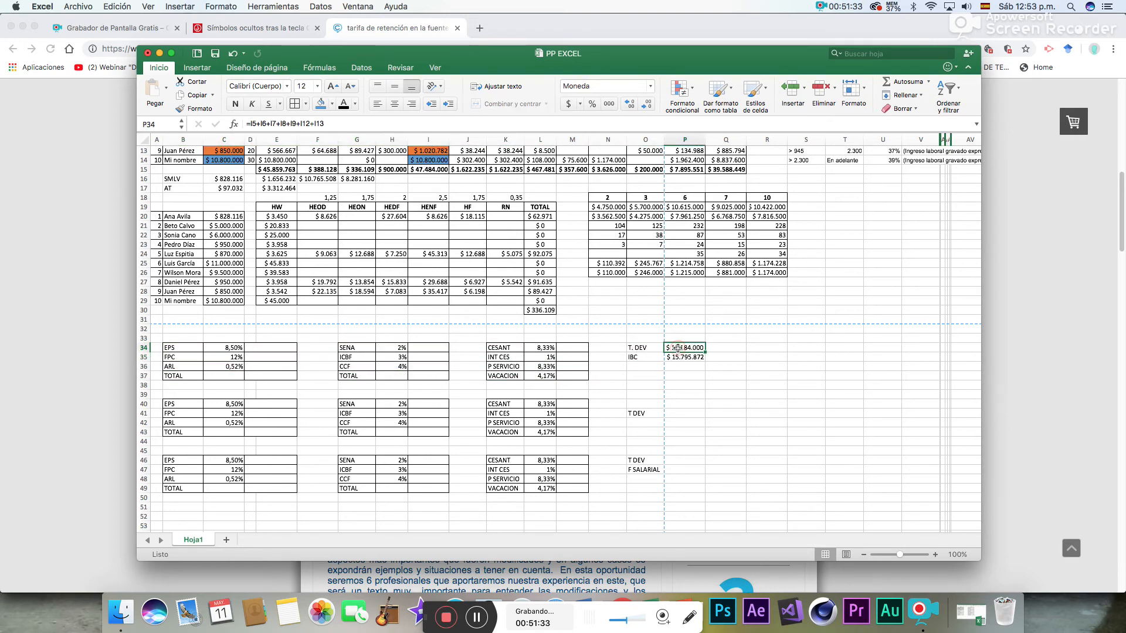
left_click(643, 348)
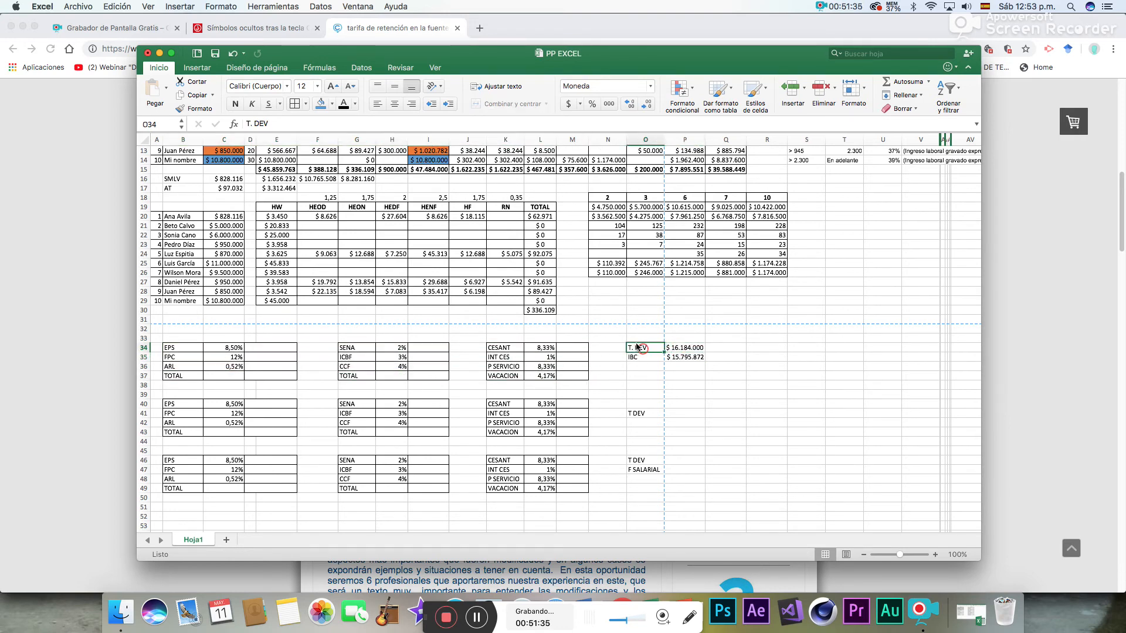
left_click(333, 105)
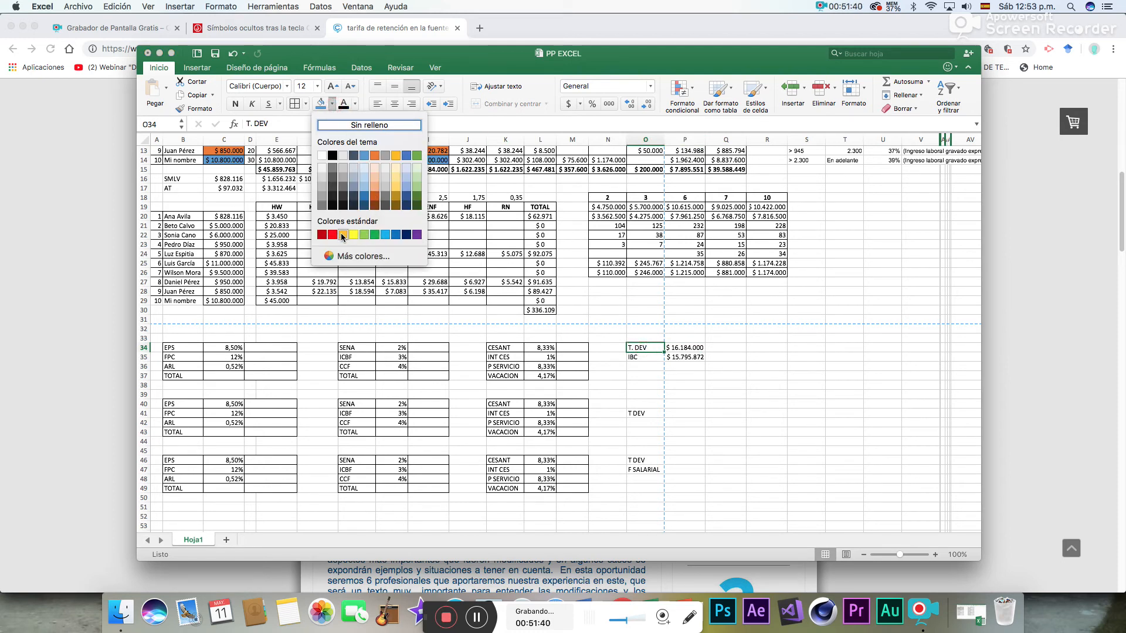
left_click(398, 199)
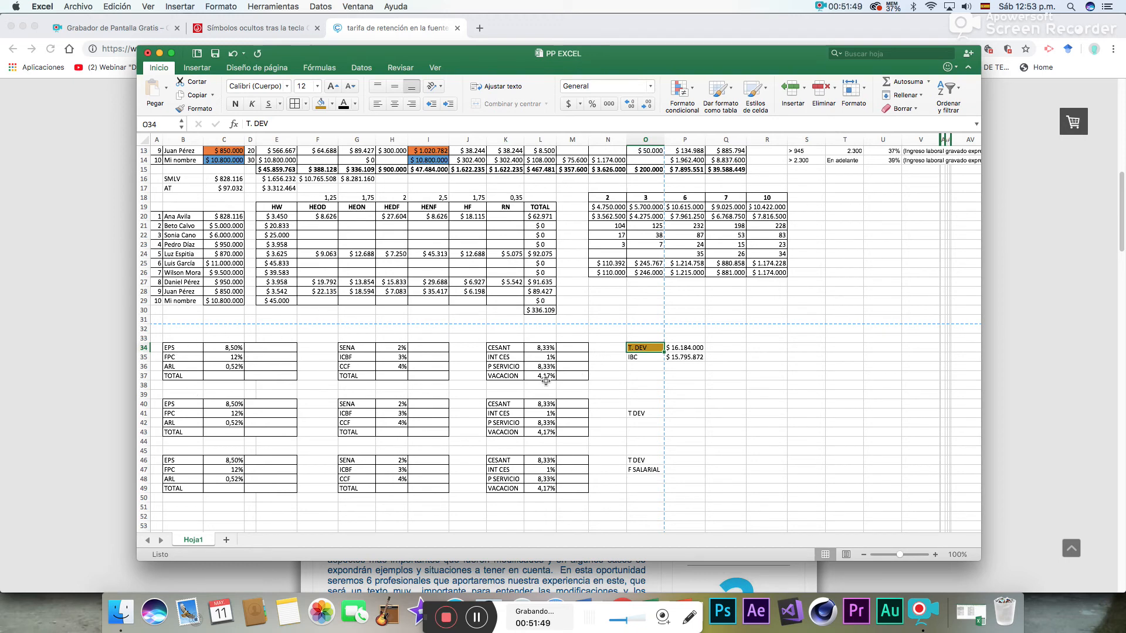
left_click_drag(500, 348, 503, 363)
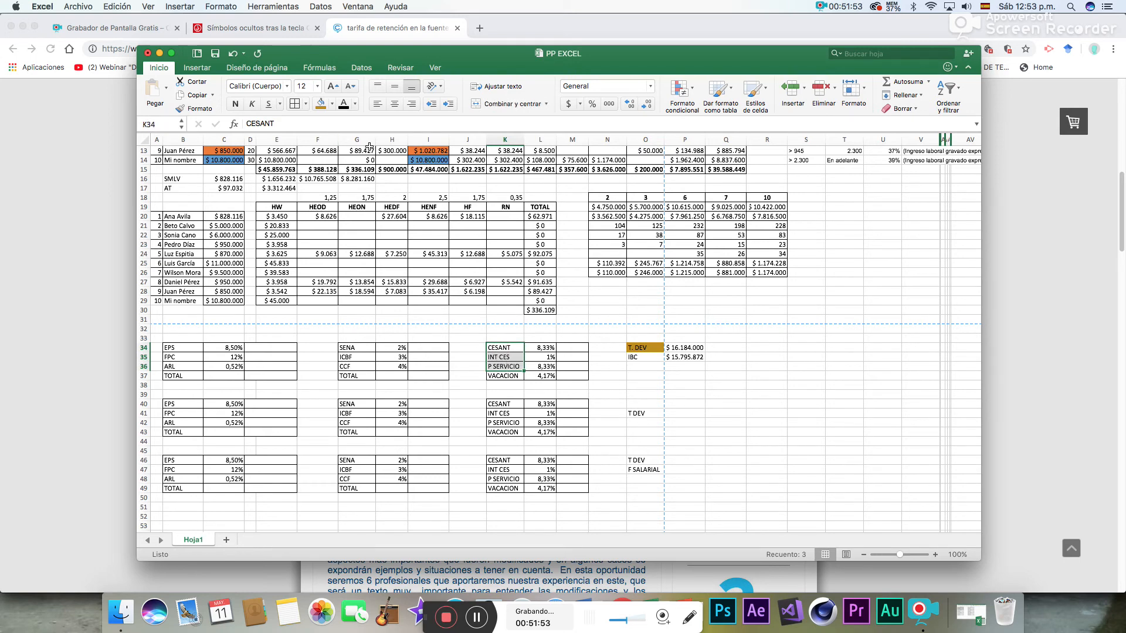
left_click(321, 104)
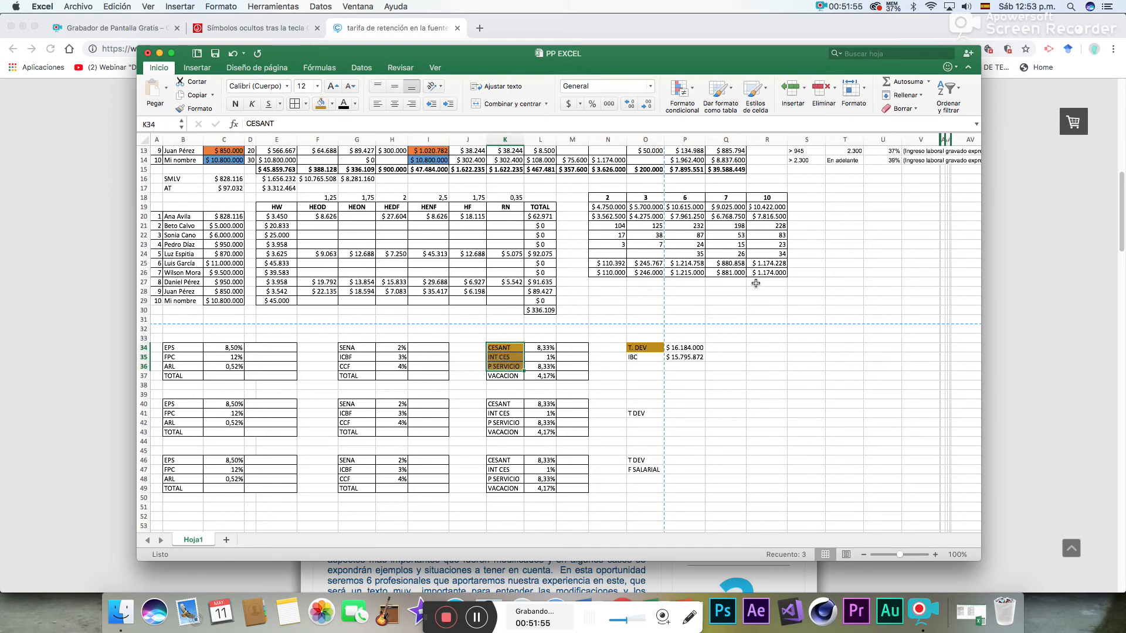
- Fill the IBC label in O35 and the first block's EPS, FPC, ARL, SENA, ICBF, CCF and VACACION labels with light gold
left_click(638, 357)
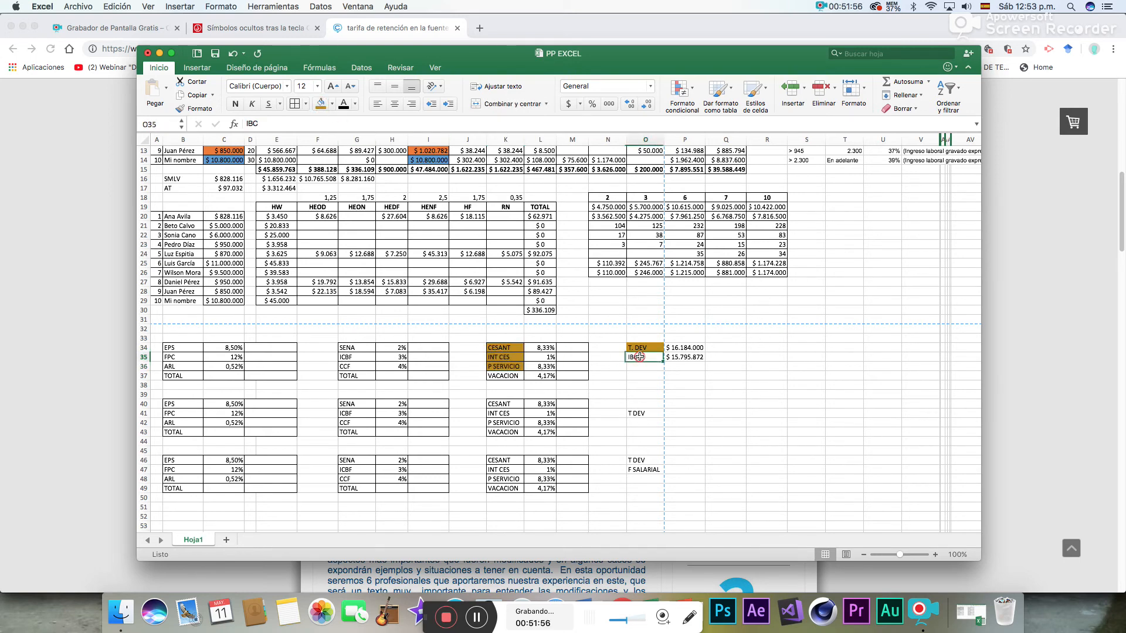
left_click(333, 104)
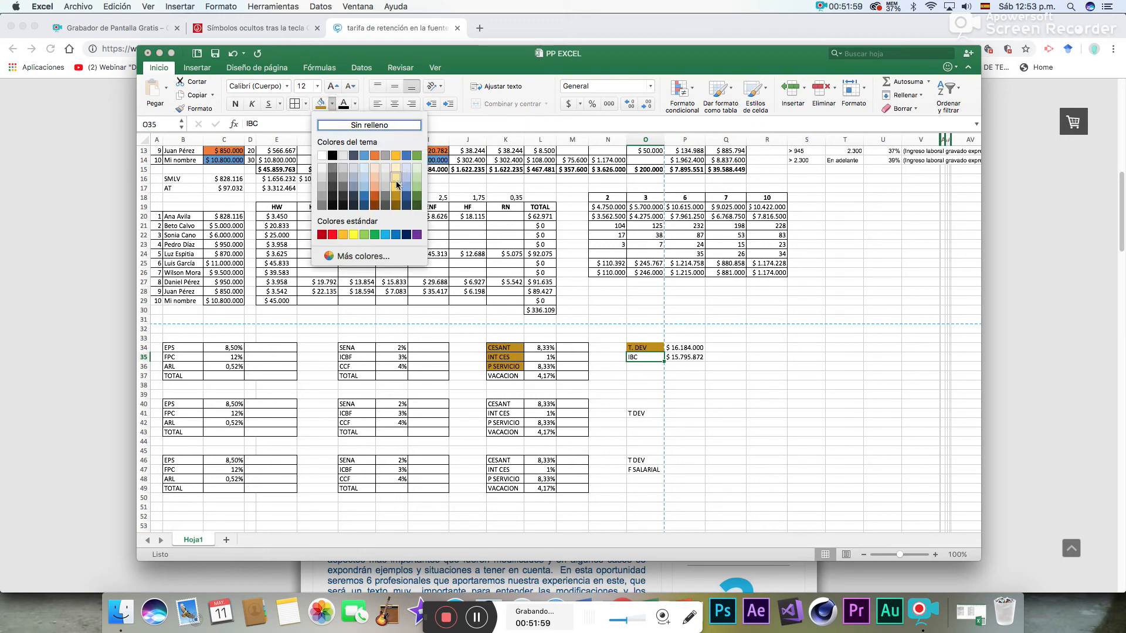
left_click(396, 189)
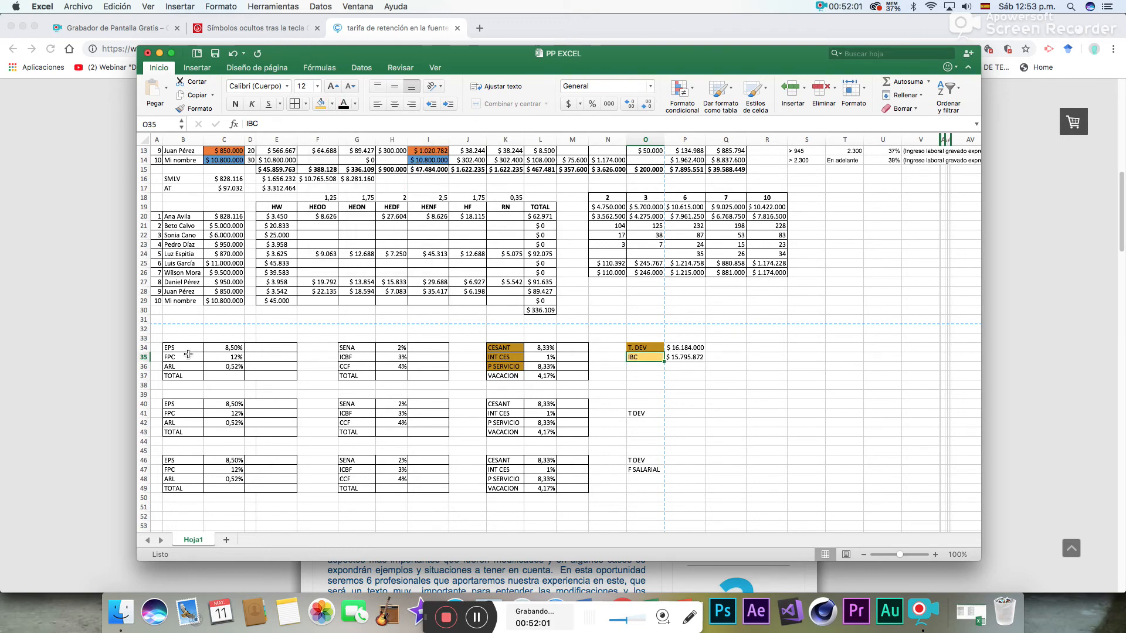
left_click_drag(178, 348, 176, 367)
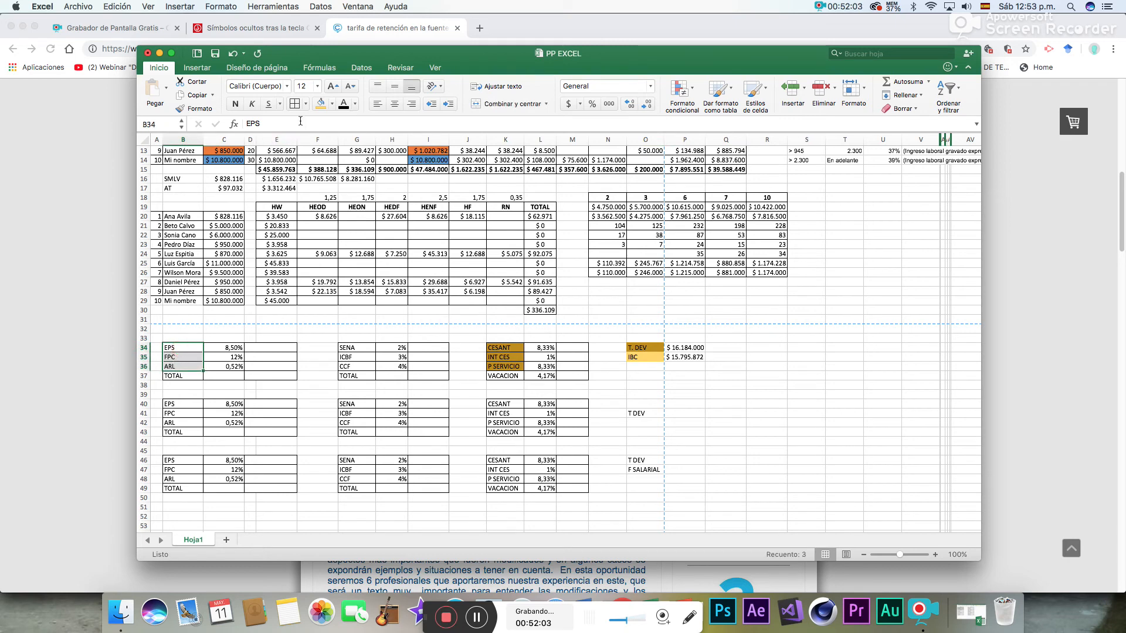
left_click(321, 106)
left_click_drag(357, 349, 357, 367)
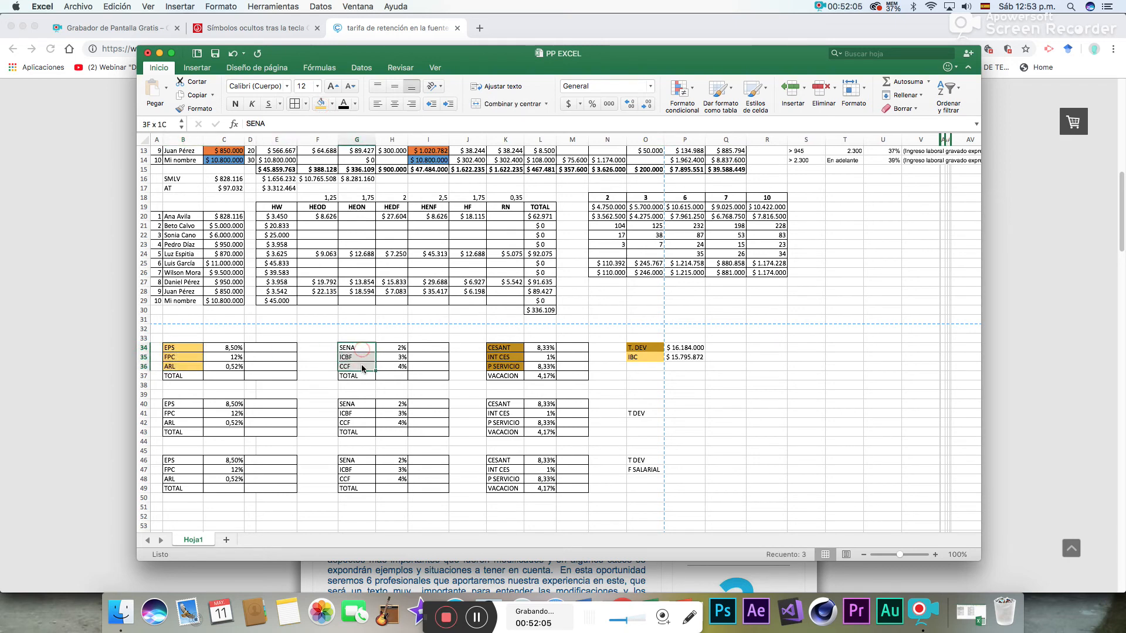
left_click(320, 105)
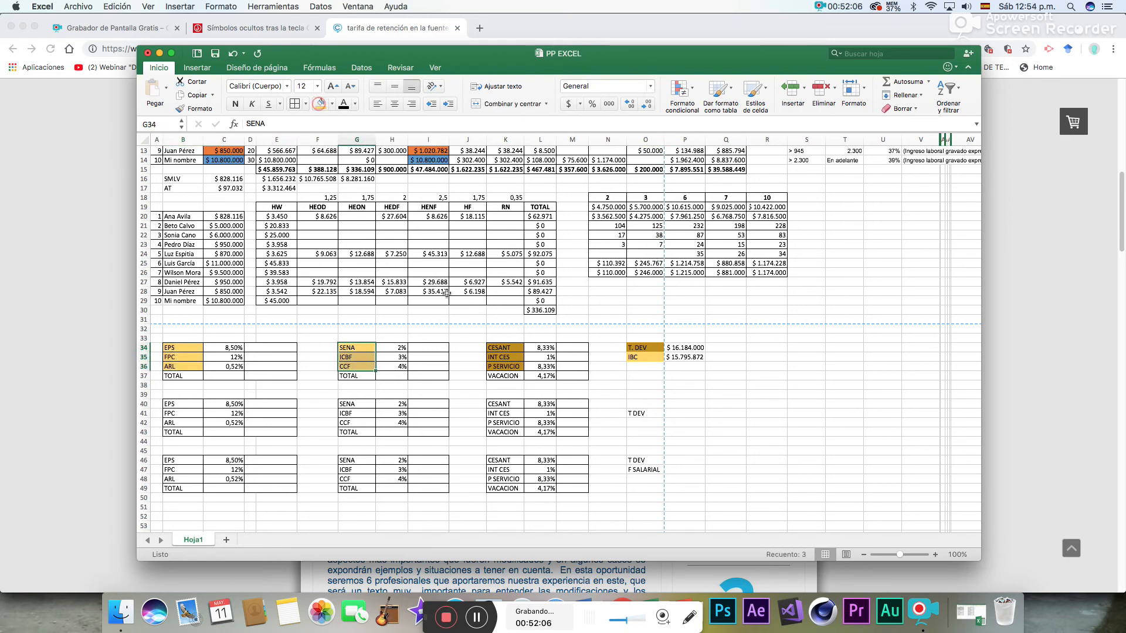
left_click(504, 376)
left_click(319, 106)
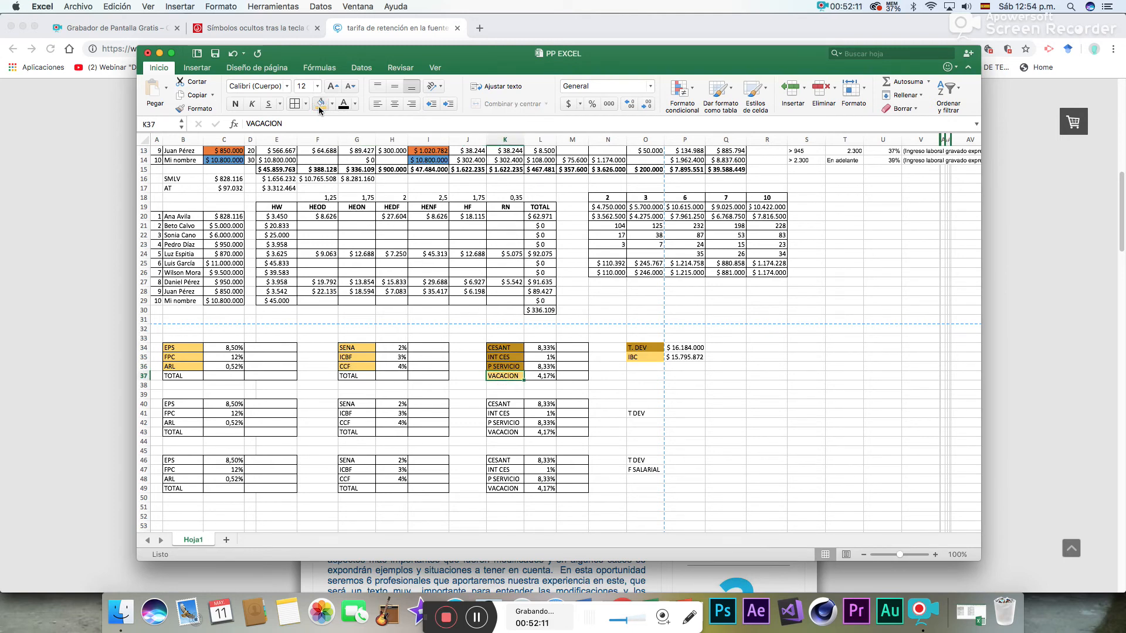
left_click(700, 385)
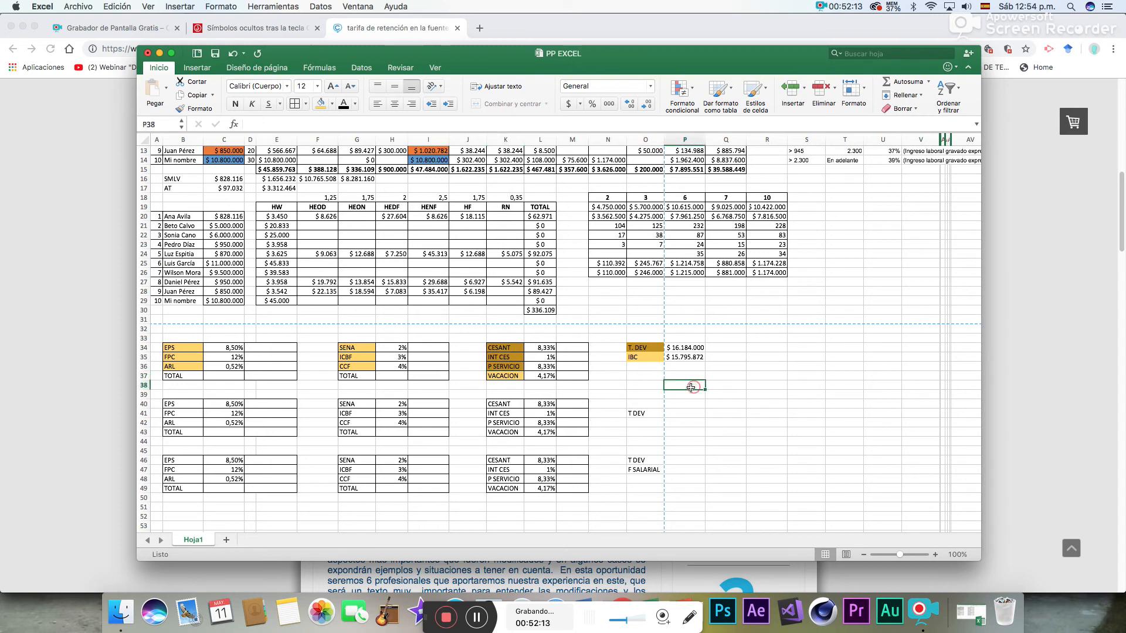
- Calculate the first block's EPS contribution in D34 by multiplying the IBC by its rate with =P35*C34
left_click(270, 350)
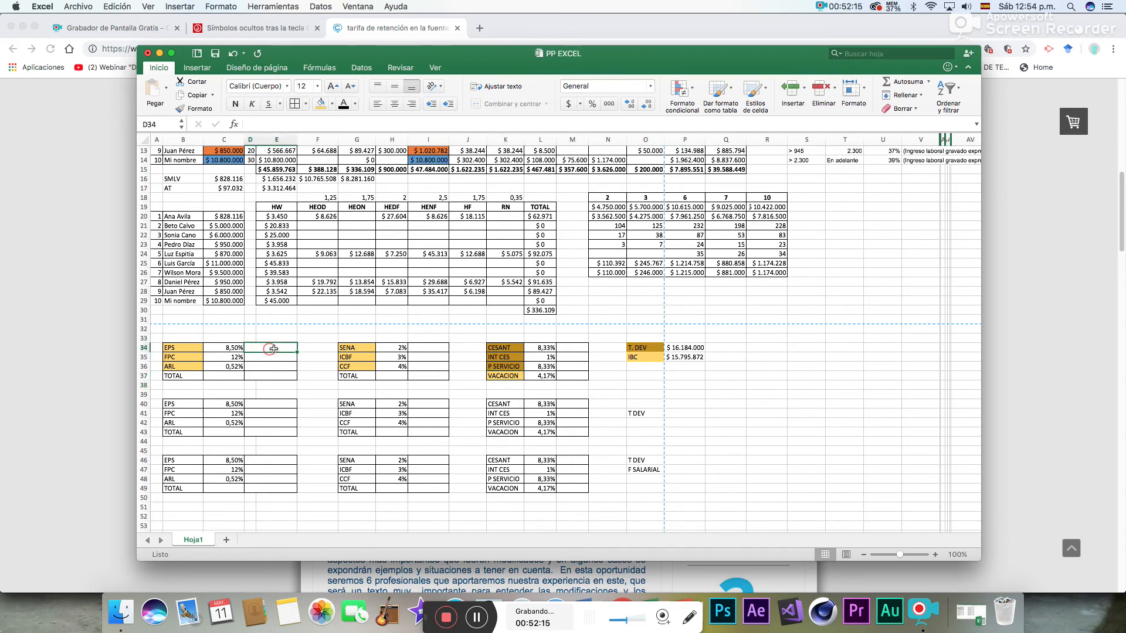
type("=")
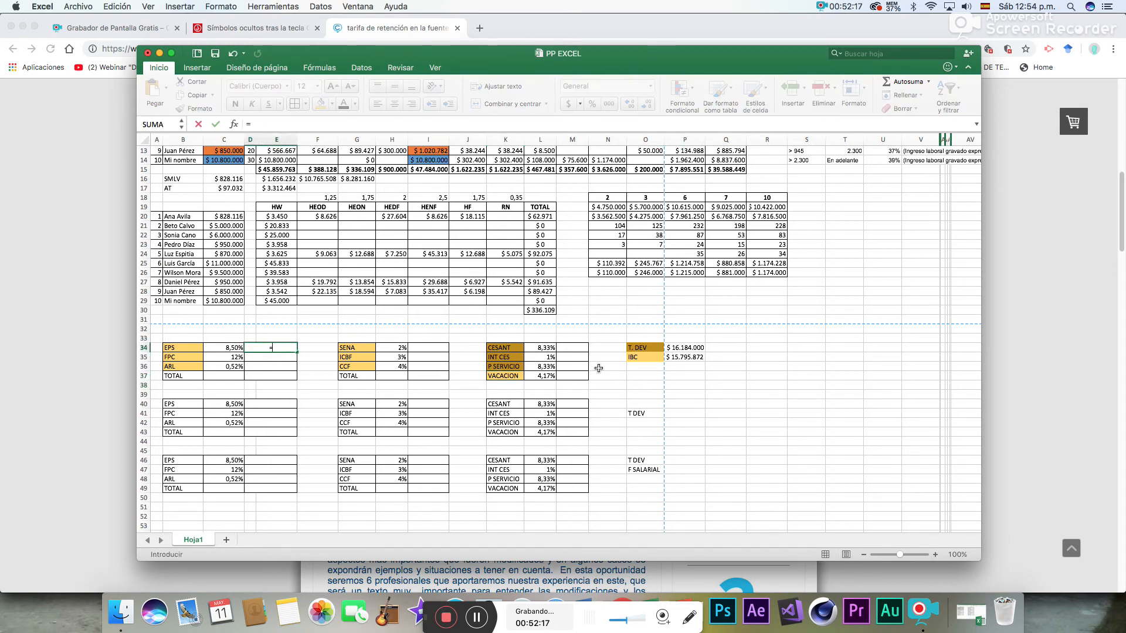
left_click(680, 359)
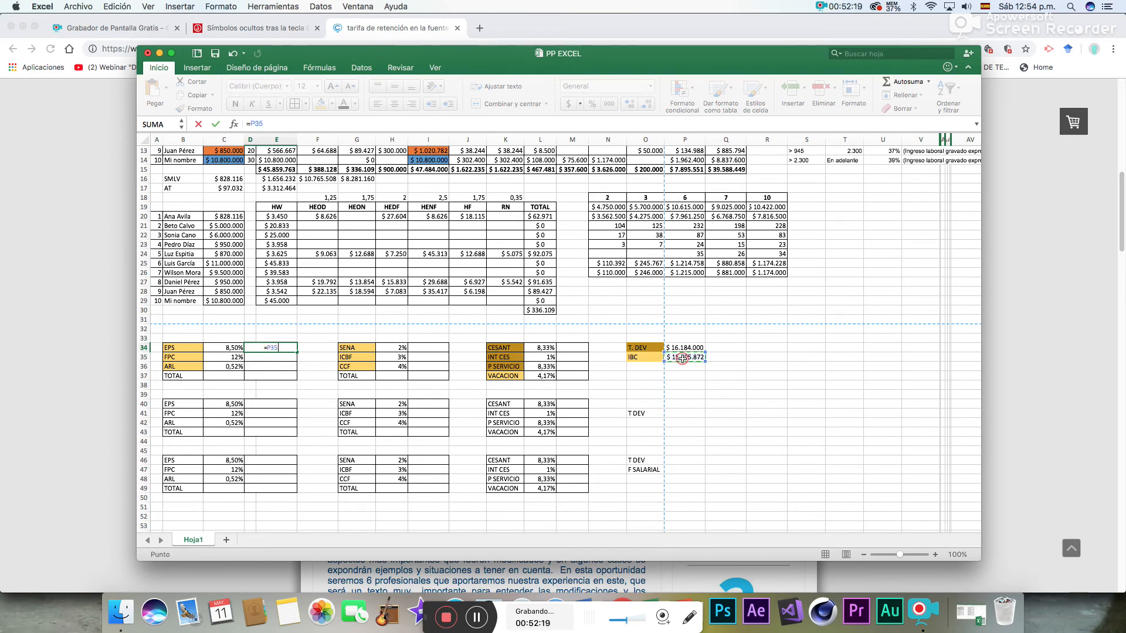
type("*")
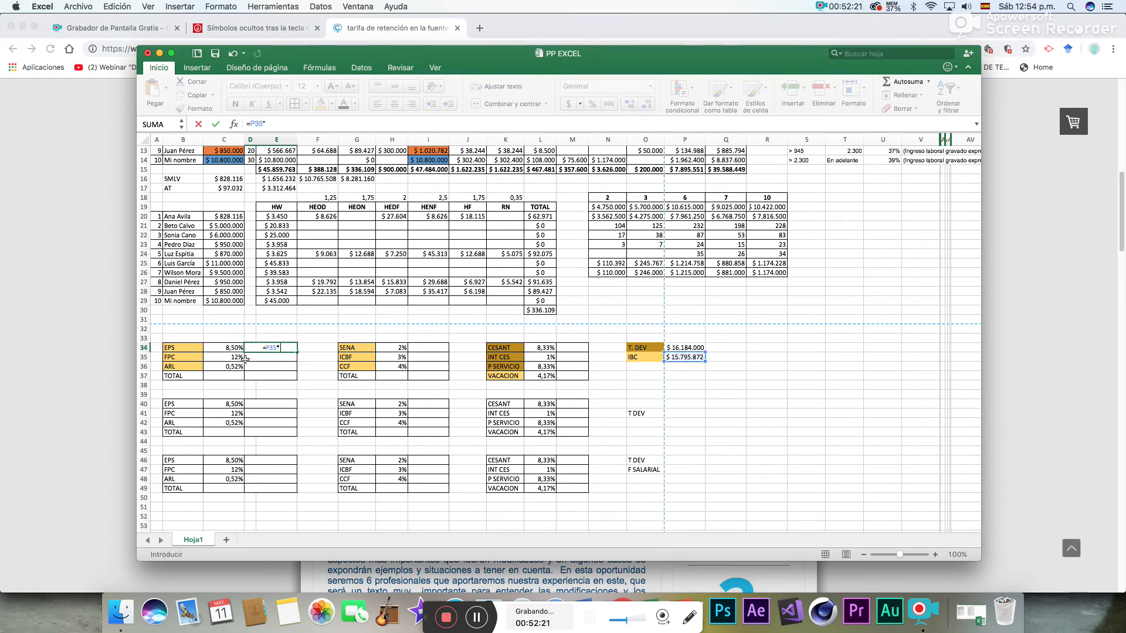
left_click(228, 347)
key("Return")
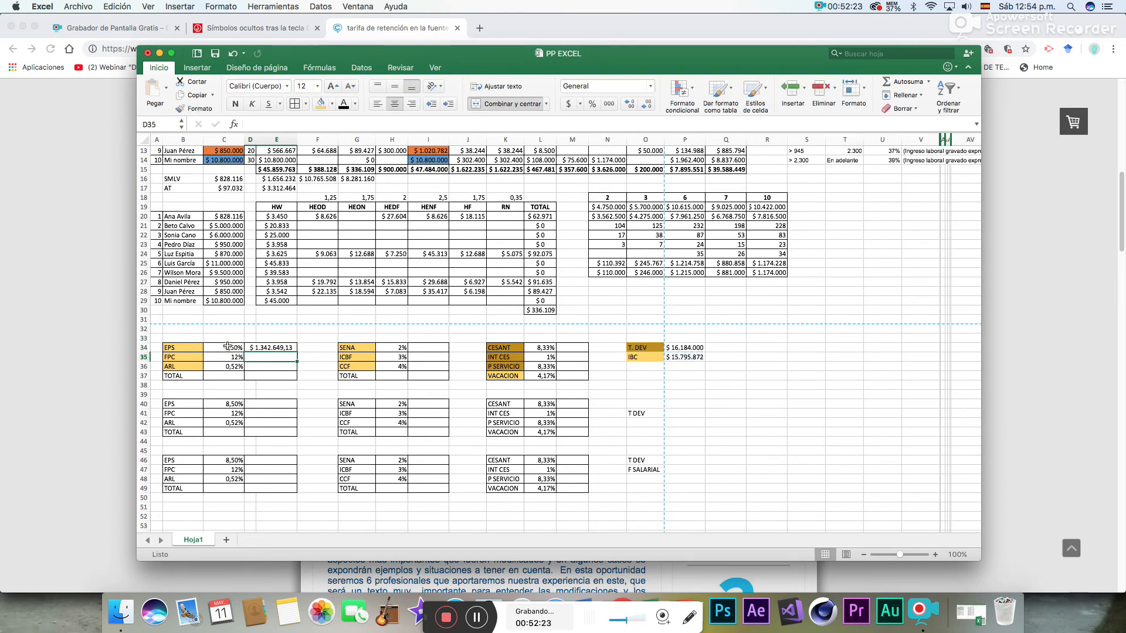
- Calculate the first block's FPC contribution in D35 from the IBC with =P35*C35
type("=")
left_click(685, 358)
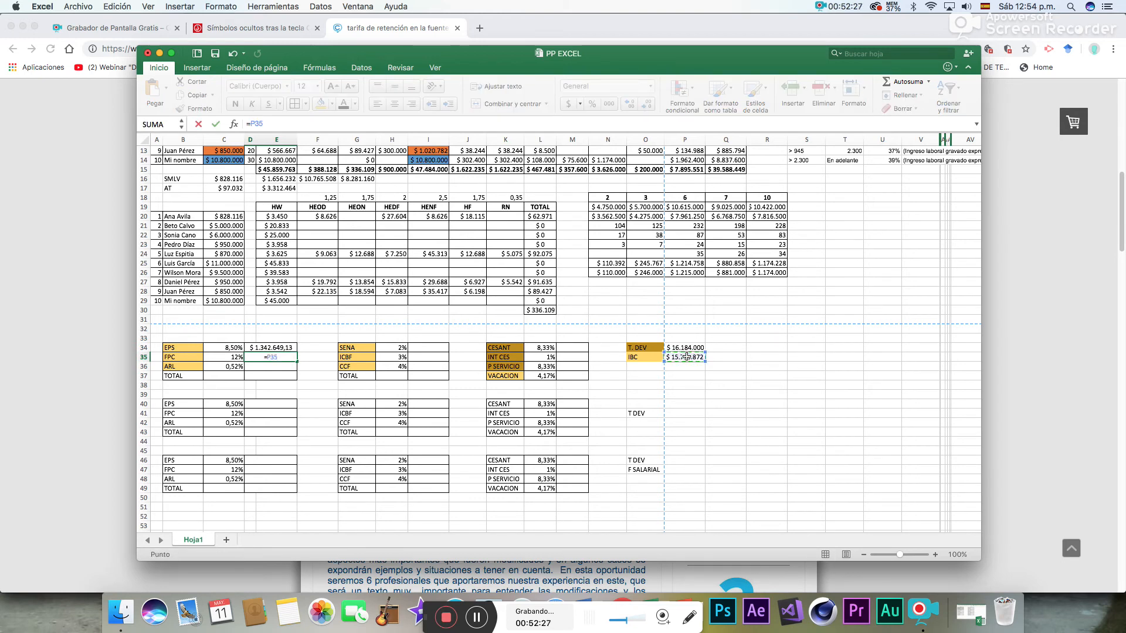
type("*")
left_click(218, 359)
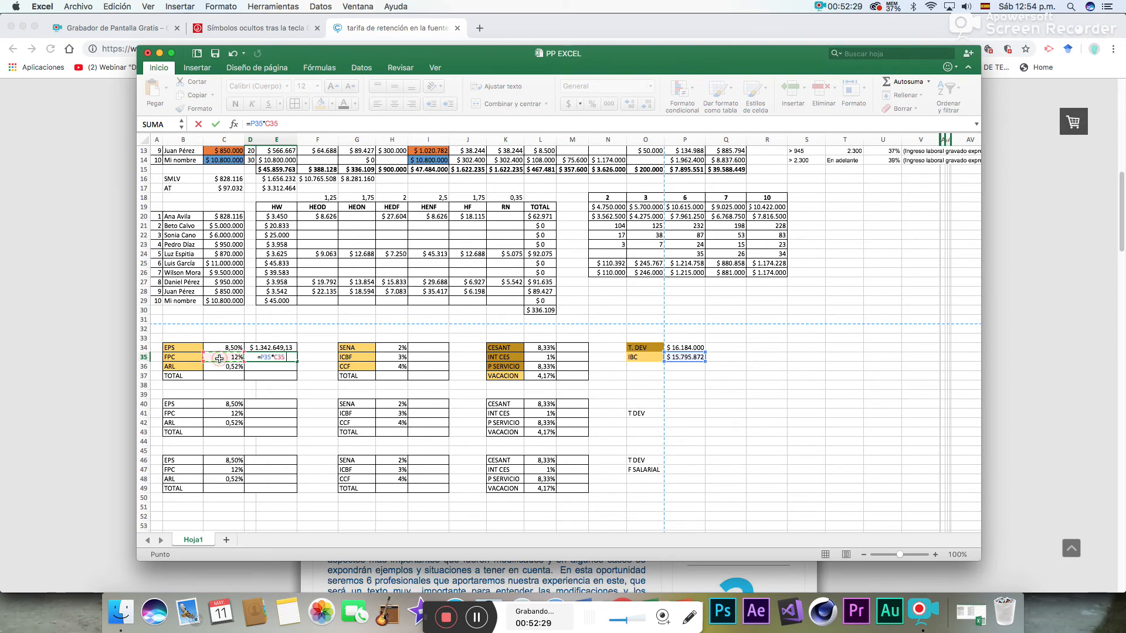
key("Return")
- Calculate the first block's ARL contribution in D36 from the IBC with =P35*C36
type("=")
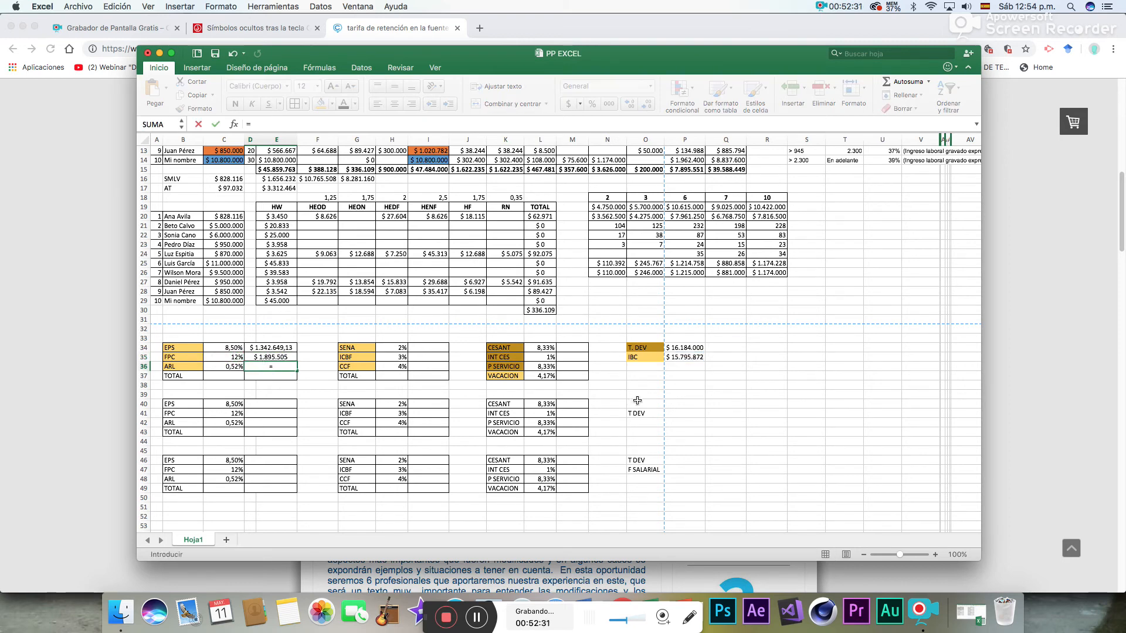
left_click(679, 358)
type("*")
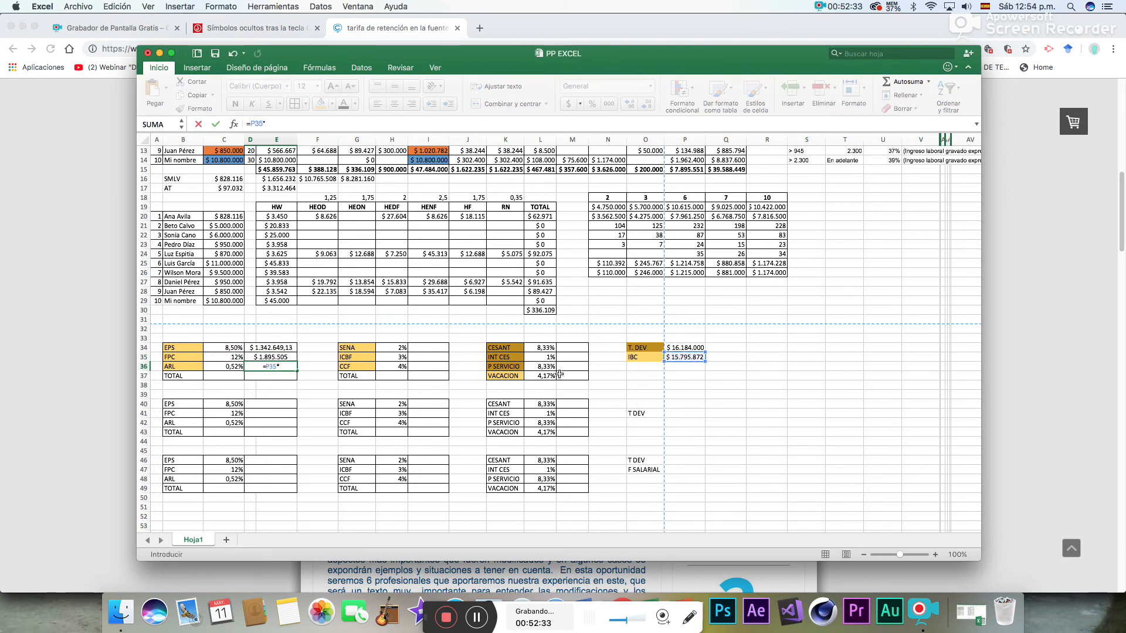
left_click(236, 367)
key("Return")
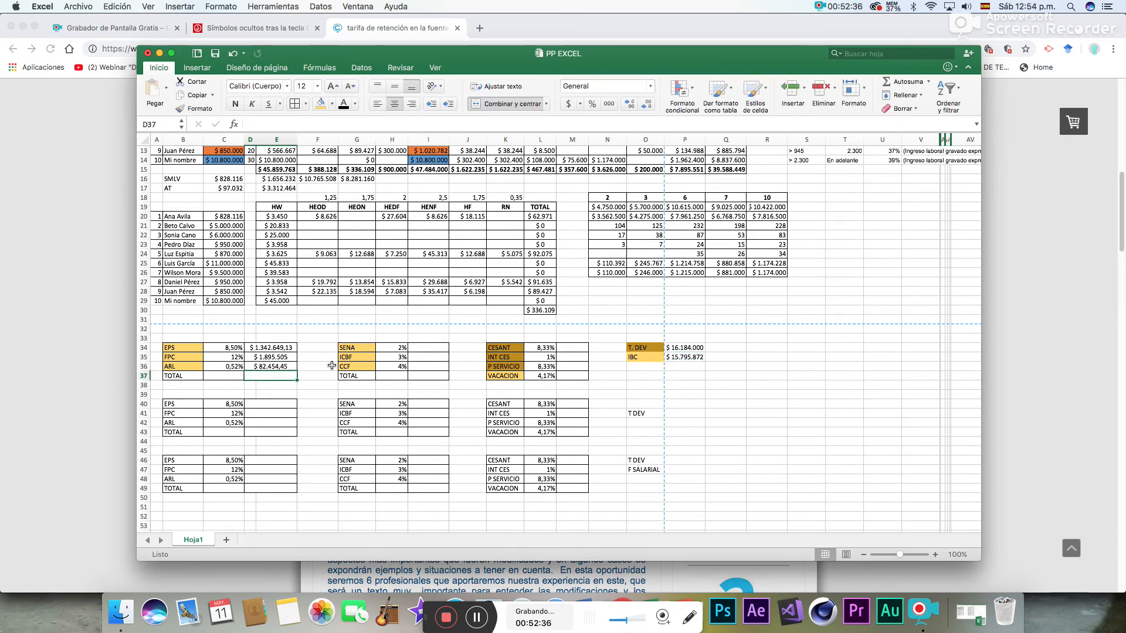
- Total the EPS, FPC and ARL amounts in D37 with AutoSum and format D34:D37 without decimals
left_click(893, 86)
key("Return")
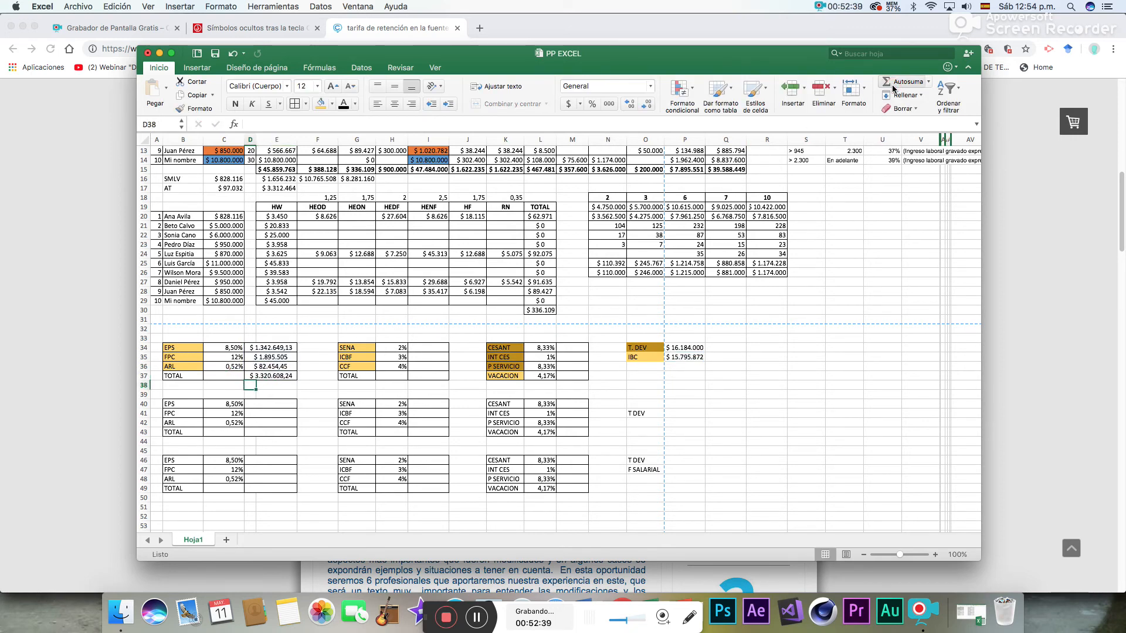
left_click_drag(290, 348, 286, 376)
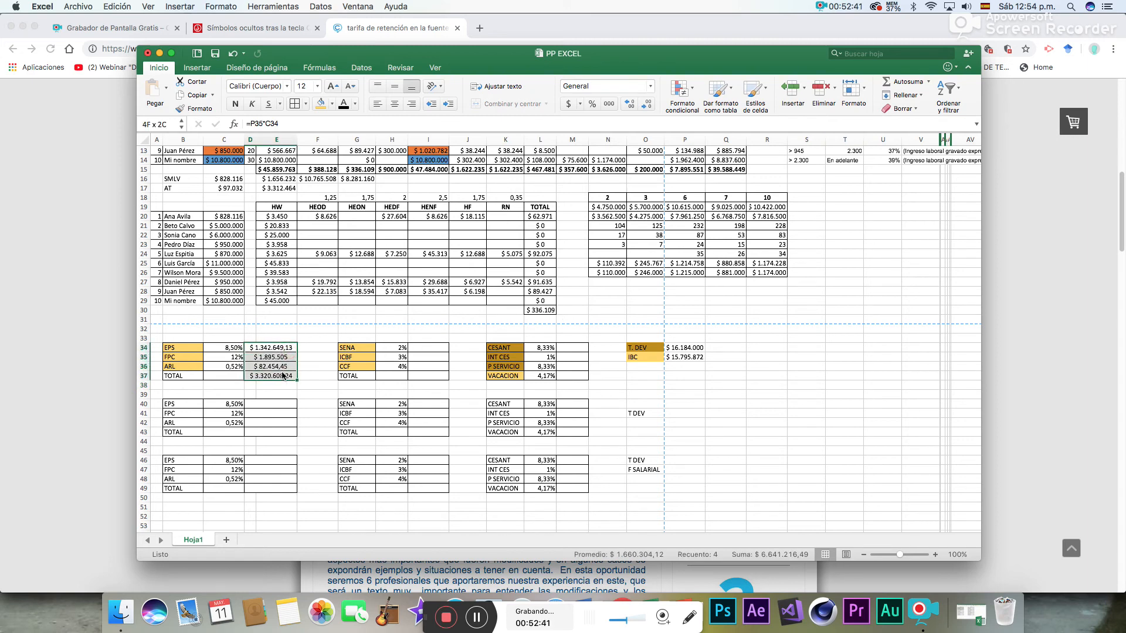
left_click(631, 106)
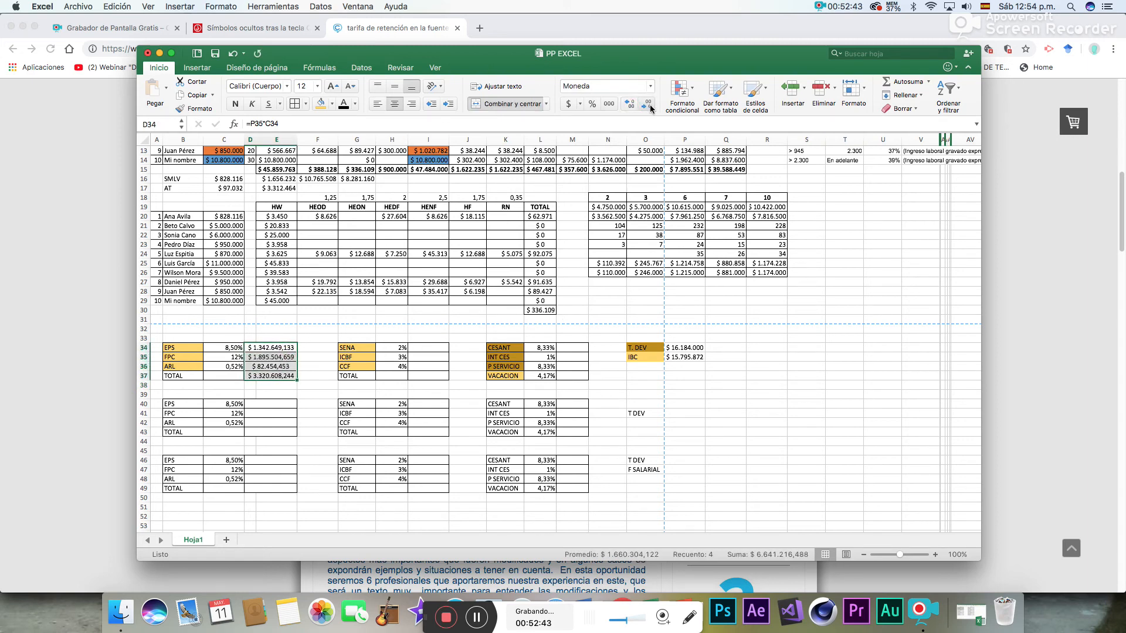
left_click(648, 106)
left_click(648, 106)
left_click(649, 107)
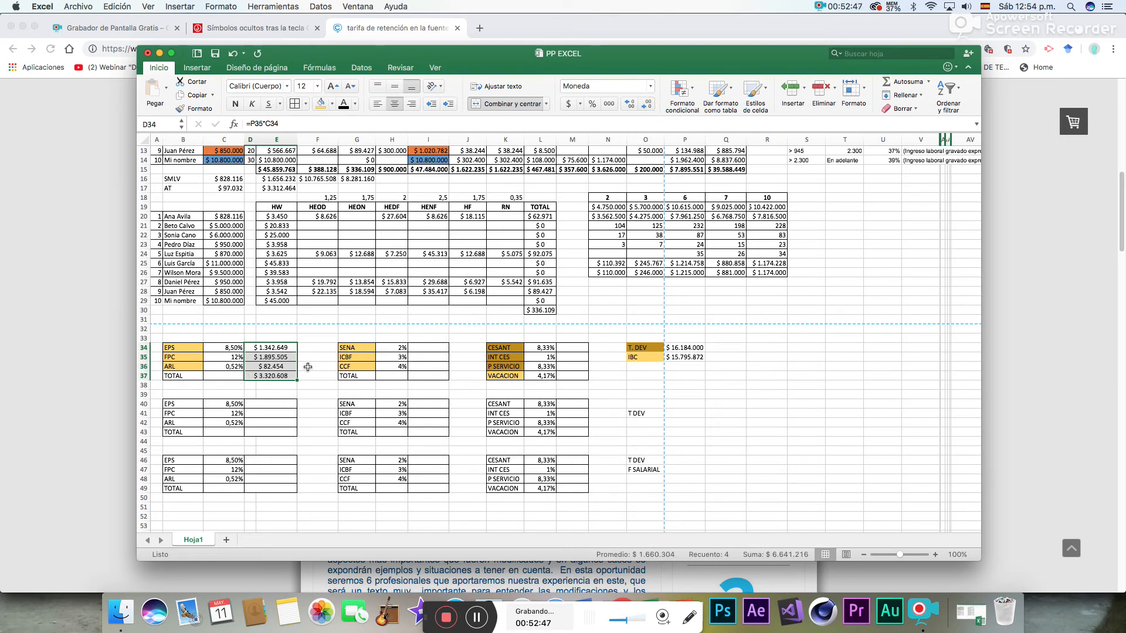
left_click(420, 350)
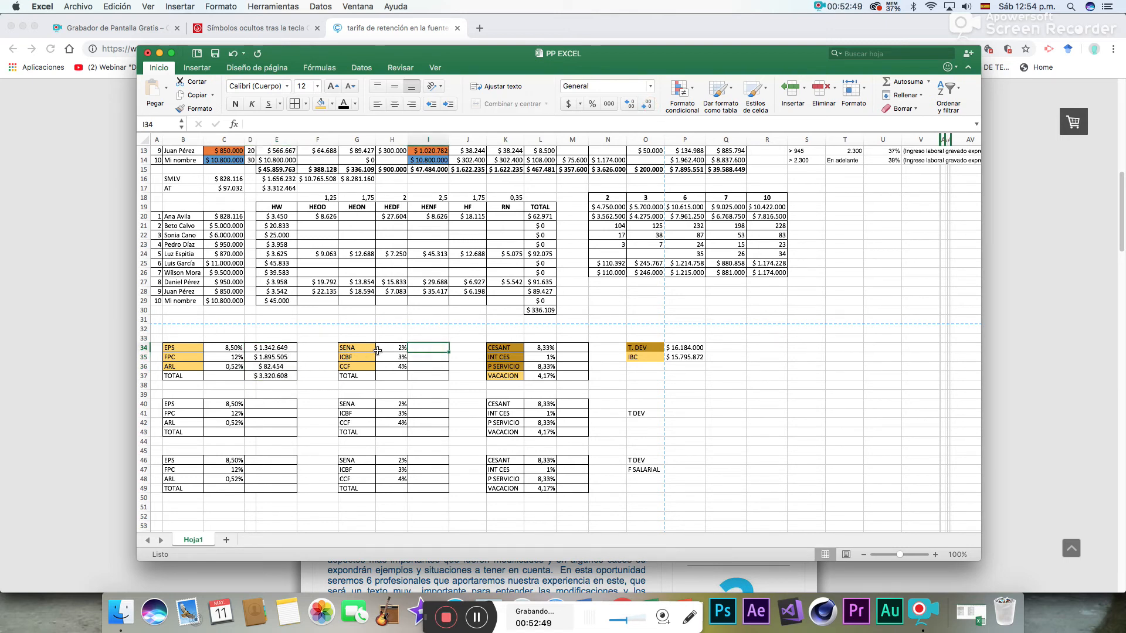
left_click_drag(421, 348, 421, 356)
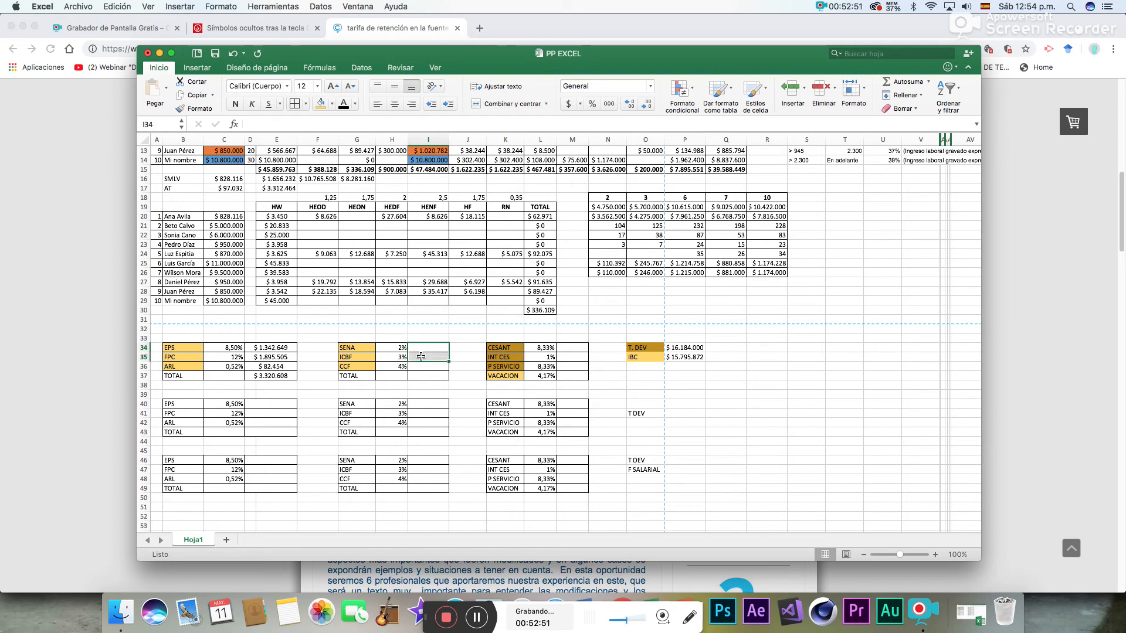
left_click(331, 103)
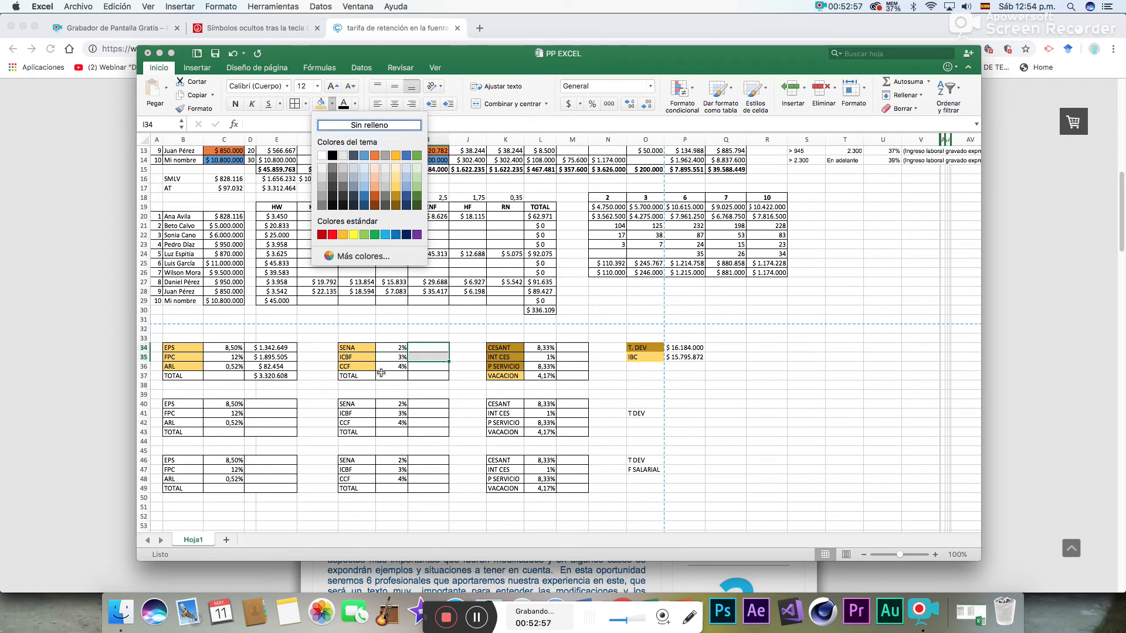
left_click(426, 369)
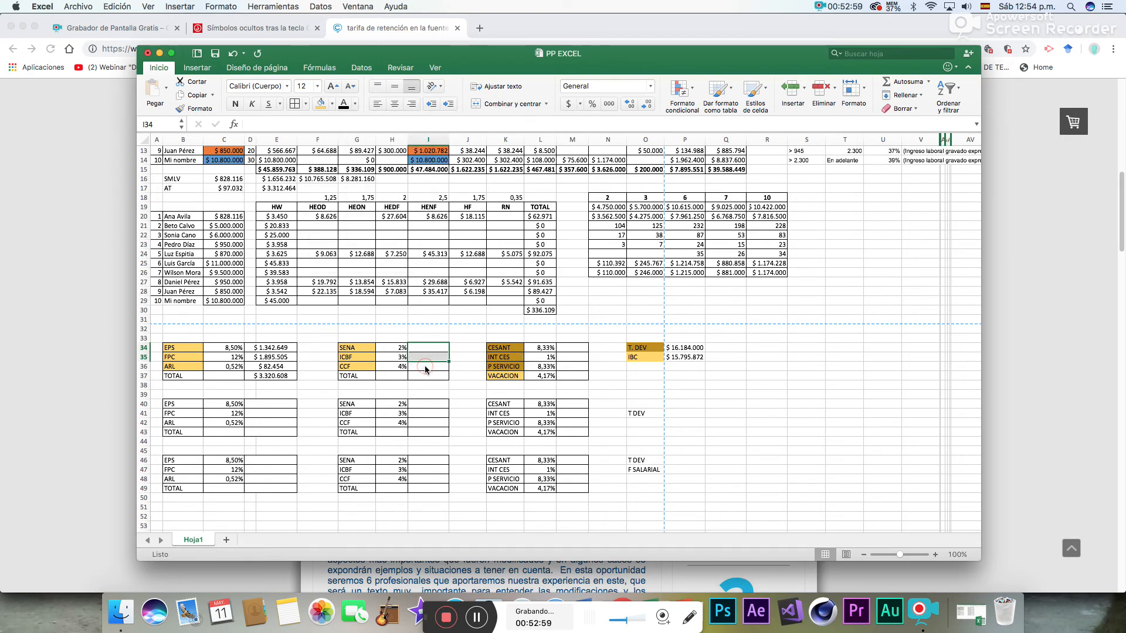
- Calculate the CCF contribution in I36 with =P35*H36 and total that block in I37 with AutoSum
double_click(426, 366)
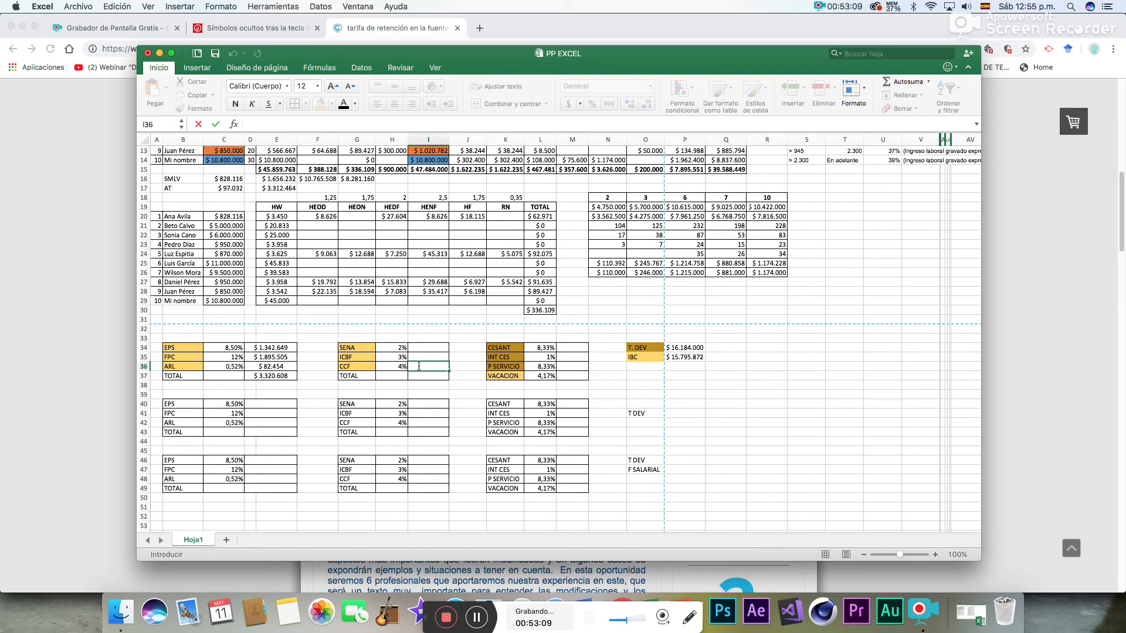
type("=")
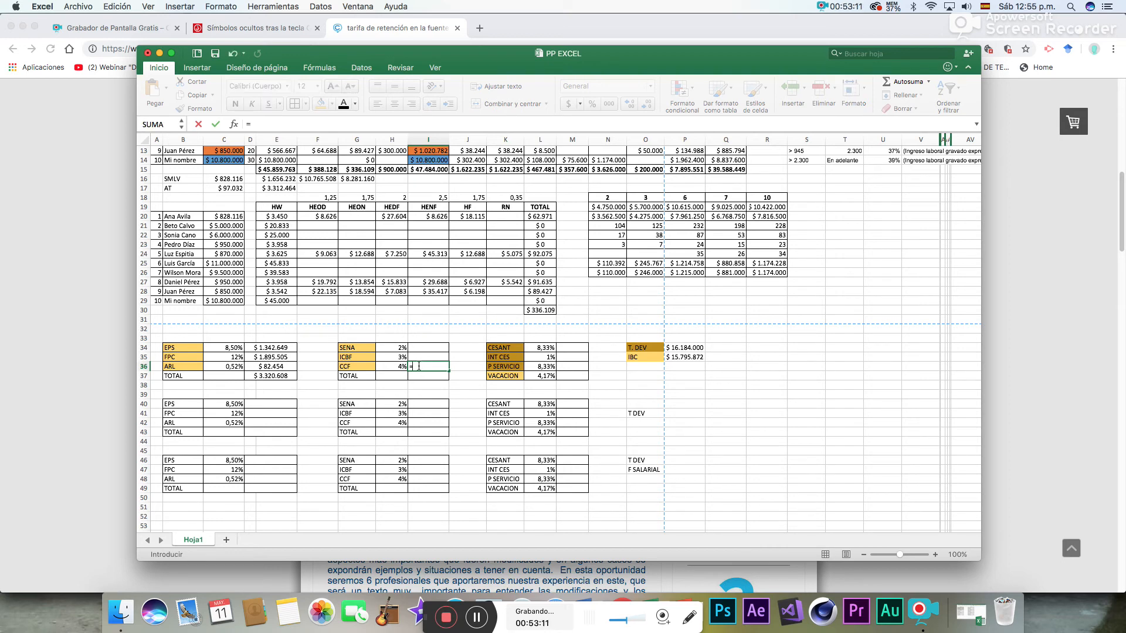
left_click(682, 359)
type("*")
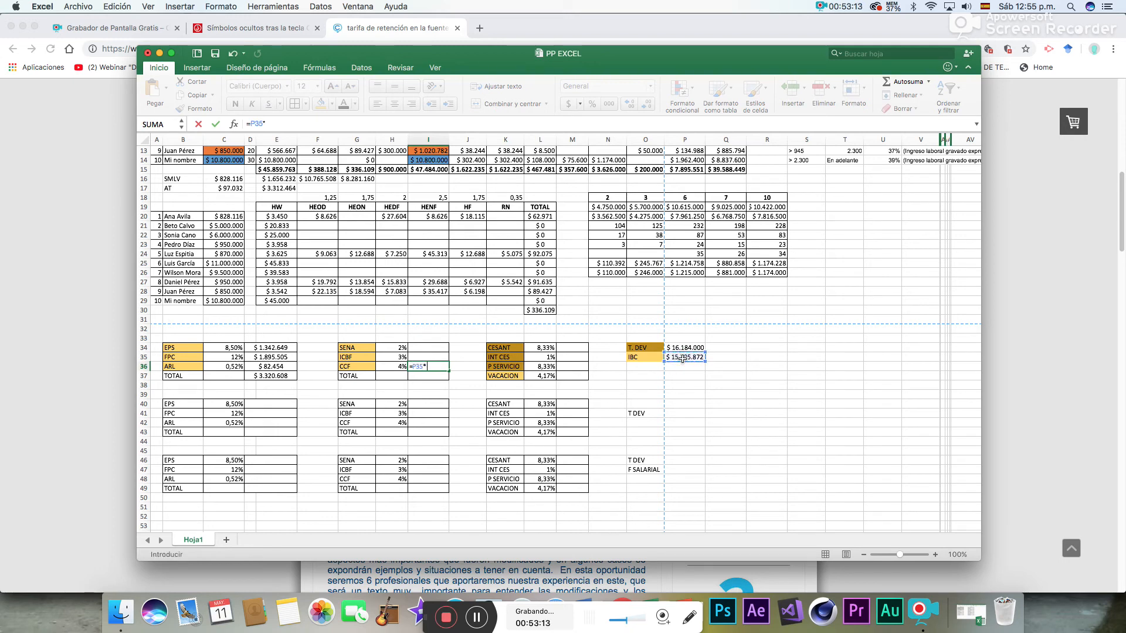
left_click(391, 367)
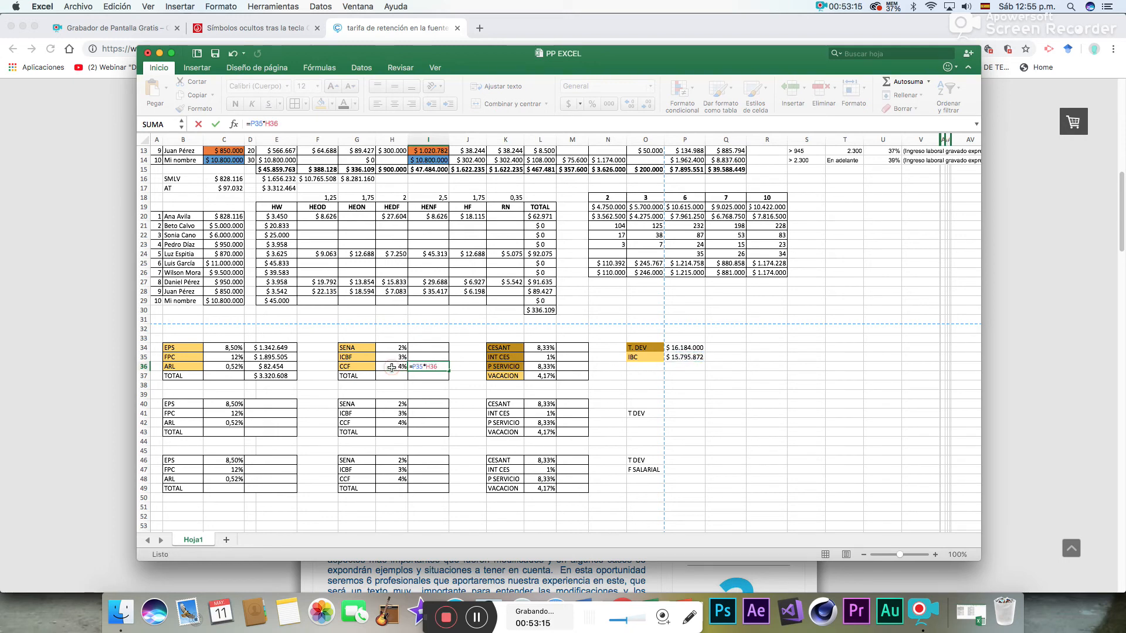
key("Return")
left_click(907, 82)
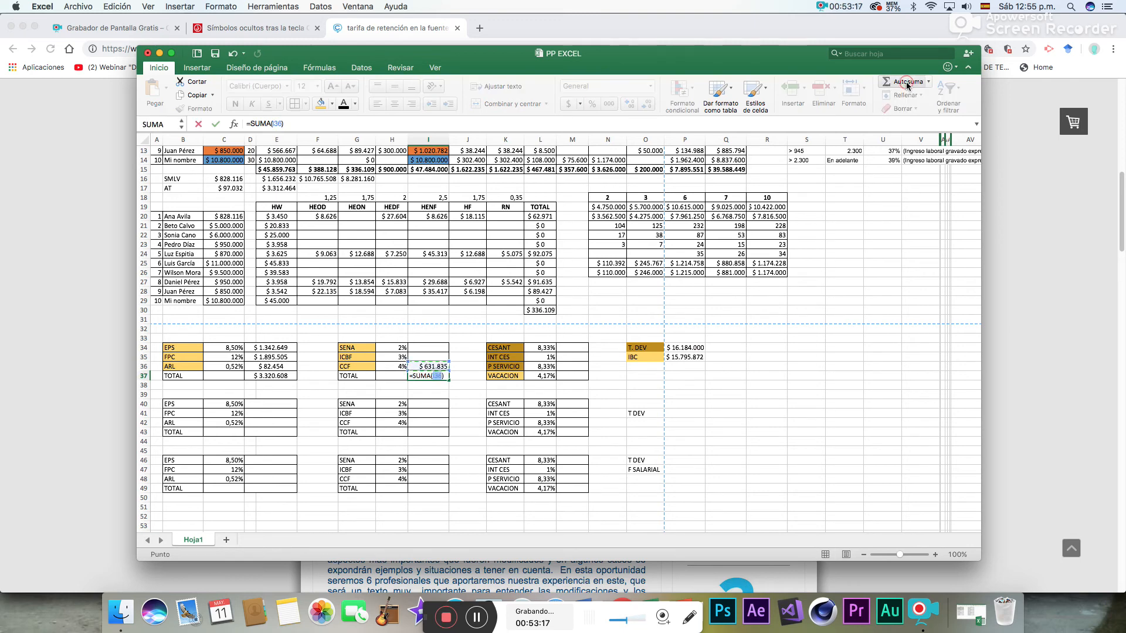
key("Return")
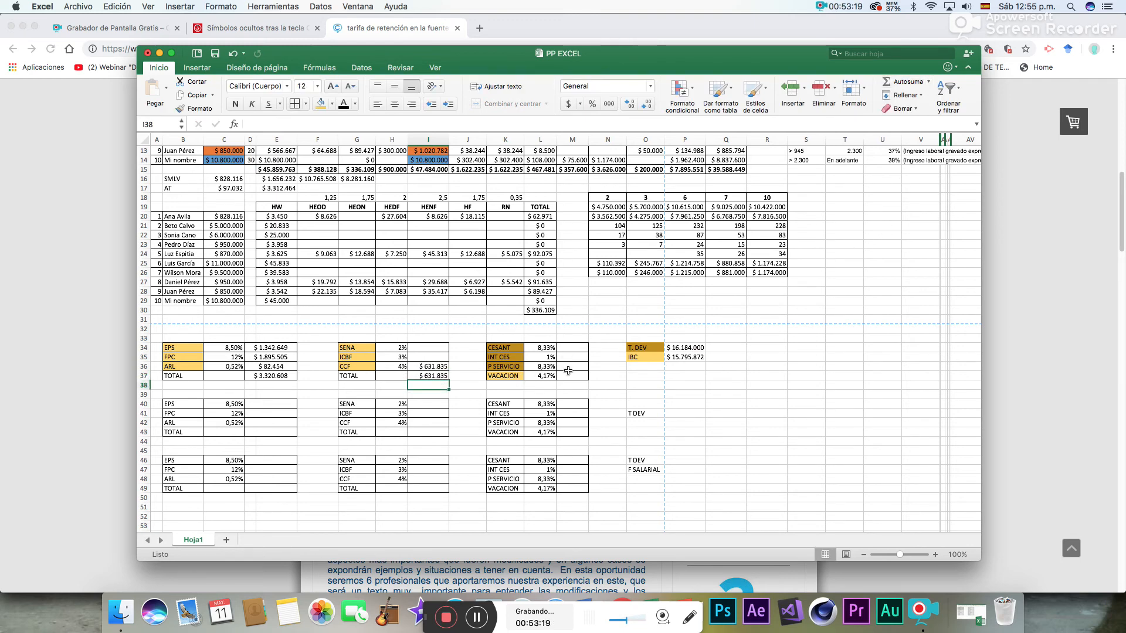
- Calculate the VACACION provision in M37 from the IBC with =P35*L37
left_click(568, 373)
type("=")
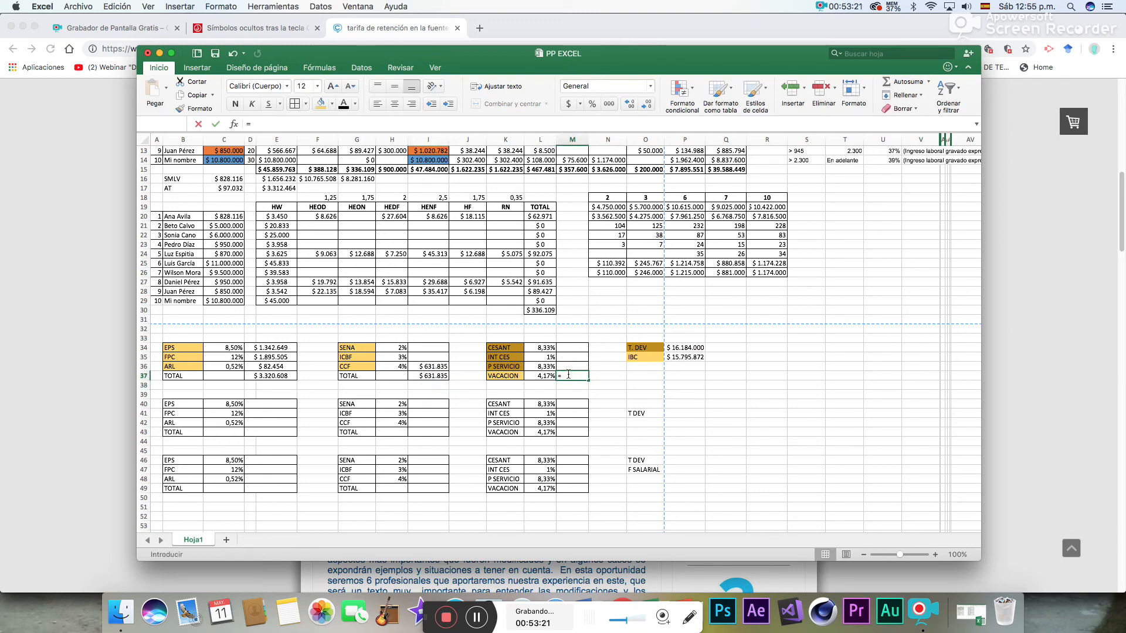
left_click(690, 359)
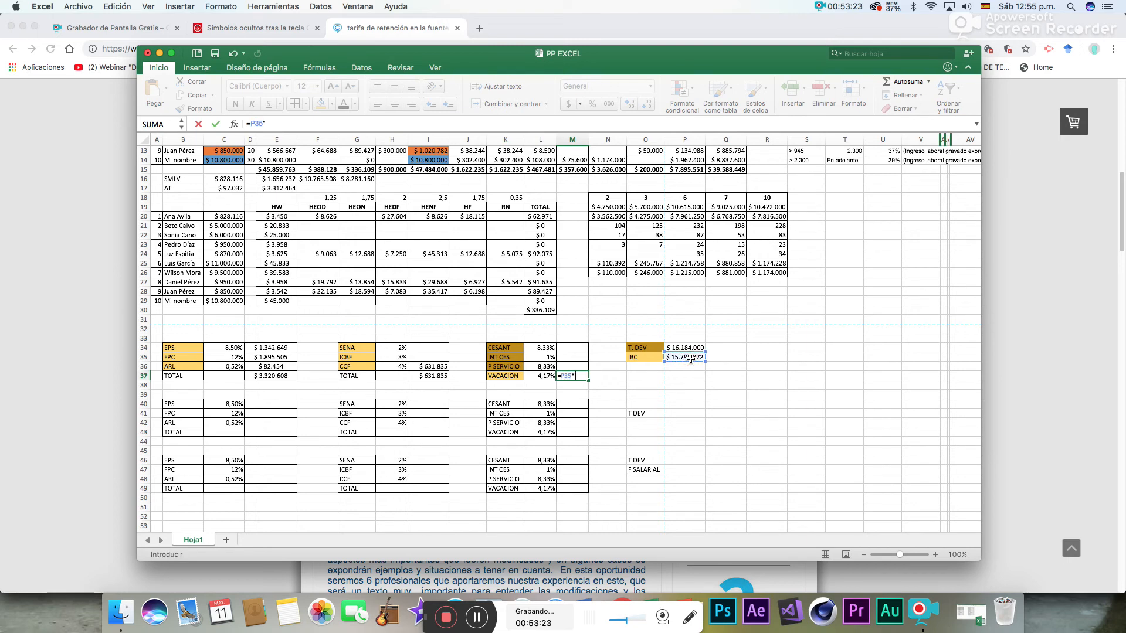
type("*")
left_click(539, 375)
key("Return")
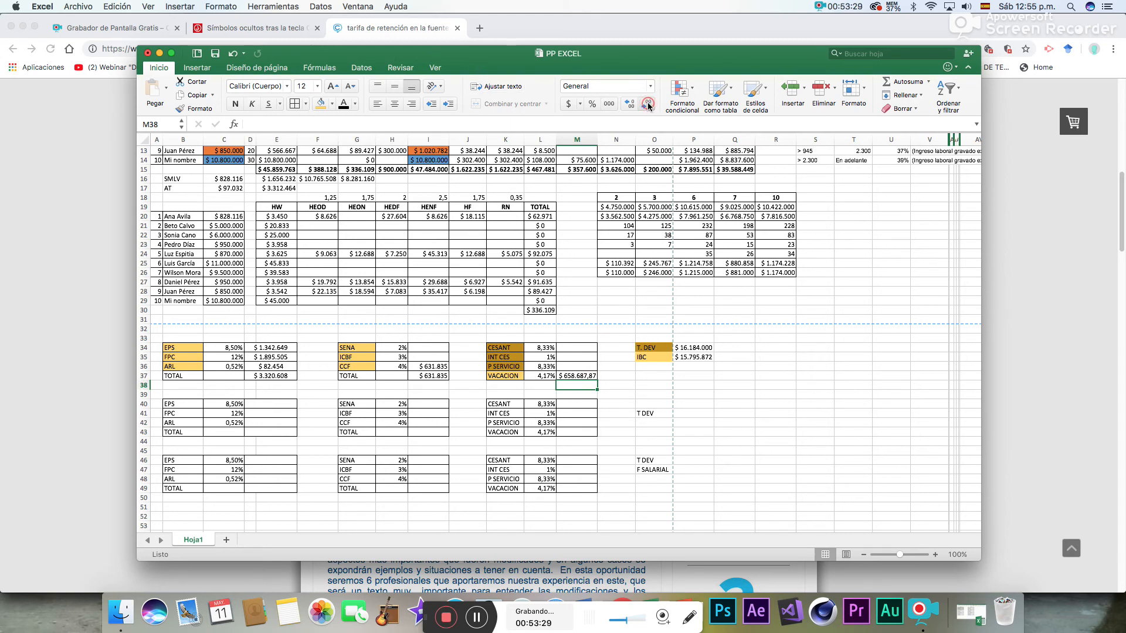
- Format the VACACION amount in M37 without decimals
left_click(573, 376)
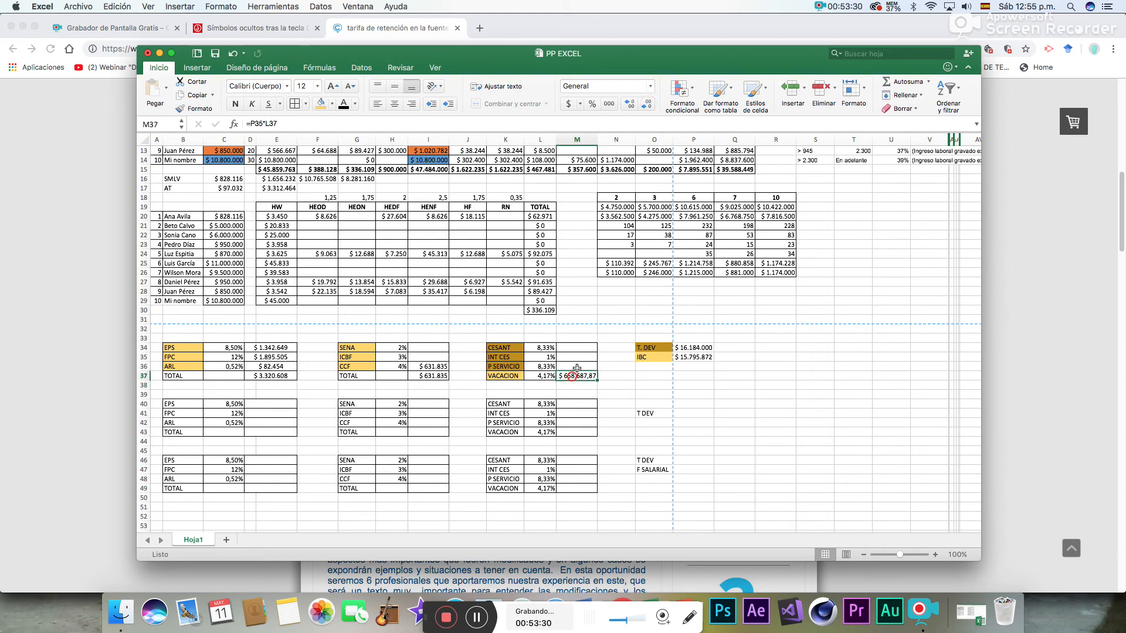
left_click(647, 107)
left_click(647, 106)
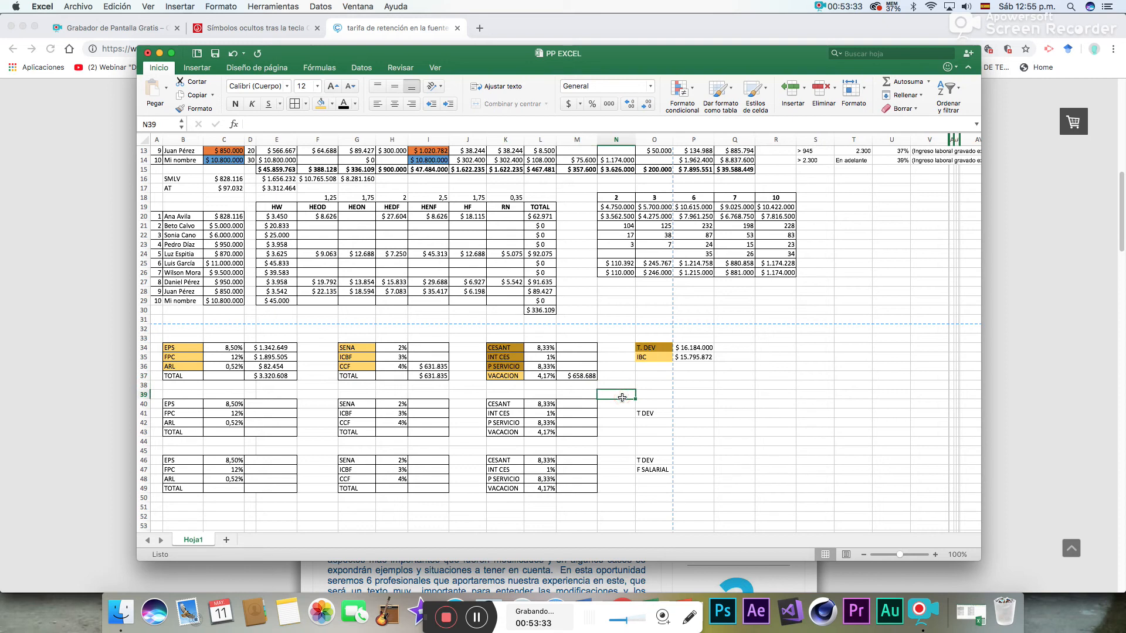
- Calculate the CESANT provision in M34 from T. DEV with =P34*L34
left_click(641, 350)
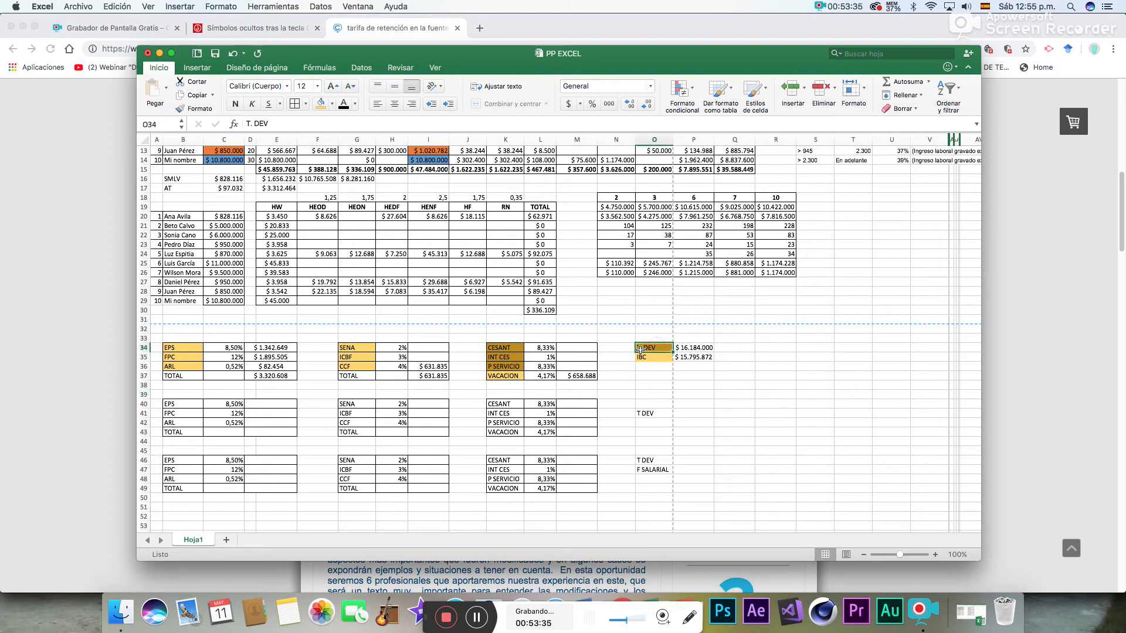
left_click_drag(508, 348, 507, 368)
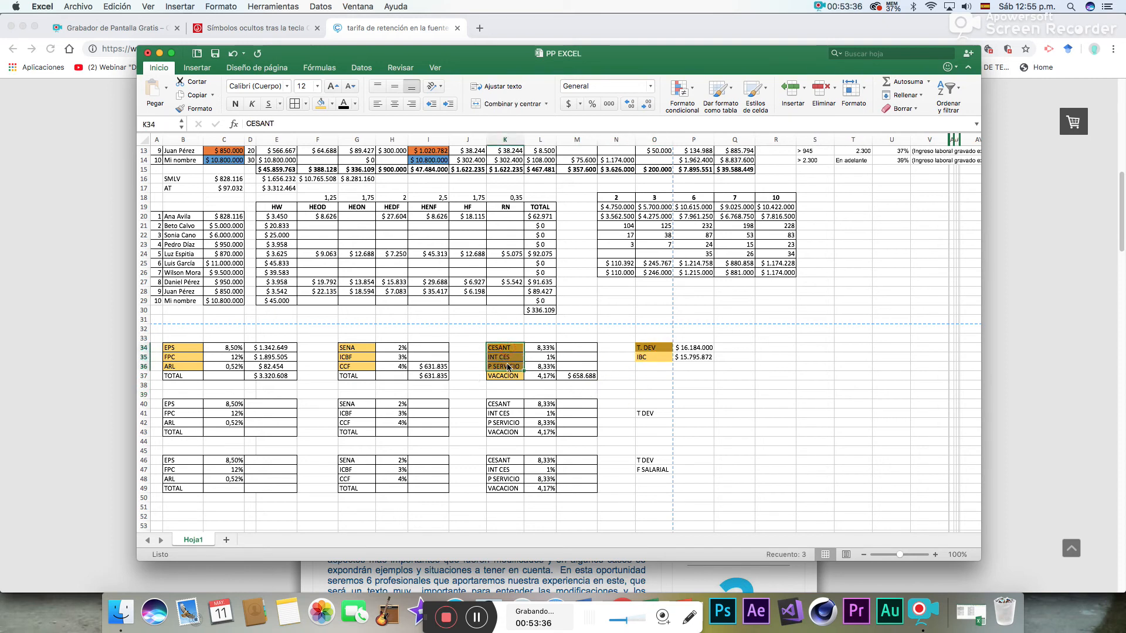
left_click(624, 371)
left_click(582, 349)
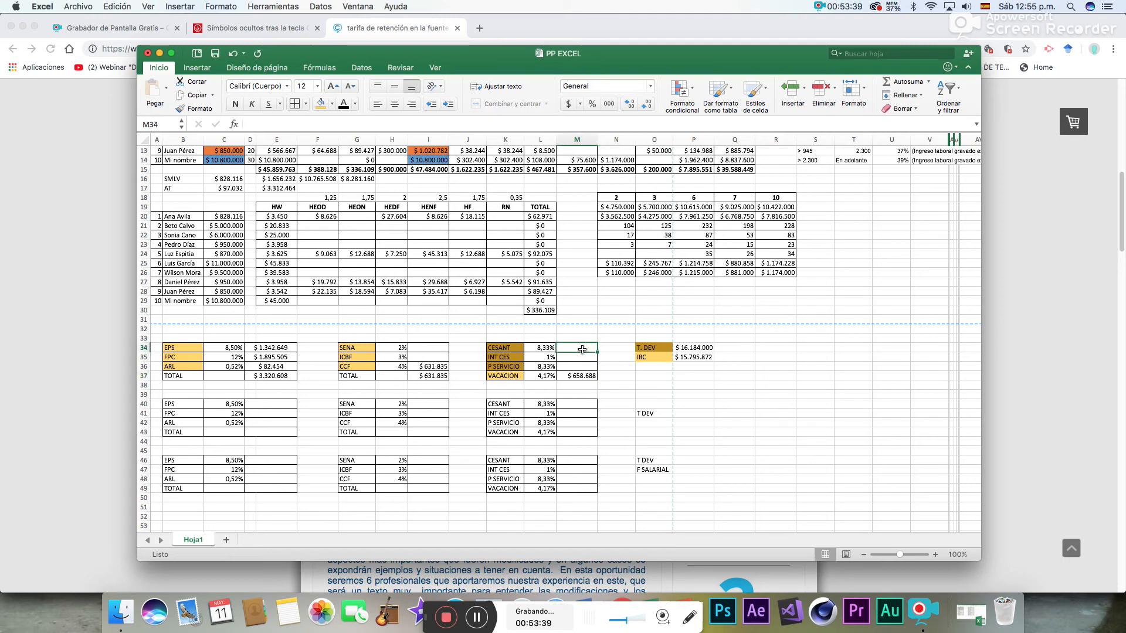
type("=")
left_click(693, 349)
type("*")
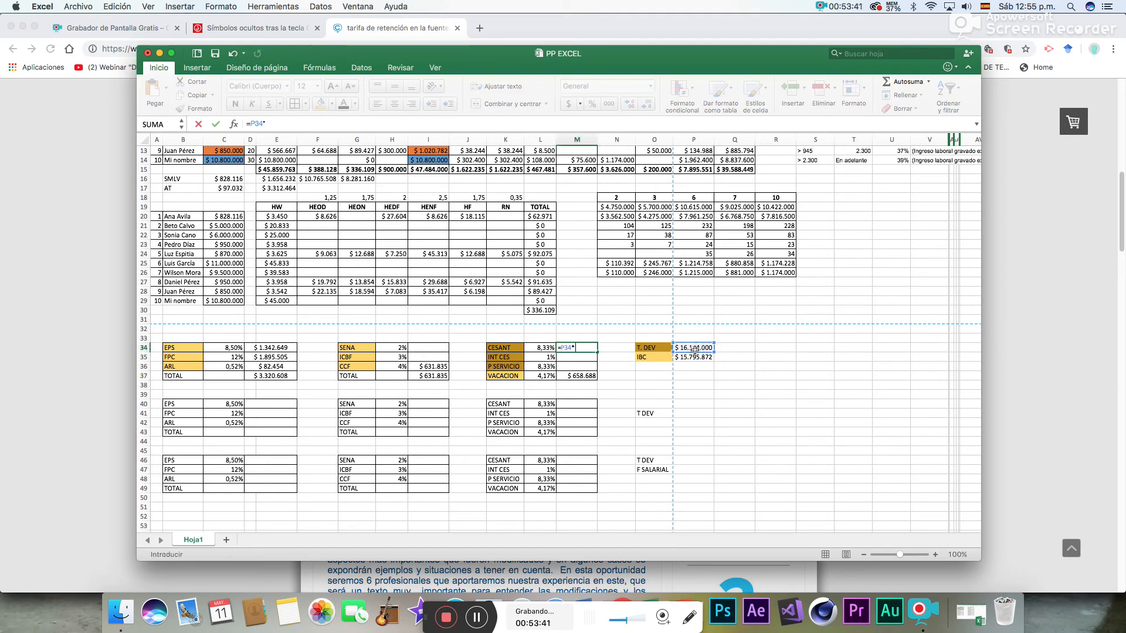
left_click(545, 348)
key("Return")
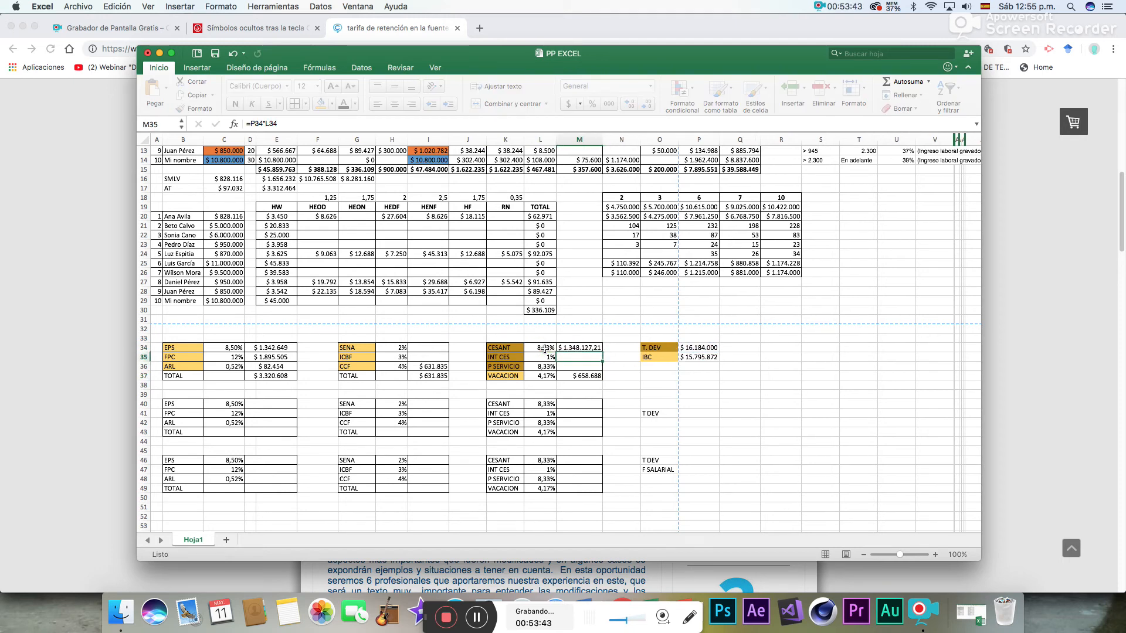
- Calculate the INT CES provision in M35 from T. DEV with =P34*L35
type("=")
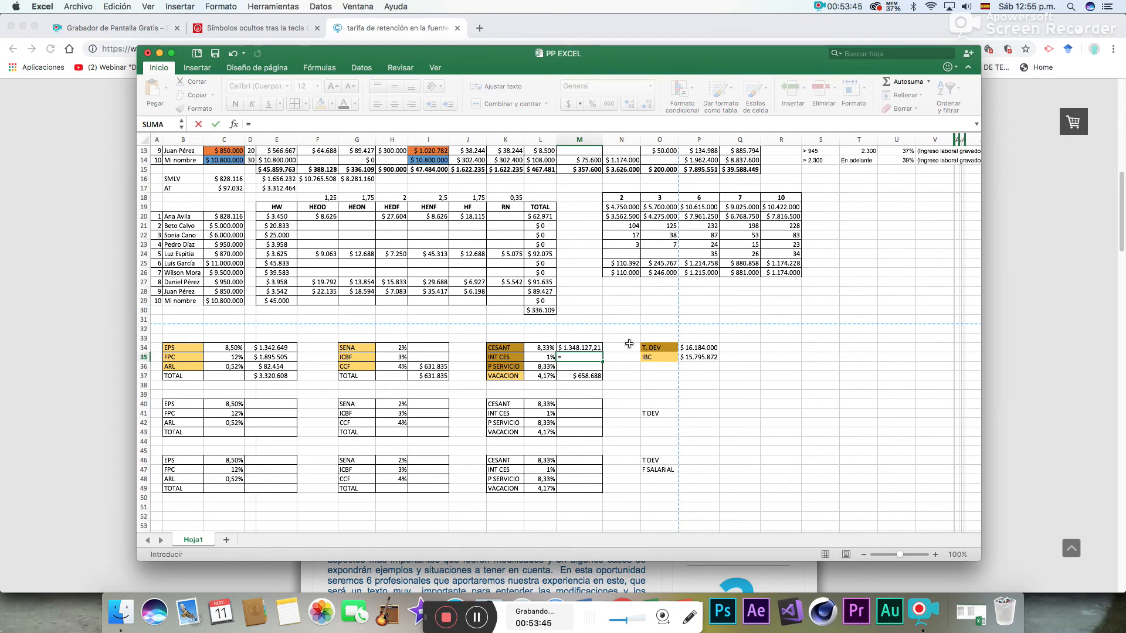
left_click(689, 348)
type("*")
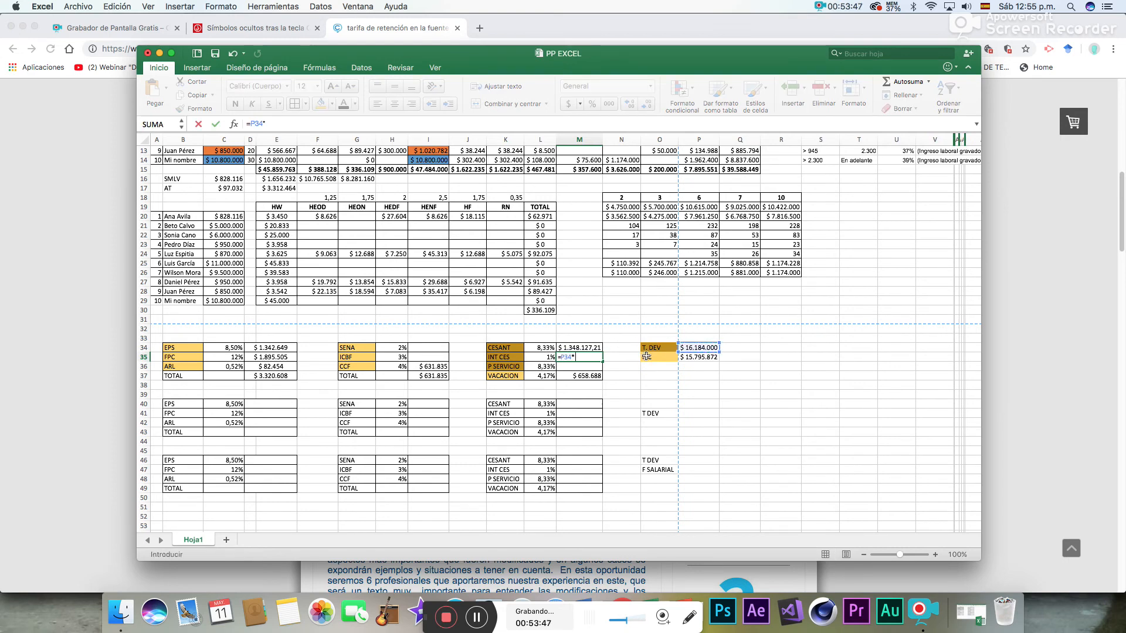
left_click(550, 358)
key("Return")
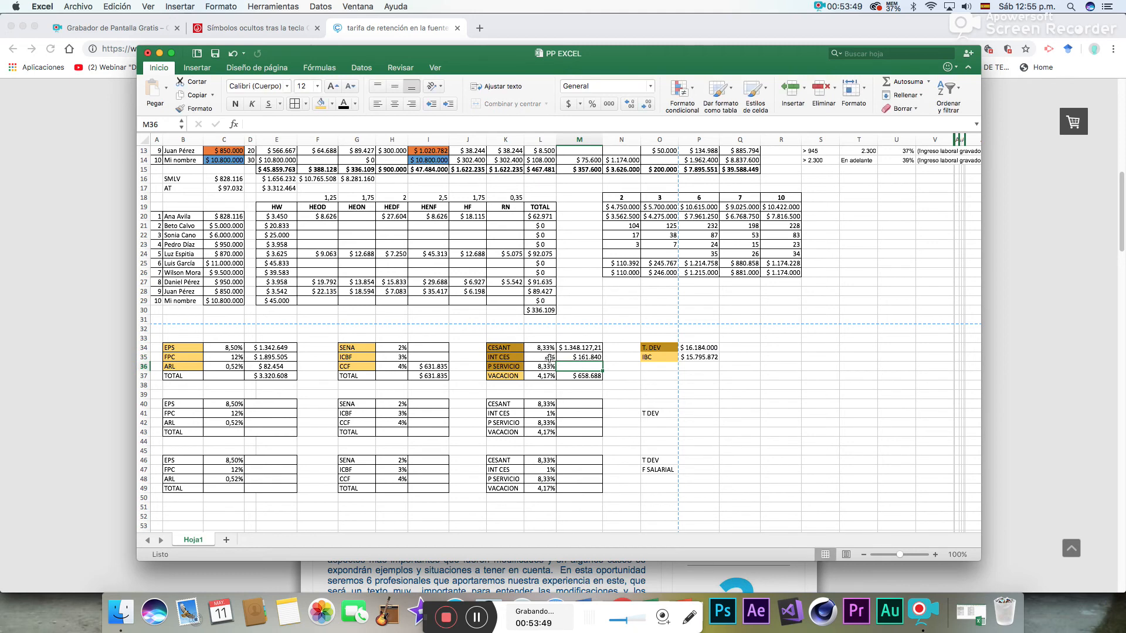
- Calculate the P SERVICIO provision in M36 from T. DEV with =P34*L36
type("=")
left_click(716, 347)
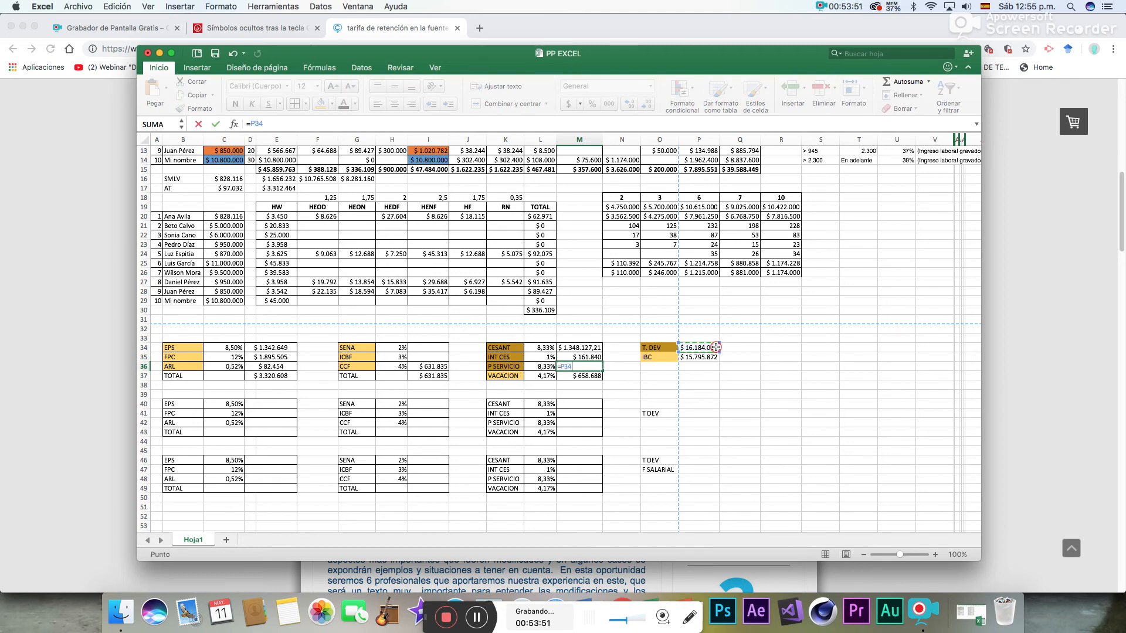
type("*")
left_click(539, 366)
key("Return")
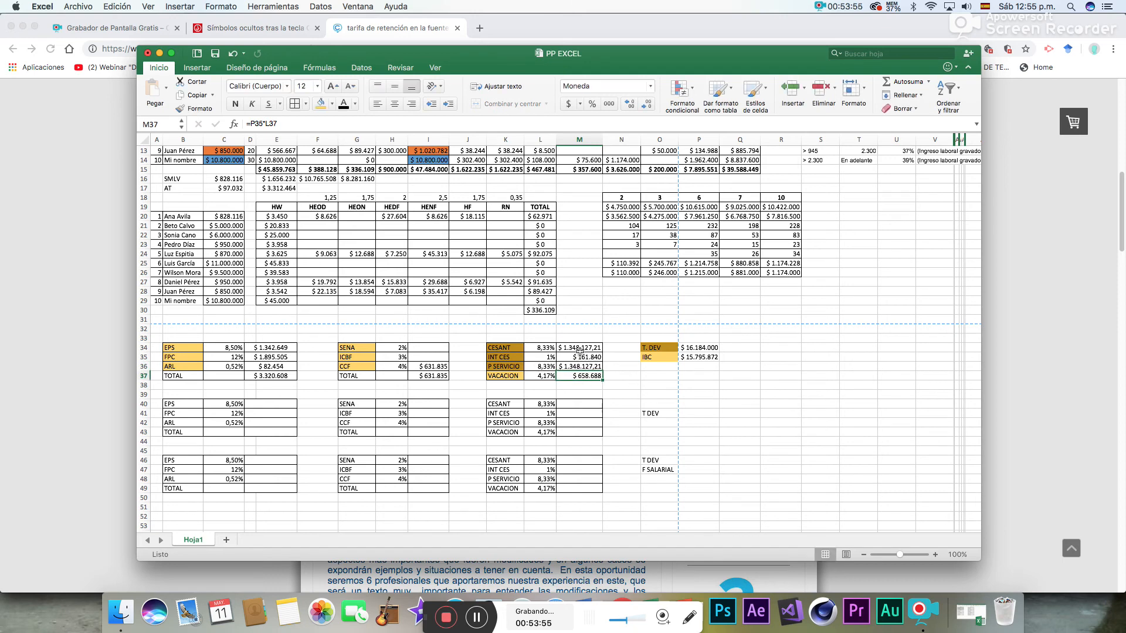
- Format the provision amounts in M34:M36 without decimals
left_click_drag(583, 347, 580, 368)
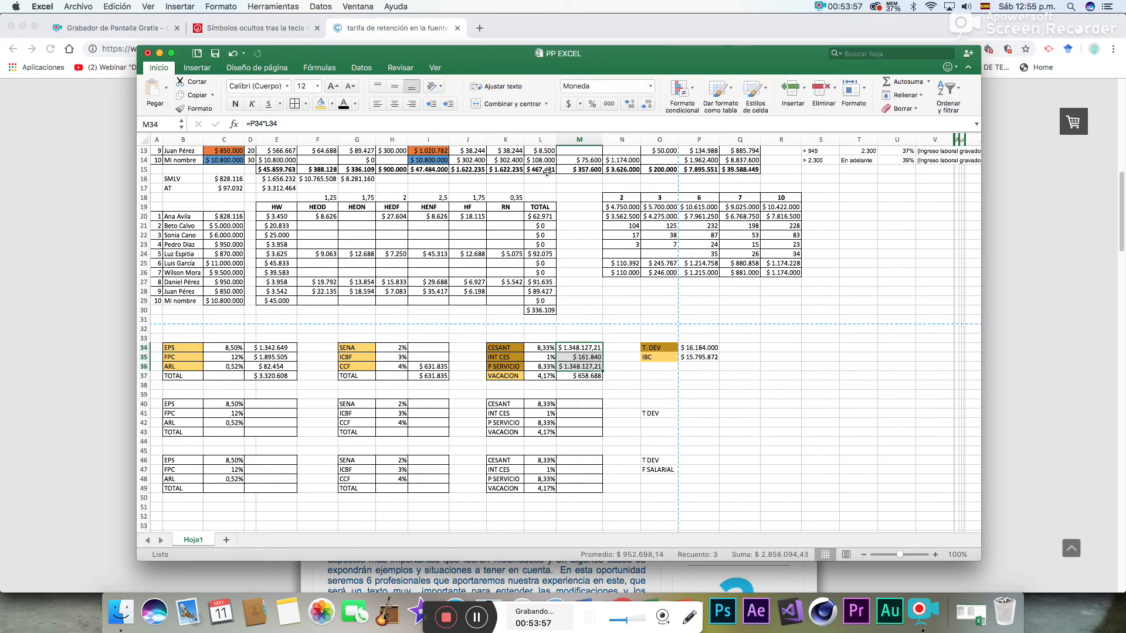
left_click(632, 108)
left_click(632, 108)
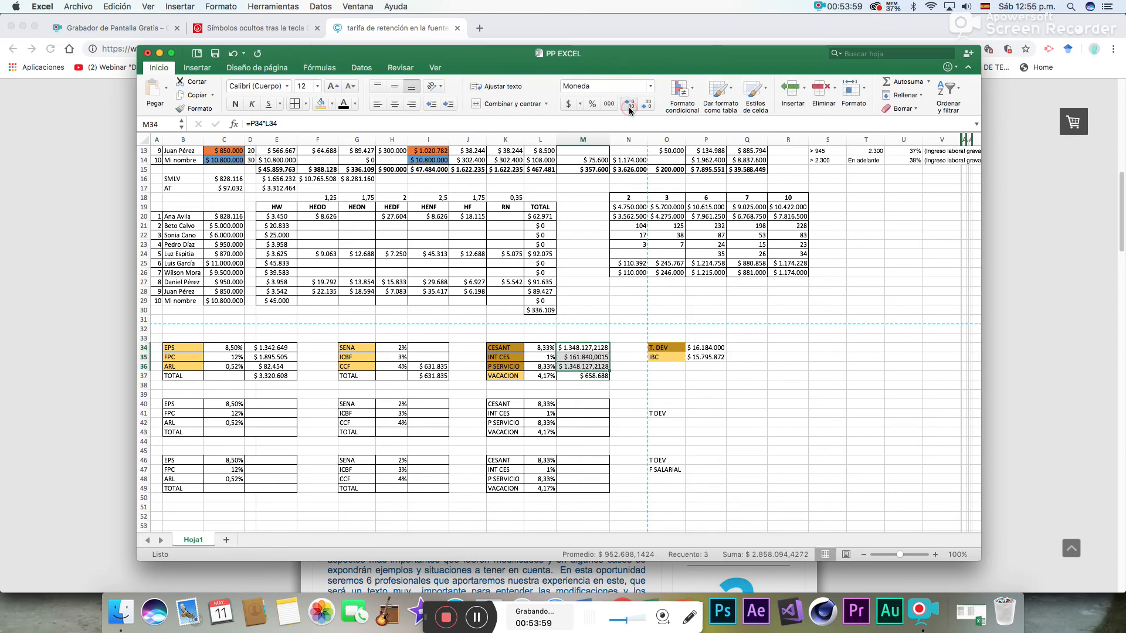
left_click(647, 108)
left_click(647, 107)
left_click(647, 108)
left_click(647, 108)
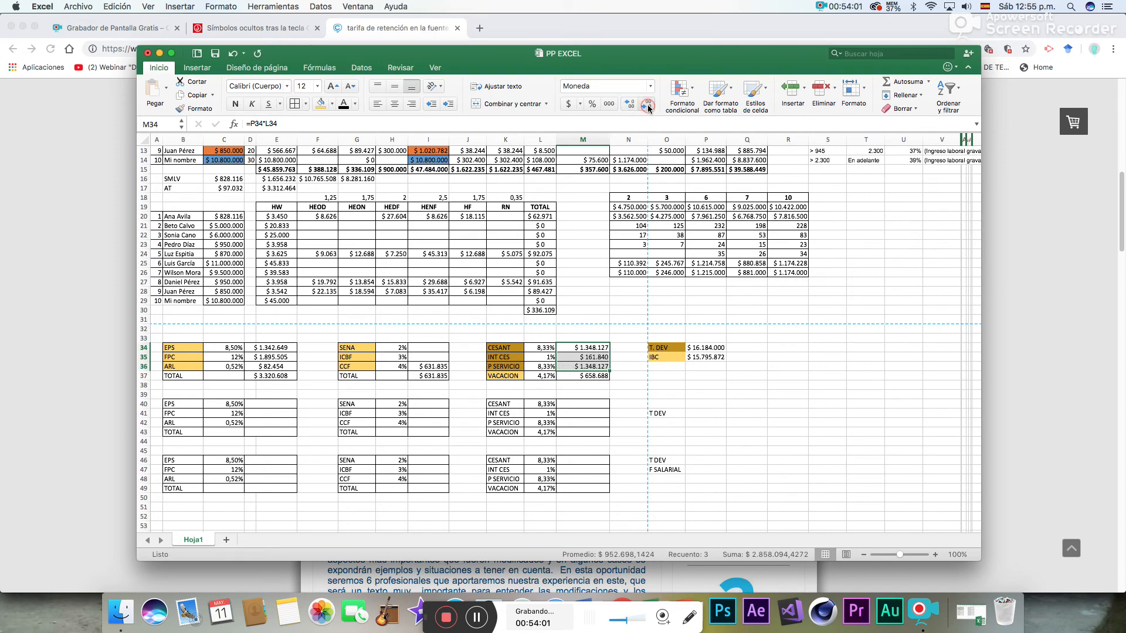
left_click(600, 391)
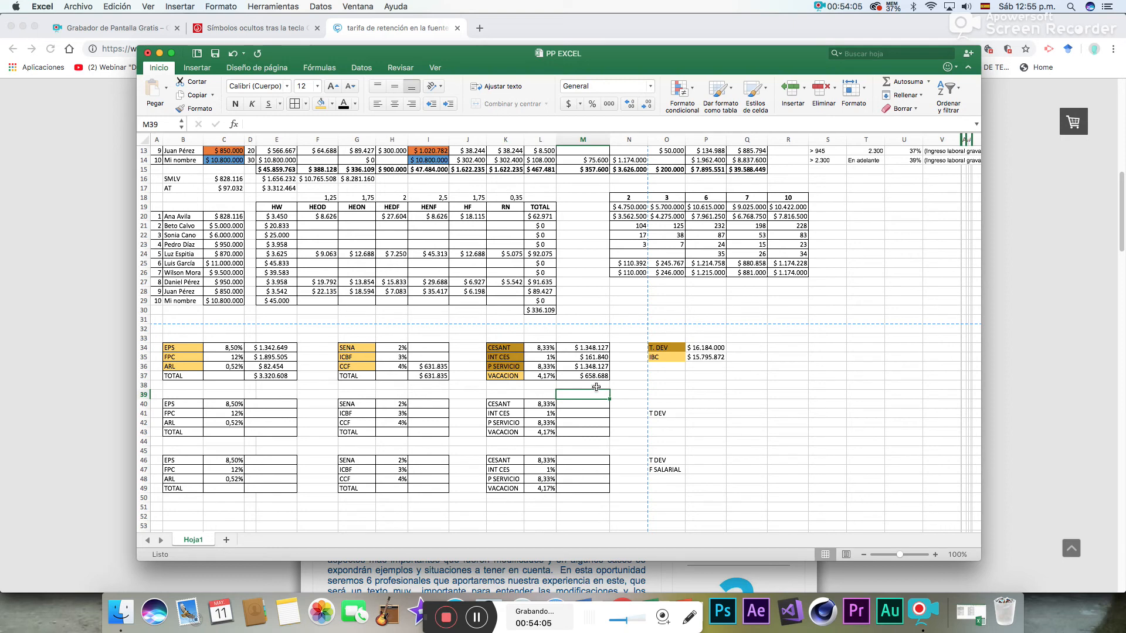
- Label K38 as TOTAL and sum the provisions M34:M37 in M38 with AutoSum
left_click(584, 385)
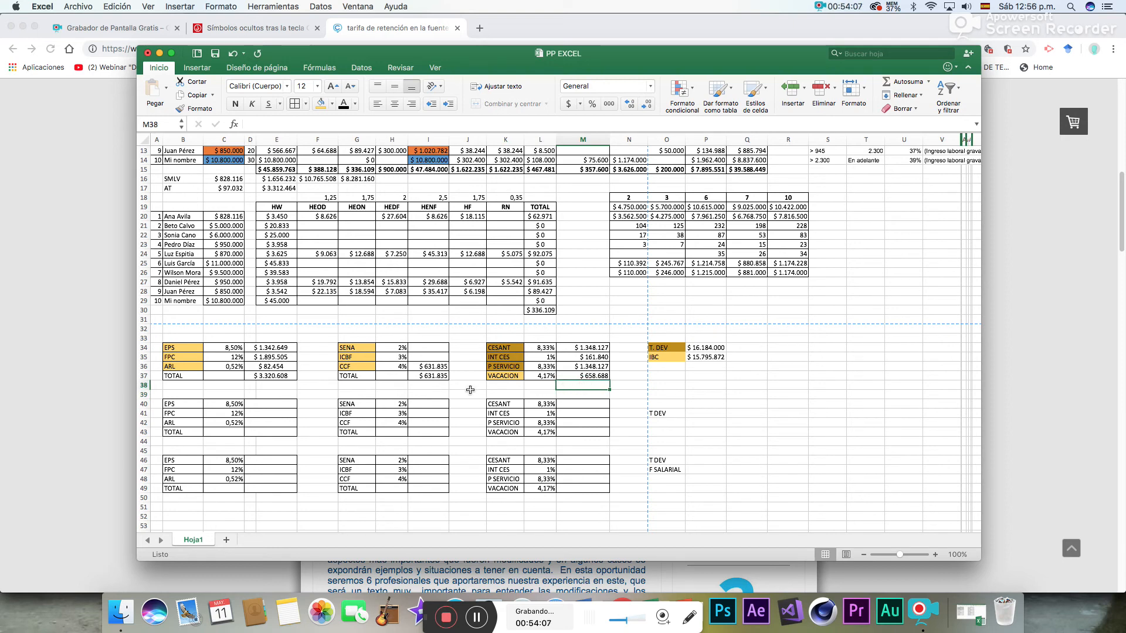
left_click(506, 386)
type("TO")
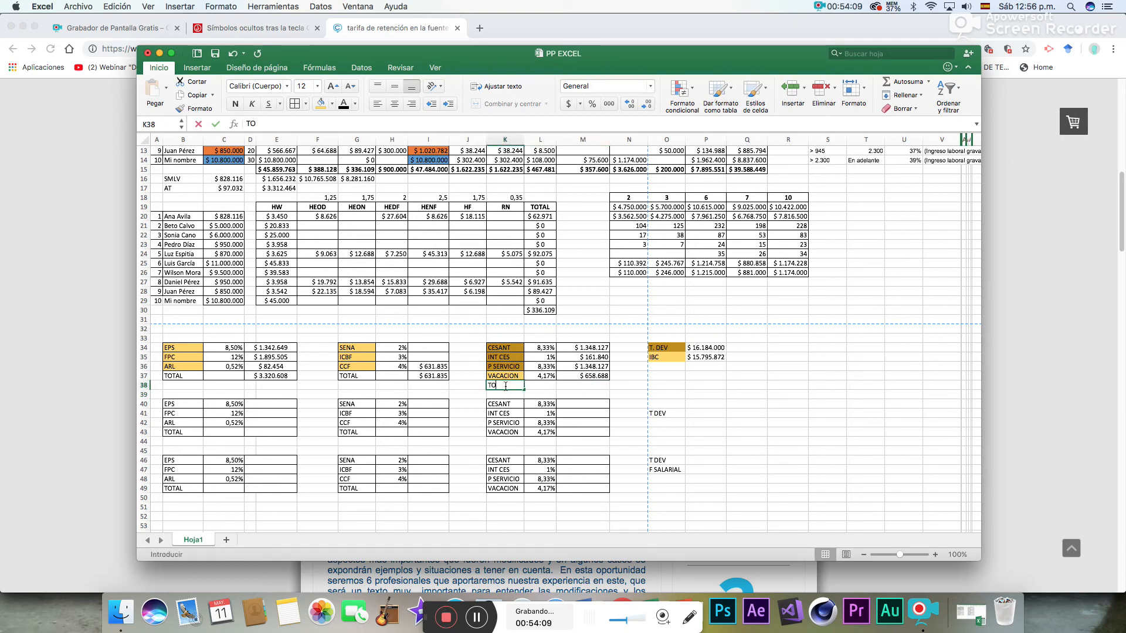
type("TAL")
left_click(591, 386)
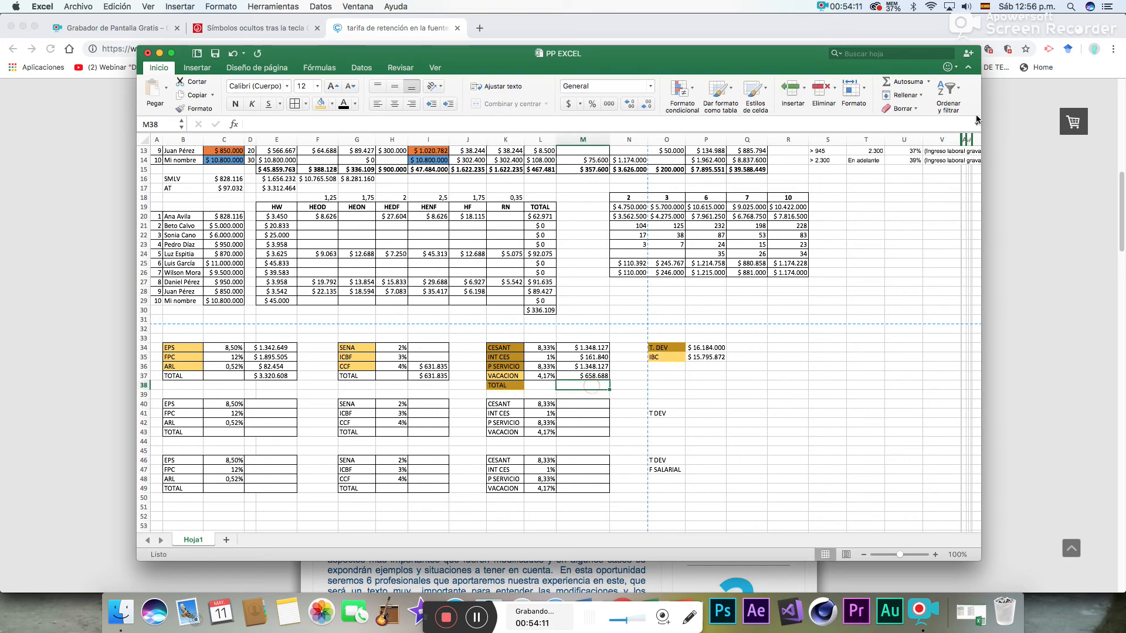
left_click(900, 85)
key("Return")
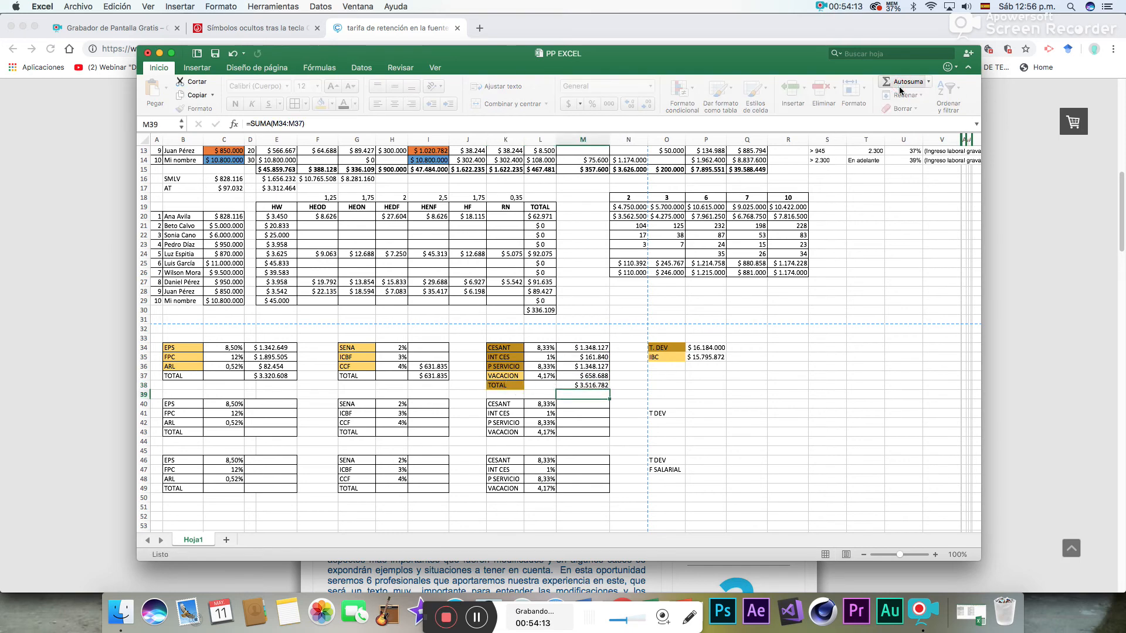
left_click_drag(549, 388, 586, 386)
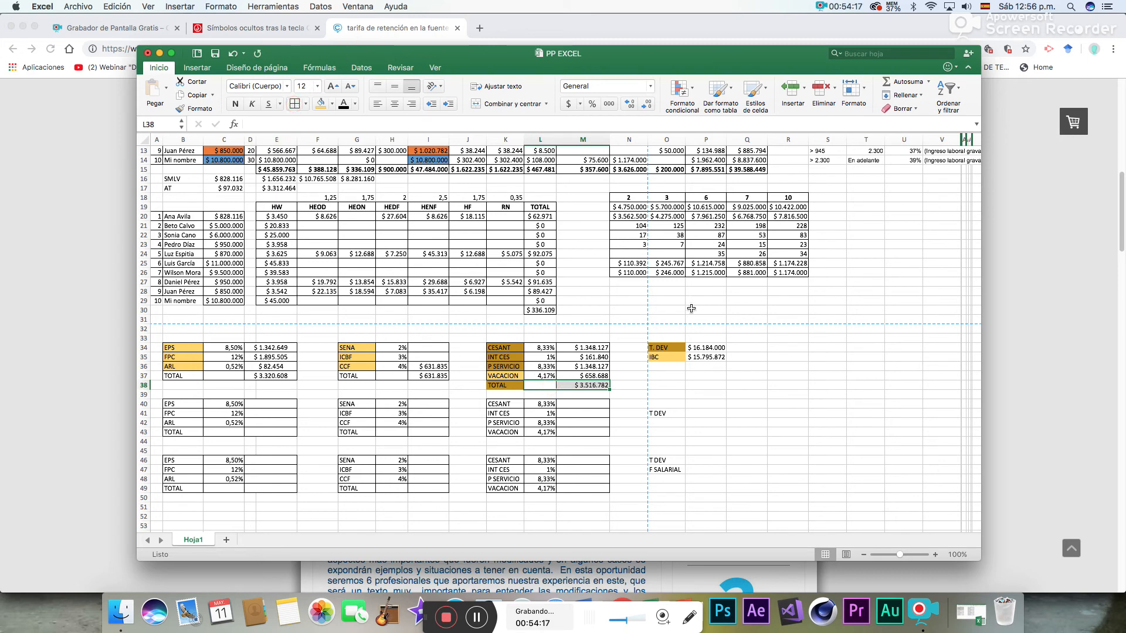
left_click(631, 397)
- Make the first row of blocks' totals in D37, I37 and M38 bold
left_click(276, 375)
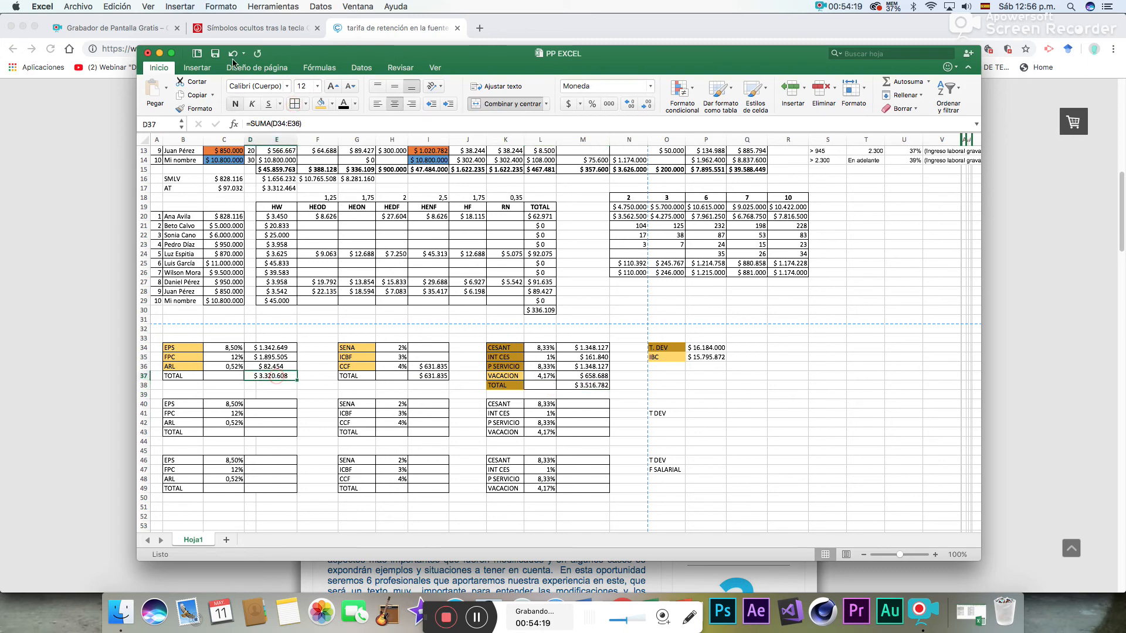
left_click(236, 105)
left_click(428, 376)
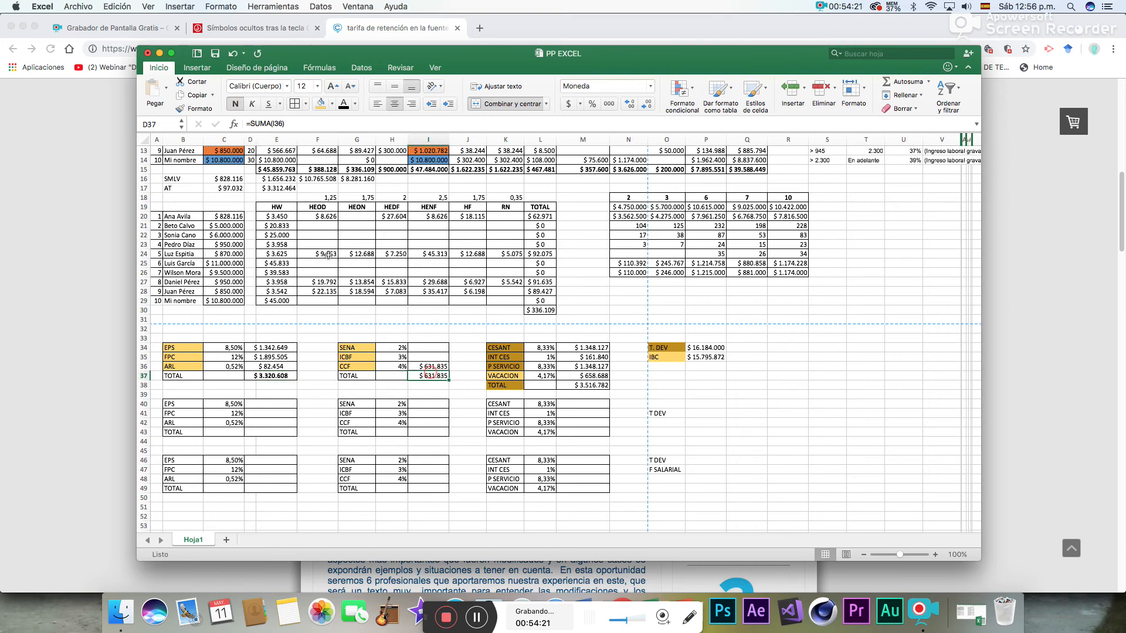
left_click(237, 102)
left_click(586, 385)
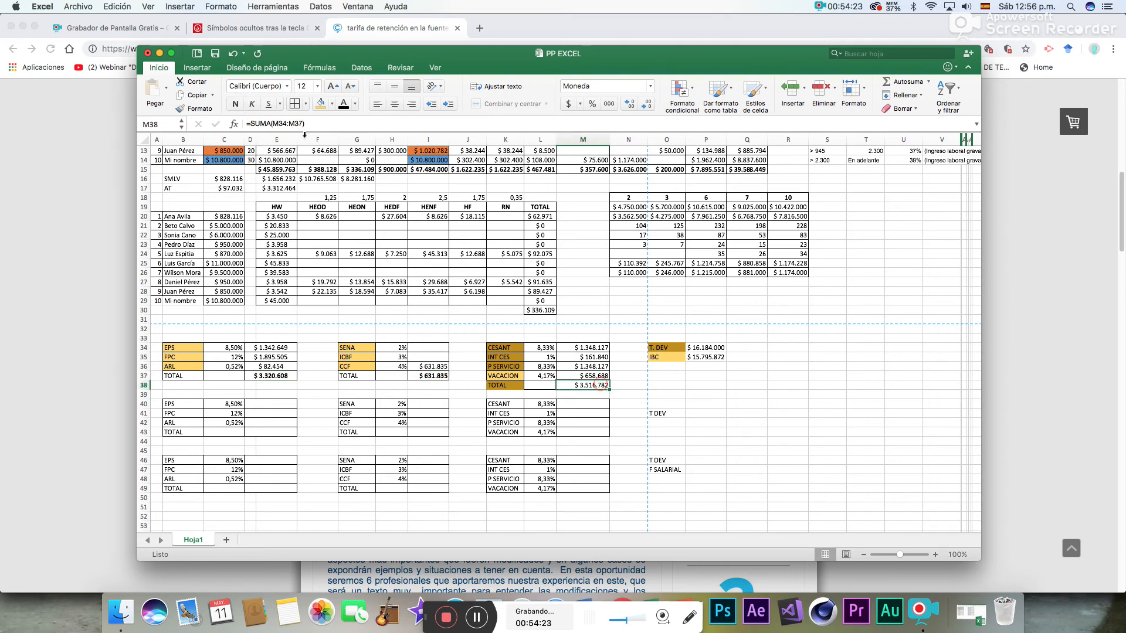
left_click(235, 104)
left_click(746, 383)
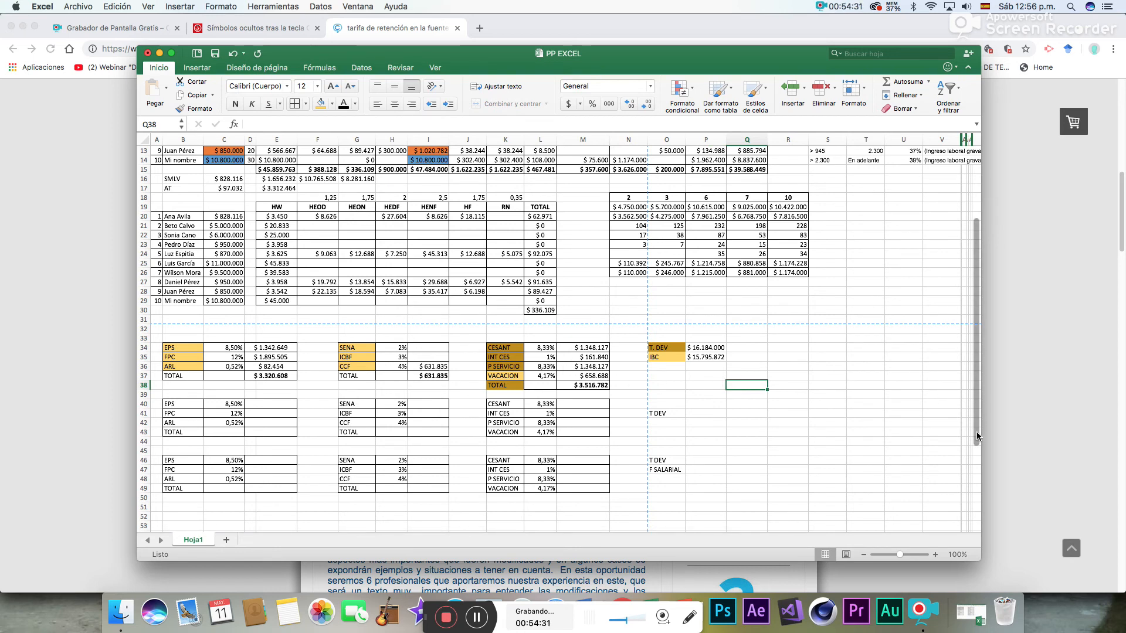
- Fill the second block's T DEV label in O41 with the dark gold used for the first T. DEV label
left_click_drag(976, 433, 975, 439)
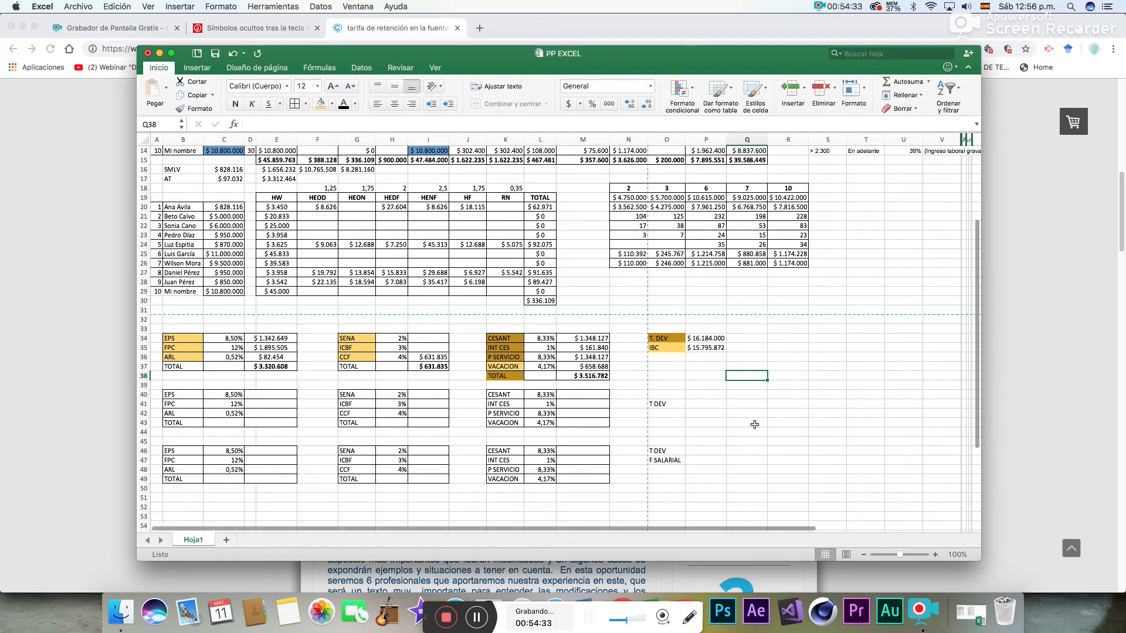
left_click(656, 404)
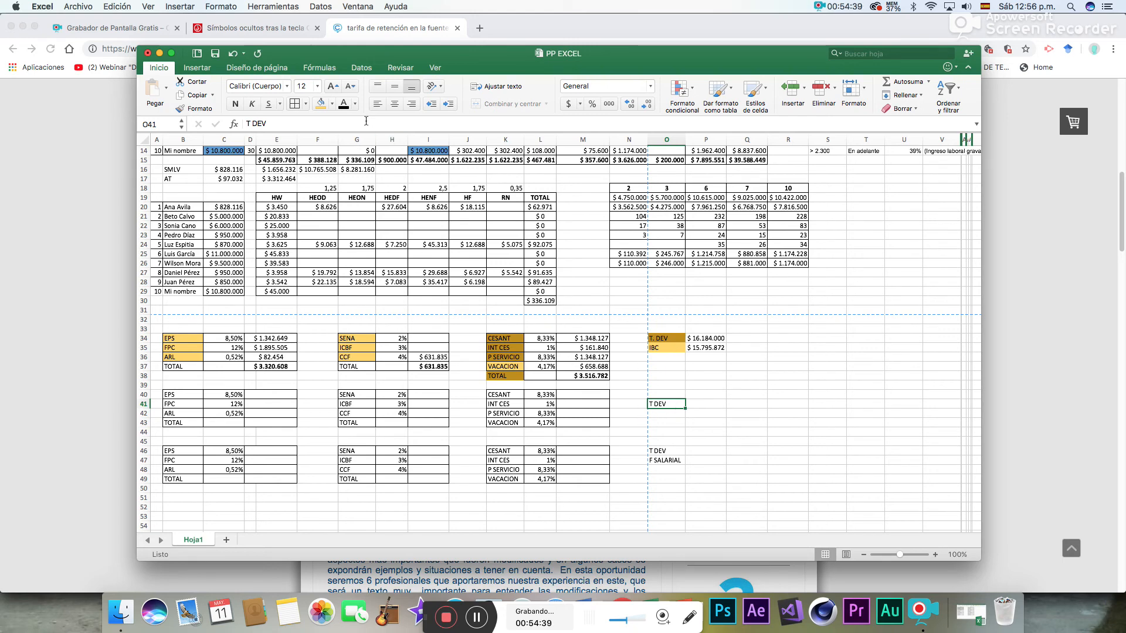
left_click(332, 104)
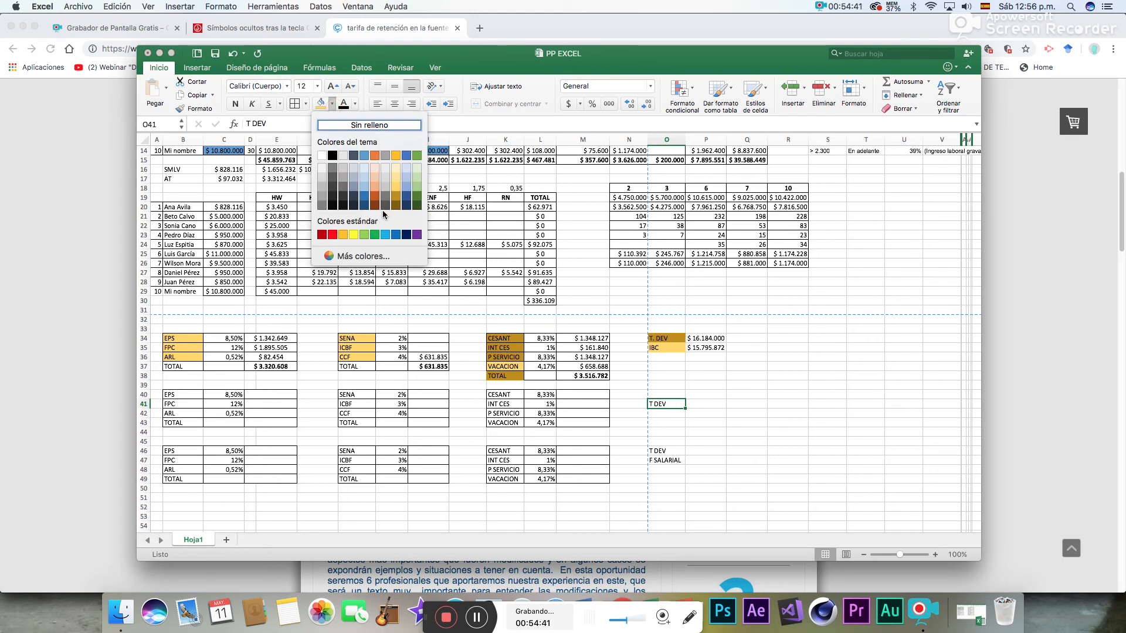
left_click(397, 196)
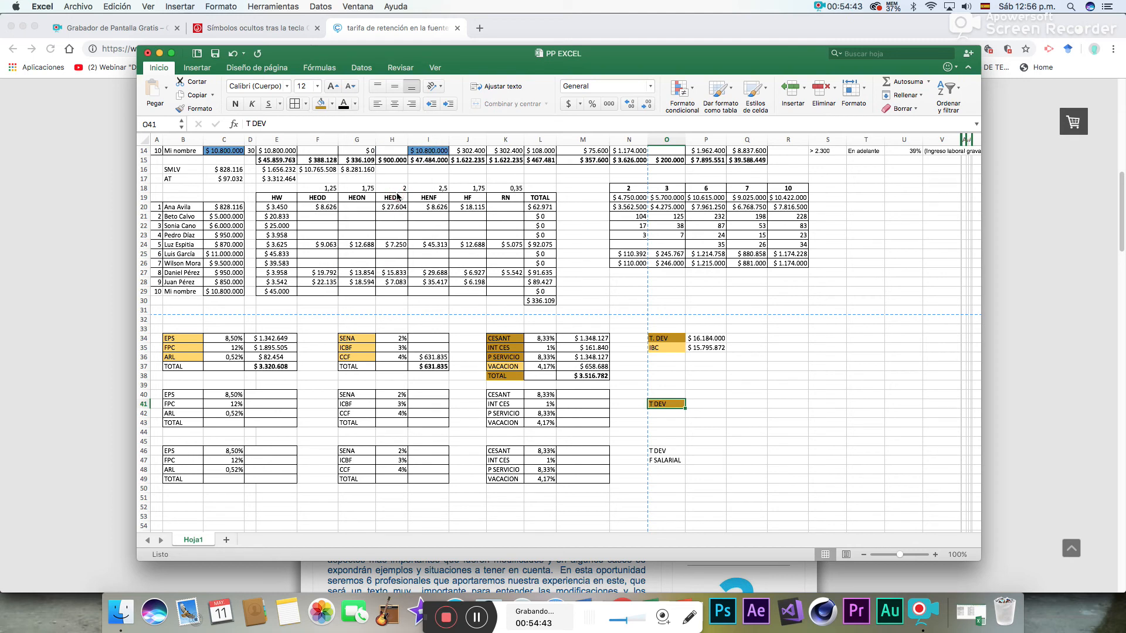
- Bring the green-coded employee's T DEV amount into P41 with =I11
left_click(703, 403)
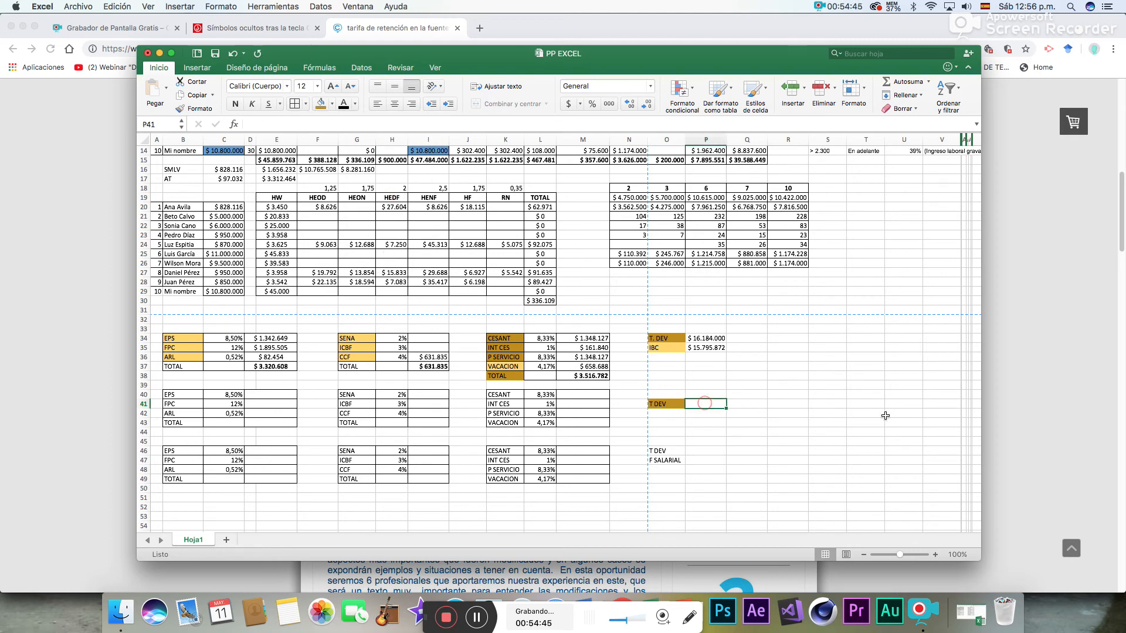
left_click_drag(977, 378, 977, 306)
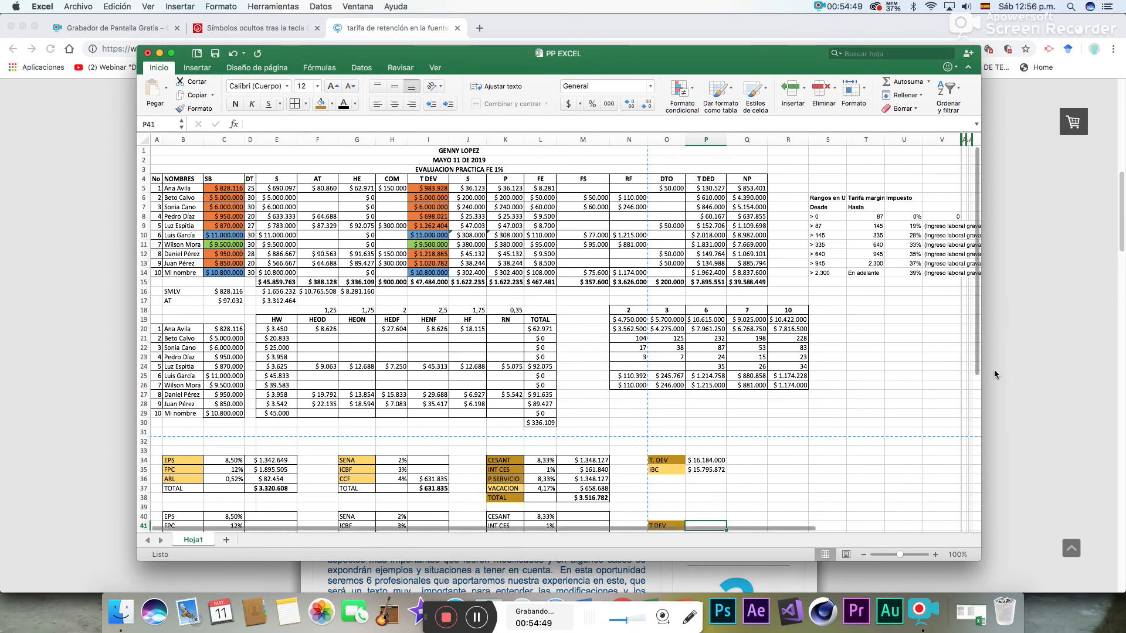
left_click_drag(976, 343, 981, 380)
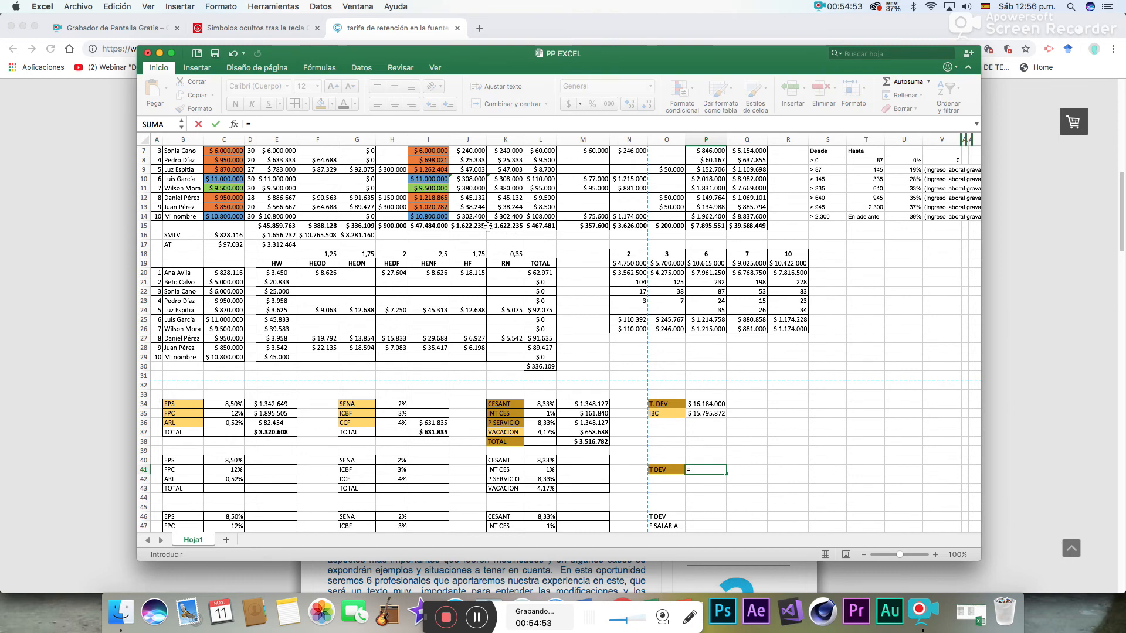
left_click(427, 188)
key("Return")
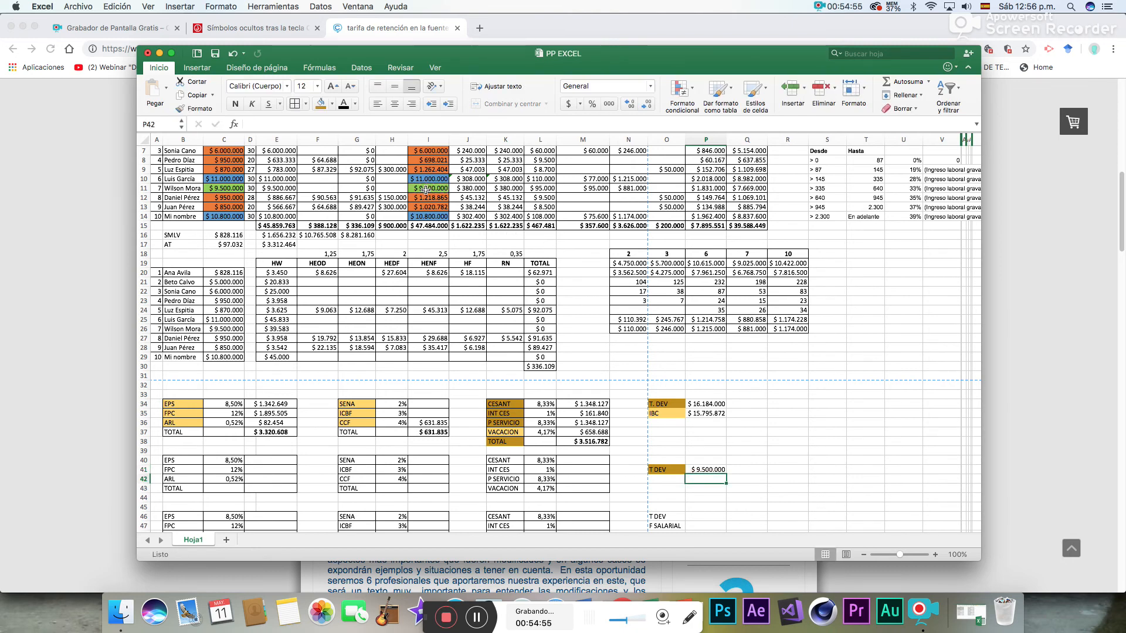
- Show the second block's EPS rate in C40 with one decimal and the ARL rates in C42 and C36 with three decimals
left_click_drag(974, 321, 977, 381)
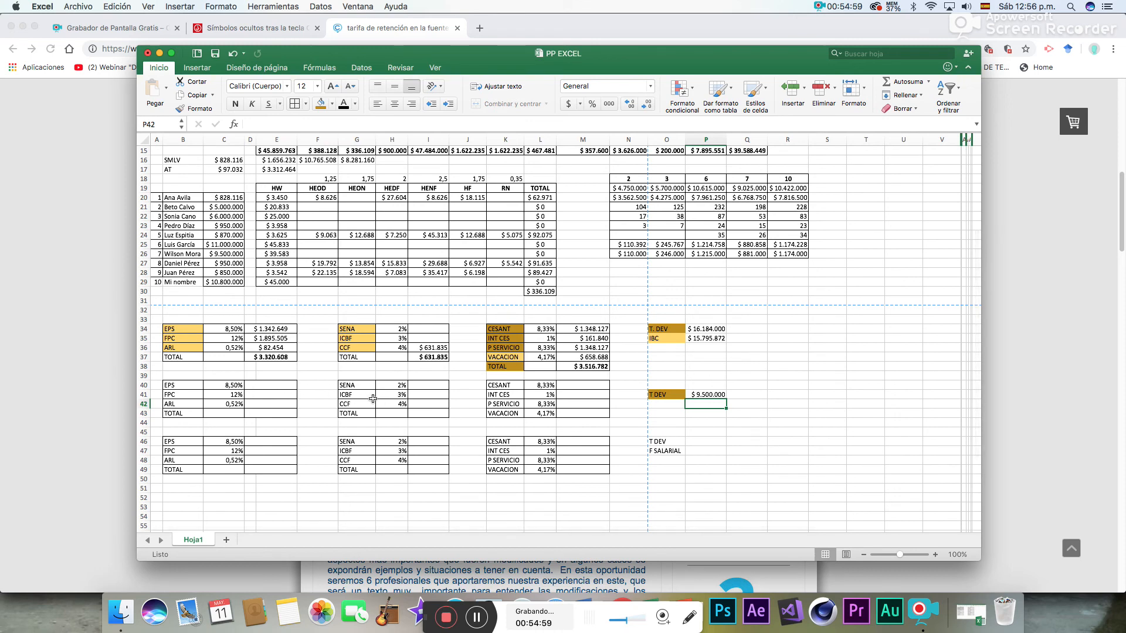
left_click(217, 387)
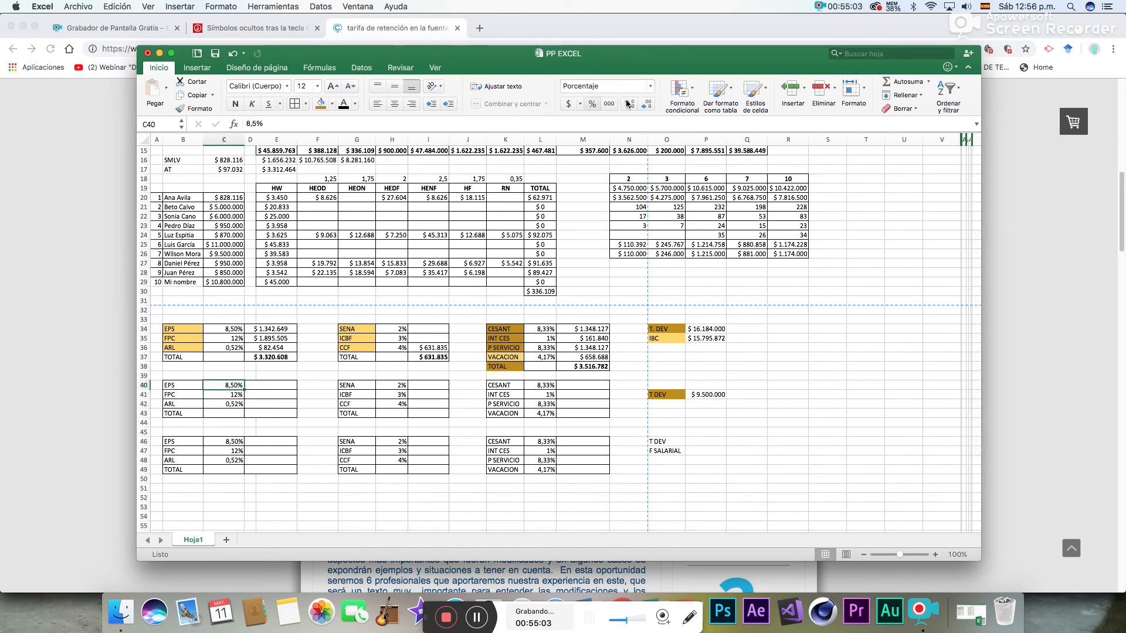
left_click(646, 105)
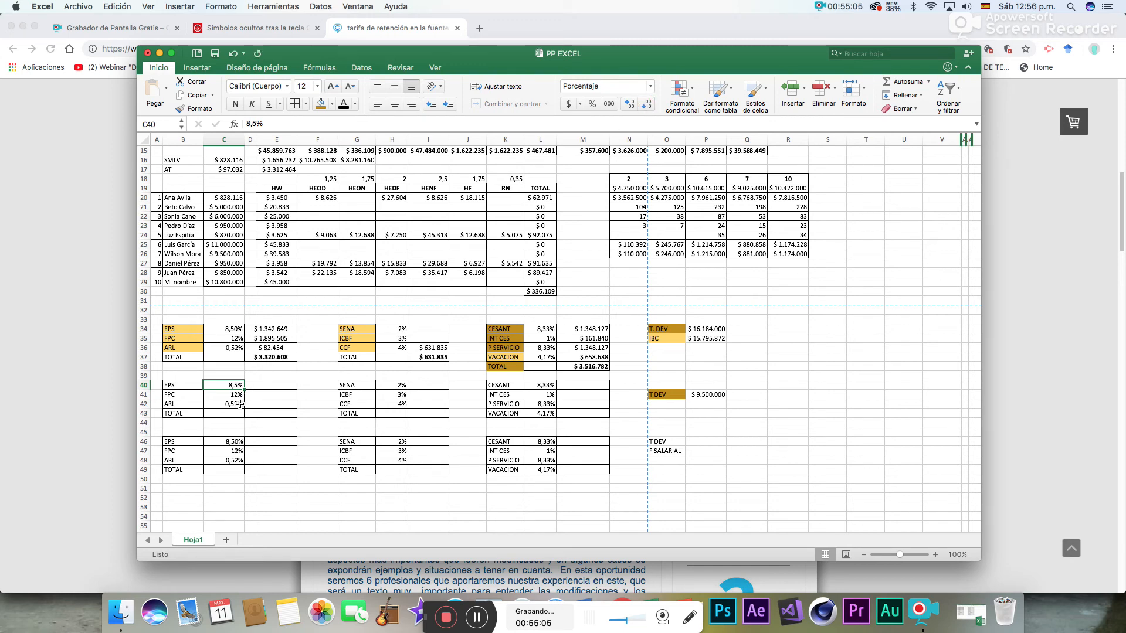
key("Down")
key("Down")
left_click(629, 105)
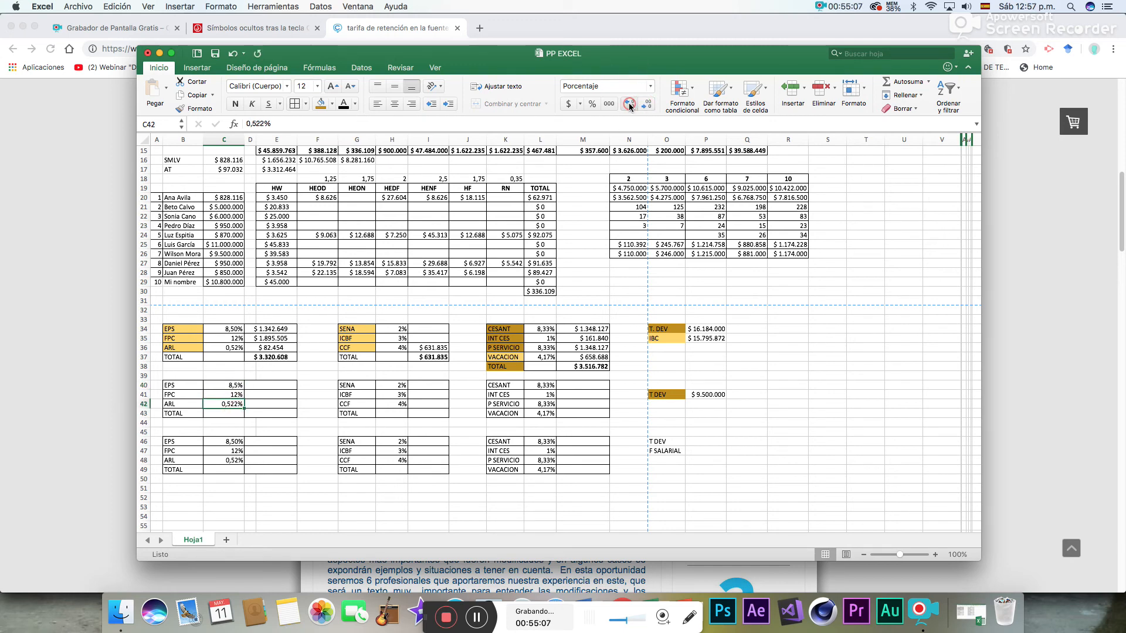
key("Up")
key("Up")
key("Up")
key("Up")
key("Up")
key("Up")
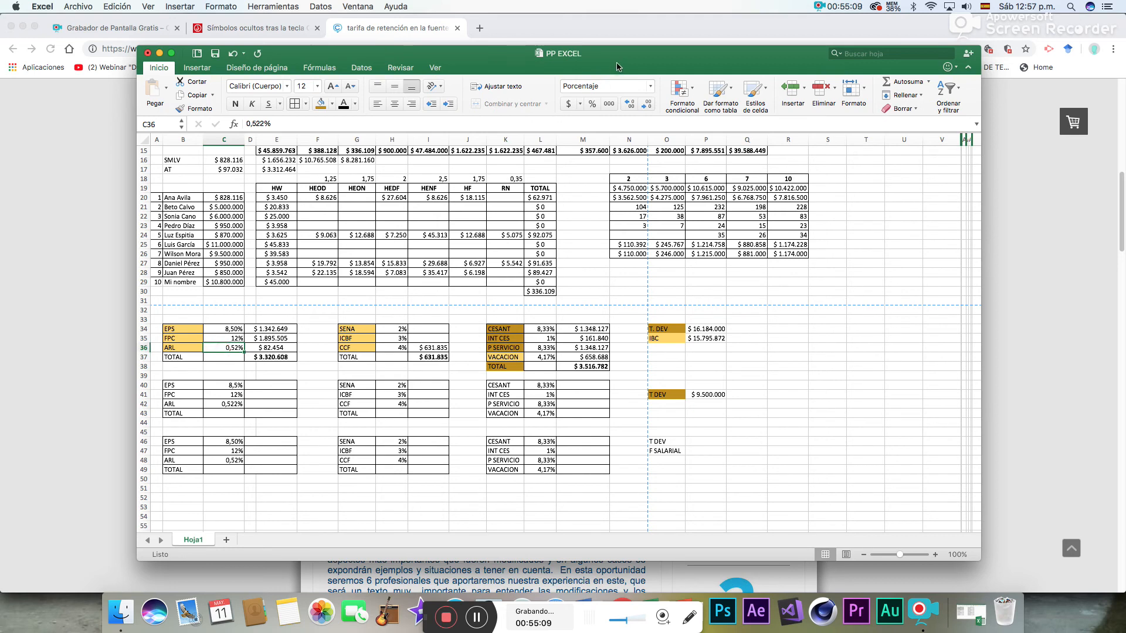
- Calculate the second block's EPS contribution in D40 with =P41*C40
left_click(270, 413)
left_click(268, 386)
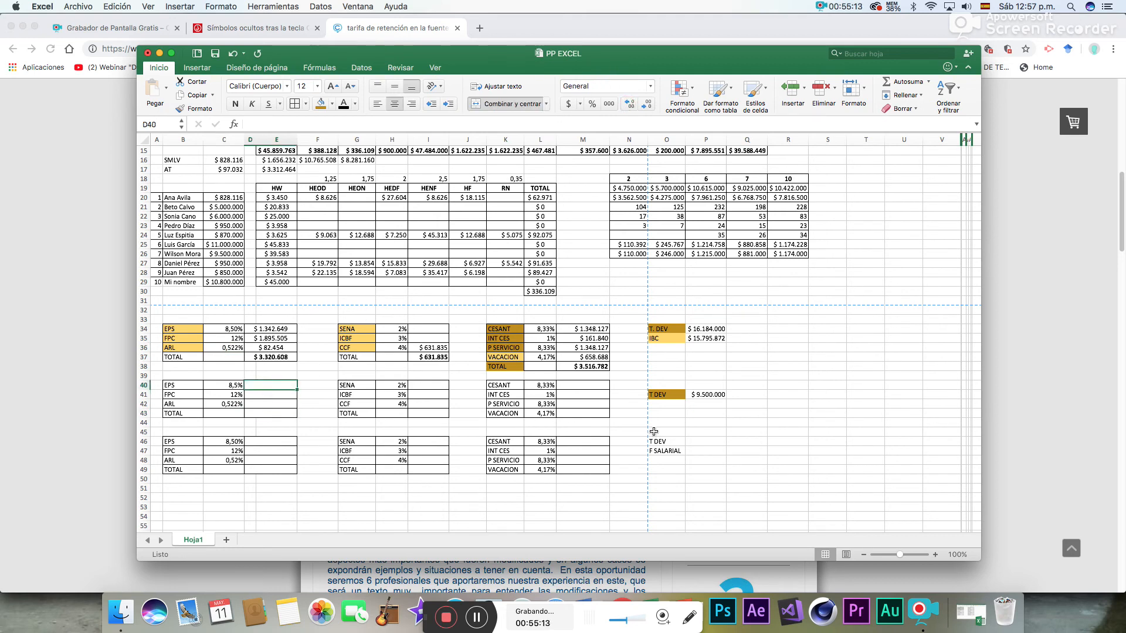
type("=")
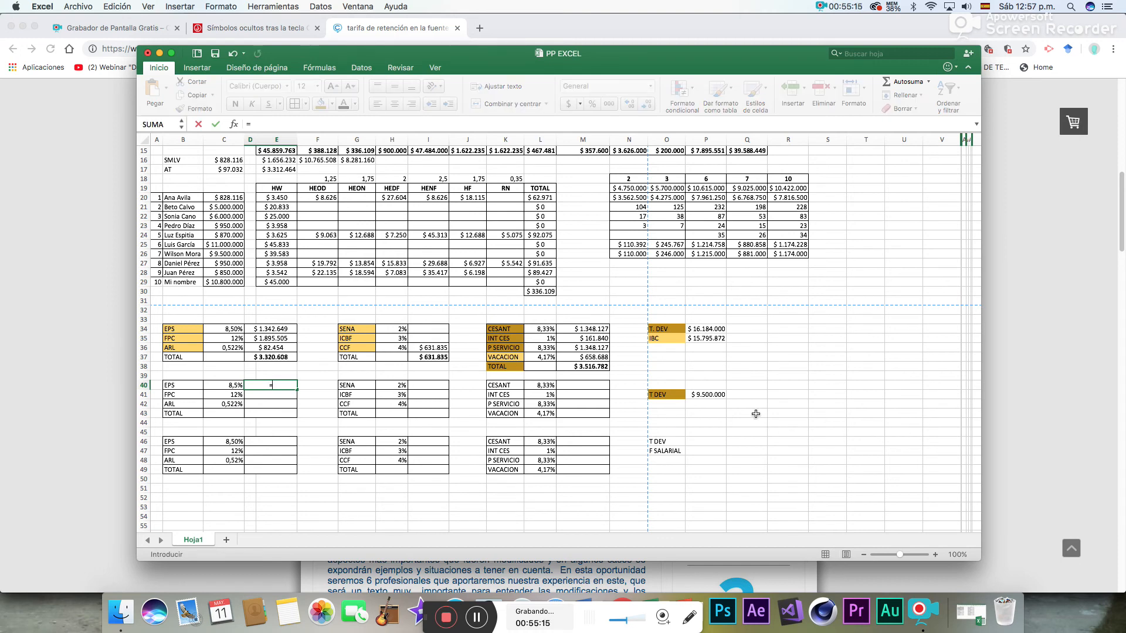
left_click(715, 395)
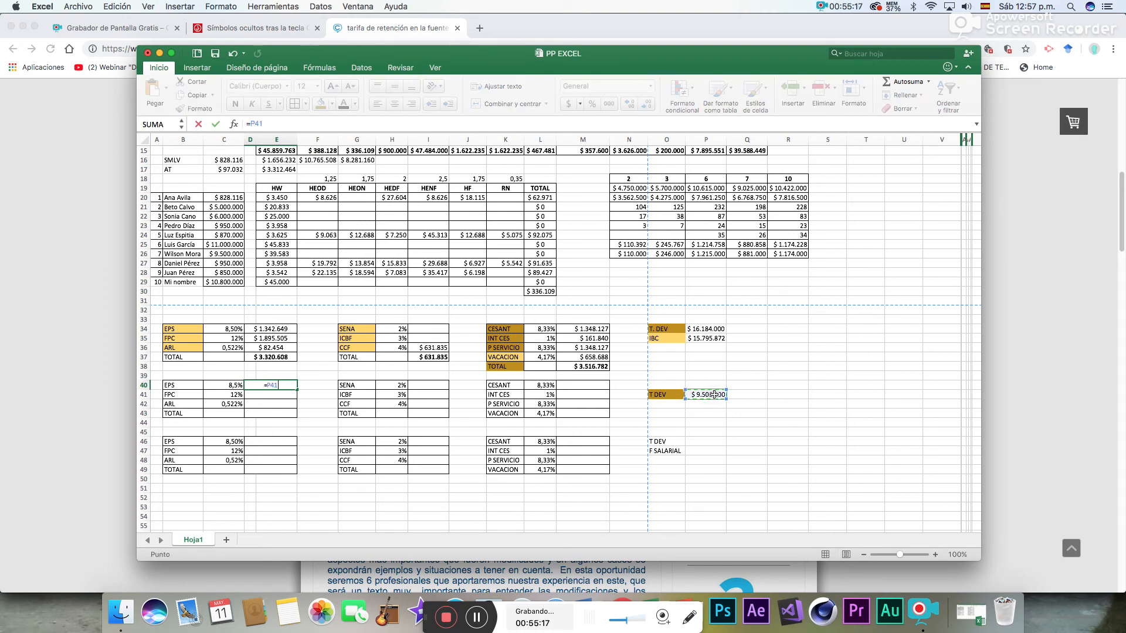
type("*")
left_click(236, 385)
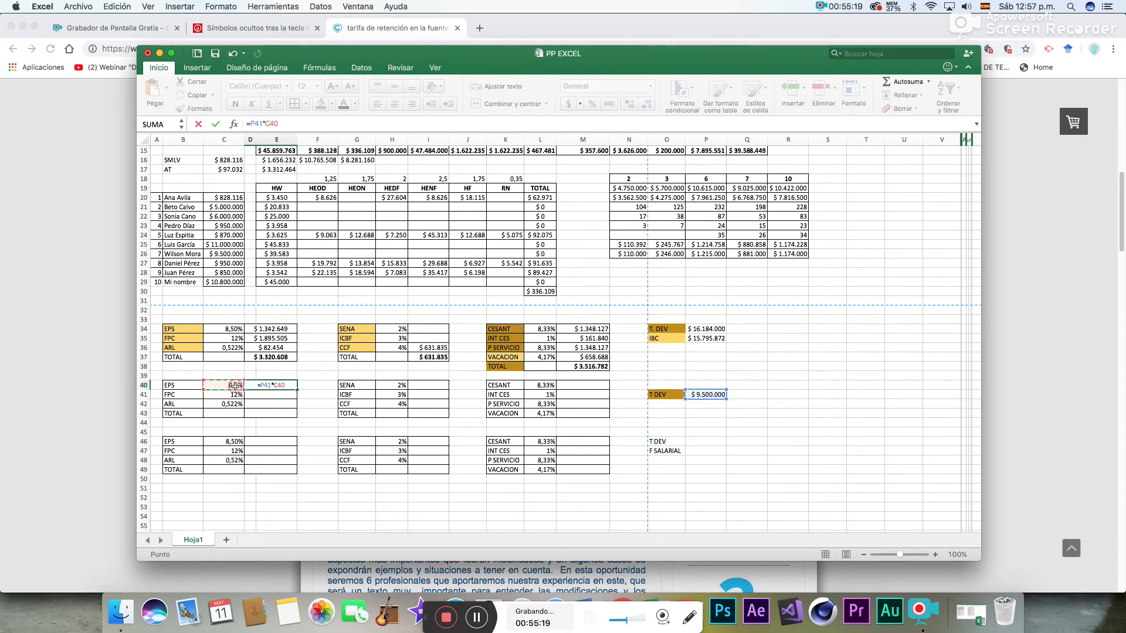
key("Return")
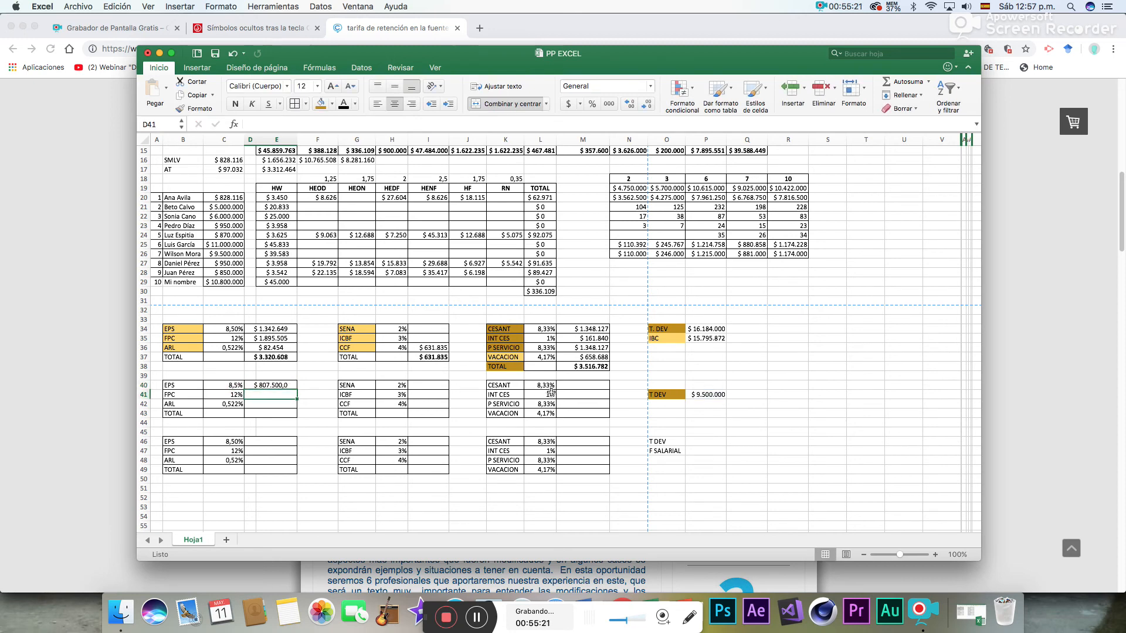
- Calculate the second block's FPC contribution in D41 with =P41*C41
type("=")
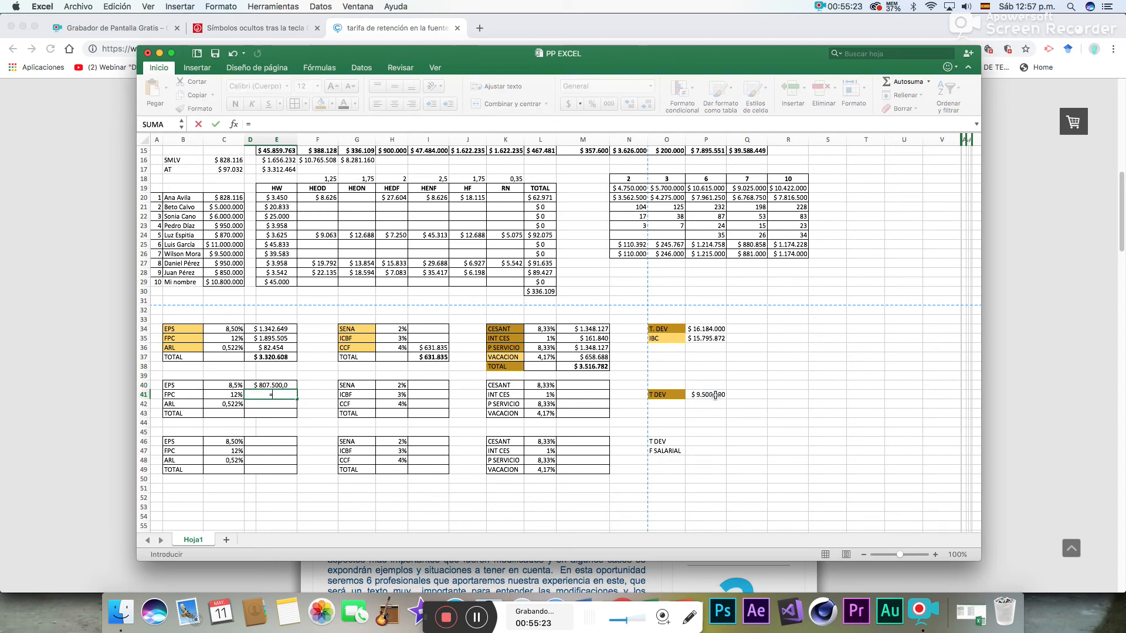
left_click(713, 395)
type("*")
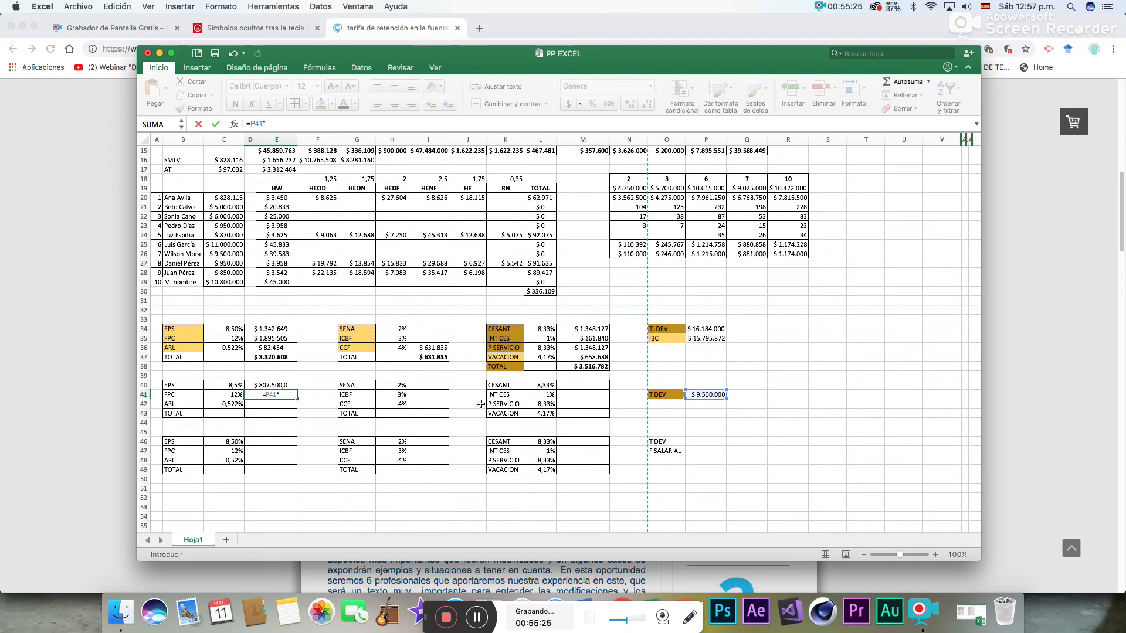
left_click(240, 395)
key("Return")
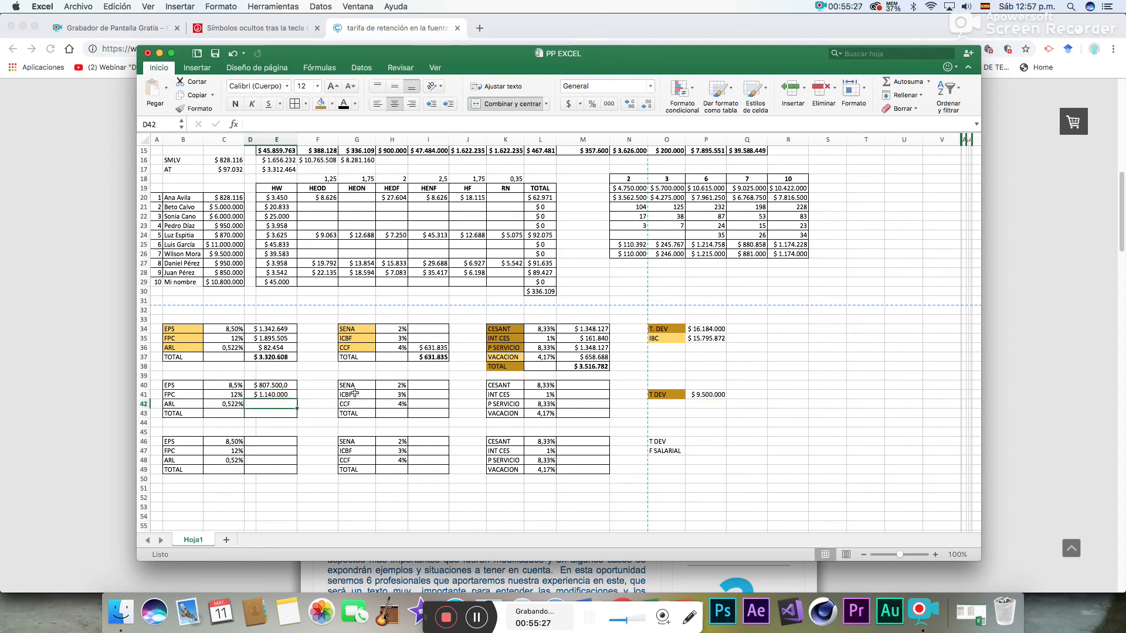
- Calculate the second block's ARL contribution in D42 with =P41*C42 and total the contributions in D43 with AutoSum
type("=")
left_click(709, 395)
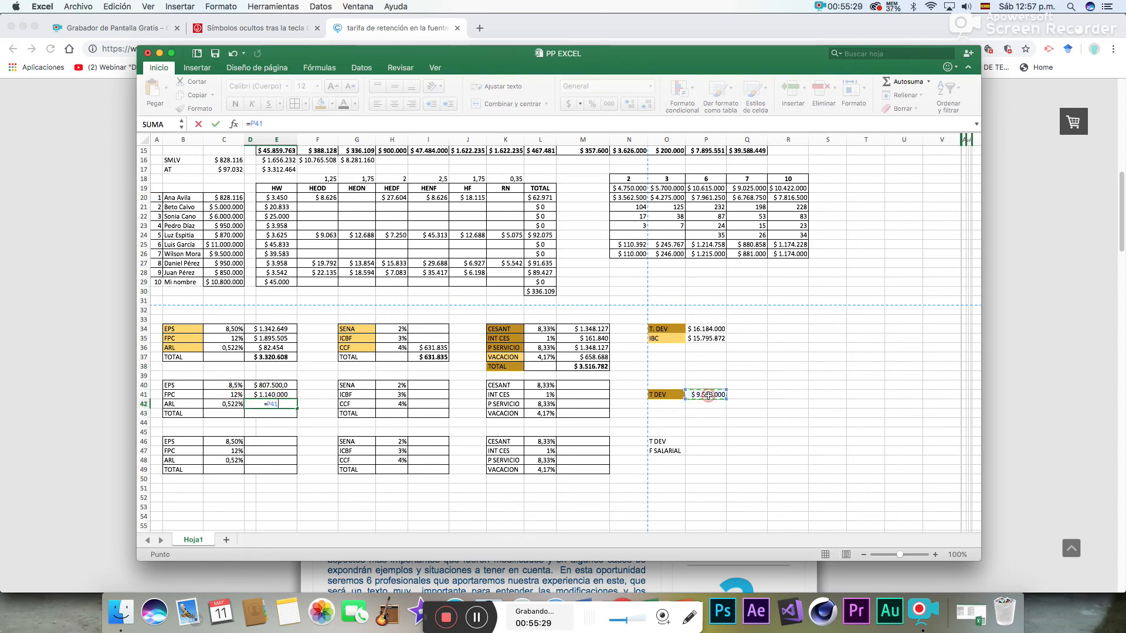
type("*")
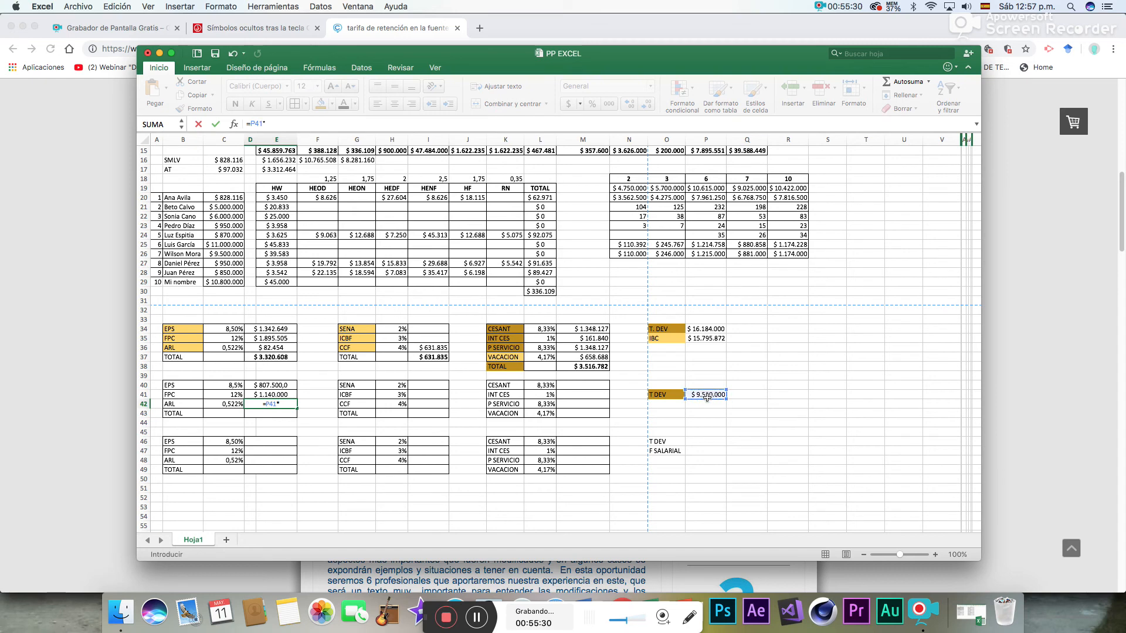
left_click(235, 404)
key("Return")
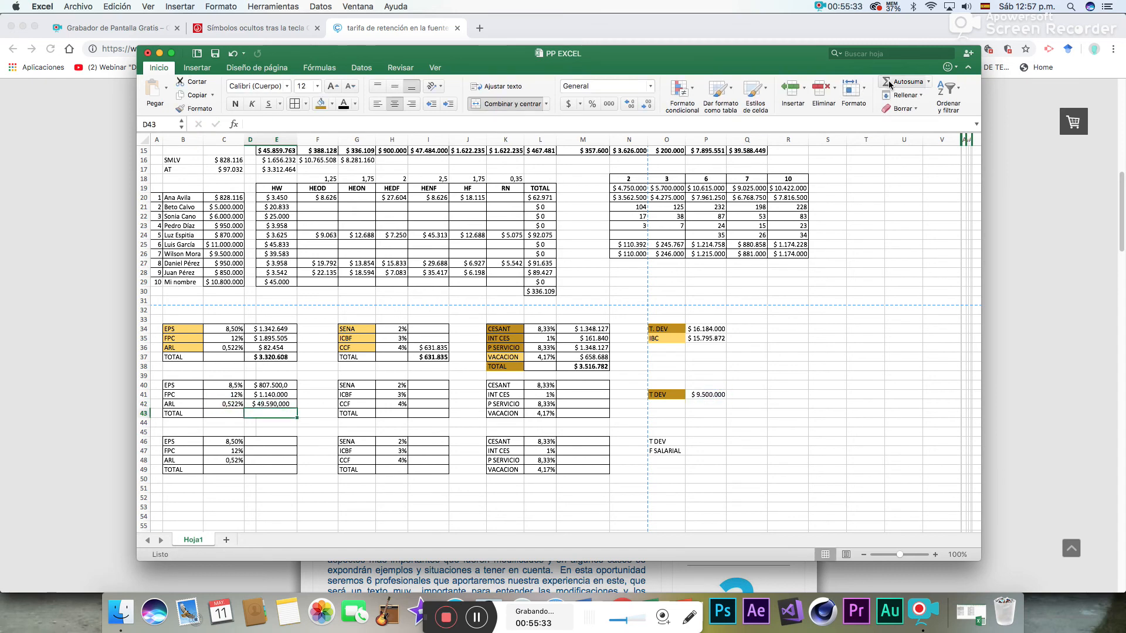
left_click(908, 82)
key("Return")
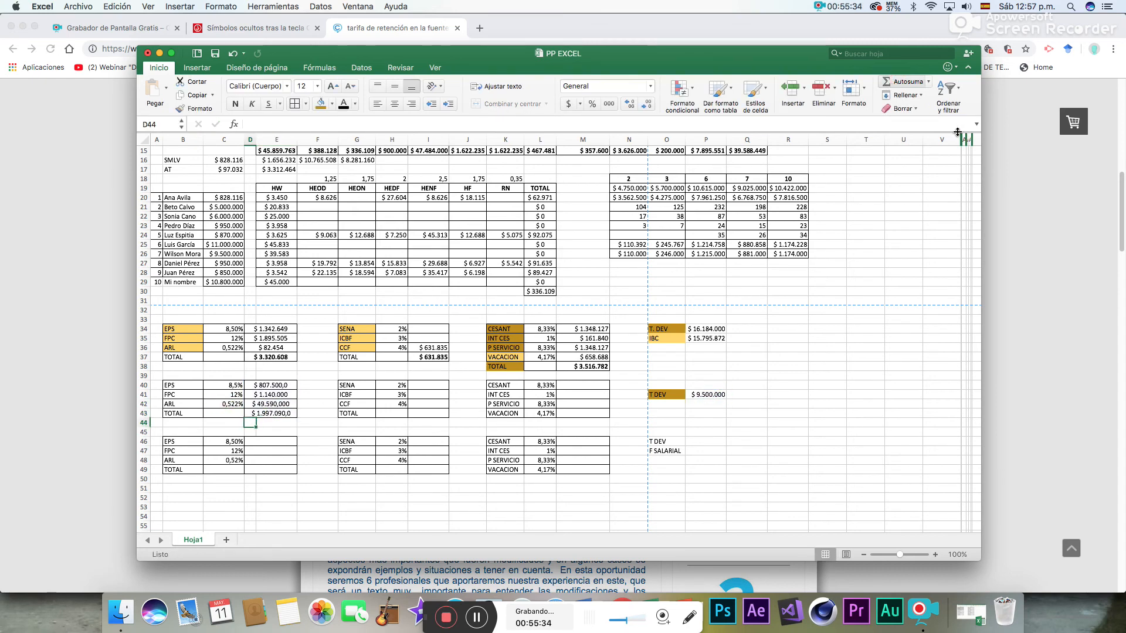
- Calculate the second block's SENA contribution in I40 with =P41*H40
left_click(428, 385)
type("=")
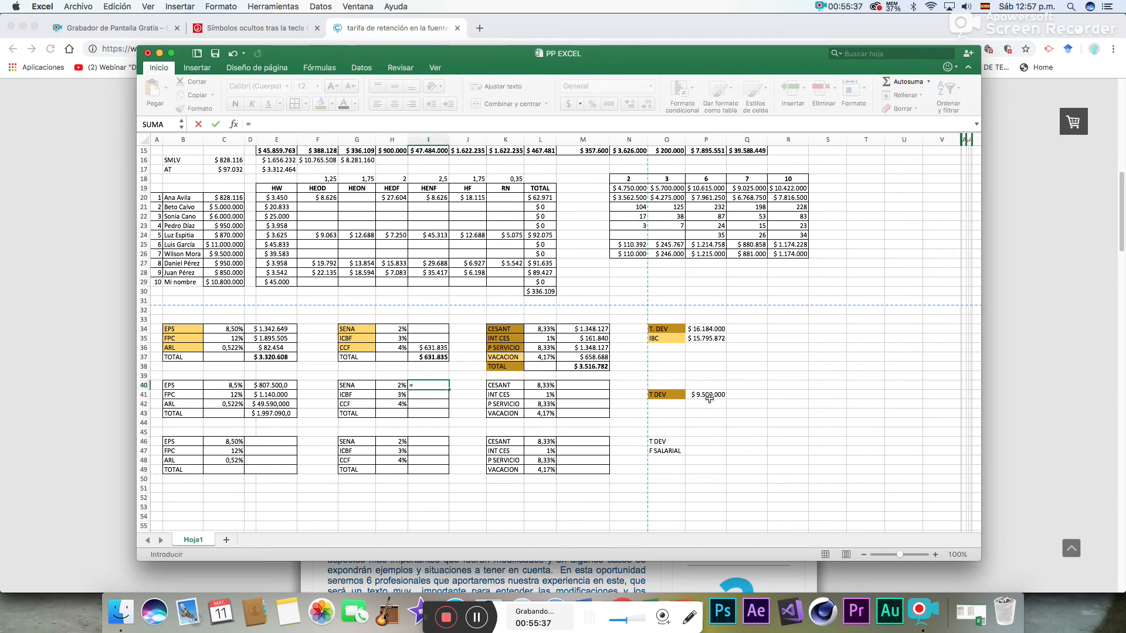
left_click(707, 394)
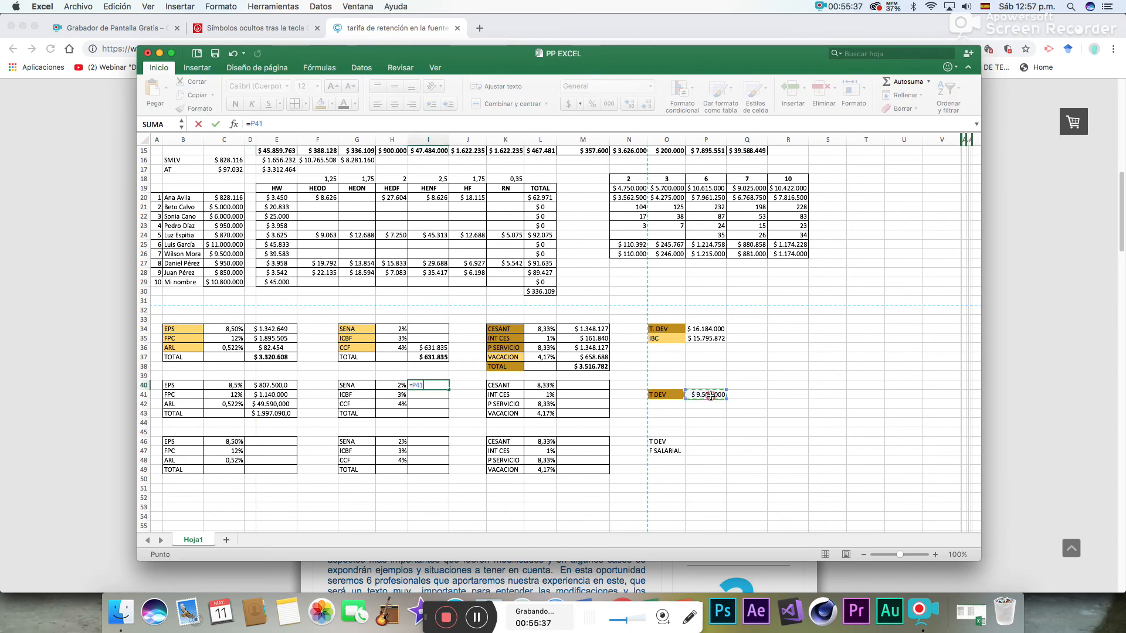
type("*")
left_click(392, 387)
key("Return")
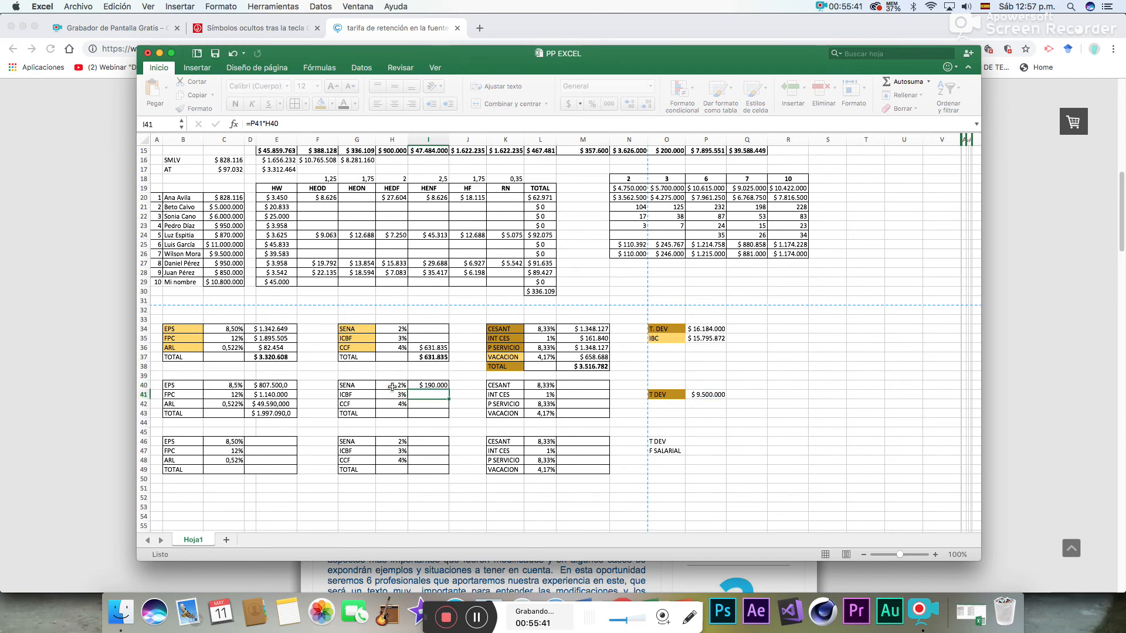
- Calculate the second block's ICBF contribution in I41 with =P41*H41
type("=")
left_click(707, 395)
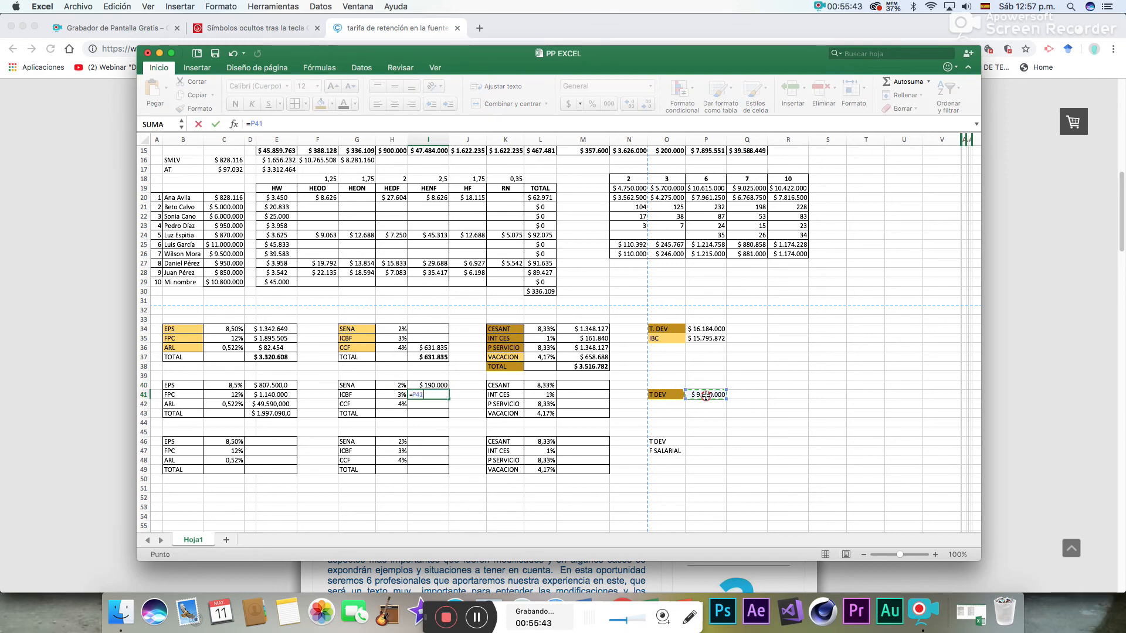
type("*")
left_click(392, 394)
key("Return")
- Calculate the second block's CCF contribution in I42 with =P41*H42 and sum I40:I42 in I43 with AutoSum
type("=")
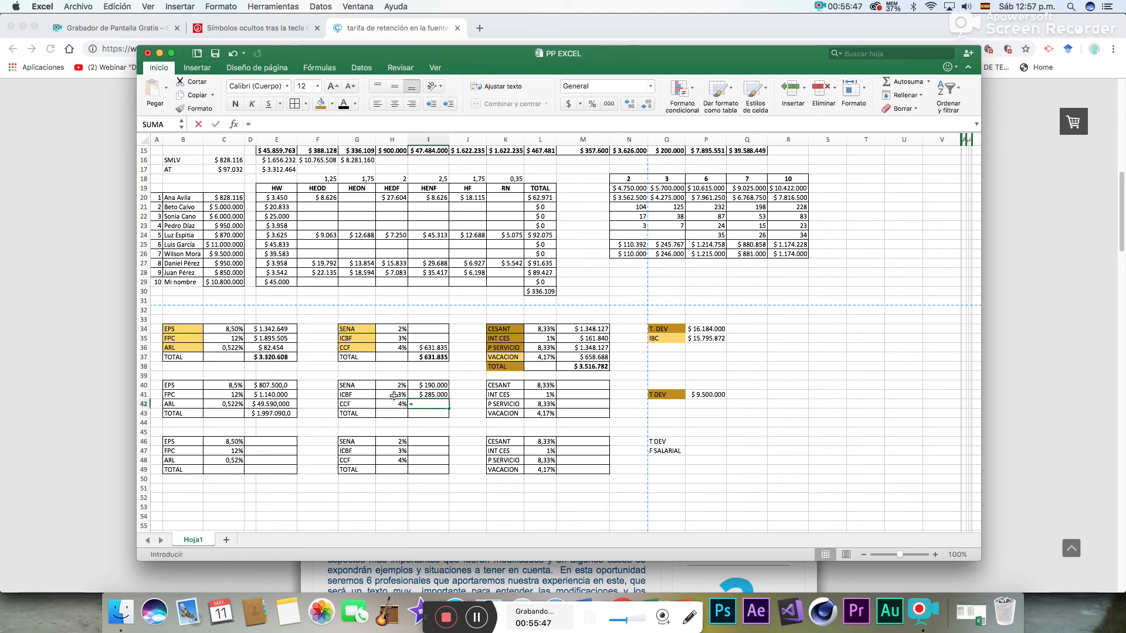
left_click(707, 395)
type("*")
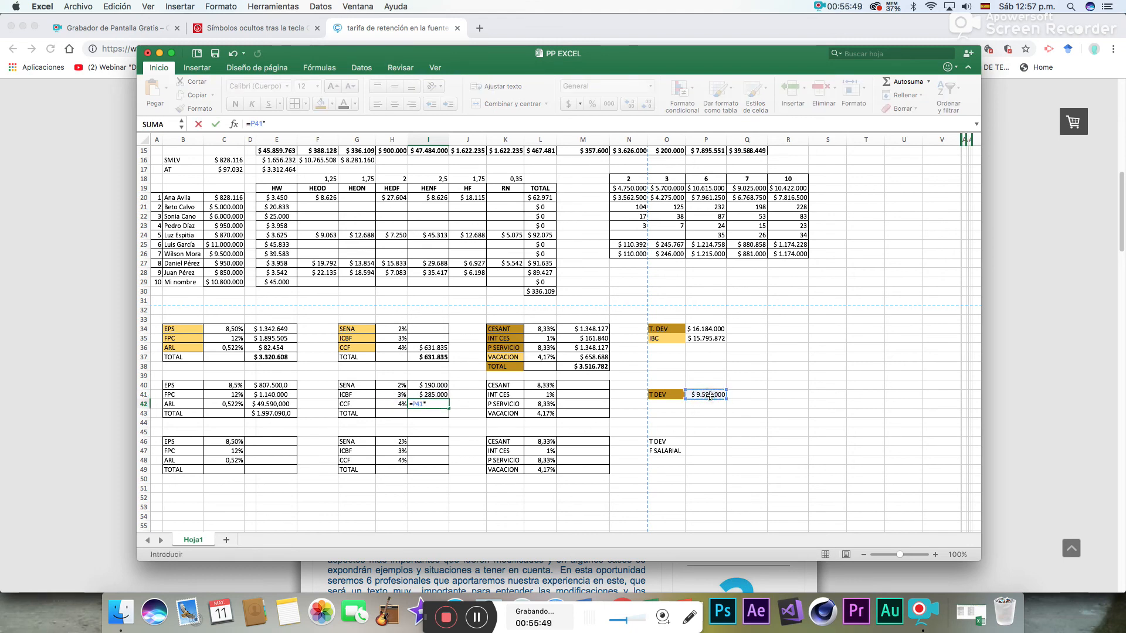
left_click(397, 404)
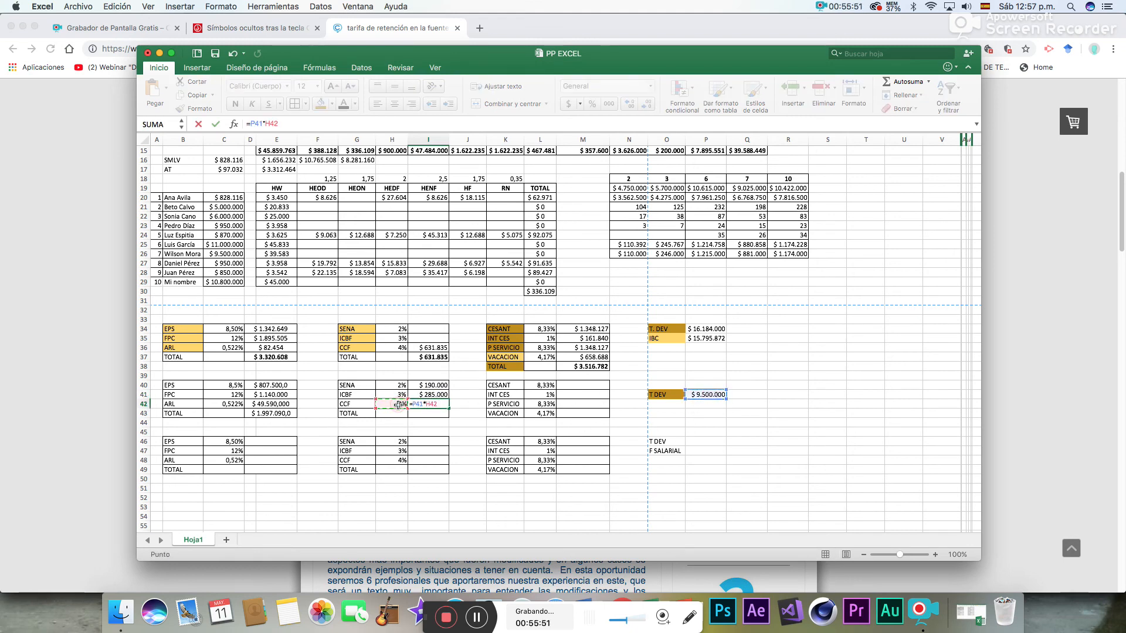
key("Return")
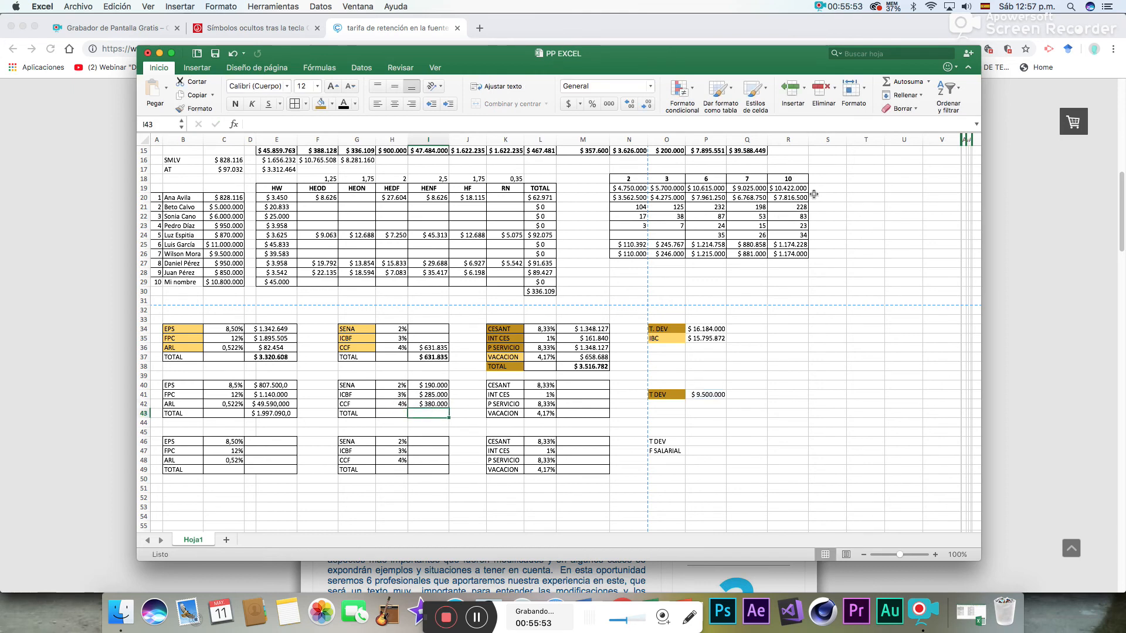
left_click(910, 83)
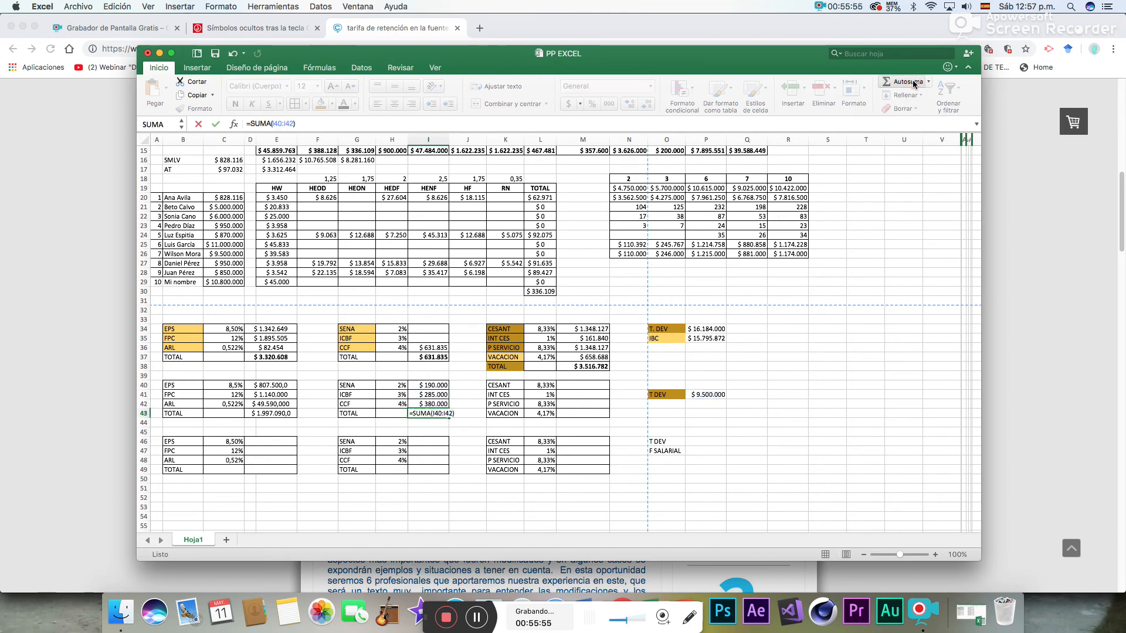
key("Return")
- Calculate the second block's CESANT provision in M40 with =P41*L40
left_click(598, 385)
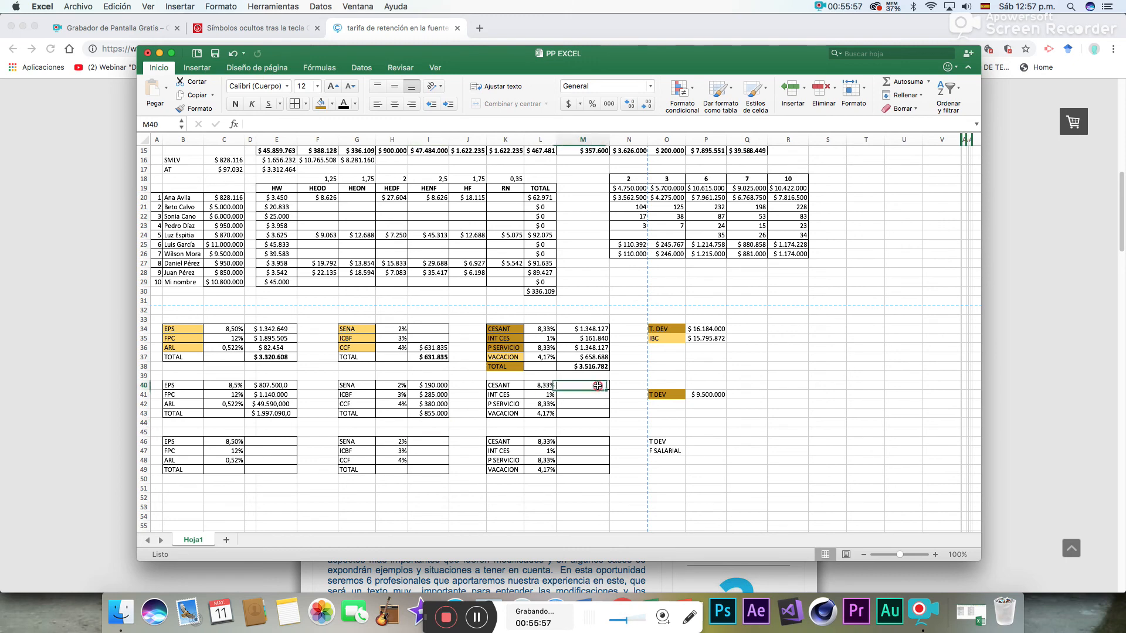
type("=")
left_click(710, 395)
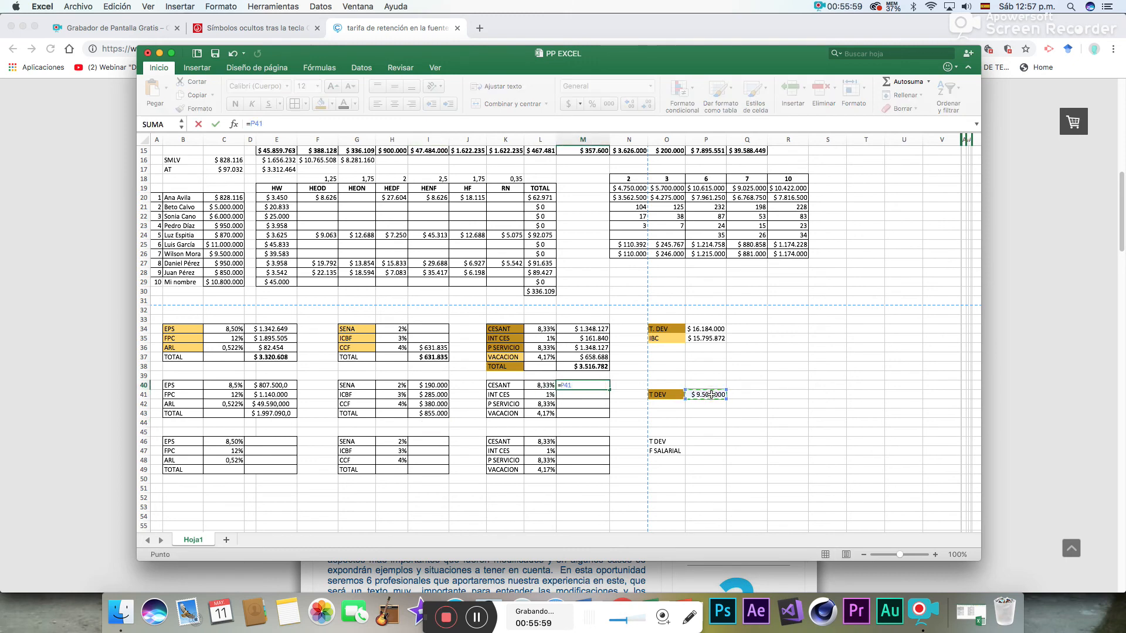
type("*")
left_click(549, 387)
key("Return")
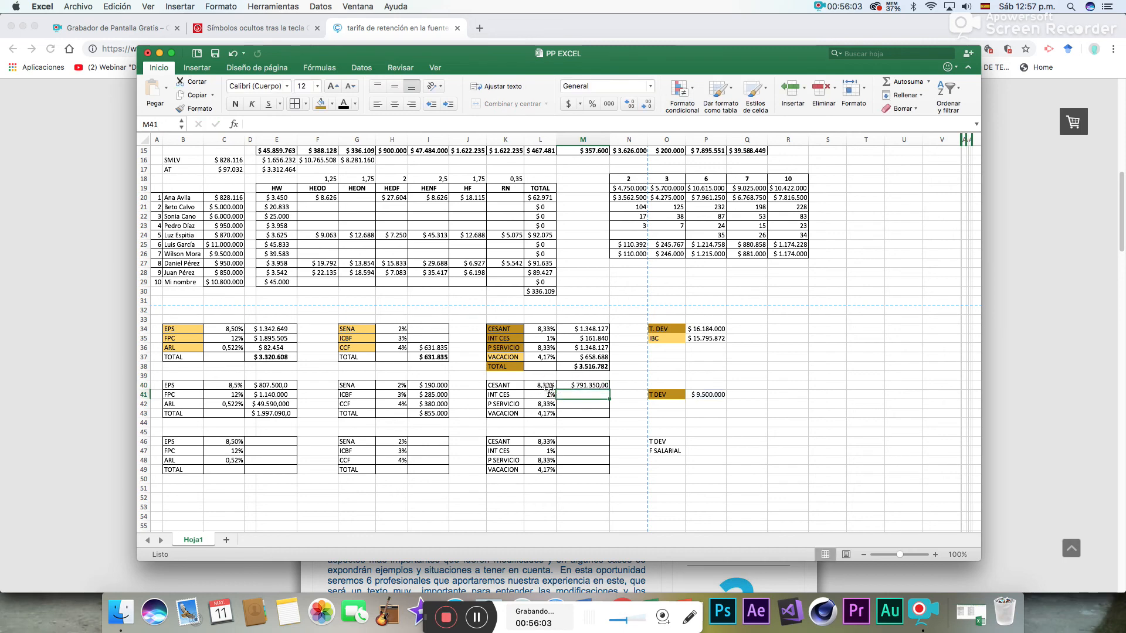
- Calculate the second block's INT CES provision in M41 with =P41*L41
type("=")
left_click(707, 396)
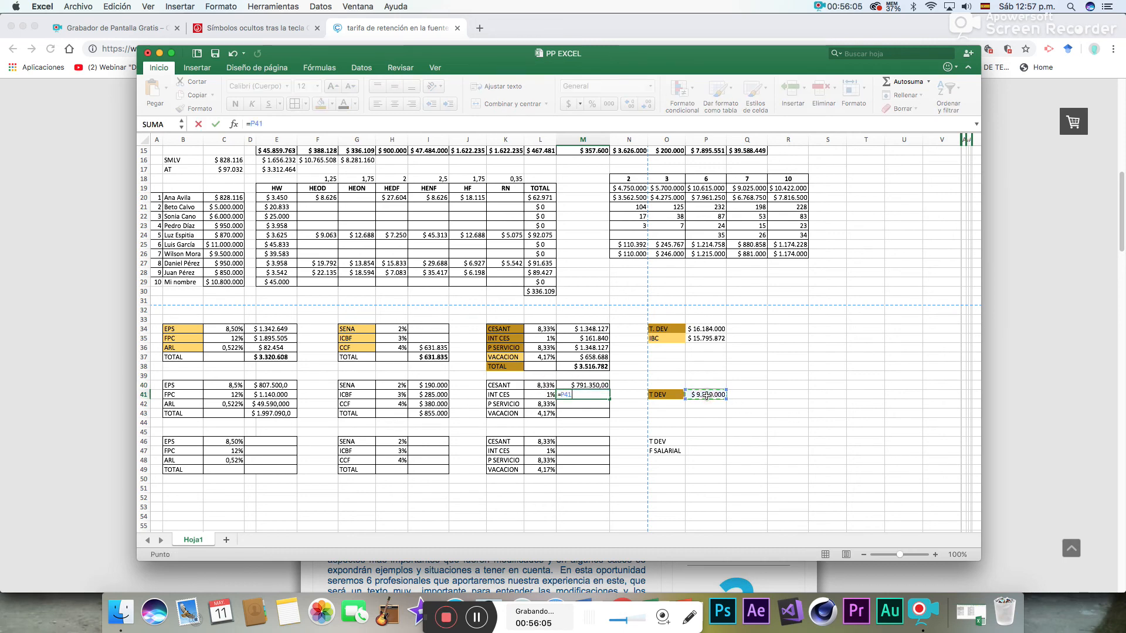
type("*")
left_click(542, 394)
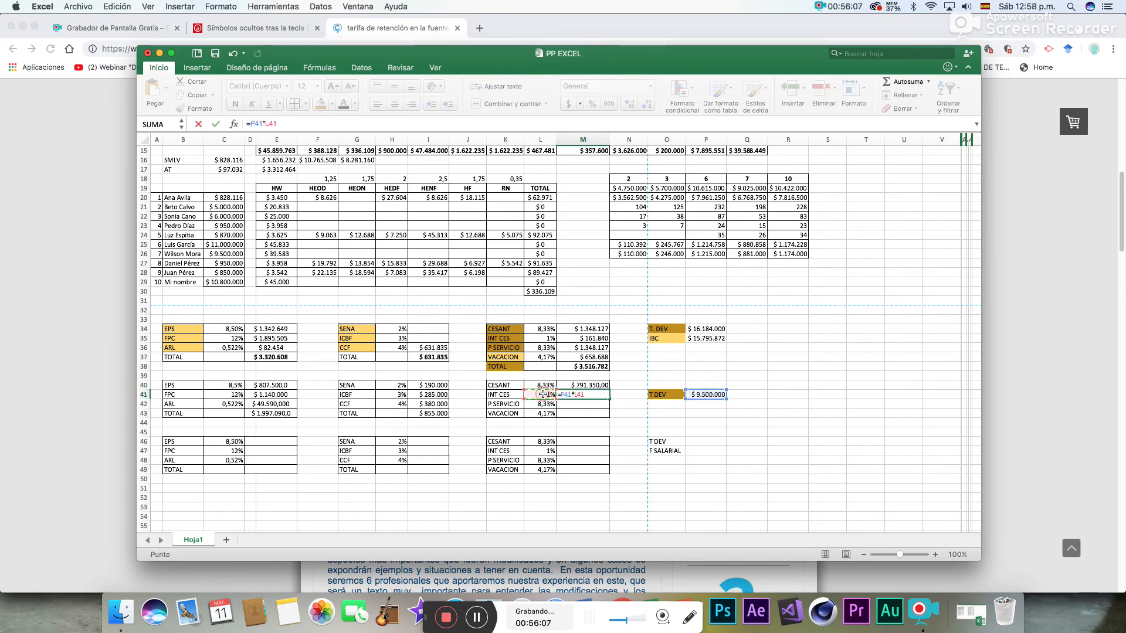
key("Return")
- Calculate the second block's P SERVICIO provision in M42 with =P41*L42
type("=")
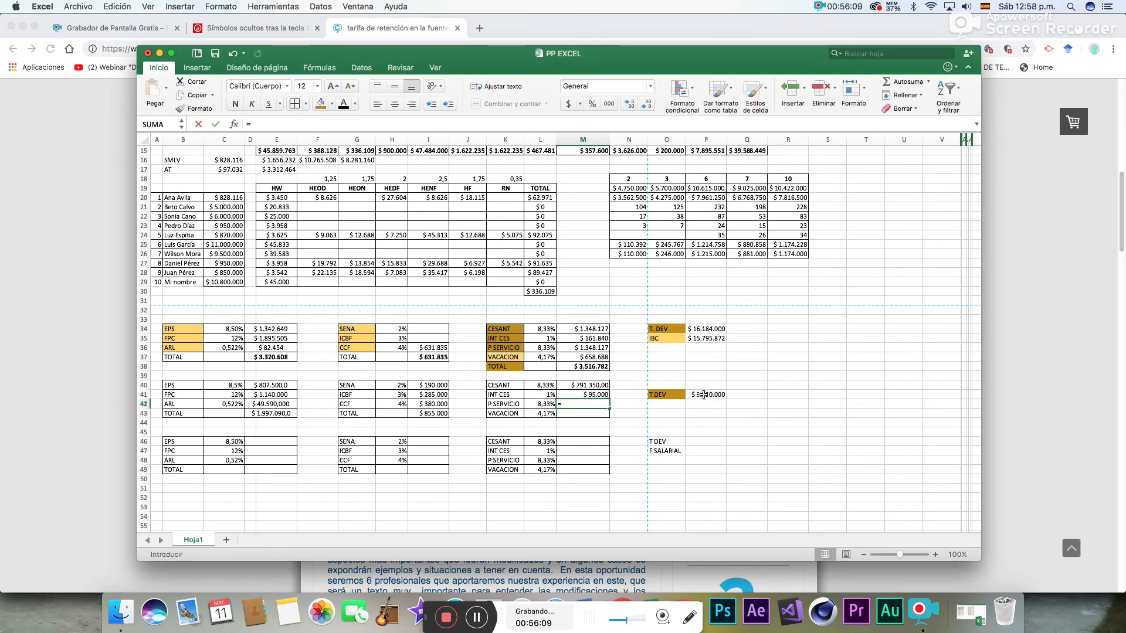
left_click(704, 395)
type("*")
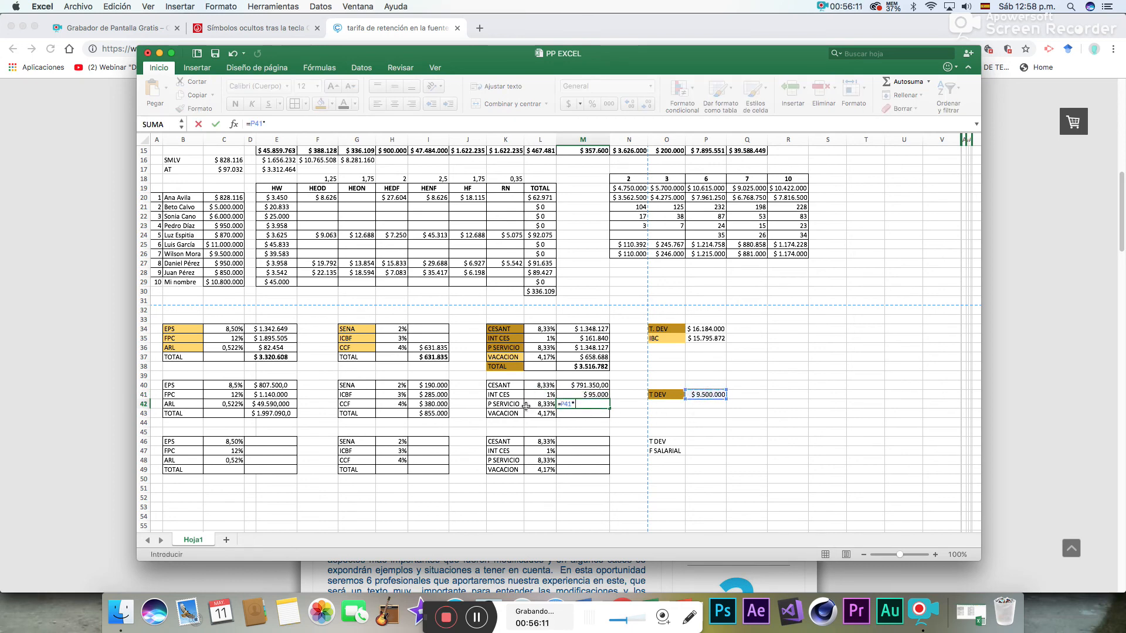
left_click(539, 404)
key("Return")
- Calculate the second block's VACACION provision in M43 with =P41*L43
type("=")
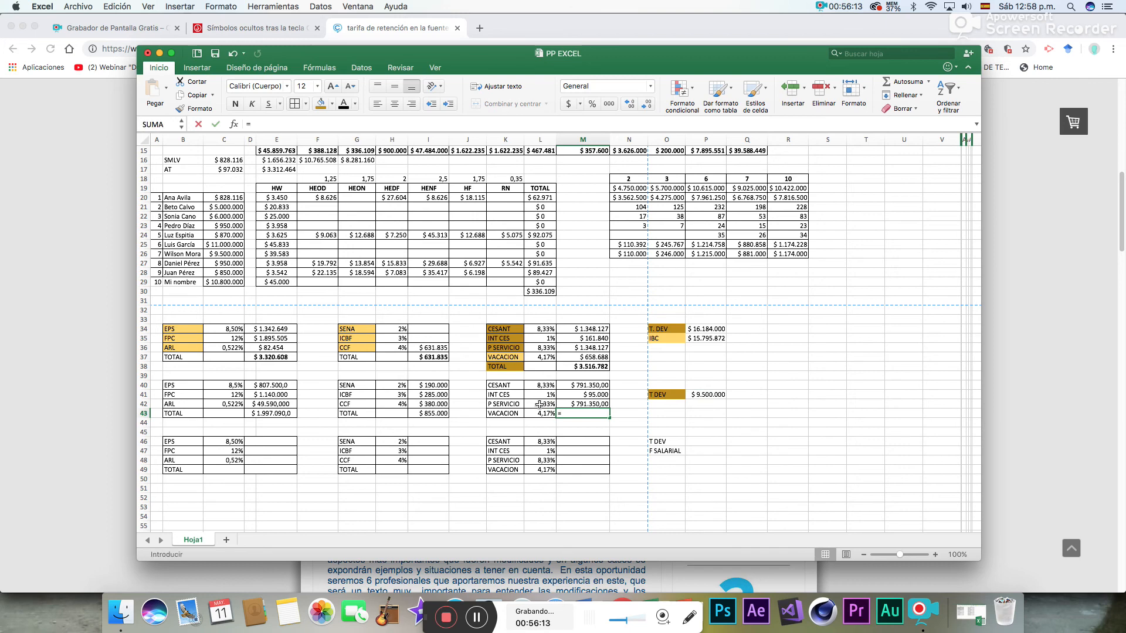
left_click(709, 395)
type("*")
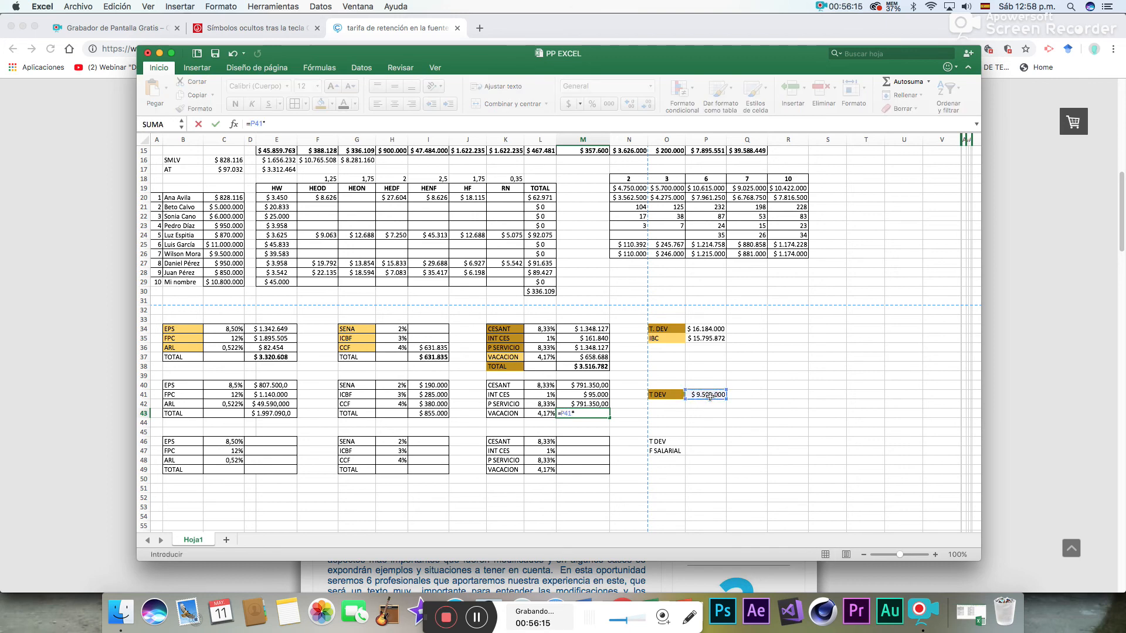
left_click(532, 414)
key("Return")
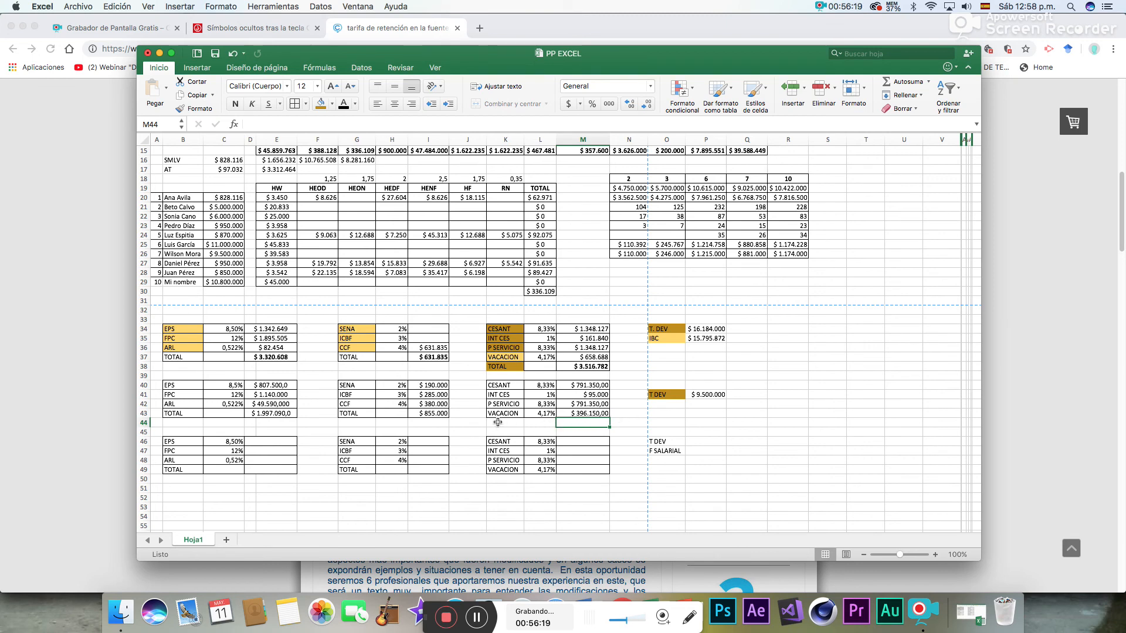
- Label K44 as TOTAL below the second block's VACACION row
left_click(498, 422)
type("TOTAL")
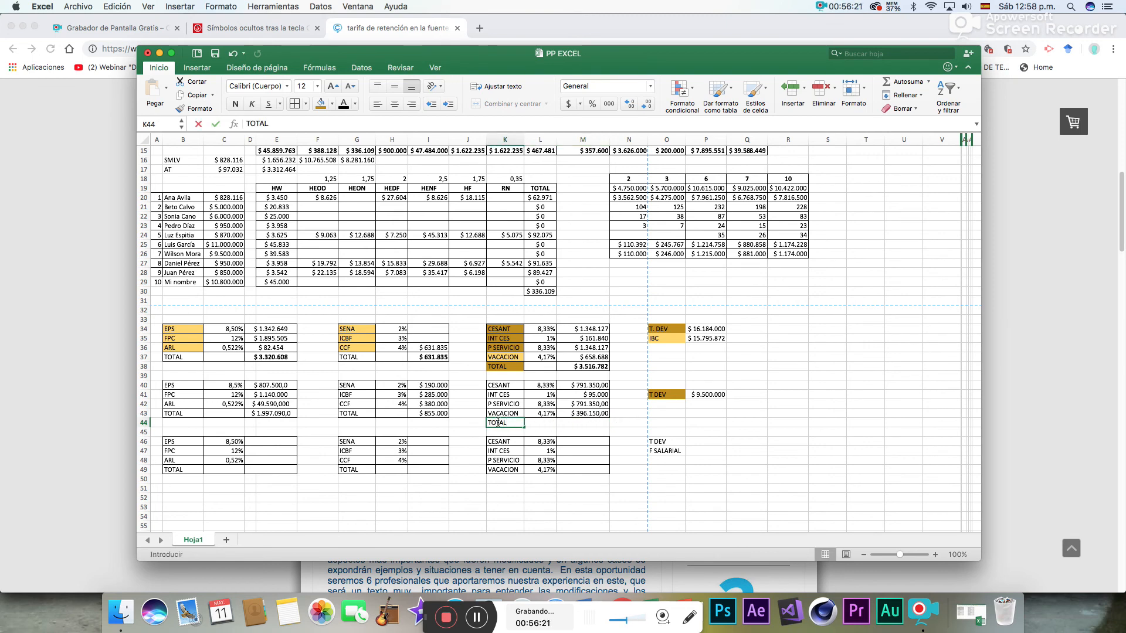
key("Tab")
key("Tab")
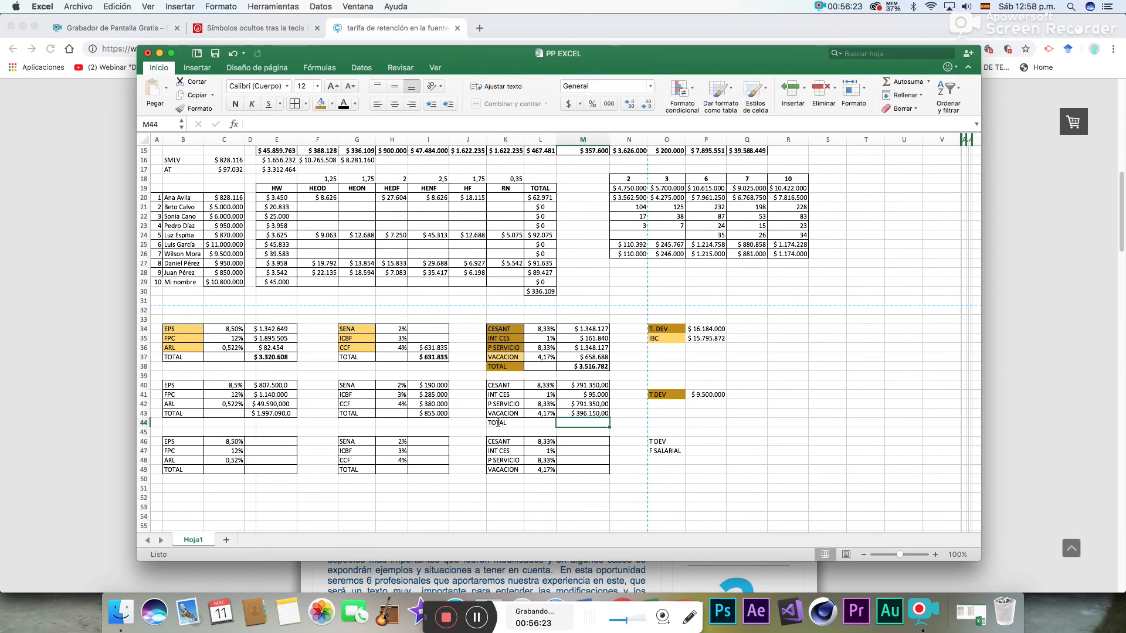
left_click(906, 82)
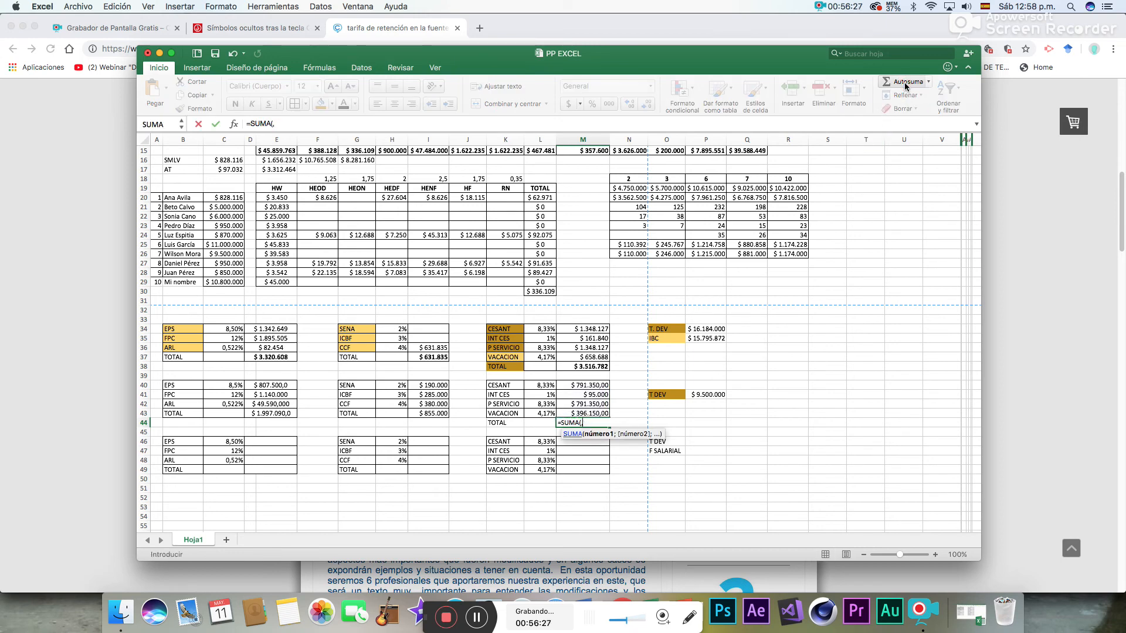
key("BackSpace")
key("BackSpace")
key("BackSpace")
key("BackSpace")
key("BackSpace")
key("BackSpace")
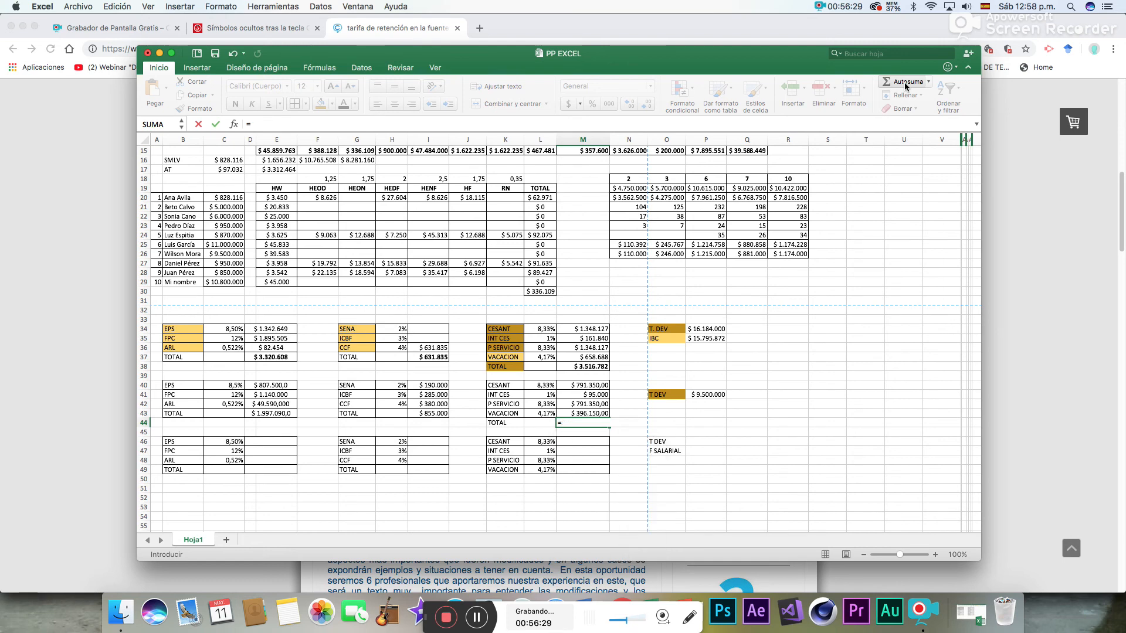
key("BackSpace")
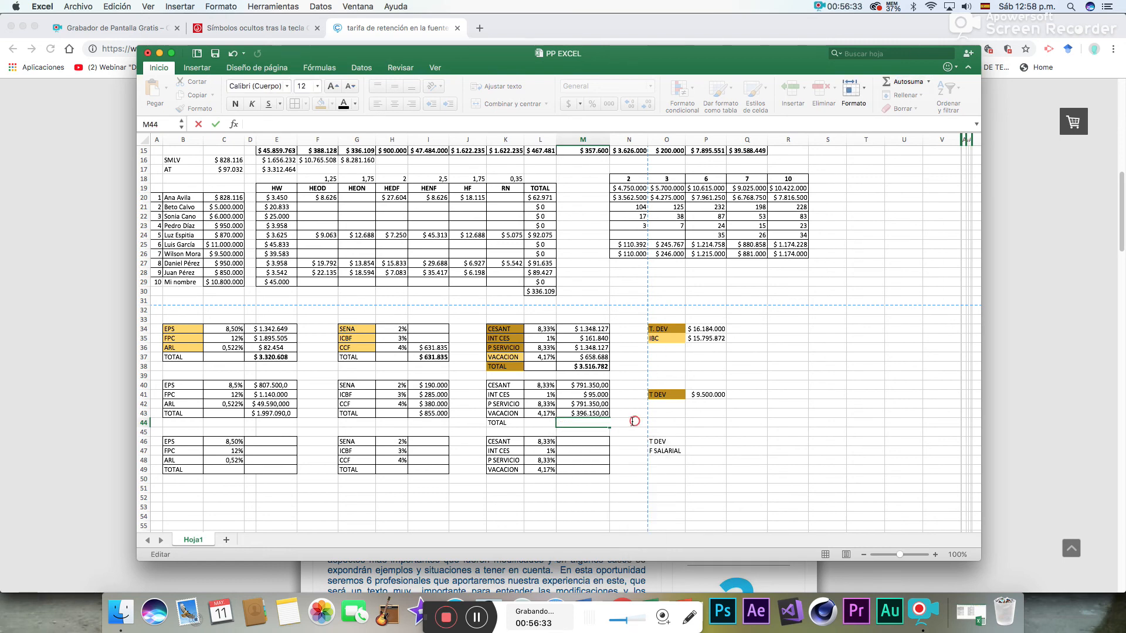
left_click(695, 422)
- Sum the second block's provisions M40:M43 in M44 with AutoSum and add cell borders to the total row K44:M44
left_click(595, 422)
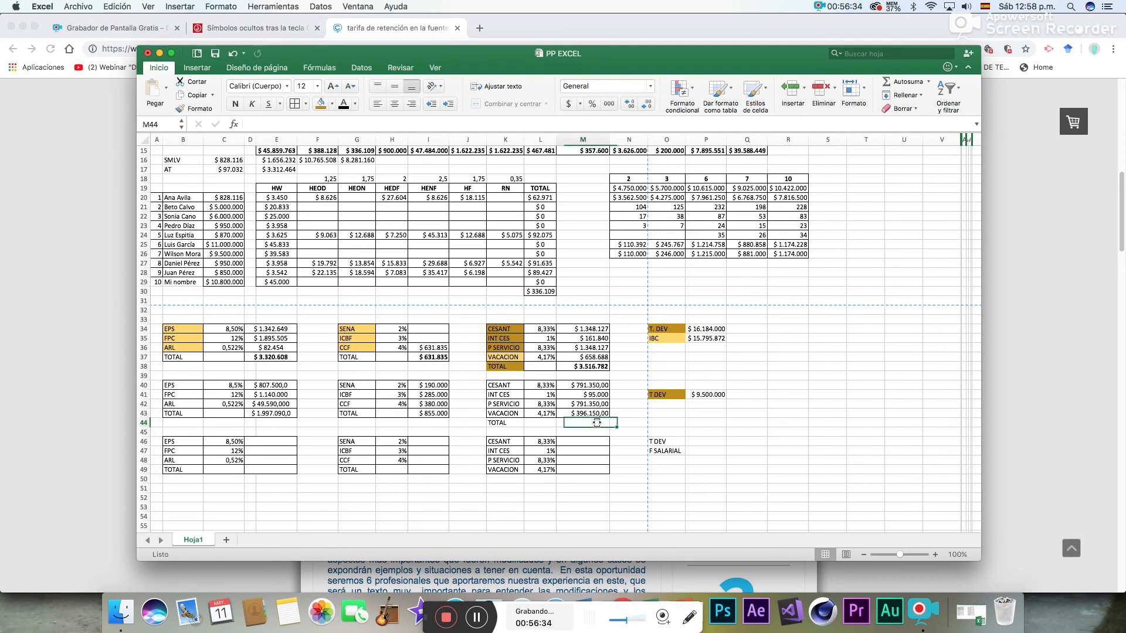
left_click(897, 82)
key("Return")
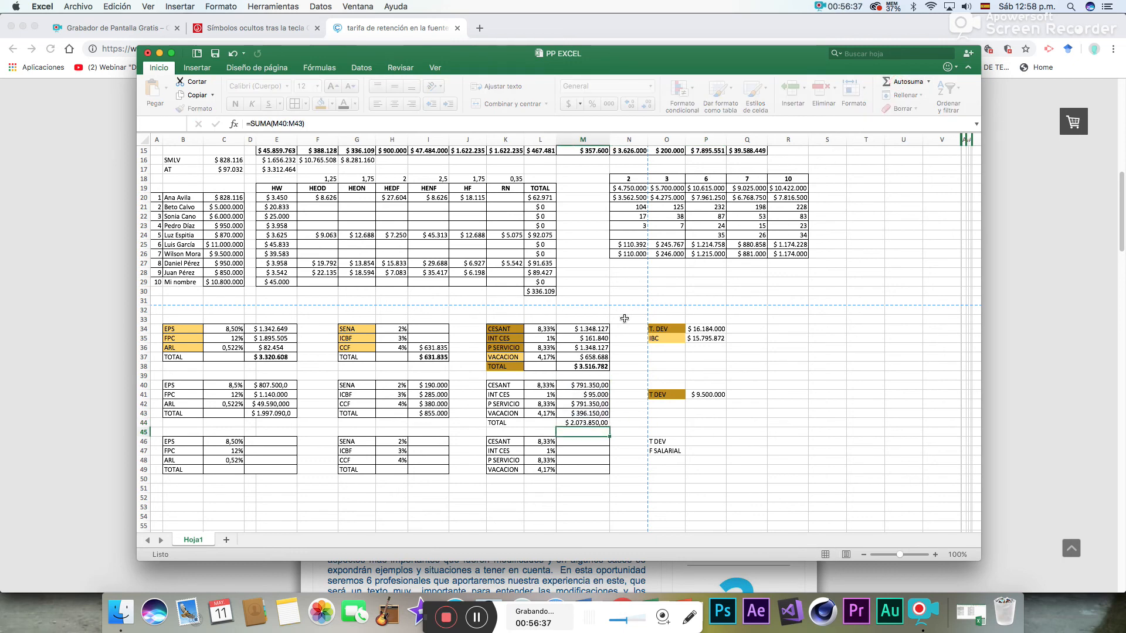
left_click_drag(496, 424, 586, 423)
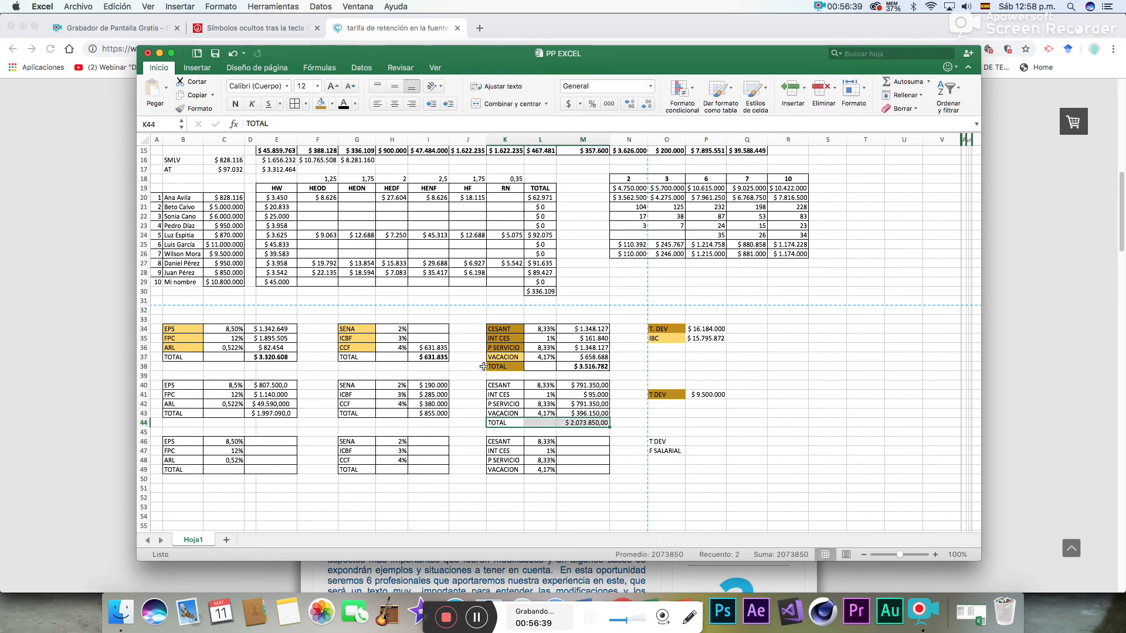
left_click(297, 104)
- Remove all decimals from the second block's EPS, FPC, ARL and TOTAL amounts in D40:E43
left_click_drag(285, 385, 283, 417)
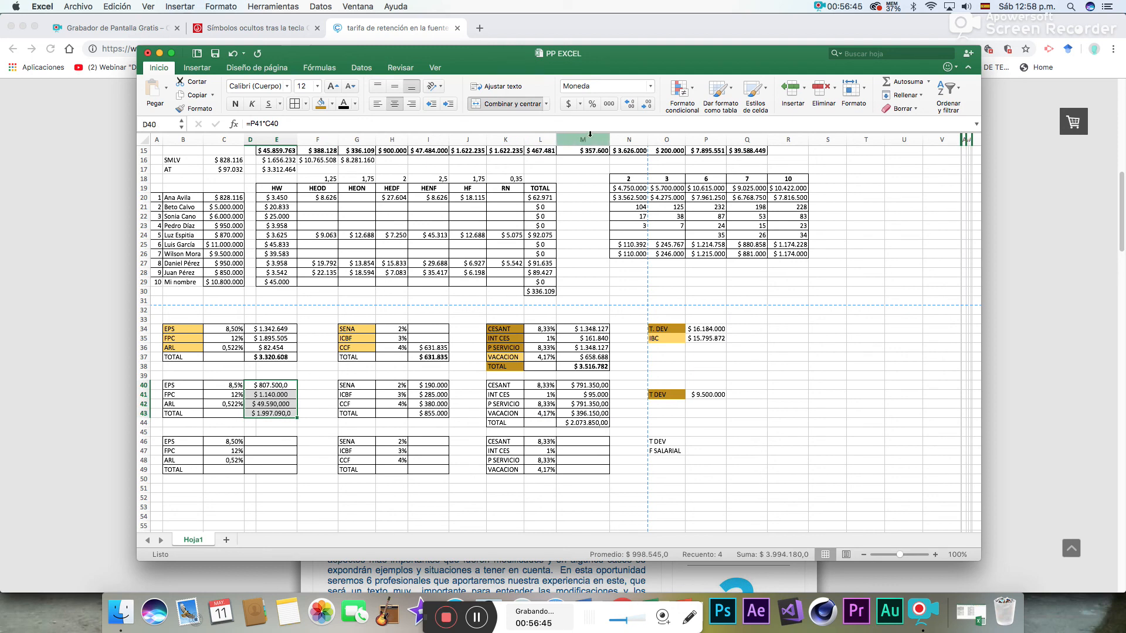
left_click(628, 104)
left_click(647, 104)
left_click(647, 104)
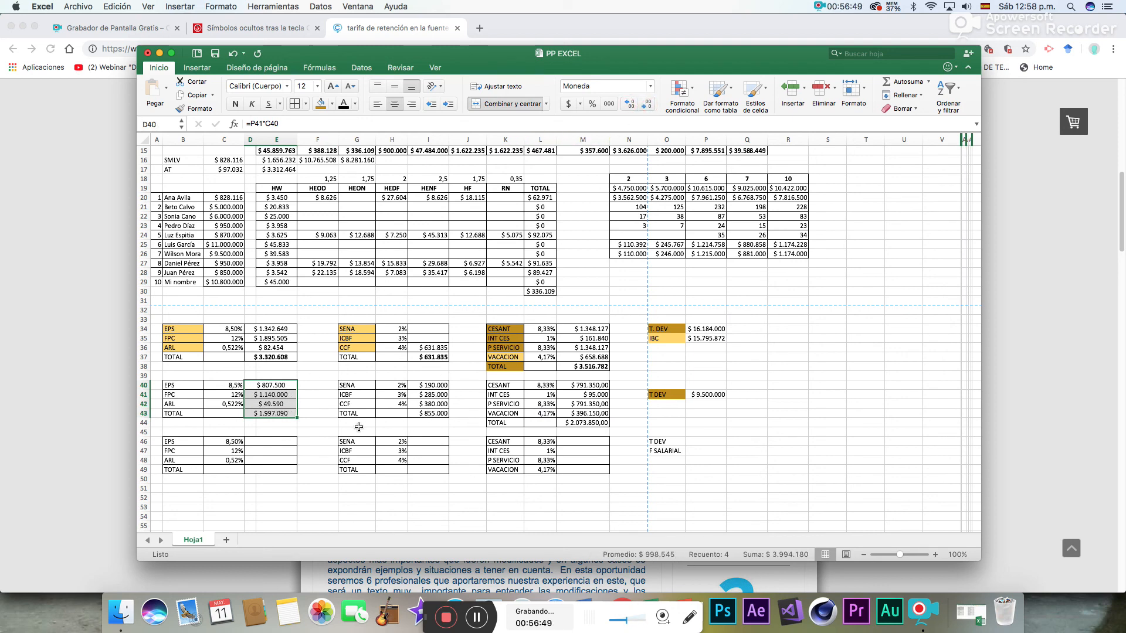
- Make the second block's contribution total in D43 and parafiscal total in I43 bold
left_click(279, 417)
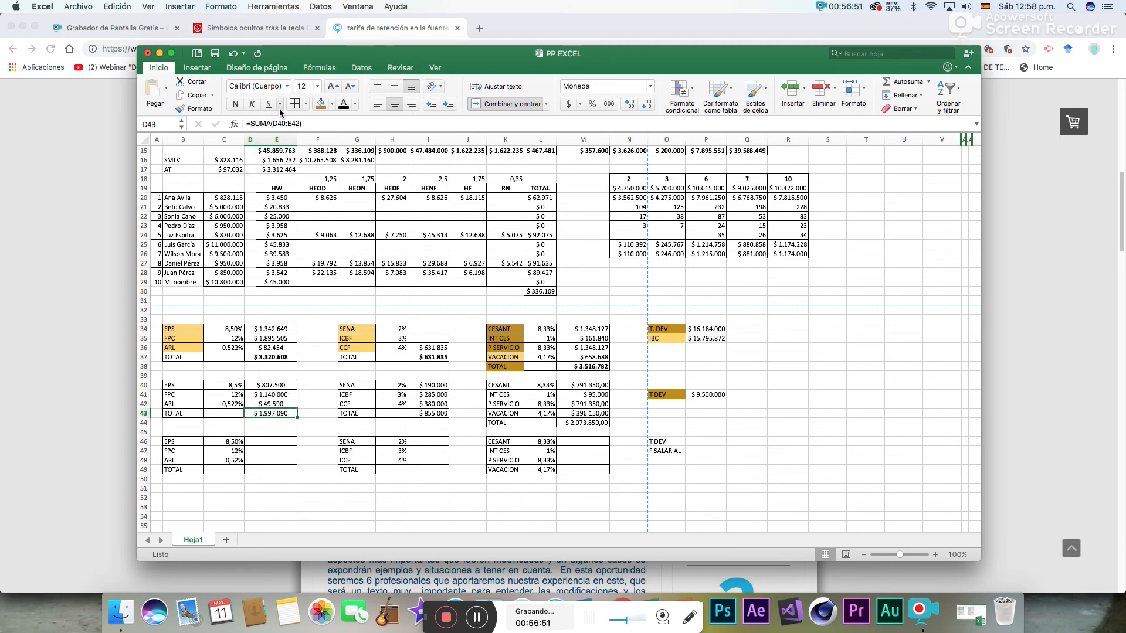
left_click(237, 105)
left_click(438, 414)
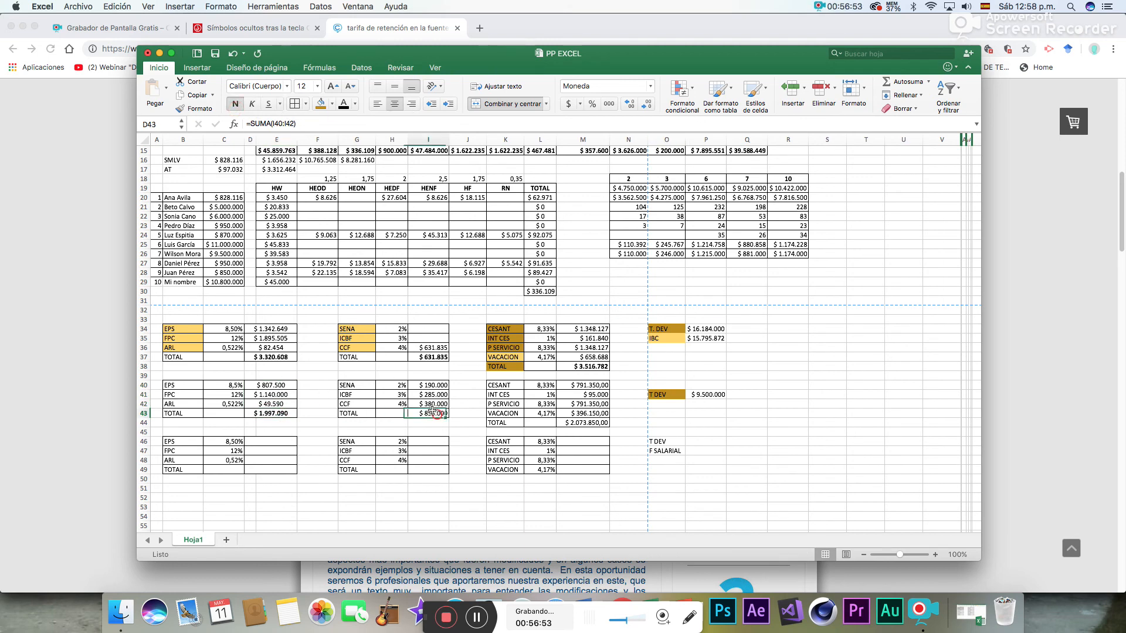
left_click(235, 104)
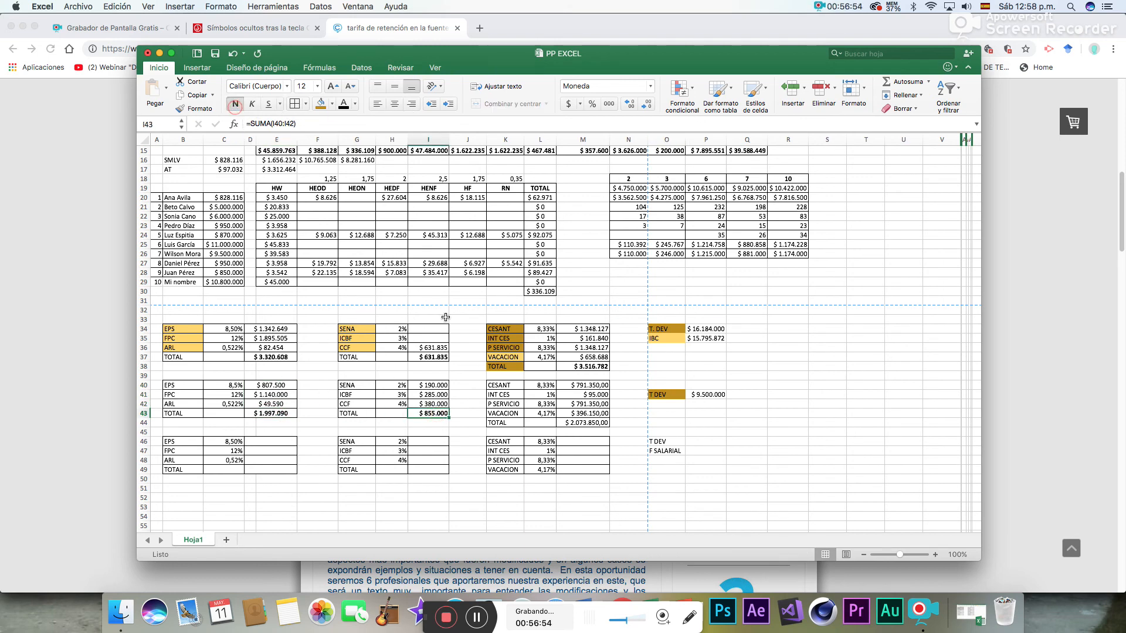
- Remove all decimals from the second block's provision amounts and total in M40:M44
left_click(579, 425)
left_click_drag(596, 384, 586, 423)
left_click(643, 105)
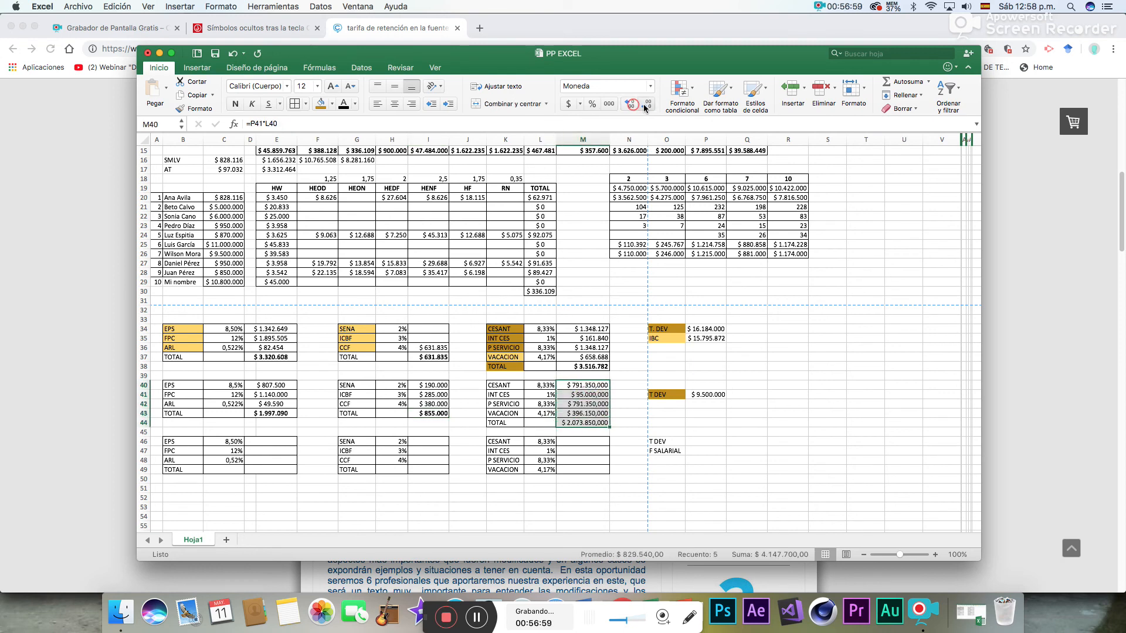
left_click(642, 106)
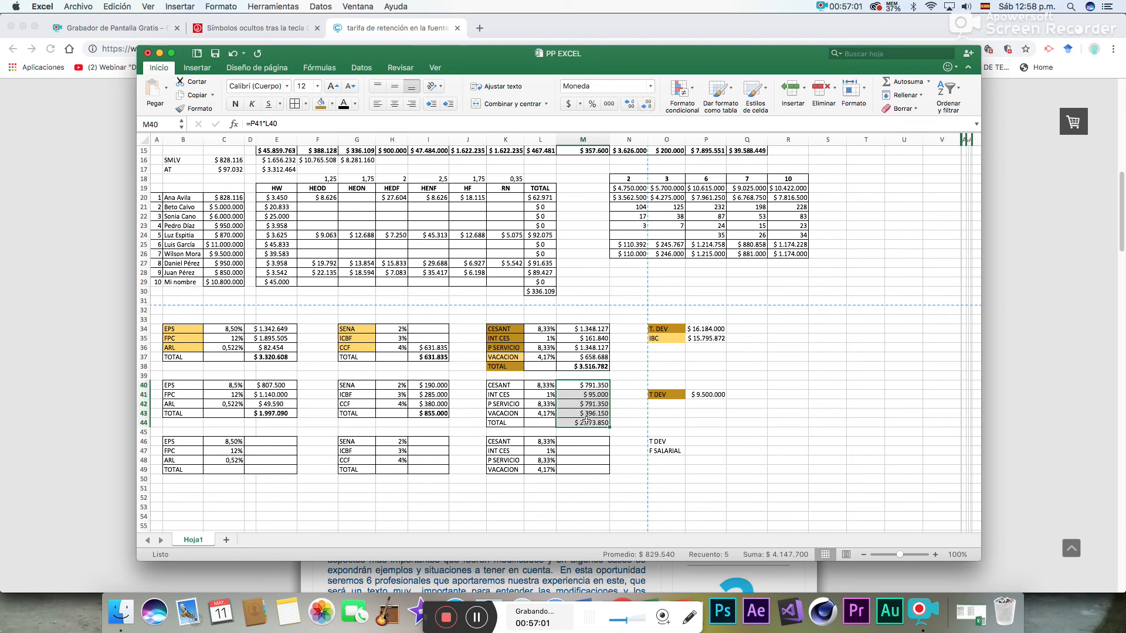
- Make the second block's provisions total in M44 bold
left_click(584, 423)
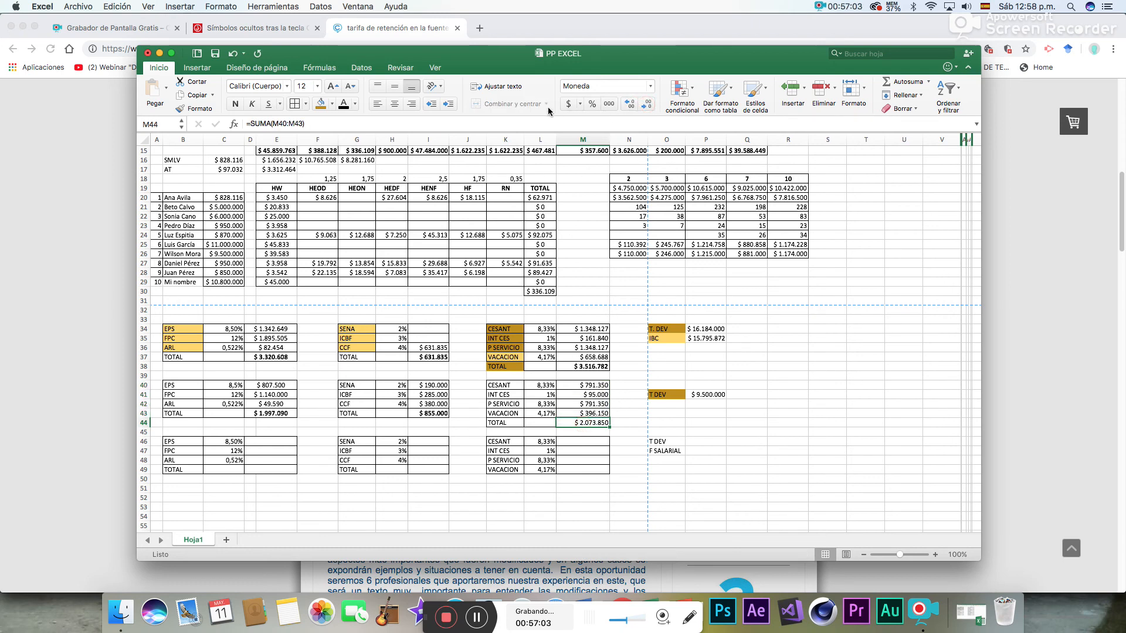
left_click(235, 104)
left_click(625, 415)
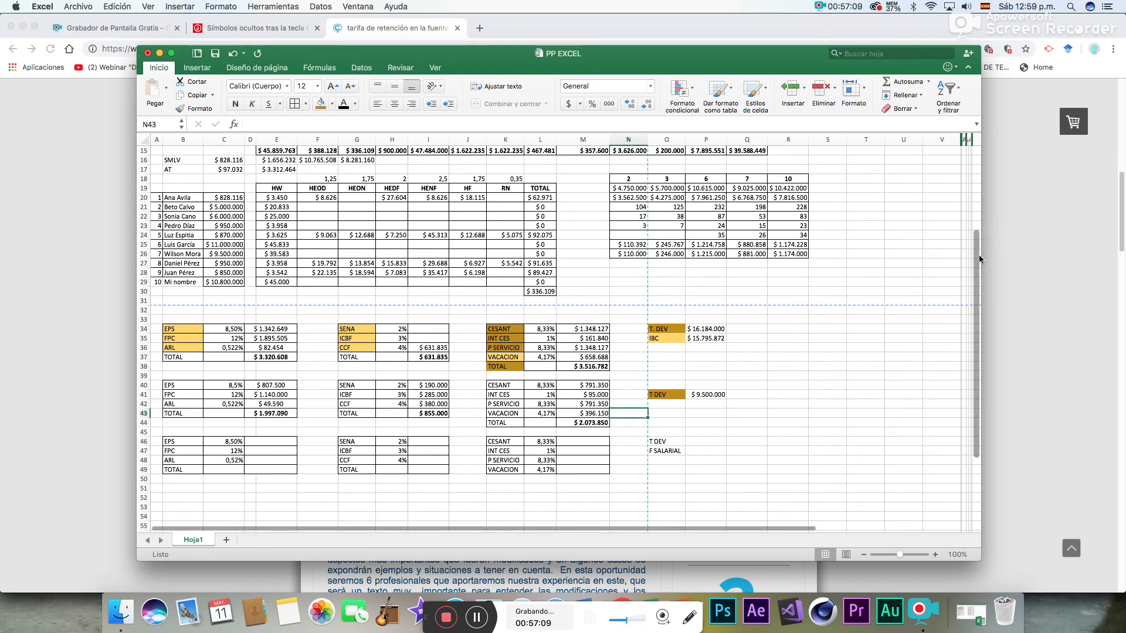
- Calculate the third block's T DEV in P46 by adding the two blue-highlighted salaries with =I10+I14
scroll(979, 254, "down", 4)
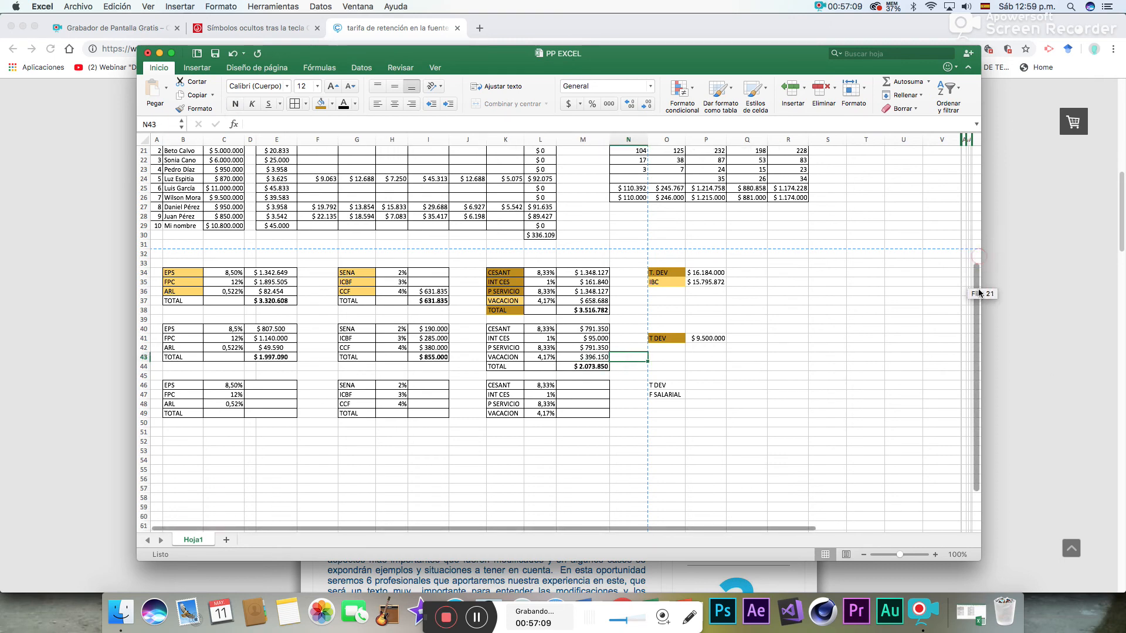
left_click(706, 376)
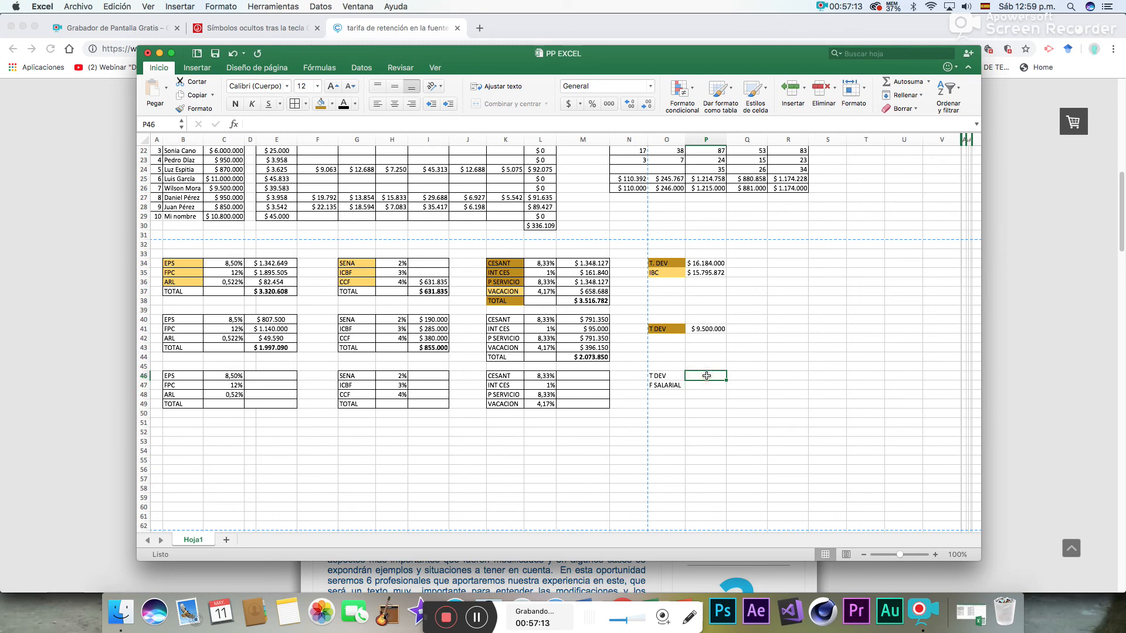
left_click_drag(977, 325, 977, 261)
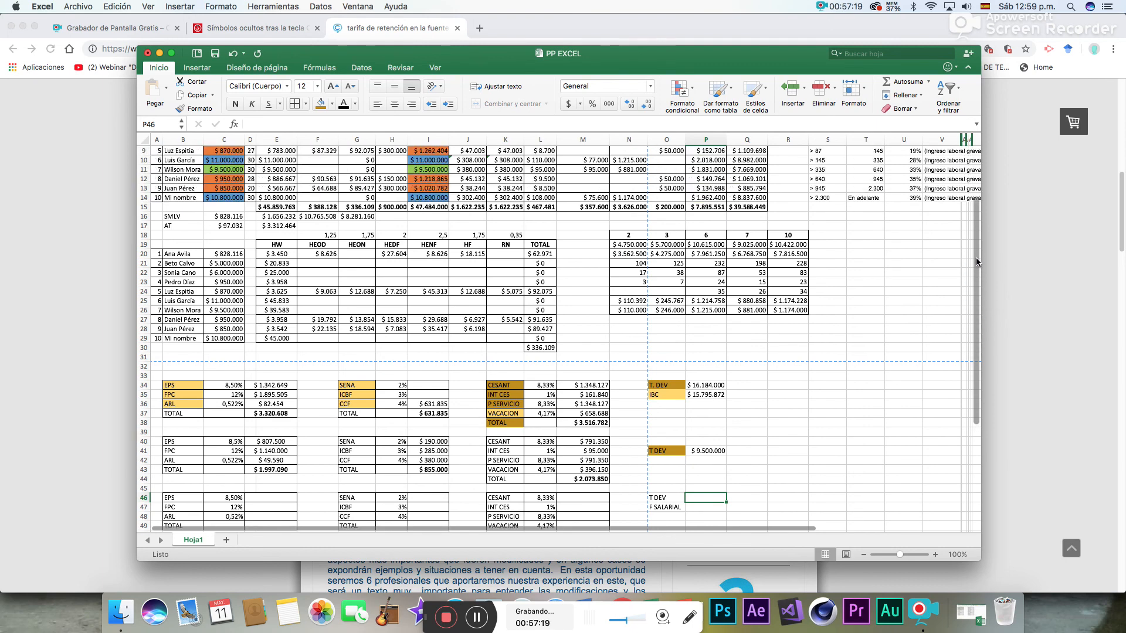
type("=")
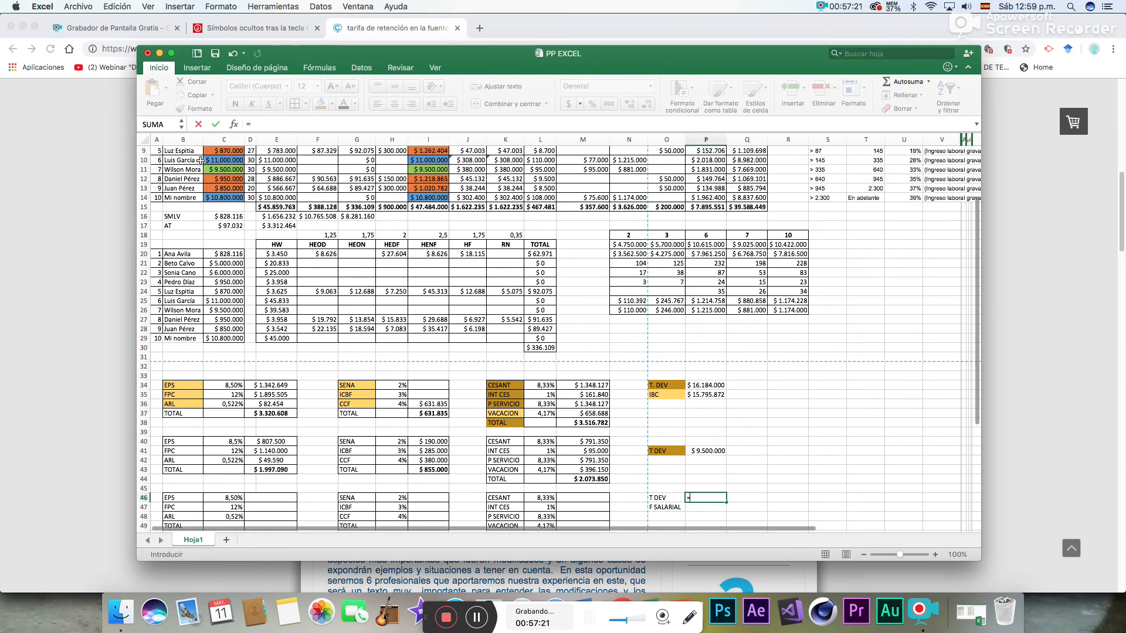
left_click(422, 164)
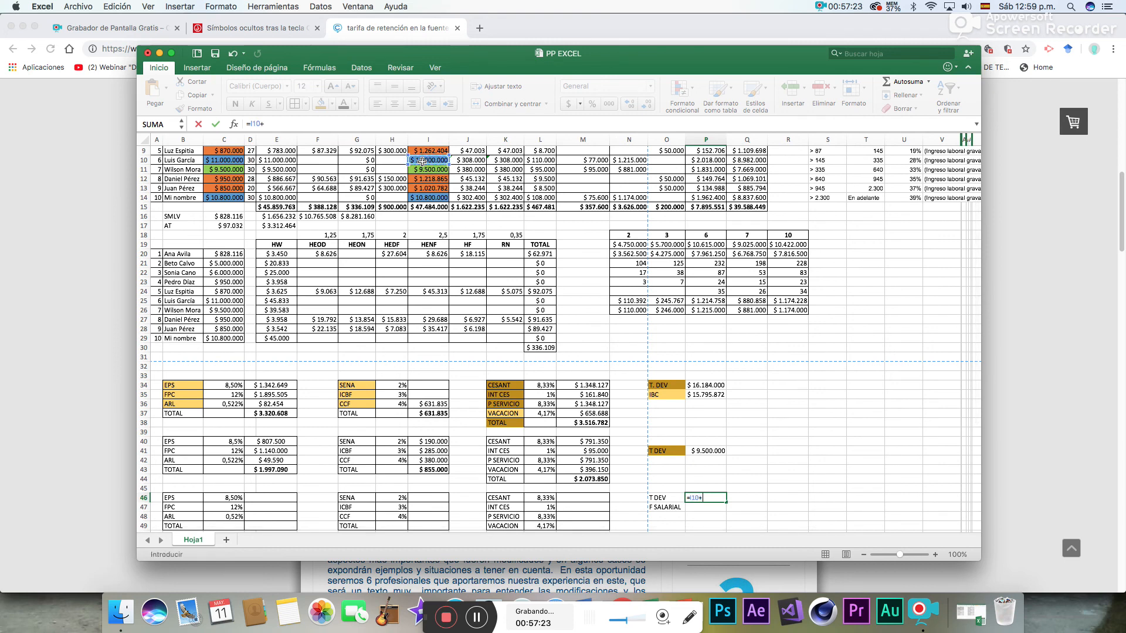
type("+")
left_click(426, 198)
key("Return")
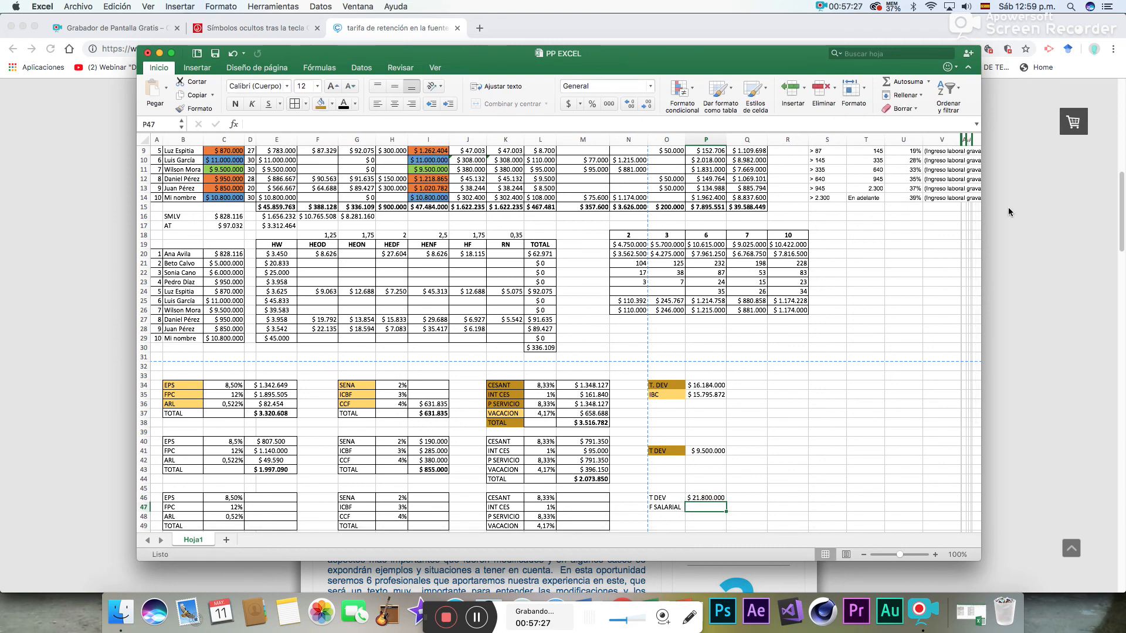
left_click_drag(976, 264, 981, 331)
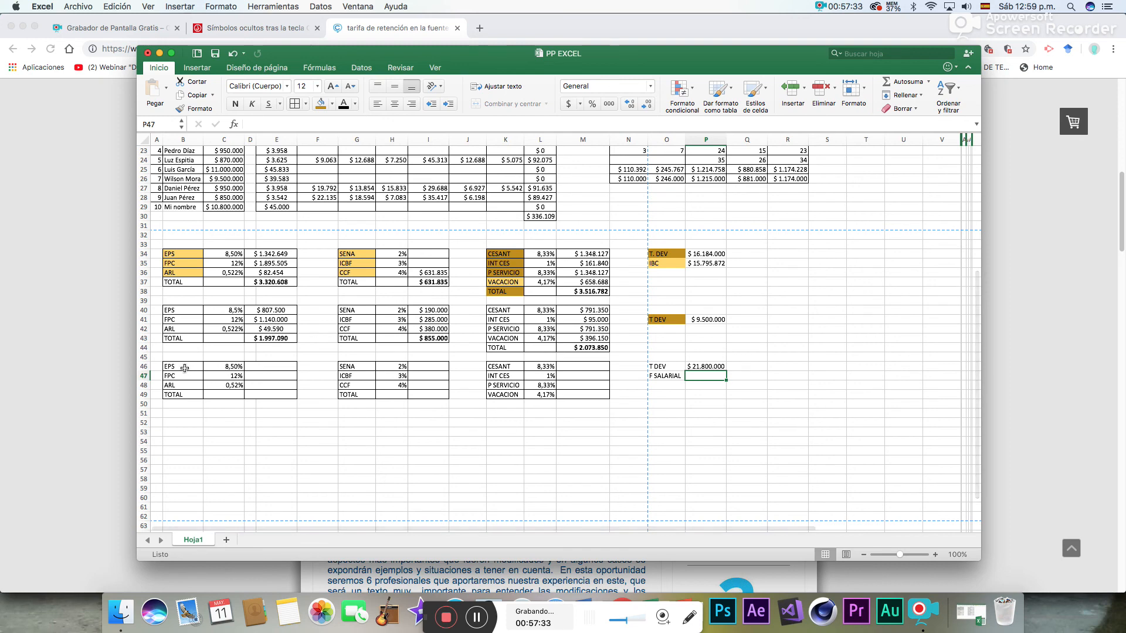
left_click_drag(213, 369, 593, 395)
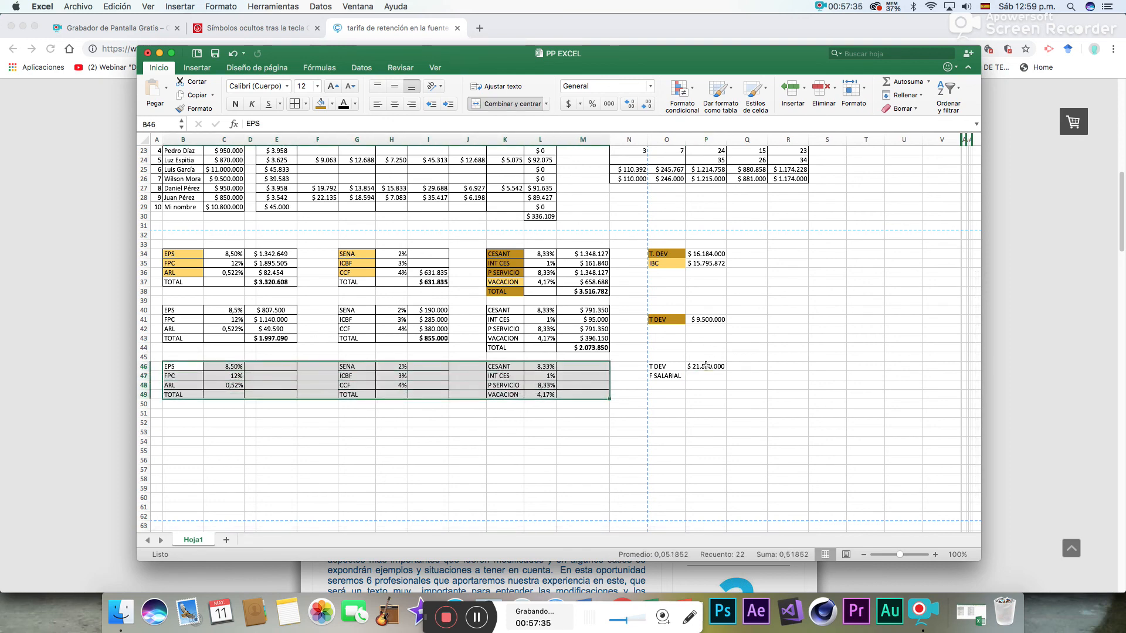
left_click(706, 366)
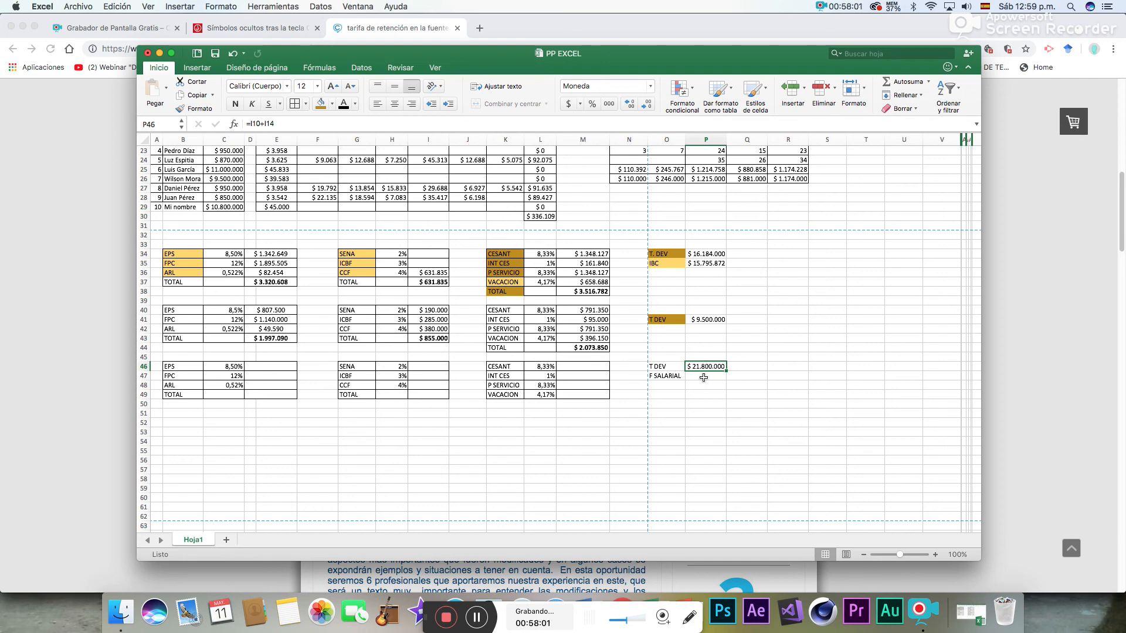
- Calculate F SALARIAL in P47 as 70% of T DEV with the formula =P46*70%
left_click(707, 377)
type("=")
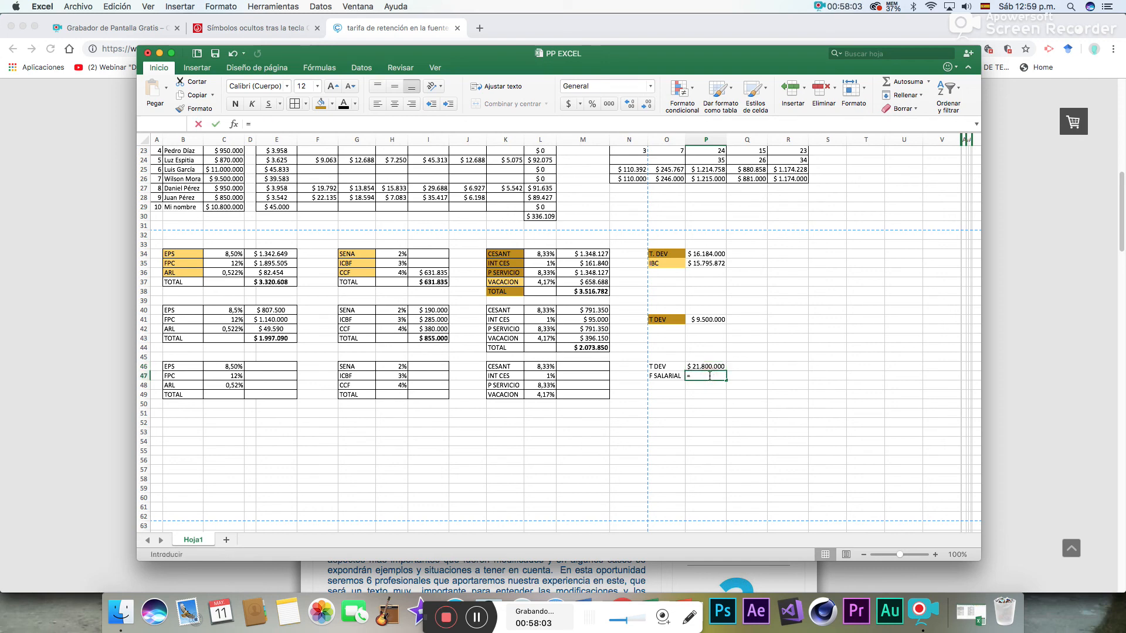
left_click(710, 366)
type("*70%")
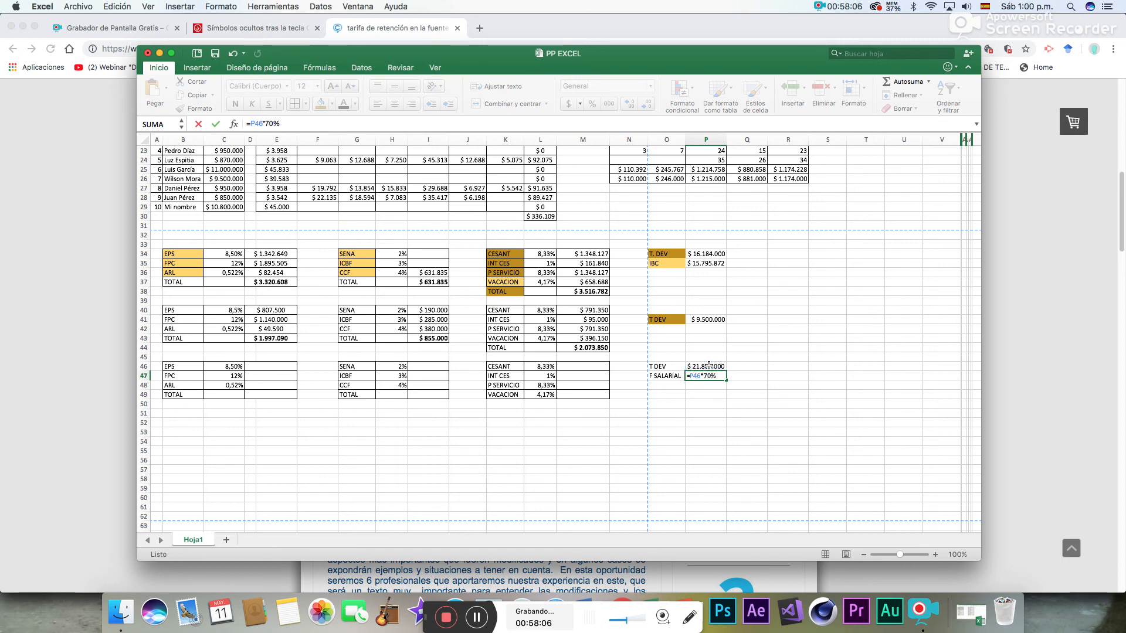
key("Return")
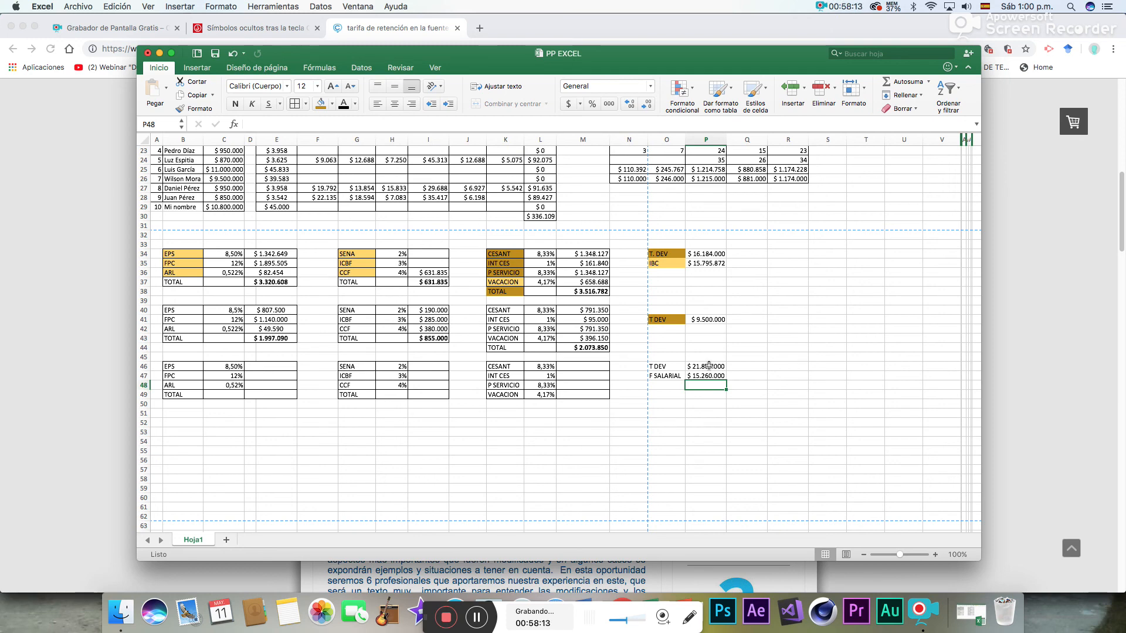
- Fill the CESANT, INT CES and P SERVICIO labels in K46:K48 and their amount cells M46:M48 with light orange
left_click_drag(504, 368, 504, 381)
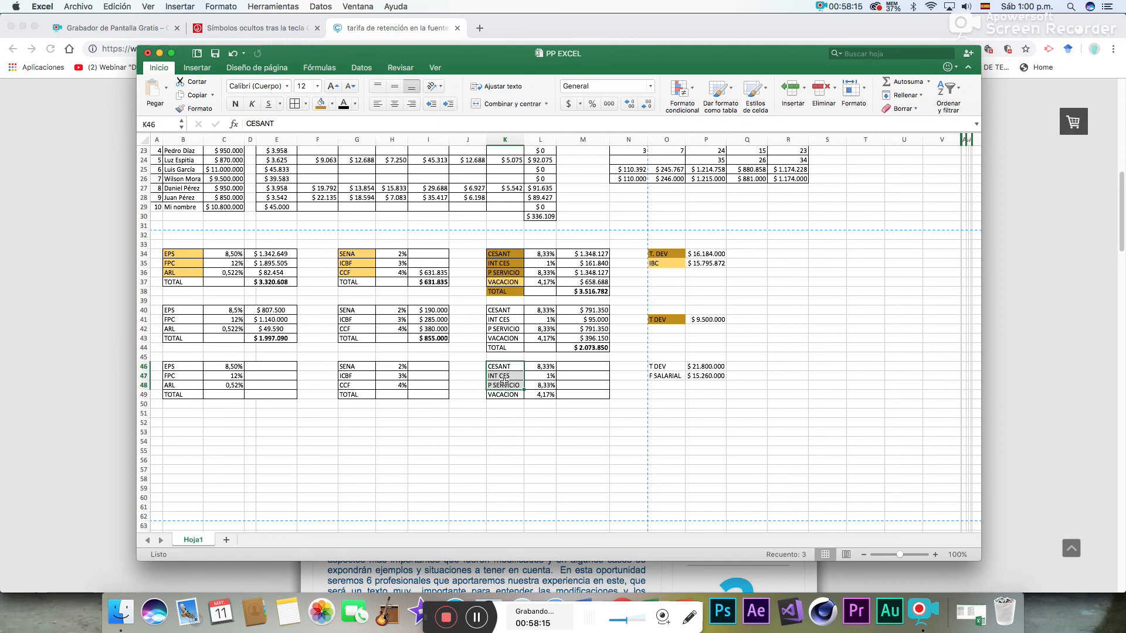
left_click(332, 104)
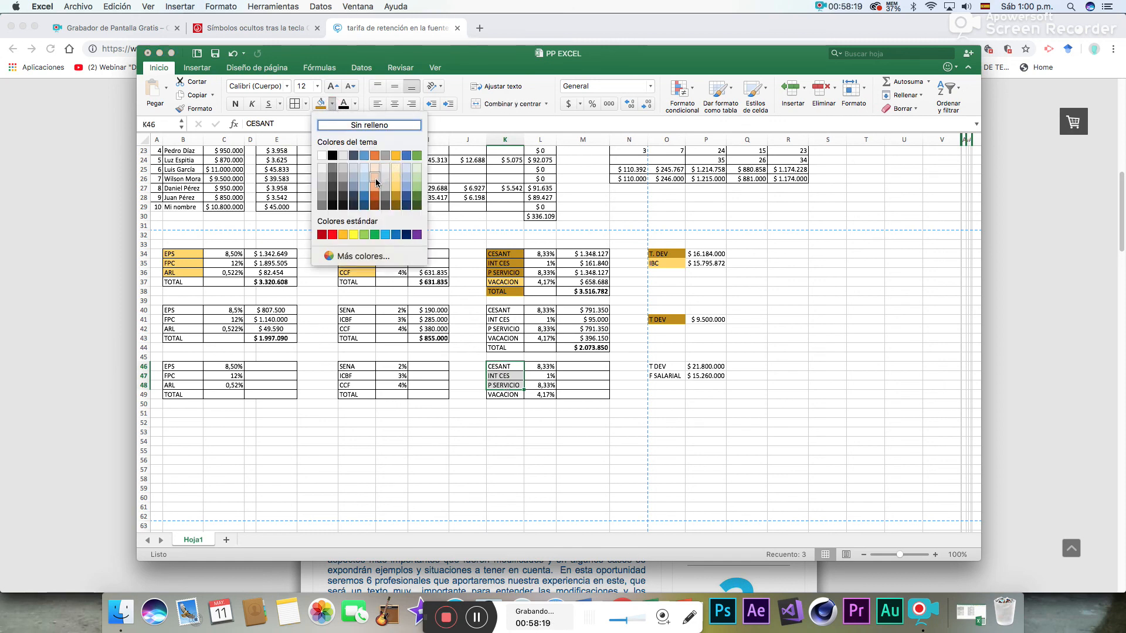
left_click(375, 178)
left_click_drag(562, 367, 581, 386)
left_click(322, 105)
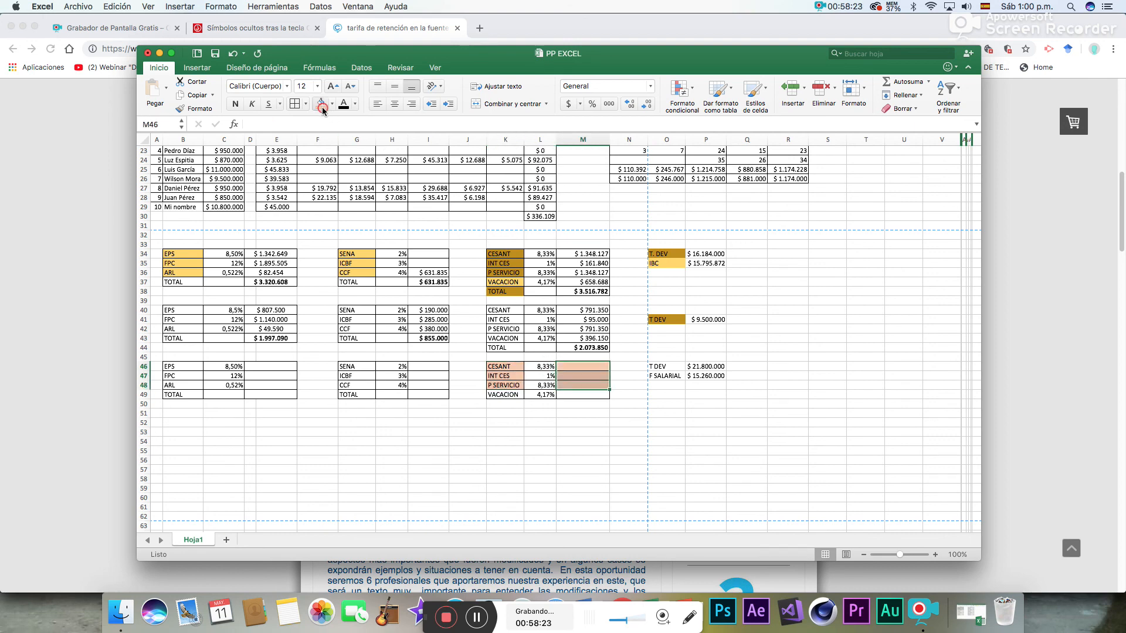
left_click(597, 441)
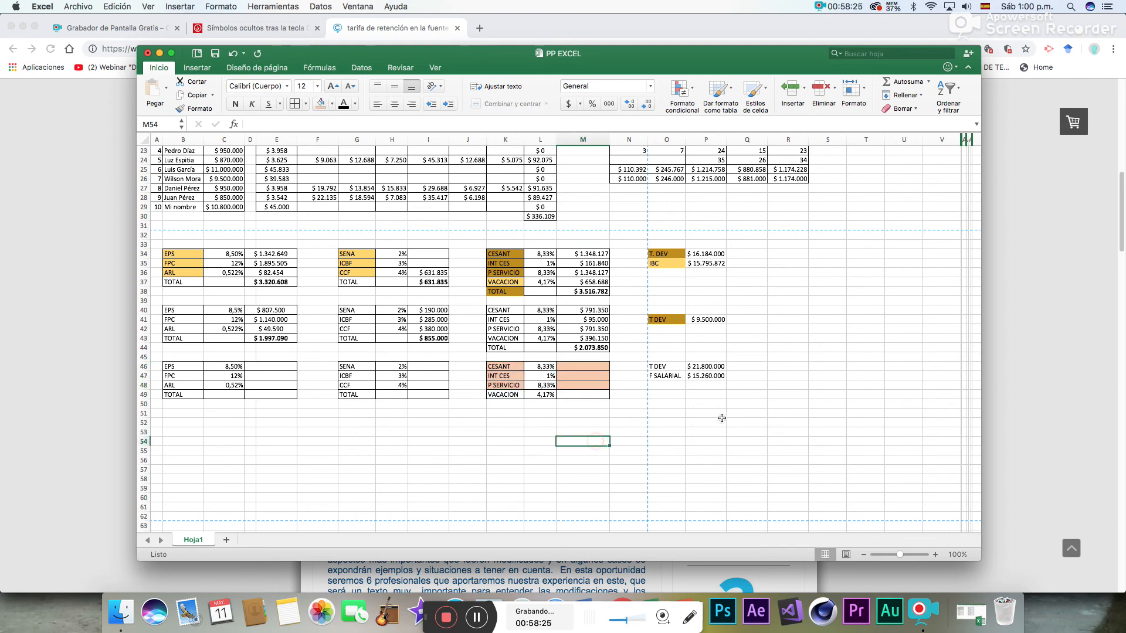
left_click(714, 377)
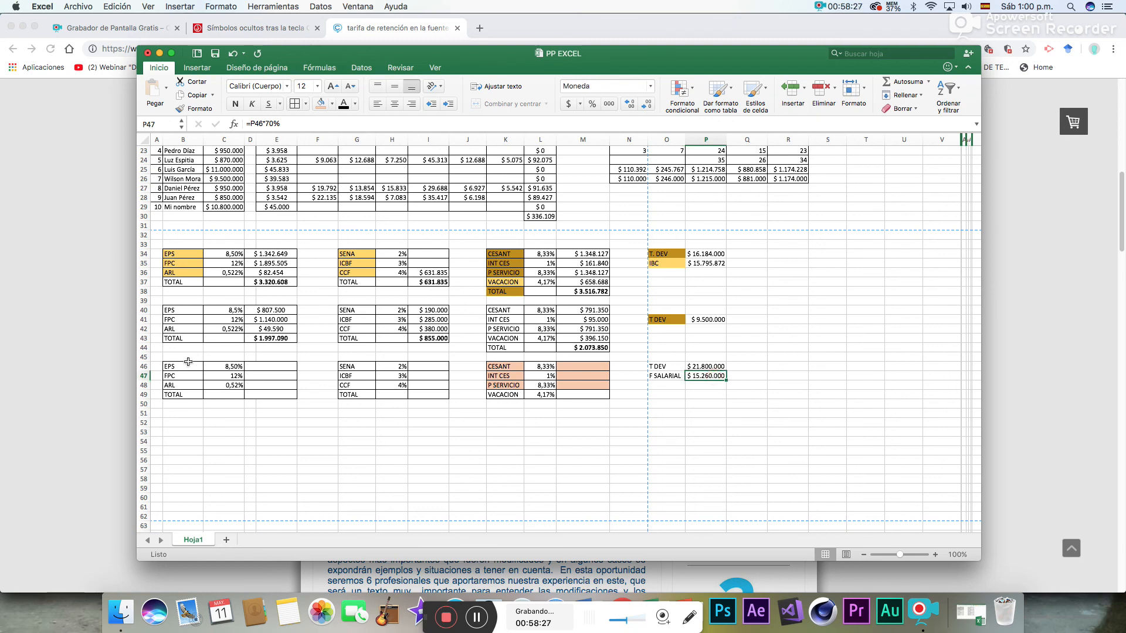
left_click_drag(184, 365, 450, 404)
left_click(509, 396)
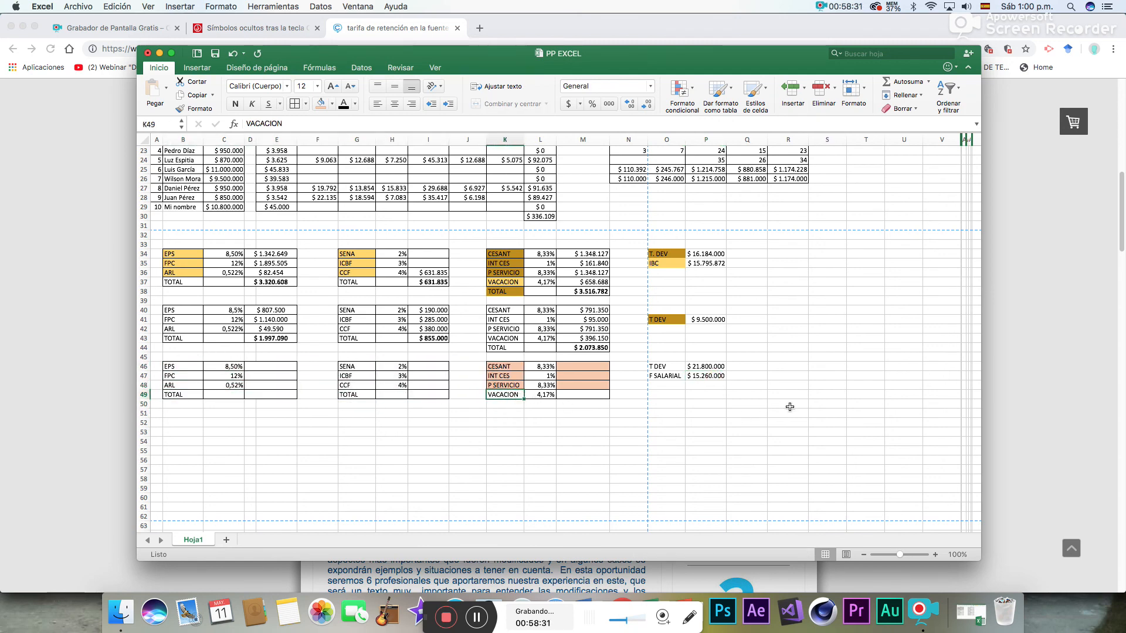
- Calculate the EPS amount in D46 by multiplying F SALARIAL by its rate, using =P47*C46
left_click(261, 366)
type("=")
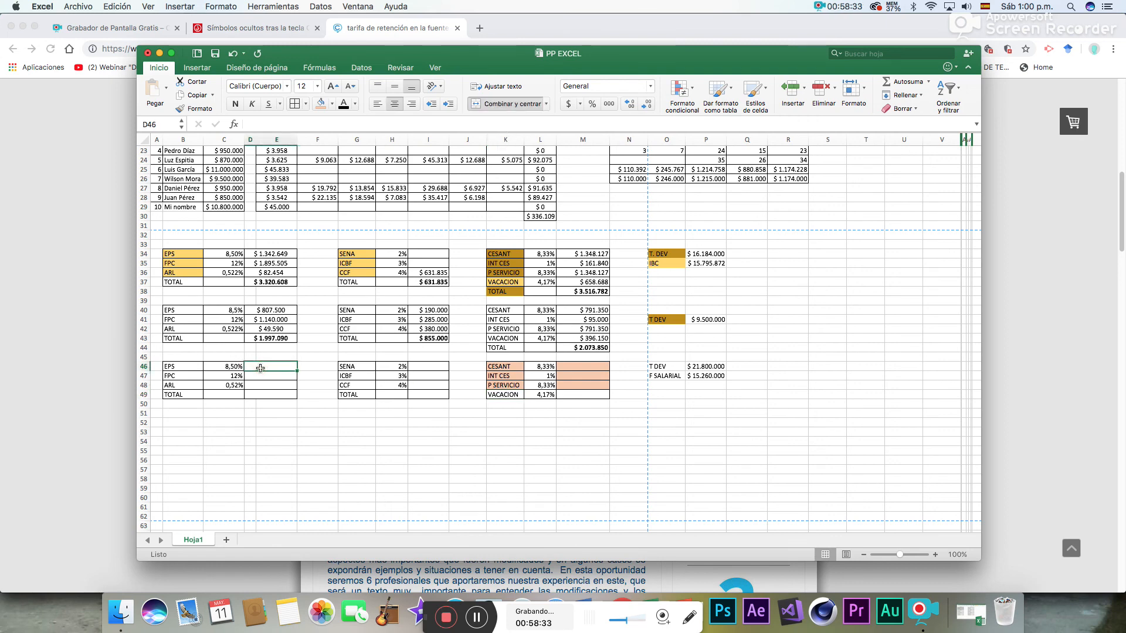
left_click(723, 377)
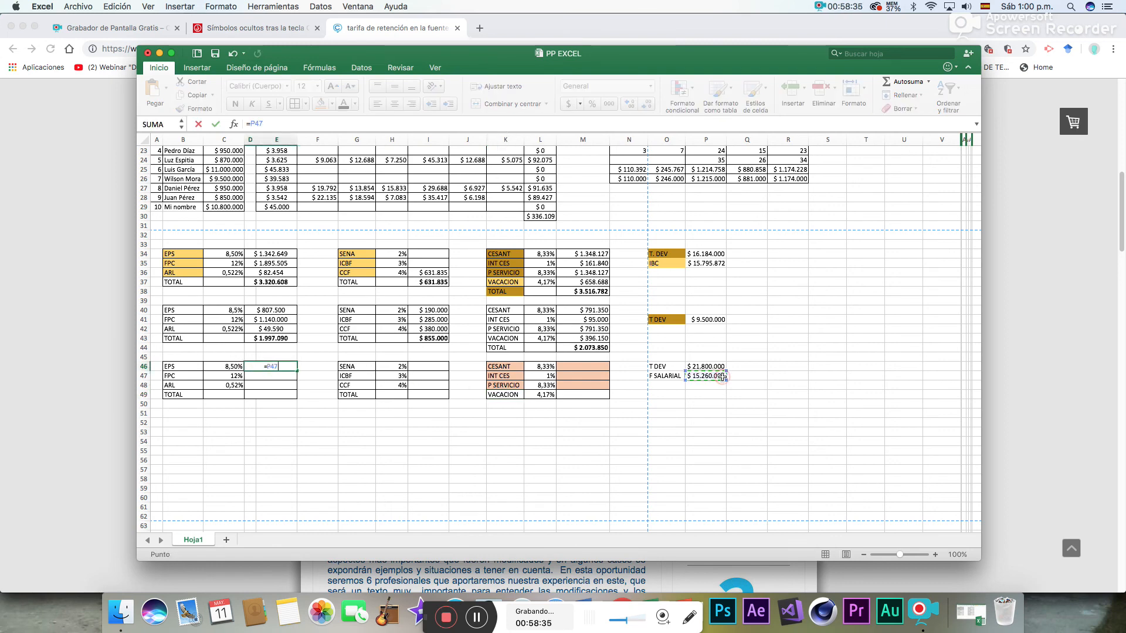
type("*")
left_click(237, 368)
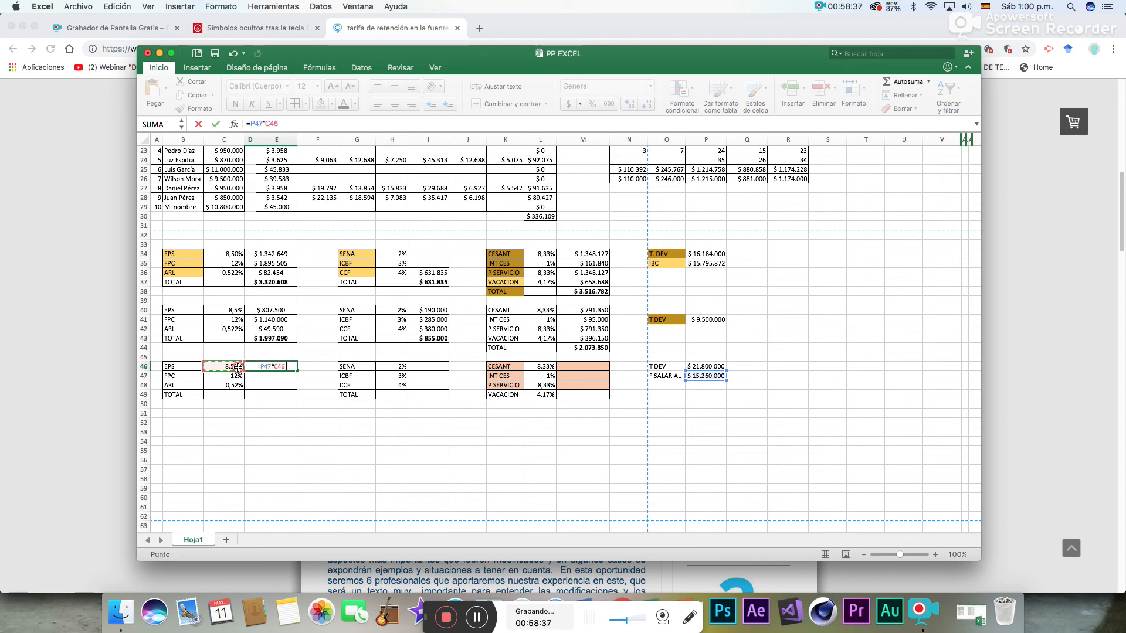
key("Return")
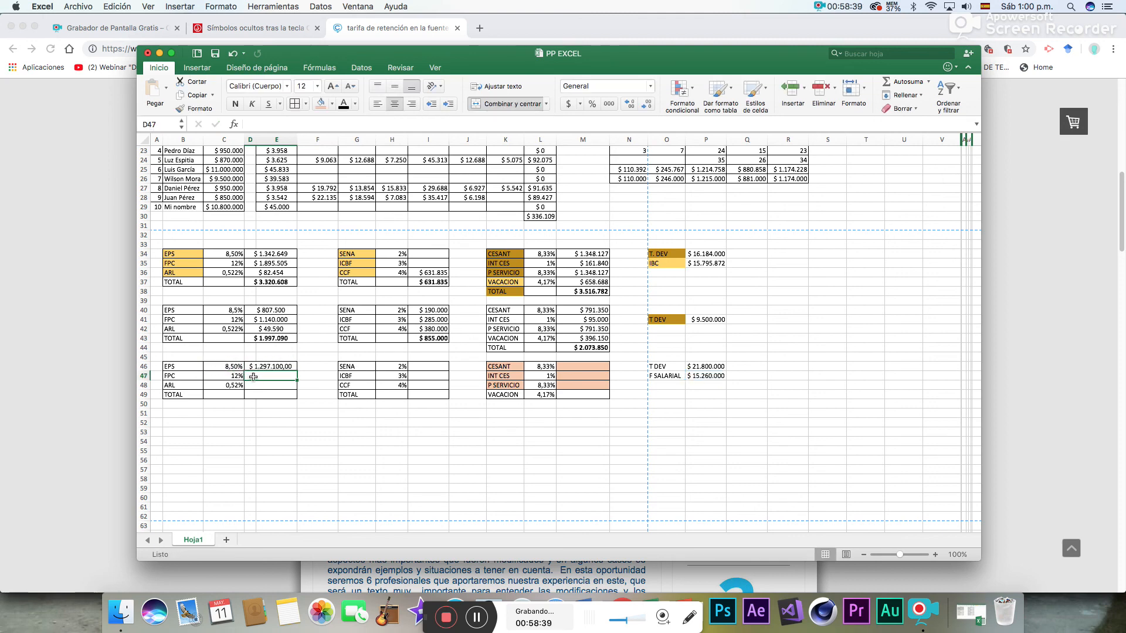
- Calculate the FPC amount in D47 from F SALARIAL and its rate, using =P47*C47
type("=")
left_click(714, 377)
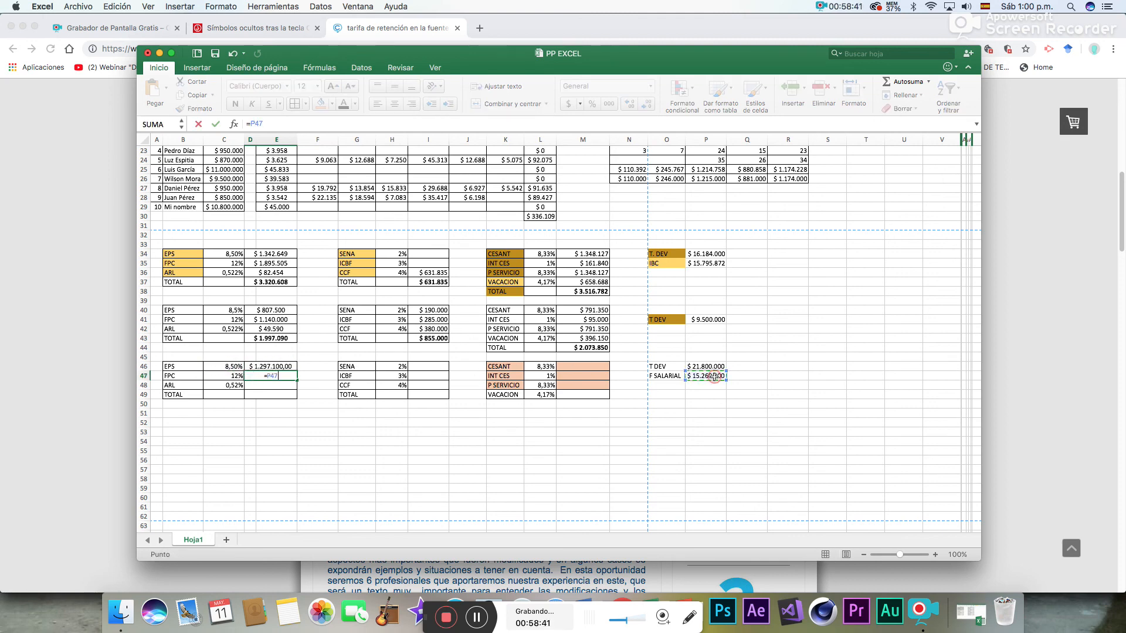
type("*")
left_click(234, 376)
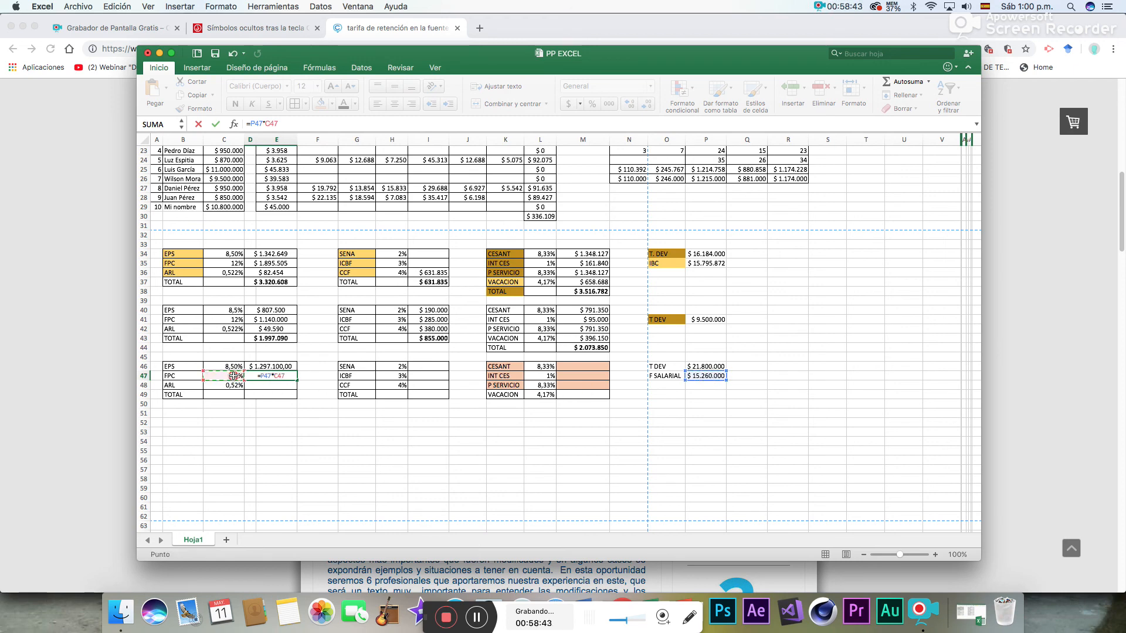
key("Return")
- Calculate the ARL amount in D48 from F SALARIAL and its rate, using =P47*C48
type("=")
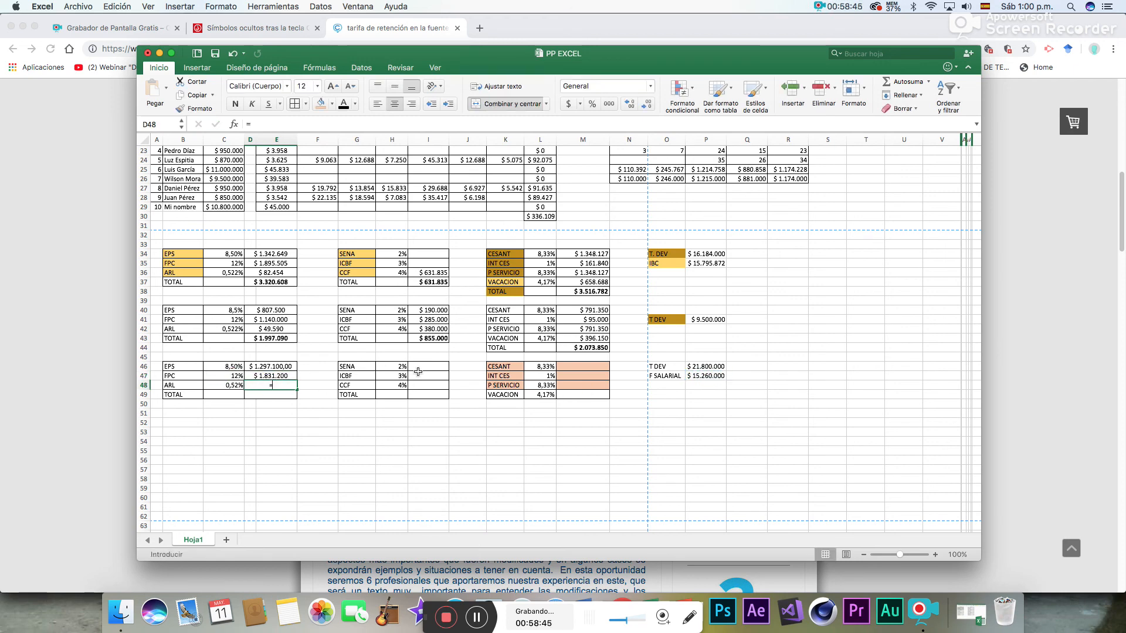
left_click(694, 378)
type("*")
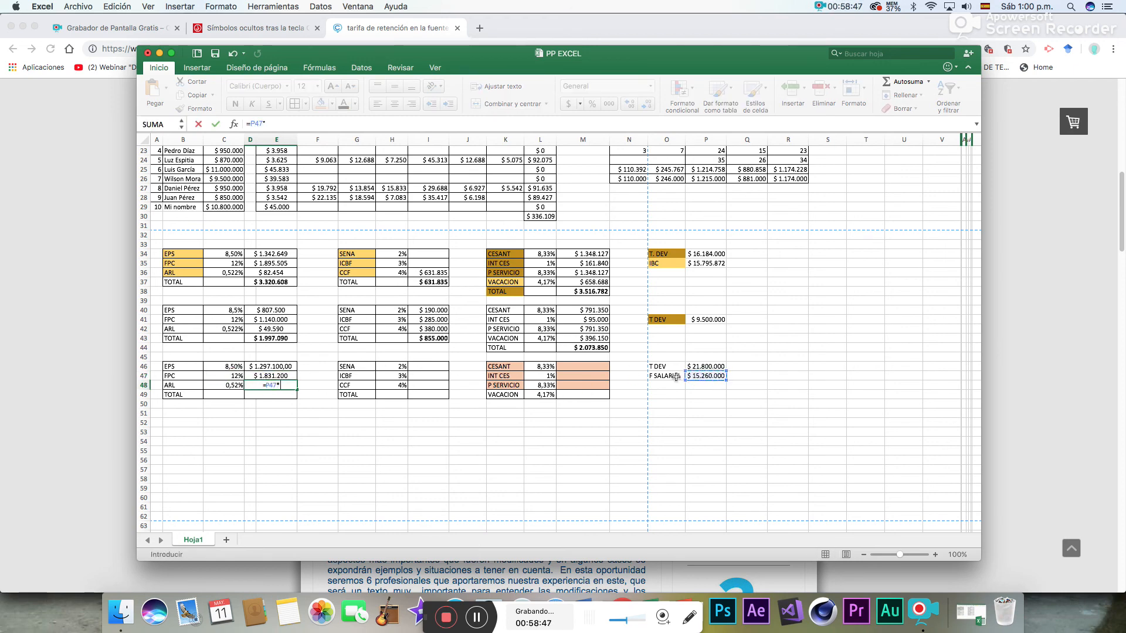
left_click(227, 386)
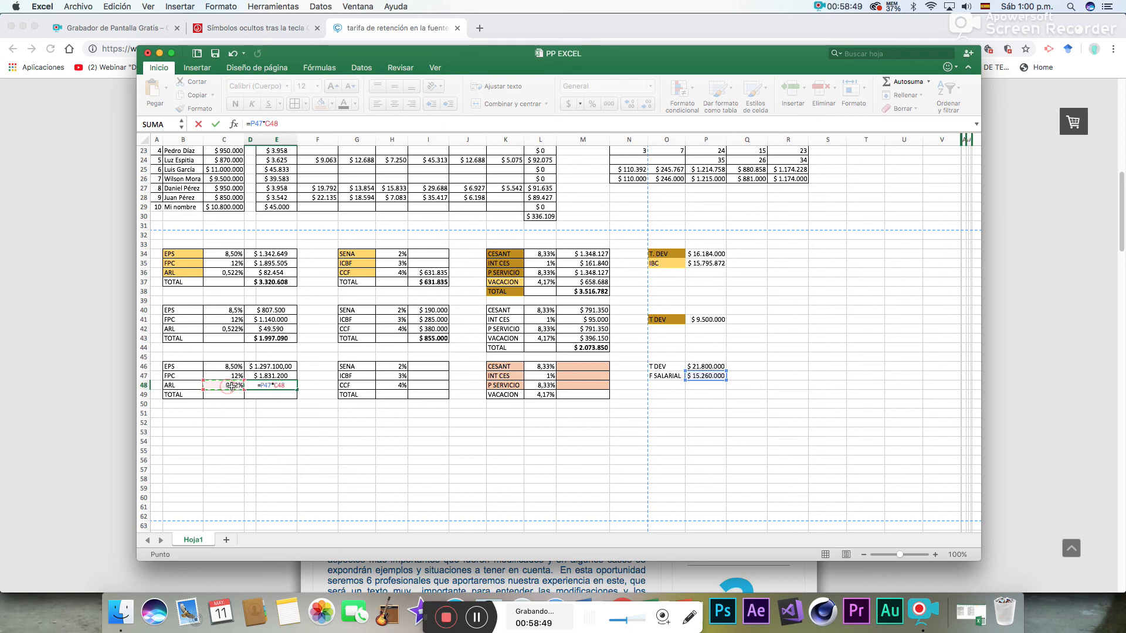
key("Return")
- Display the ARL rate in C48 with three decimal places
left_click(237, 385)
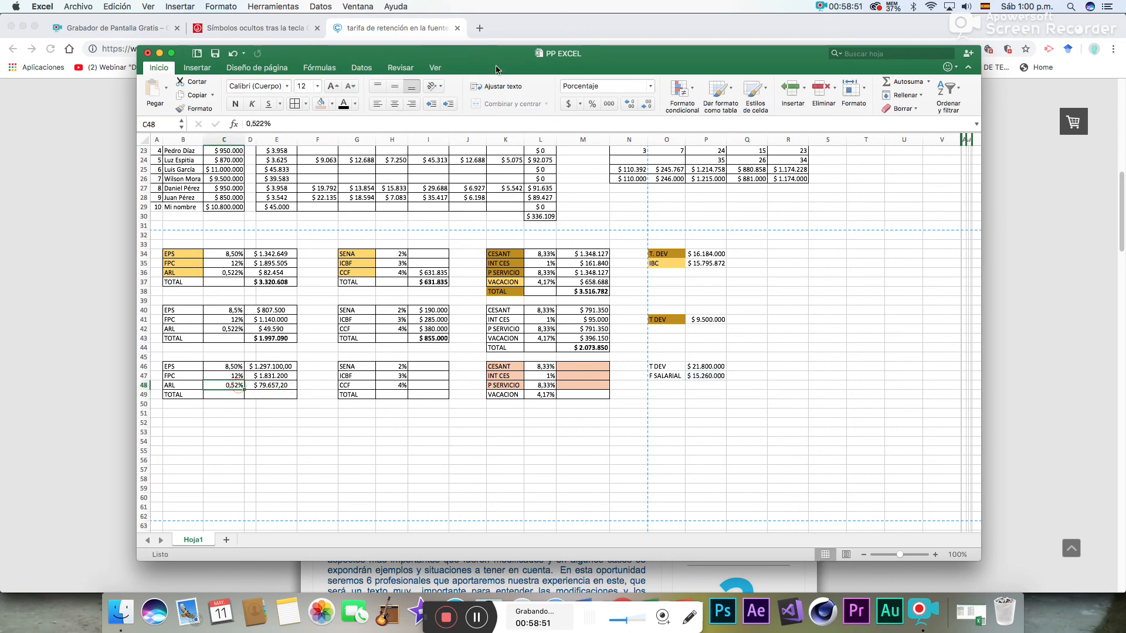
left_click(648, 106)
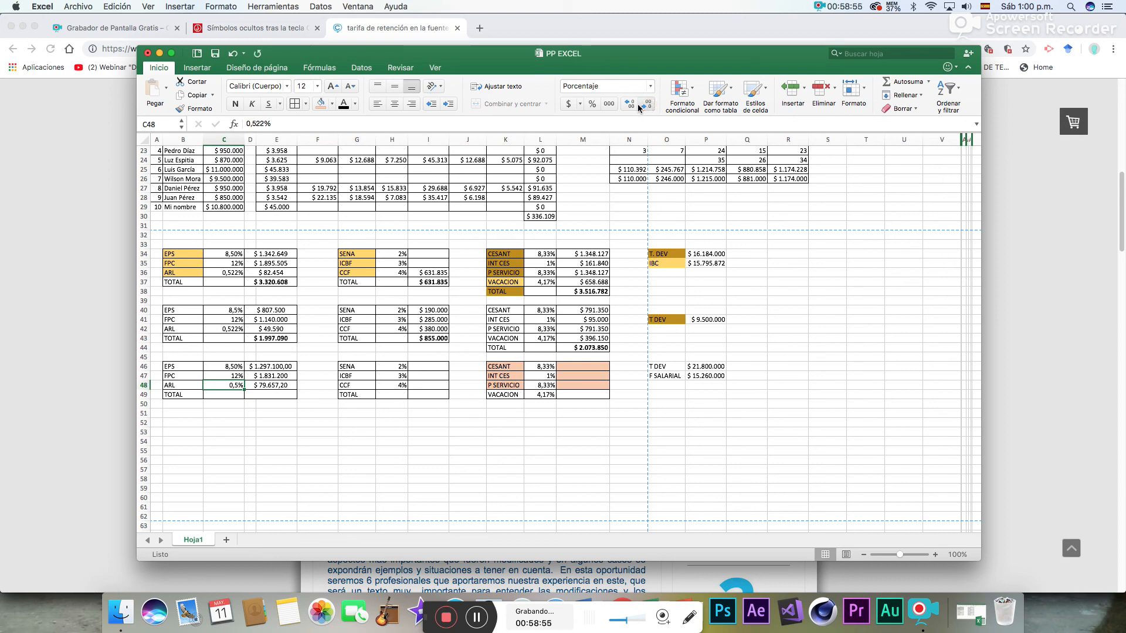
left_click(627, 106)
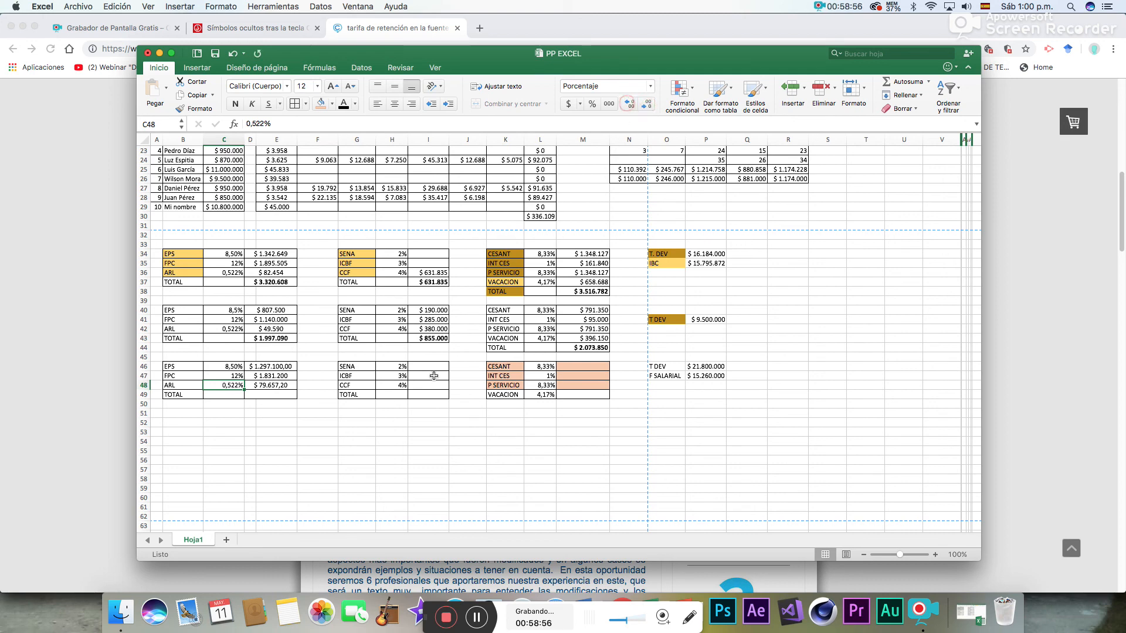
- Sum the EPS, FPC and ARL amounts in the TOTAL cell D49 with AutoSum
left_click(283, 394)
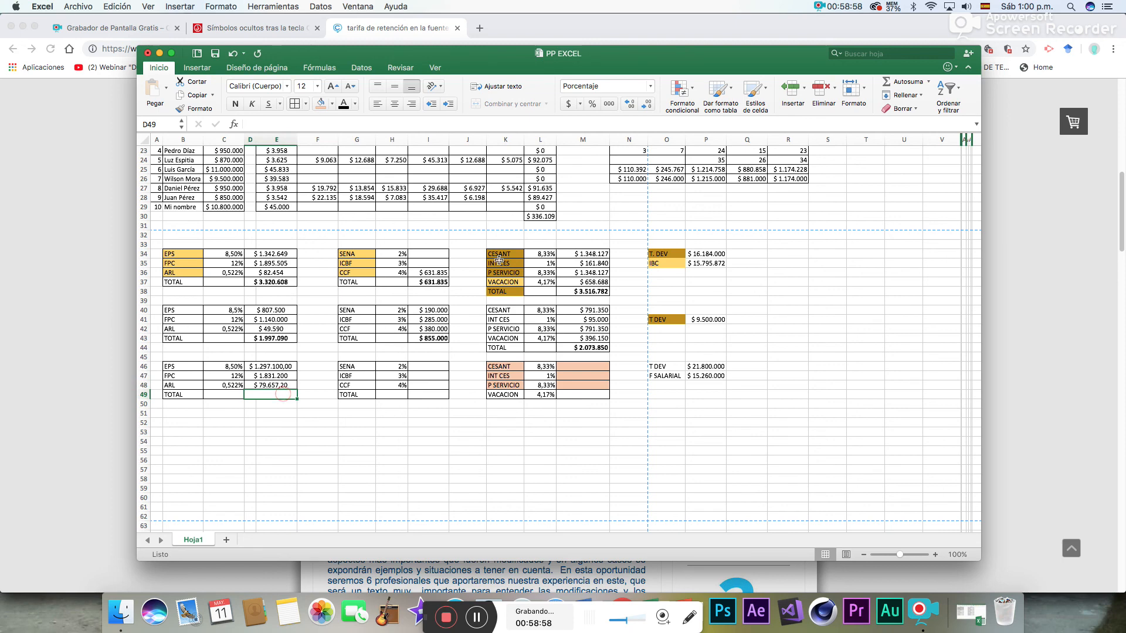
left_click(908, 85)
key("Return")
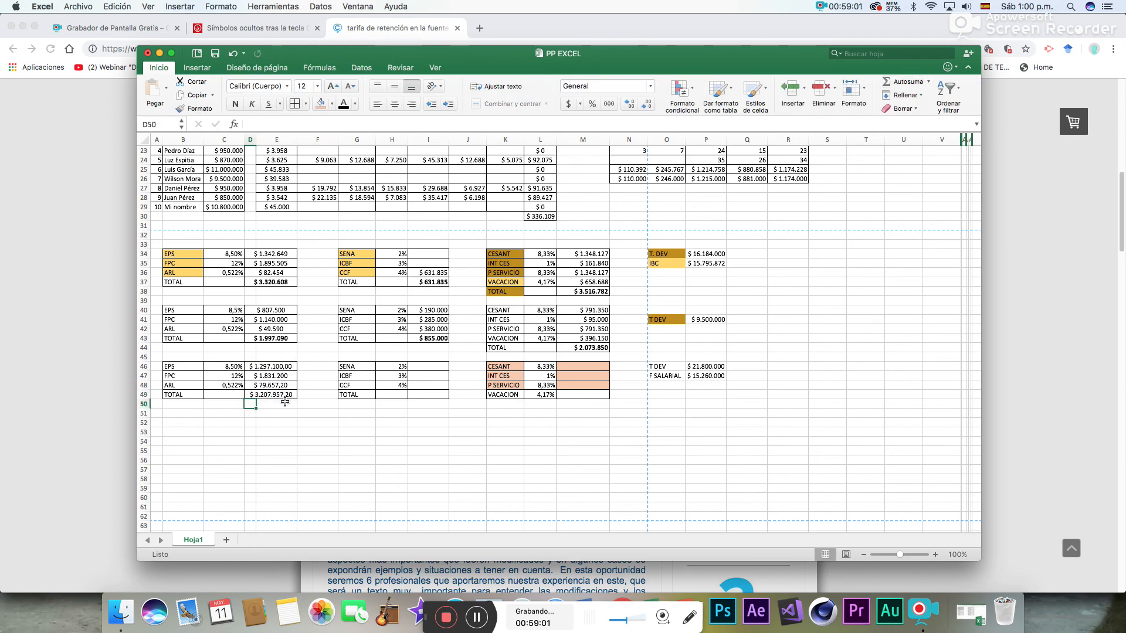
- Show the amounts in D46:D49 without decimals and make the total in D49 bold
left_click_drag(282, 367, 276, 394)
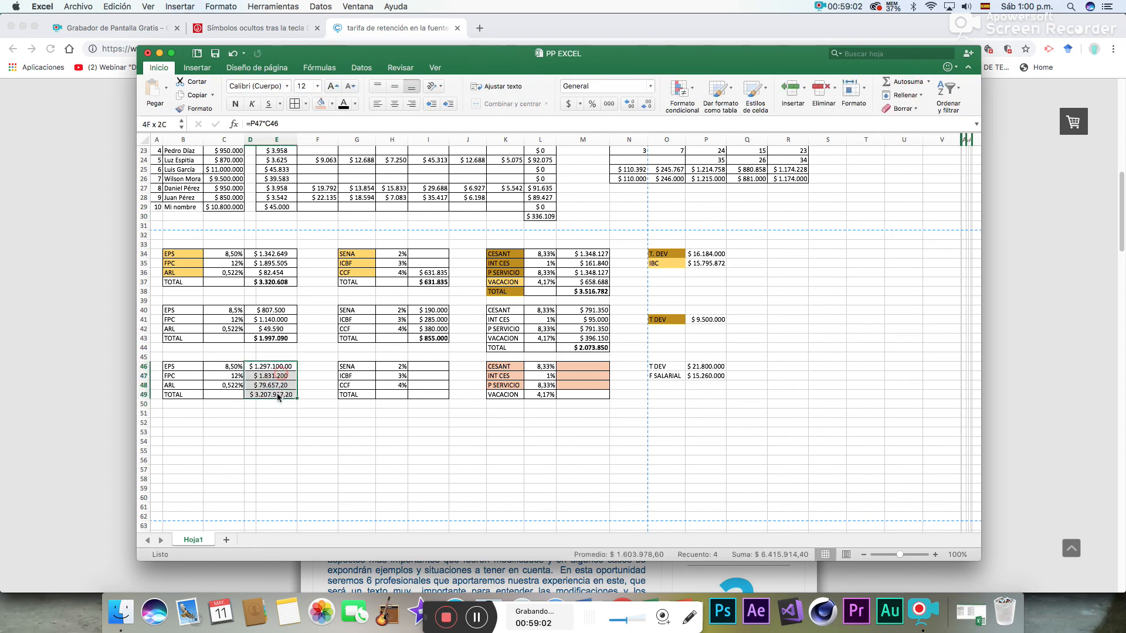
left_click(628, 106)
left_click(627, 106)
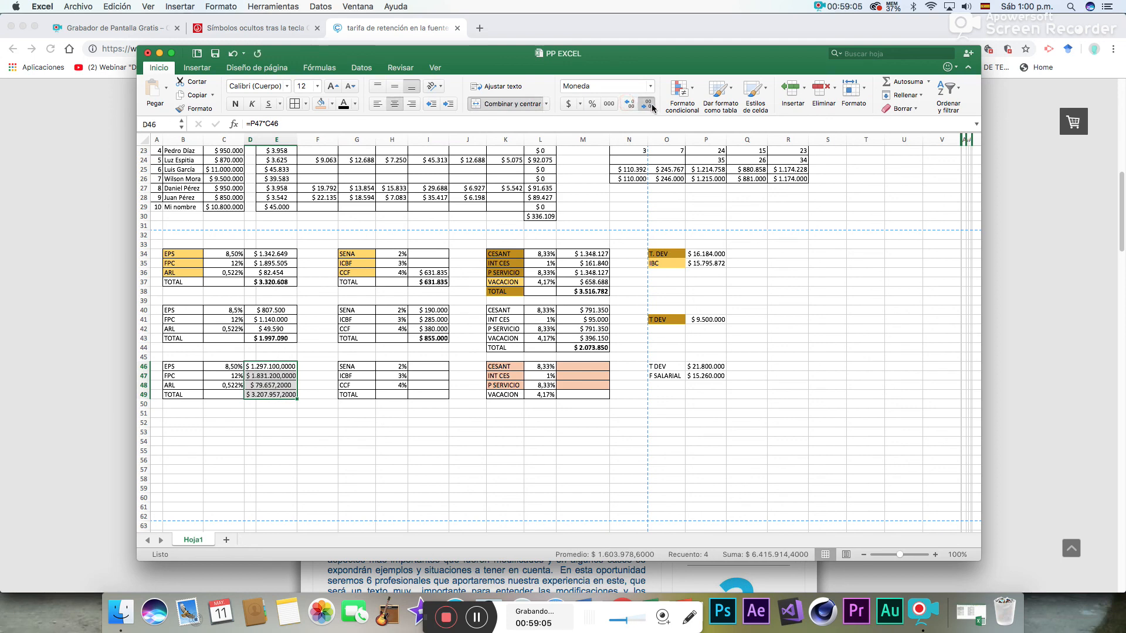
left_click(651, 105)
left_click(651, 106)
left_click(651, 105)
left_click(651, 106)
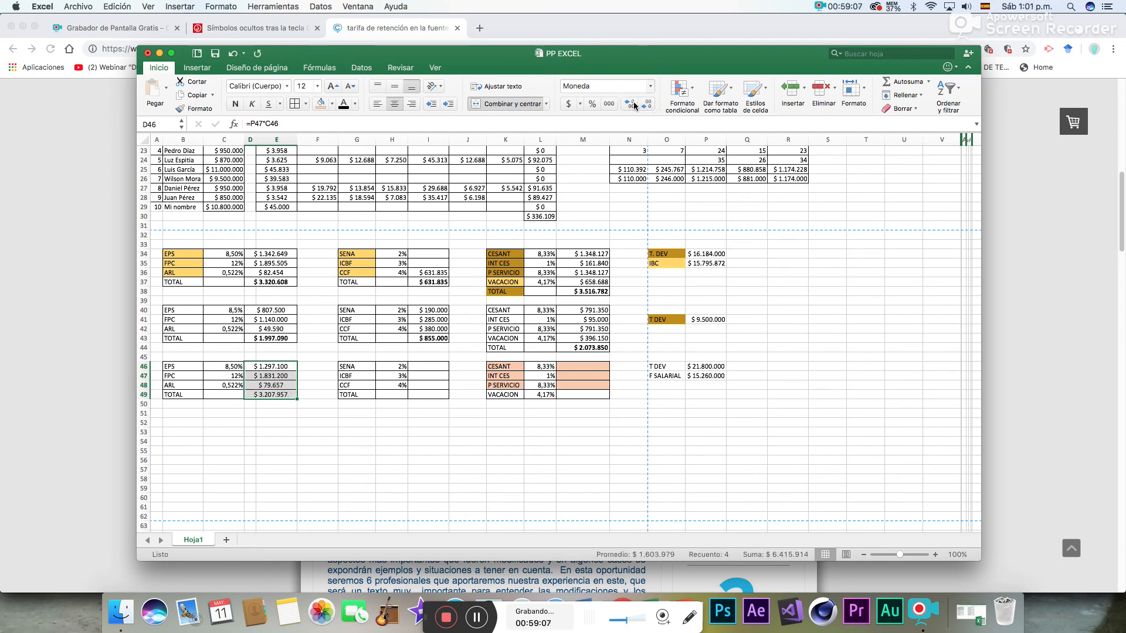
left_click(291, 394)
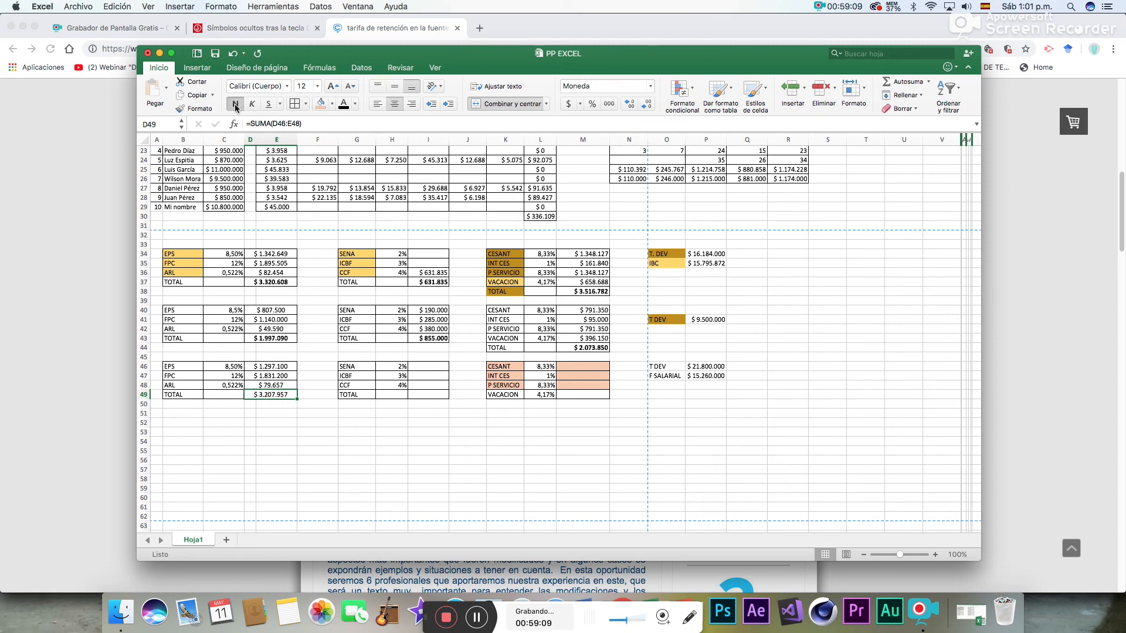
- Calculate the SENA amount in I46 by multiplying F SALARIAL by its rate, using =P47*H46
left_click(424, 371)
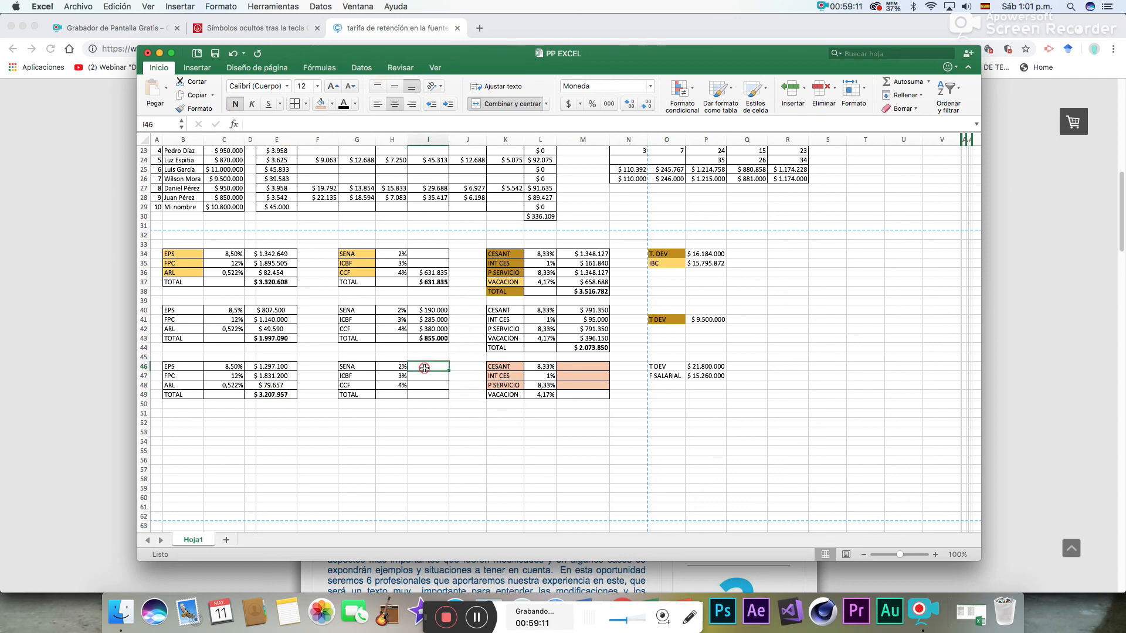
type("=")
left_click(705, 376)
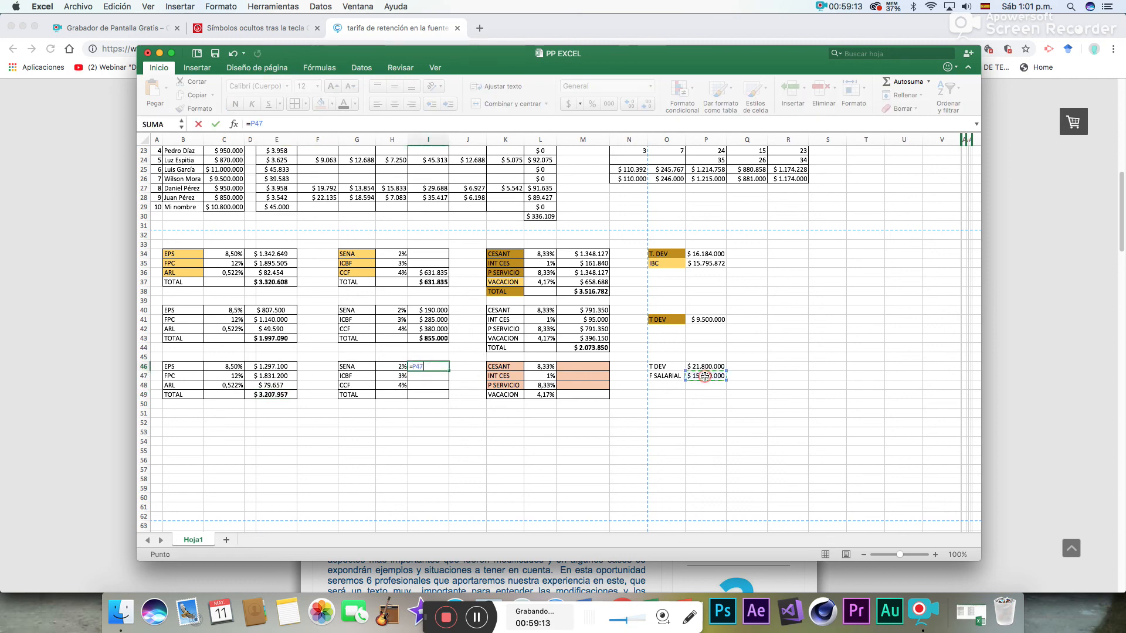
type("*")
left_click(399, 368)
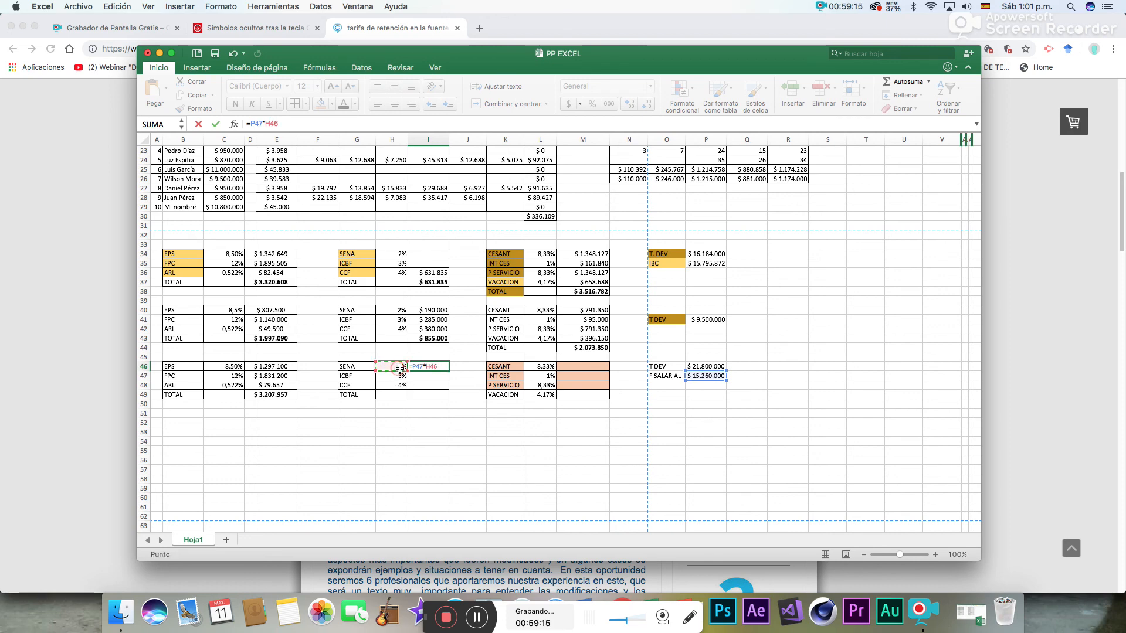
key("Return")
- Calculate the ICBF amount in I47 from F SALARIAL and its rate, using =P47*H47
type("=")
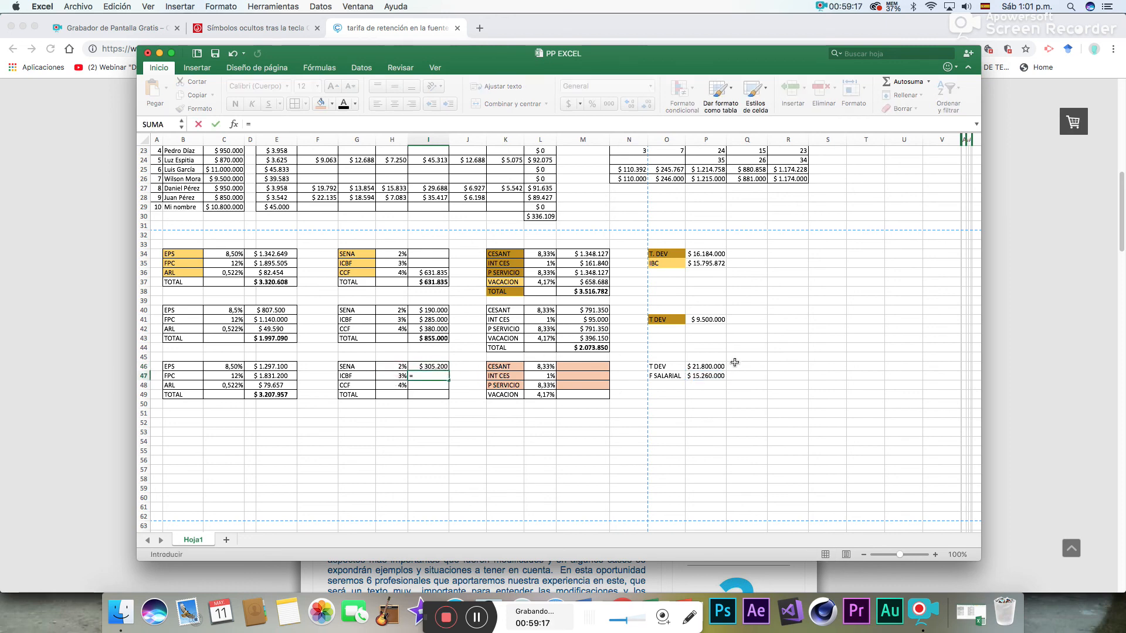
left_click(706, 376)
type("*")
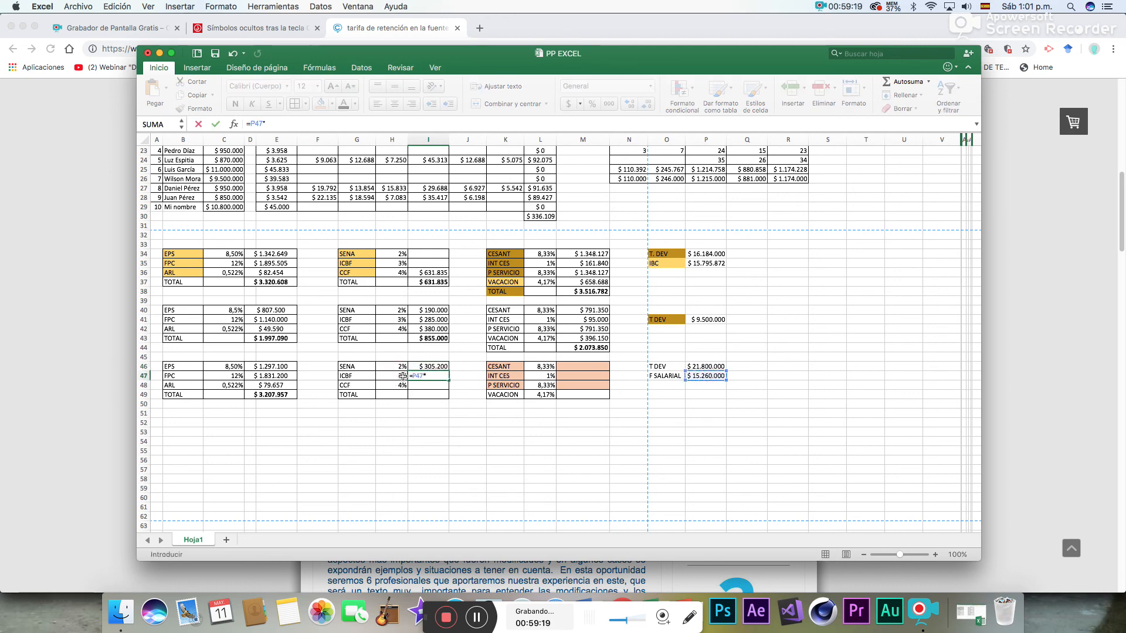
left_click(403, 375)
key("Return")
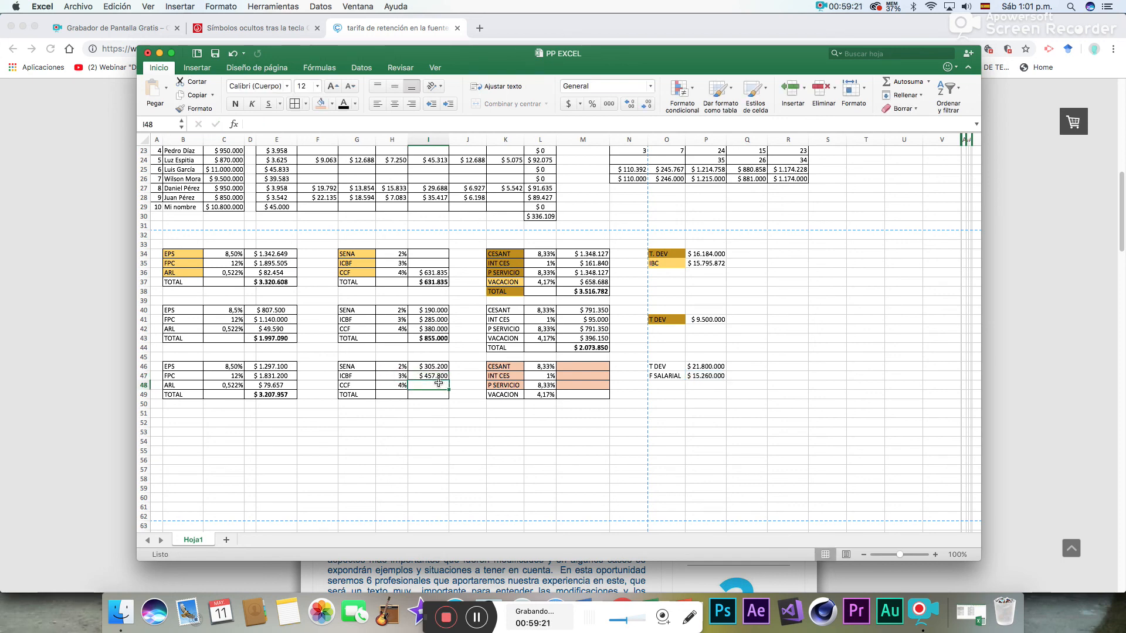
- Calculate the CCF amount in I48 from F SALARIAL and its rate, using =P47*H48
type("=")
left_click(711, 375)
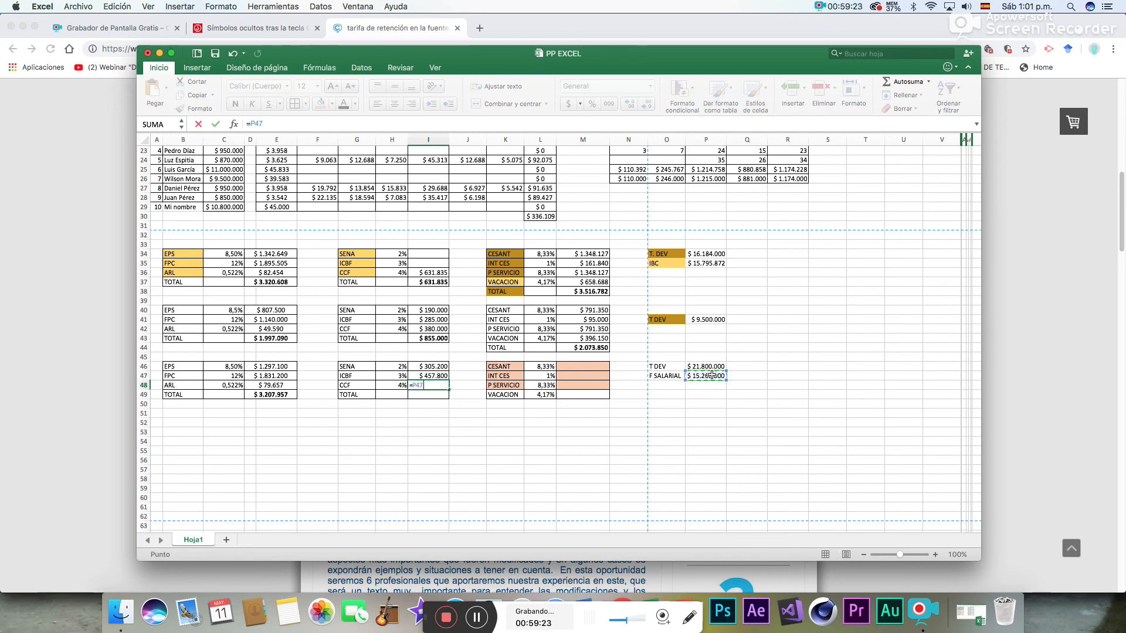
type("*")
left_click(401, 386)
key("Return")
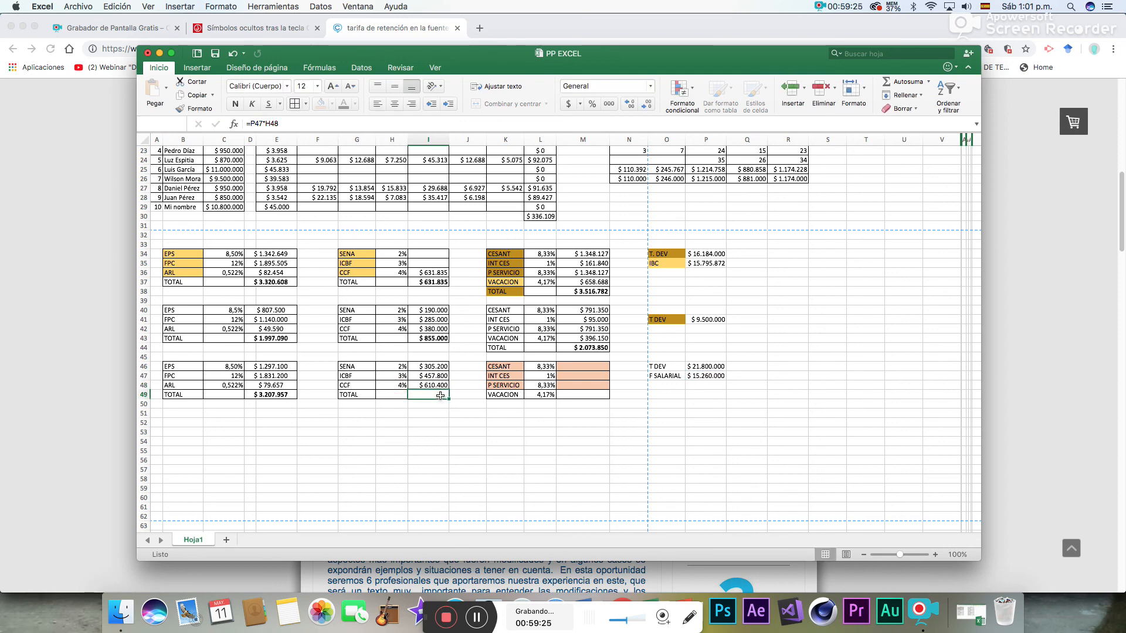
- Total I46:I48 in I49 with a SUMA formula and make the total bold
left_click(889, 81)
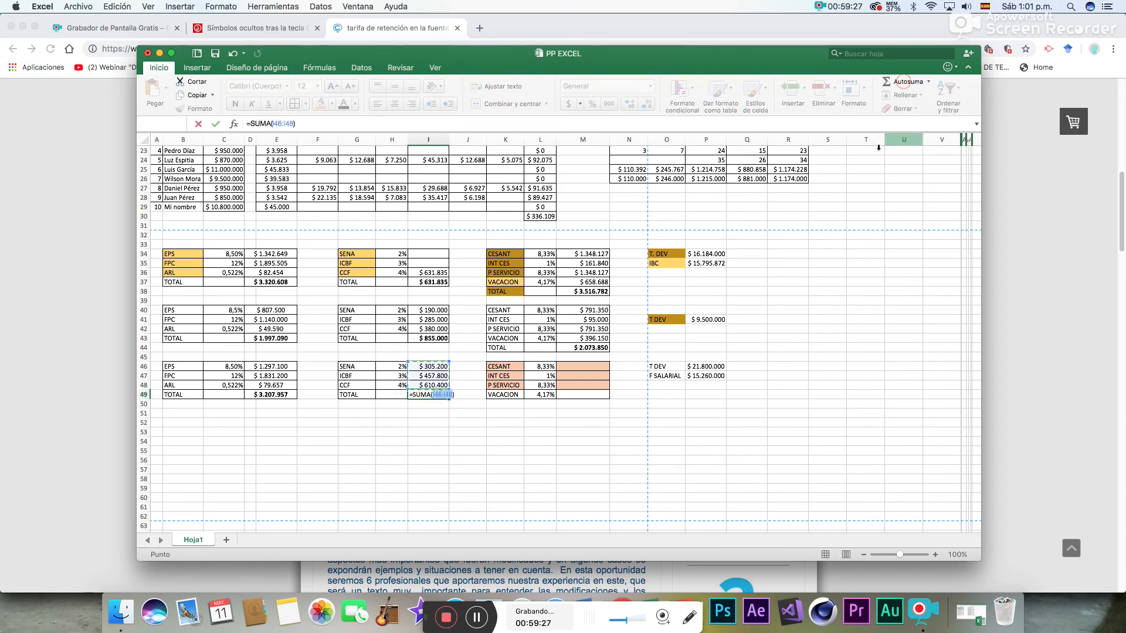
key("Return")
left_click(427, 397)
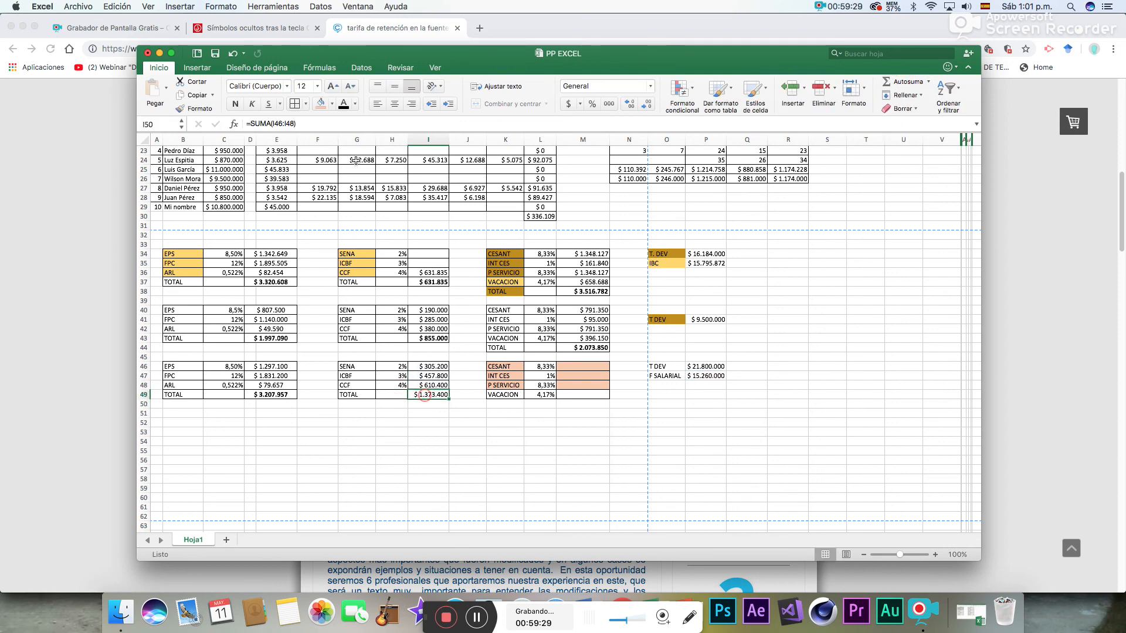
left_click(235, 104)
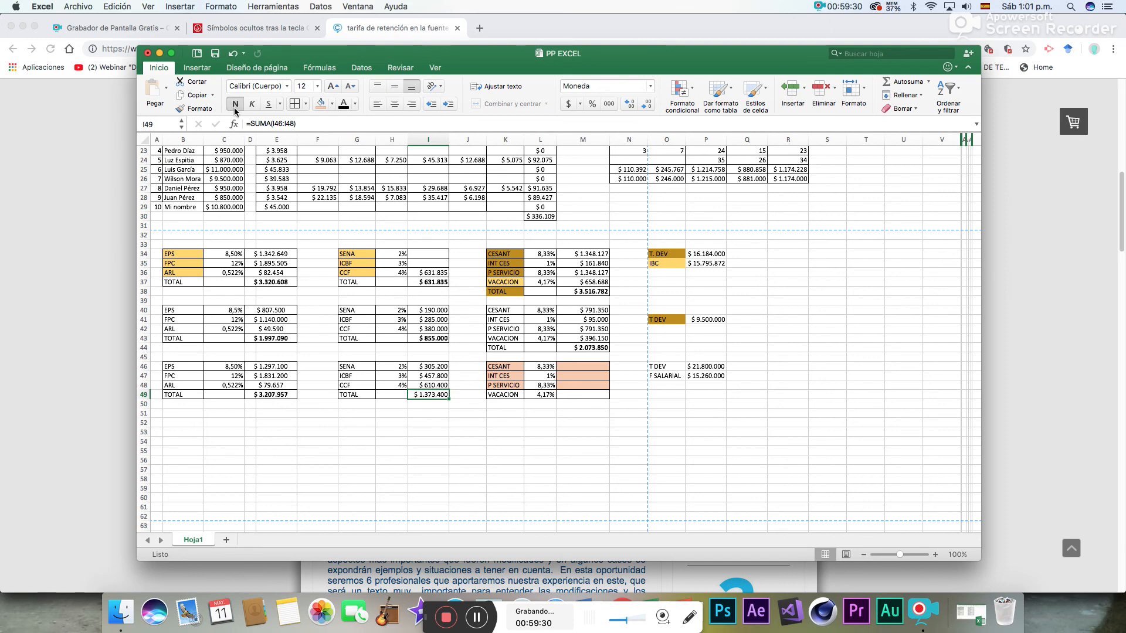
left_click(467, 413)
- Calculate the VACACION amount in M49 from F SALARIAL and its rate, using =P47*L49, and show it without decimals
left_click(595, 397)
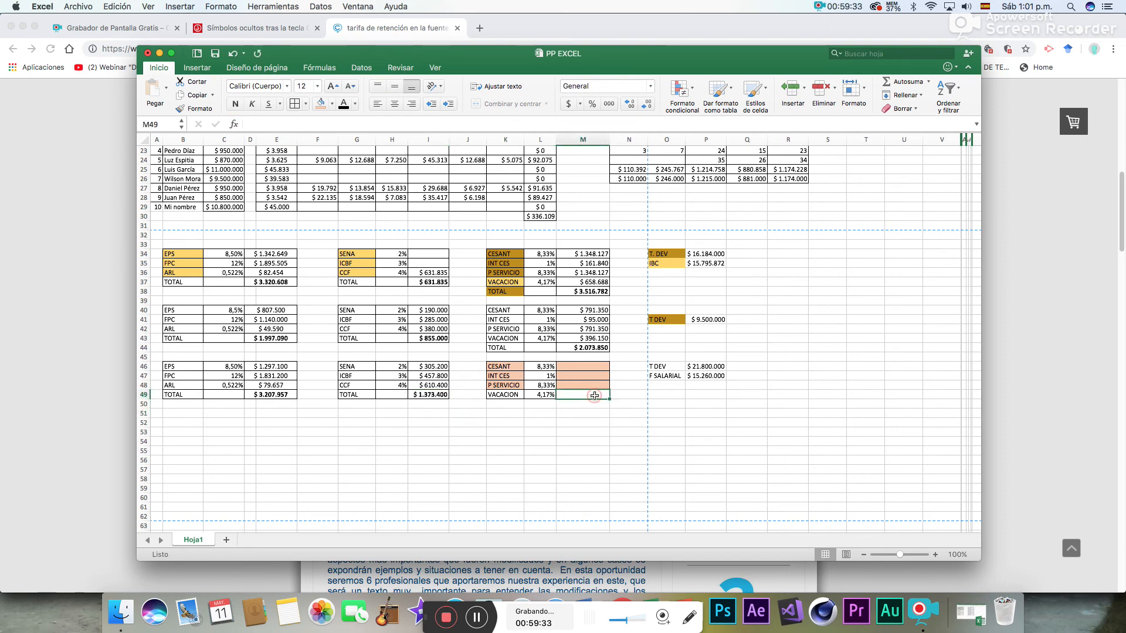
type("=")
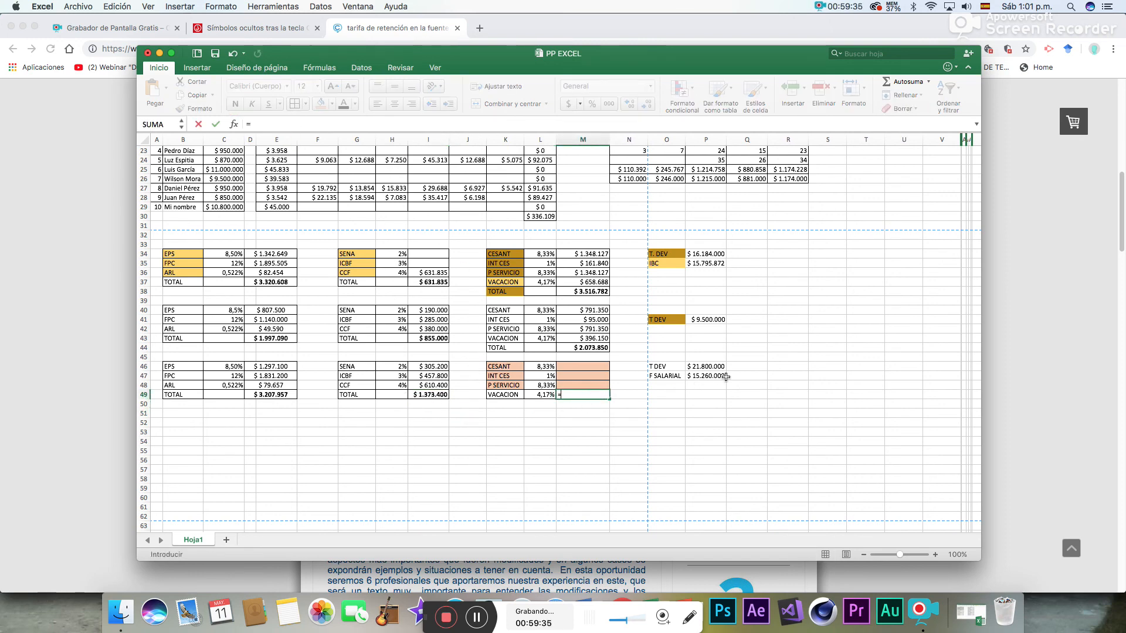
left_click(707, 376)
type("*")
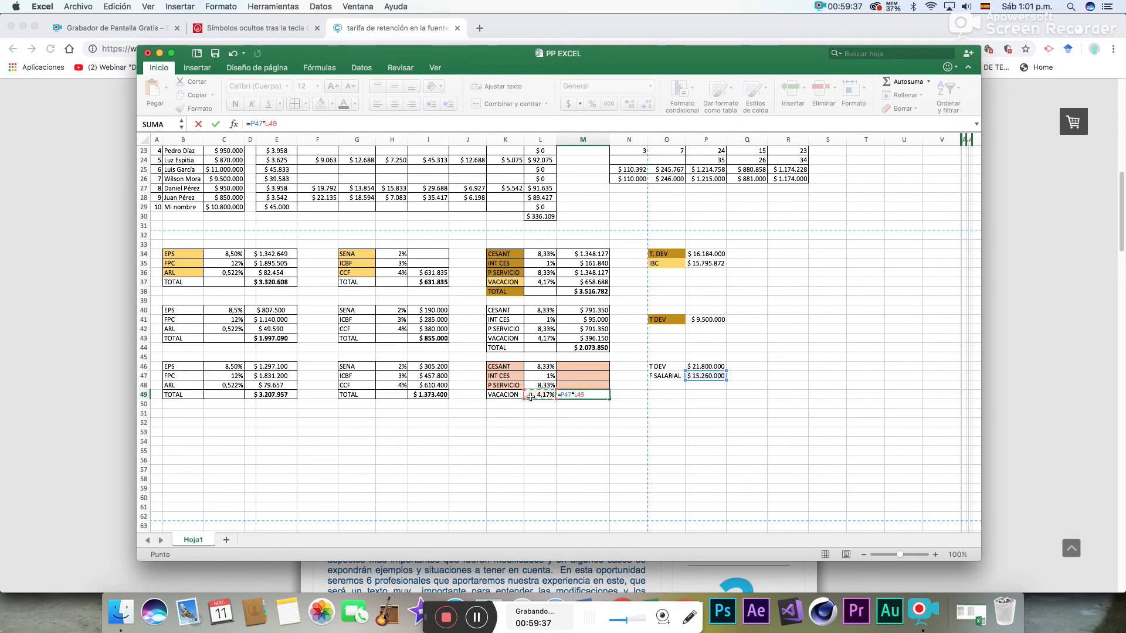
left_click(525, 394)
key("Return")
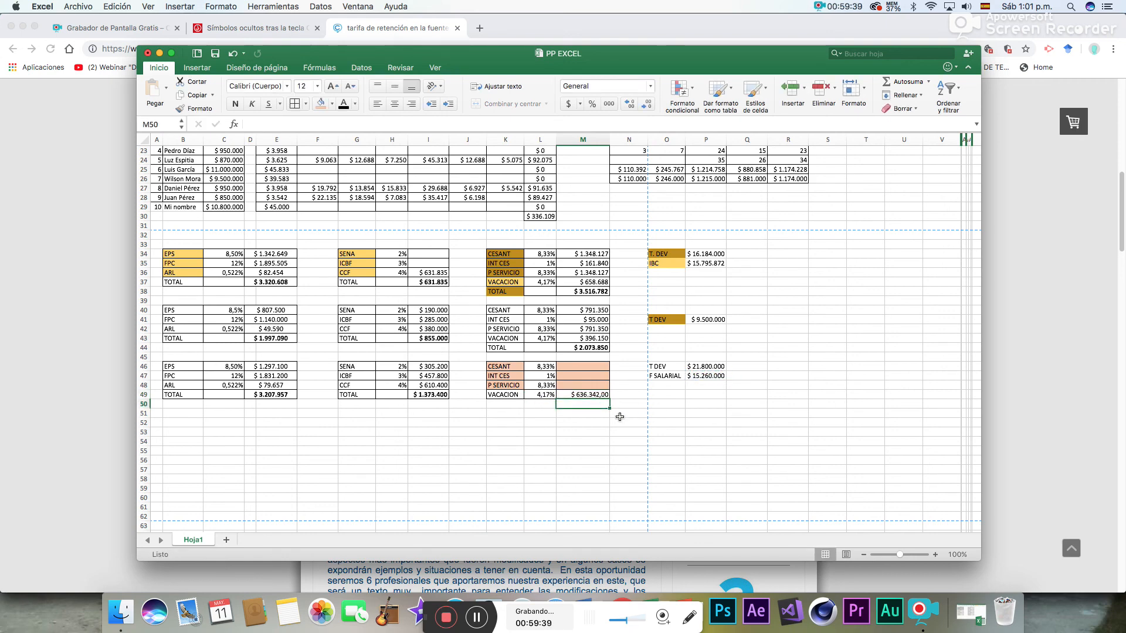
left_click(599, 395)
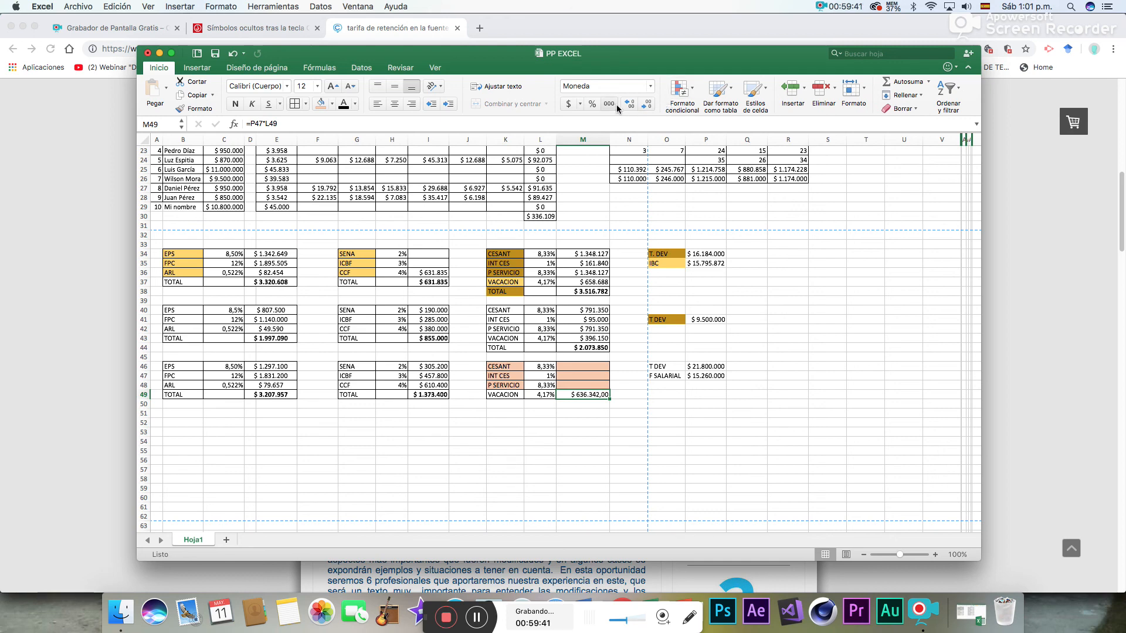
left_click(648, 106)
left_click(648, 105)
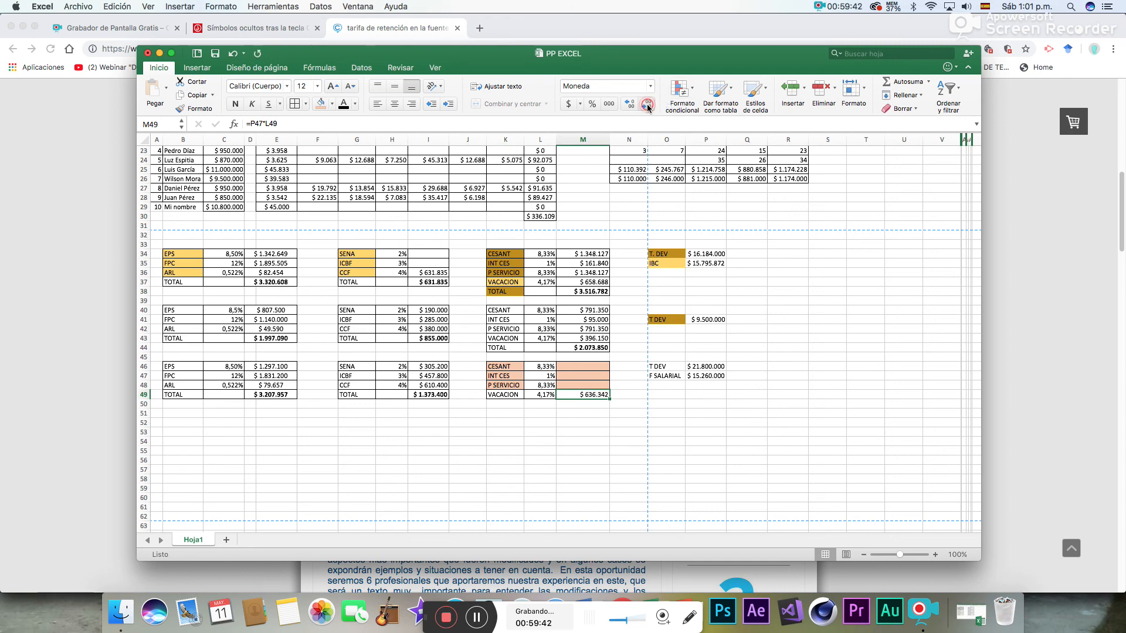
- Enter the label TOTAL in K50 below VACACION and remove the cell's coloured fill
left_click(583, 406)
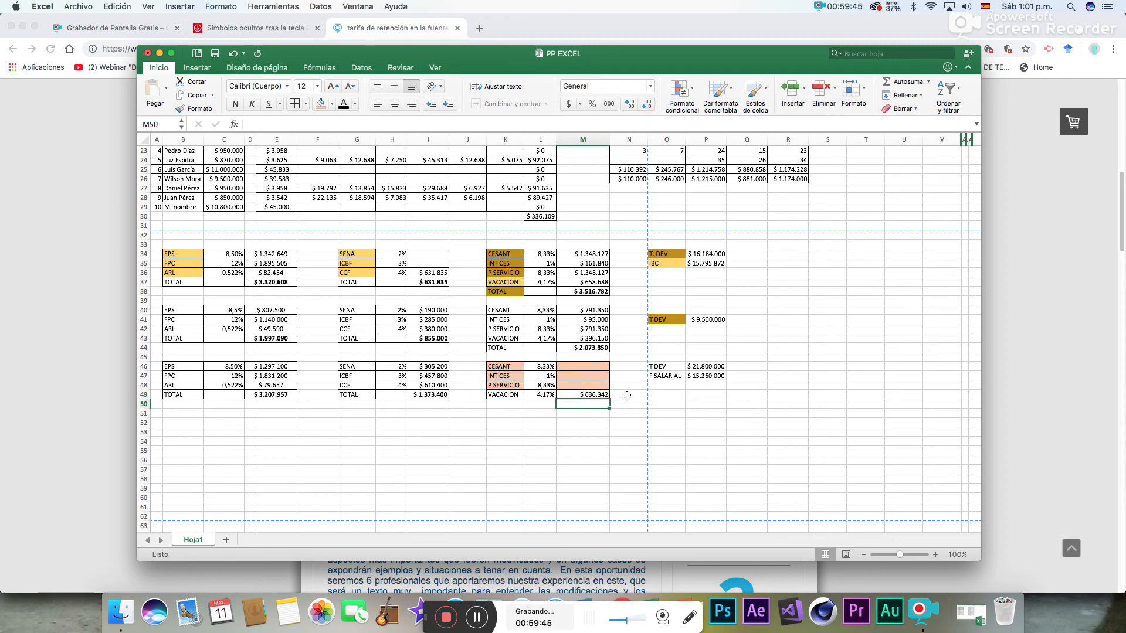
key("Left")
key("Left")
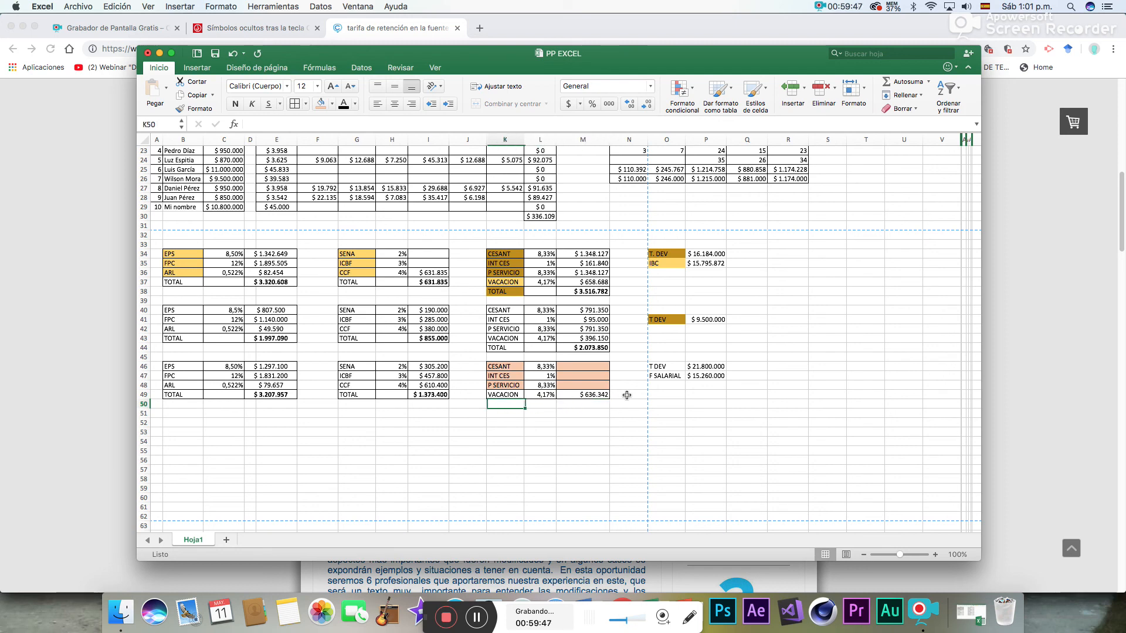
type("Y")
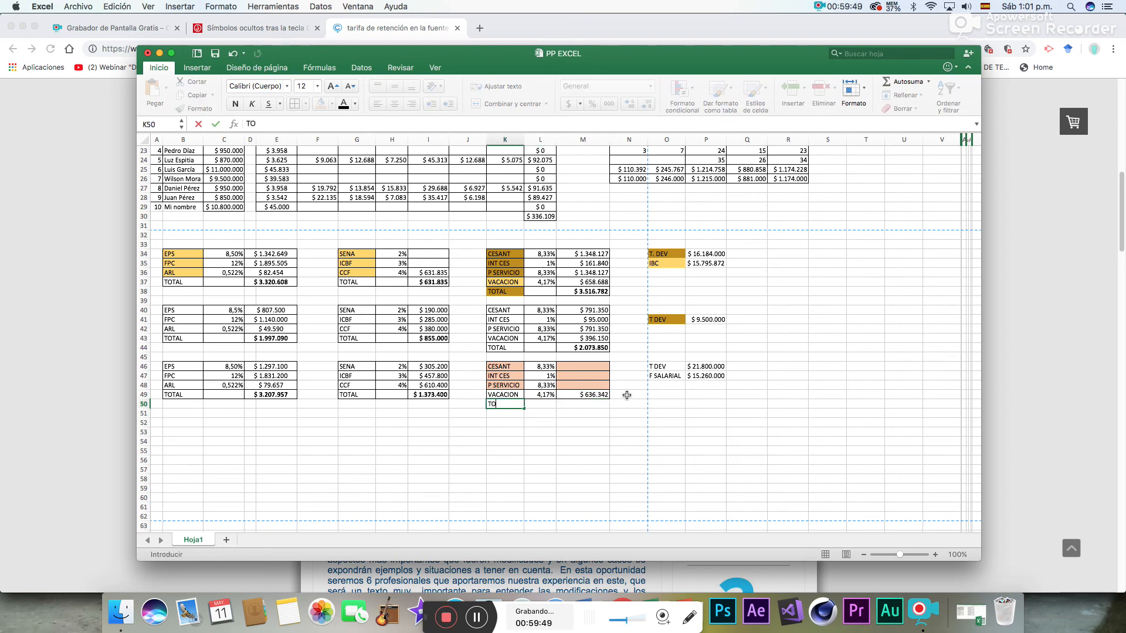
type("OTAL")
key("Right")
key("Right")
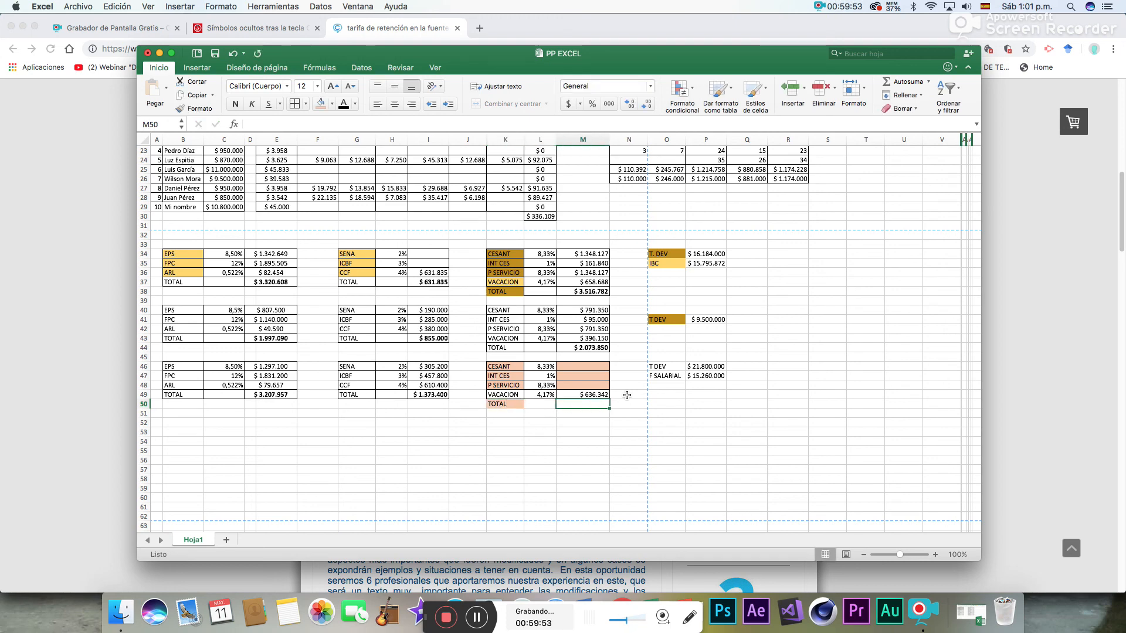
left_click(515, 404)
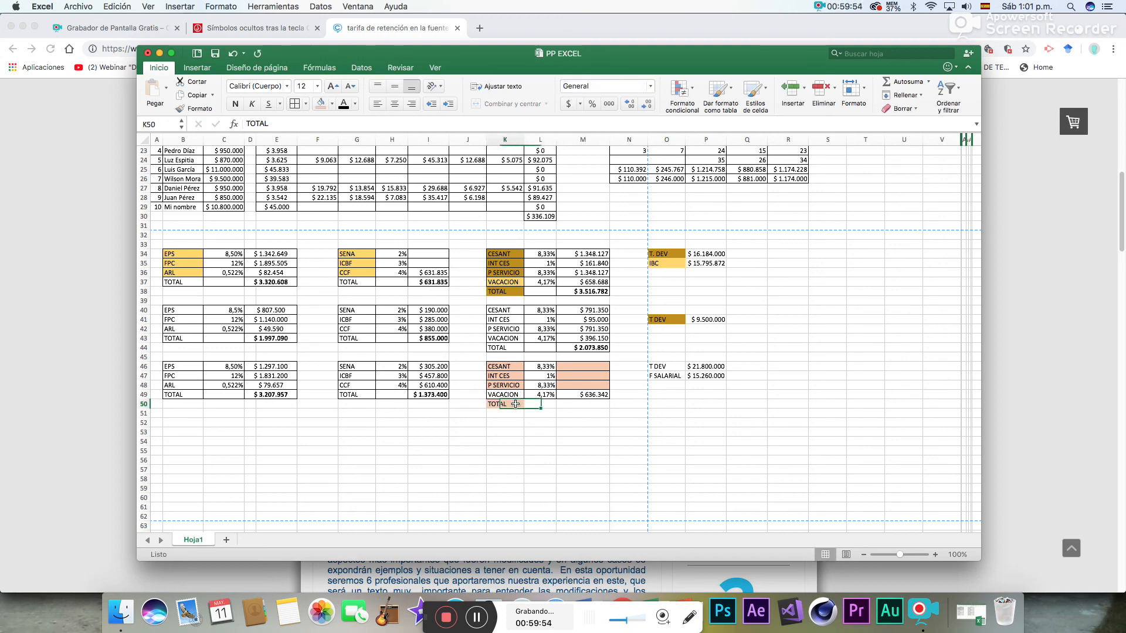
left_click(331, 104)
left_click(322, 157)
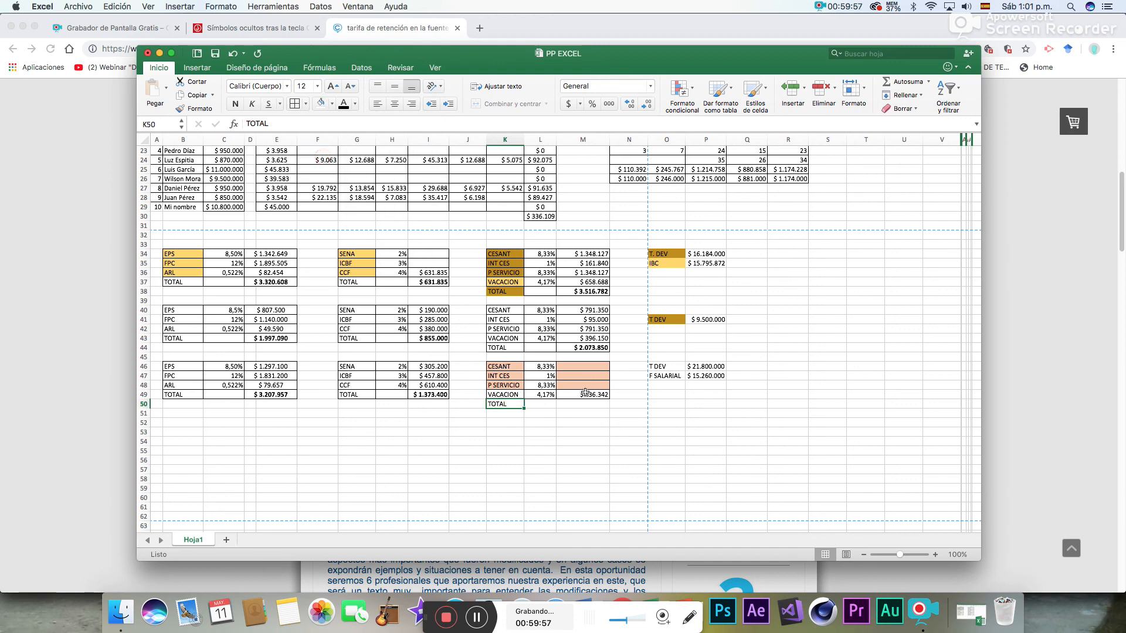
- Calculate the benefits total in M50 with a SUMA formula over M49
left_click(579, 406)
left_click(908, 82)
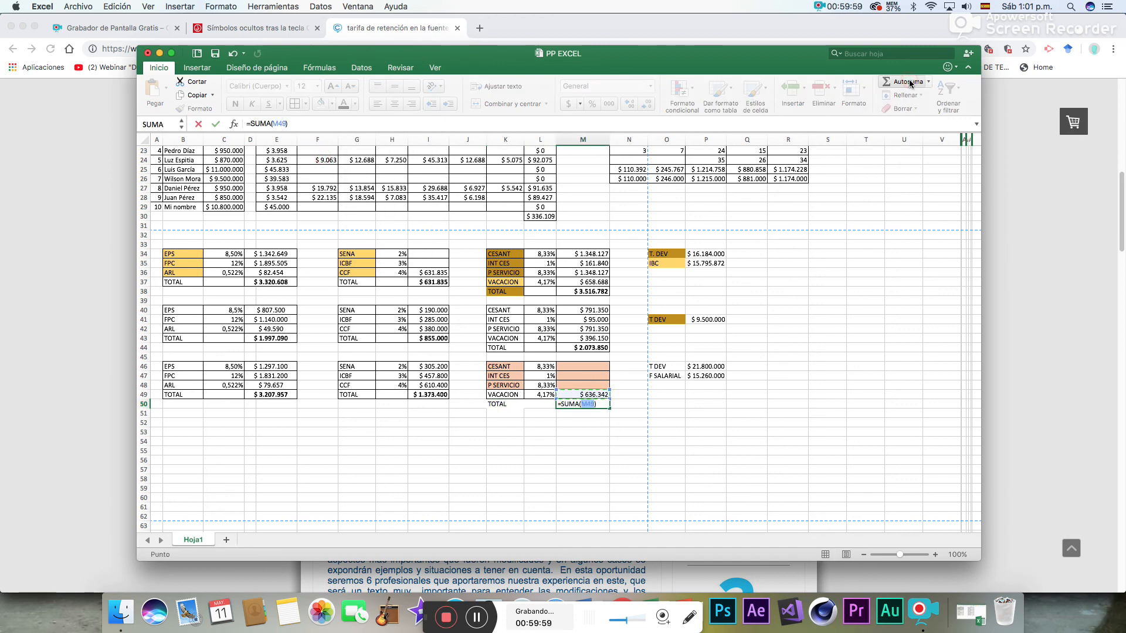
key("Return")
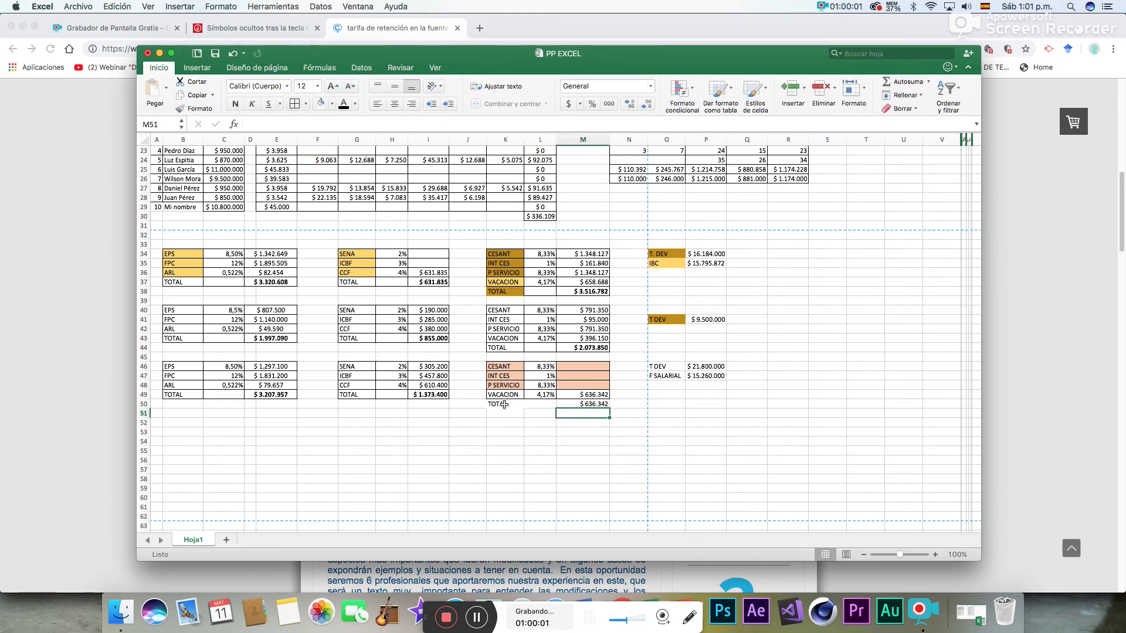
- Give the TOTAL row K50:M50 cell borders and bold text
left_click_drag(504, 405, 582, 405)
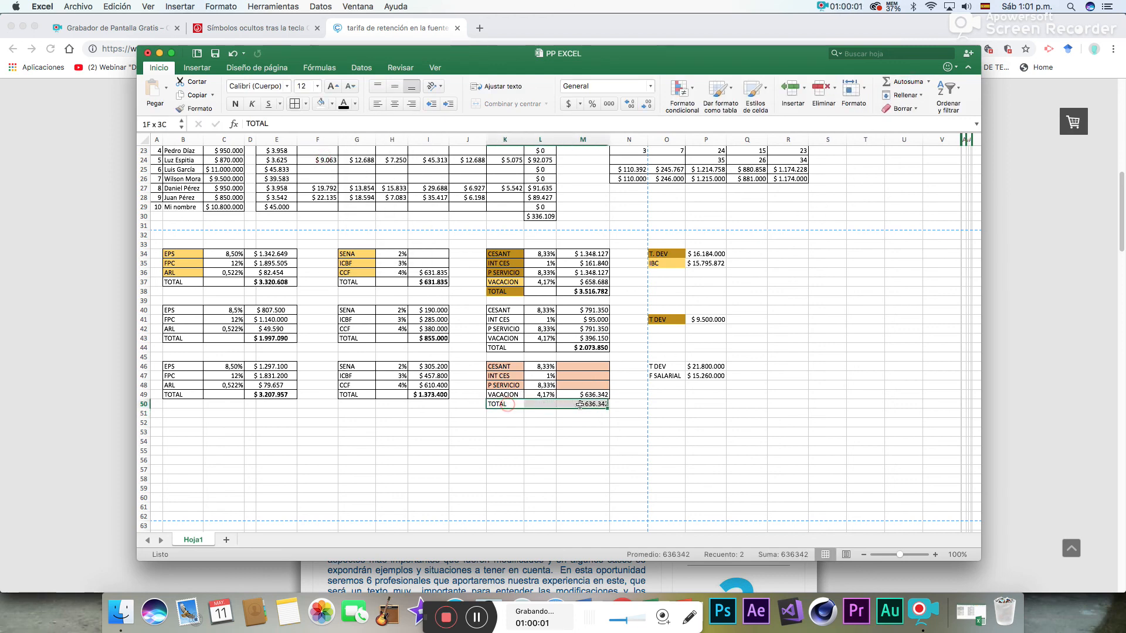
left_click(297, 105)
left_click(236, 105)
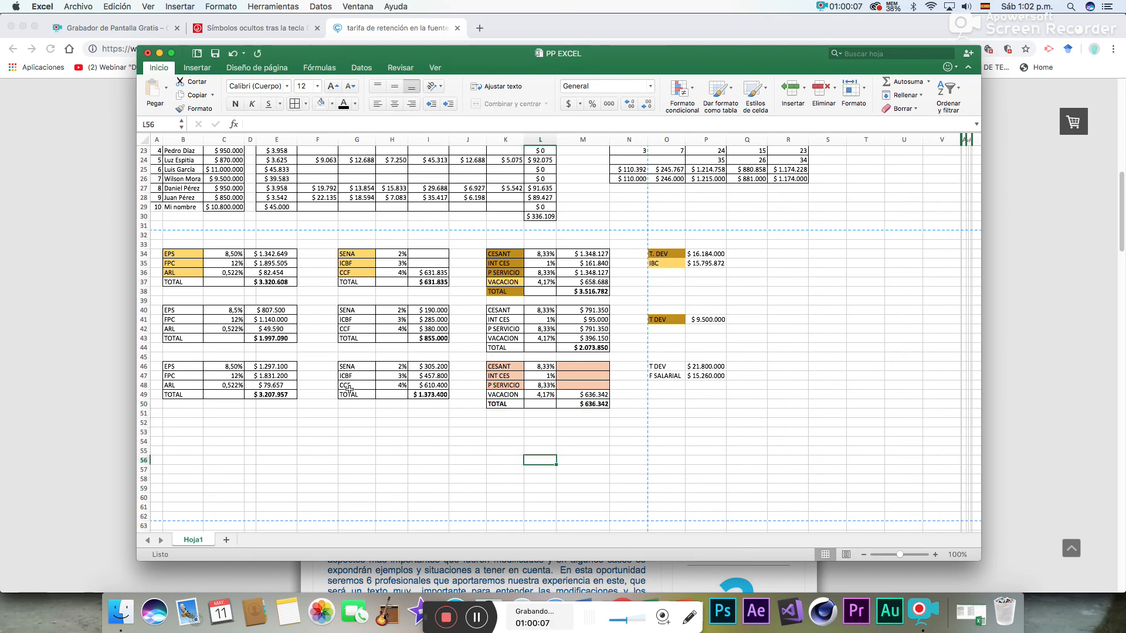
- Make the parafiscal TOTAL rows bold in G49:I49 and G37:H37
left_click_drag(349, 395, 431, 396)
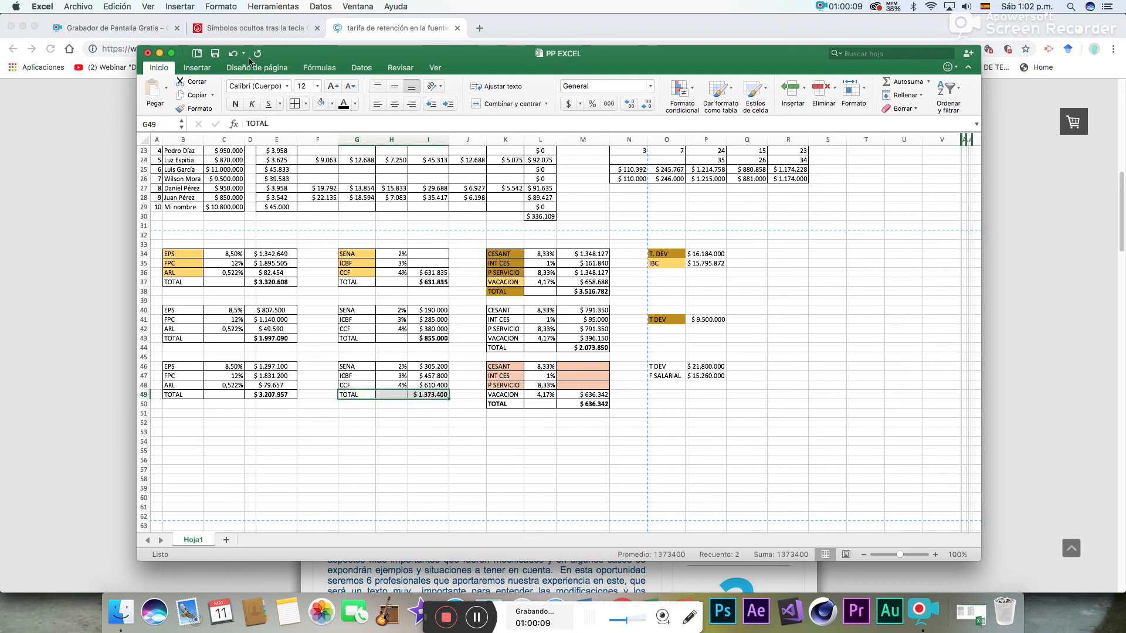
left_click(235, 104)
left_click_drag(367, 283, 415, 286)
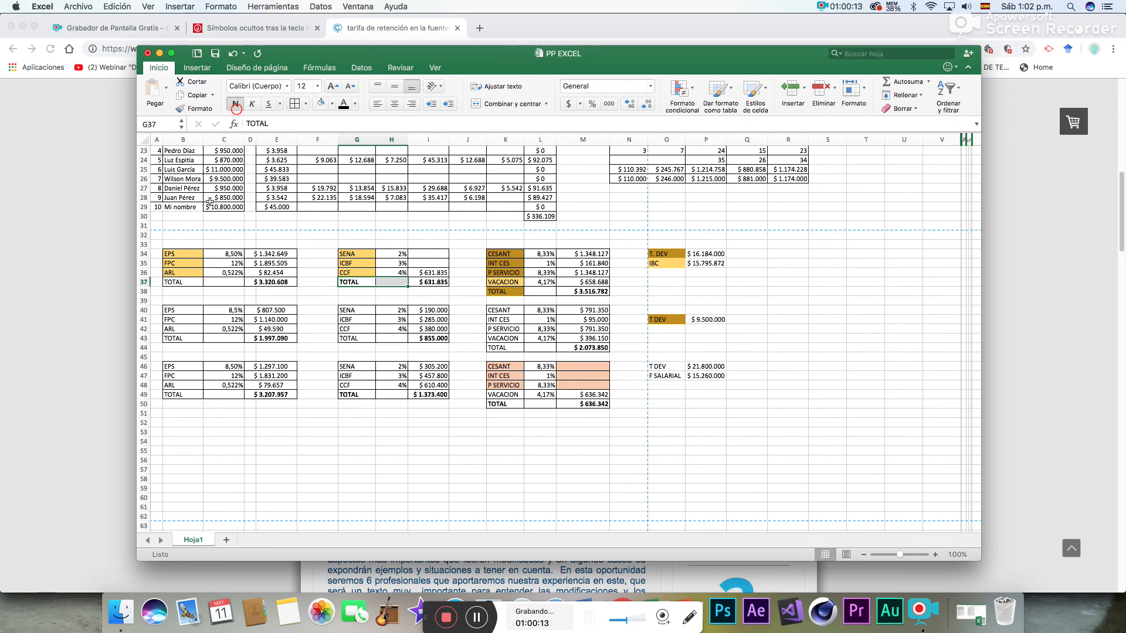
- Make the social security TOTAL labels in B37, B43 and B49 bold
left_click(182, 283)
left_click(234, 103)
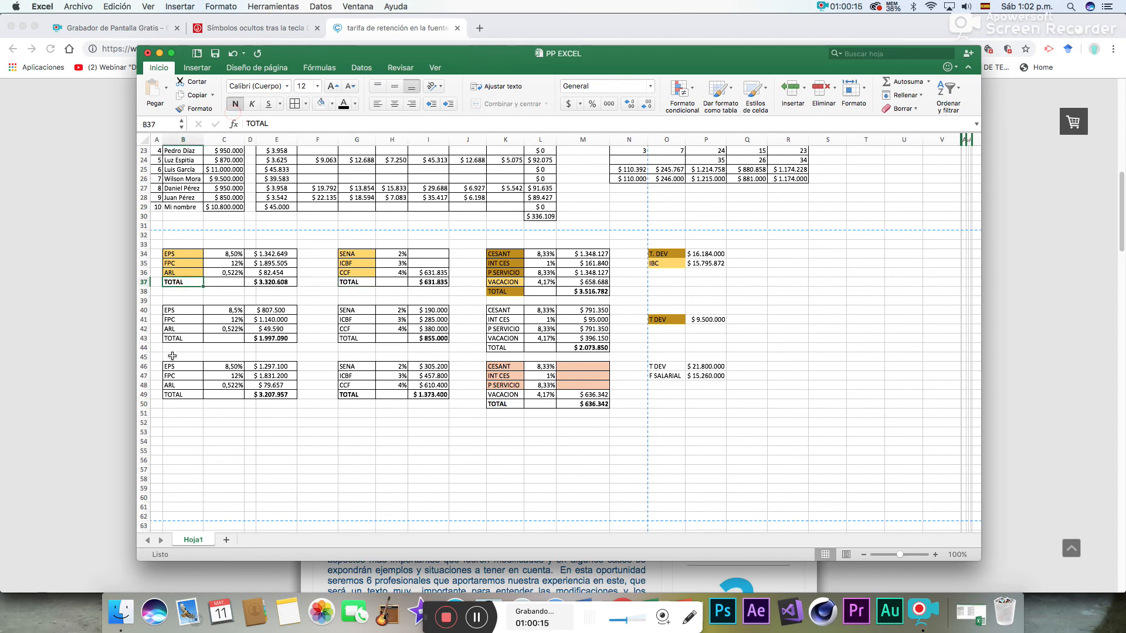
left_click(181, 339)
left_click(235, 104)
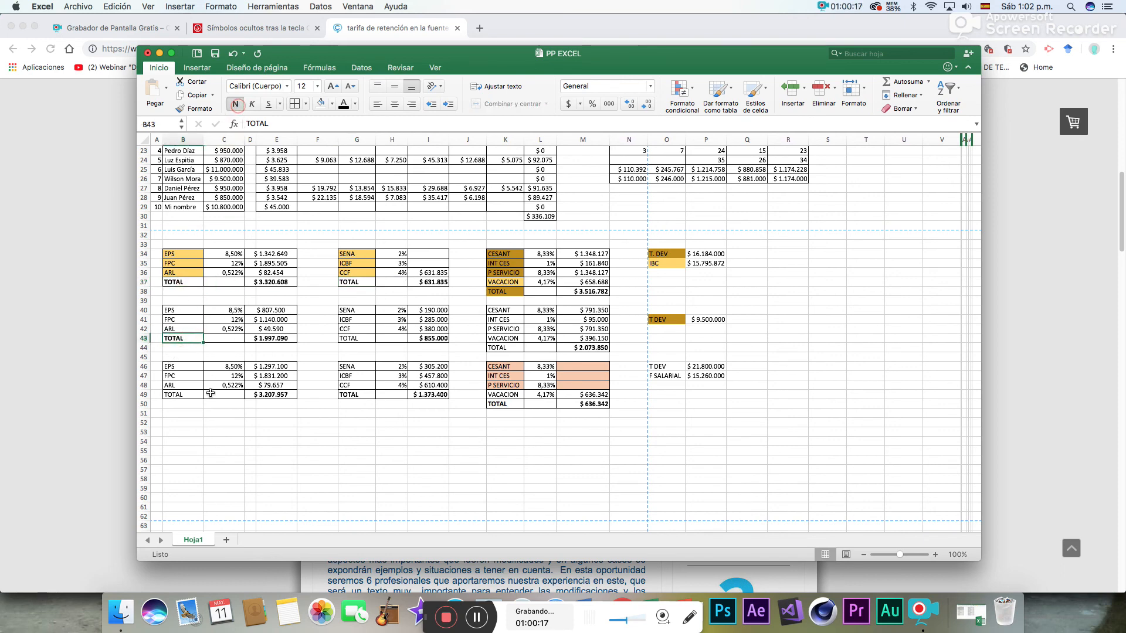
left_click(188, 395)
left_click(235, 105)
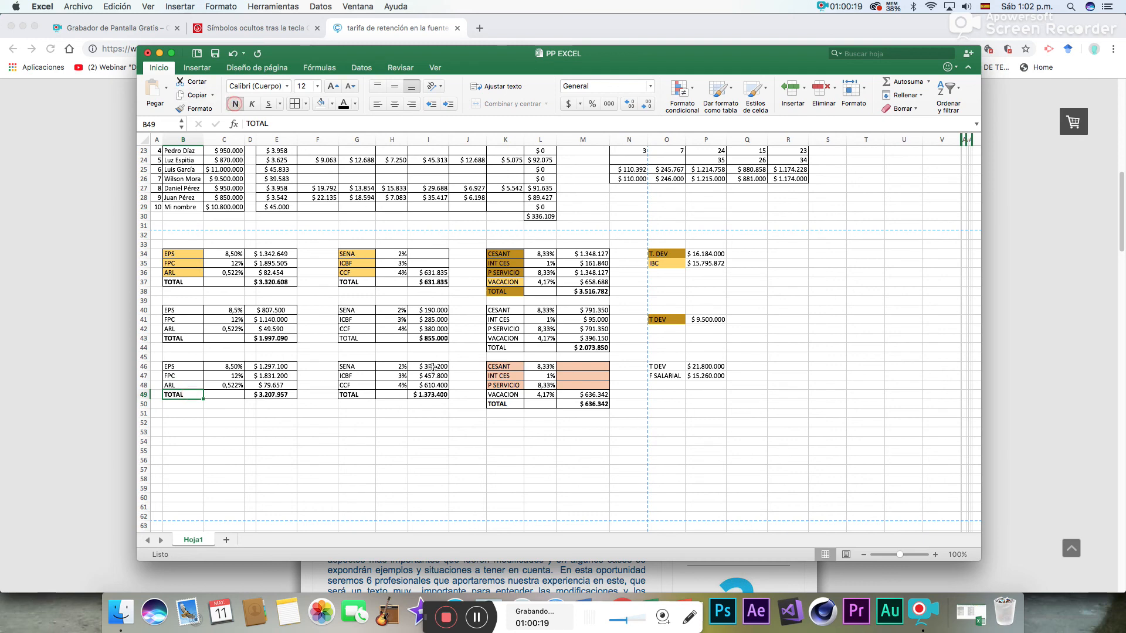
- Make the TOTAL labels in G43, K44 and K38 bold
left_click(359, 339)
left_click(236, 105)
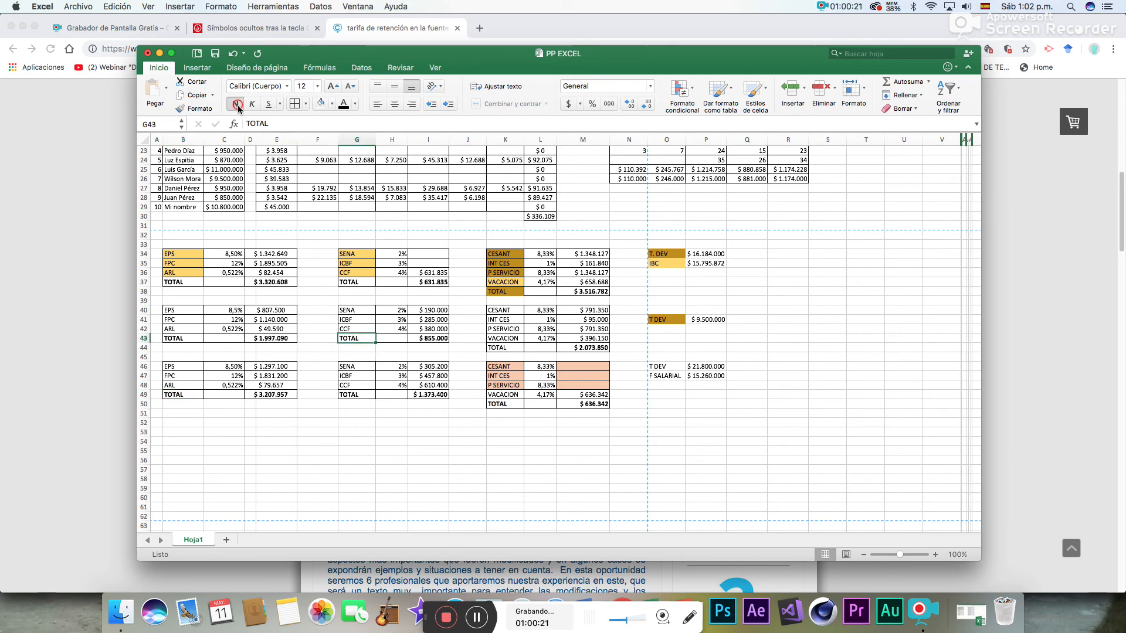
left_click(505, 347)
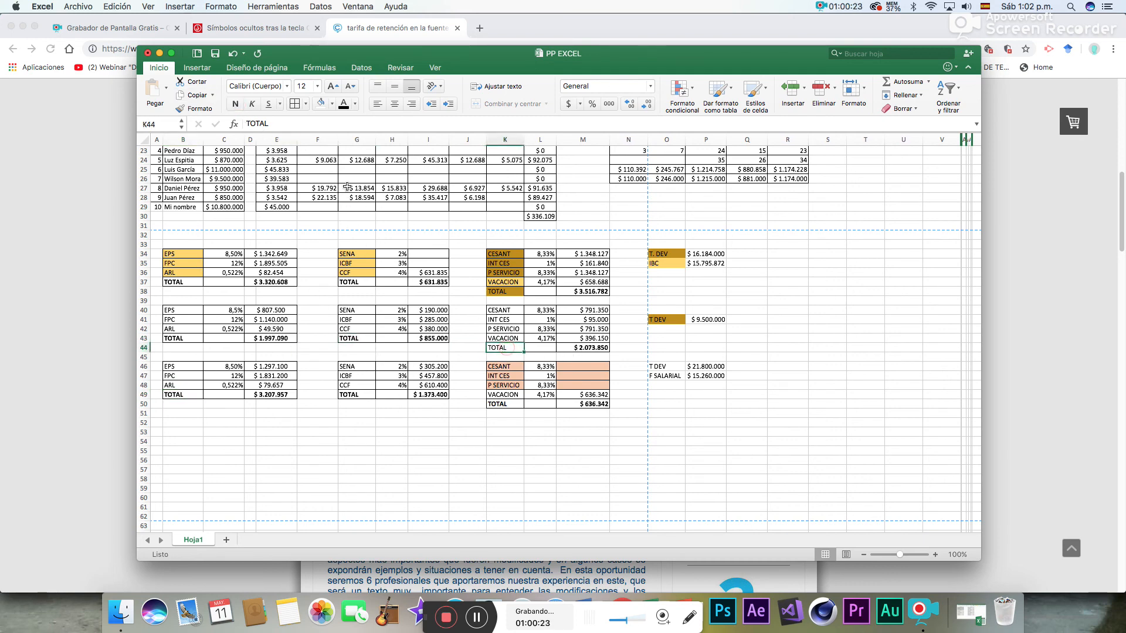
left_click(237, 105)
left_click(523, 291)
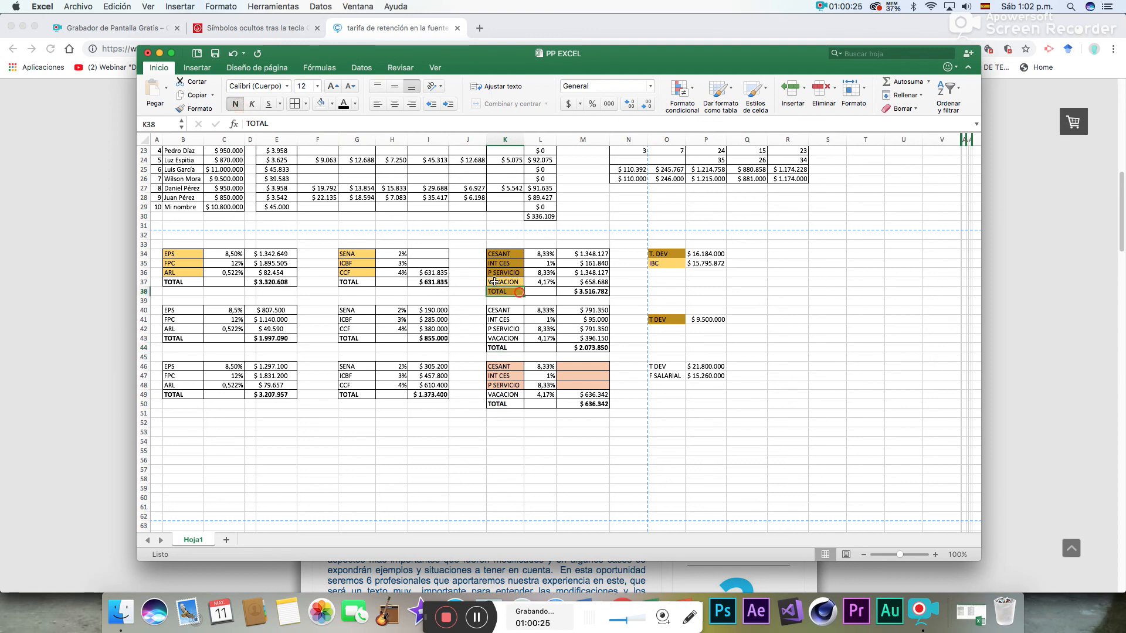
left_click(236, 105)
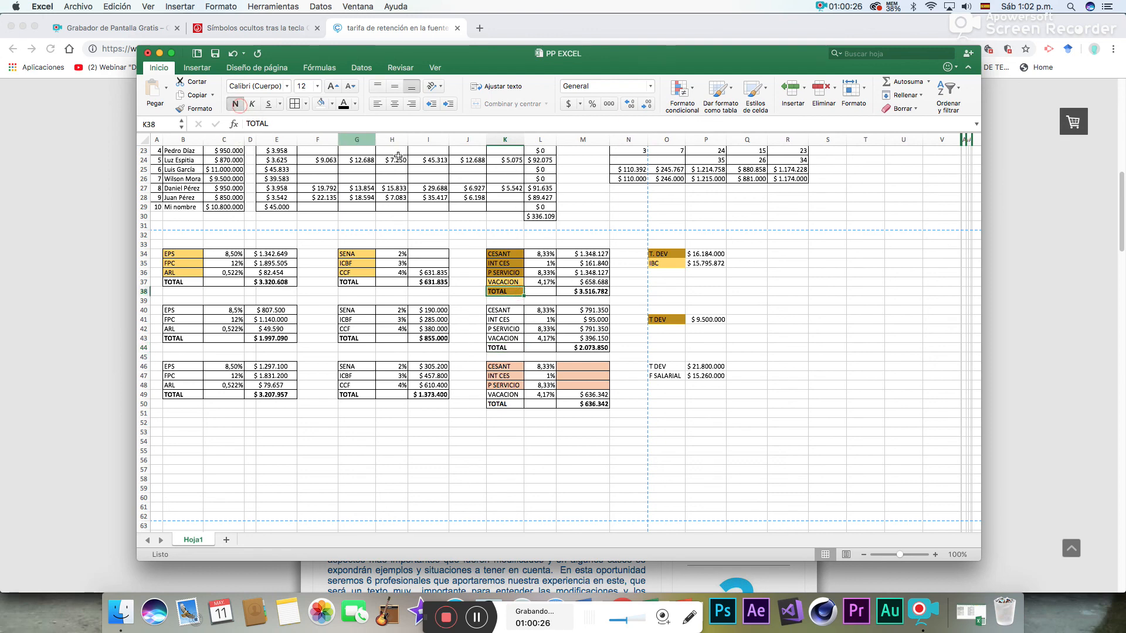
left_click(686, 457)
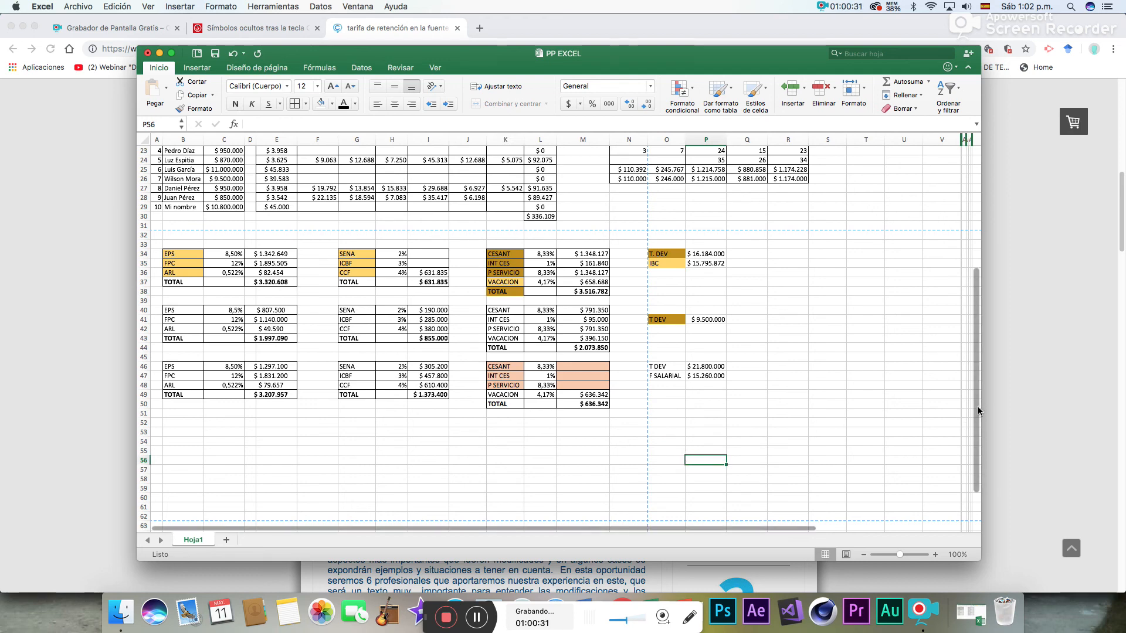
- Remove the coloured highlighting from the main payroll table in B5:J15
left_click_drag(977, 407, 991, 291)
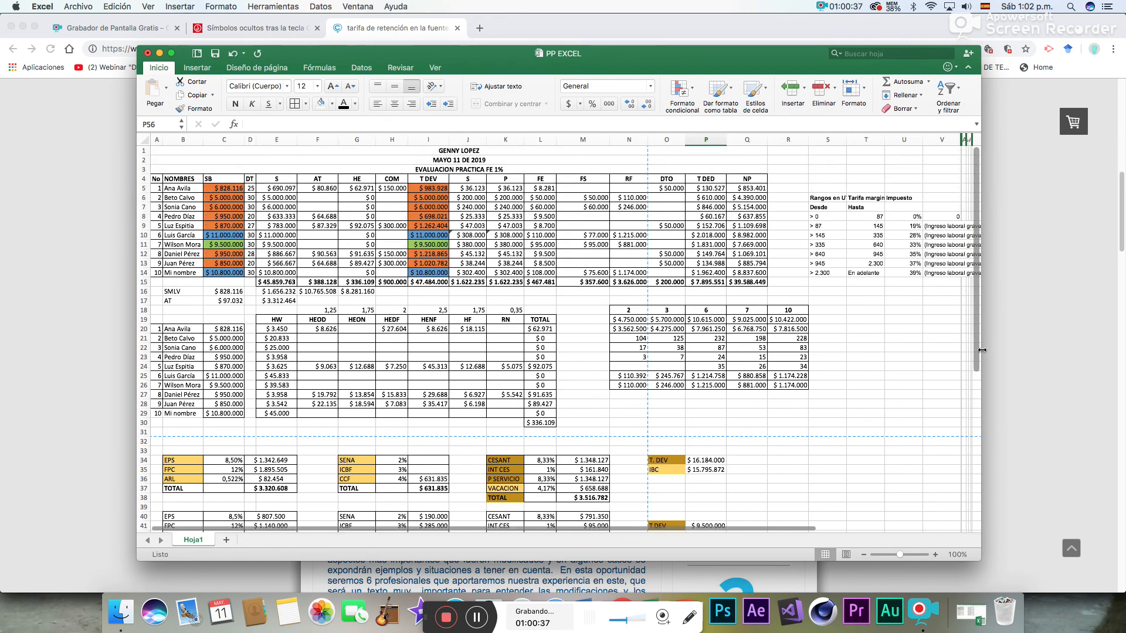
left_click_drag(977, 352, 978, 326)
left_click(729, 460)
left_click_drag(180, 191, 469, 284)
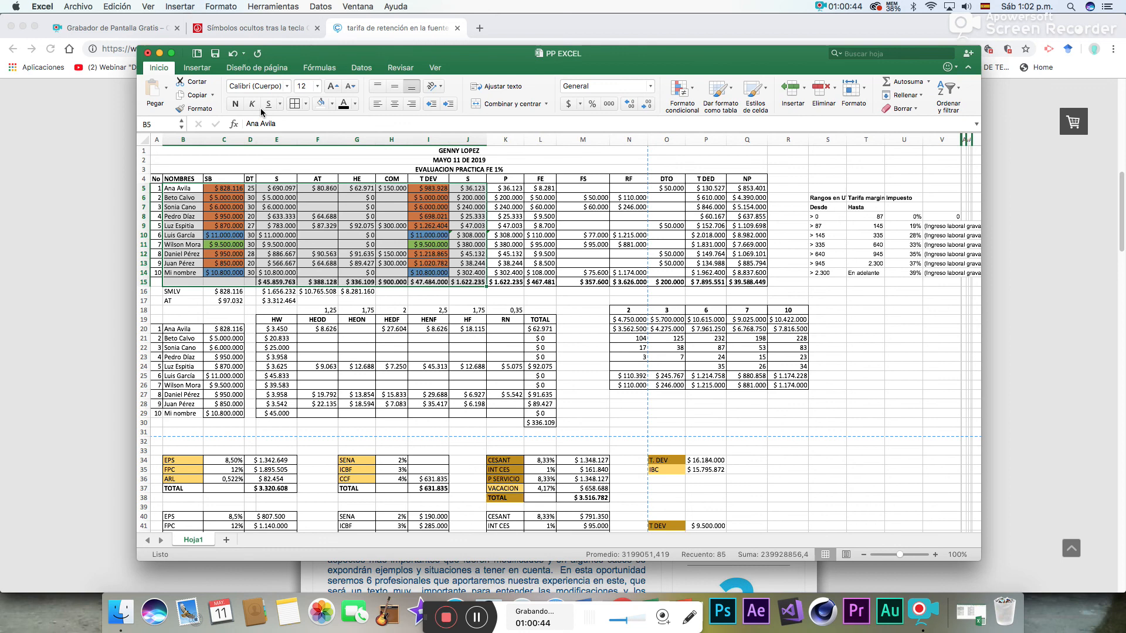
left_click(321, 104)
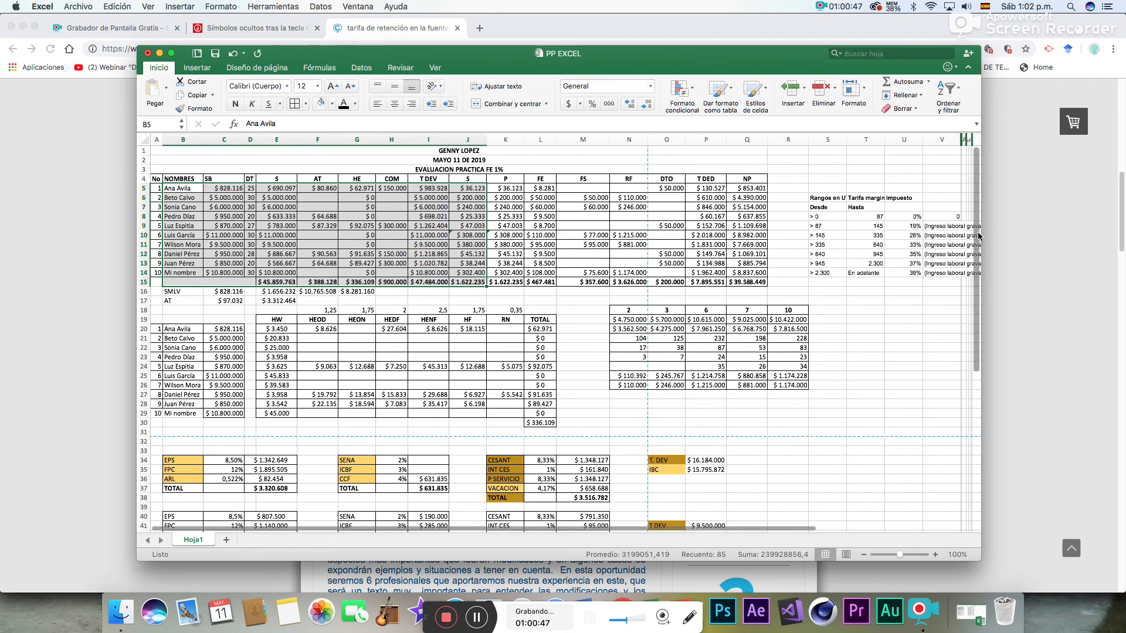
- Remove the coloured highlighting from the three contribution and benefit blocks in B34:O50
left_click_drag(978, 236, 985, 346)
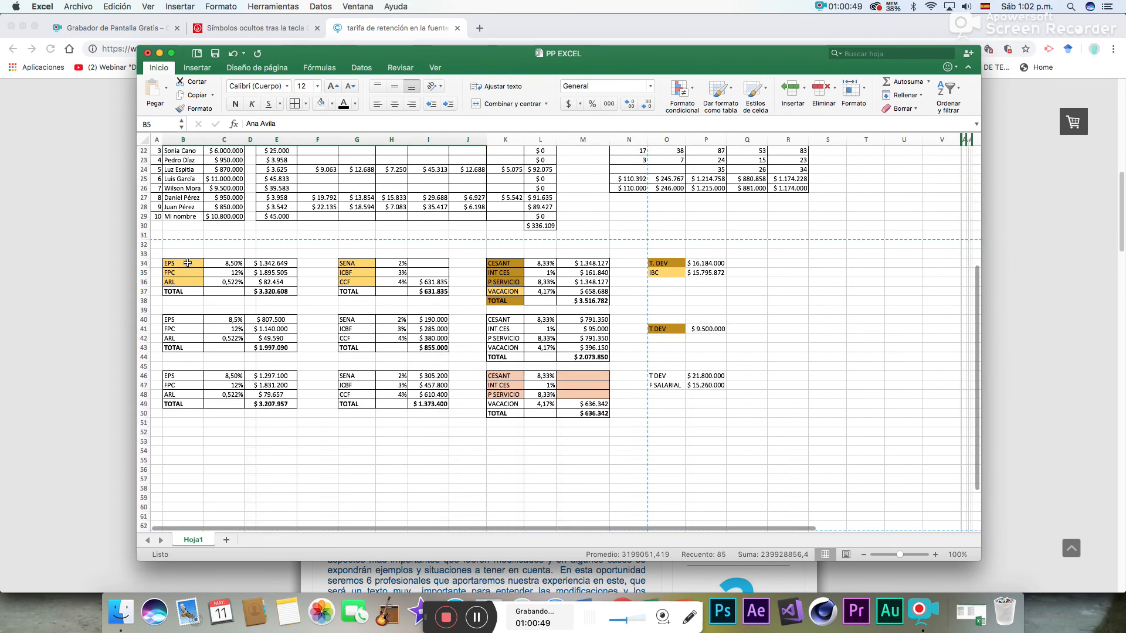
left_click_drag(188, 263, 673, 414)
left_click(322, 105)
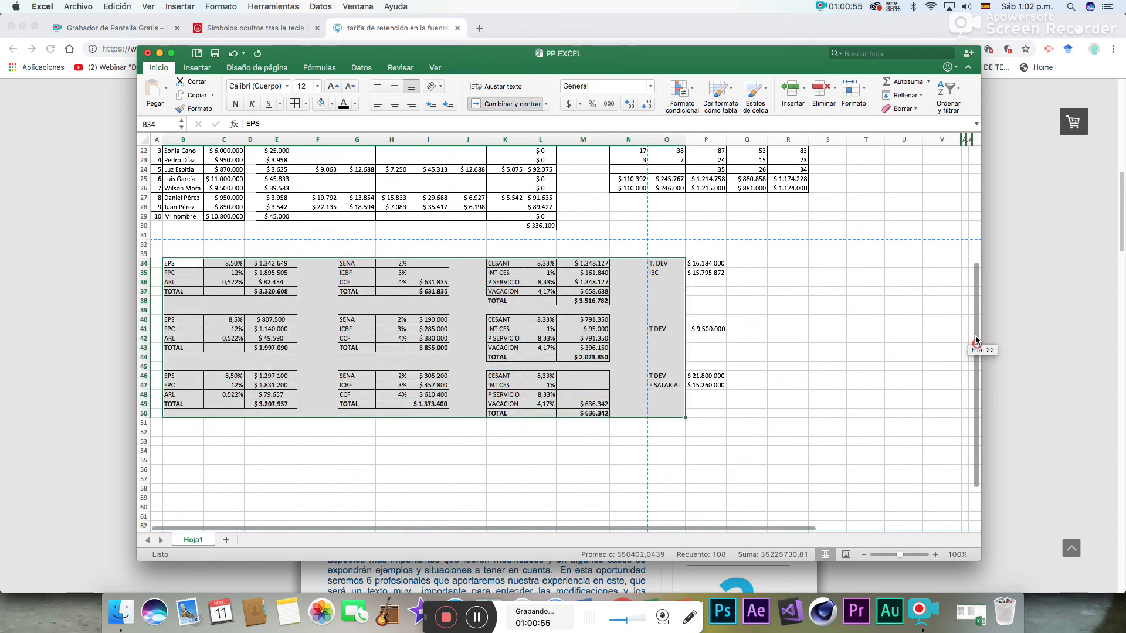
scroll(975, 344, "up", 5)
left_click(827, 422)
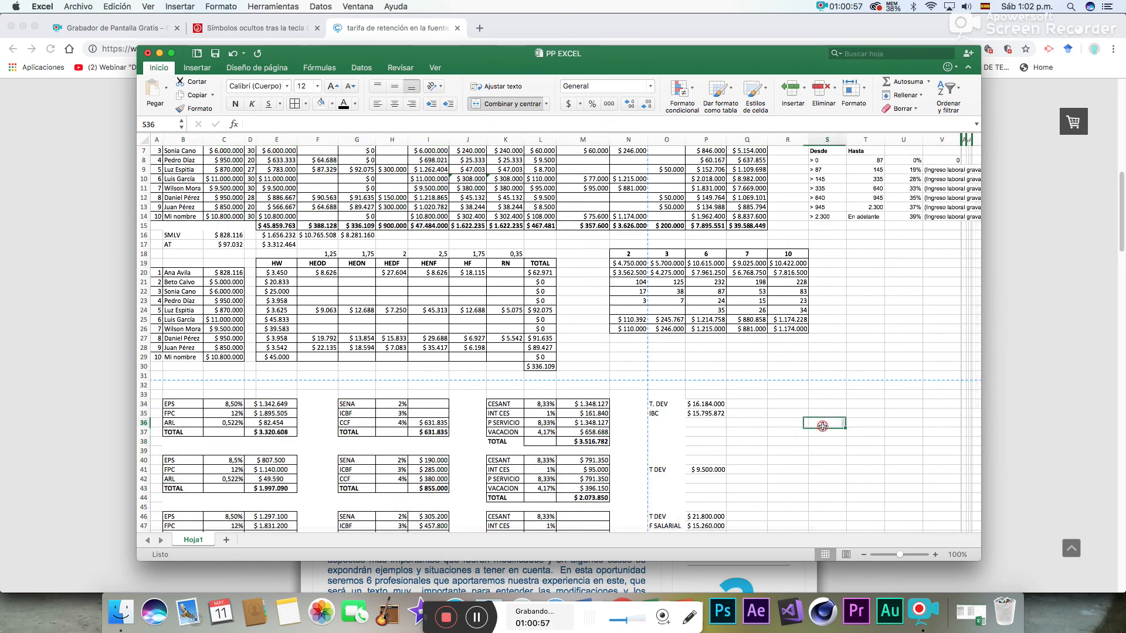
left_click_drag(977, 350, 980, 297)
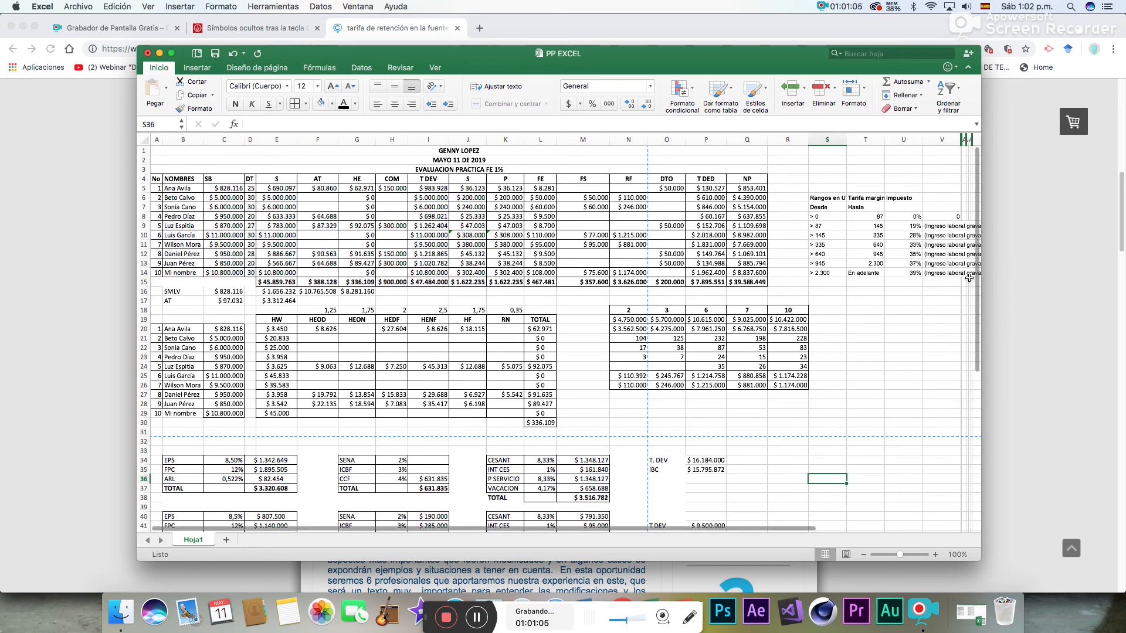
left_click_drag(977, 280, 976, 355)
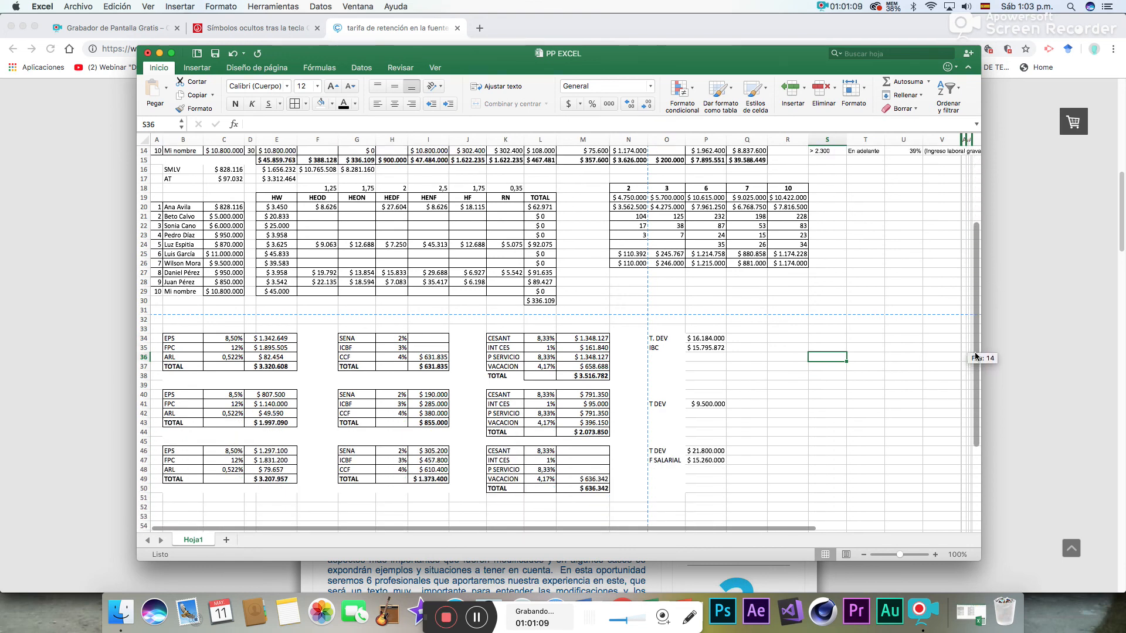